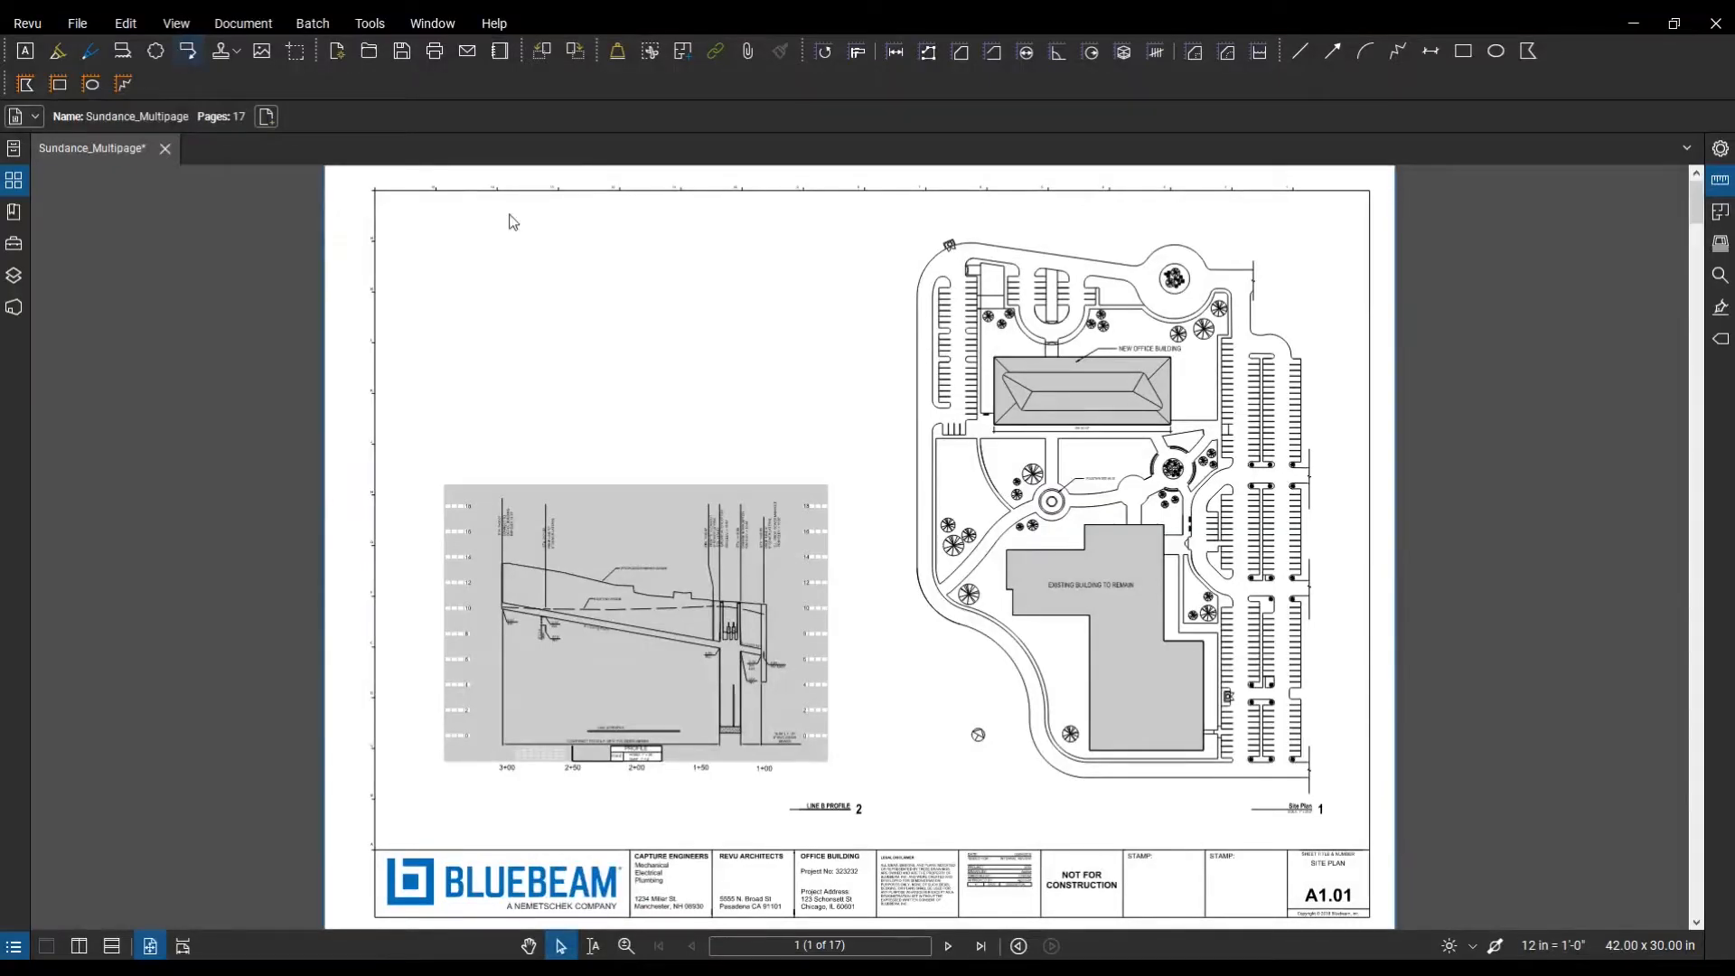
Step: Add a callout reading "Denote Accessible Parking Spaces" that points to the parking stalls west of the new office building
left_click(187, 50)
scroll(926, 332, "up", 3)
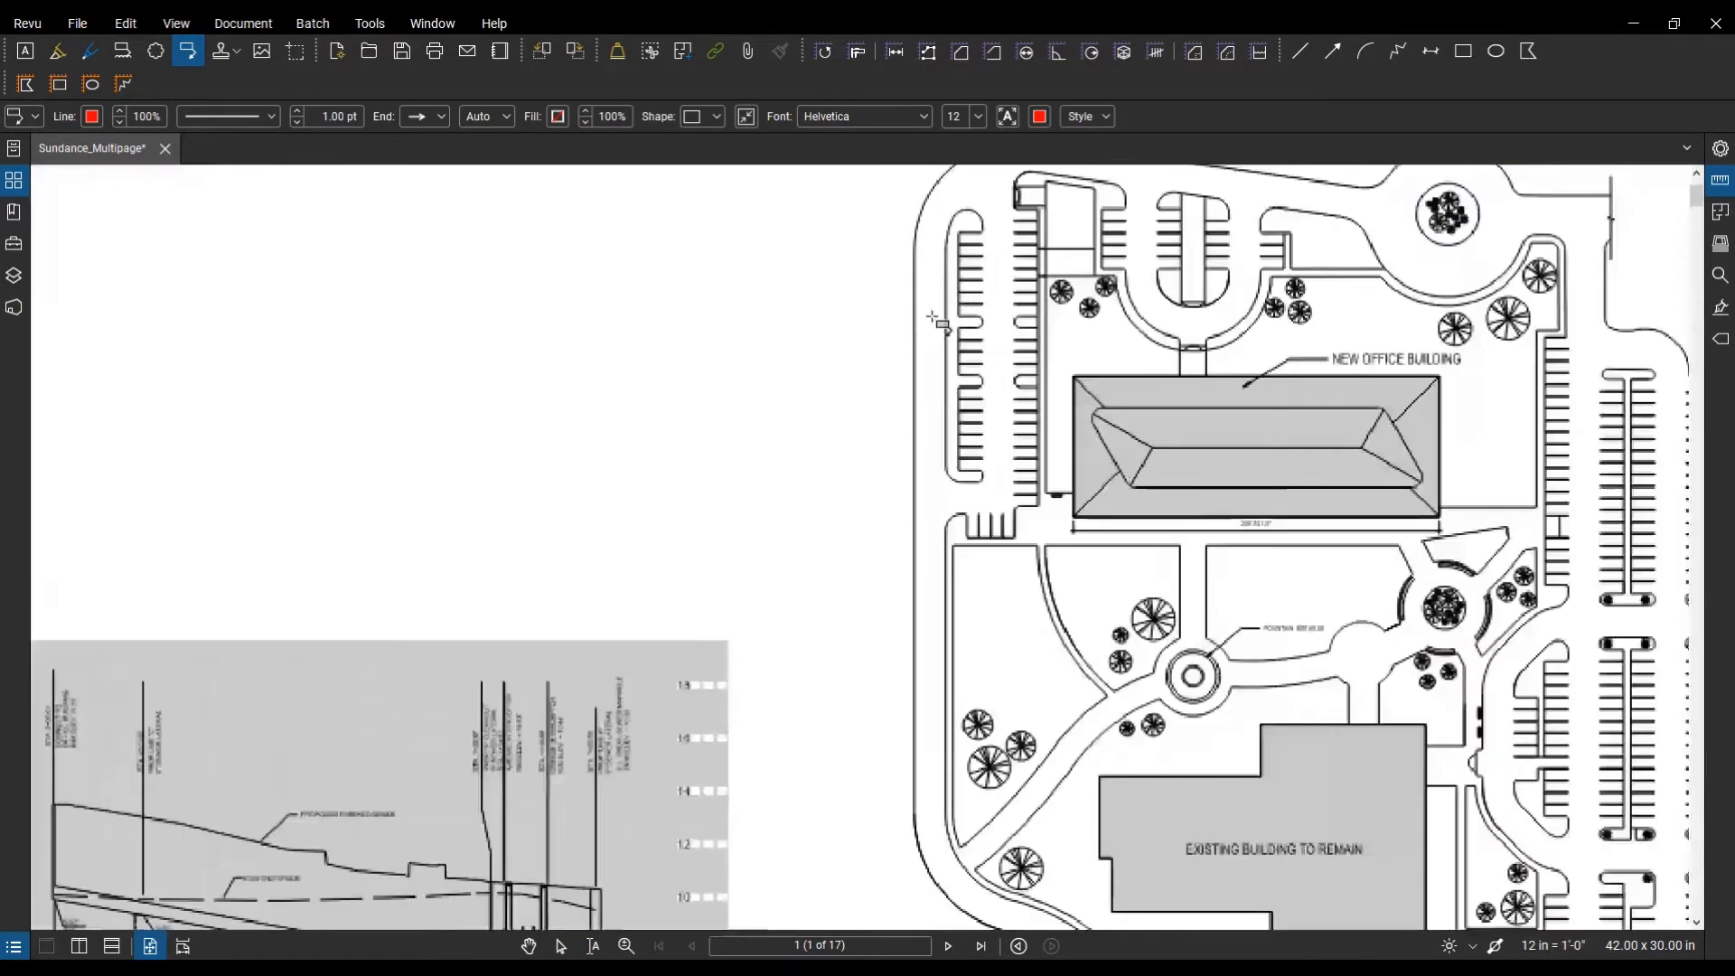
scroll(927, 333, "up", 3)
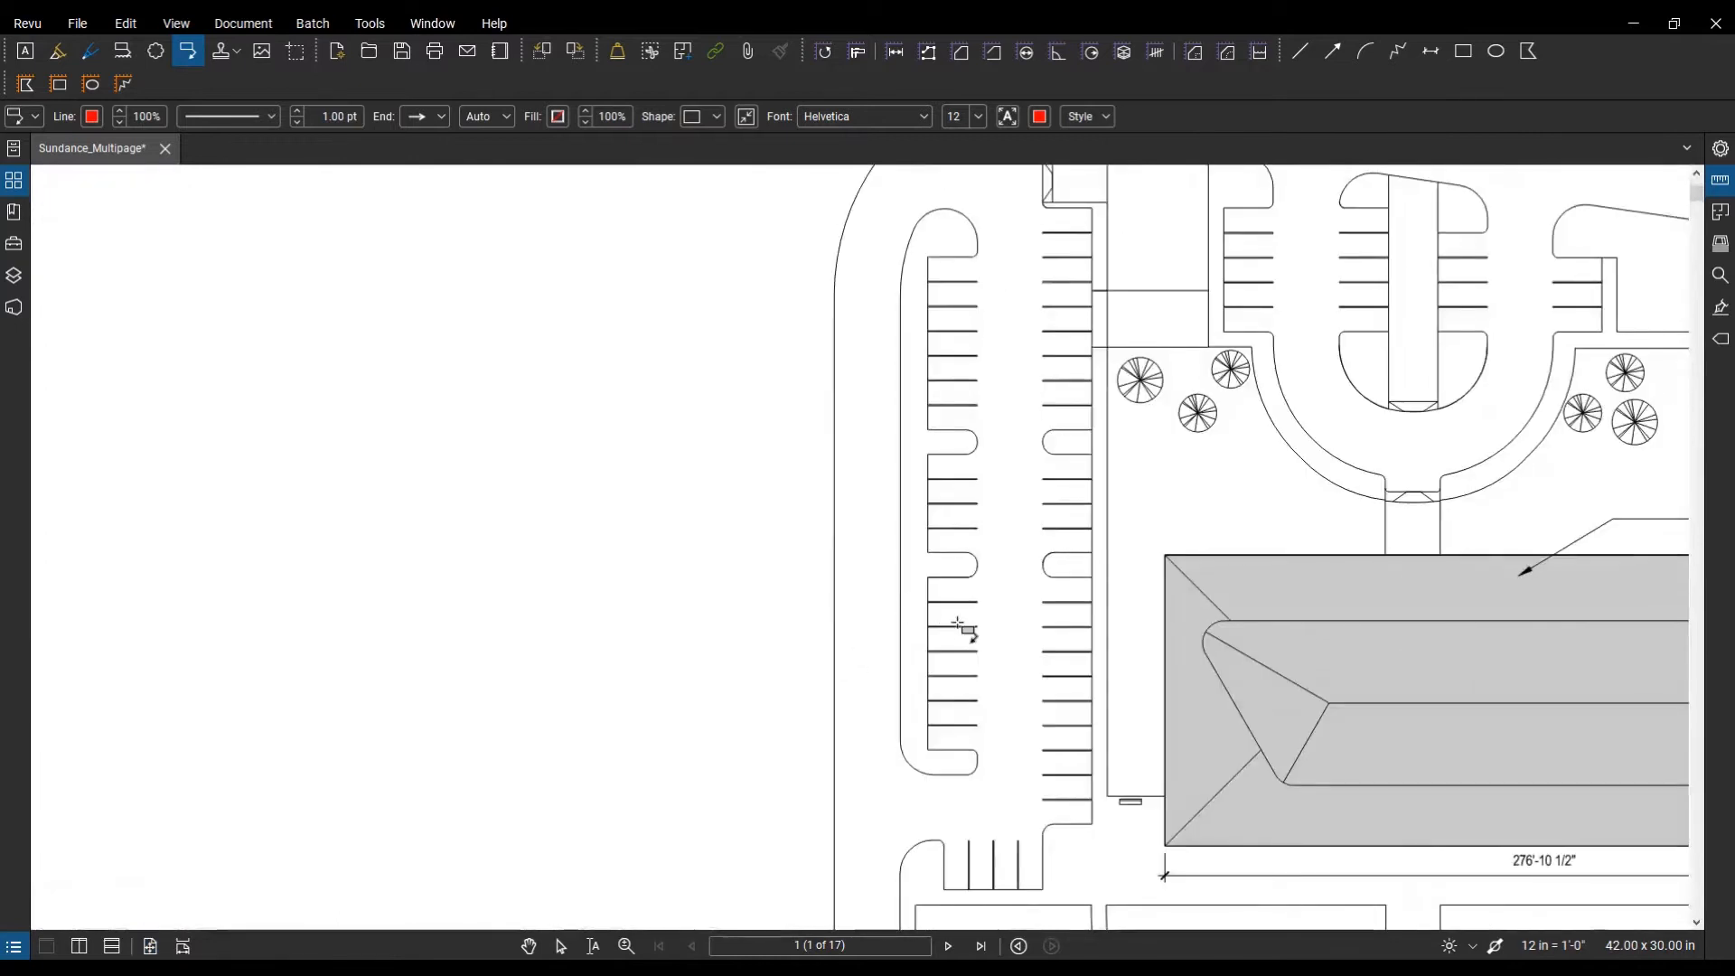
left_click(960, 639)
left_click(717, 477)
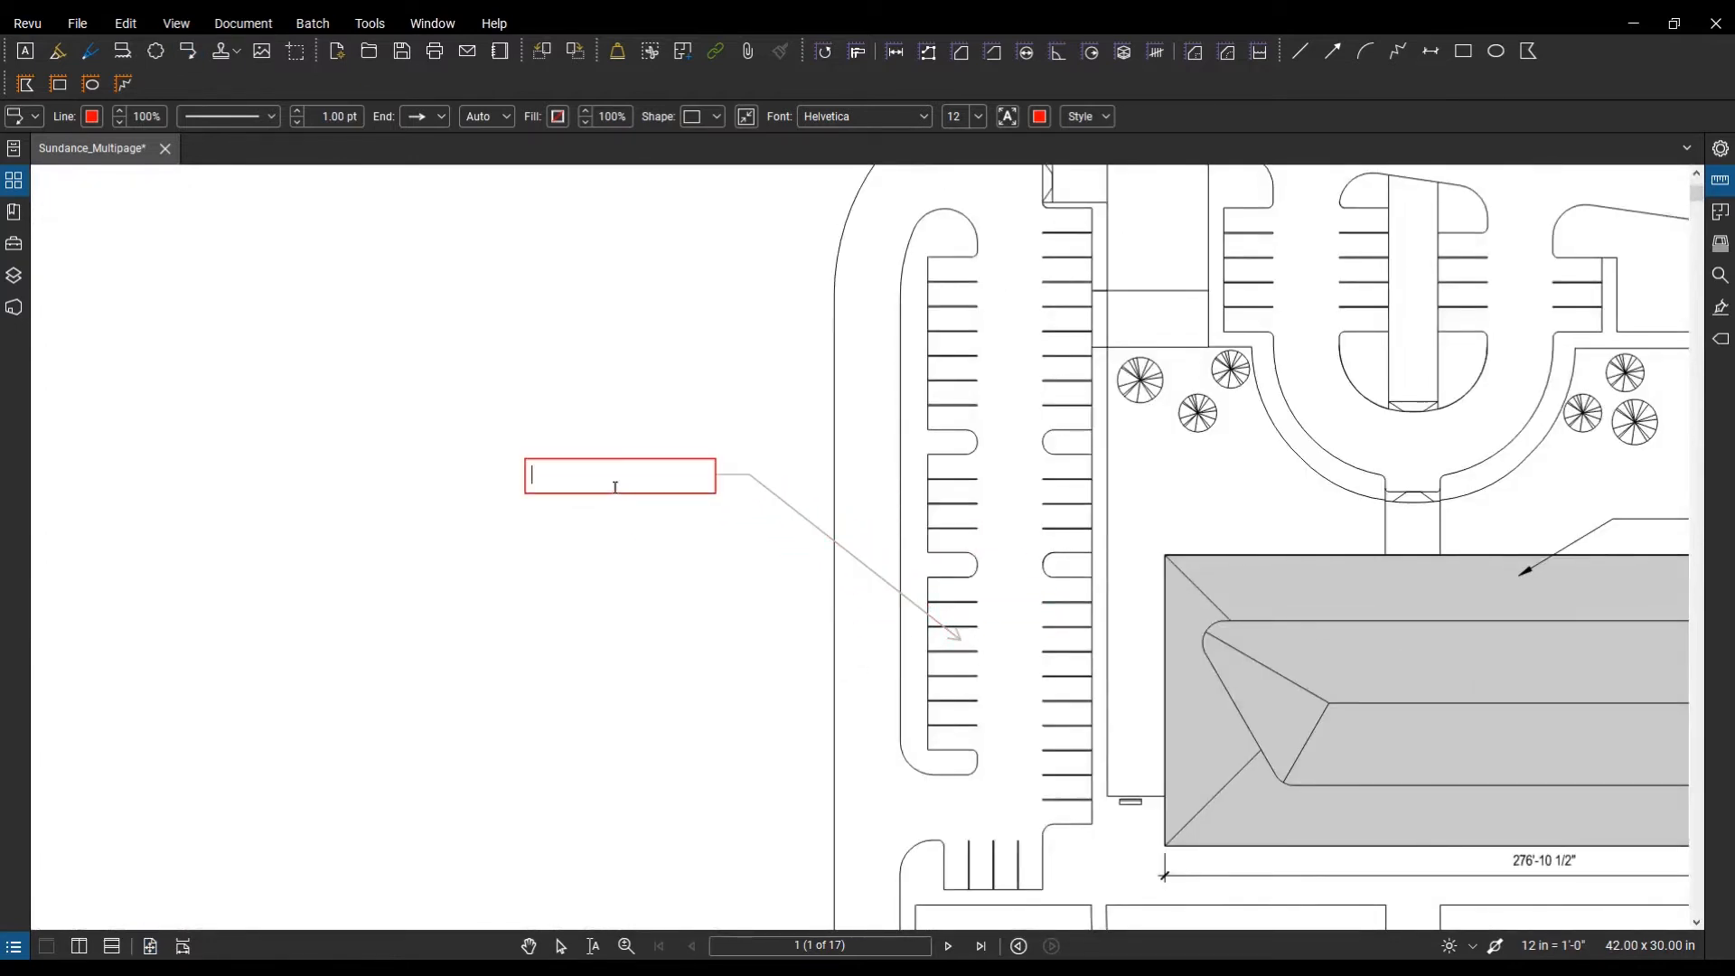
type("Den")
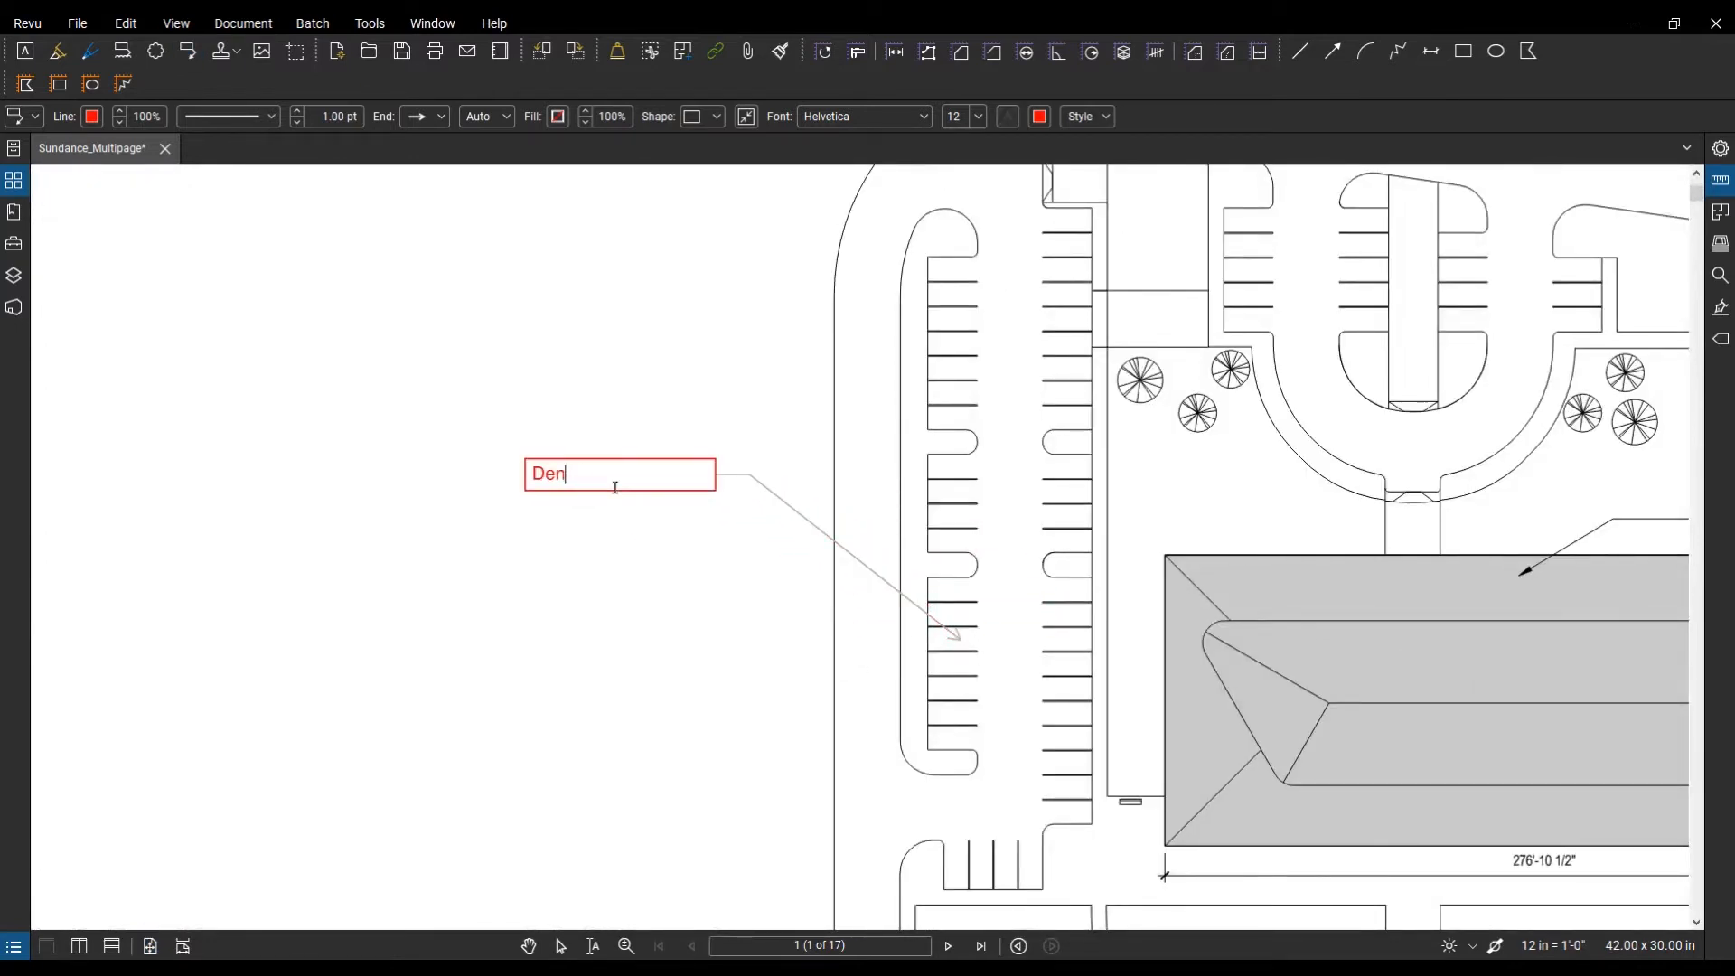
type("ote Accessible Parking")
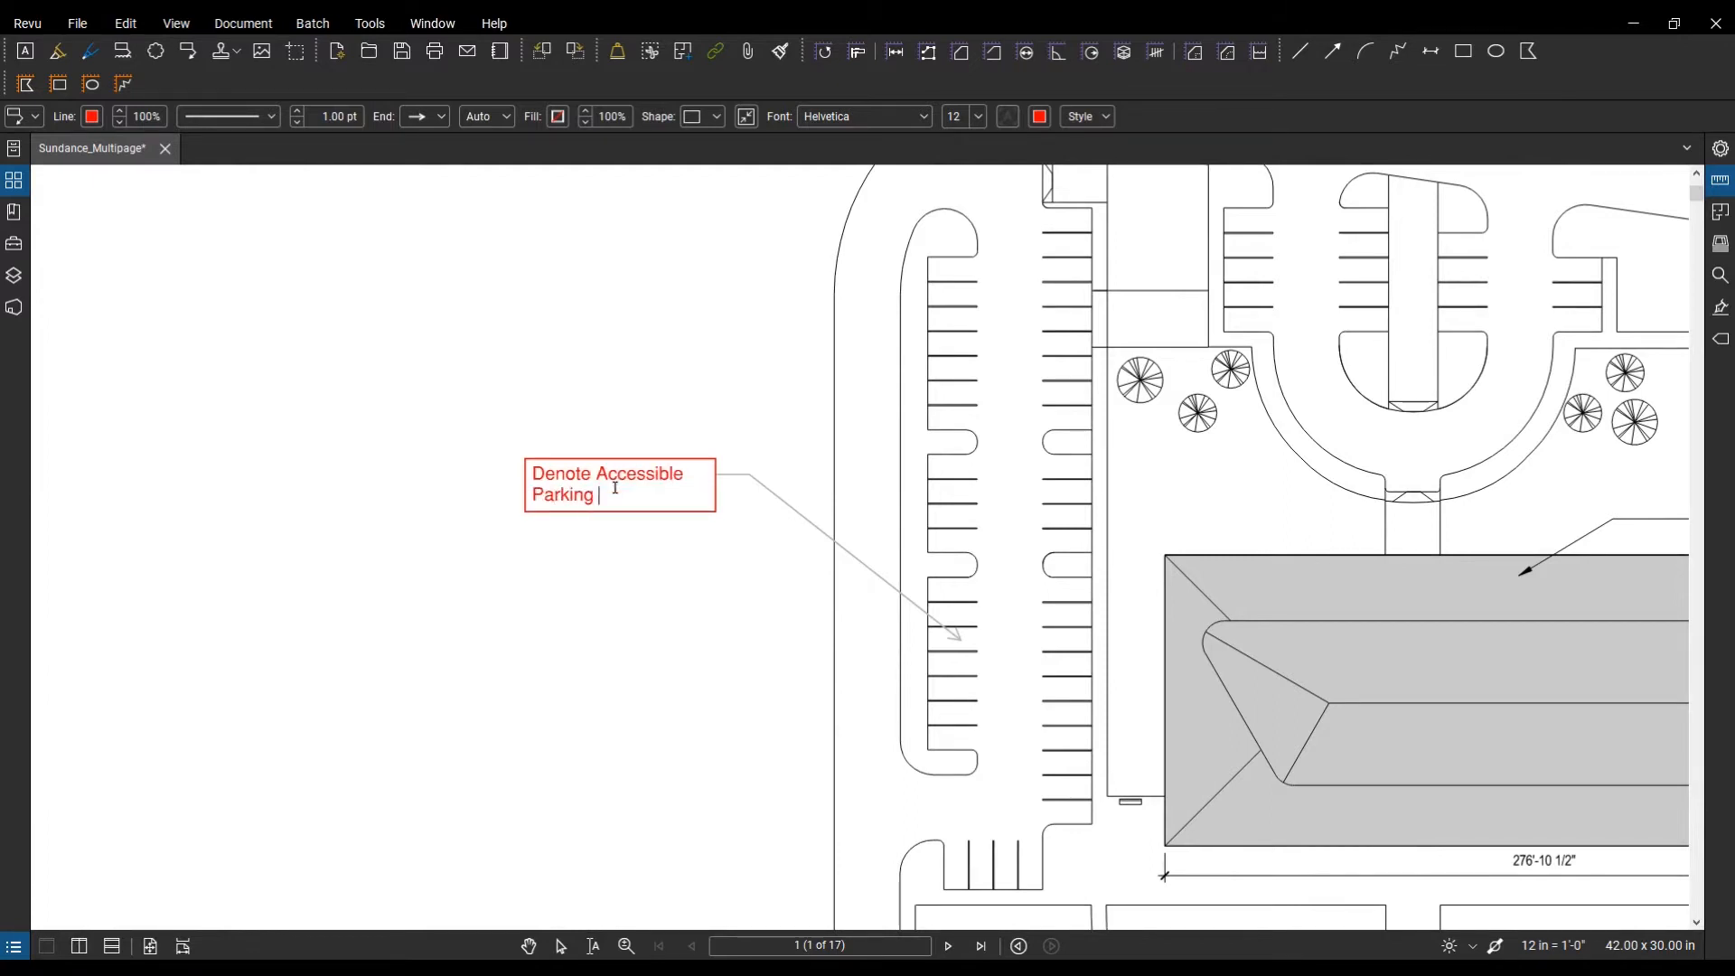
type(" Spaces")
key("Escape")
Step: Add a callout reading "Additional Ramp Req. As Per Zoning Ordinance" pointing to the drive corner southwest of the new office building
scroll(583, 452, "down", 3)
left_click_drag(583, 452, 778, 264)
left_click(192, 52)
left_click(1059, 496)
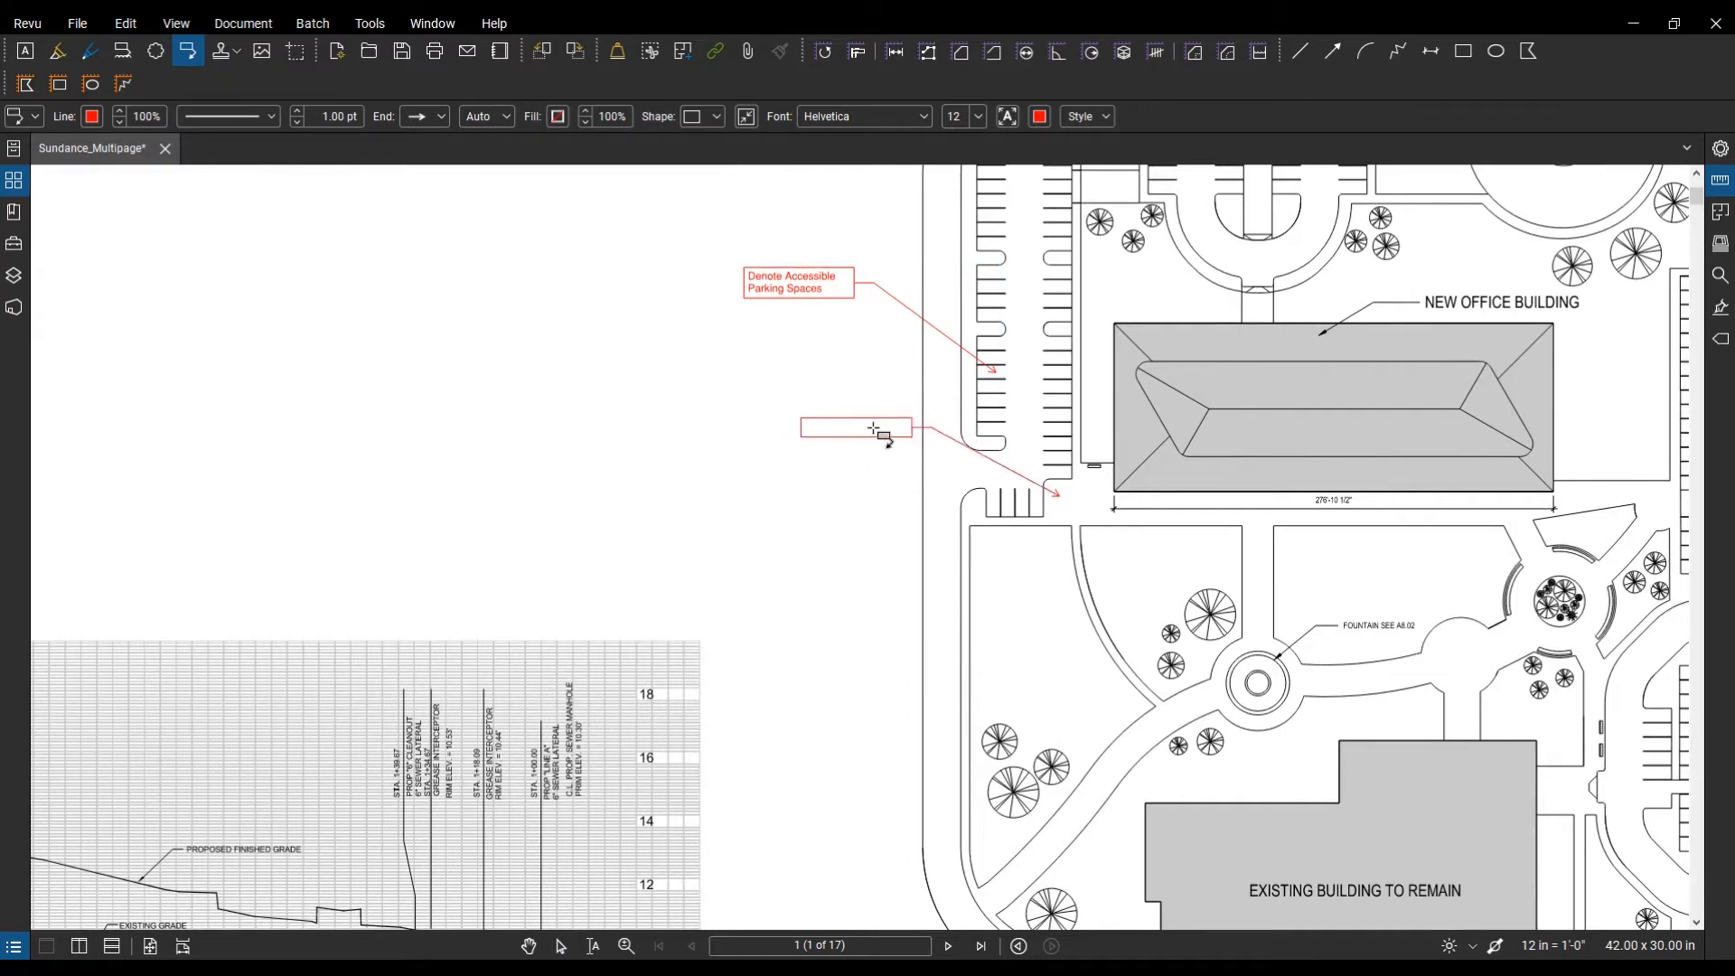
left_click(644, 428)
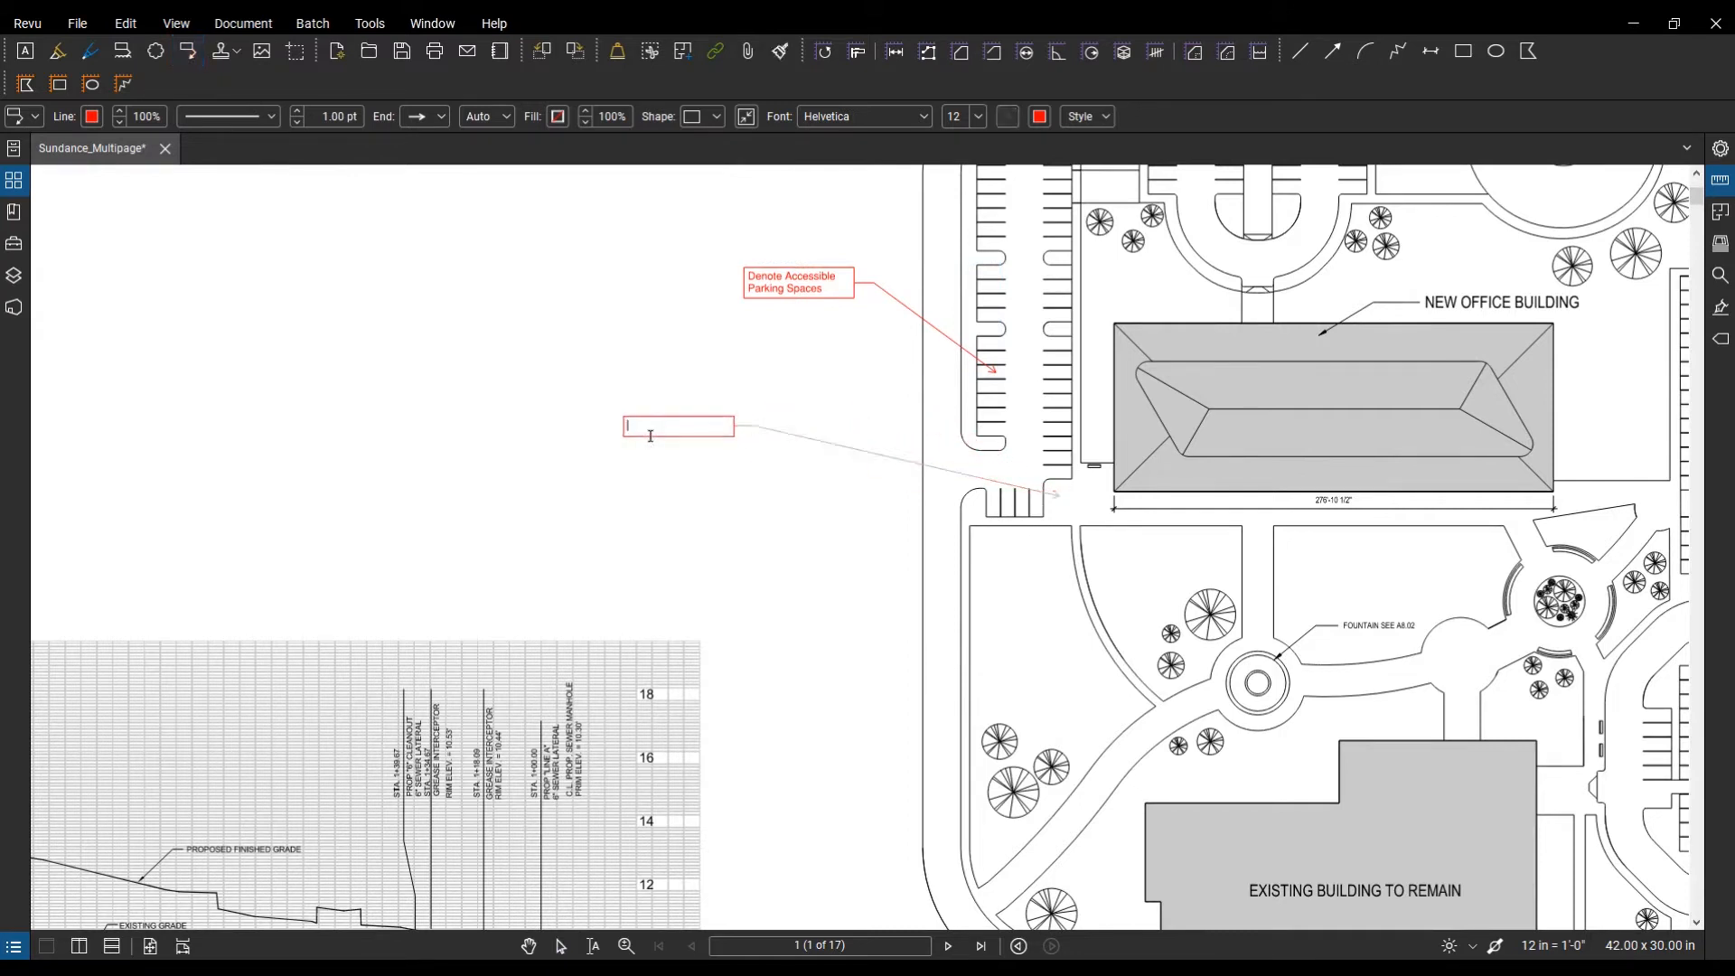
type("A")
type("u")
type("Ordinance")
key("Escape")
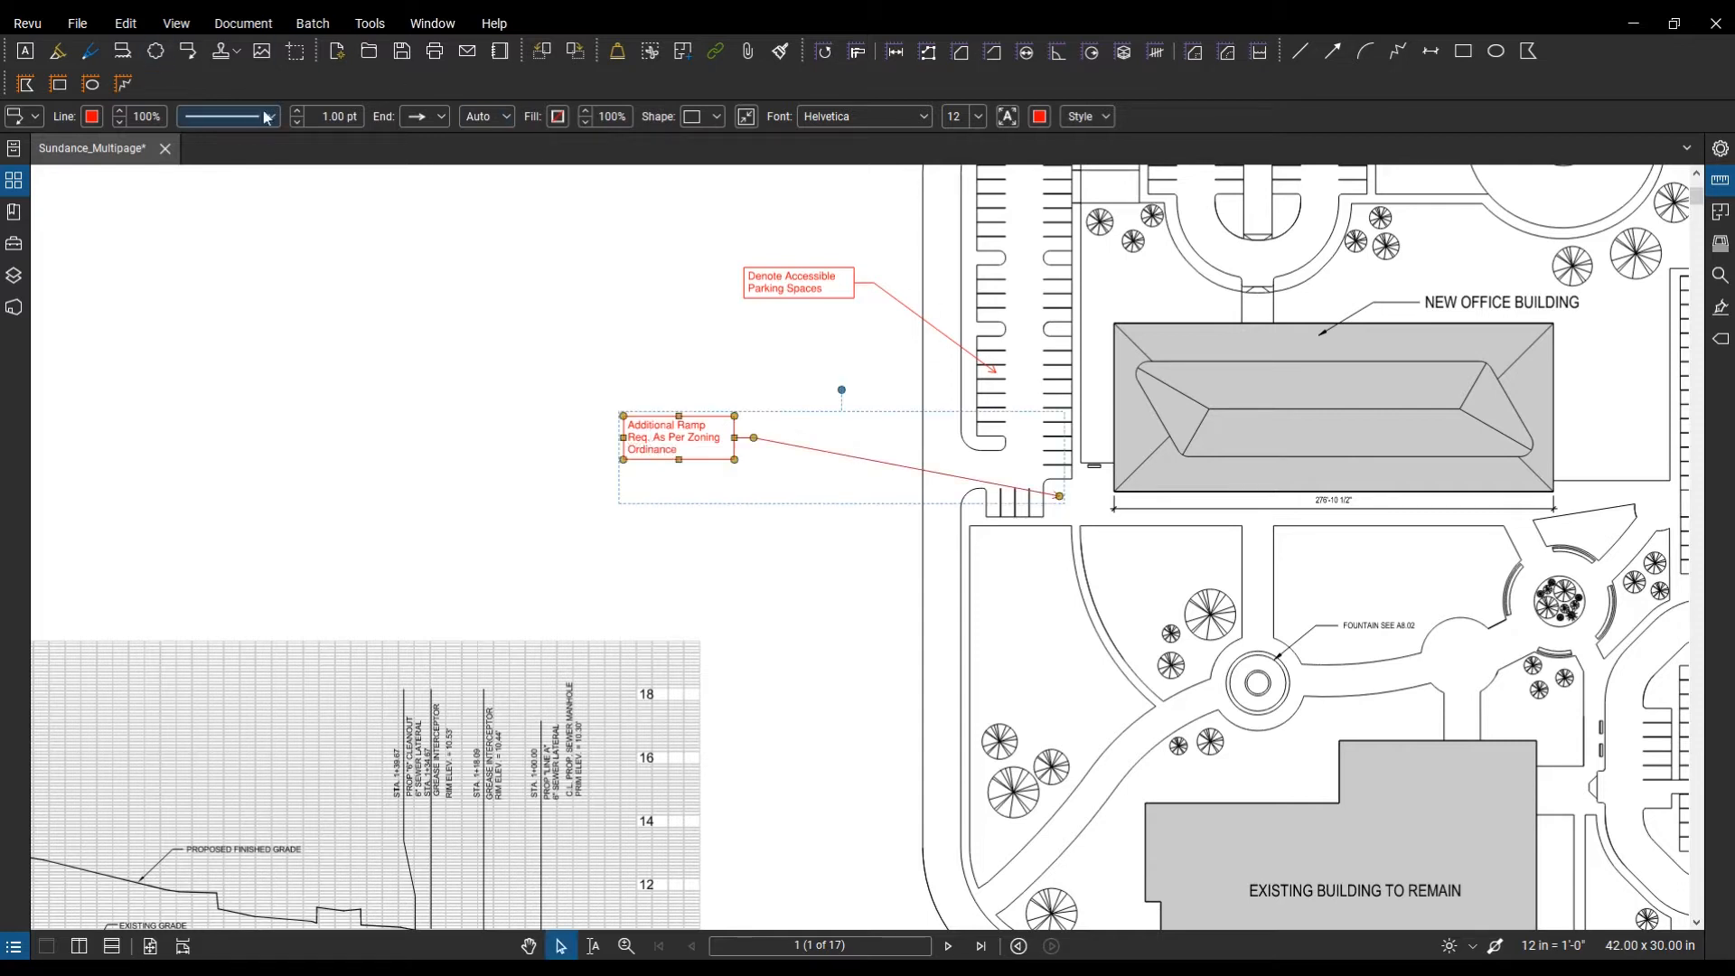
Step: Add a callout reading "Landscaping Needed in These Areas, Or Planting Diagram" pointing to the empty green area below the parking
key("q")
left_click(1044, 631)
left_click(859, 545)
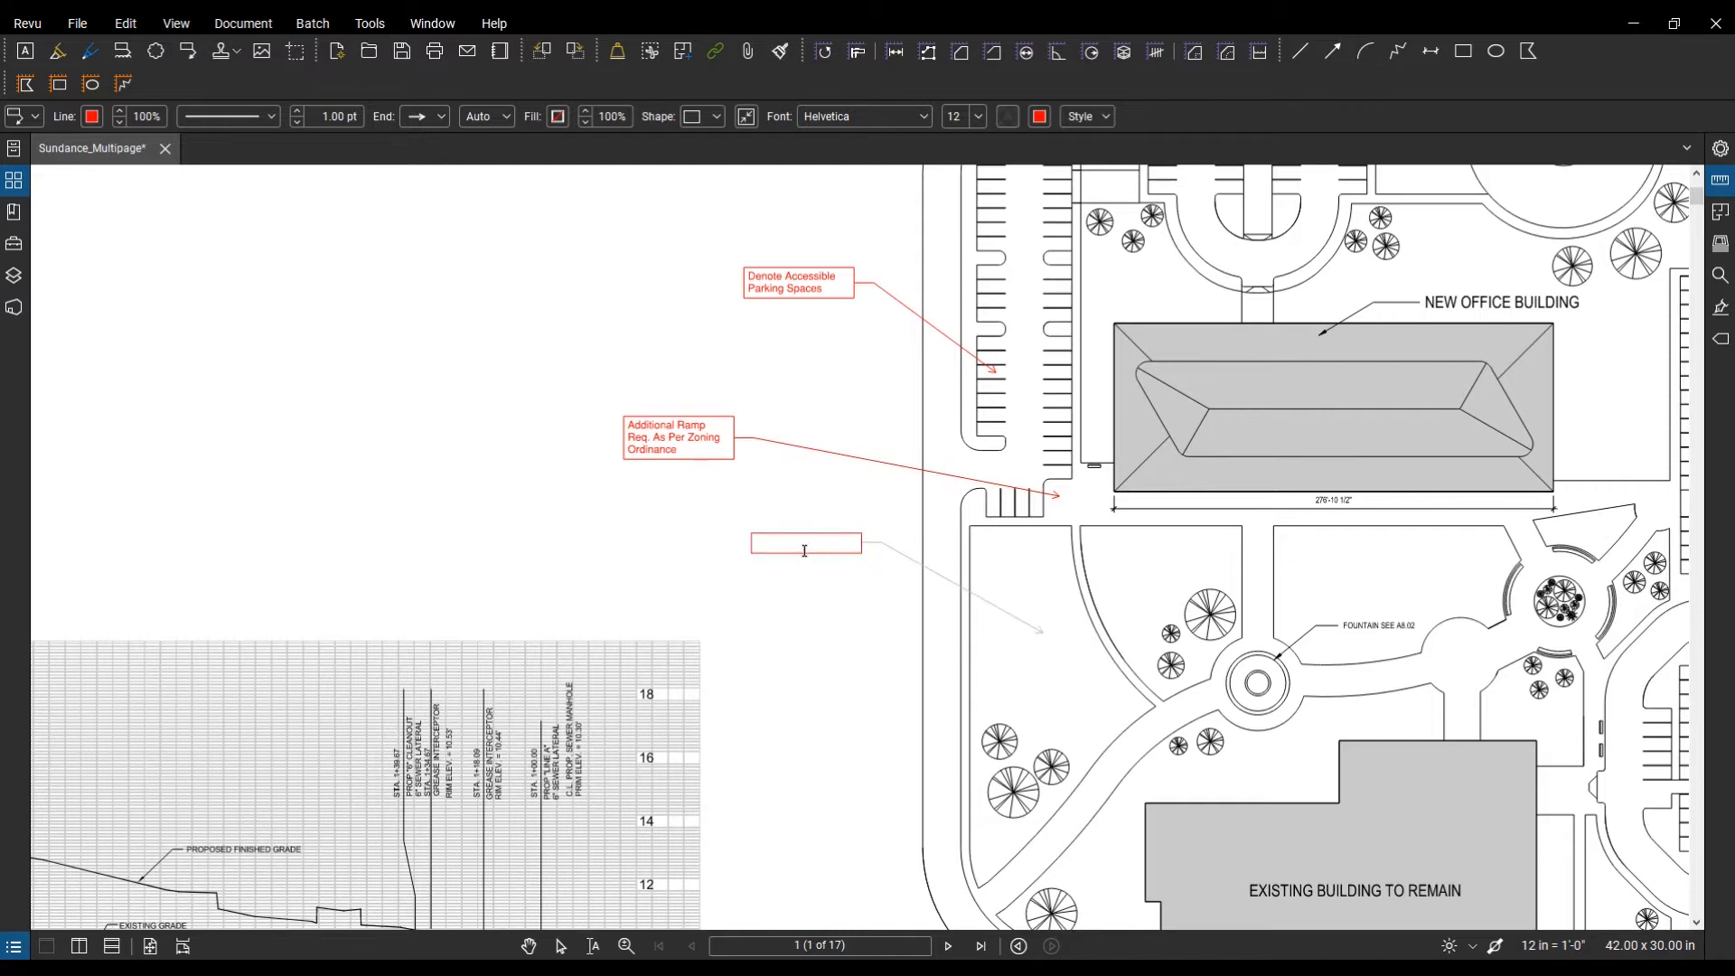
type("4")
type("andscaping Needed in These Areas, Or P")
type("lanting Diagram")
key("Escape")
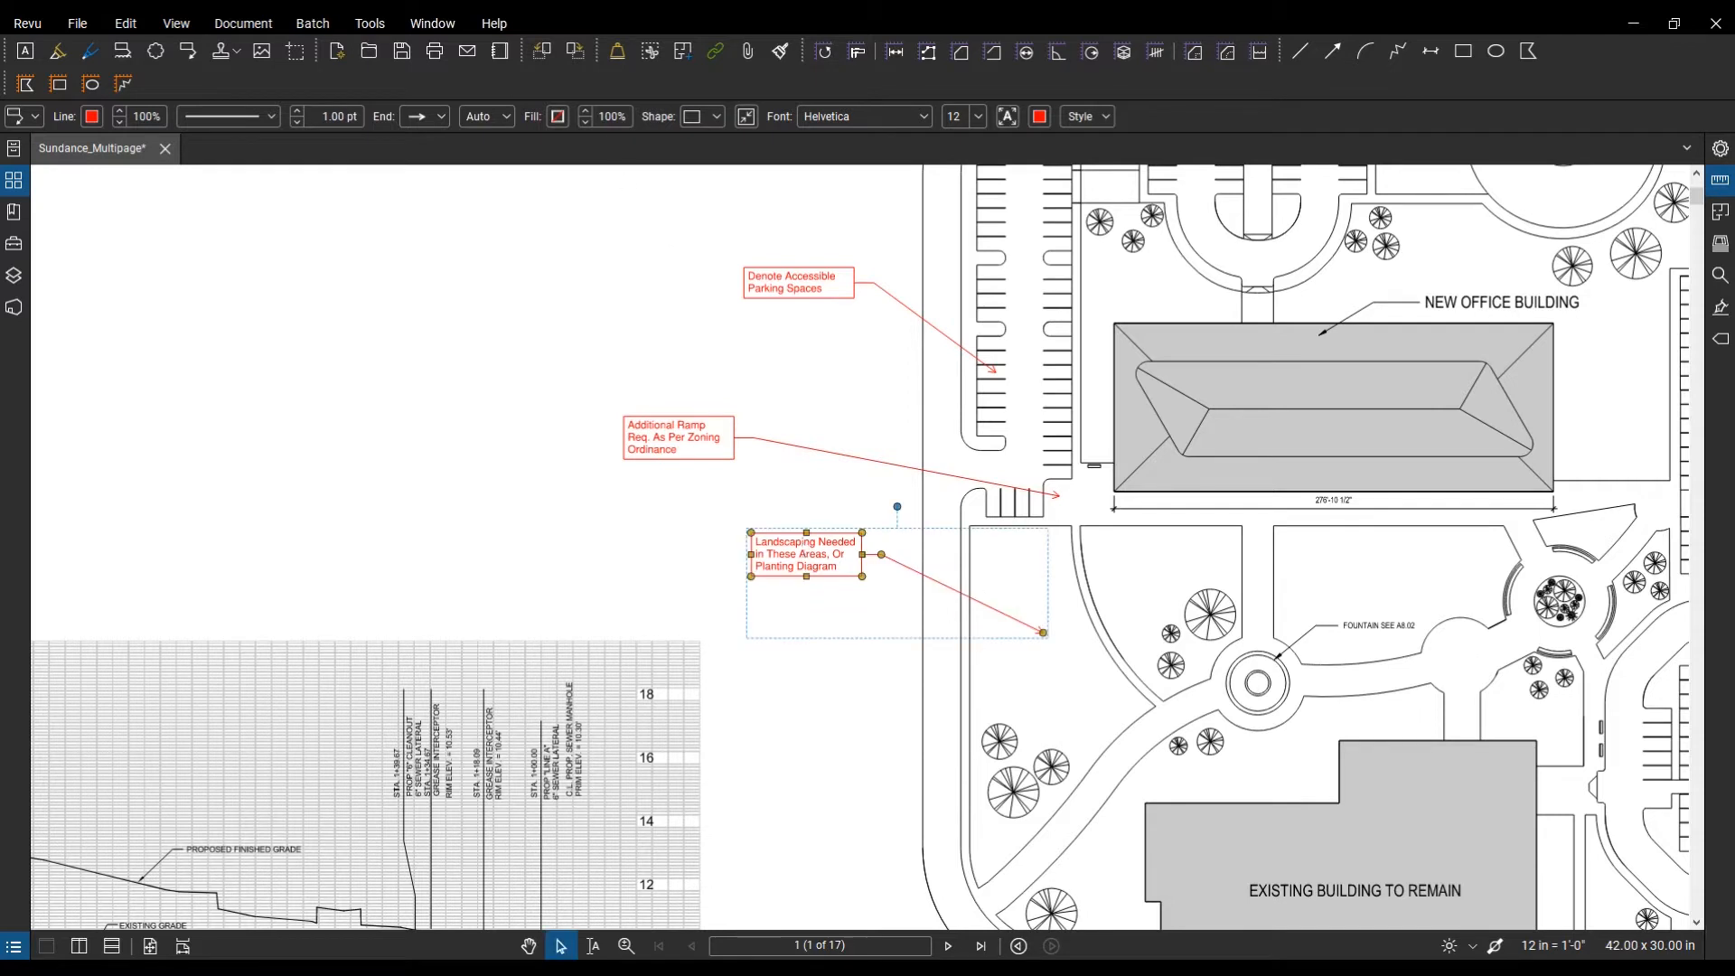
Step: Add a second leader to the landscaping callout, ending in the green area between the curved path and the fountain walkway
right_click(884, 555)
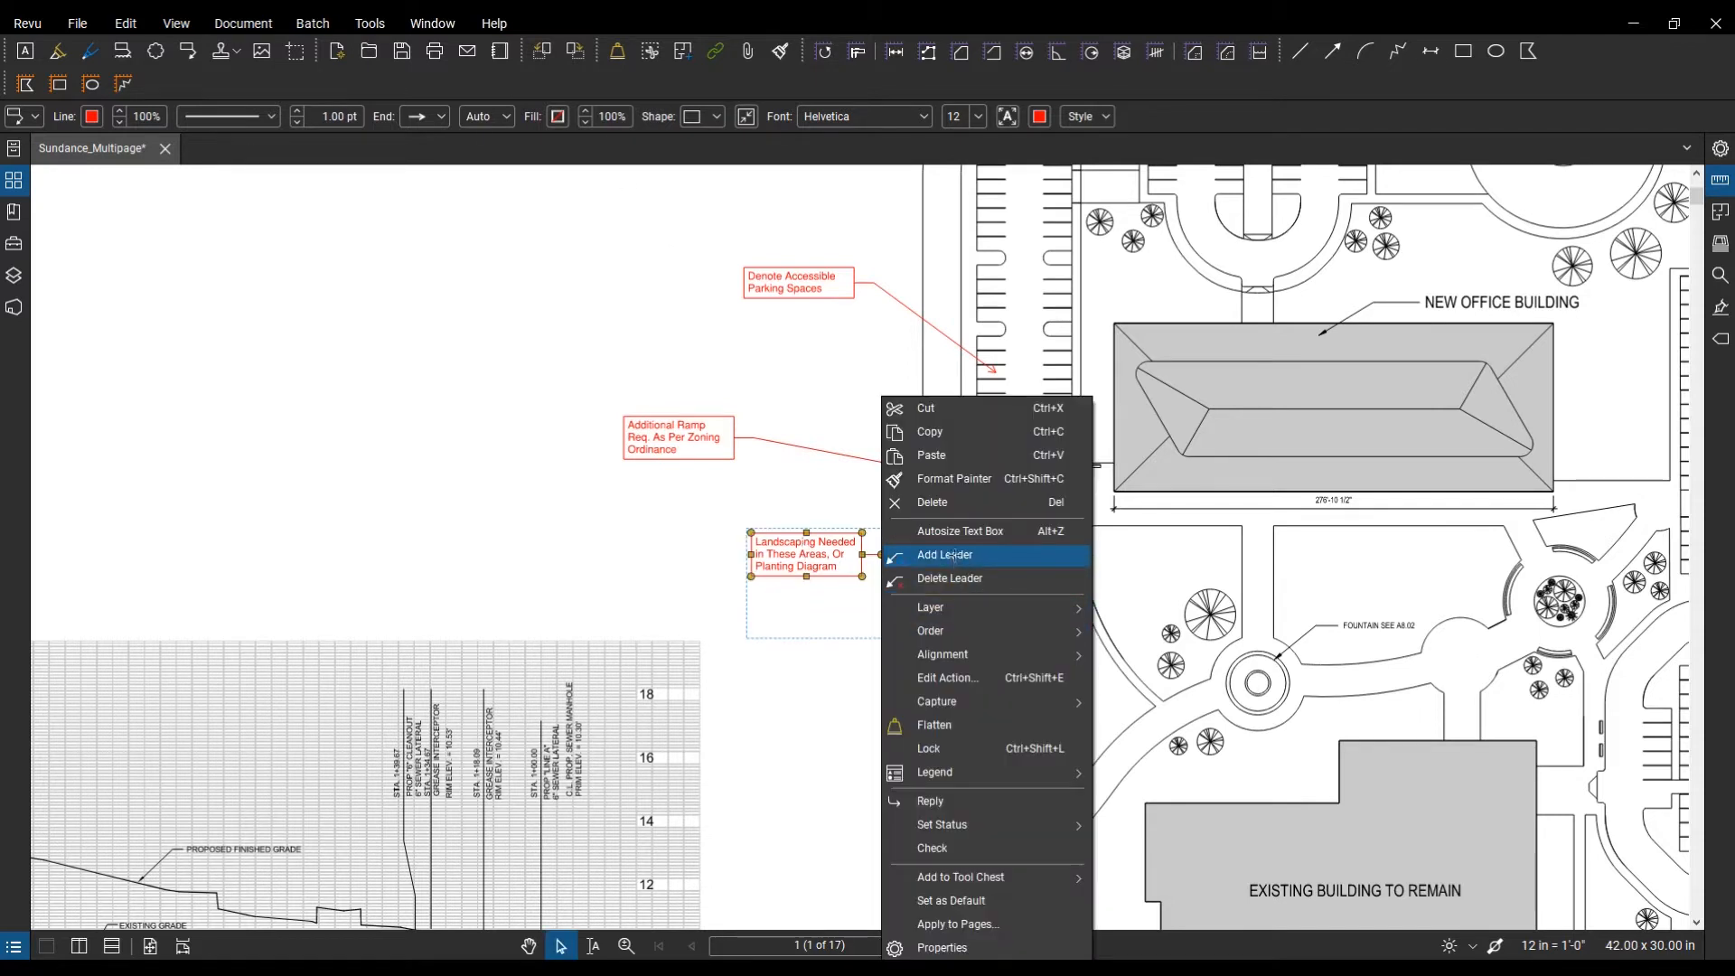
left_click(946, 554)
left_click(1043, 633)
scroll(1066, 640, "down", 2)
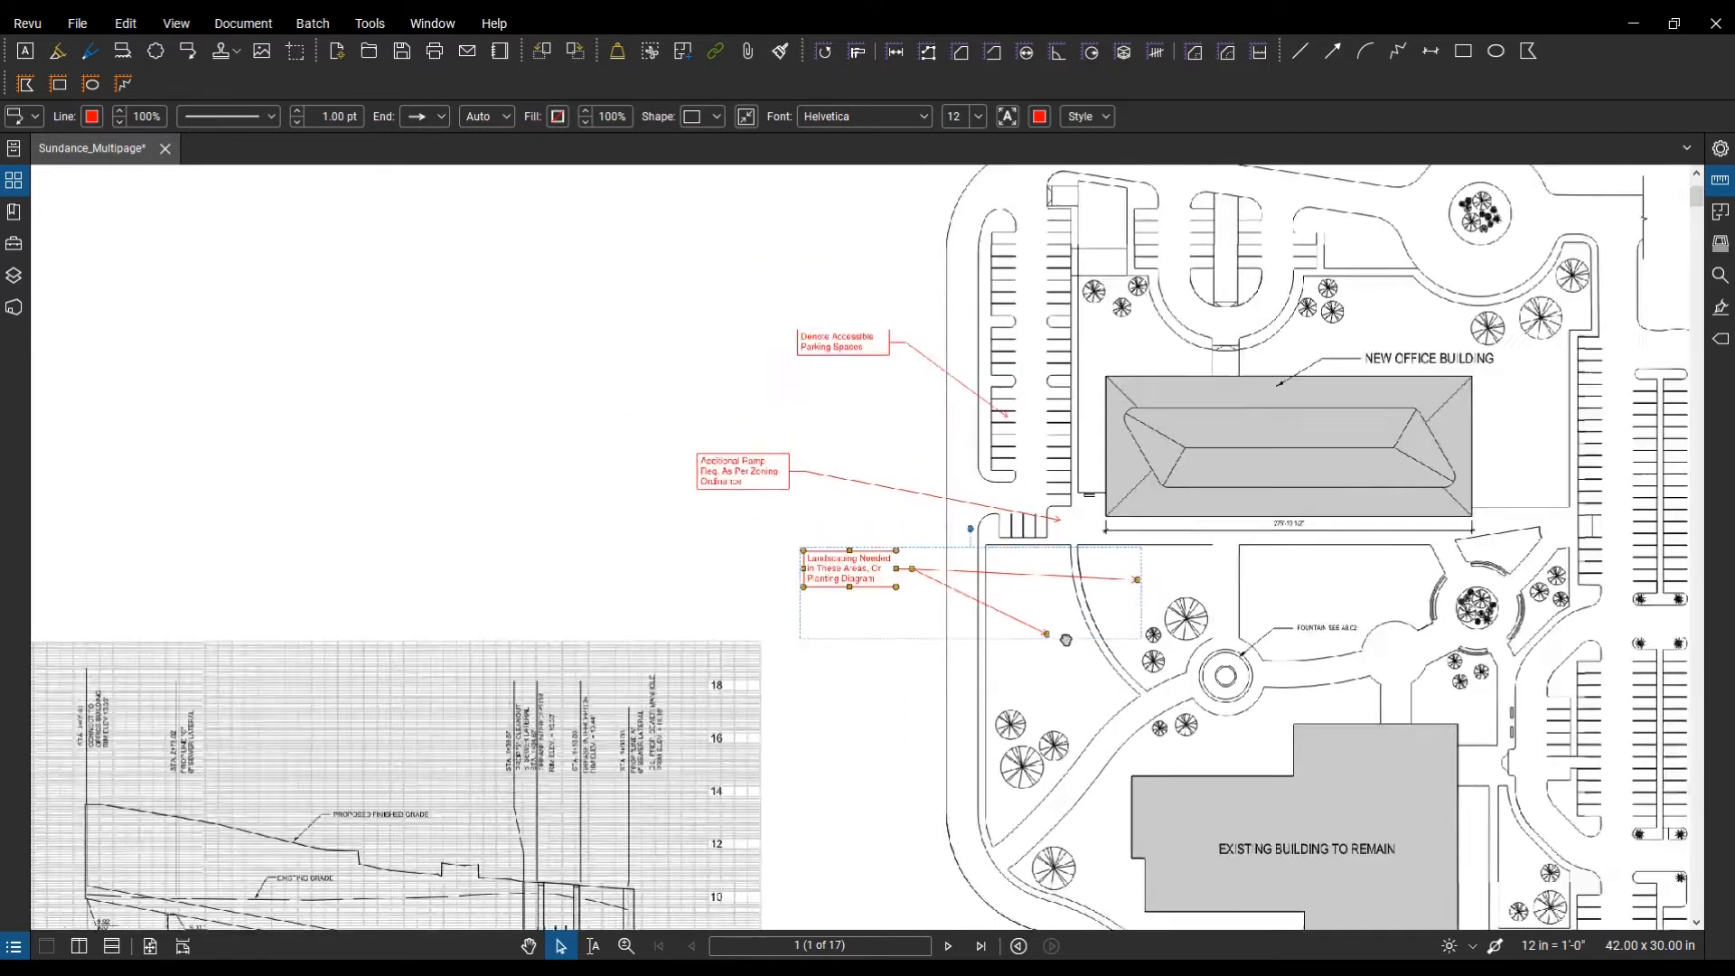
left_click_drag(1066, 634, 1018, 494)
scroll(920, 486, "up", 2)
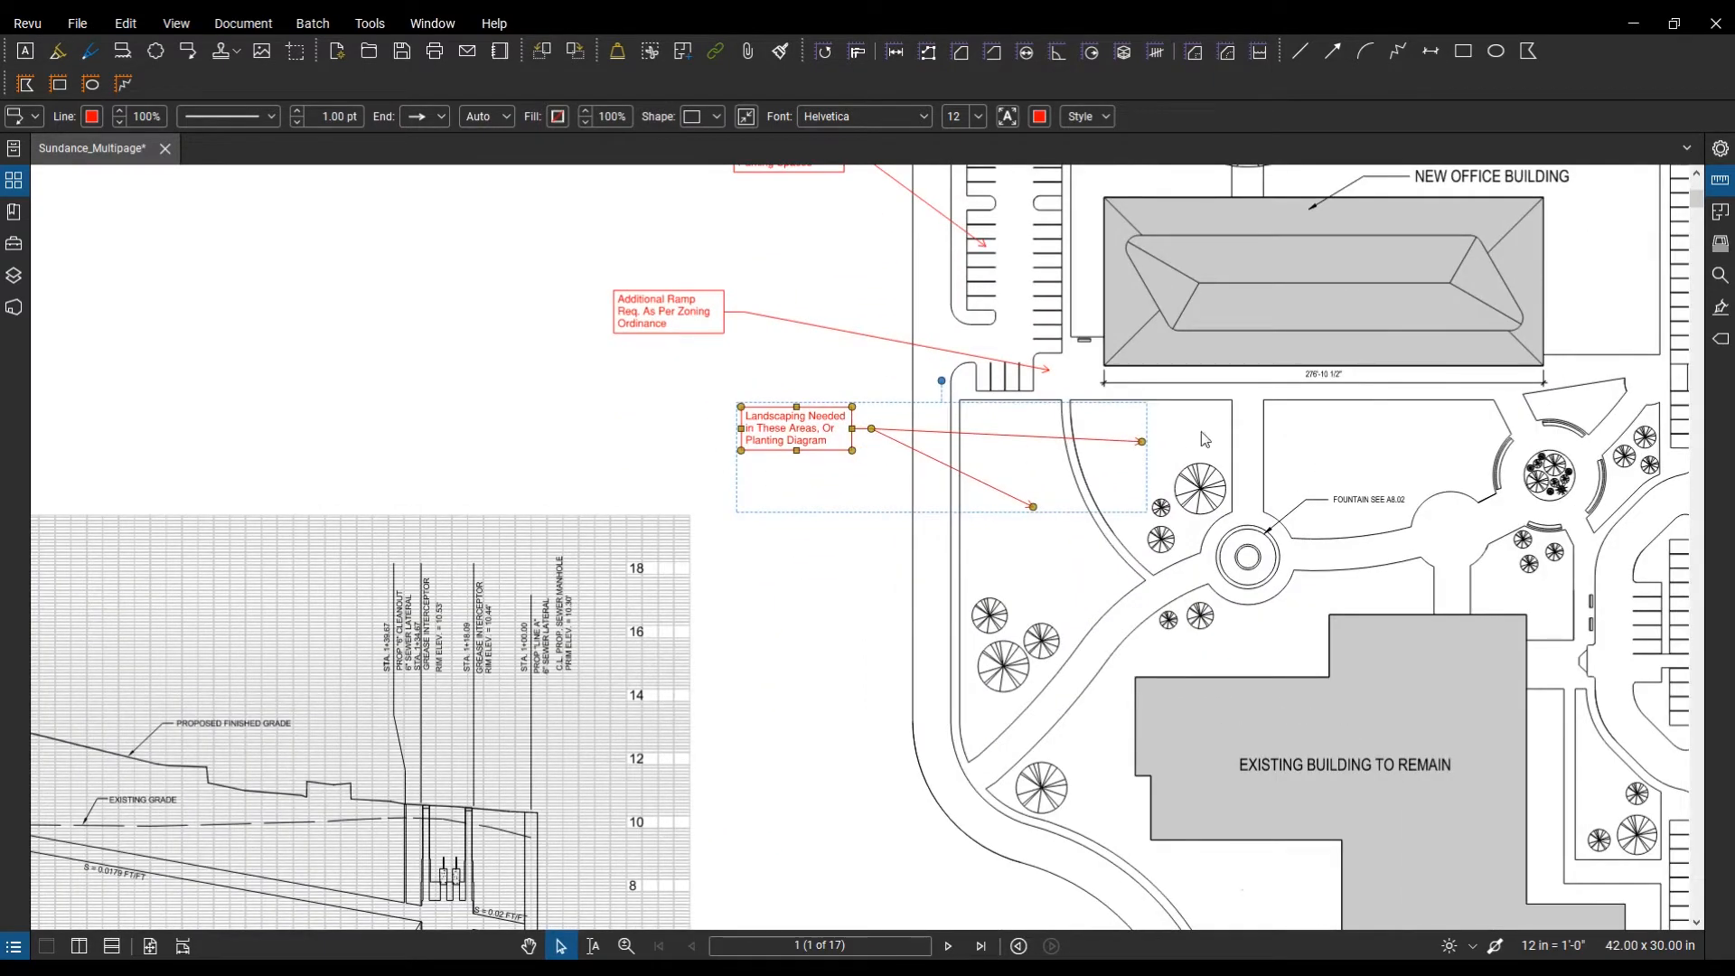
left_click_drag(1143, 445, 1130, 484)
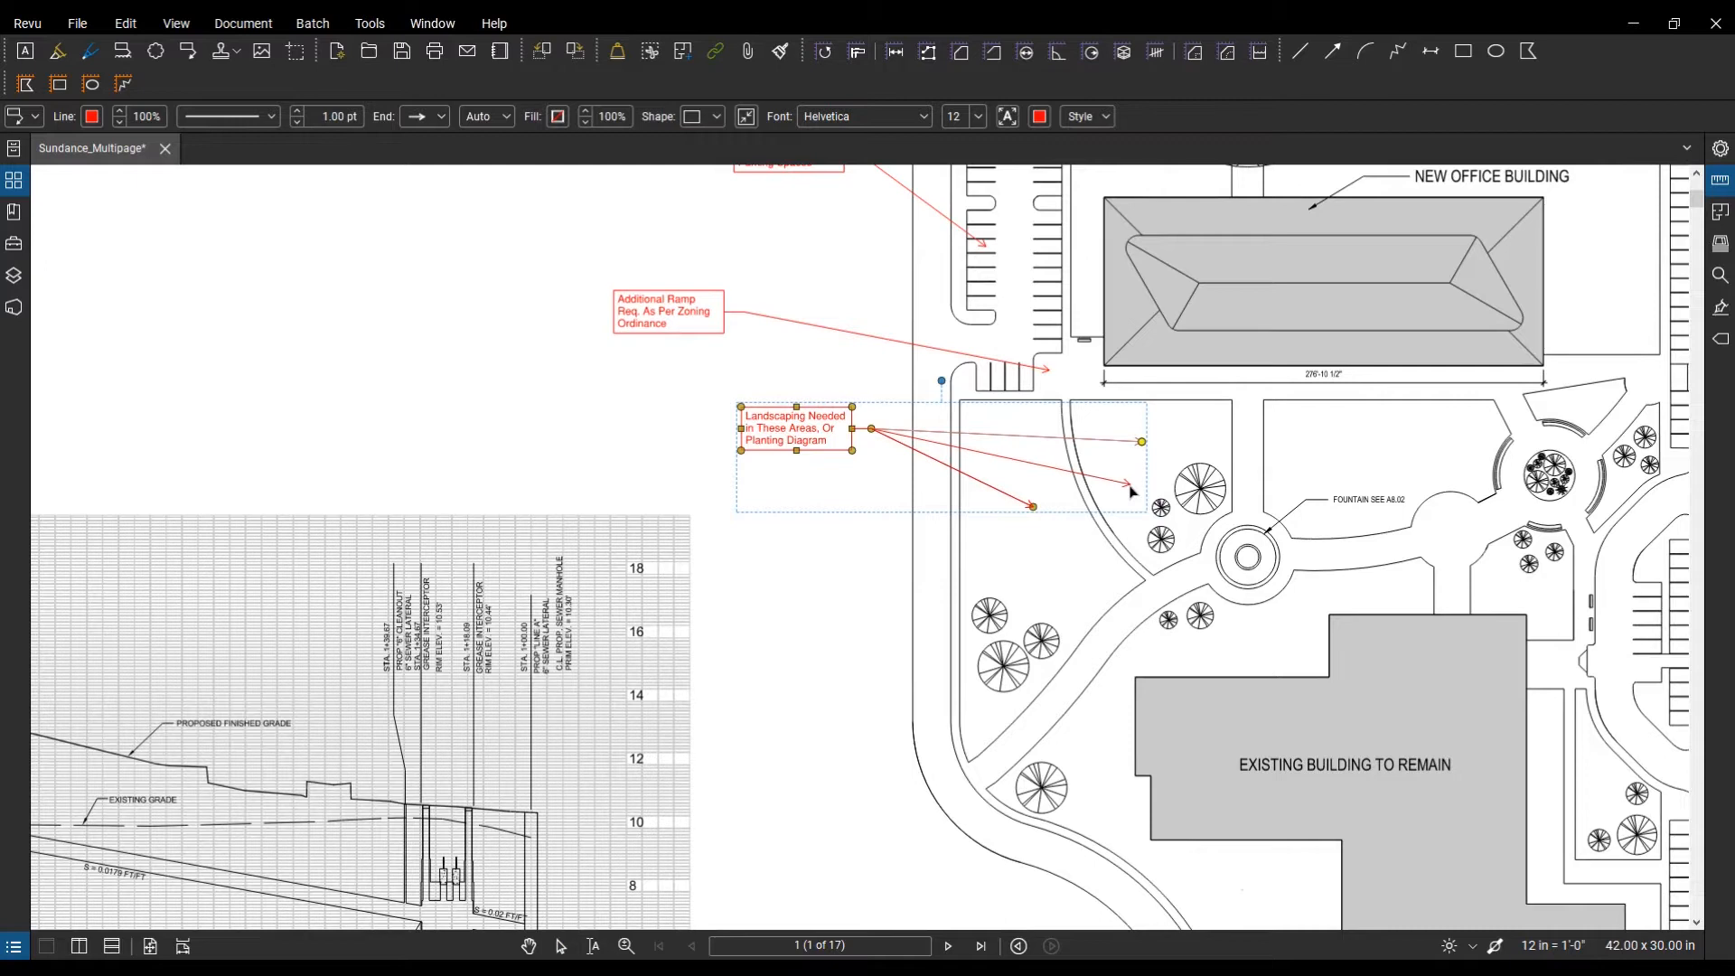
Step: Add a third leader to the landscaping callout, pointing to the green area just east of the fountain walkway
right_click(839, 439)
left_click(929, 554)
left_click(1296, 442)
key("Escape")
Step: Select all three callouts and align them with Align Center to the "Denote Accessible Parking Spaces" callout
scroll(966, 575, "down", 5)
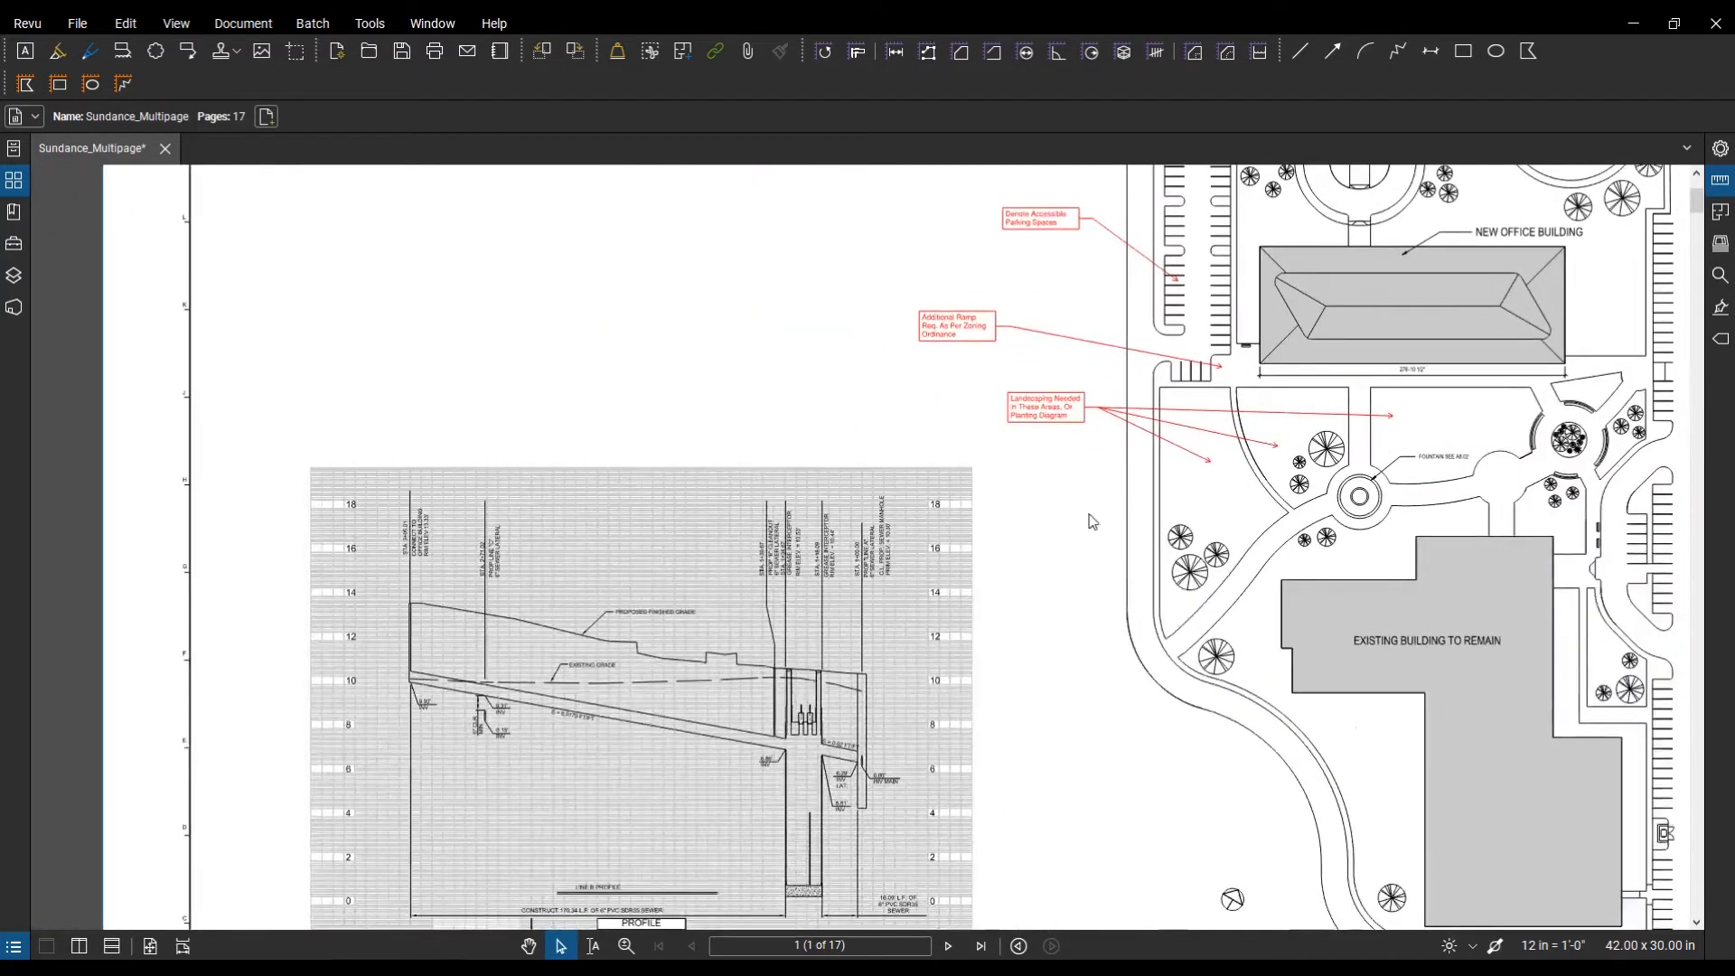
scroll(966, 574, "up", 5)
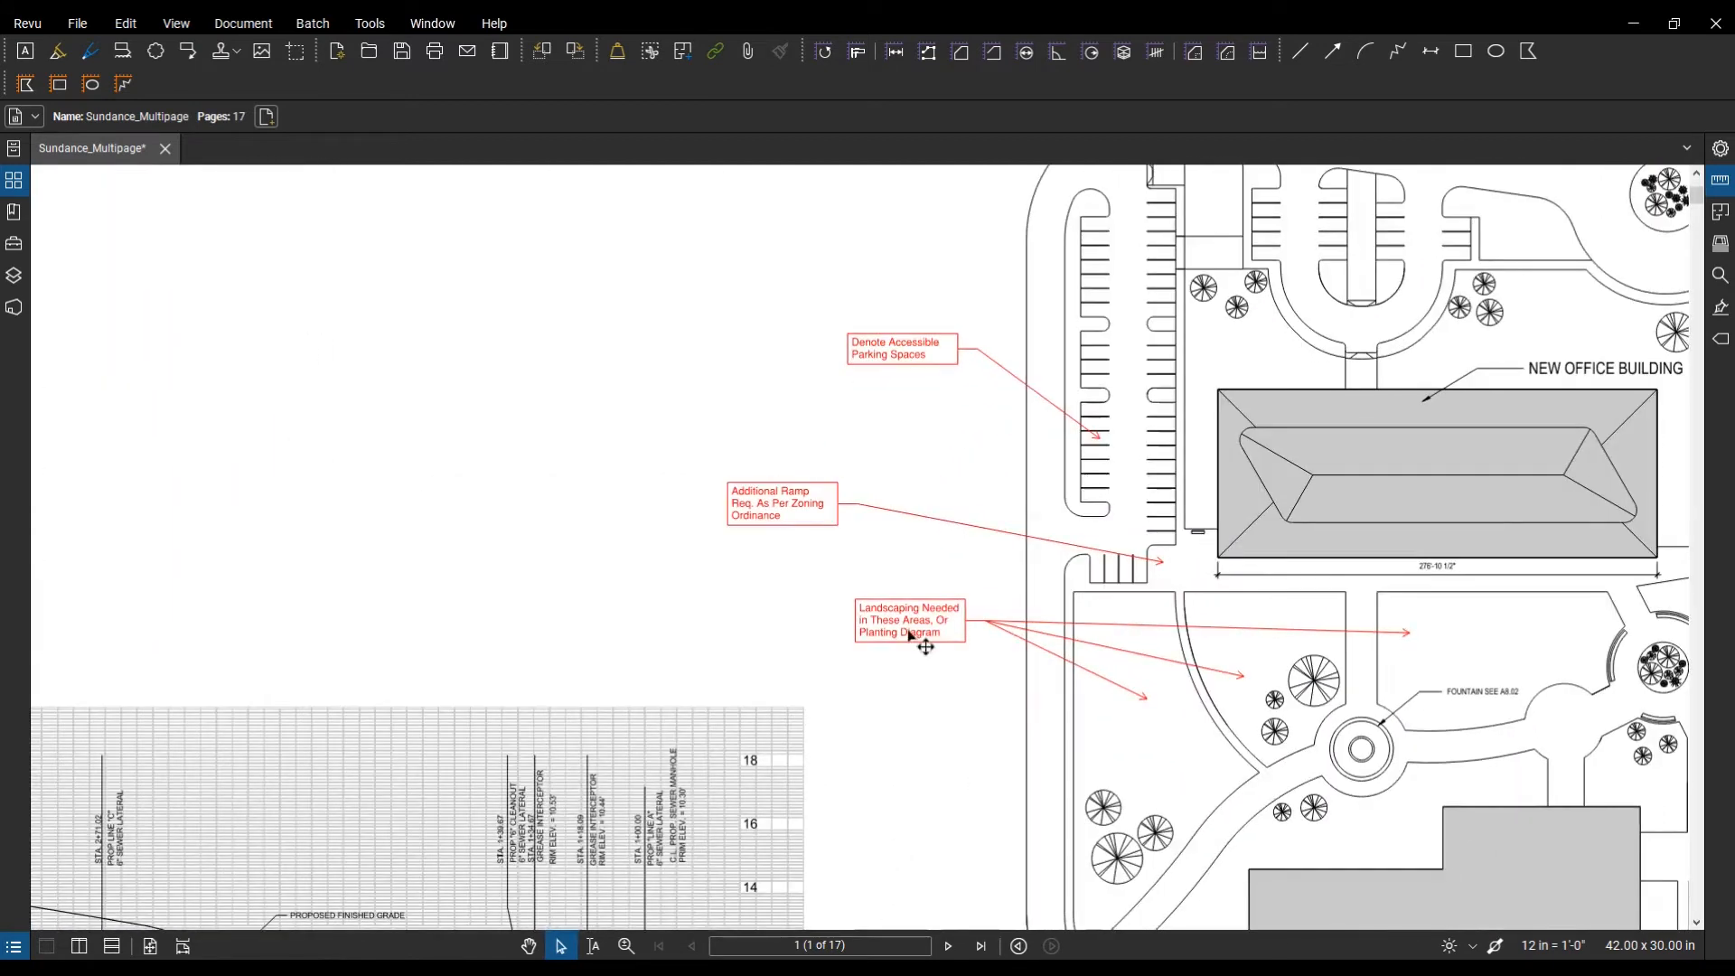
left_click_drag(946, 692, 672, 290)
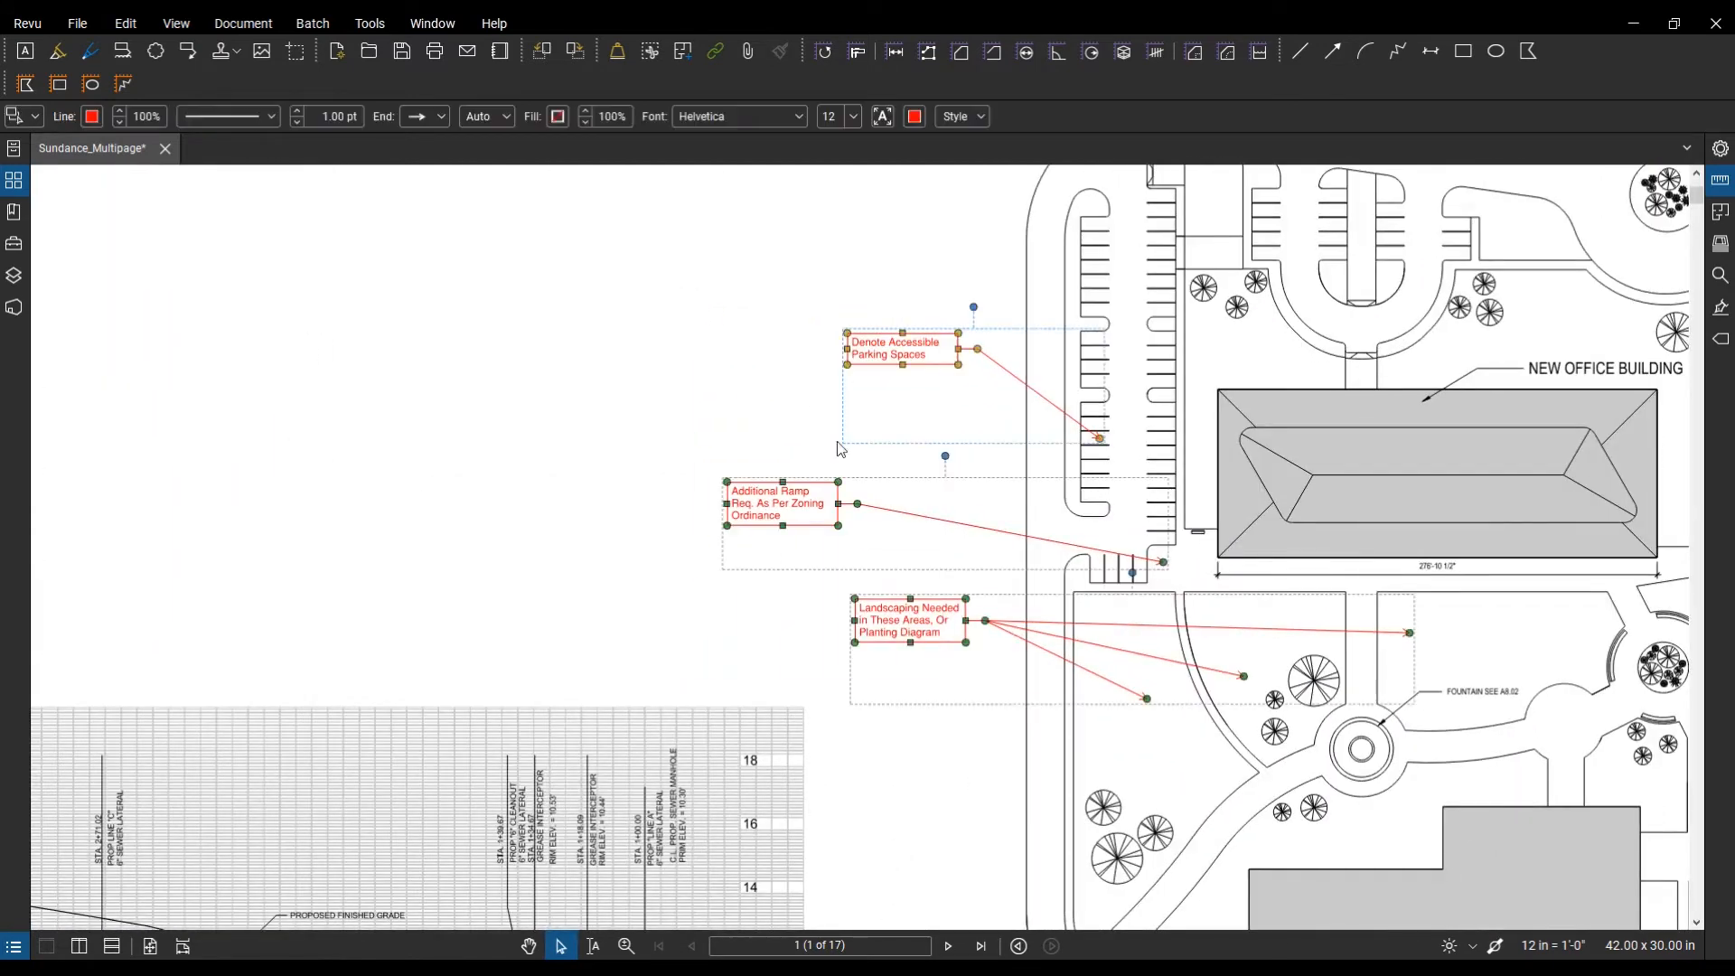
right_click(868, 348)
mouse_move(919, 557)
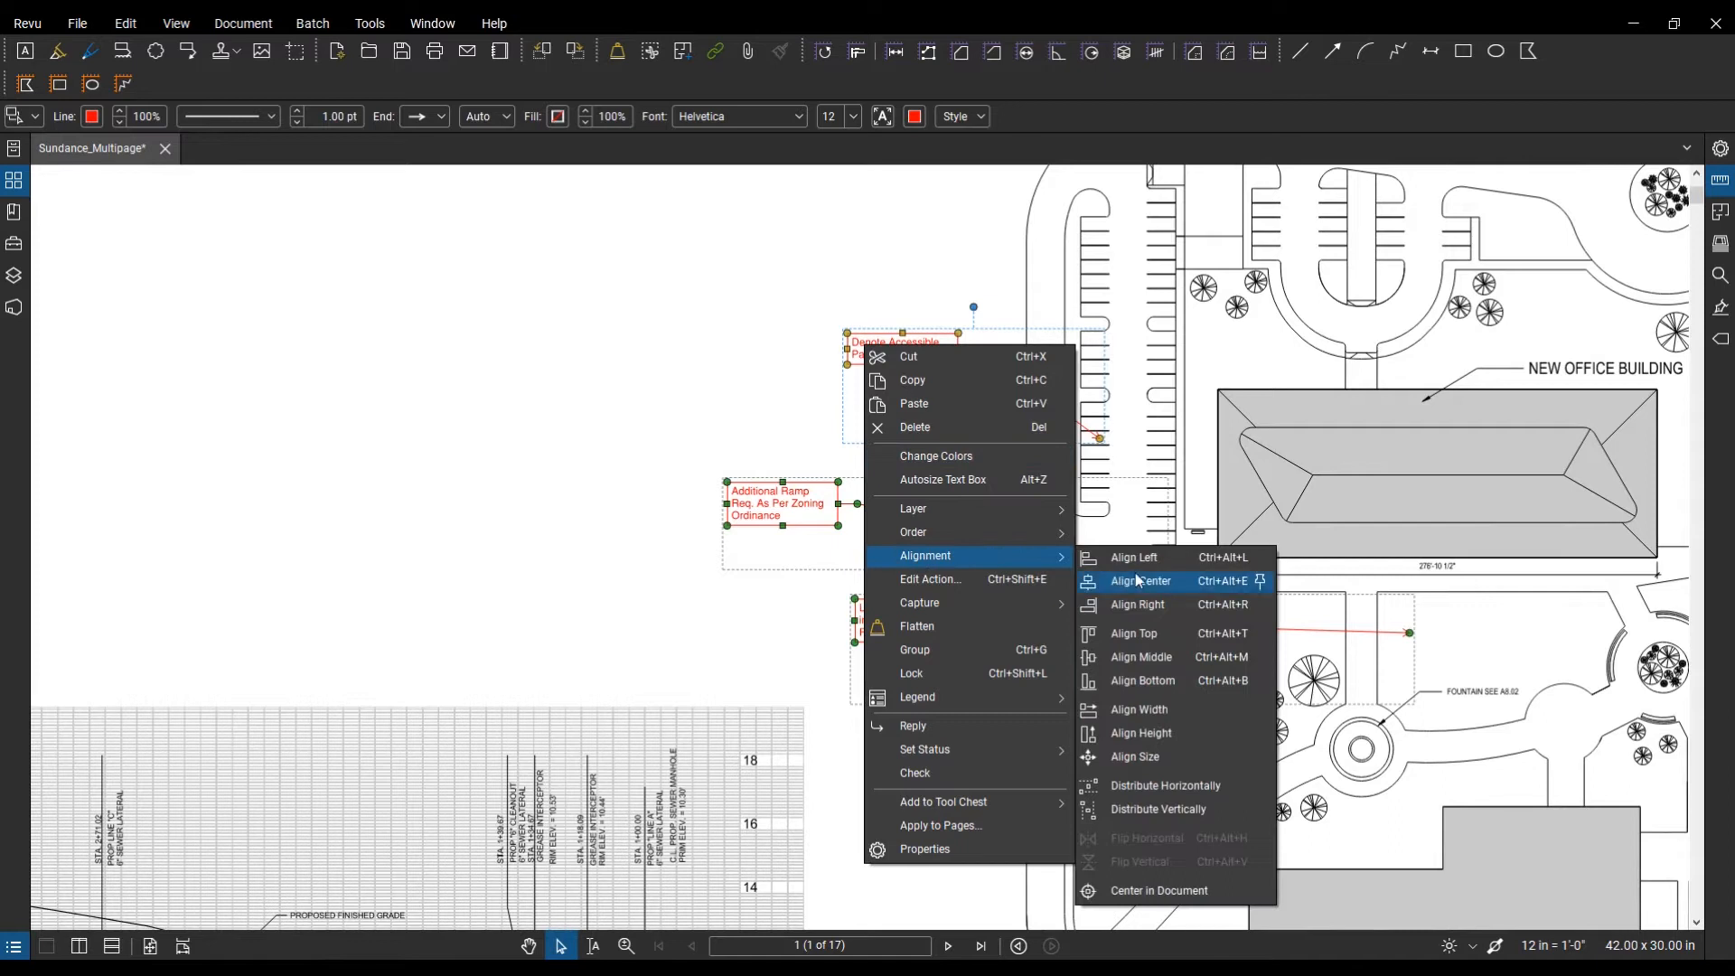
left_click(1137, 579)
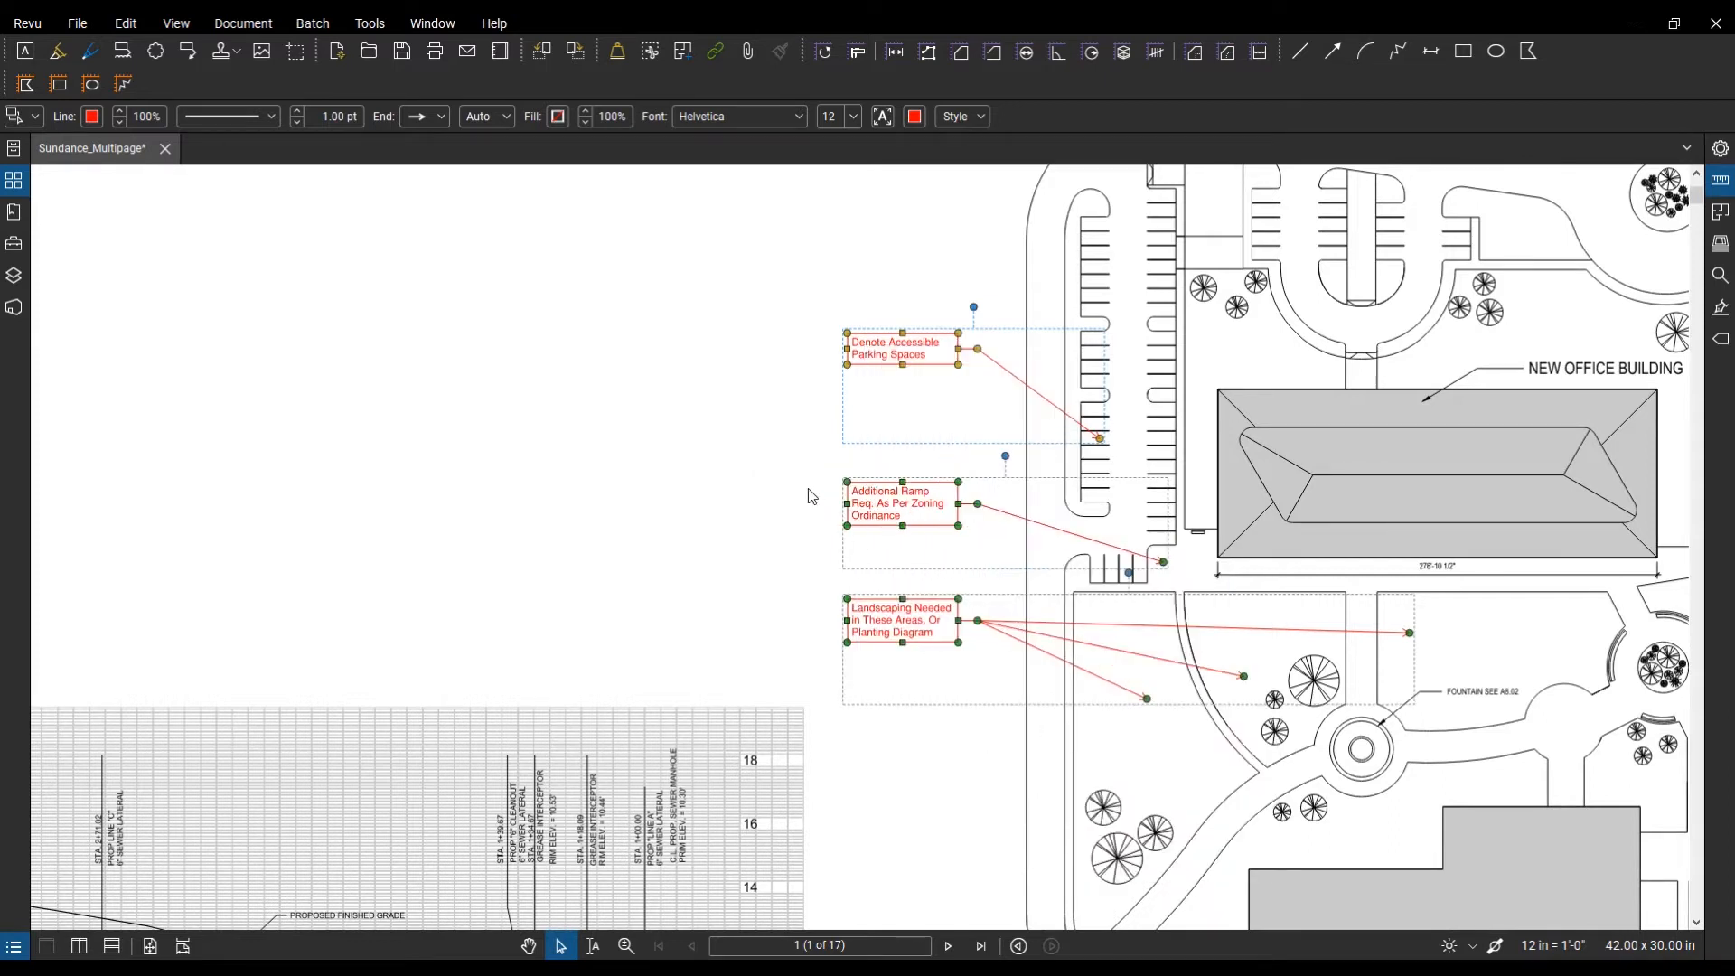
left_click(862, 562)
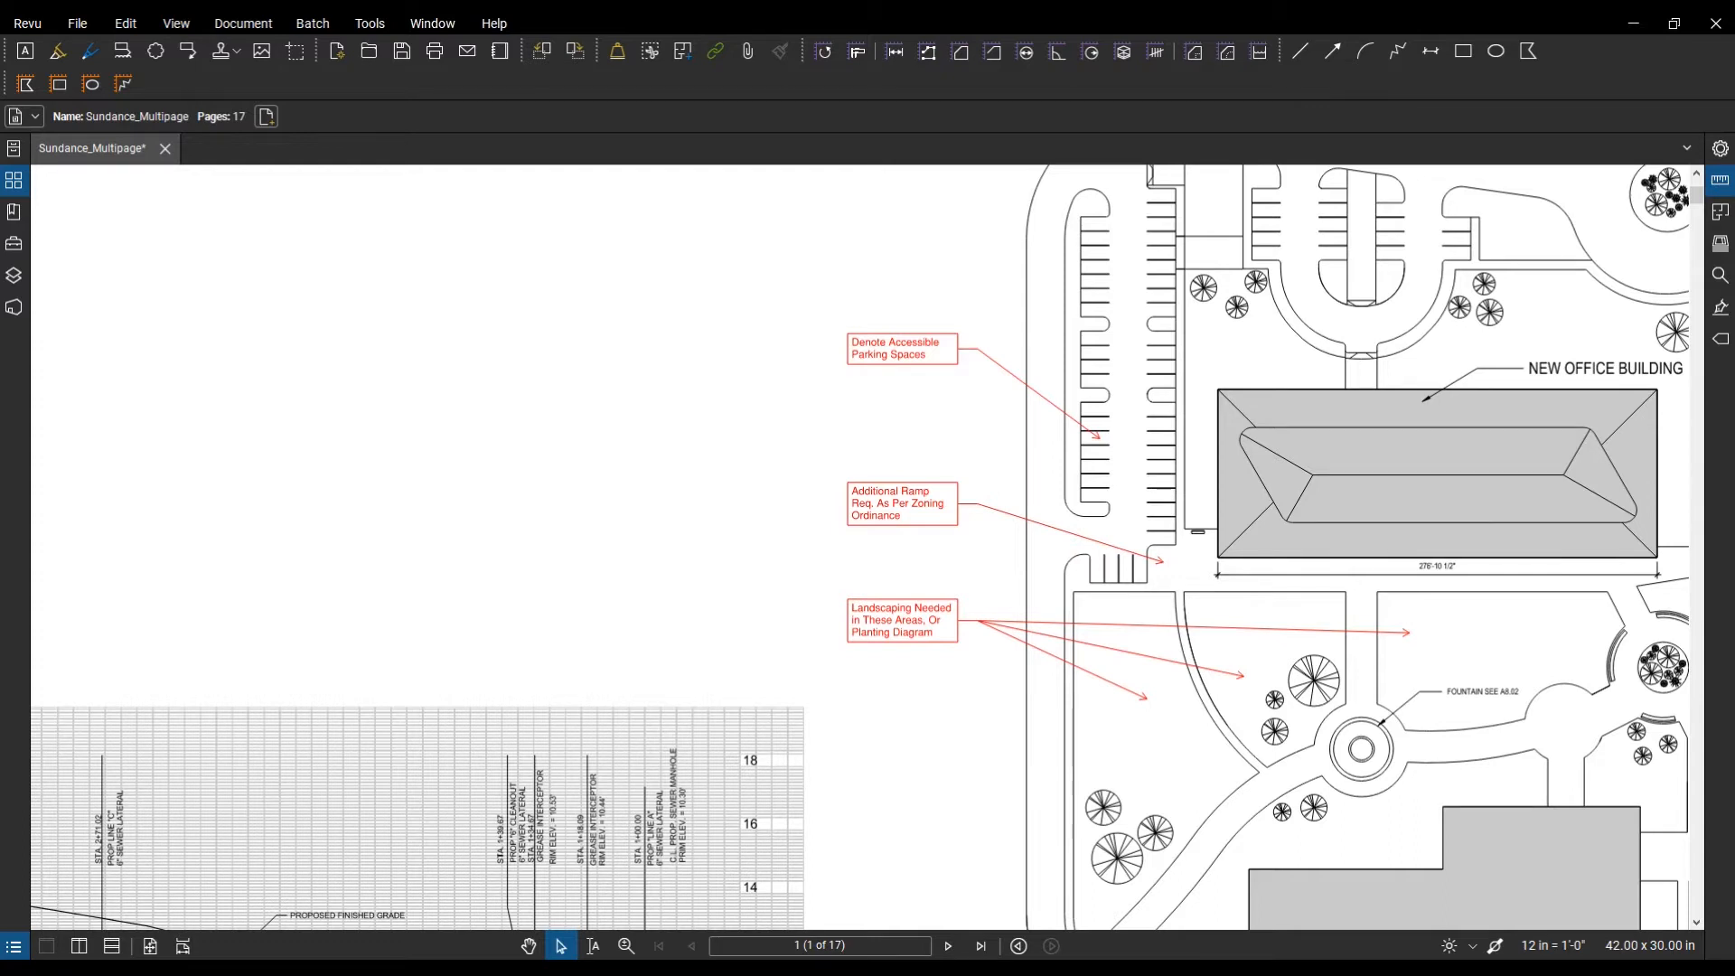
Step: Show the page thumbnails and open page 2 with the floor plan
scroll(398, 547, "down", 3)
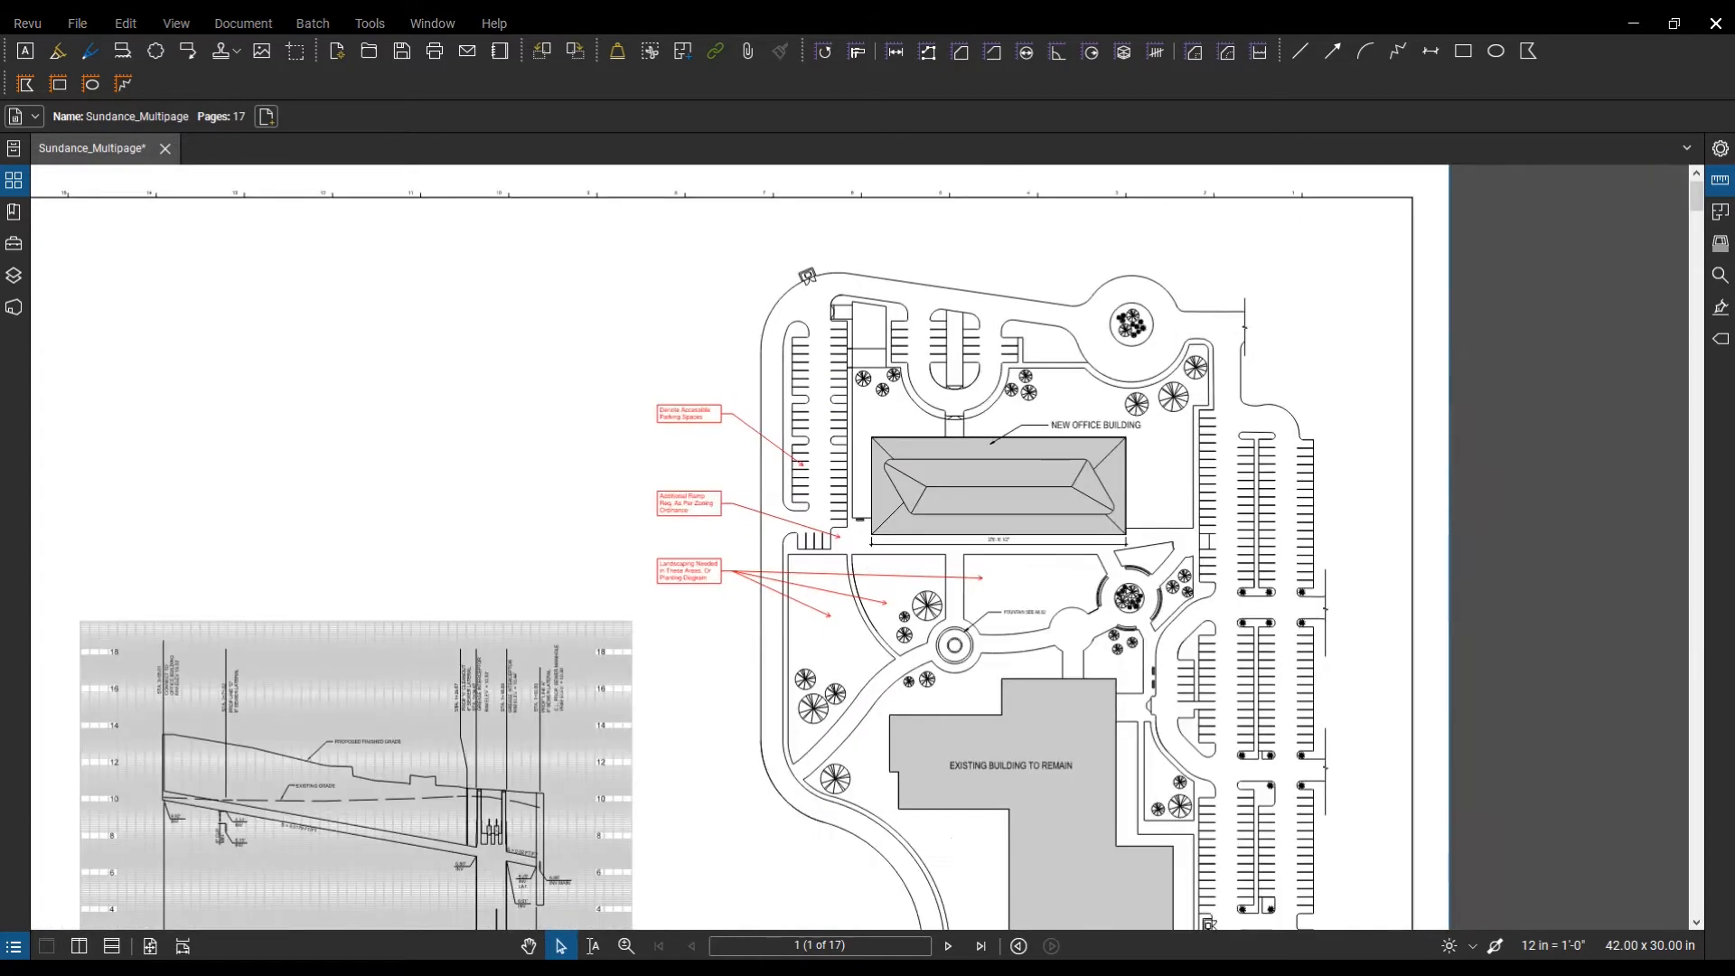
left_click(5, 181)
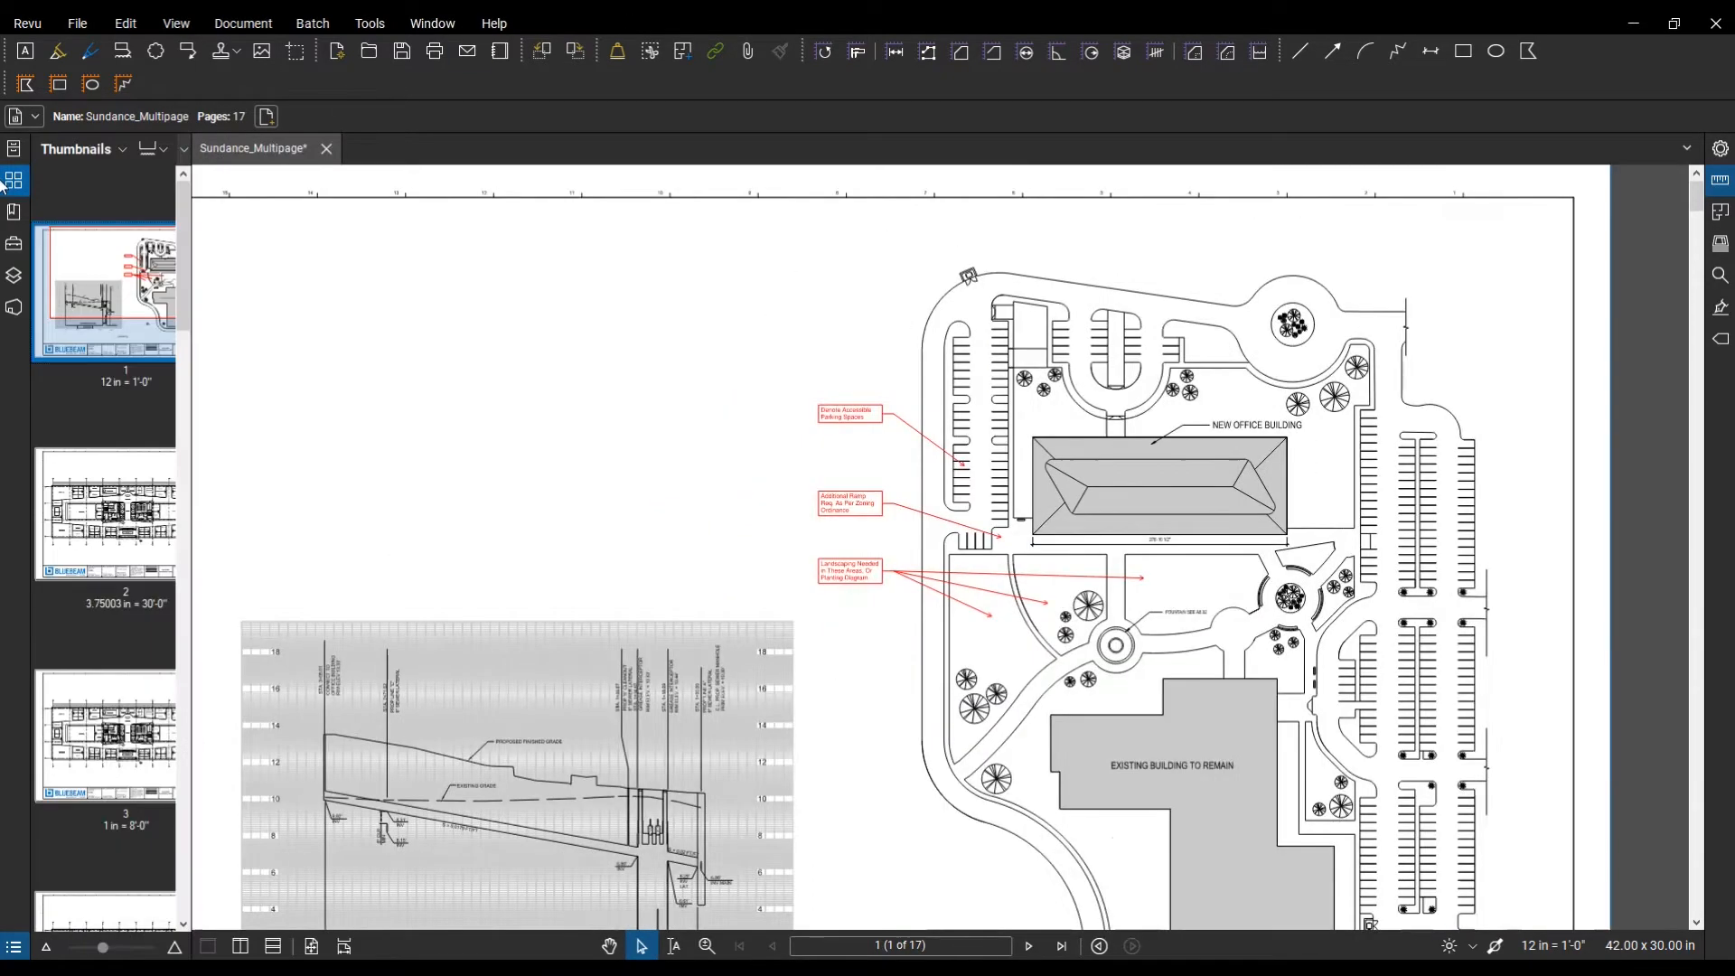
left_click(127, 567)
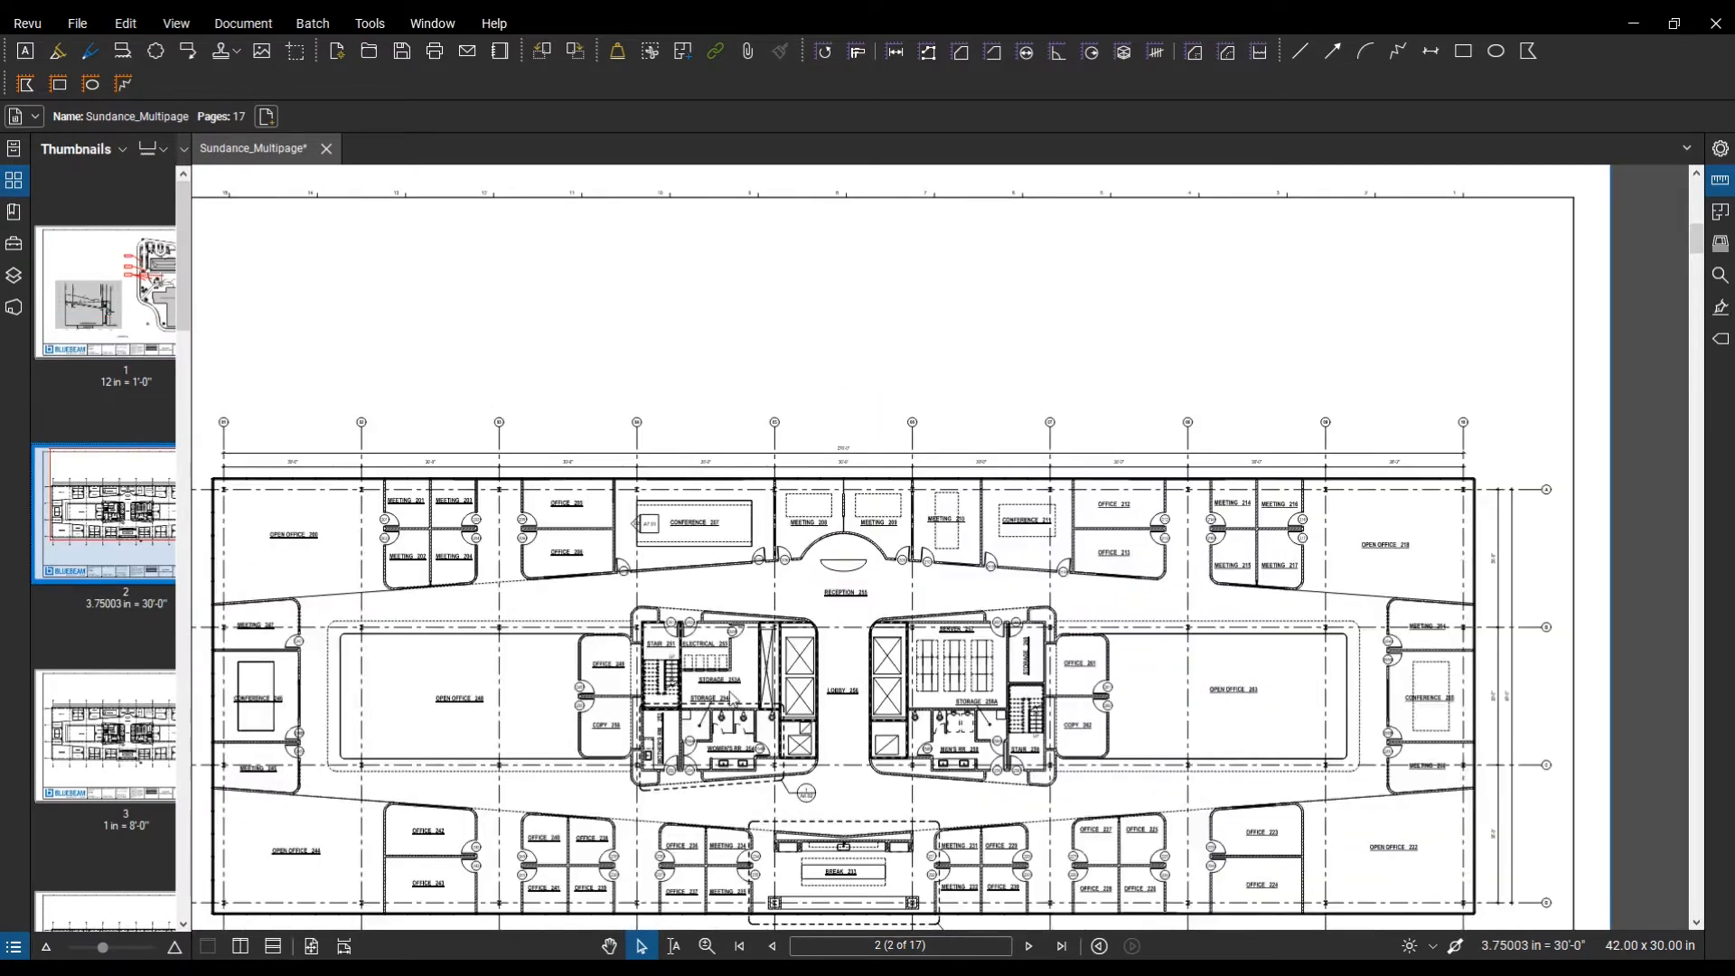
Step: Draw a revision cloud around the column near the lower-left corner of Open Office 248
scroll(402, 461, "up", 3)
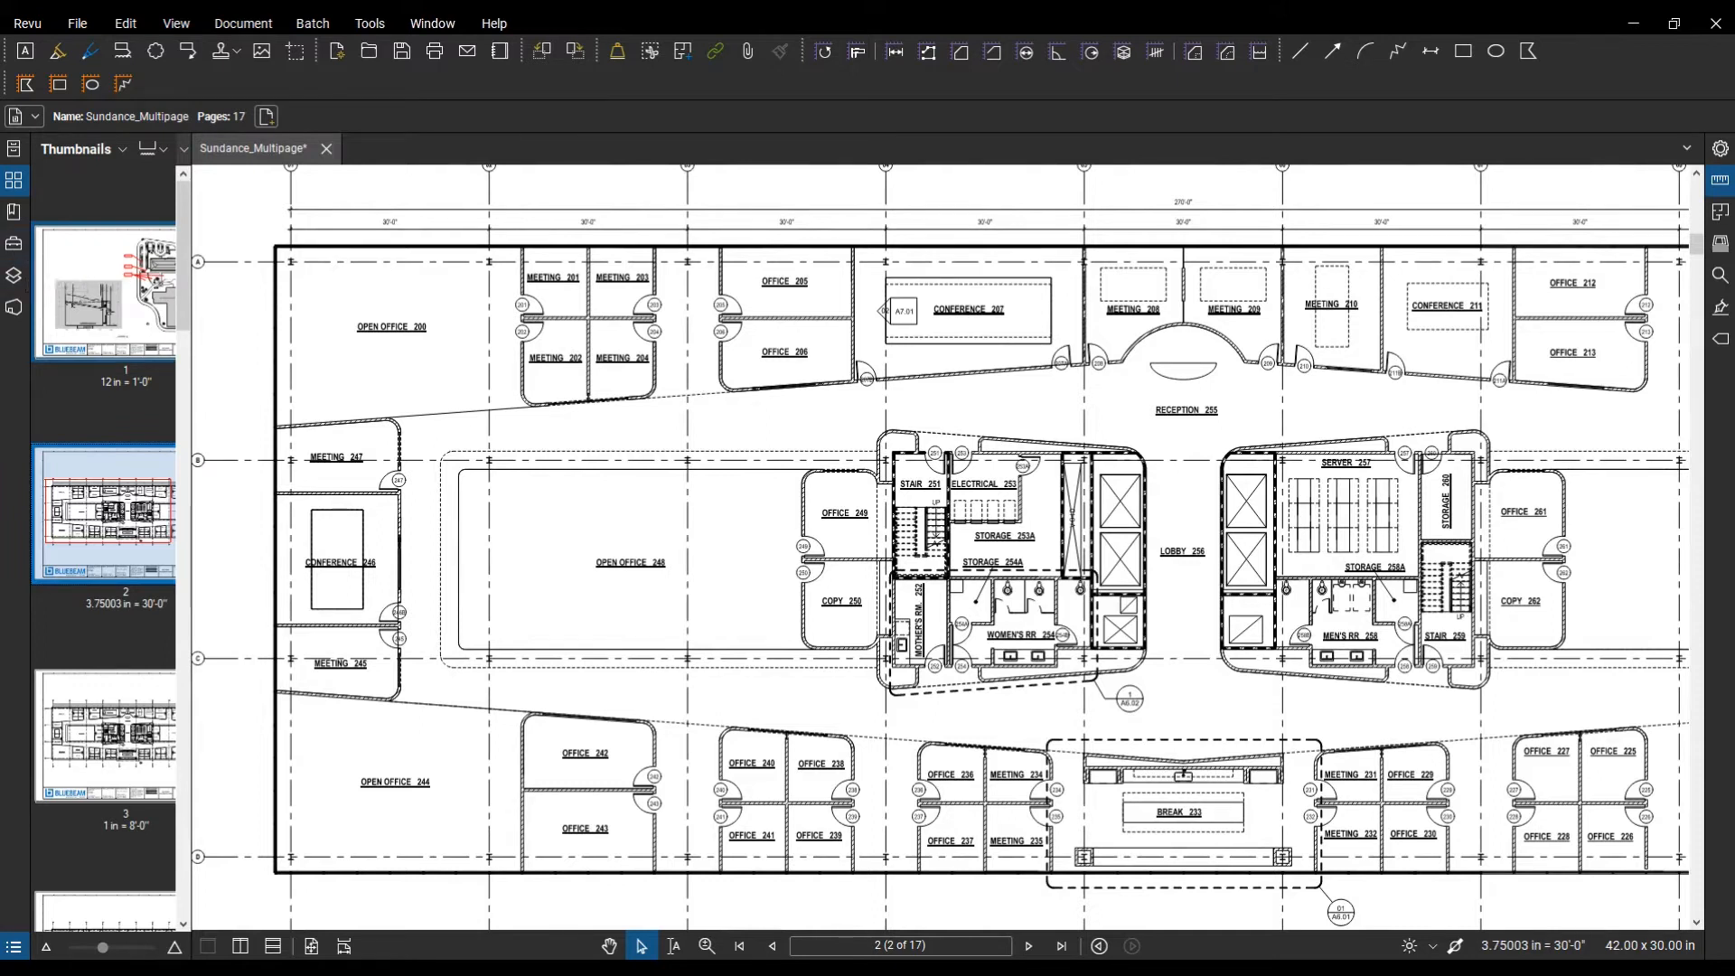
left_click(155, 51)
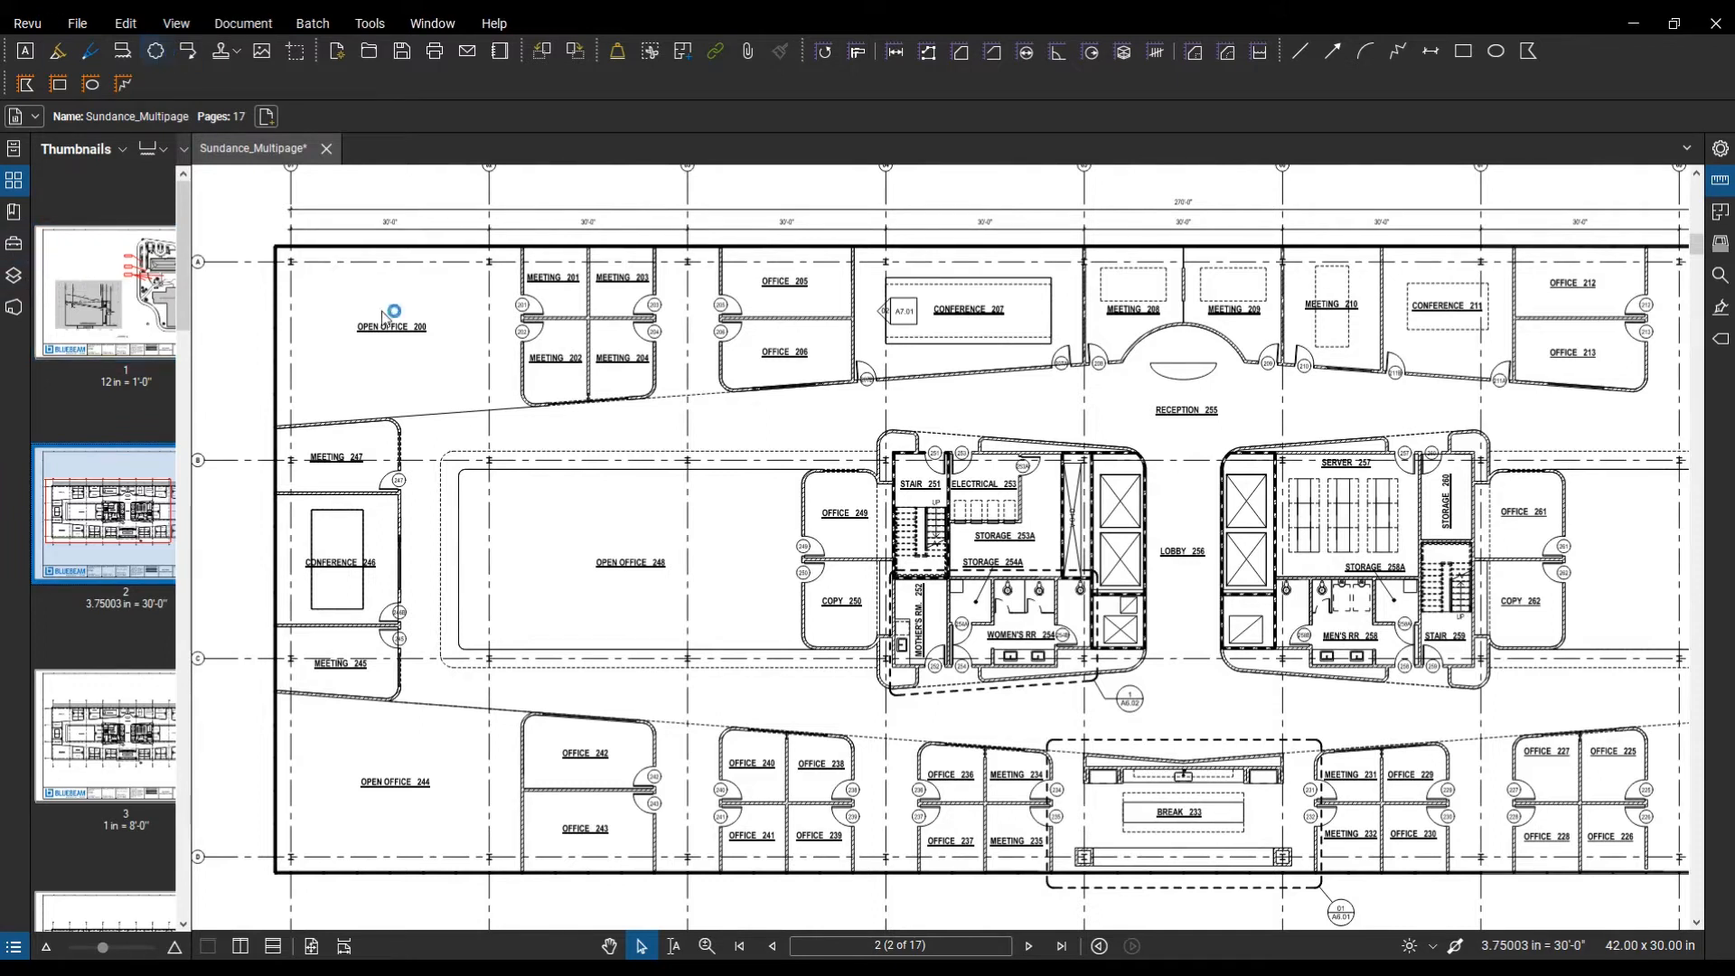
scroll(466, 667, "up", 5)
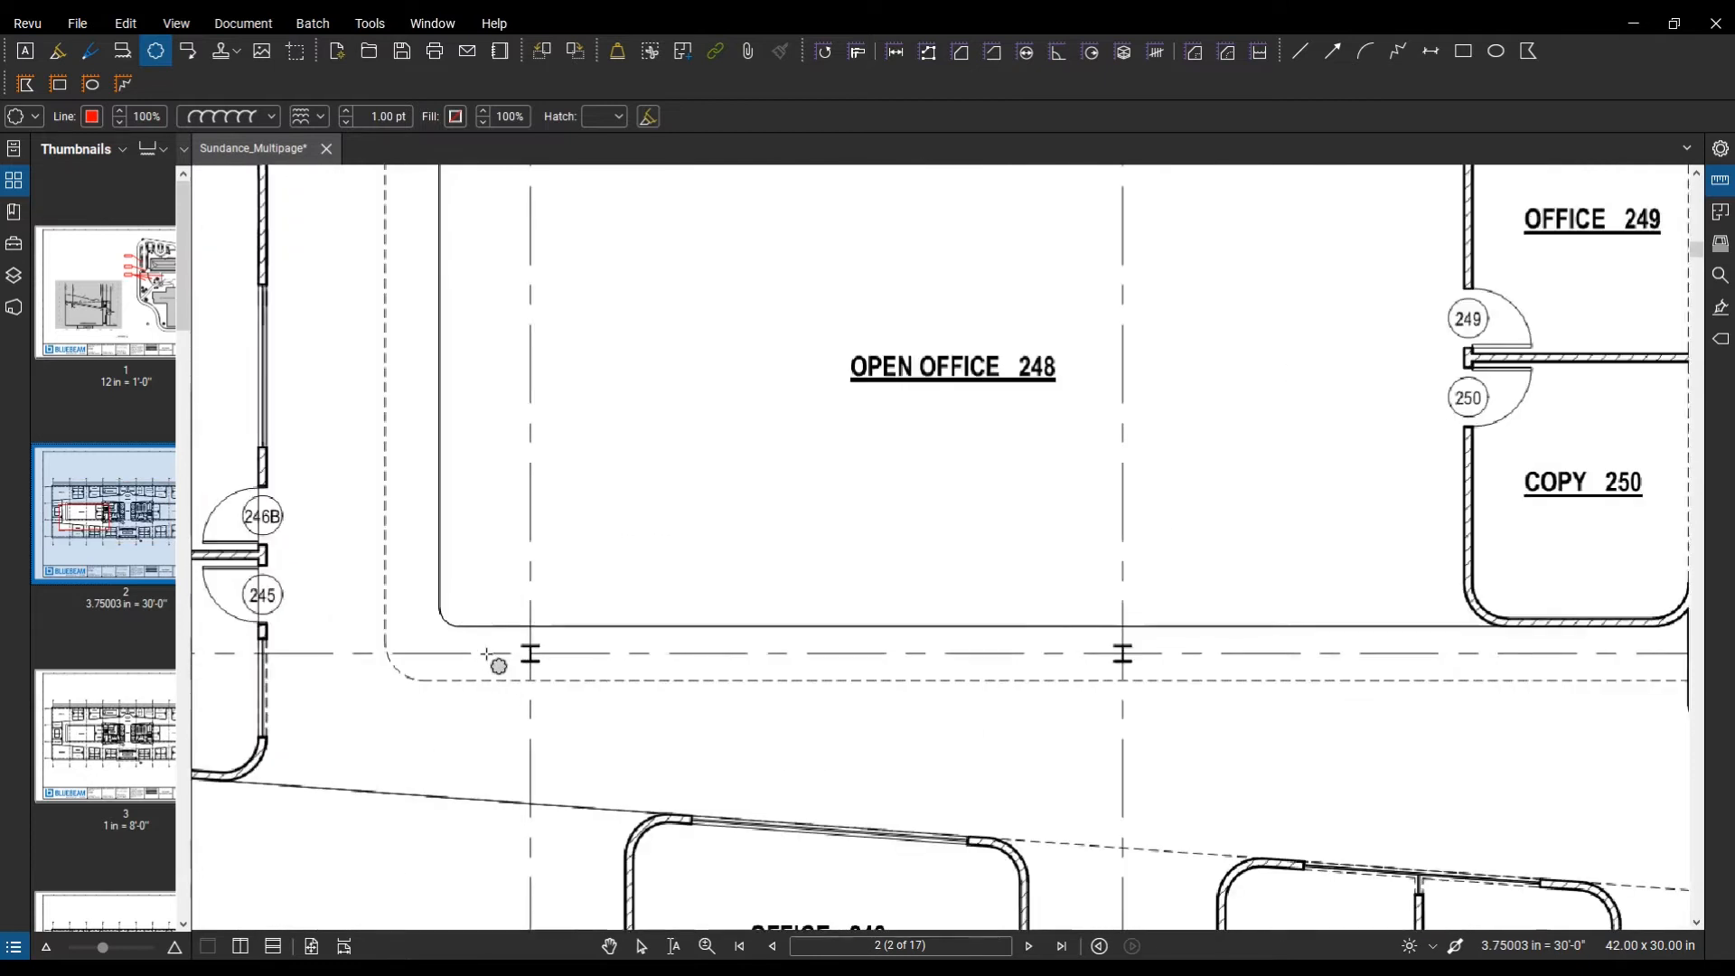
left_click_drag(529, 612, 633, 707)
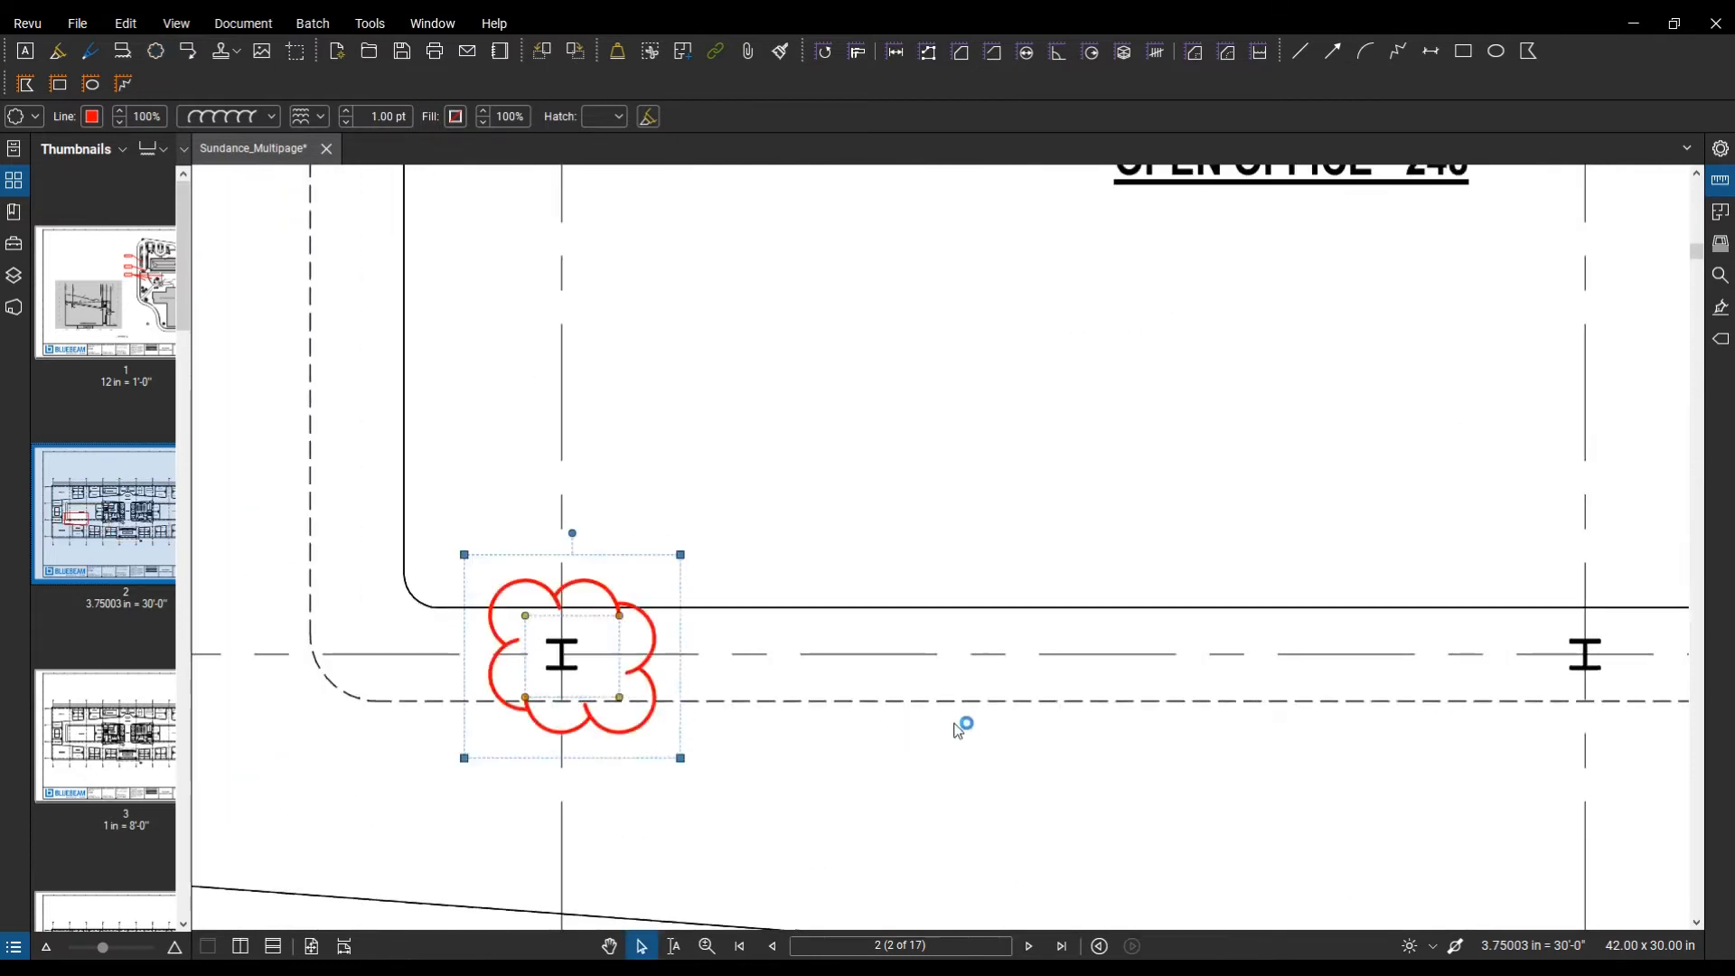
Step: Draw a second revision cloud just above the next column along the lower edge of Open Office 248
scroll(844, 686, "down", 3)
left_click_drag(1101, 608, 1144, 643)
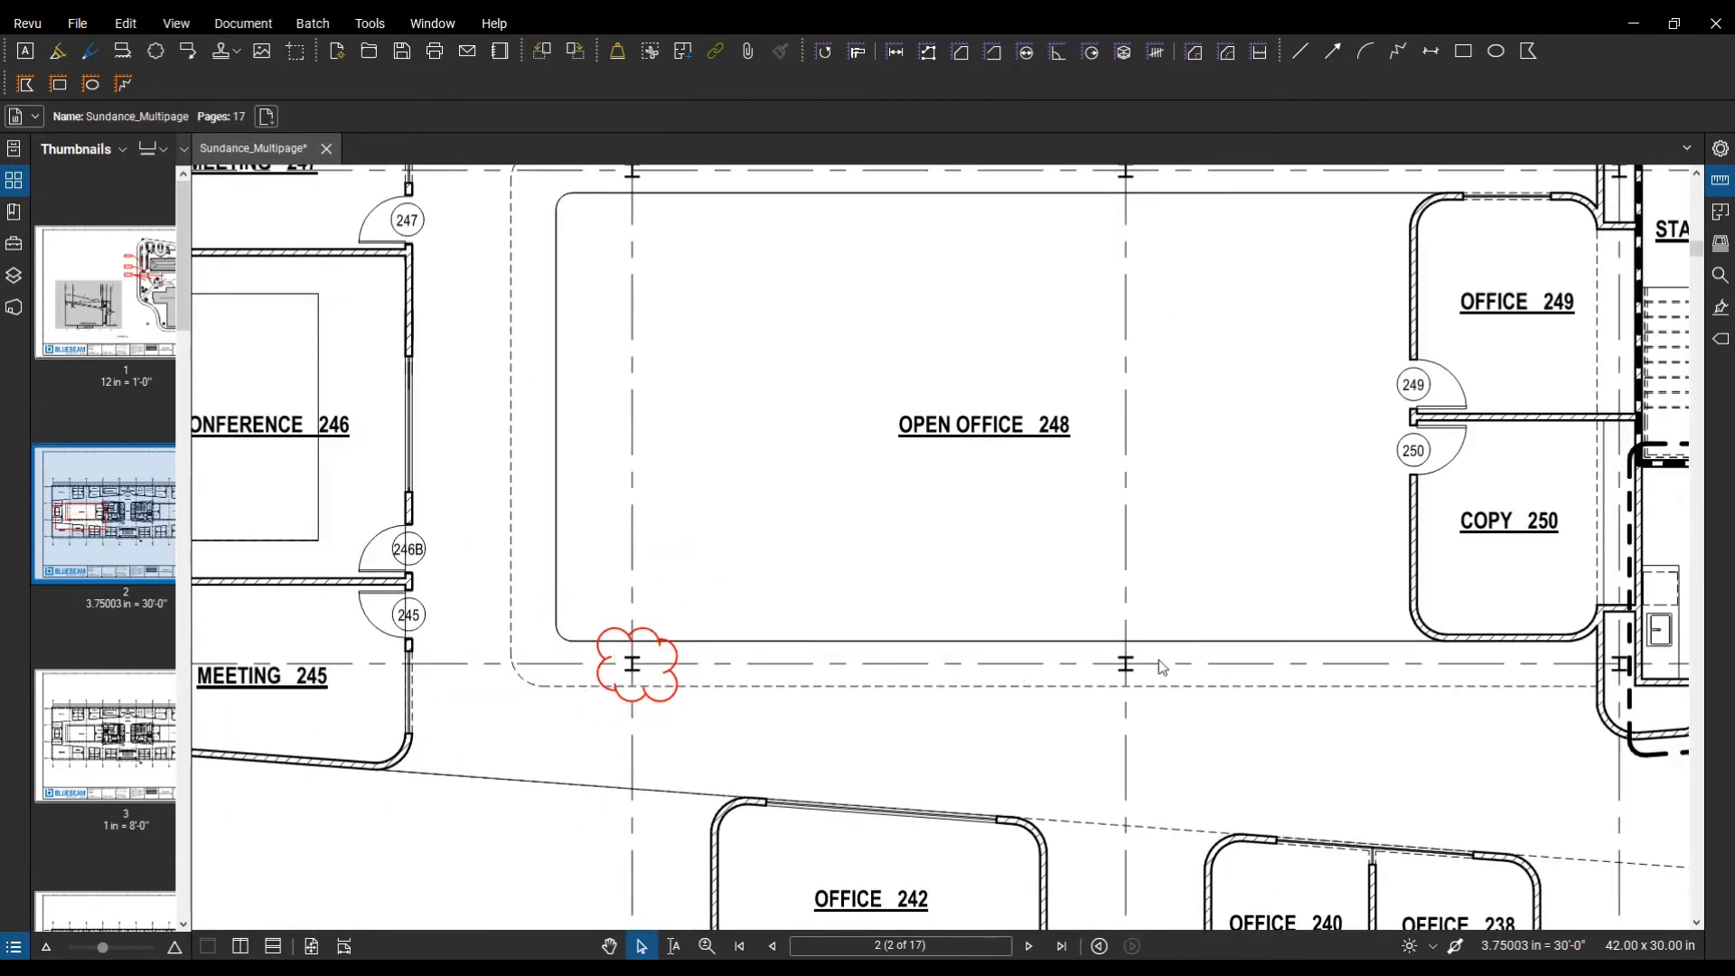
left_click(154, 55)
left_click_drag(1096, 592, 1166, 665)
scroll(1213, 717, "down", 2)
scroll(866, 571, "up", 2)
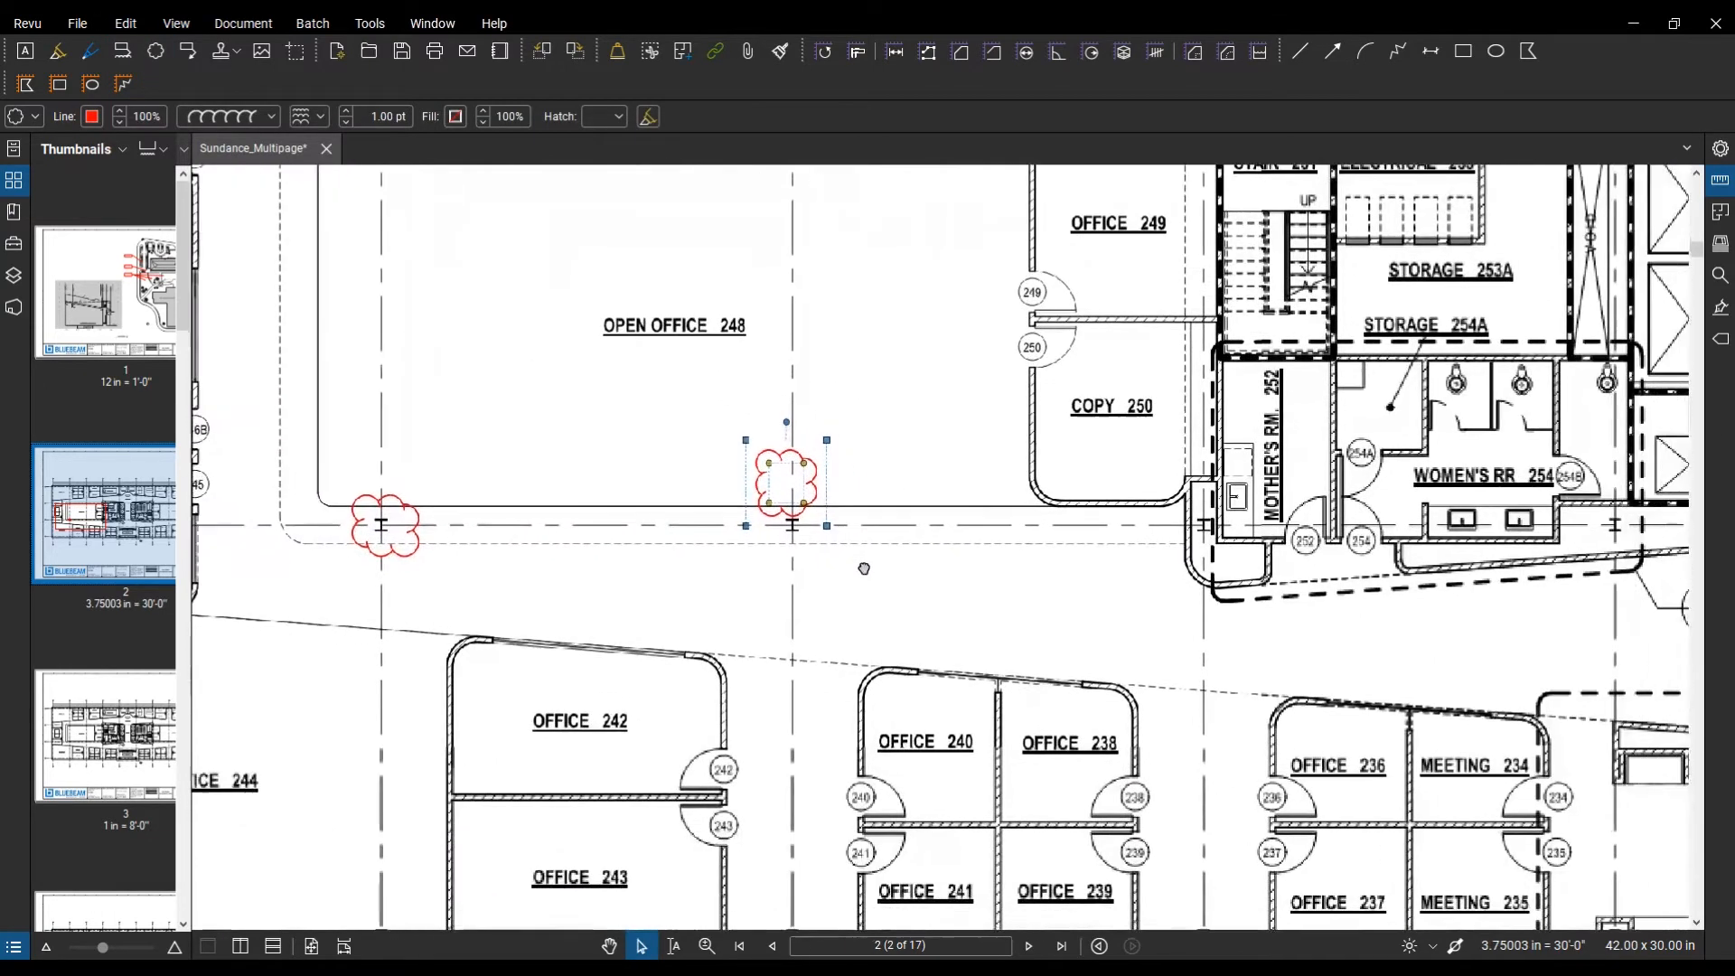
left_click_drag(866, 572, 861, 555)
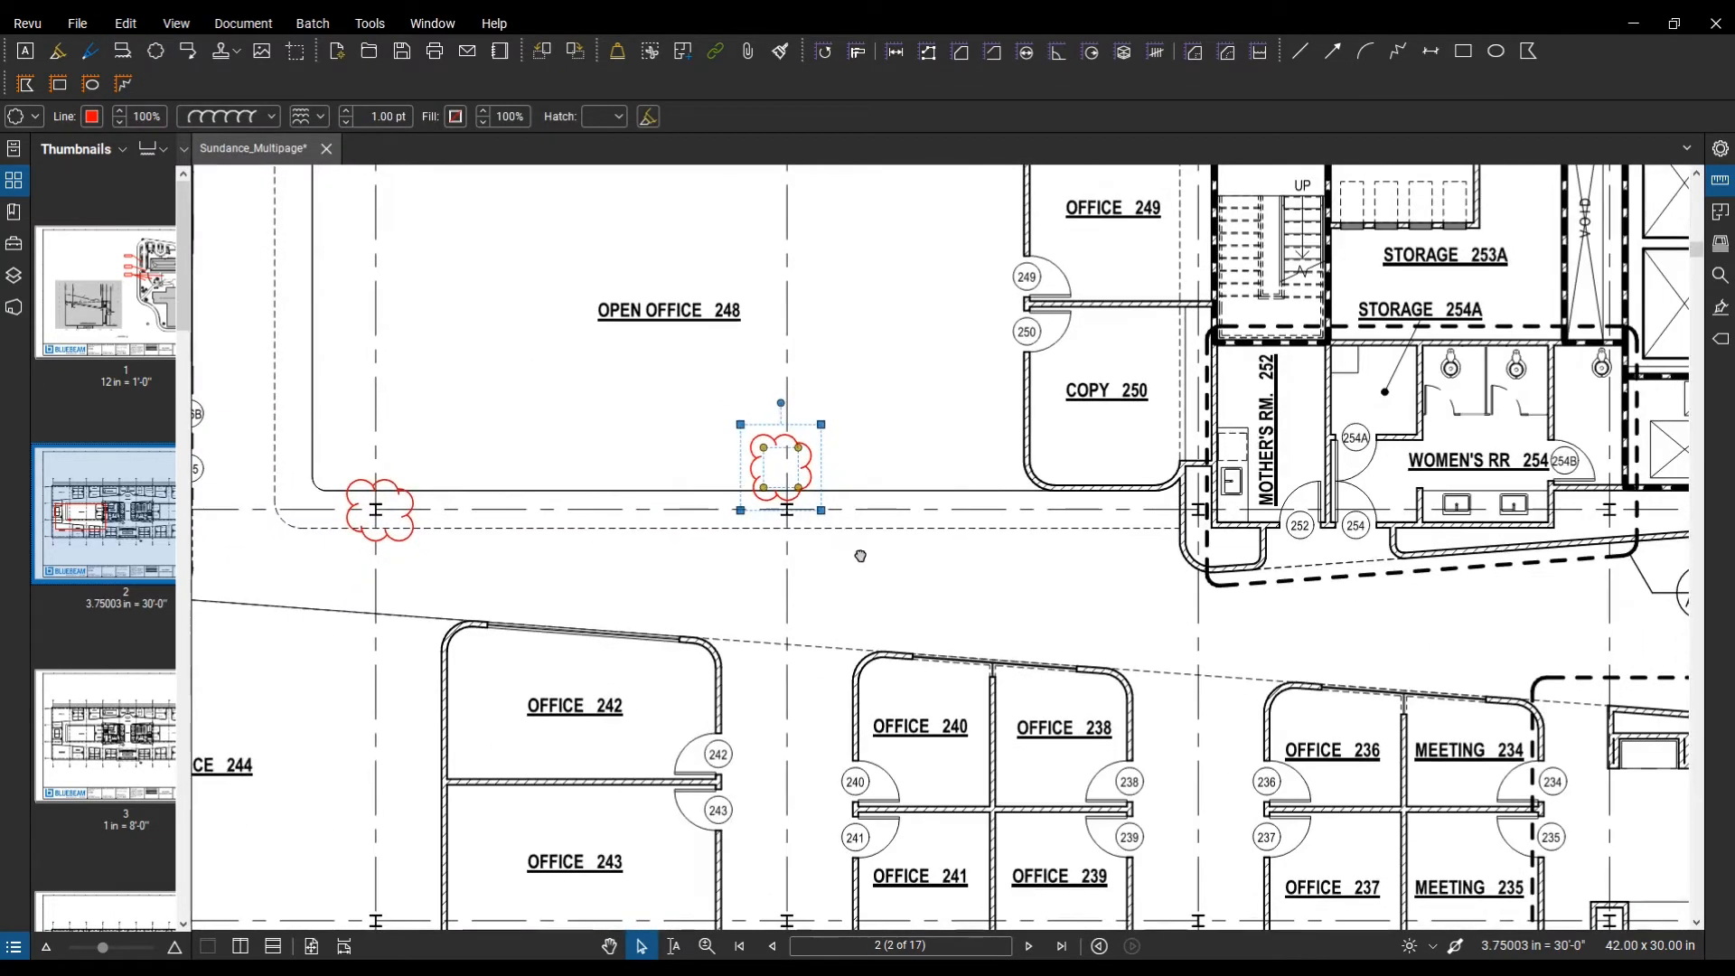
Step: Draw revision clouds around the column beside Mother's Rm. 252 and next to the A6.02 detail marker above Break 233
left_click(158, 52)
left_click_drag(1158, 464, 1246, 553)
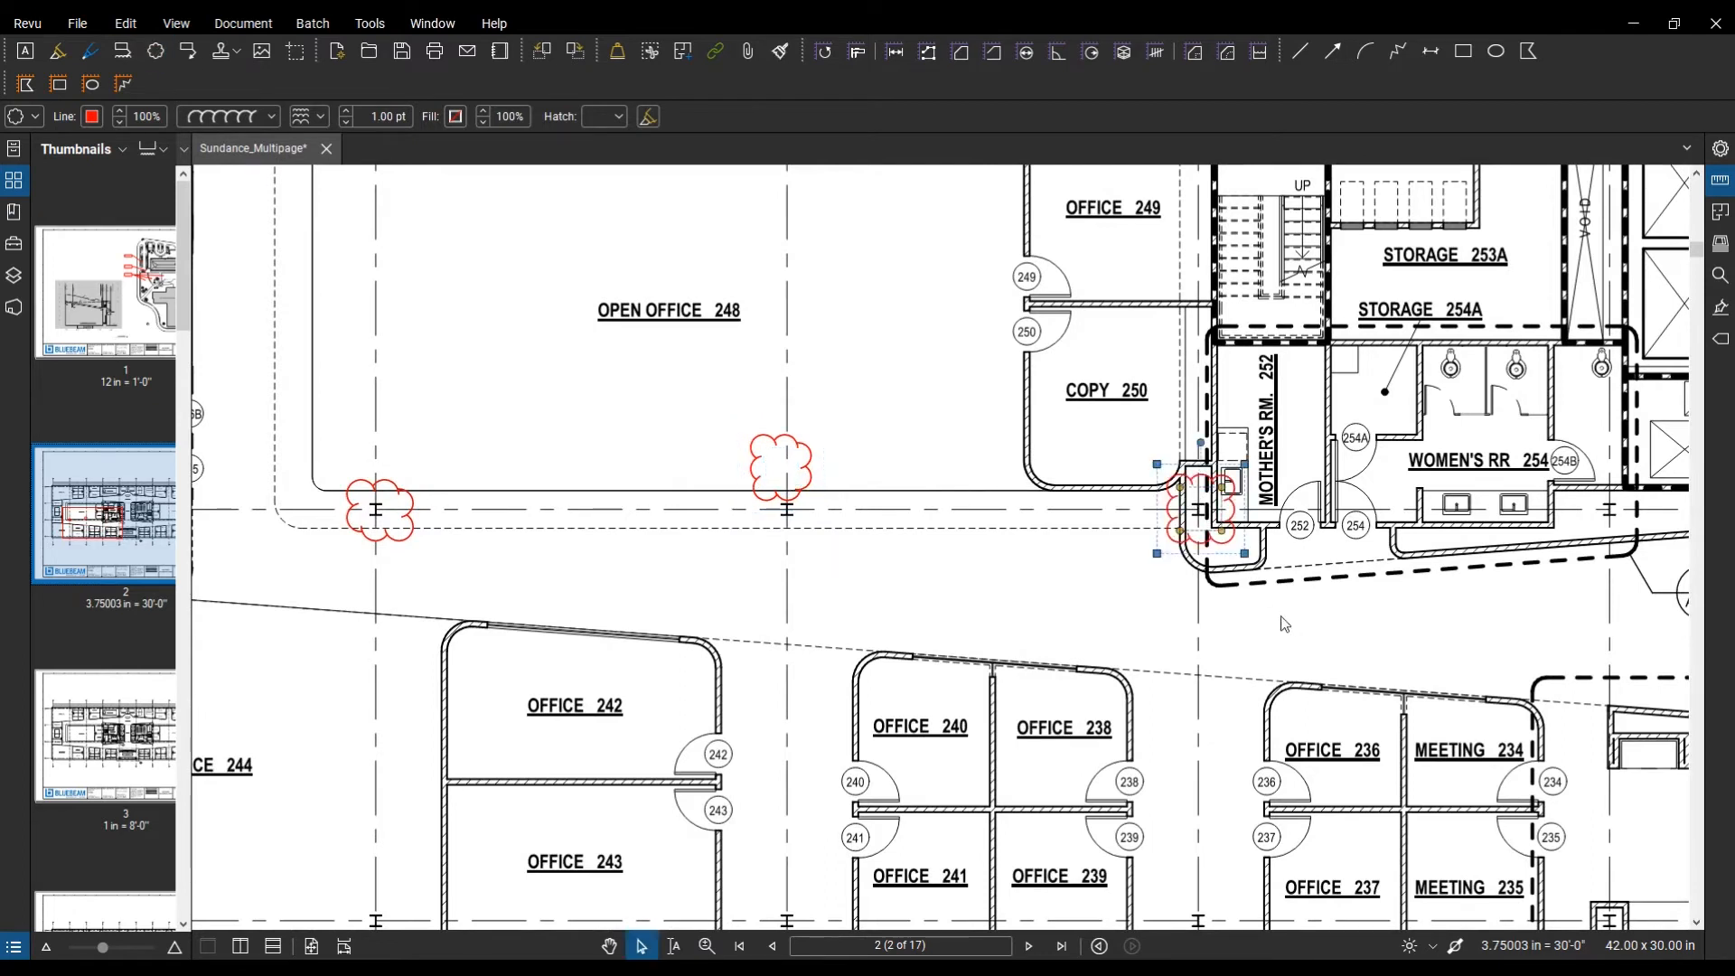
scroll(1286, 624, "down", 1)
left_click(156, 51)
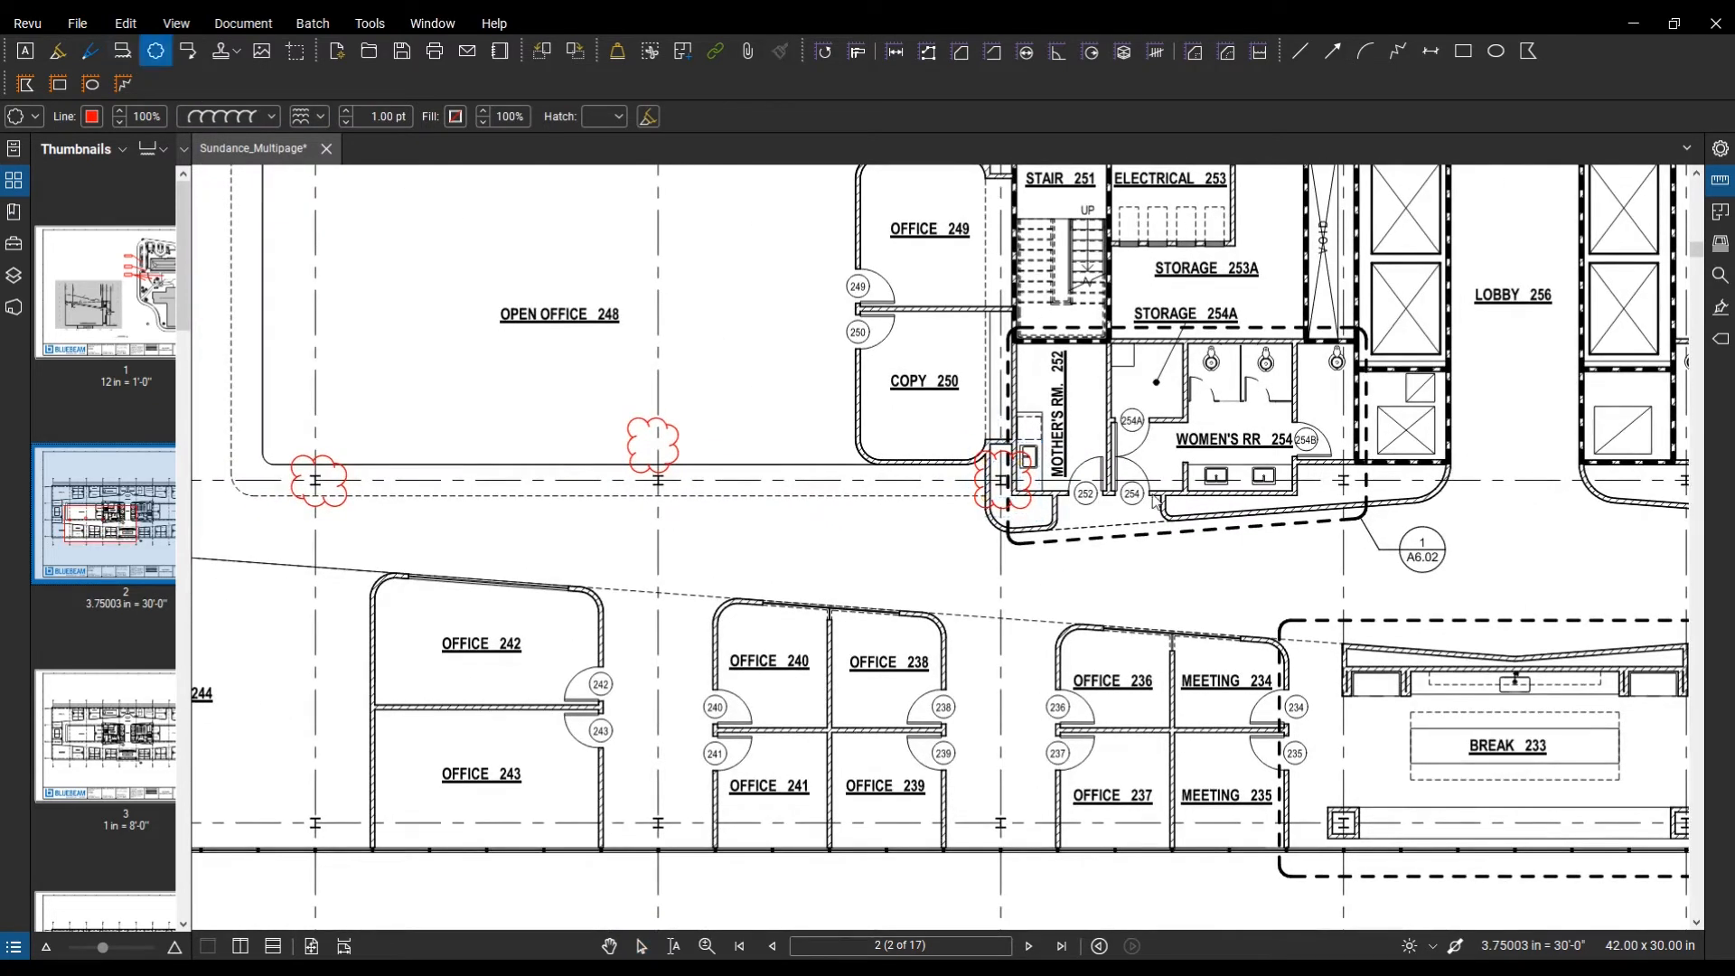
mouse_move(1333, 545)
left_mouse_down()
mouse_move(1386, 588)
mouse_move(1370, 584)
left_mouse_up()
Step: Draw another revision cloud just below the column on the lobby side of Men's RR 258
left_click_drag(1193, 573, 1014, 567)
scroll(1015, 567, "down", 1)
scroll(1179, 565, "up", 1)
scroll(1182, 571, "up", 1)
left_click_drag(1301, 588, 1034, 581)
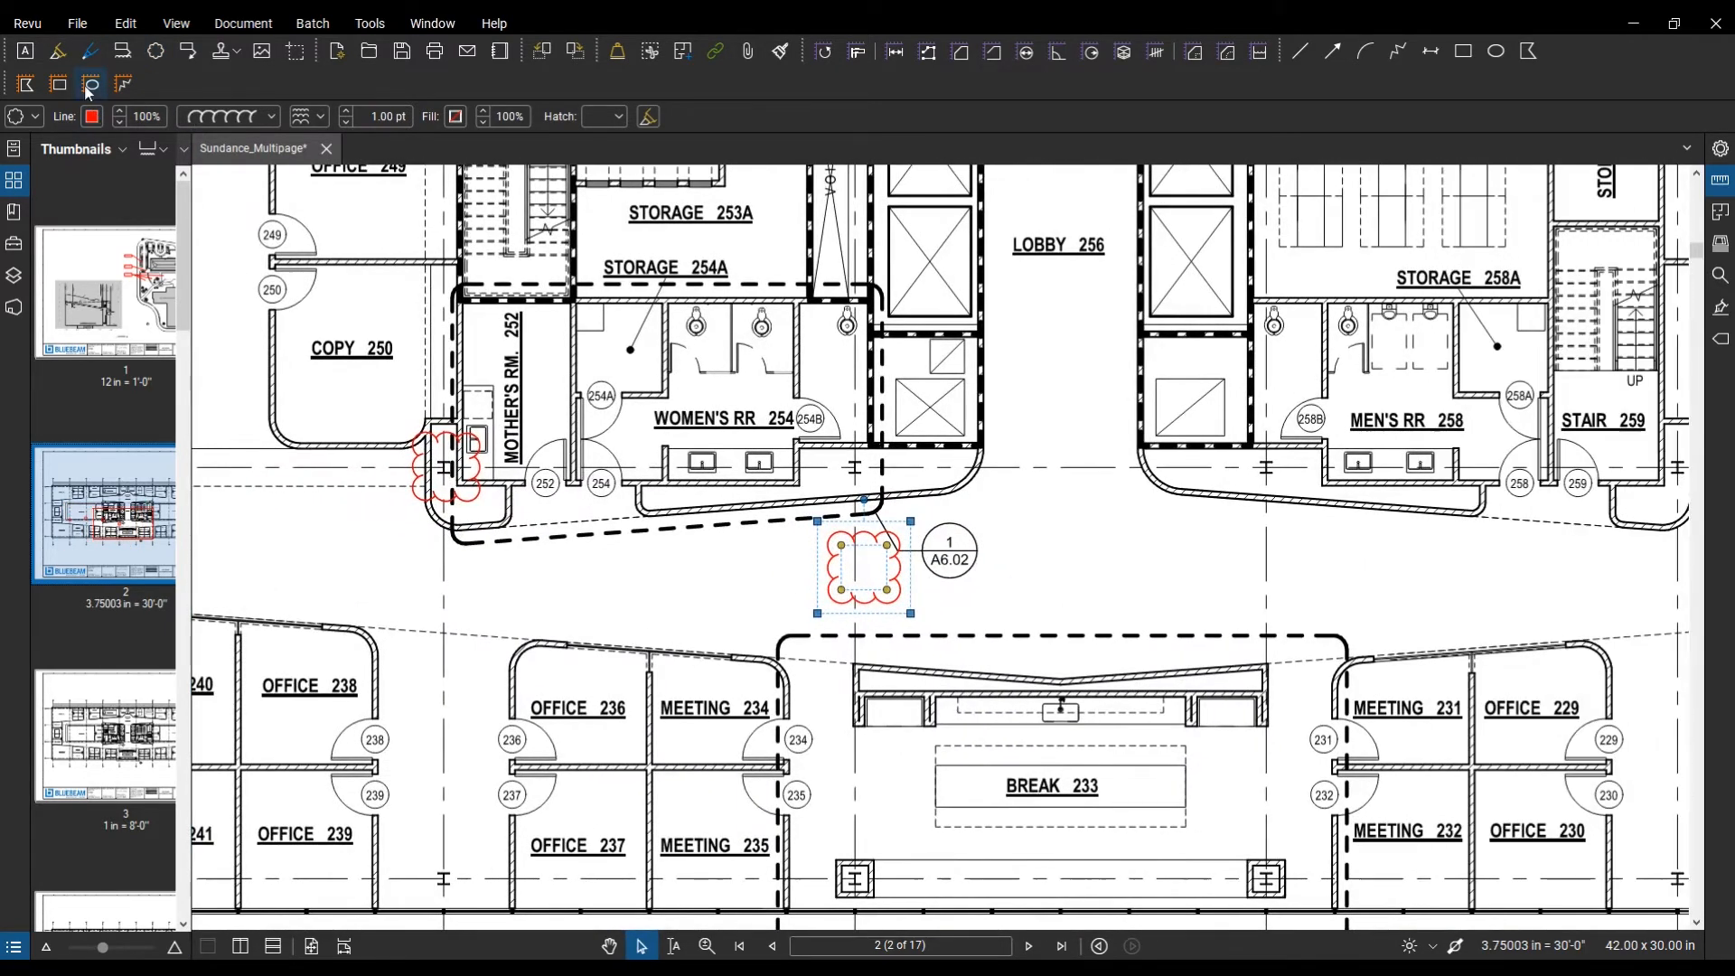
left_click(155, 50)
left_click_drag(1251, 488, 1332, 580)
Step: Select the five revision clouds around grid line C and align them with Align Middle
scroll(1332, 581, "down", 3)
scroll(1336, 535, "up", 2)
left_click_drag(1511, 562, 584, 452)
right_click(622, 506)
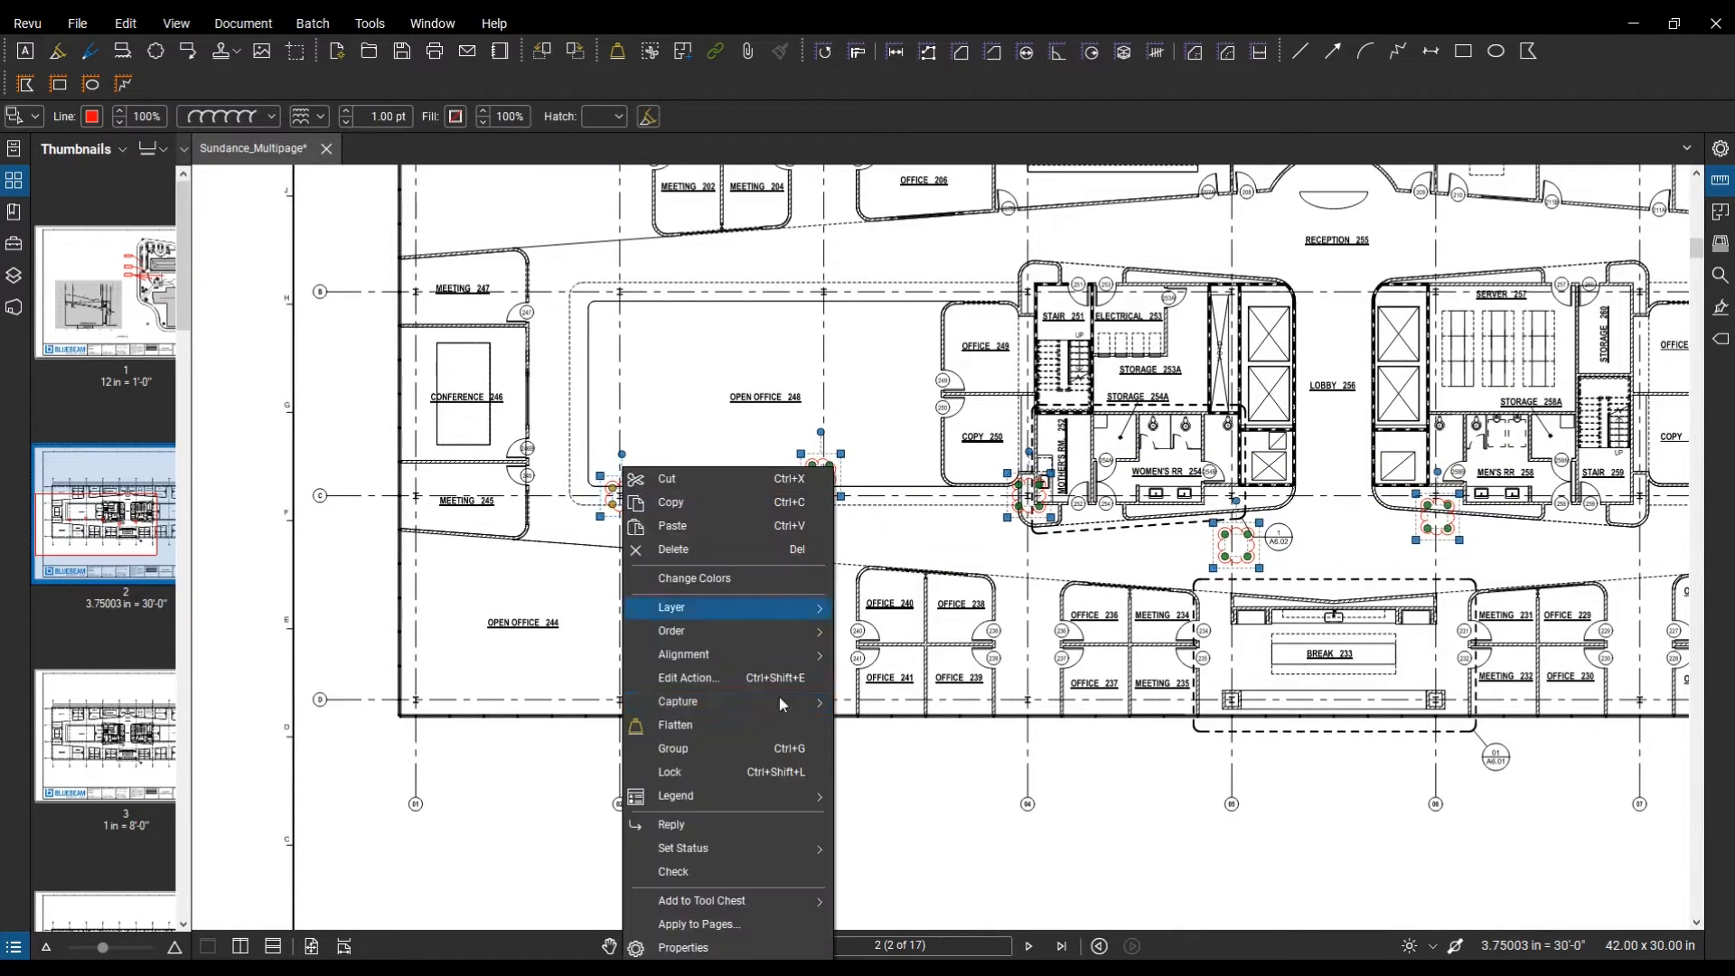
mouse_move(743, 656)
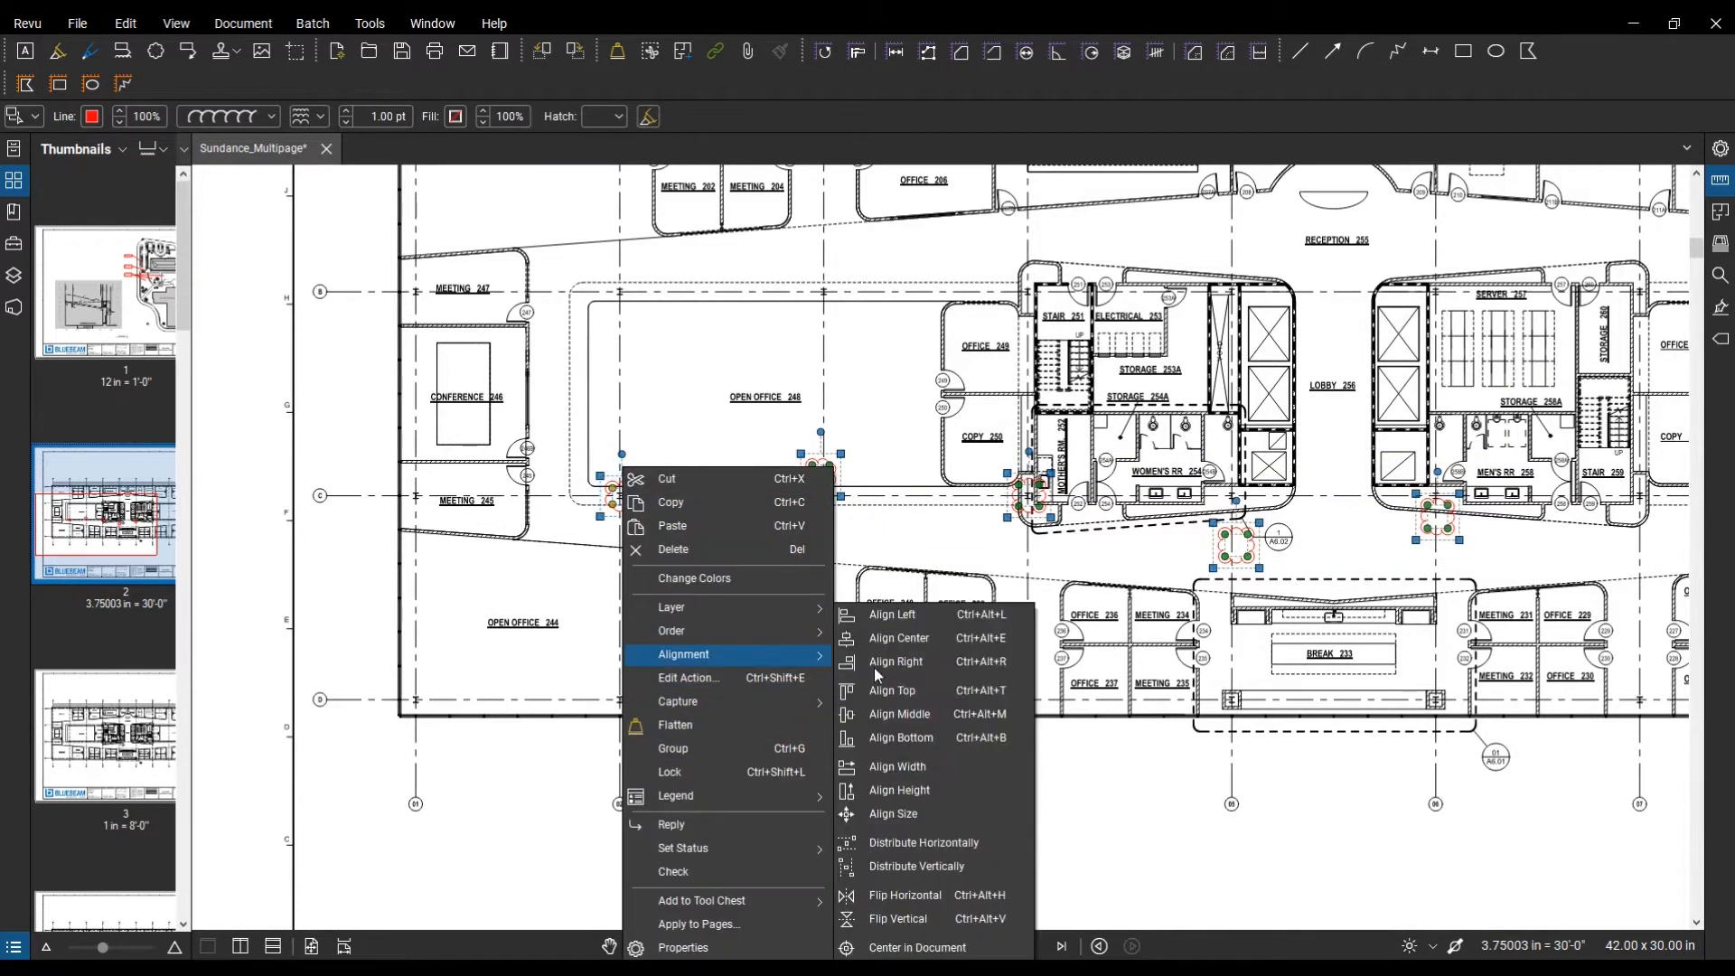
left_click(966, 714)
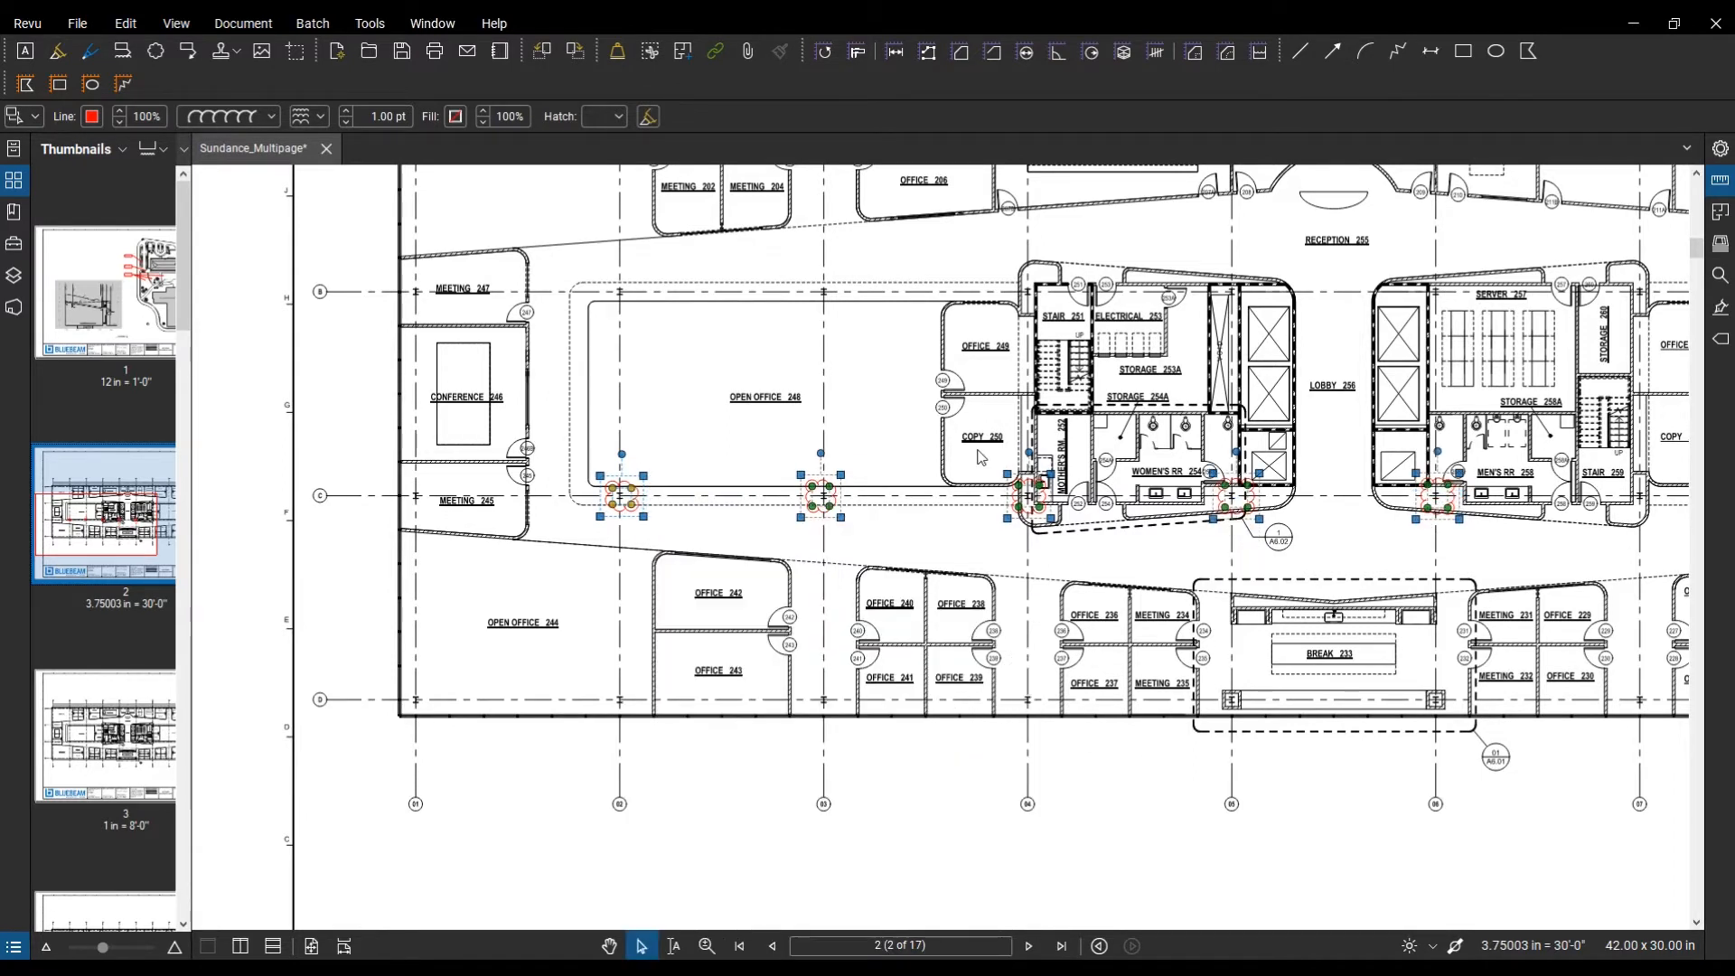
left_click(547, 499)
left_click_drag(1066, 564, 986, 553)
left_click_drag(541, 467, 576, 588)
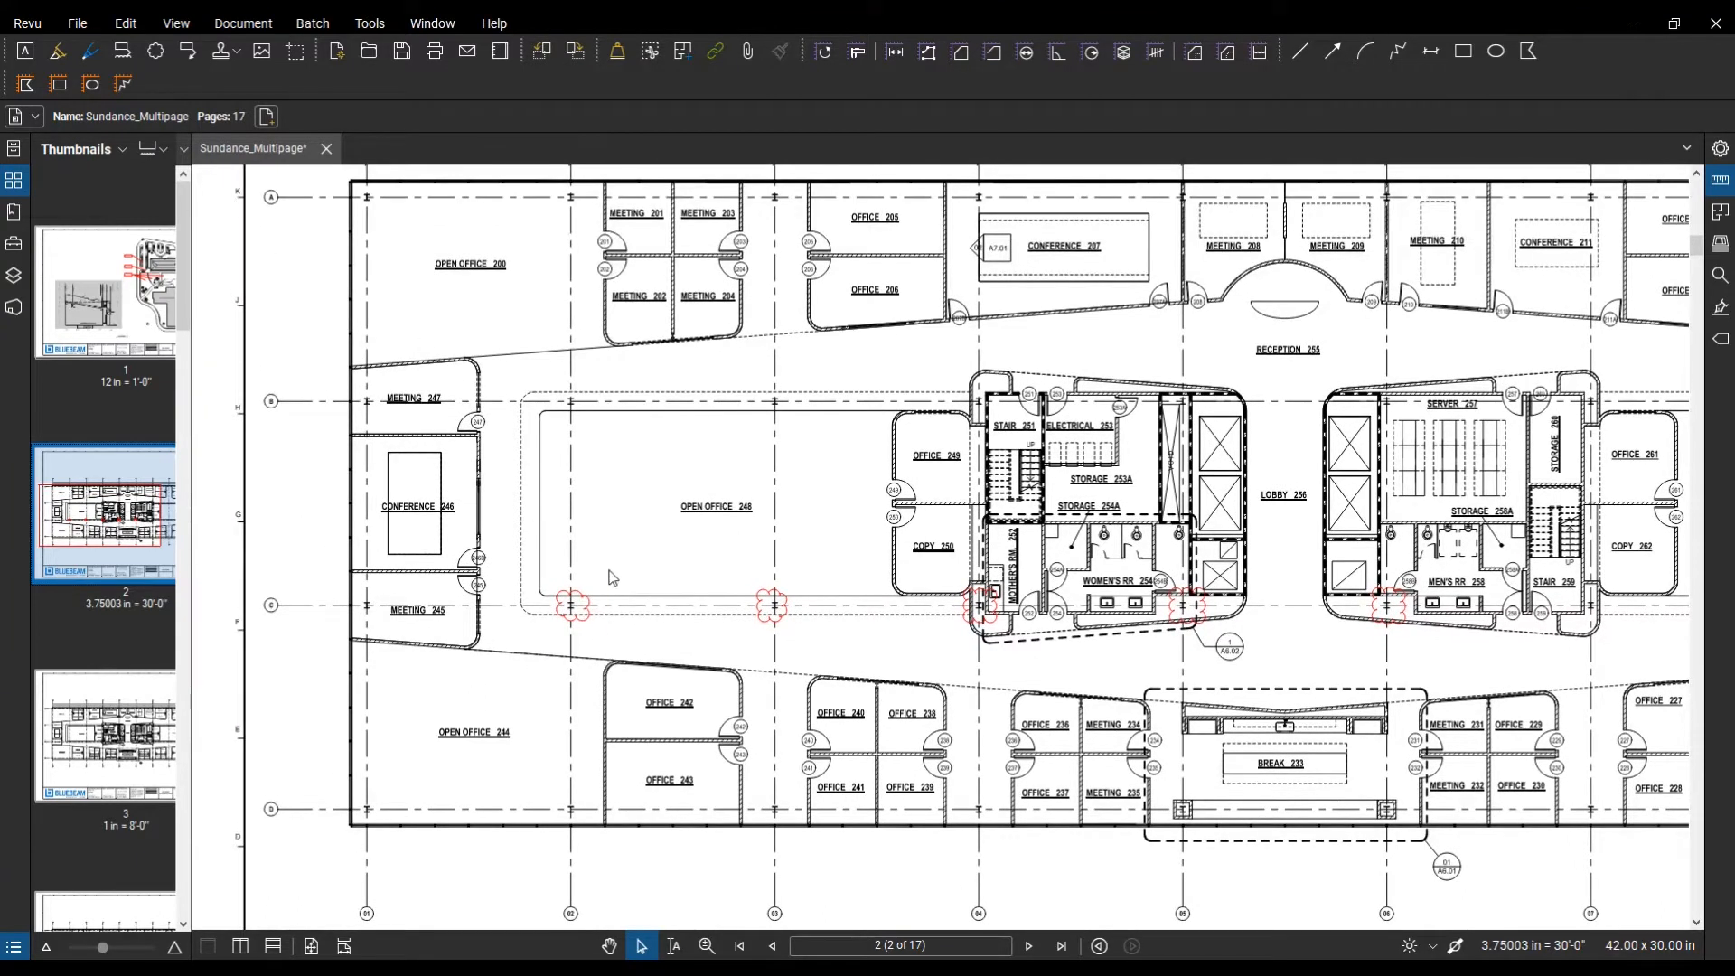
left_click_drag(834, 661, 463, 544)
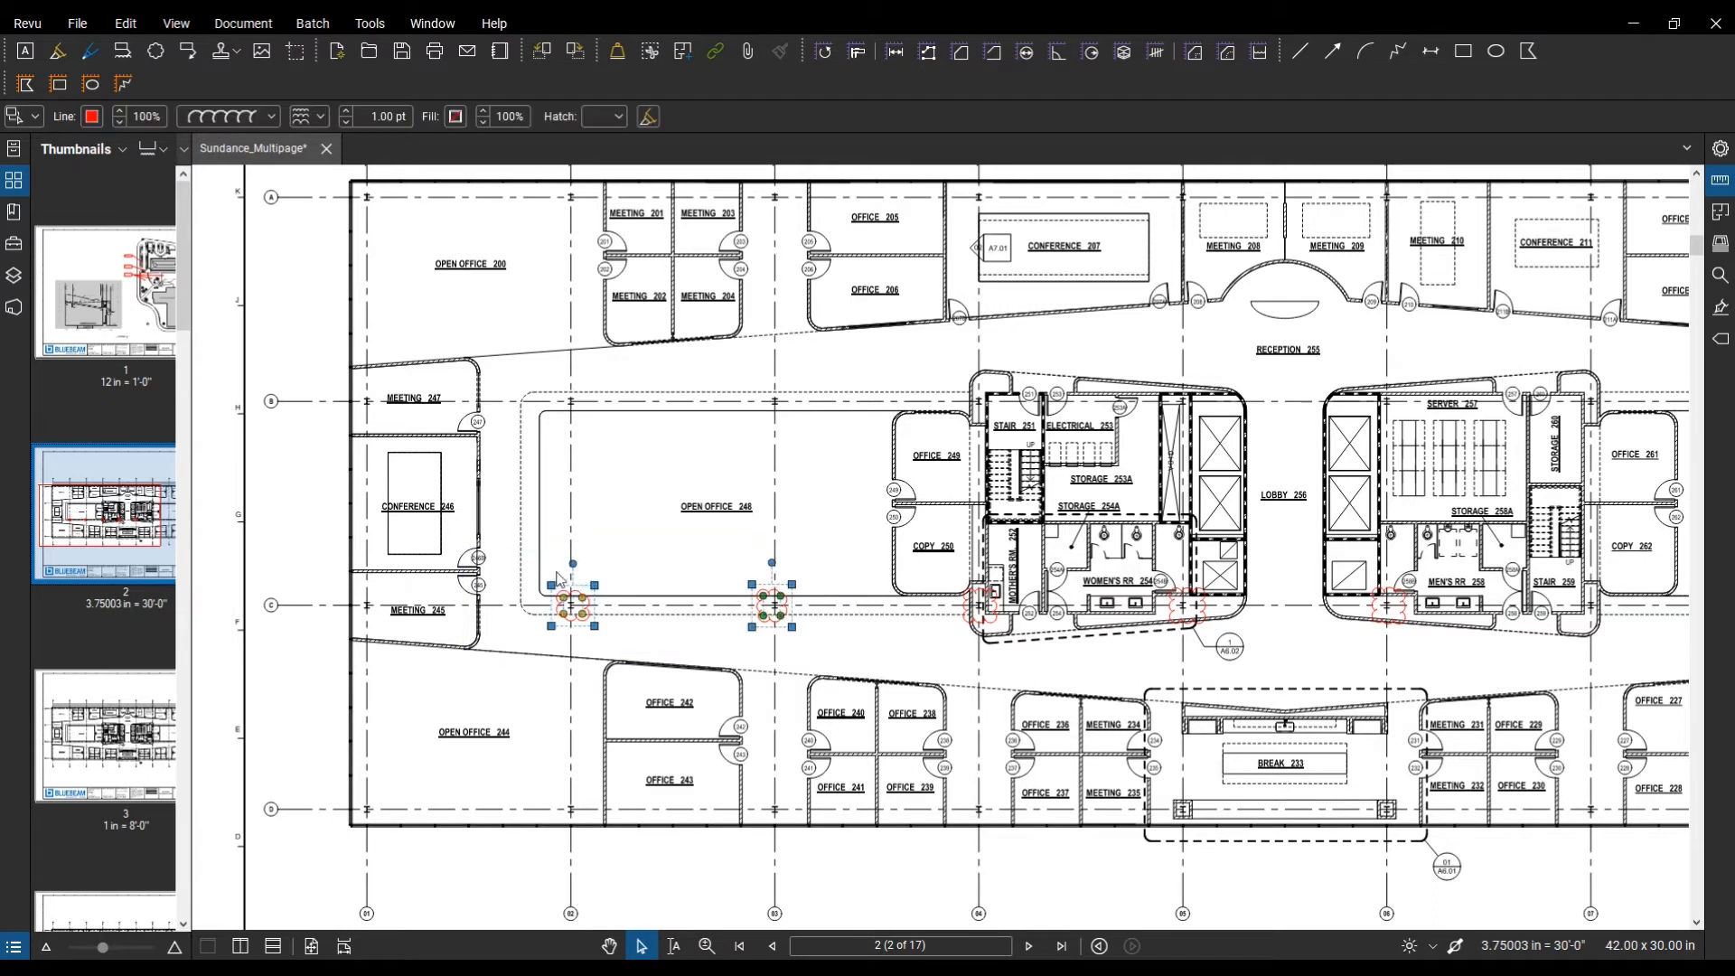
right_click(598, 616)
left_click(618, 618)
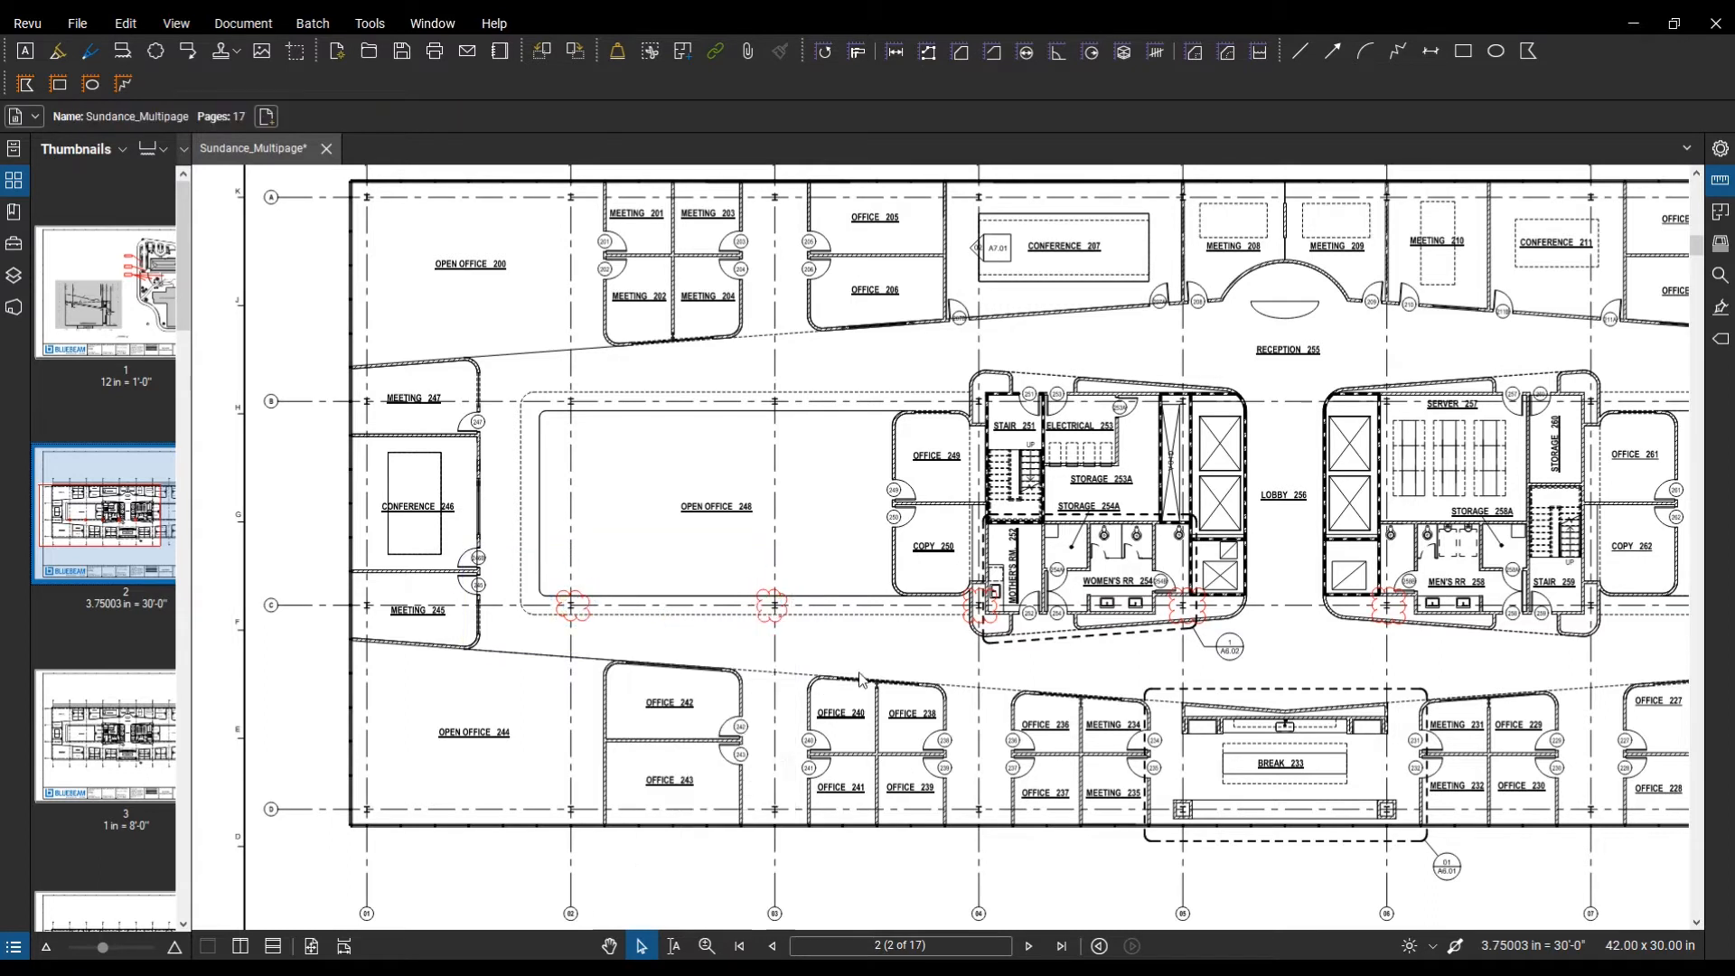
left_click_drag(667, 596, 515, 567)
right_click(565, 606)
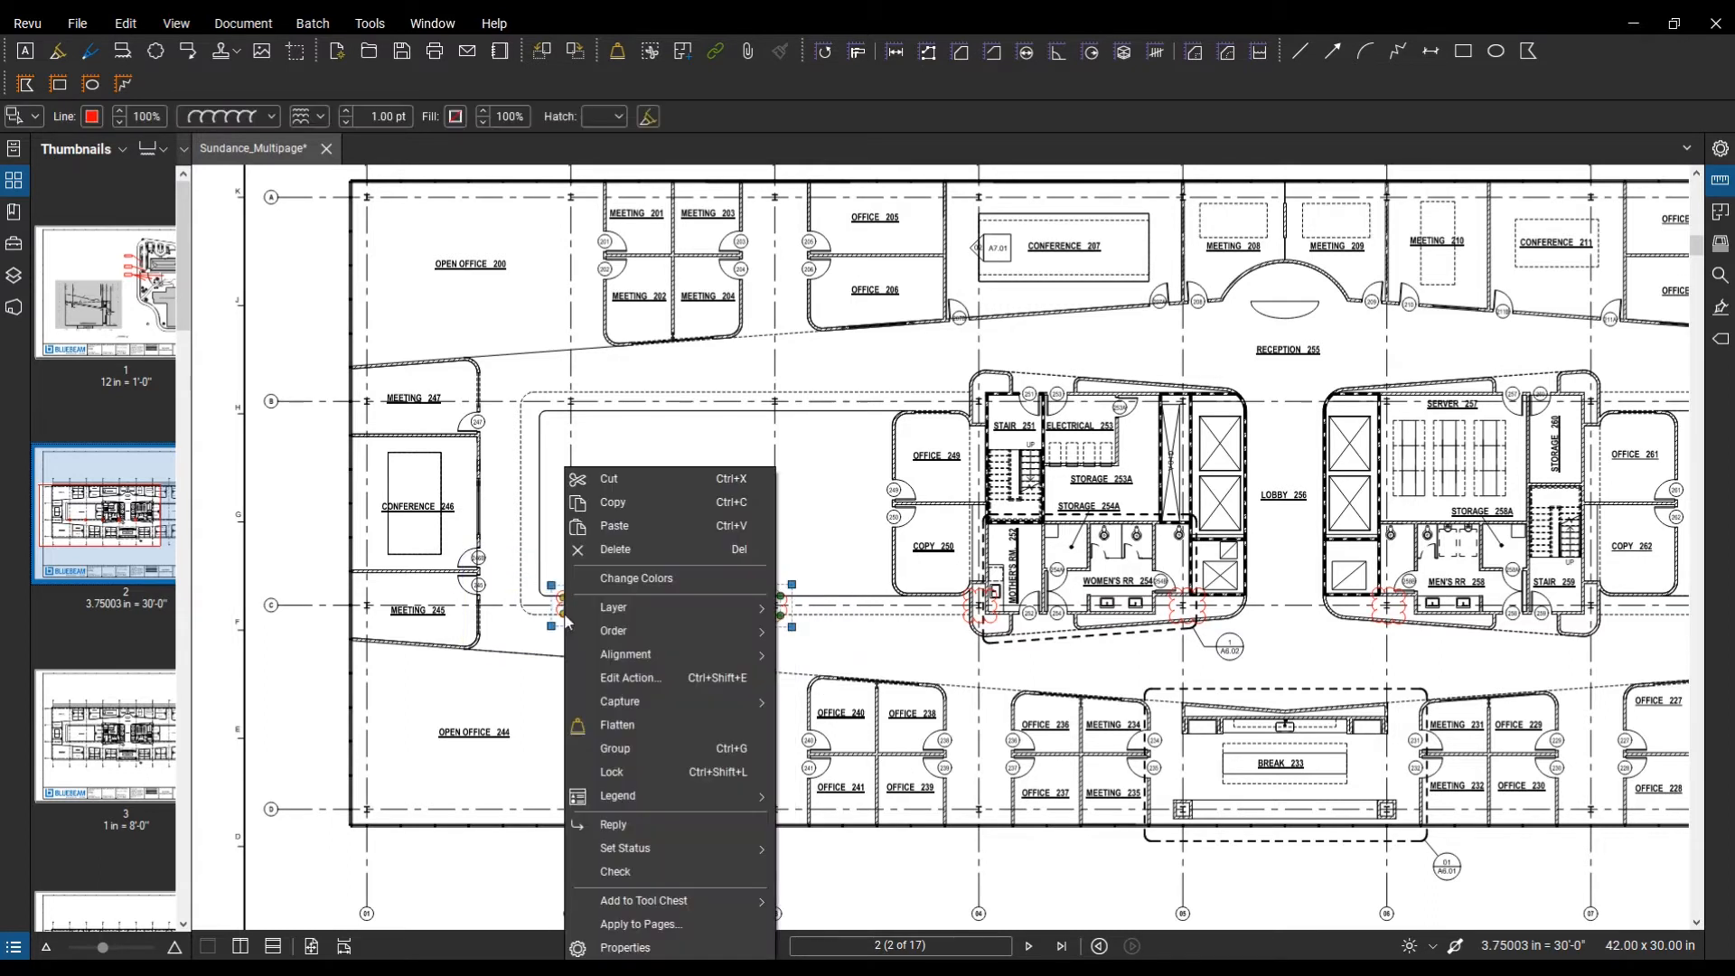
mouse_move(680, 648)
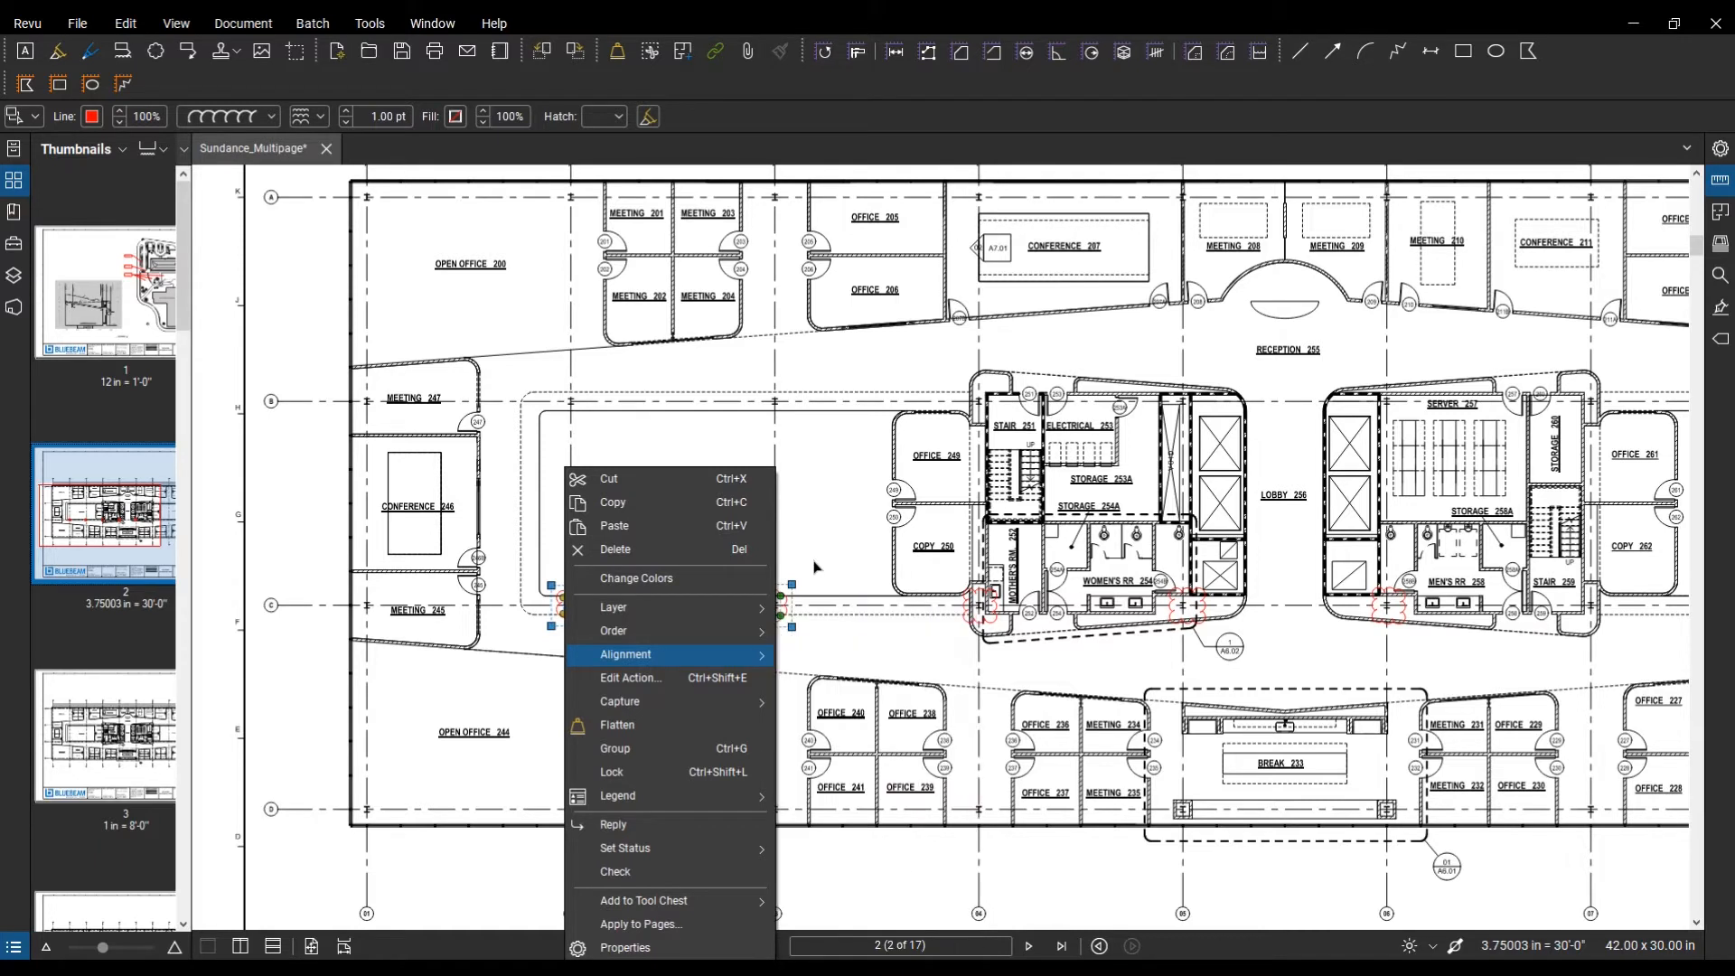
left_click(674, 428)
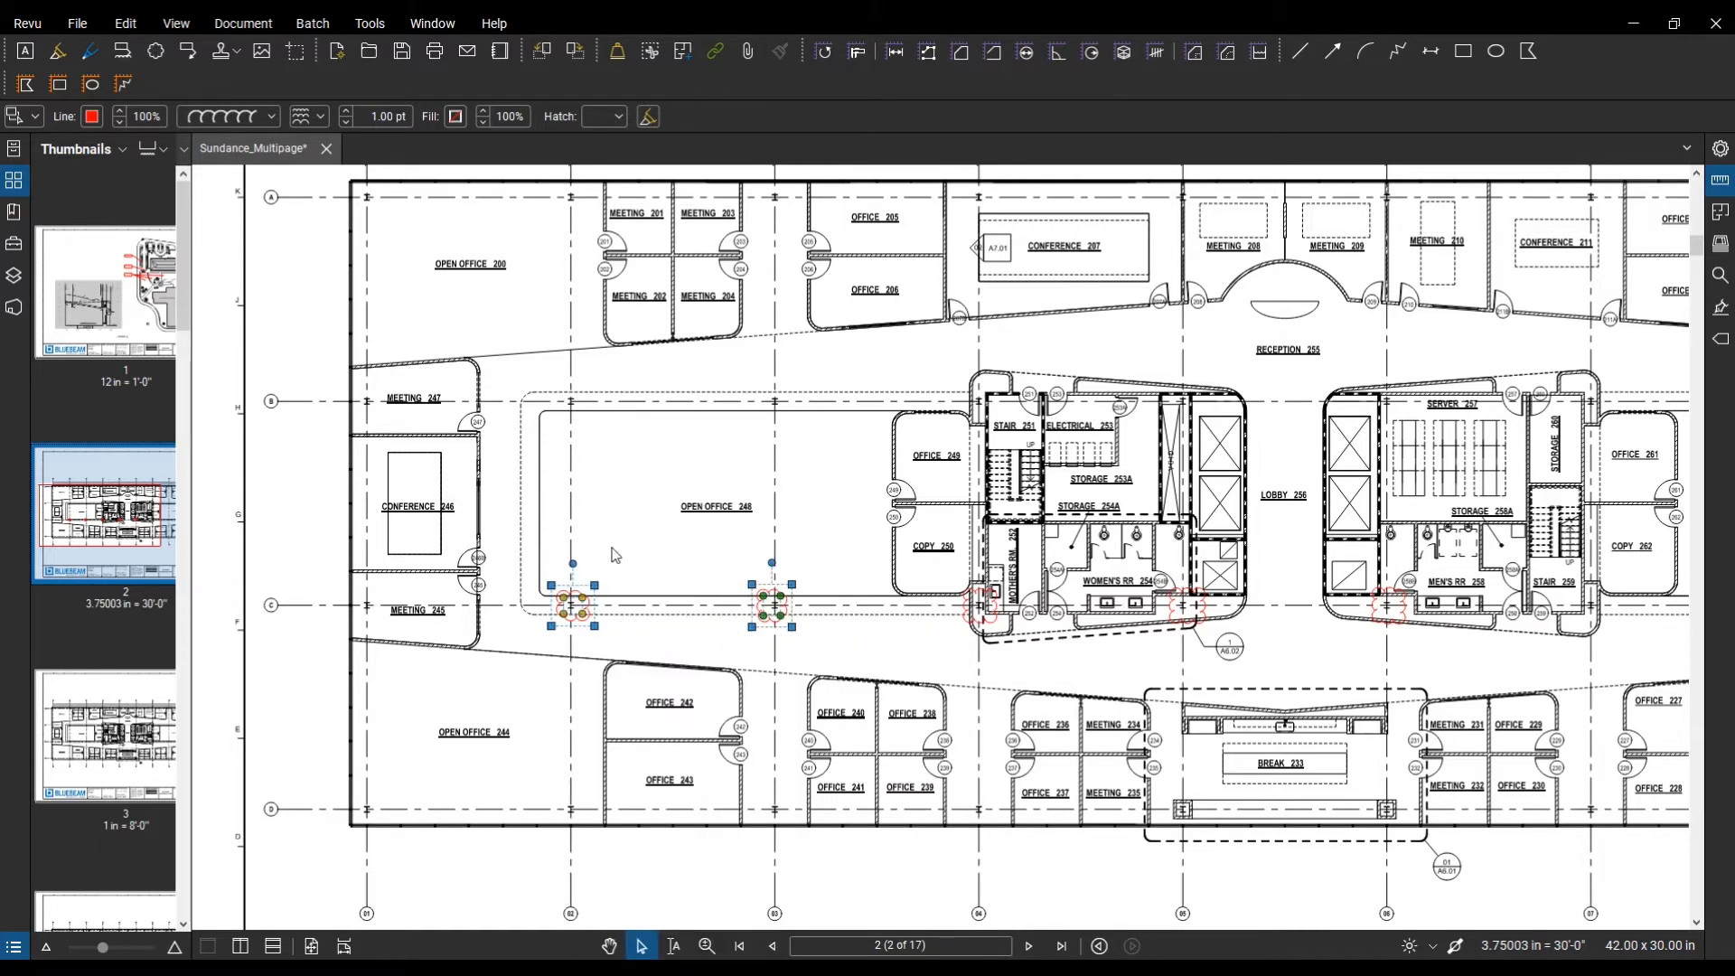
left_click(674, 504)
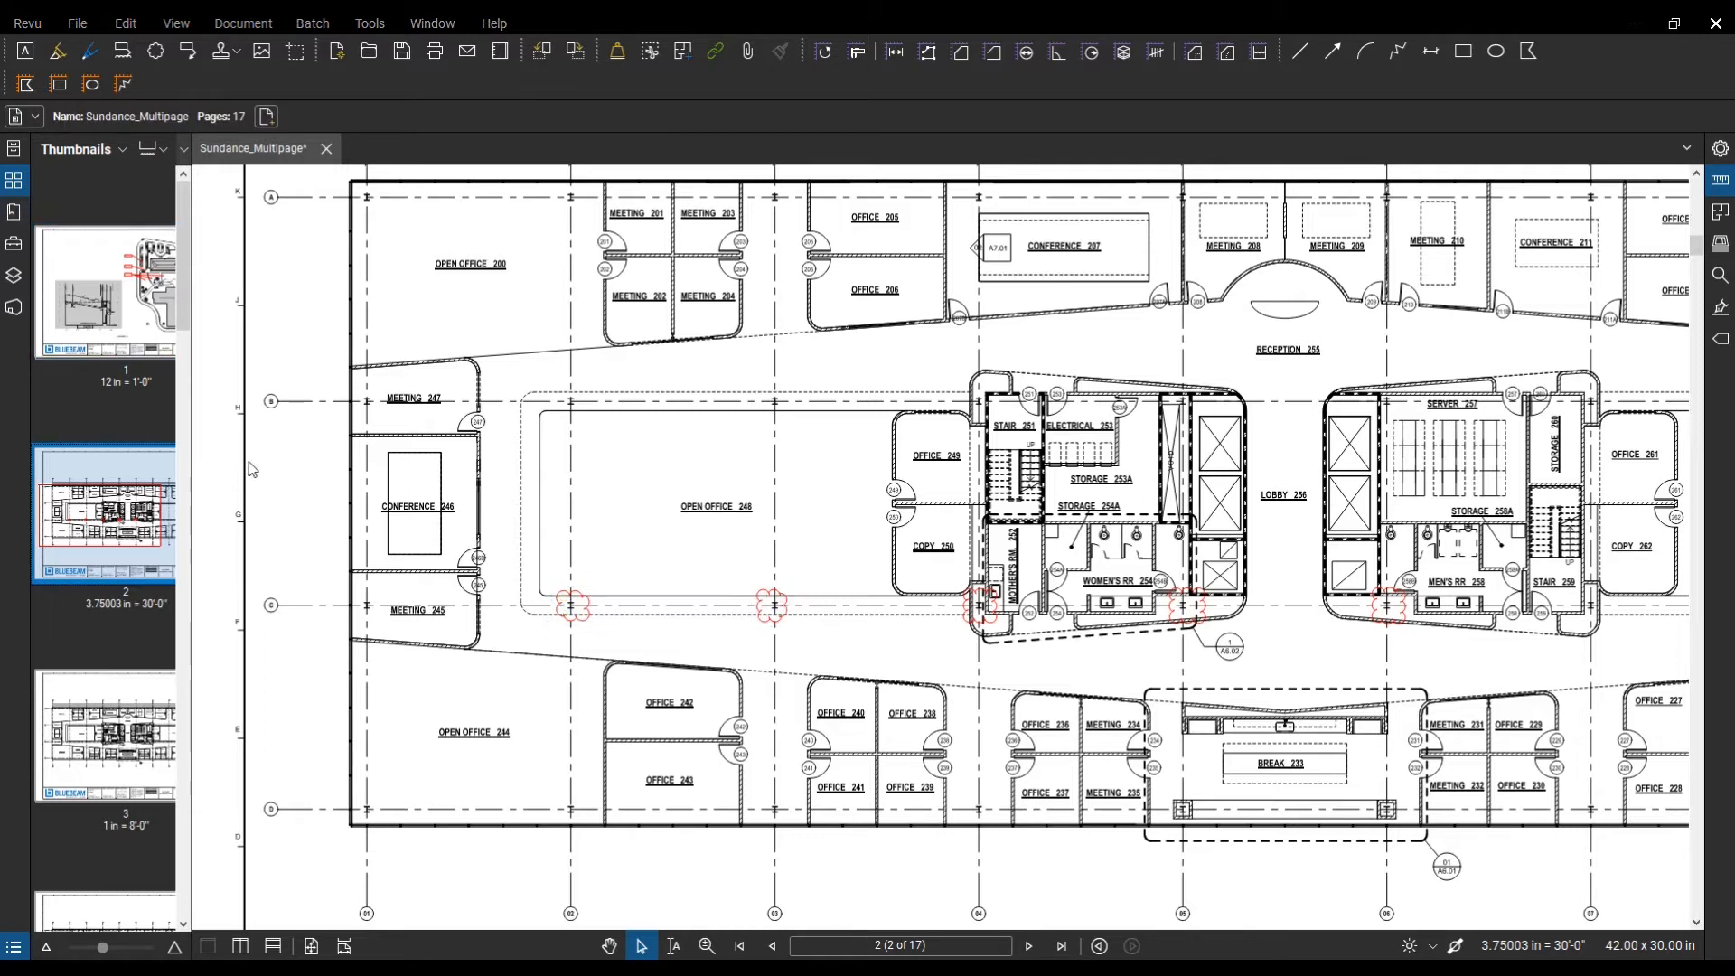
Step: Place the circled section marker from the Design Symbols tool set across the outer wall of Conference 246
left_click(16, 253)
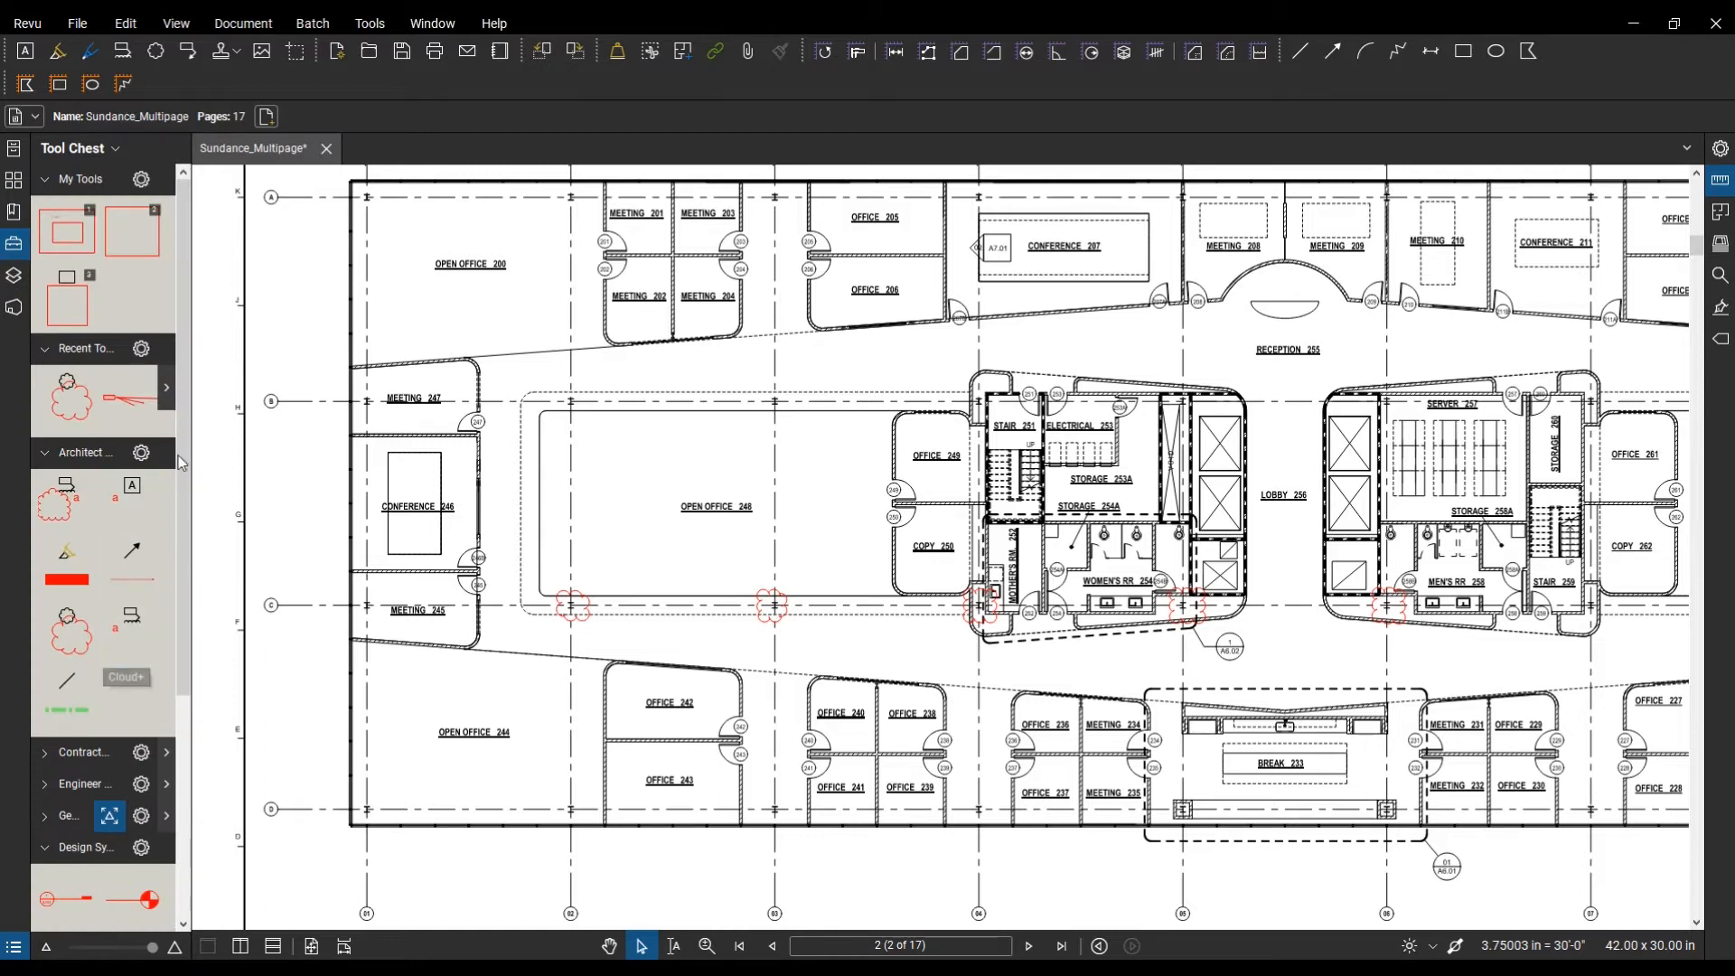
left_click_drag(184, 404, 204, 627)
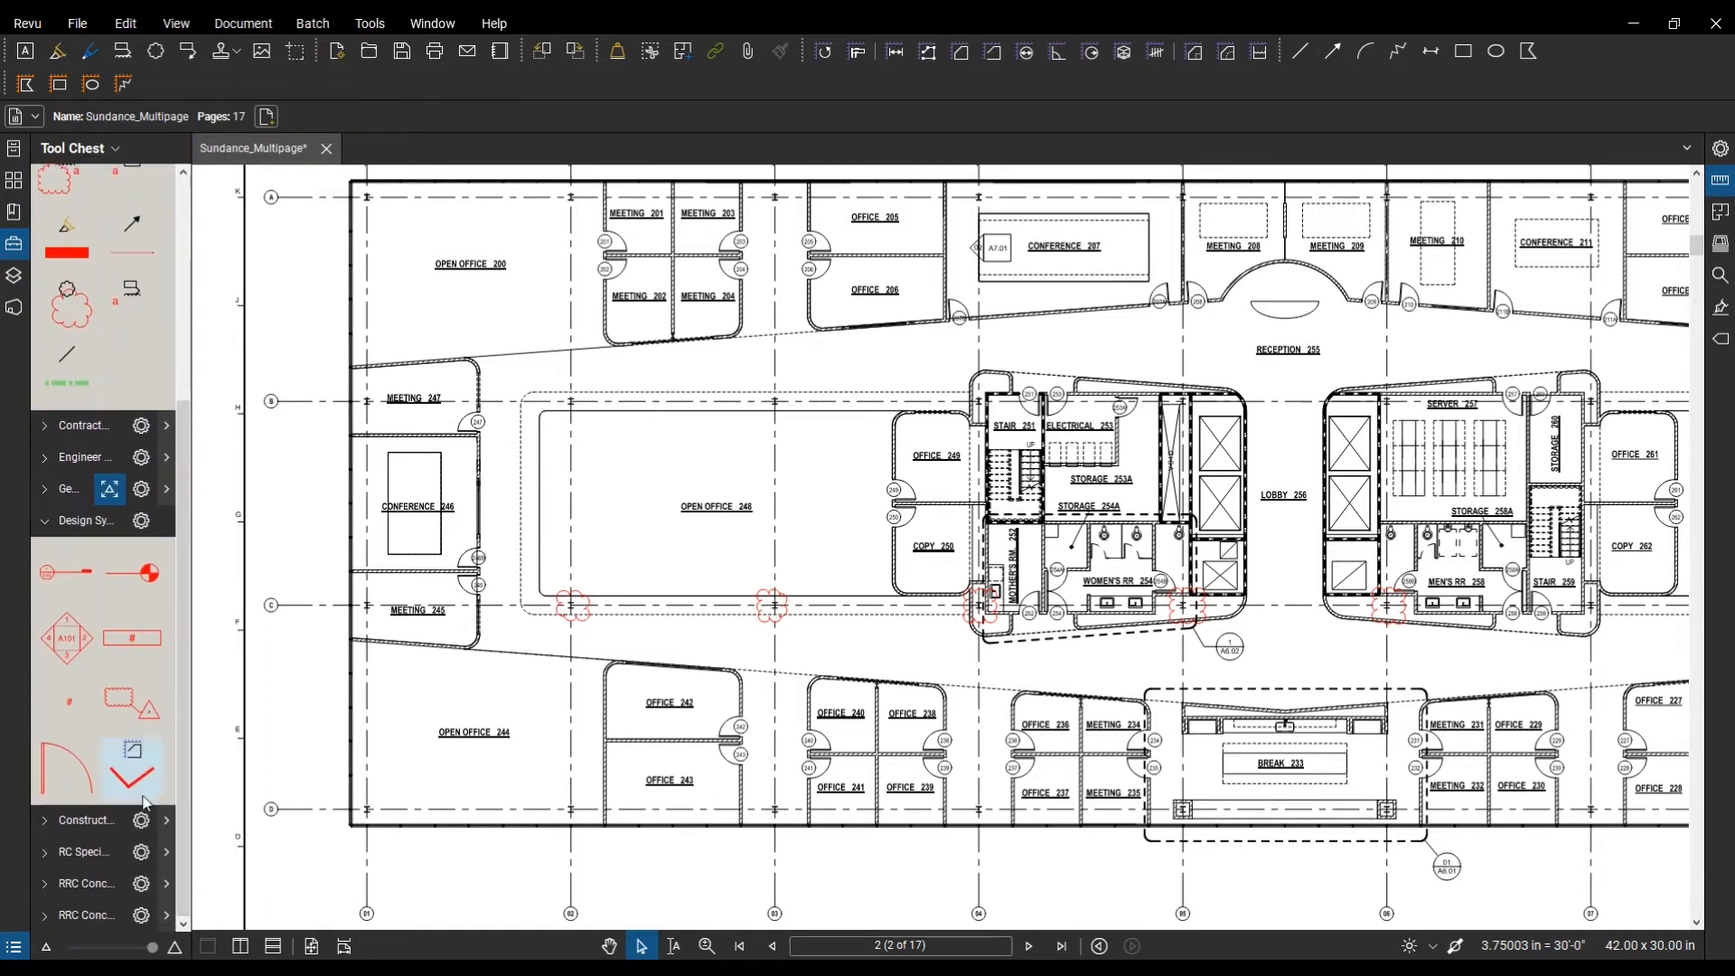
left_click(80, 578)
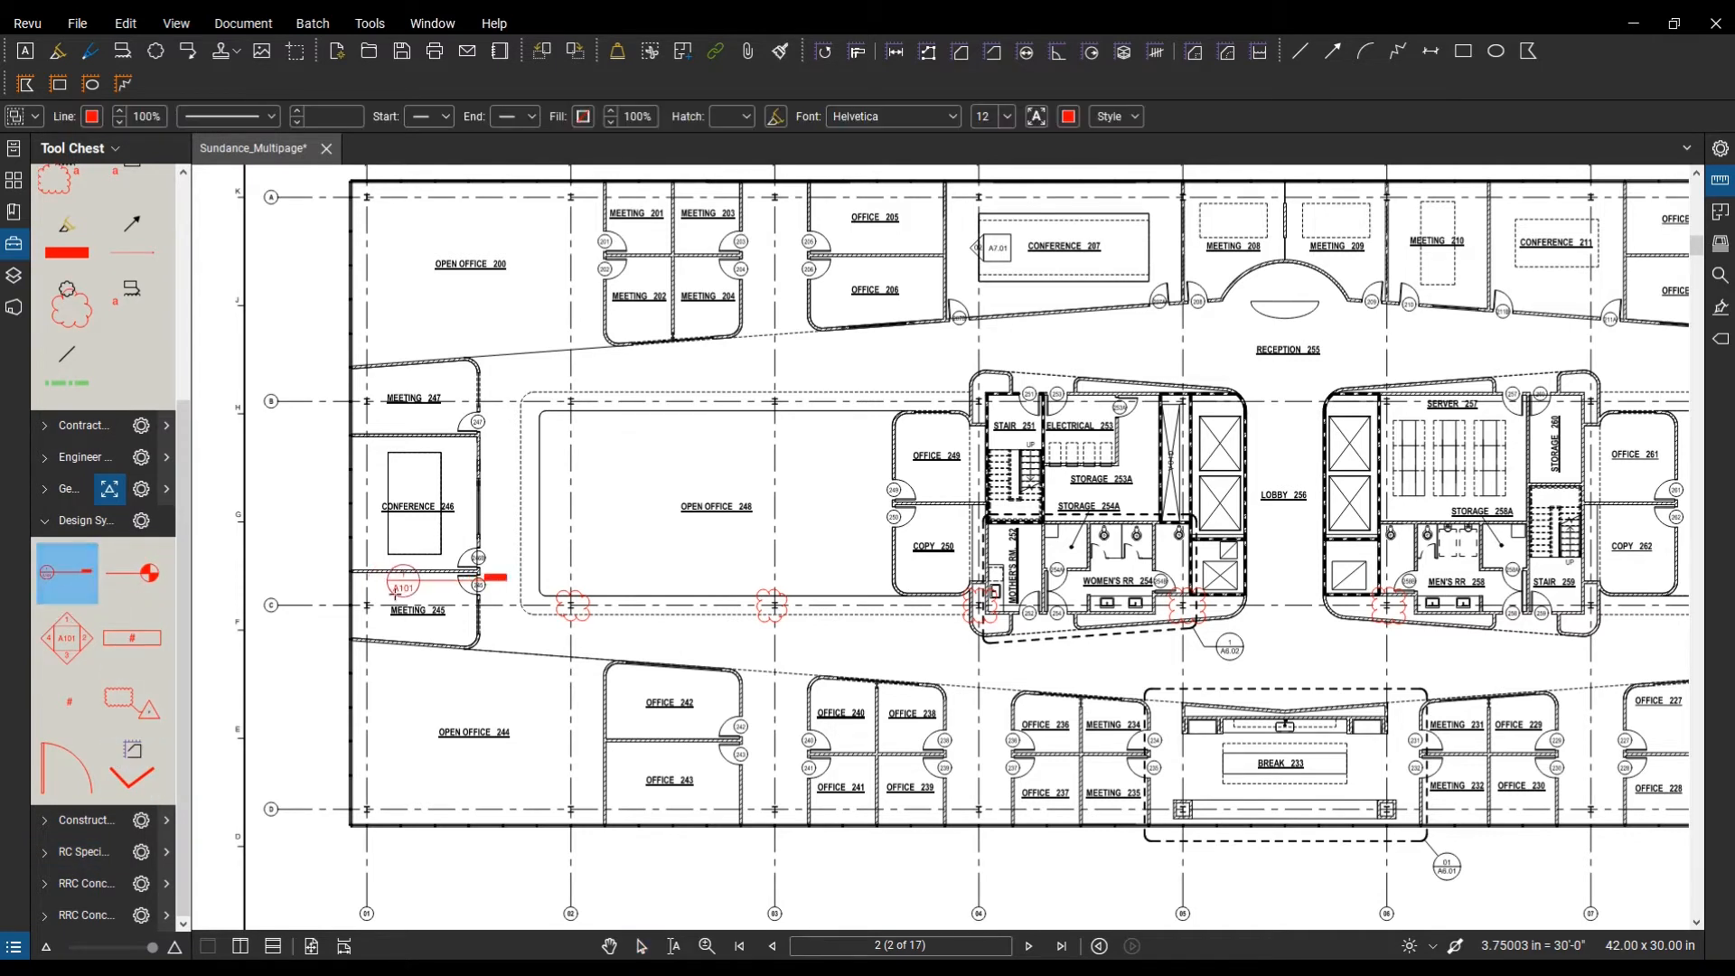
left_click(307, 511)
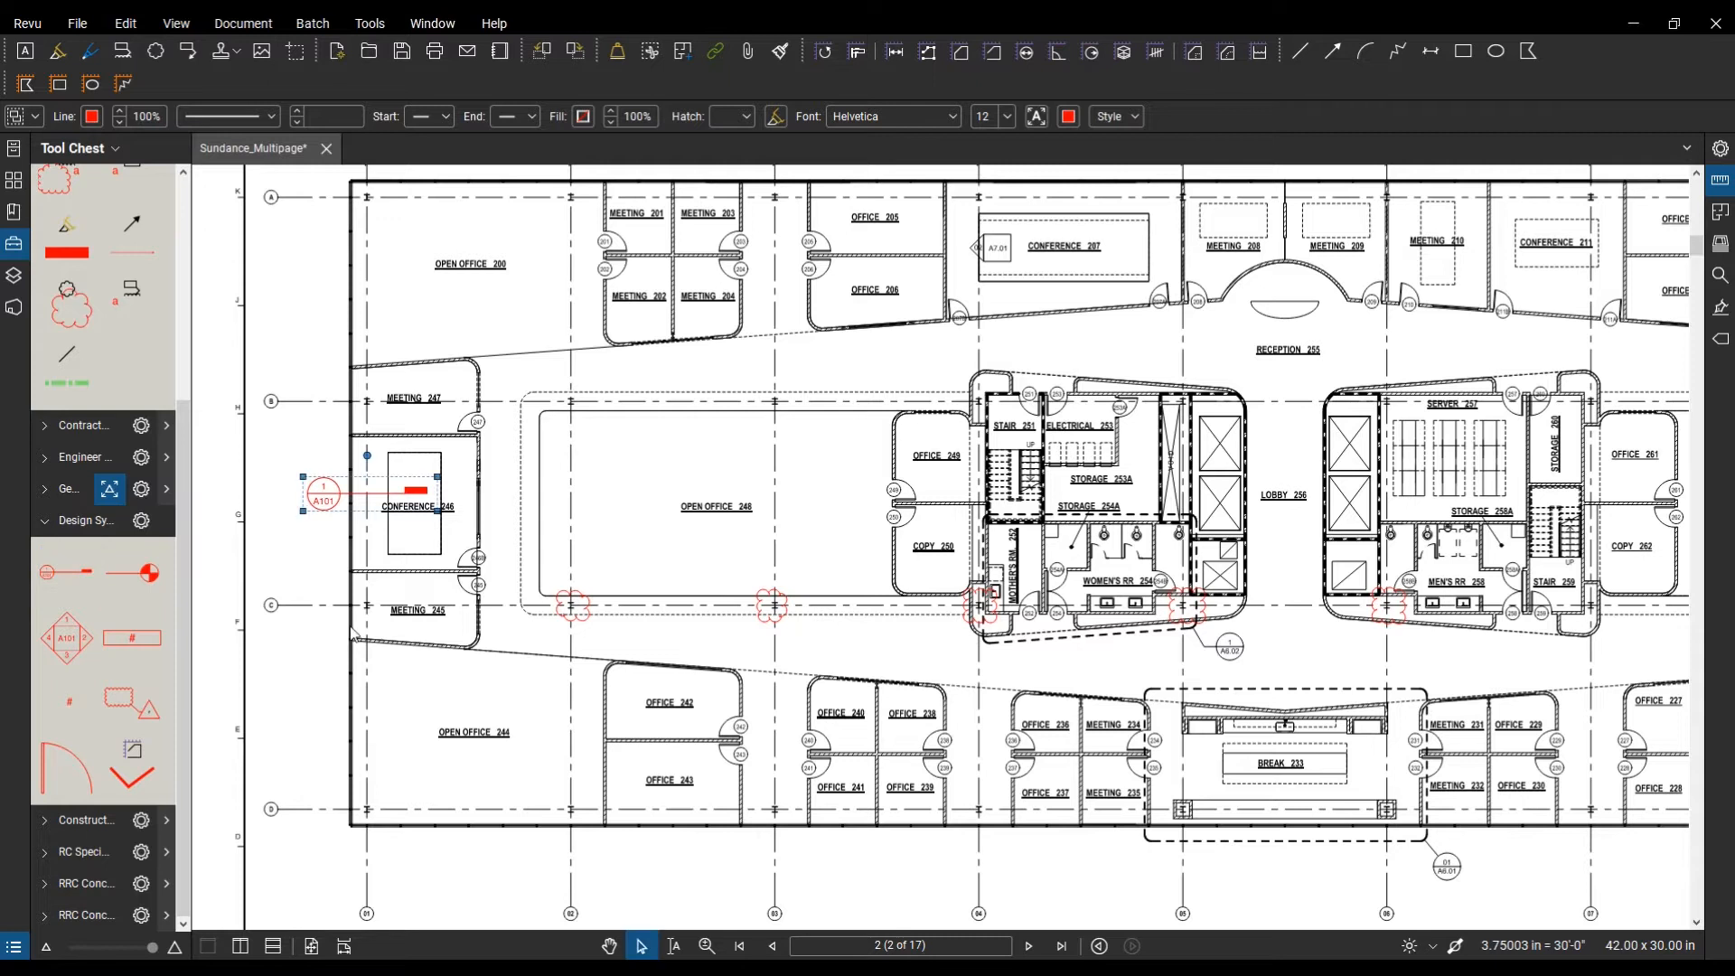
Step: Place a second section marker of the same type across the outer wall beside Open Office 200
scroll(312, 506, "up", 2)
scroll(312, 503, "up", 1)
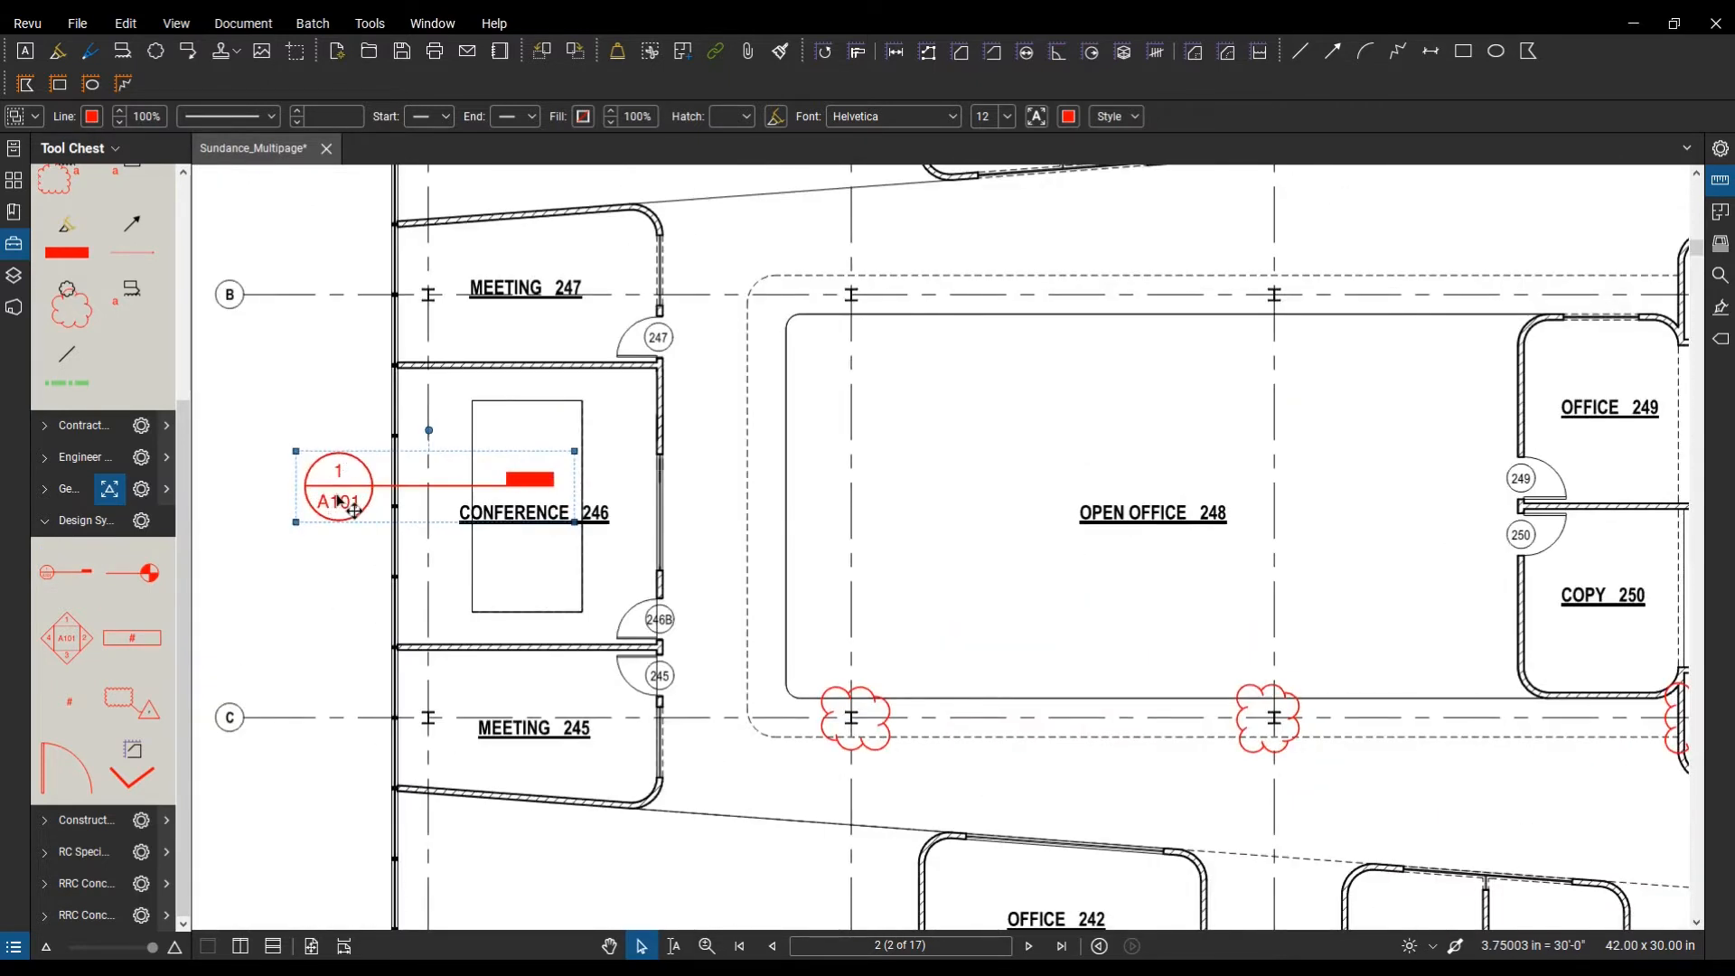
scroll(353, 509, "down", 3)
scroll(370, 561, "up", 3)
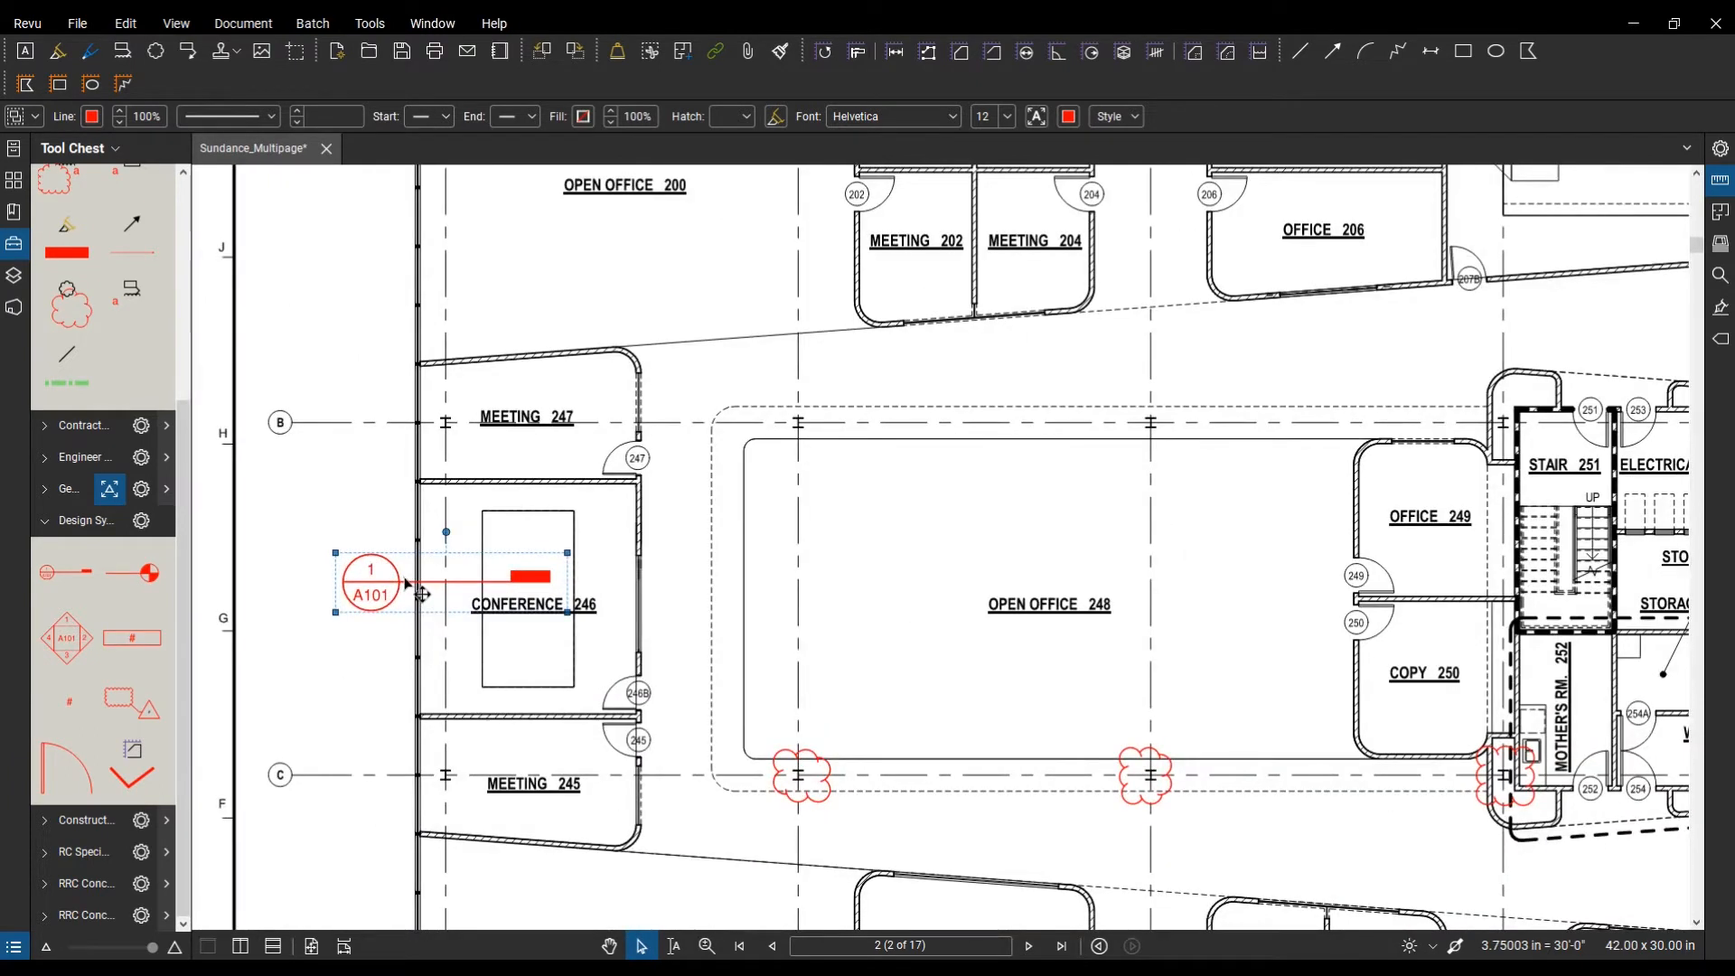
left_click(86, 581)
left_click_drag(379, 318, 360, 399)
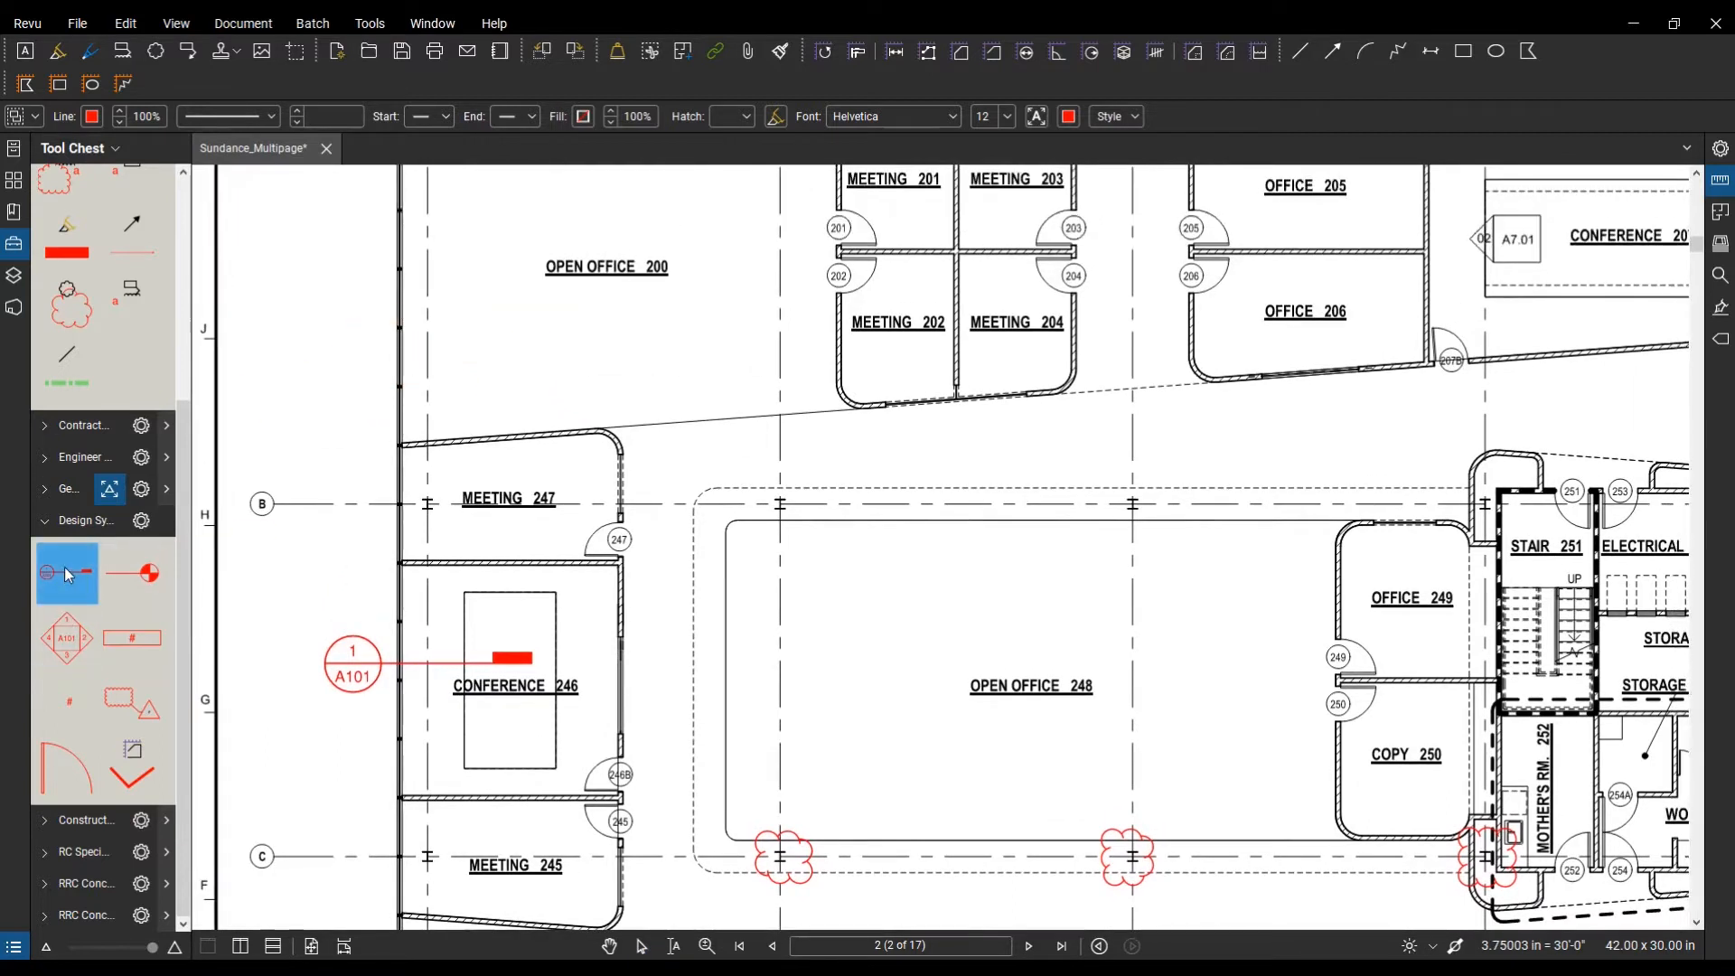
left_click_drag(305, 318, 338, 408)
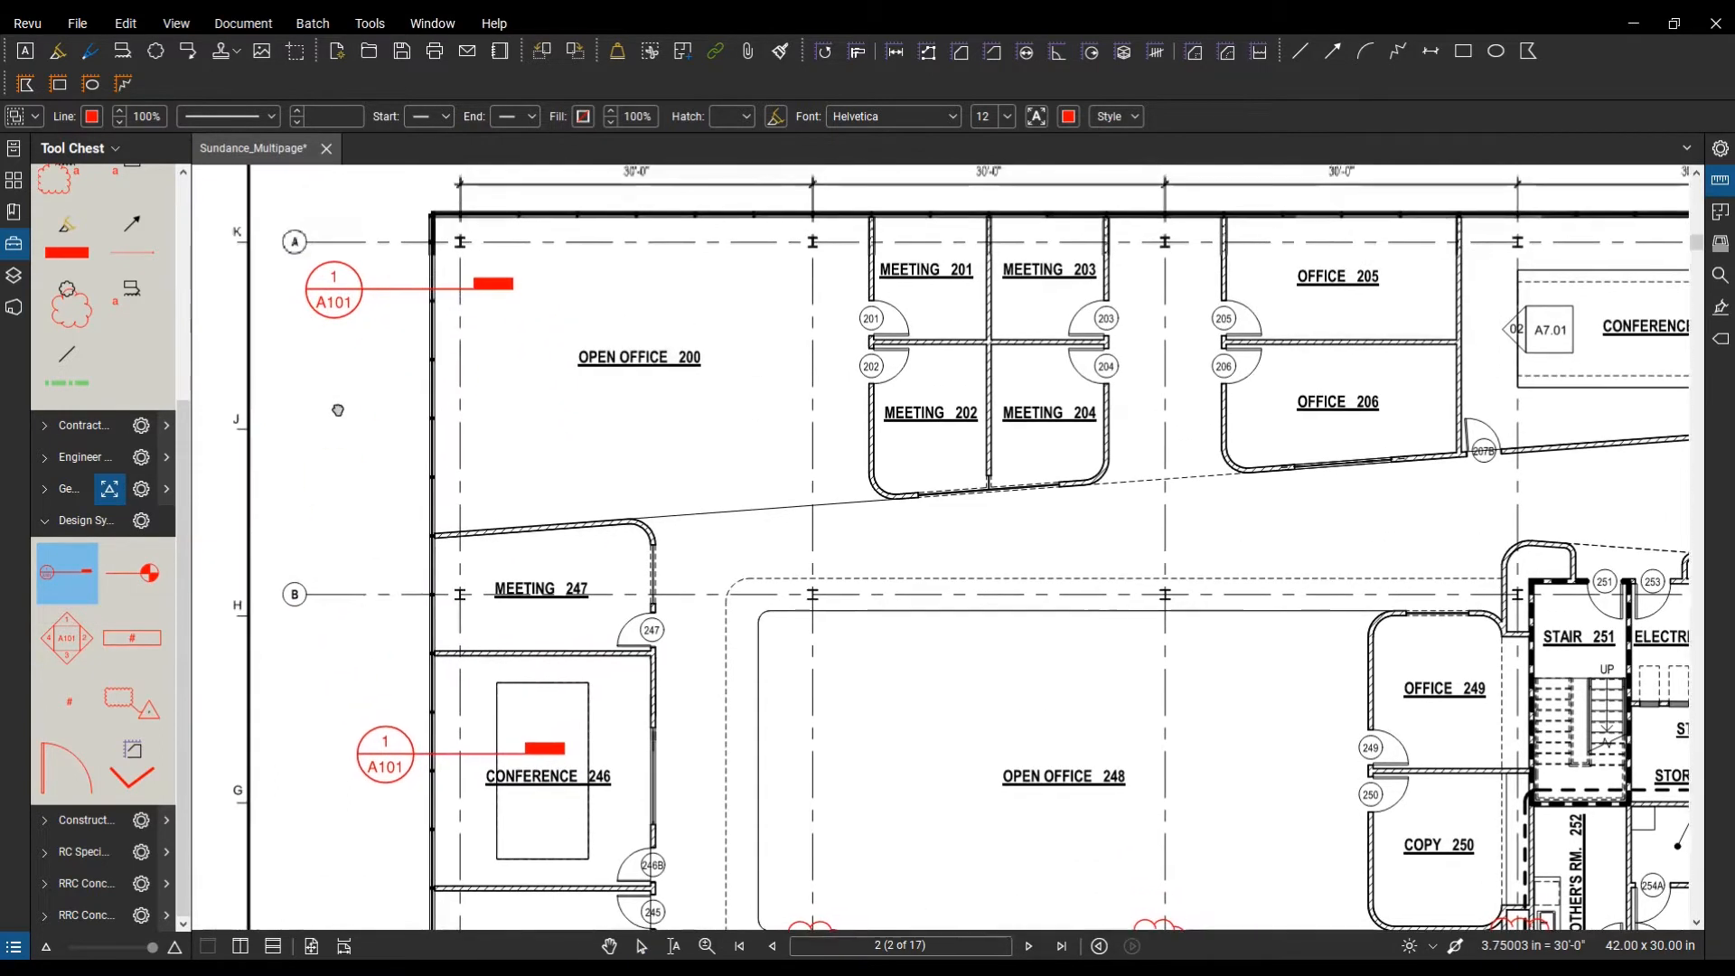
left_click(347, 396)
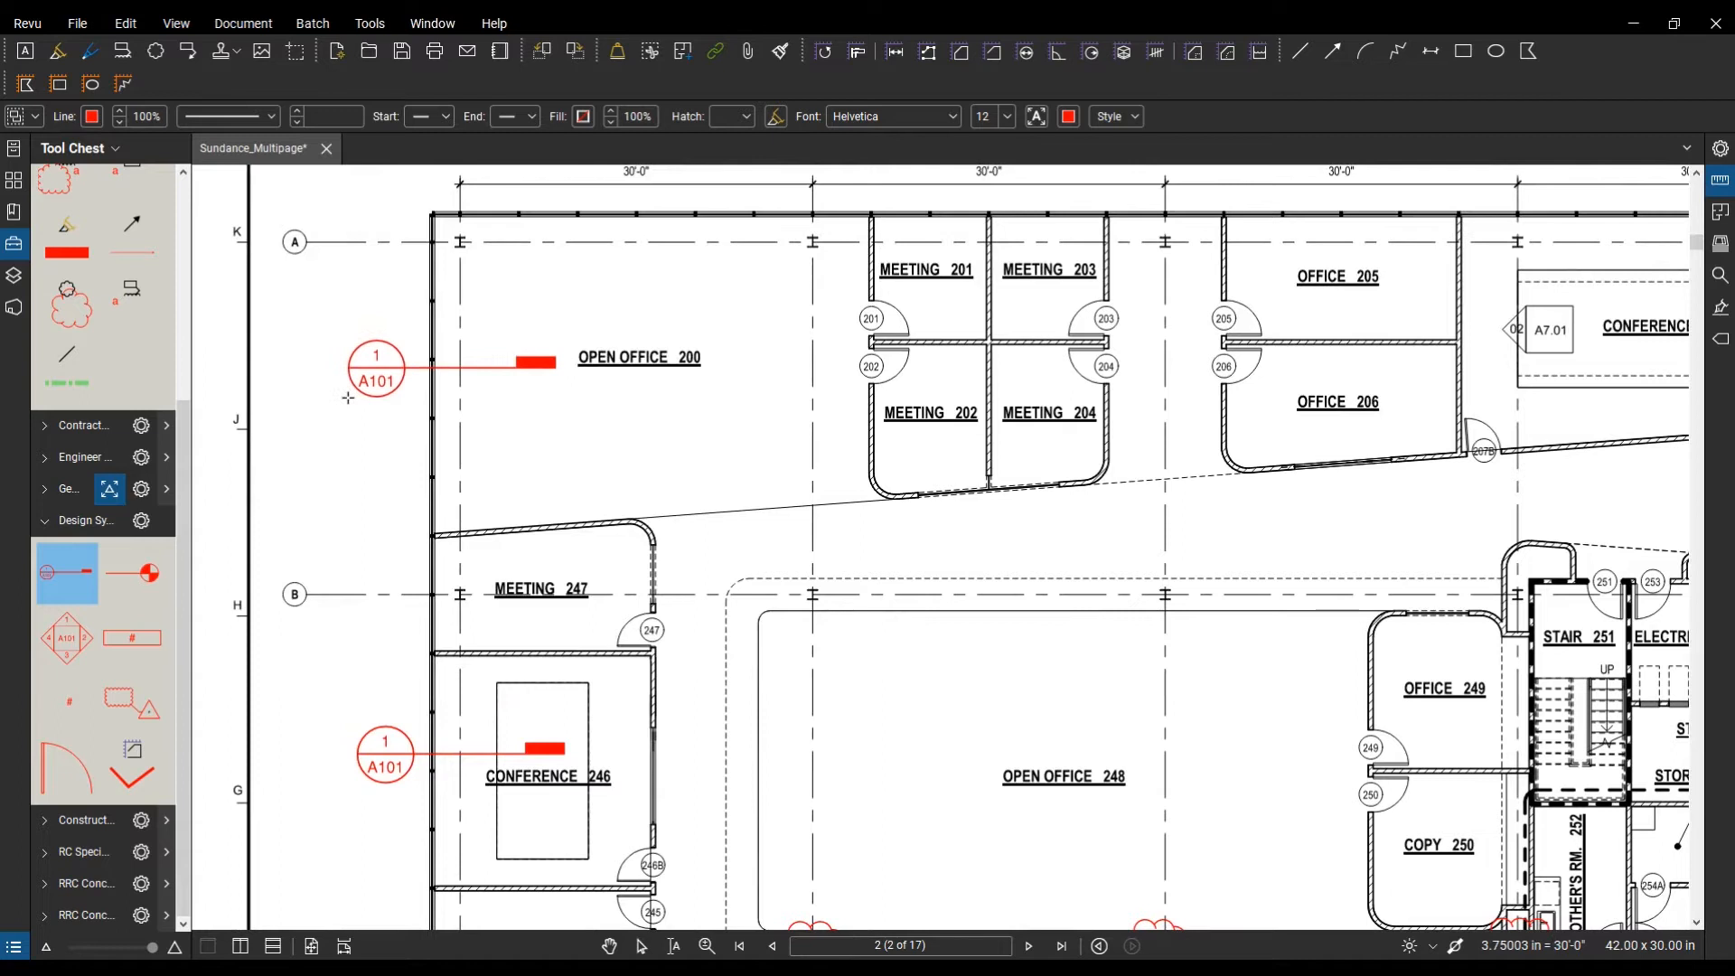
Step: Change the Open Office 200 section marker's detail number to 2 and its sheet reference to A106
double_click(387, 389)
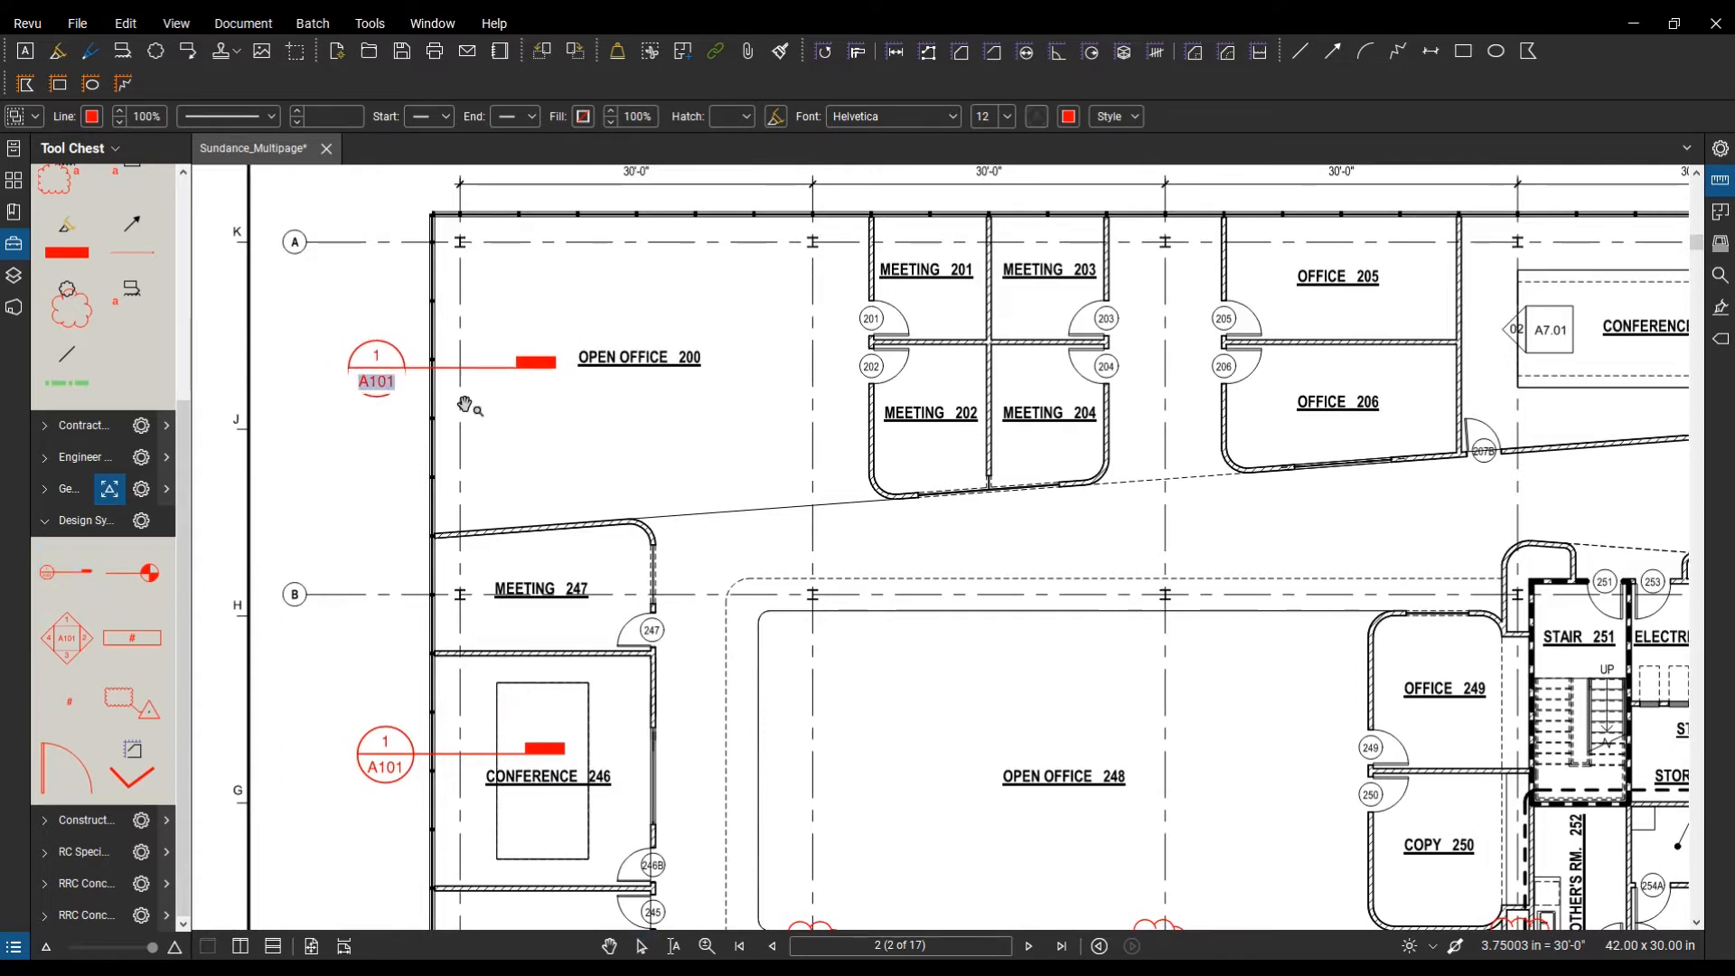
left_click(380, 369)
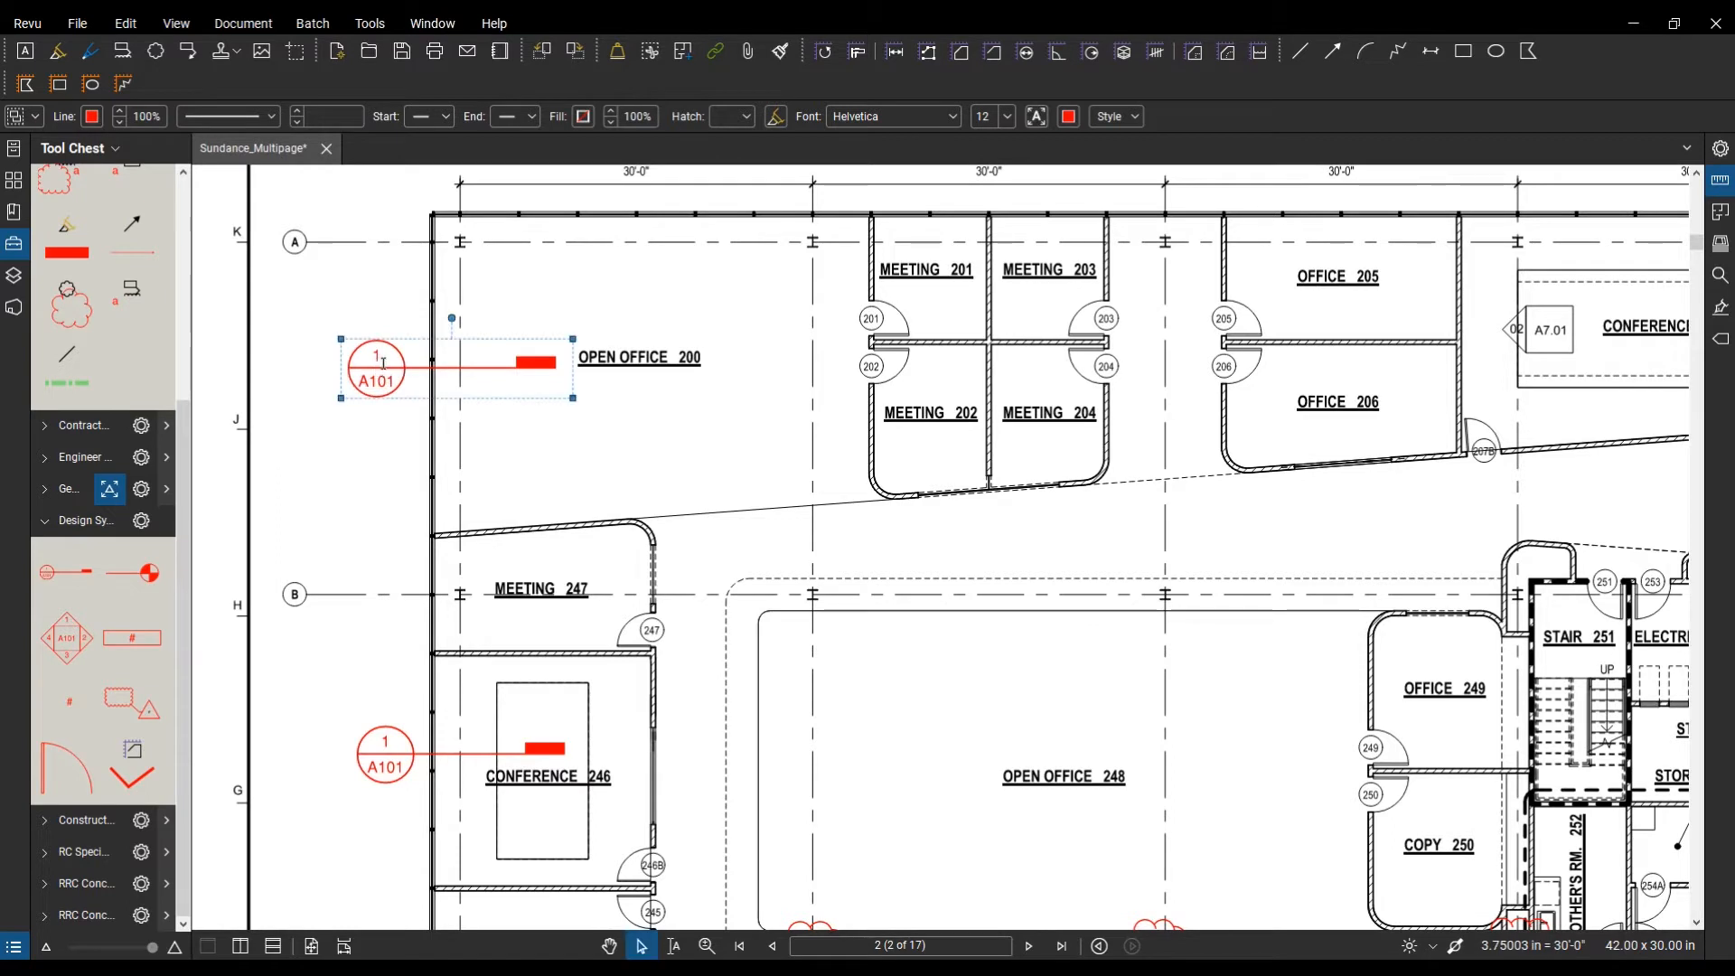
double_click(379, 358)
double_click(387, 383)
type("A106")
key("Escape")
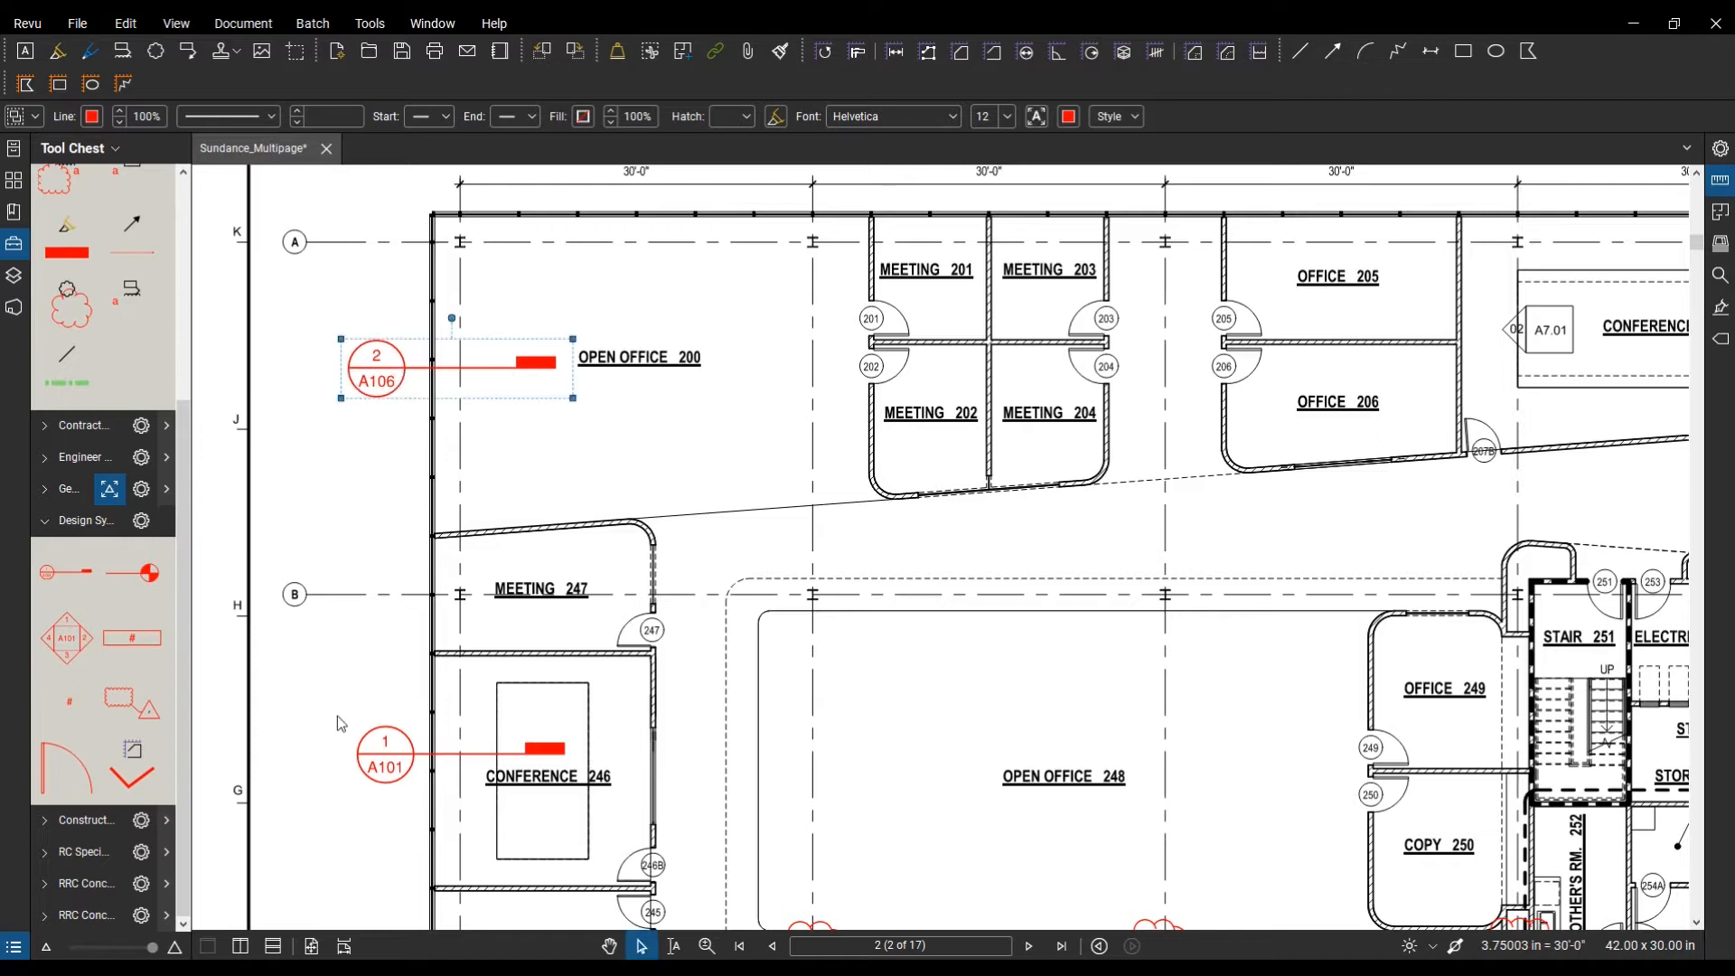
Step: Change the sheet reference of the section marker at Conference 246 to A106
double_click(380, 769)
type("A")
key("Escape")
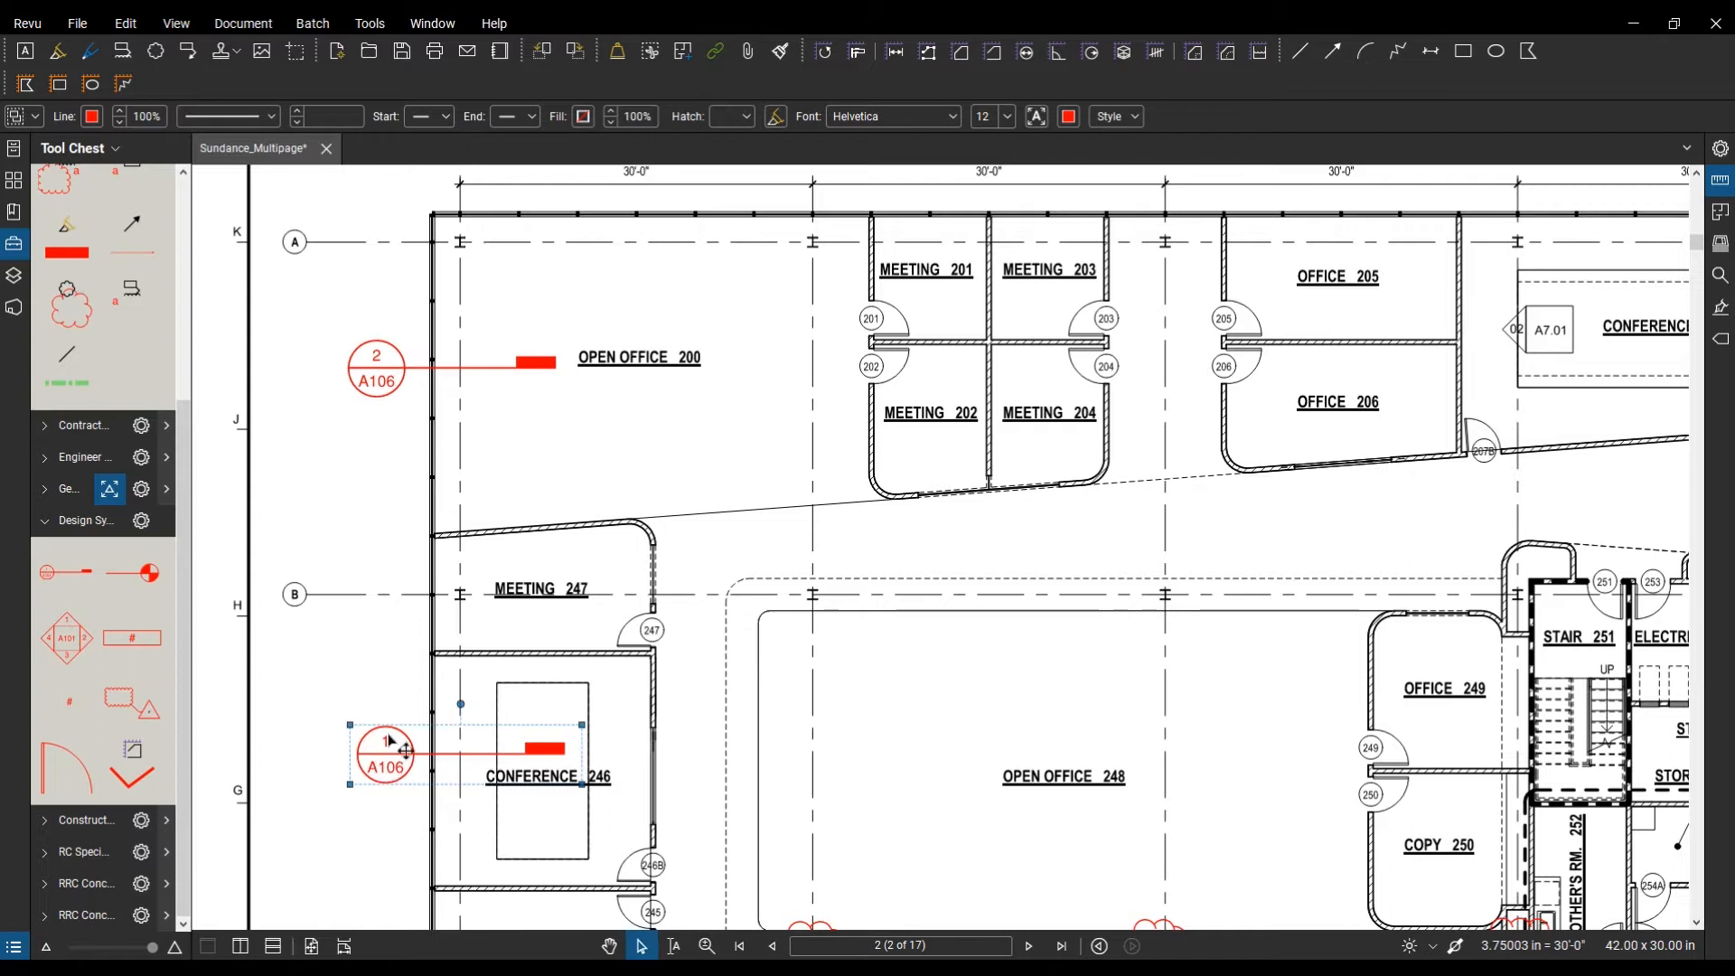
Step: Shift the Open Office 200 section marker slightly outward, try enlarging it, and undo the enlargement
left_click(406, 622)
left_click_drag(421, 369, 384, 369)
left_click_drag(539, 401, 701, 445)
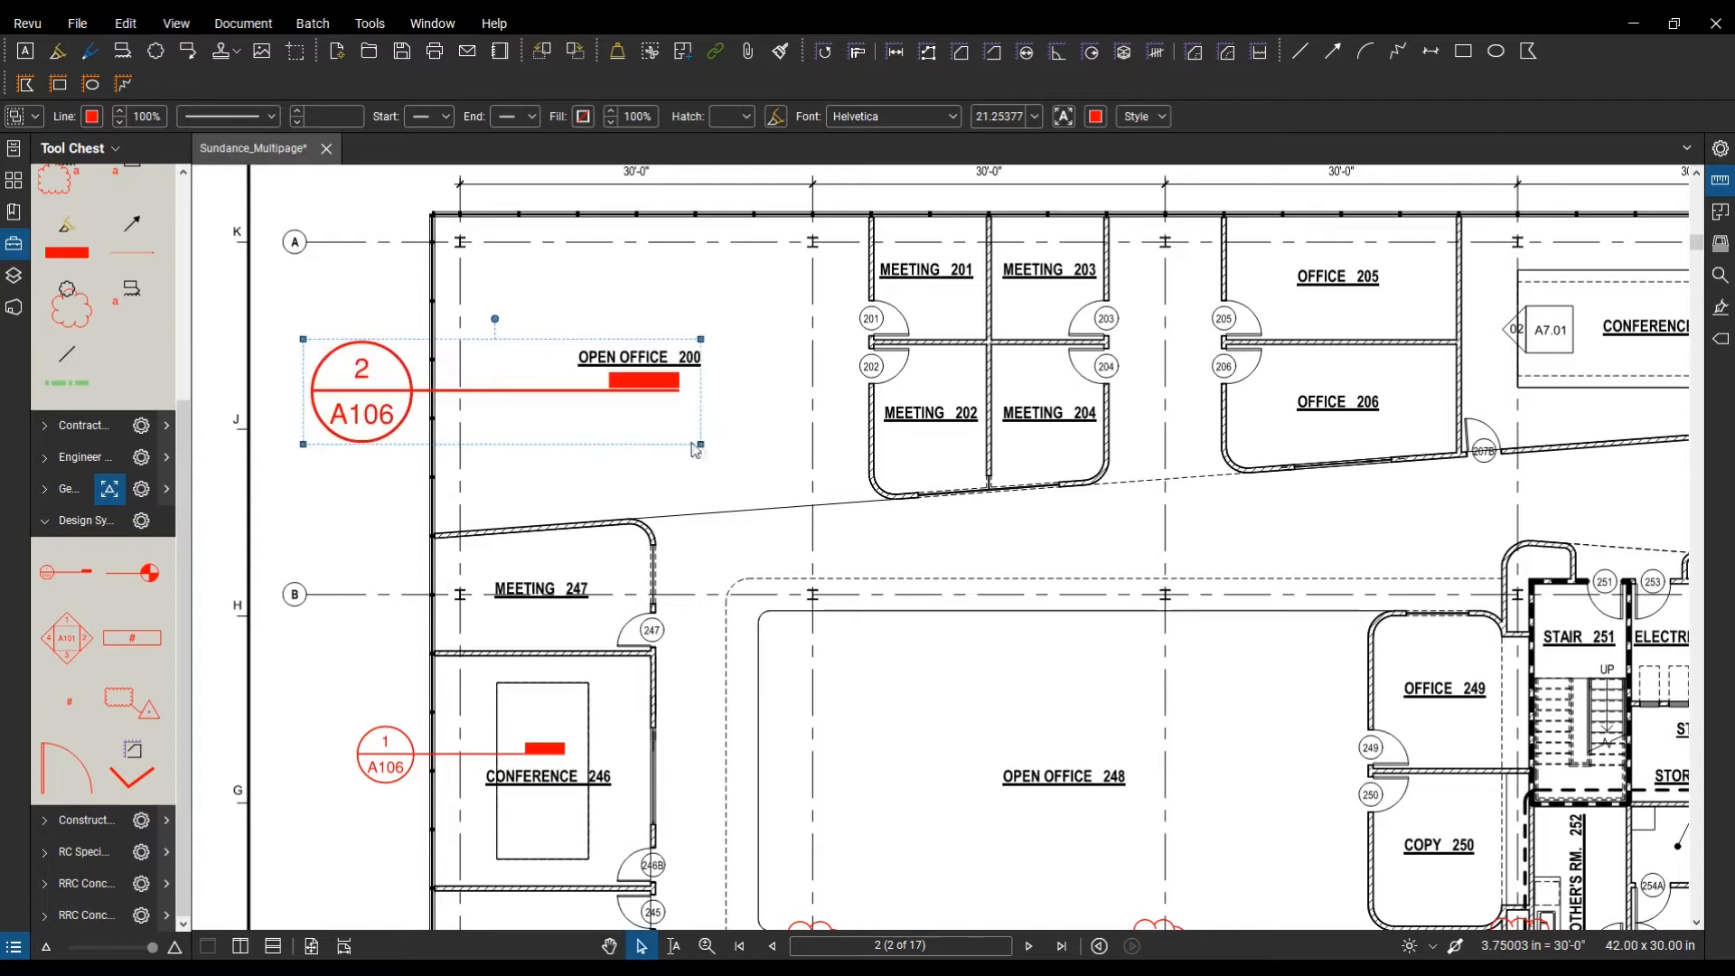
left_click(515, 473)
key("ctrl+z")
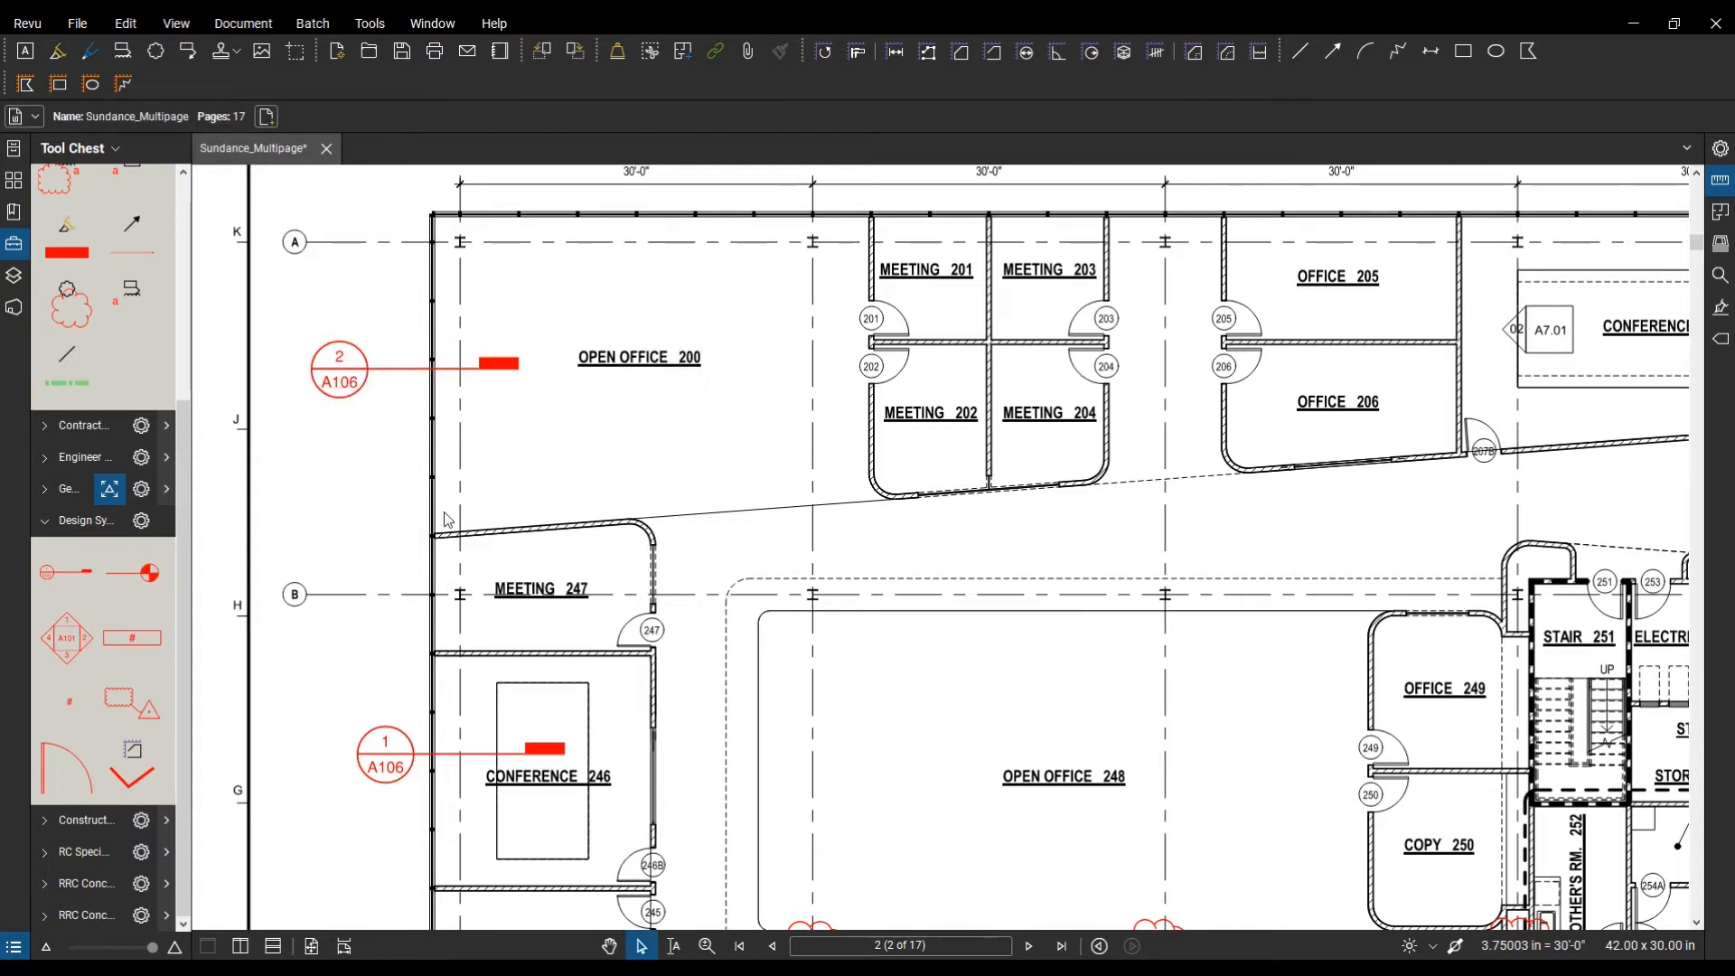
left_click(384, 741)
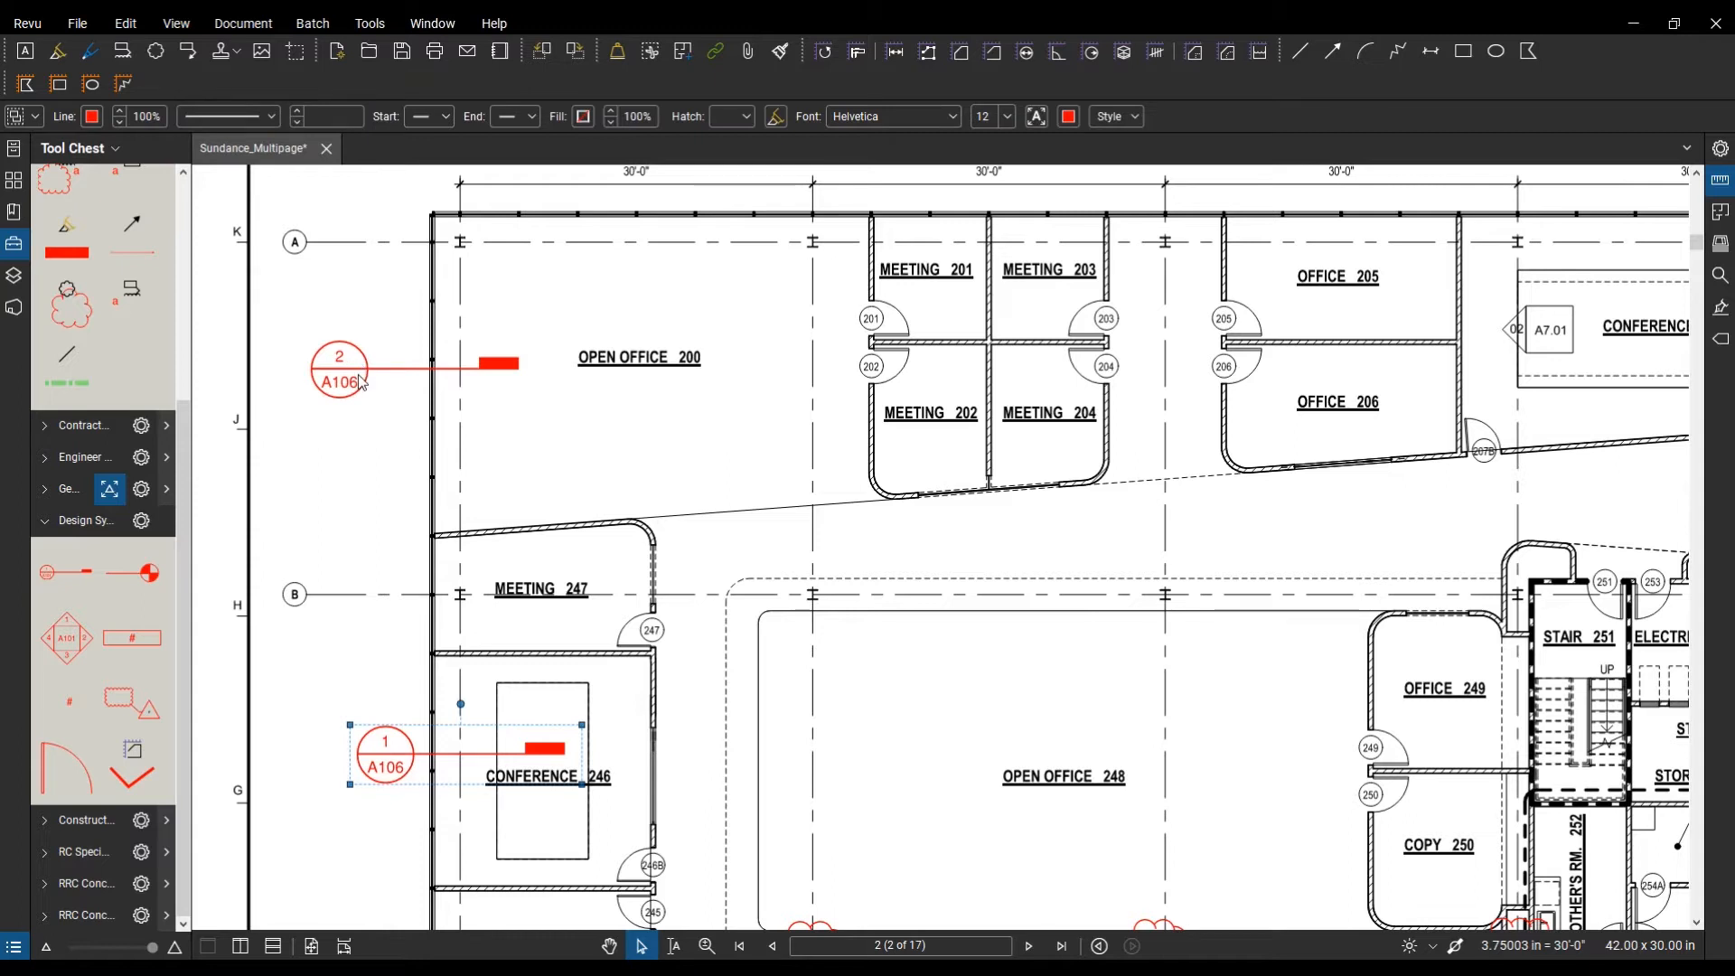
left_click(362, 380, "shift")
right_click(366, 371)
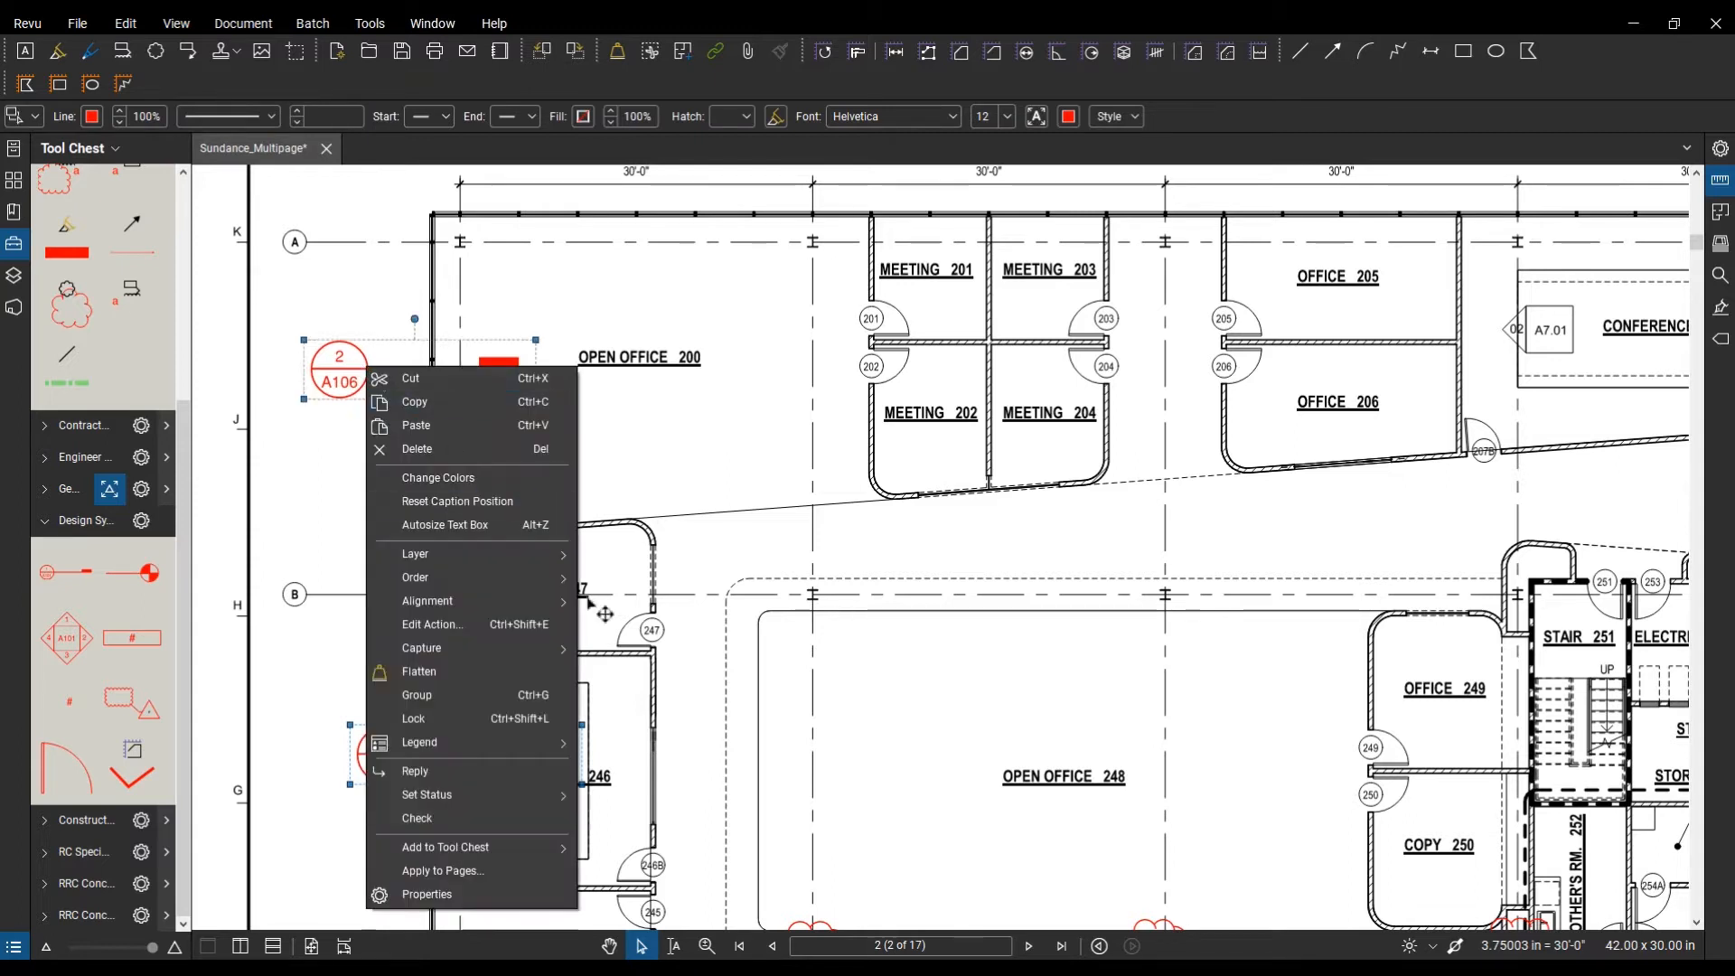
mouse_move(553, 601)
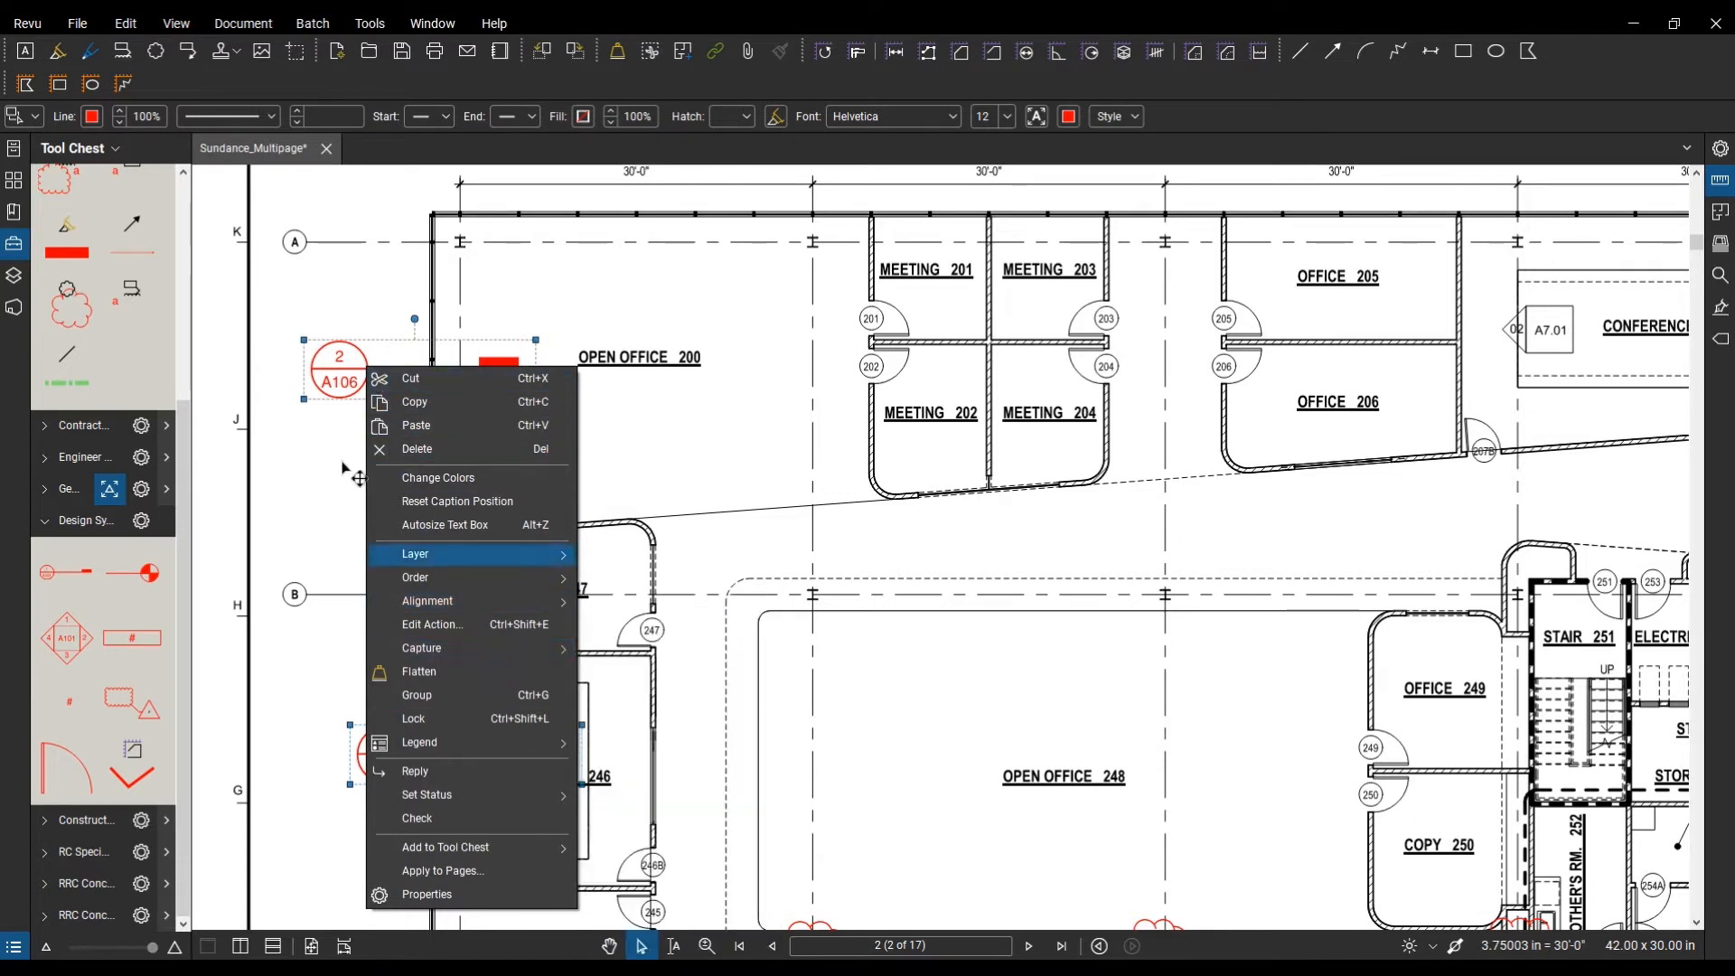
left_click(347, 398)
Step: Move section marker 2 down from Open Office 200 to just above marker 1 at Conference 246
left_click_drag(379, 370, 412, 469)
key("ctrl+z")
left_click(628, 462)
left_click_drag(381, 373, 412, 511)
key("ctrl+z")
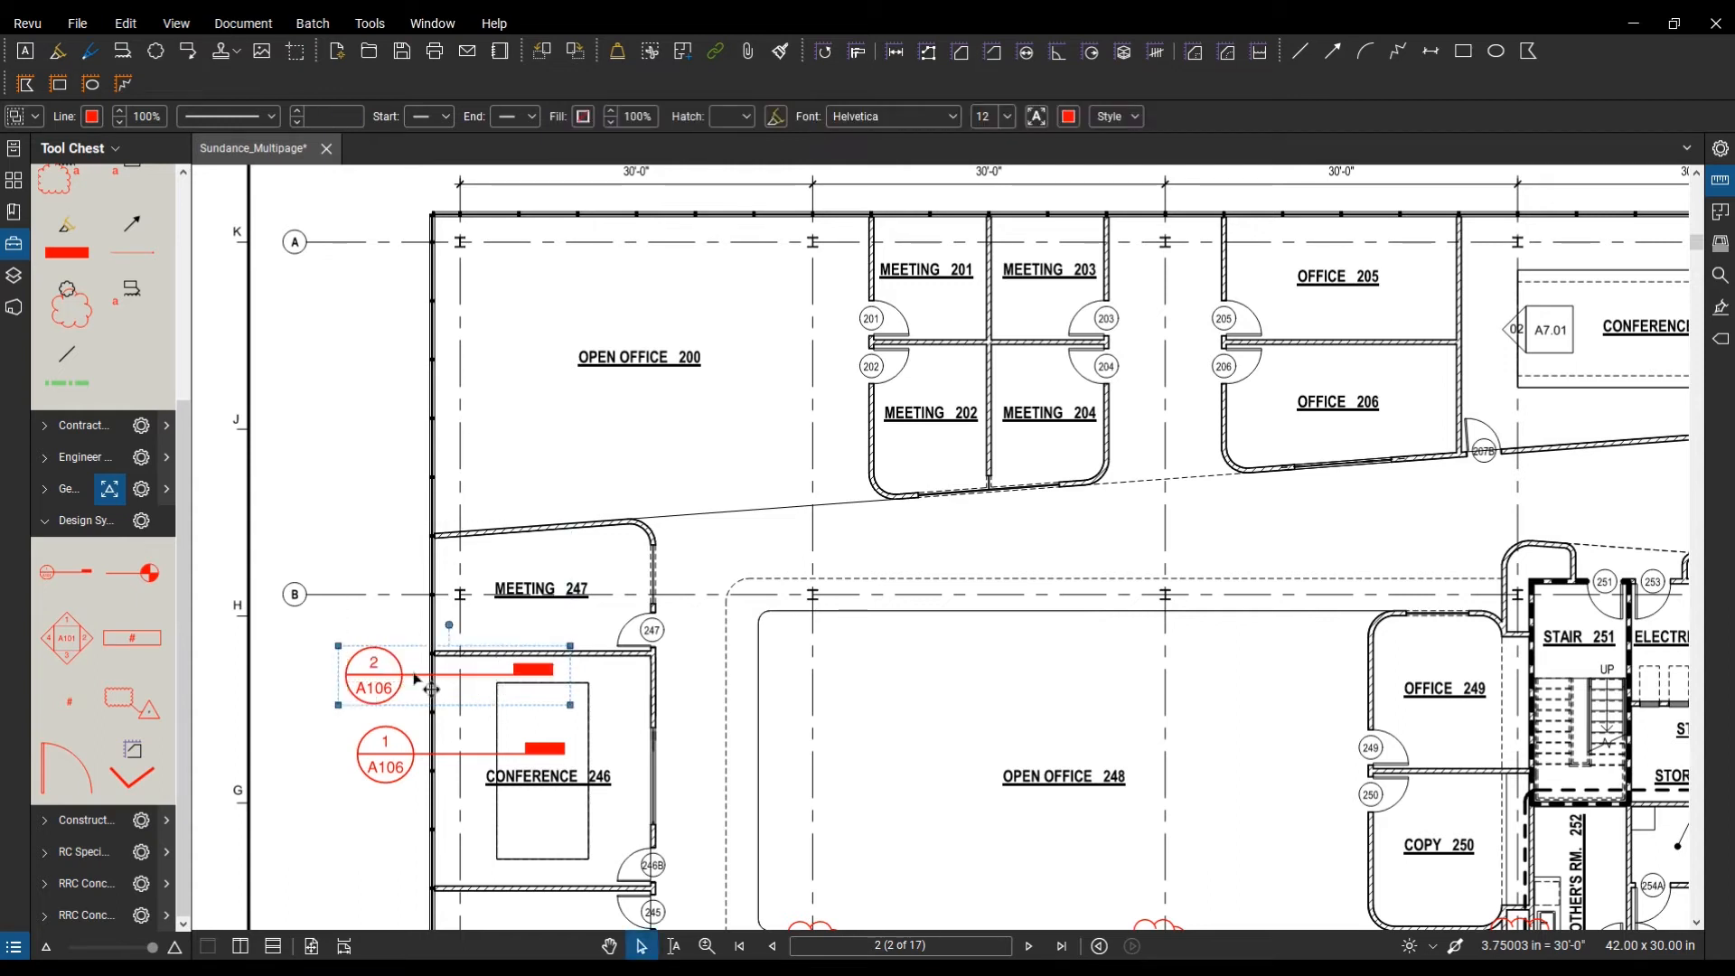
left_click(394, 683)
Step: Place a third circled section marker across the outer wall between Open Office 200 and Meeting 247
left_click(67, 572)
left_click(364, 474)
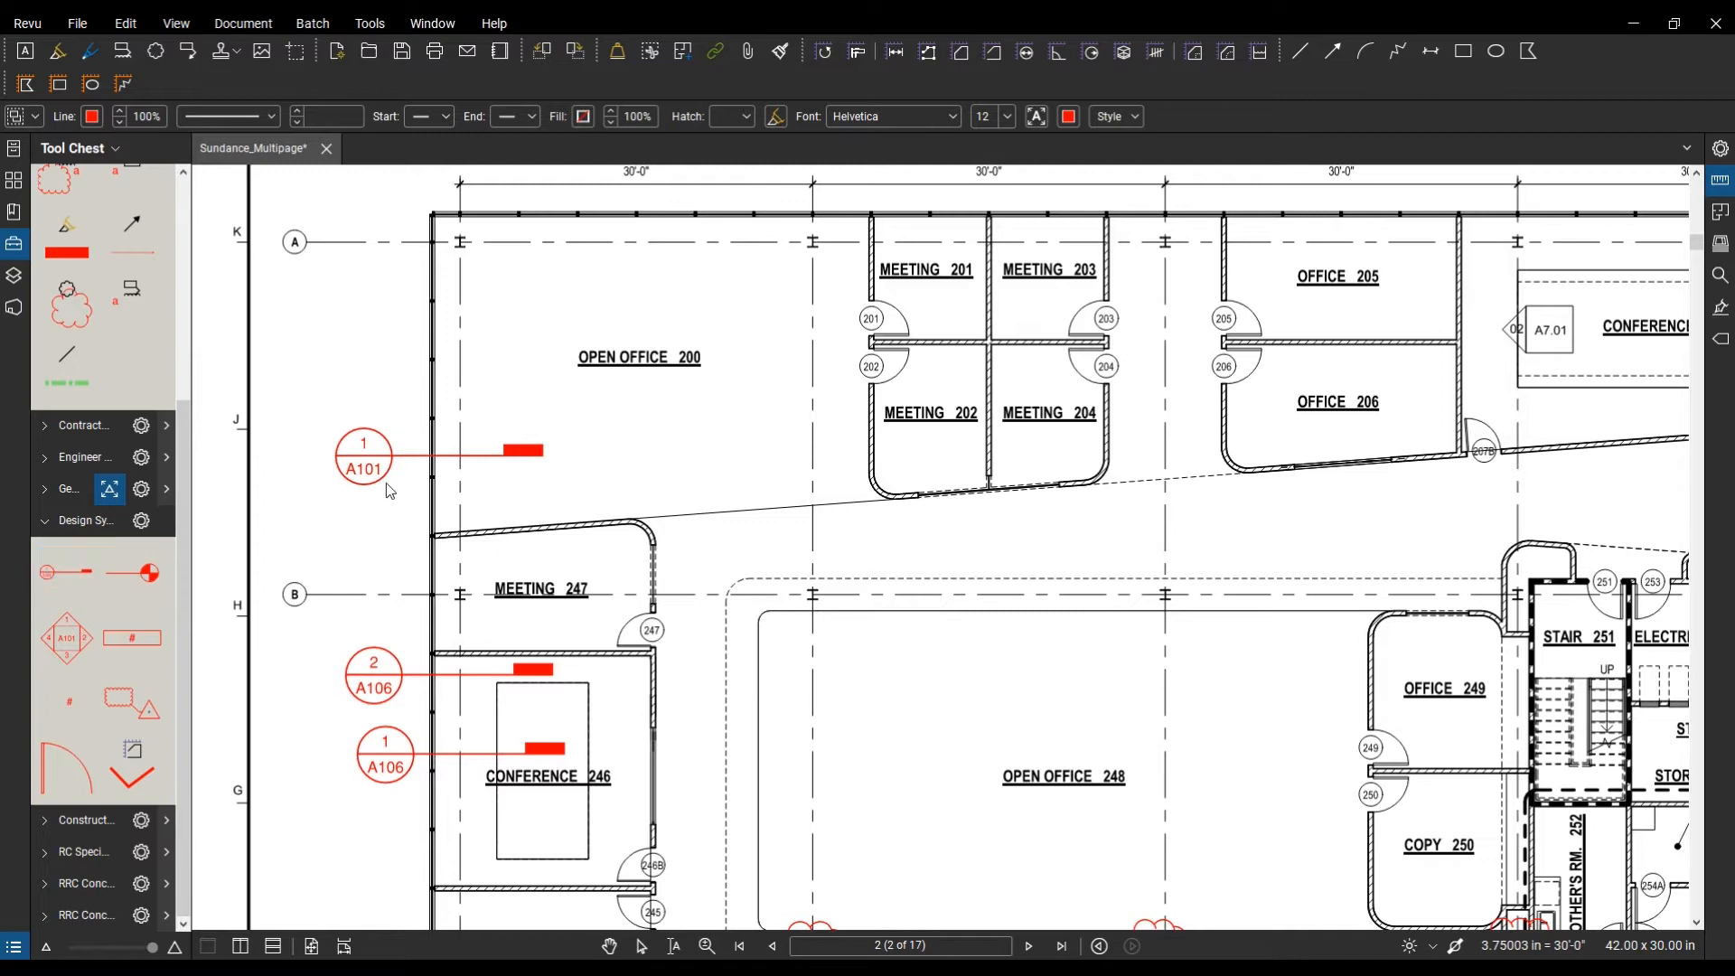
right_click(362, 474)
left_click(423, 747)
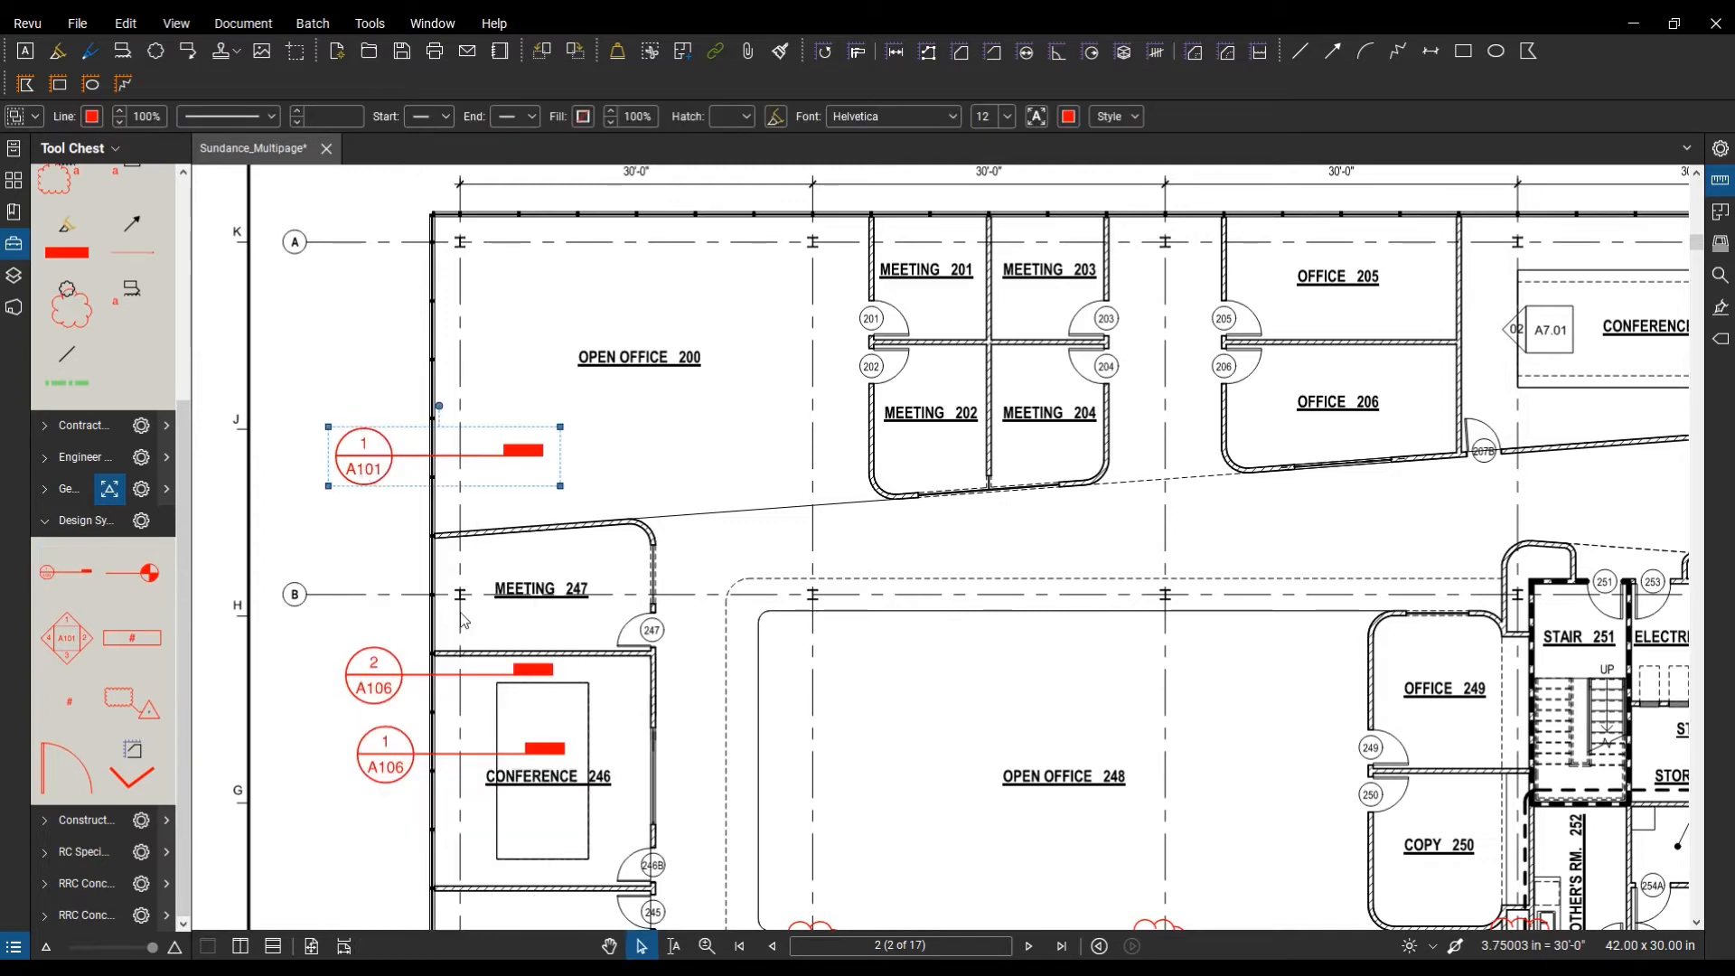
right_click(377, 477)
key("Escape")
Step: Change the new section marker's detail number to 3 and its sheet reference to A106
double_click(367, 447)
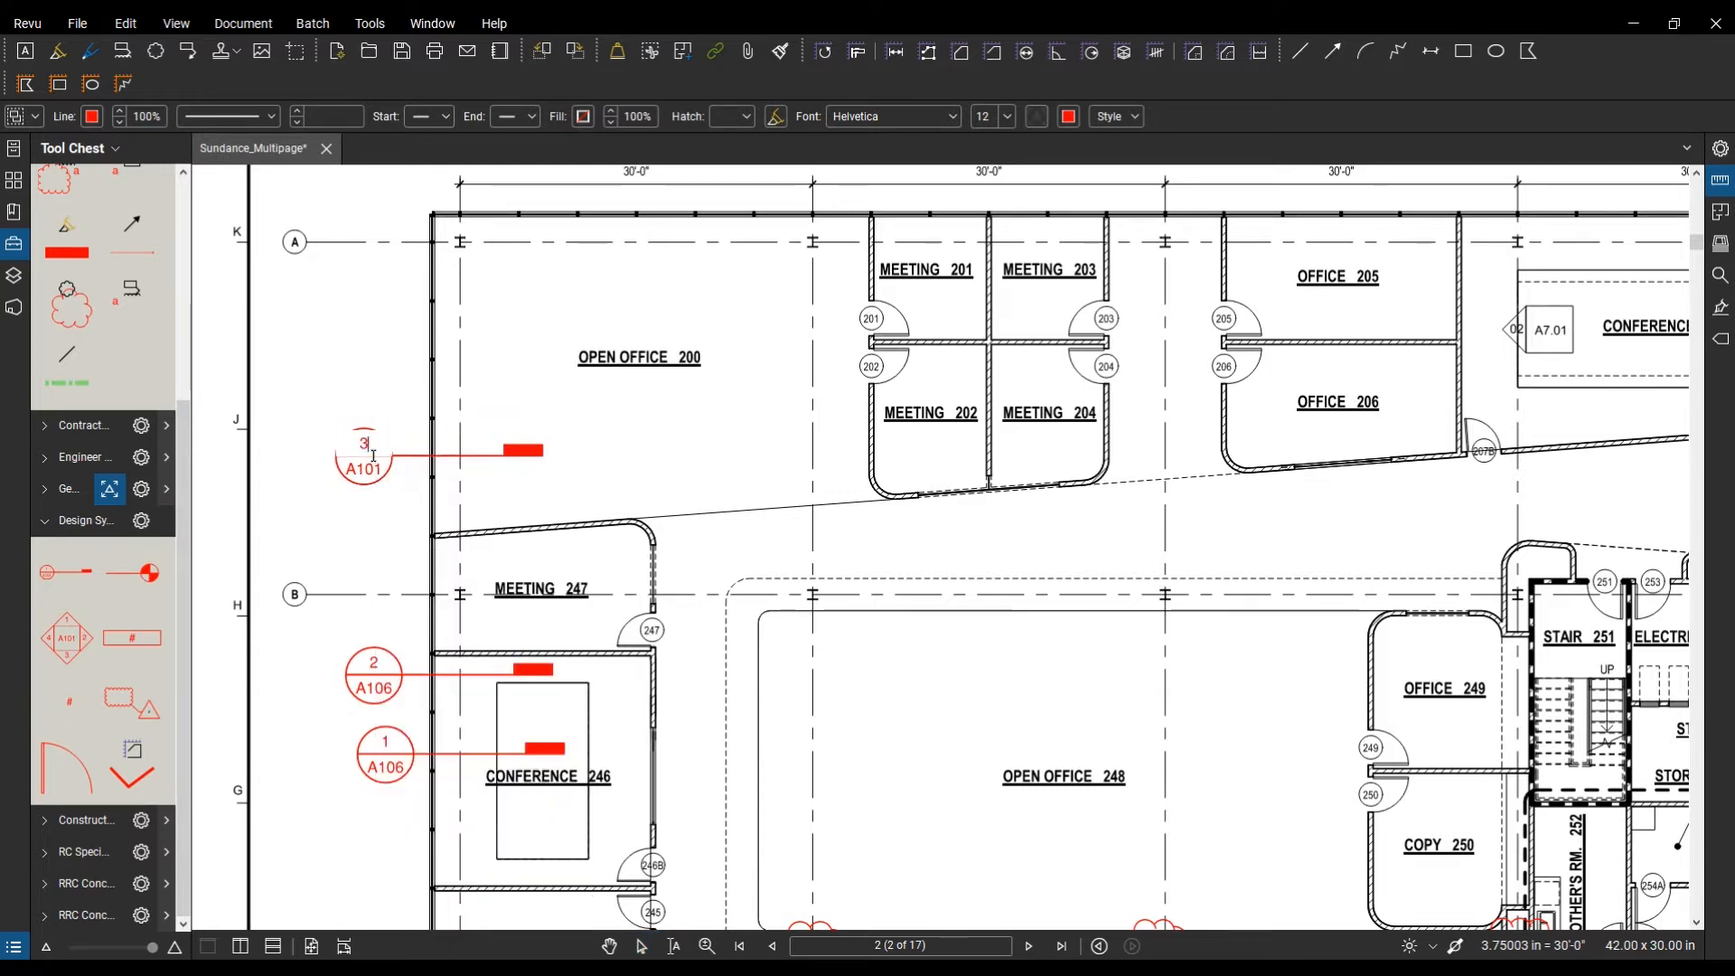
double_click(375, 480)
type("A1")
key("Escape")
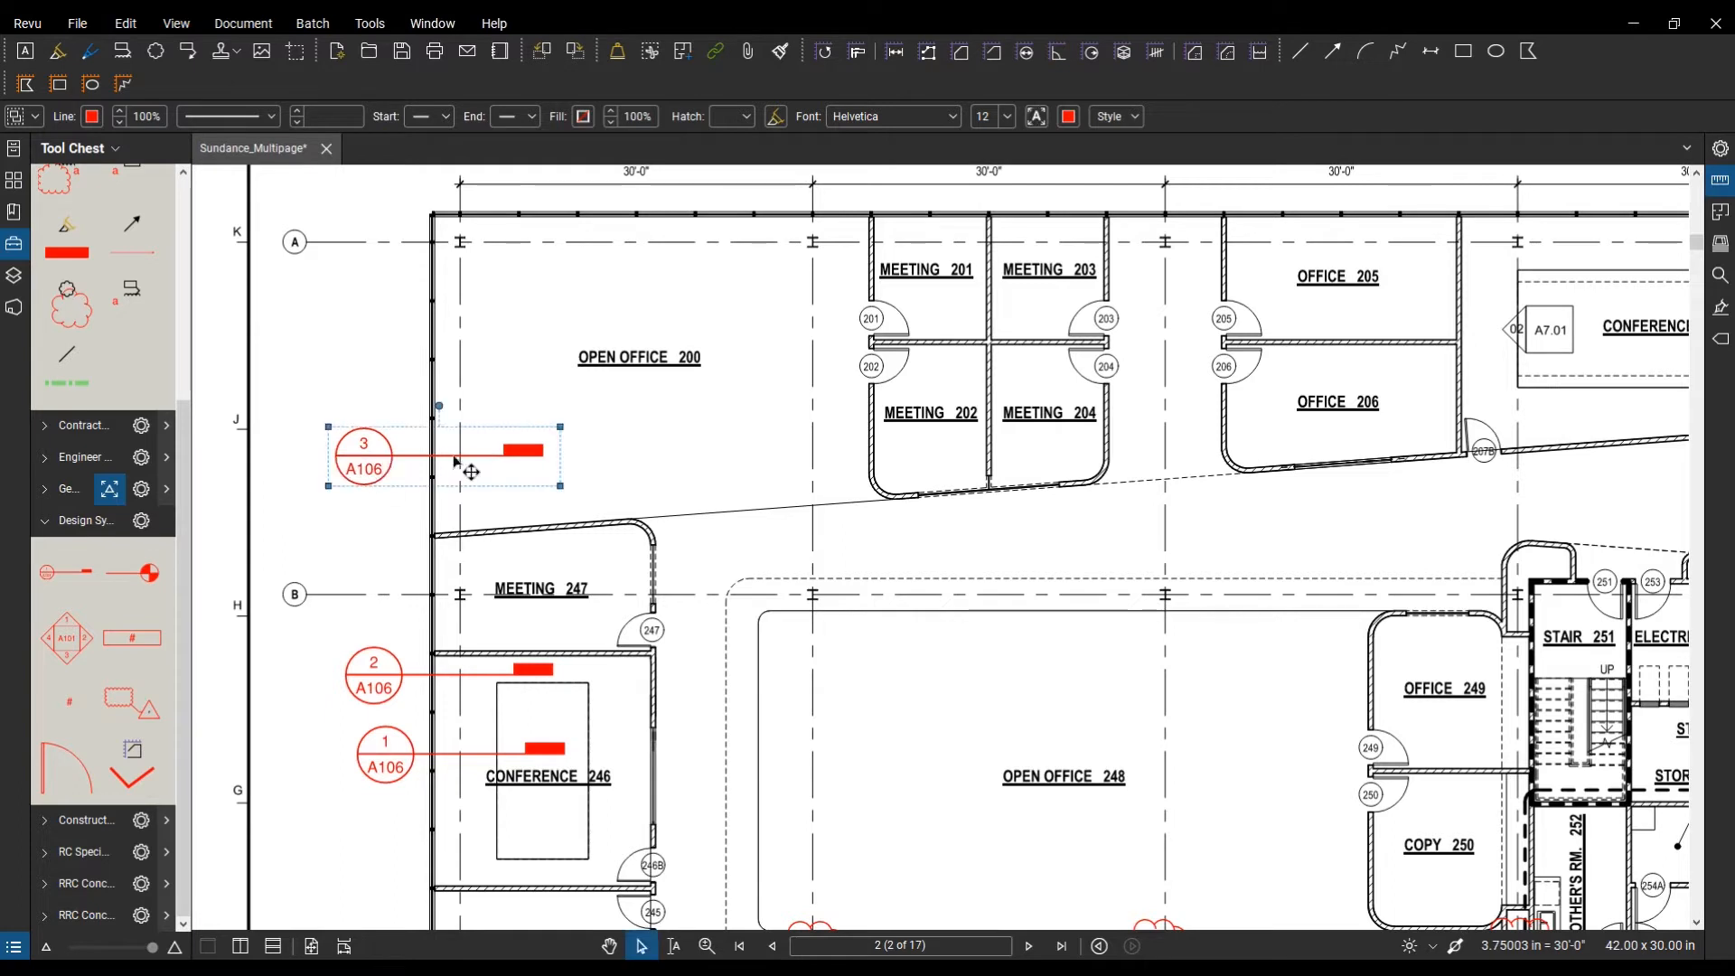
Step: Select section markers 1, 2 and 3 along the outer wall and distribute them vertically
left_click(480, 771, "shift")
left_click(448, 687, "shift")
right_click(410, 444)
left_click(396, 773)
left_click_drag(395, 818, 261, 381)
right_click(343, 478)
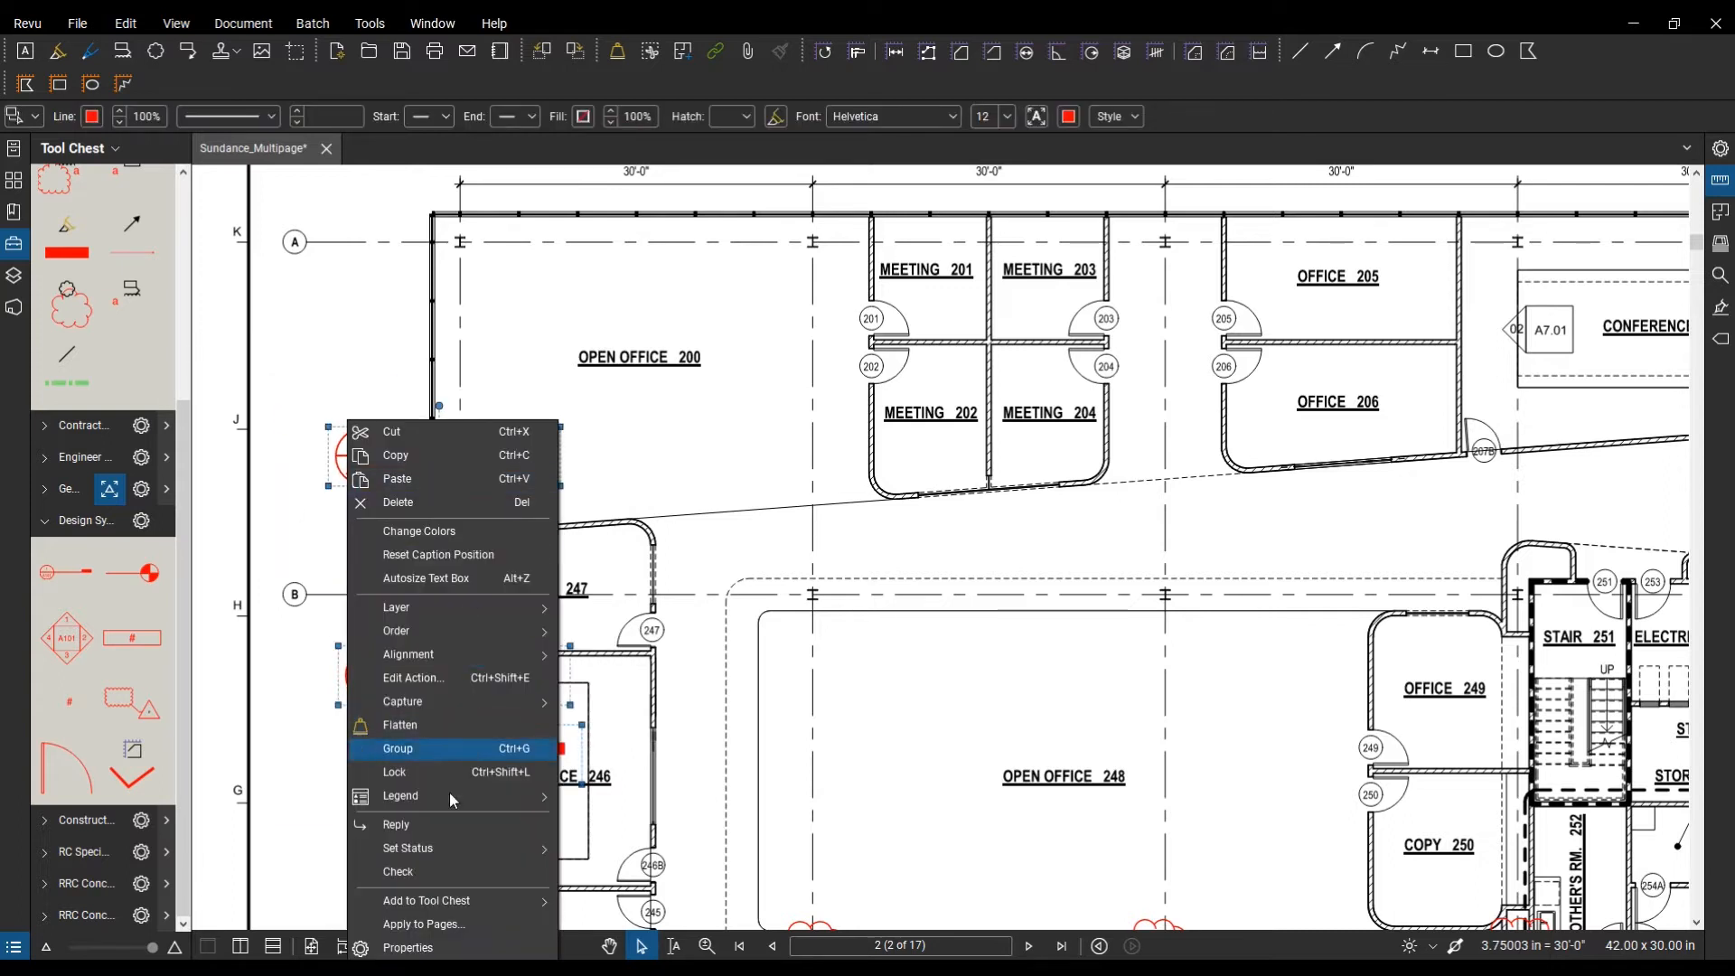
mouse_move(469, 658)
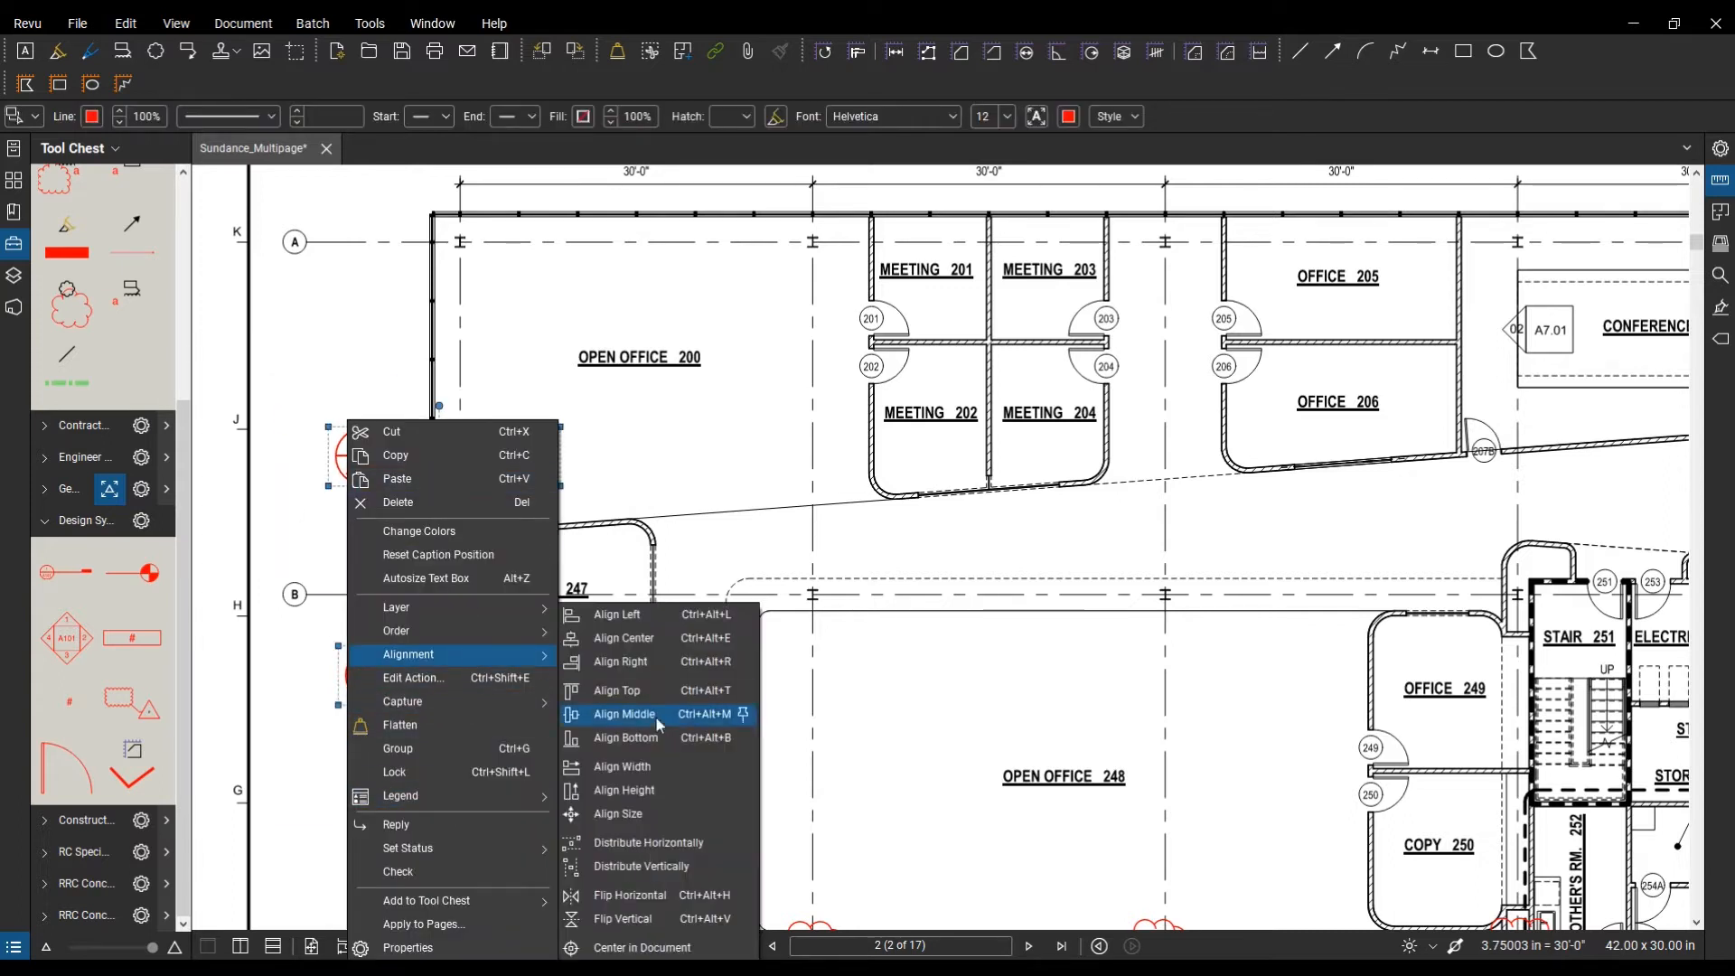
left_click(616, 867)
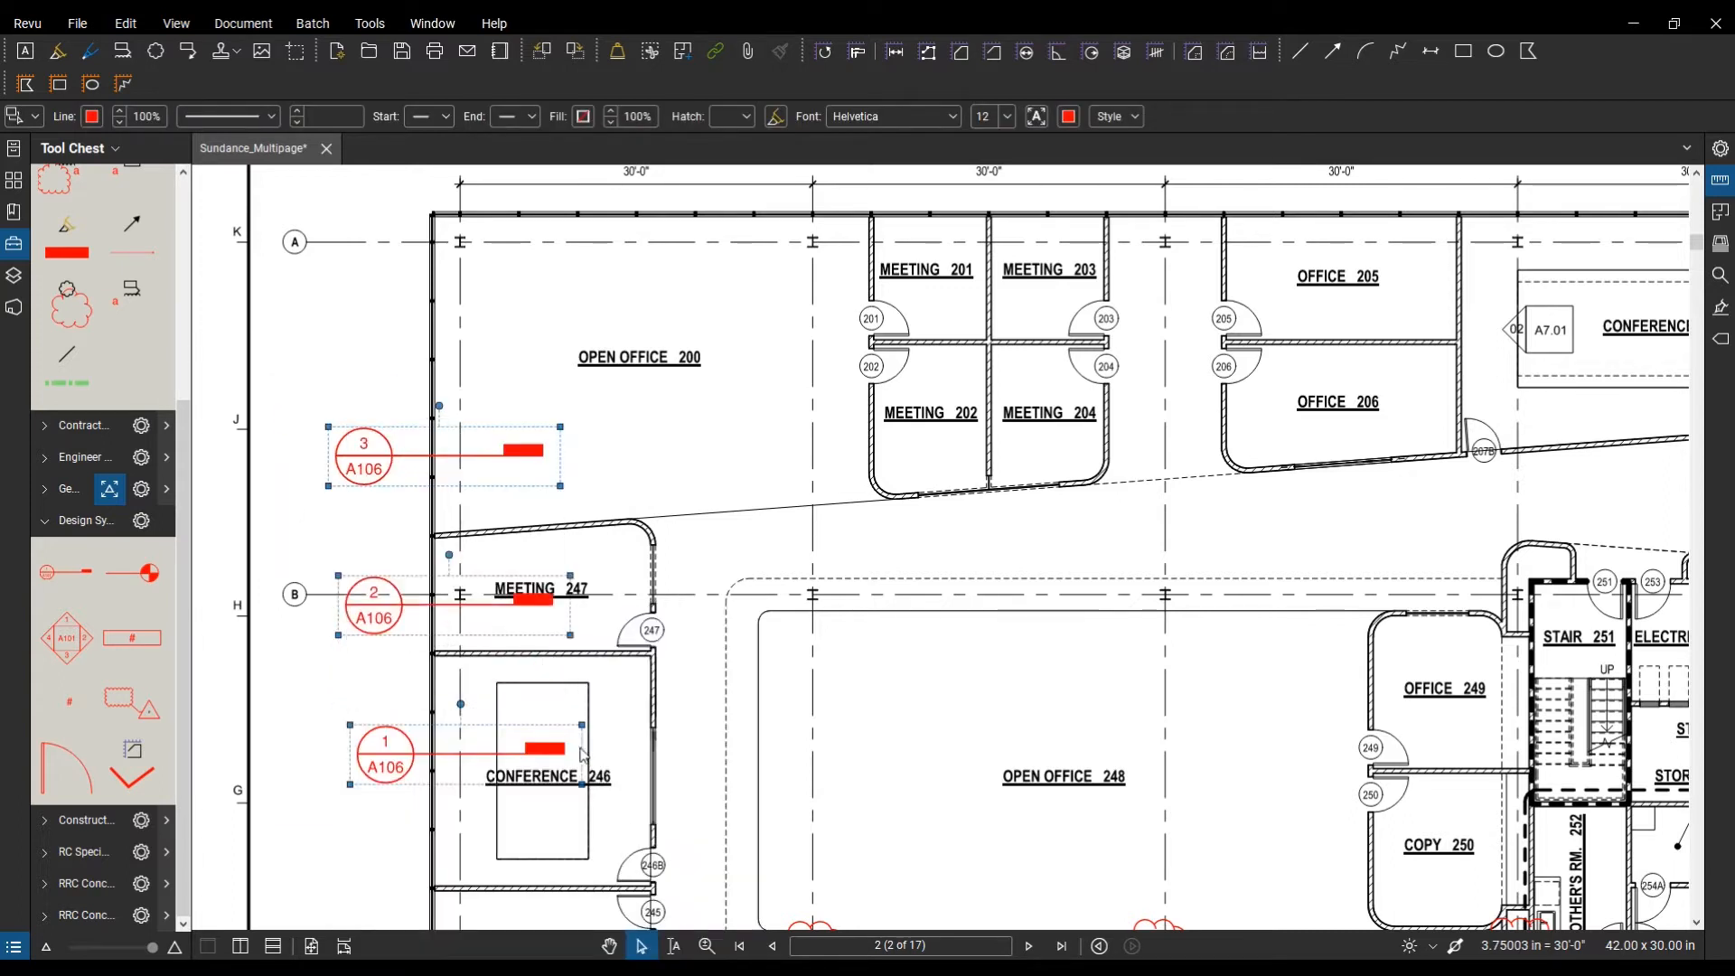
Step: Align the three section markers by their right edges and deselect them
right_click(402, 469)
mouse_move(506, 654)
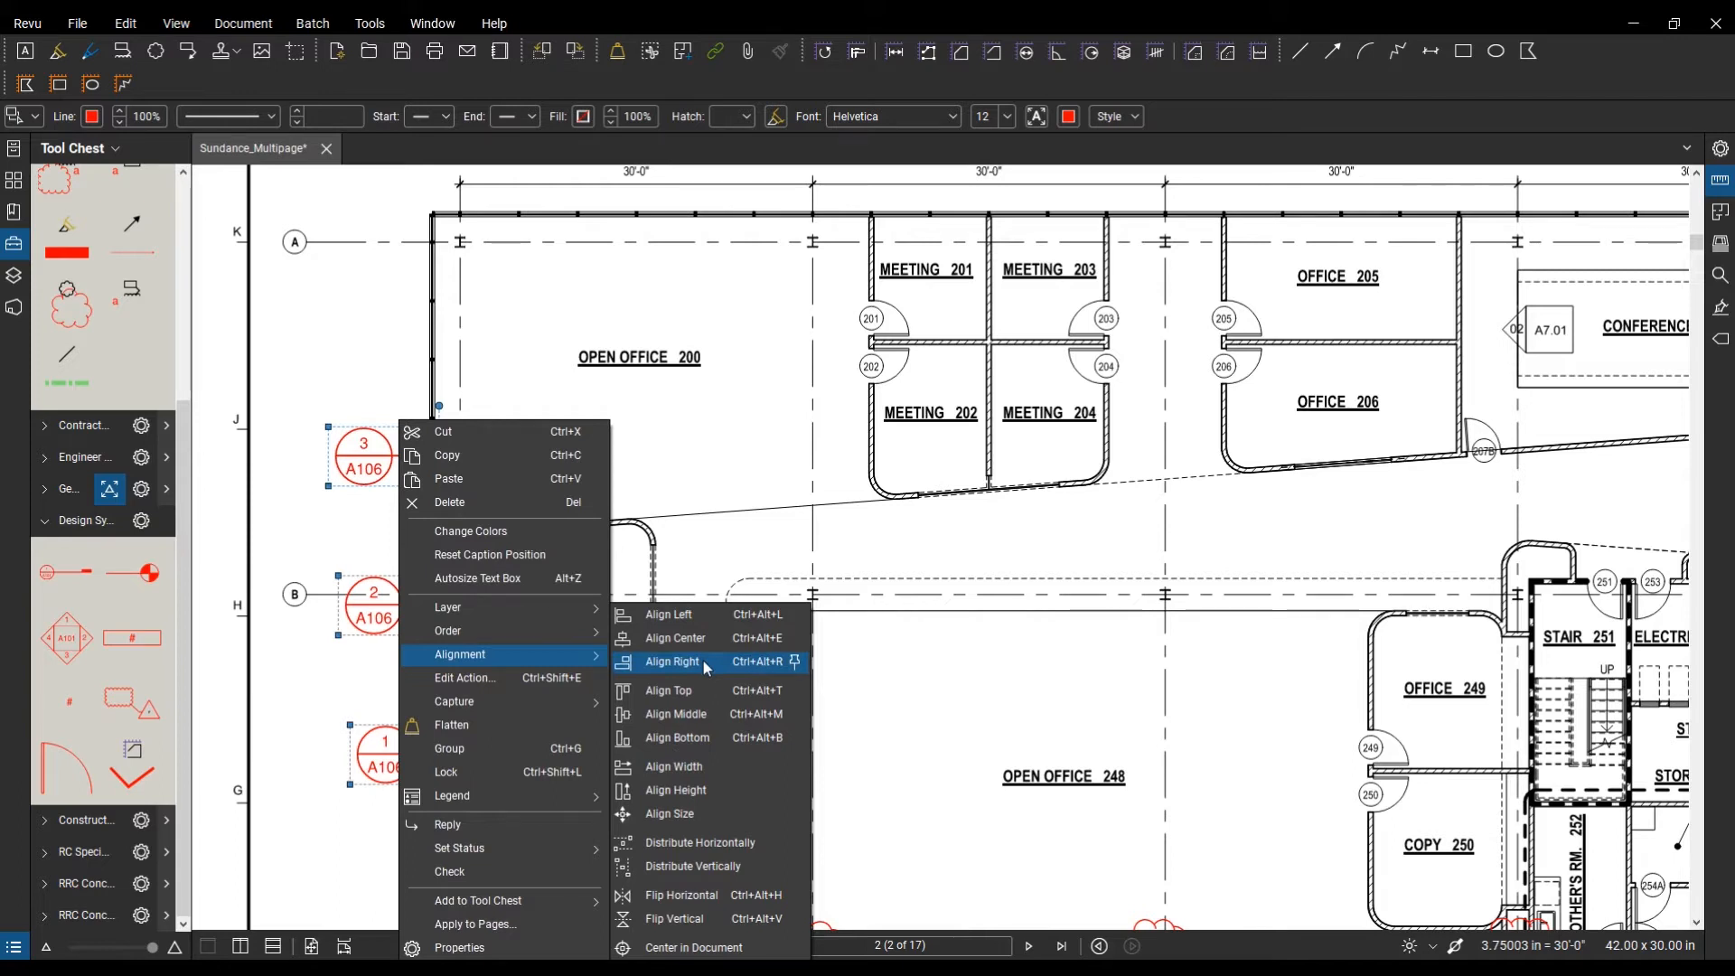
left_click(703, 661)
left_click(680, 594)
Step: Show the page thumbnails and draw a small red circle in Open Office 200, near Meeting 201
scroll(680, 594, "down", 2)
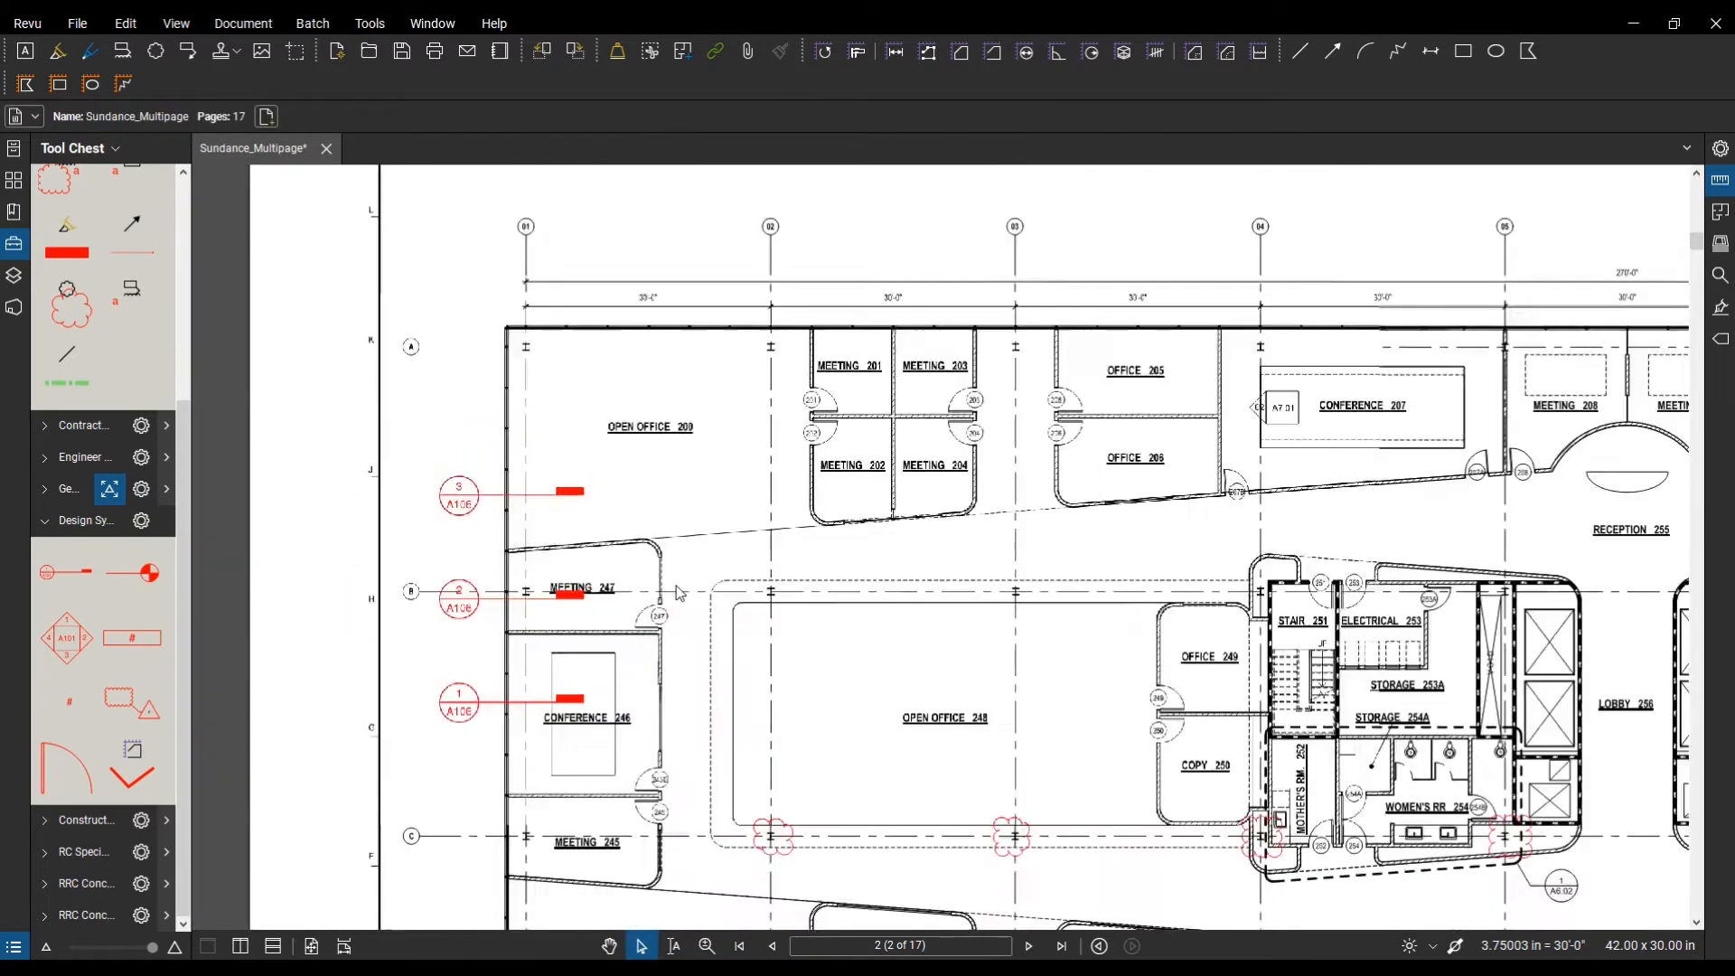
scroll(679, 594, "down", 2)
left_click_drag(680, 594, 668, 496)
left_click_drag(1102, 761, 964, 687)
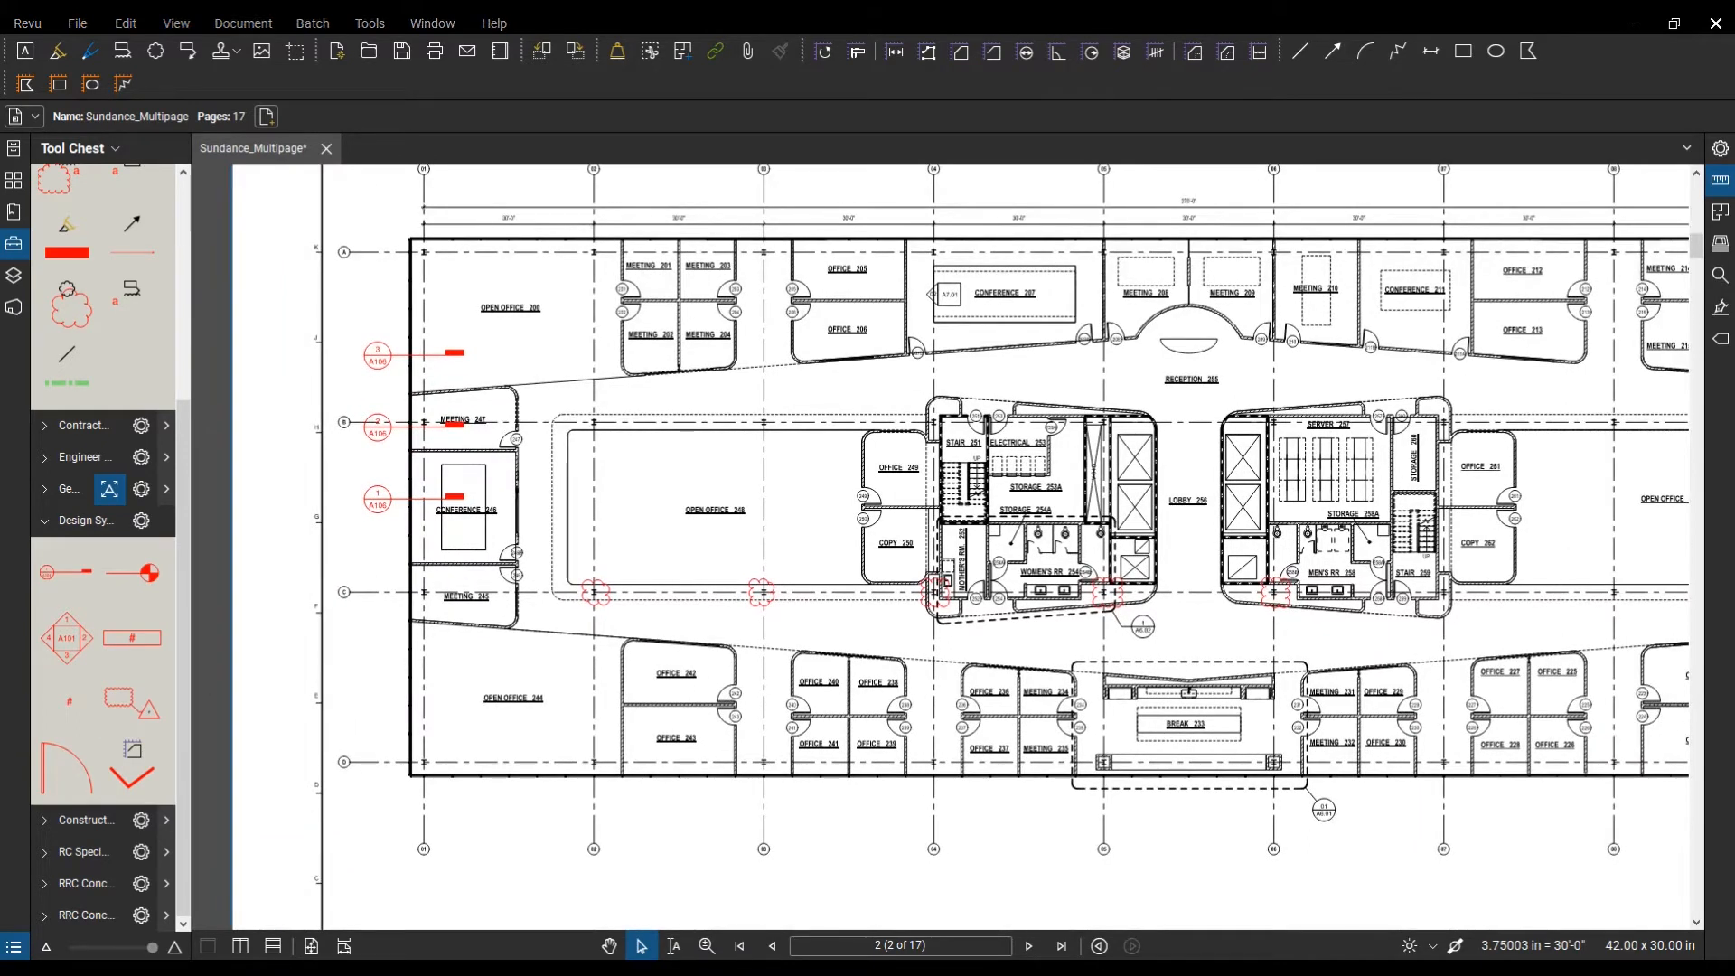
left_click(15, 182)
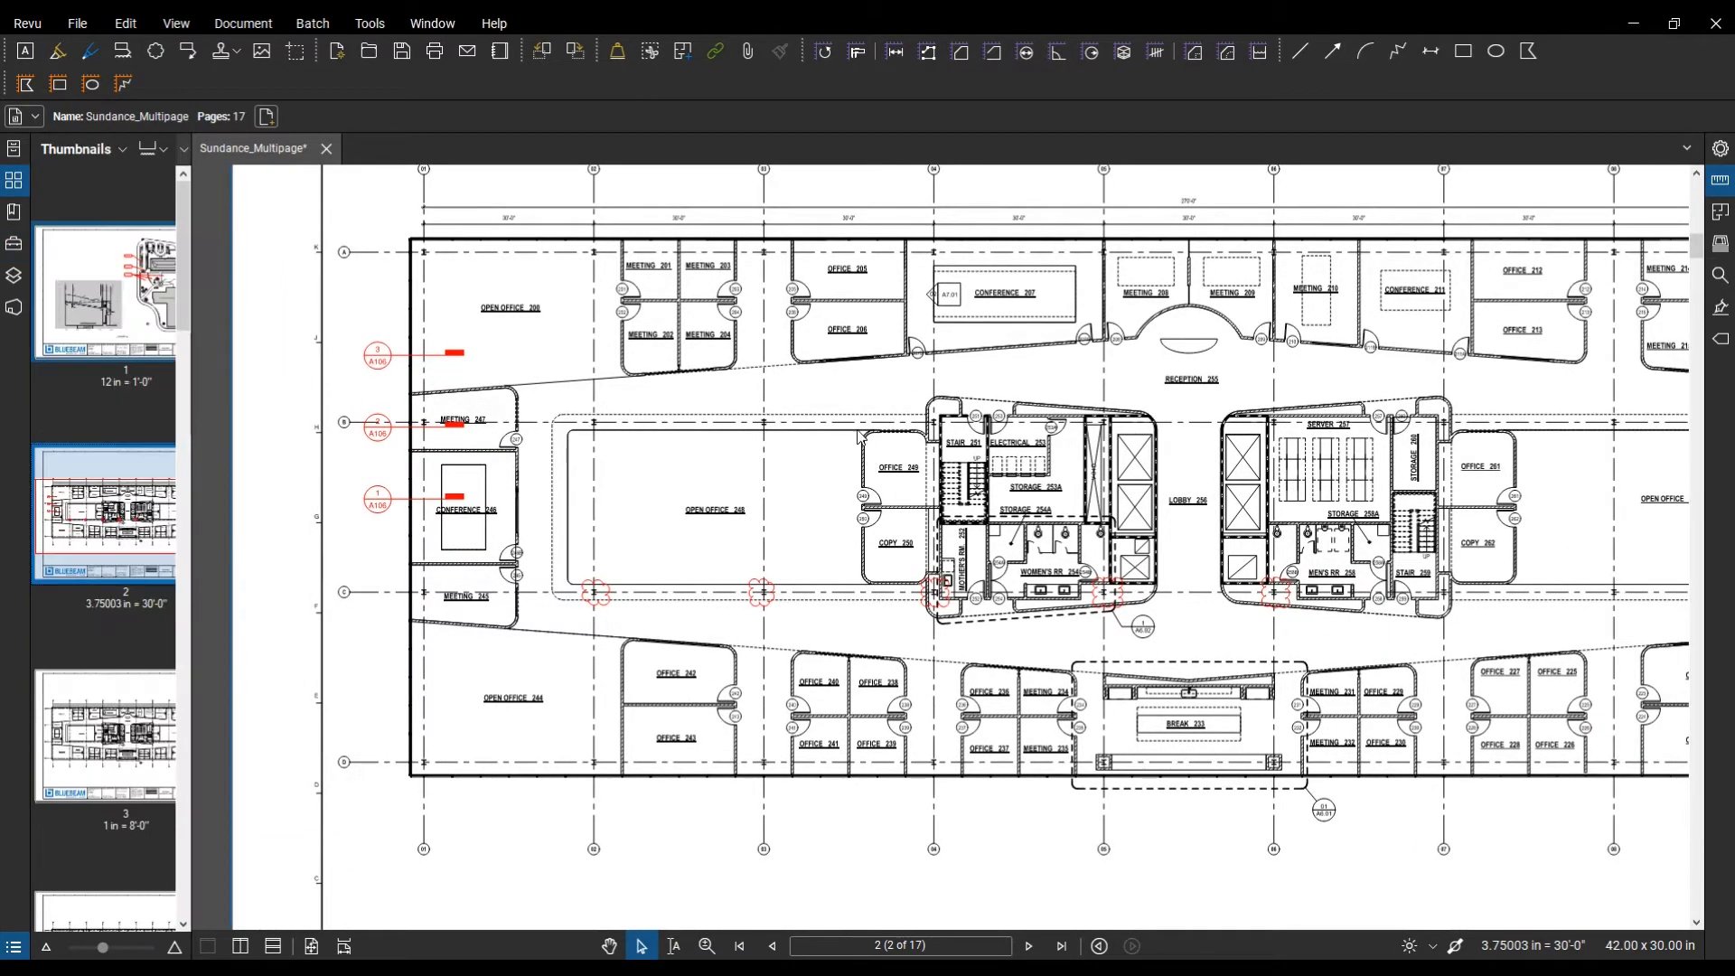
scroll(655, 395, "up", 8)
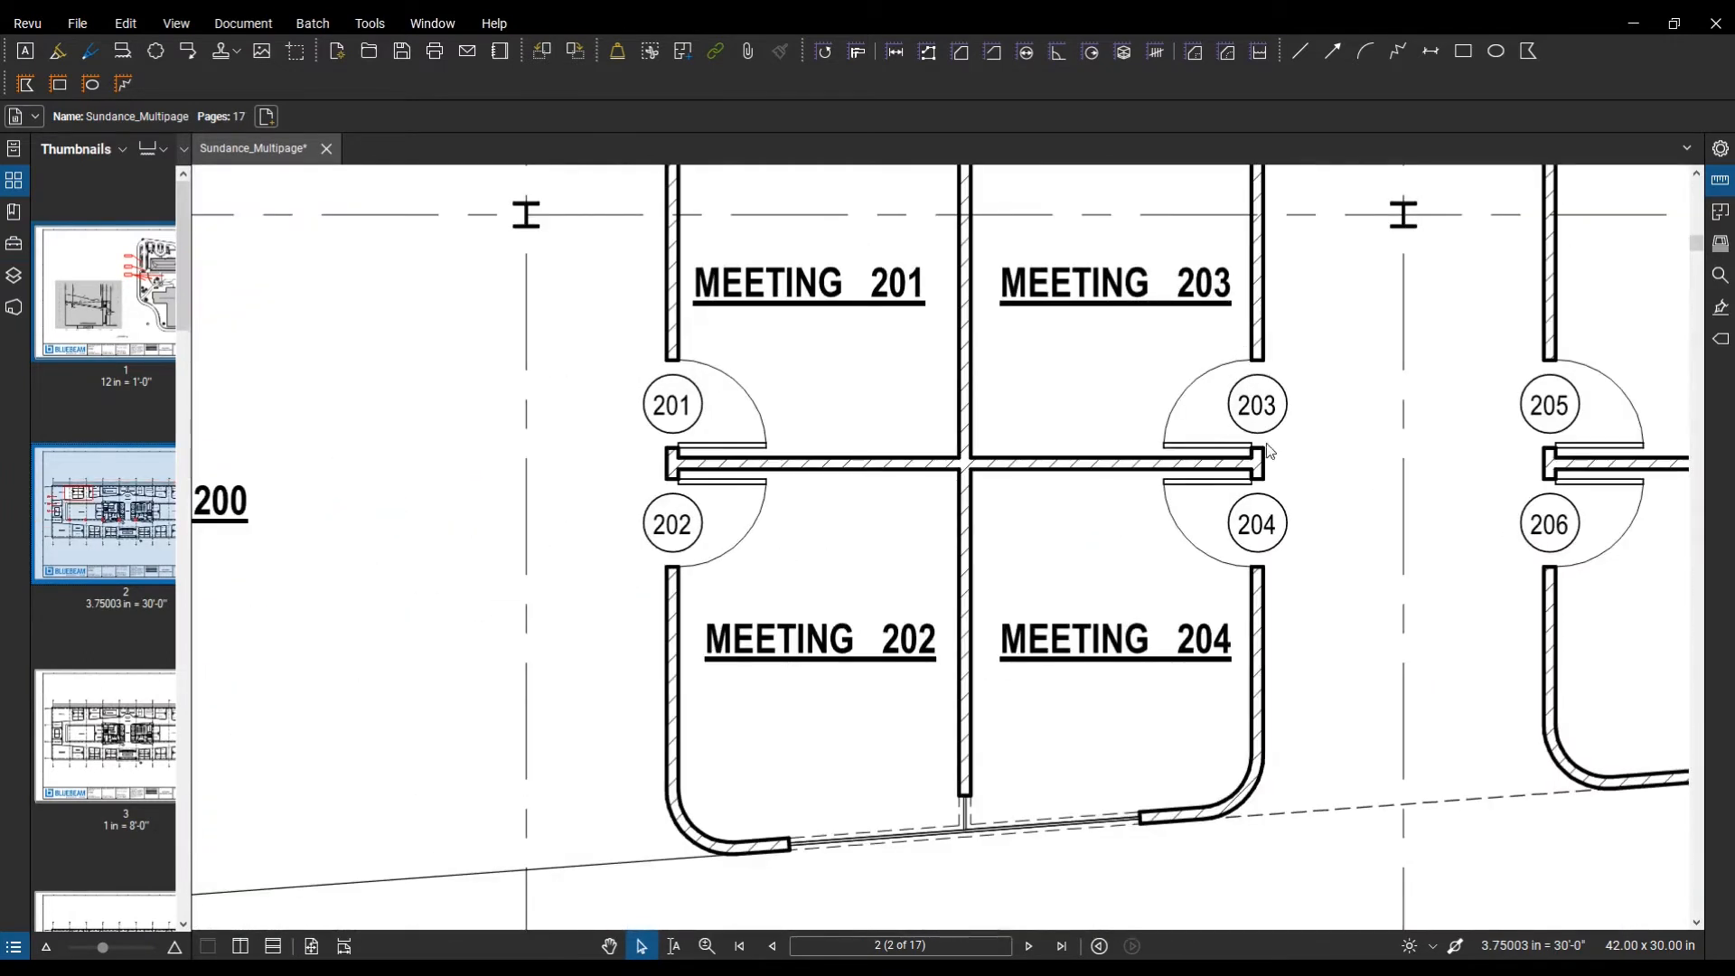
left_click_drag(1198, 523, 1310, 527)
scroll(1310, 527, "down", 1)
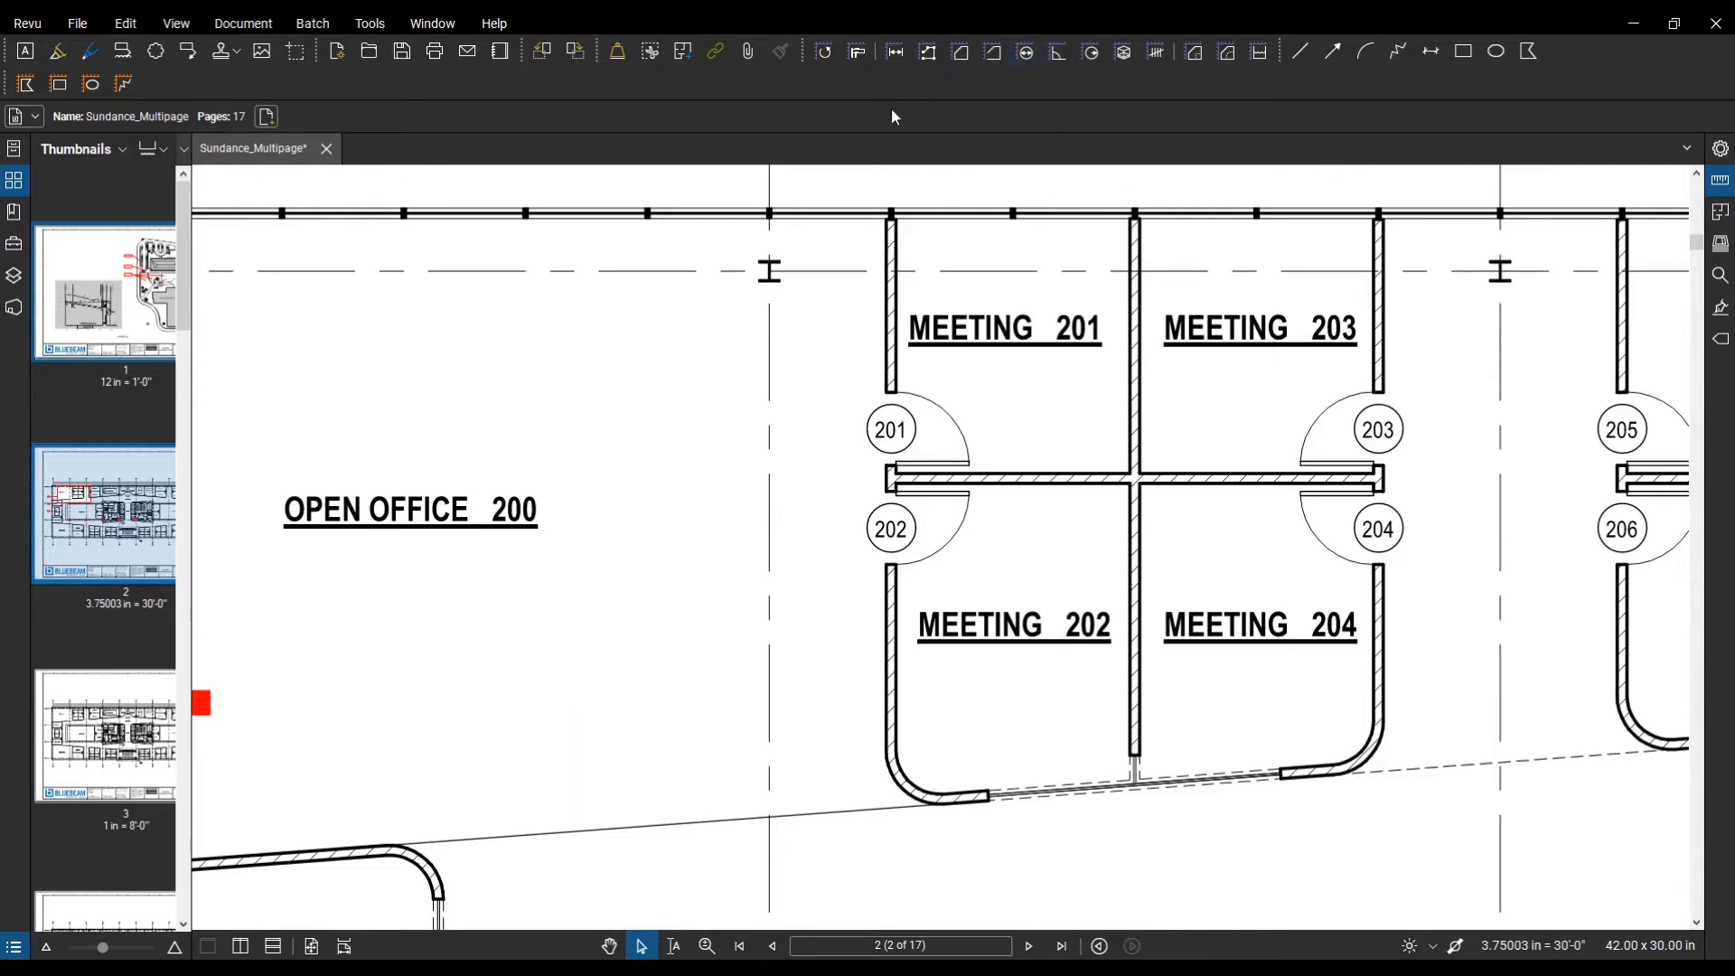
left_click(1496, 52)
left_click_drag(565, 325, 639, 399)
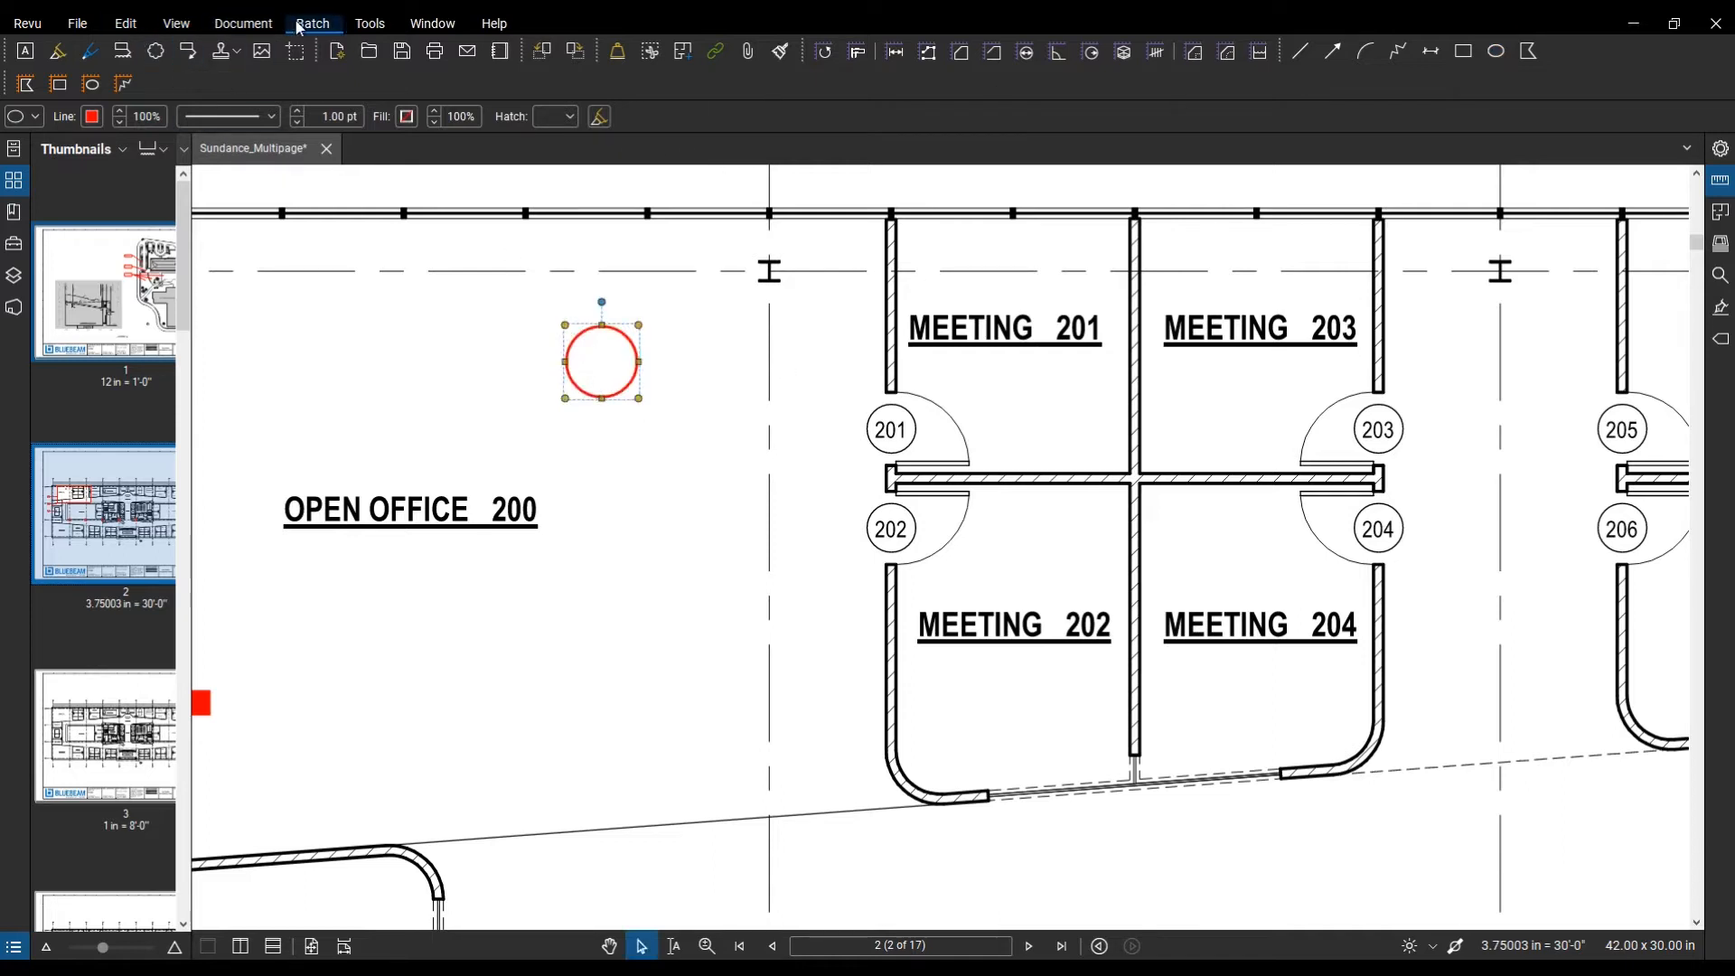
Step: Add a red text box reading HM beside the circle in Open Office 200
left_click(364, 22)
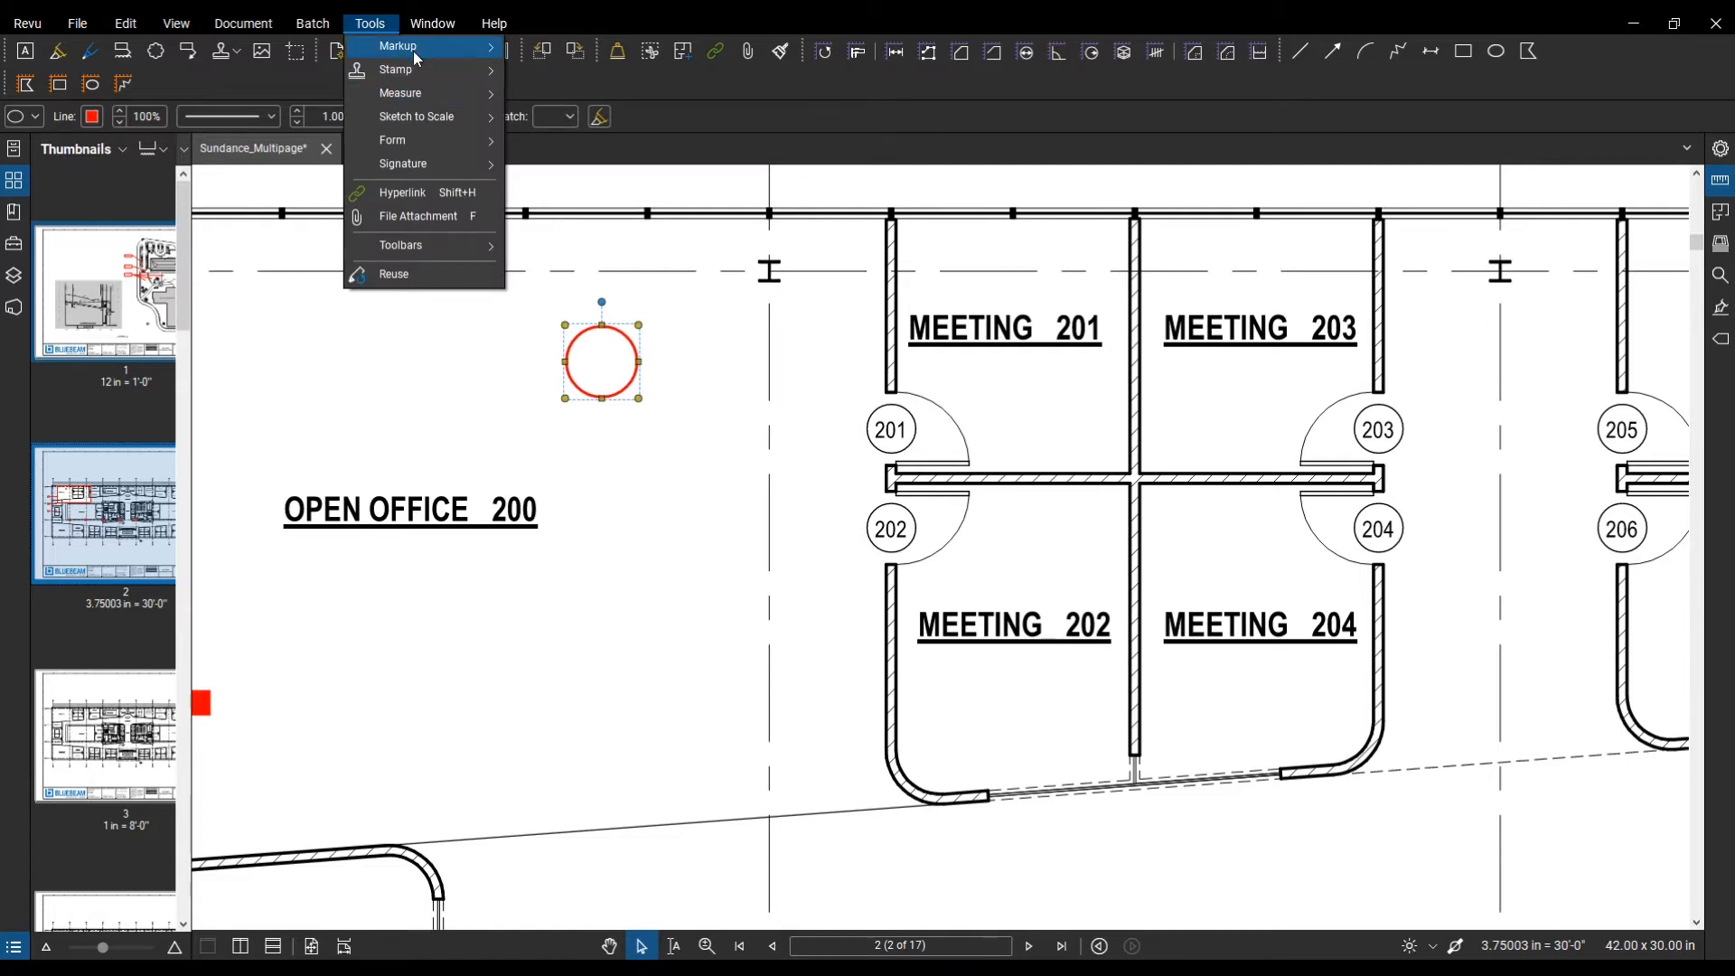
mouse_move(414, 51)
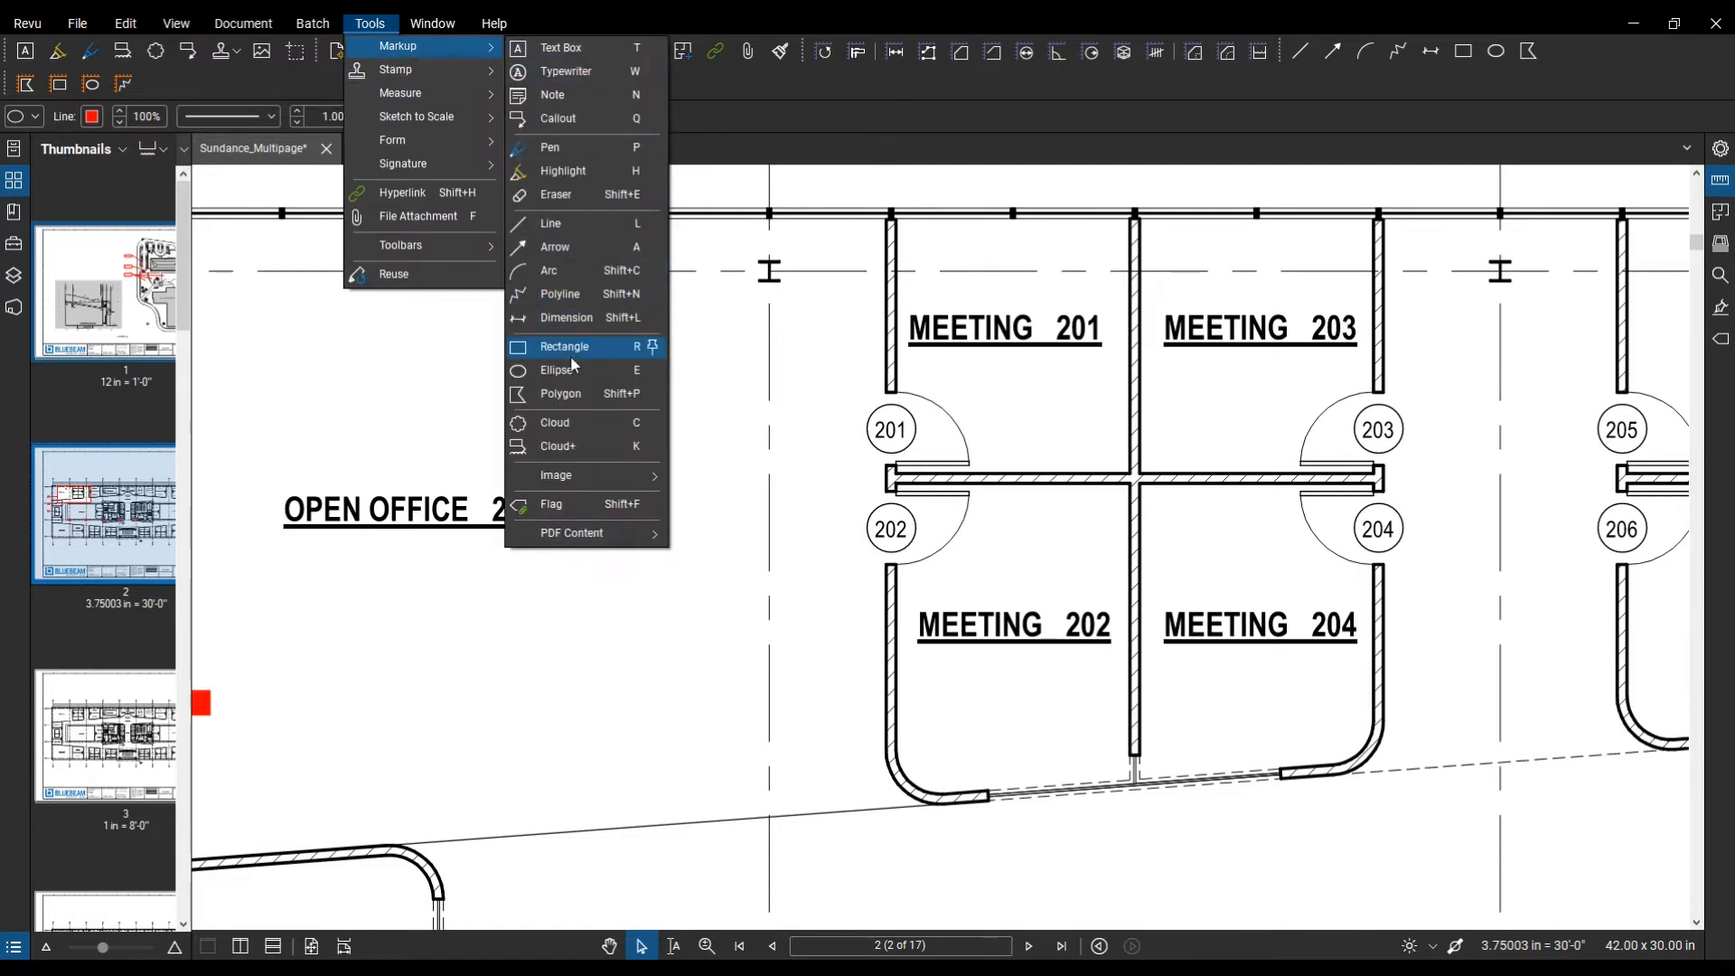
left_click(569, 47)
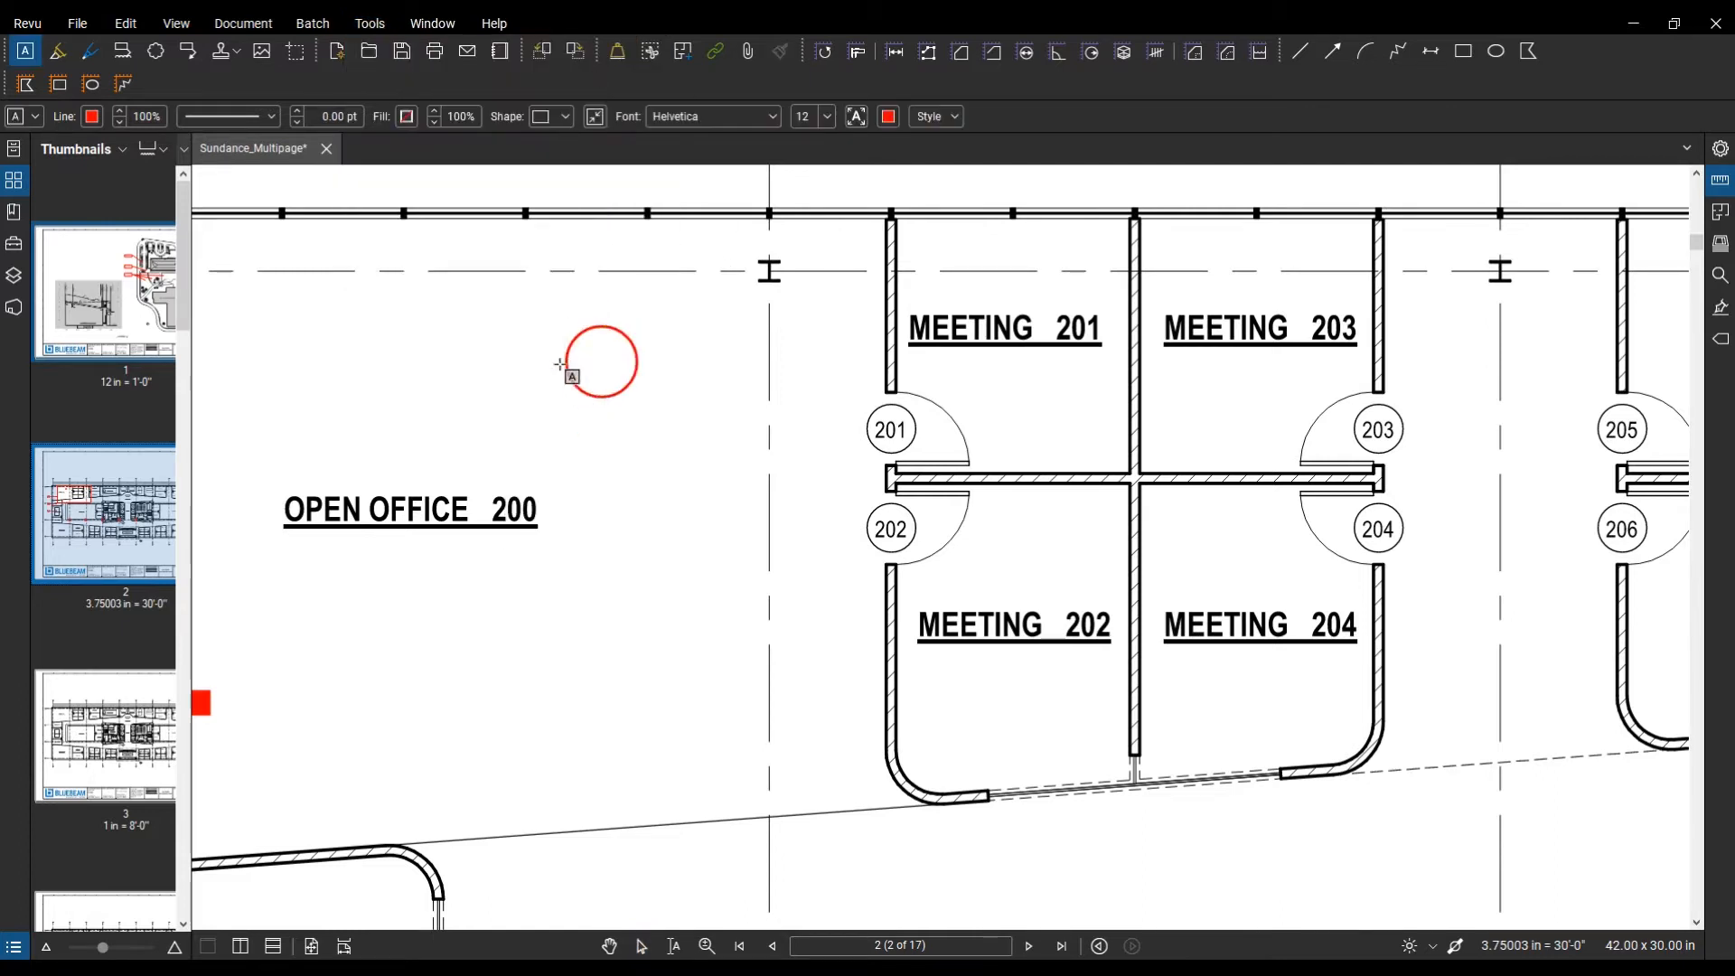
left_click_drag(471, 354, 520, 395)
type("H")
key("Return")
type("M")
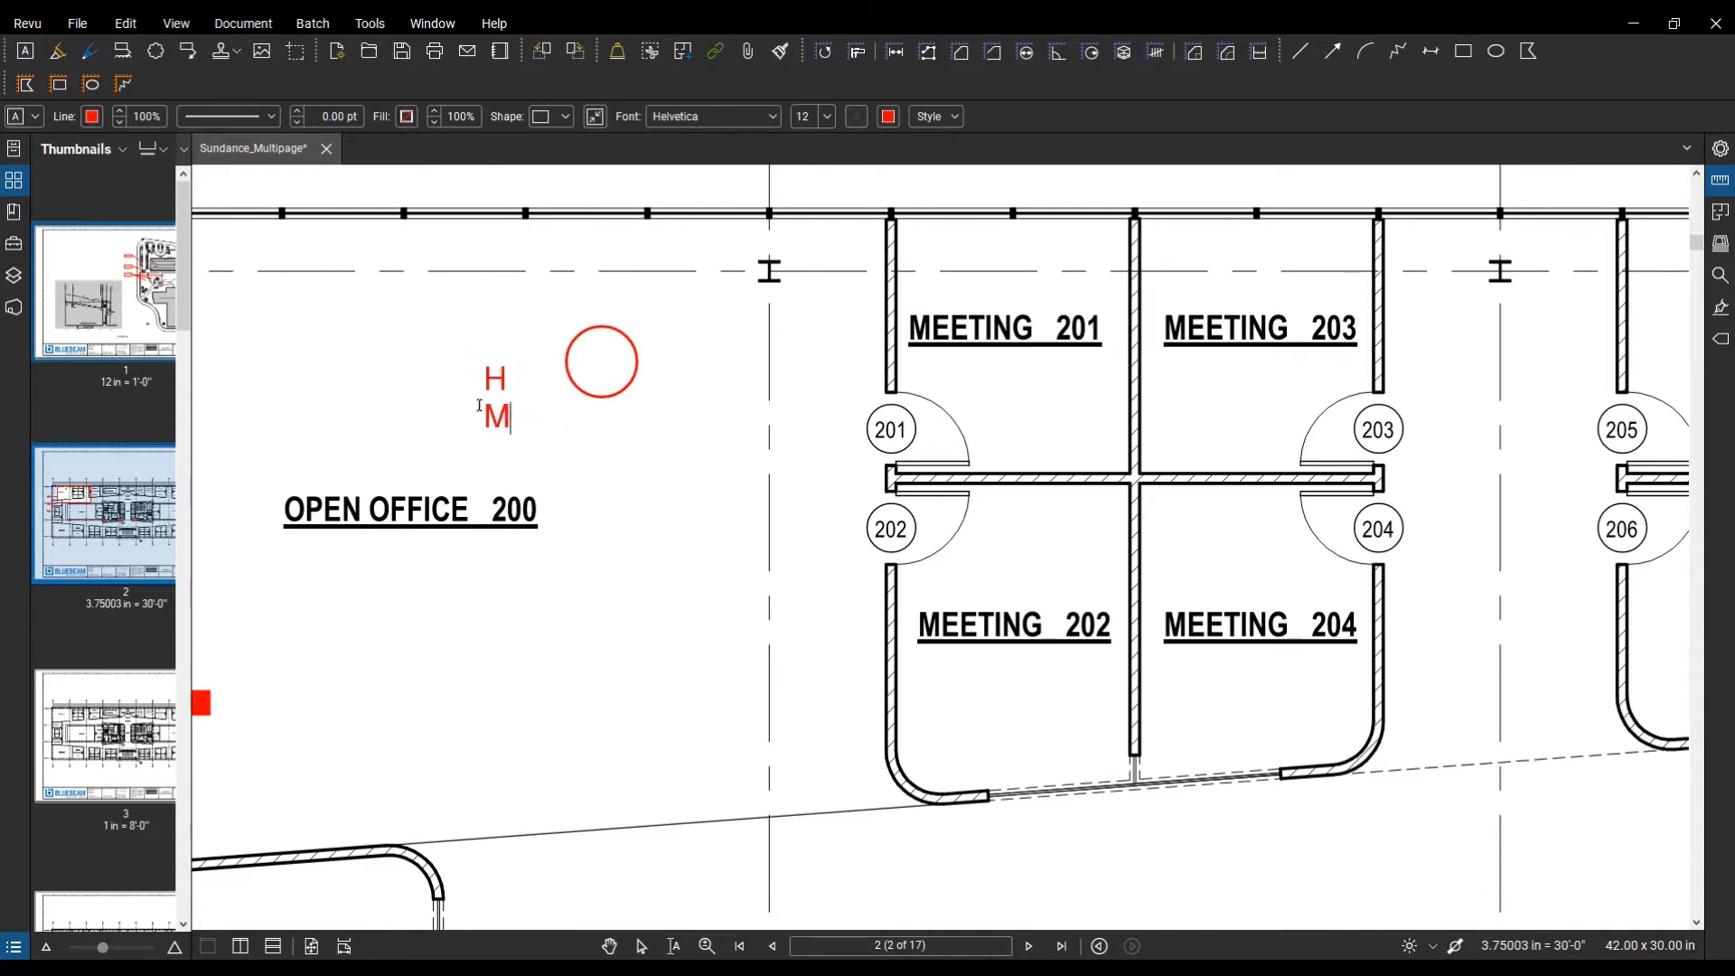
key("Escape")
Step: Duplicate the HM text and the circle, placing the copies lower in Open Office 200
left_click_drag(518, 399, 697, 541)
left_click(605, 398)
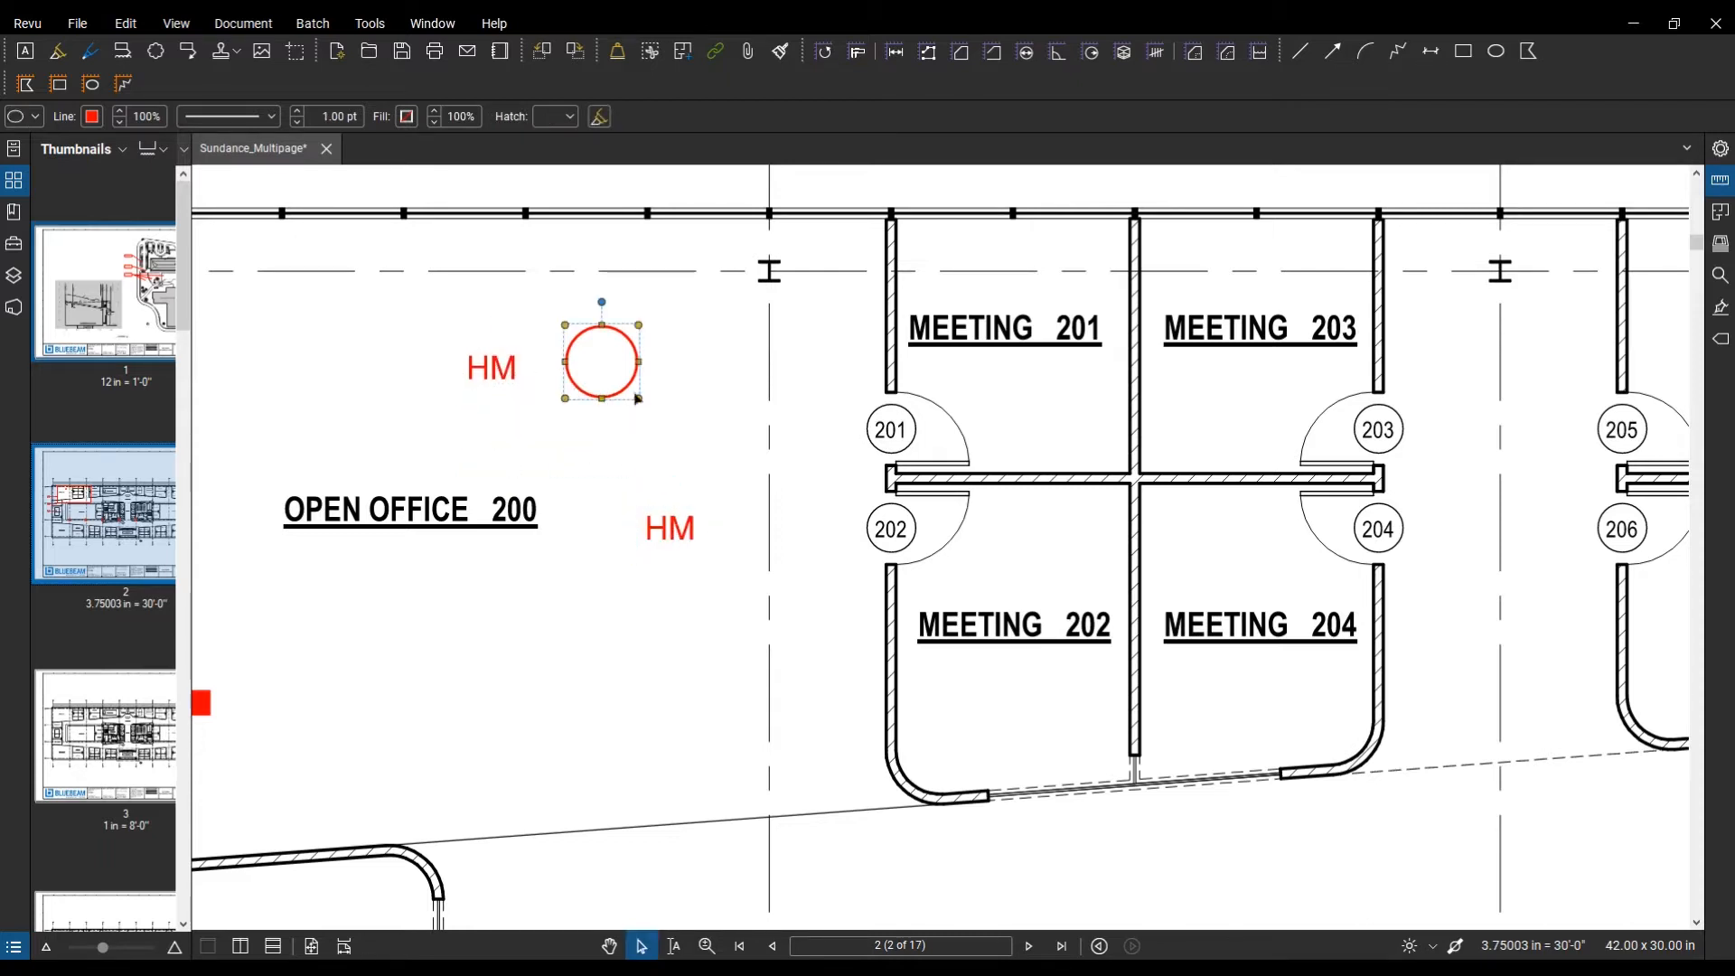
left_click_drag(625, 392, 608, 640, "ctrl")
Step: Recolour the upper circle's line and the upper HM text orange
left_click(585, 401)
left_click(93, 116)
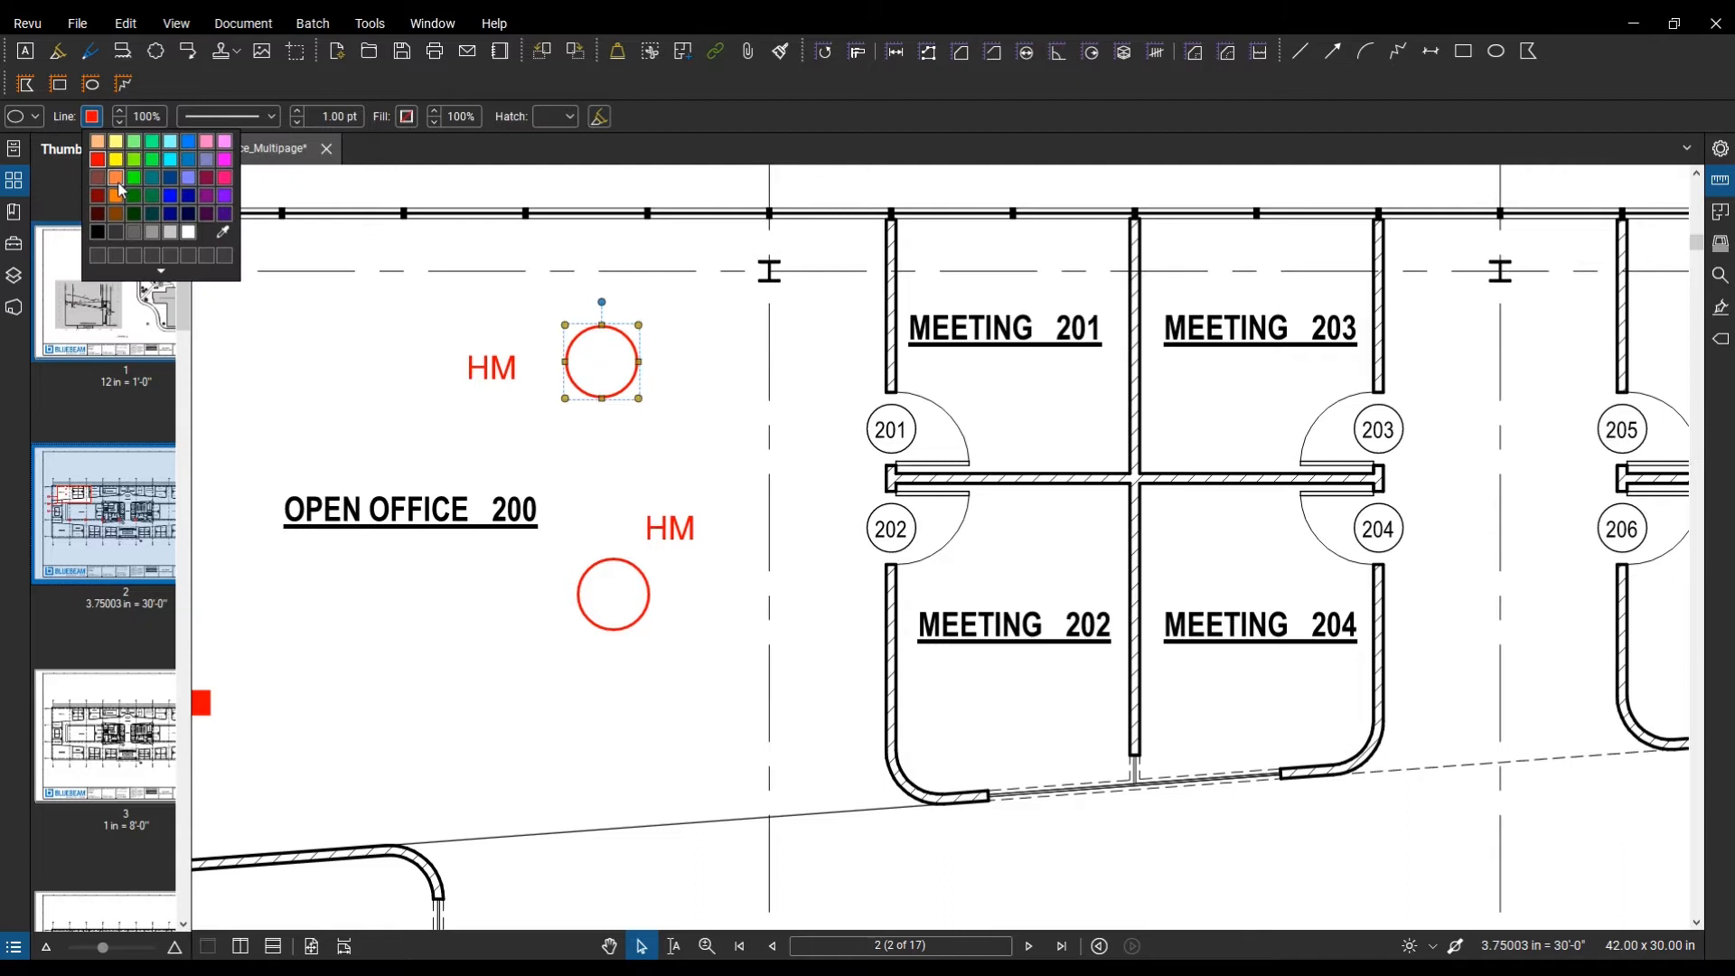
left_click(118, 207)
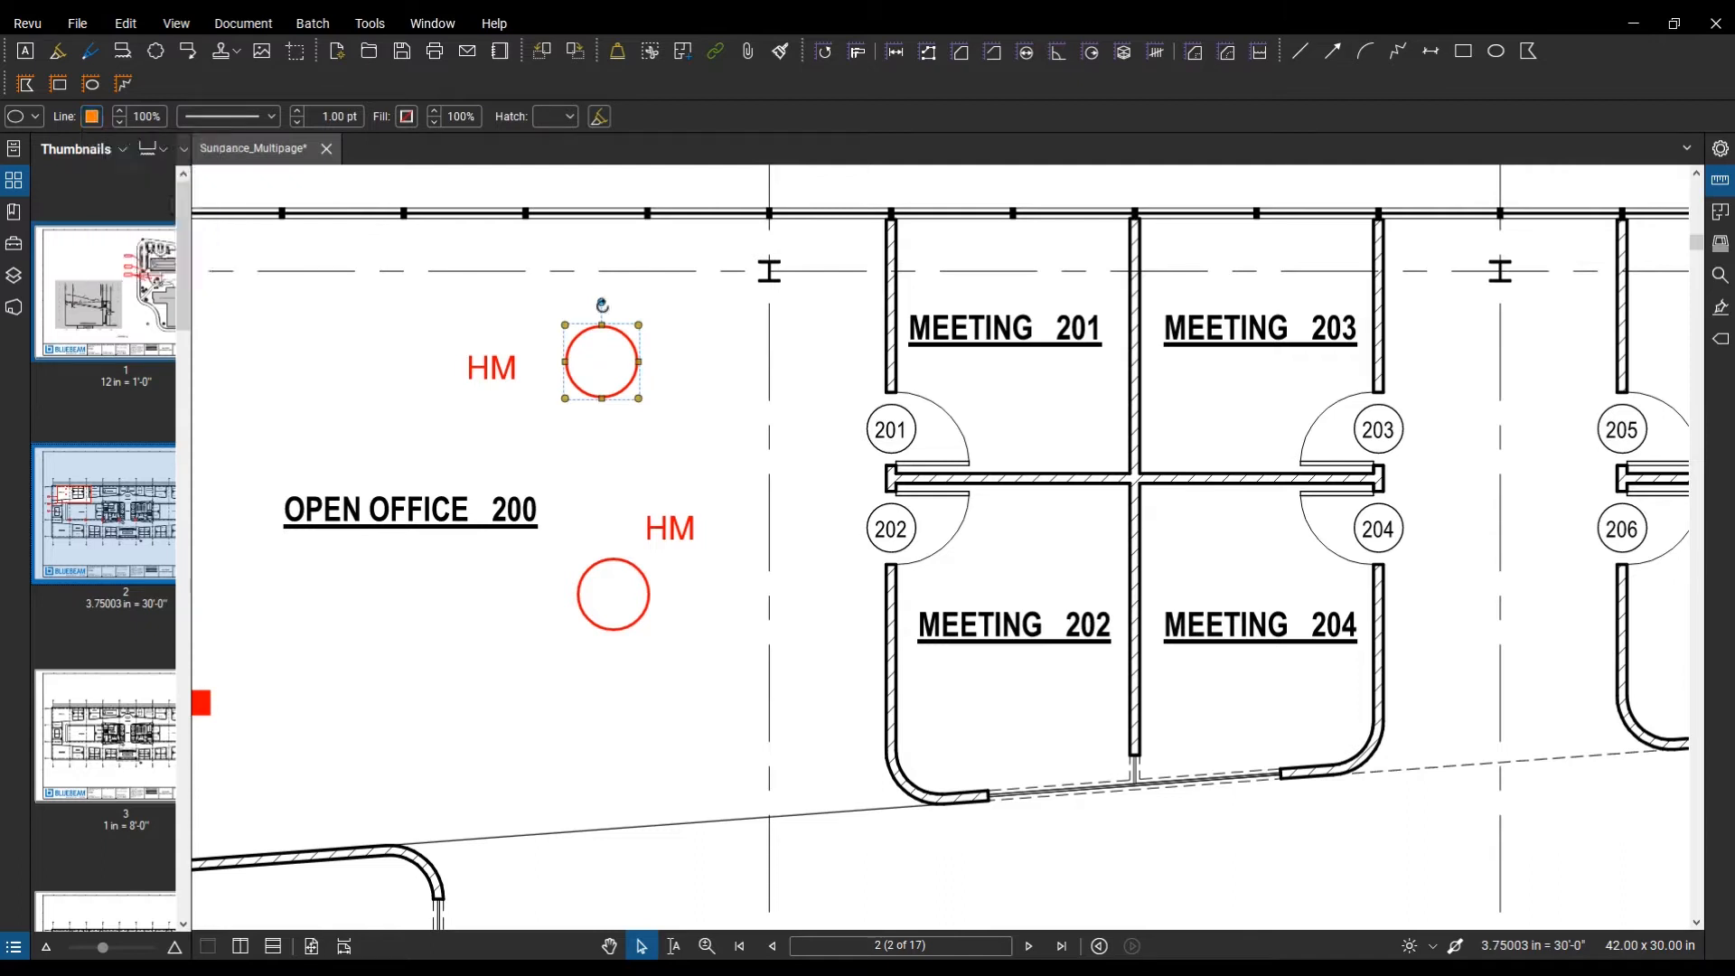
left_click(493, 370)
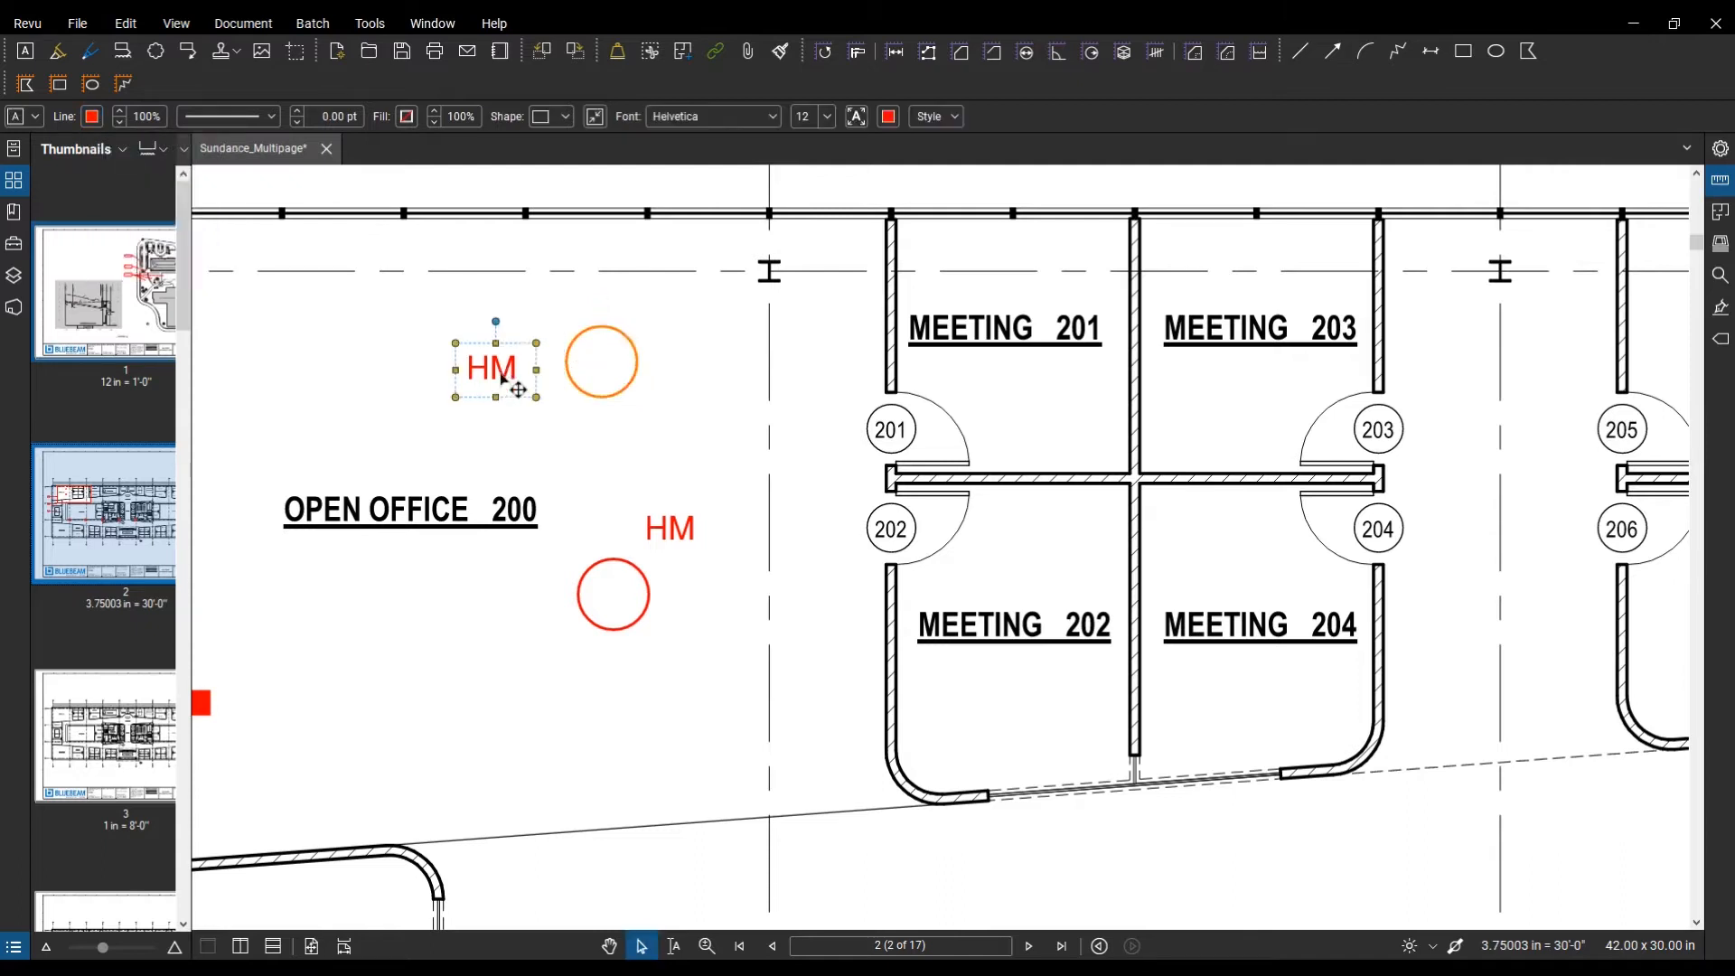
left_click(889, 117)
left_click(912, 202)
left_click(639, 399)
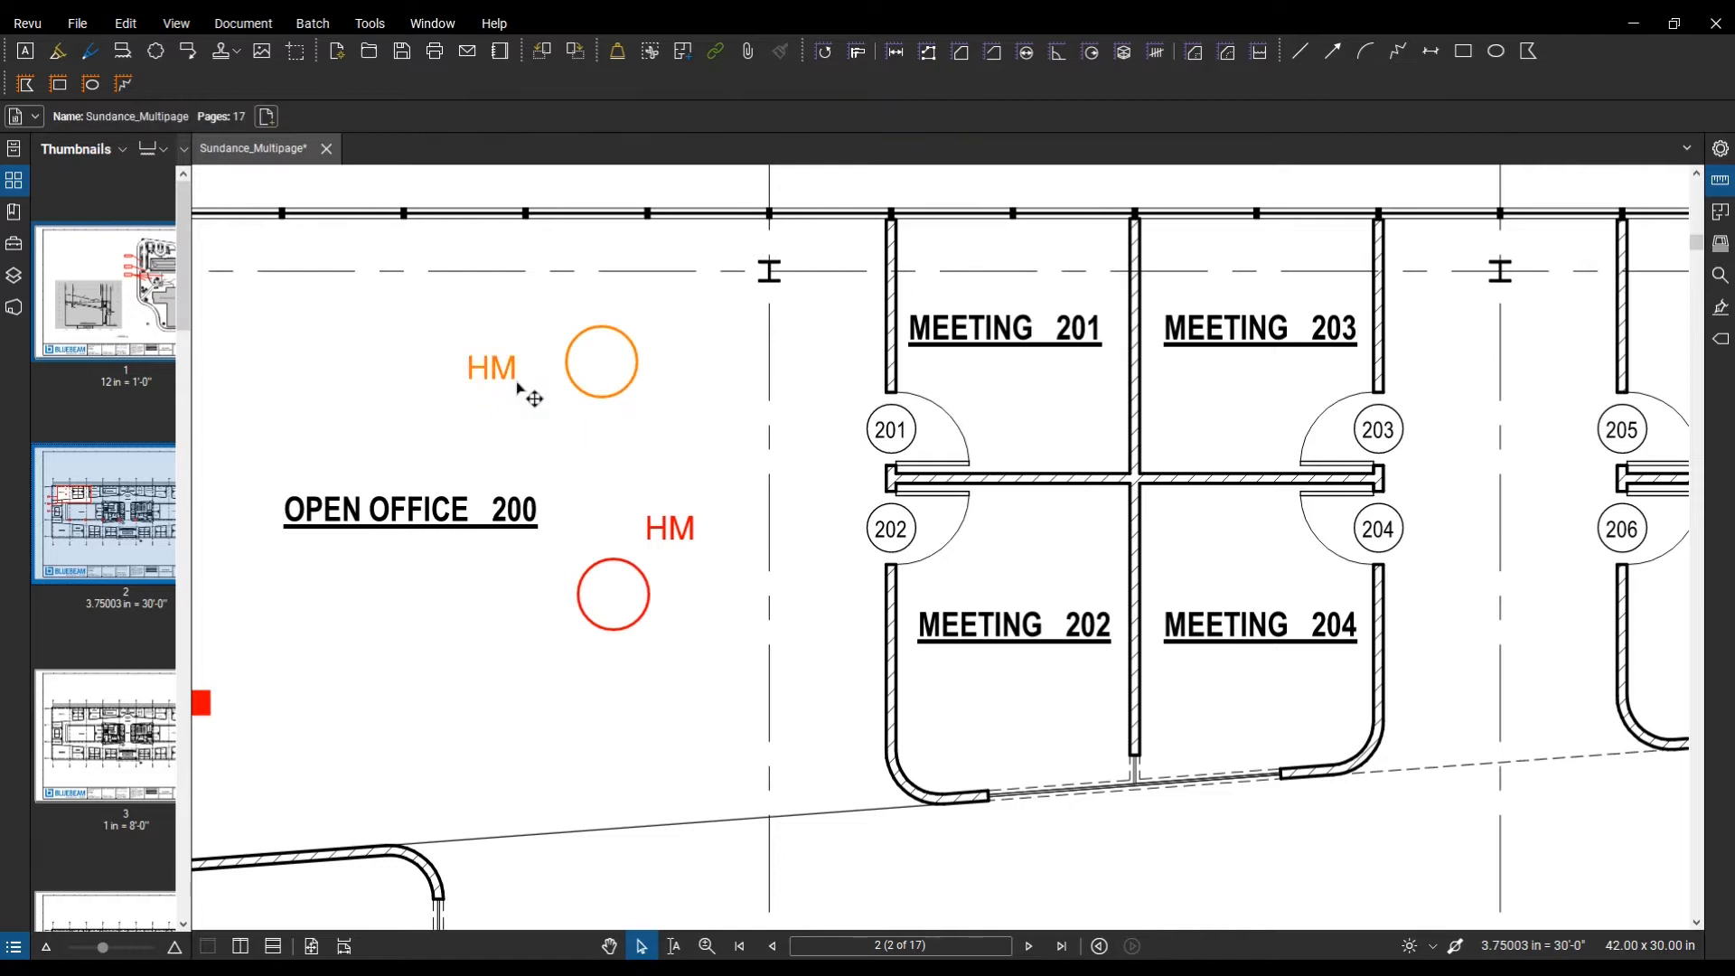
Step: Recolour the lower HM text and the lower circle's line dark green
left_click(678, 529)
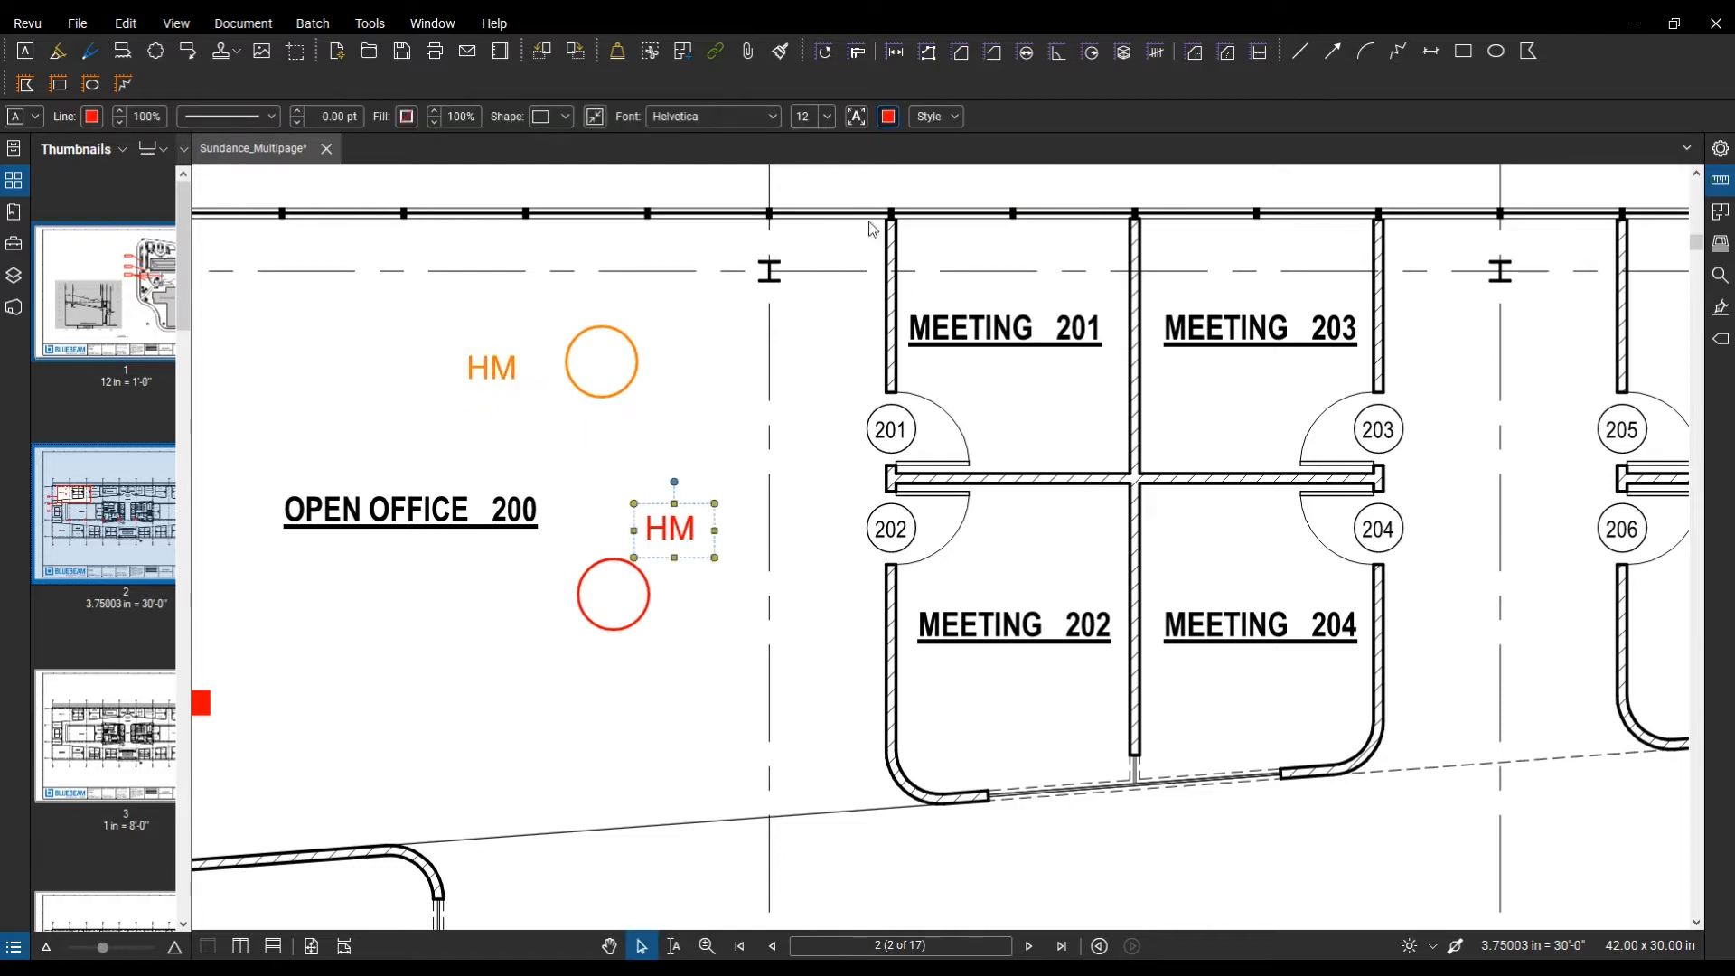
left_click(888, 116)
left_click(933, 183)
left_click(889, 117)
left_click(930, 195)
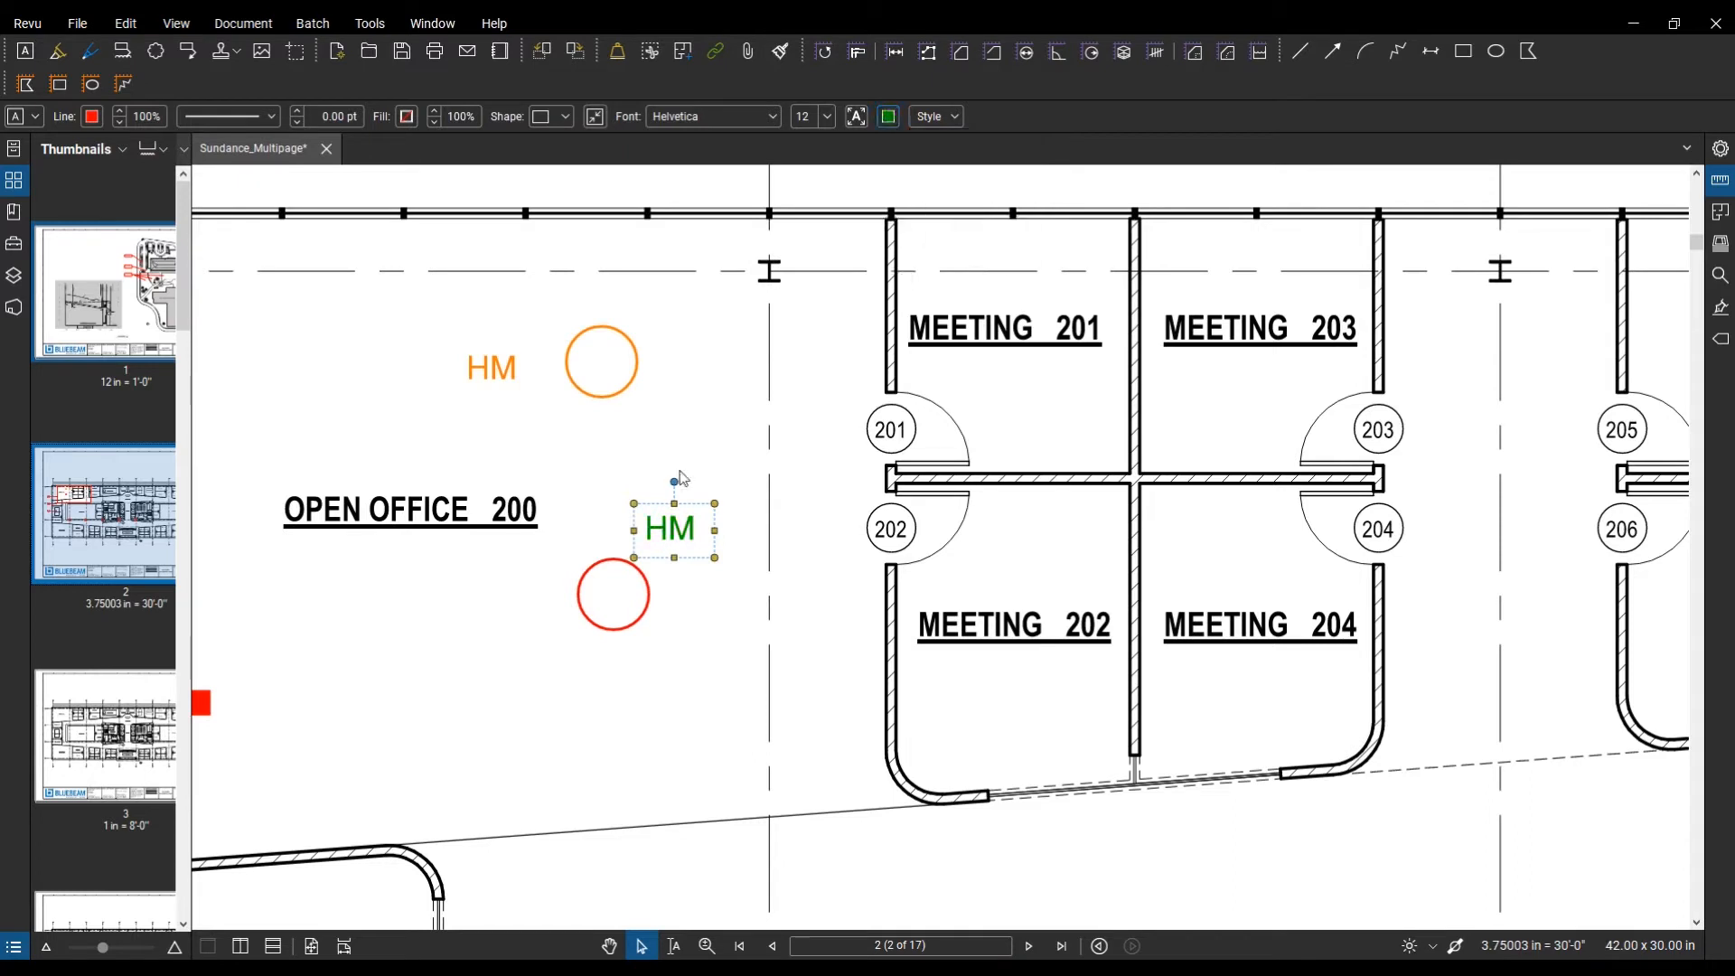
left_click(635, 571)
left_click(91, 116)
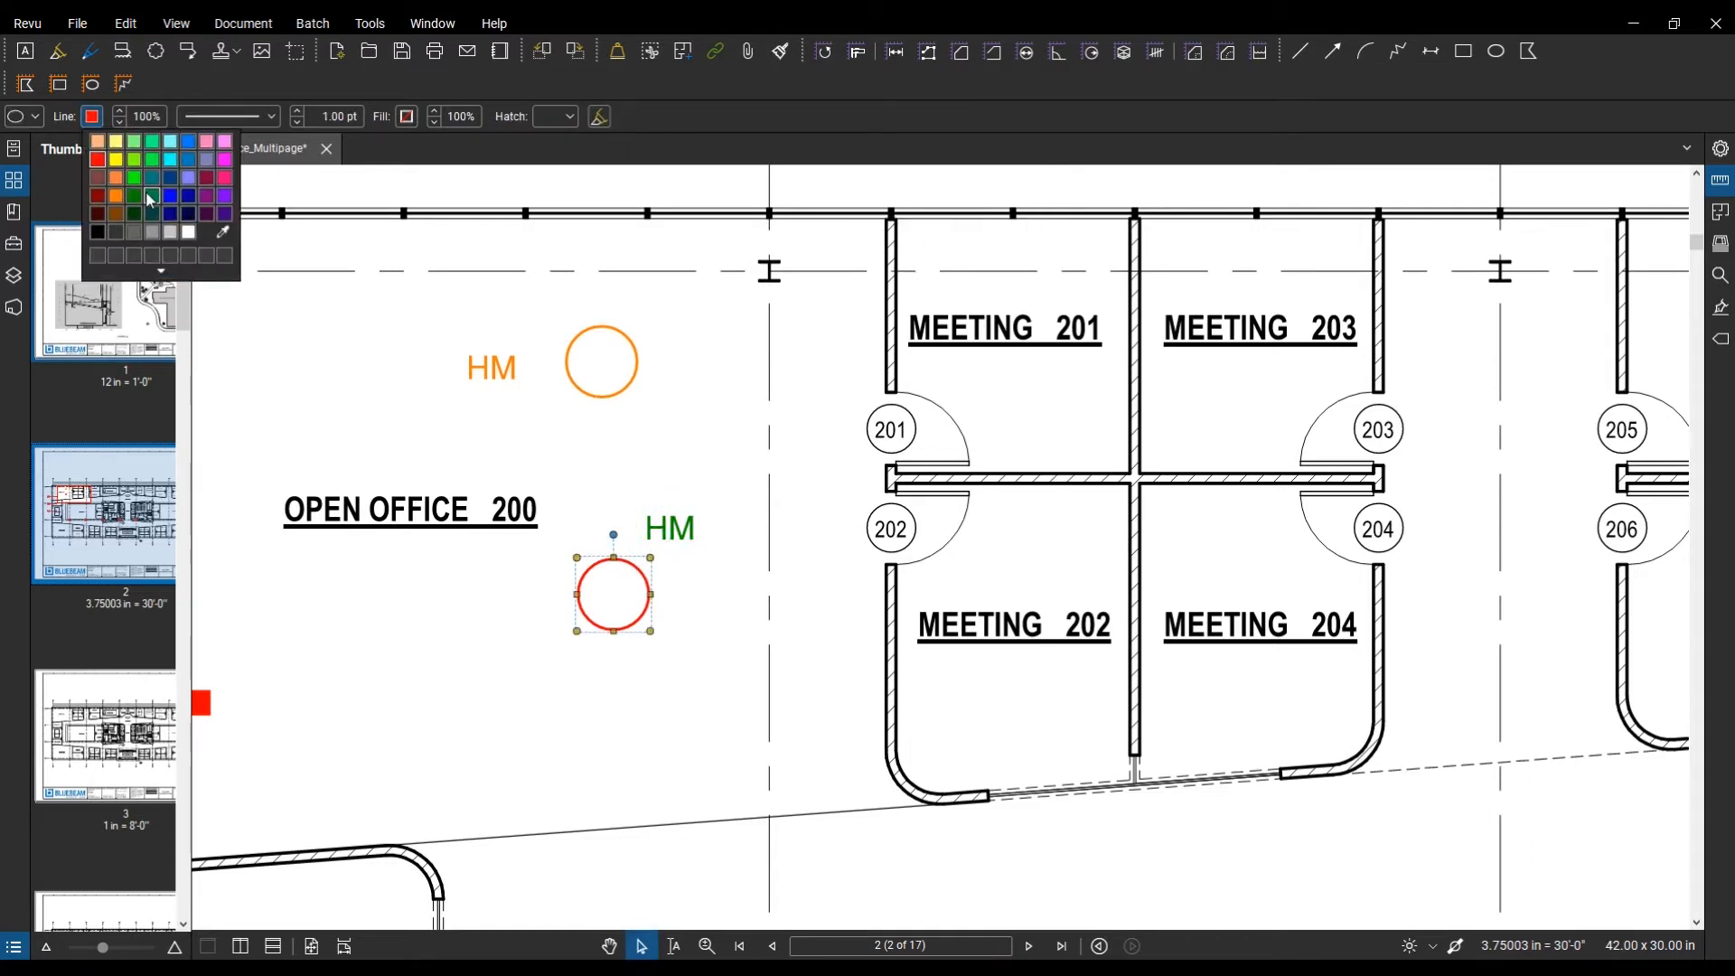
left_click(134, 197)
Step: Replace the green text with GD and the orange text with WD
left_click(680, 528)
double_click(682, 532)
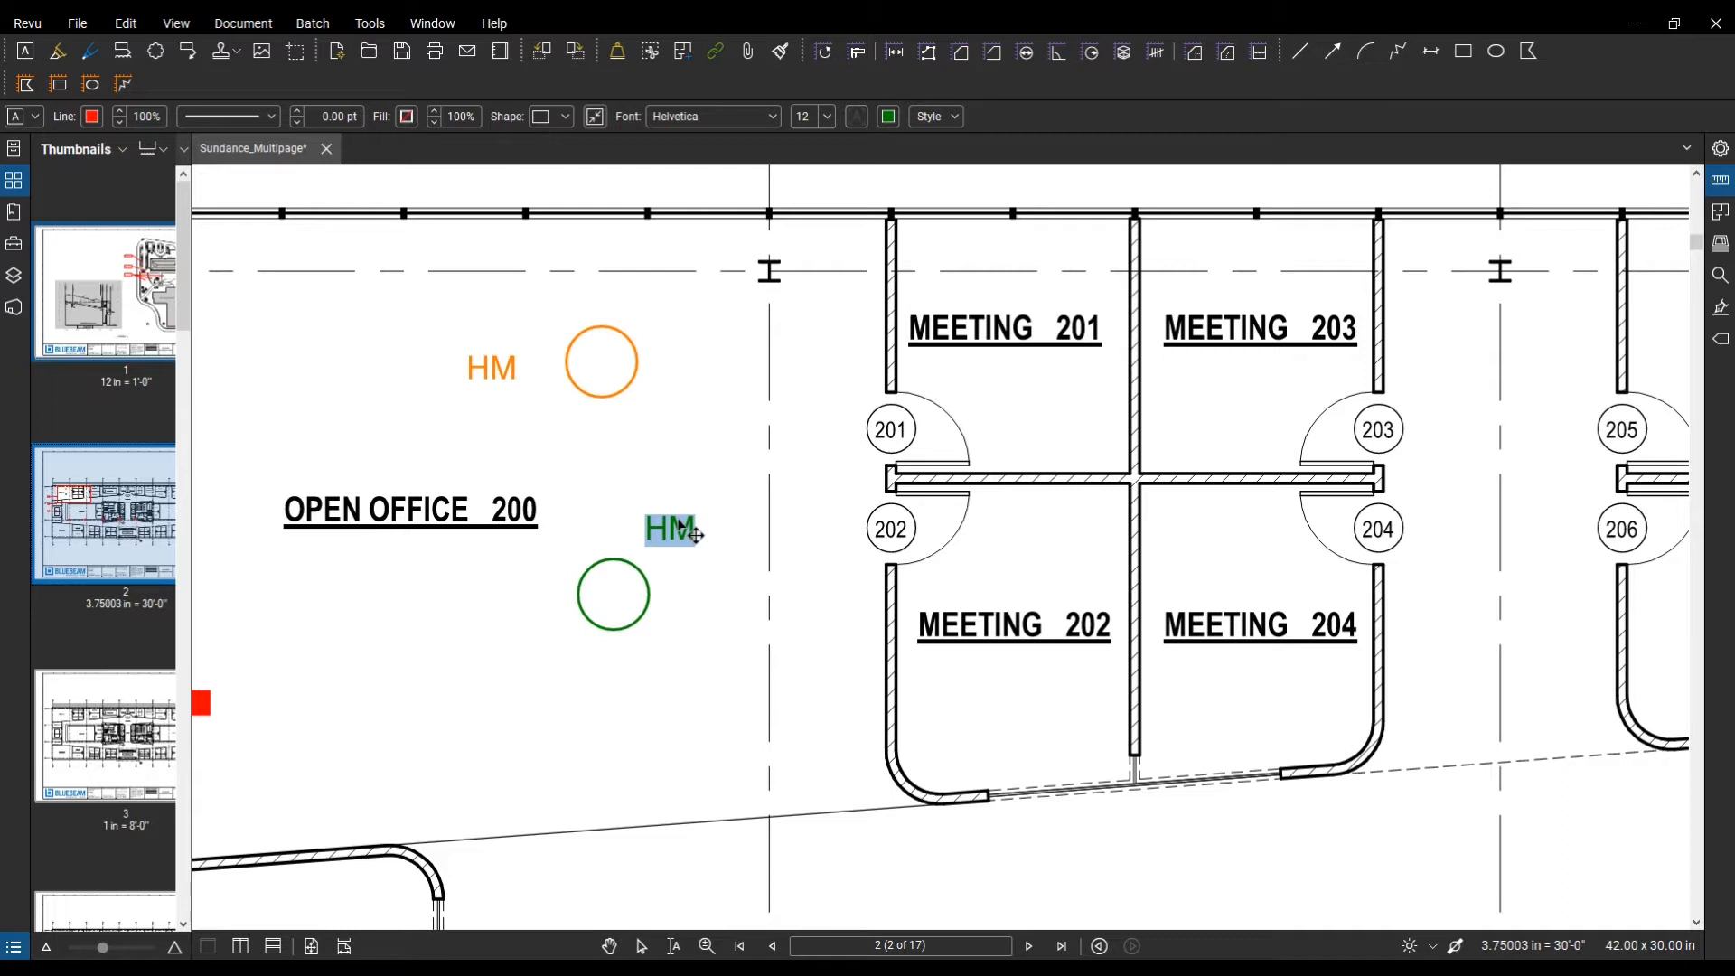
type("G")
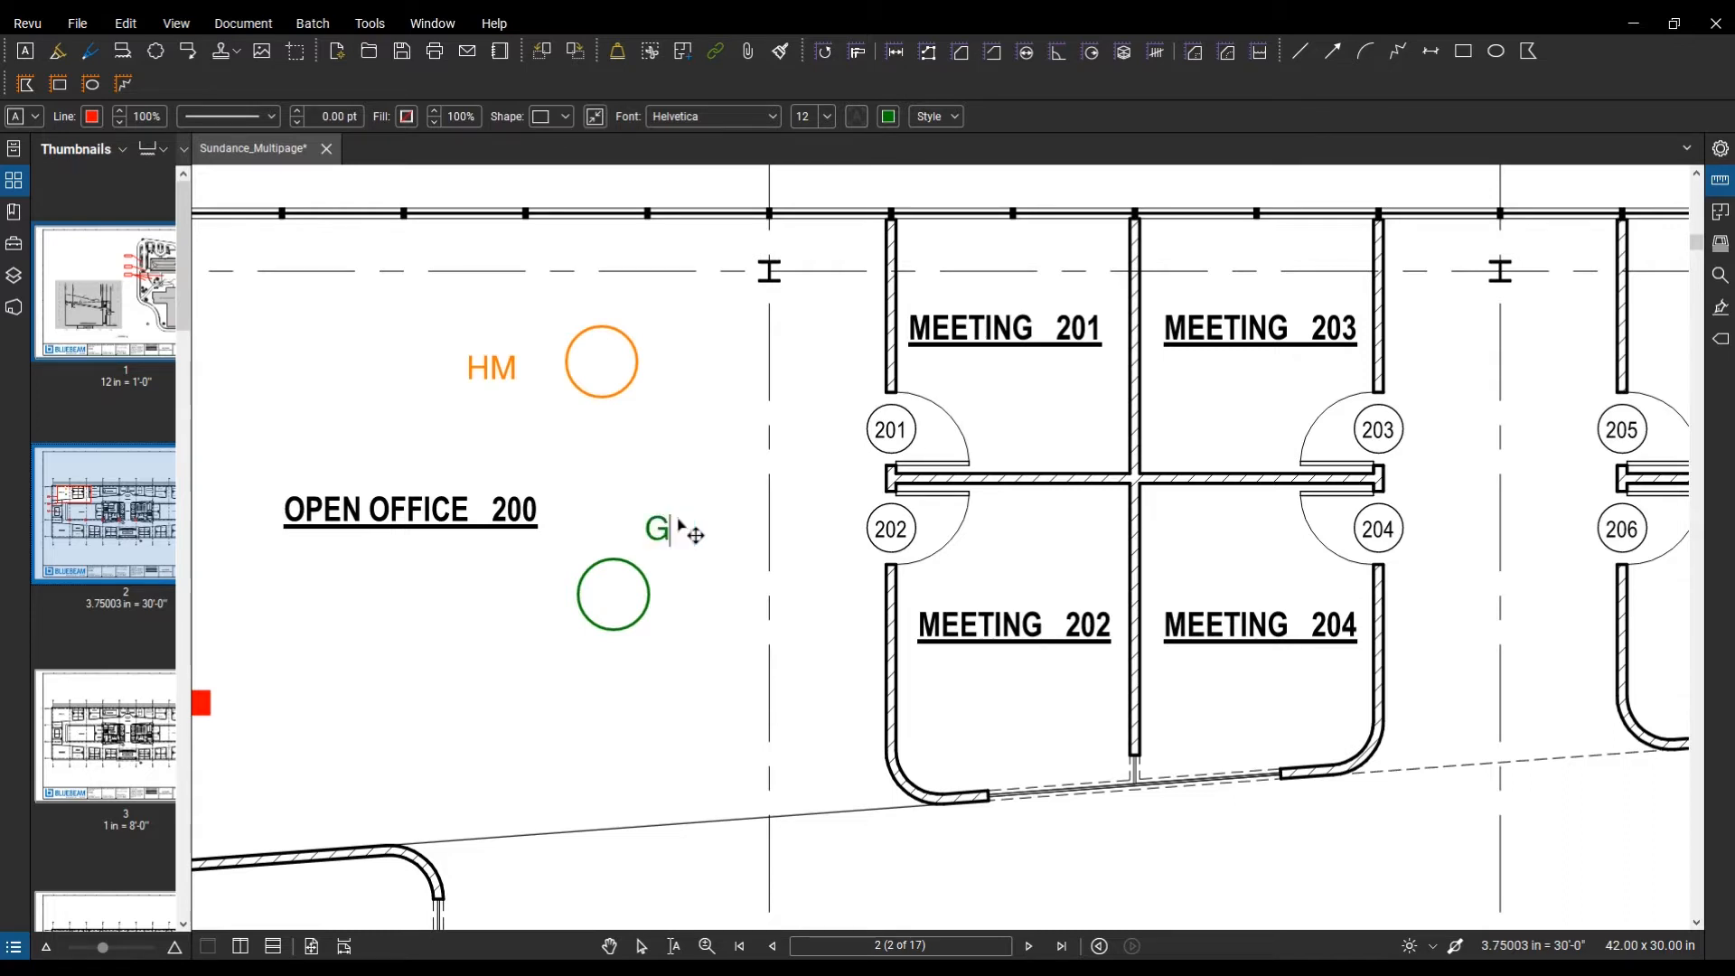
key("Escape")
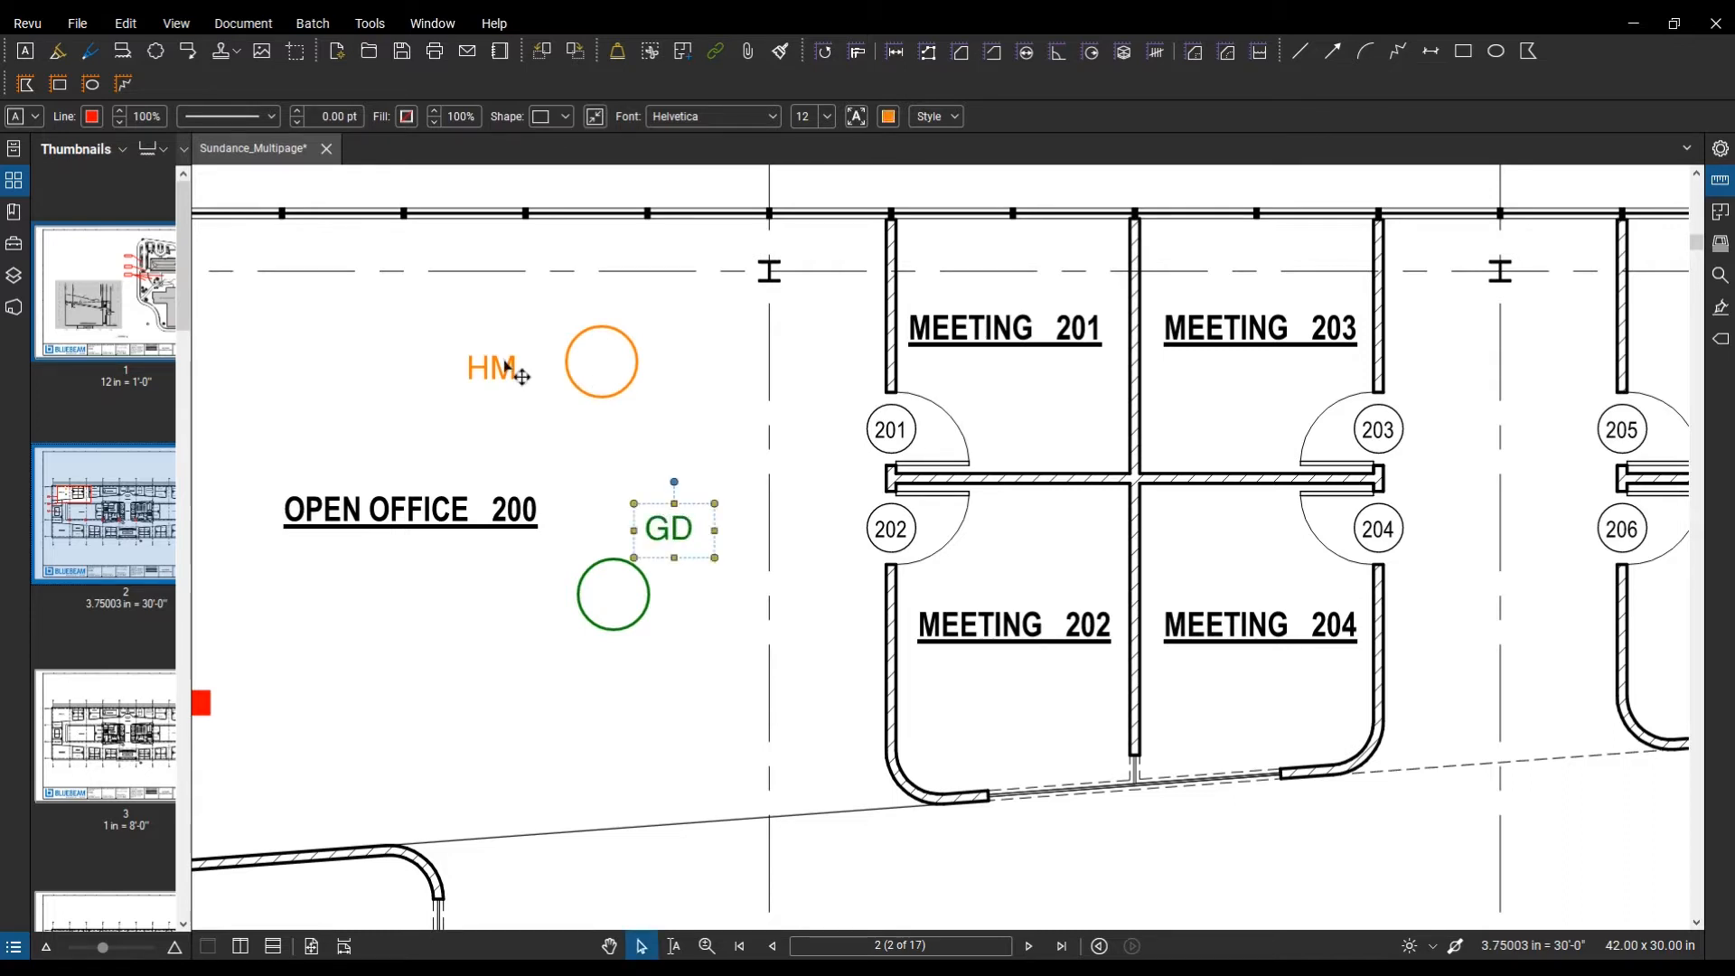
double_click(507, 365)
type("WD")
key("Escape")
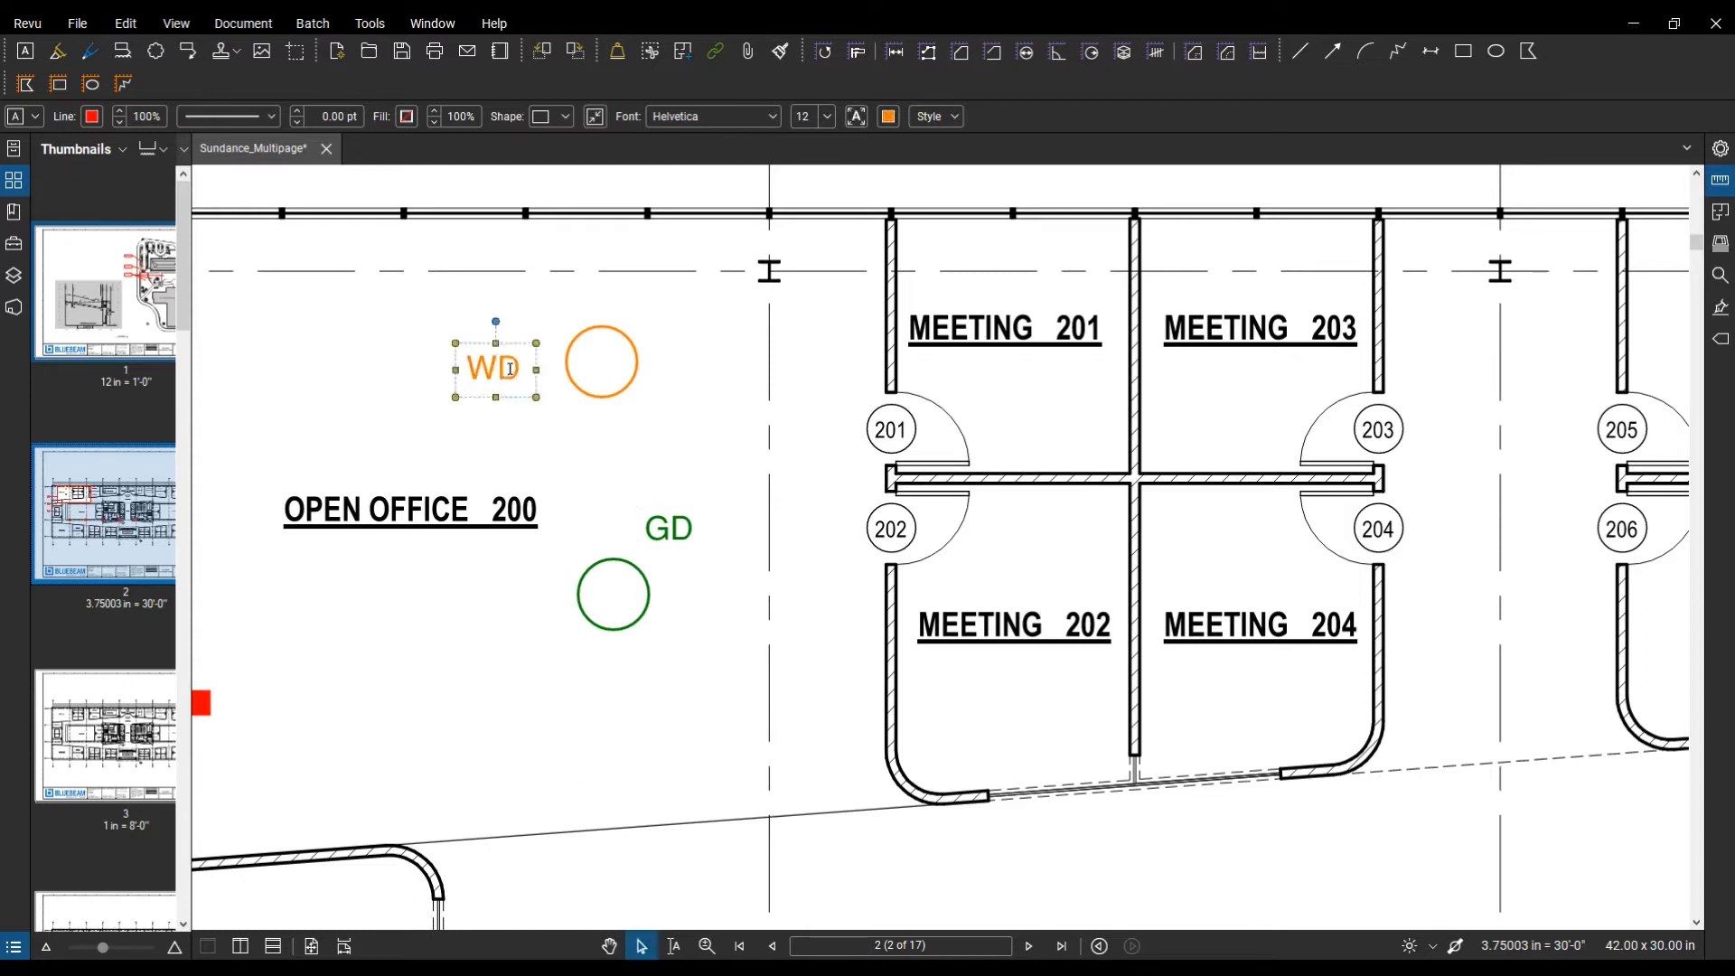
Step: Move the WD text into the orange circle and apply Align Center to both
left_click_drag(511, 368, 619, 365)
left_click_drag(696, 440, 558, 330)
right_click(614, 358)
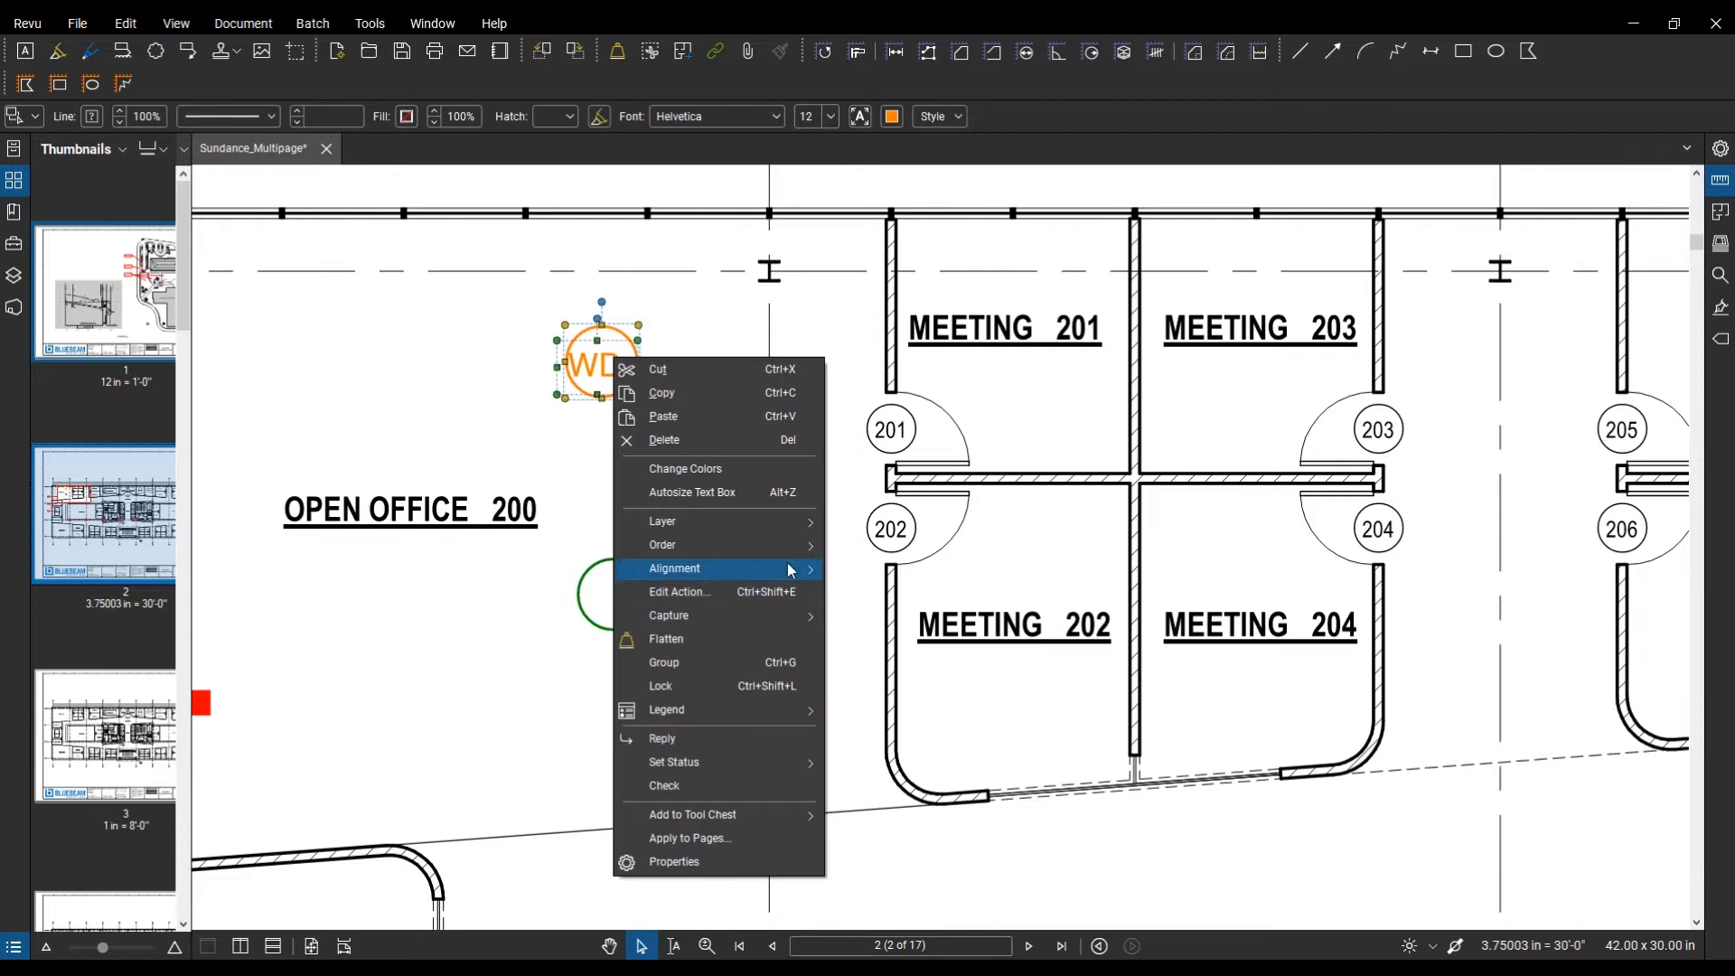
mouse_move(785, 575)
left_click(890, 593)
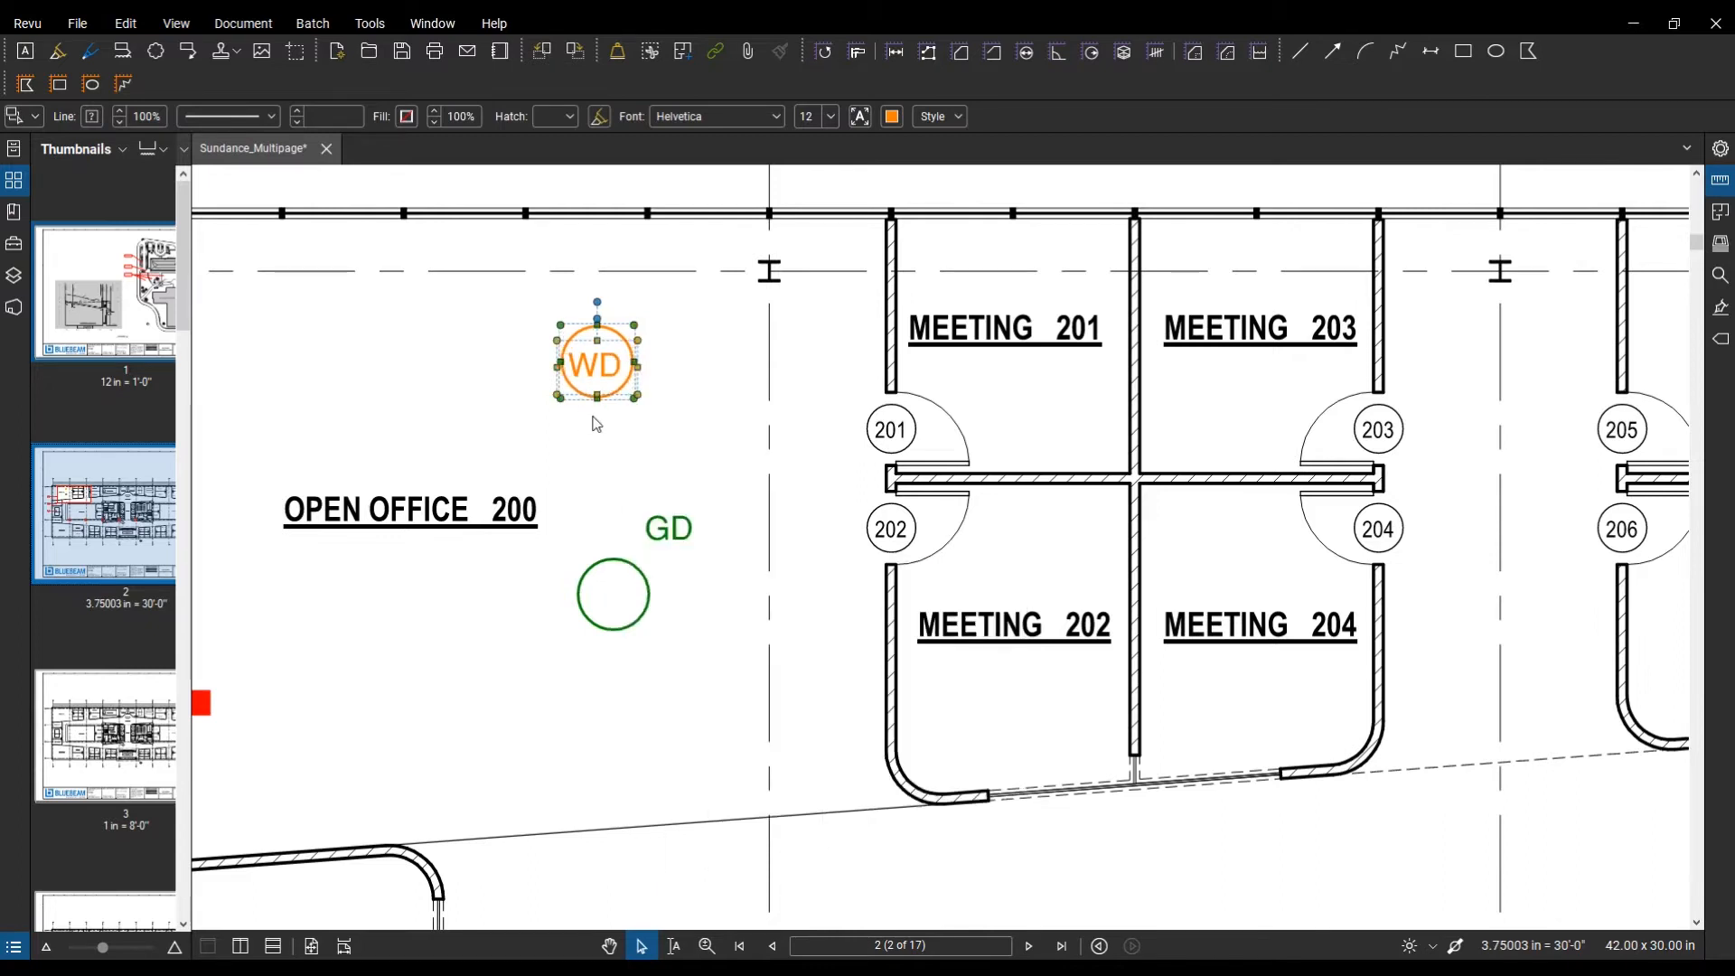
Step: Apply Align Middle to the orange circle and its WD text, and repeat their Align Center alignment
left_click(648, 483)
left_click_drag(566, 330, 561, 330)
right_click(586, 363)
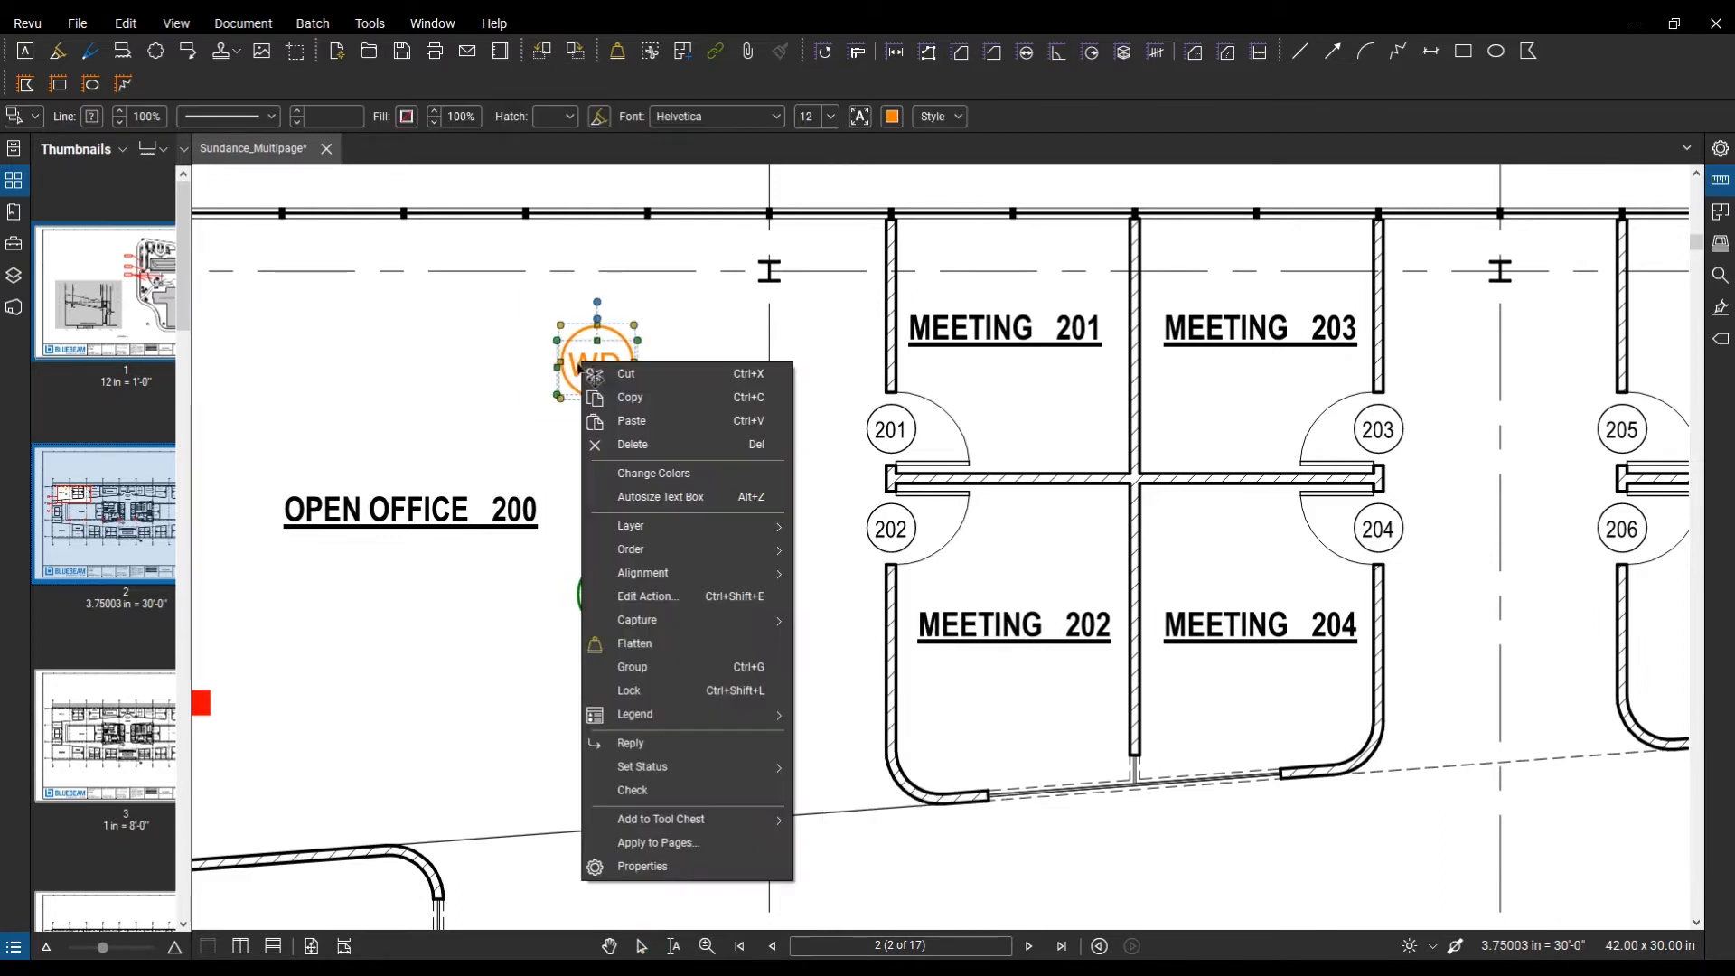
mouse_move(751, 573)
left_click(859, 687)
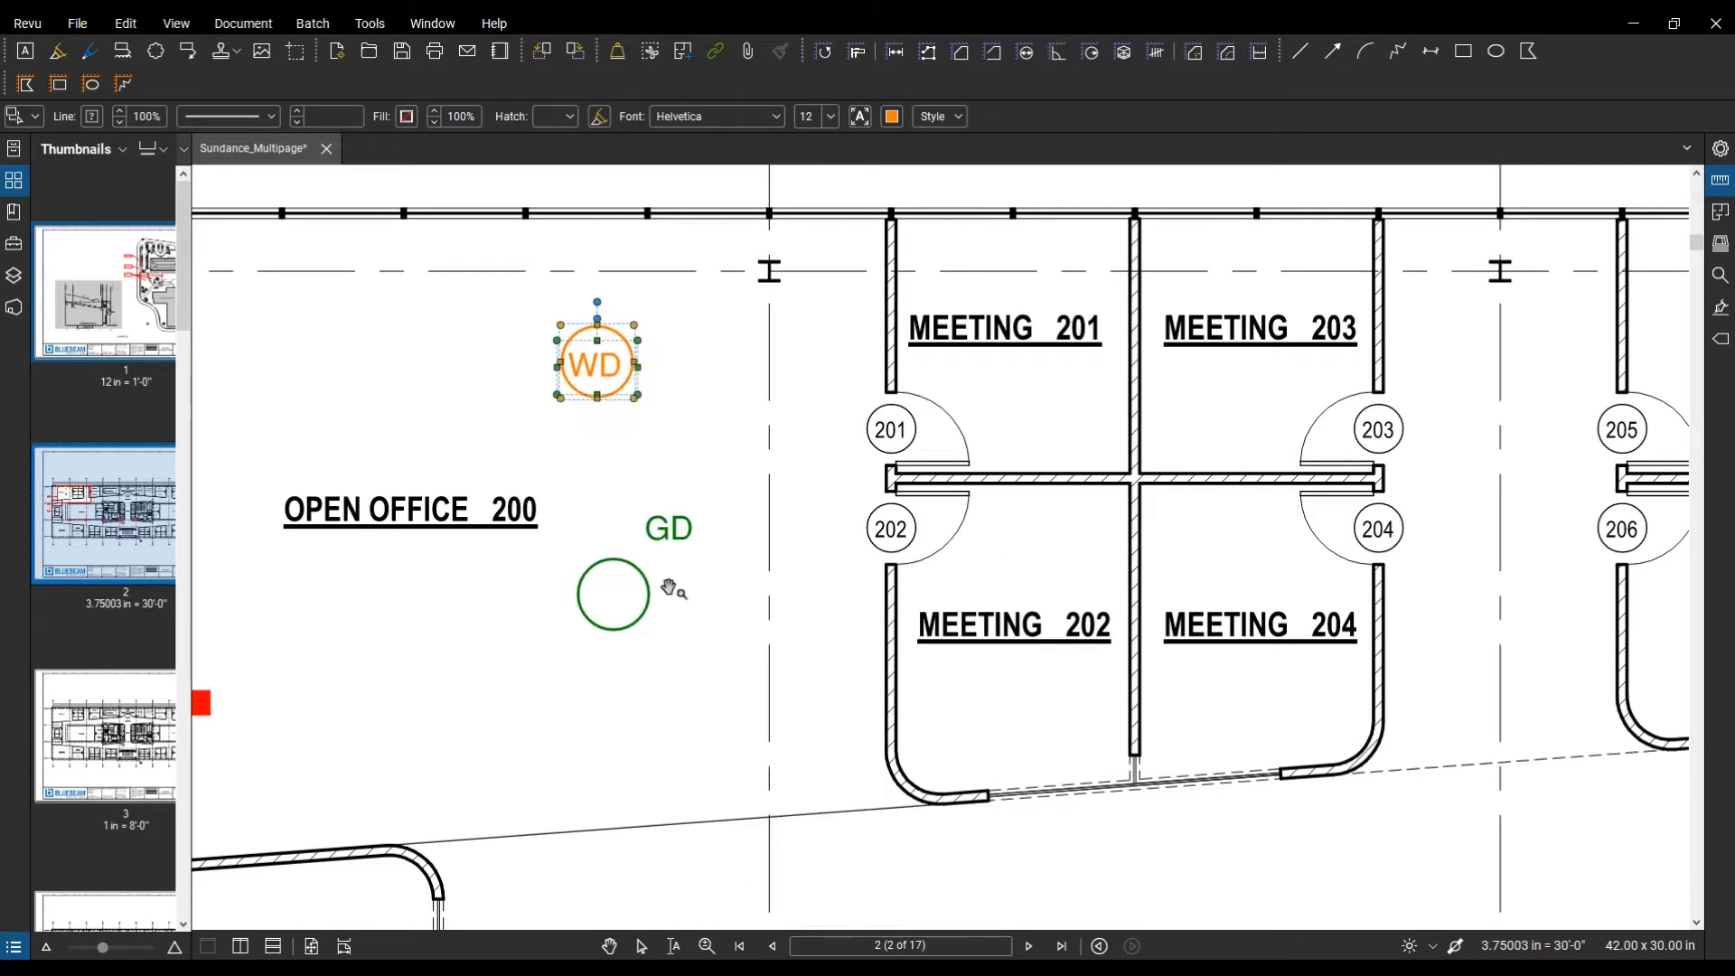
left_click(674, 537)
left_click_drag(544, 318, 673, 429)
right_click(601, 364)
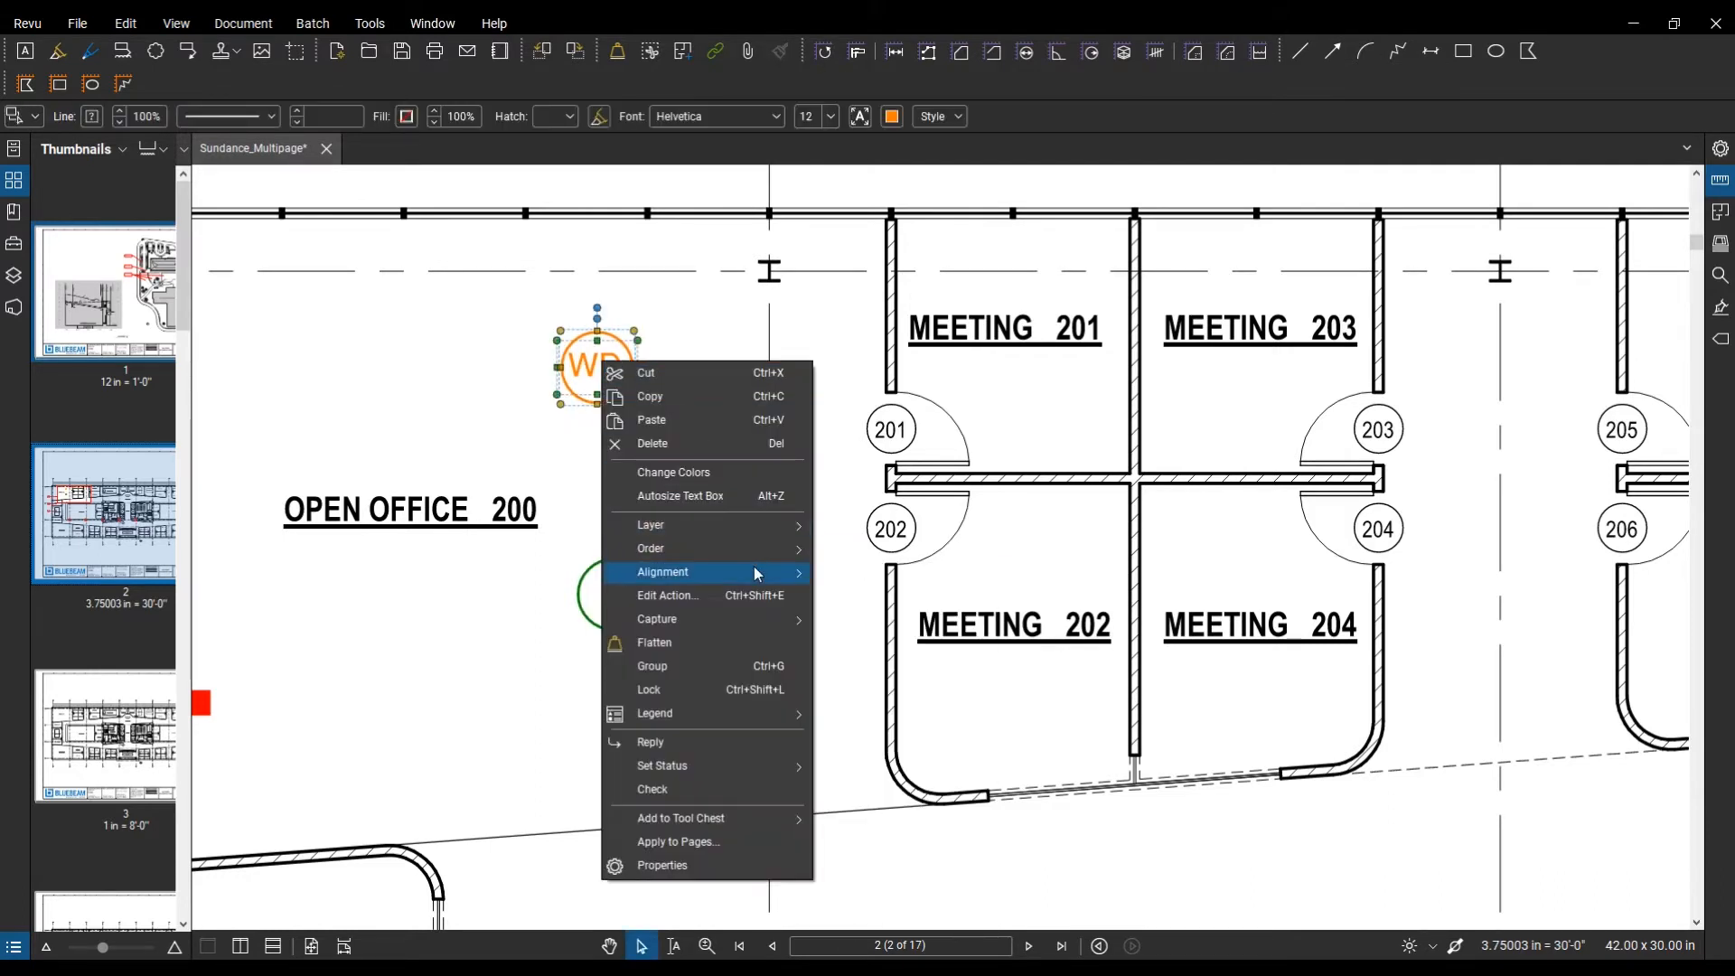
mouse_move(756, 573)
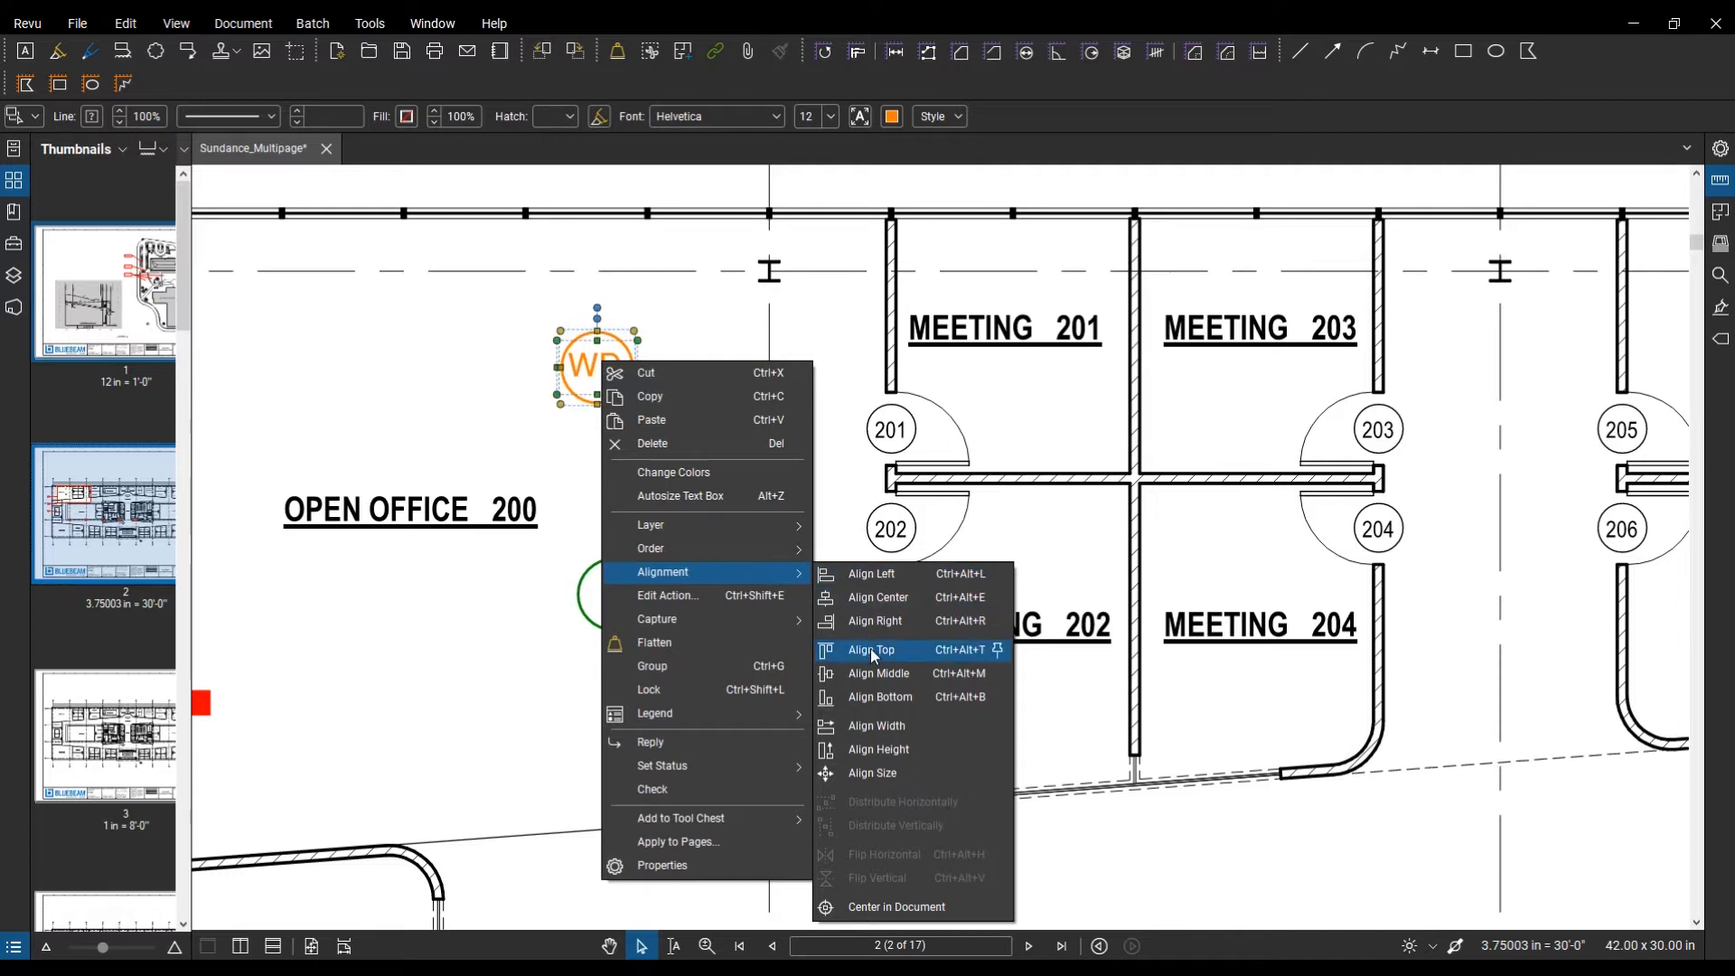
left_click(881, 599)
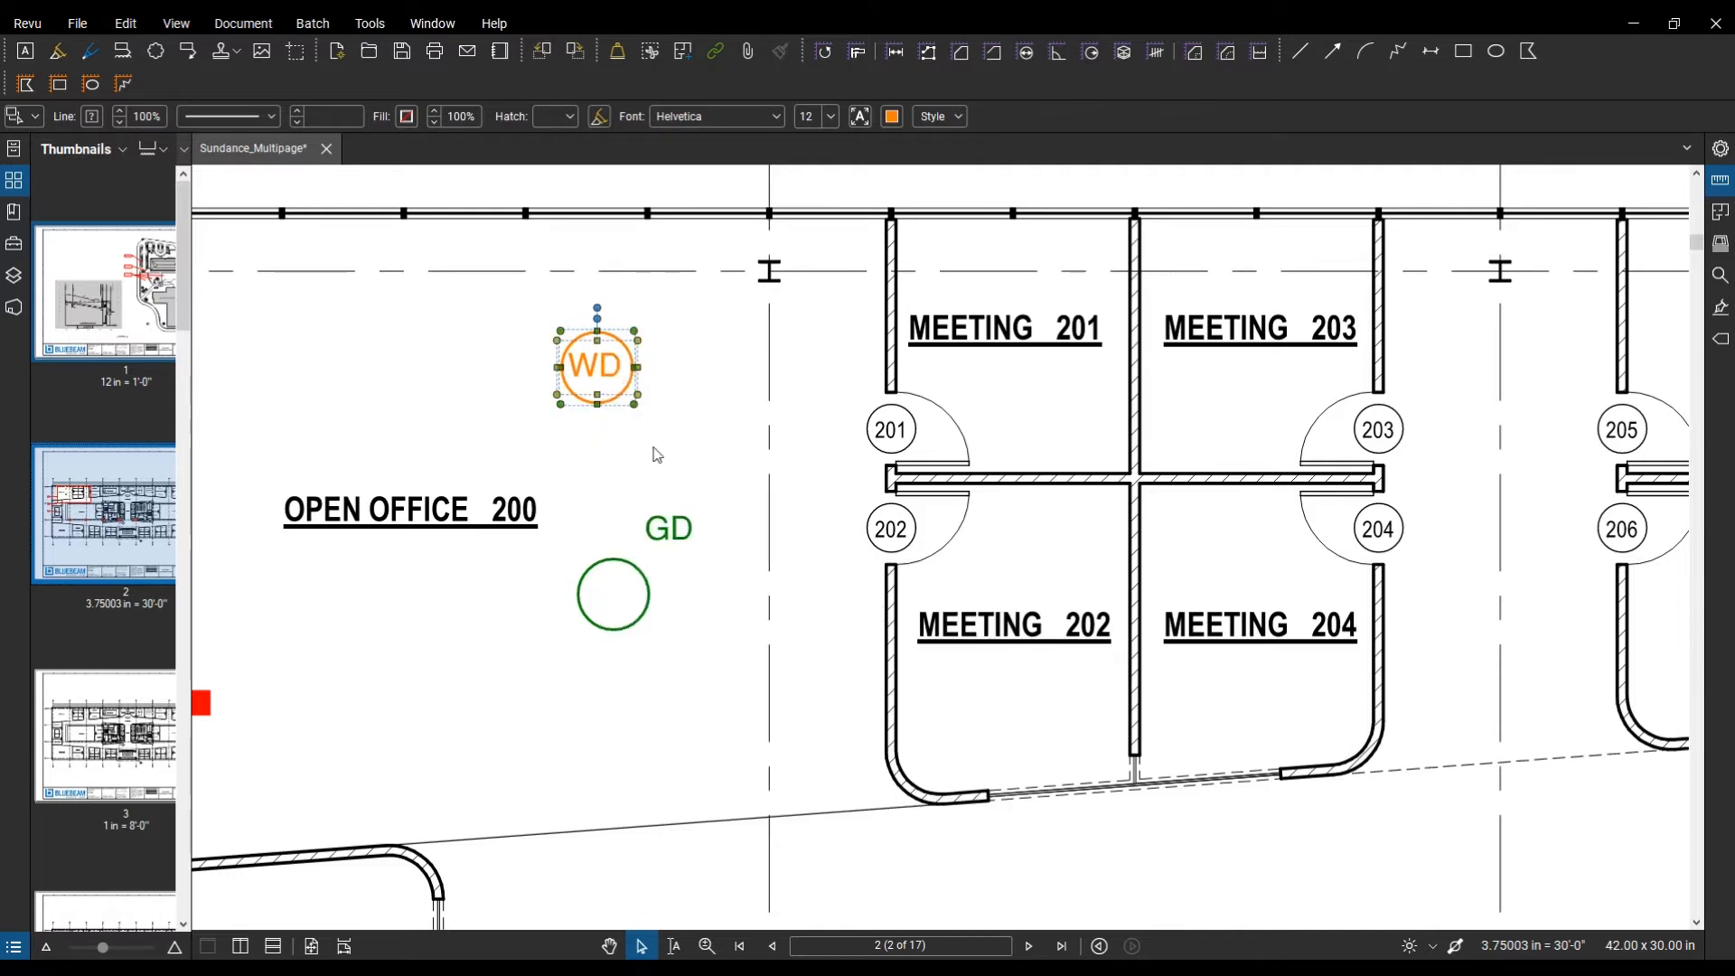
Step: Autosize the text box of the orange WD text
left_click(624, 421)
scroll(589, 376, "up", 5)
left_click(602, 373)
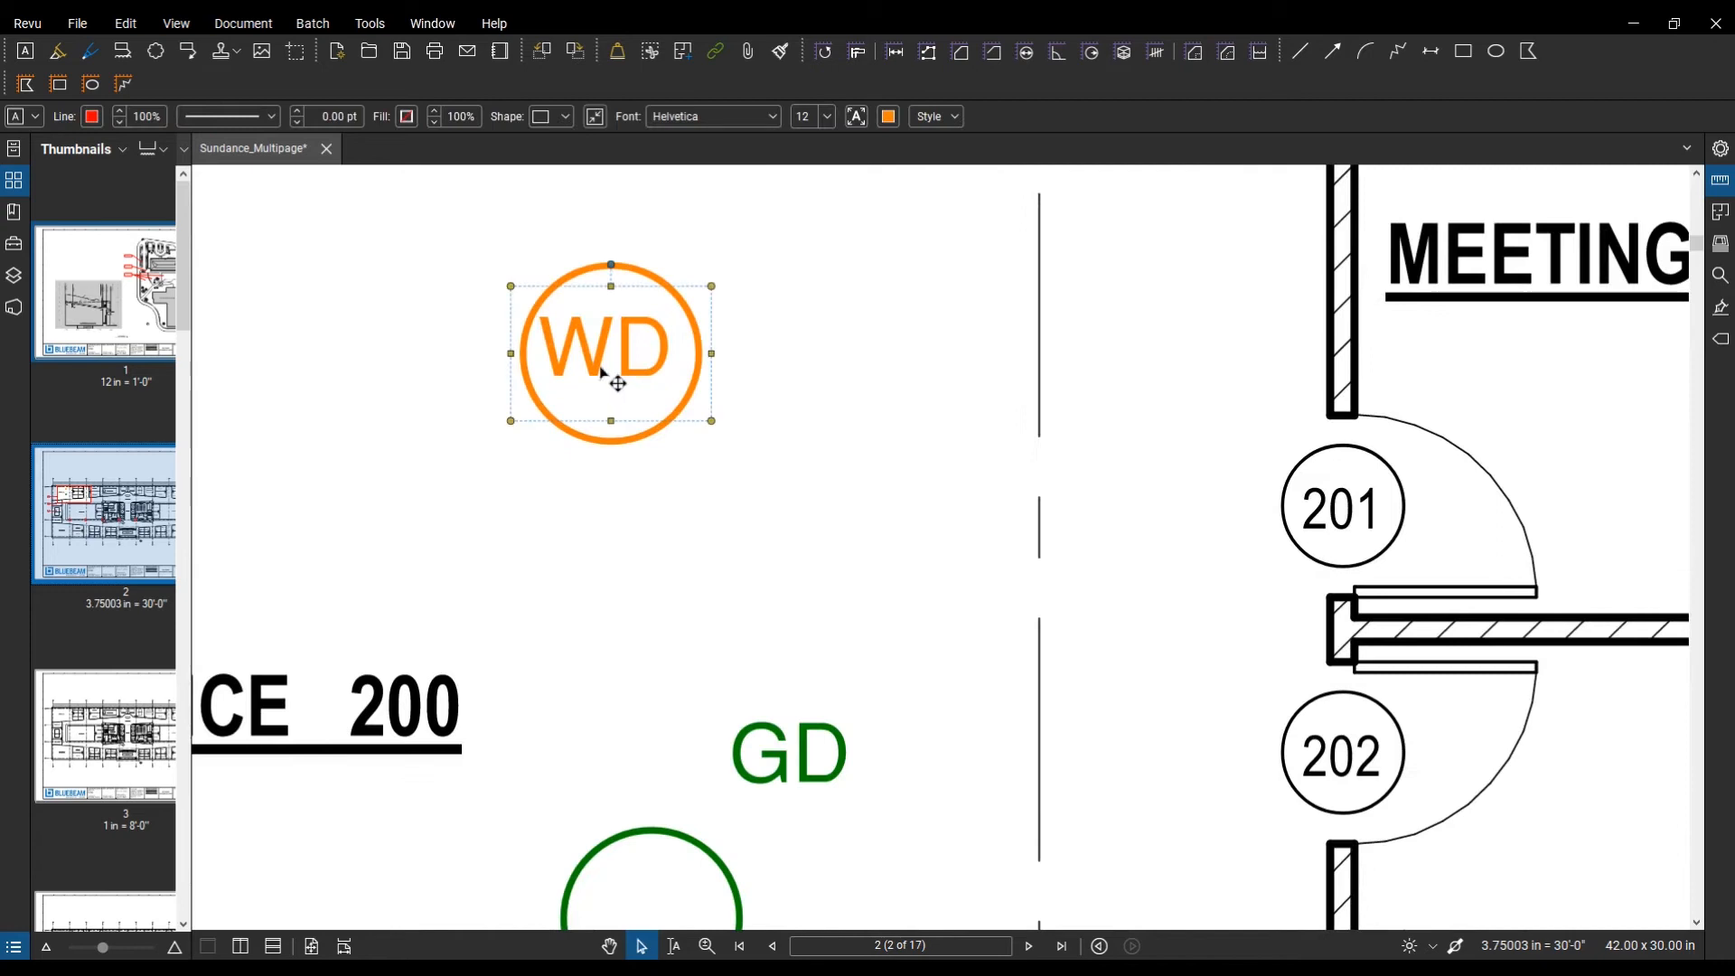
left_click_drag(610, 420, 612, 391)
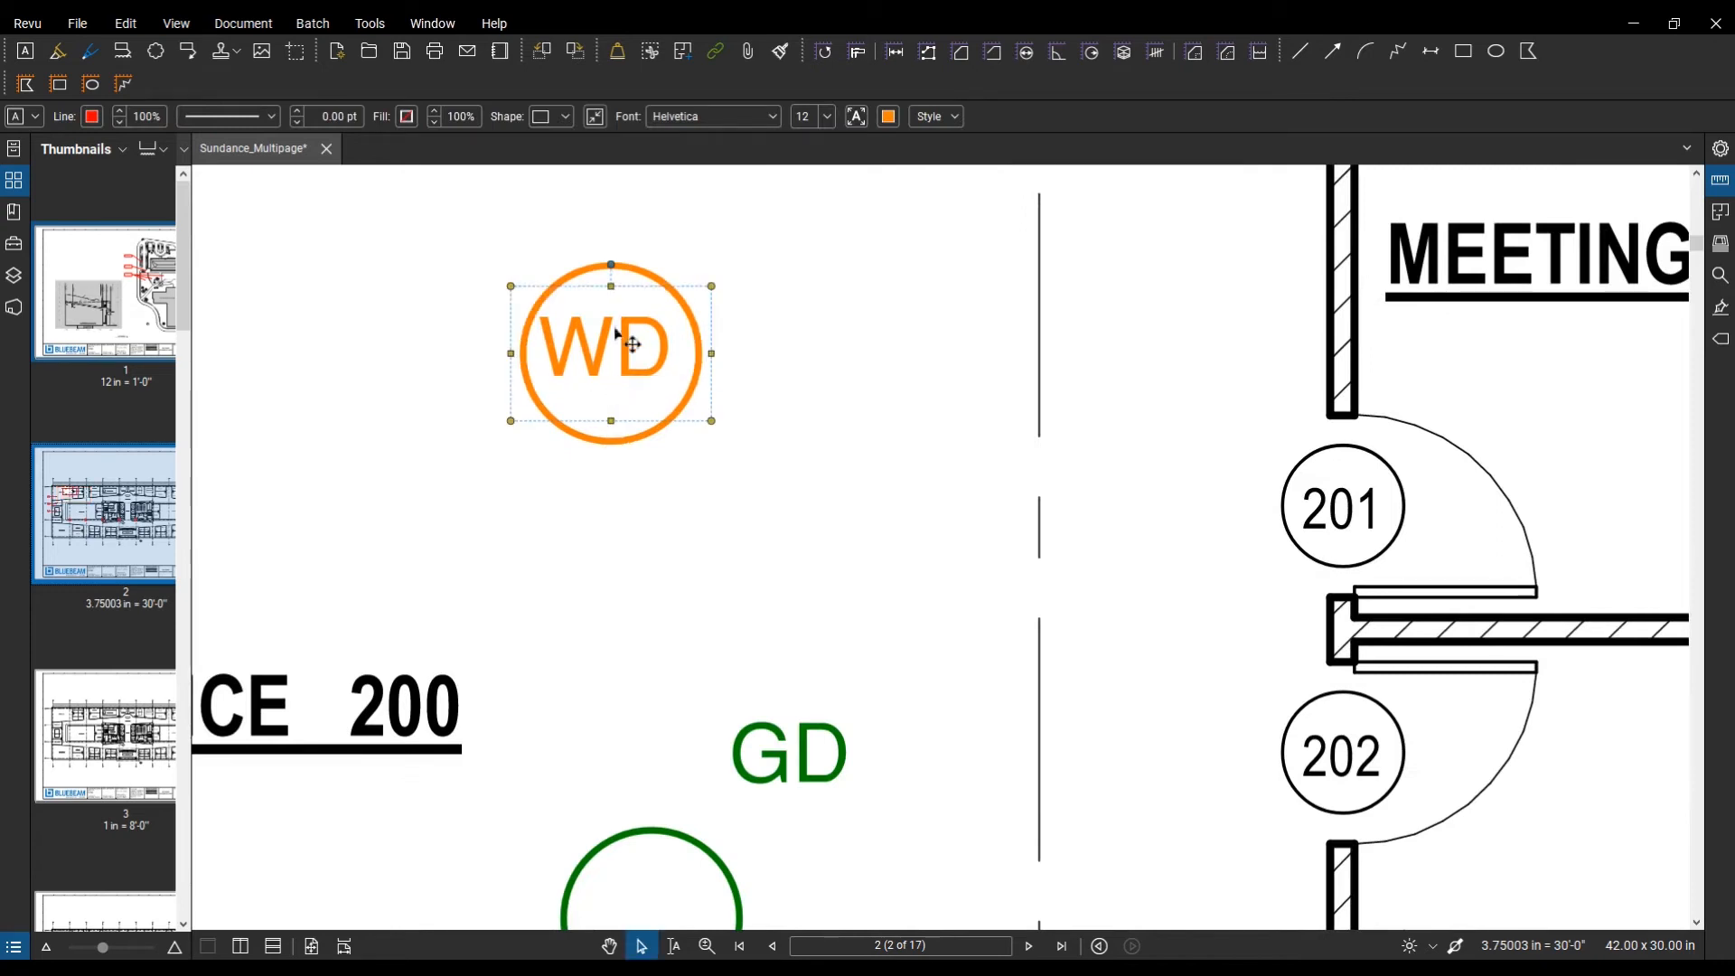
left_click(595, 118)
Step: Apply Align Center and Align Middle to the orange circle and its resized WD text box
left_click(588, 336)
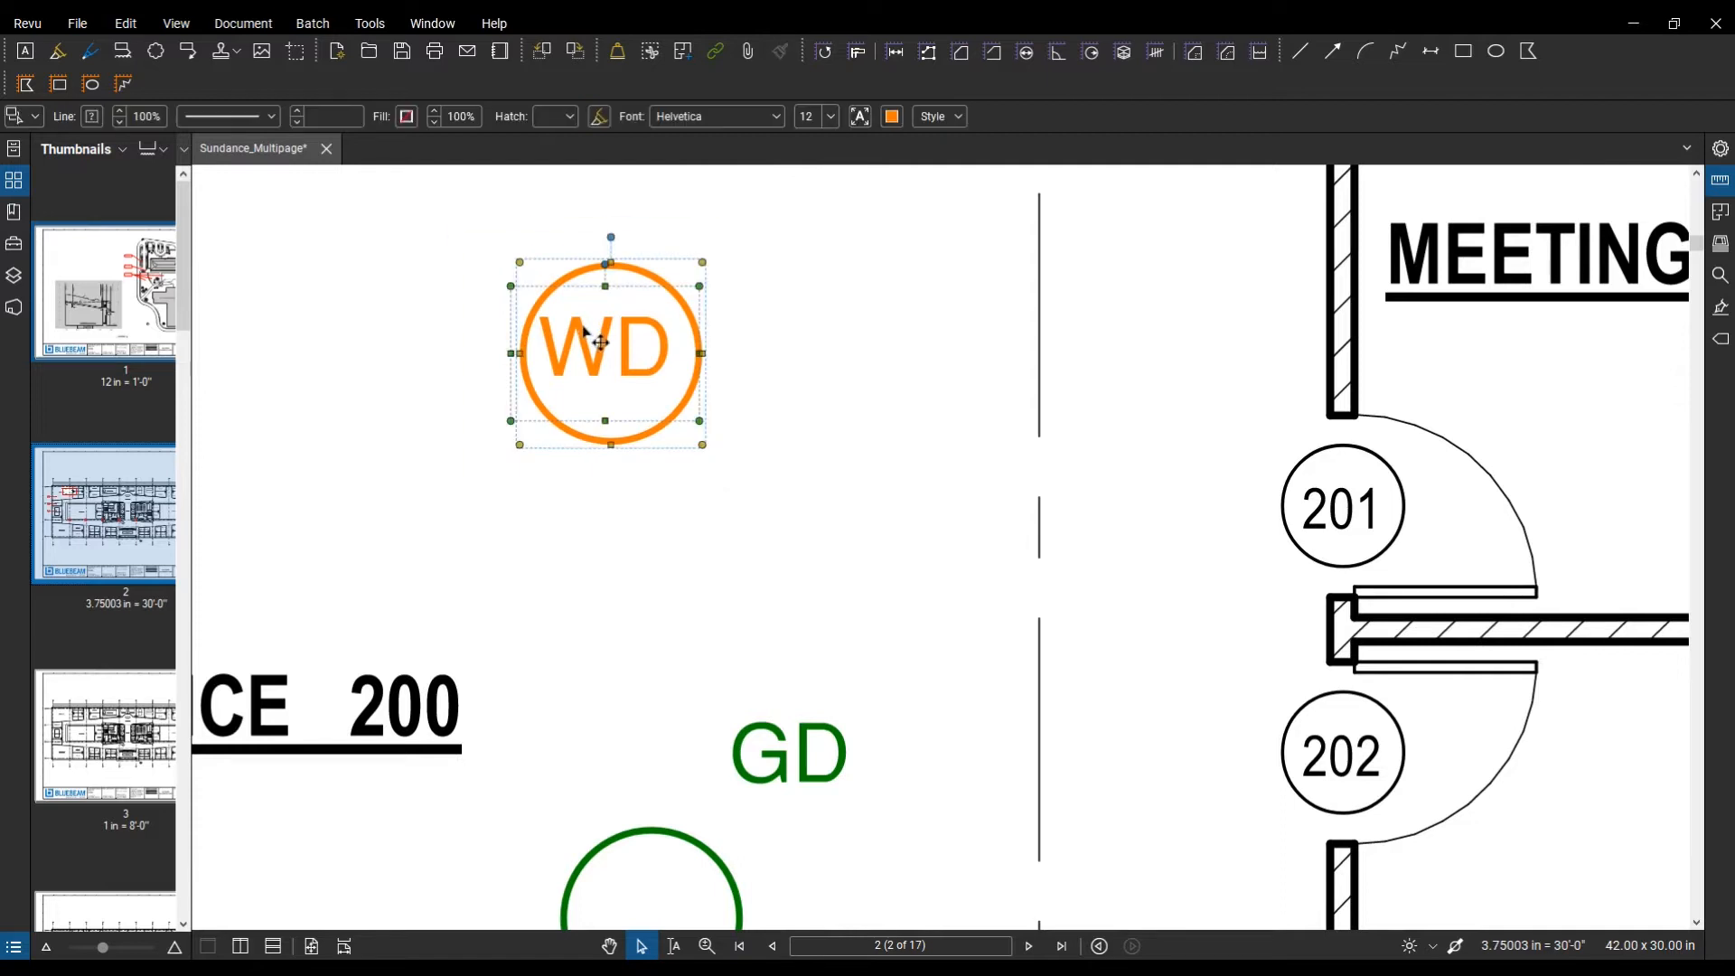
right_click(585, 333)
mouse_move(687, 538)
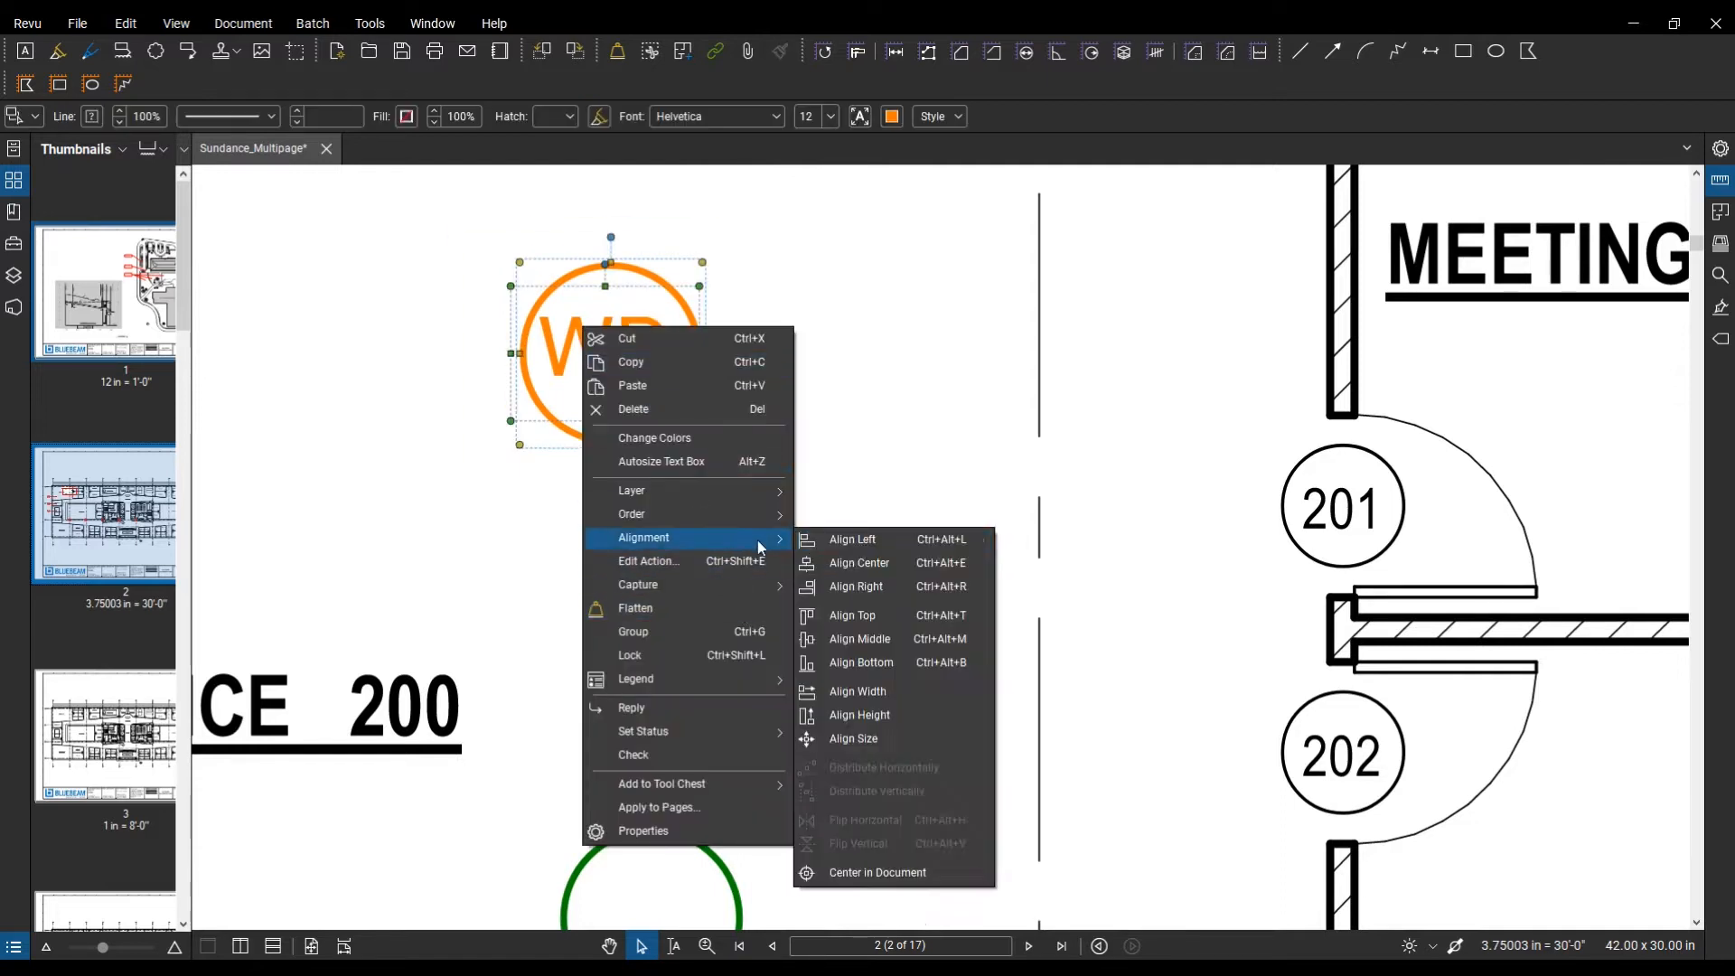
left_click(845, 566)
left_click(697, 534)
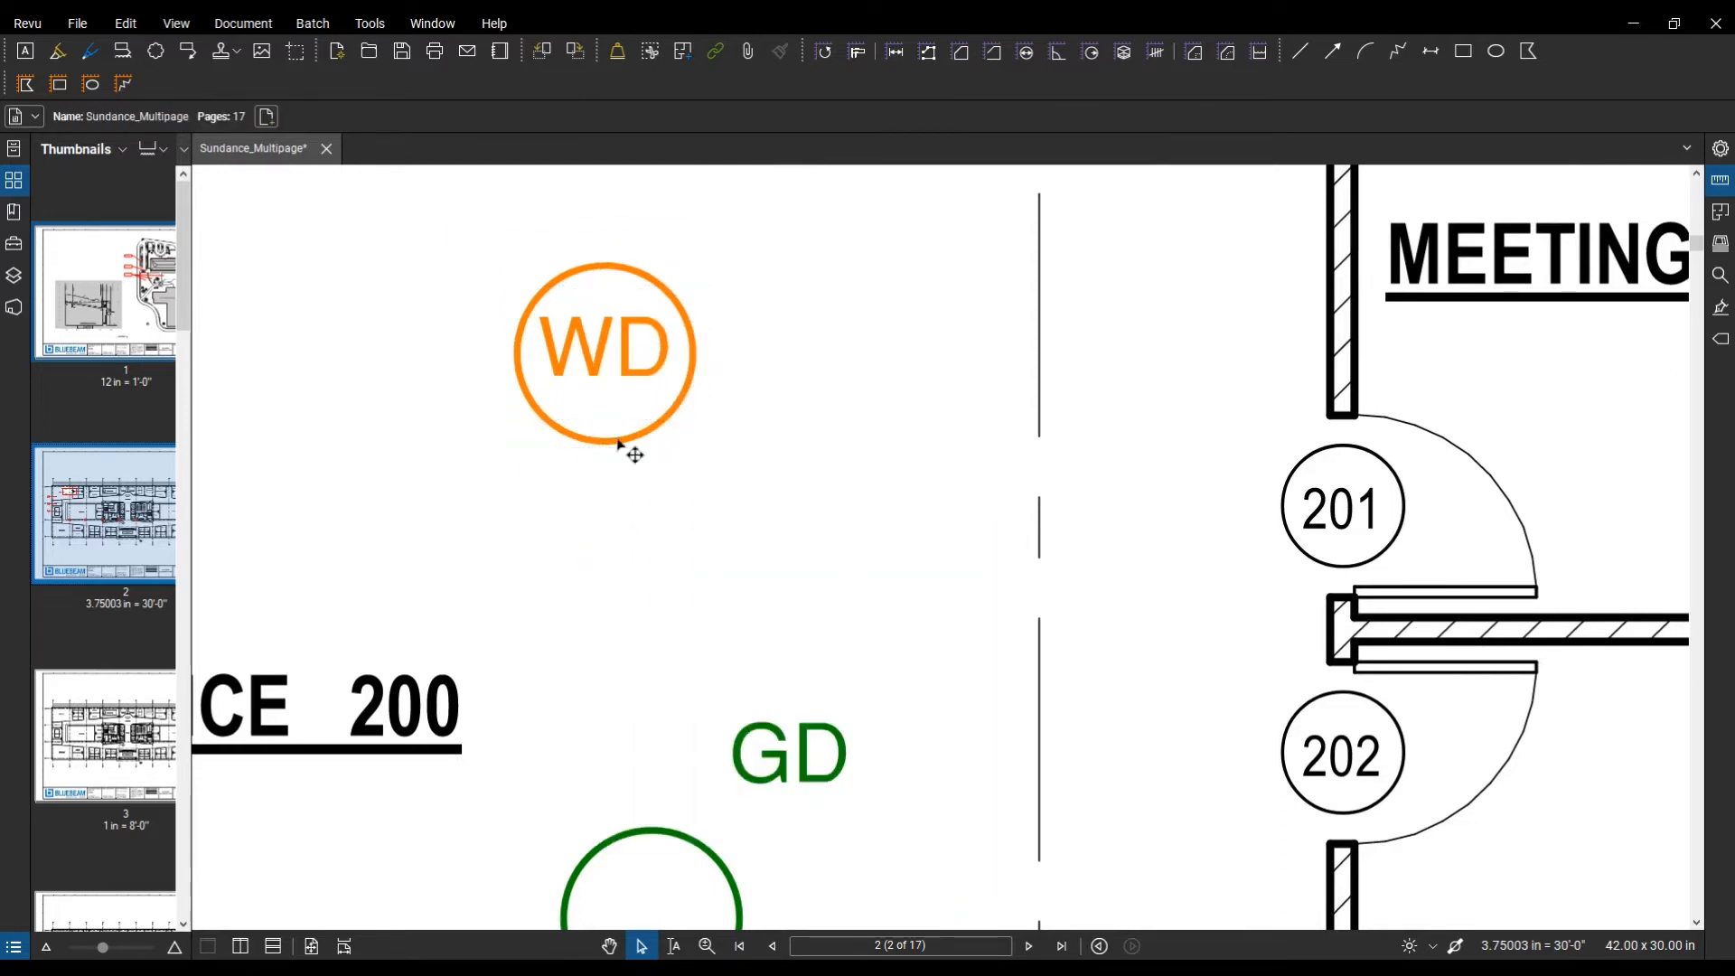
left_click(568, 336)
right_click(639, 339)
mouse_move(732, 551)
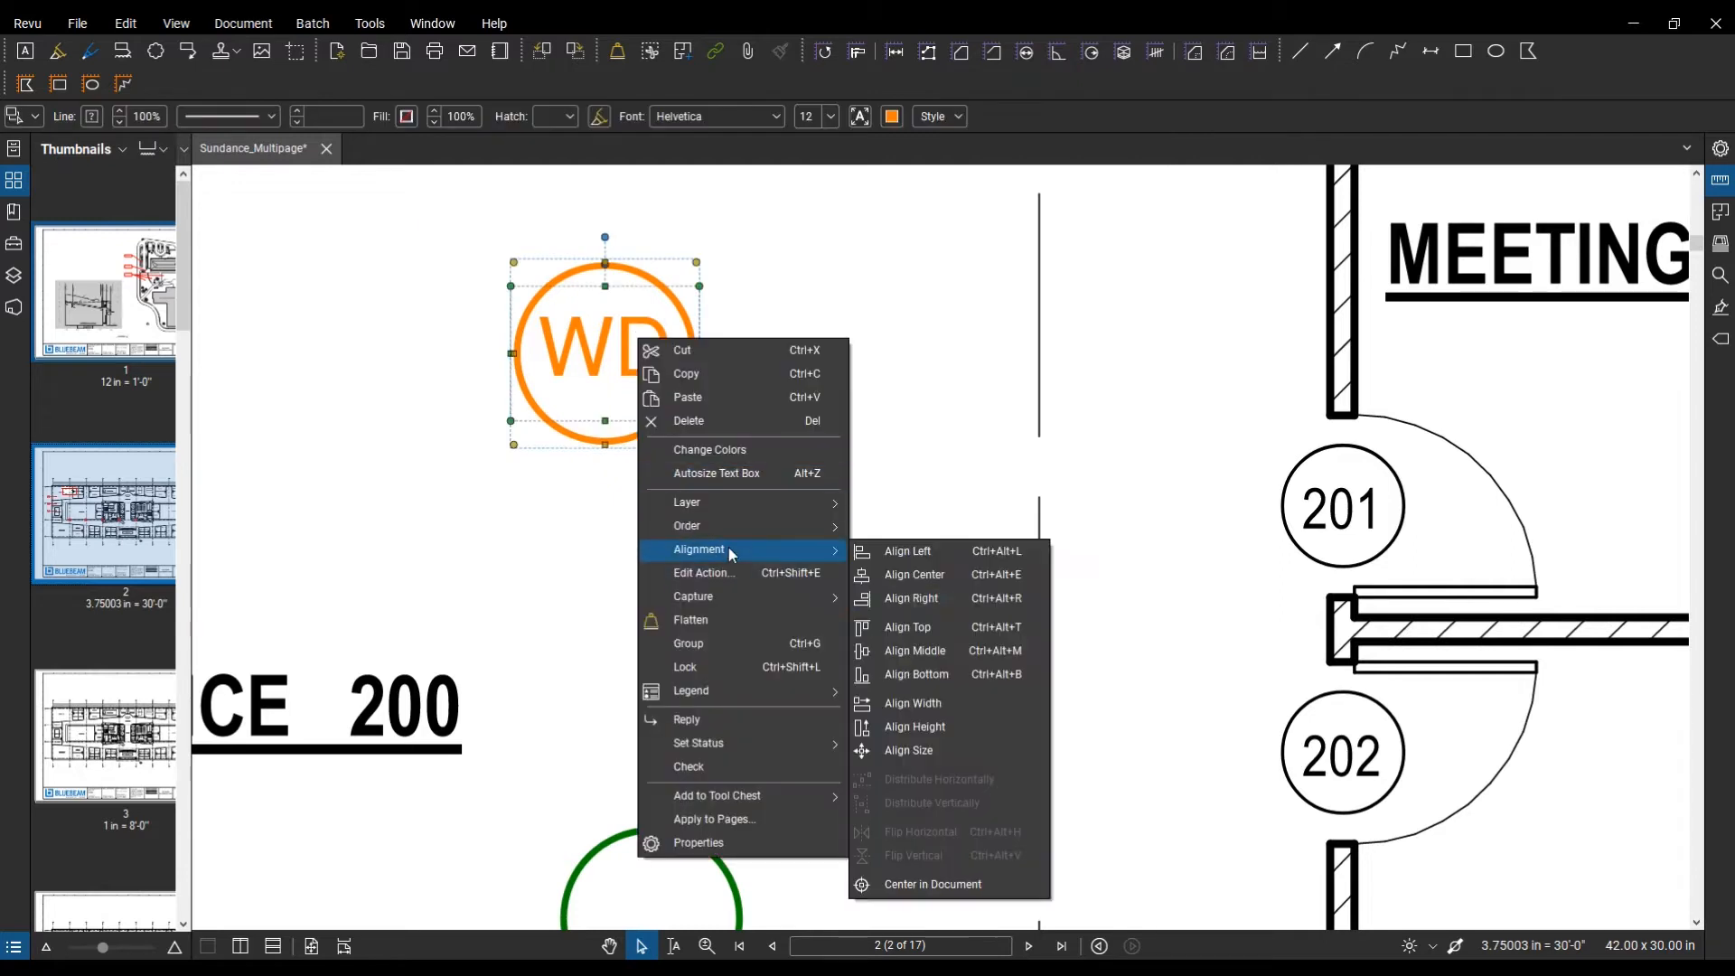
left_click(914, 651)
left_click(638, 520)
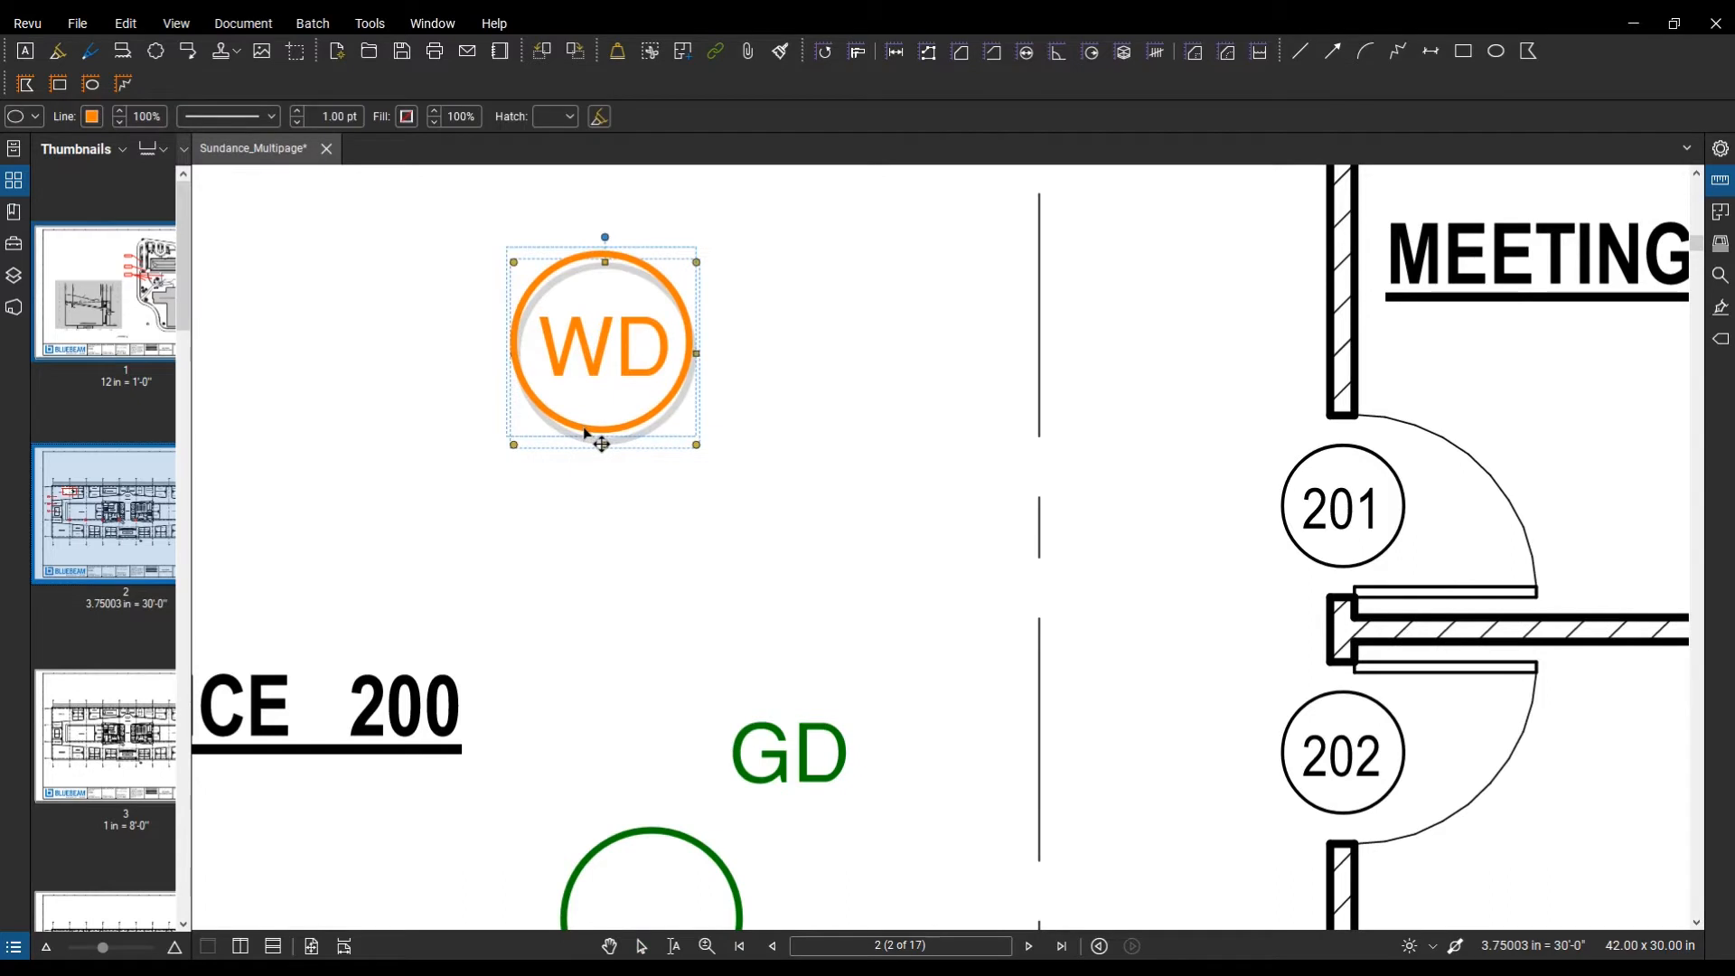
Step: Move the GD text into the green circle and autosize its text box
left_click(706, 579)
scroll(799, 592, "down", 2)
left_click_drag(811, 572, 714, 685)
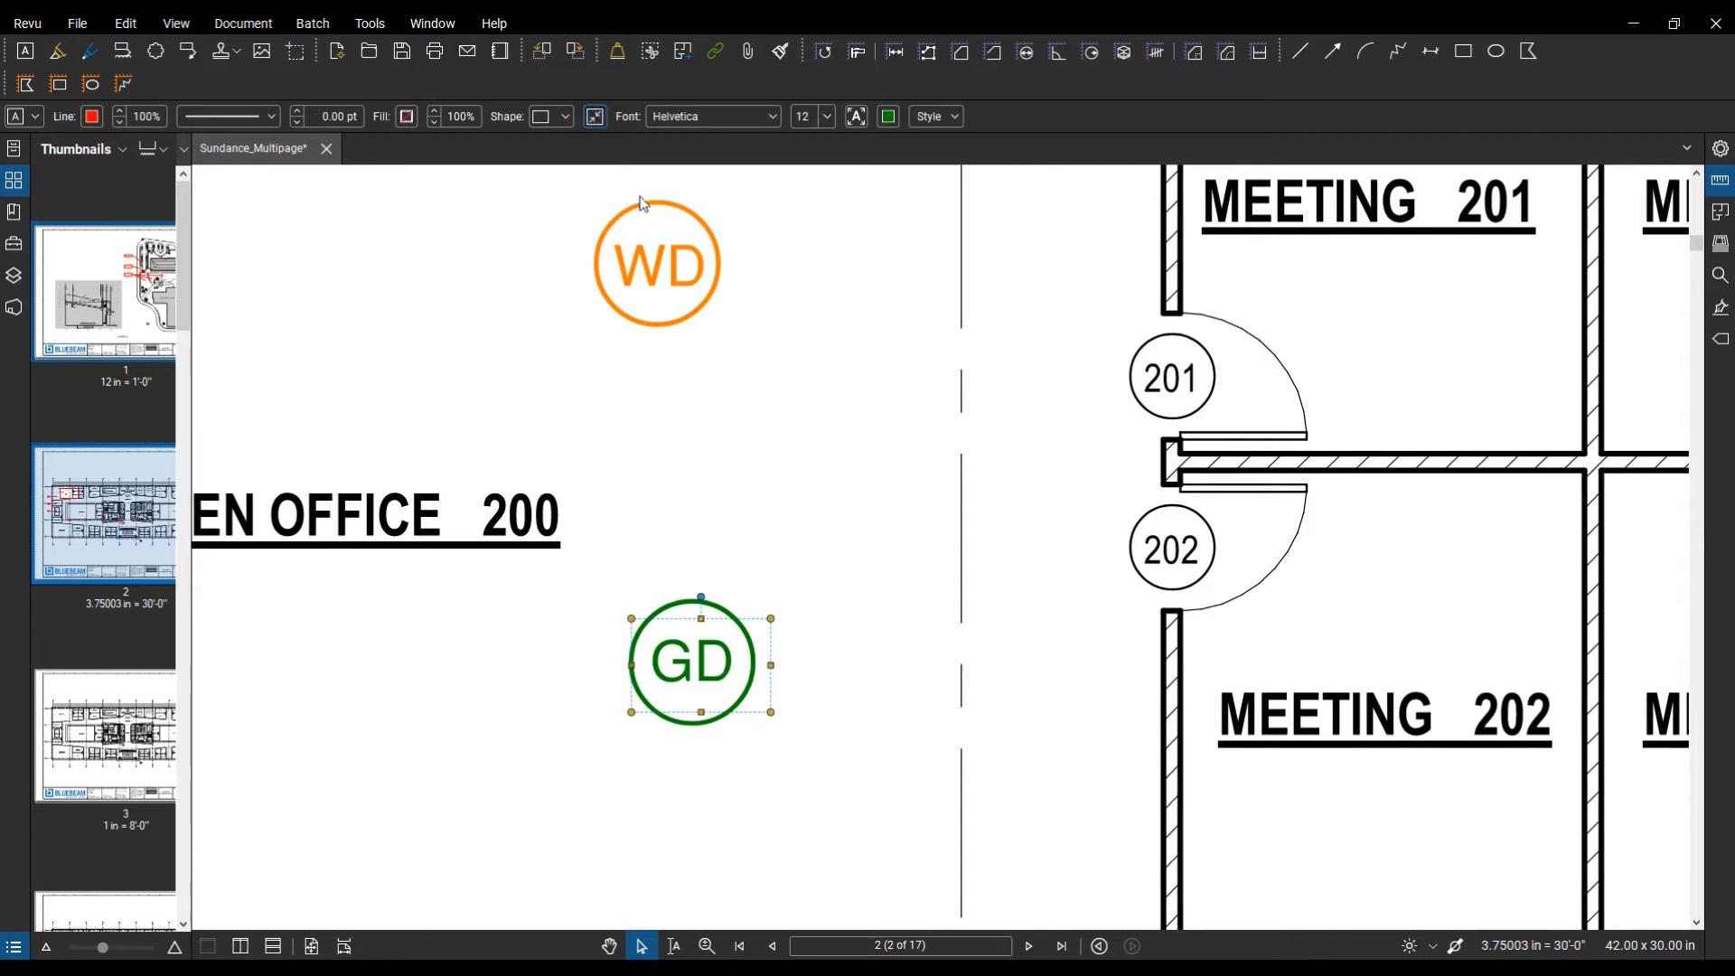
left_click(820, 662)
Step: Apply Align Center and Align Middle to the green circle and its GD text
left_click(666, 627)
right_click(667, 630)
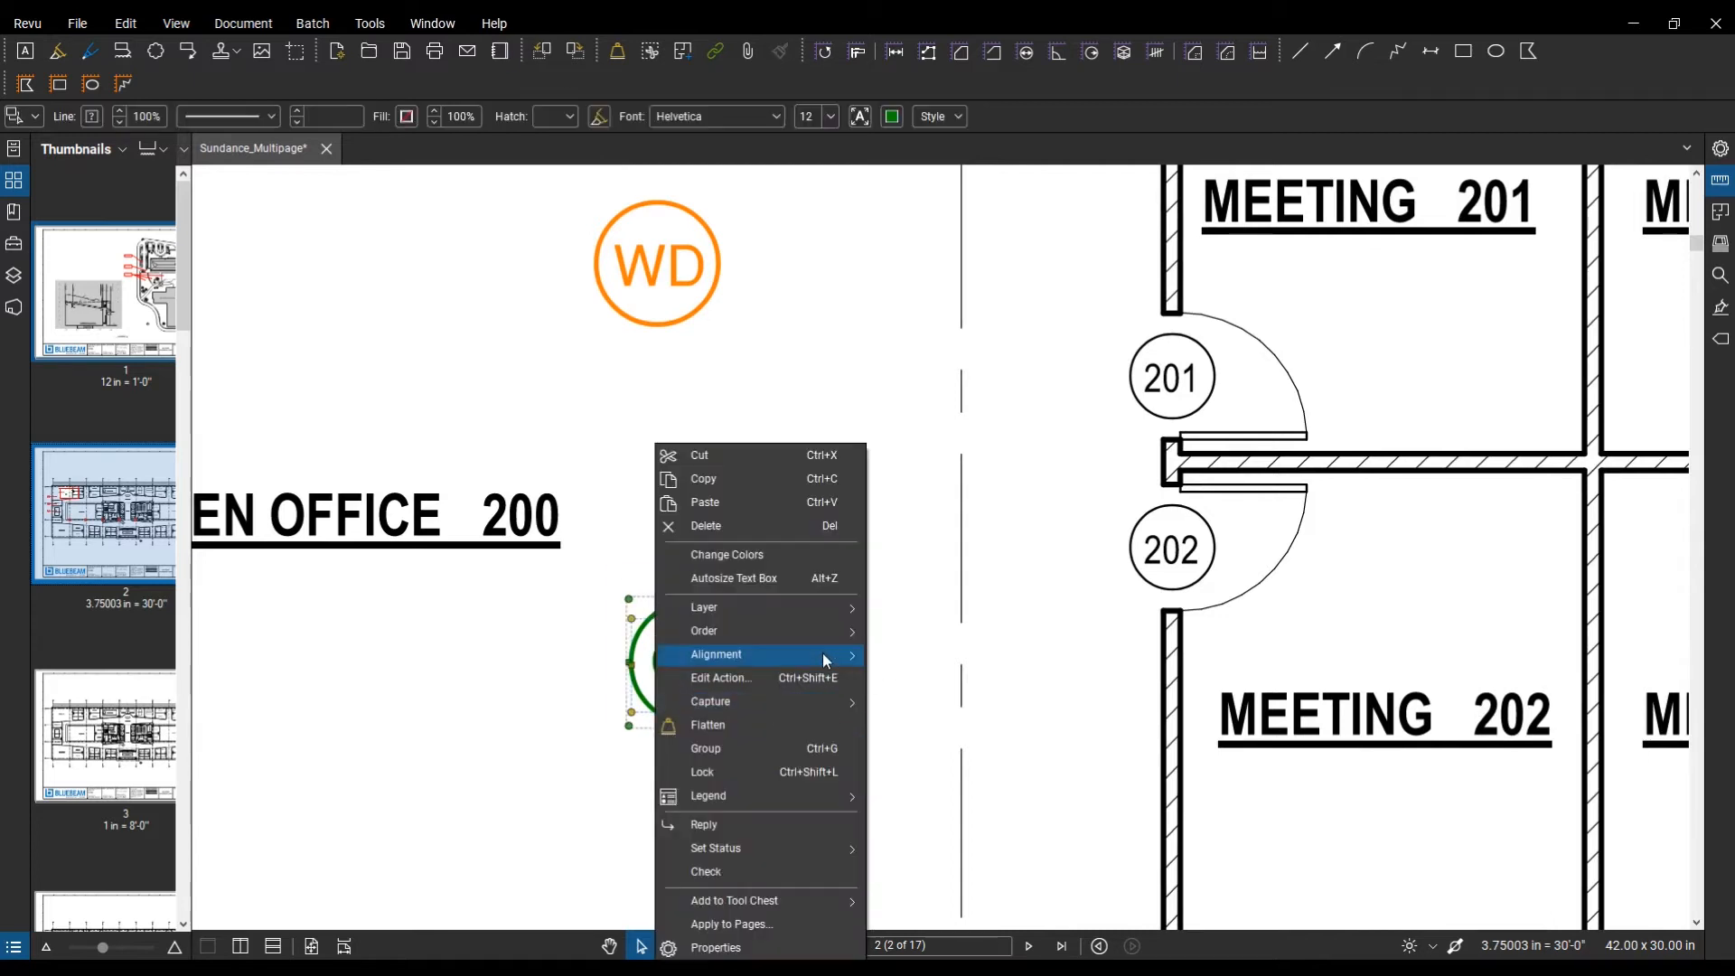
mouse_move(822, 652)
left_click(927, 640)
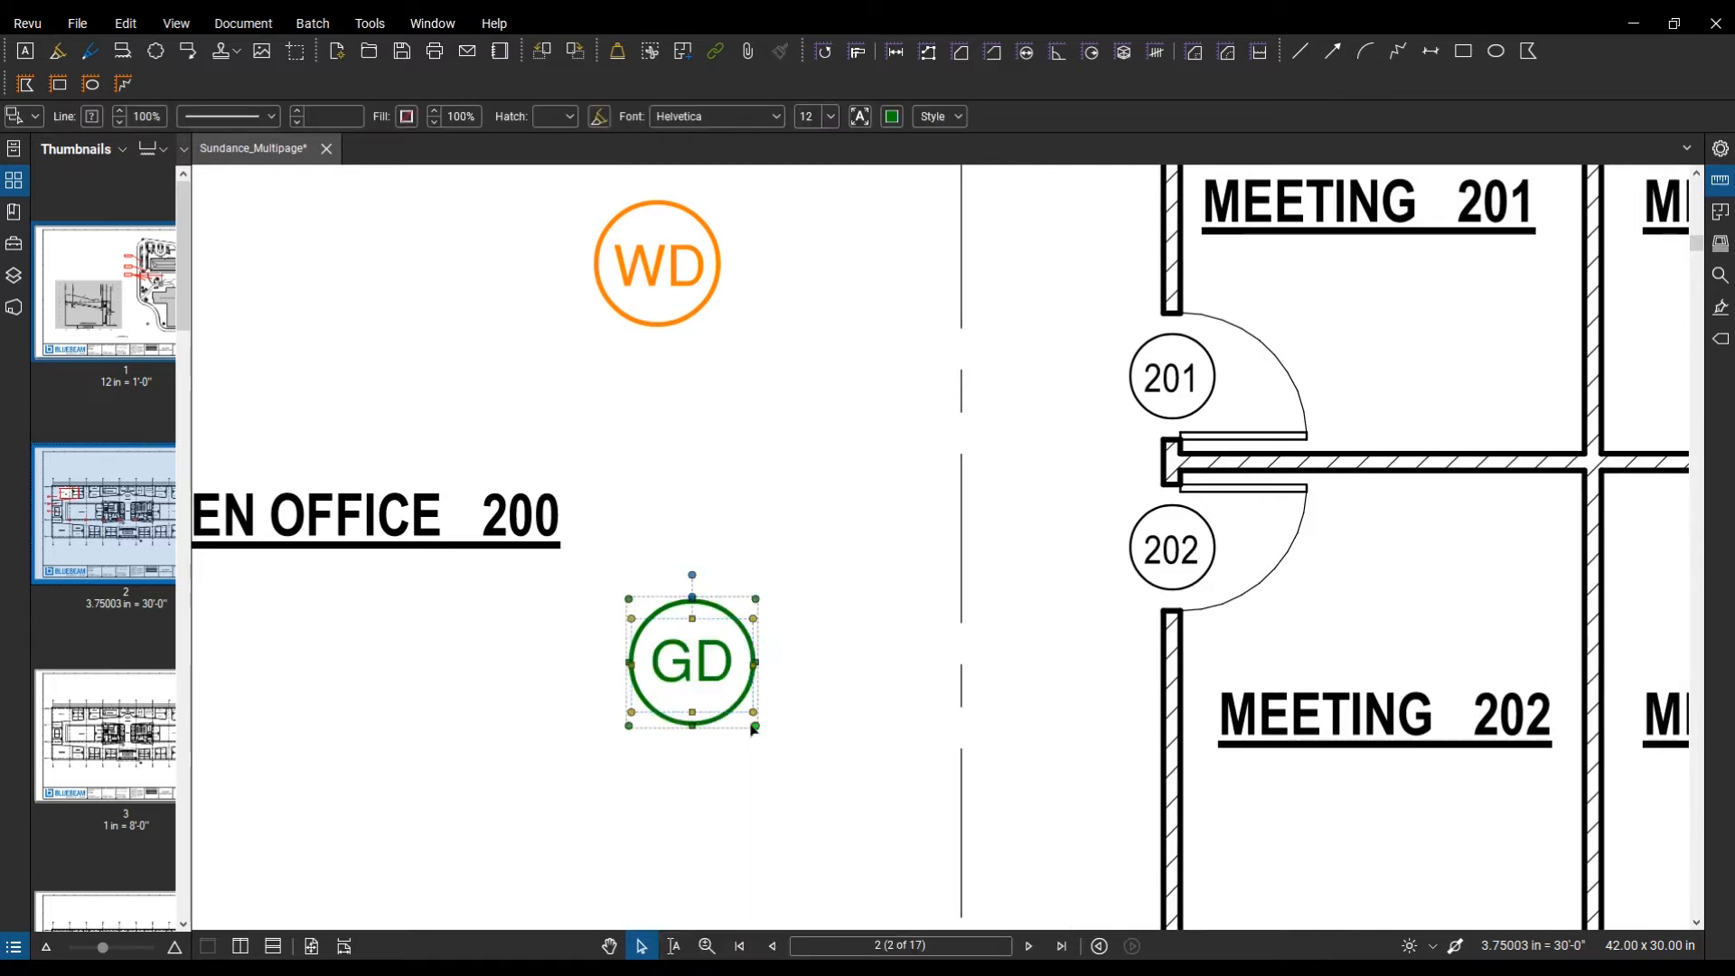
right_click(701, 673)
mouse_move(818, 655)
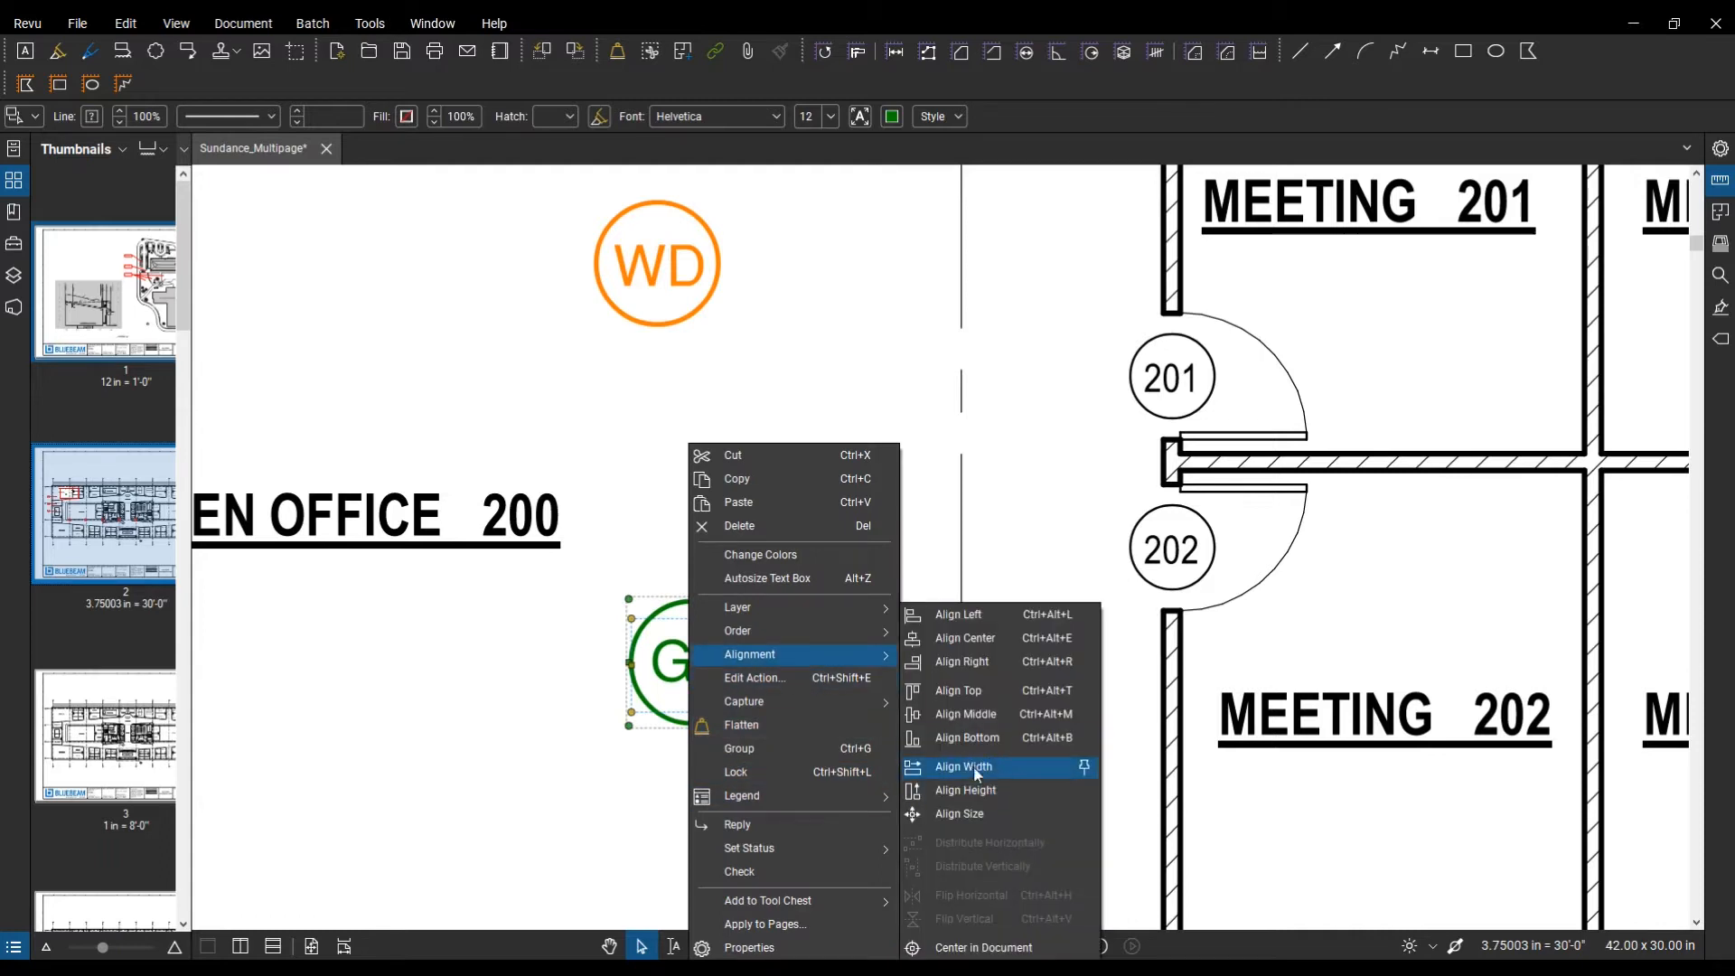
left_click(966, 714)
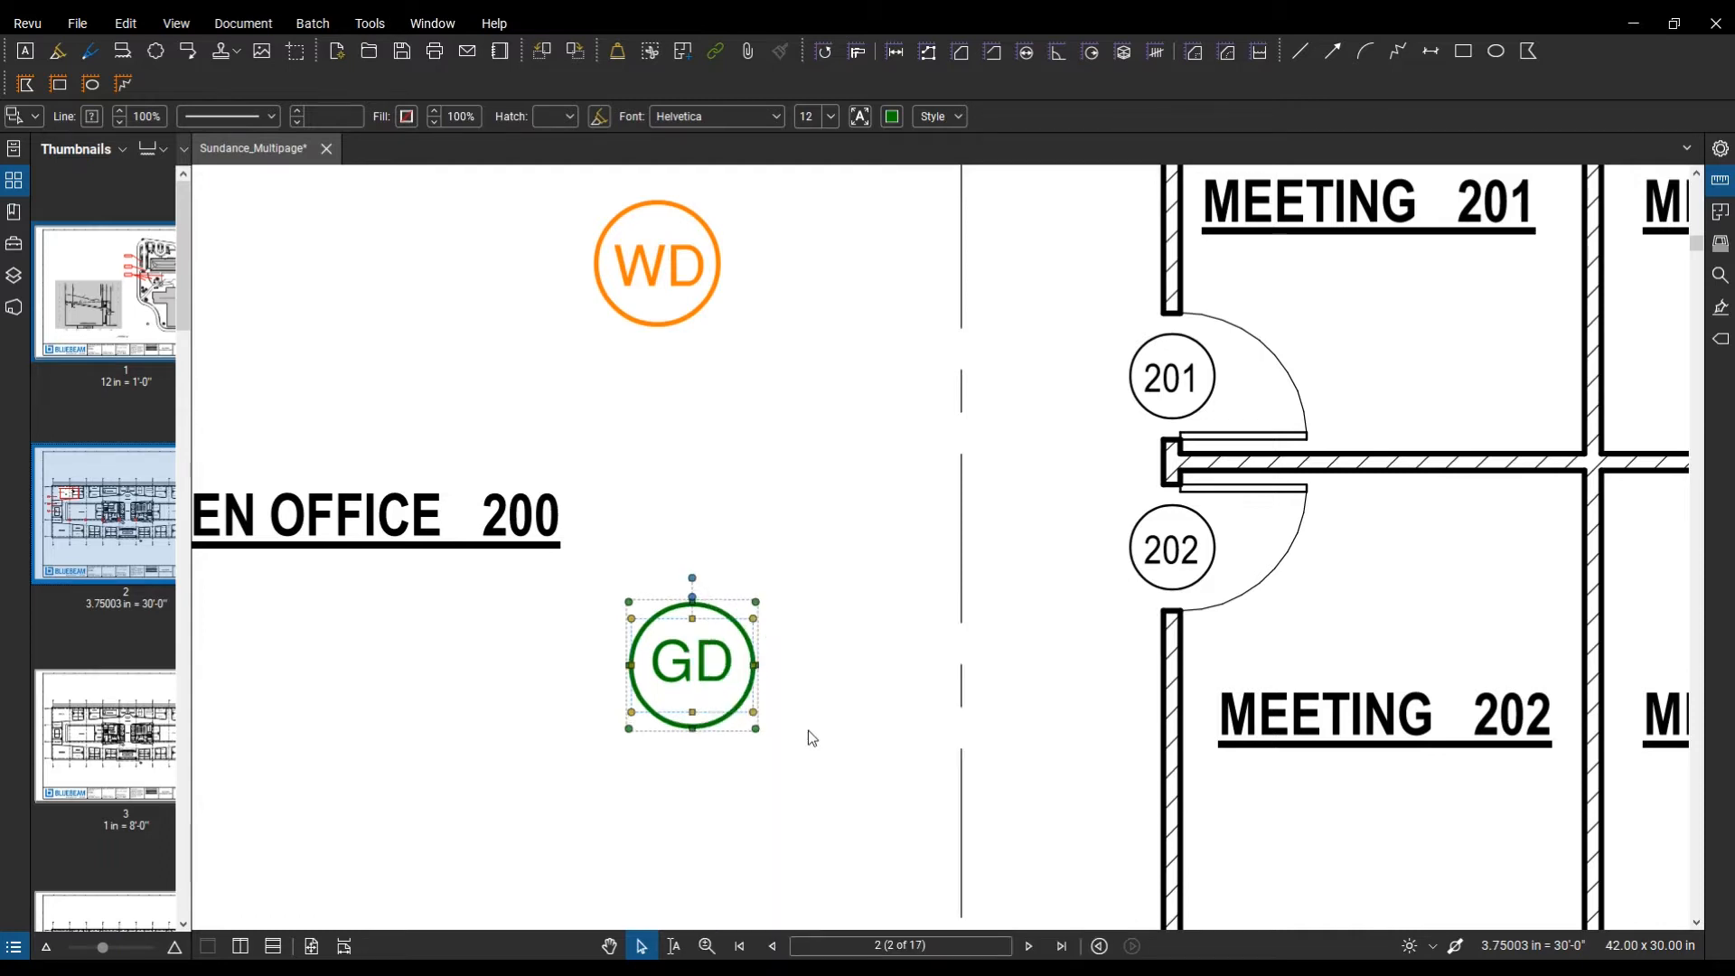
left_click(834, 720)
scroll(752, 511, "down", 2)
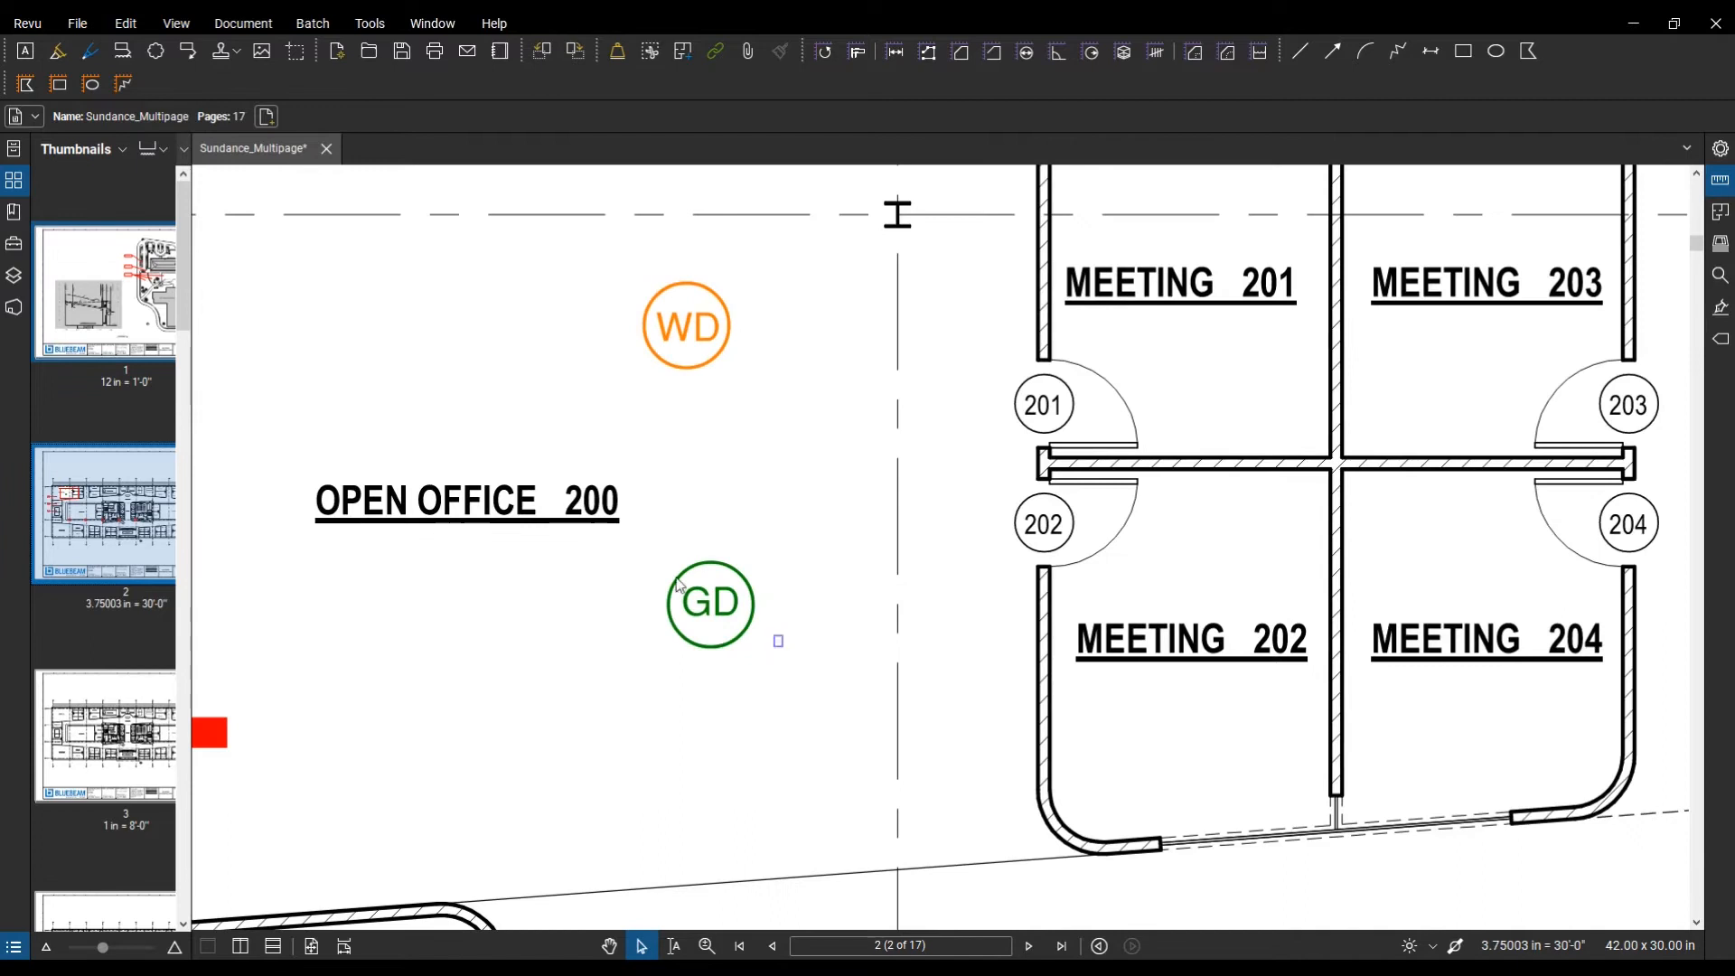
Step: Group the green circle with its GD text, and group the orange circle with its WD text
left_click(680, 581)
right_click(680, 583)
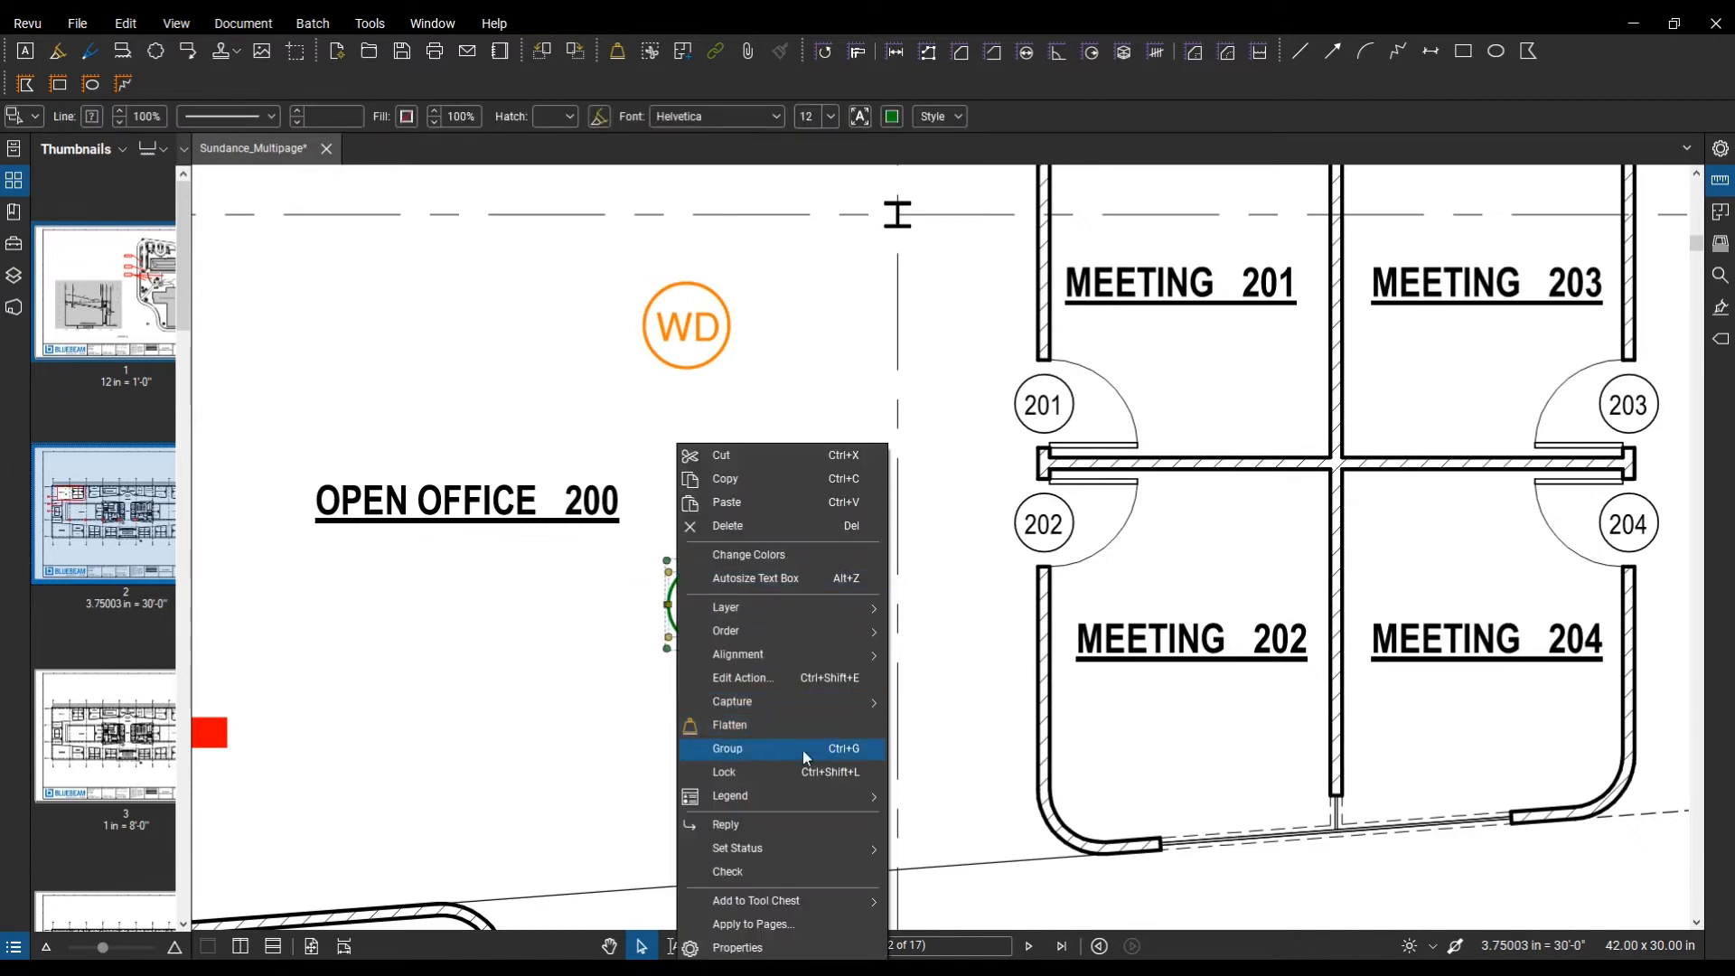
key("Escape")
left_click(748, 423)
left_click(658, 318)
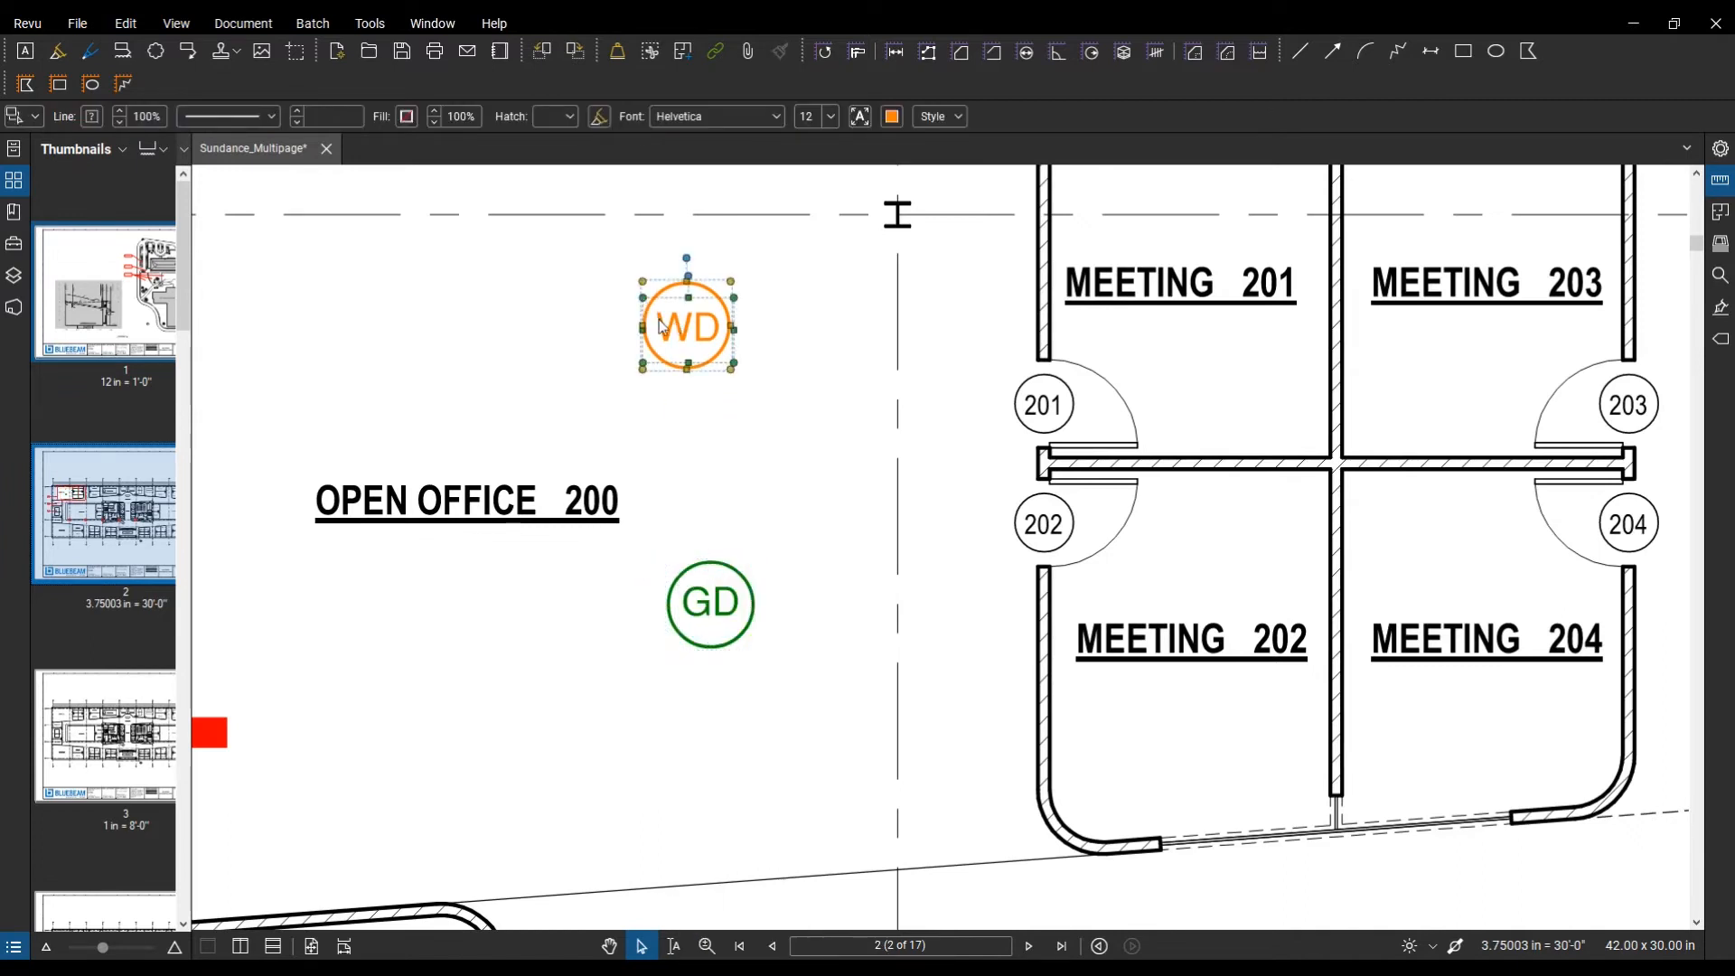
right_click(658, 317)
left_click(782, 620)
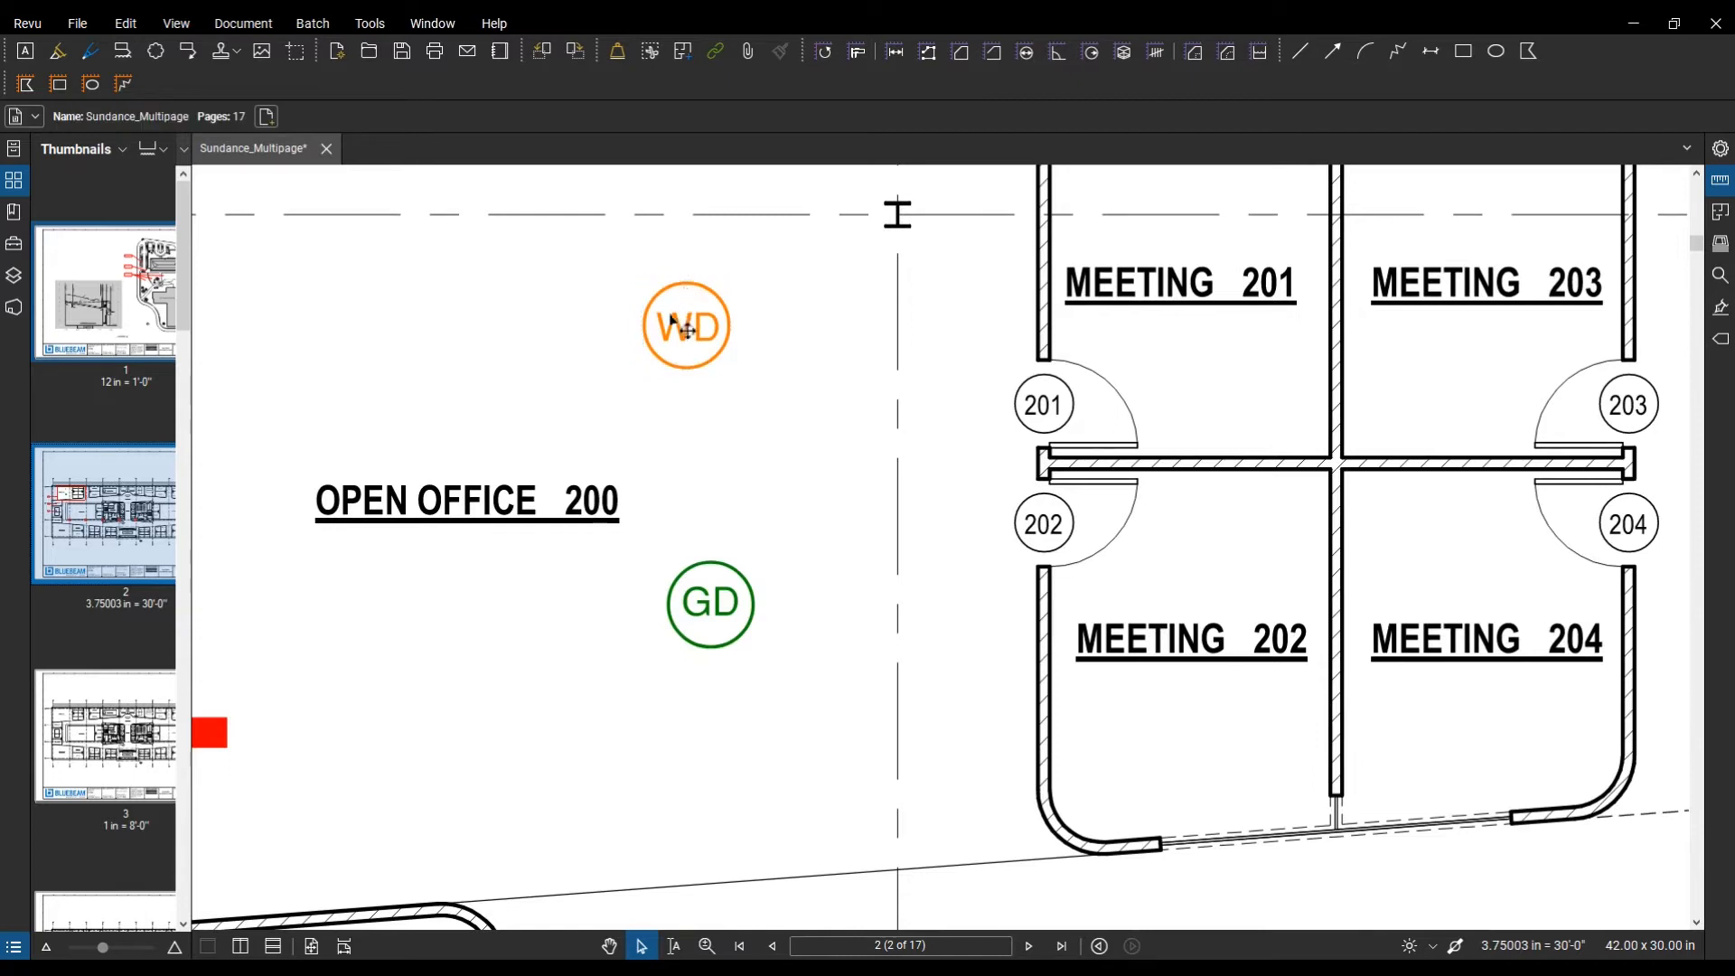
Step: Show the Tool Chest at a wider size and collapse its Architect Review and Design Symbols tool sets
left_click(13, 246)
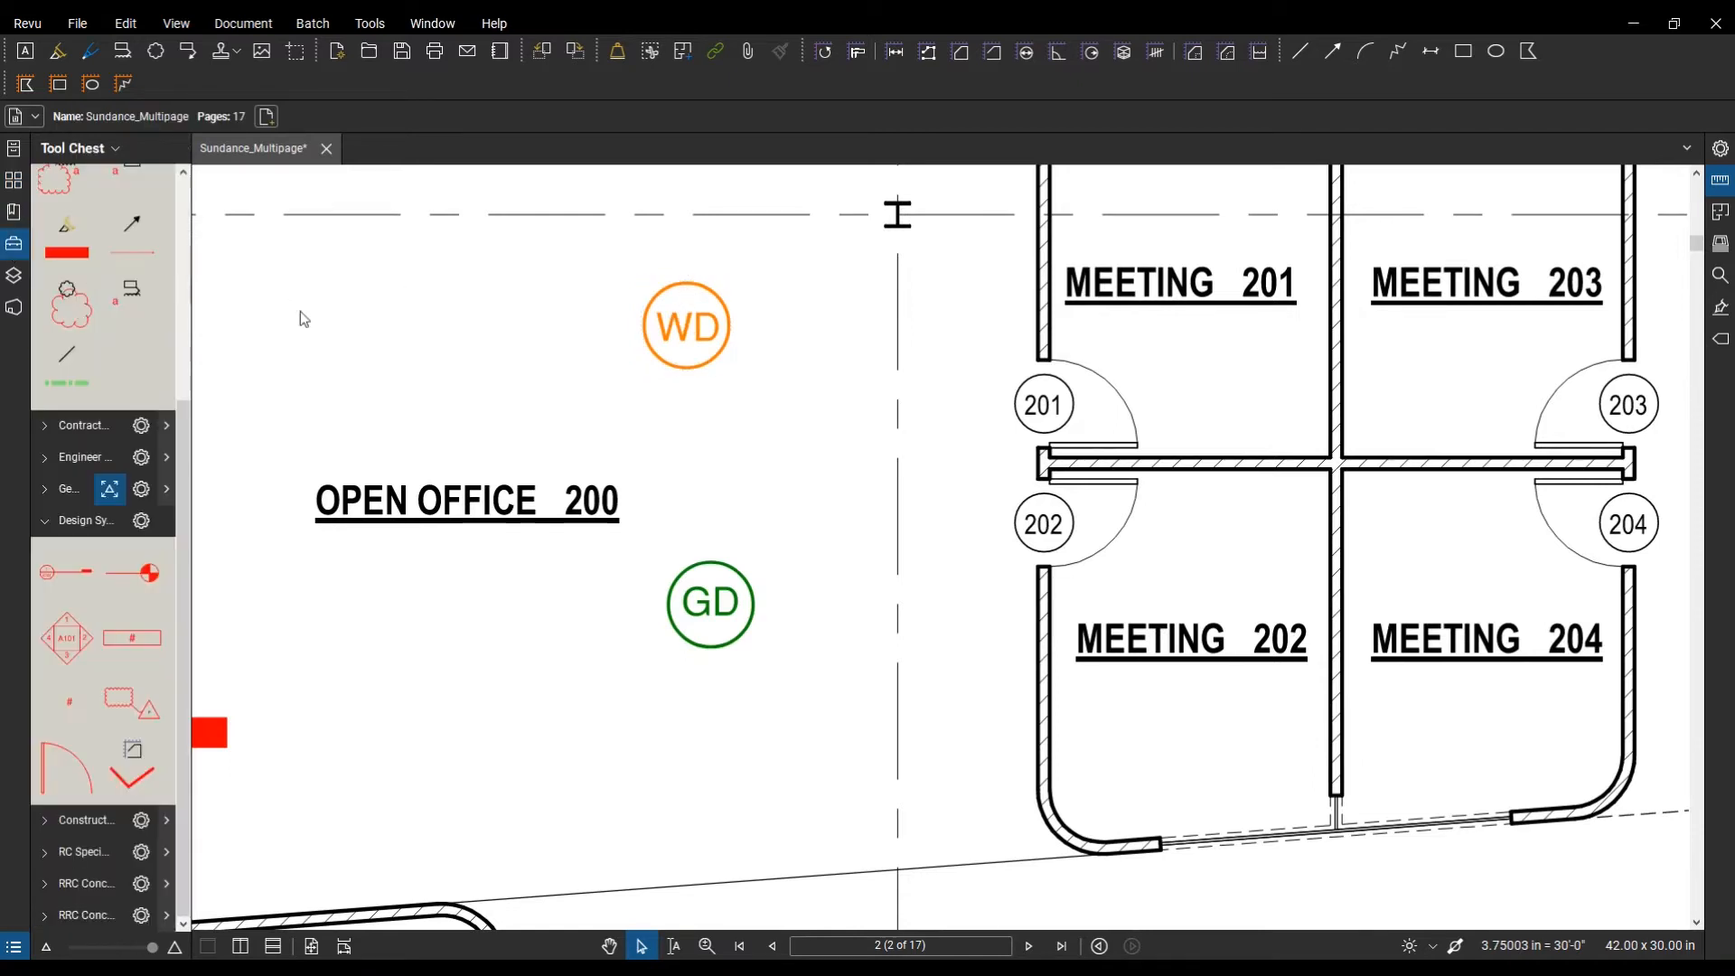
left_click_drag(192, 351, 395, 355)
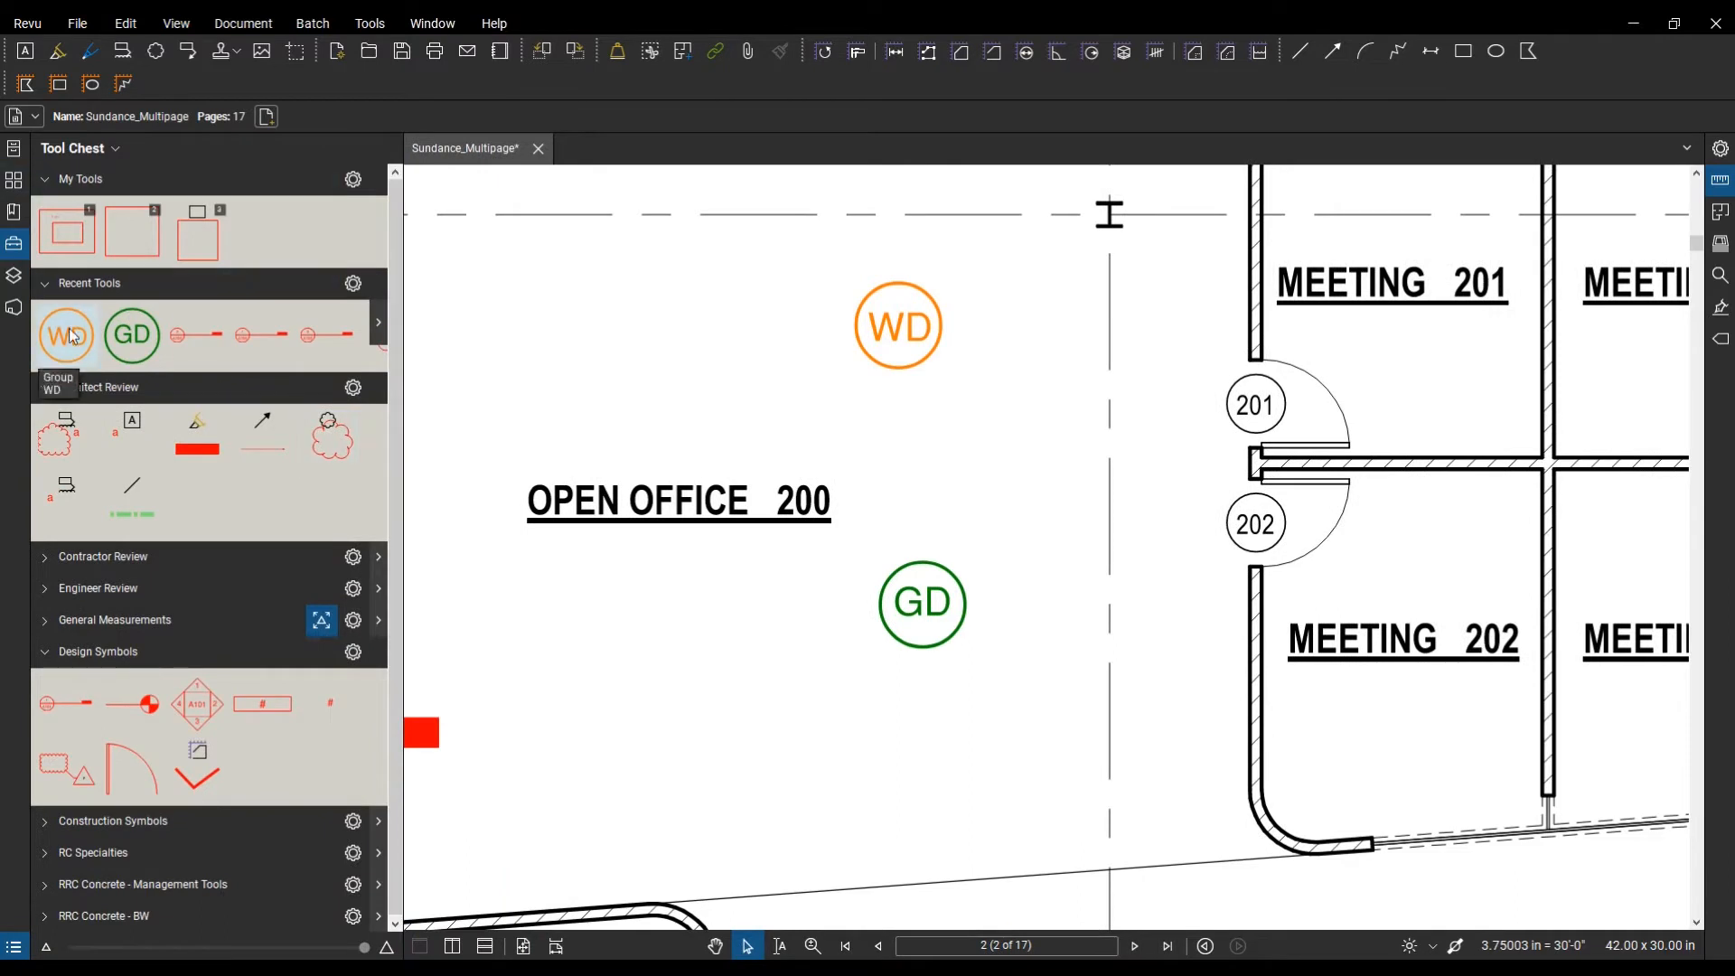
left_click(42, 392)
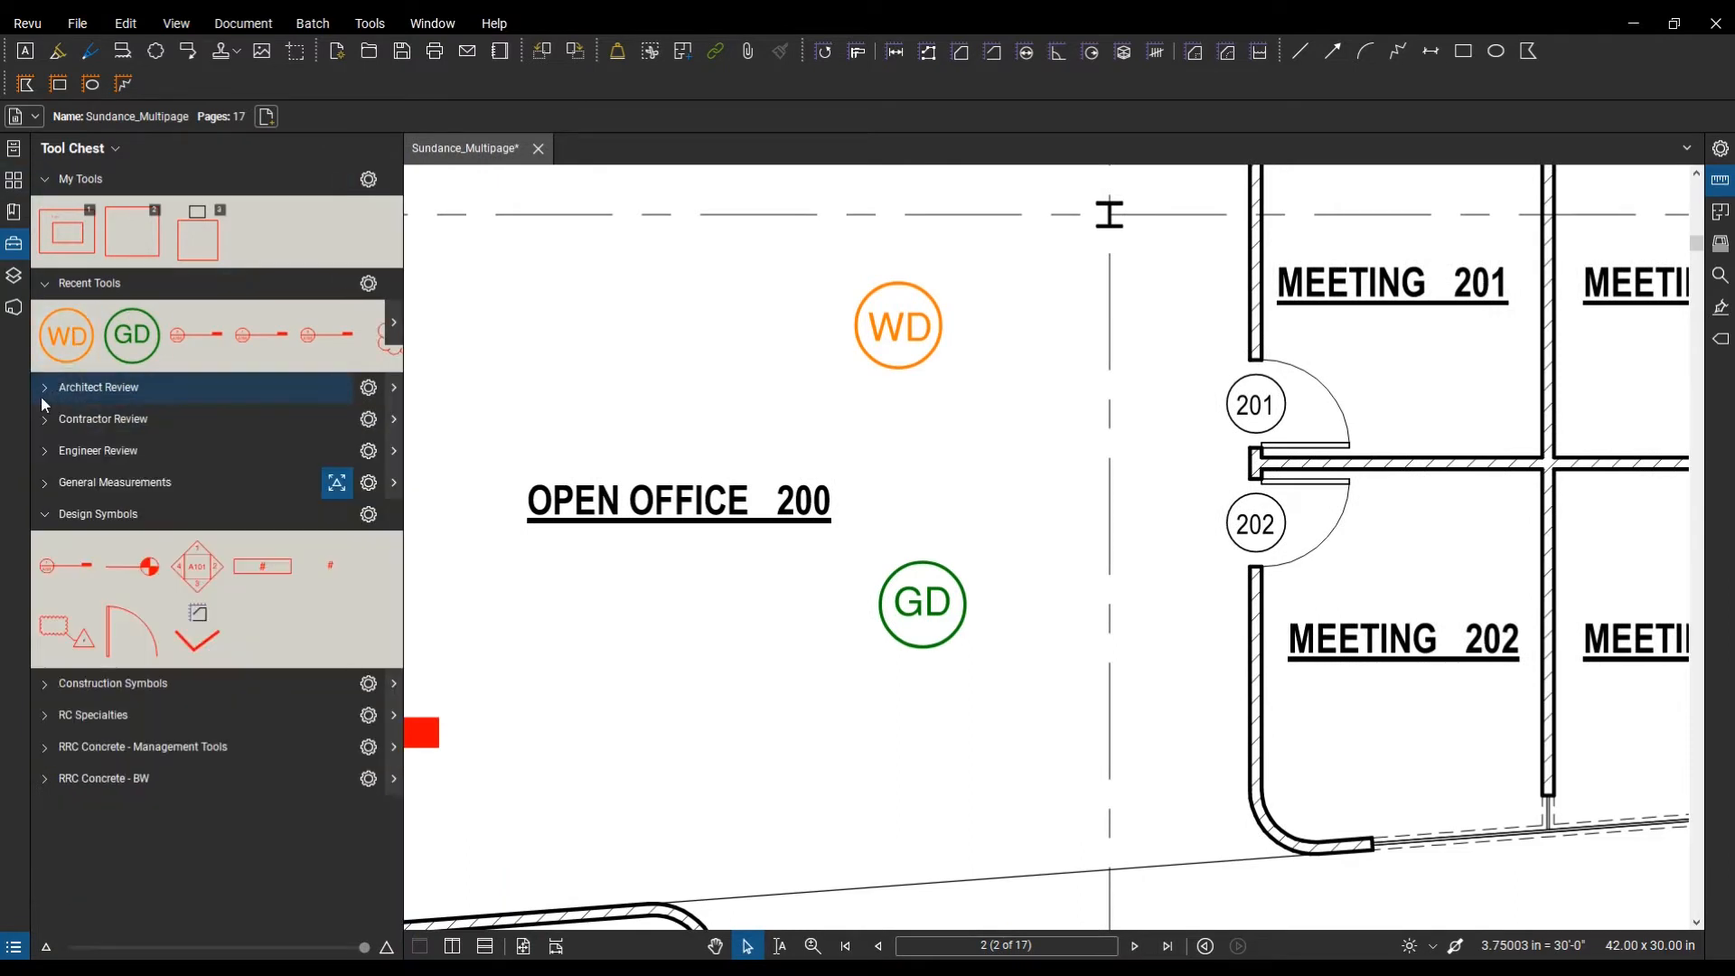
left_click(50, 526)
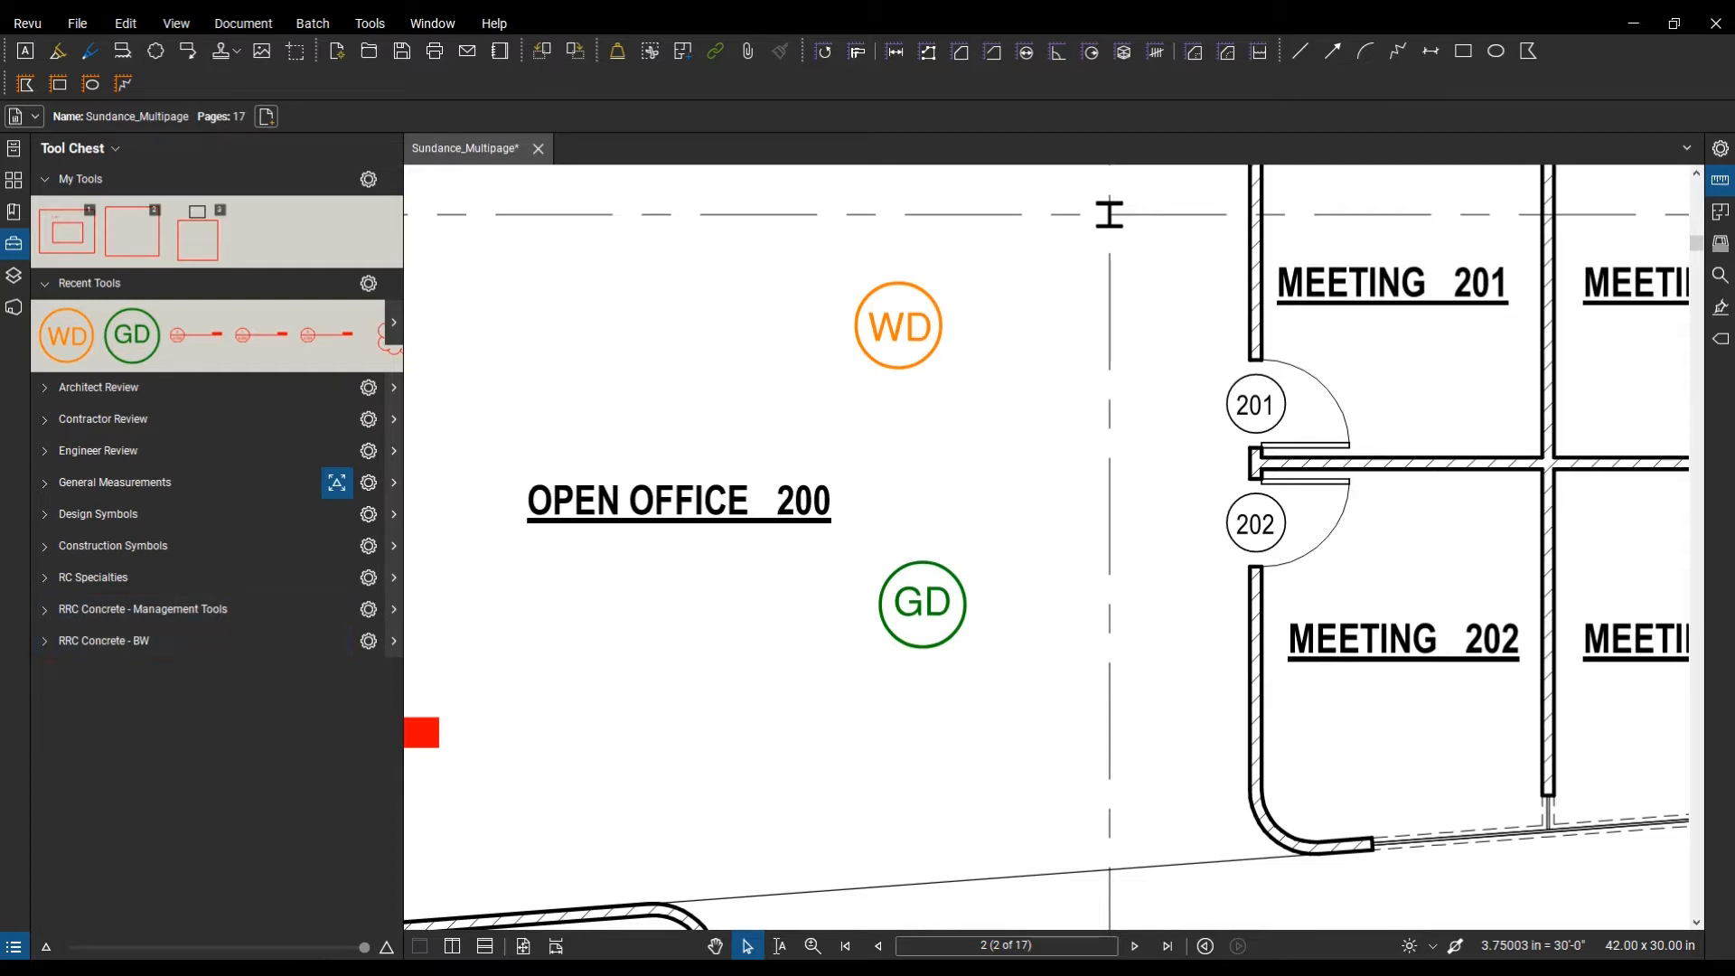
left_click(369, 179)
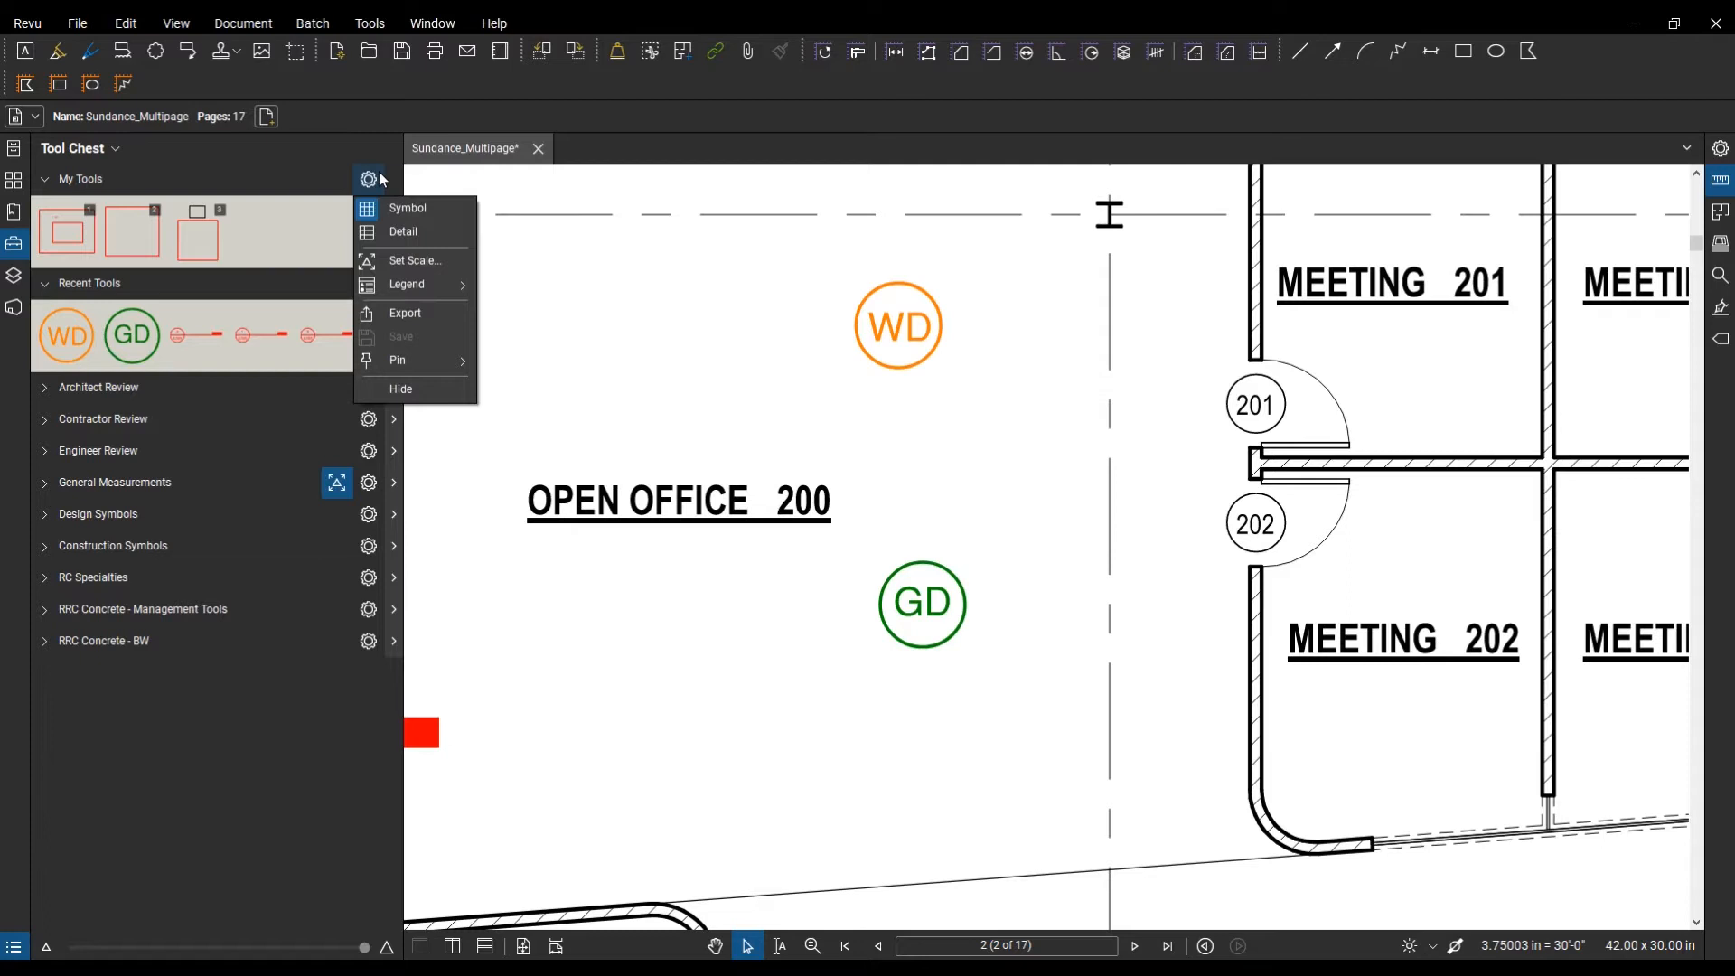
left_click(991, 343)
Step: Add the grouped WD and GD tags together to the My Tools set of the Tool Chest
right_click(908, 322)
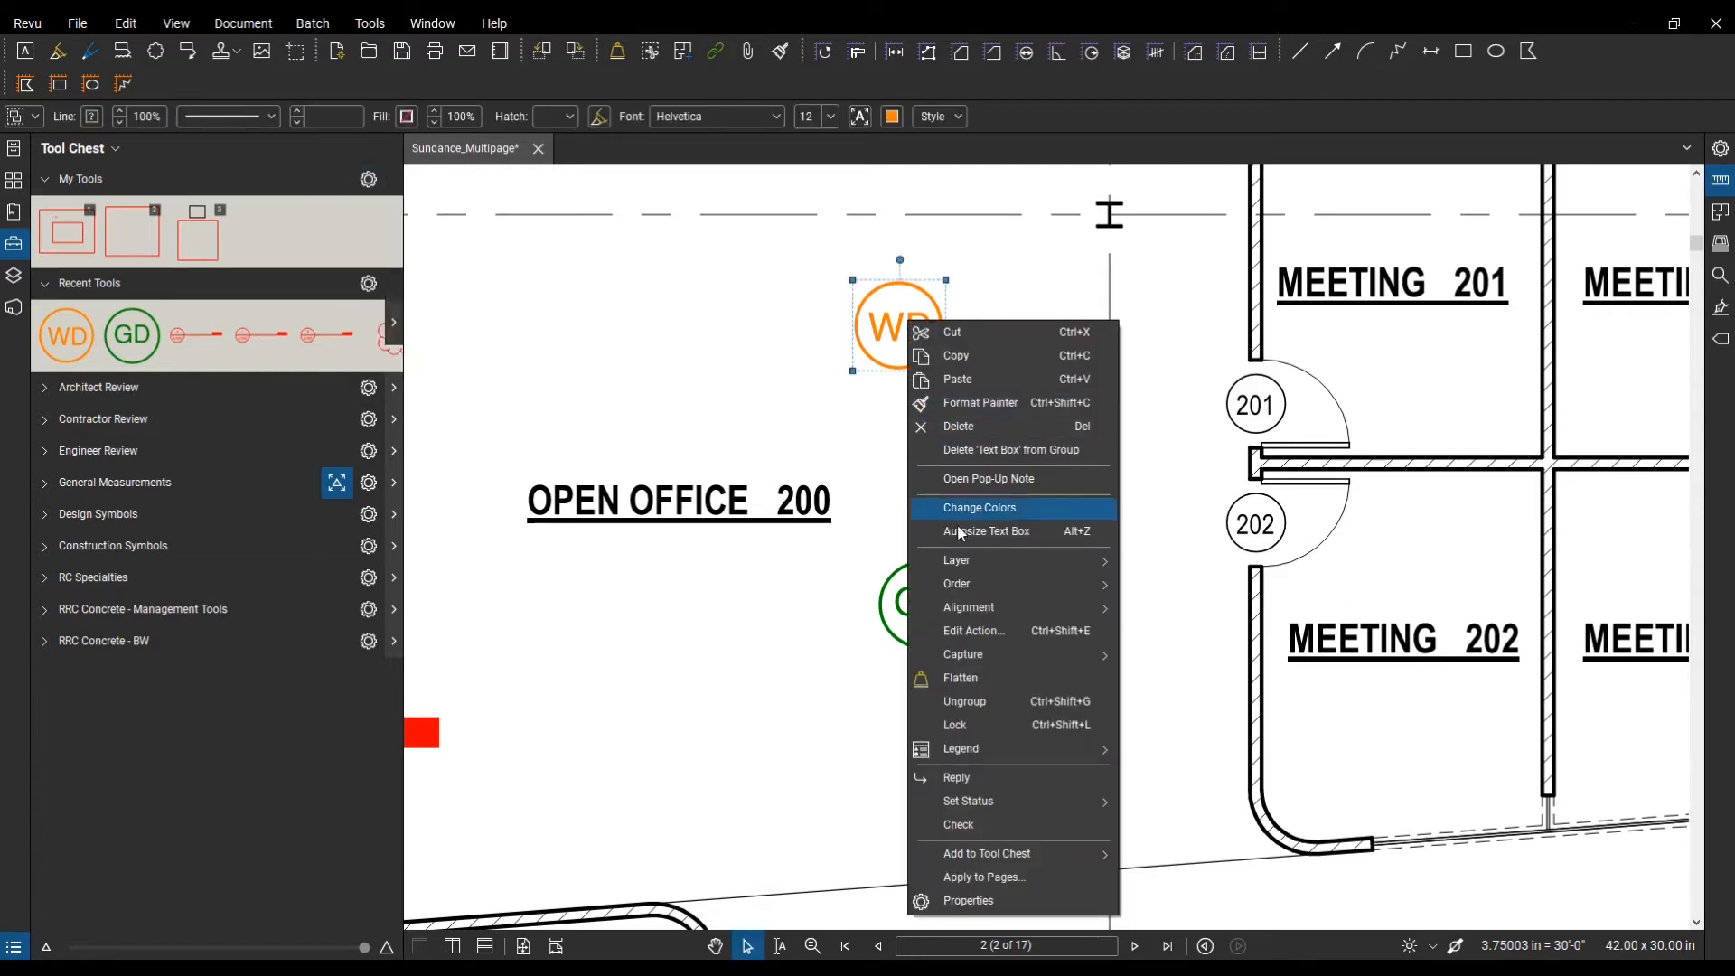
left_click(832, 736)
left_click_drag(978, 692, 898, 373)
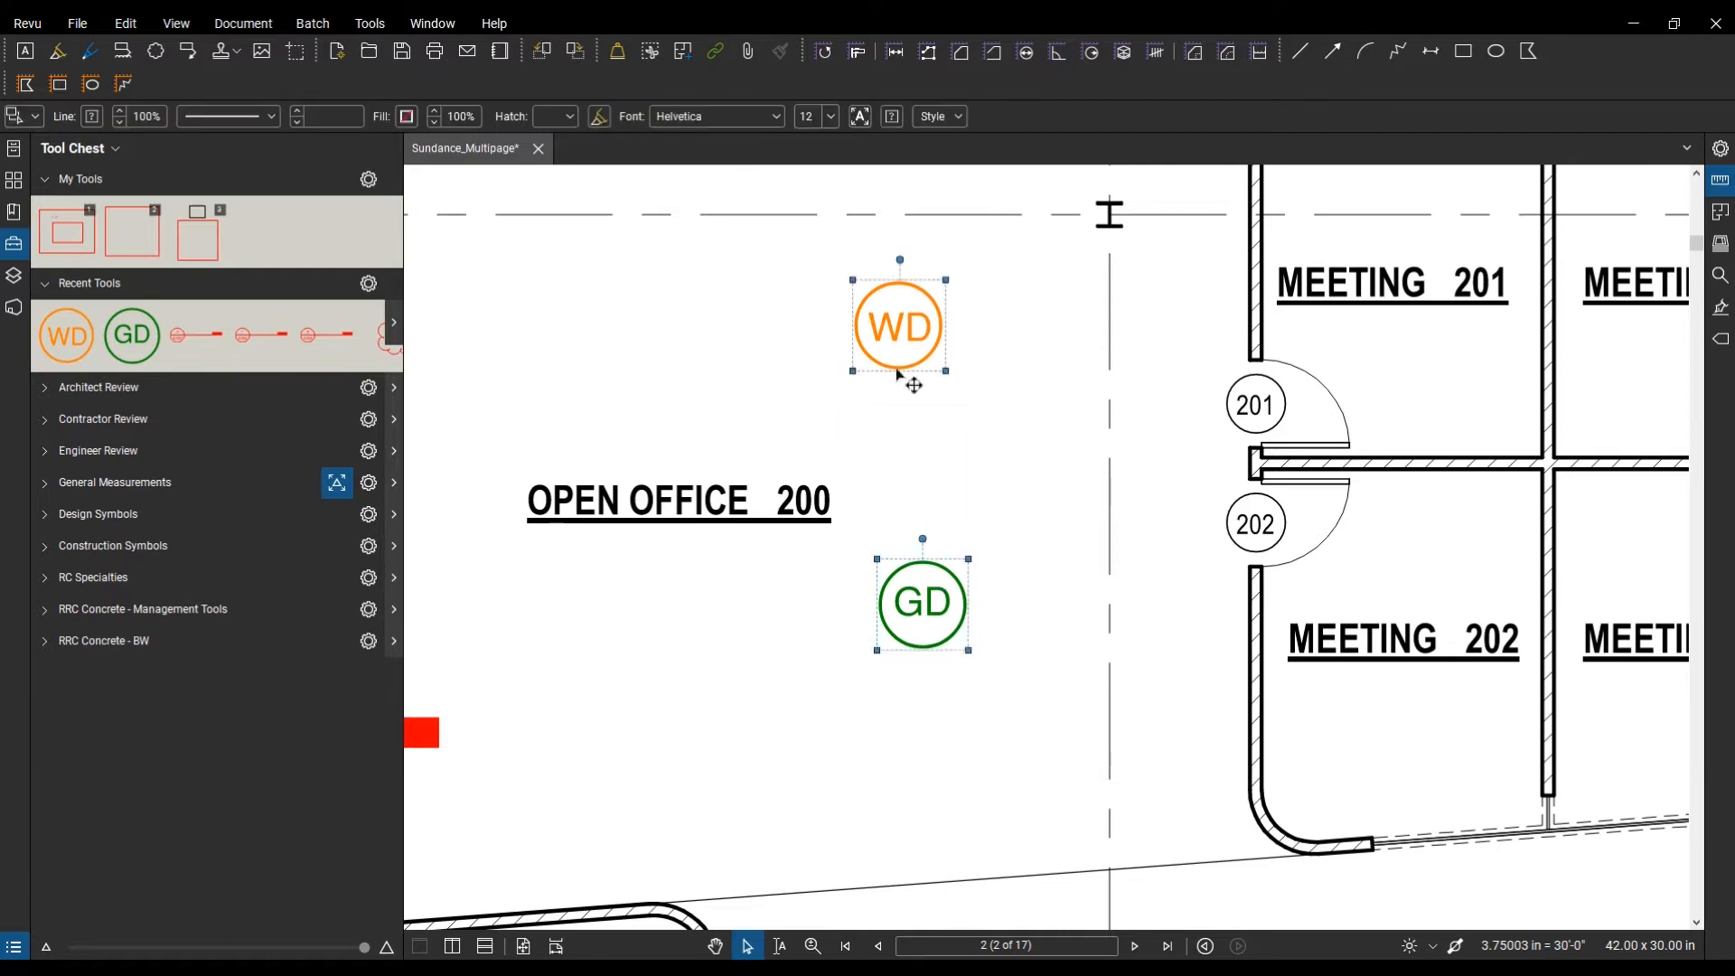
right_click(936, 598)
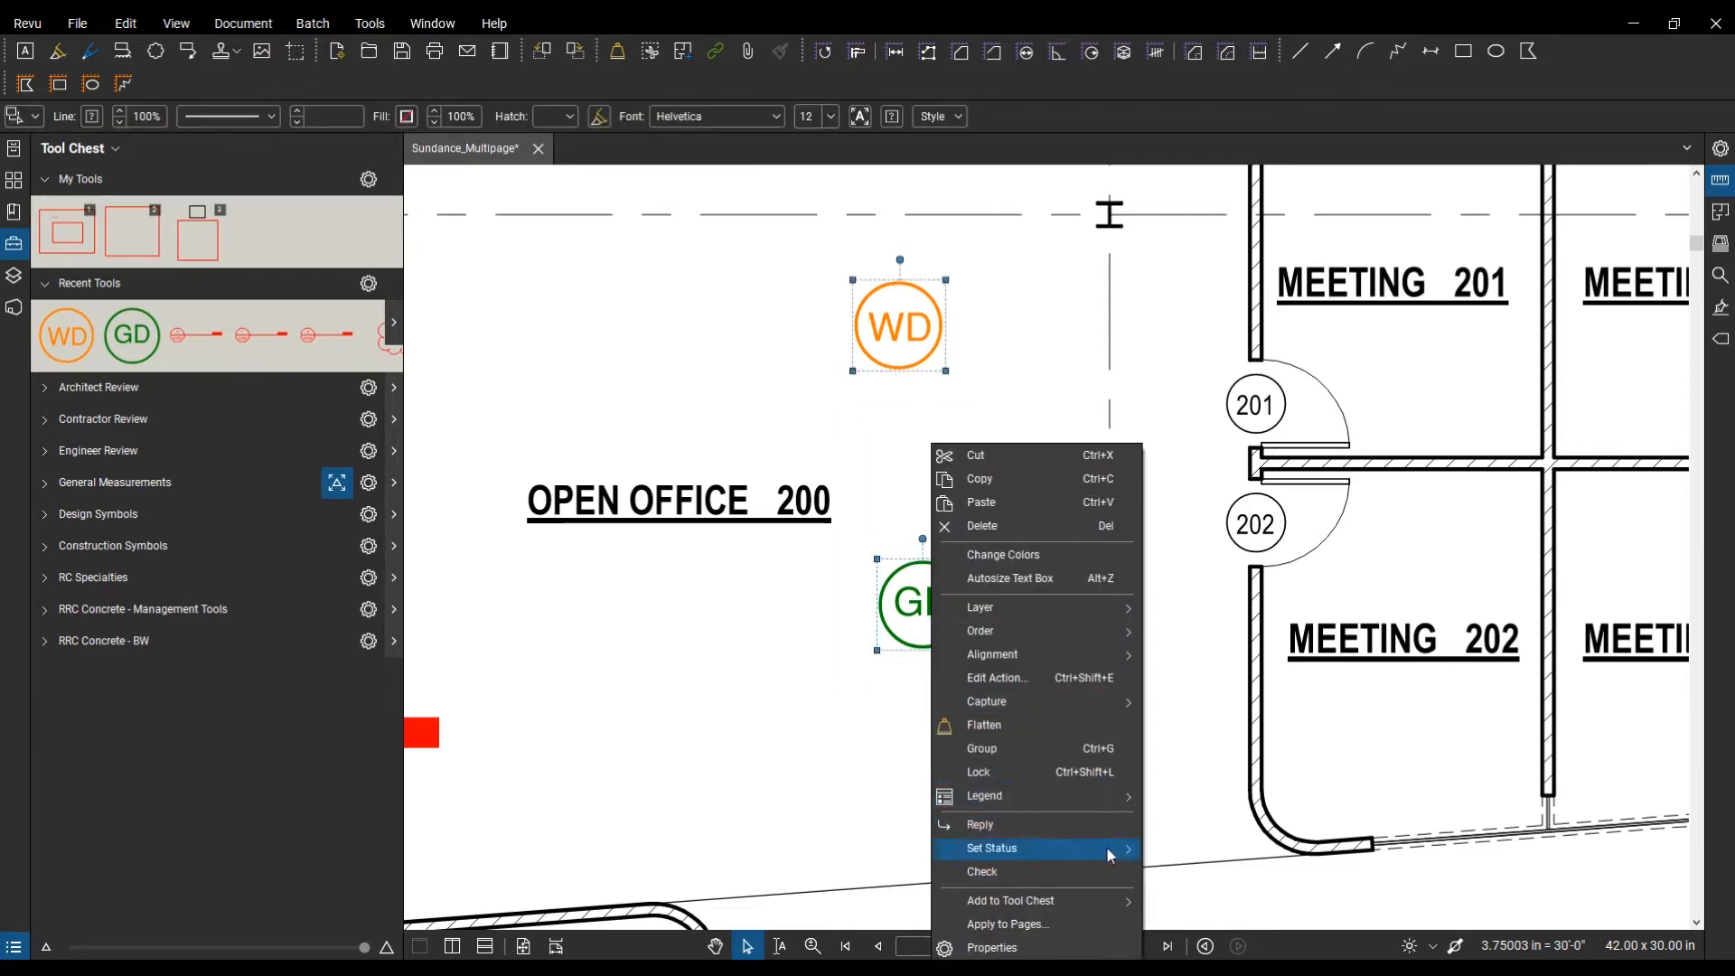
mouse_move(1110, 854)
mouse_move(1077, 897)
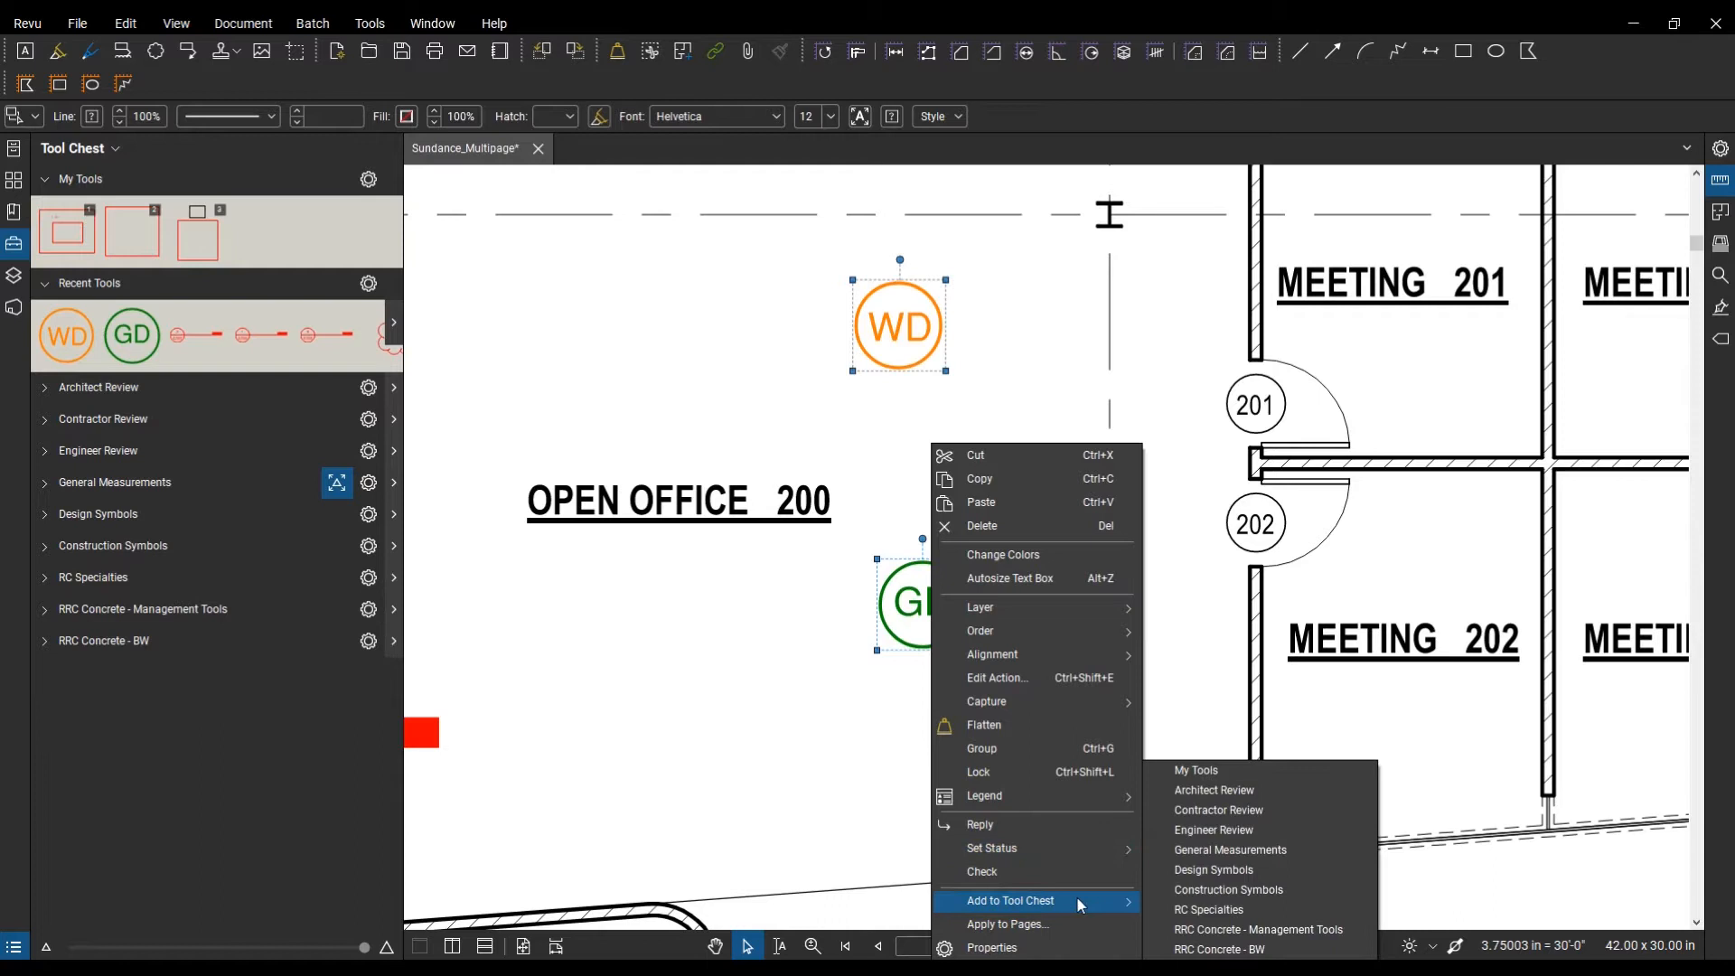
left_click(1216, 770)
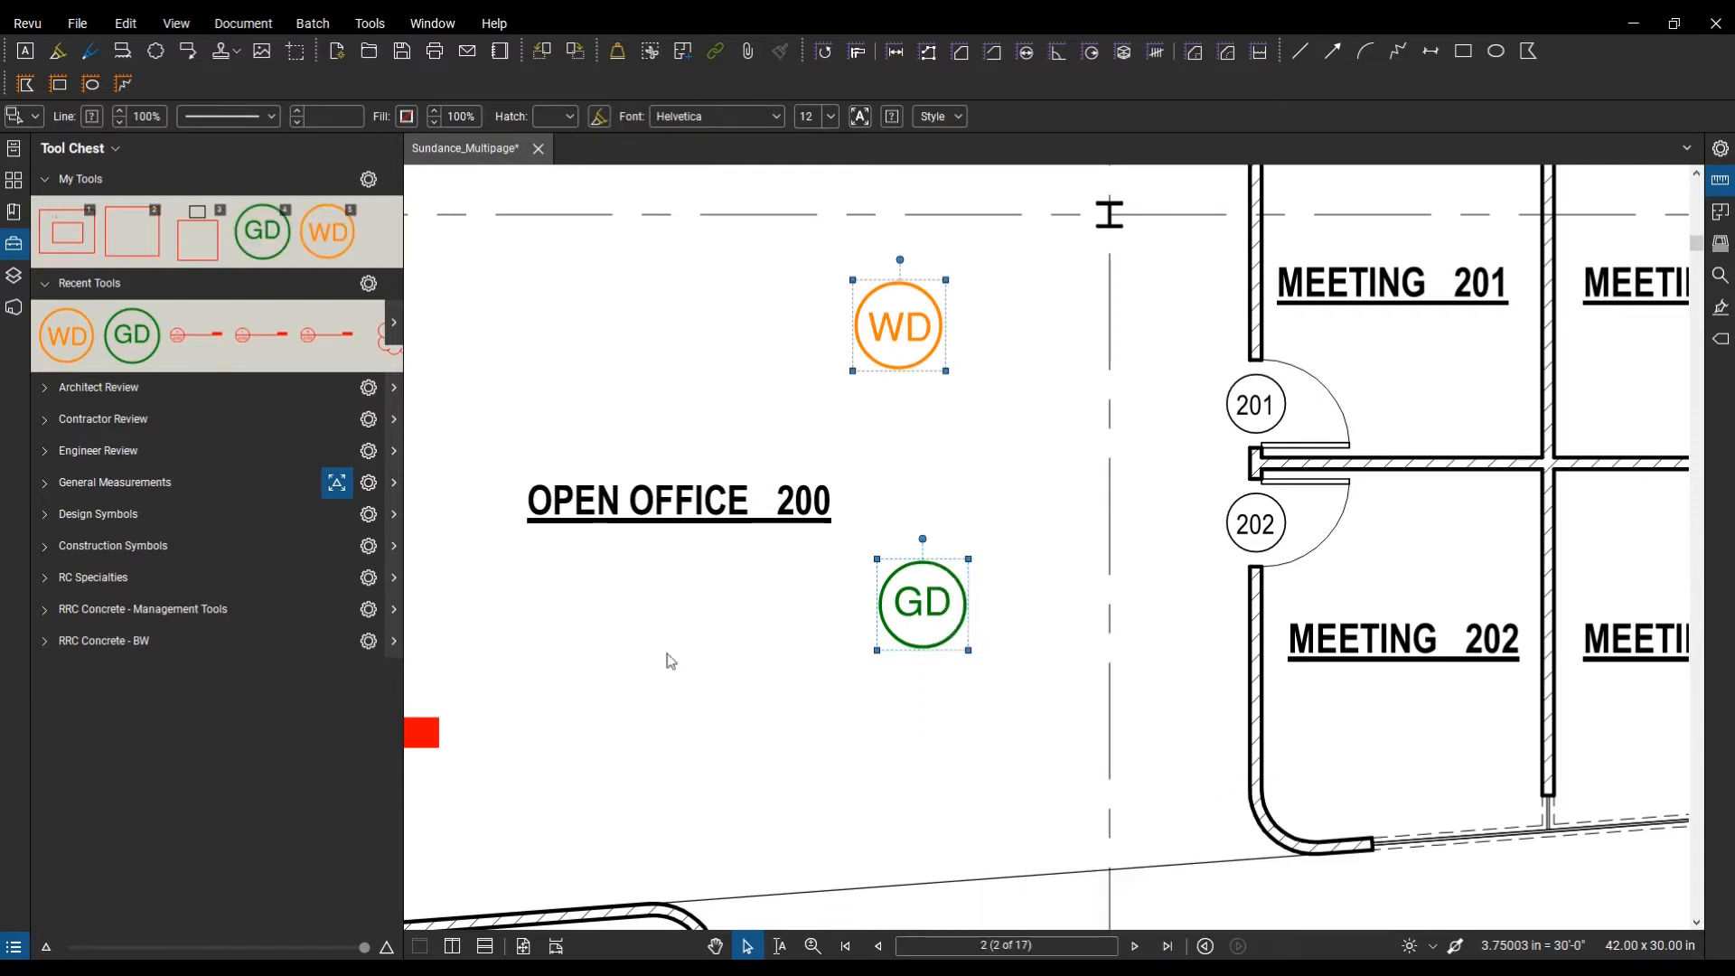
Step: Create count tools from the GD and WD symbols in My Tools
right_click(258, 225)
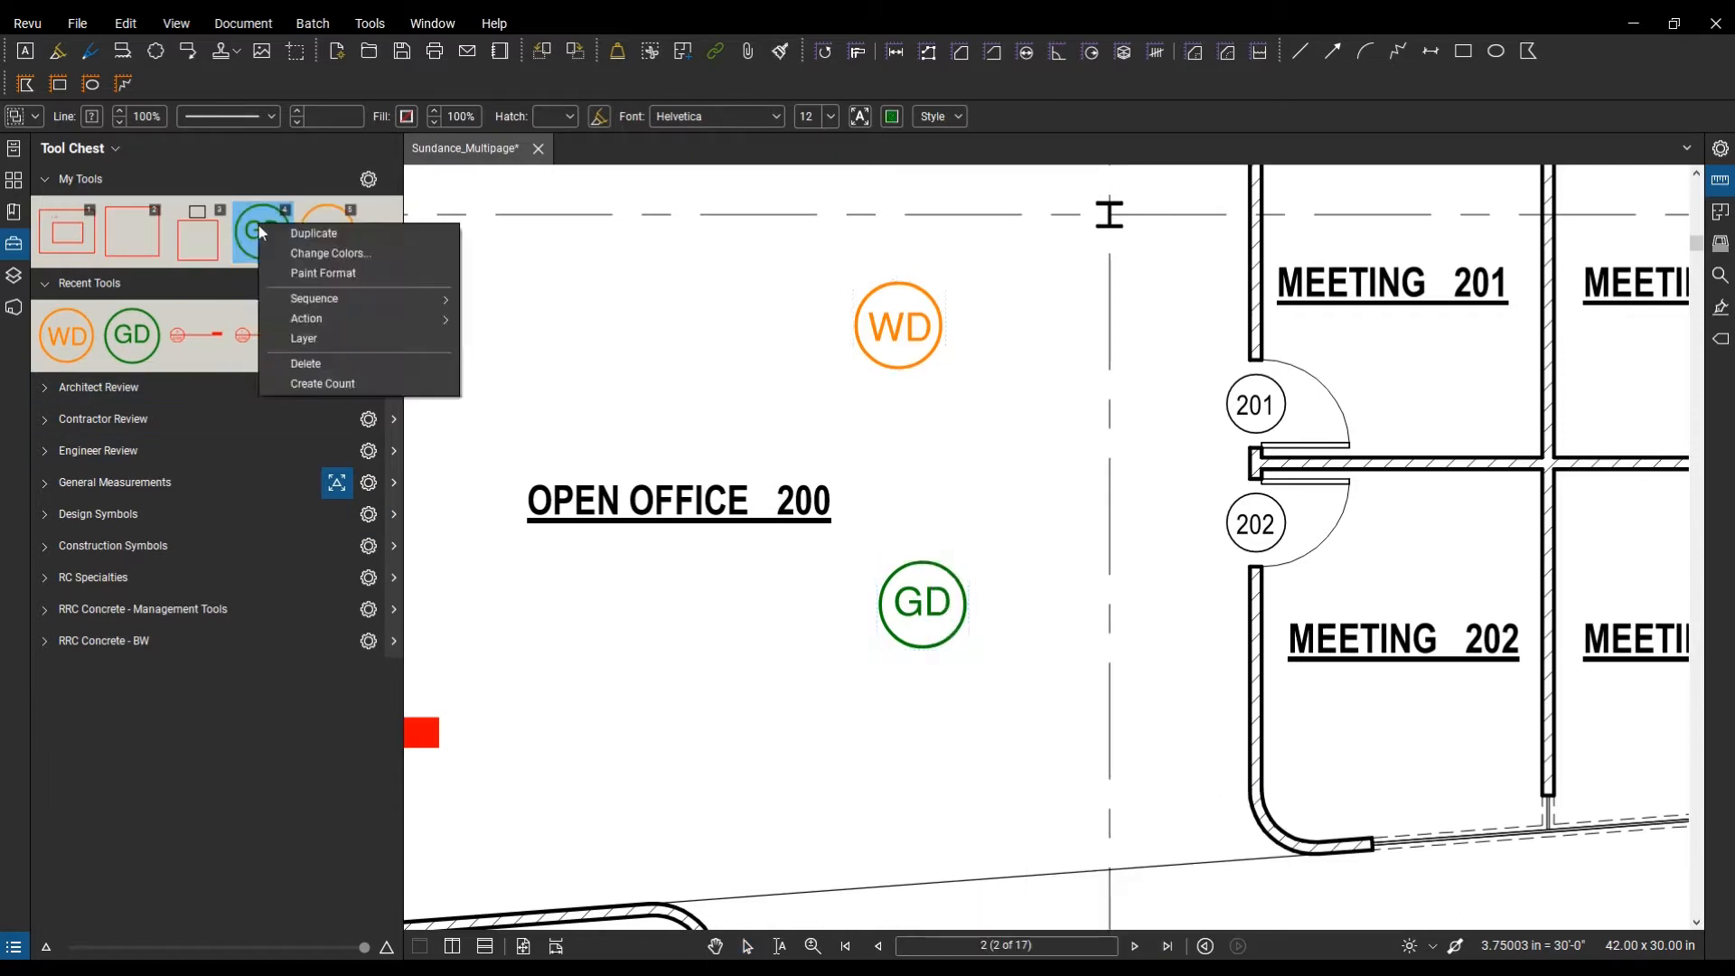
left_click(316, 385)
right_click(320, 247)
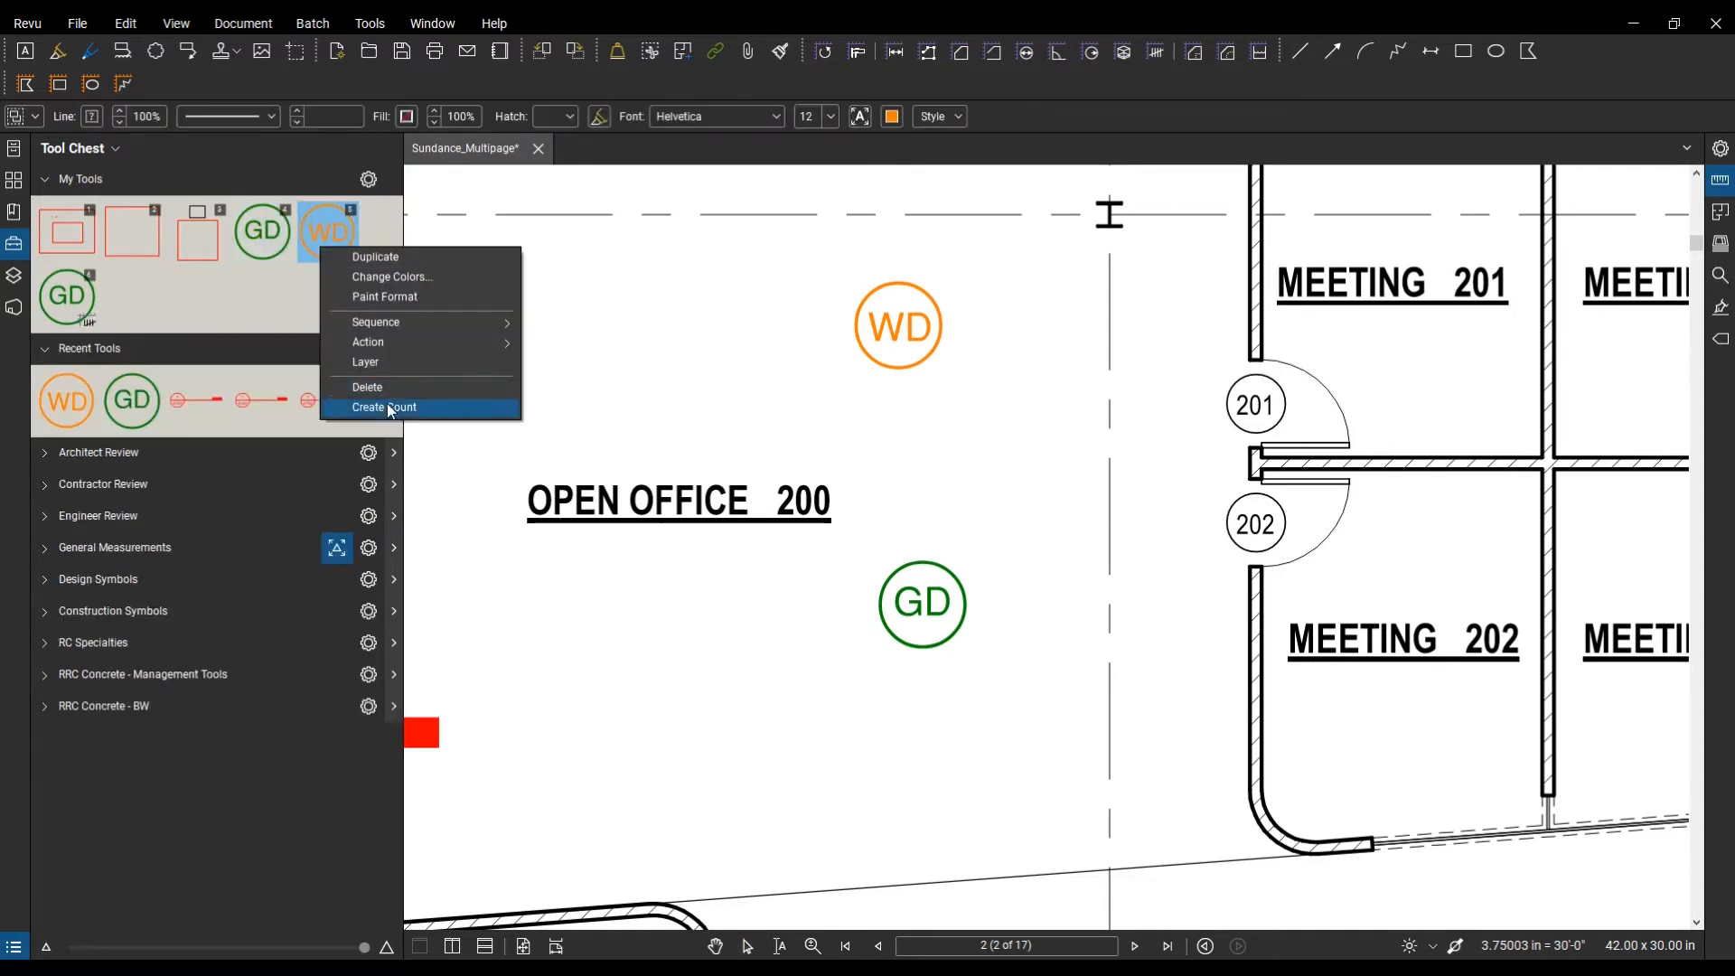
left_click(384, 407)
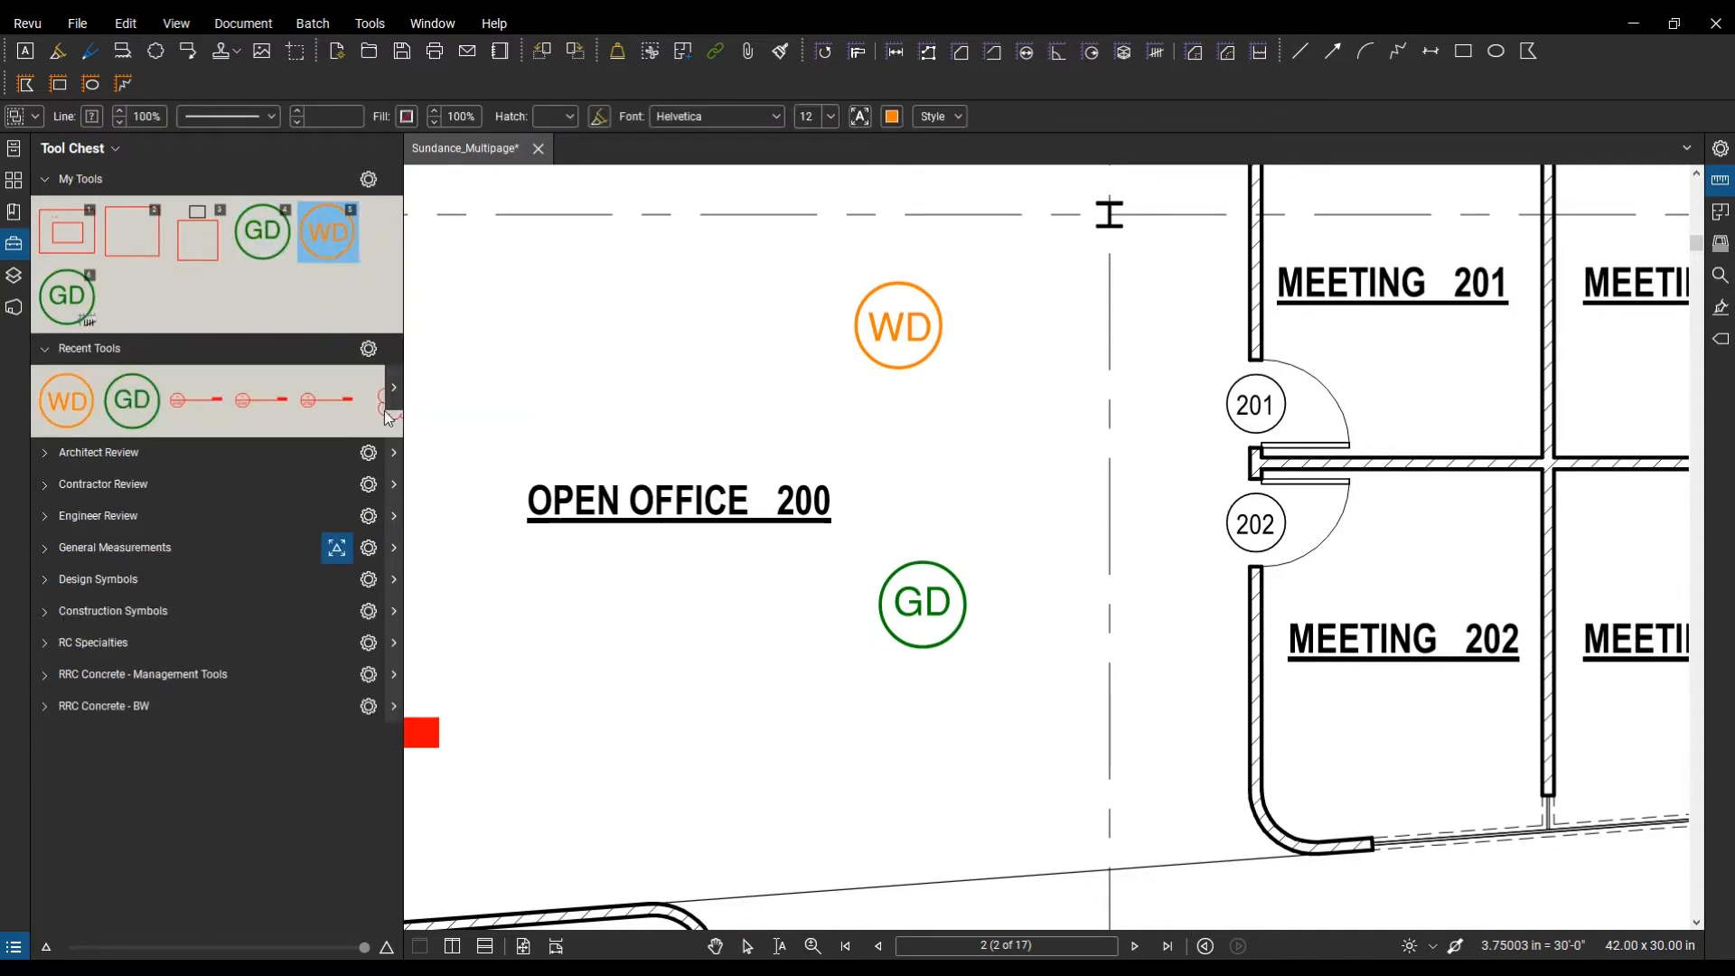
Step: Place GD count markers beside the doors of meeting rooms 201, 203, 202 and 204 using the GD count tool
left_click(77, 296)
scroll(718, 423, "down", 2)
scroll(824, 423, "down", 2)
scroll(825, 423, "down", 1)
scroll(825, 450, "up", 5)
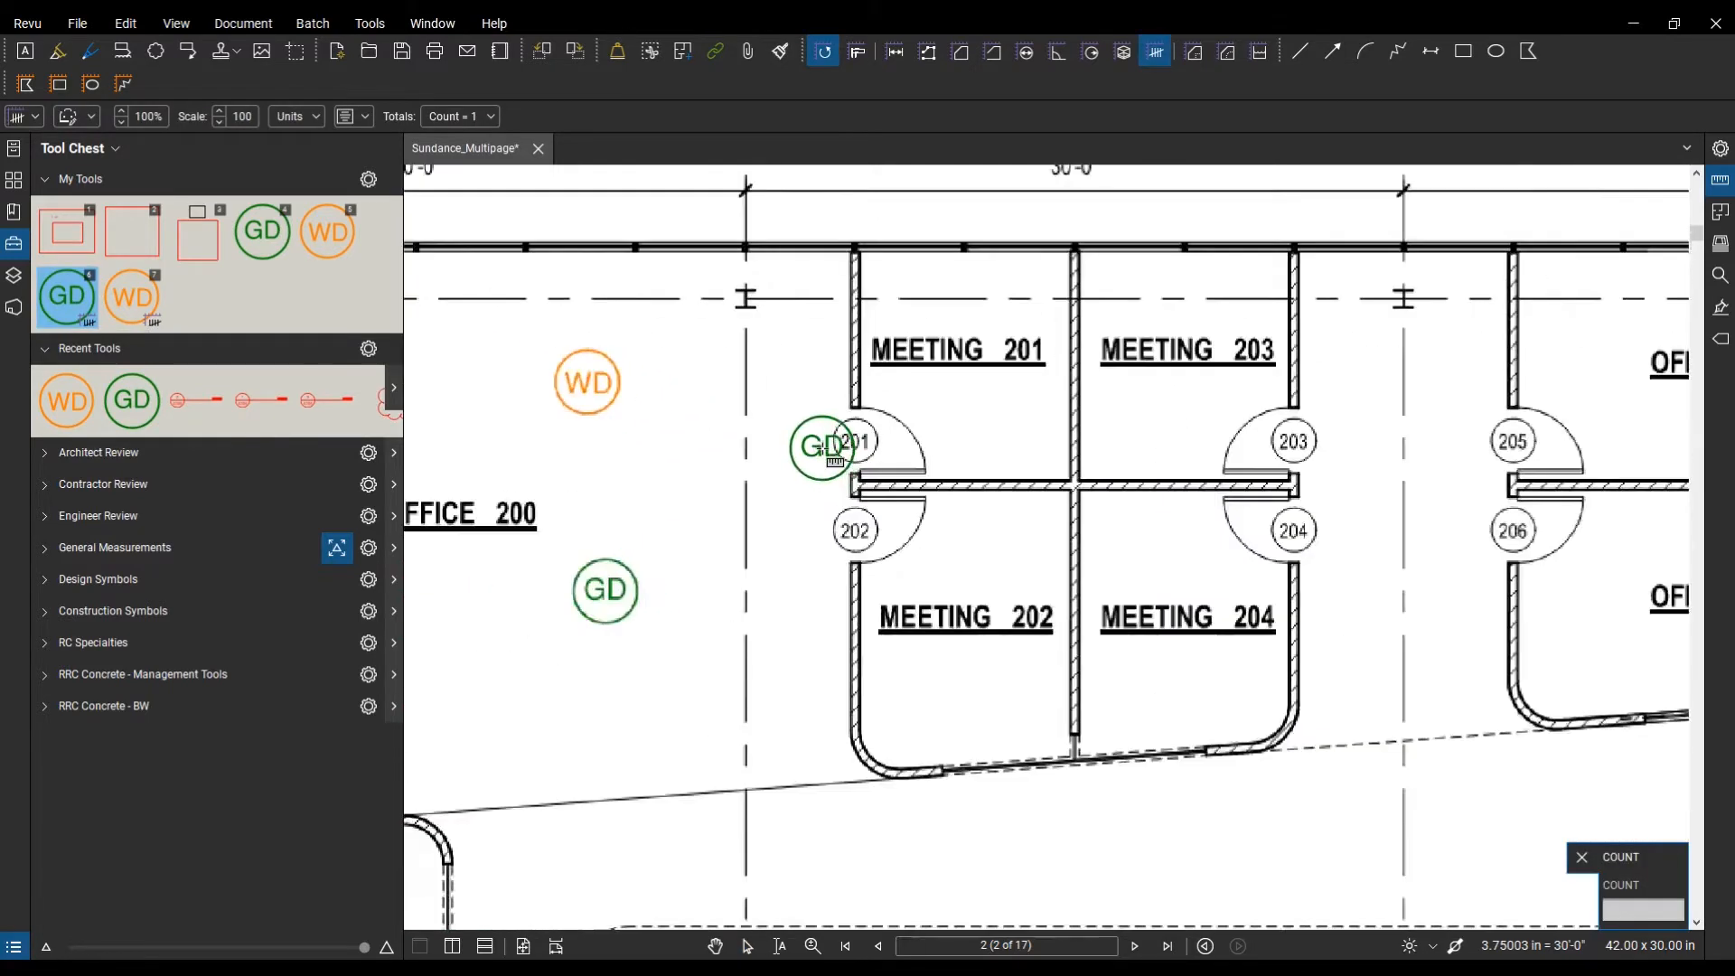
left_click(820, 433)
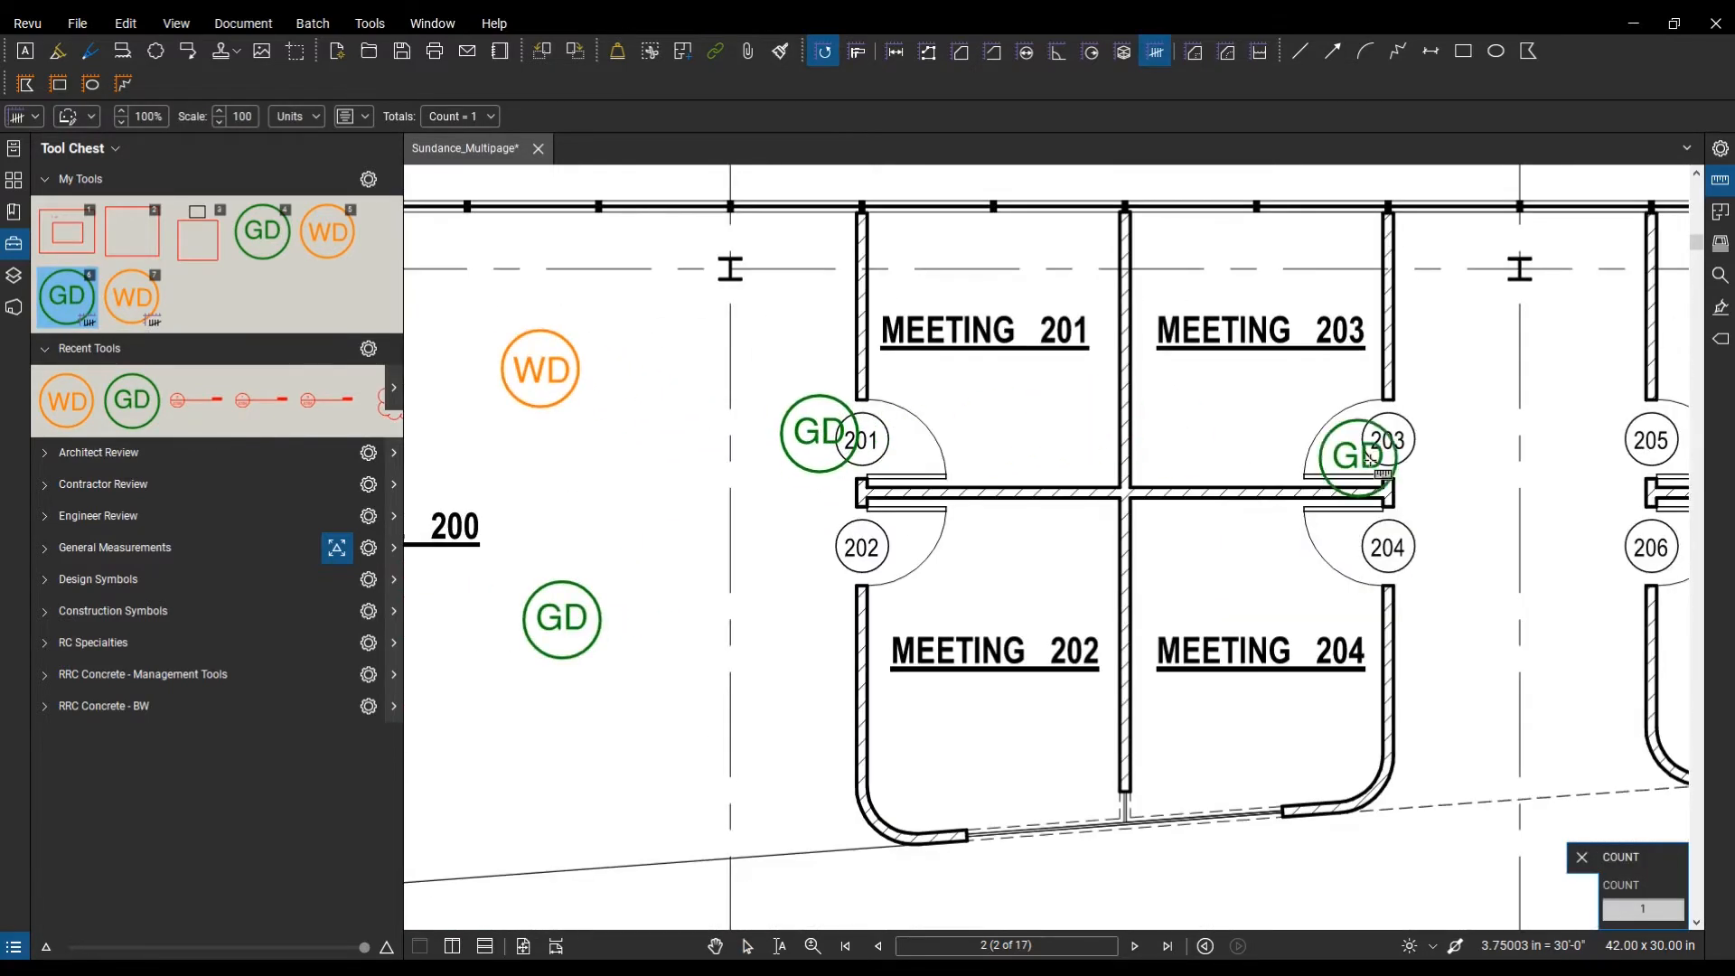
left_click(1431, 444)
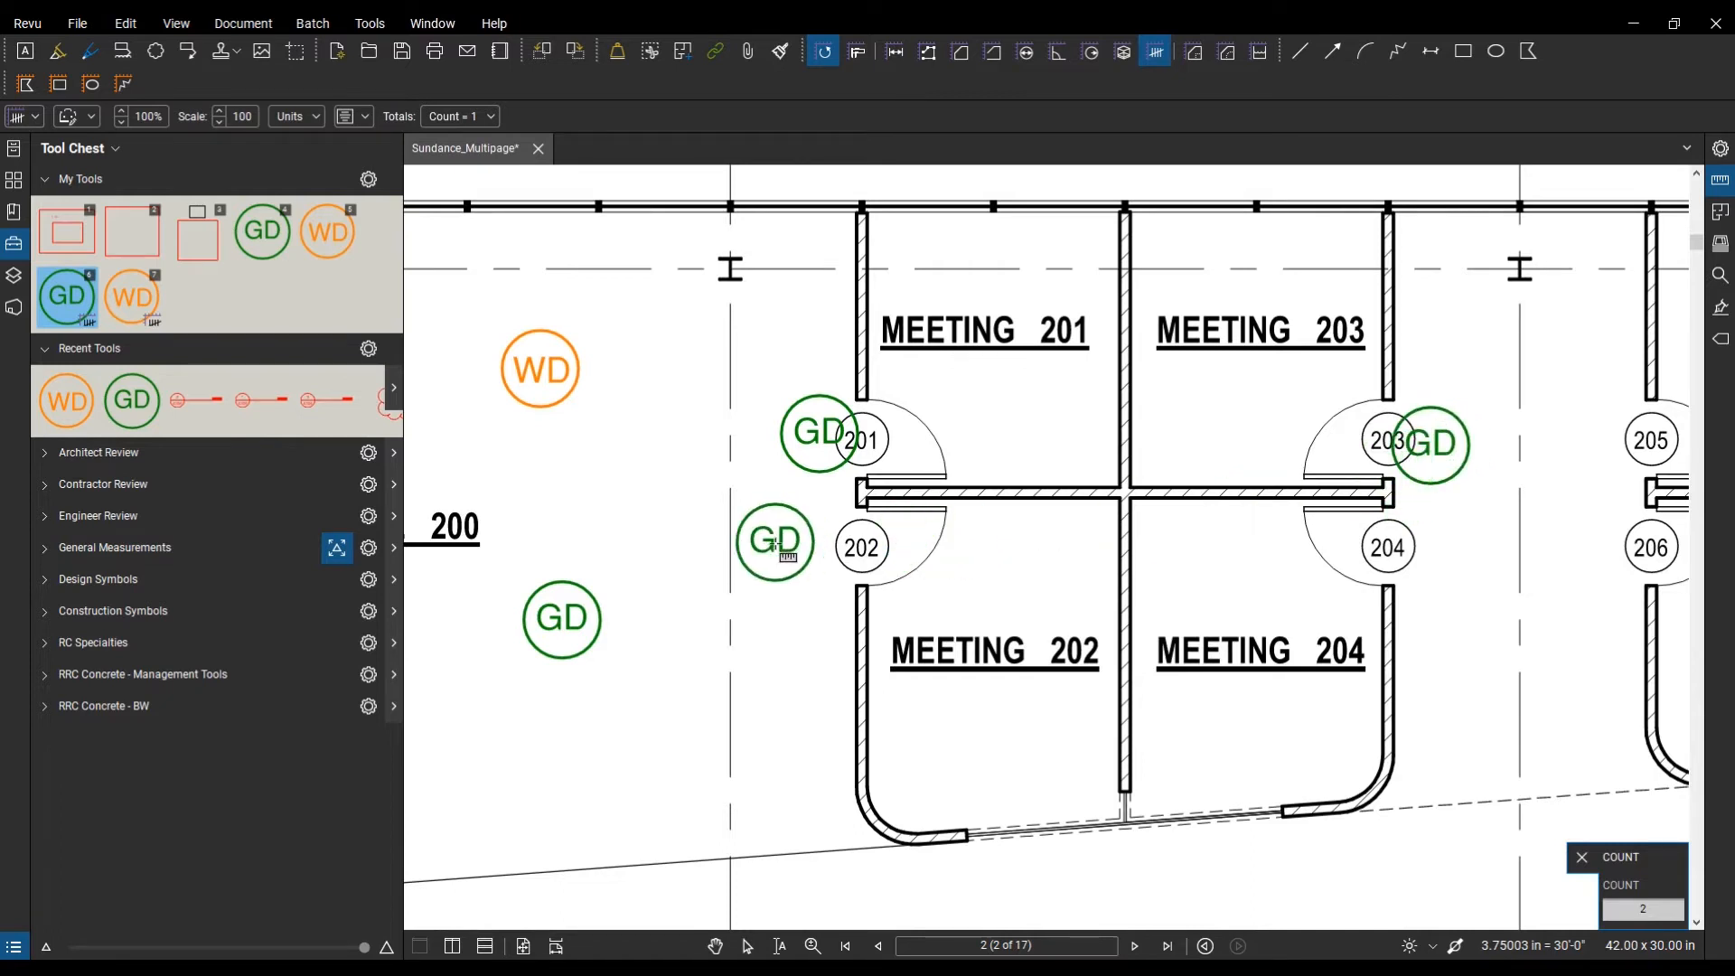
left_click(810, 548)
left_click(1442, 549)
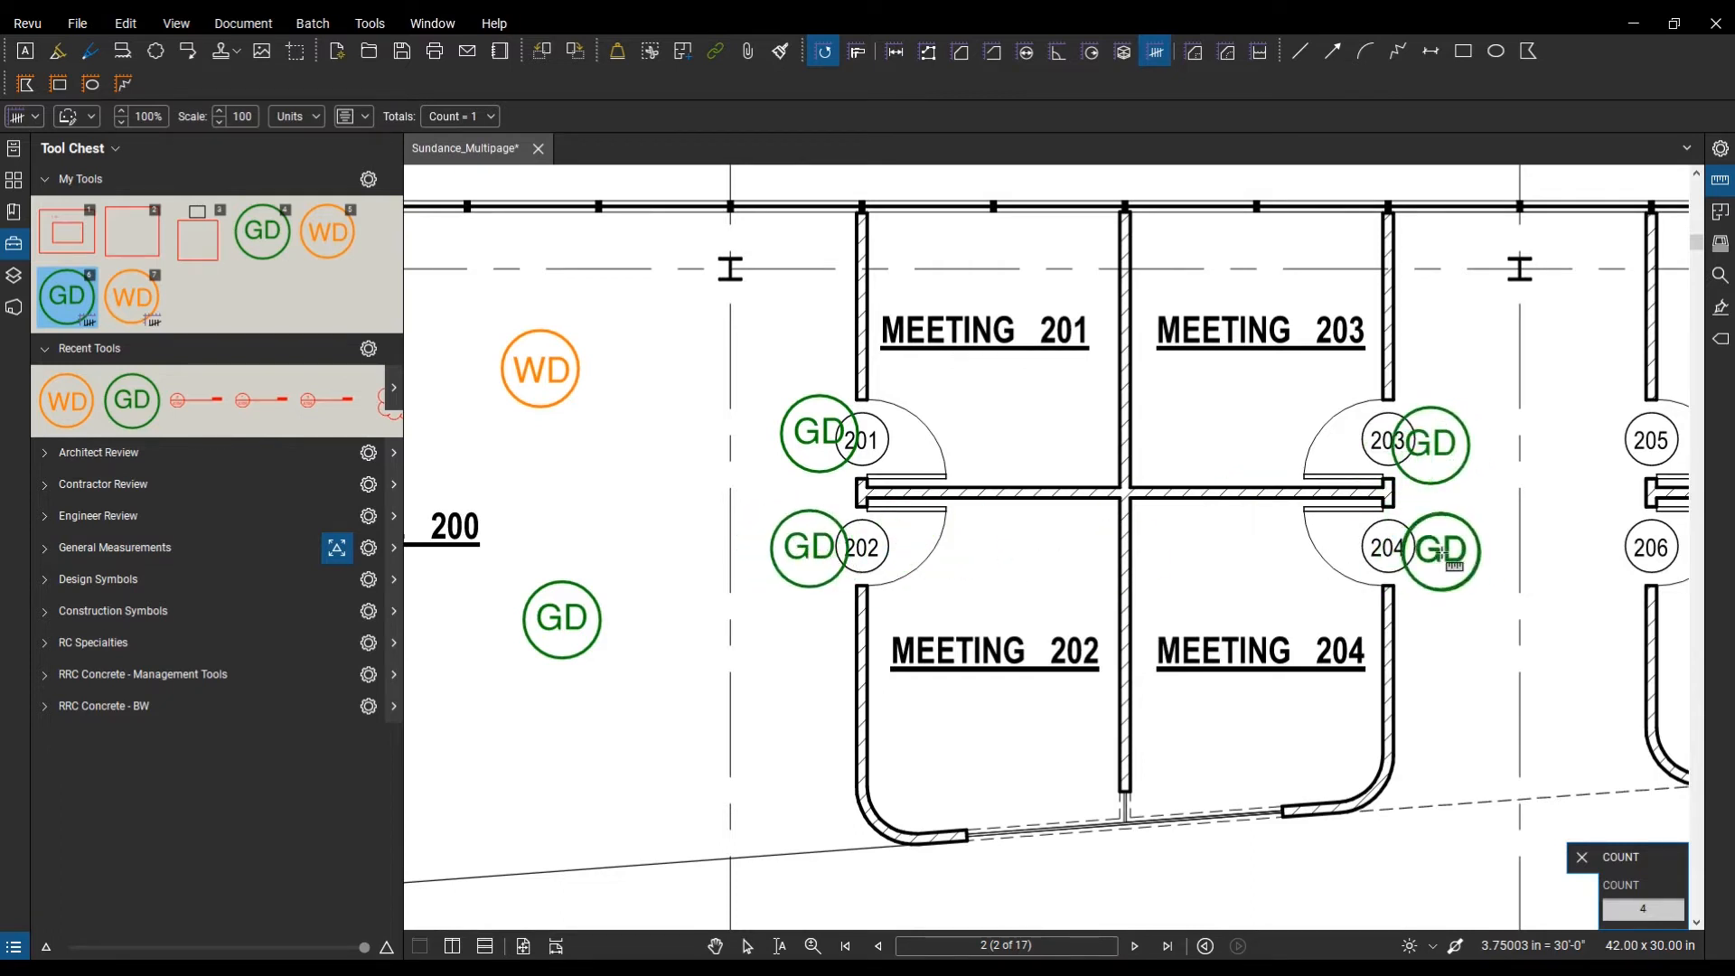
Step: Place GD count markers beside doors 249 and 250 and end the count
scroll(1442, 549, "down", 3)
scroll(1095, 531, "down", 1)
left_click_drag(1094, 531, 1172, 330)
left_click_drag(1116, 569, 888, 403)
scroll(1243, 479, "up", 4)
left_click(1150, 465)
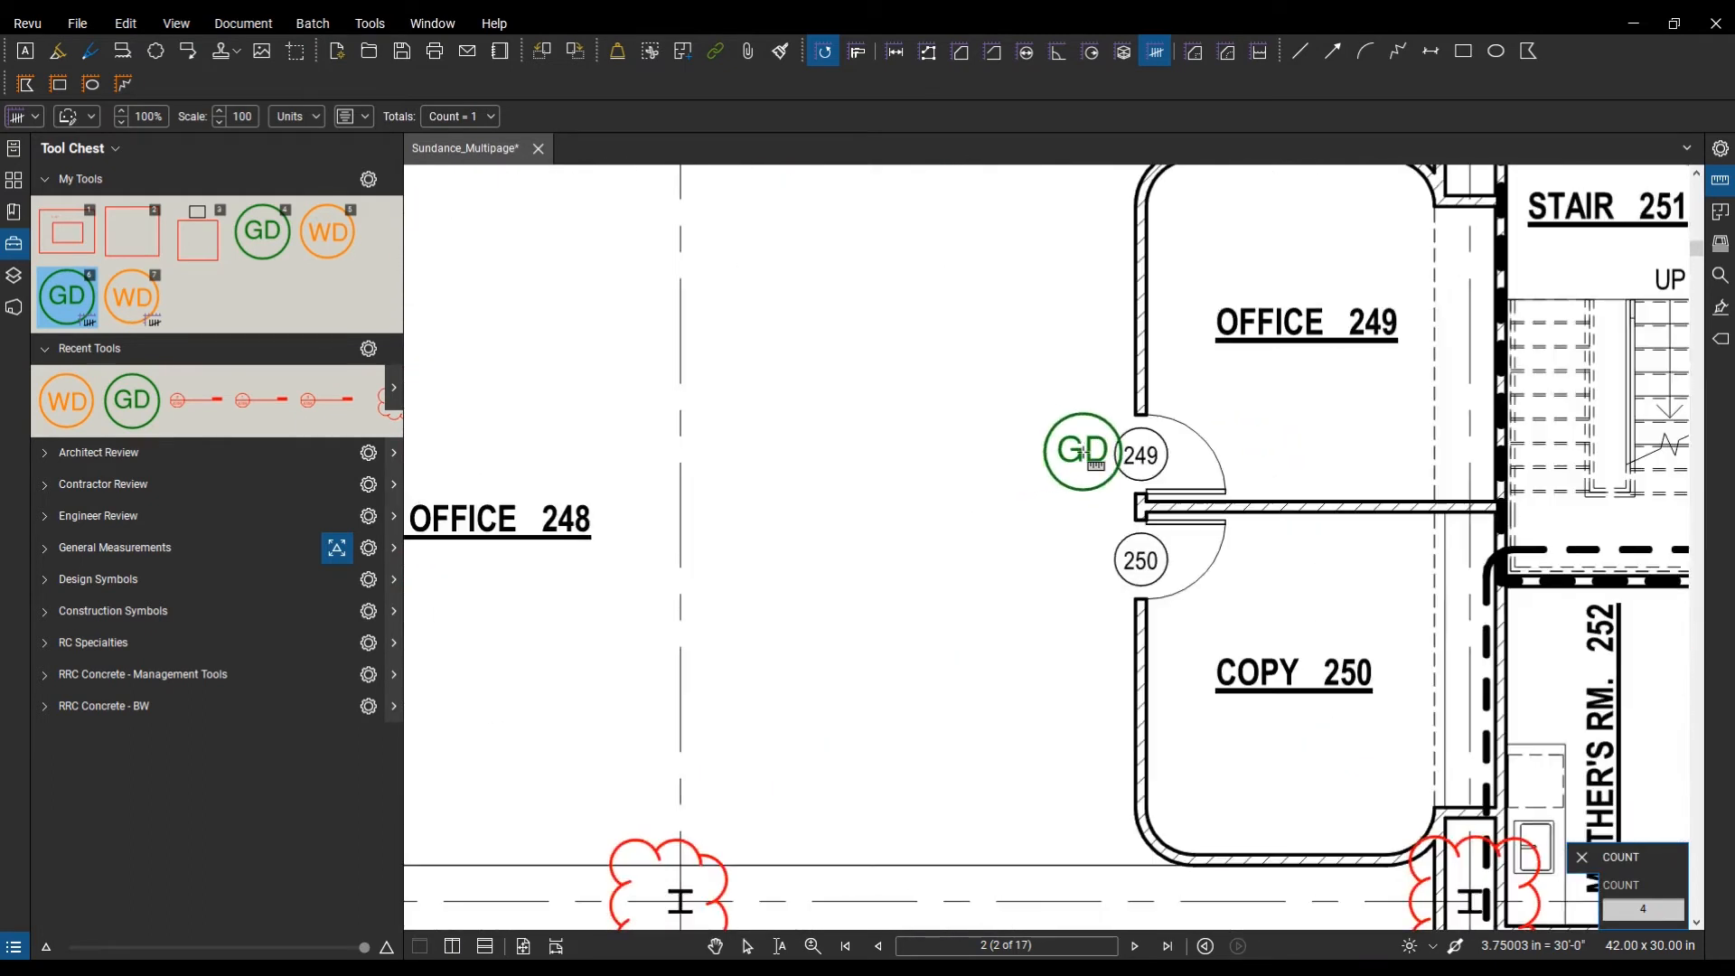
left_click(1150, 508)
scroll(1081, 559, "down", 4)
key("Escape")
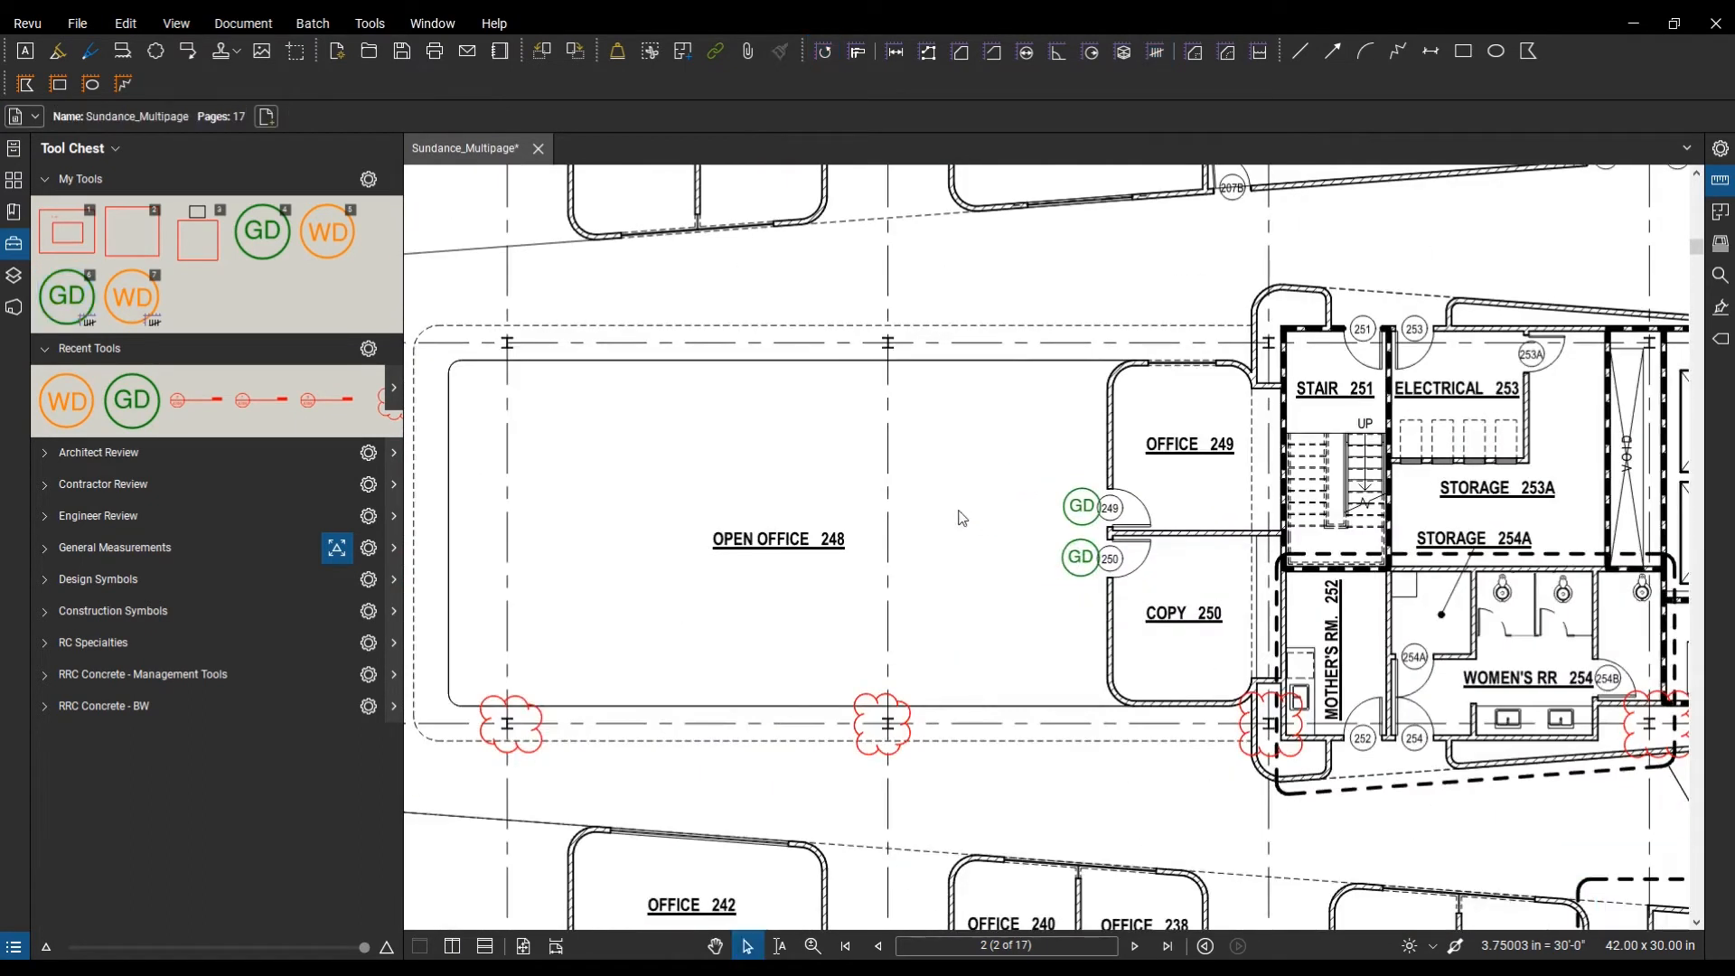
Step: Place WD count markers beside the doors 207B and 207A of conference room 207 using the WD count tool
scroll(961, 519, "down", 5)
scroll(678, 401, "up", 4)
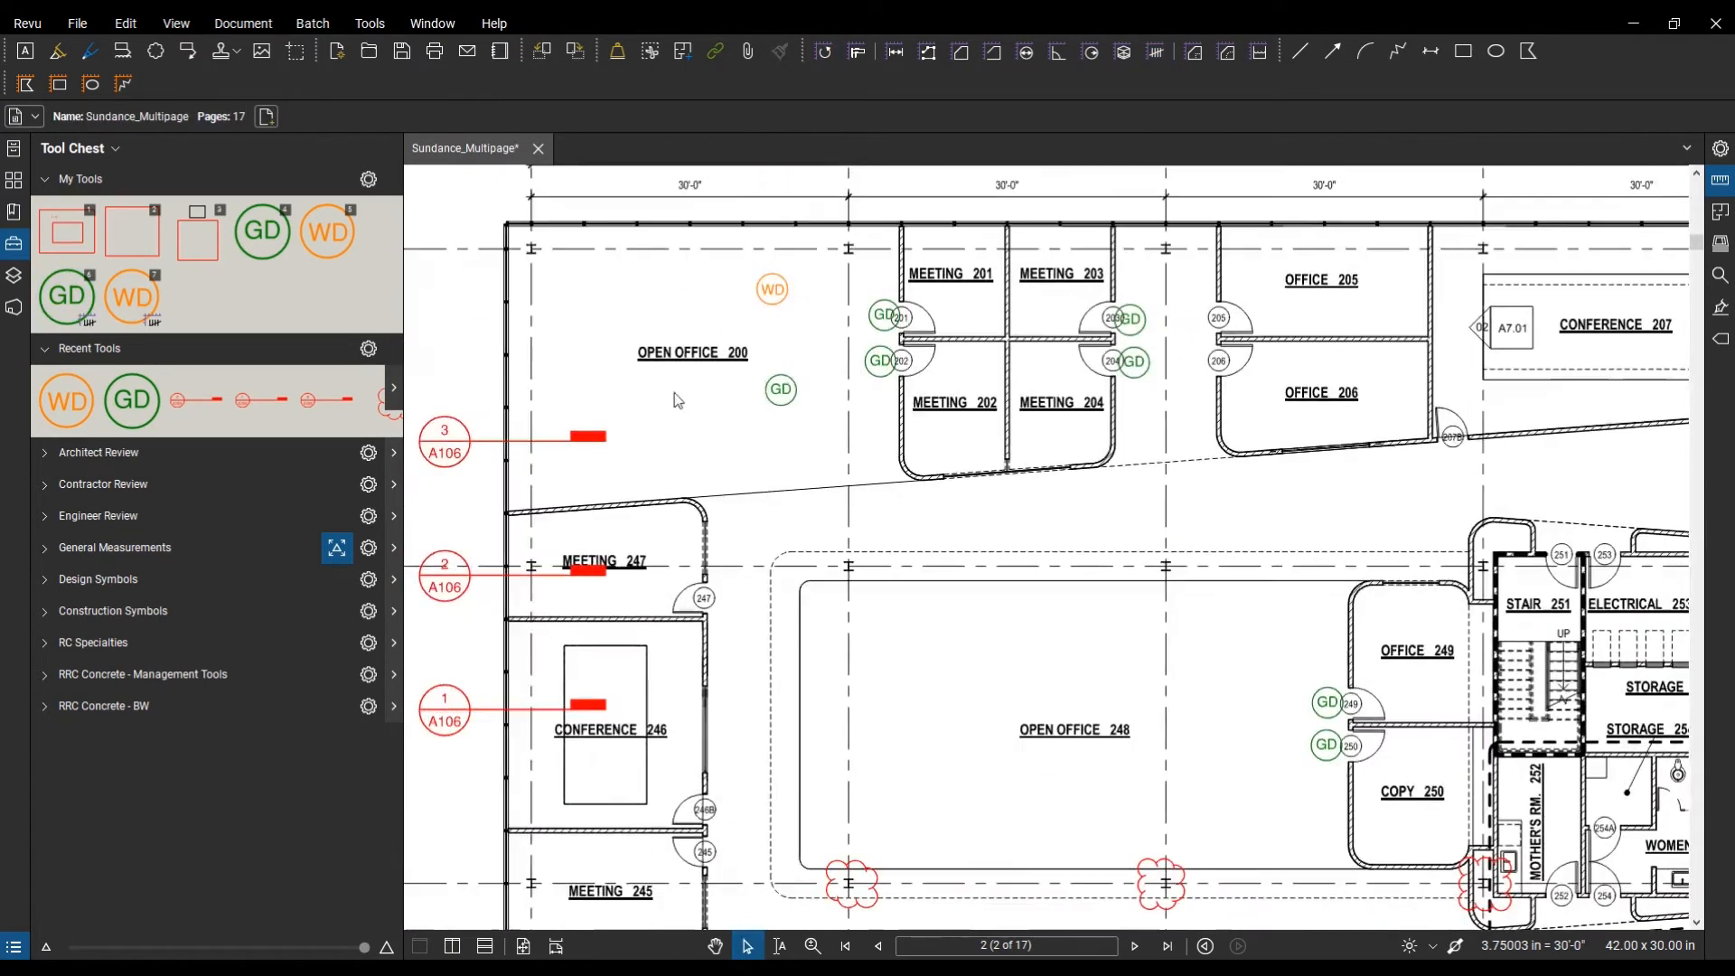
left_click(133, 302)
scroll(1275, 437, "down", 1)
mouse_move(1276, 438)
left_mouse_down()
mouse_move(962, 420)
mouse_move(855, 357)
left_mouse_up()
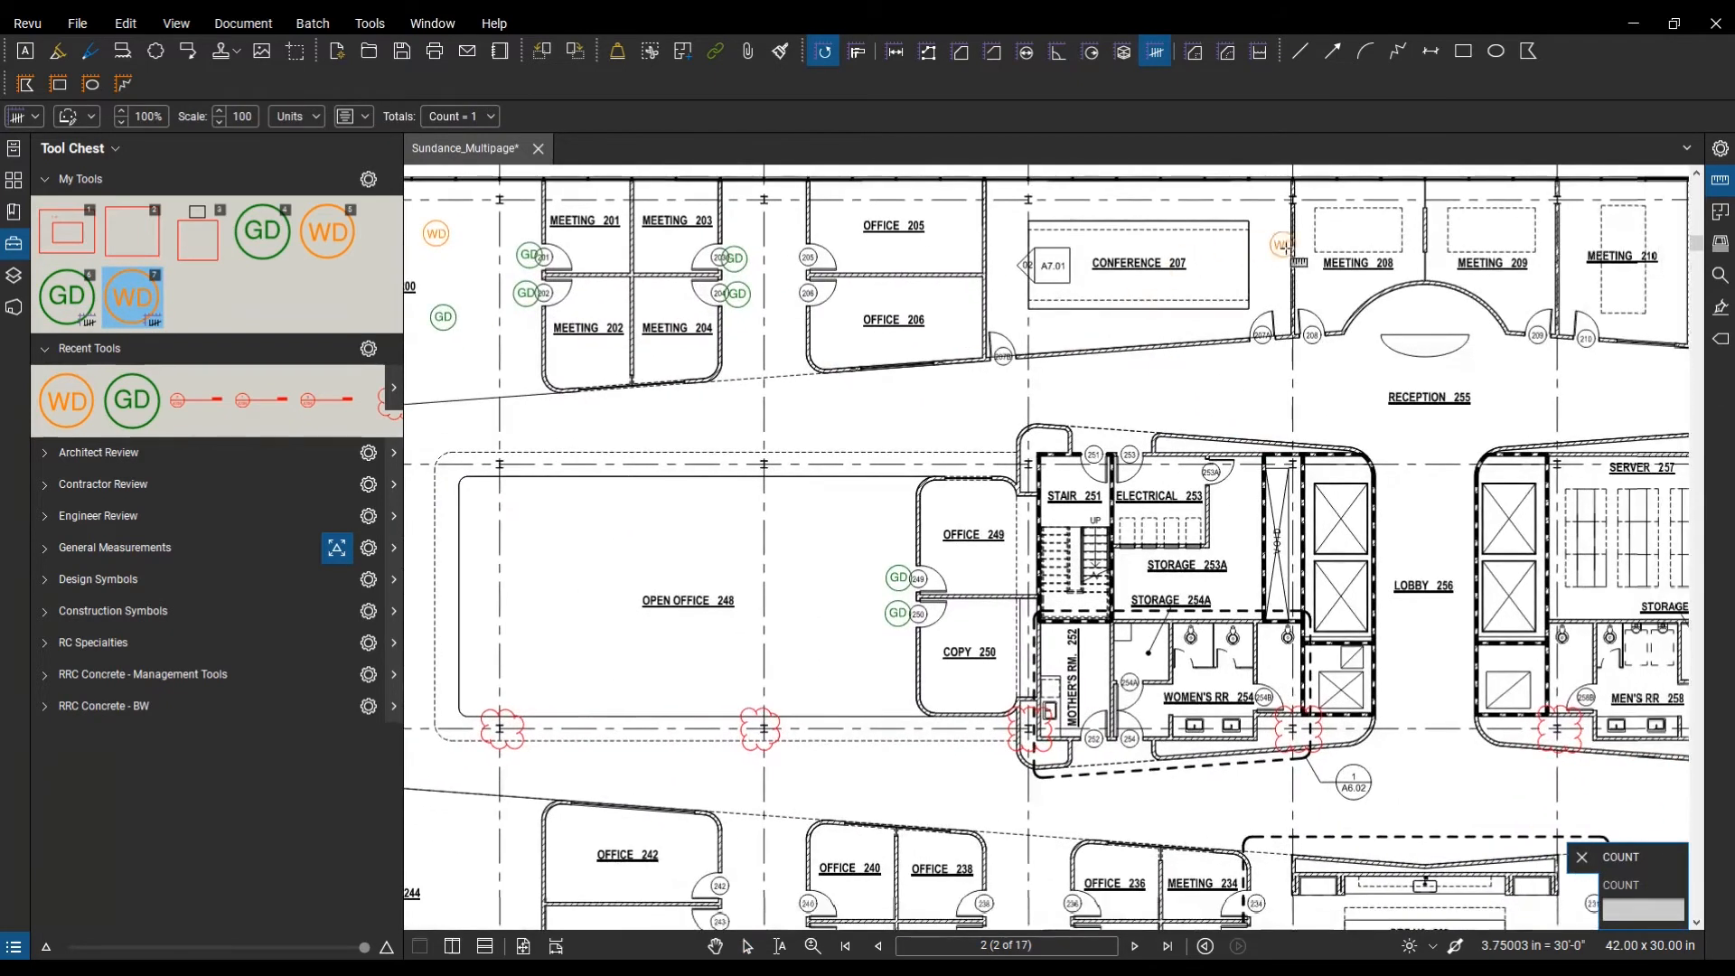
scroll(1281, 327, "up", 6)
left_click(1271, 395)
scroll(1368, 468, "down", 1)
left_click_drag(1367, 468, 1687, 505)
left_click(1192, 508)
Step: Place WD count markers beside doors 208, 209, 210 and 211B and end the count
scroll(1241, 509, "down", 3)
left_click_drag(1254, 526, 712, 419)
left_click(1437, 368)
scroll(1442, 370, "up", 1)
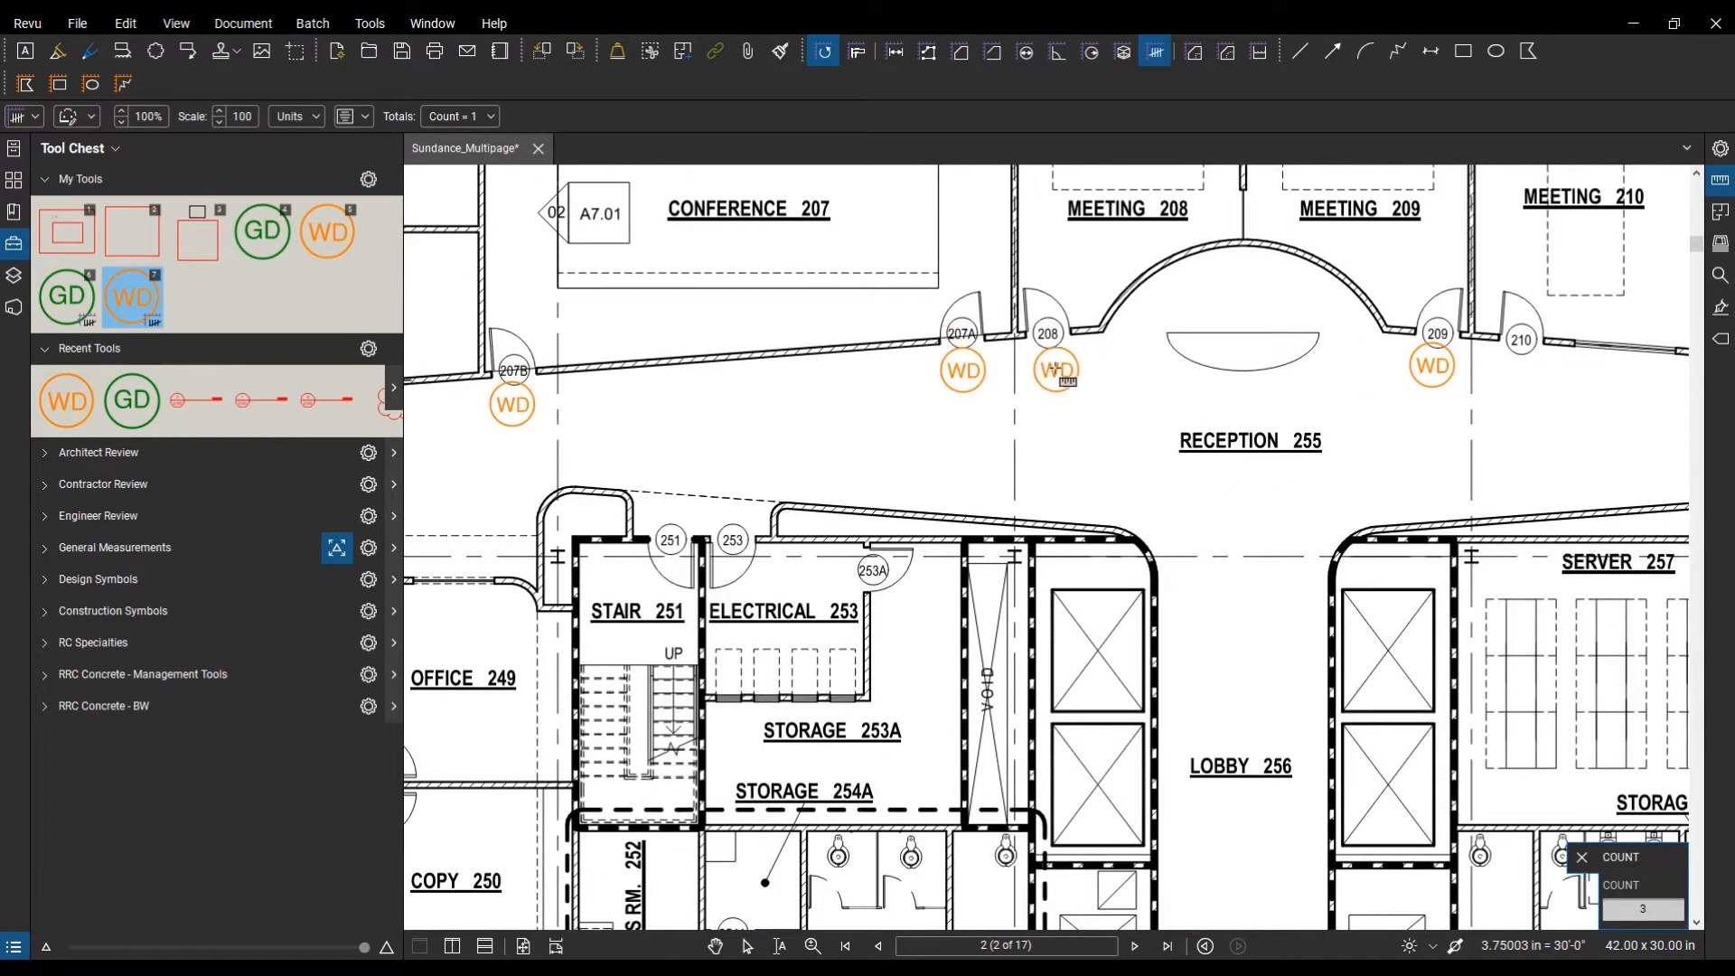
left_click_drag(1086, 380, 860, 359)
left_click(1300, 364)
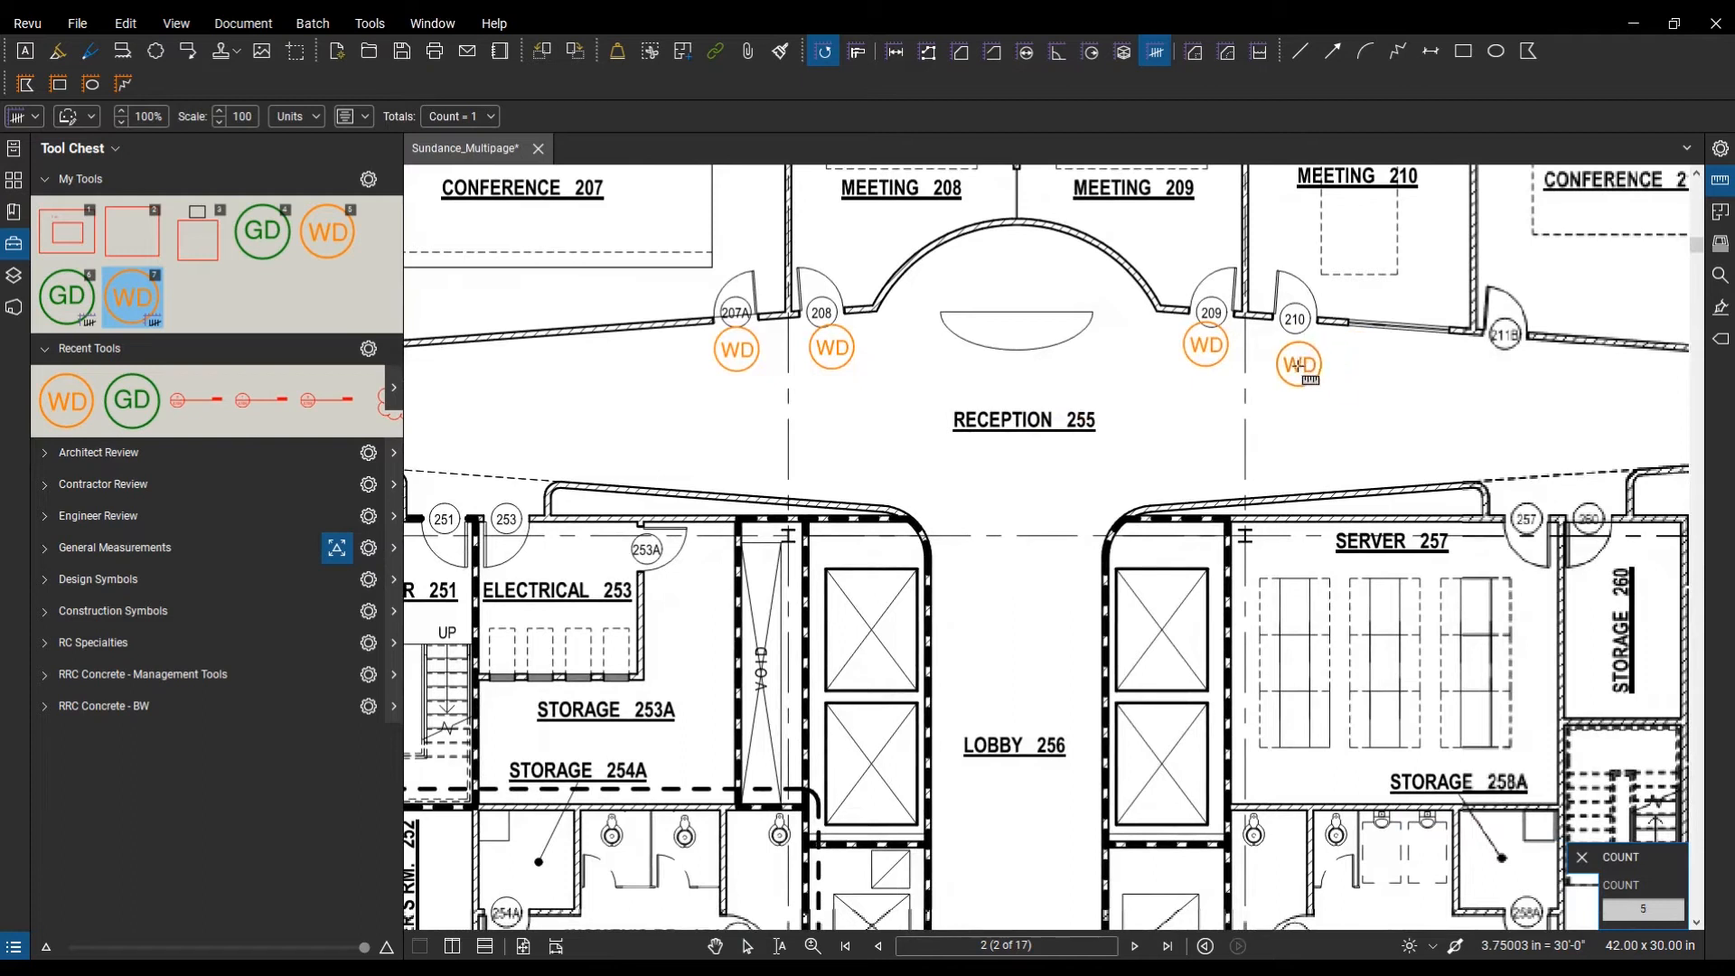
left_click(1516, 380)
key("Escape")
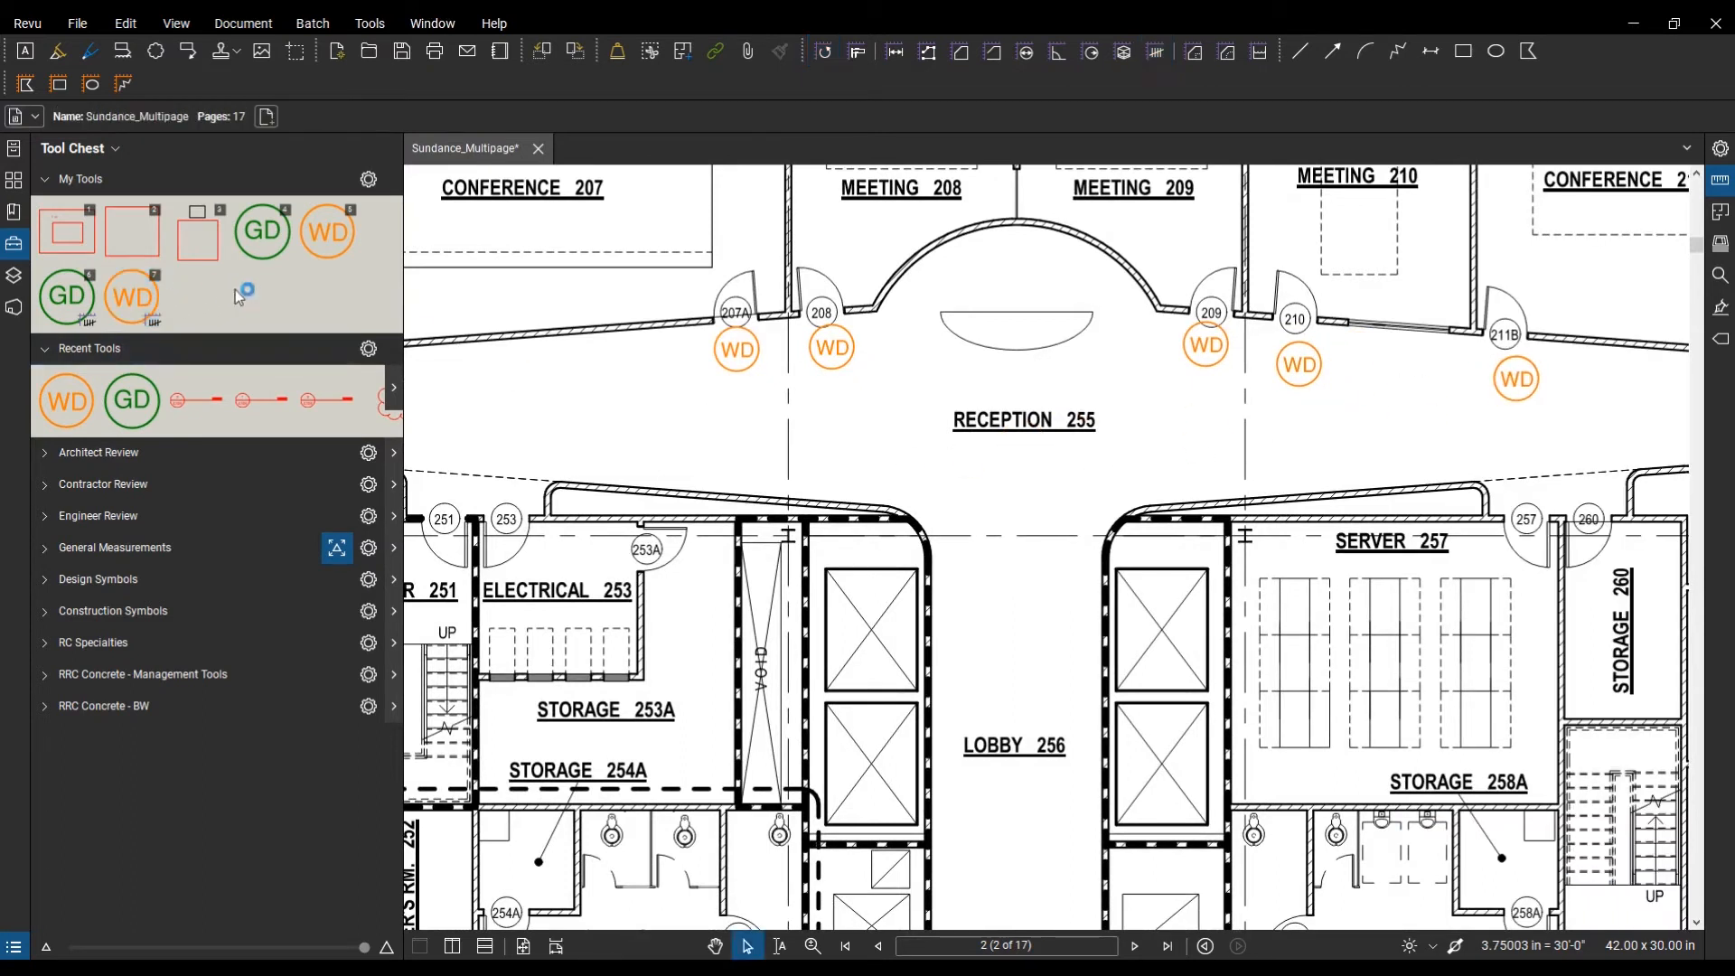
Step: Delete the original WD and GD tags standing in Open Office 200
scroll(898, 432, "down", 1)
scroll(899, 432, "down", 1)
left_click_drag(899, 432, 1514, 541)
scroll(1049, 431, "down", 1)
left_click_drag(1050, 431, 1325, 460)
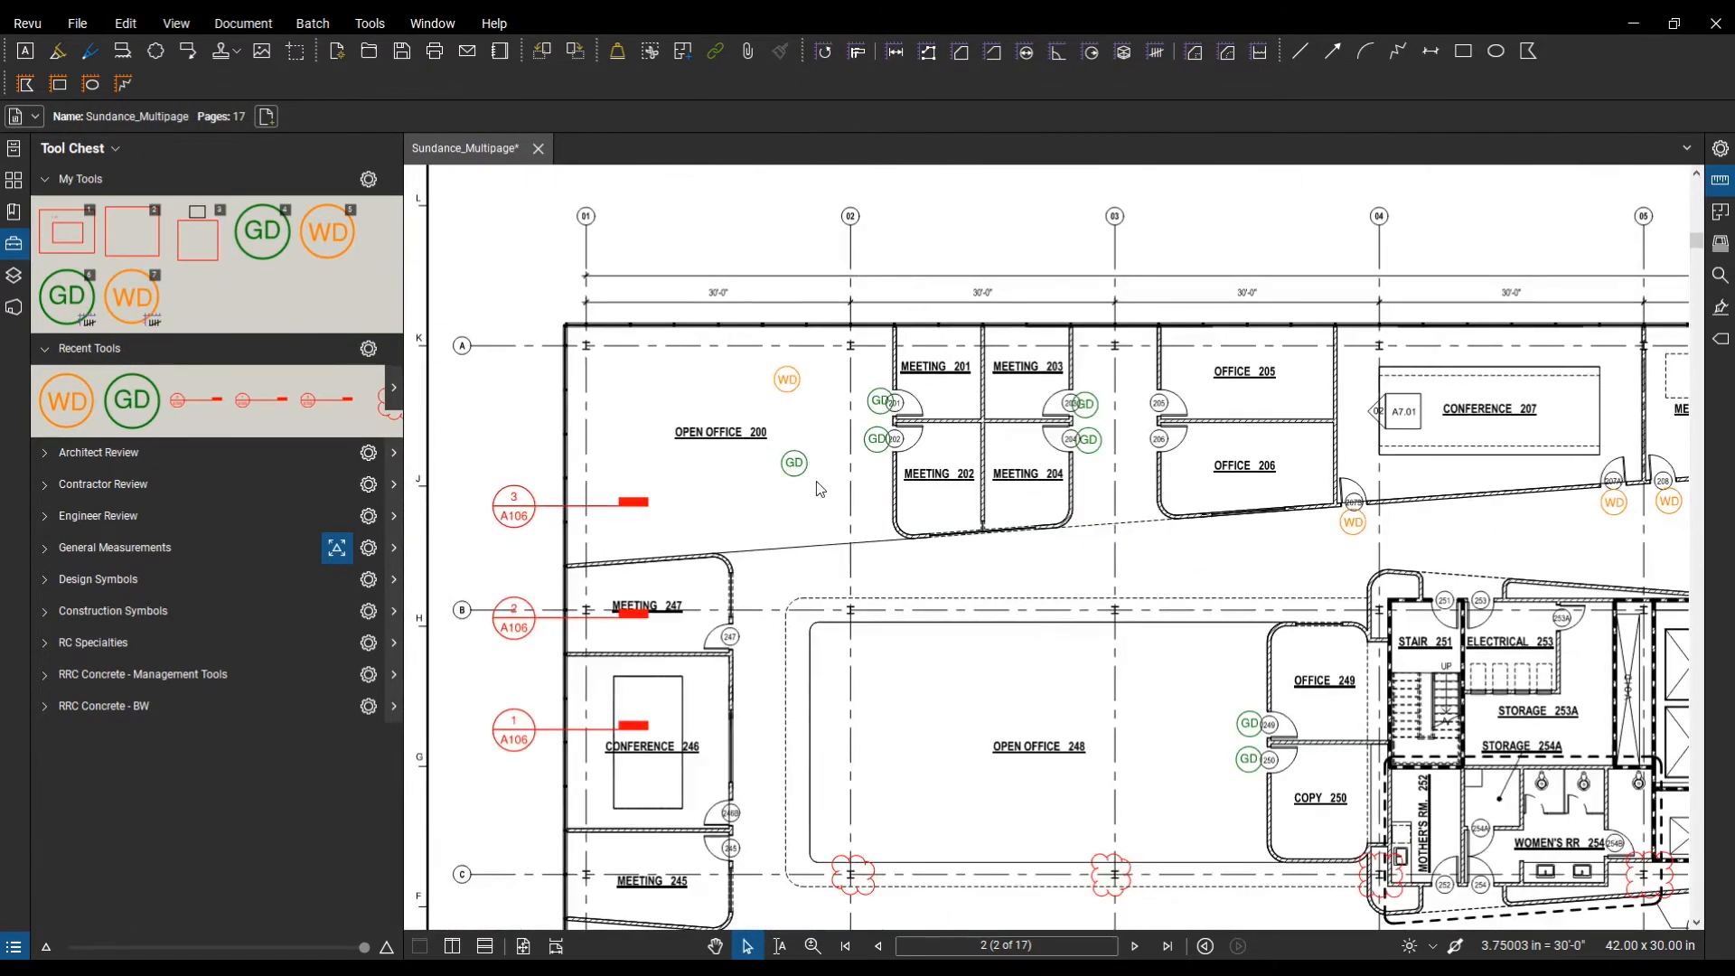
left_click_drag(751, 375, 747, 368)
key("Delete")
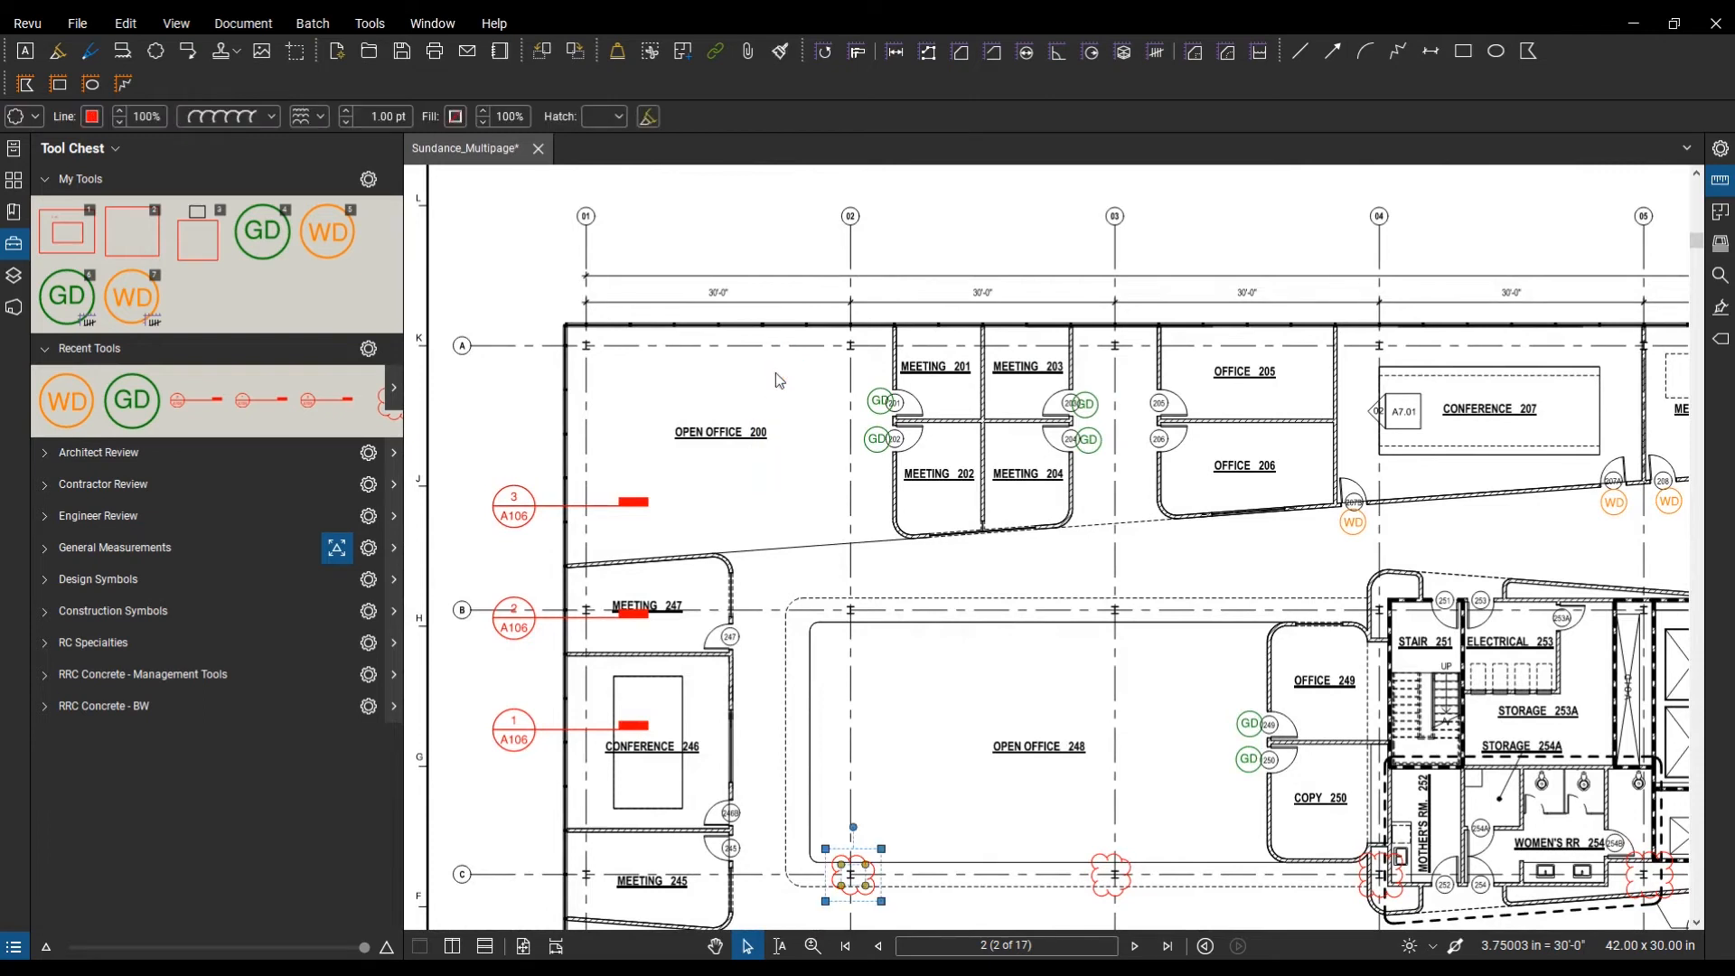
left_click(943, 679)
scroll(943, 680, "down", 2)
left_click_drag(943, 679, 747, 542)
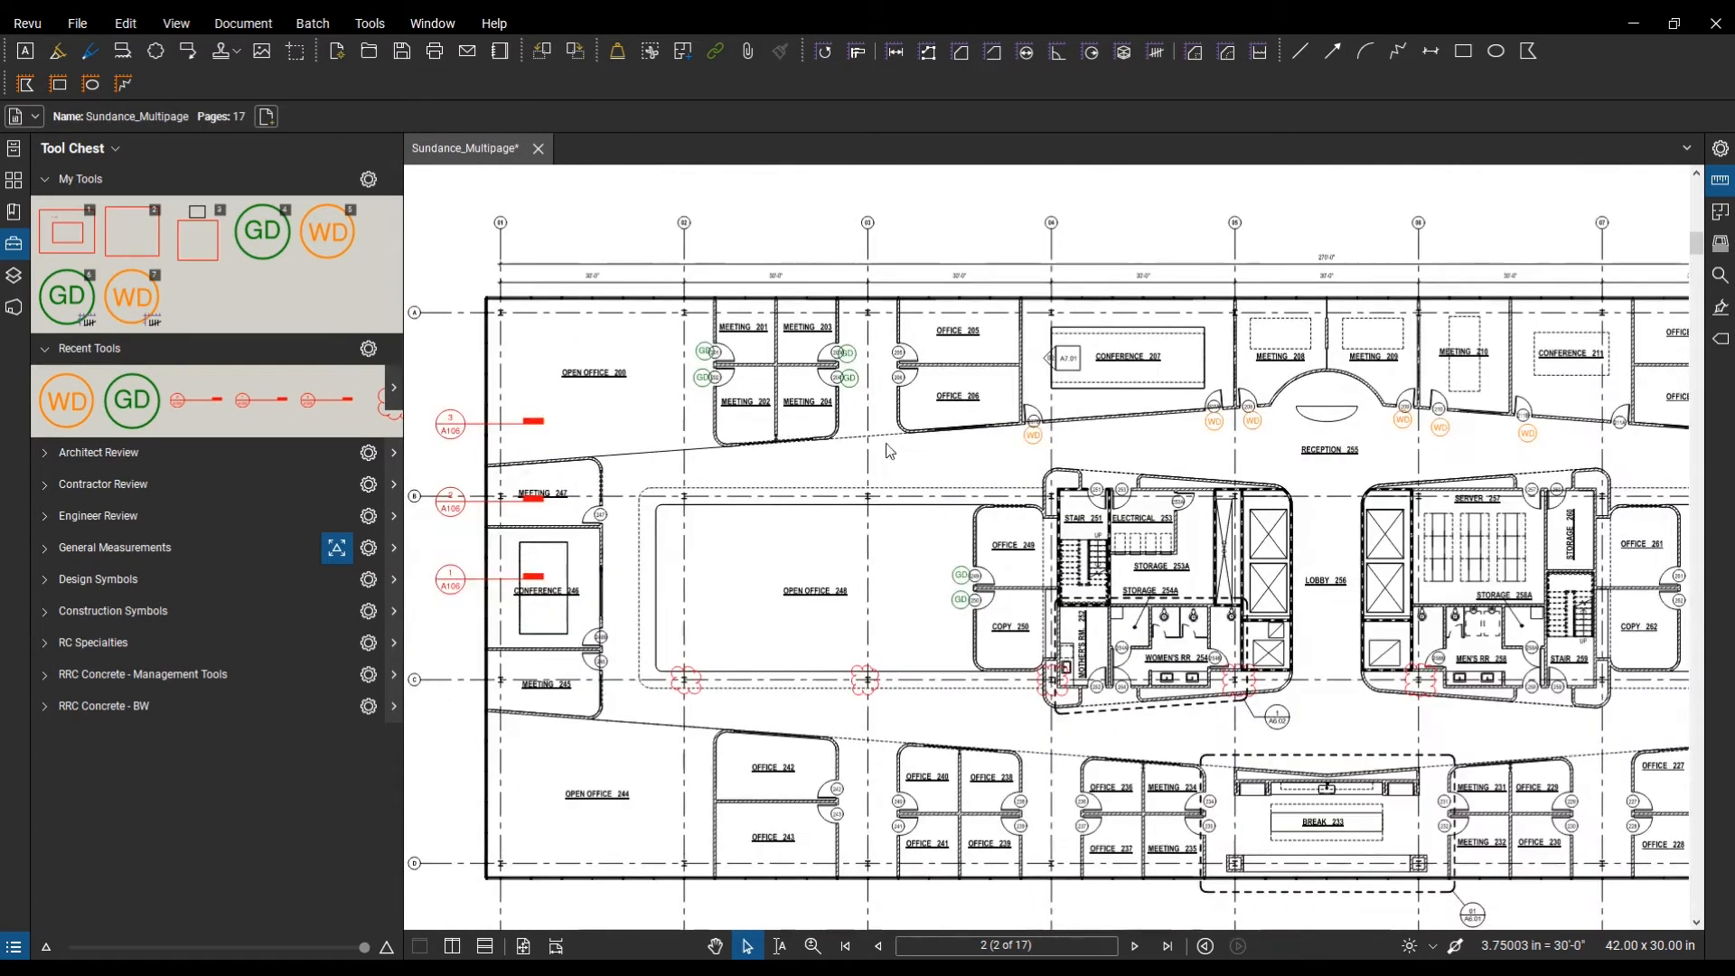
Step: Review the count measurements in the Markups List, sorted by subject, with the Tool Chest hidden
left_click(15, 253)
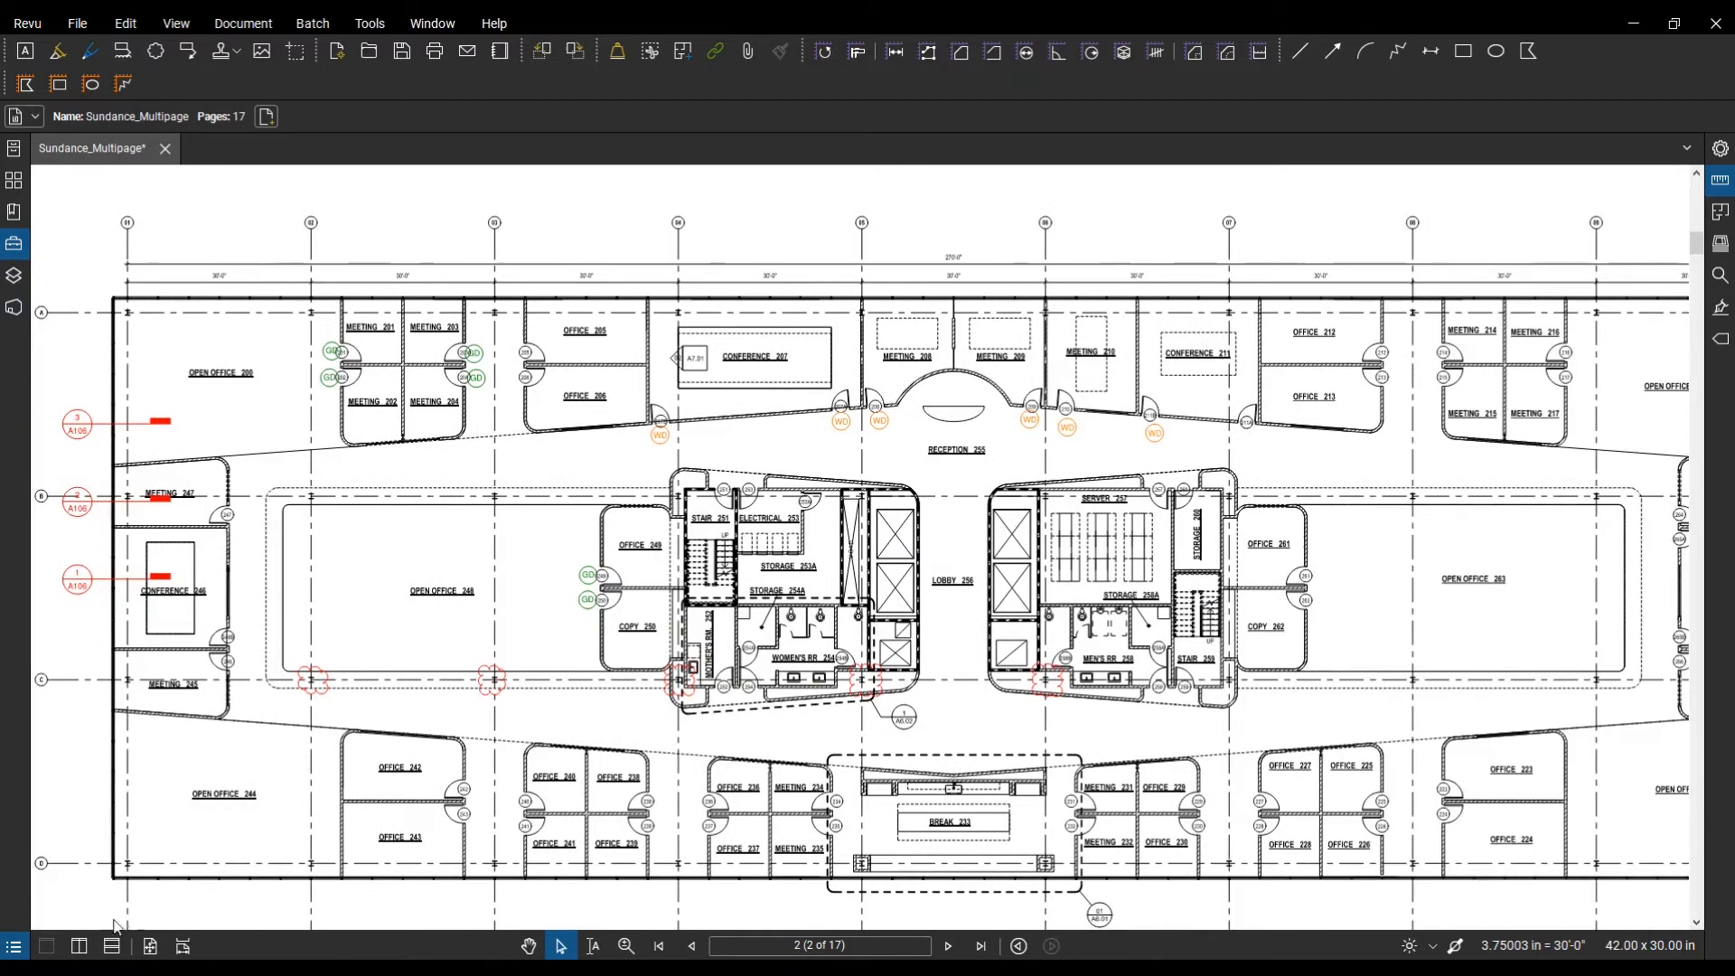
left_click(15, 947)
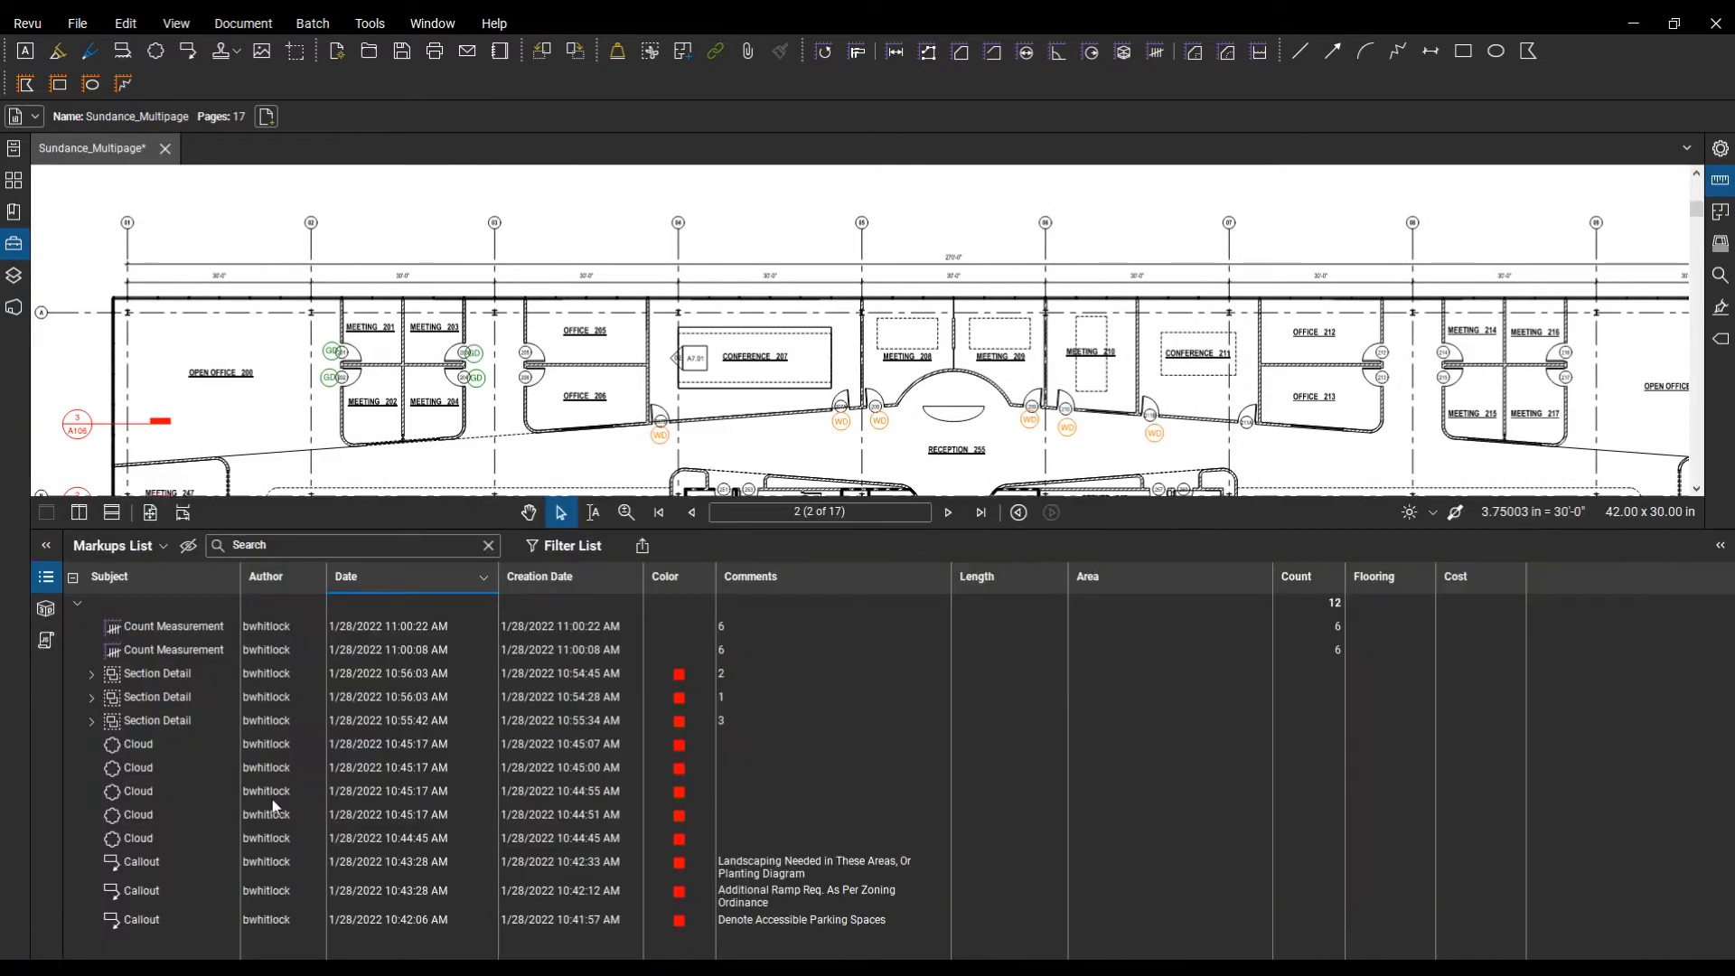
left_click(121, 584)
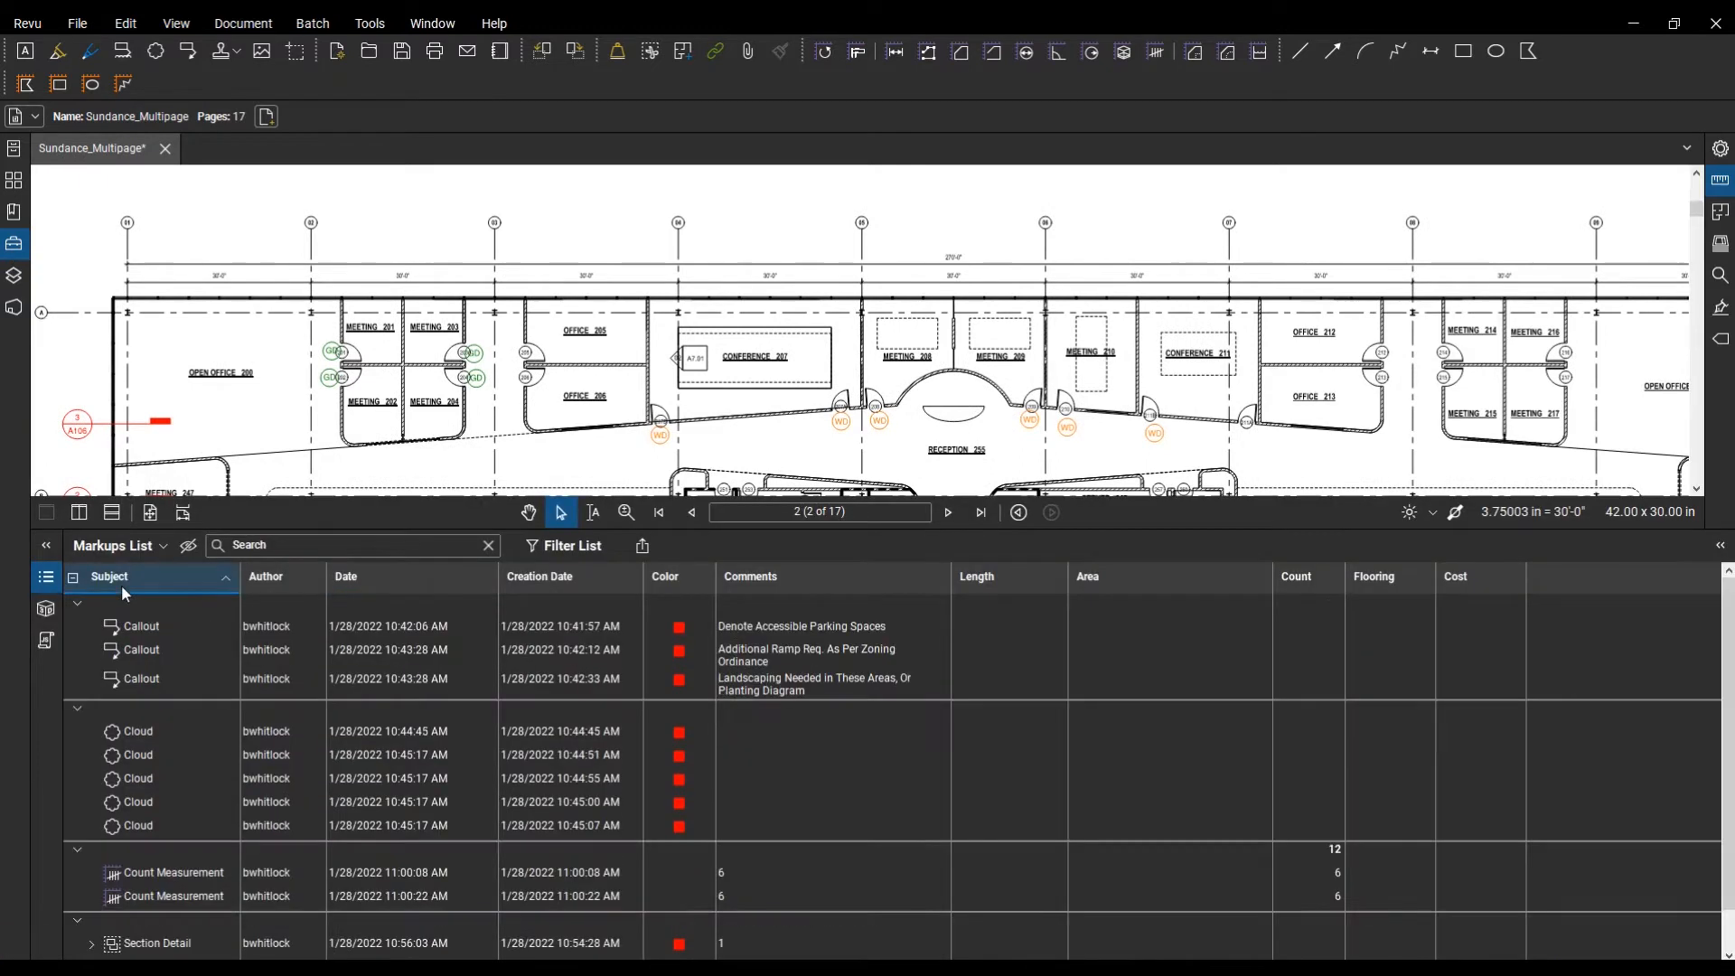
scroll(154, 818, "down", 1)
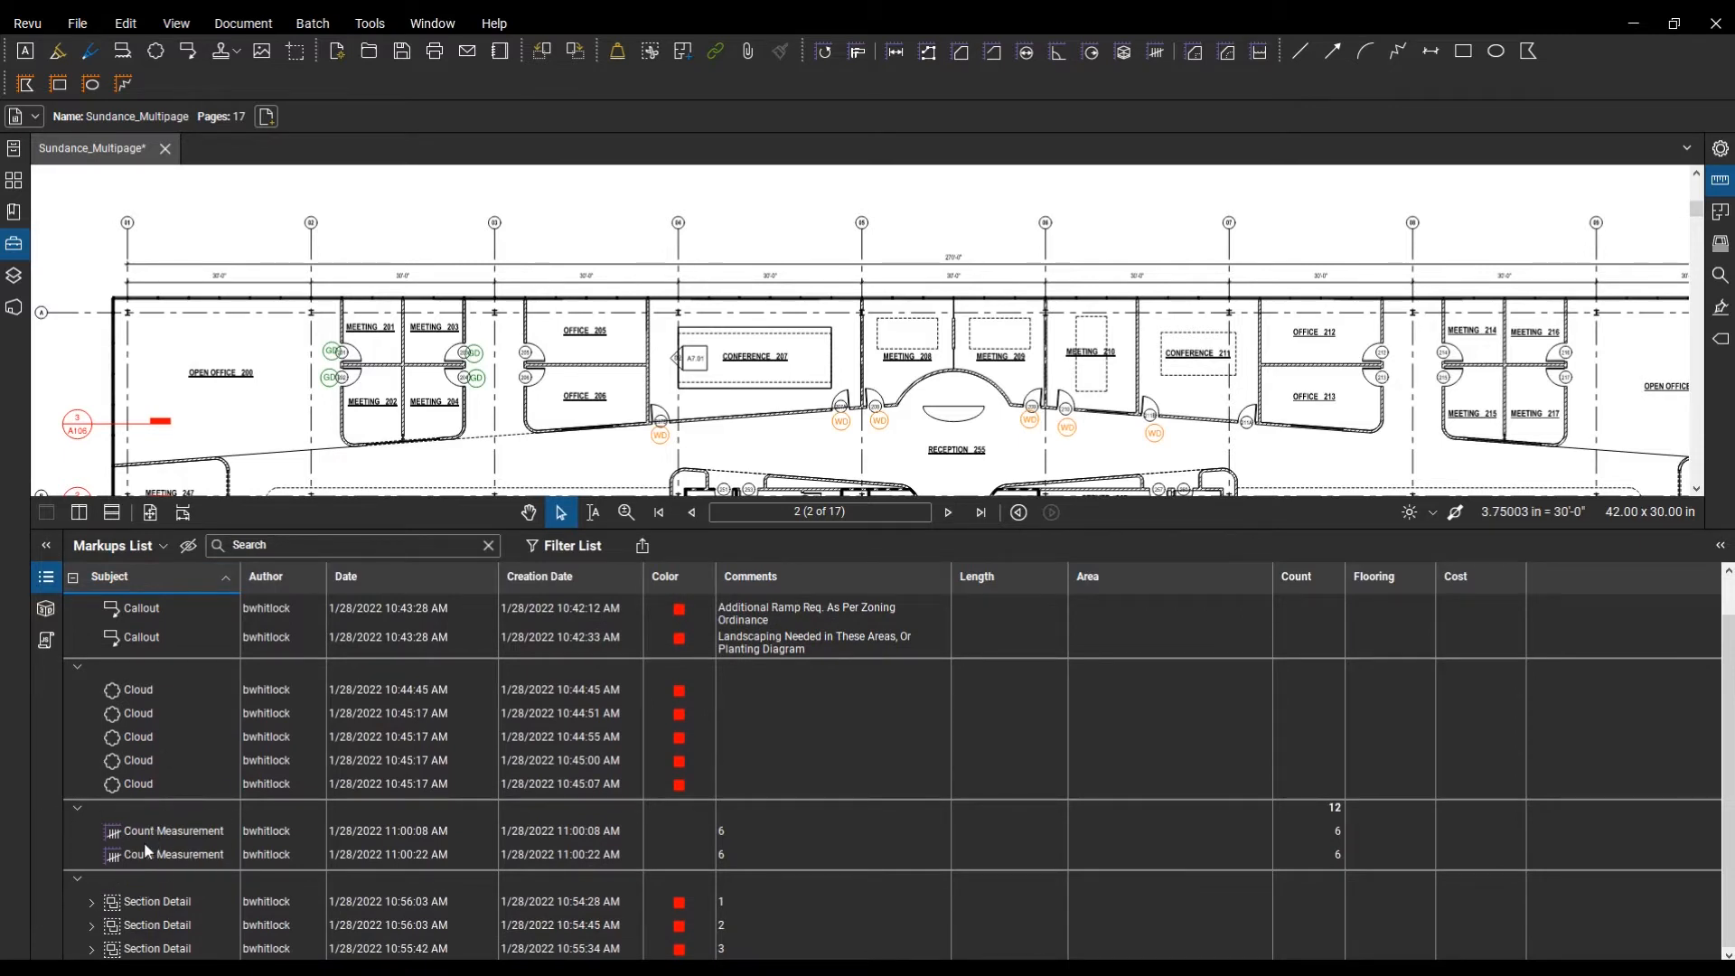
left_click(56, 582)
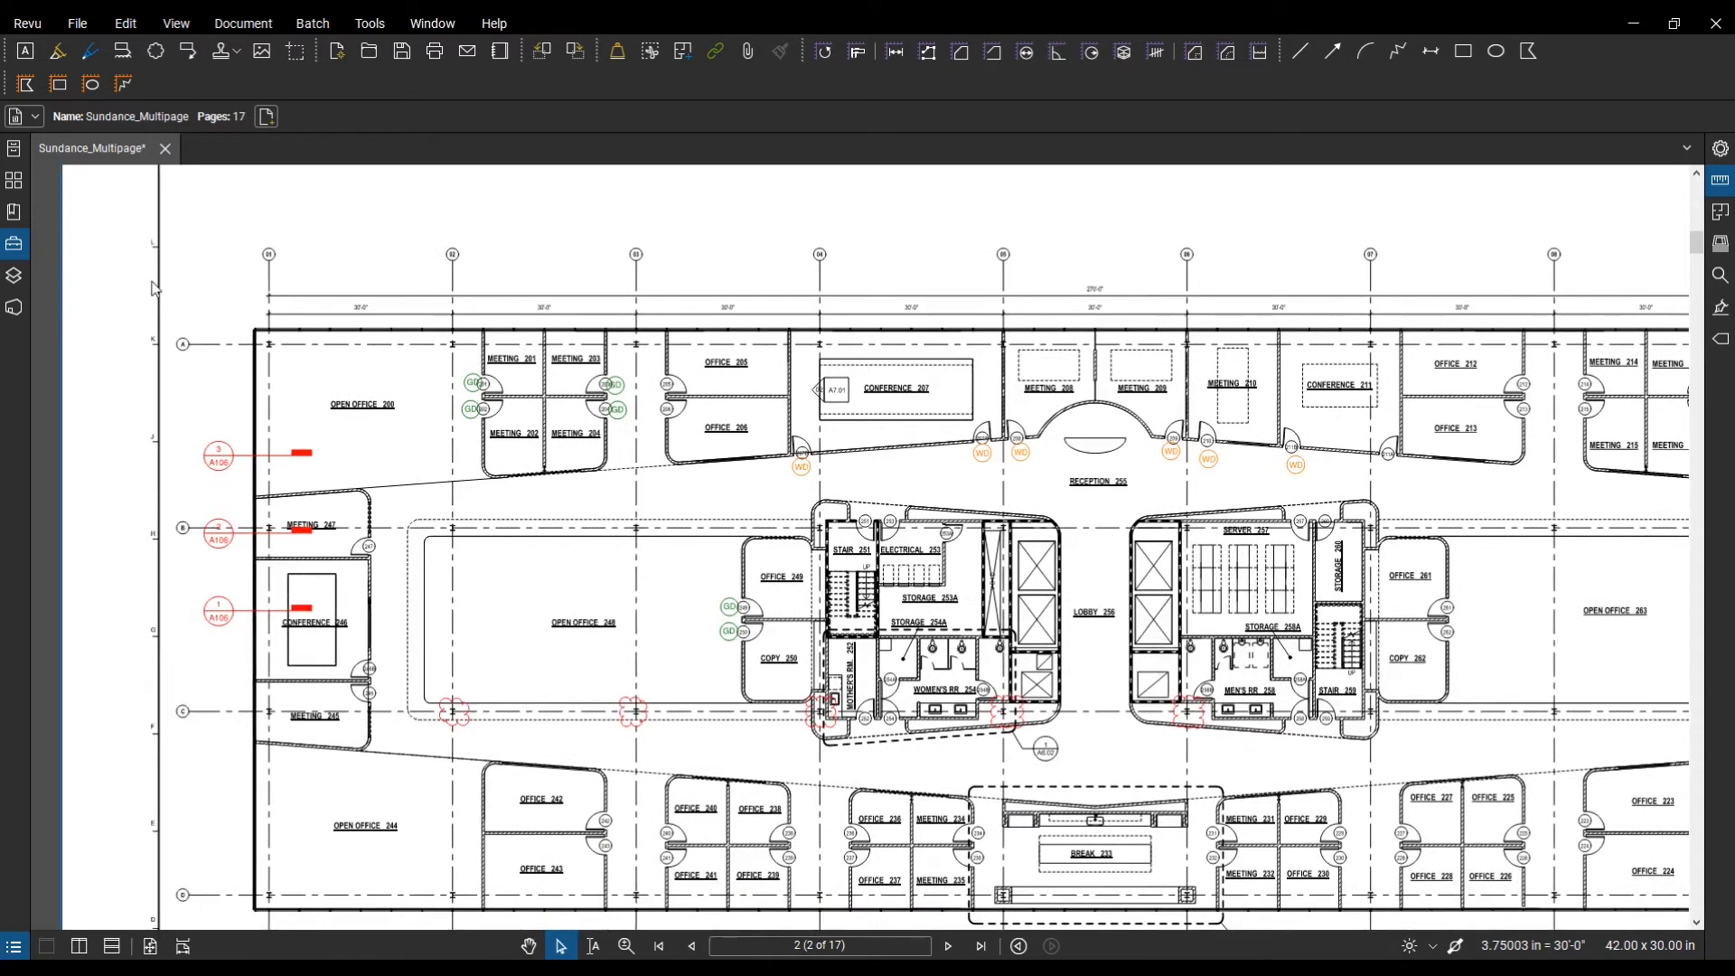
Step: Set the subject of the GD count measurement to Glass Door Count in its properties
left_click(471, 413)
scroll(471, 409, "up", 1)
right_click(469, 409)
key("Escape")
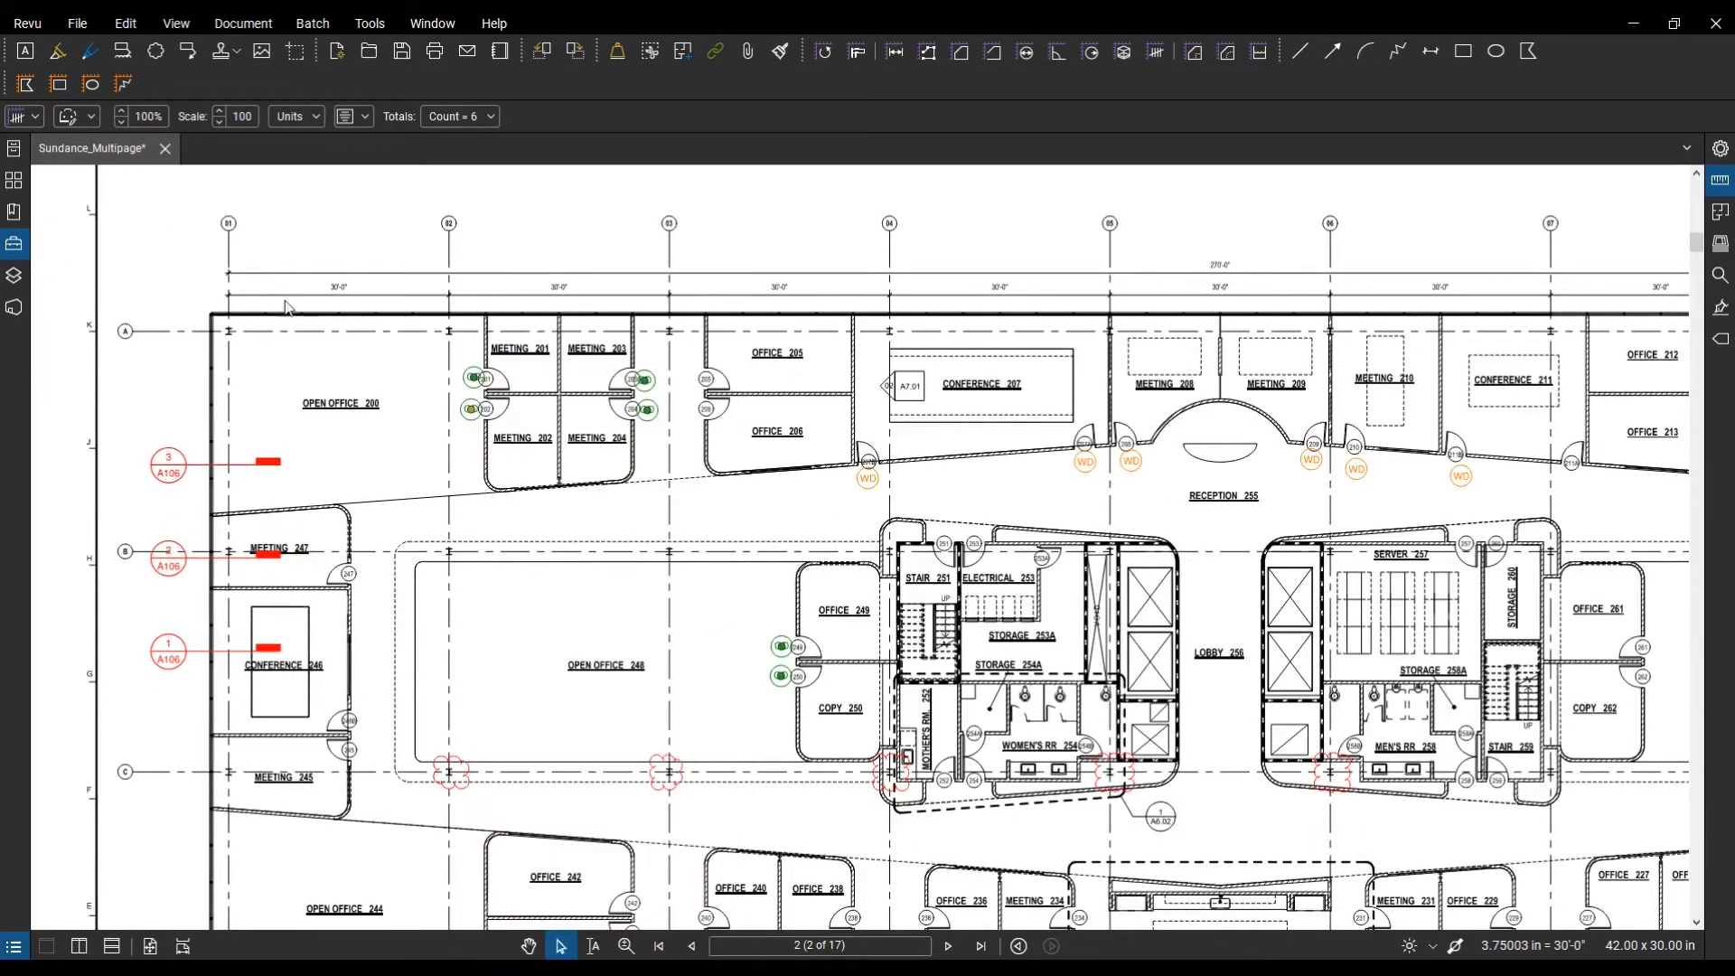
left_click(1720, 148)
left_click(1487, 237)
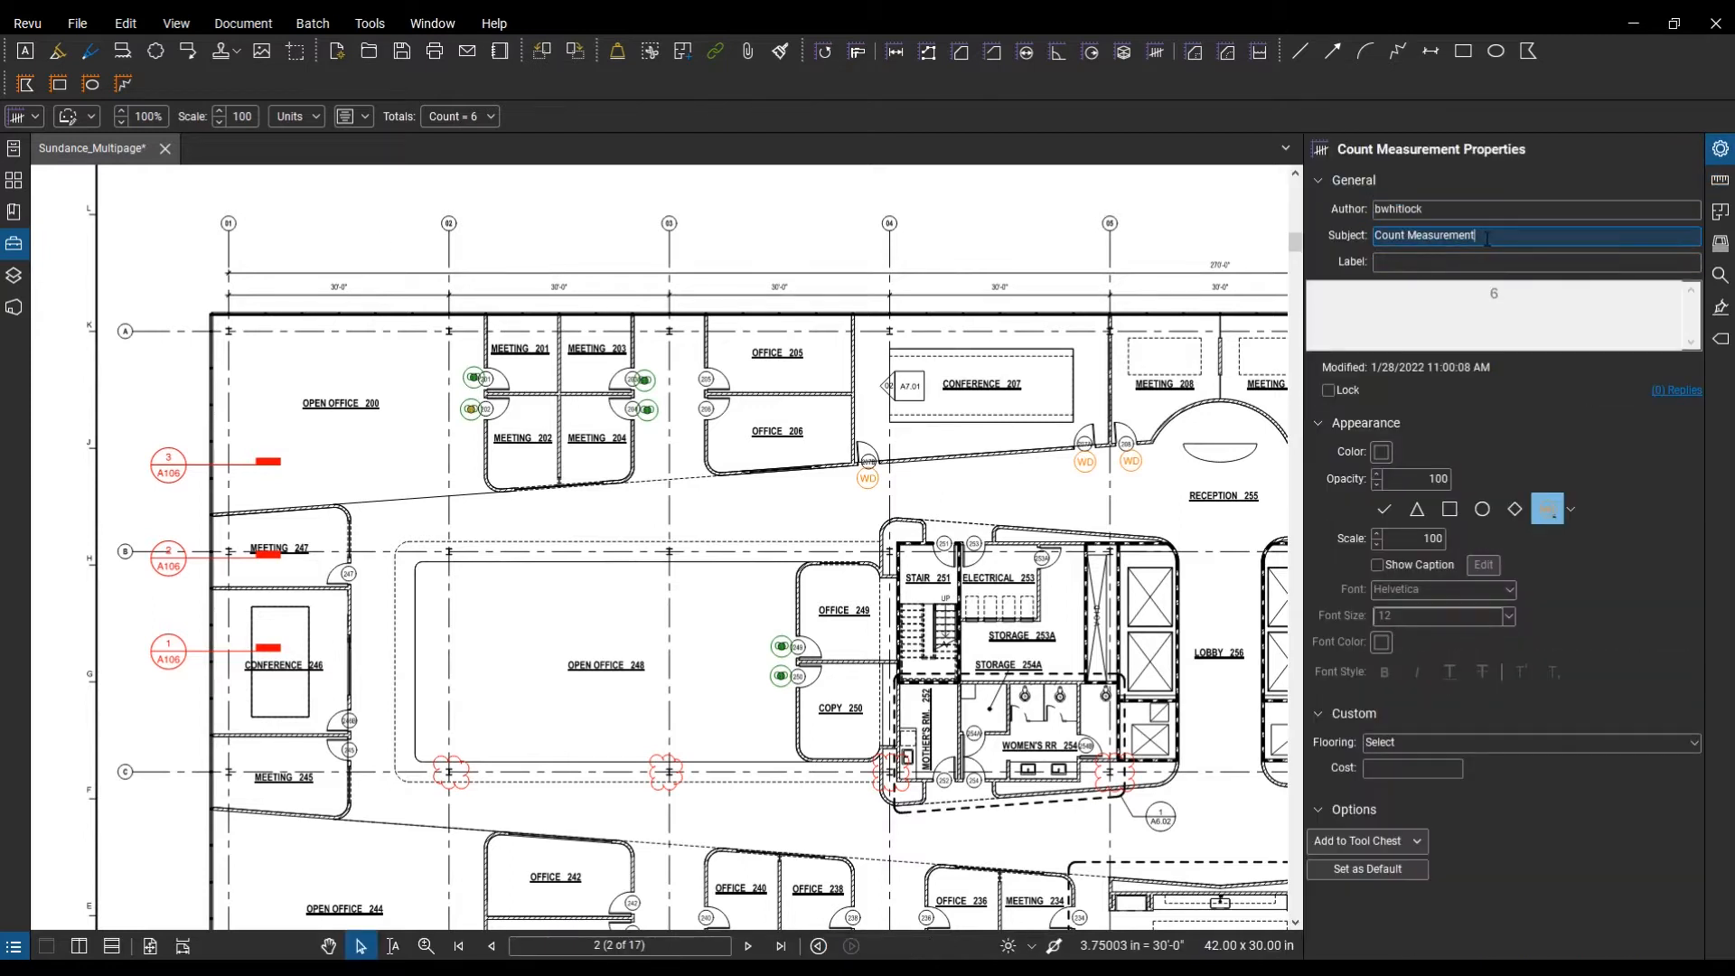
type("Gkas")
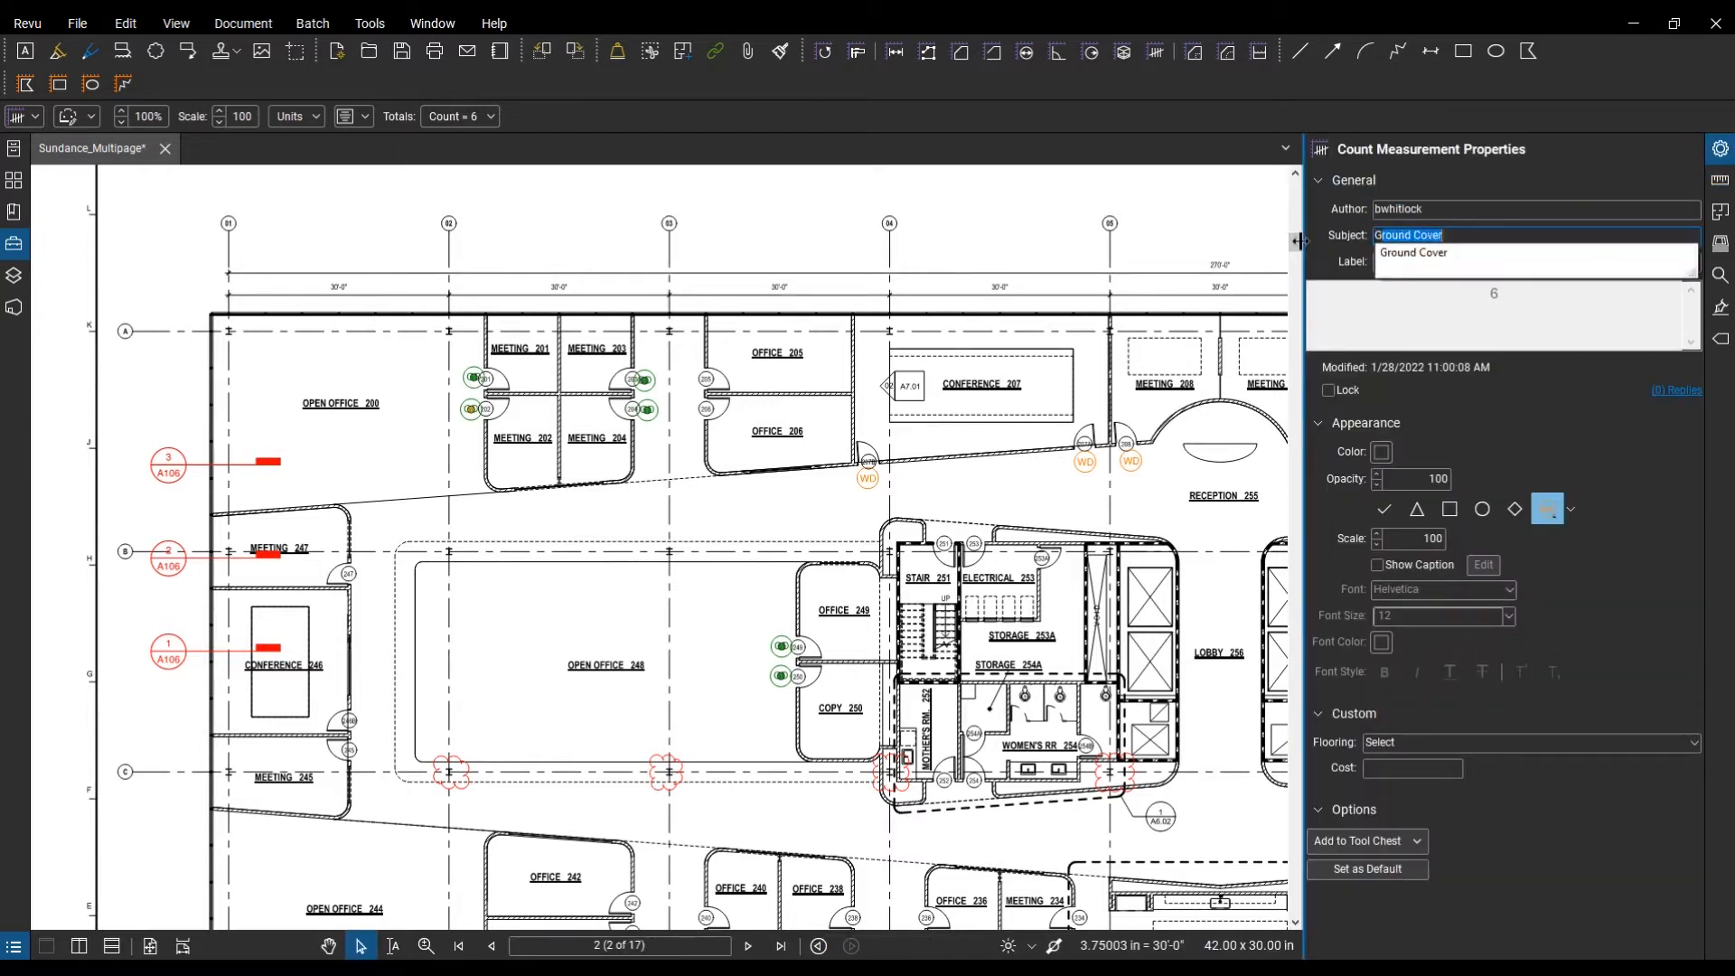
key("BackSpace")
key("BackSpace")
key("BackSpace")
type("ll")
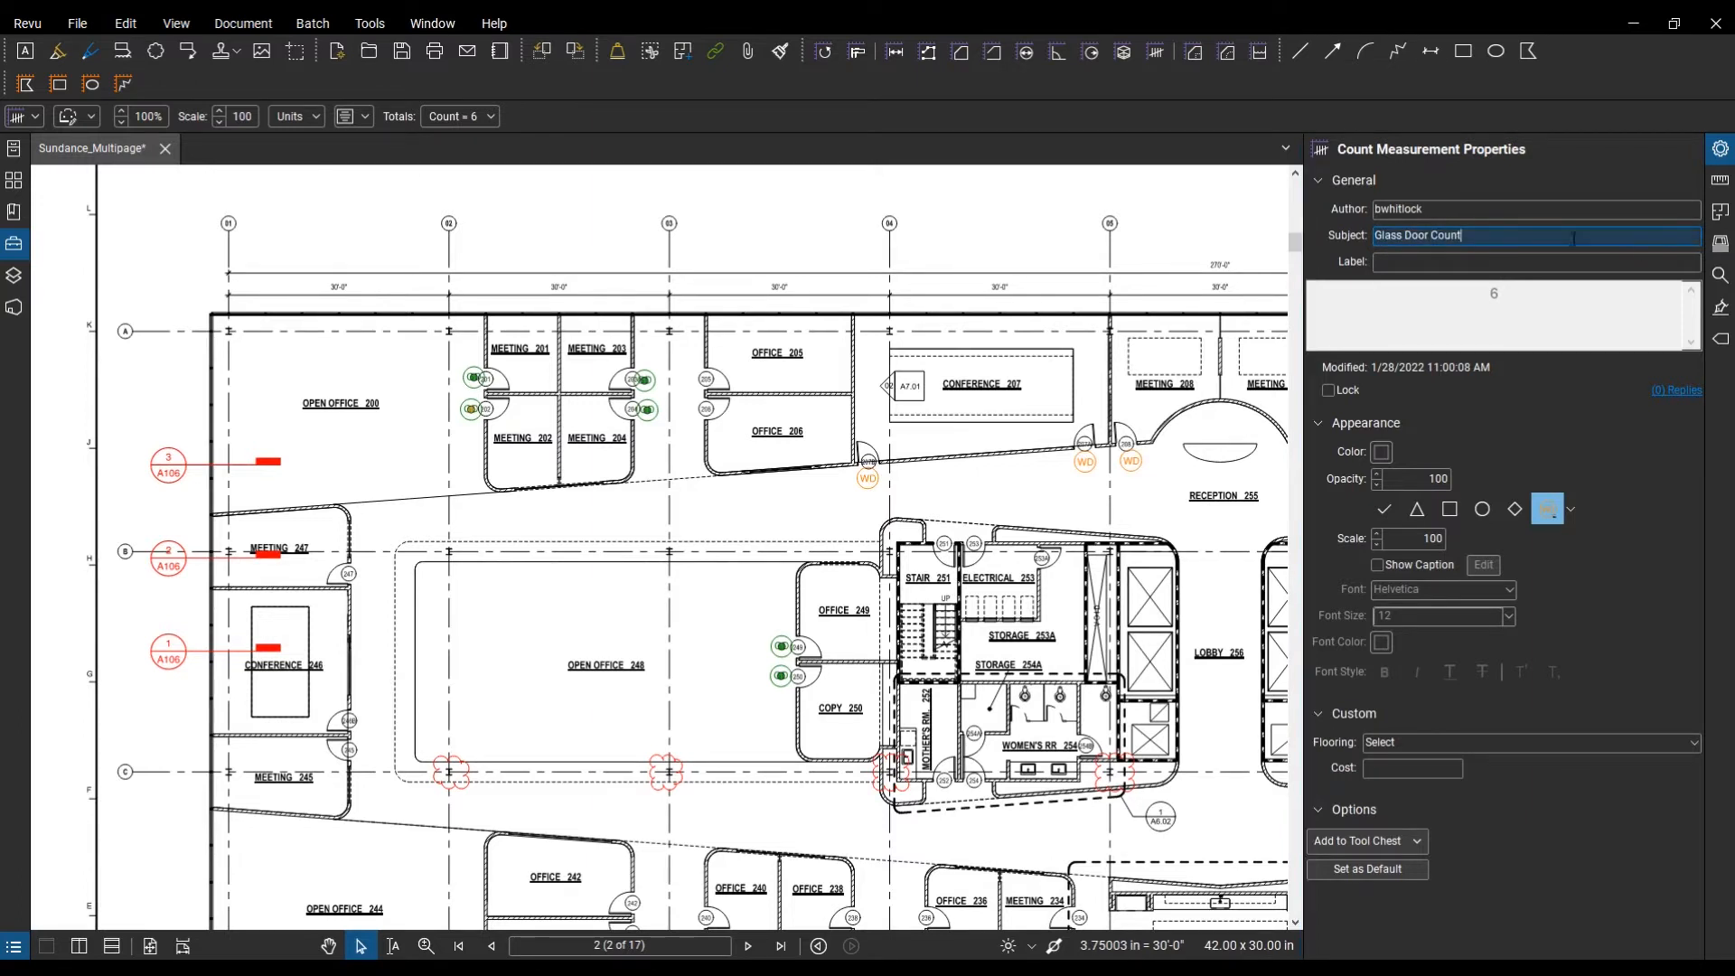
left_click(997, 253)
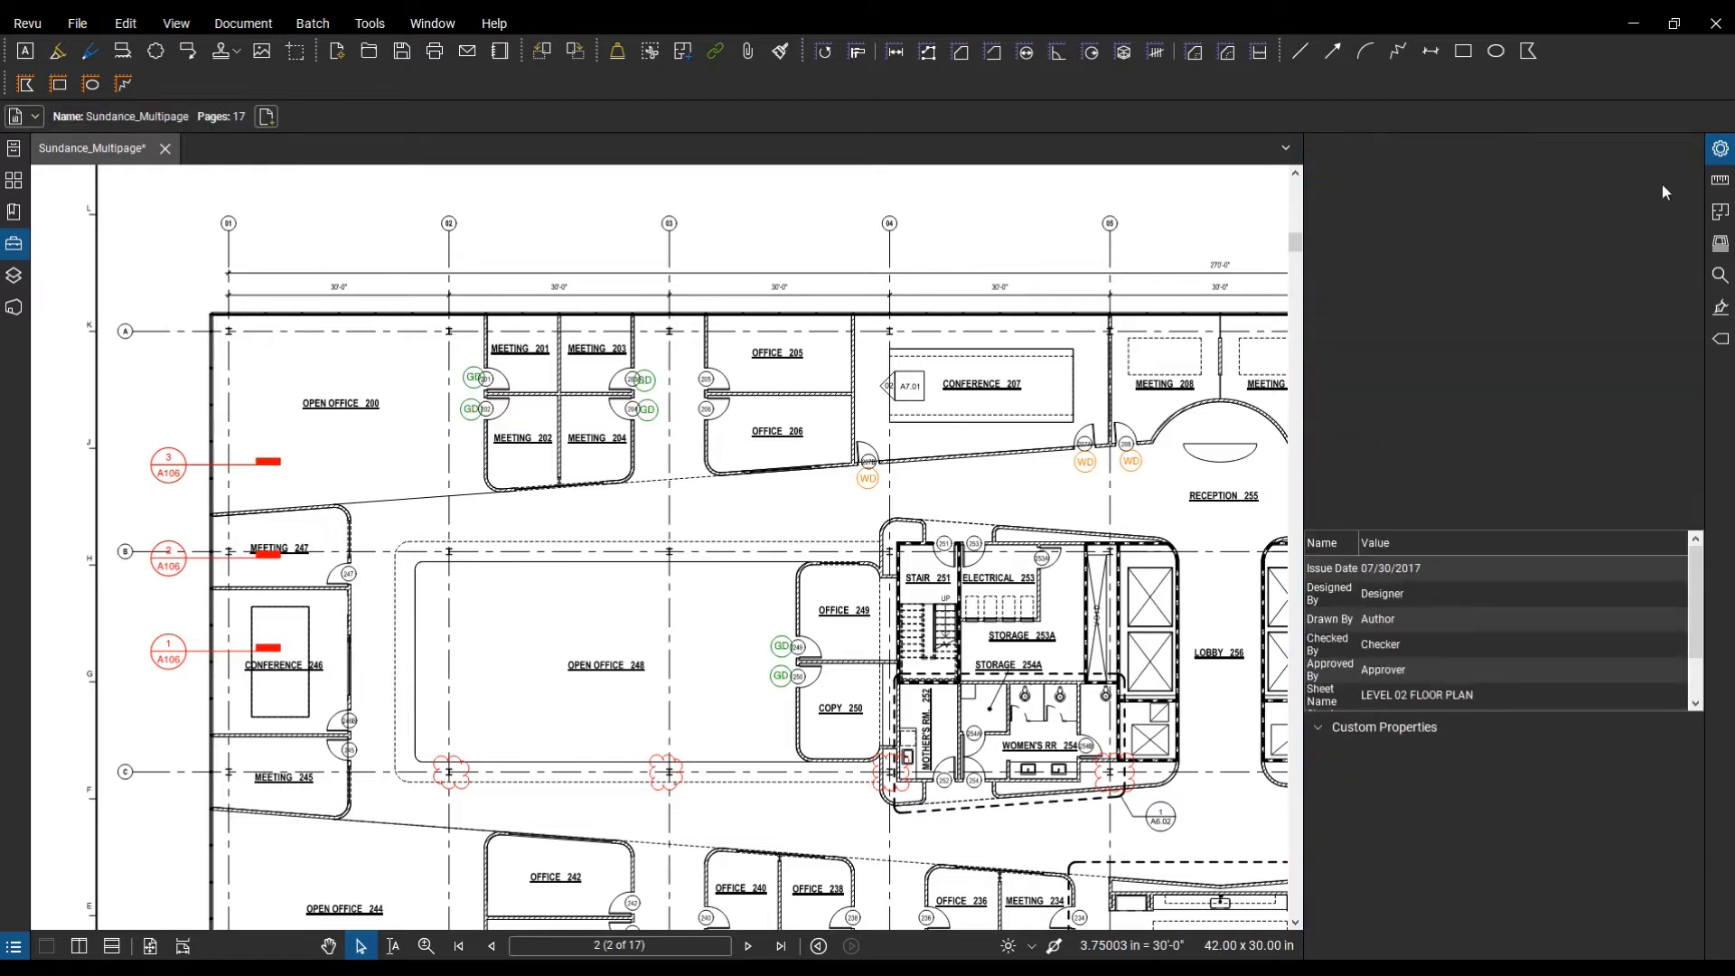
Step: Set the subject of the WD count measurement to Wooden Door Count
left_click(871, 474)
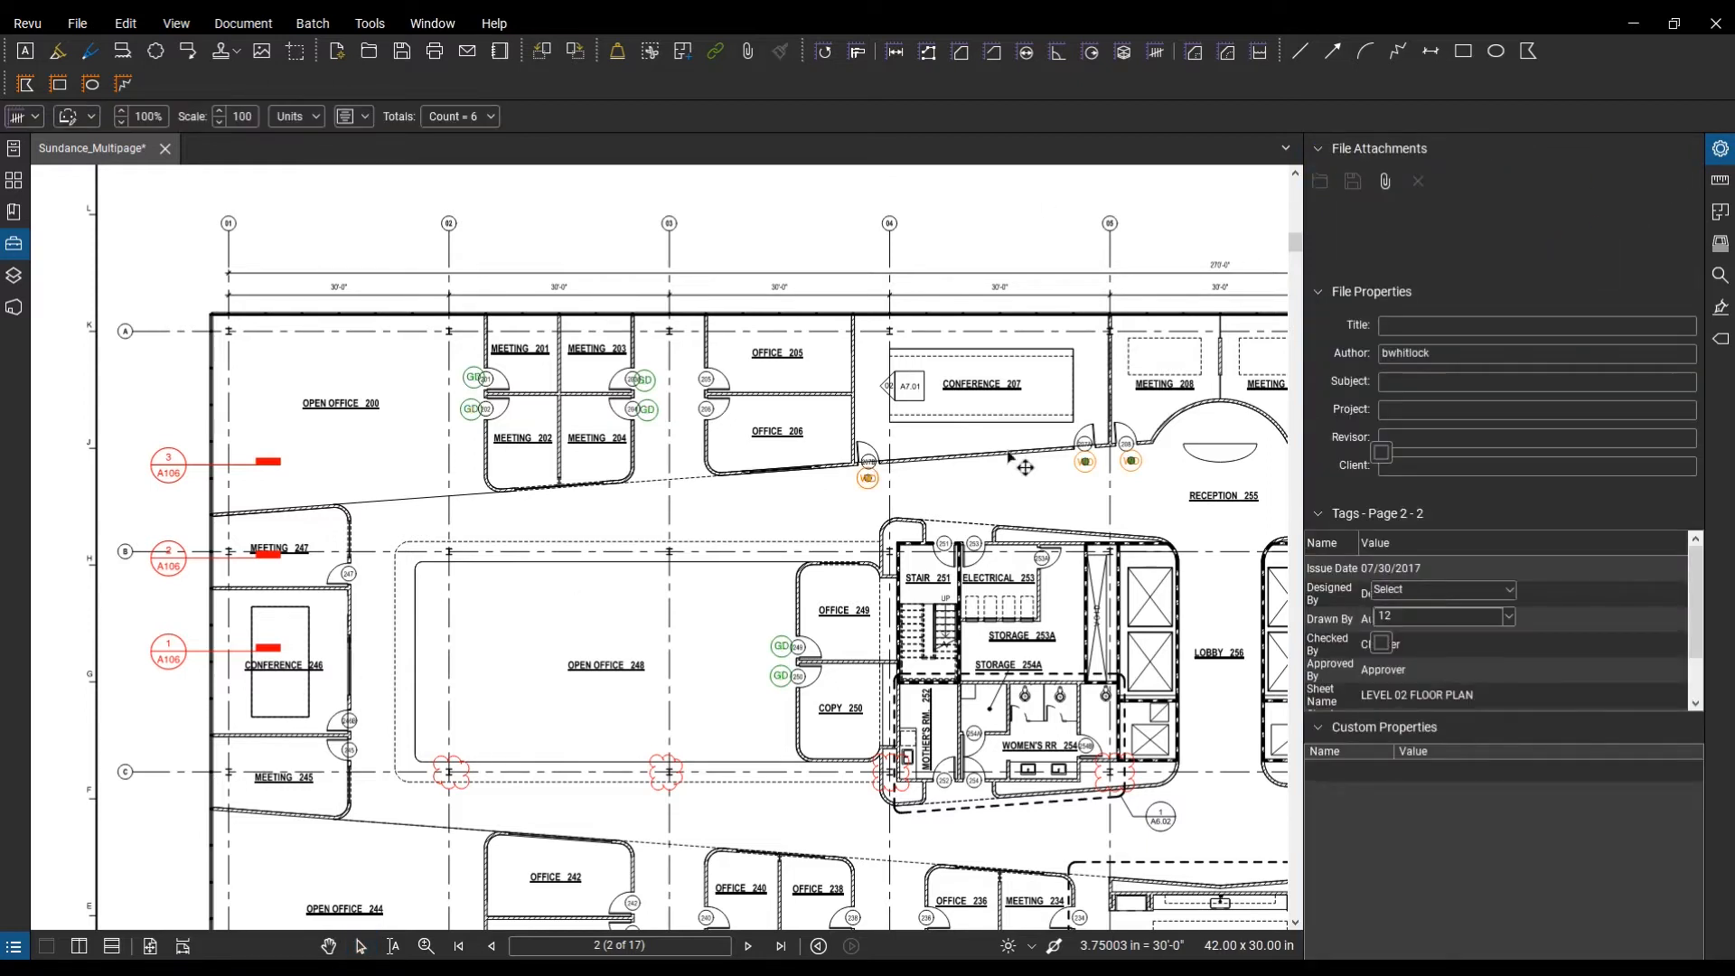
type("Wooden Door Count")
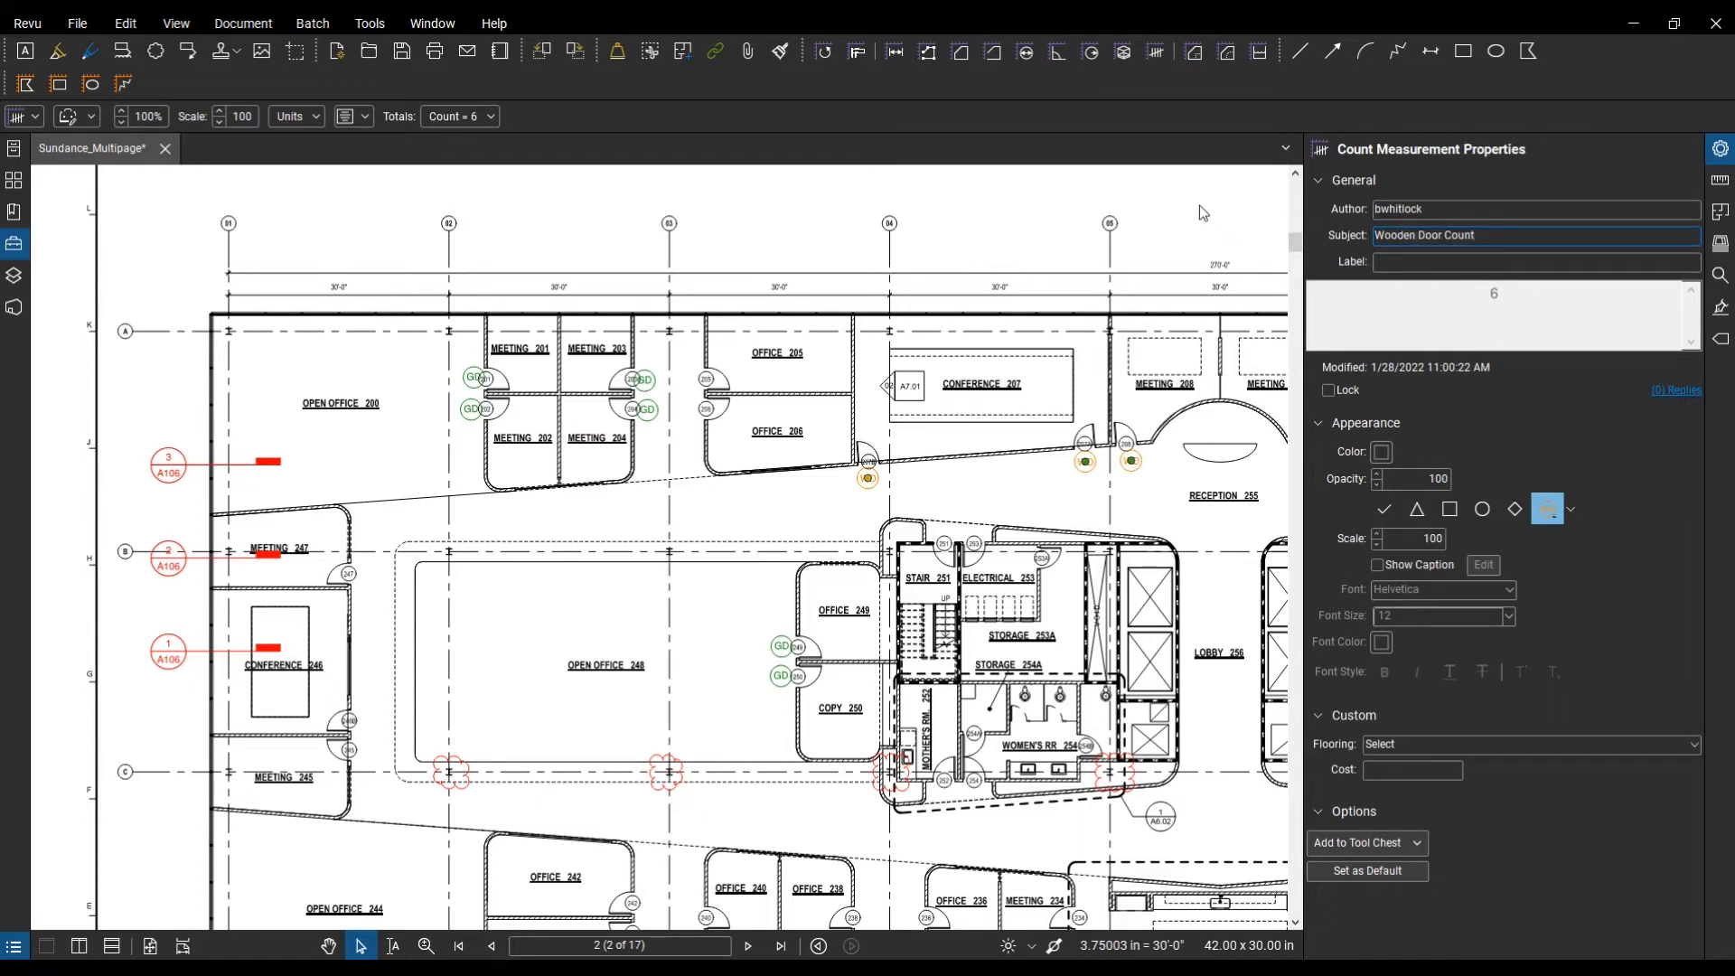
left_click(1164, 344)
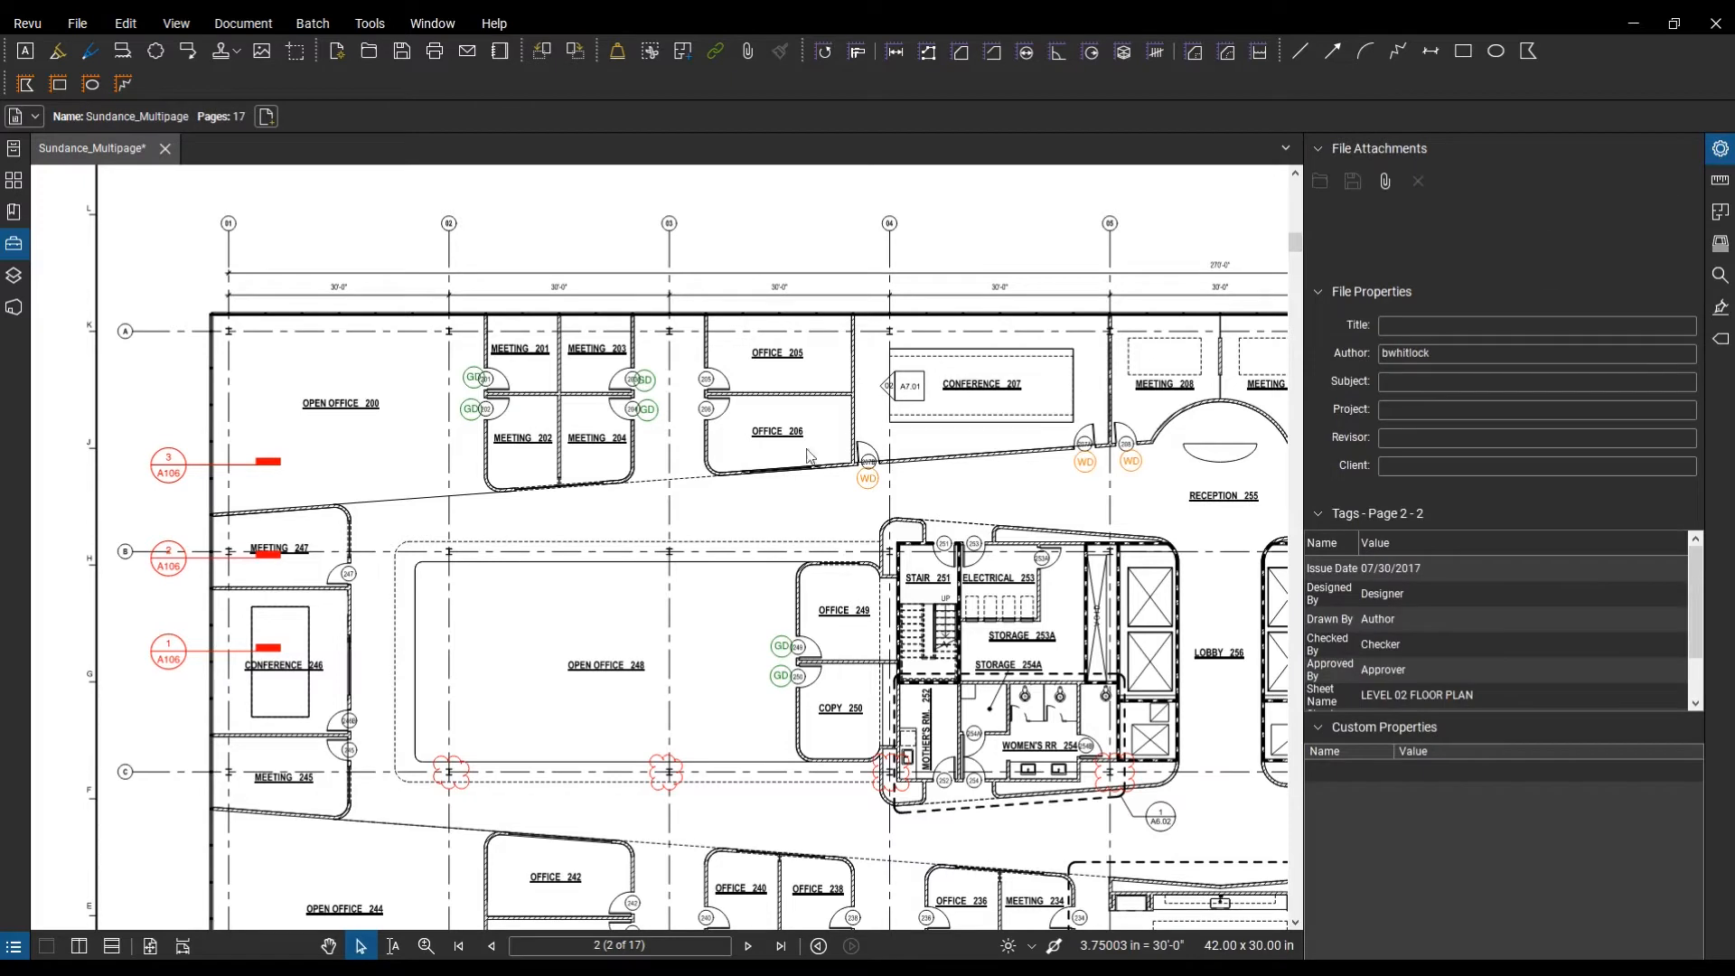
Step: Check the glass and wooden door counts in the Markups List, then hide the list and the properties
left_click(13, 946)
scroll(169, 791, "down", 1)
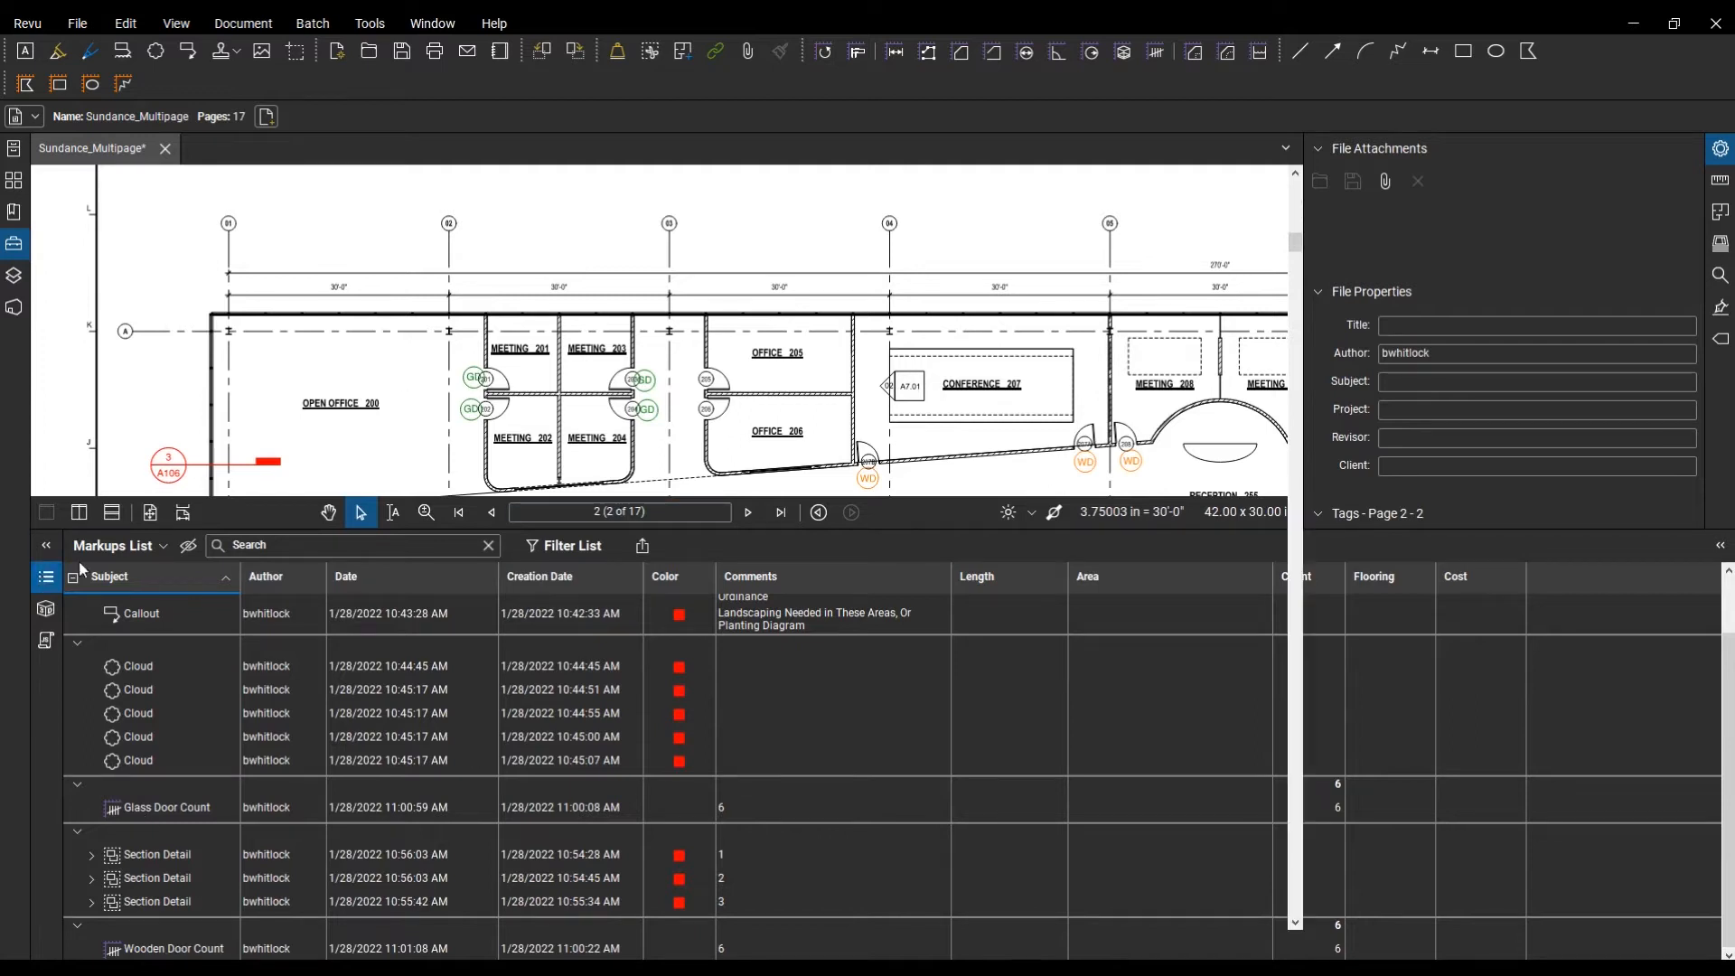
left_click(47, 578)
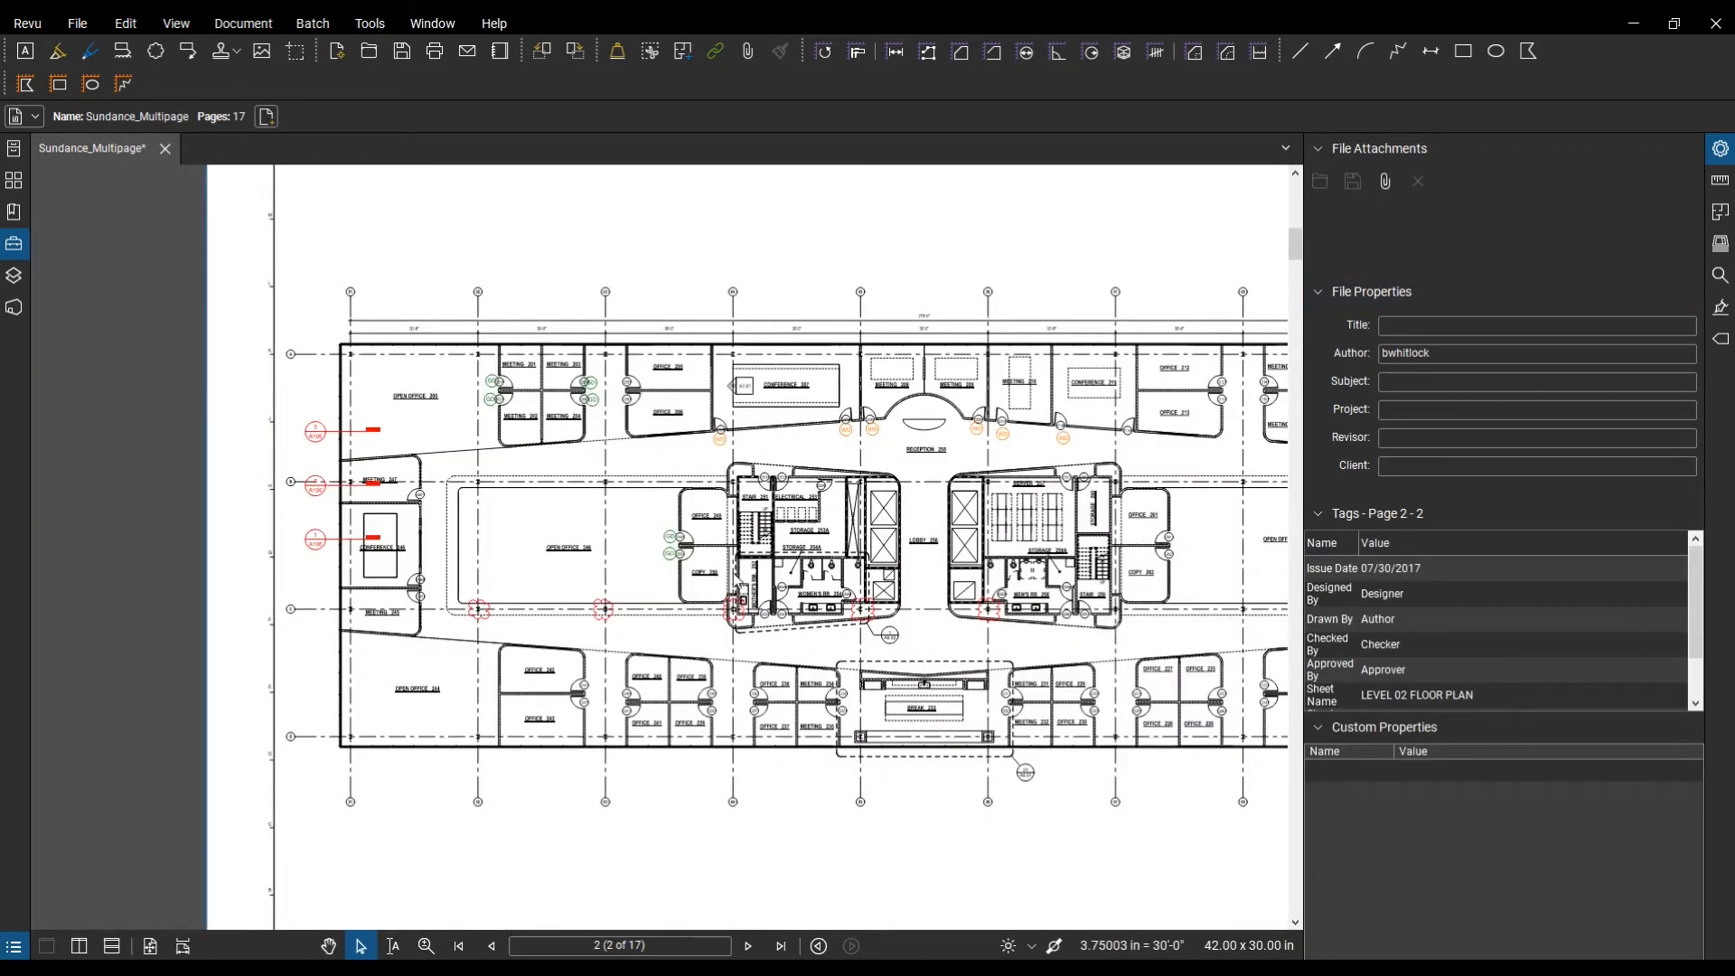
scroll(720, 464, "up", 1)
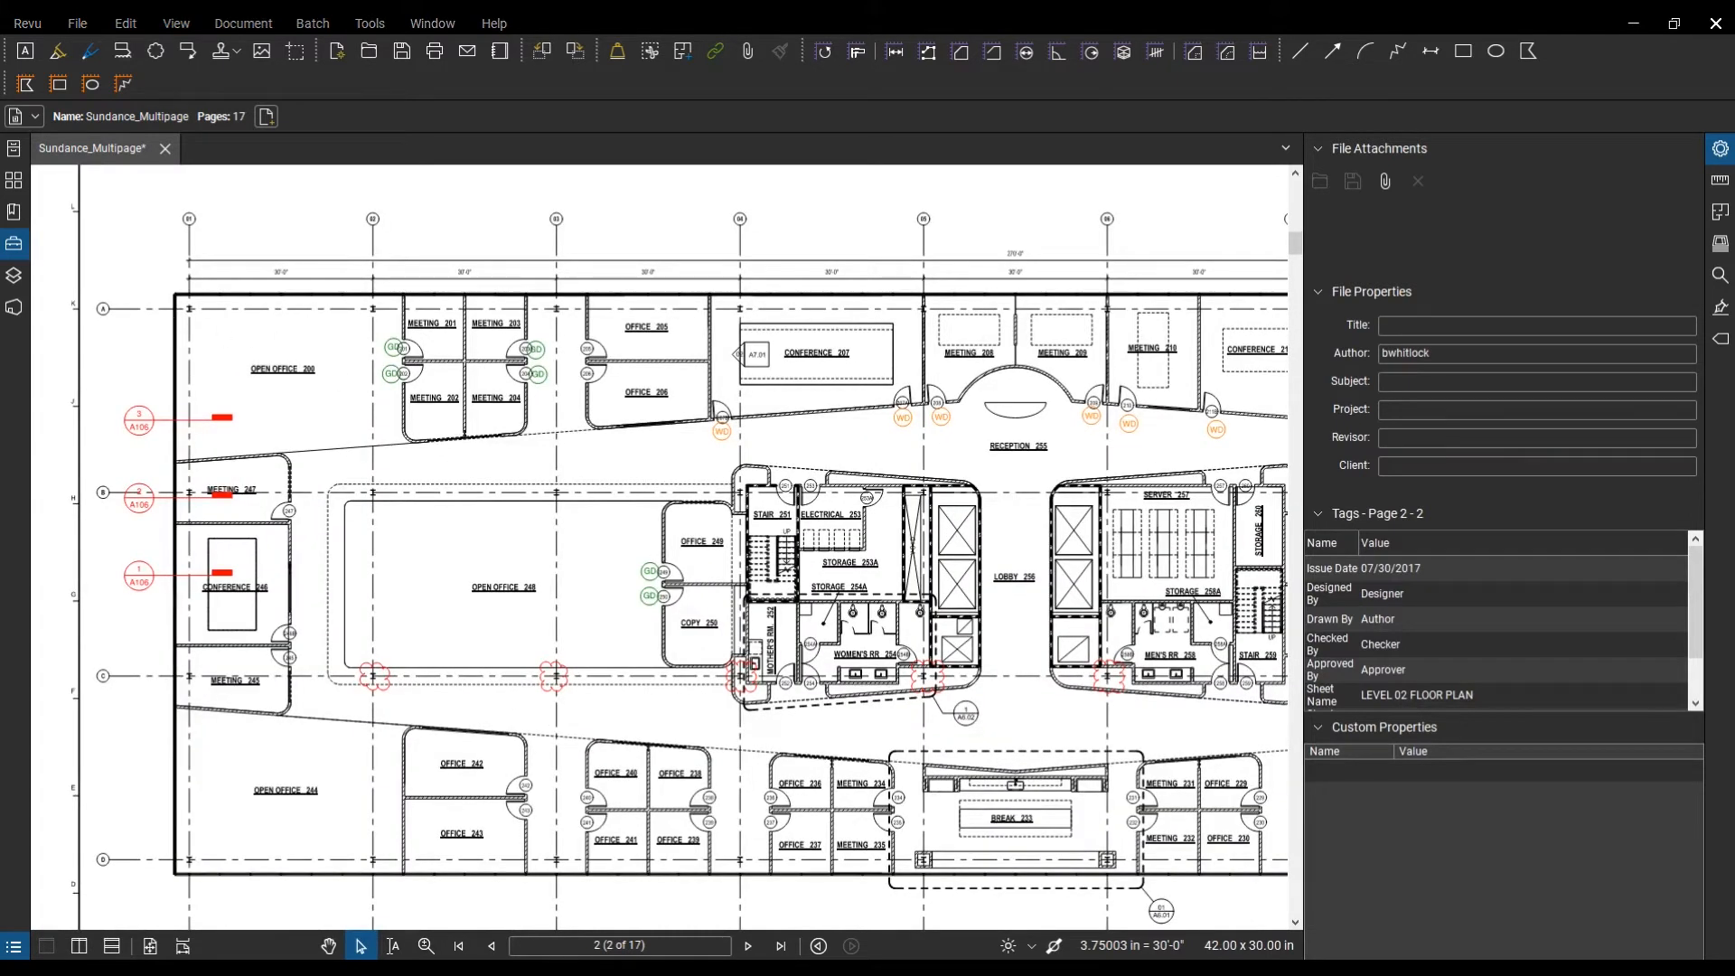
left_click(1720, 149)
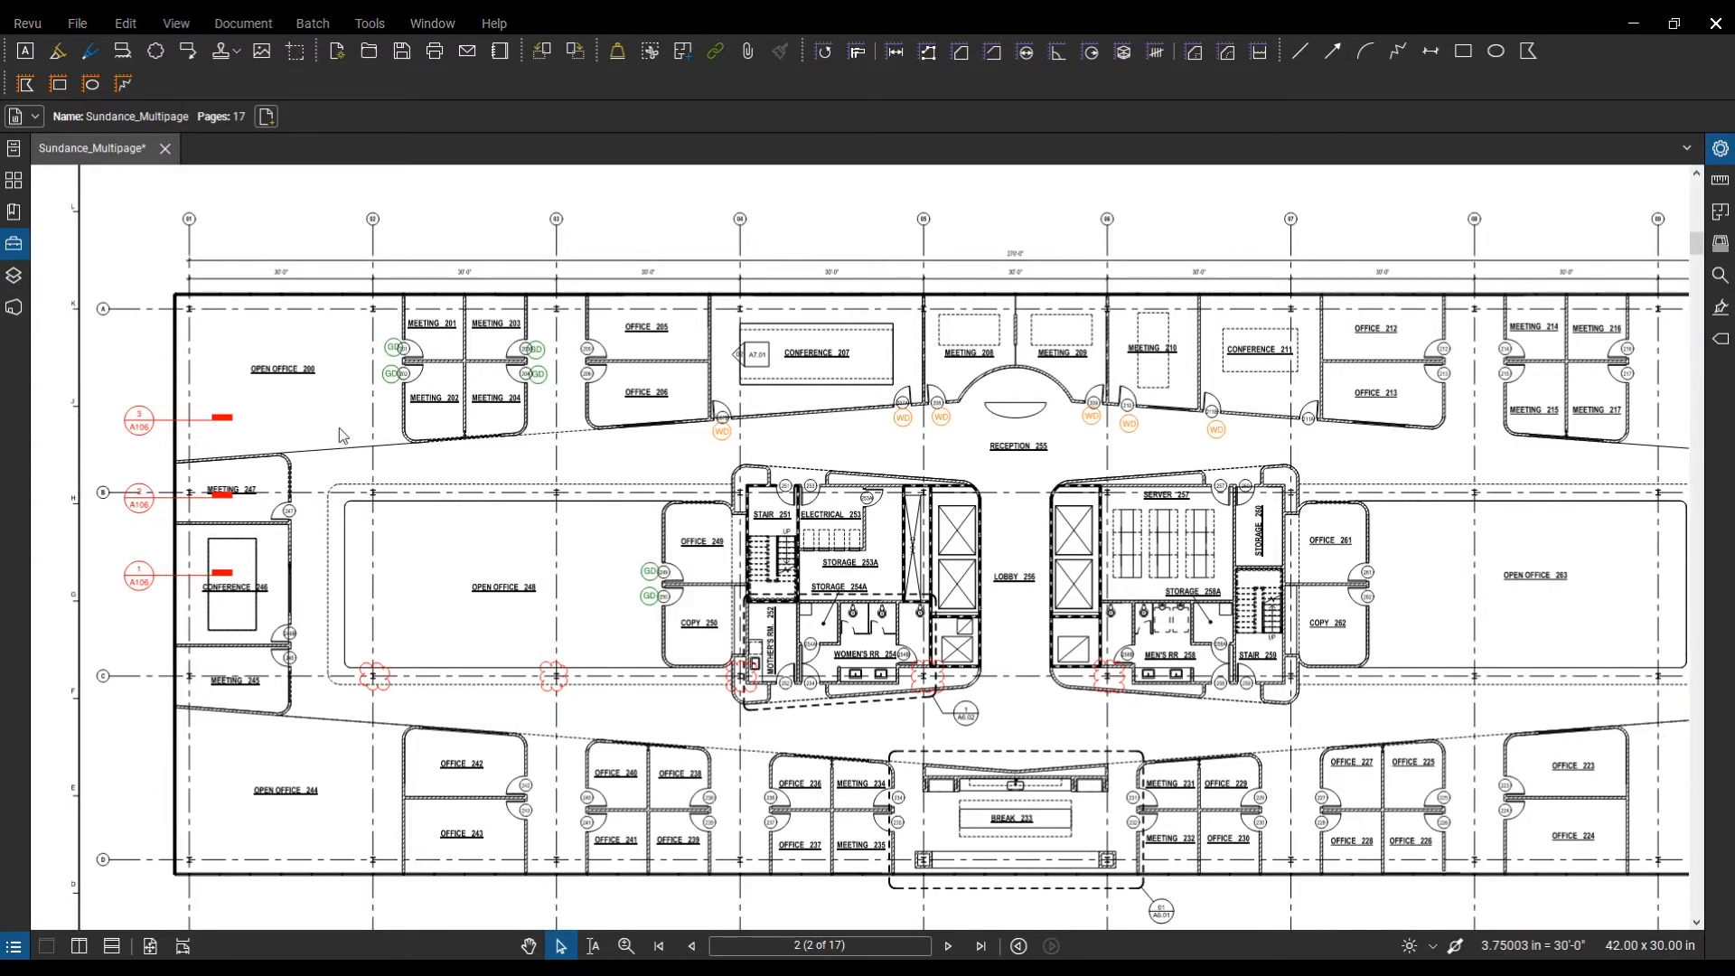
Step: Open page 14 with the toilet and accessibility details from the page thumbnails, and hide the thumbnails
left_click(12, 276)
left_click(13, 277)
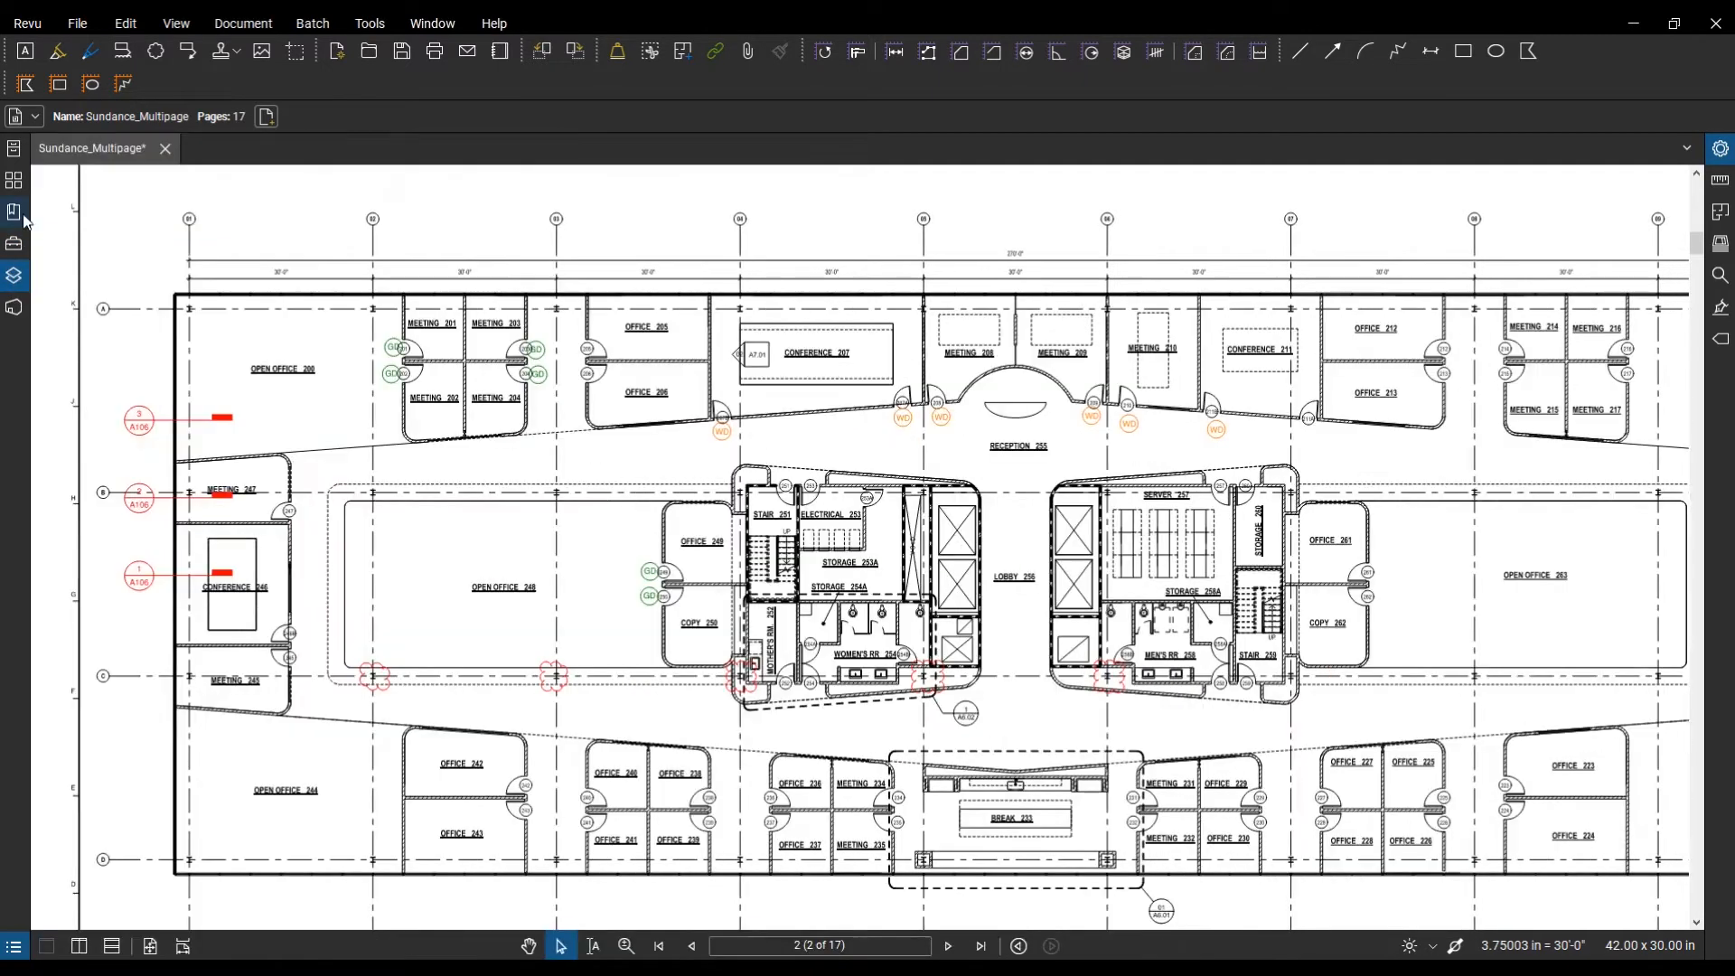
left_click(15, 185)
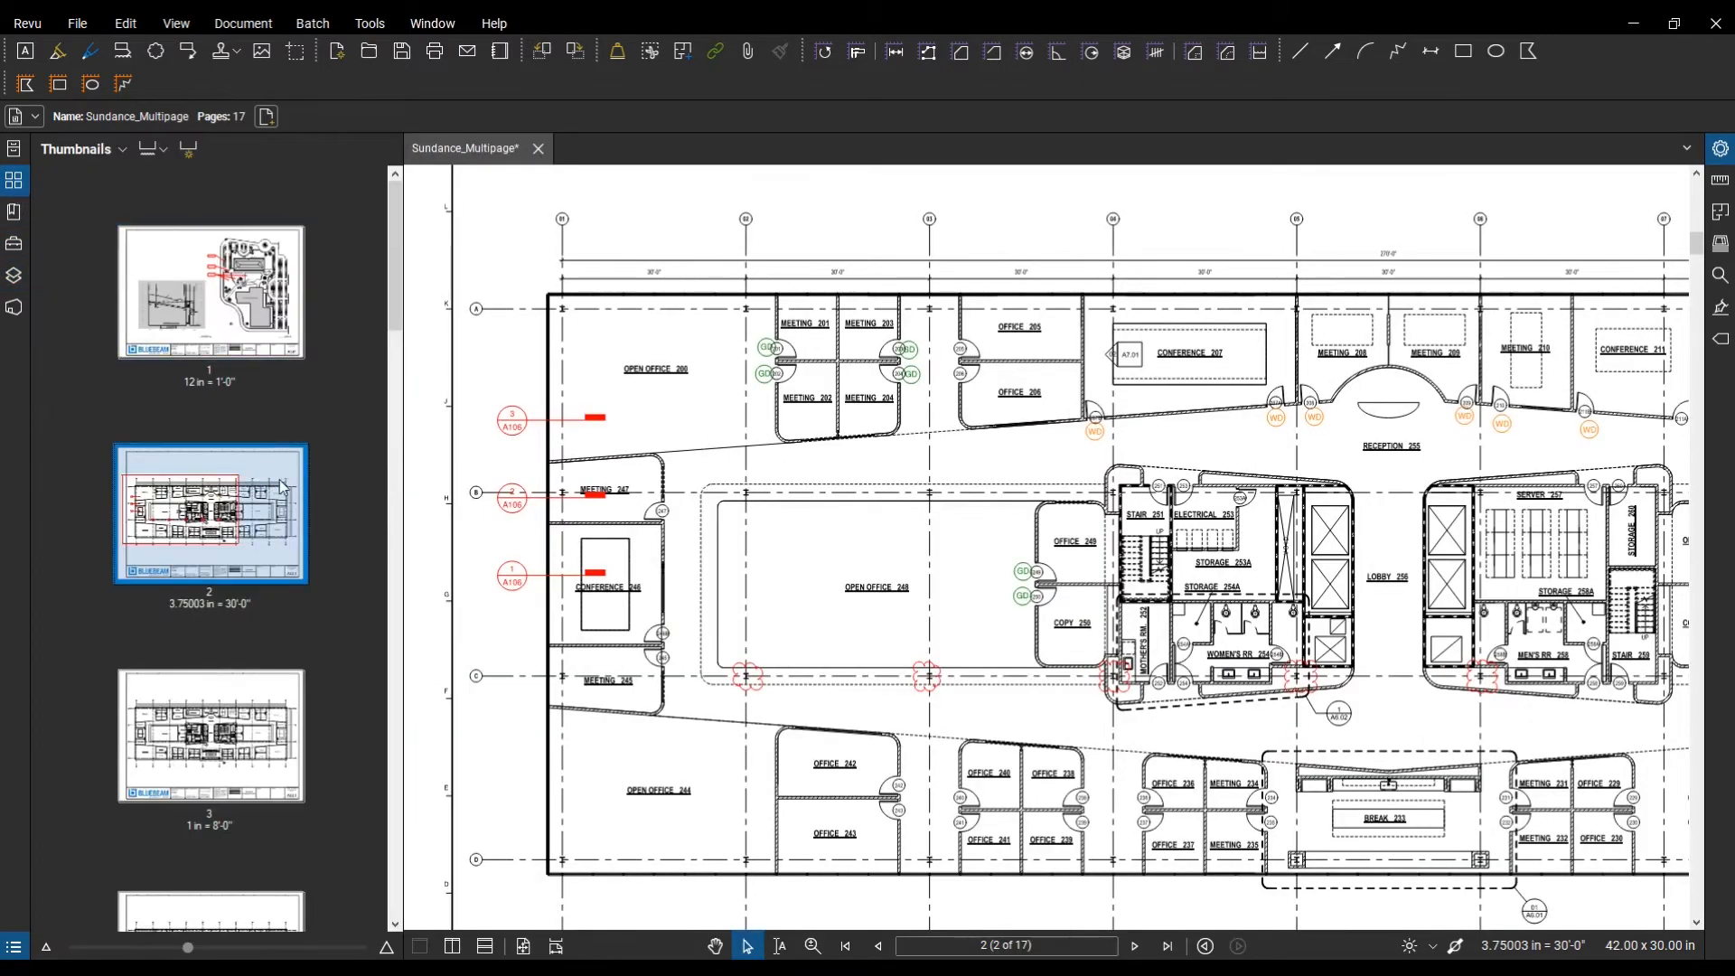
scroll(285, 488, "down", 5)
scroll(282, 483, "down", 5)
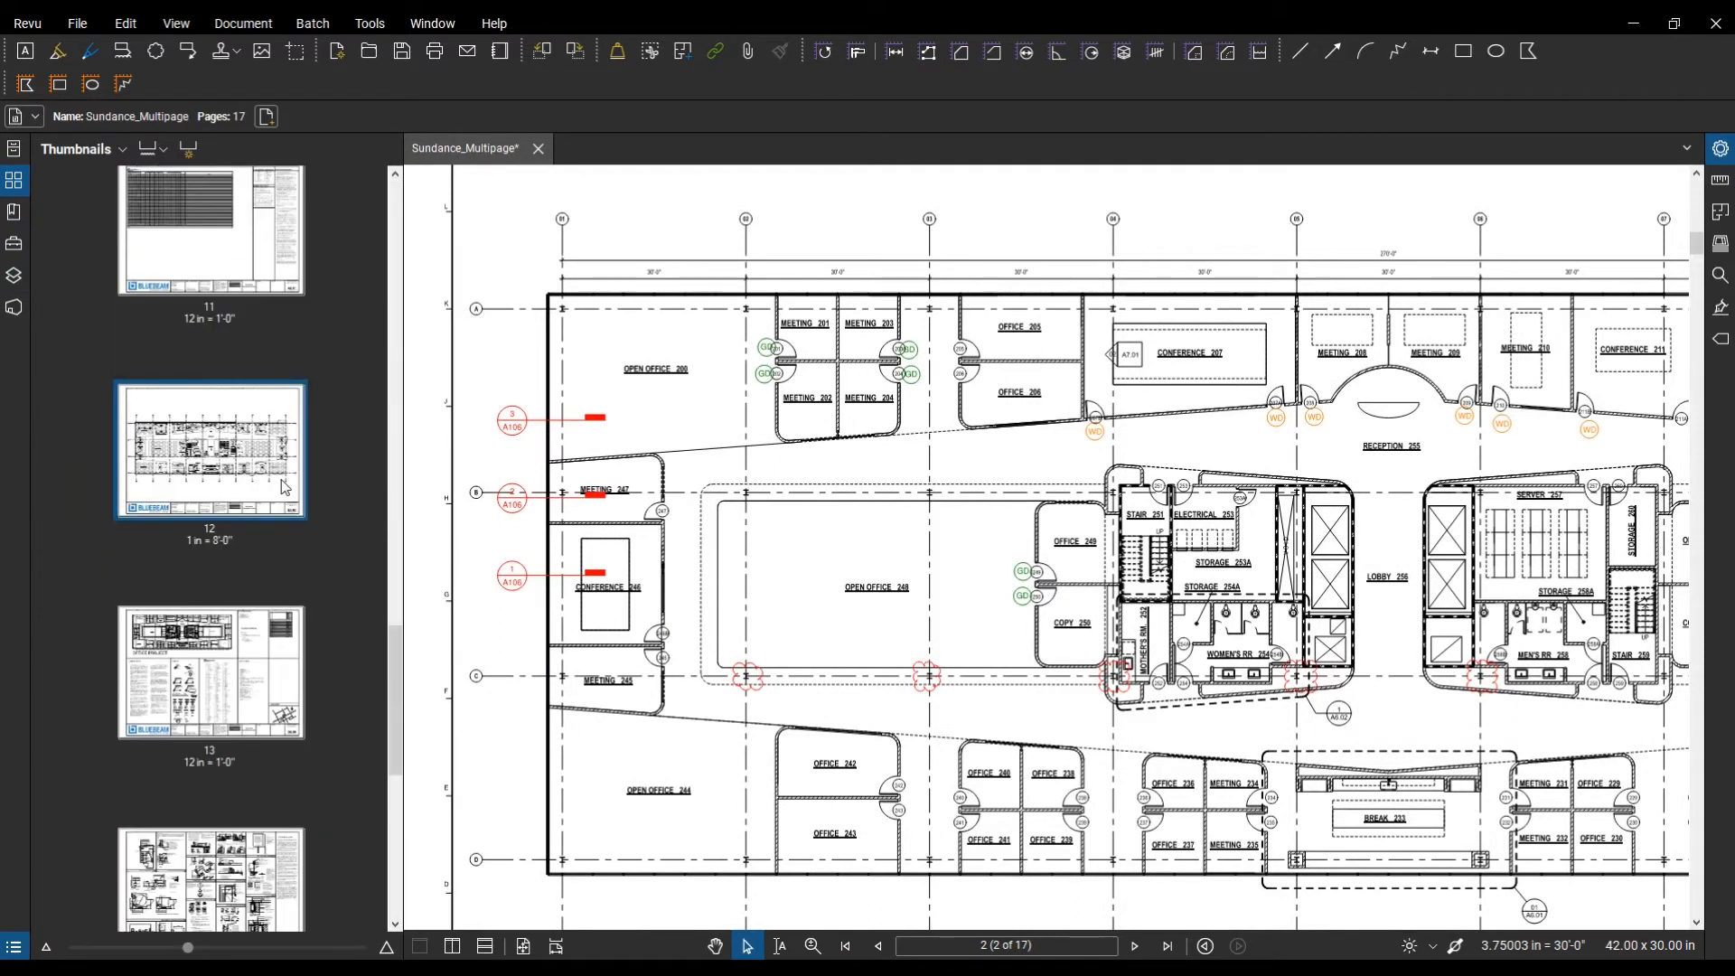
left_click(222, 615)
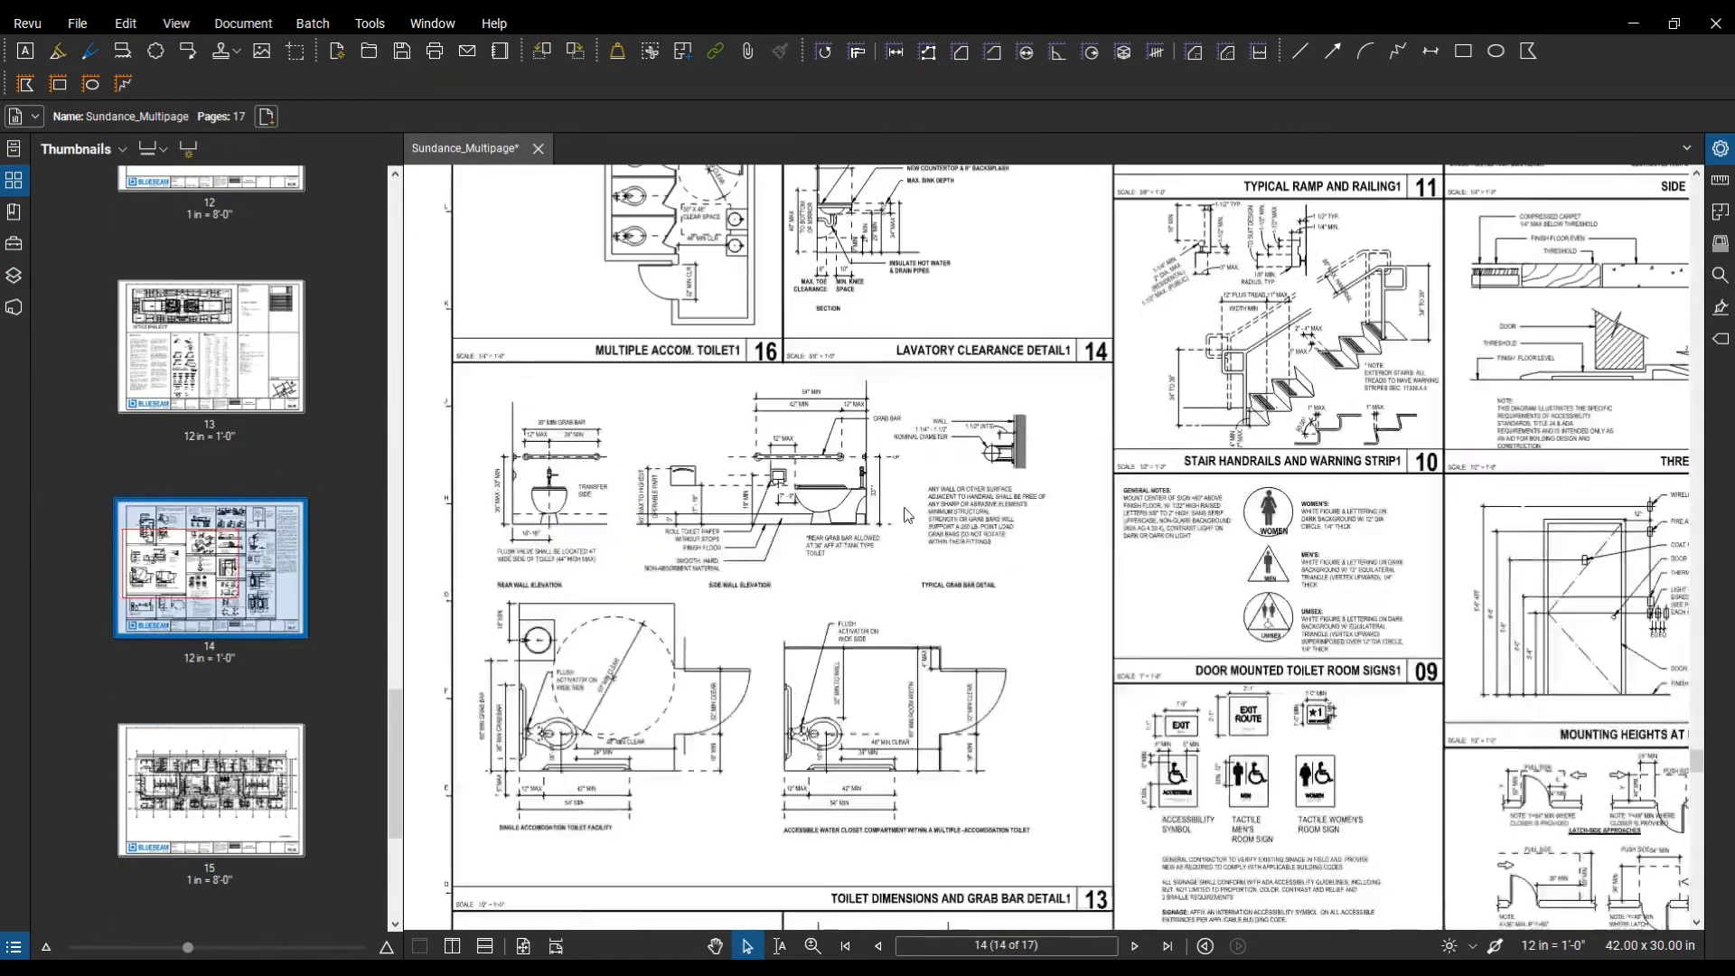
left_click(15, 184)
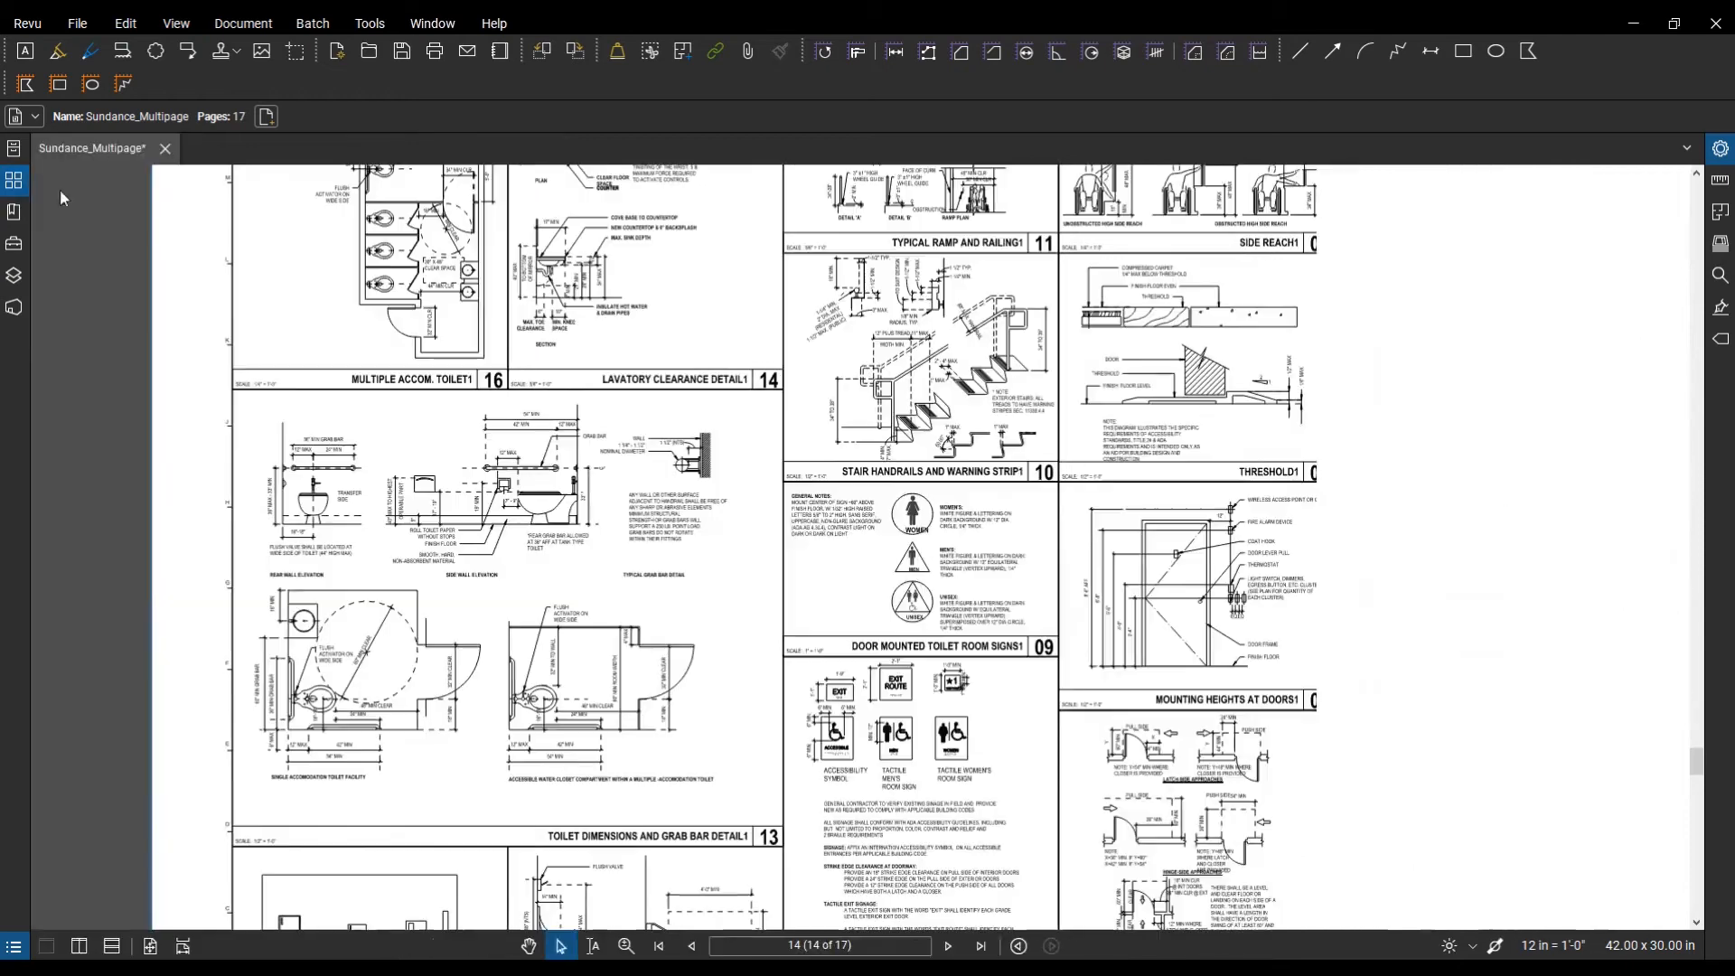
Step: Examine the scale notes of the Lavatory Clearance and Toilet Dimensions and Grab Bar details on page 14
scroll(628, 339, "down", 3)
scroll(542, 590, "up", 5)
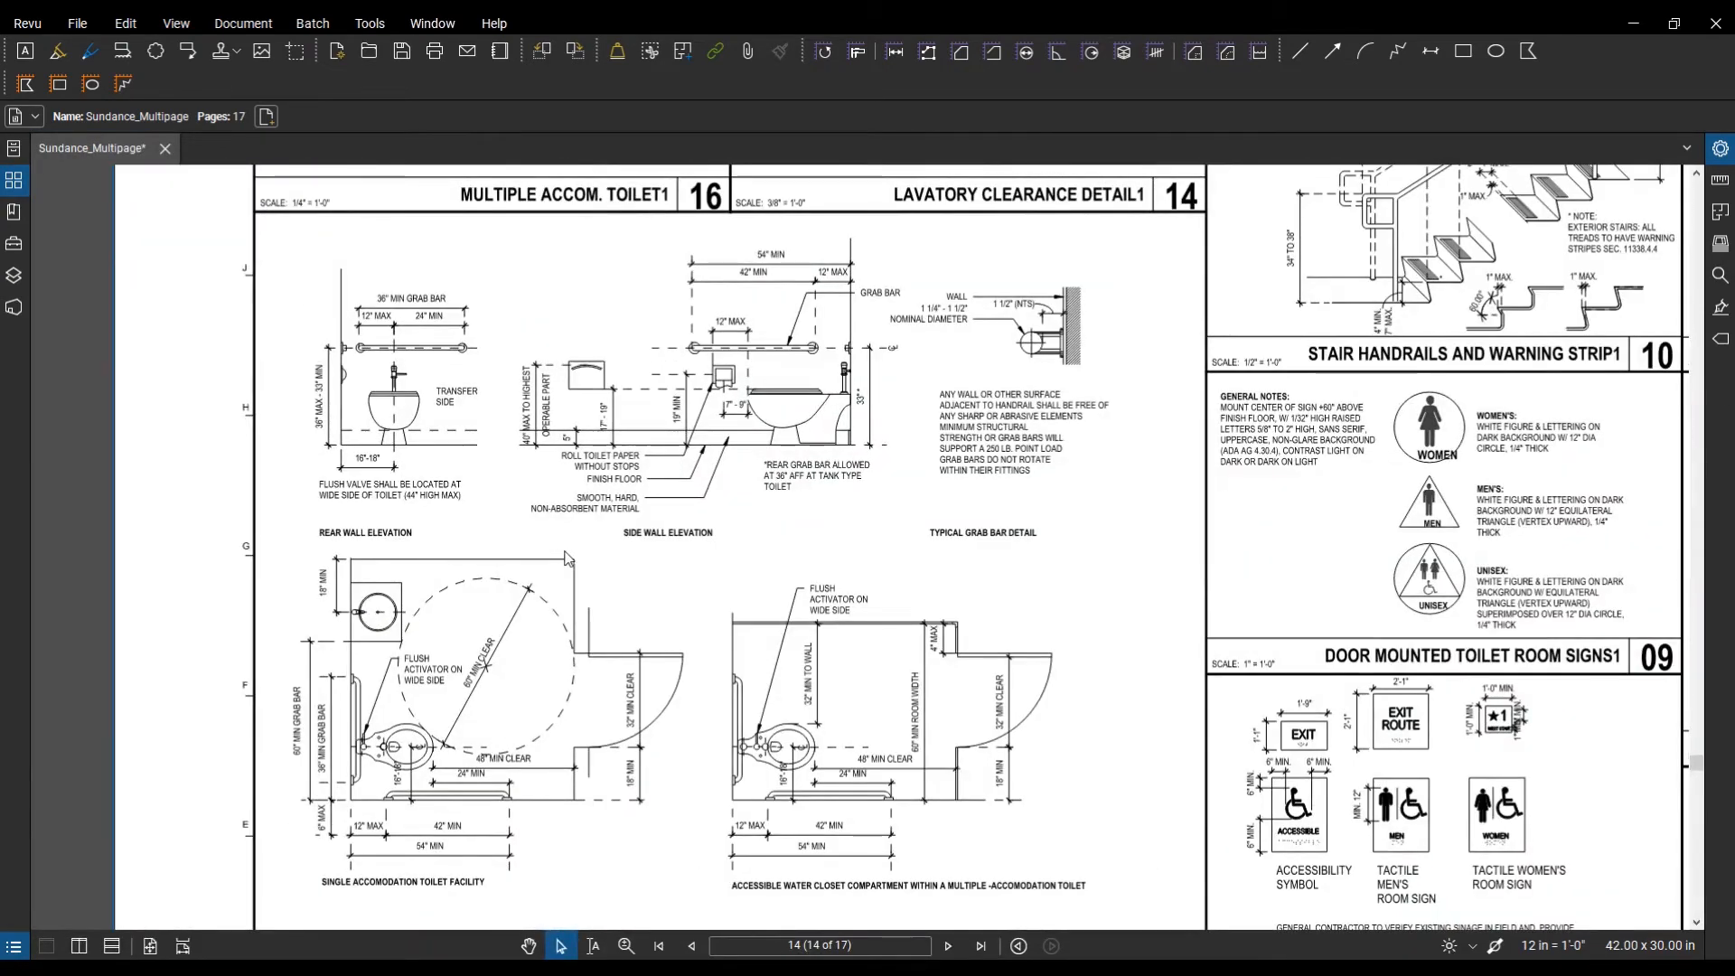
scroll(1159, 693, "down", 2)
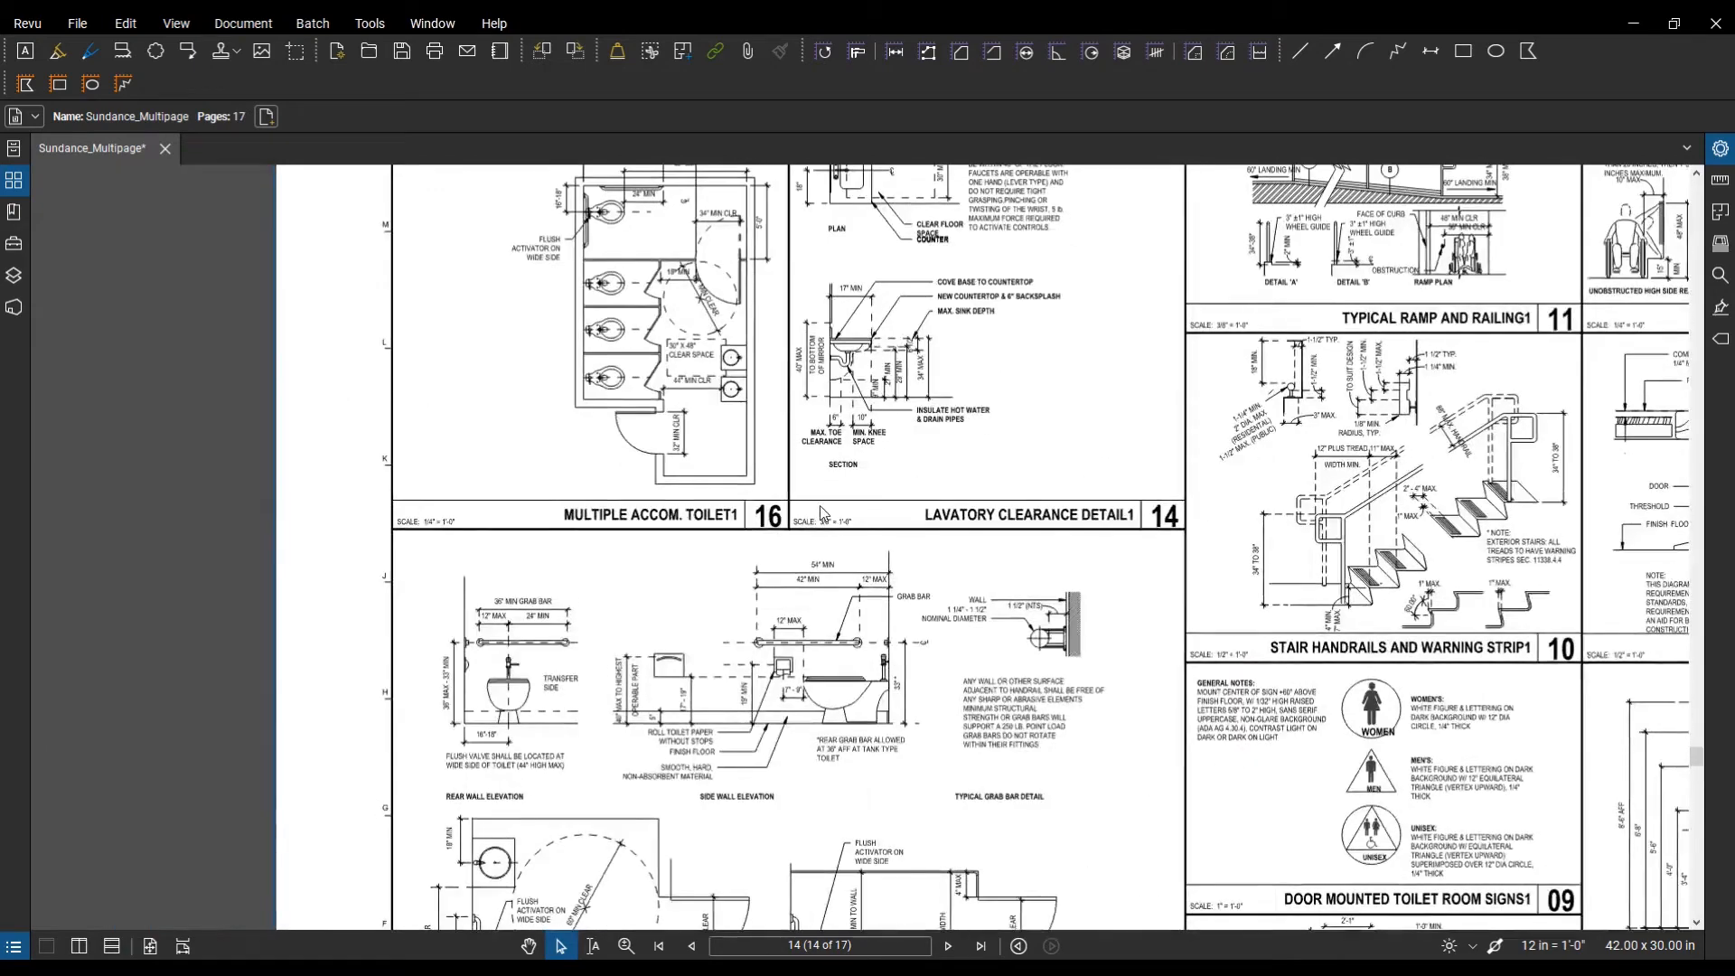
scroll(821, 506, "up", 3)
left_click(815, 537)
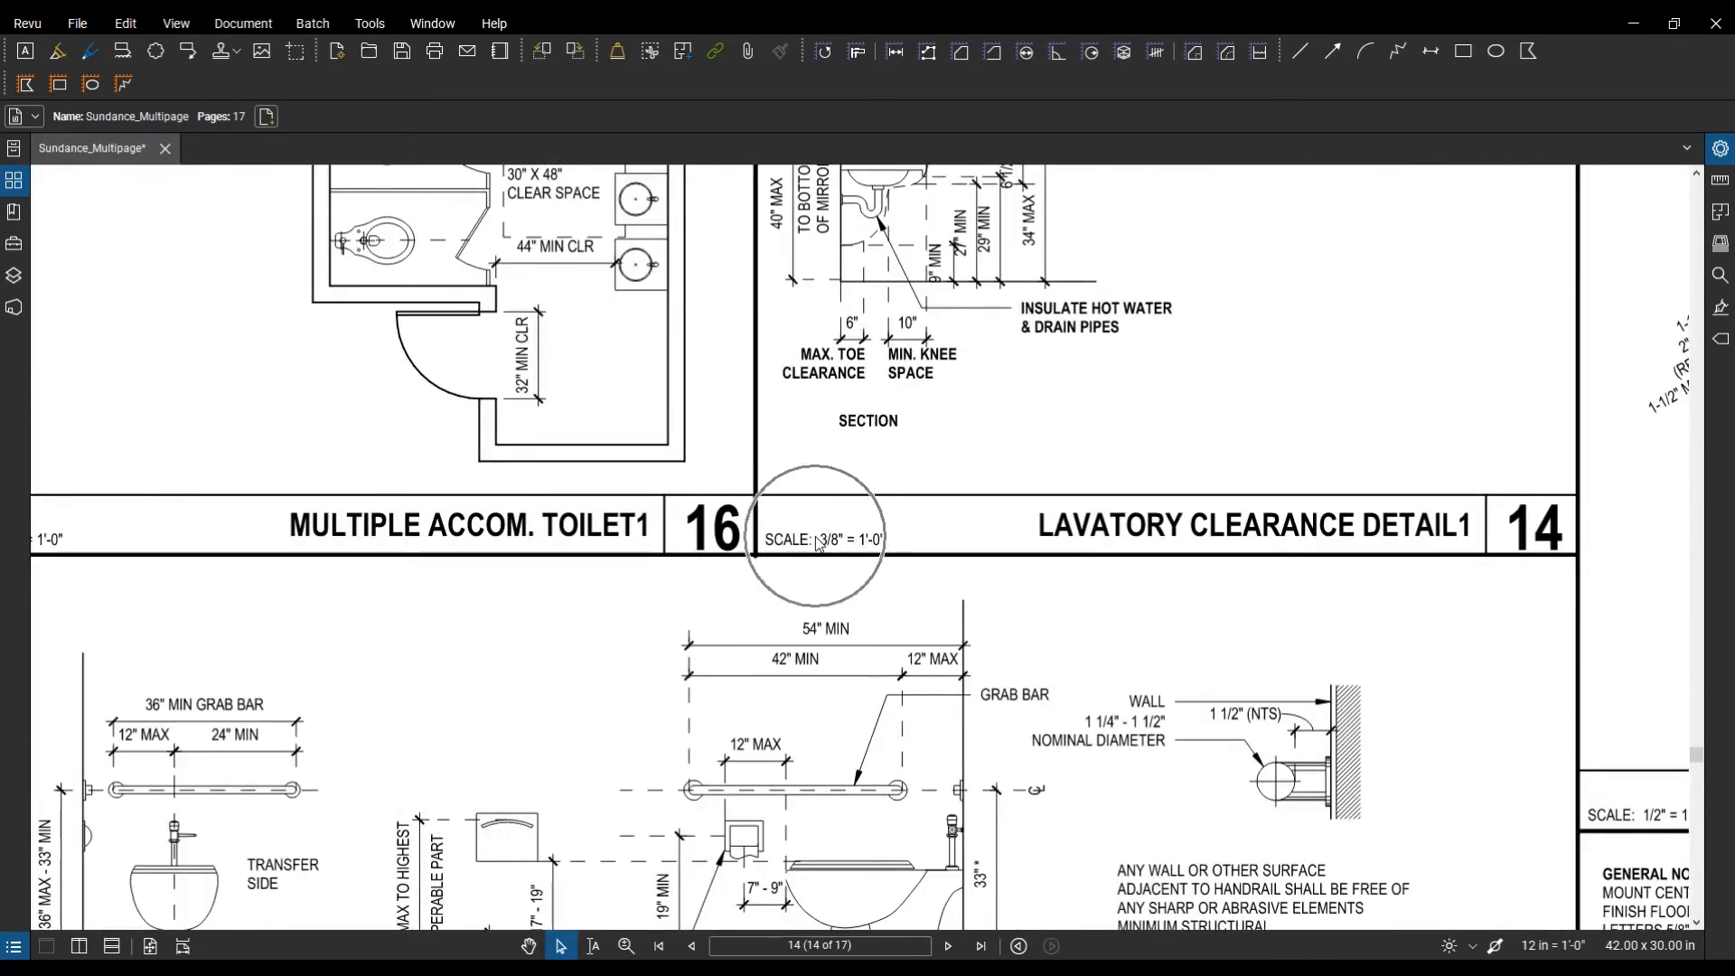
scroll(815, 537, "down", 4)
left_click_drag(815, 537, 904, 293)
left_click_drag(819, 650, 890, 456)
scroll(624, 667, "up", 5)
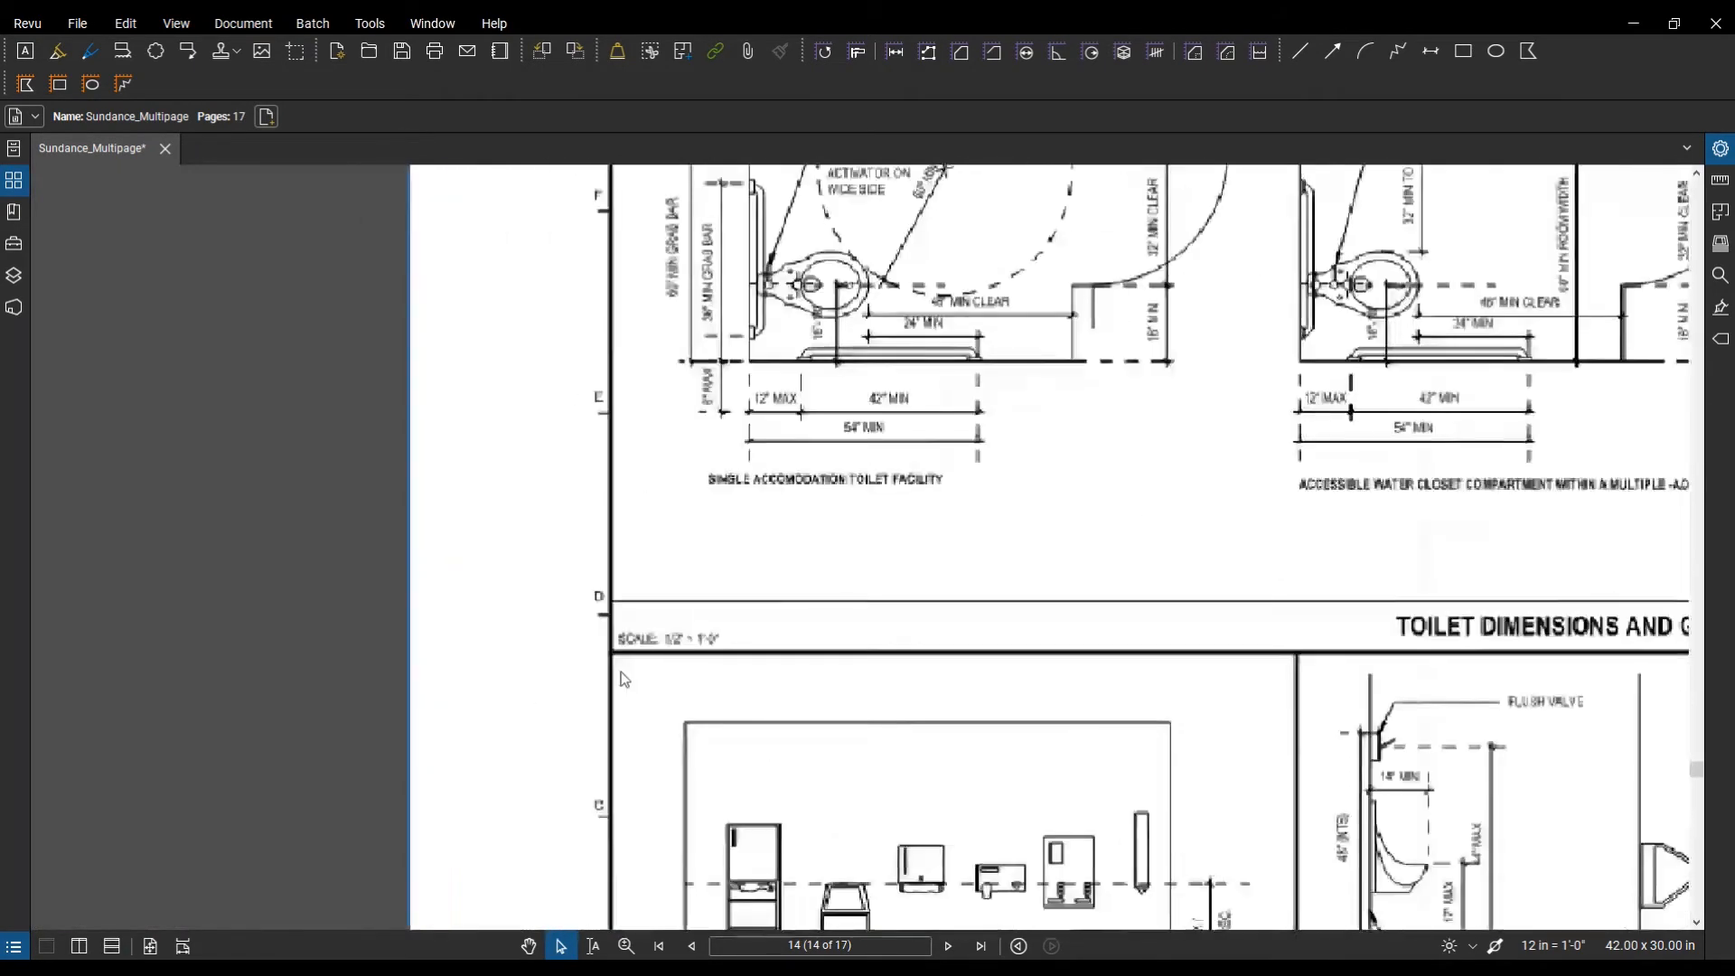
left_click(736, 624)
scroll(738, 627, "down", 4)
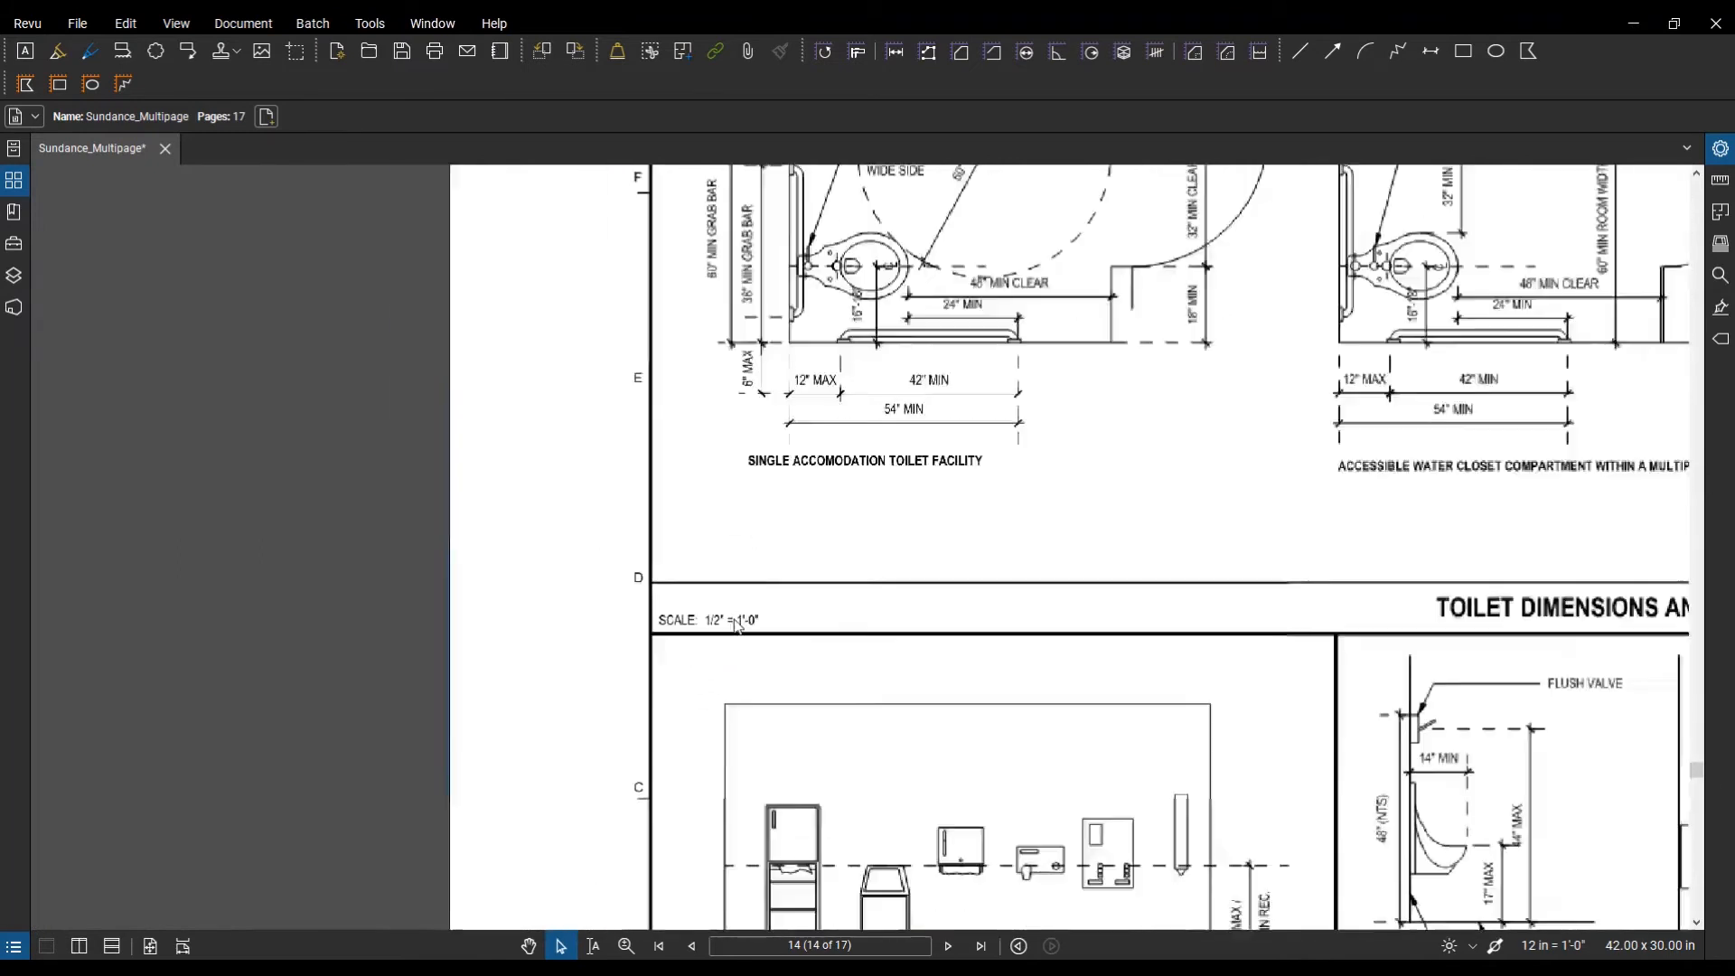
Step: Examine the scale notes of the Accessories, Urinal Dimensions, Signage and Swinging Doors details along the lower part of page 14
left_click_drag(758, 687, 725, 421)
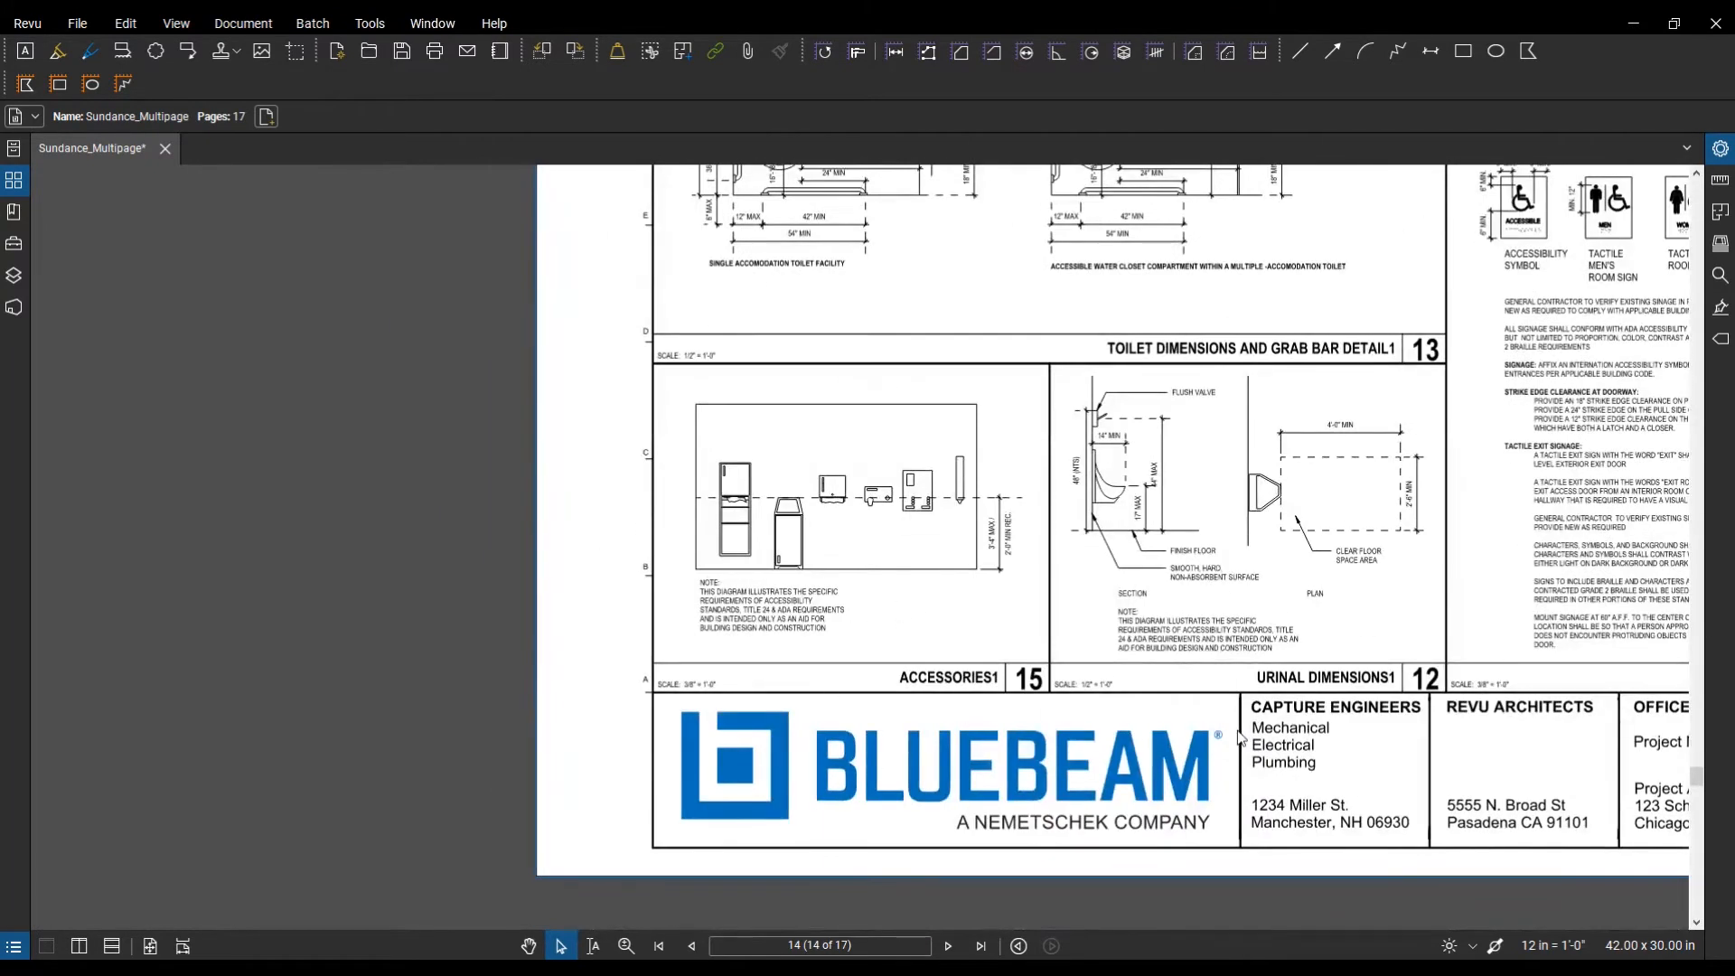
left_click_drag(1238, 731, 970, 903)
scroll(1128, 589, "down", 1)
left_click_drag(1128, 589, 868, 519)
left_click_drag(1415, 712, 1326, 715)
scroll(1239, 753, "up", 6)
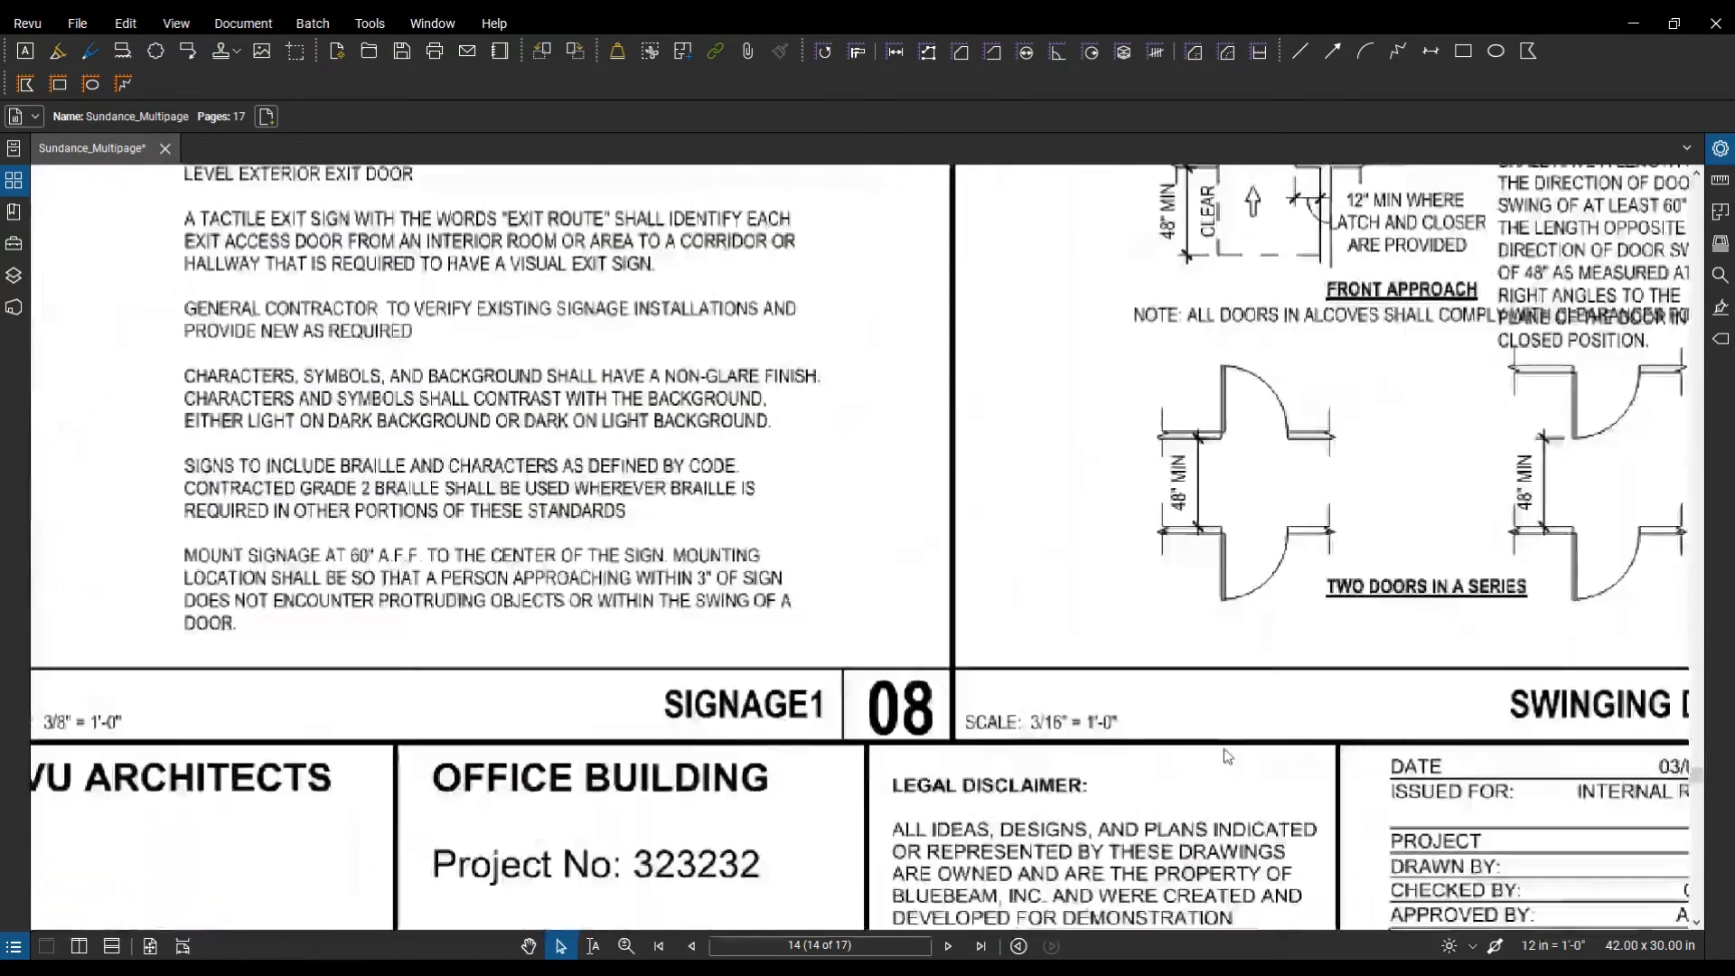
left_click(1078, 729)
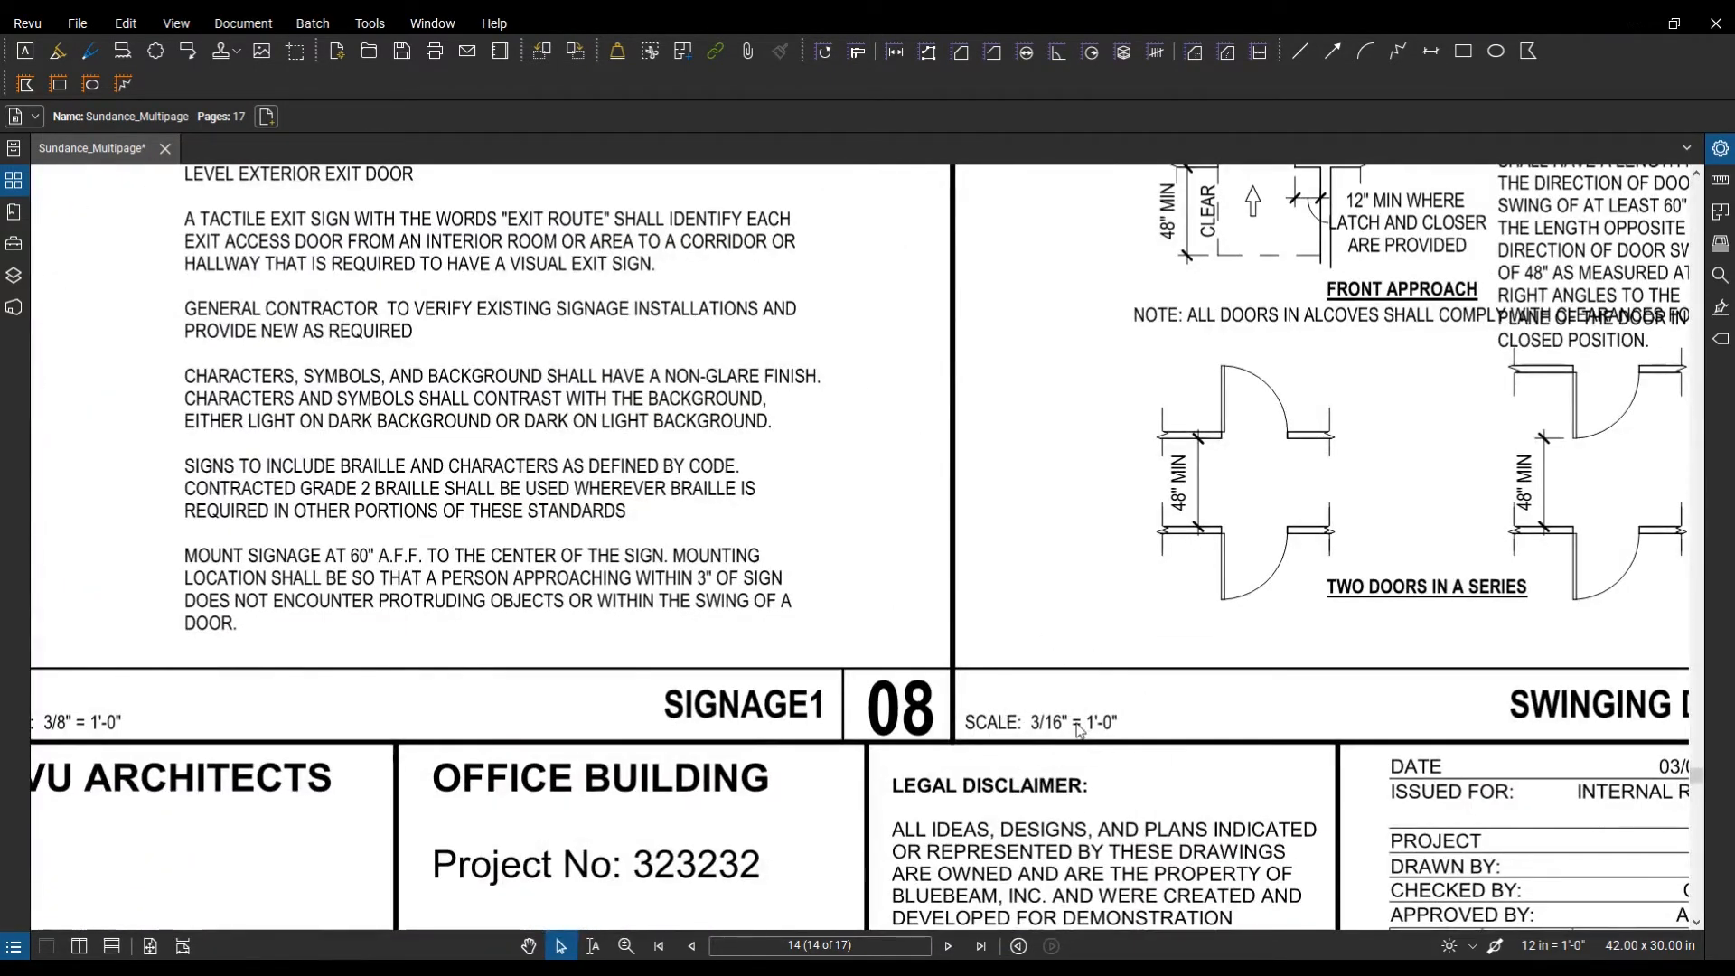
scroll(1078, 729, "down", 6)
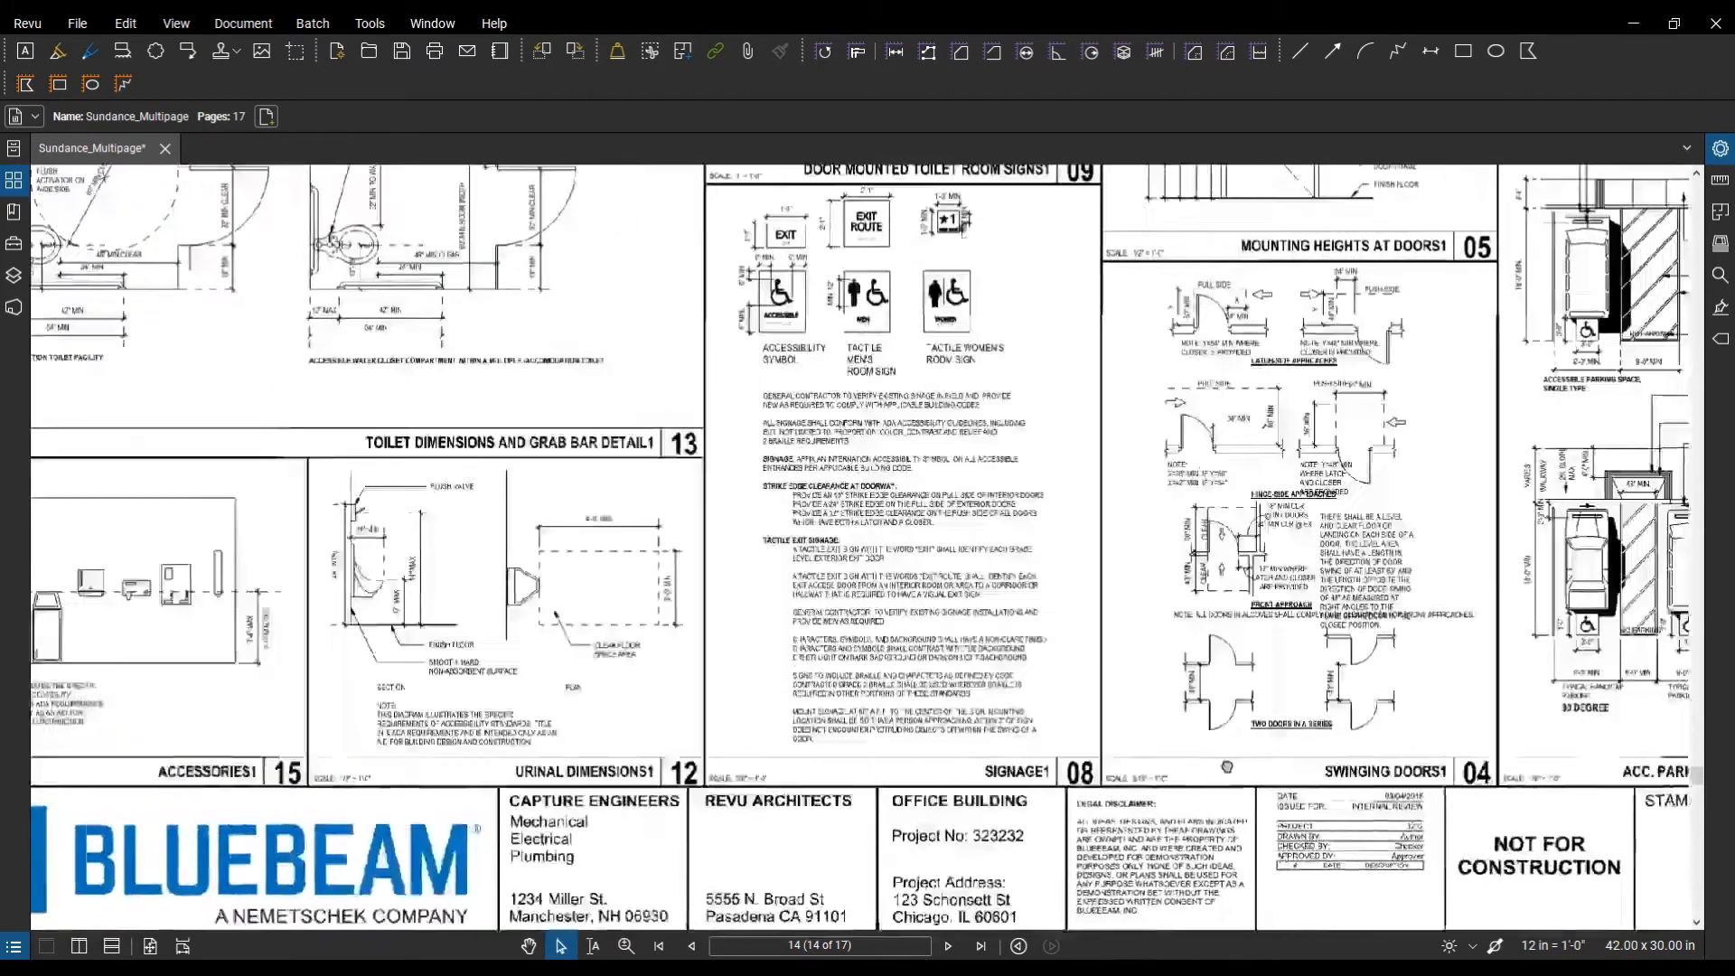
Step: Examine the toilet facility plans and the Multiple Accom. Toilet and Lavatory Clearance details on page 14
left_click_drag(1227, 767, 1453, 891)
left_click_drag(813, 558, 1012, 676)
scroll(864, 533, "up", 3)
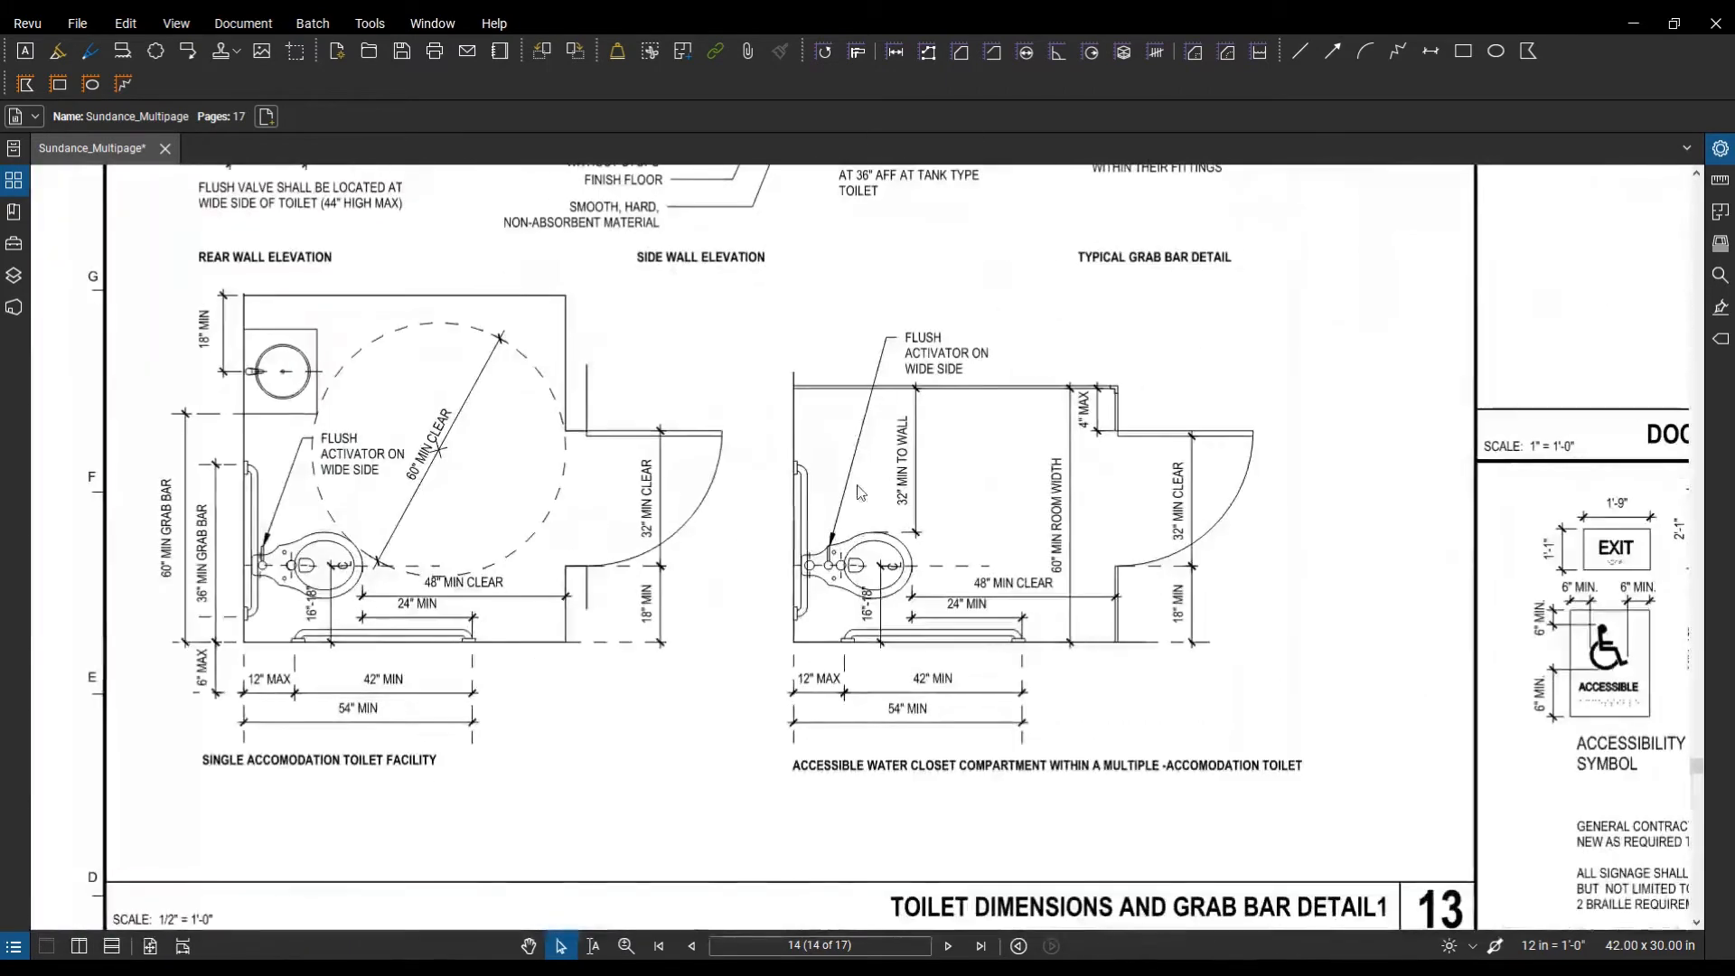
scroll(855, 414, "up", 1)
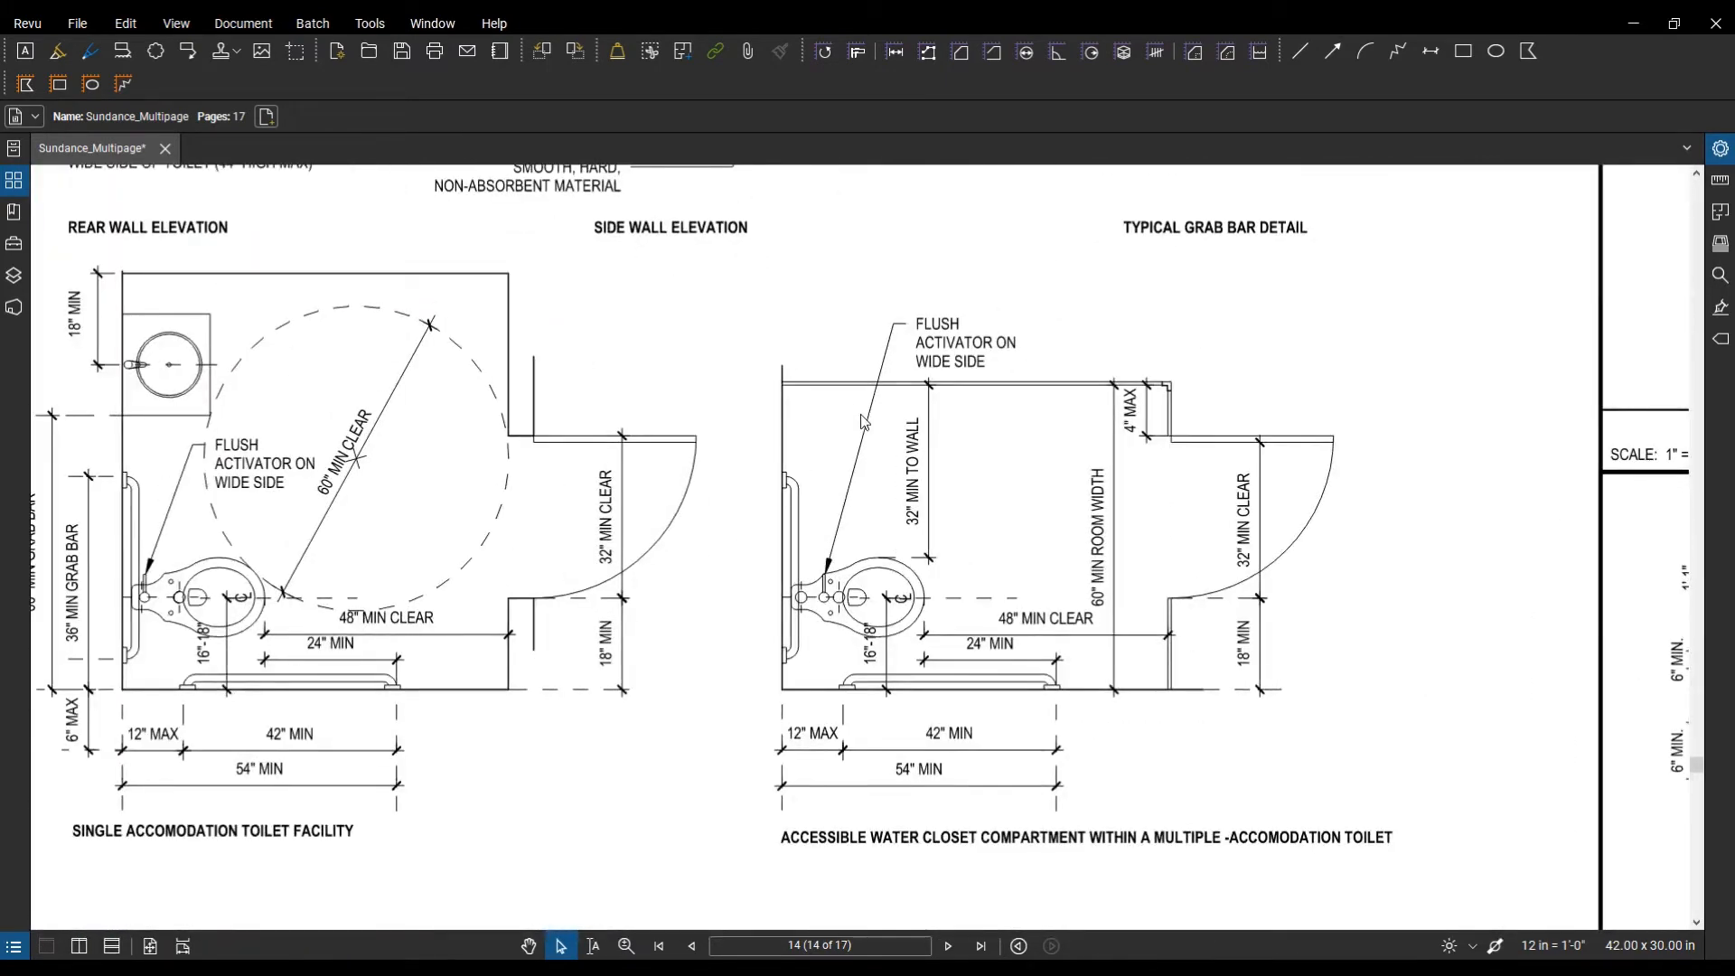
scroll(855, 414, "down", 4)
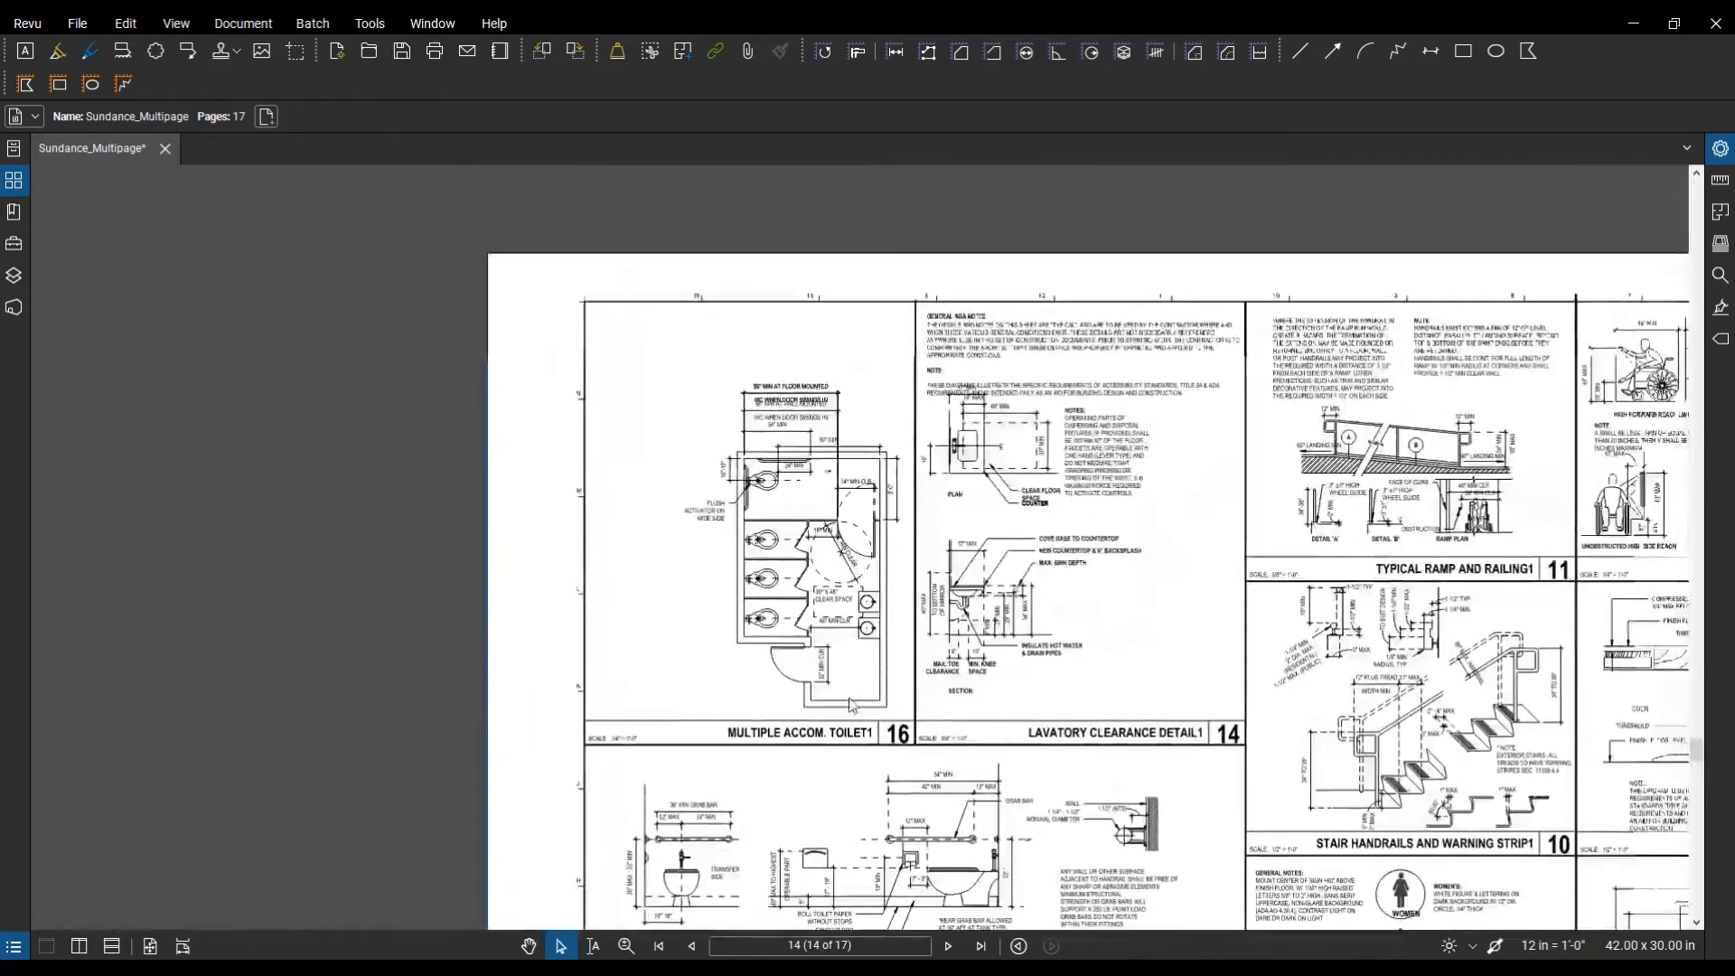
scroll(750, 589, "up", 2)
scroll(1307, 707, "down", 1)
left_click_drag(1306, 709, 1208, 708)
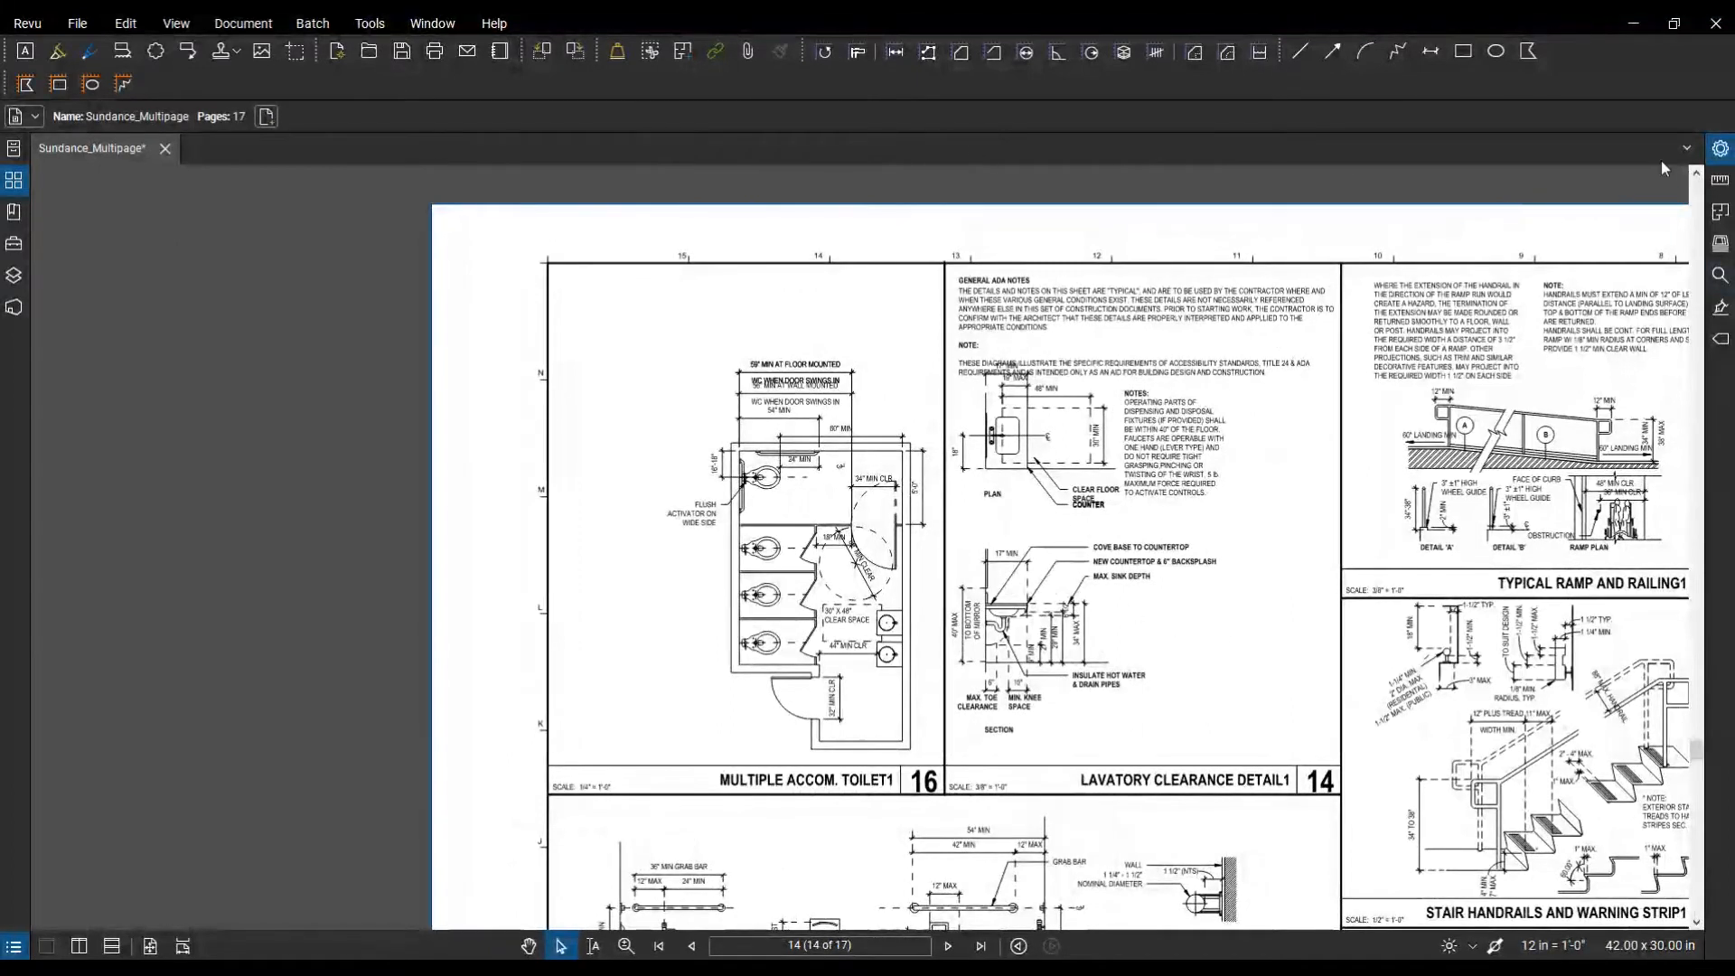
Step: Delete all existing measurement viewports from page 14
left_click(1720, 180)
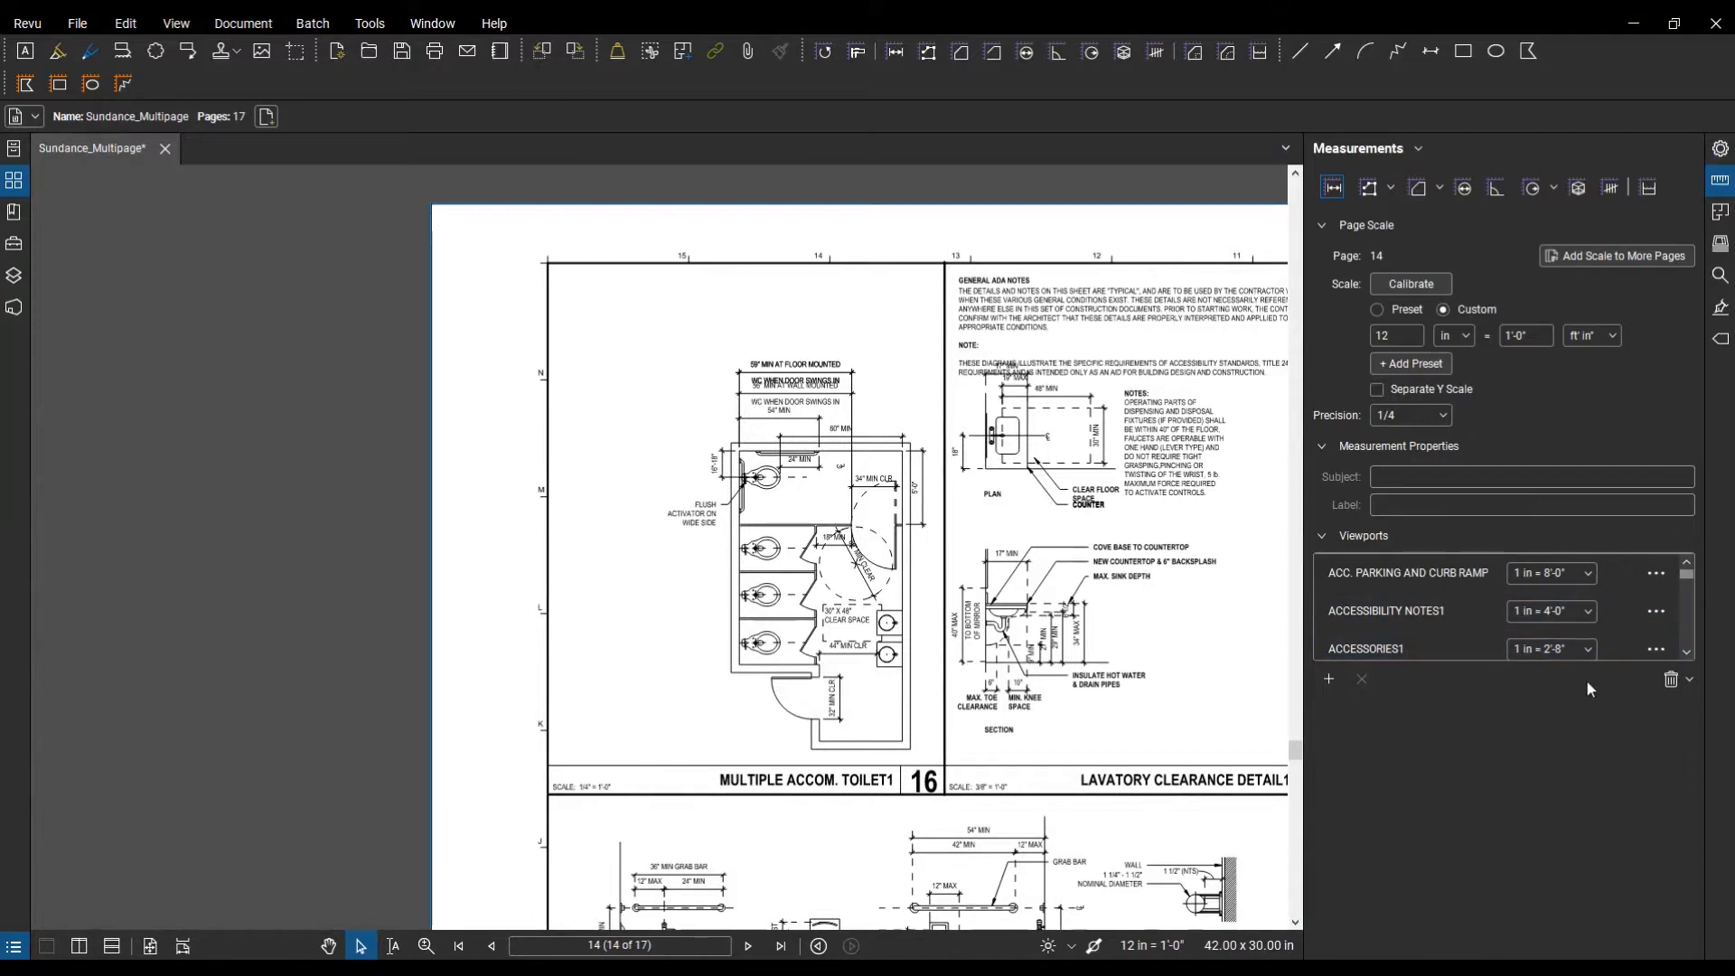
left_click(1677, 682)
left_click(1635, 706)
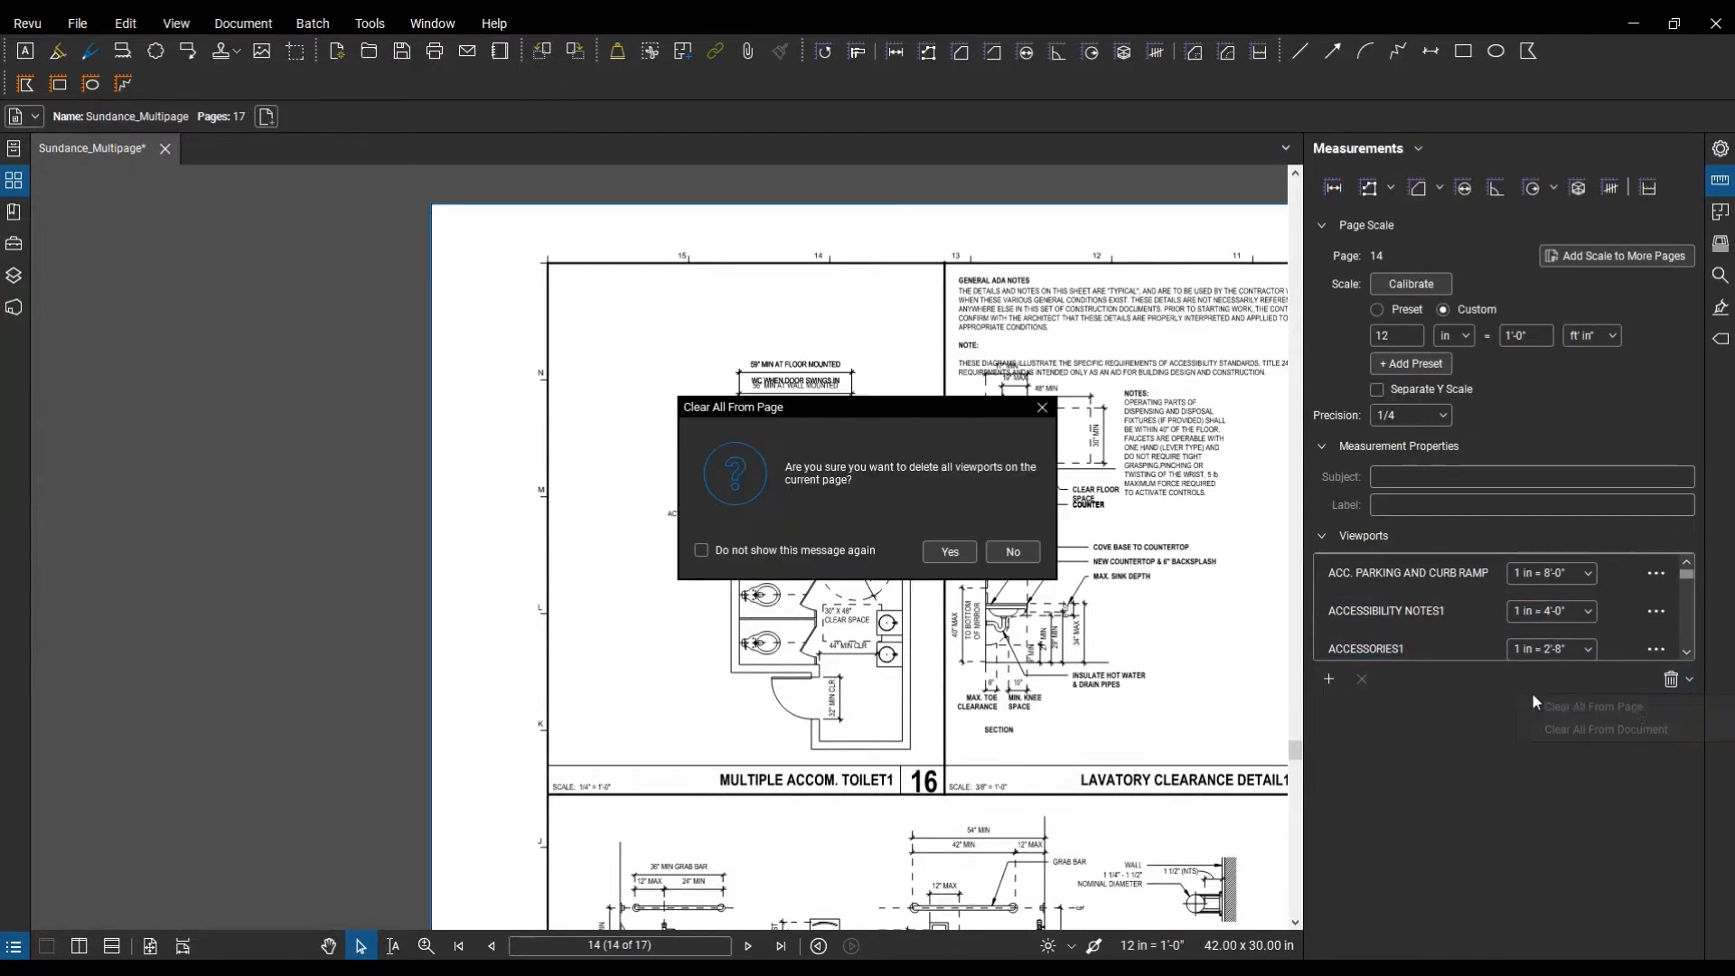
left_click(950, 552)
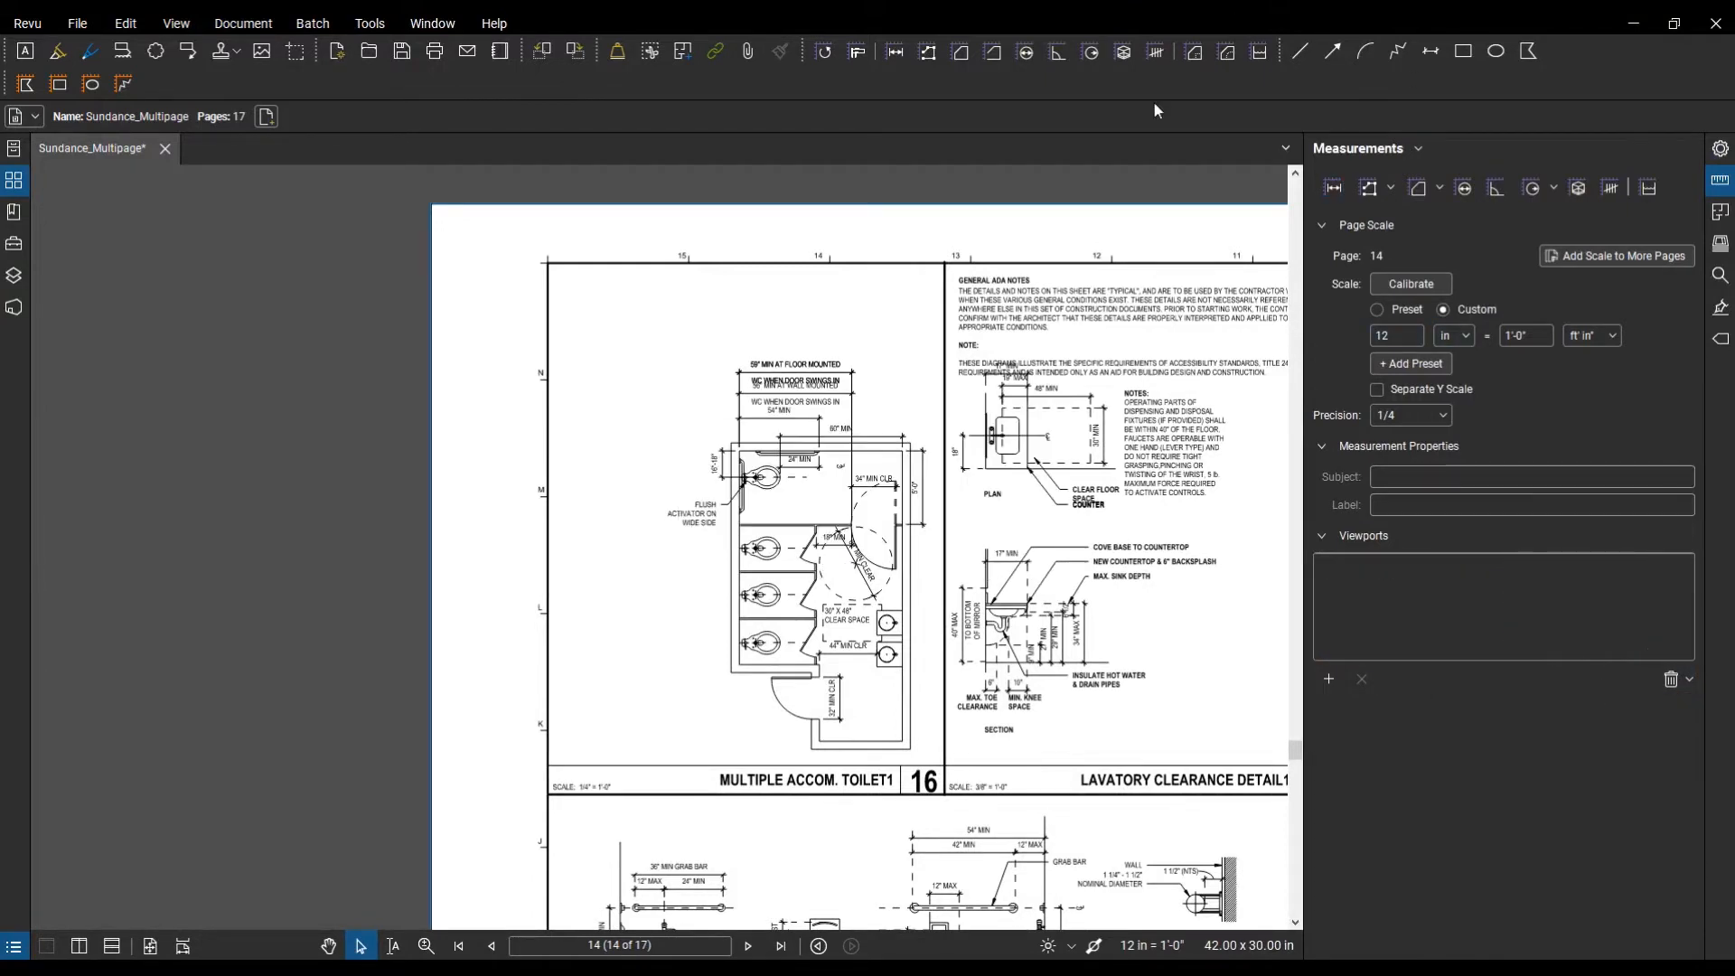
Step: Add a viewport around the Lavatory Clearance detail with the preset scale 3/8" = 1'-0"
left_click(1329, 680)
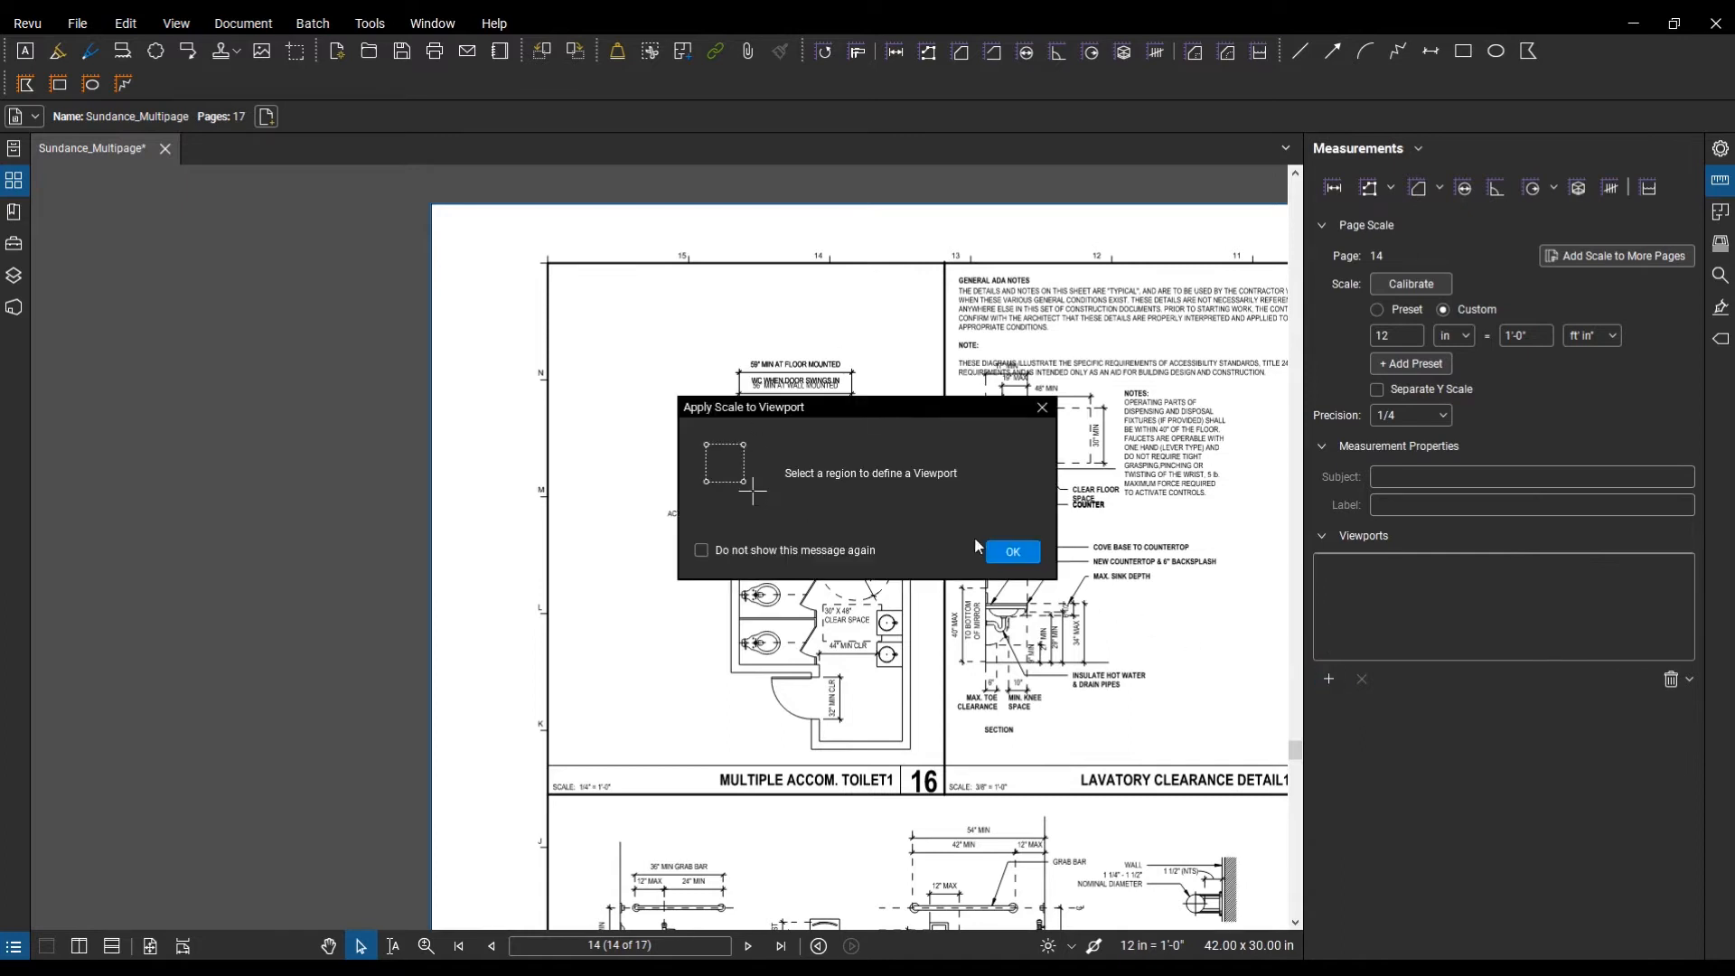
left_click(997, 555)
scroll(1049, 678, "down", 1)
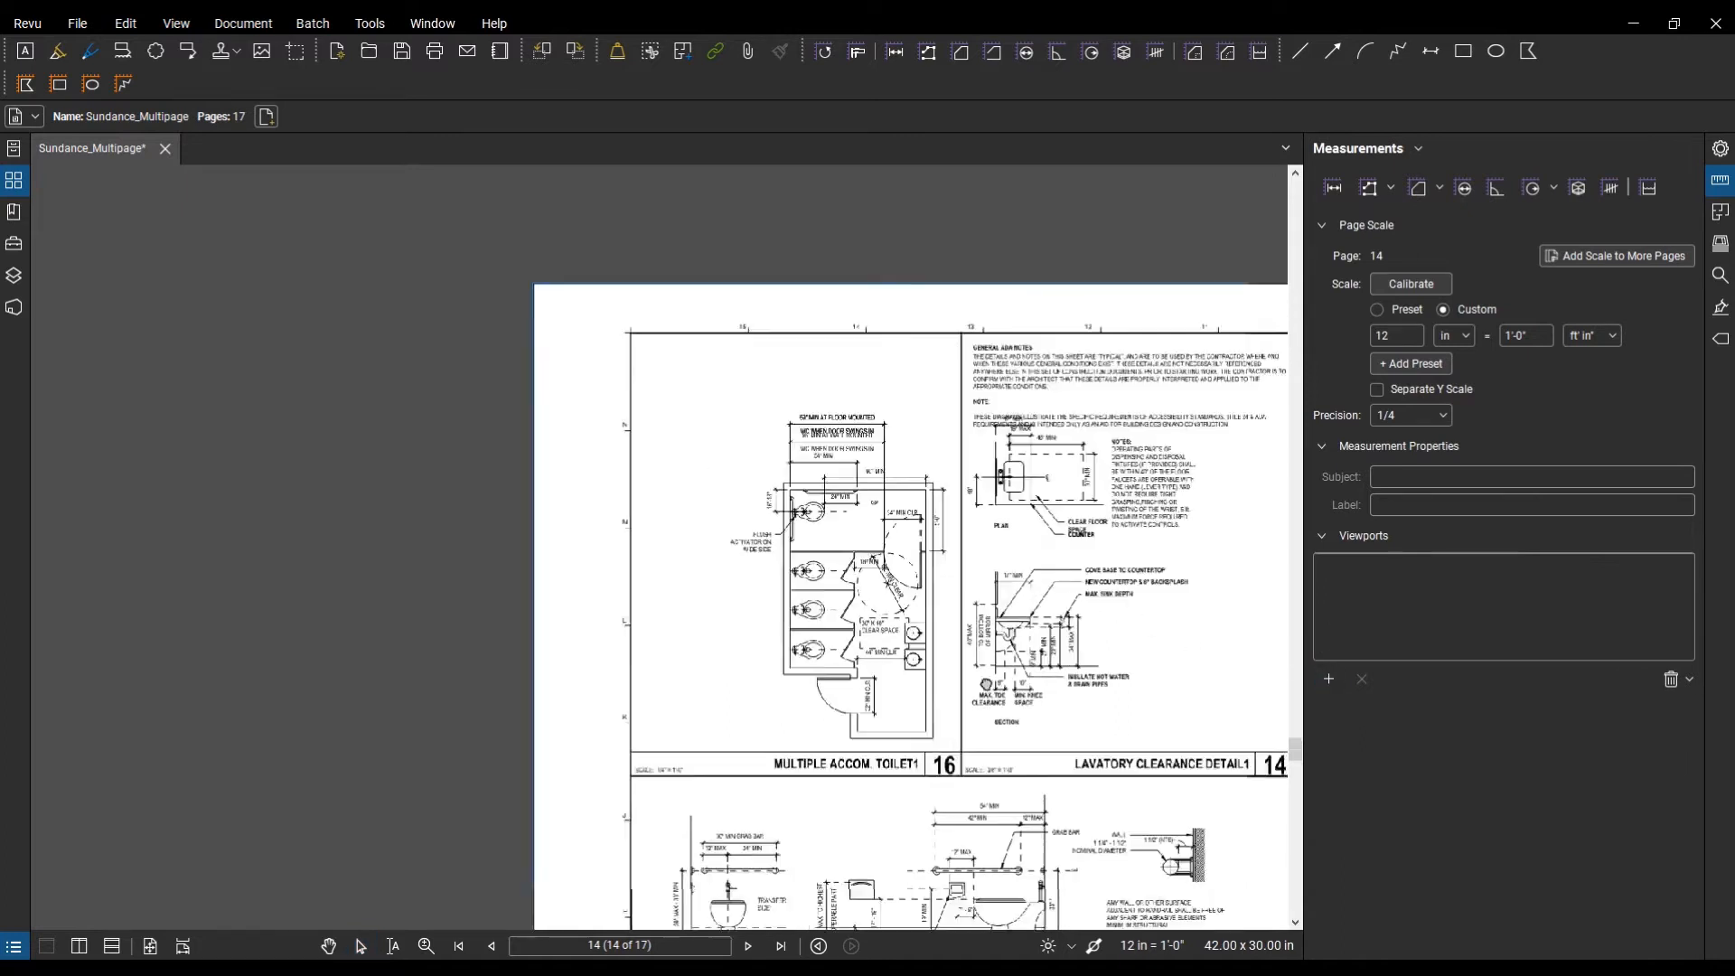
left_click_drag(1049, 678, 609, 653)
scroll(556, 436, "up", 2)
mouse_move(510, 250)
left_mouse_down()
mouse_move(938, 839)
mouse_move(1000, 881)
mouse_move(984, 757)
left_mouse_up()
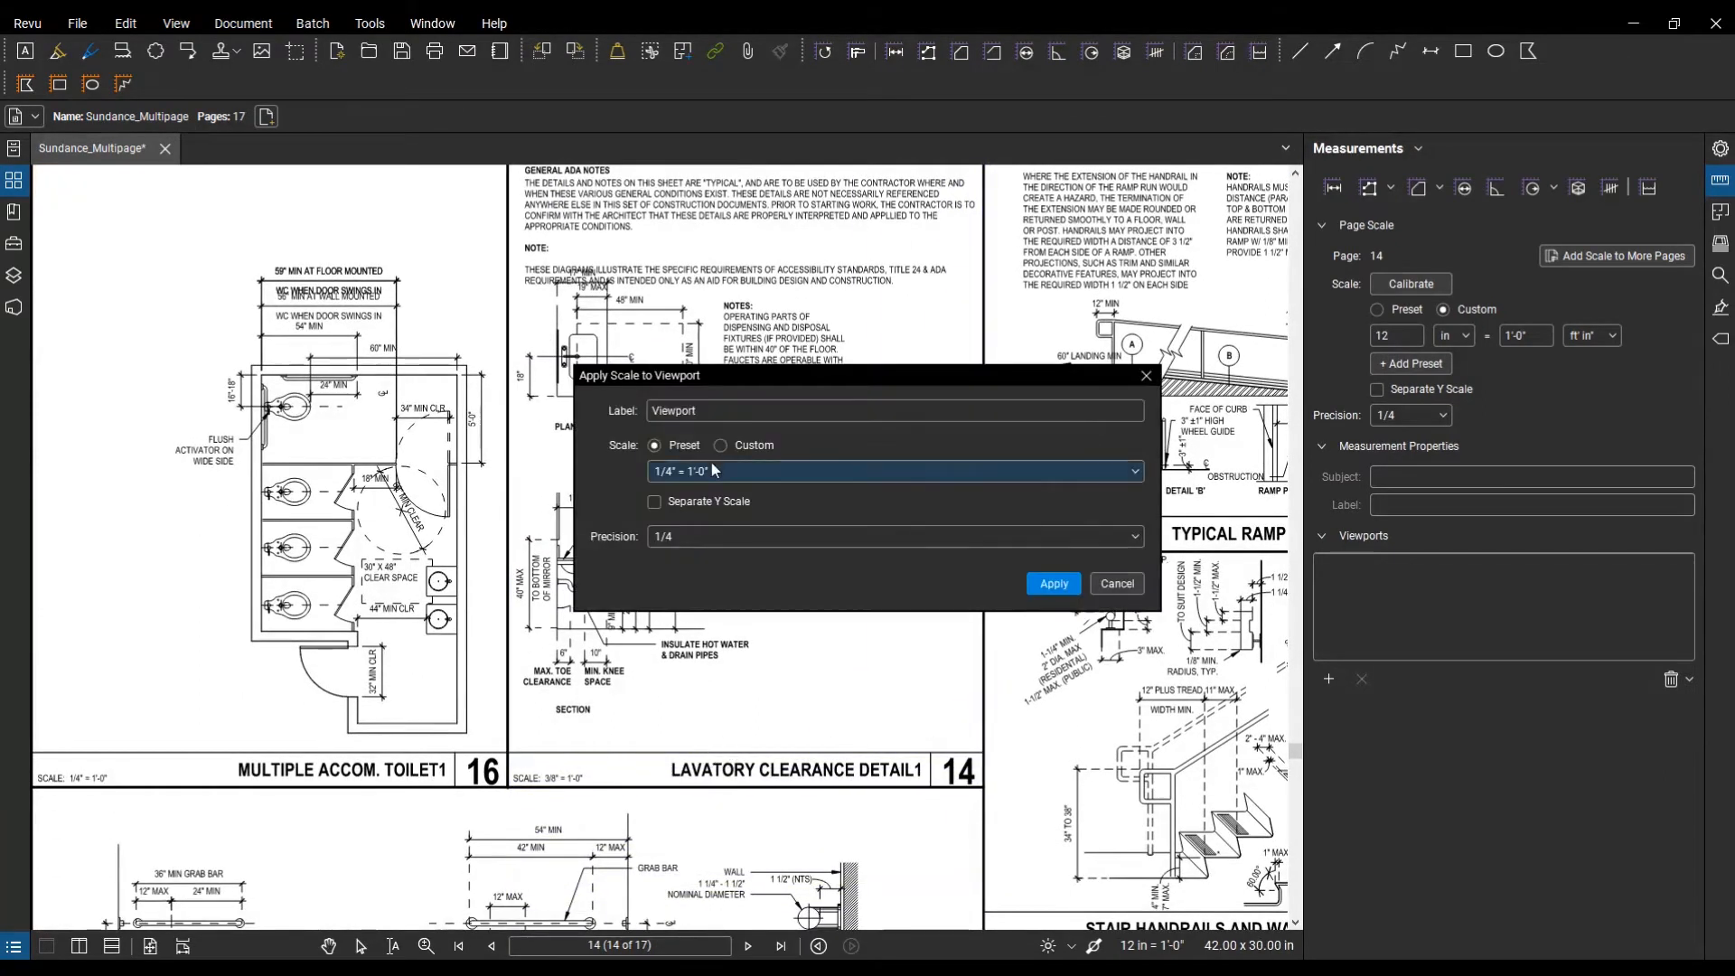
left_click(714, 466)
left_click(703, 516)
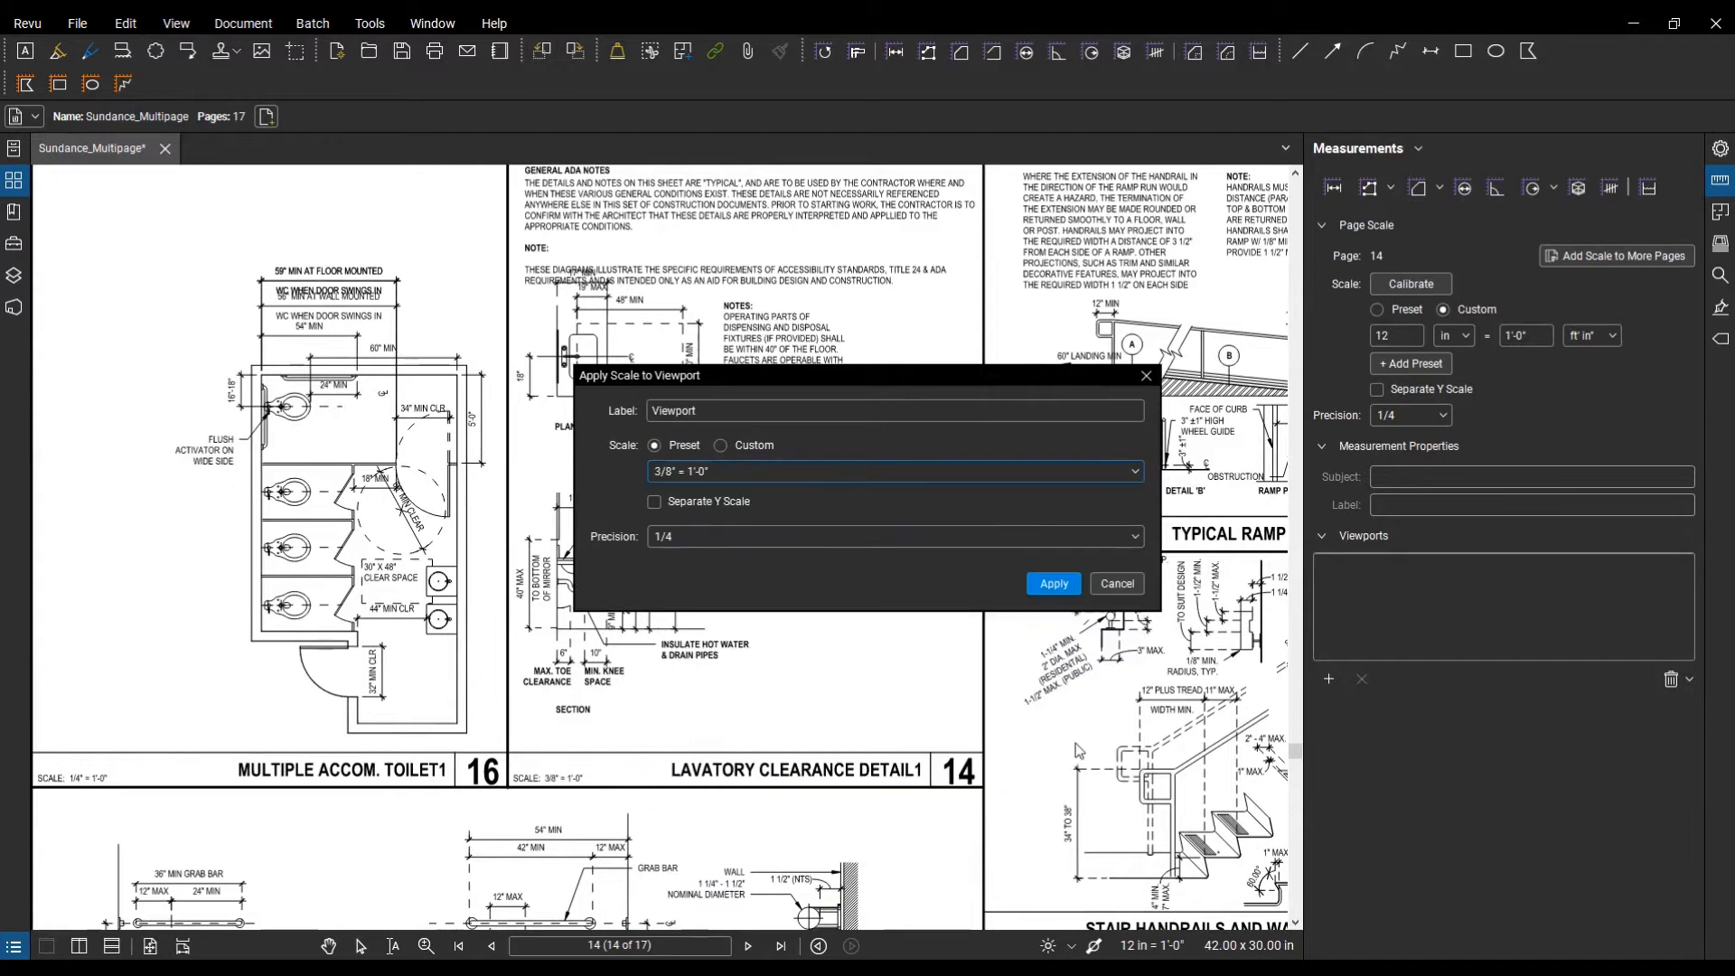
left_click(1064, 591)
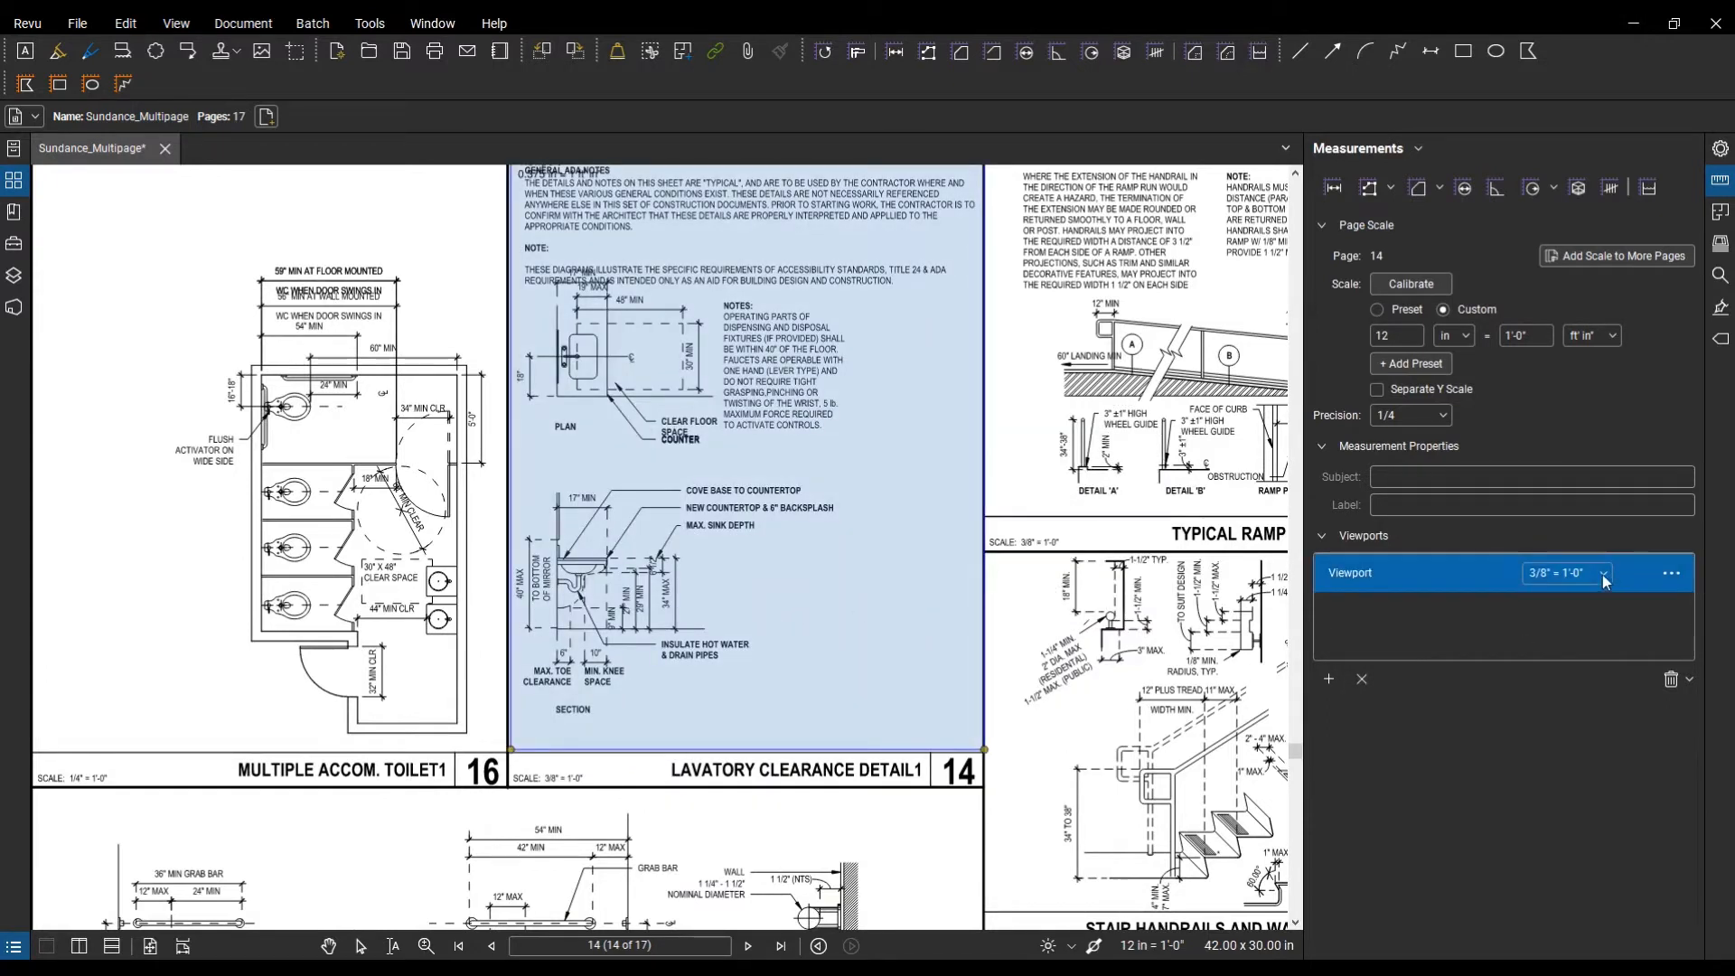
Step: Set the precision of the Lavatory Clearance viewport to 1/8
left_click(1671, 575)
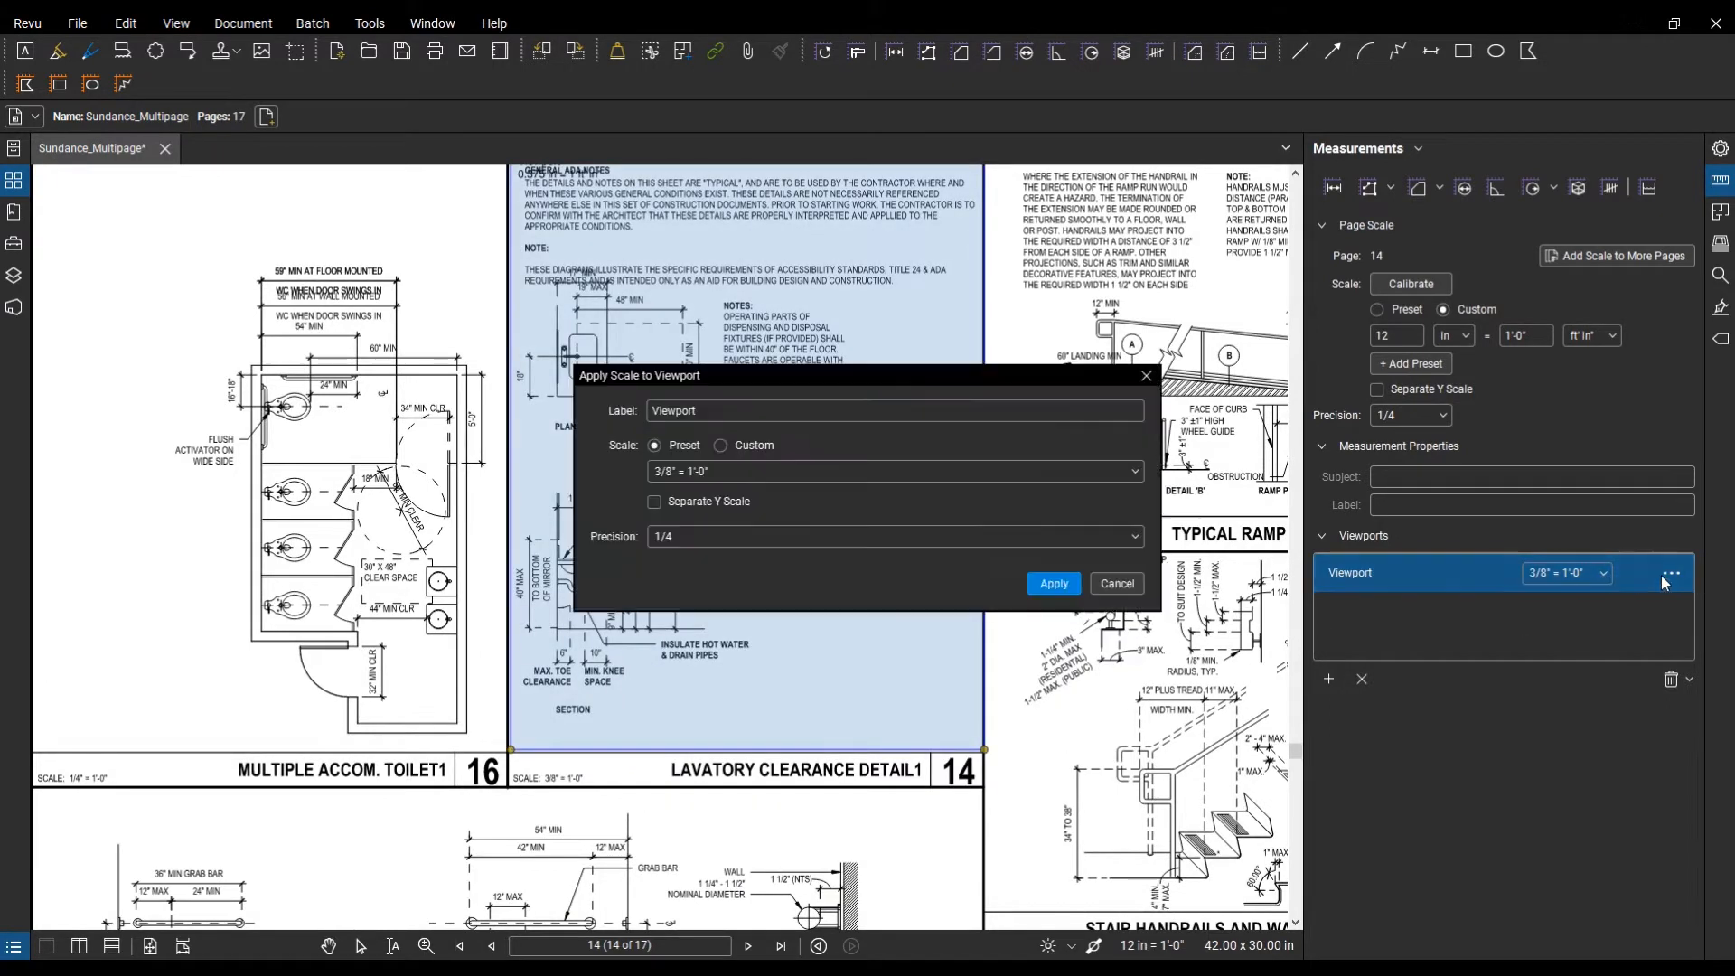
left_click(696, 538)
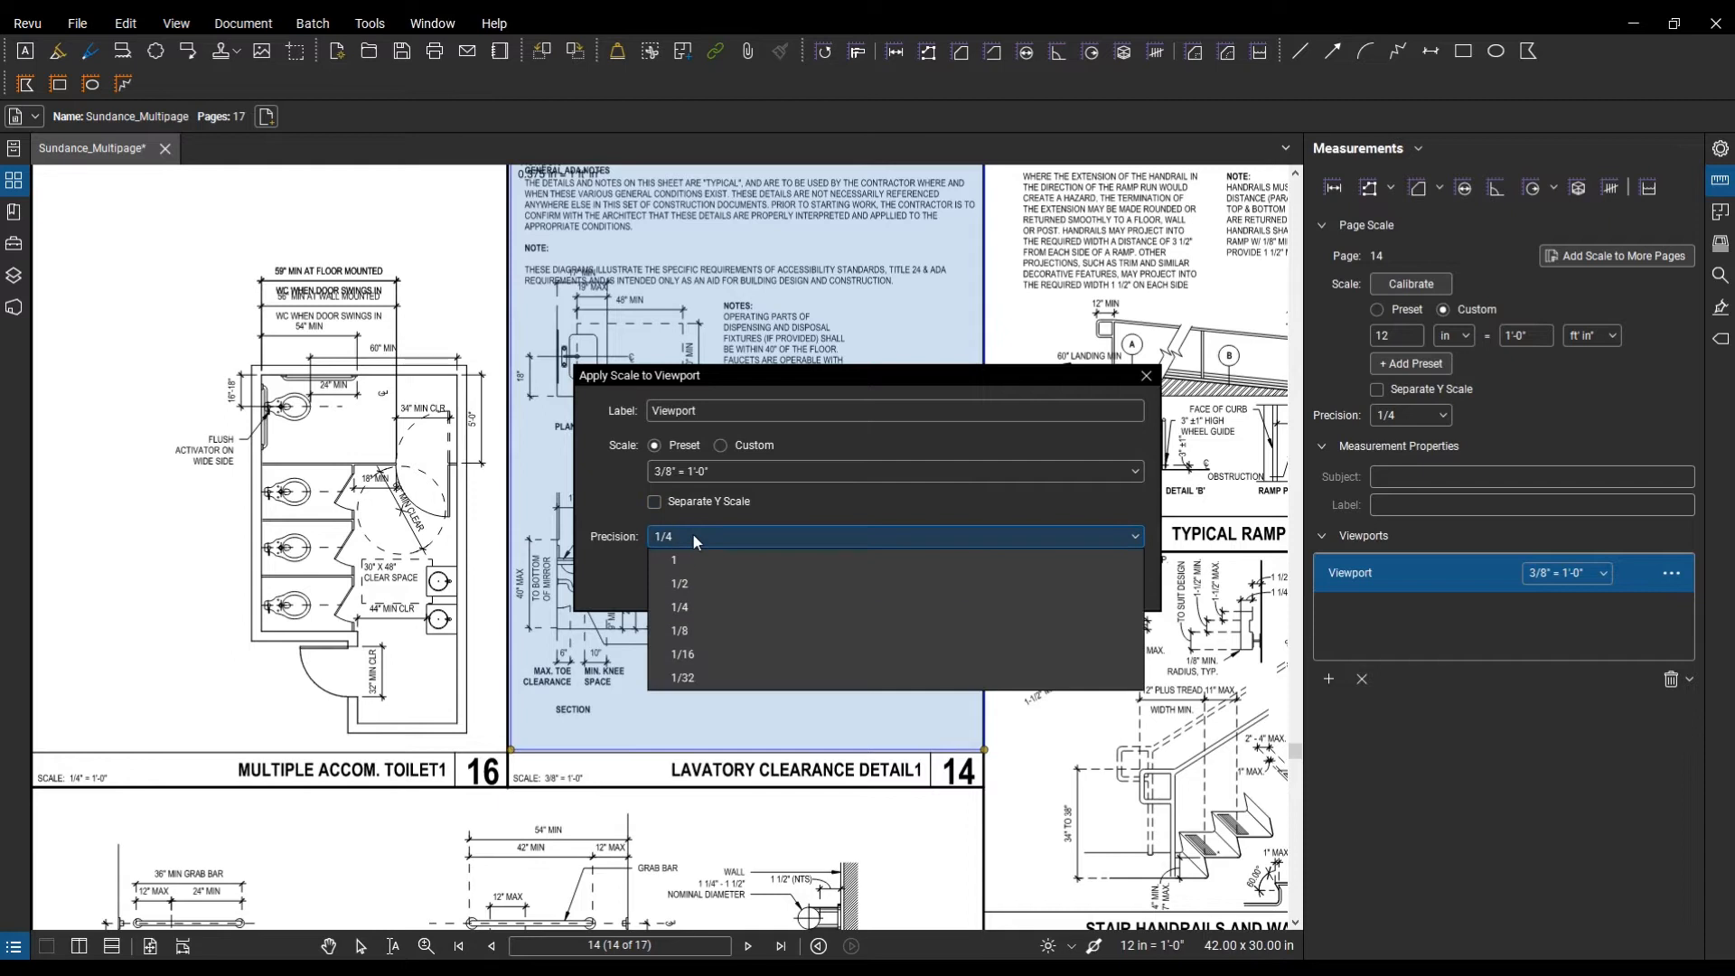
left_click(689, 624)
left_click(1036, 589)
scroll(773, 598, "down", 2)
mouse_move(739, 711)
left_mouse_down()
mouse_move(931, 633)
mouse_move(963, 463)
left_mouse_up()
left_click(1329, 679)
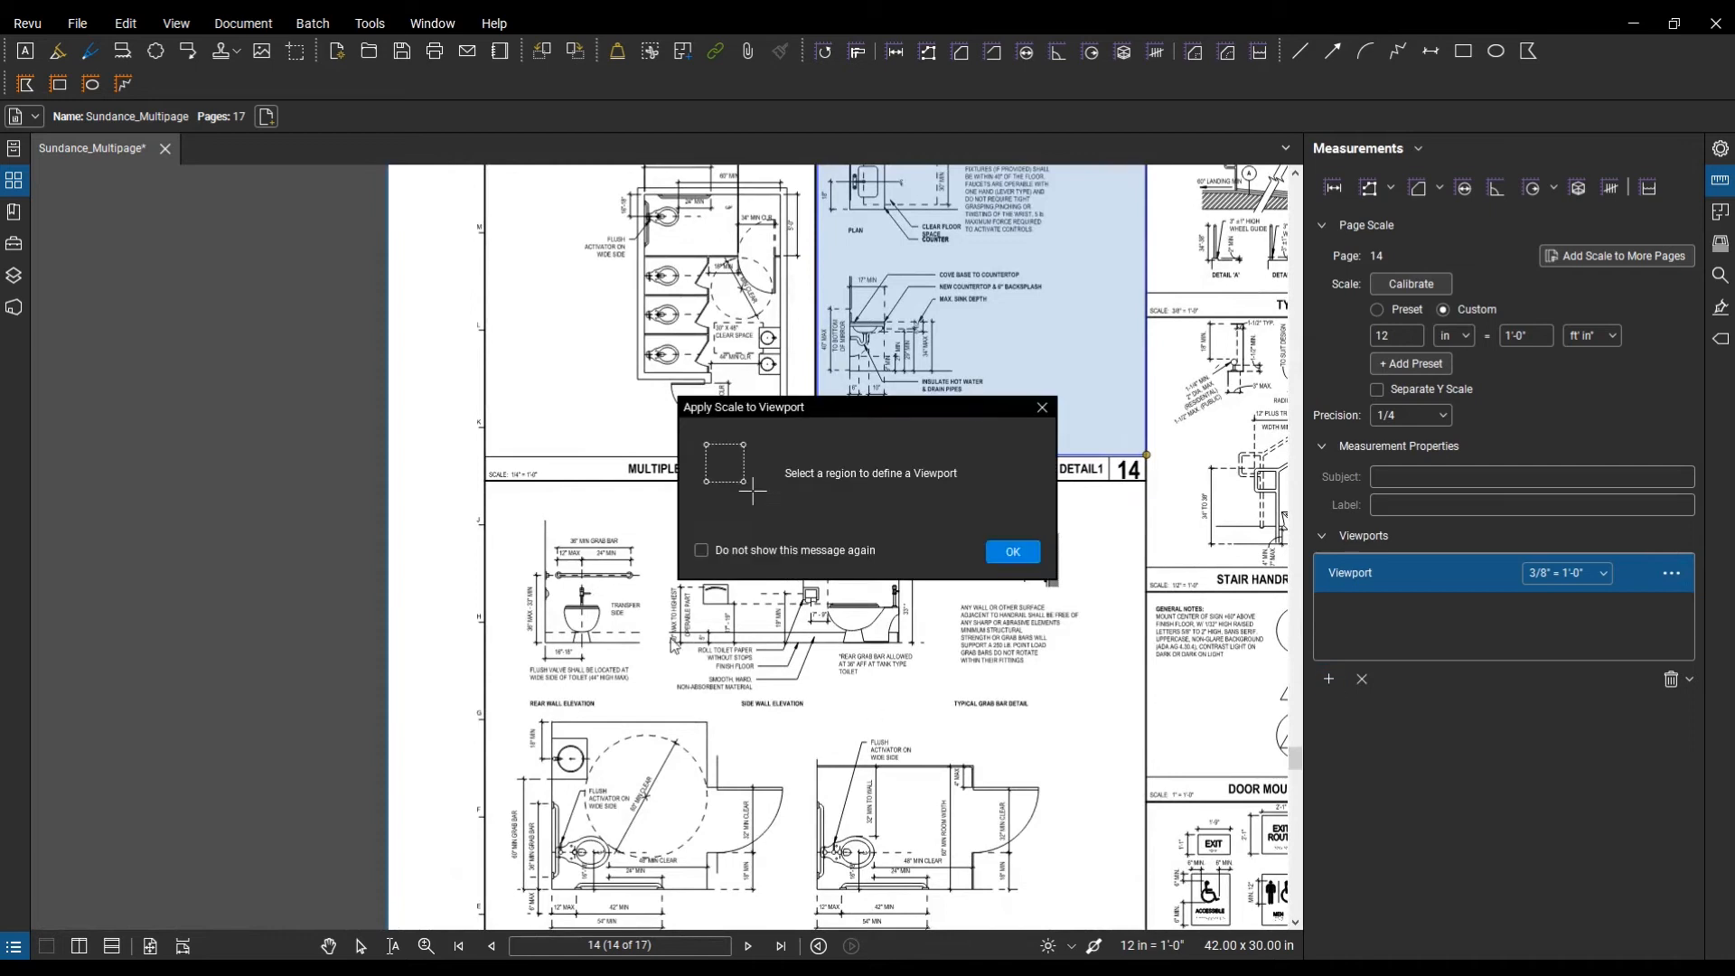
key("Return")
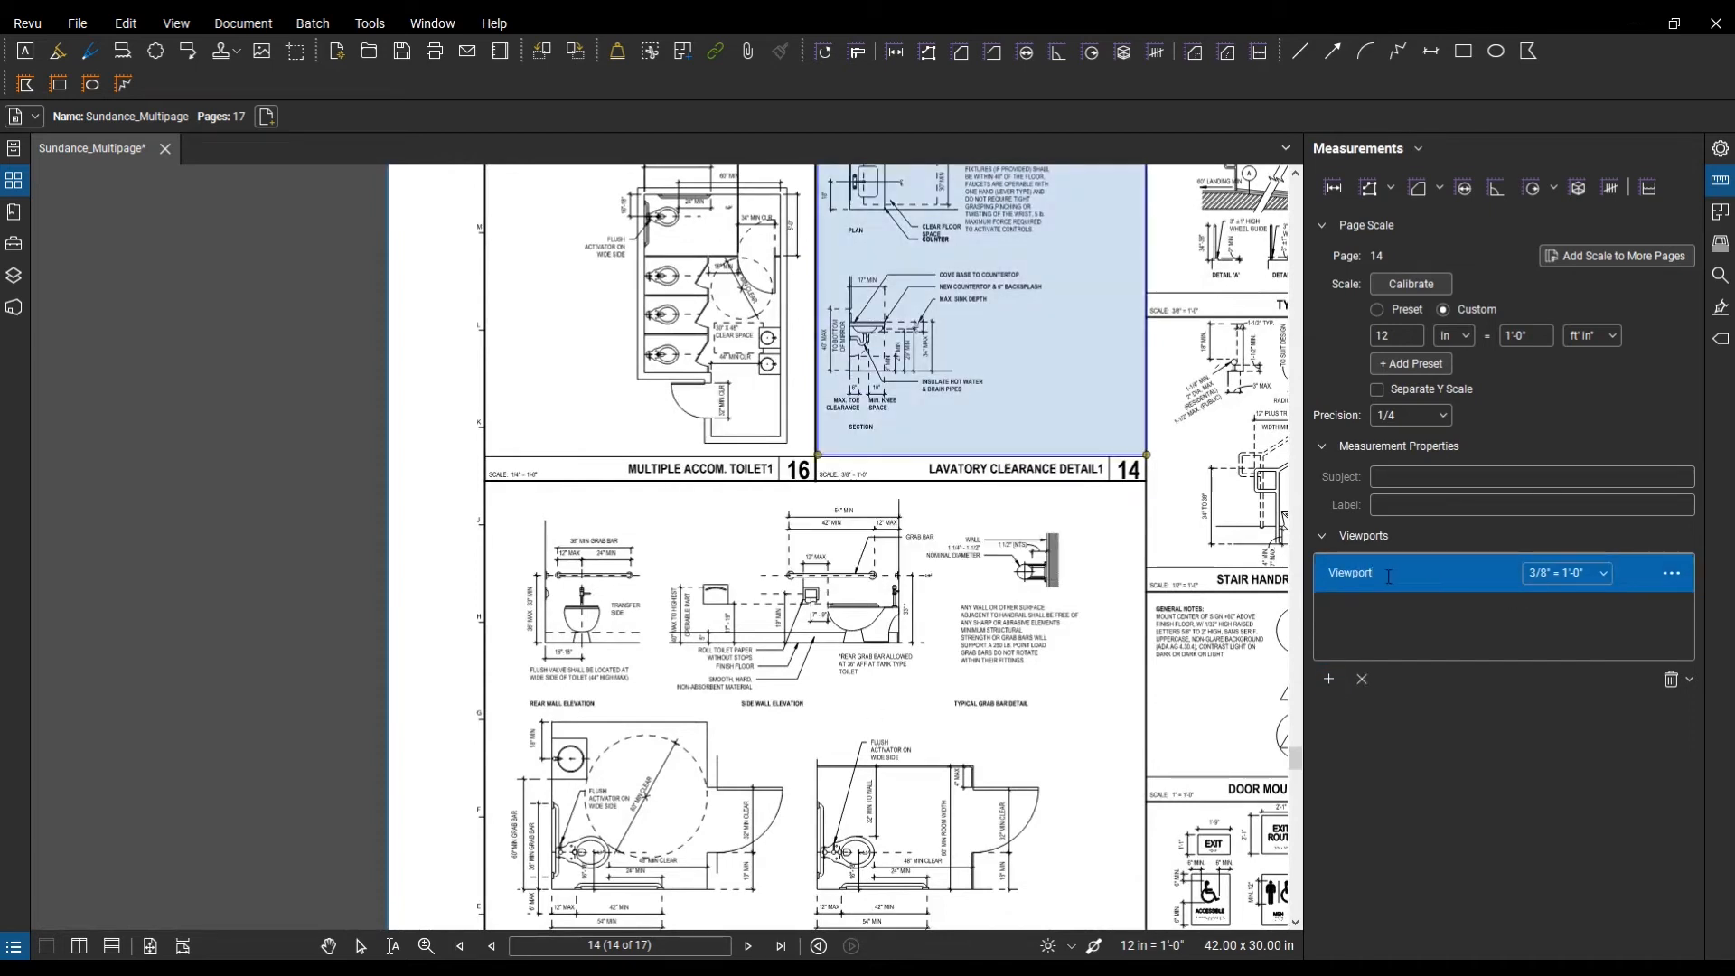
Step: Label the viewport over the Lavatory Clearance detail "Lavatory Clearance Detail 1"
left_click(1672, 575)
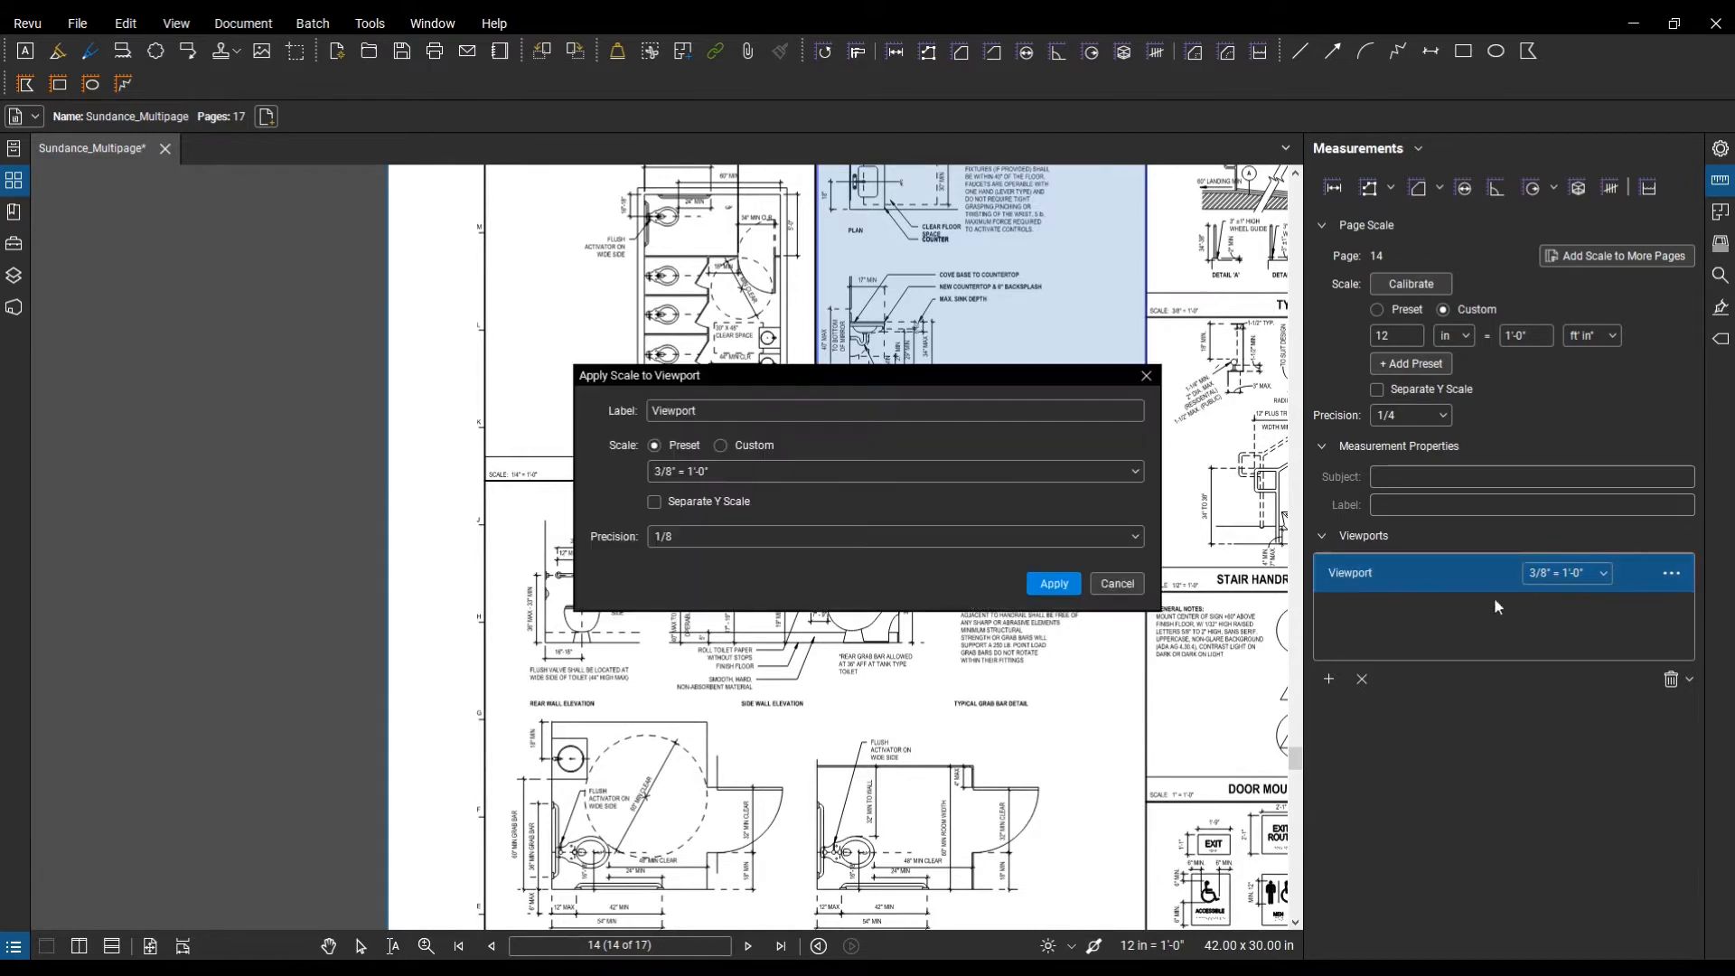
left_click(753, 407)
left_click_drag(738, 376, 999, 563)
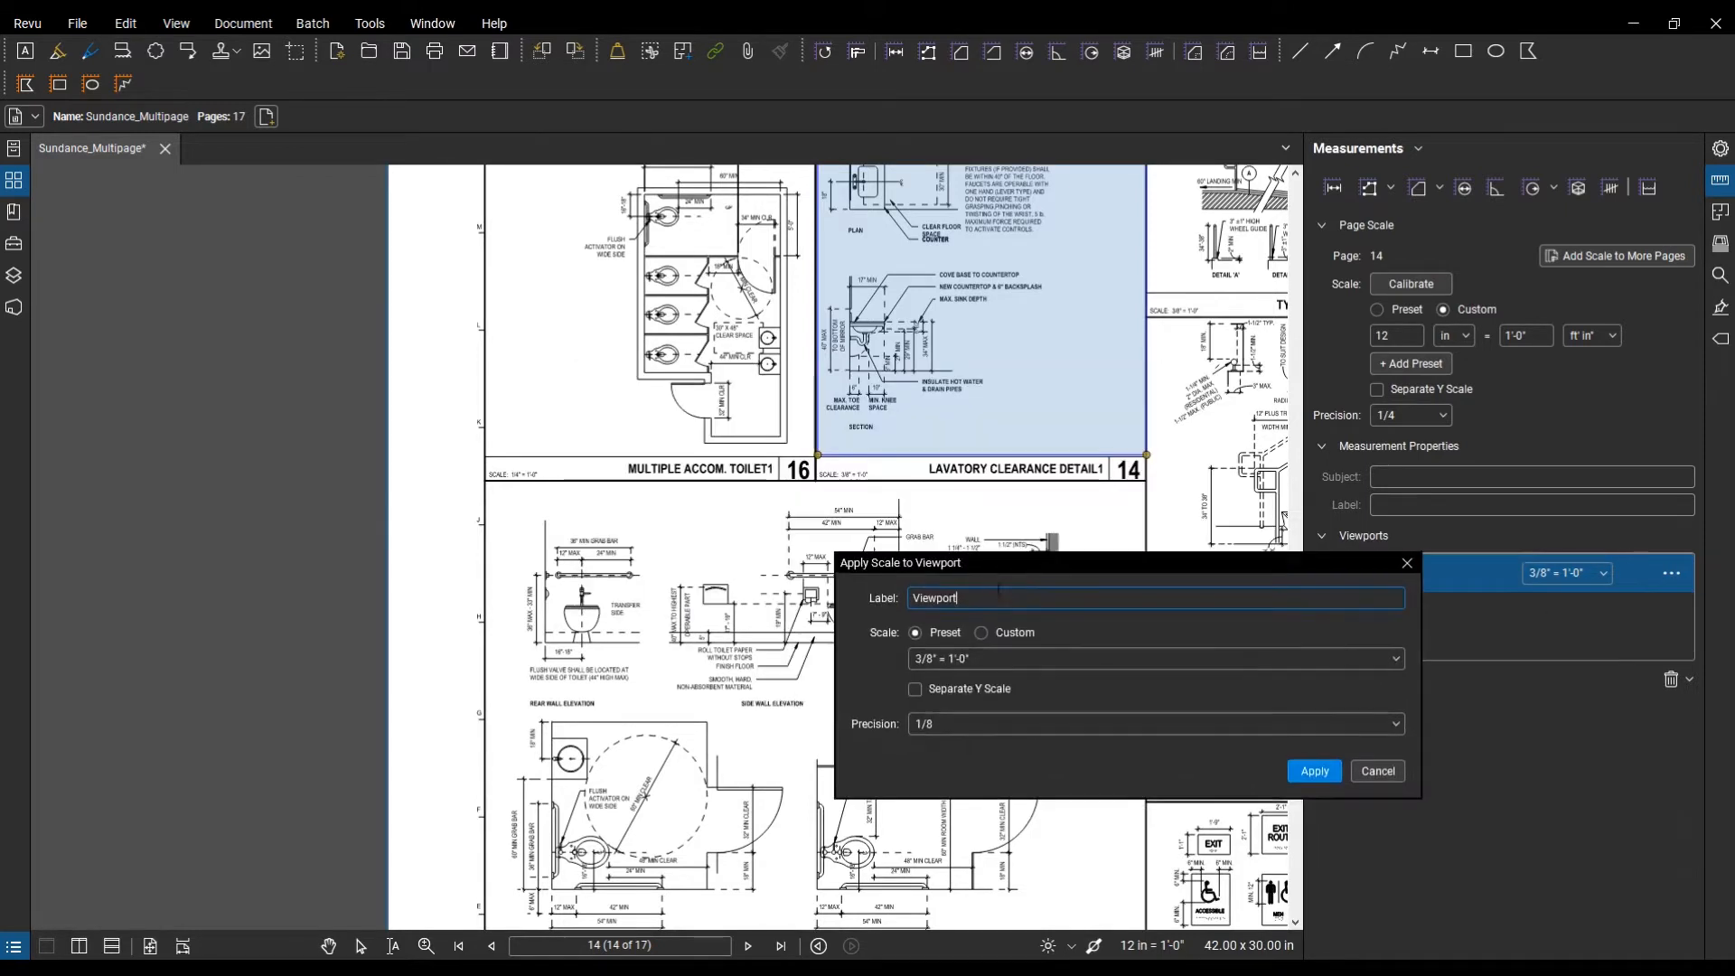
double_click(972, 600)
type("Lavatory C")
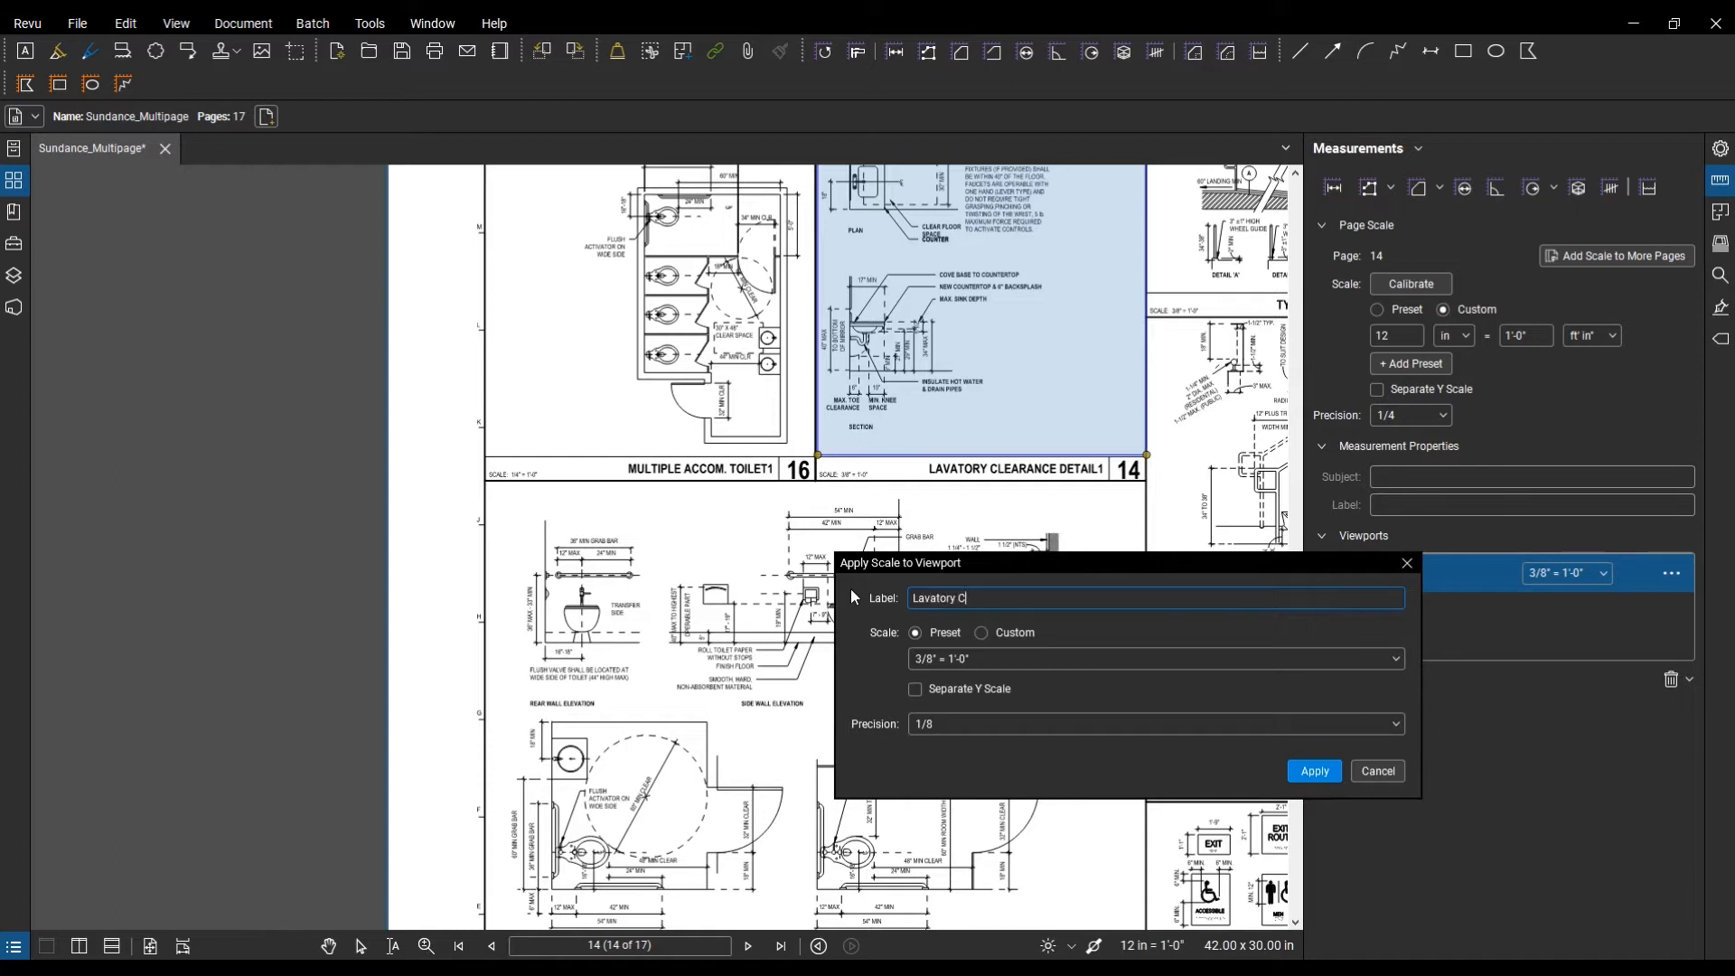
type("learance Detail 1")
key("Return")
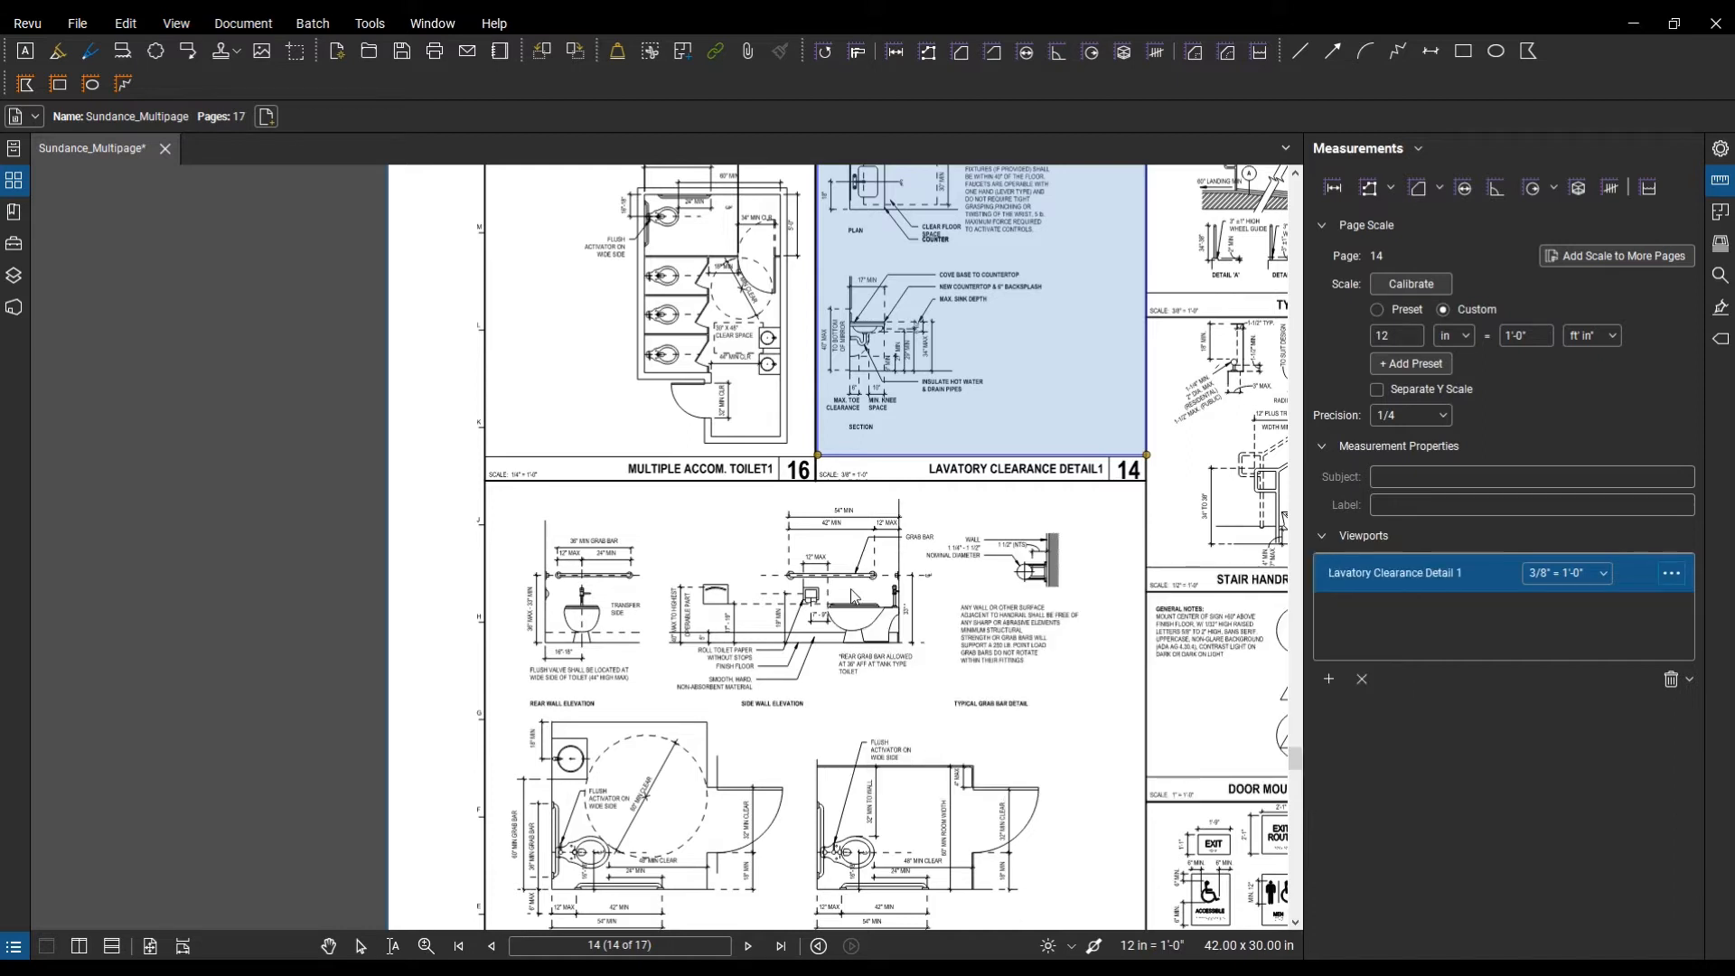
Step: Add a viewport labelled "Toilet Dimensions" around the Toilet Dimensions and Grab Bar detail with the preset scale 1/2" = 1'-0"
left_click(1329, 680)
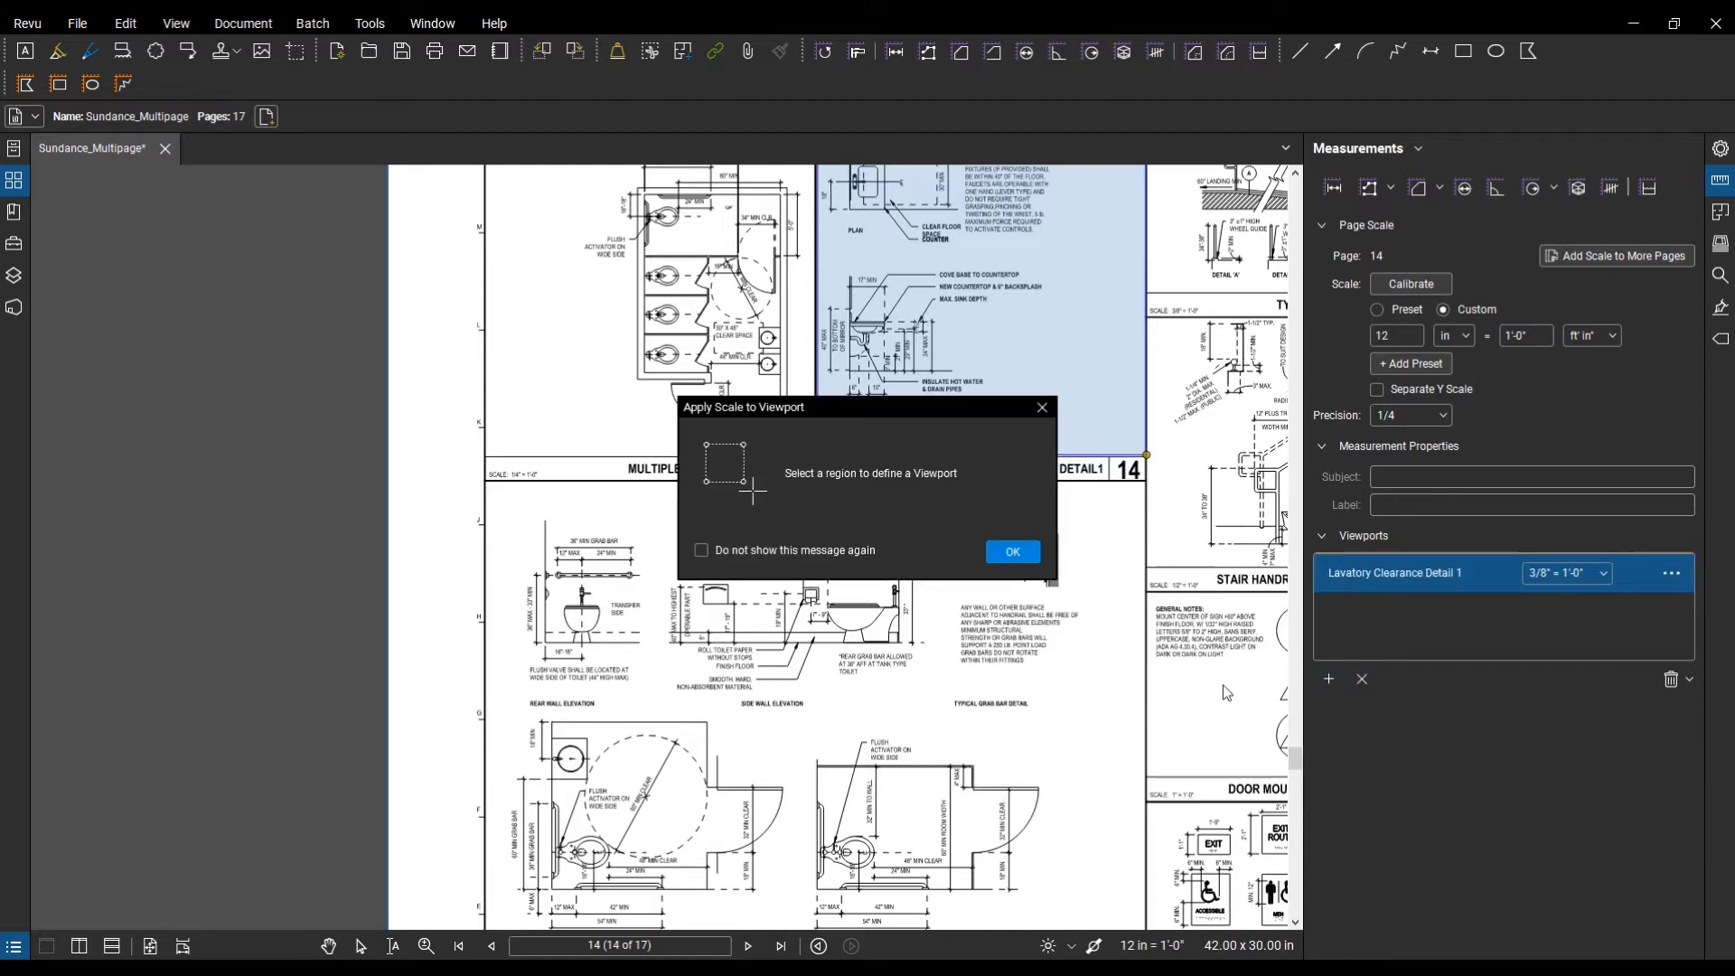
left_click(1030, 558)
scroll(890, 470, "down", 2)
scroll(906, 635, "up", 2)
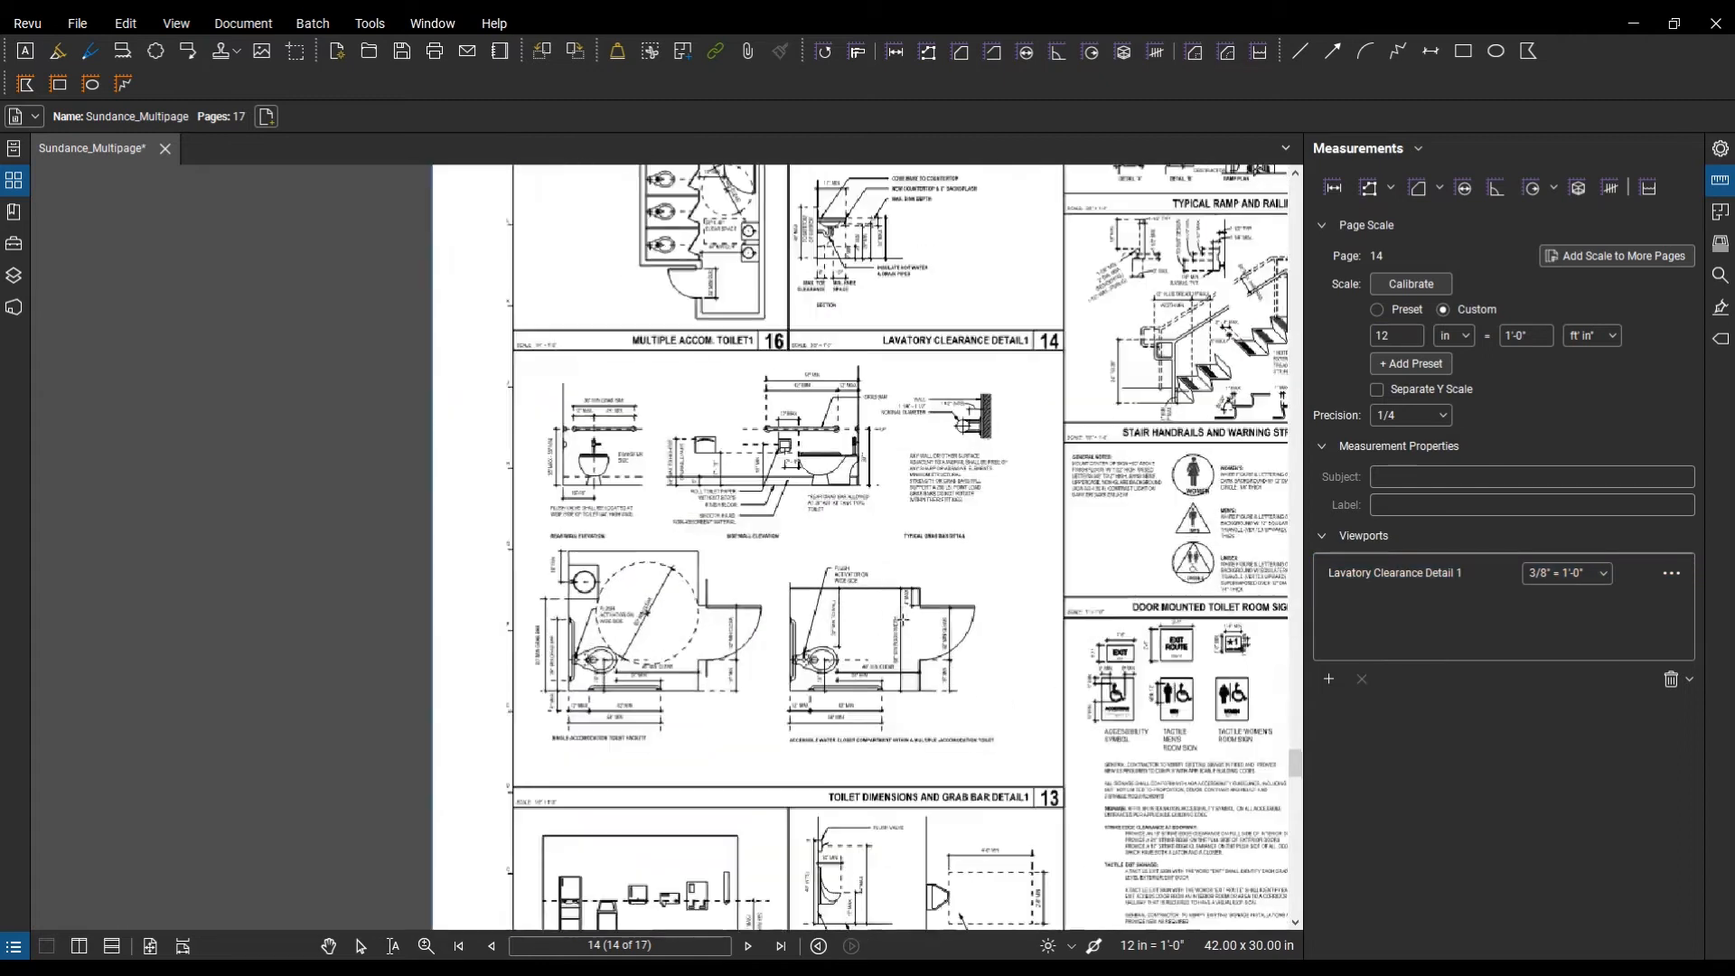
left_click_drag(438, 291, 1097, 816)
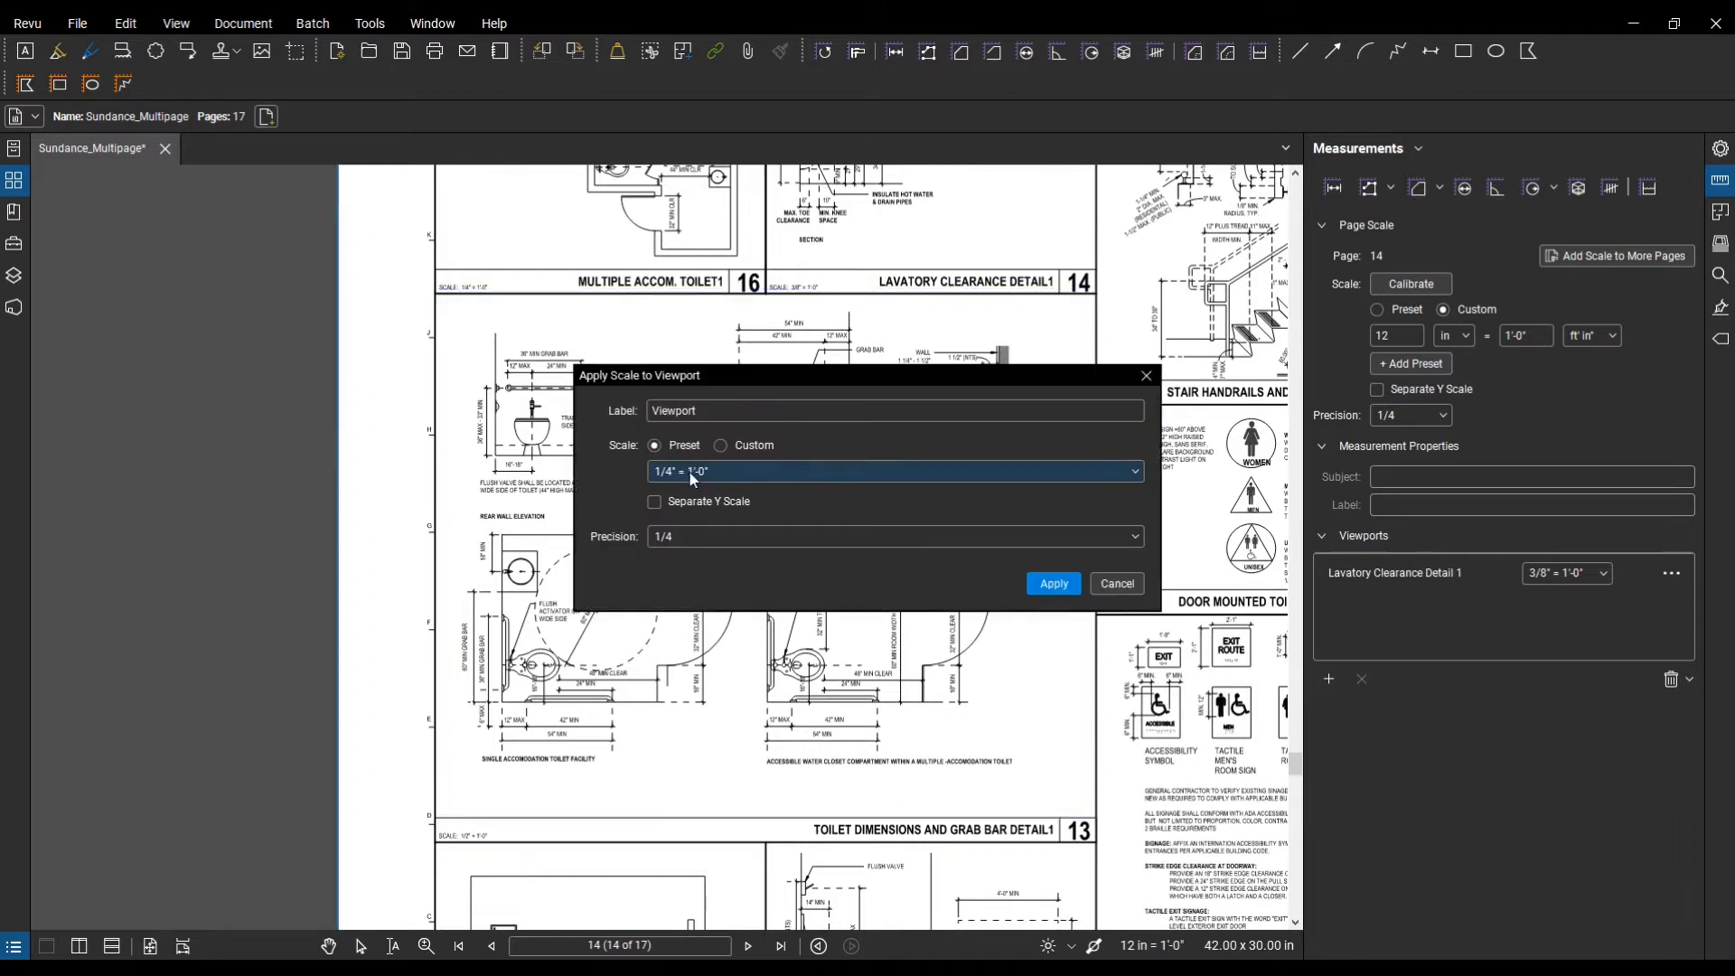
left_click(688, 475)
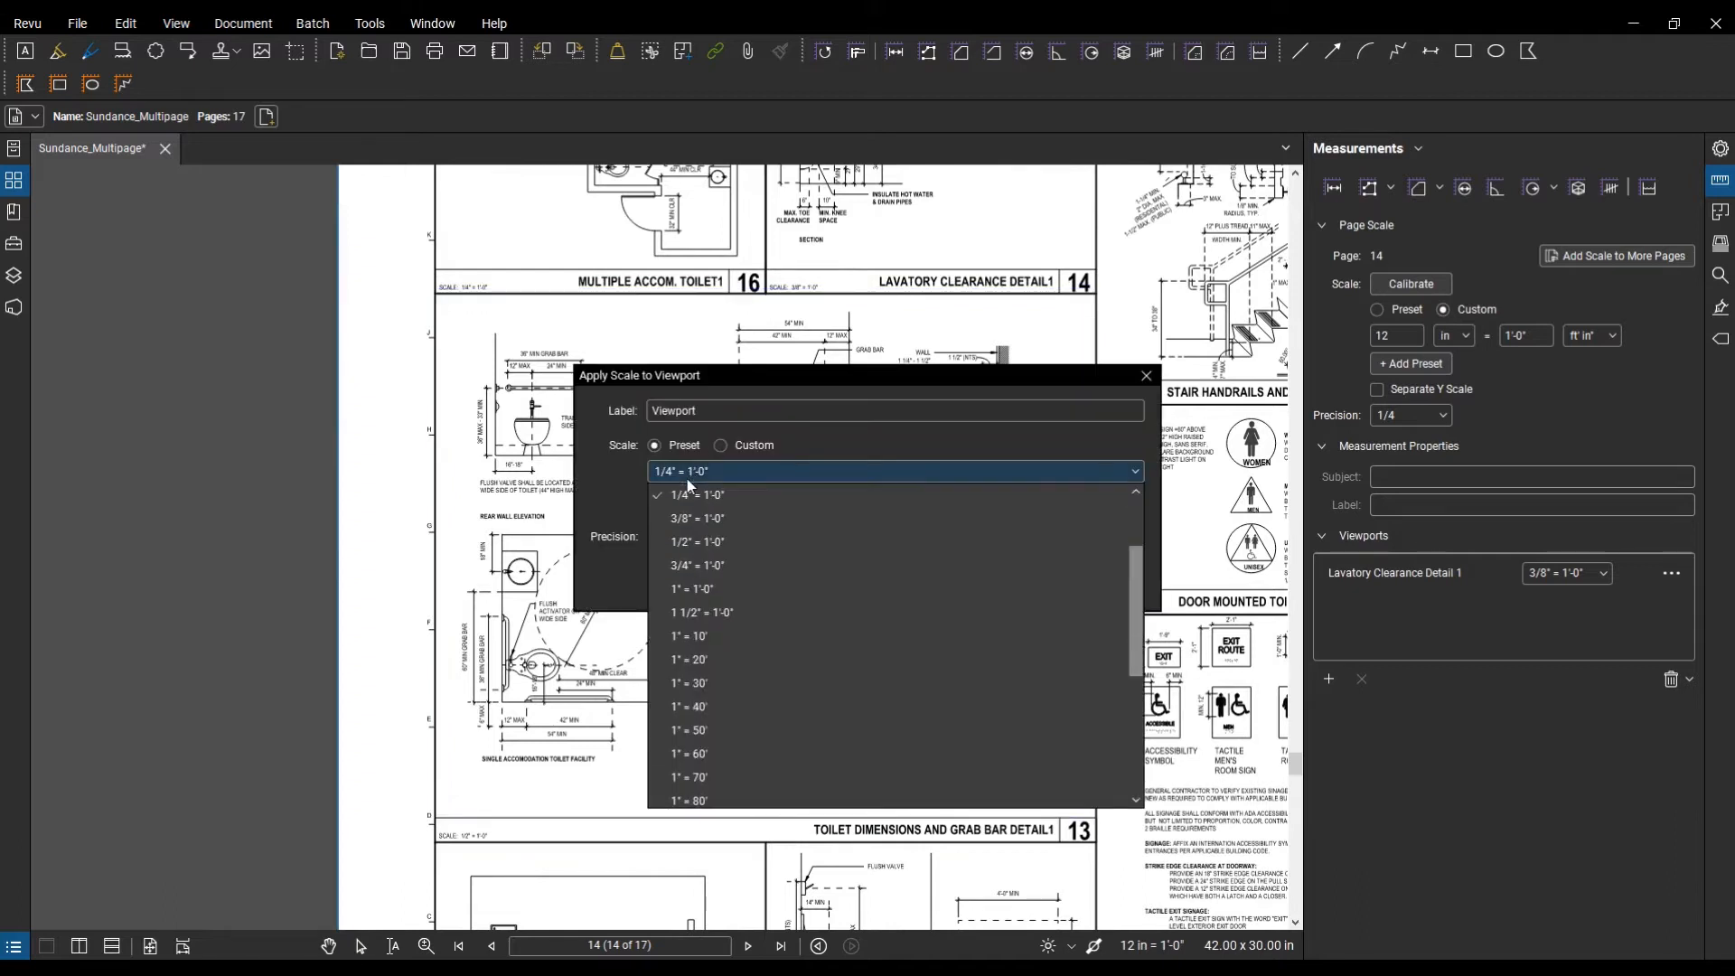
left_click(705, 543)
left_click(711, 412)
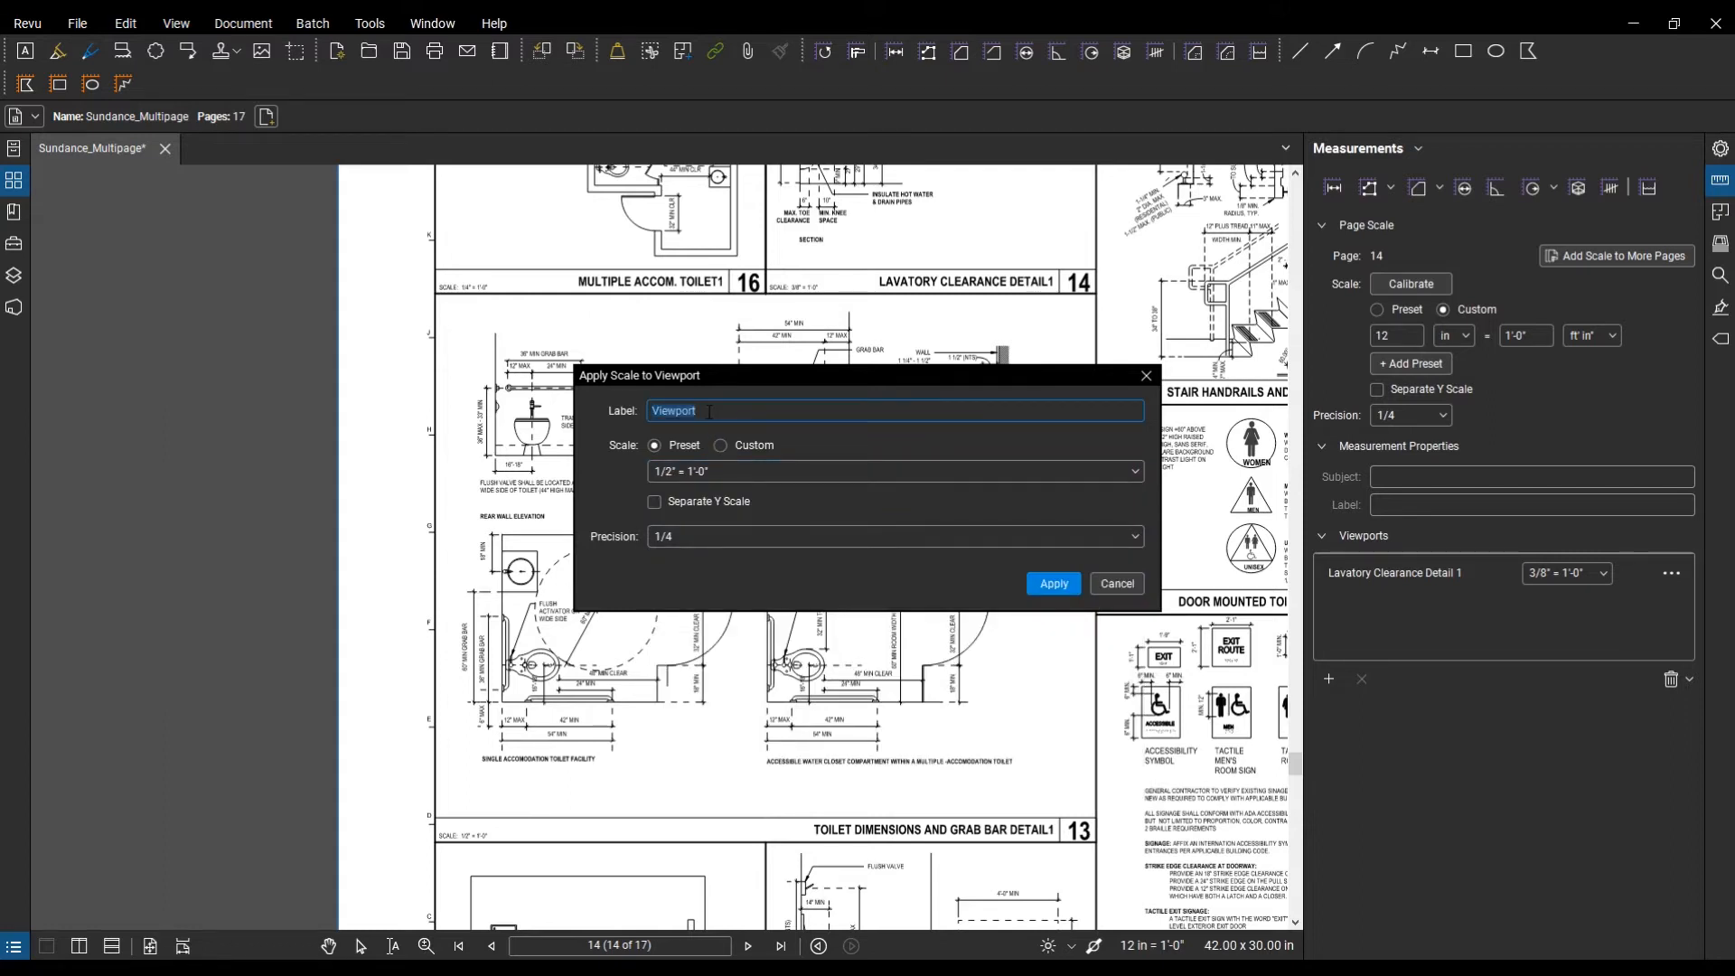
type("Toilet Dimension")
key("Return")
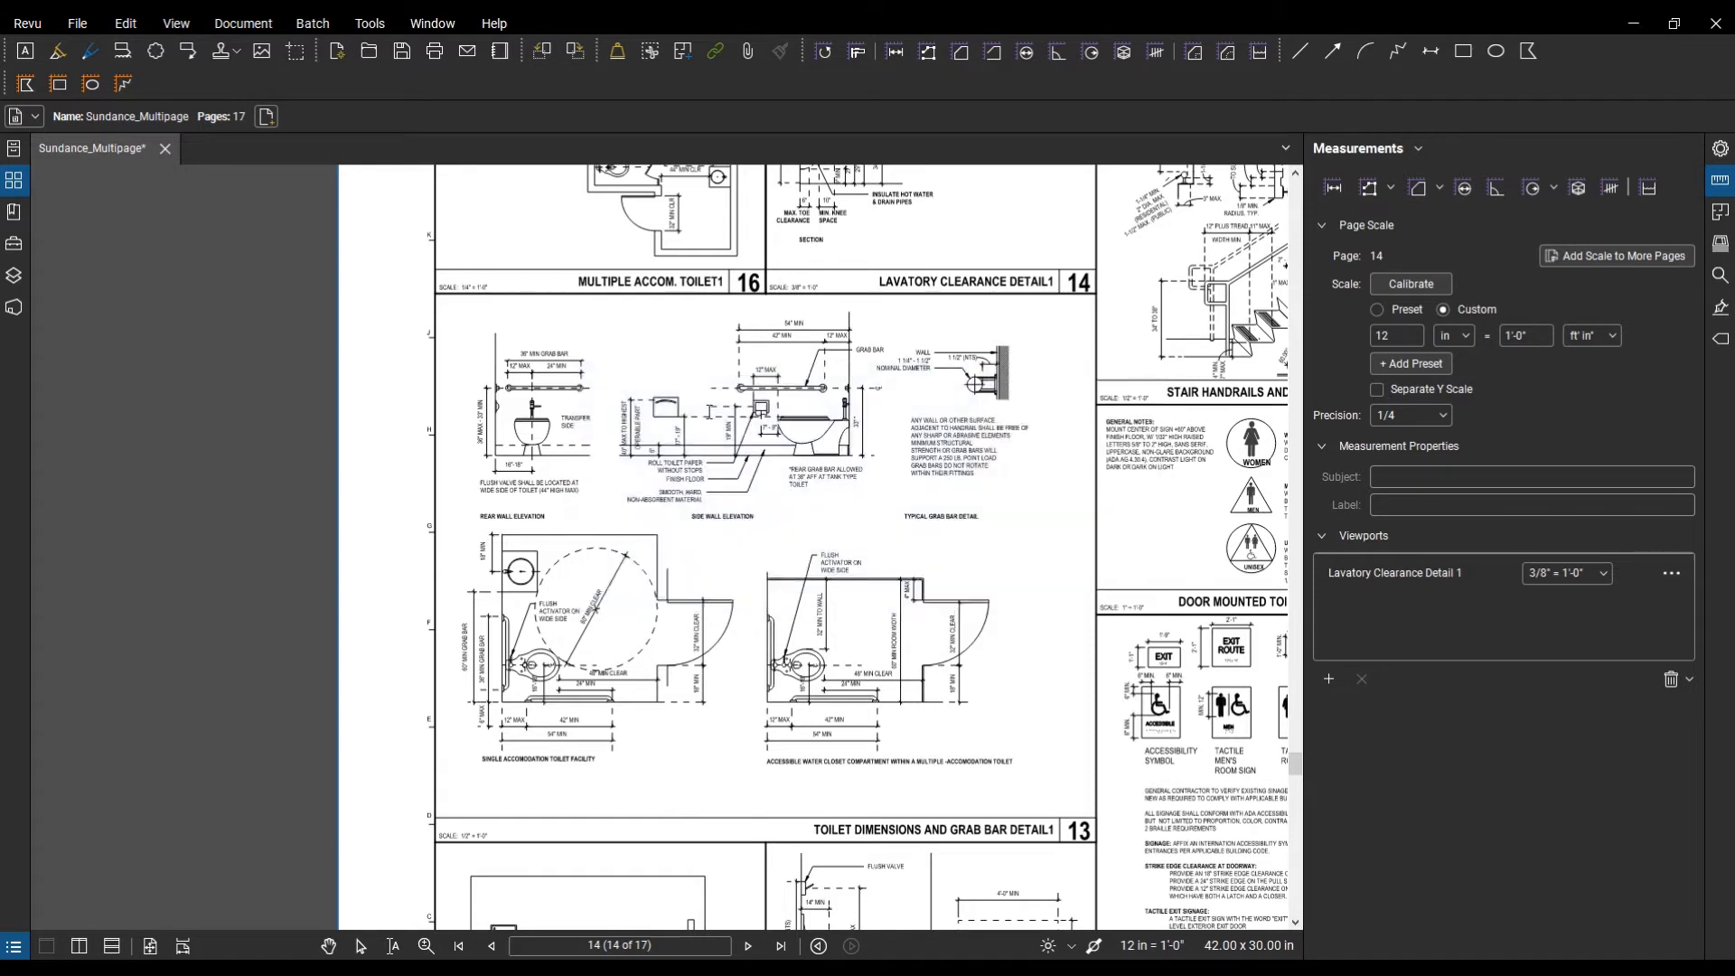
Step: Add a viewport around the Accessories detail and label it "Accessories 1"
scroll(753, 542, "down", 3)
scroll(936, 819, "up", 5)
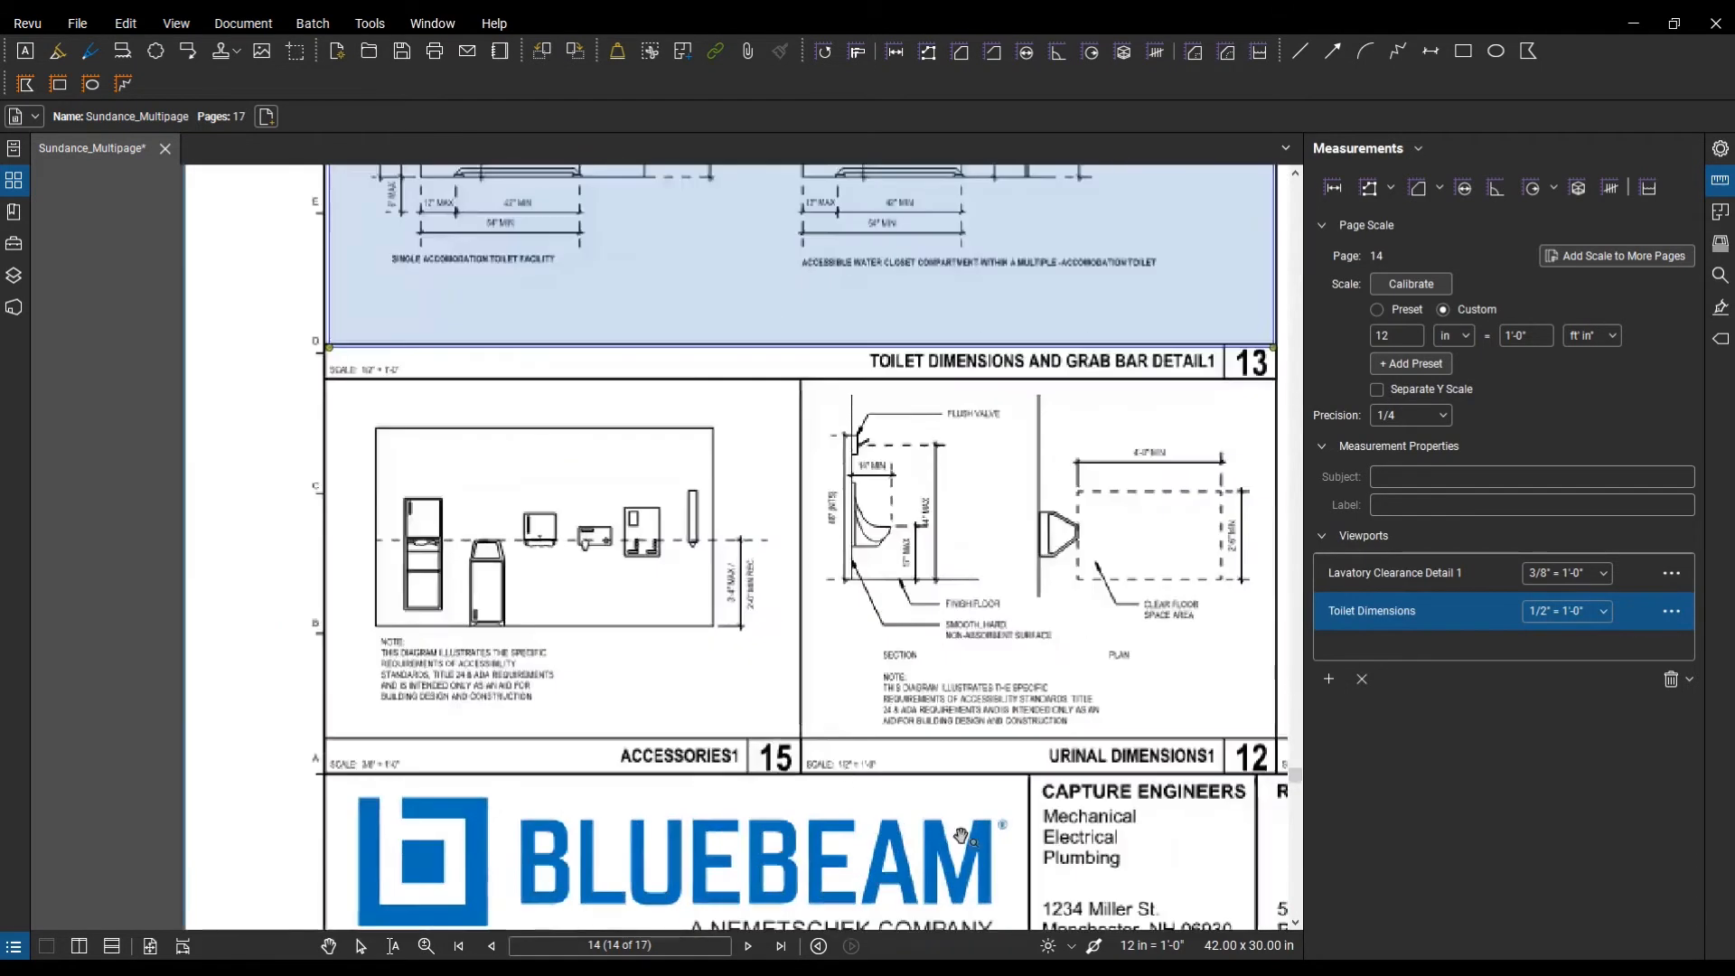
mouse_move(861, 811)
left_mouse_down()
mouse_move(628, 802)
mouse_move(875, 825)
left_mouse_up()
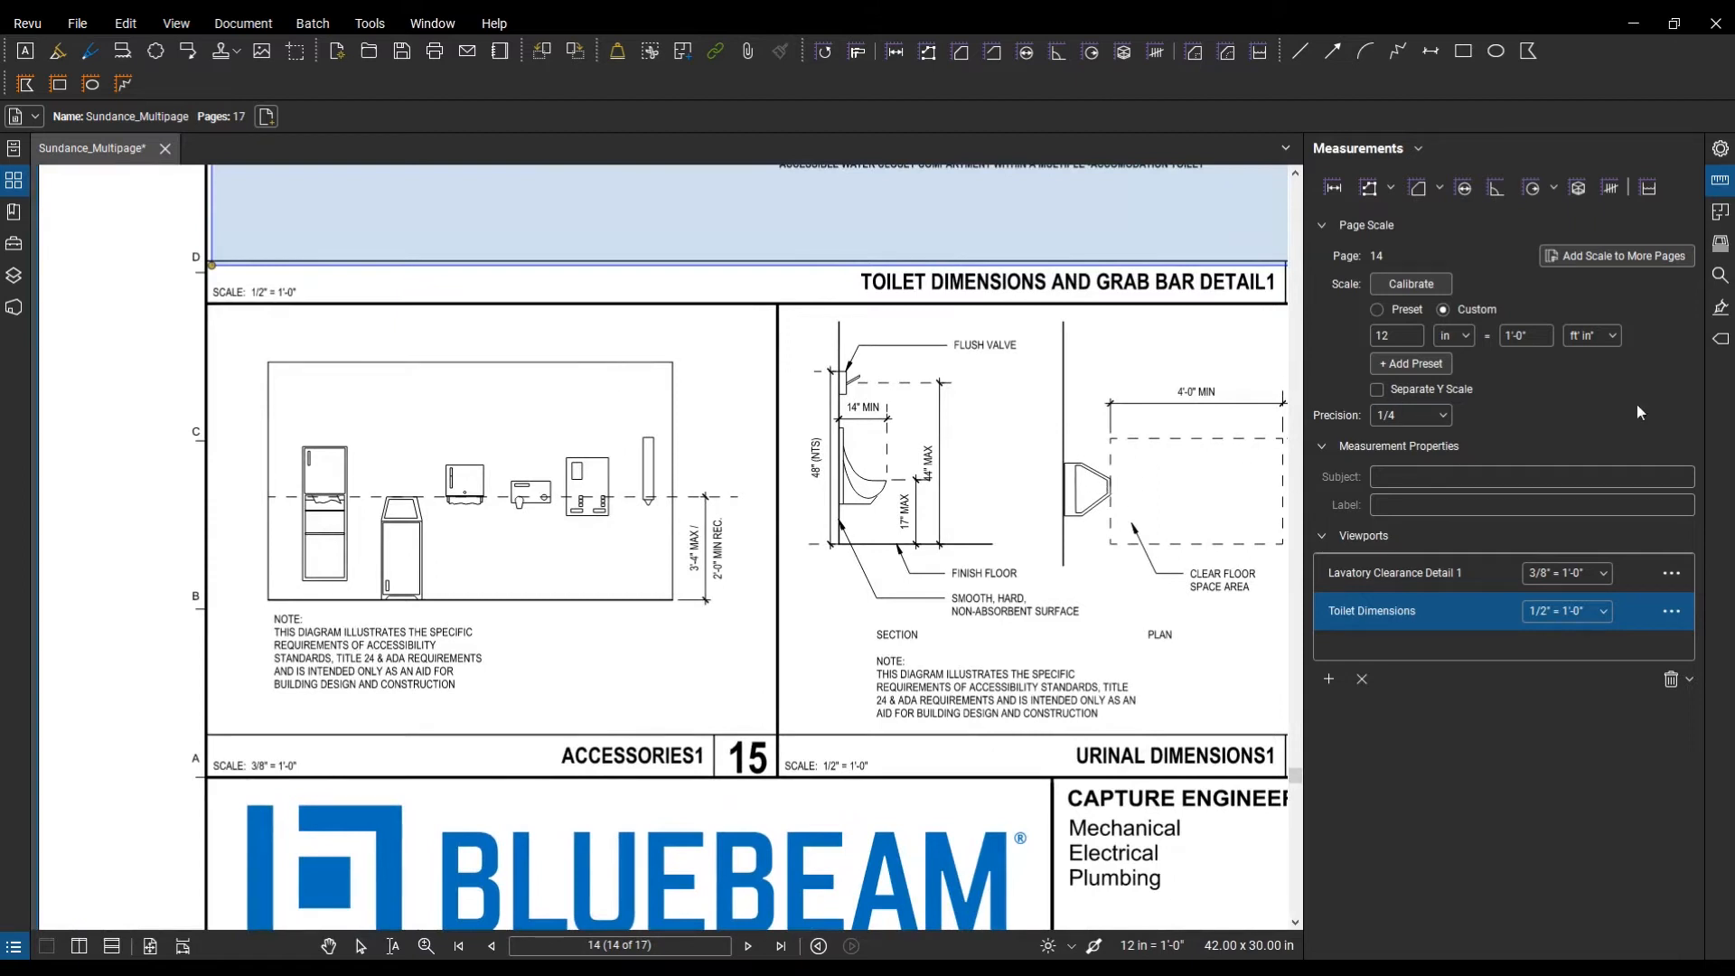
left_click(1328, 679)
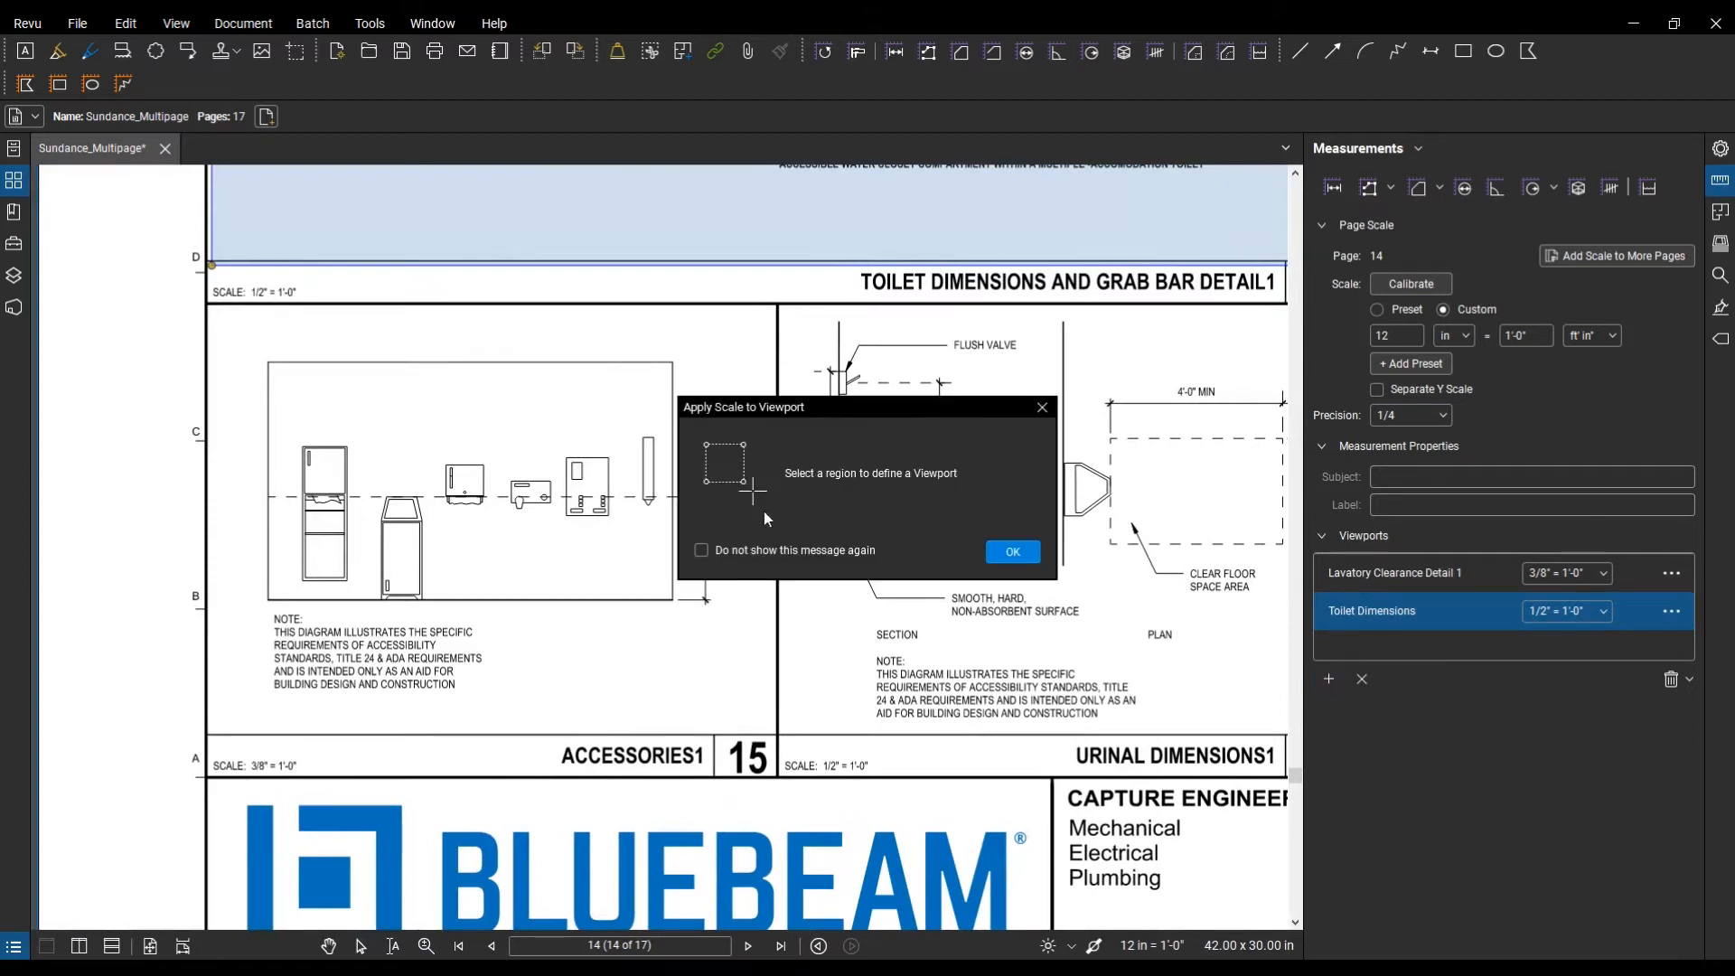
left_click(1014, 552)
left_click_drag(208, 309, 777, 734)
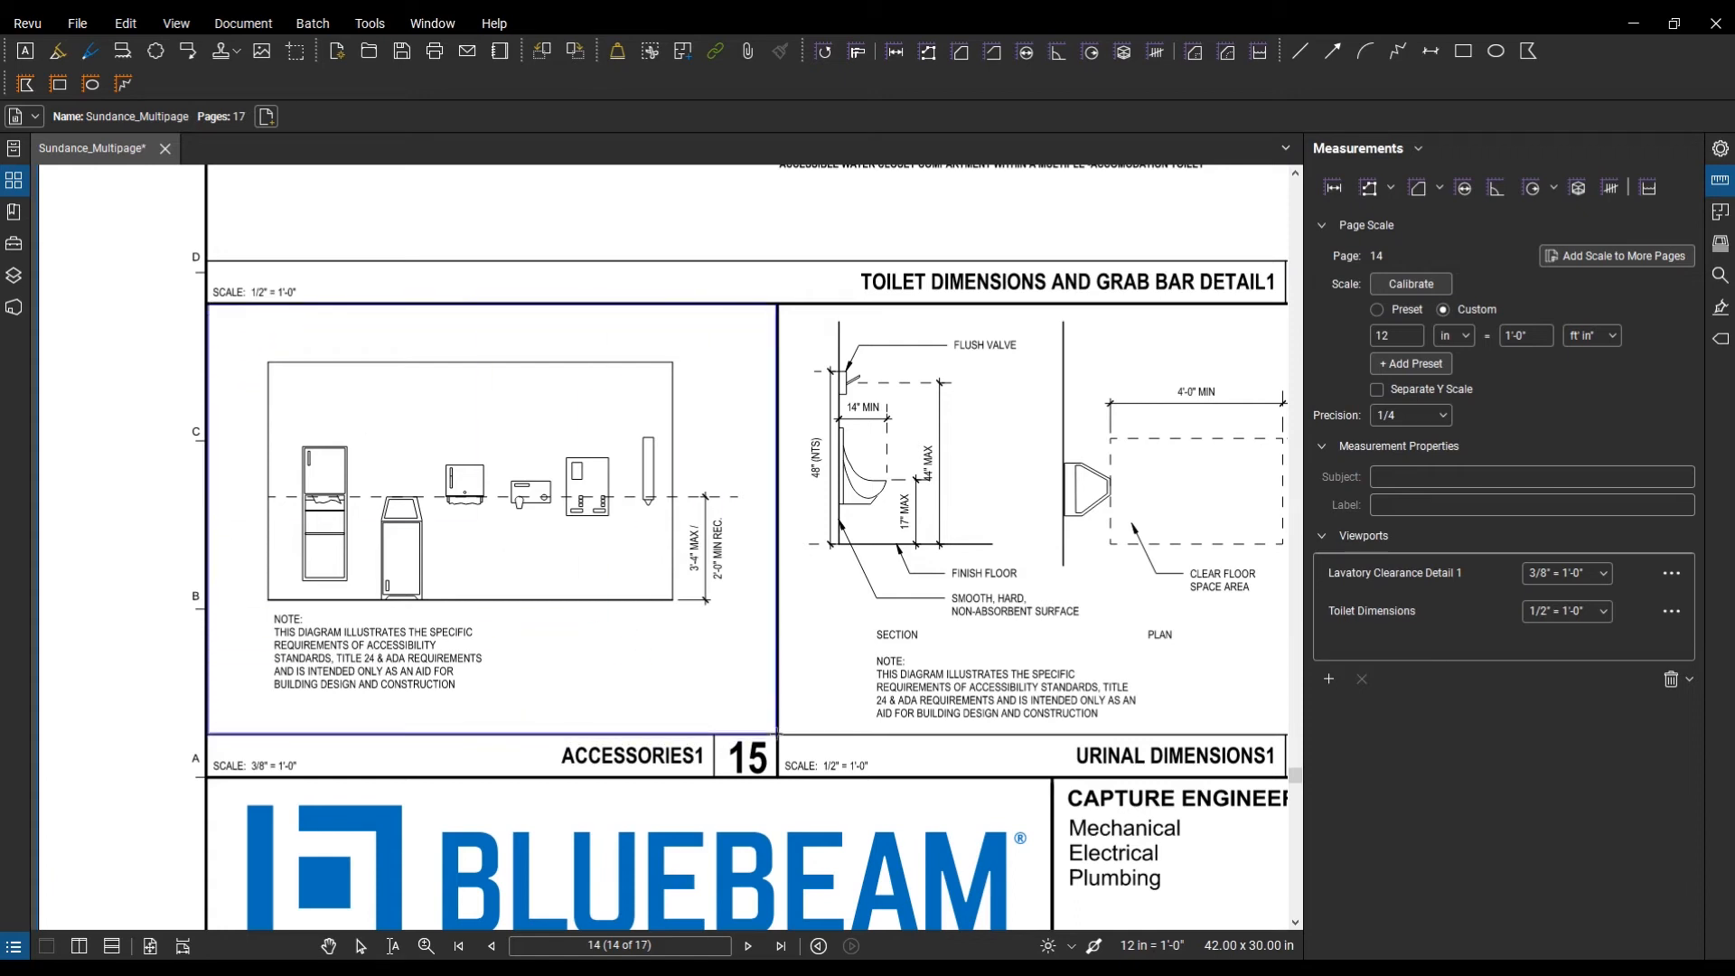
type("Accessories 1")
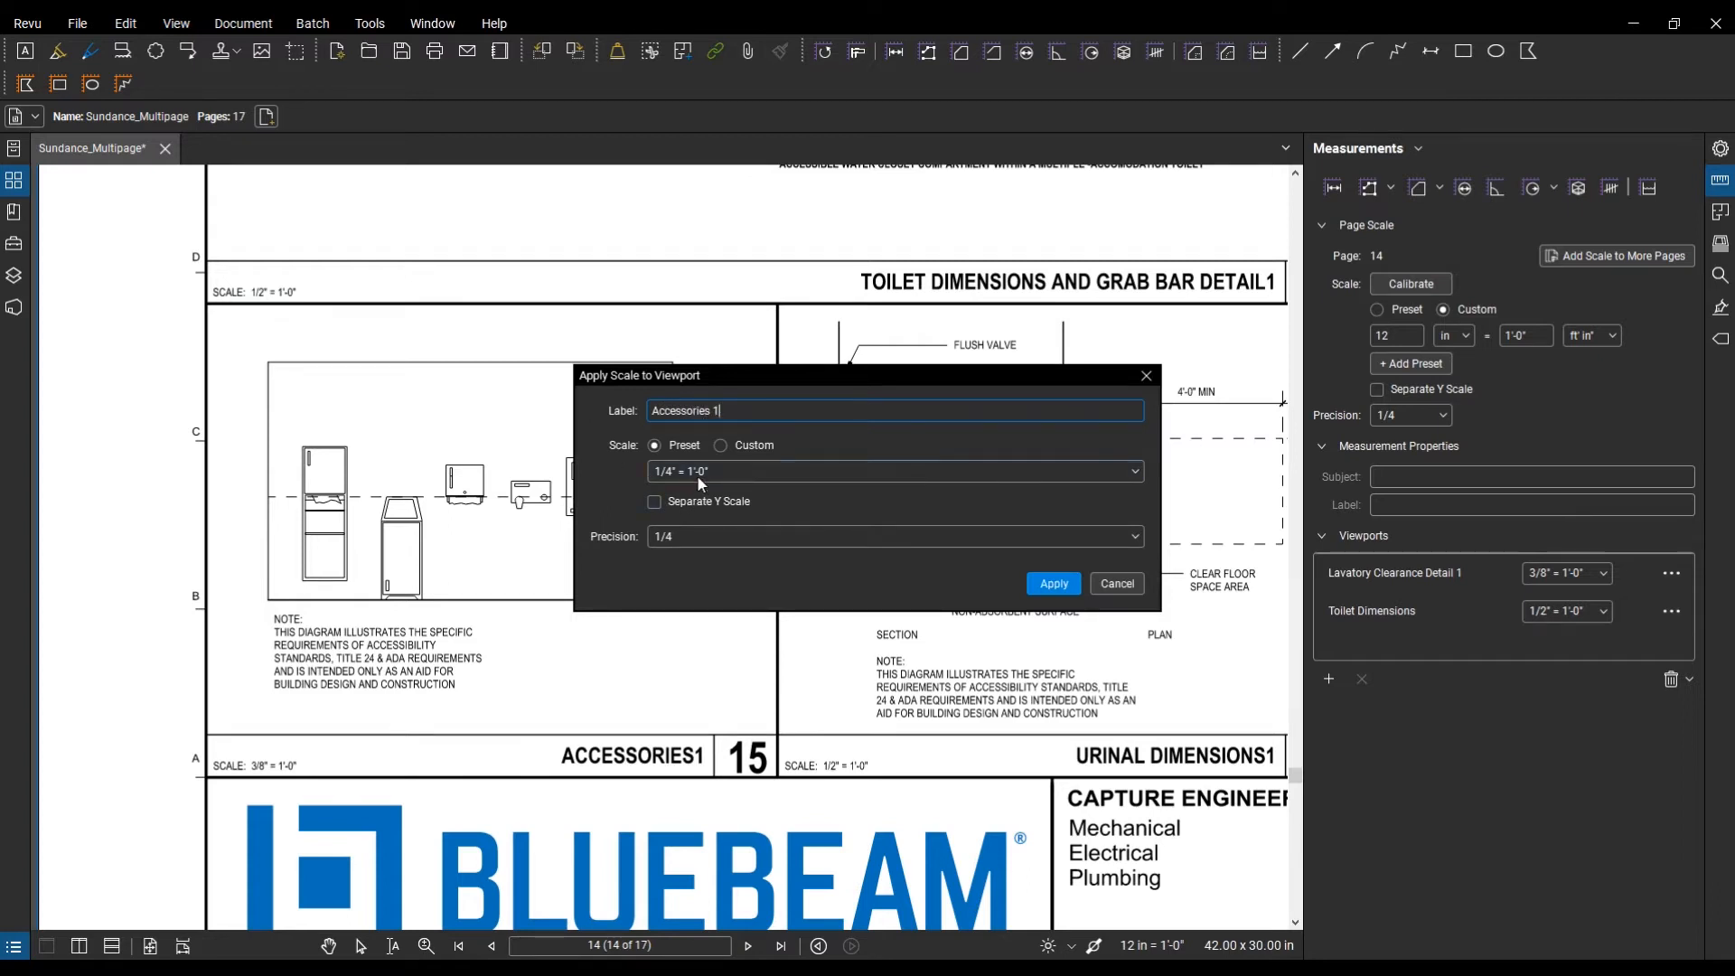
Step: Apply the preset scale 3/8" = 1'-0" with precision 1/8 to the Accessories 1 viewport
left_click(683, 472)
left_click(702, 528)
left_click(702, 536)
left_click(681, 627)
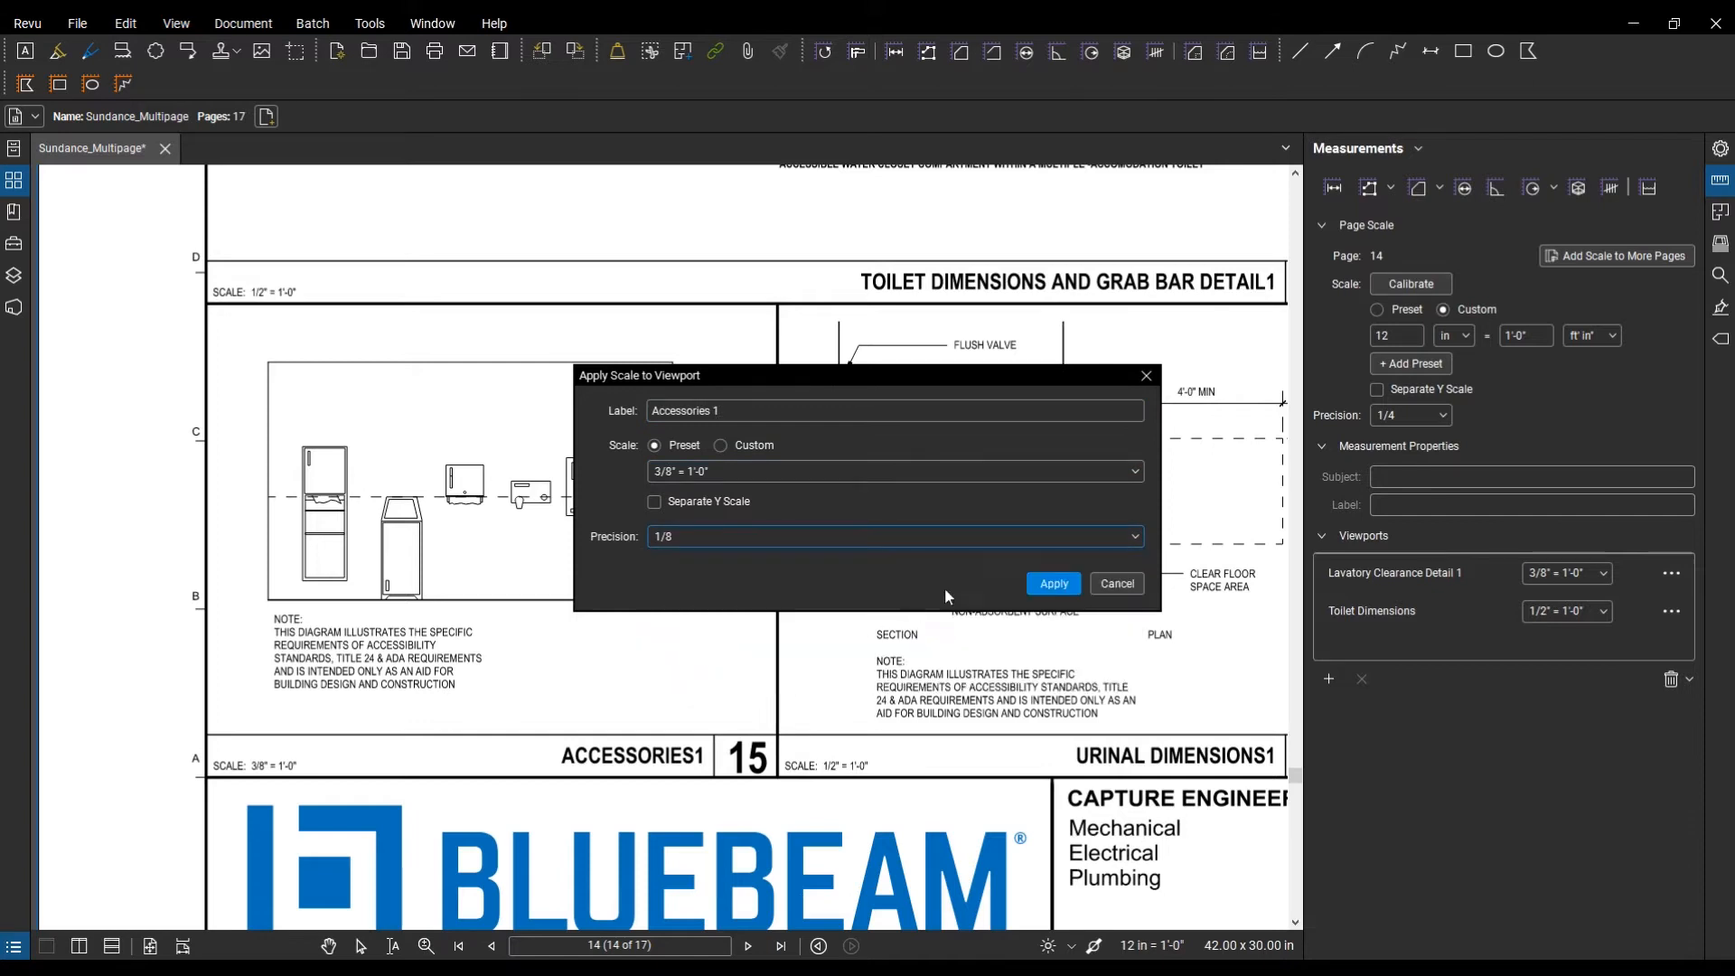
left_click(1054, 583)
Step: Add a viewport around the Swinging Doors detail and label it "Swinging Doors"
scroll(755, 657, "down", 5)
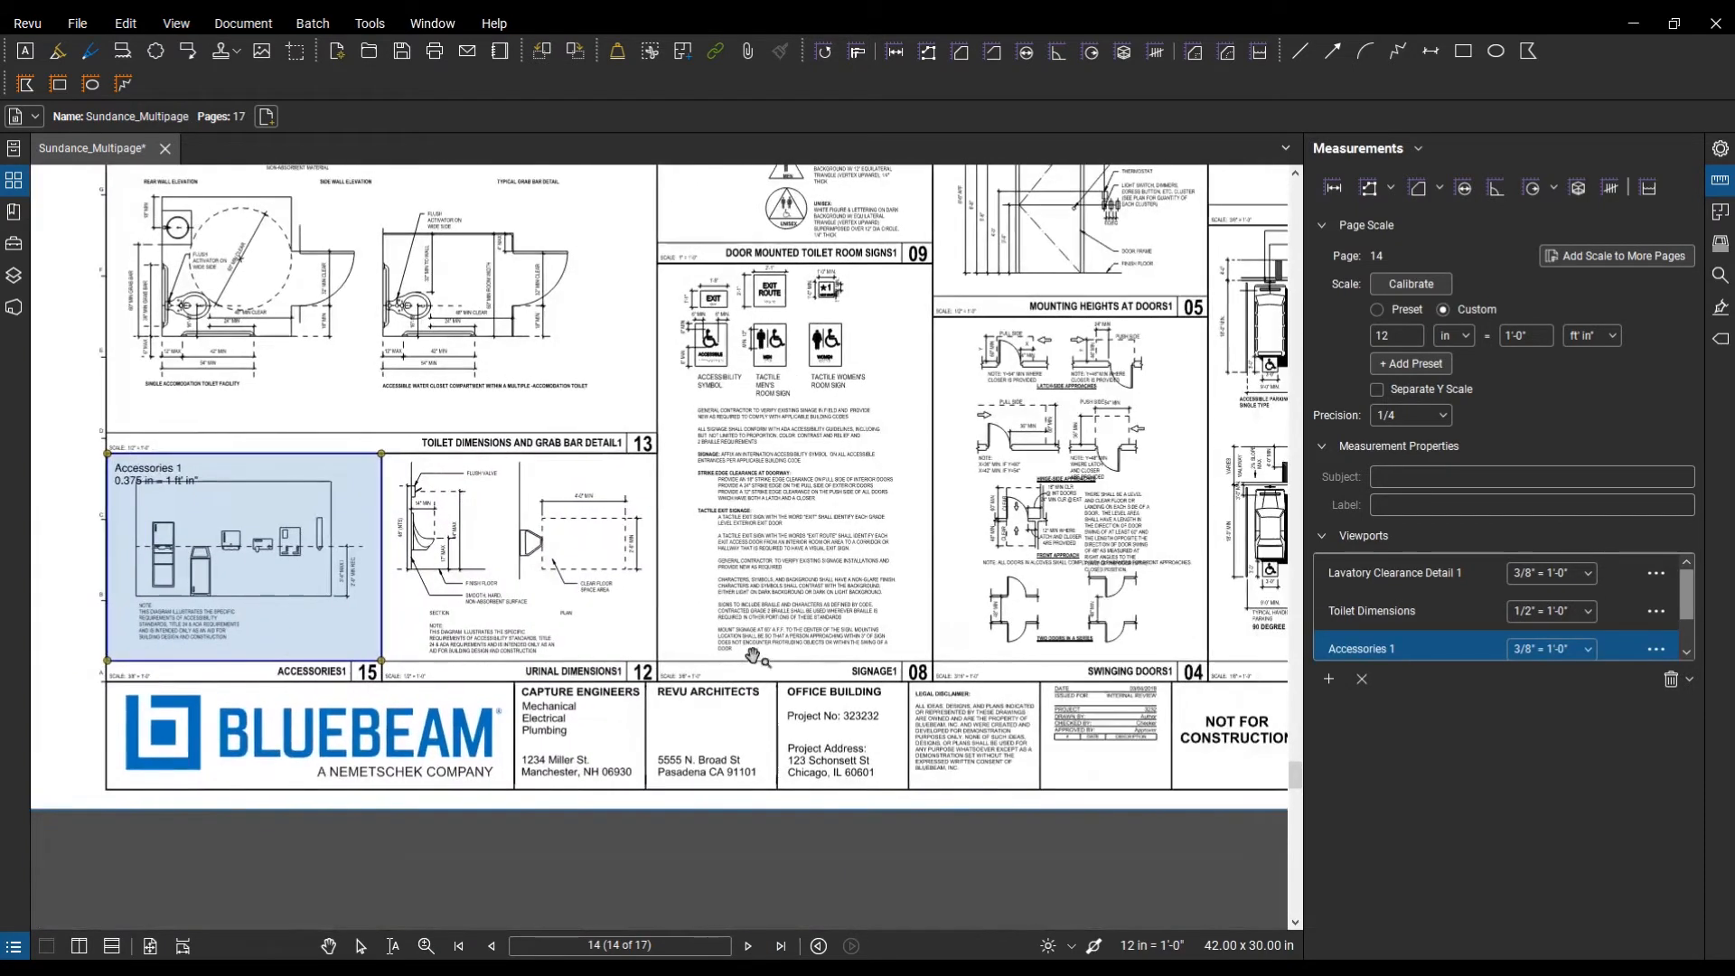
left_click_drag(583, 630, 244, 685)
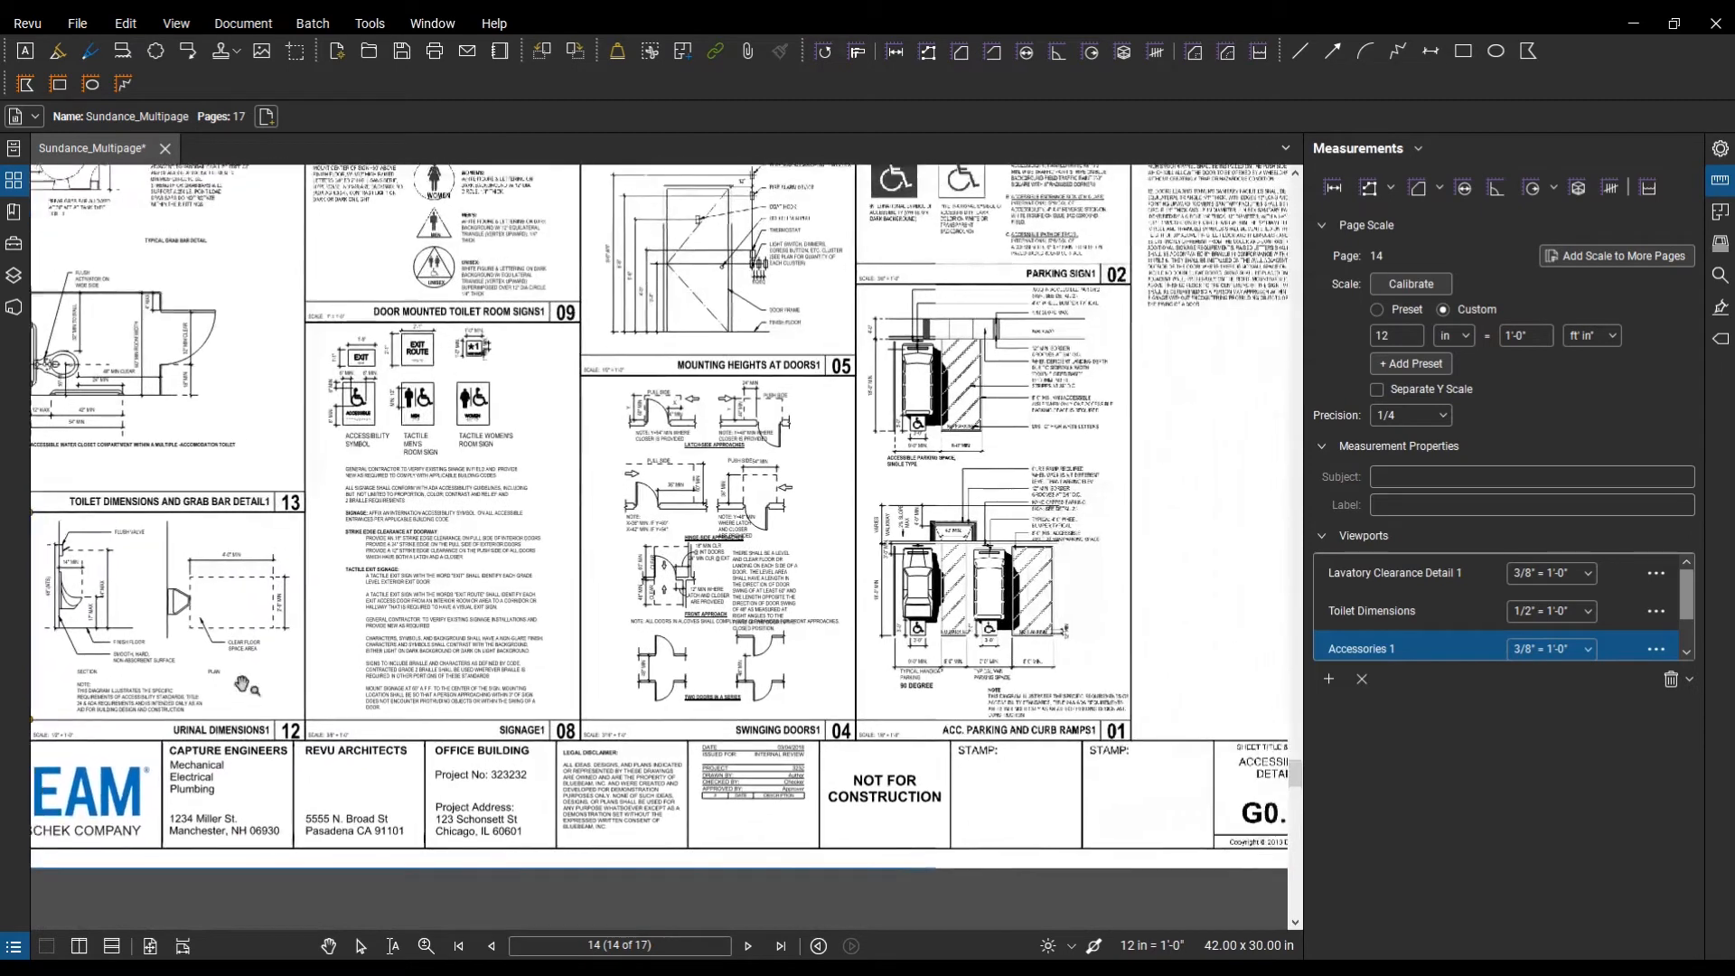
scroll(949, 691, "up", 2)
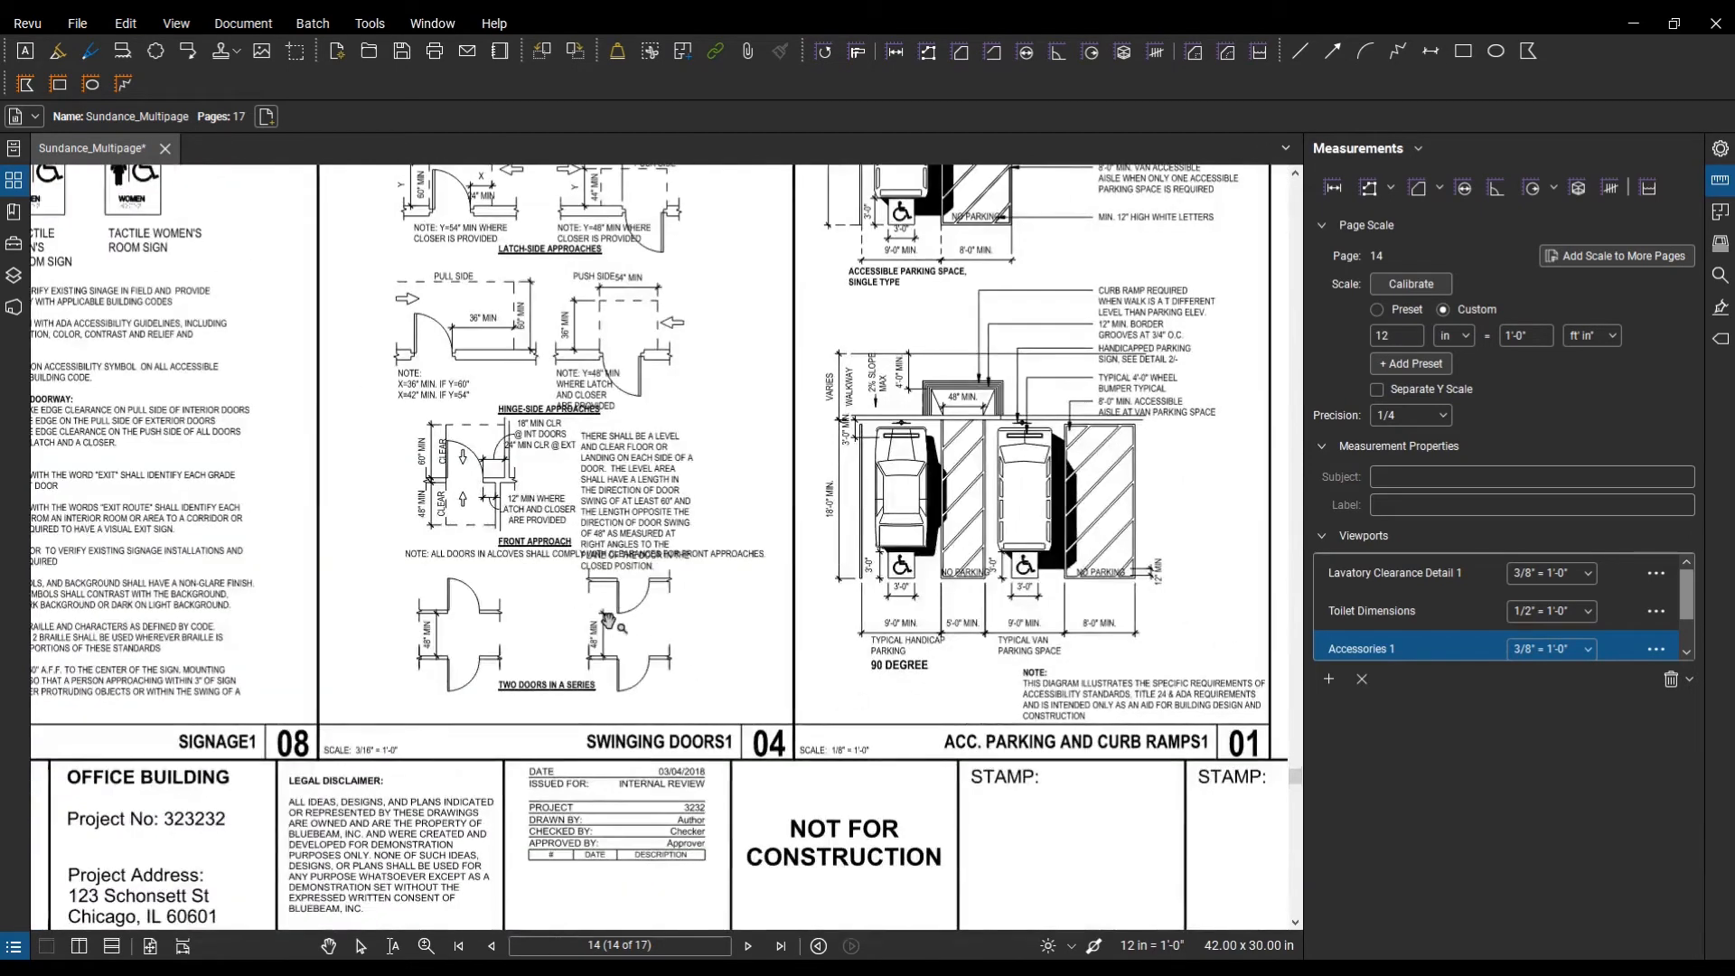
scroll(579, 660, "up", 3)
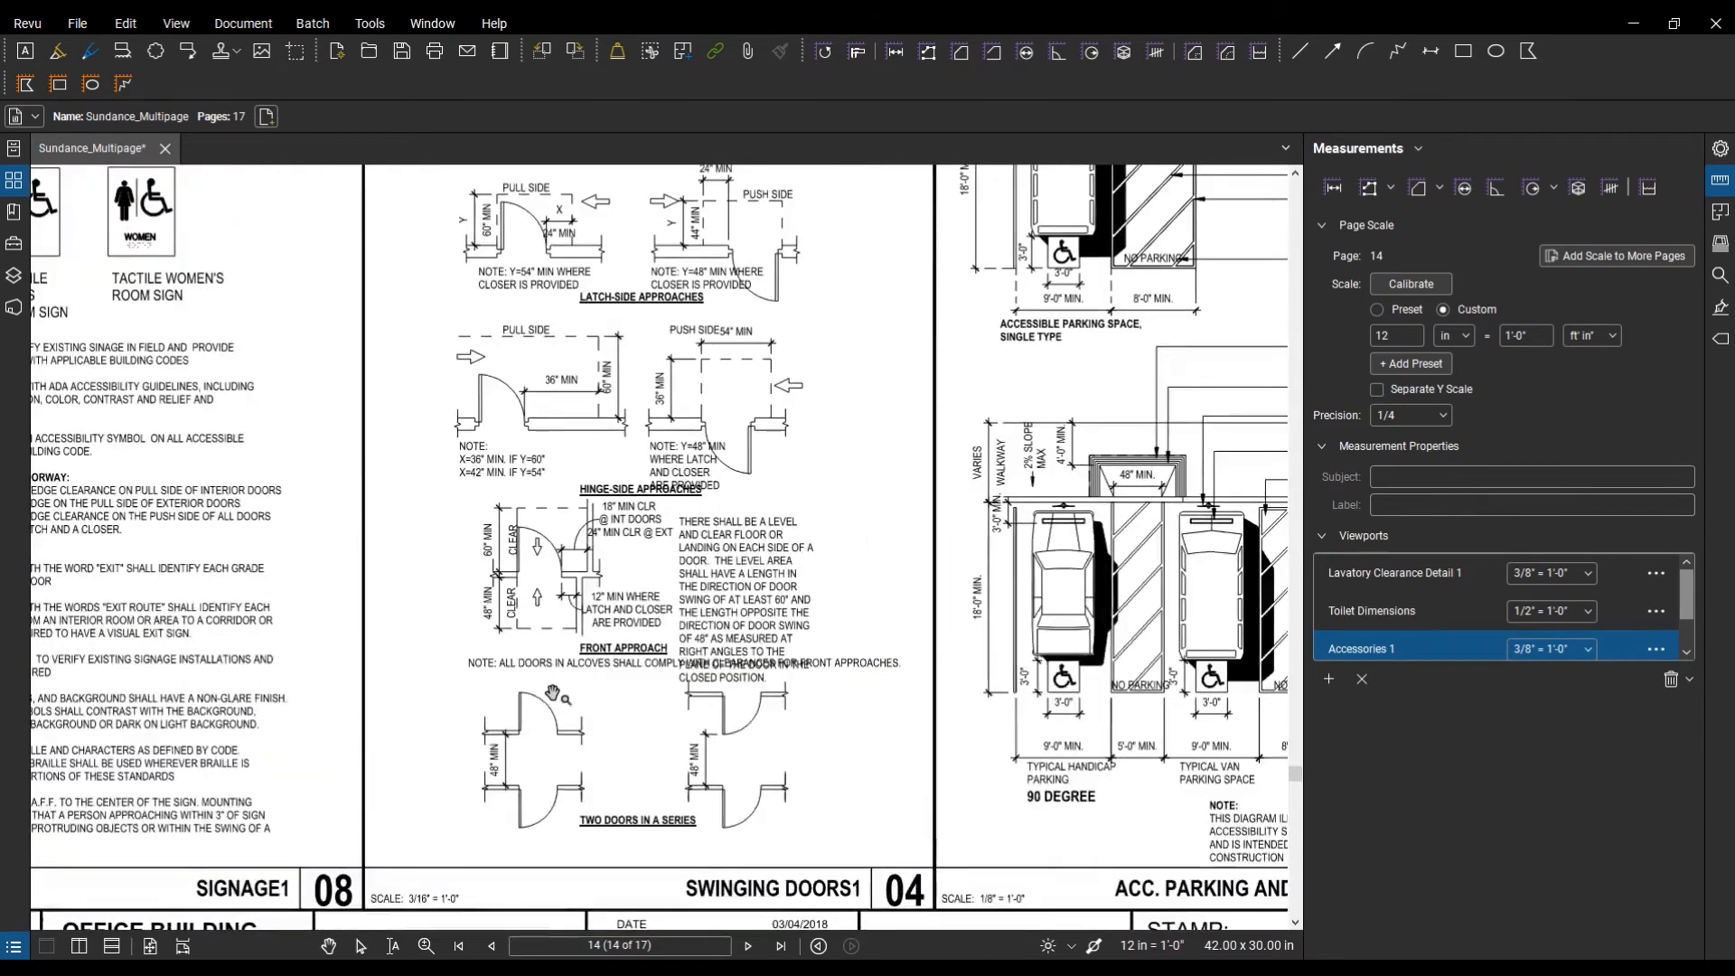
scroll(990, 723, "down", 2)
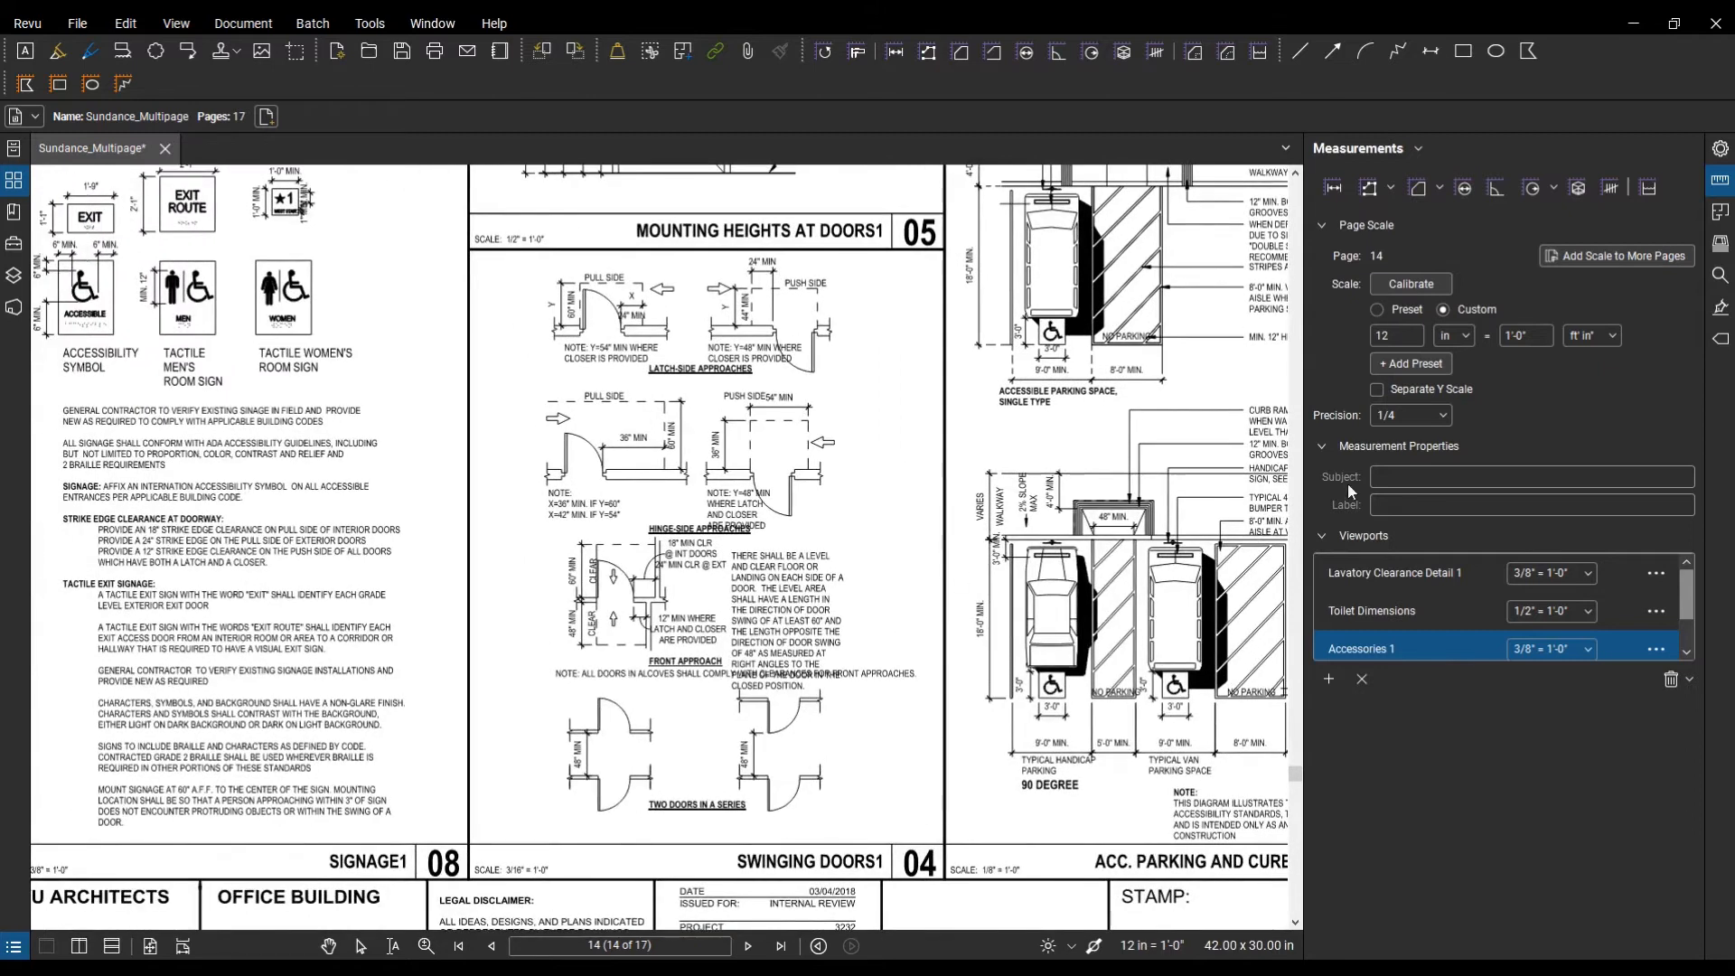
left_click(1329, 679)
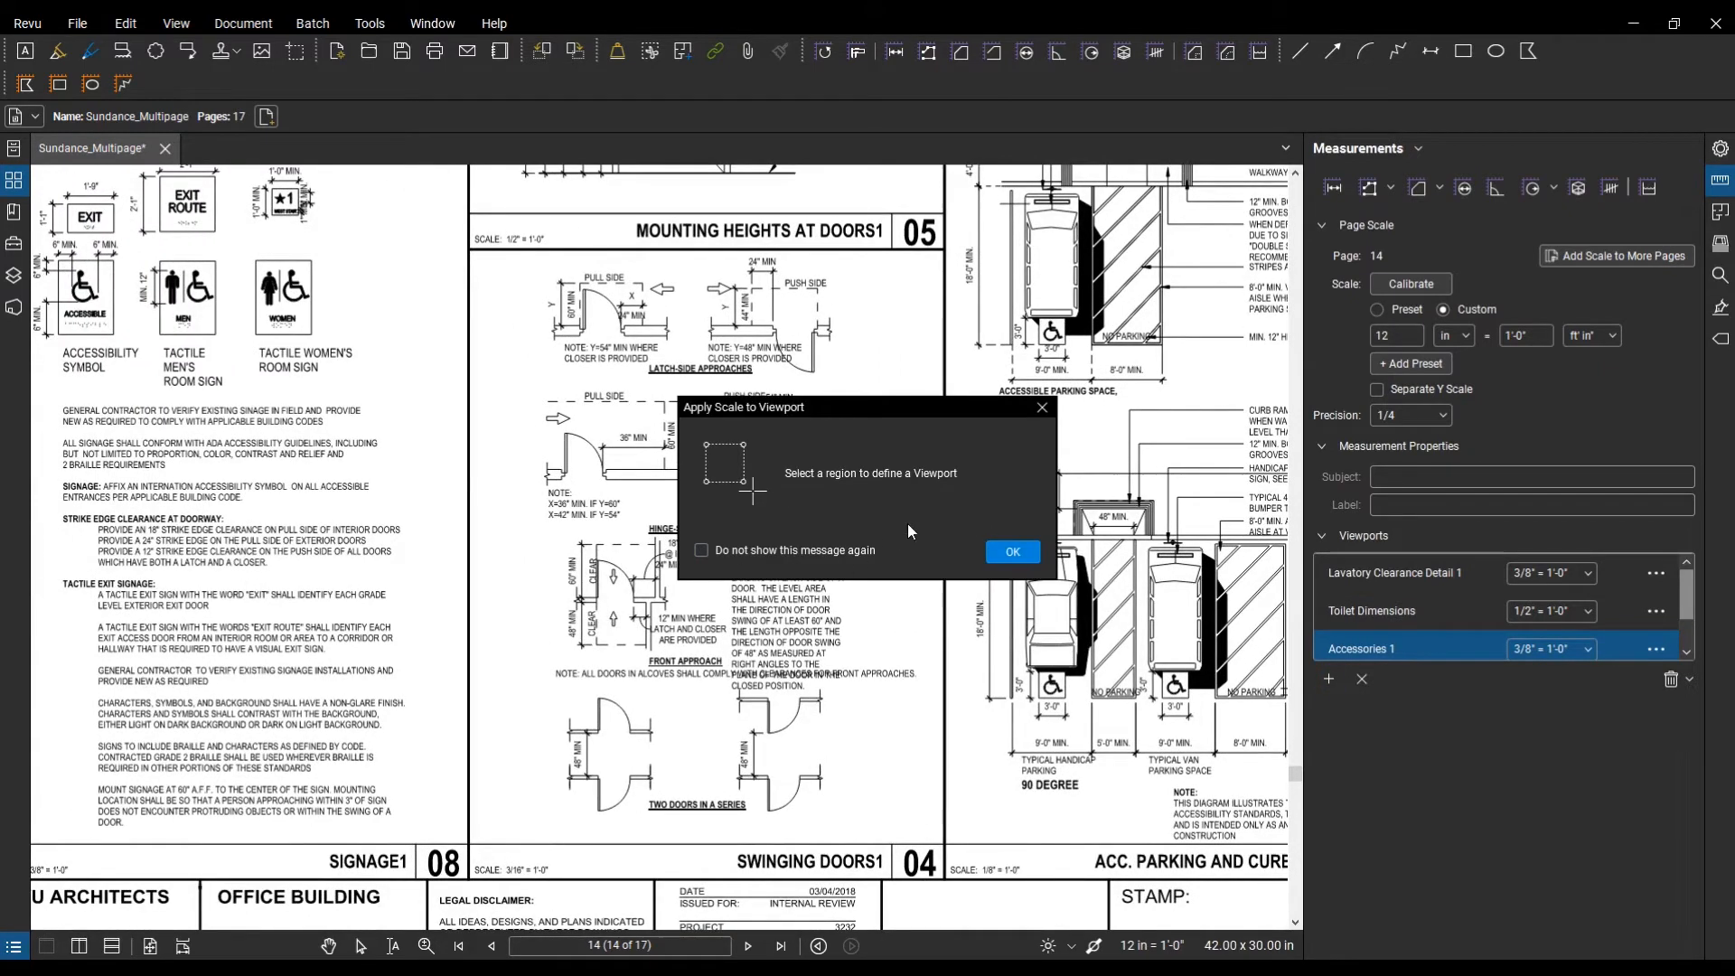
left_click(1012, 553)
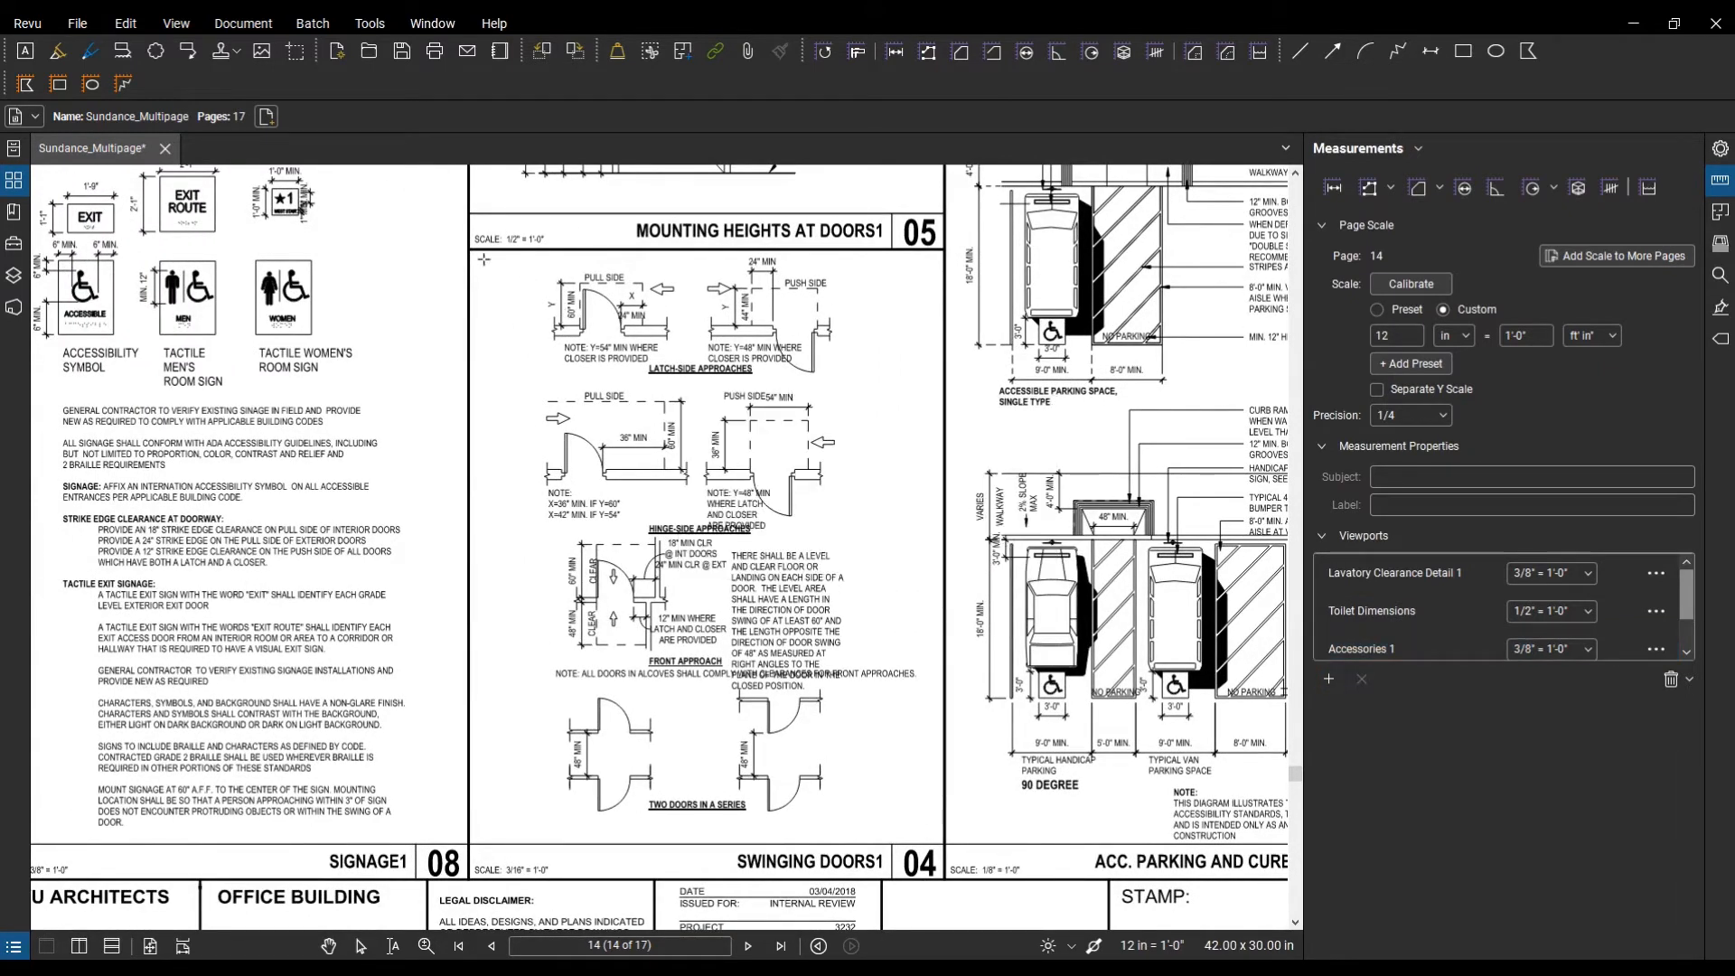
left_click_drag(467, 251, 951, 859)
double_click(709, 409)
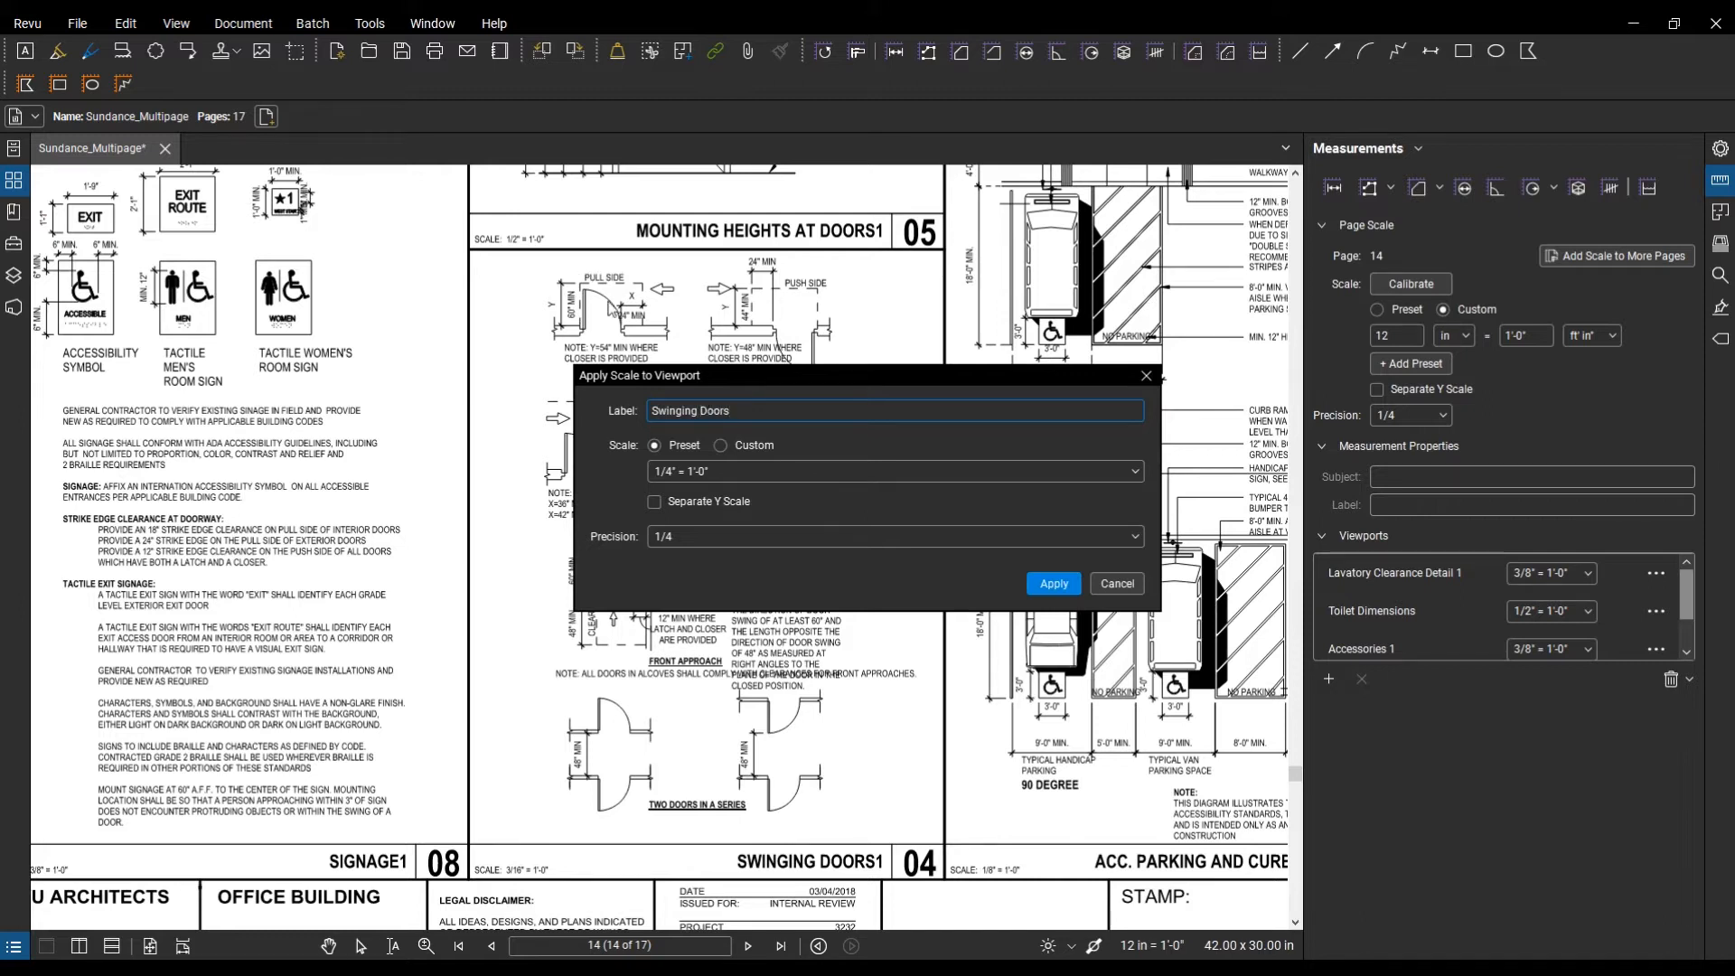
Step: Apply the preset scale 3/16" = 1'-0" with precision 1/16 to the Swinging Doors viewport
left_click(751, 473)
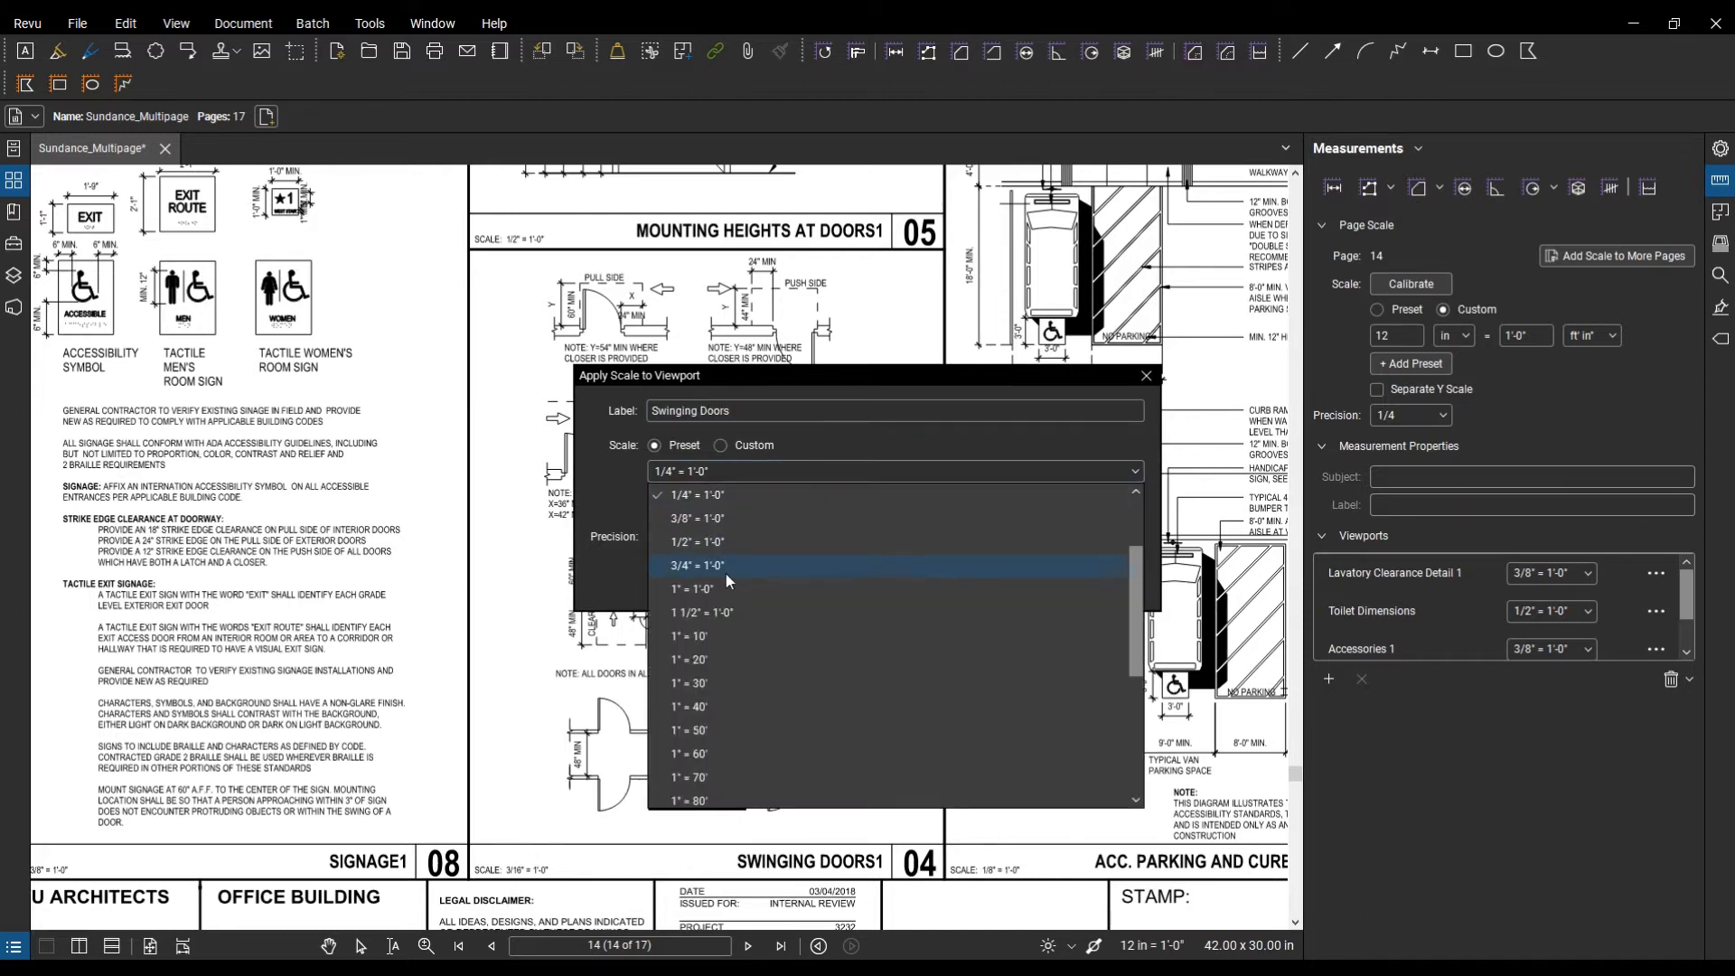
scroll(723, 575, "up", 2)
left_click(692, 583)
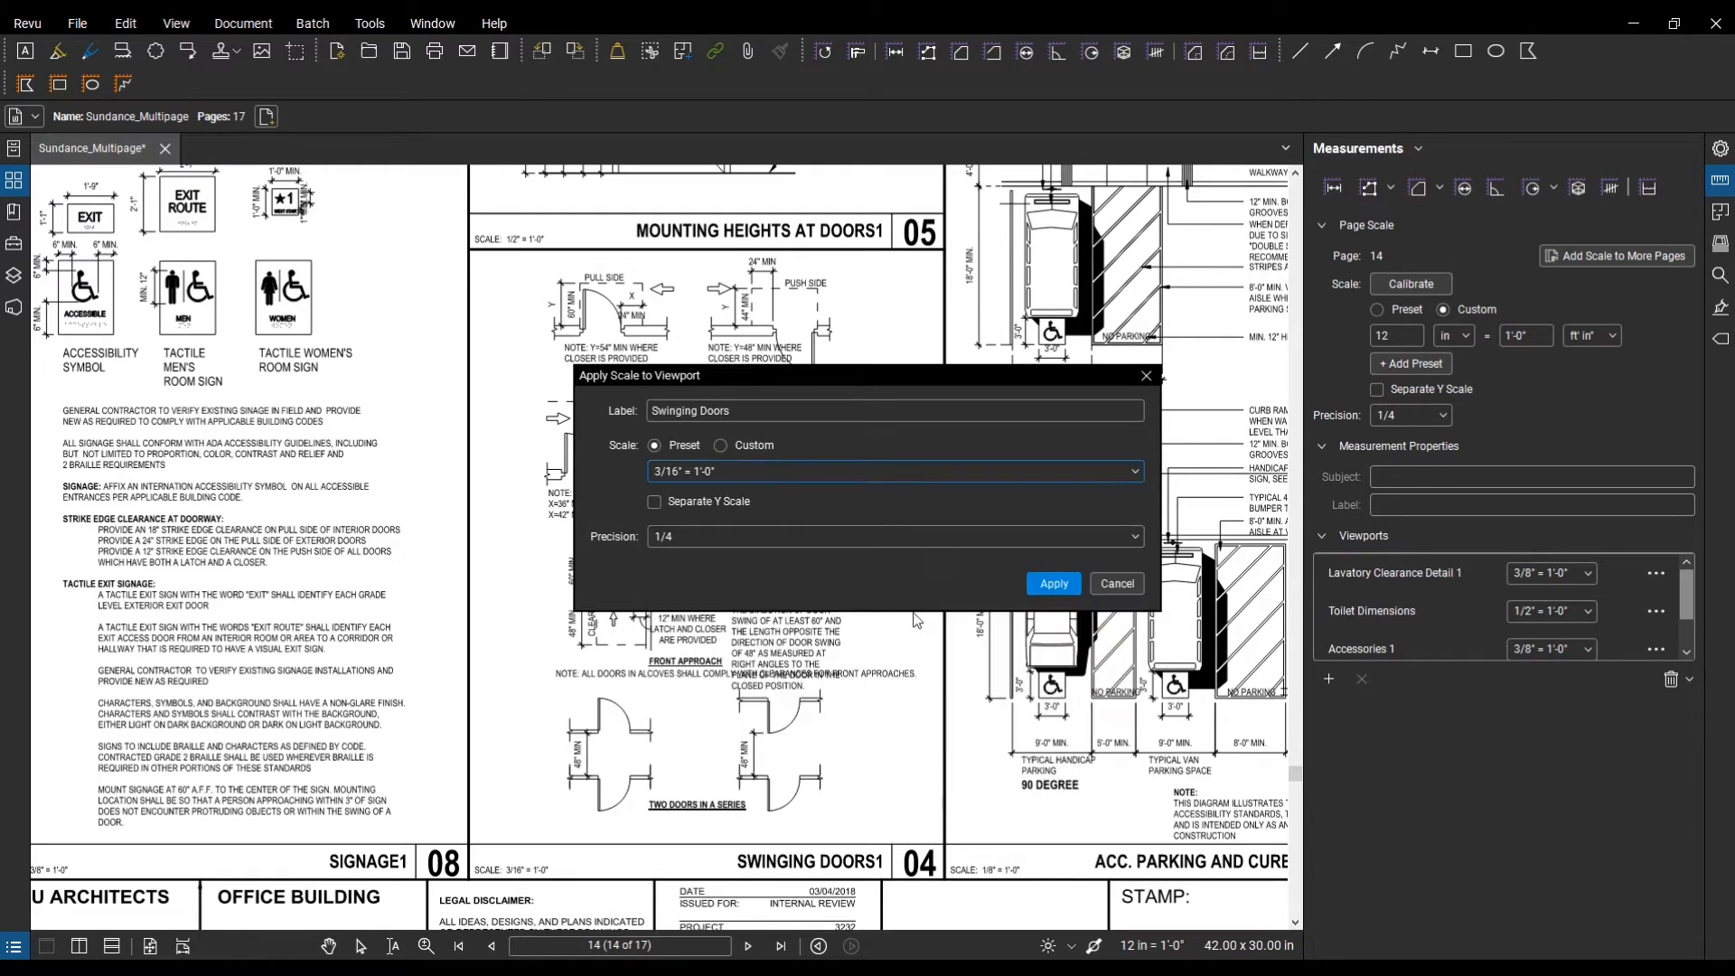
left_click(828, 535)
left_click(702, 620)
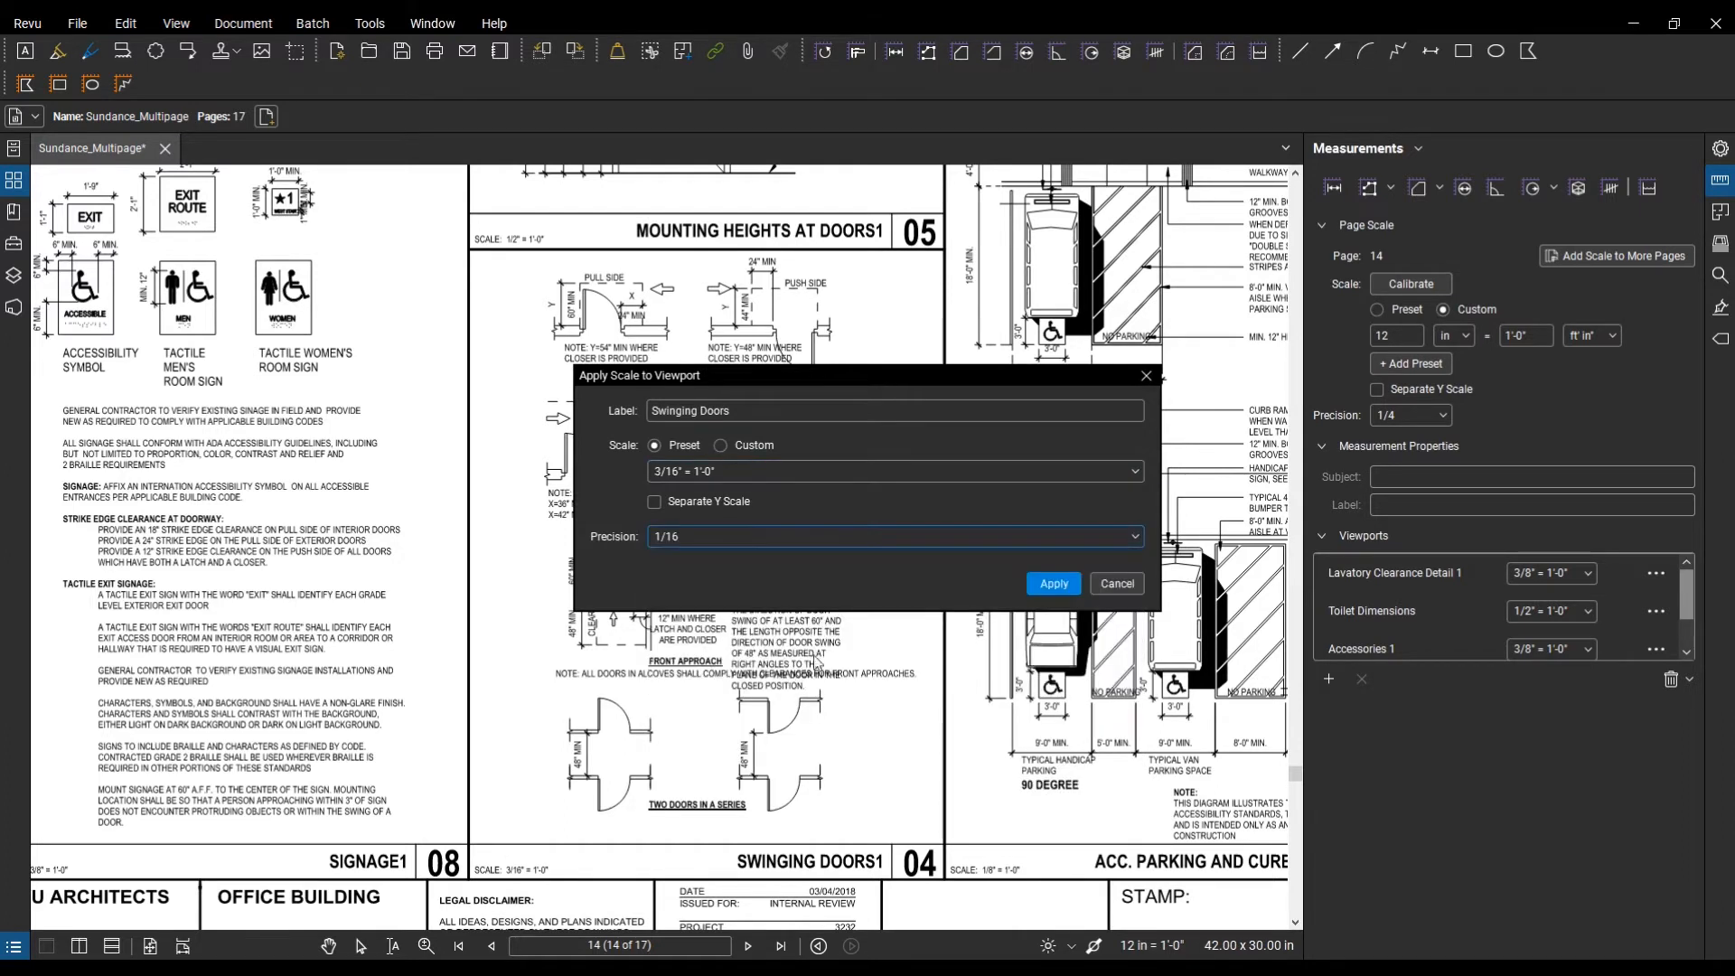
left_click(1054, 583)
Step: Add a length measurement along the 18" dimension beside the sink in the Lavatory Clearance plan
scroll(960, 644, "down", 3)
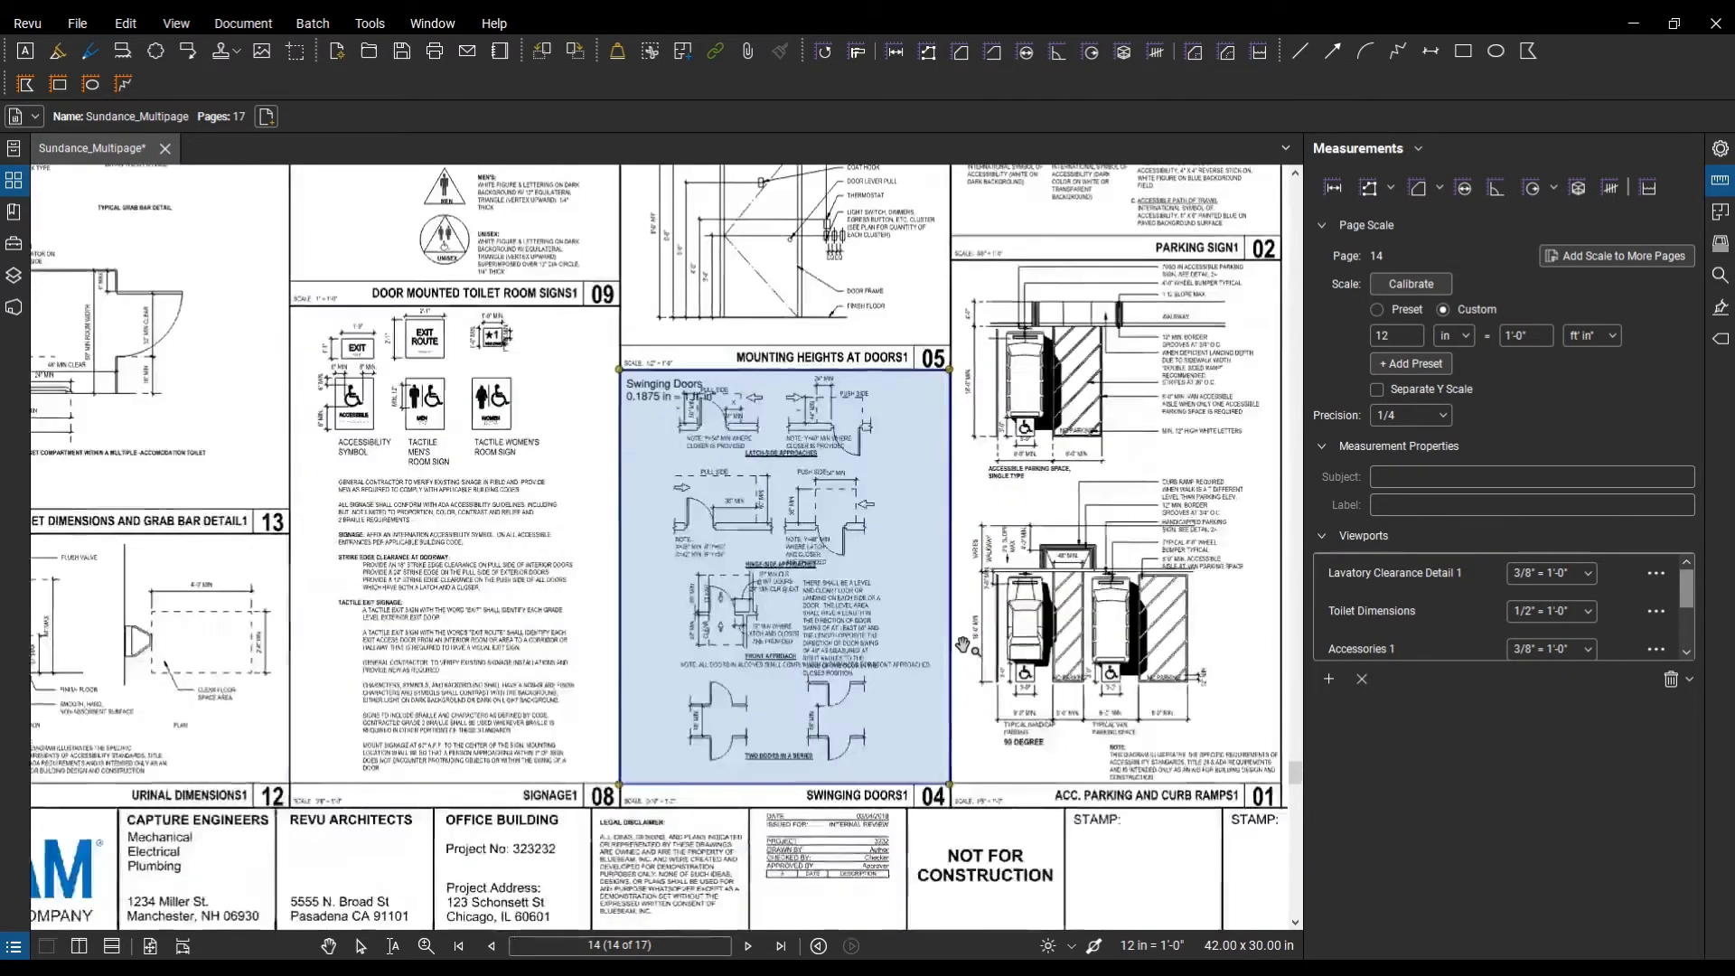
scroll(732, 352, "up", 5)
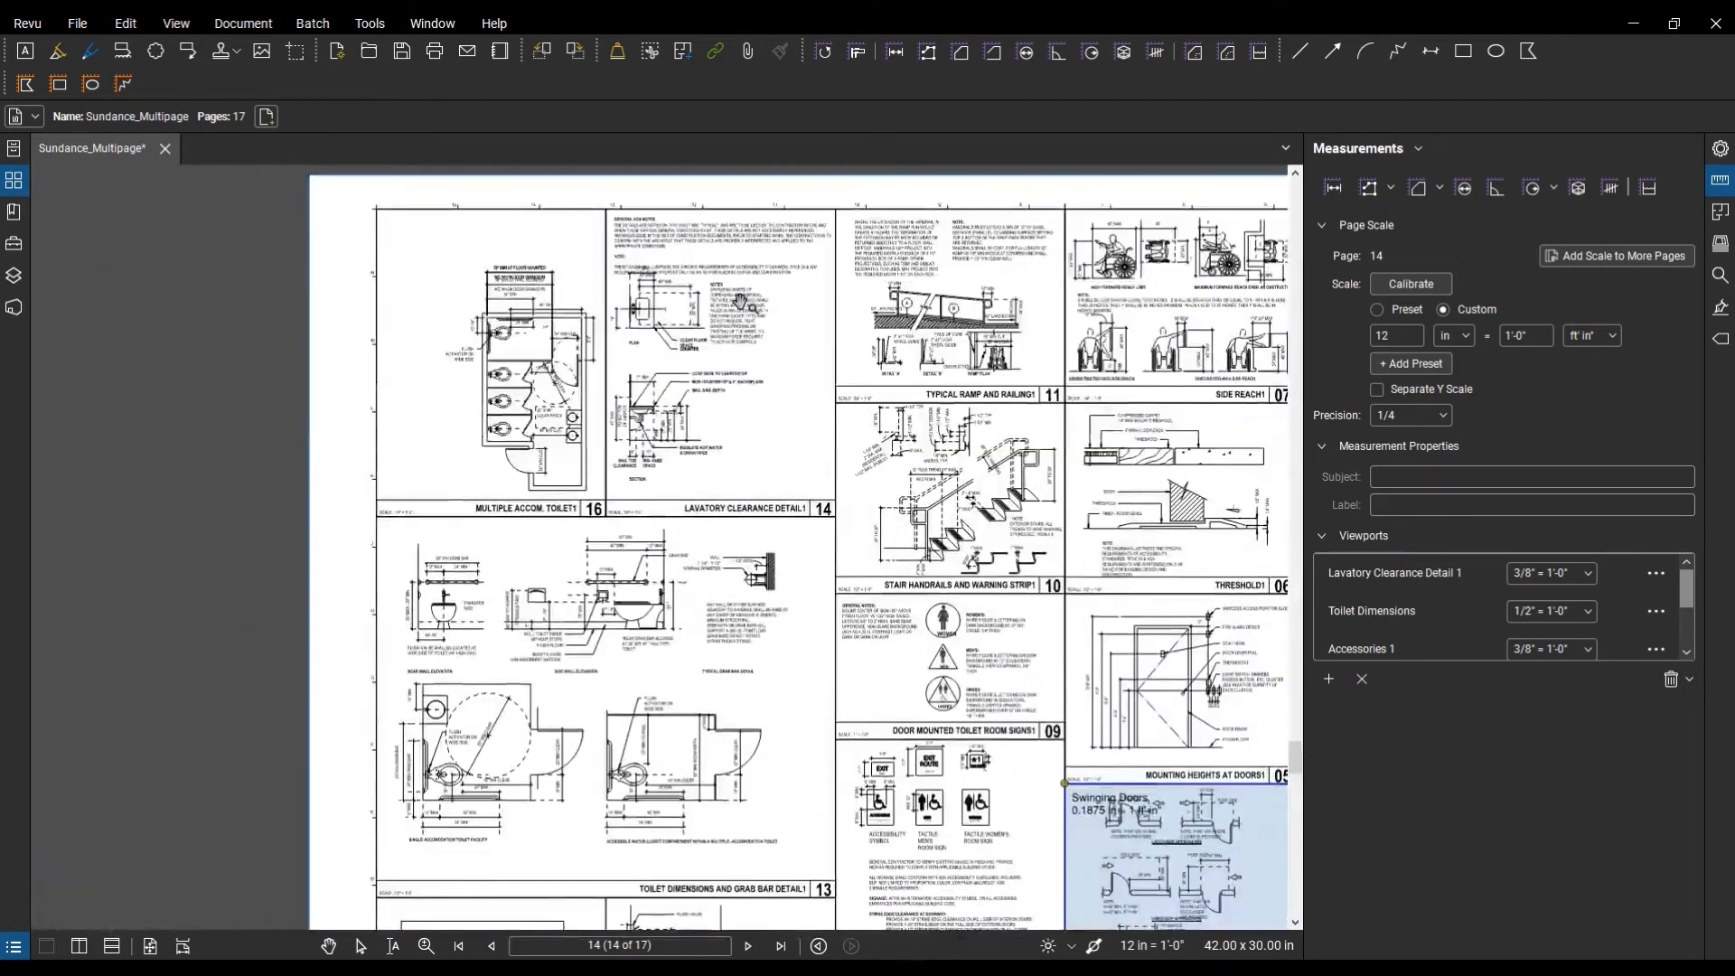
scroll(732, 352, "down", 1)
key("l")
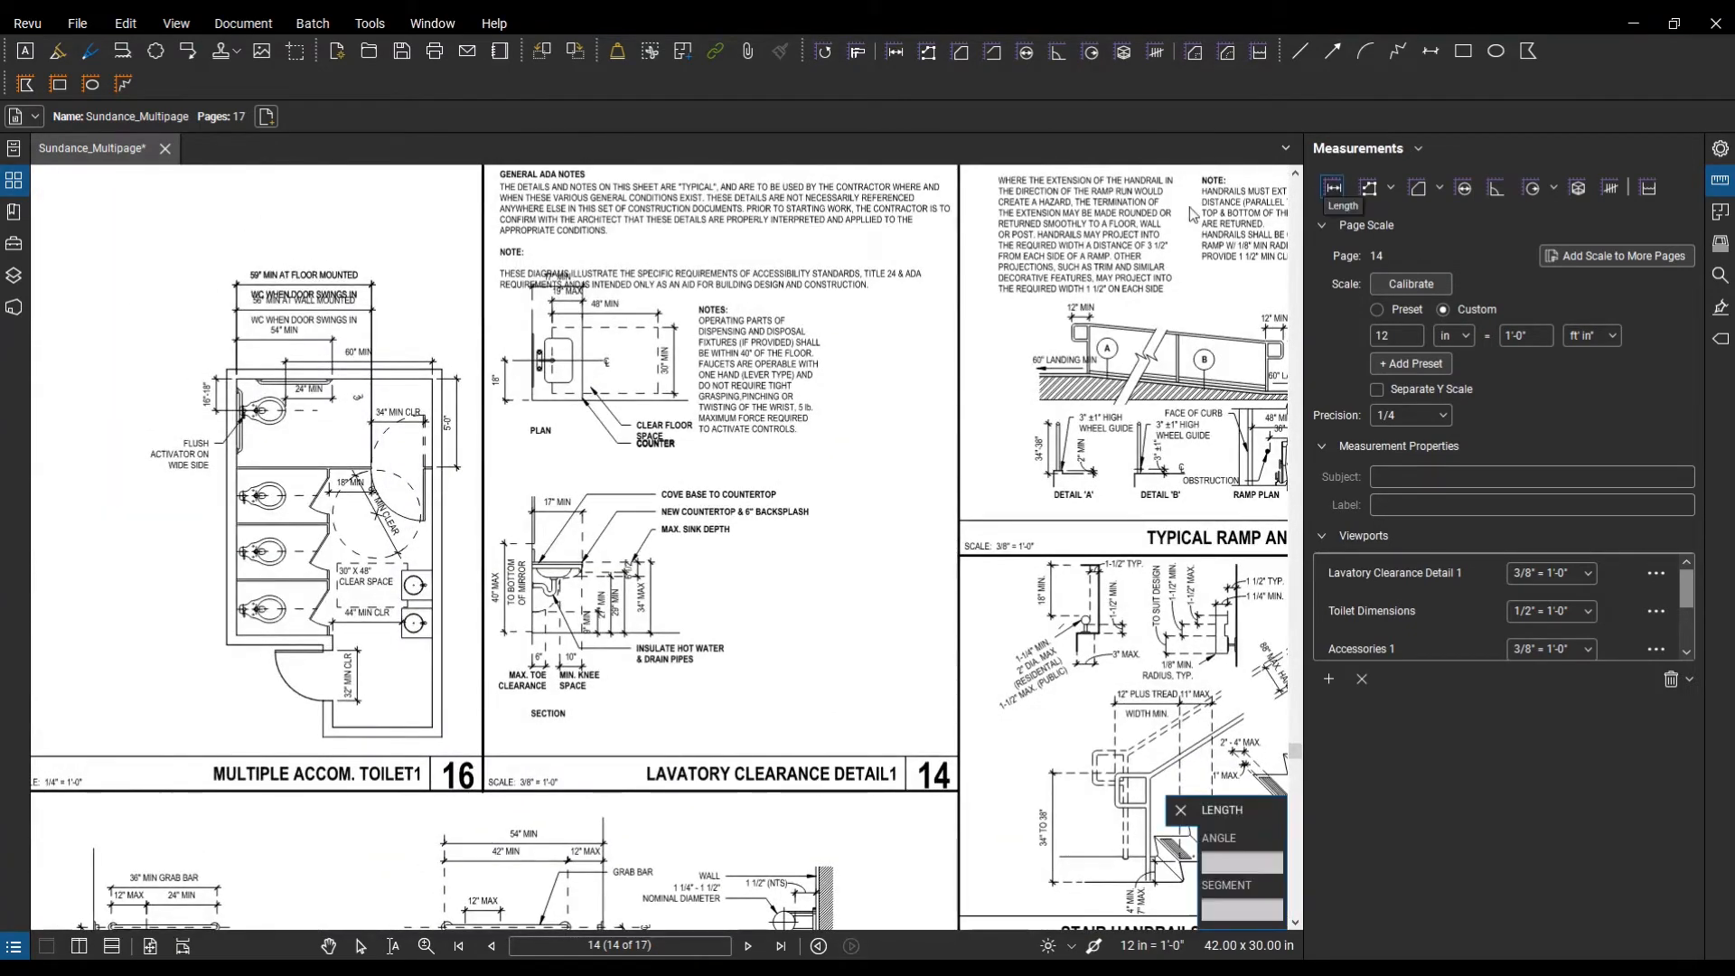
scroll(524, 396, "up", 5)
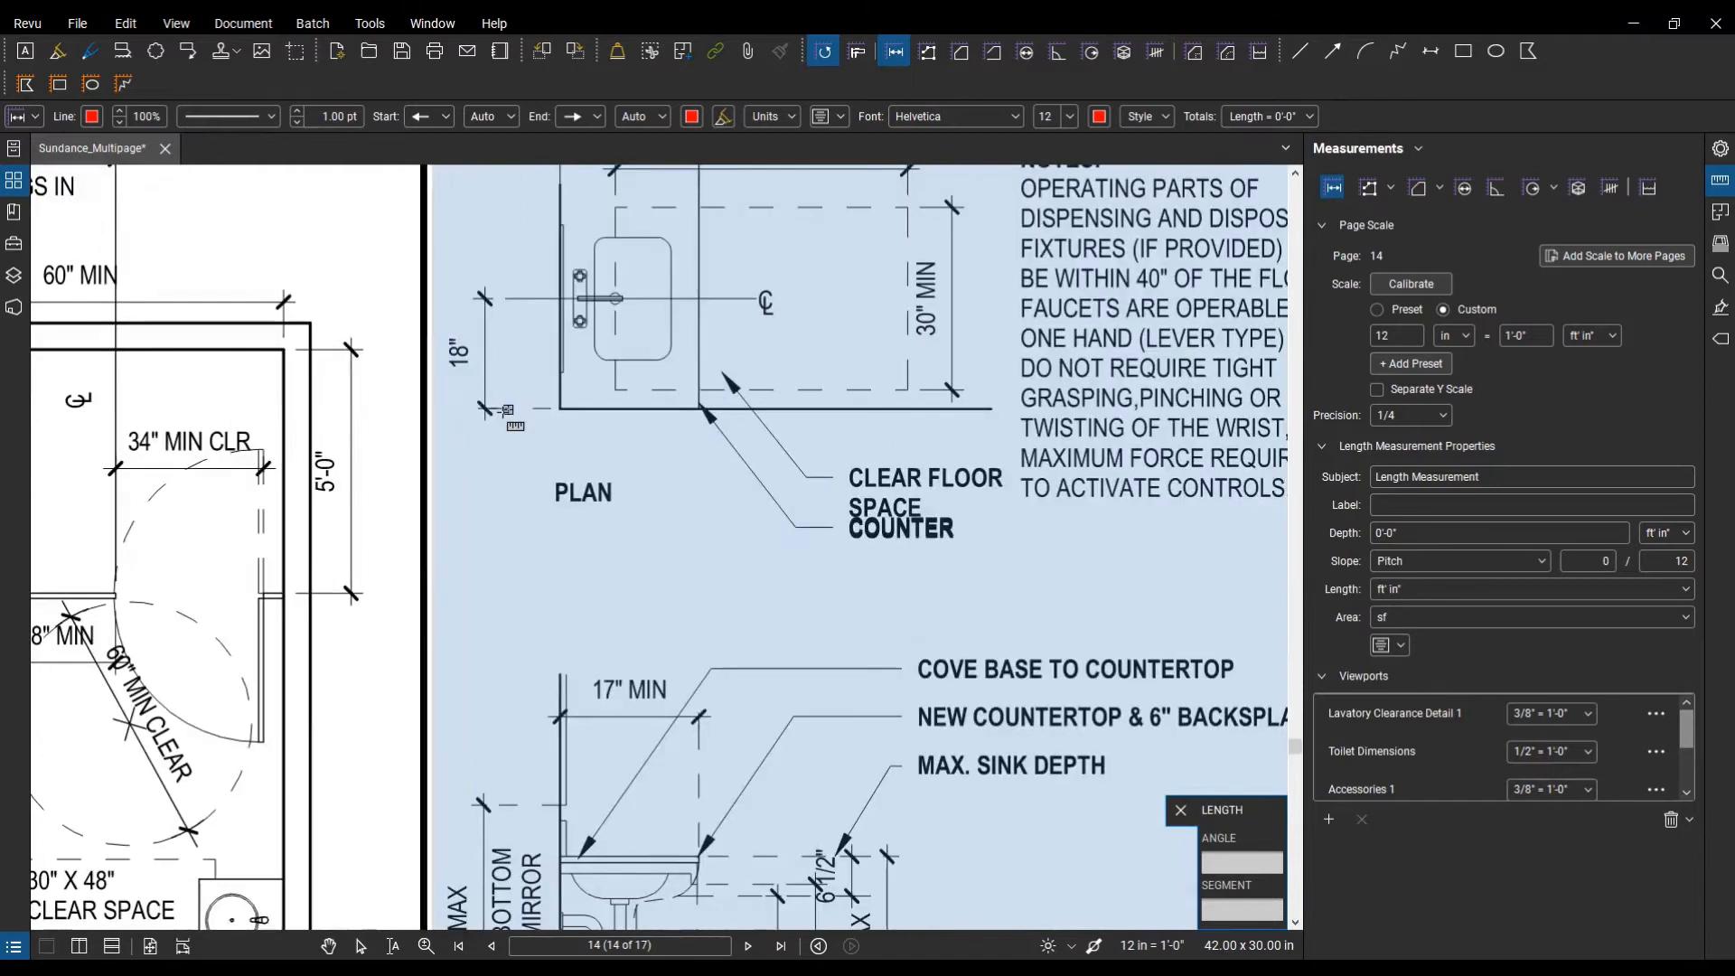
left_click(486, 409)
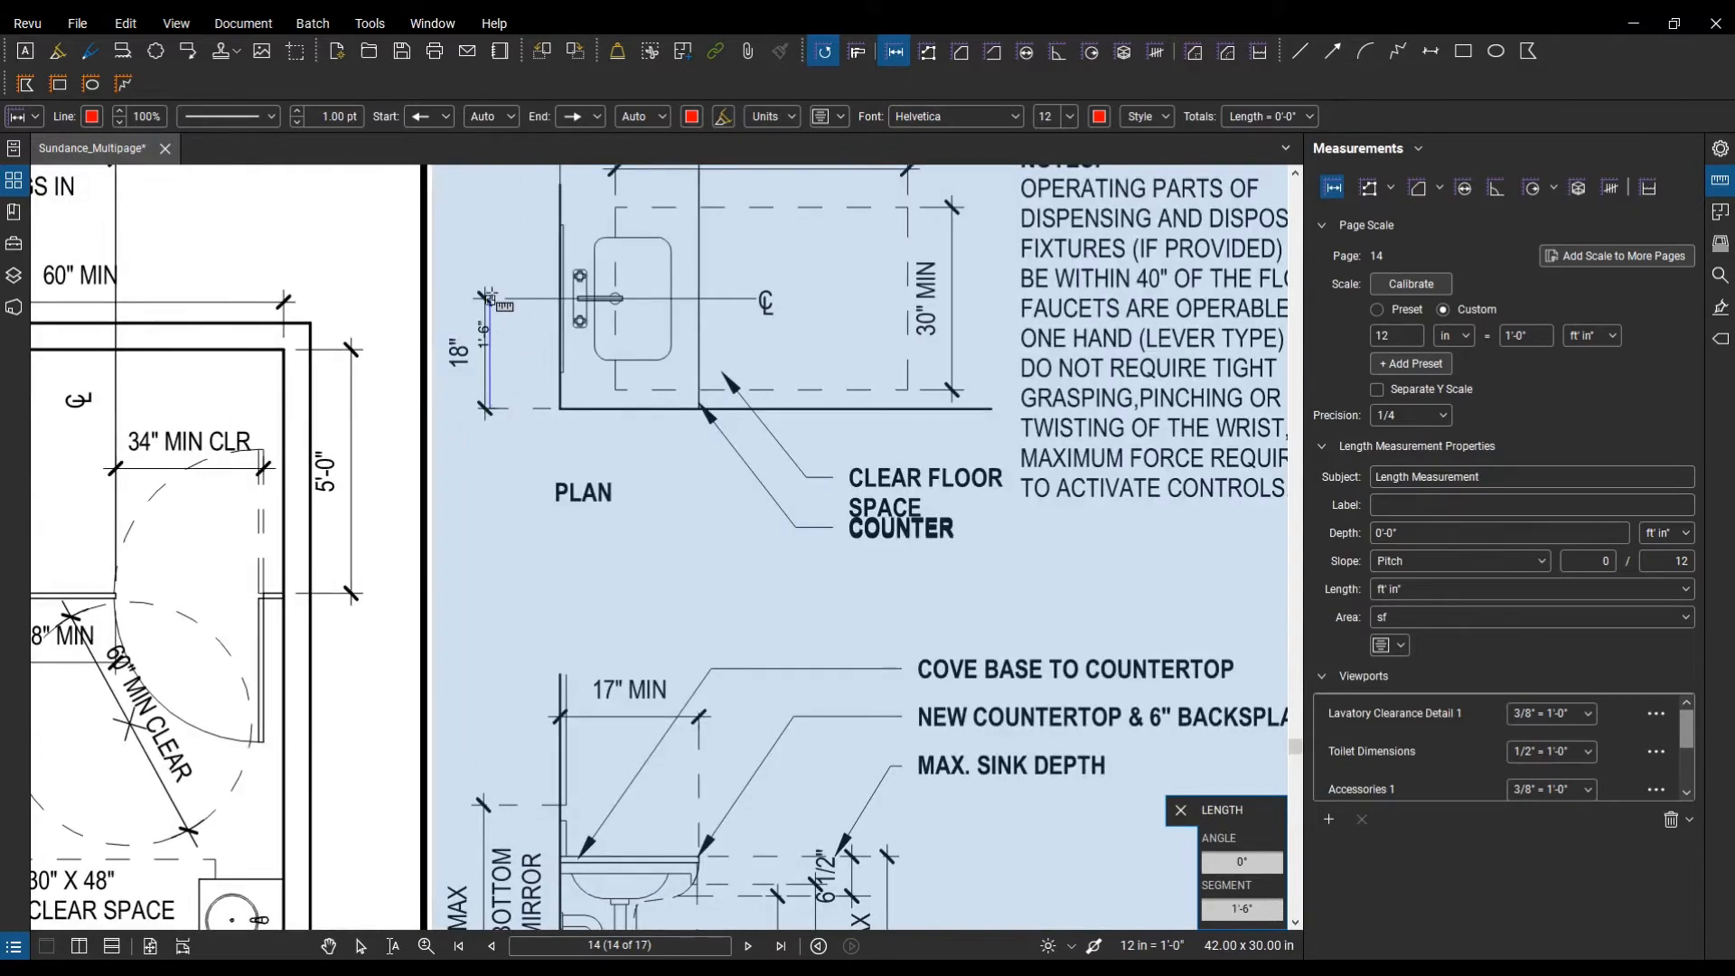
left_click(486, 295)
key("Escape")
Step: Change the sink length measurement's unit to inches and move its text down and outward on a leader, clear of the 18" dimension
scroll(502, 376, "up", 2)
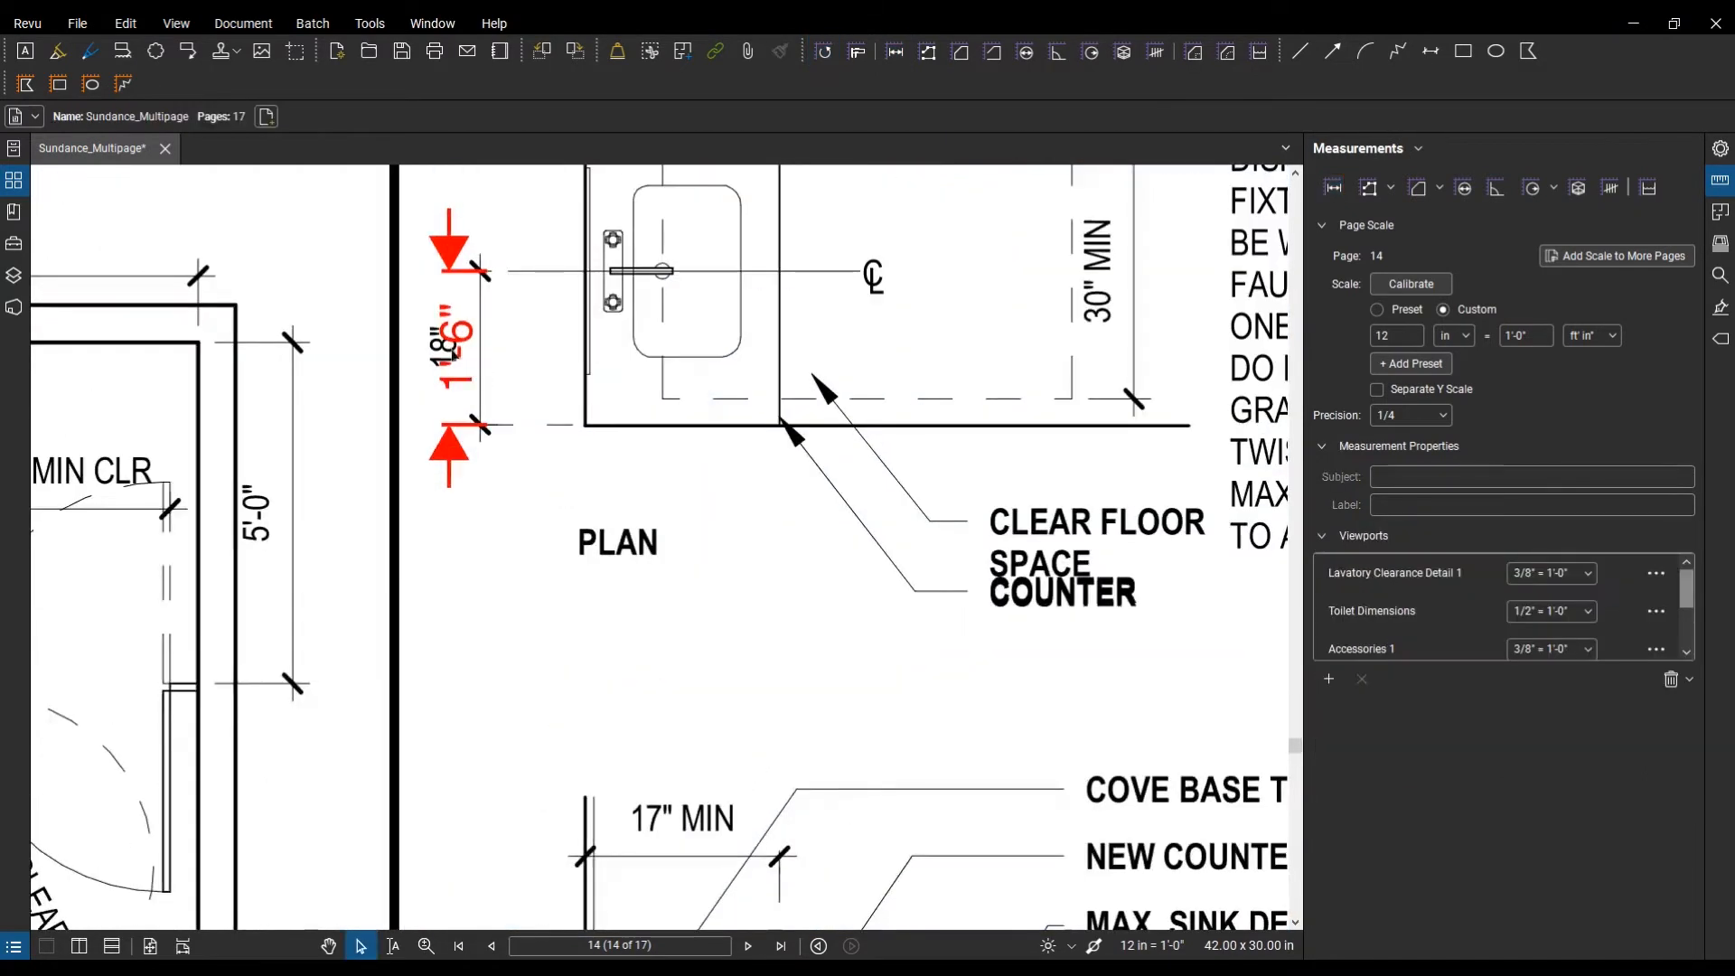
left_click(472, 287)
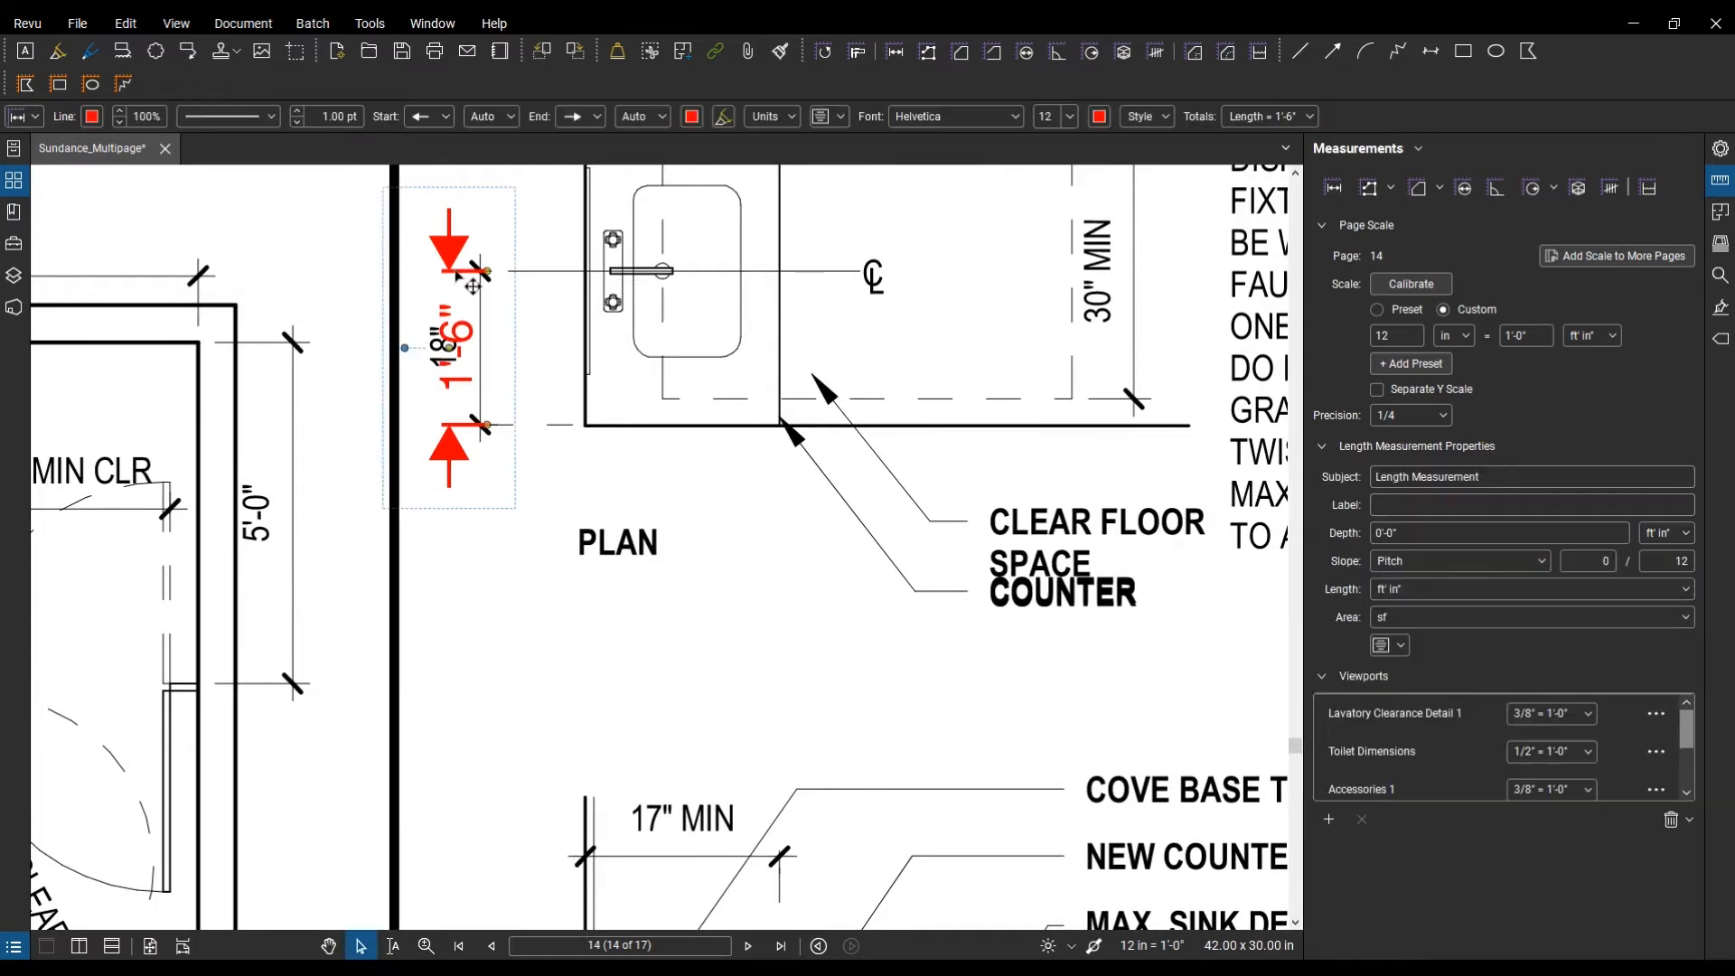
left_click(788, 118)
left_click(803, 148)
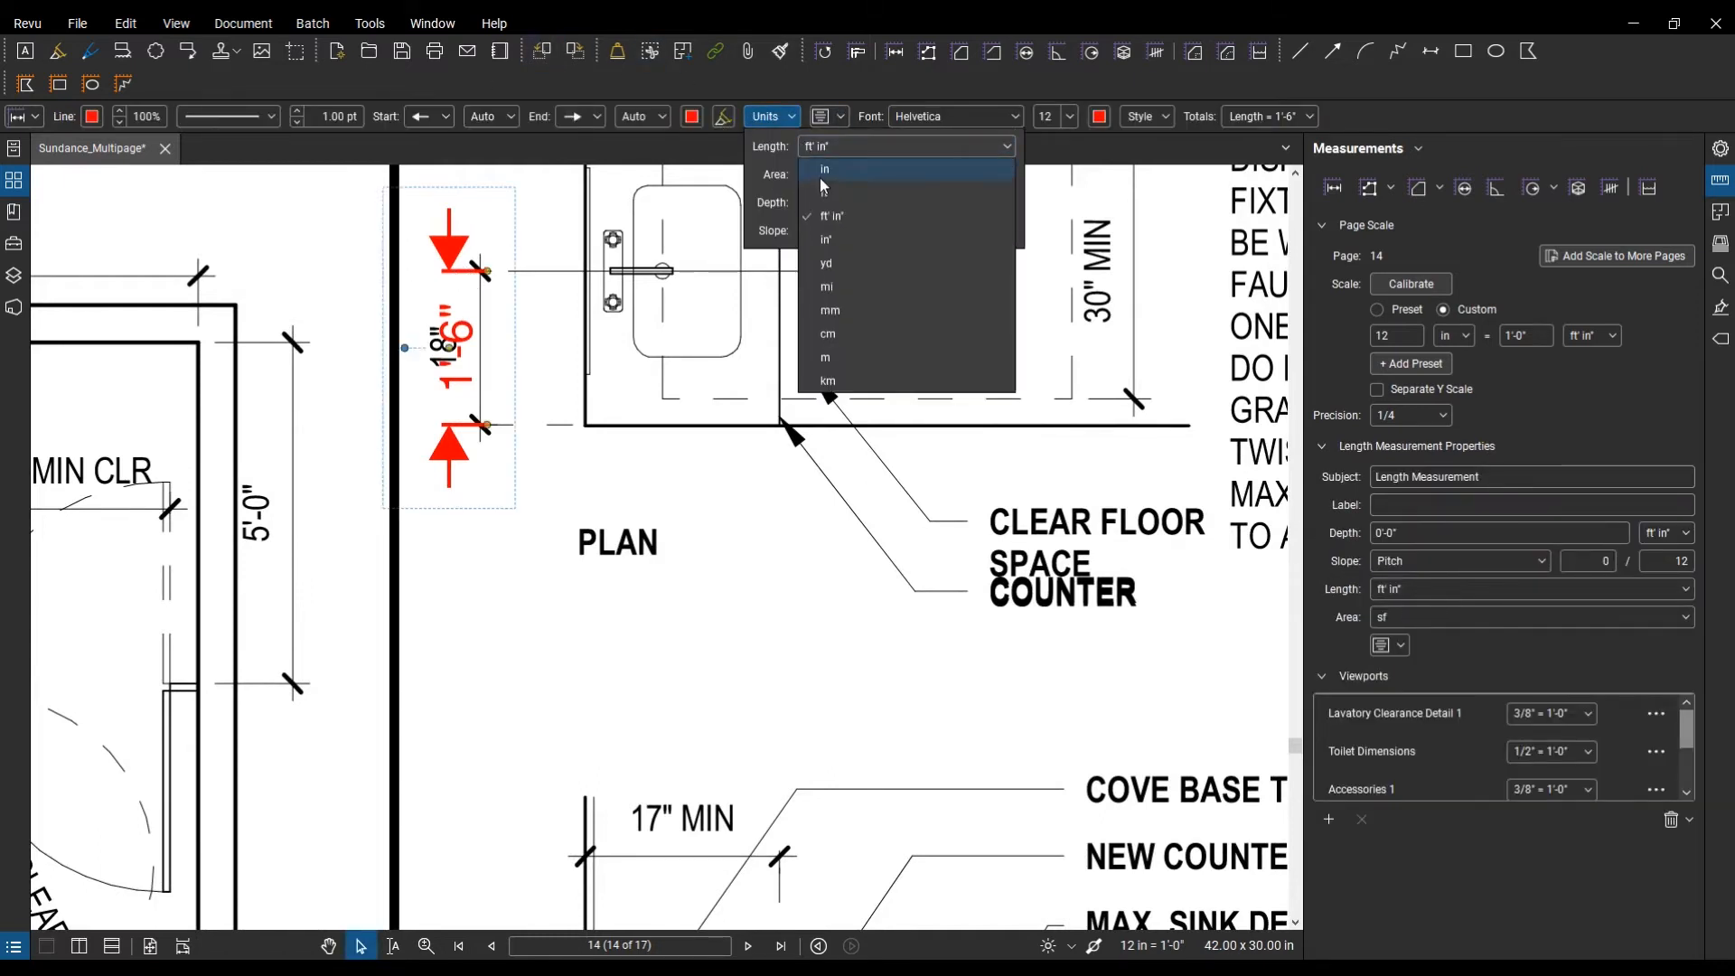
left_click(821, 177)
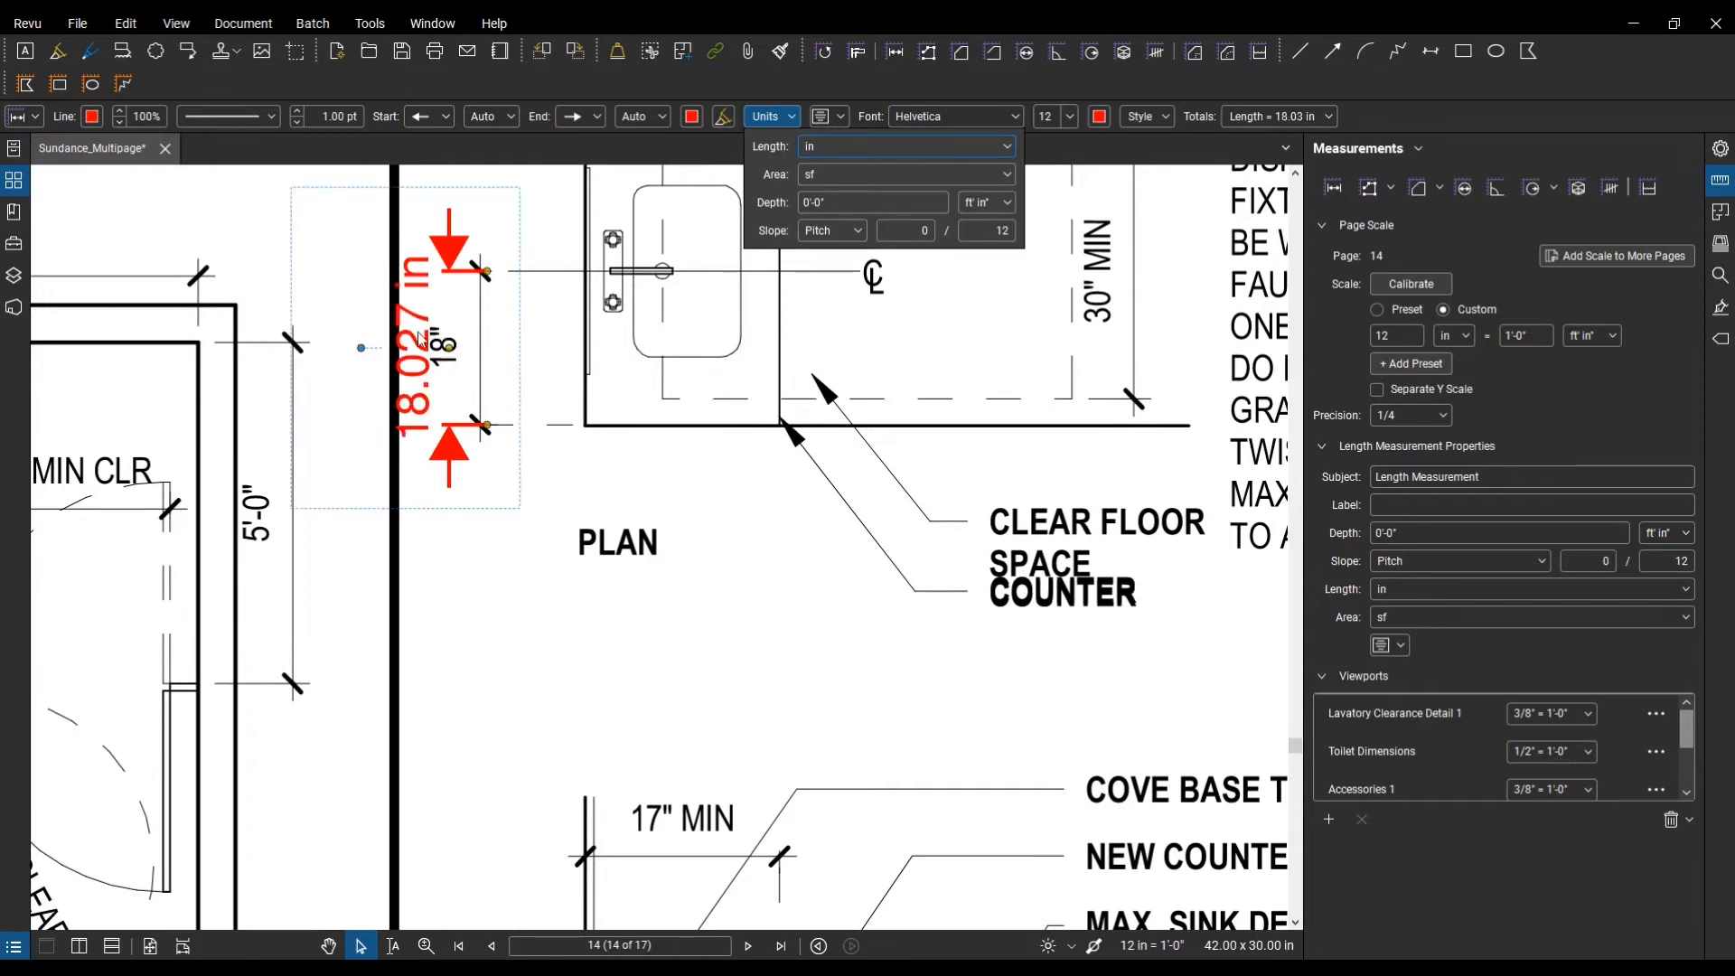
left_click(421, 349)
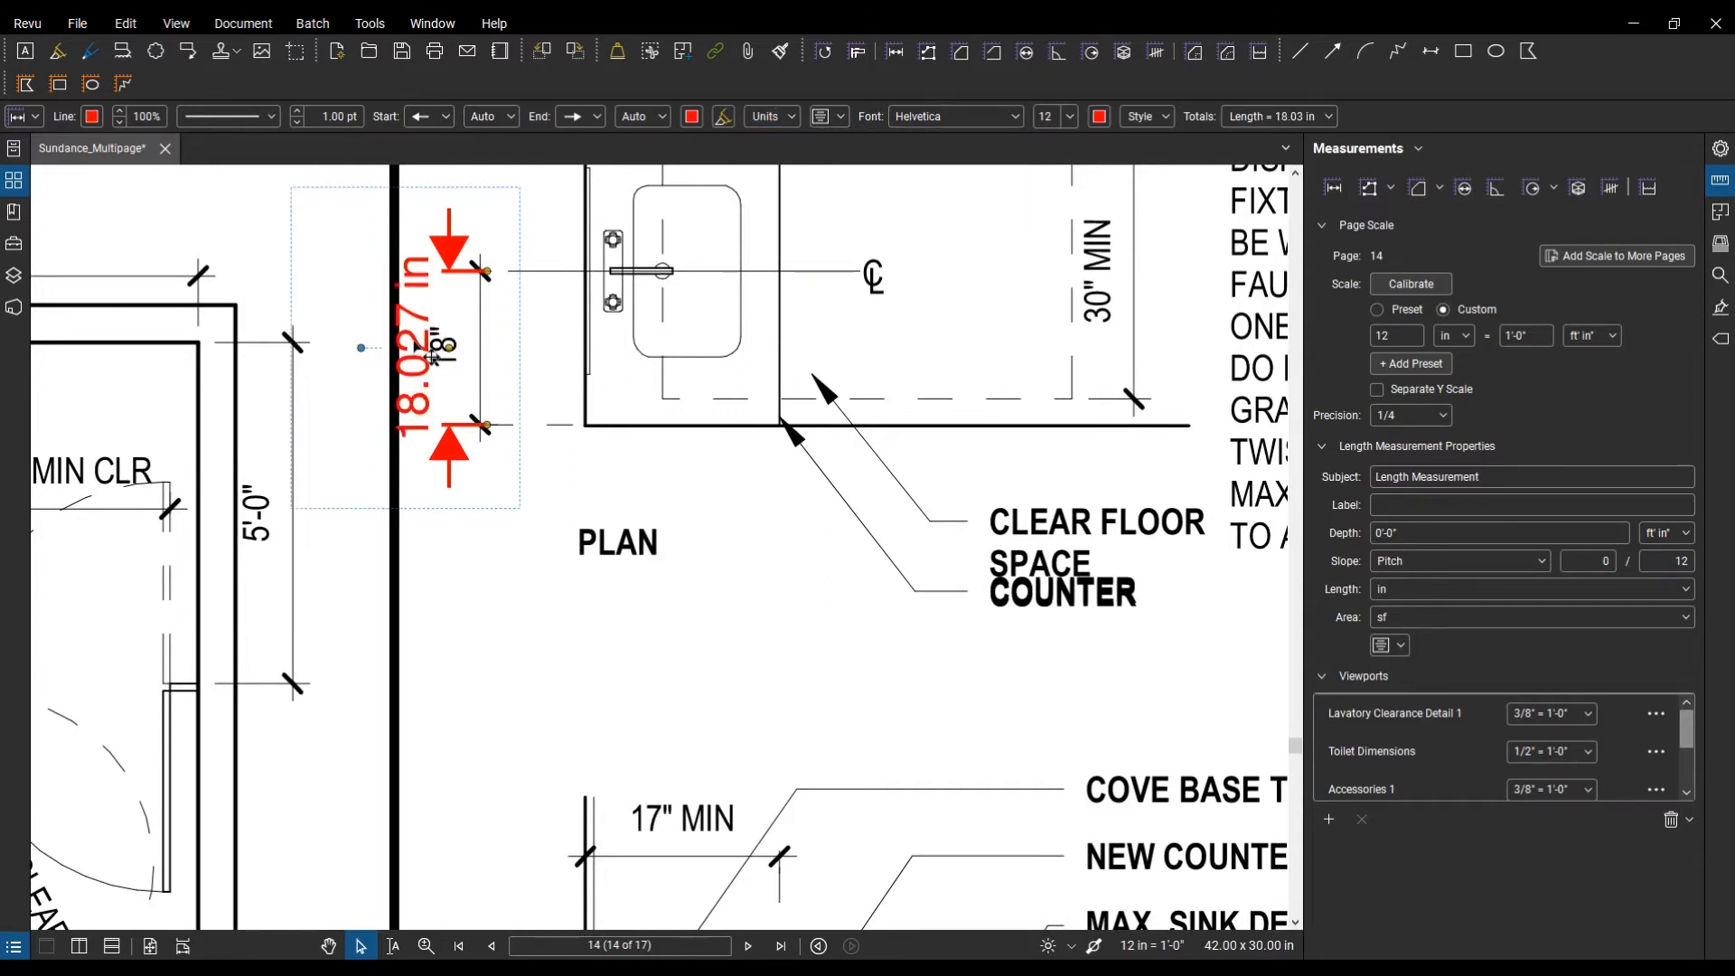
left_click_drag(433, 357, 337, 413)
left_click(578, 523)
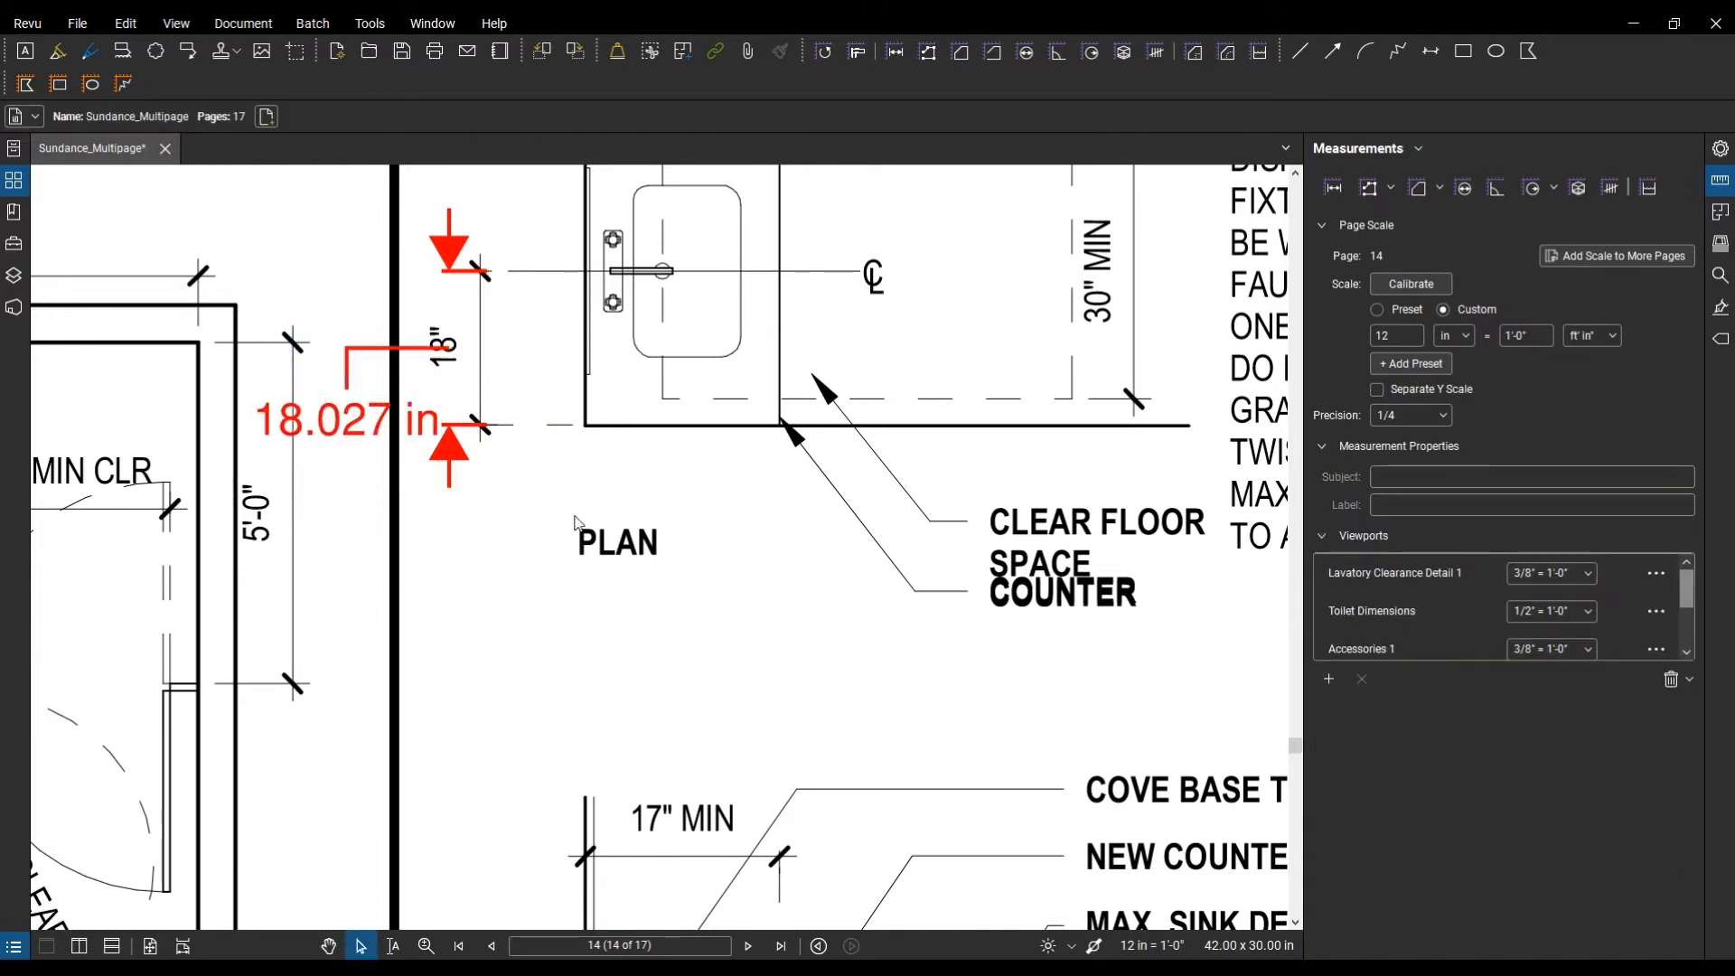
scroll(583, 529, "down", 2)
scroll(893, 461, "up", 3)
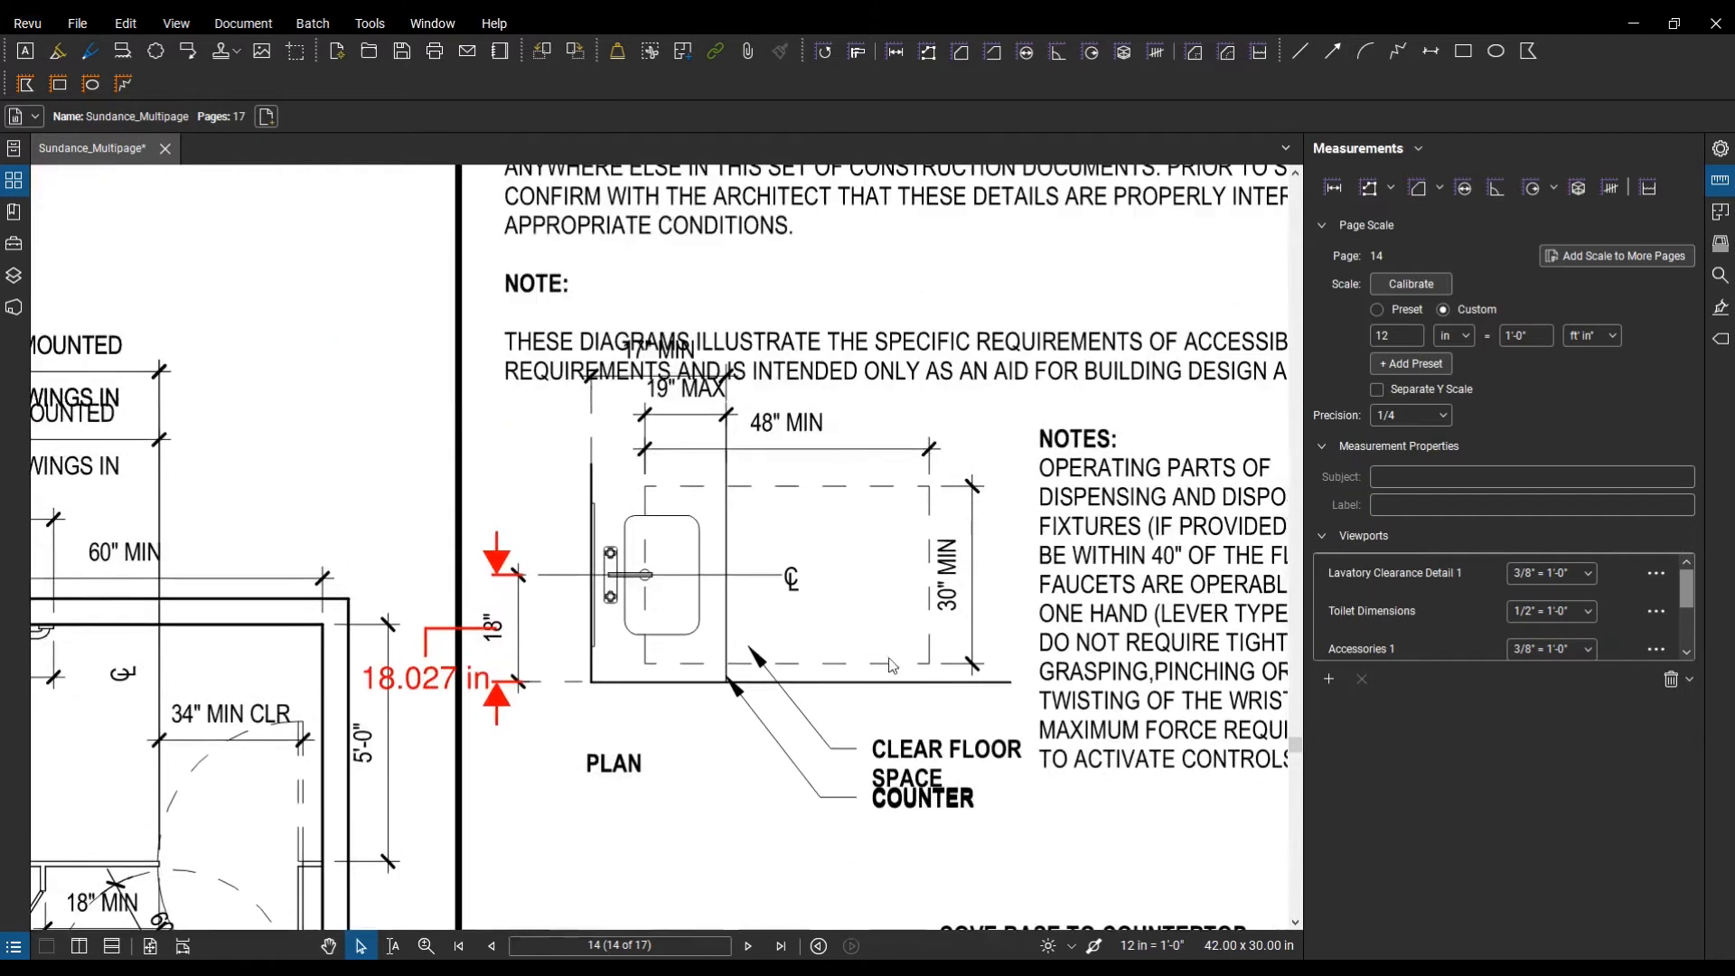
scroll(772, 718, "down", 4)
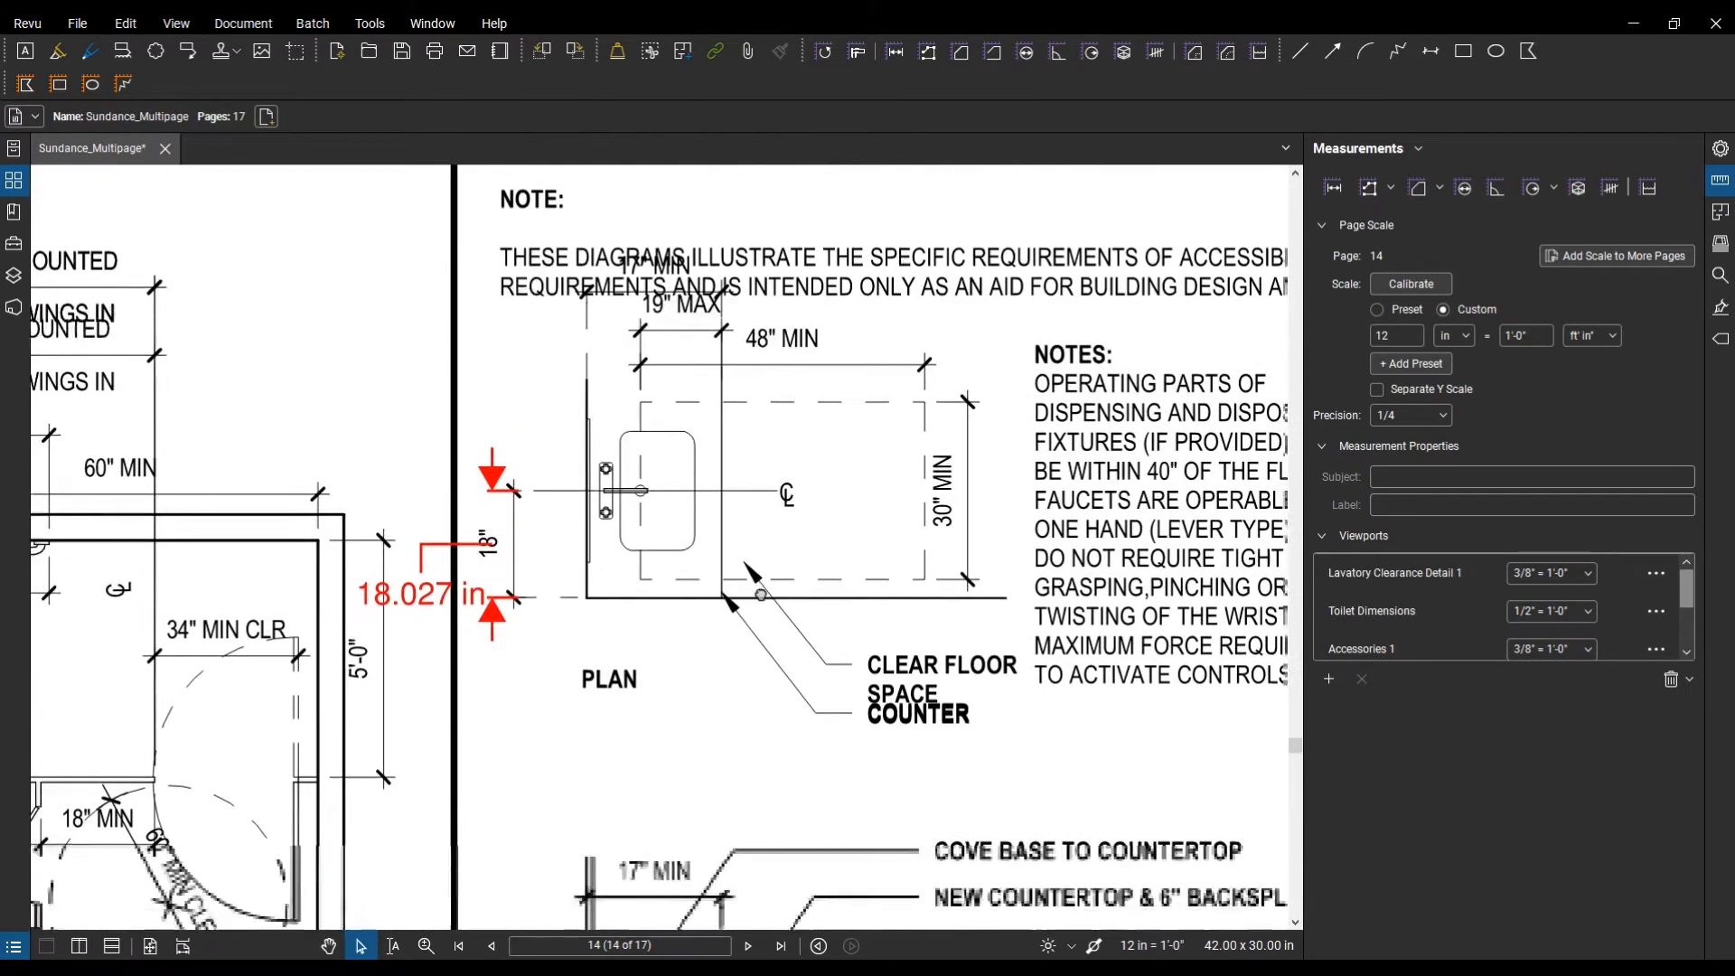
scroll(682, 436, "up", 3)
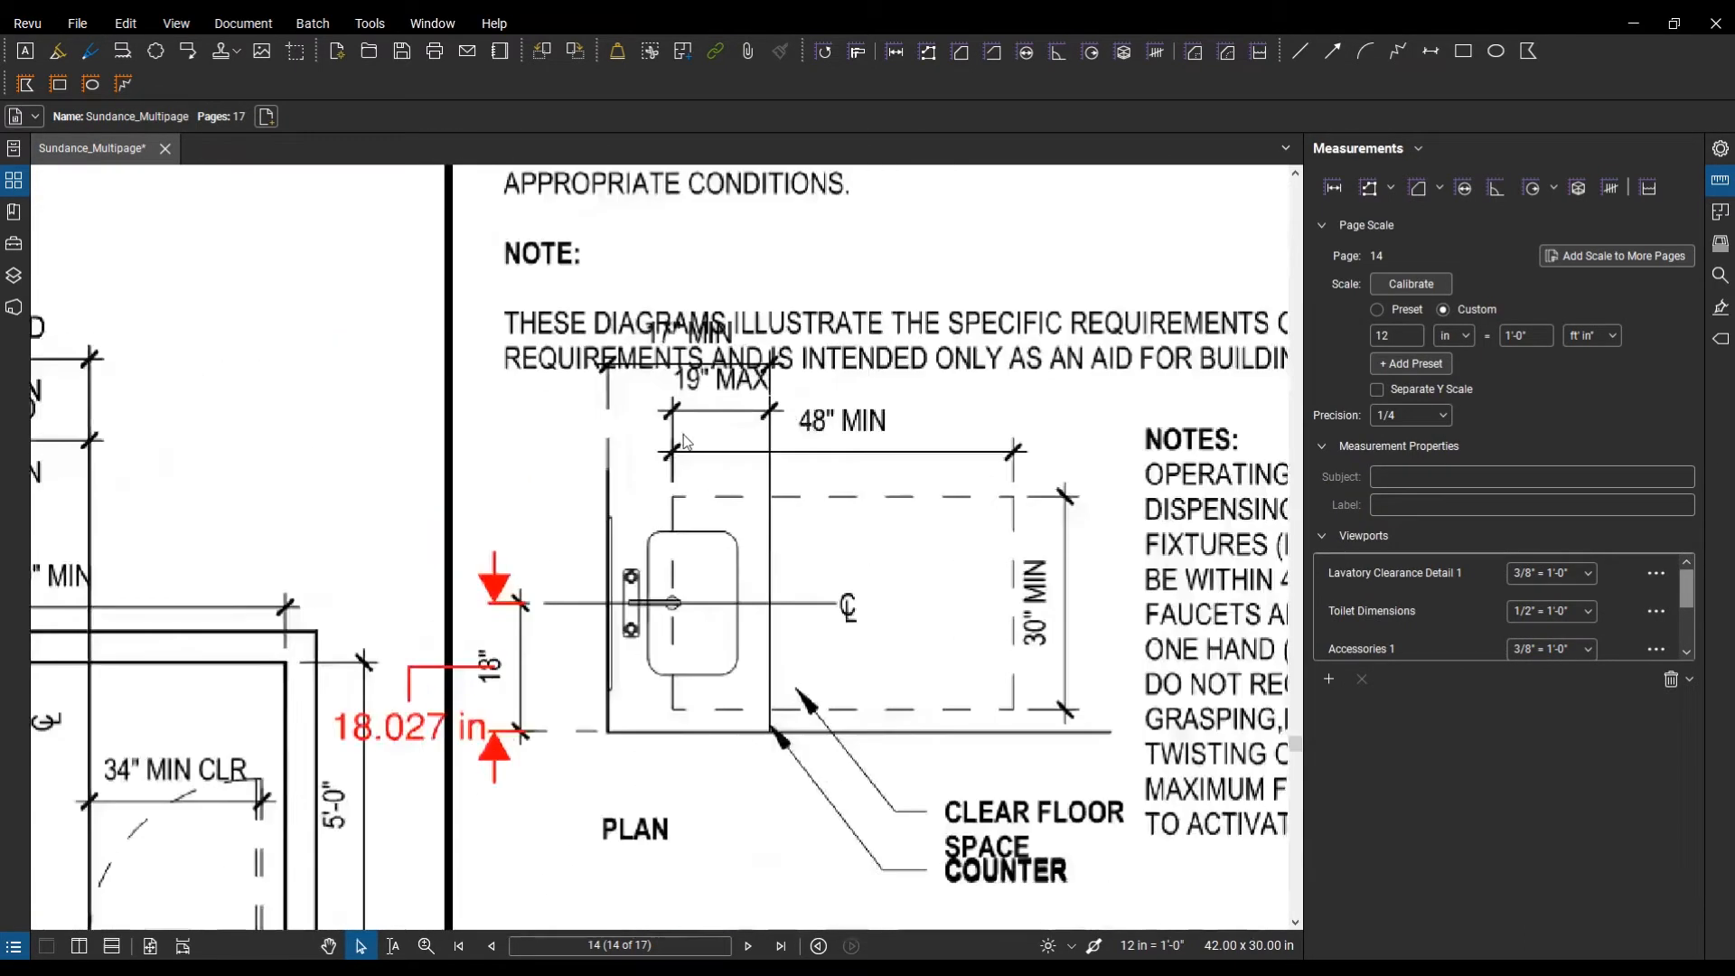
left_click(1327, 190)
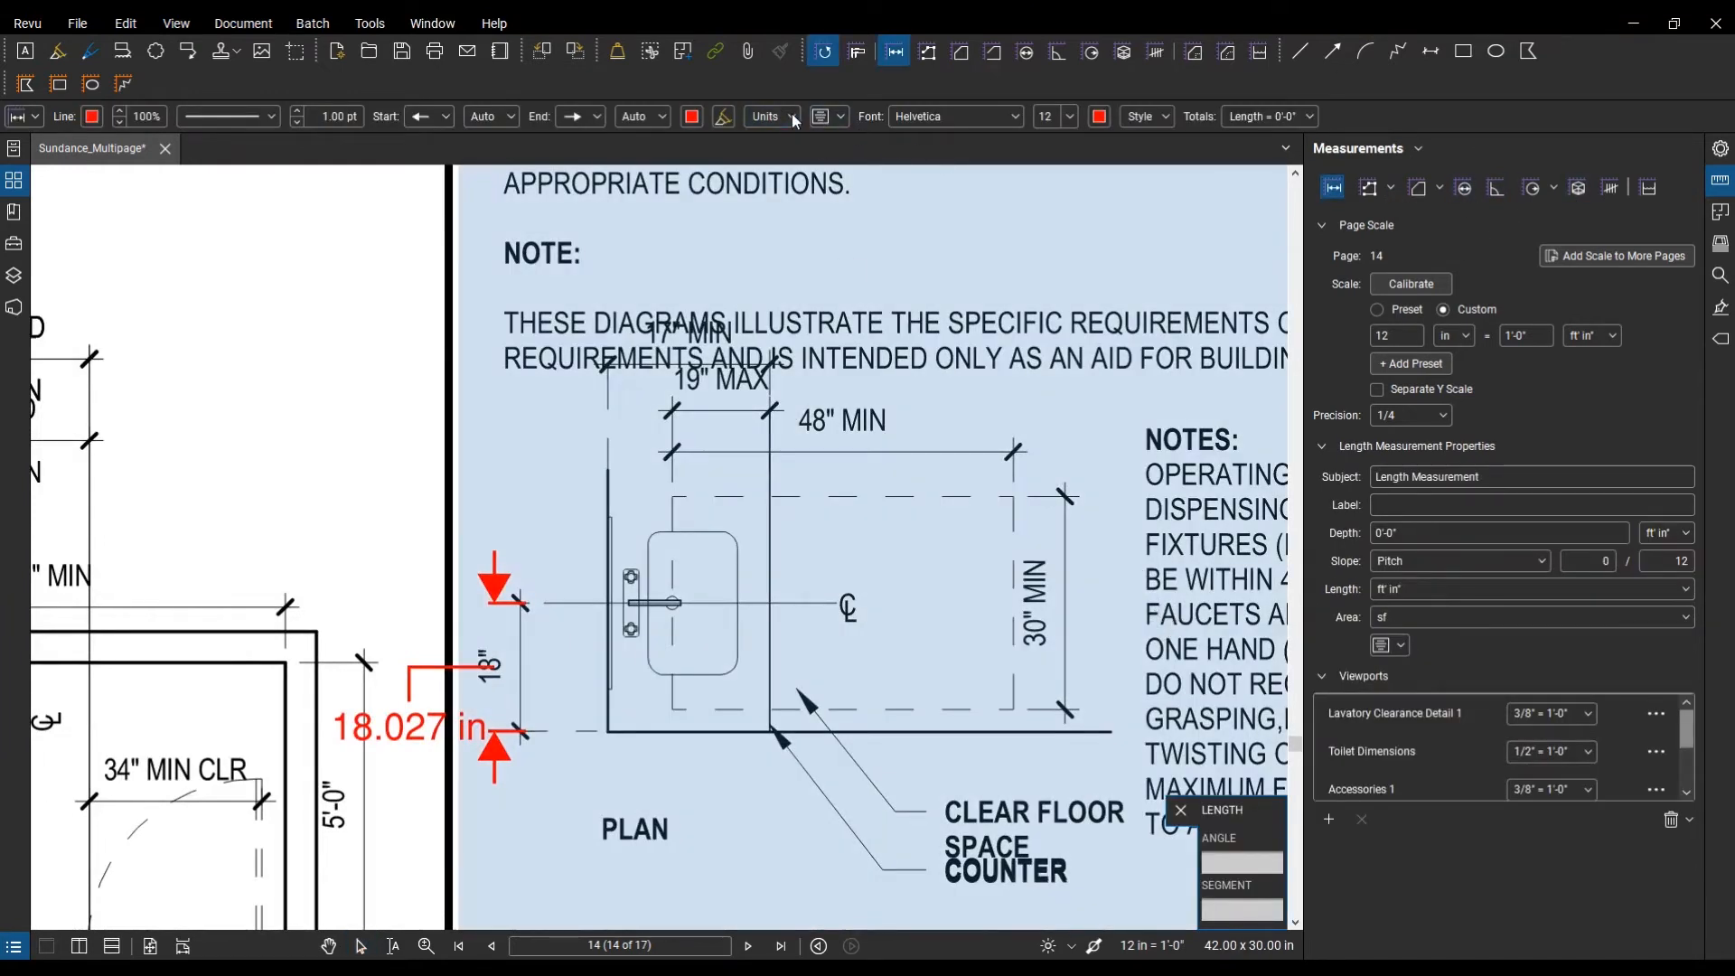
left_click(773, 117)
left_click(828, 146)
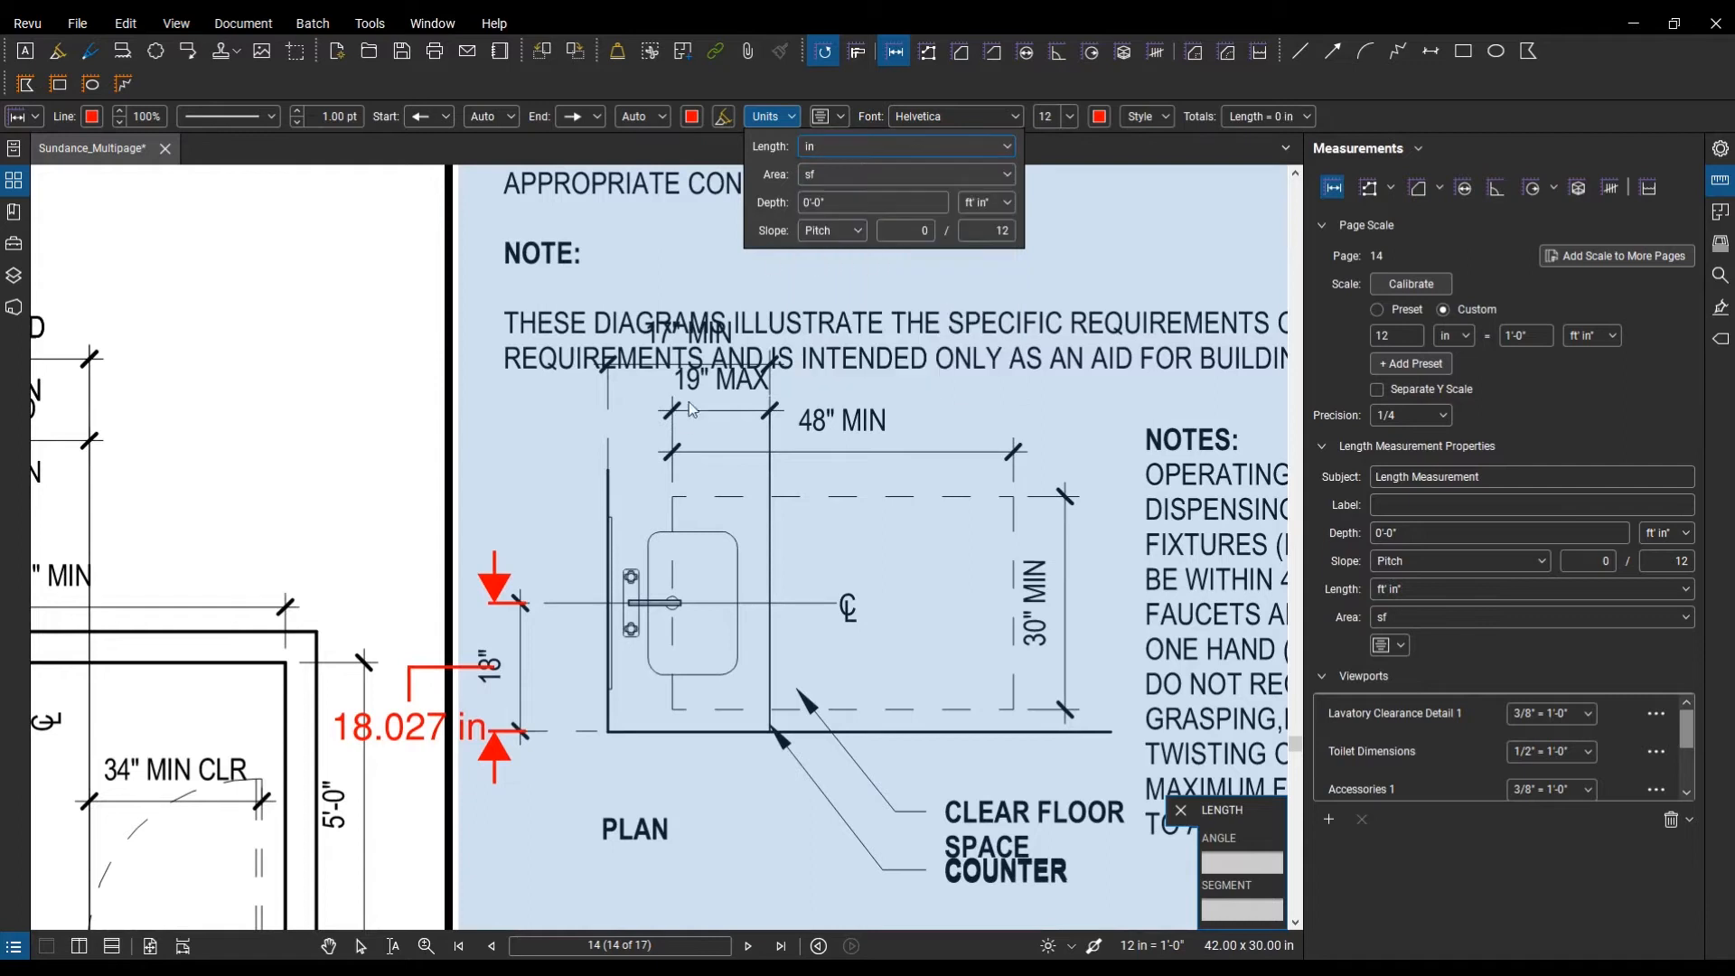
left_click(638, 399)
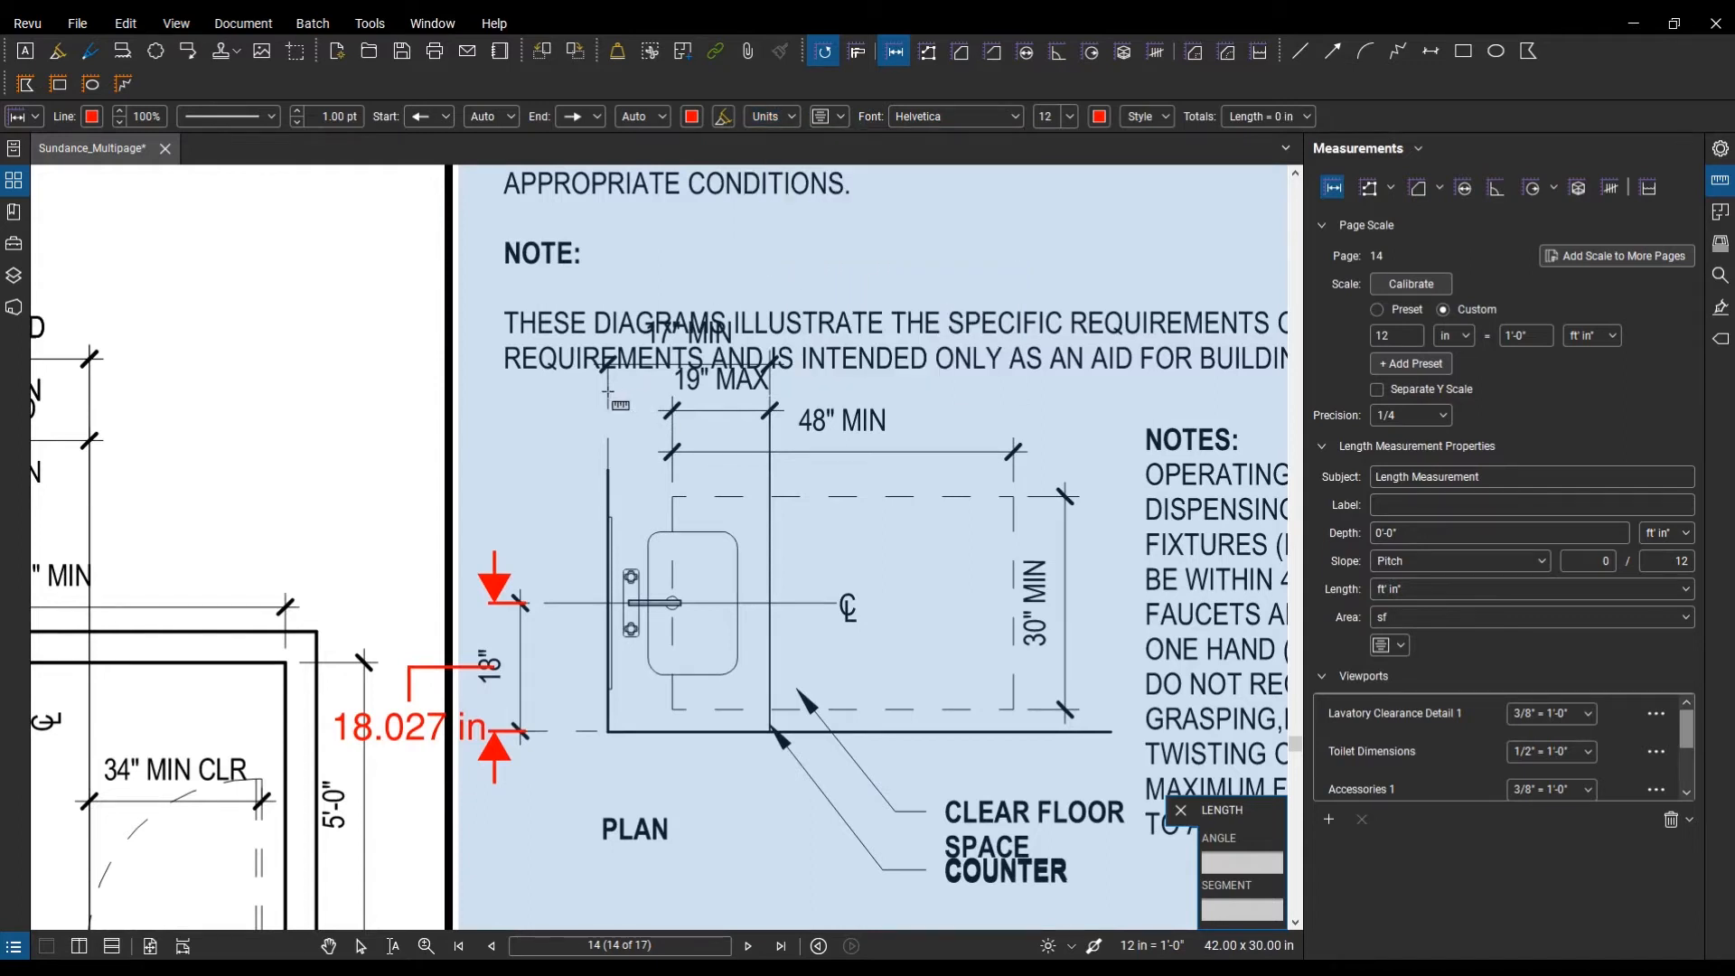
left_click(607, 393)
key("Escape")
key("Escape")
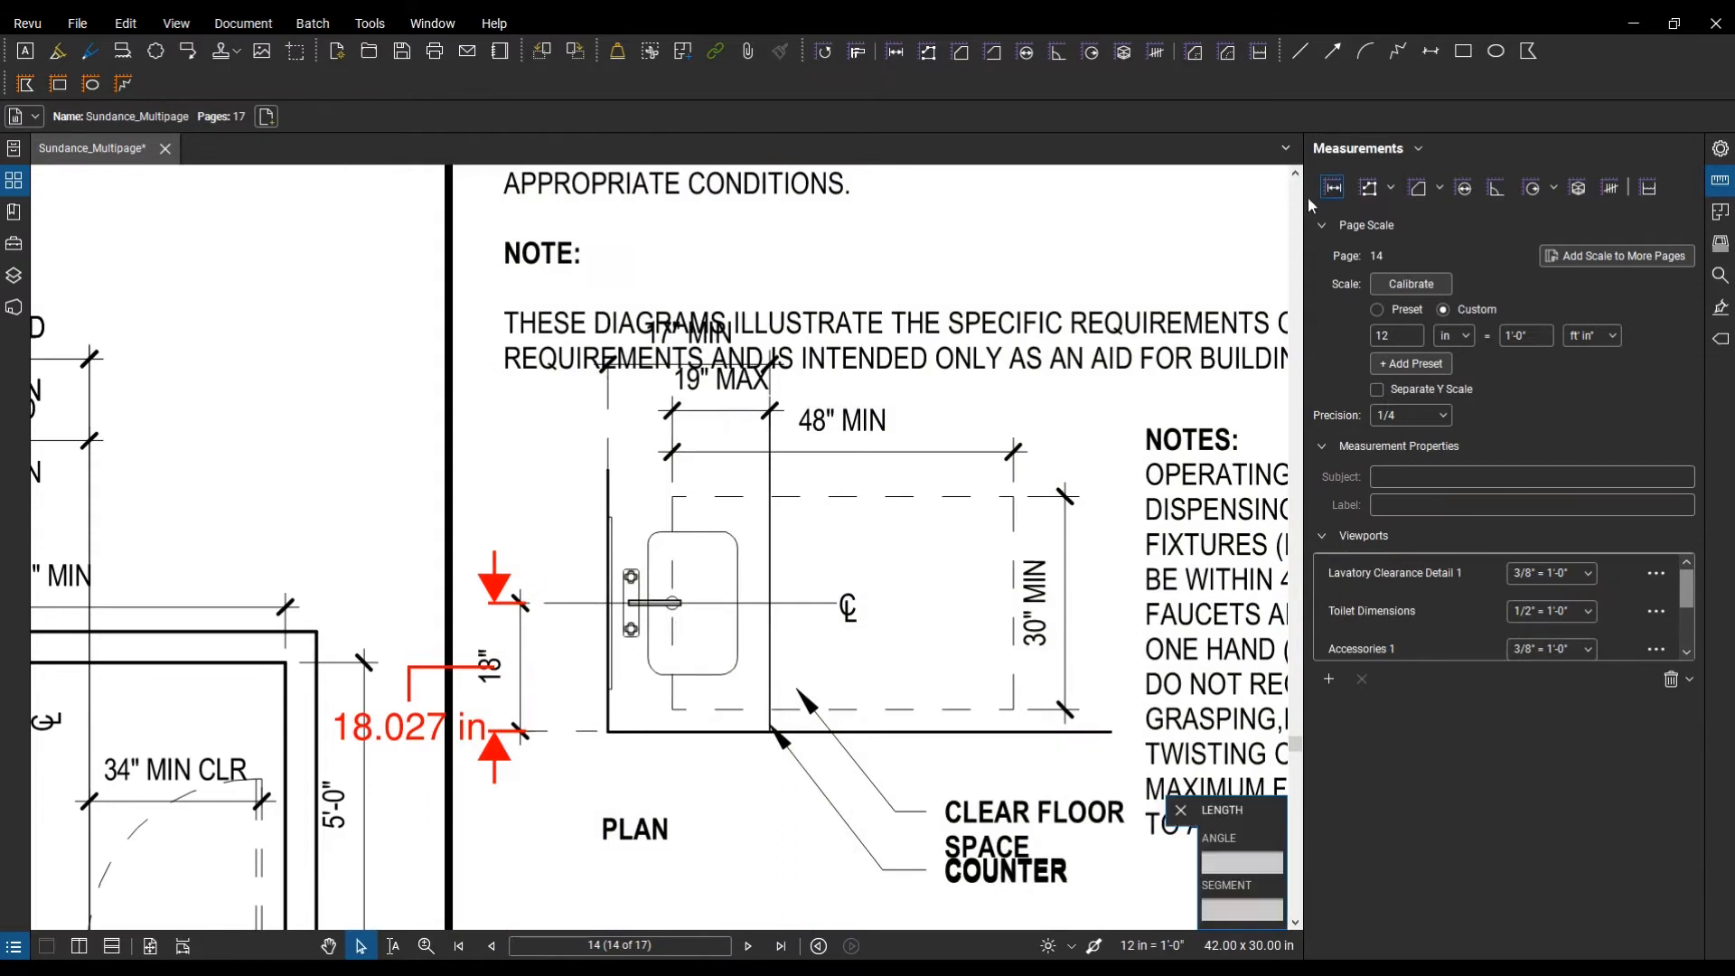
Step: Start a length measurement in the Lavatory Clearance viewport with font size 8 and inches as its length unit
left_click(1329, 191)
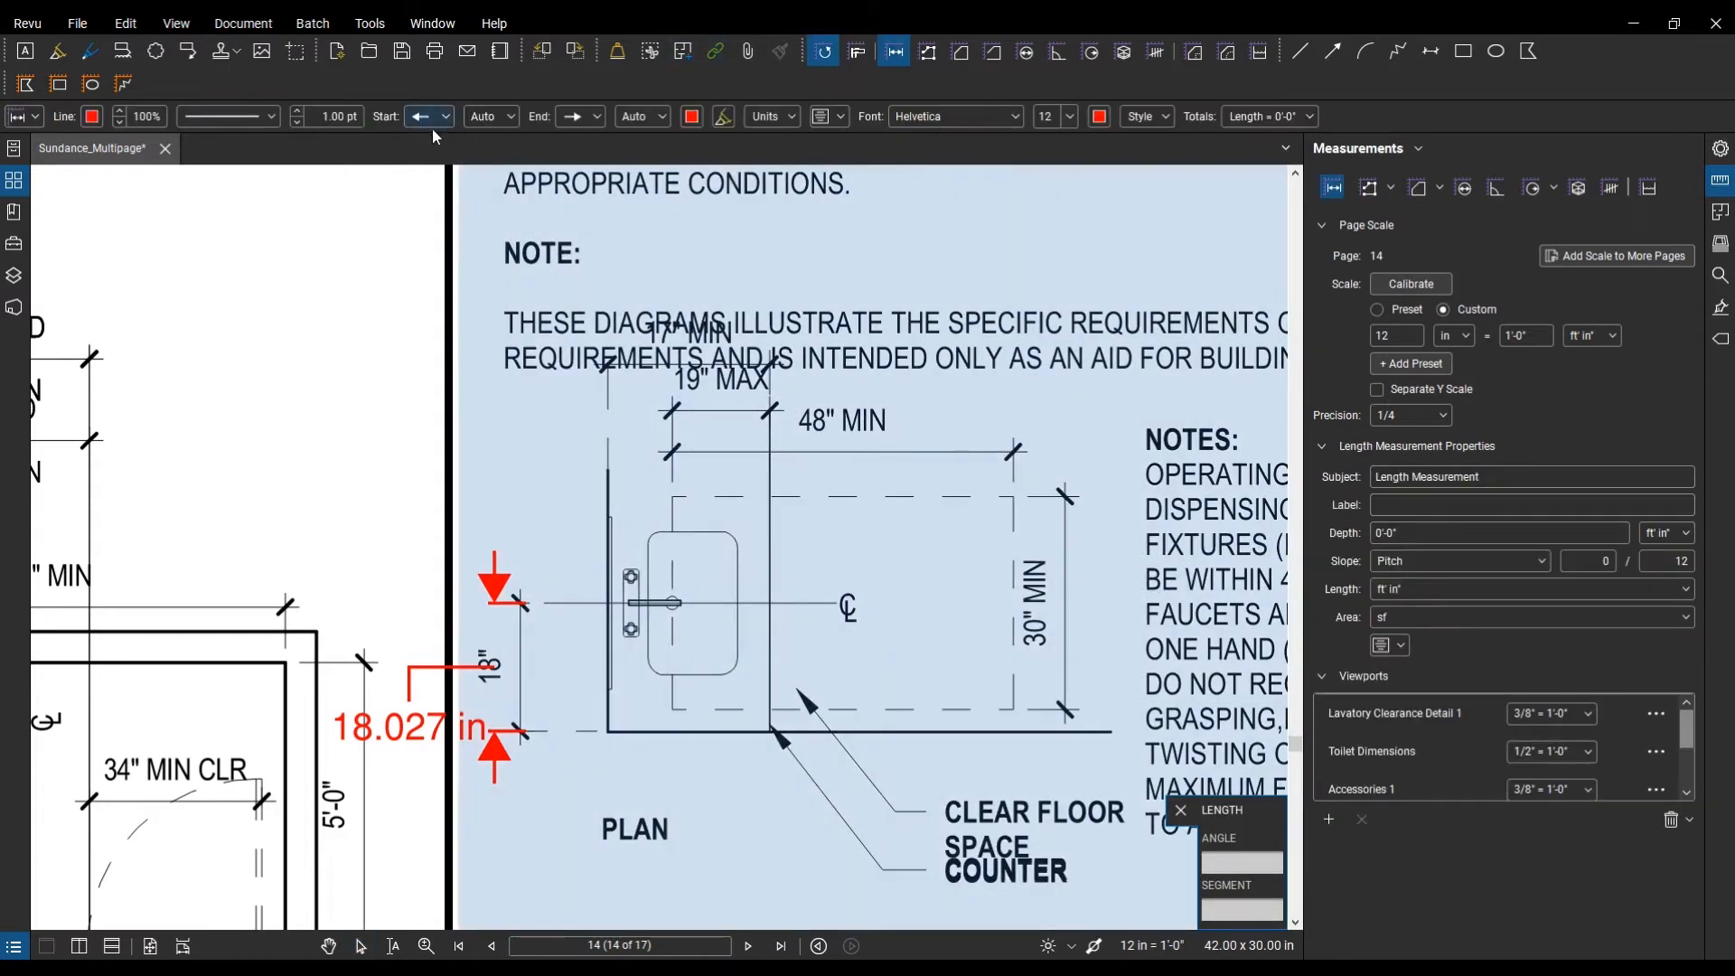
left_click(1072, 117)
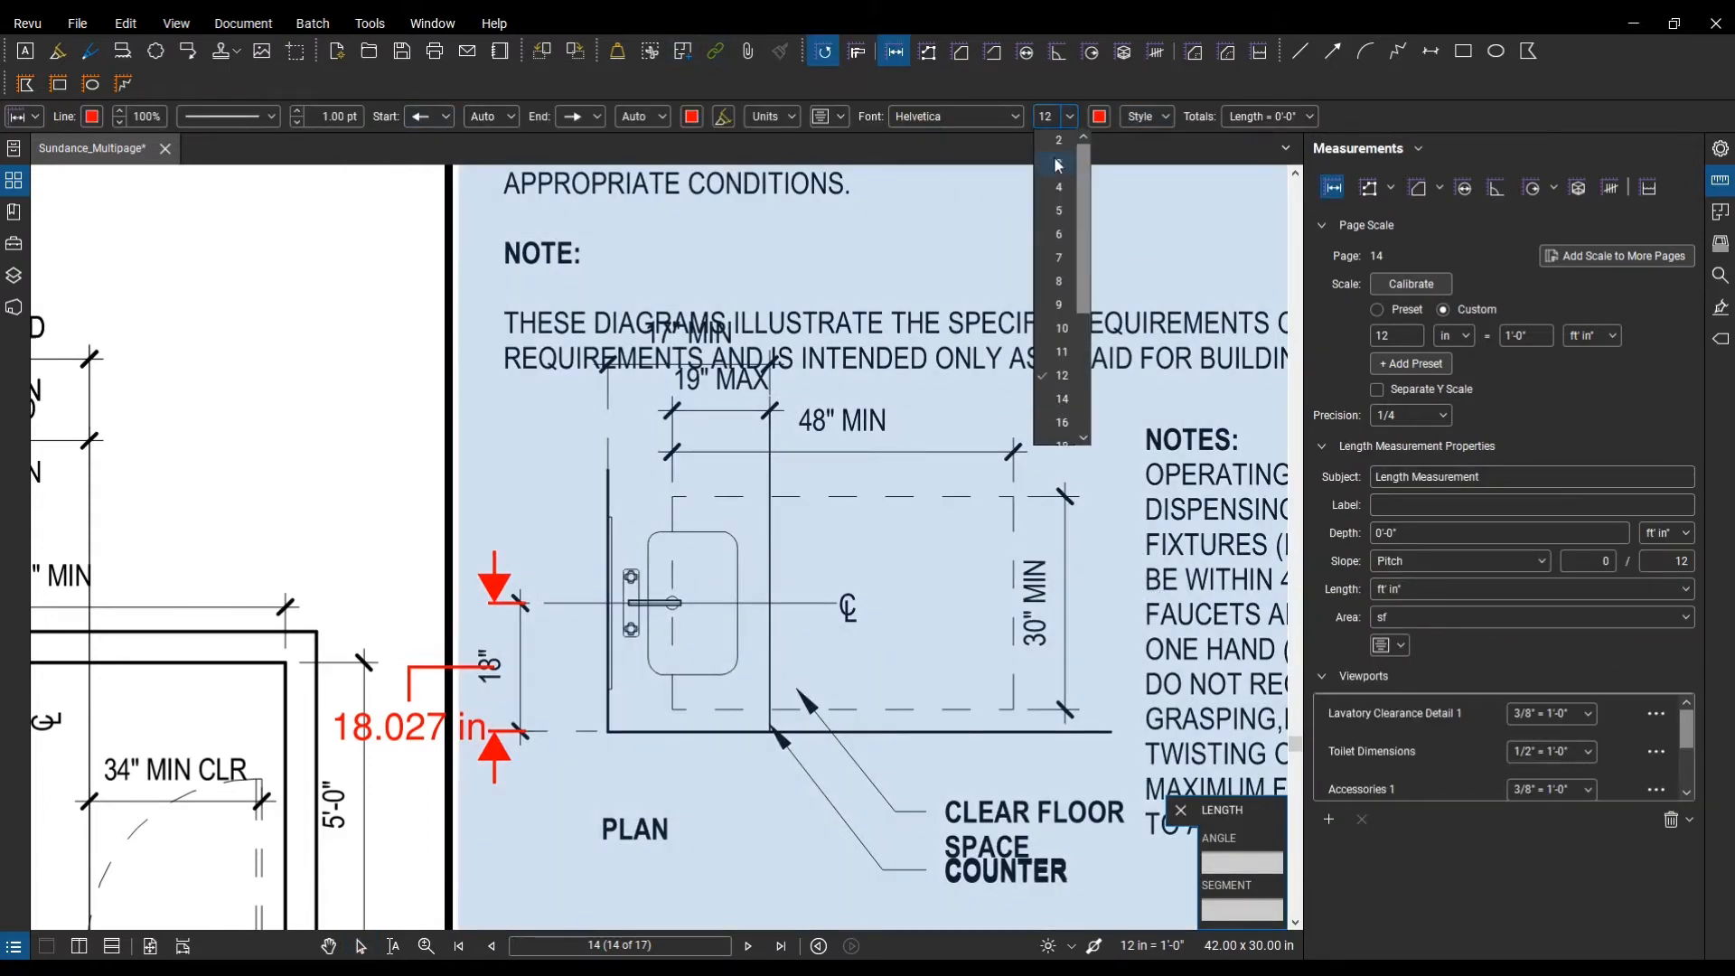
left_click(1062, 290)
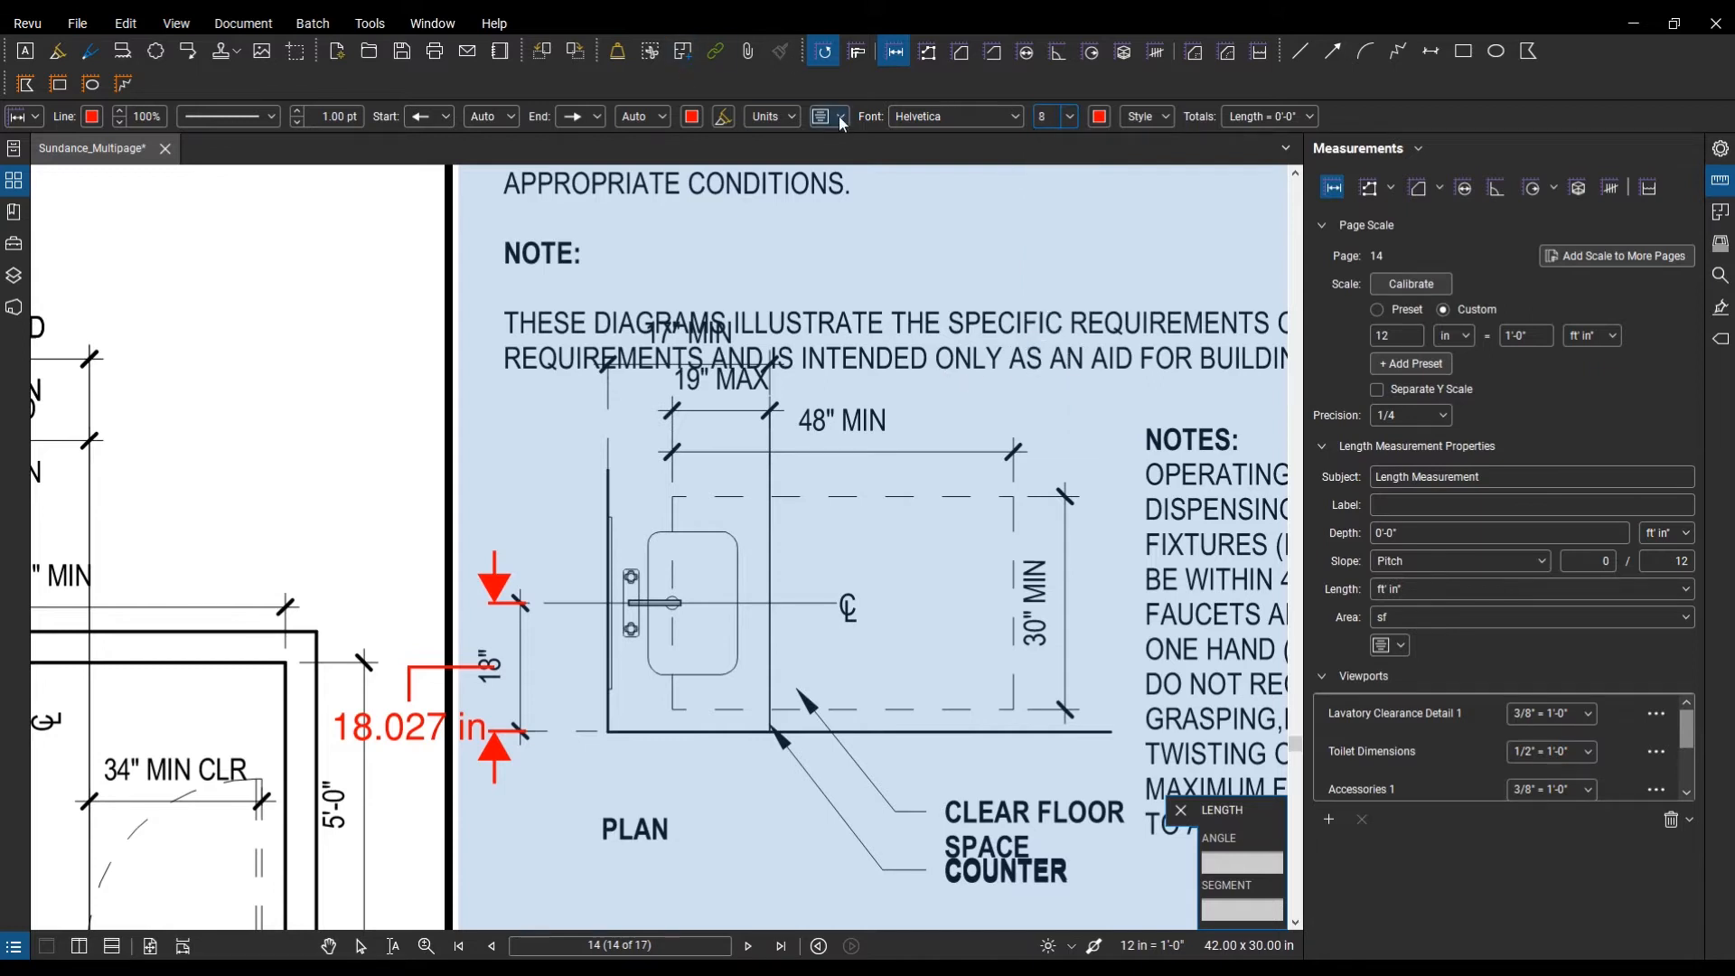
left_click(792, 119)
left_click(816, 156)
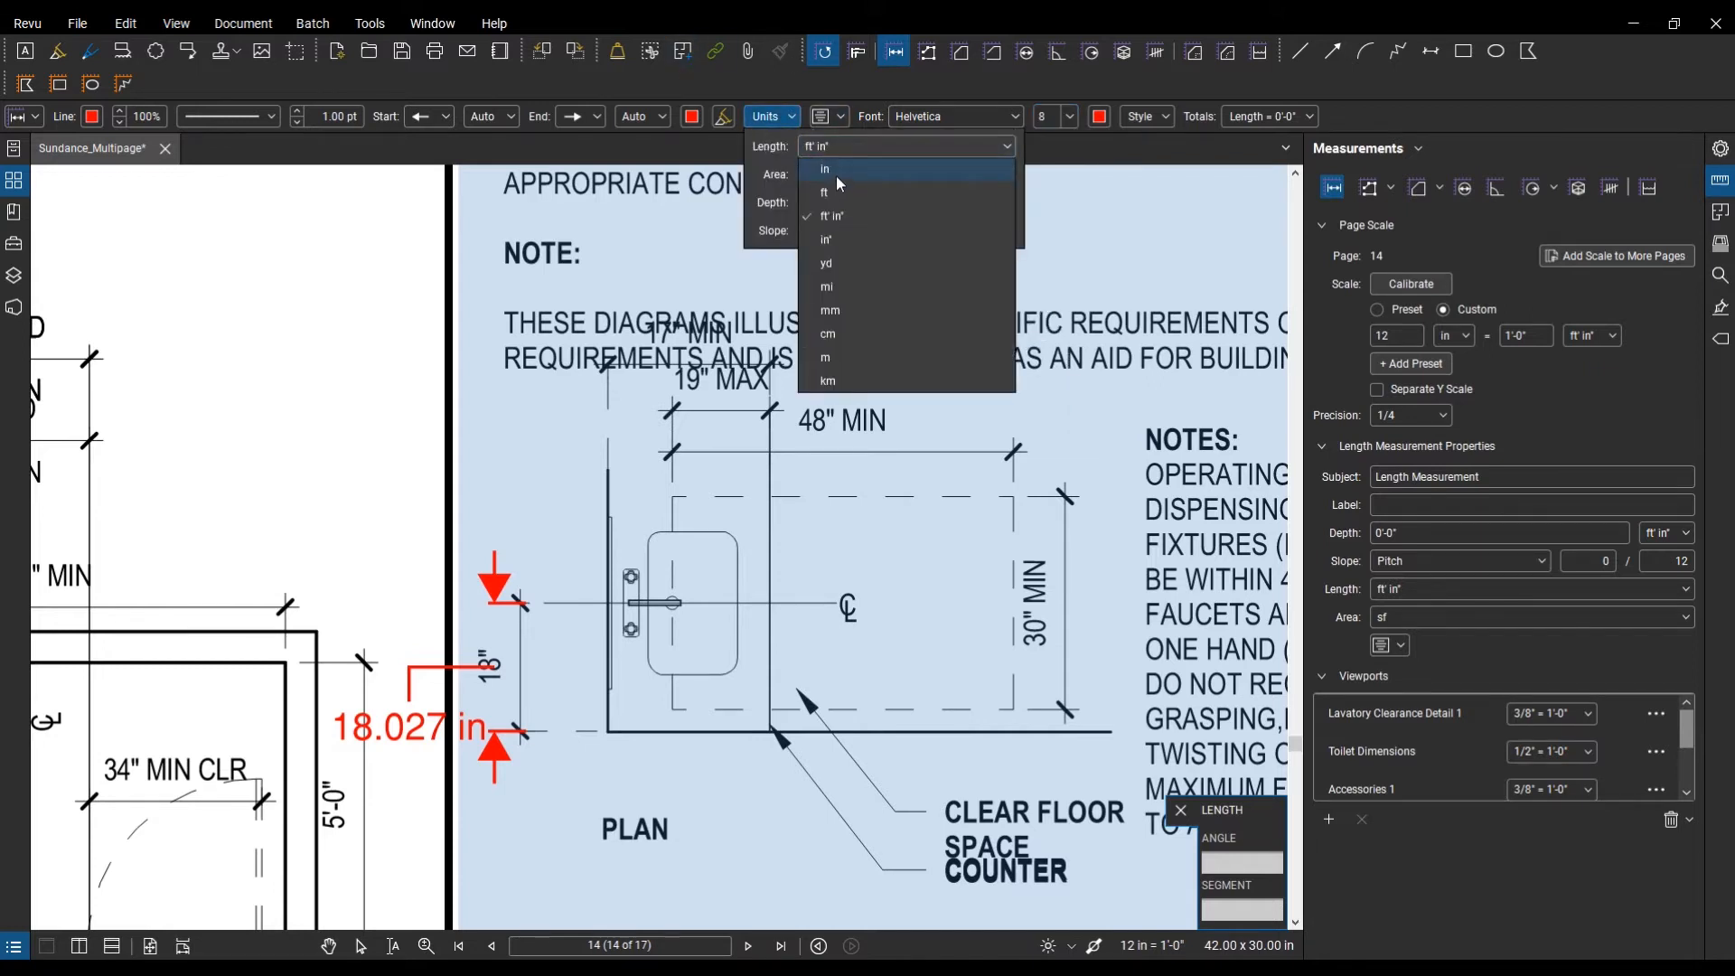
left_click(837, 176)
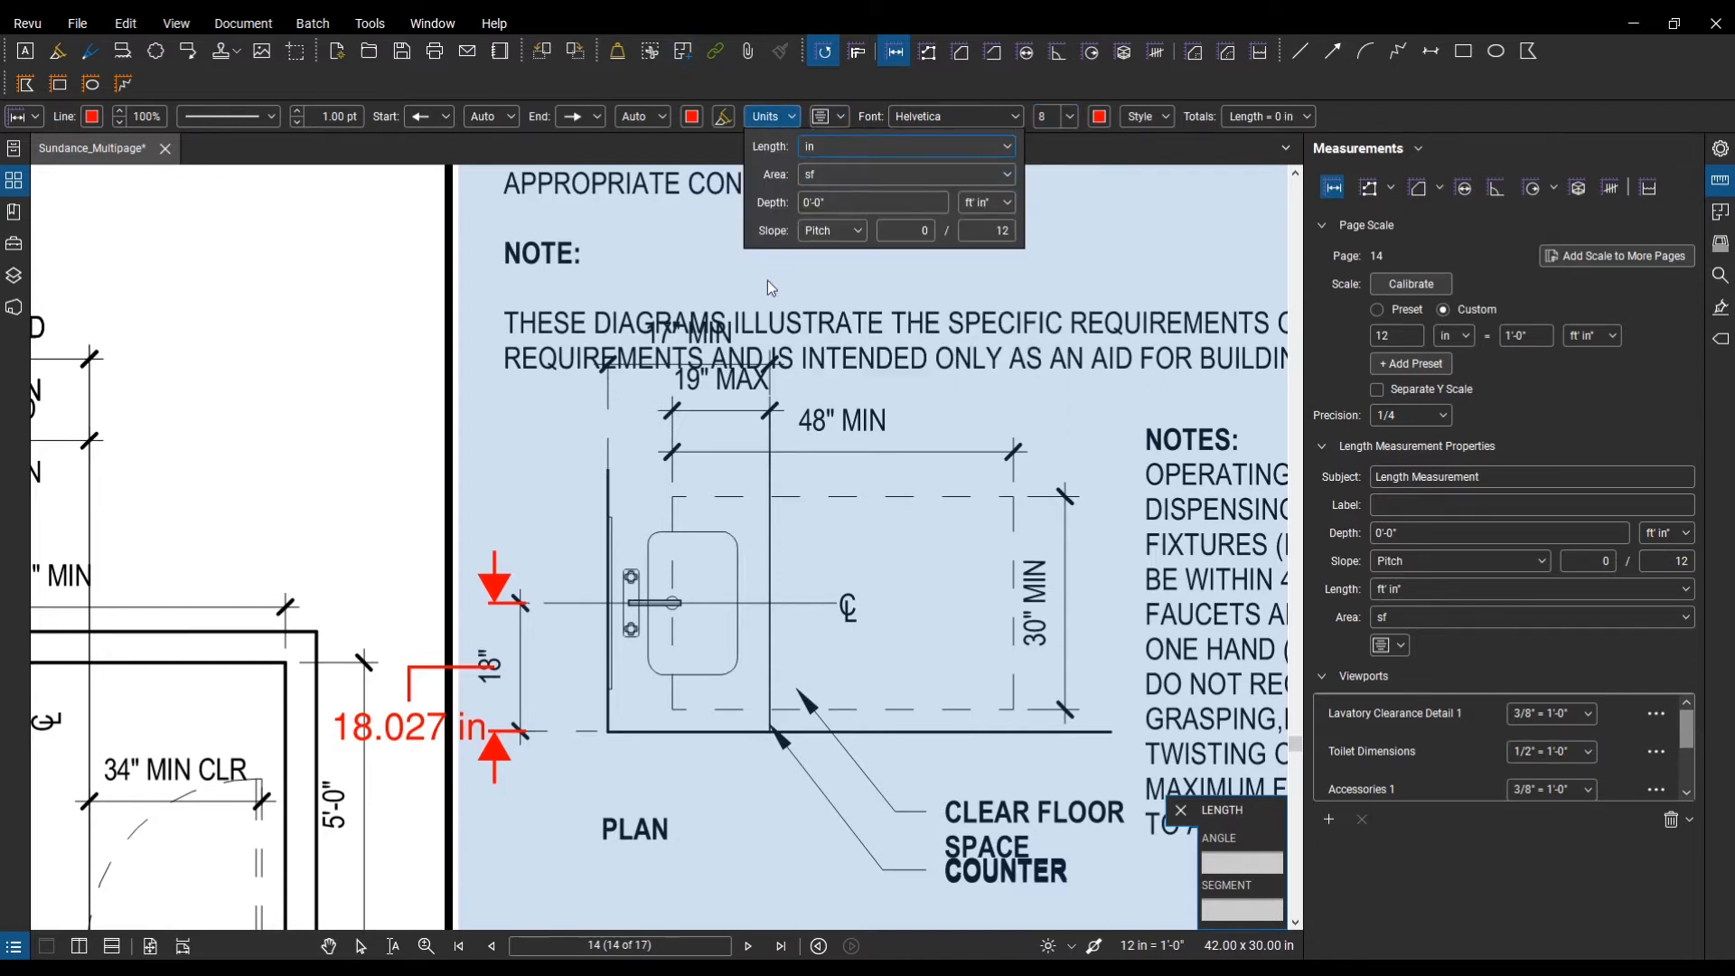
Step: Try a length measurement along the 17" MIN dimension above the sink in the Lavatory Clearance plan, then delete it
left_click(635, 380)
left_click(608, 393)
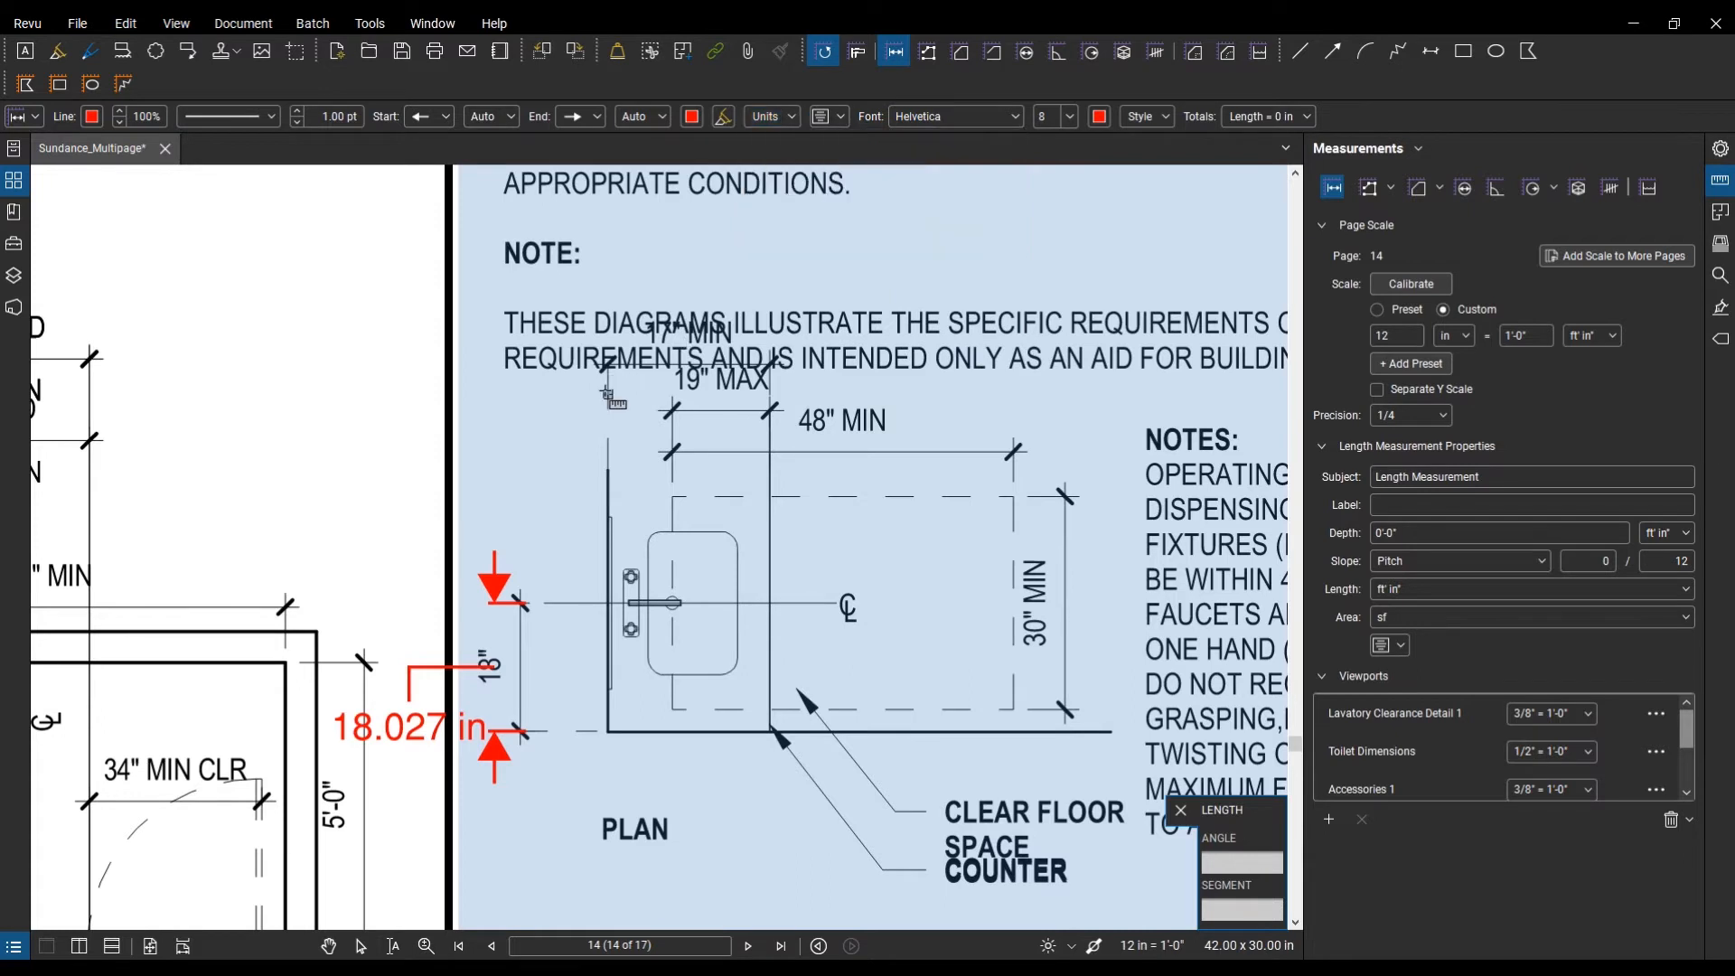
left_click(769, 395)
scroll(673, 366, "up", 2)
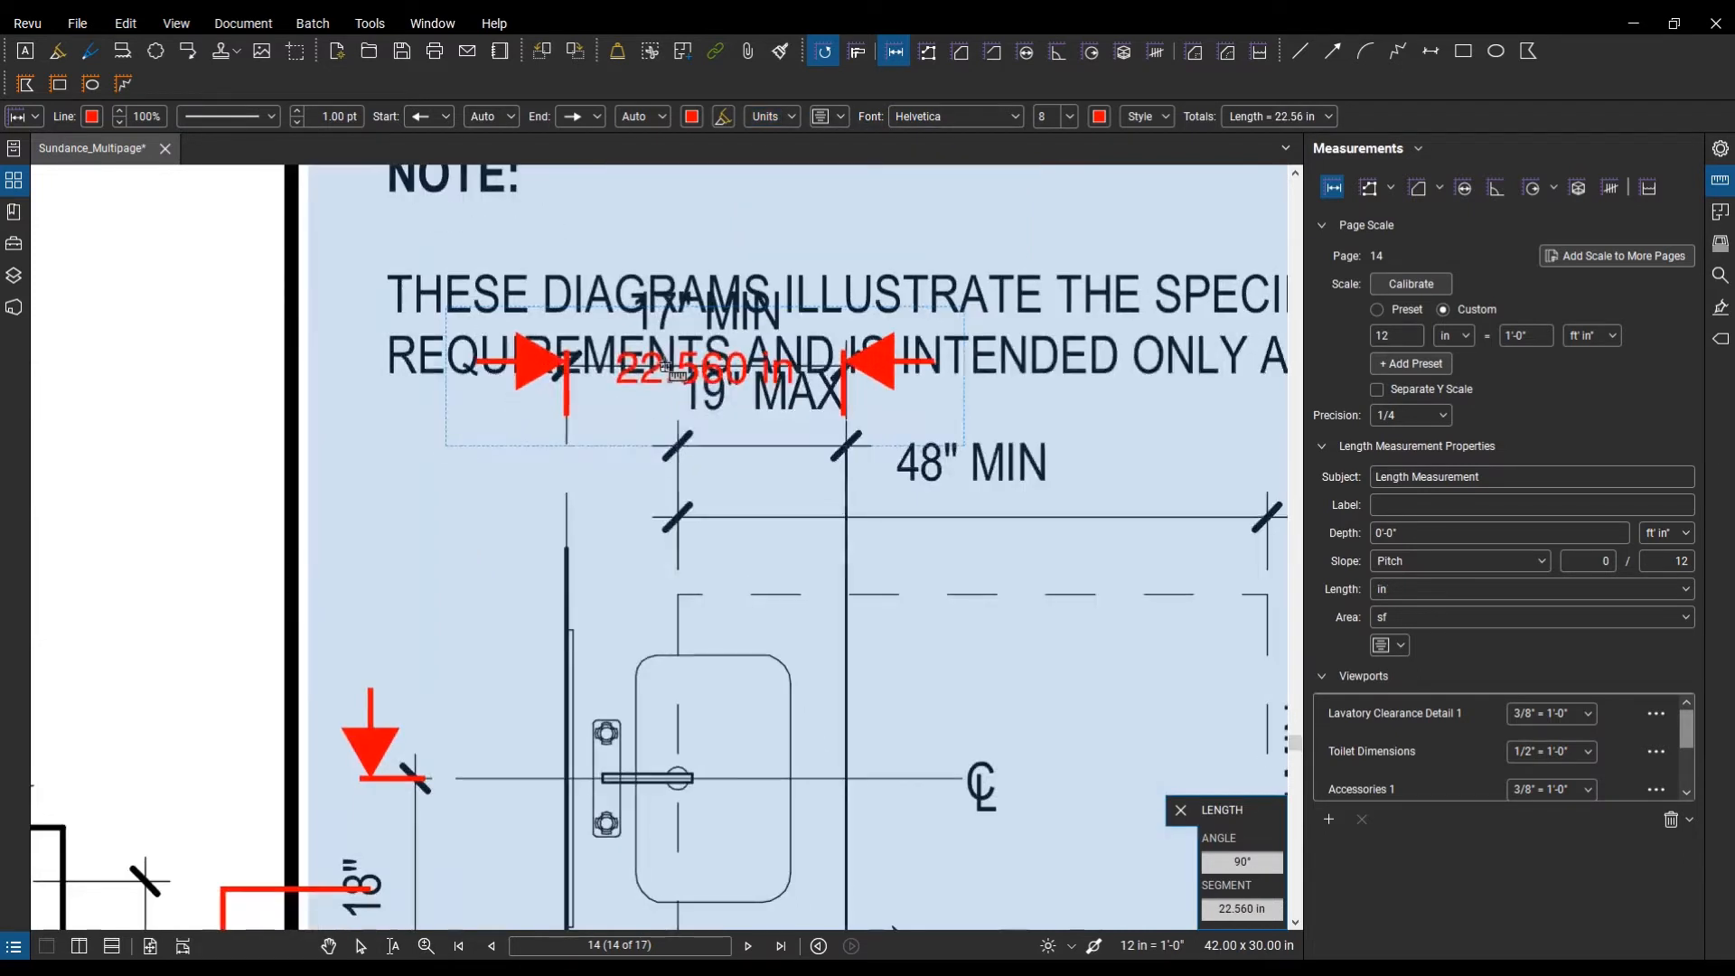
key("Escape")
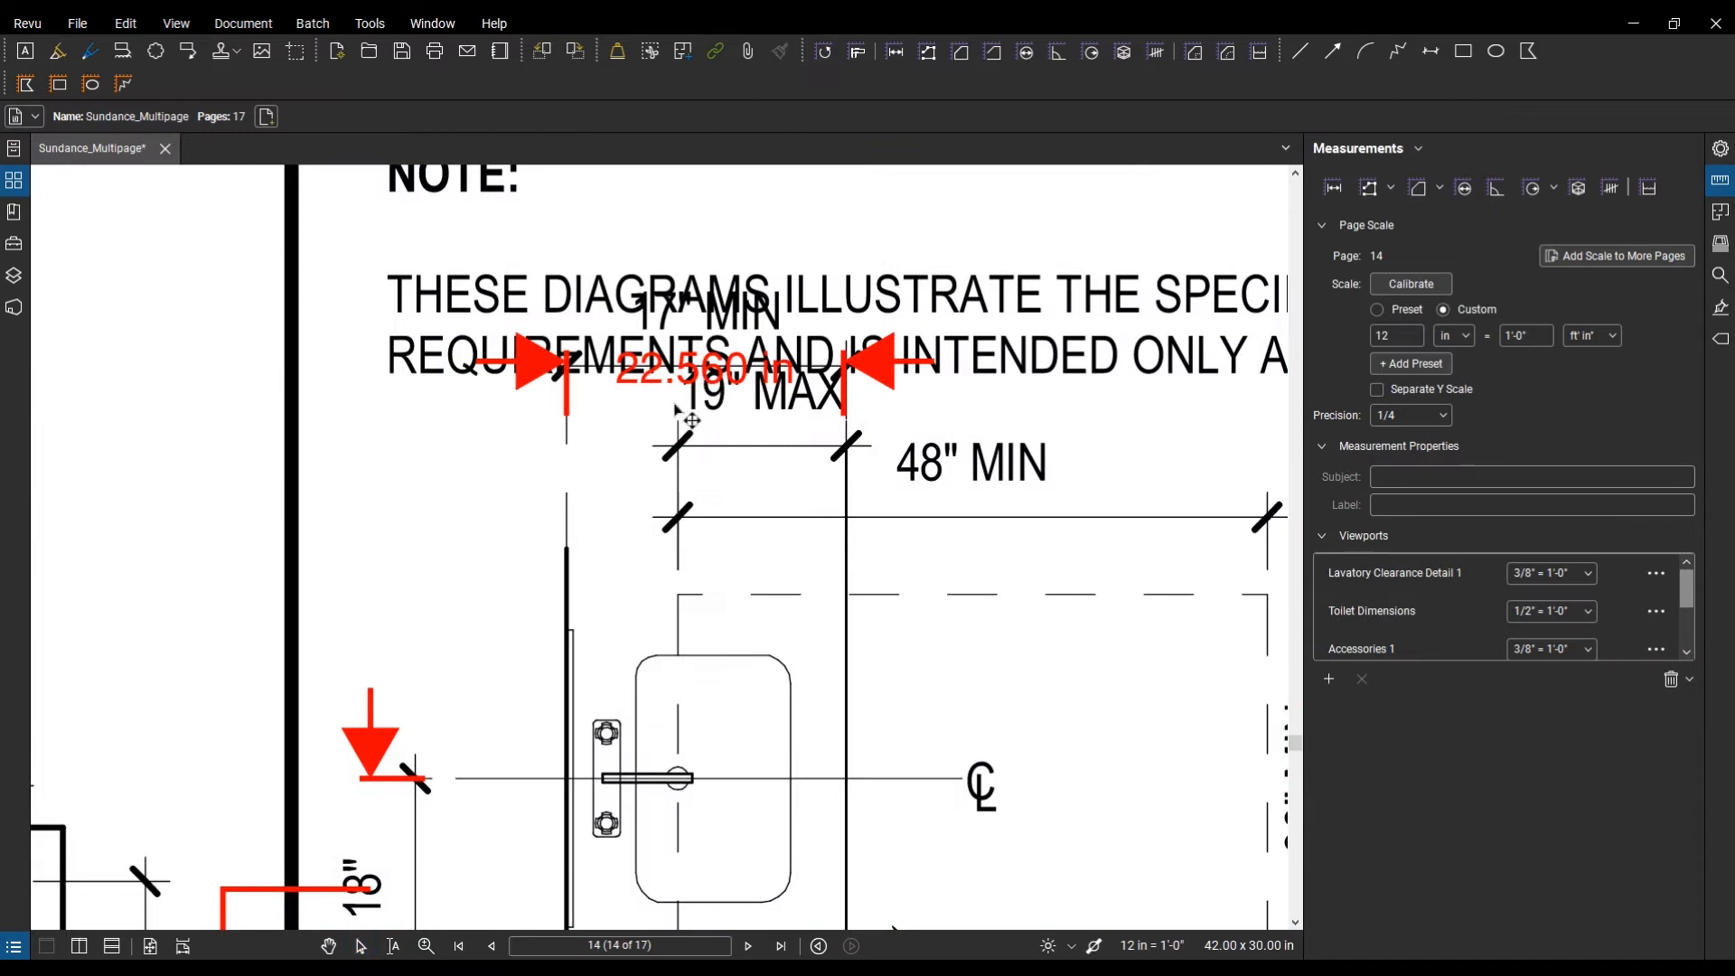
key("Delete")
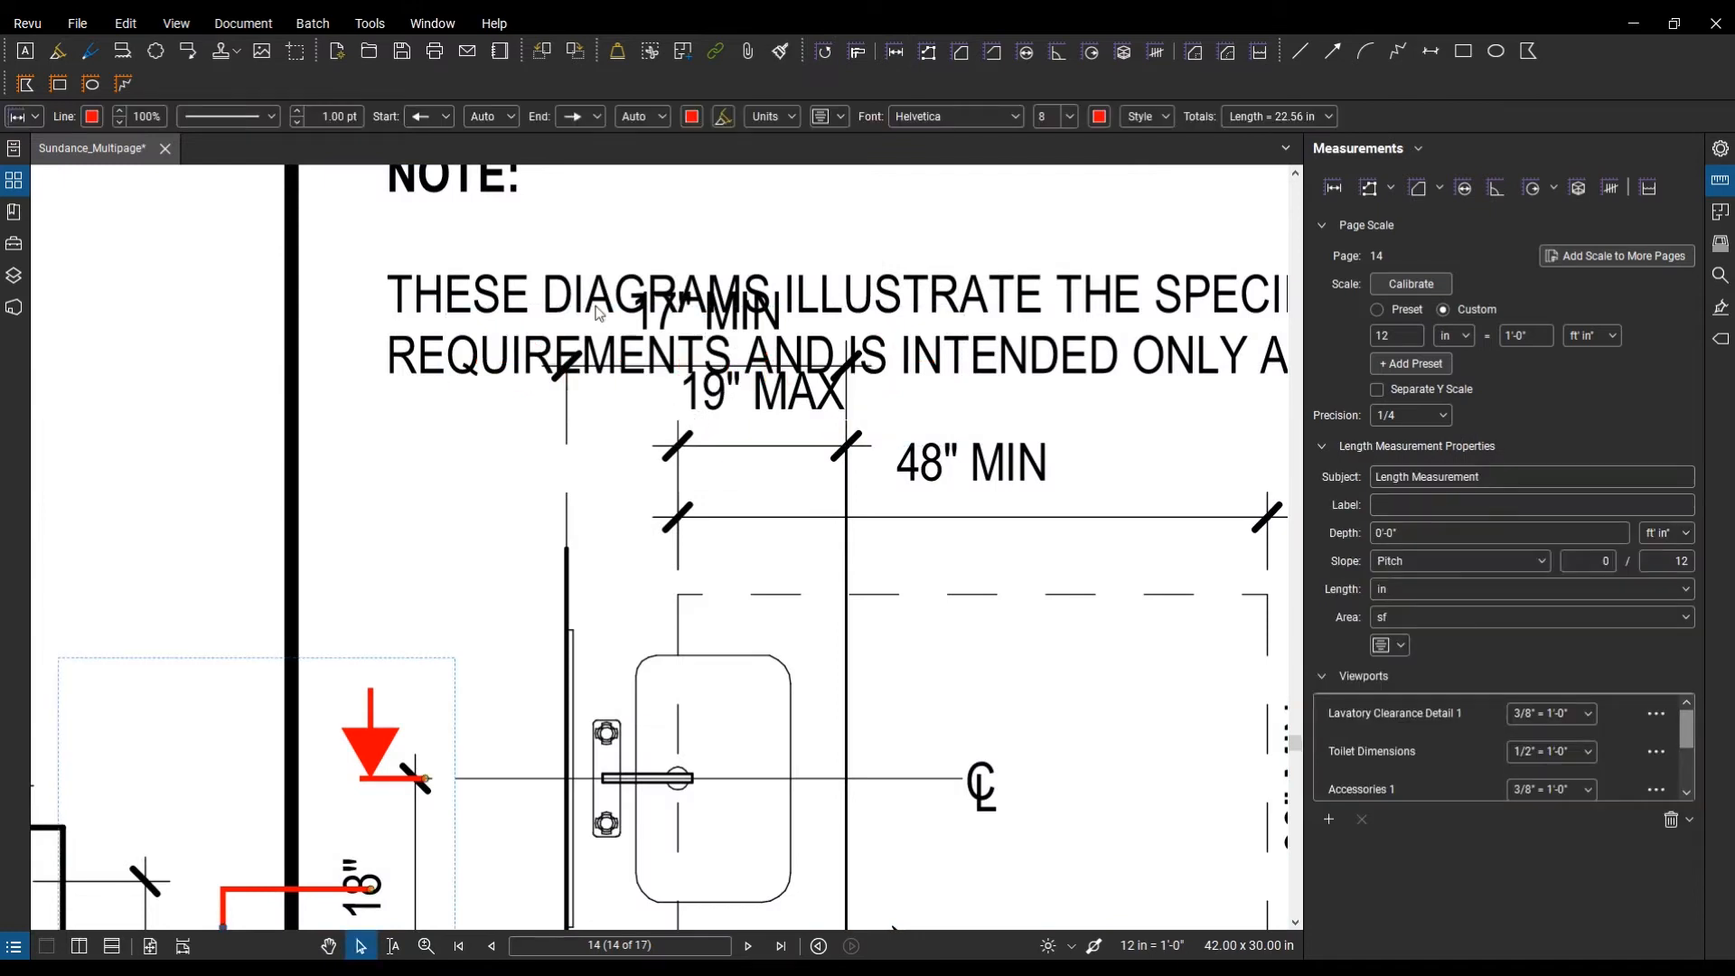
Step: Start a length measurement for the Toilet Dimensions and Grab Bar detail with font size 8 and inches as its length unit
scroll(678, 412, "down", 6)
left_click_drag(767, 552, 801, 448)
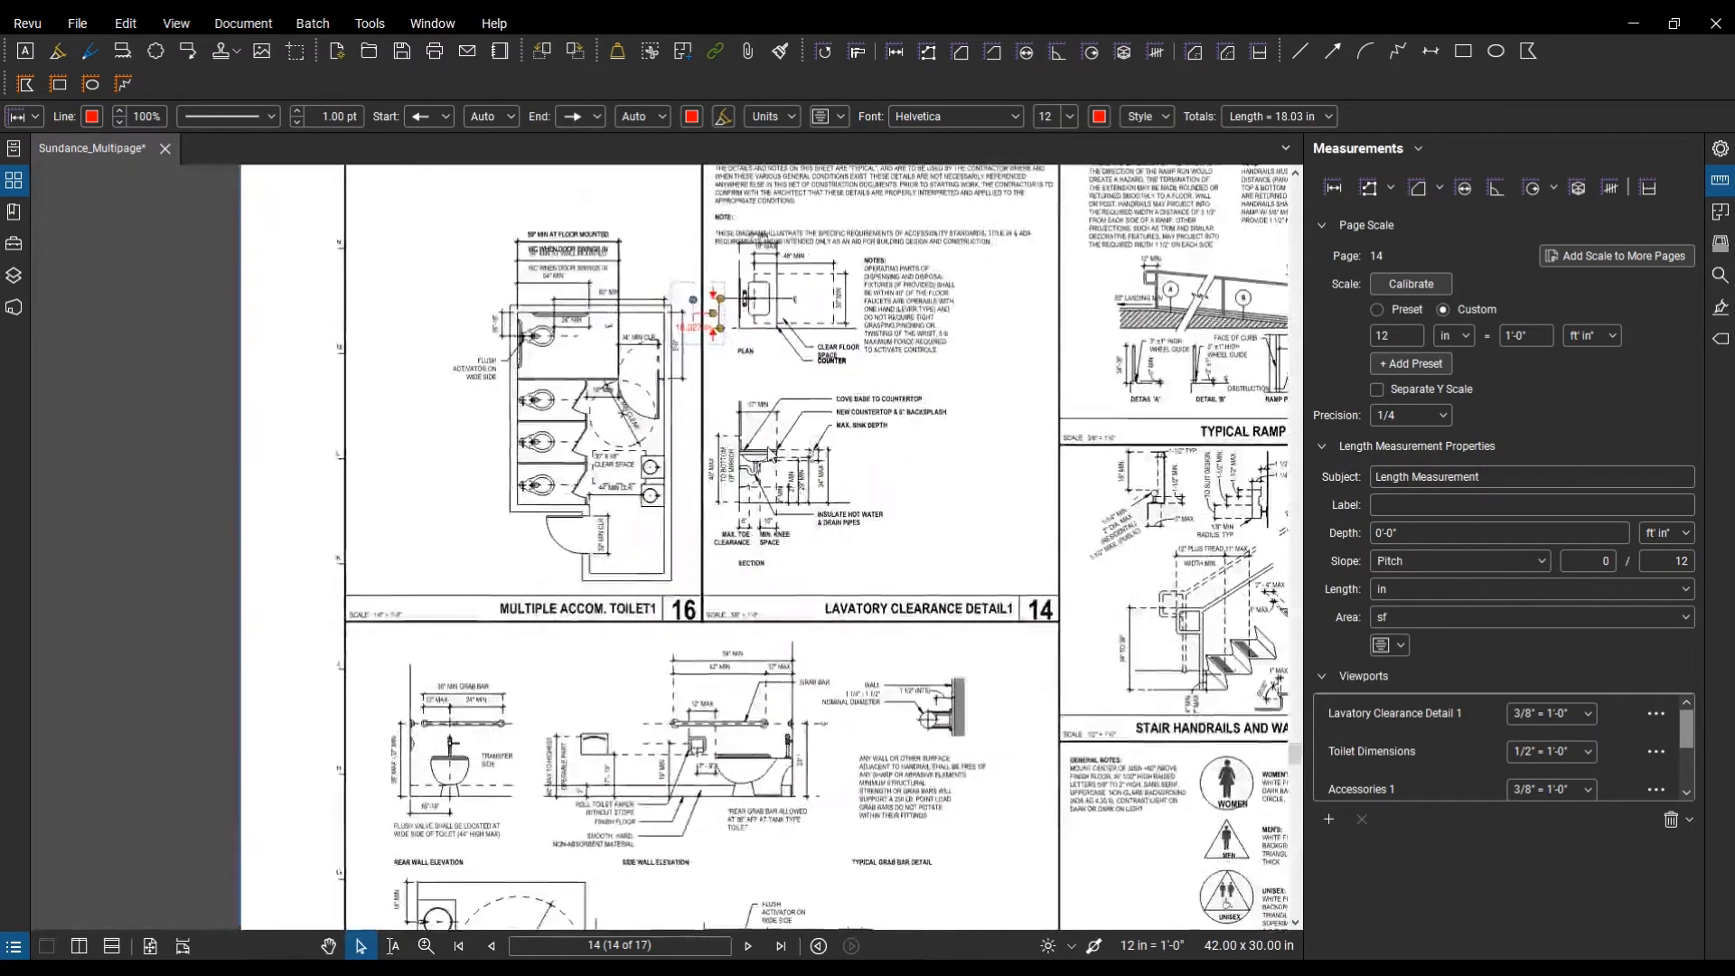
scroll(800, 448, "up", 3)
left_click_drag(793, 687, 869, 454)
scroll(866, 457, "down", 3)
left_click_drag(837, 617, 878, 249)
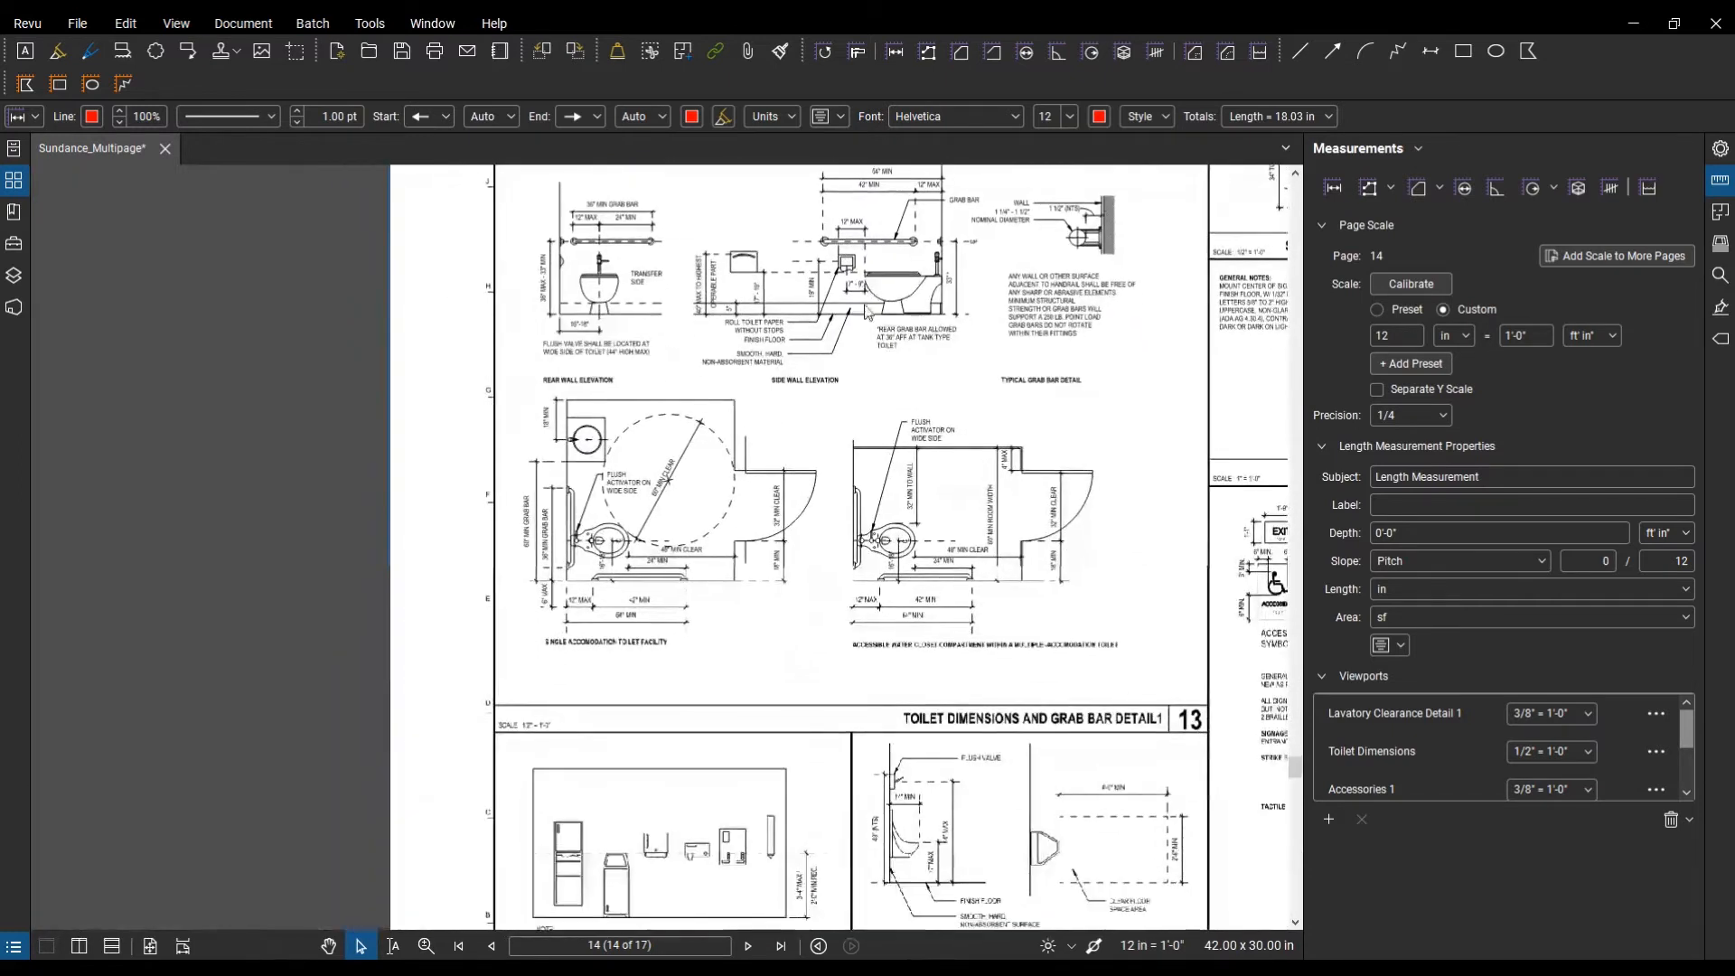
scroll(839, 390, "up", 1)
left_click_drag(839, 391, 833, 515)
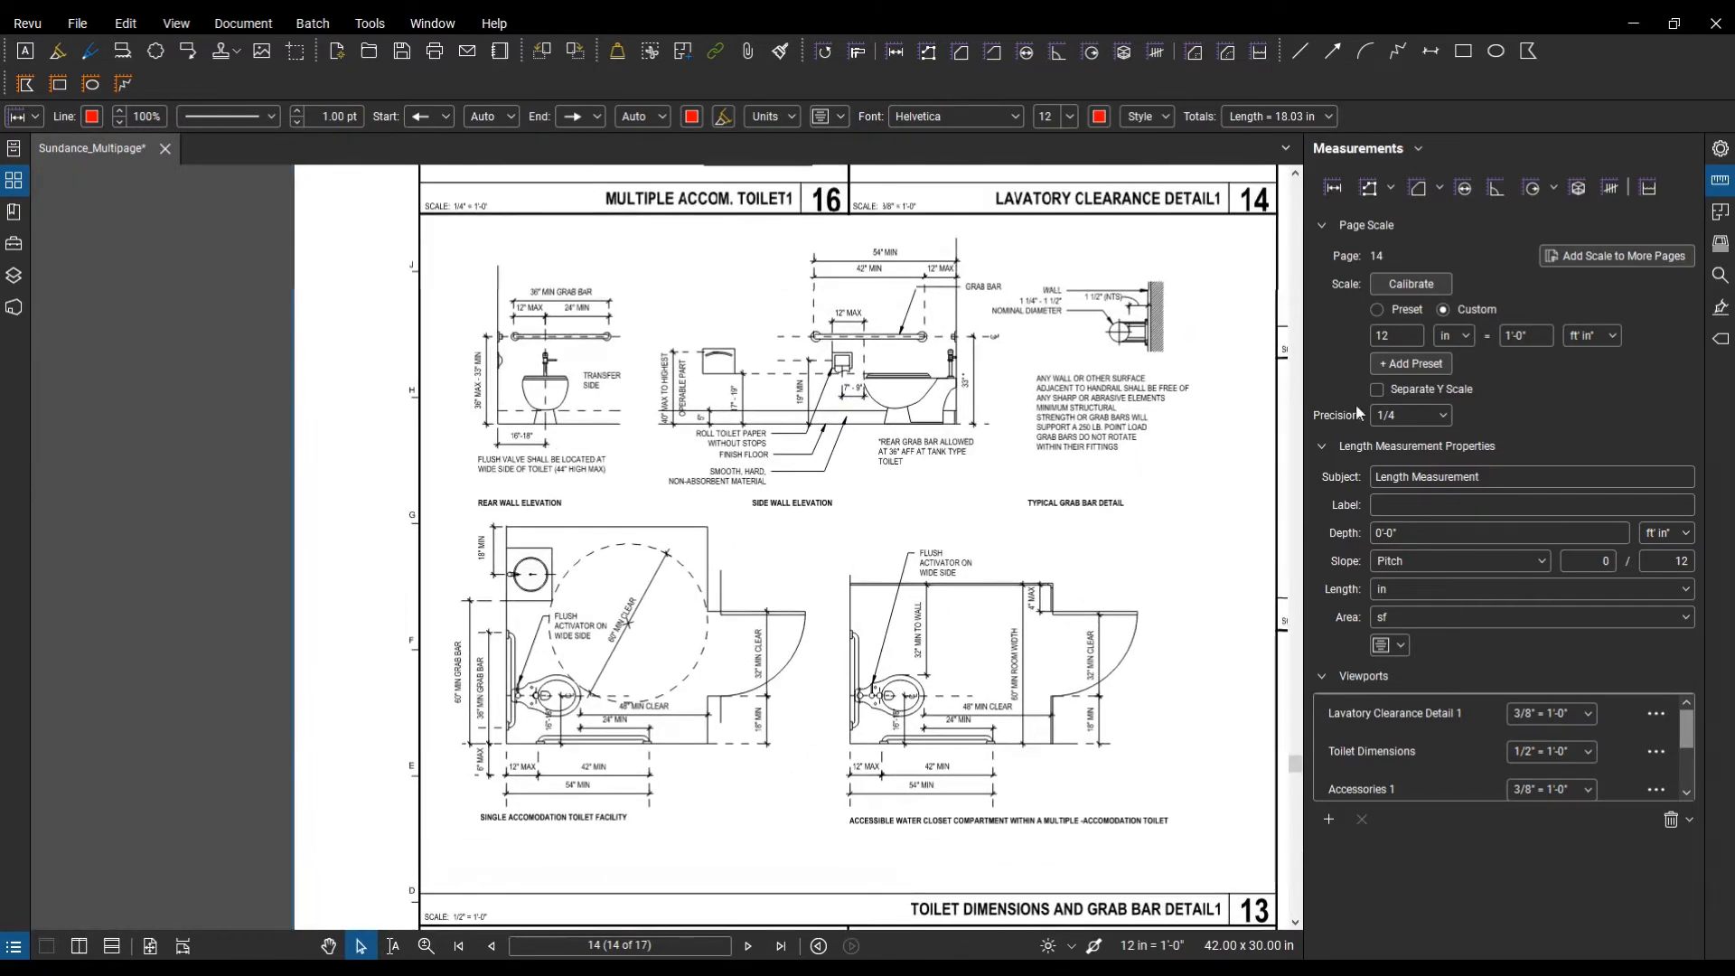
left_click(1331, 186)
scroll(534, 763, "up", 2)
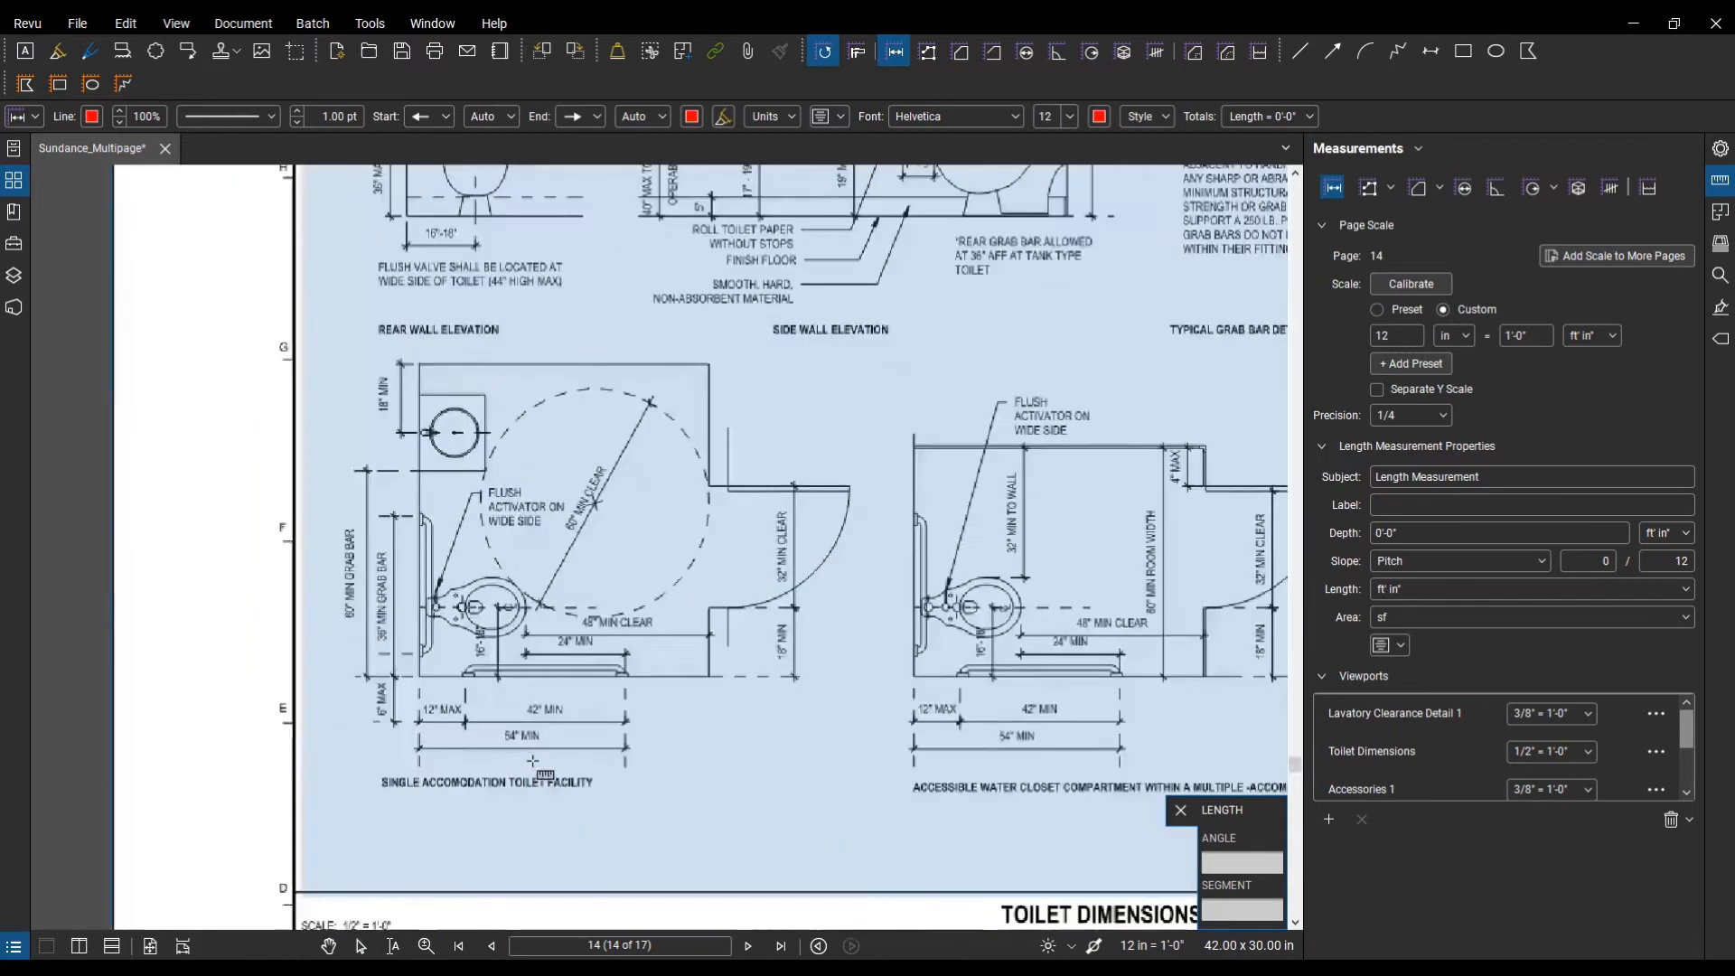
scroll(565, 627, "up", 1)
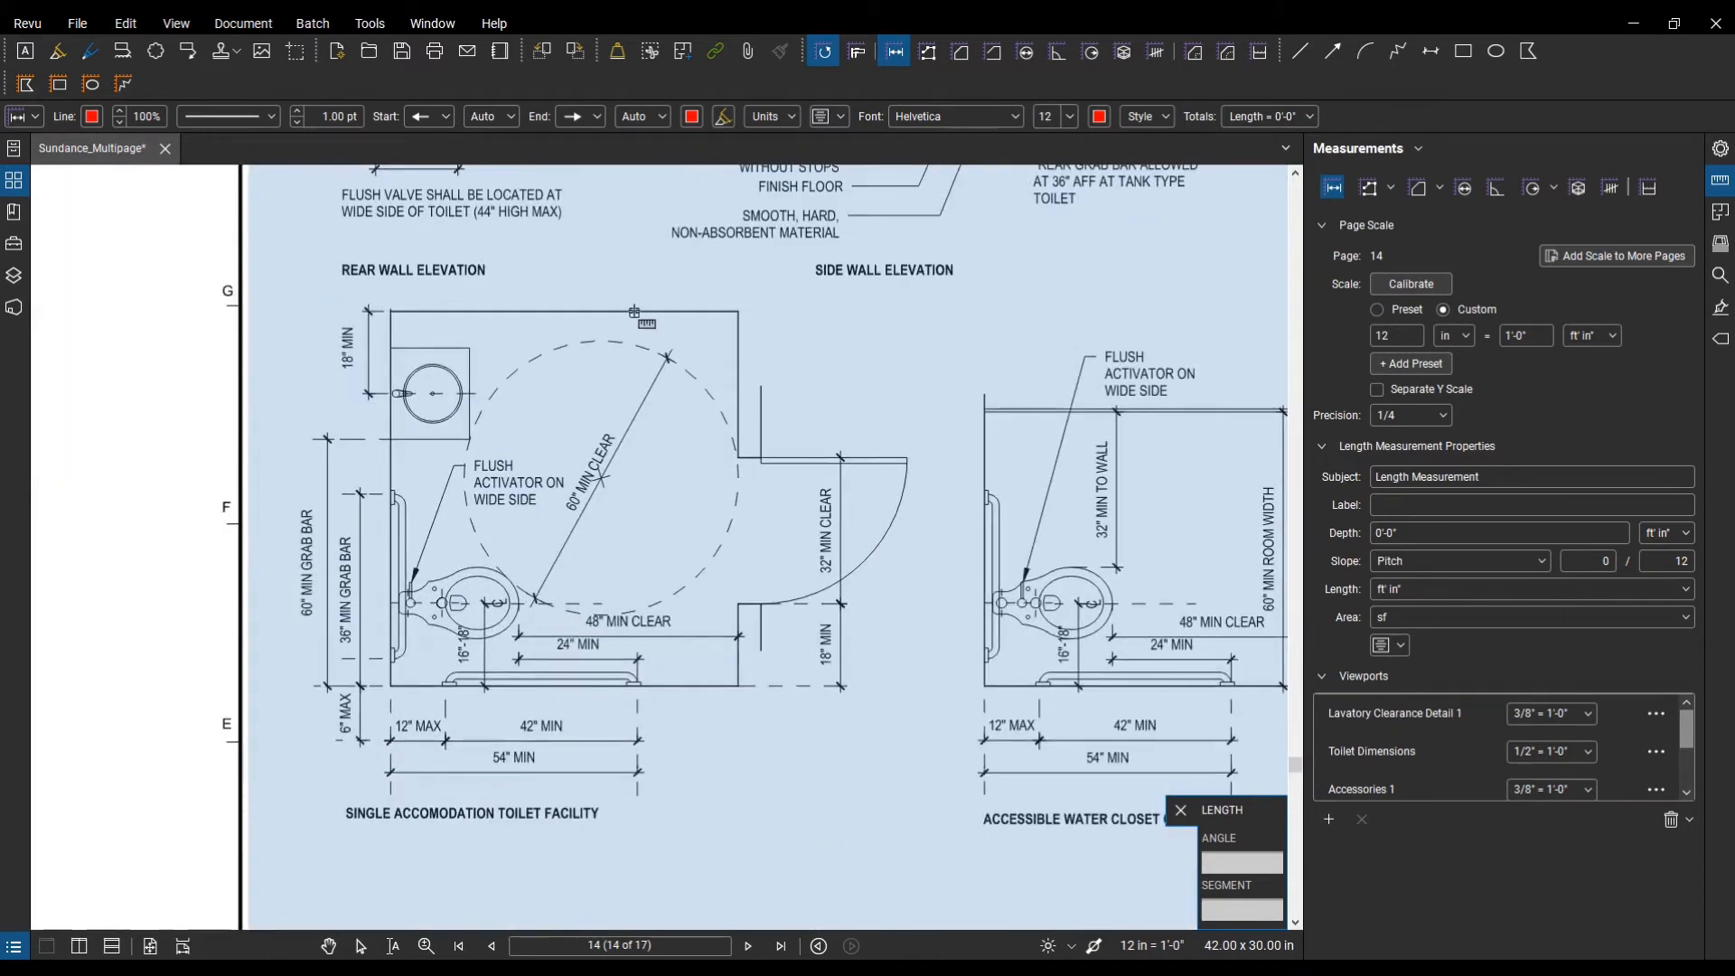
left_click(1070, 116)
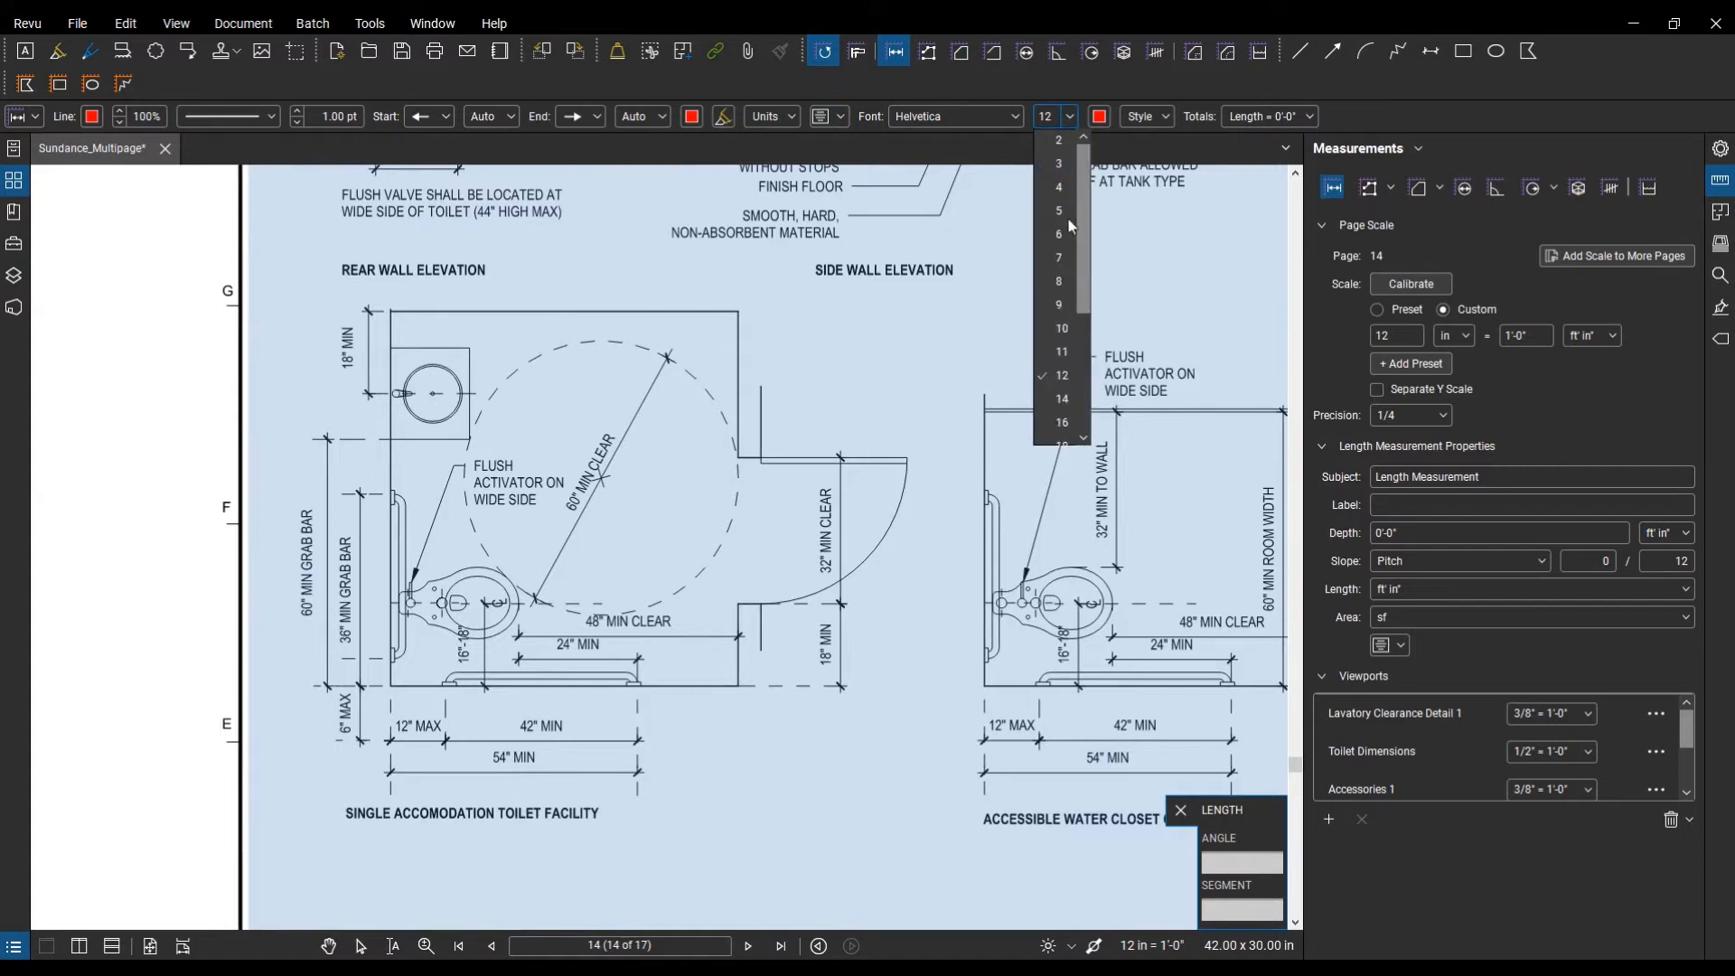
left_click(829, 116)
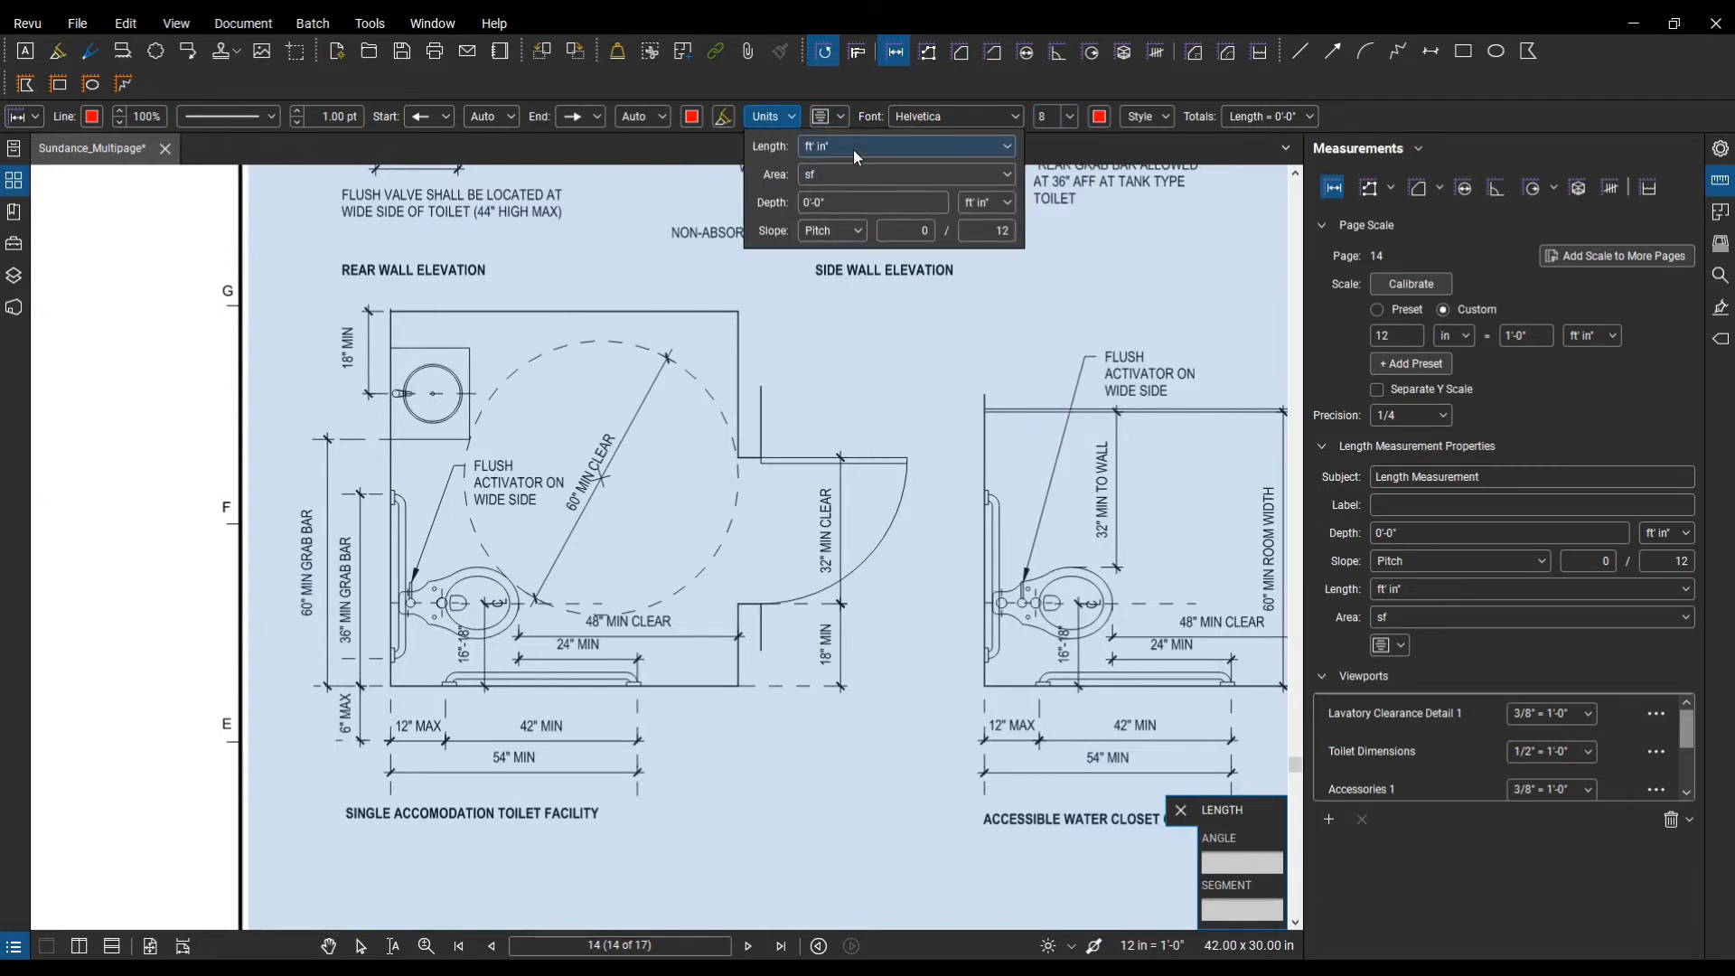
left_click(853, 149)
left_click(839, 171)
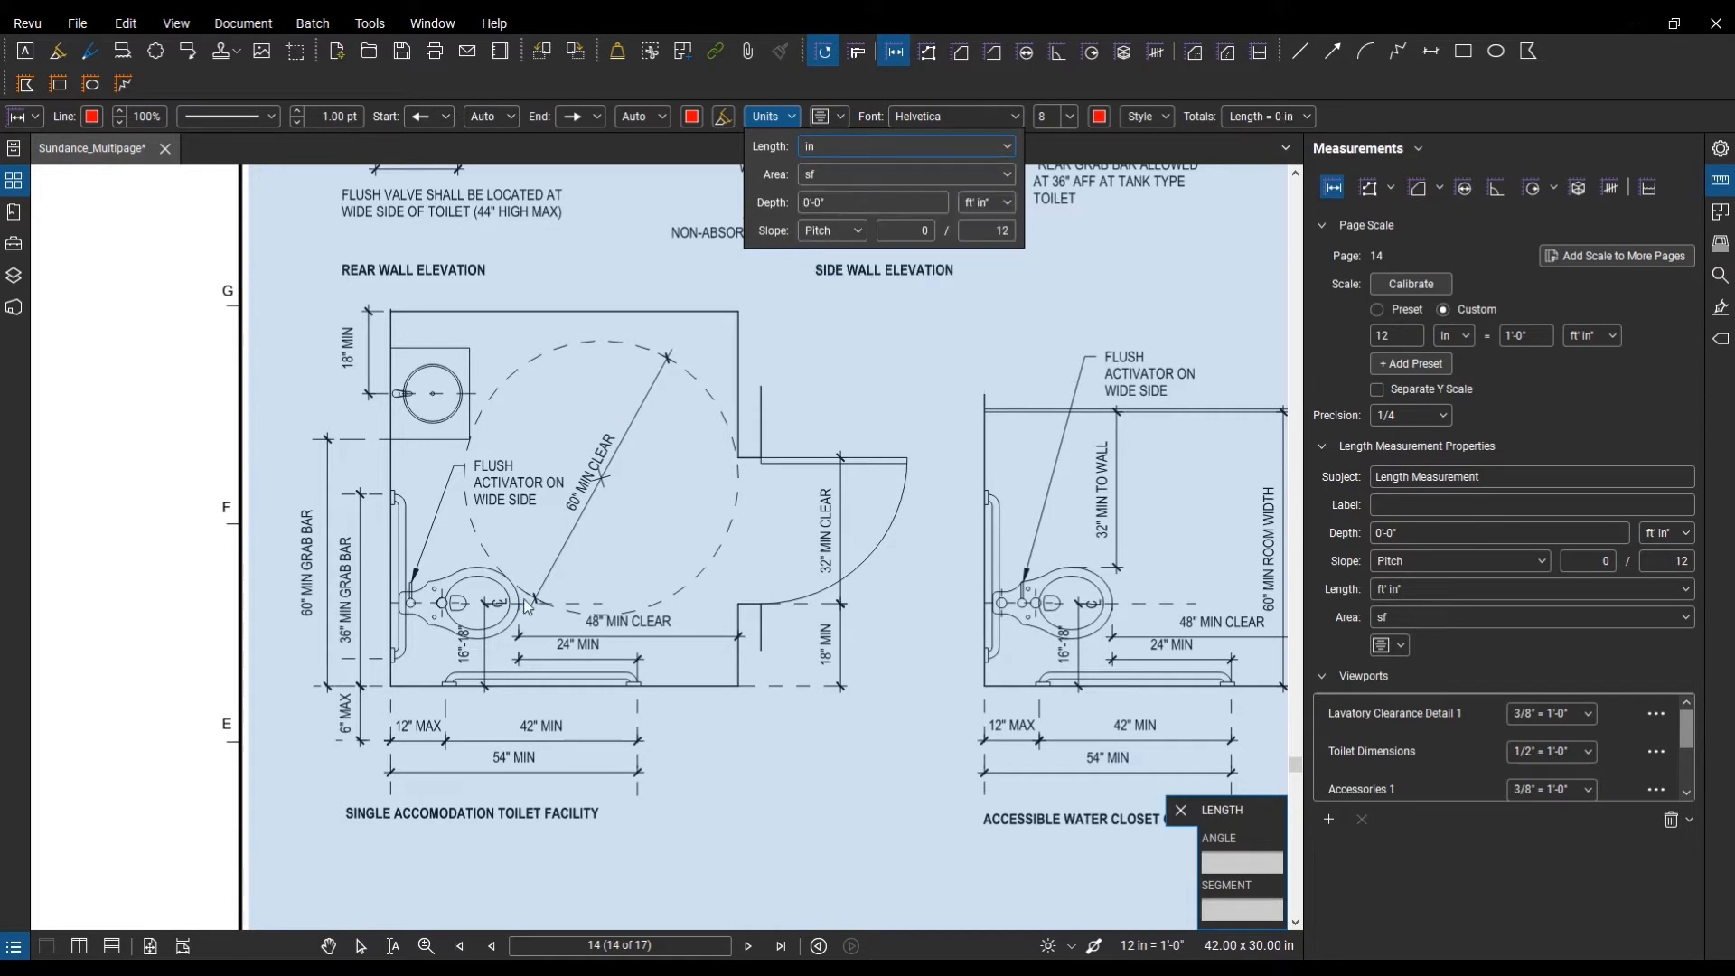
Step: Measure the 60" MIN CLEAR turning circle in the Single Accommodation Toilet Facility plan and move the measurement's text off the line on a leader
scroll(525, 602, "up", 4)
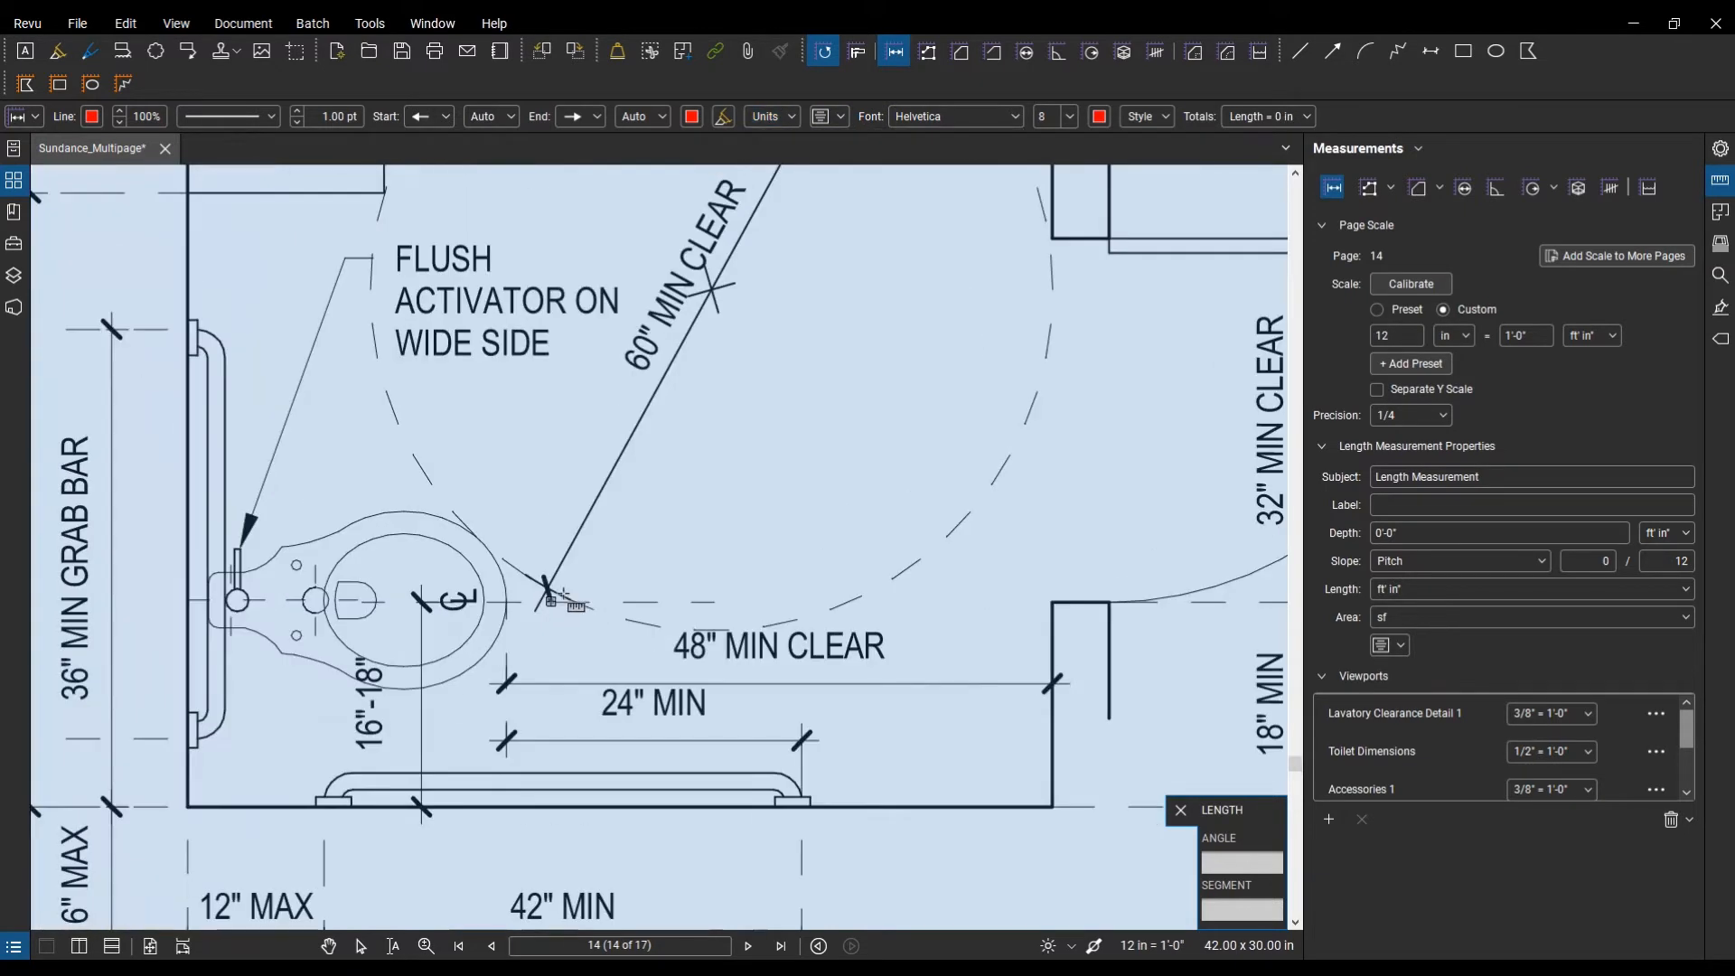
left_click(545, 587)
scroll(710, 354, "down", 1)
left_click_drag(748, 291, 735, 515)
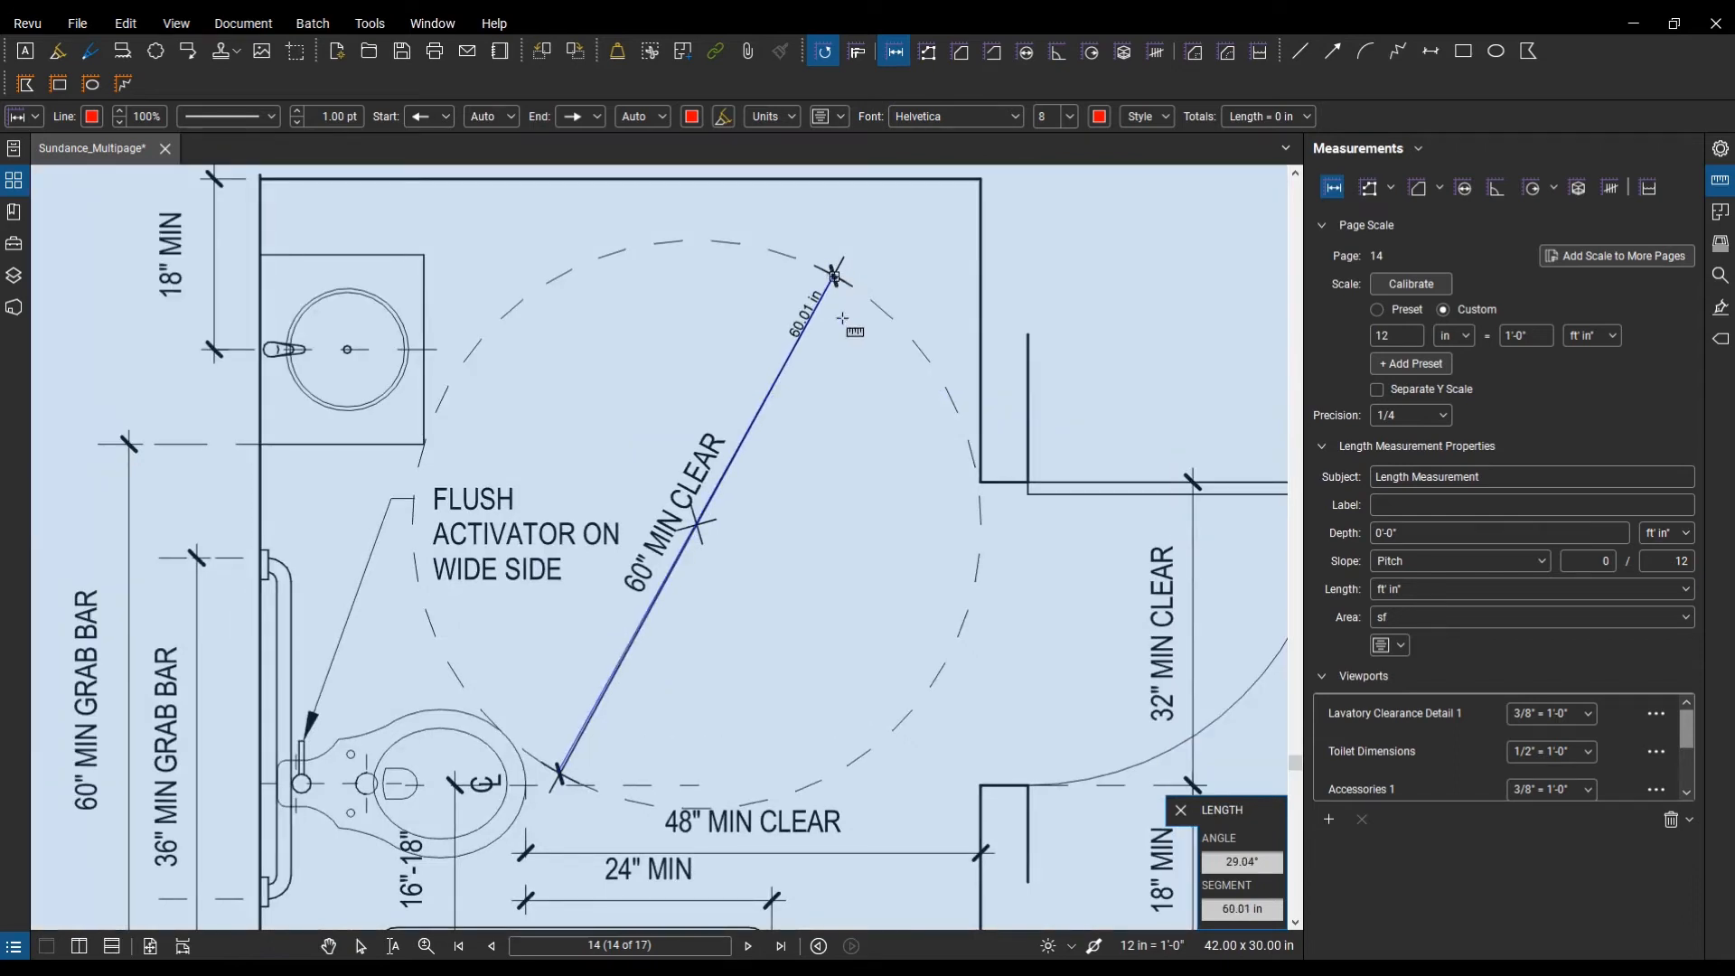
left_click(834, 277)
key("Escape")
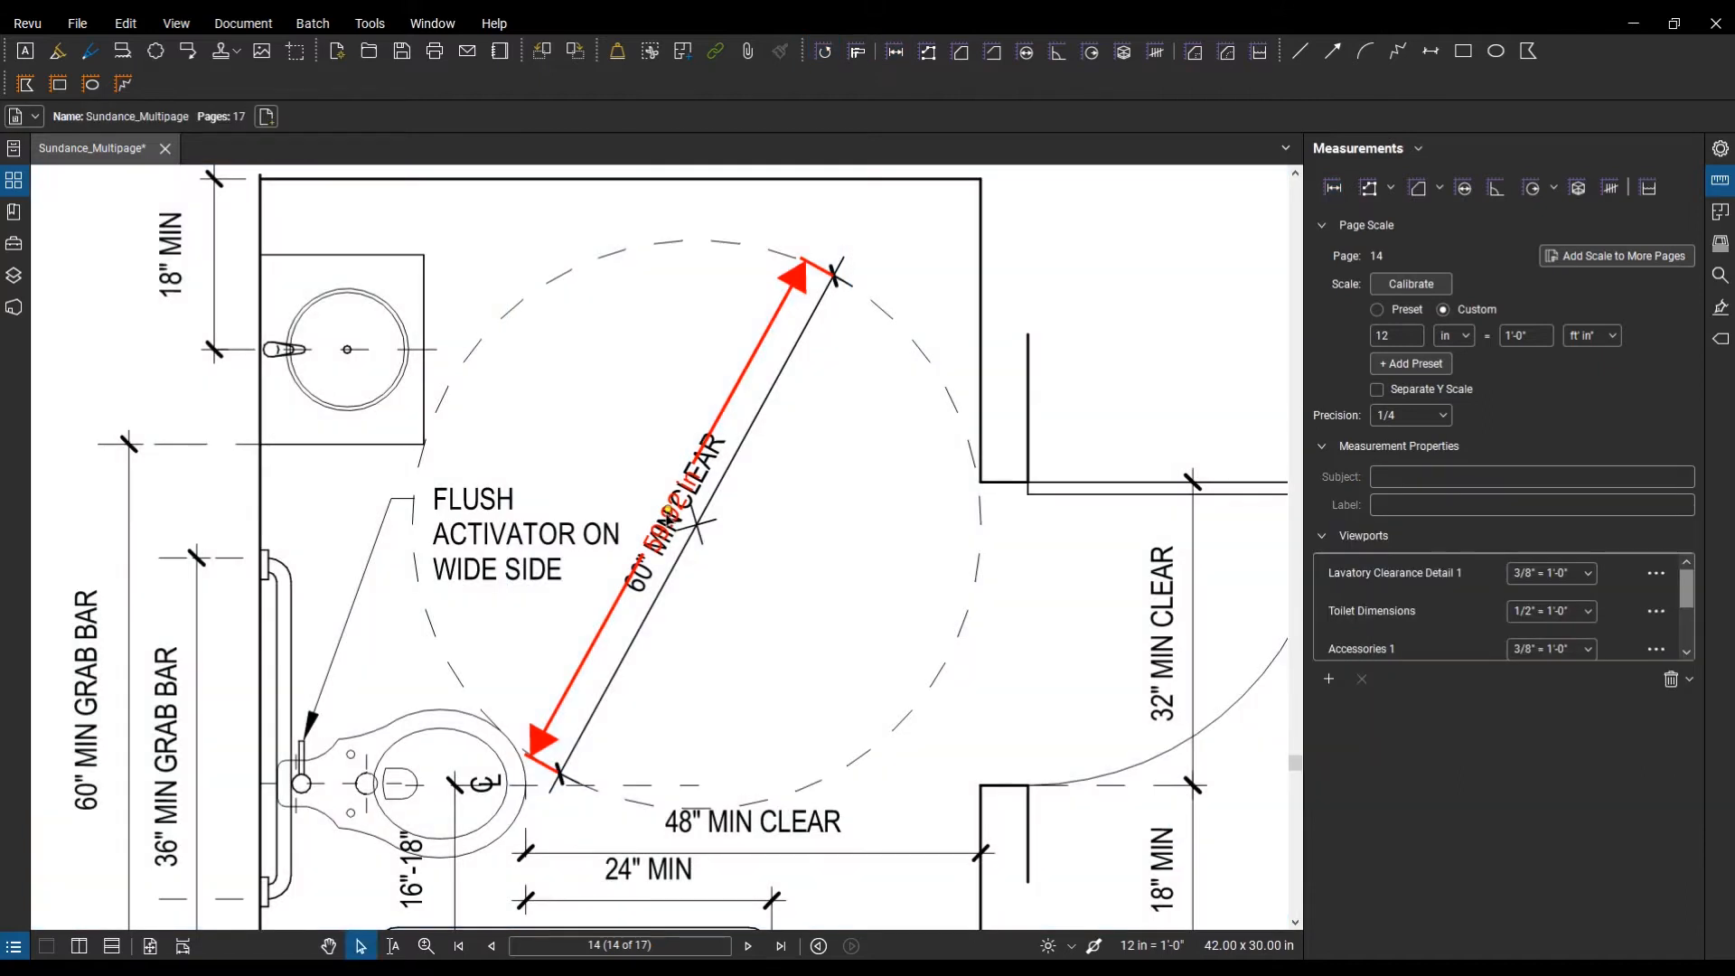
mouse_move(643, 473)
left_mouse_down()
mouse_move(650, 374)
mouse_move(667, 372)
left_mouse_up()
left_click(794, 528)
Step: Start a length measurement for the Swinging Doors detail with font size 8 and inches as its length unit
scroll(794, 528, "down", 3)
left_click_drag(795, 528, 774, 424)
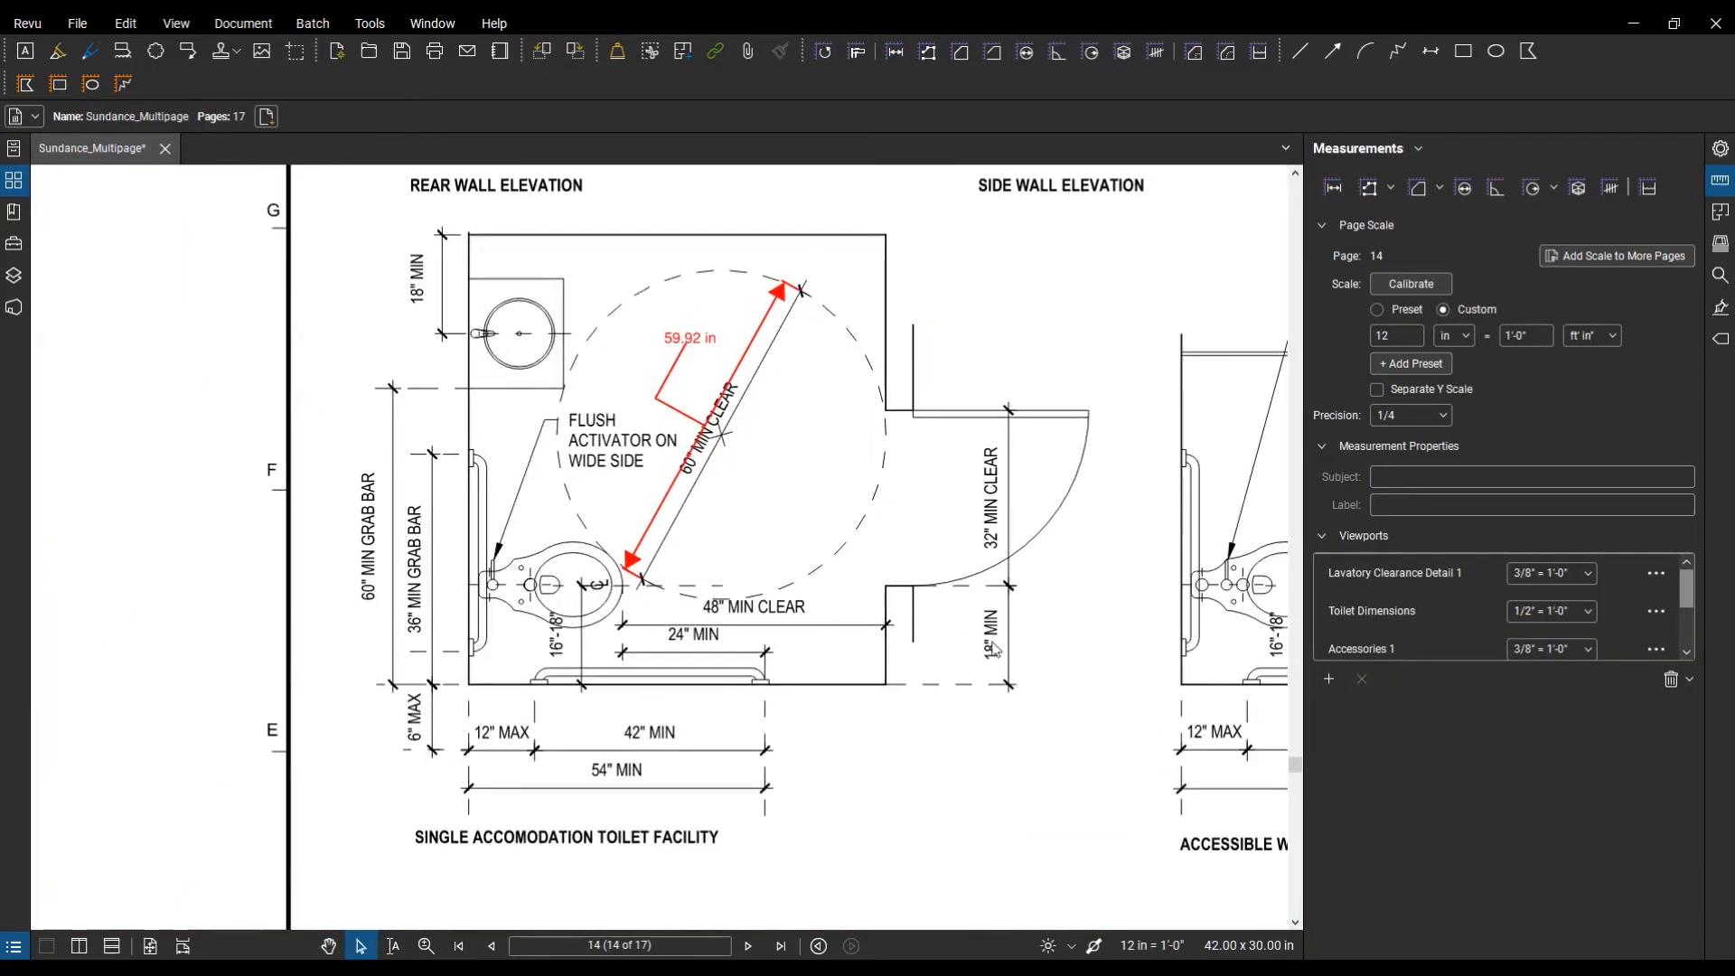
scroll(958, 600, "down", 1)
left_click_drag(1027, 720, 495, 547)
scroll(595, 543, "down", 5)
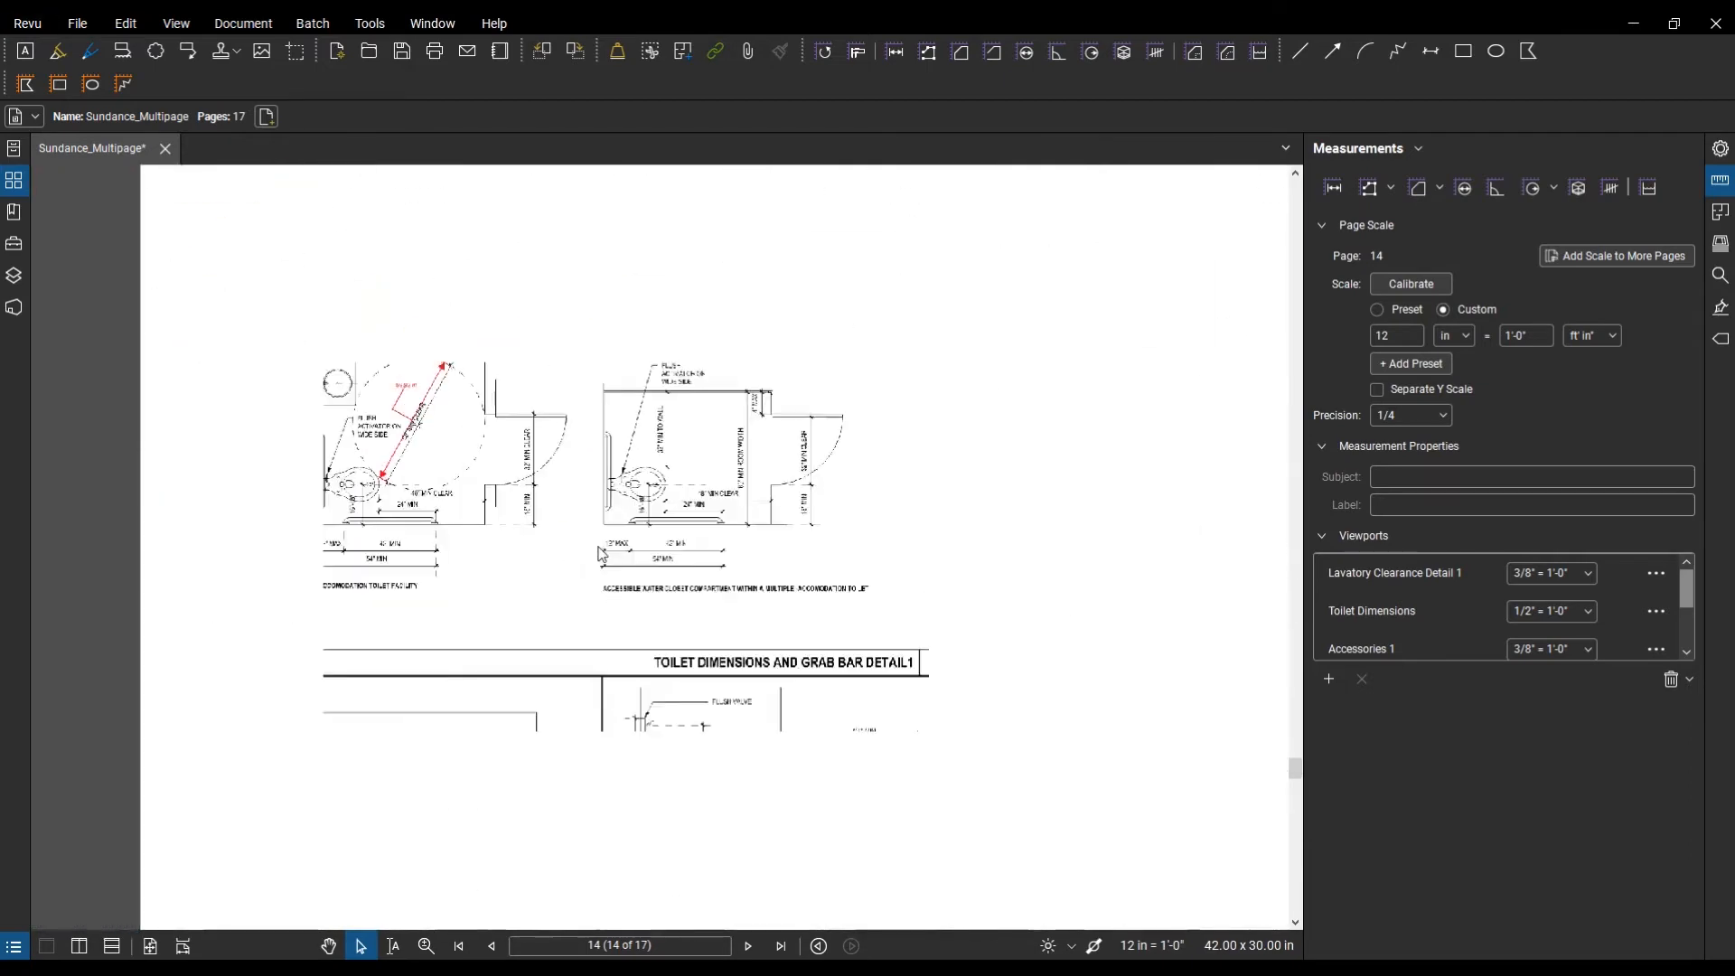
mouse_move(833, 702)
left_mouse_down()
mouse_move(446, 473)
mouse_move(551, 413)
left_mouse_up()
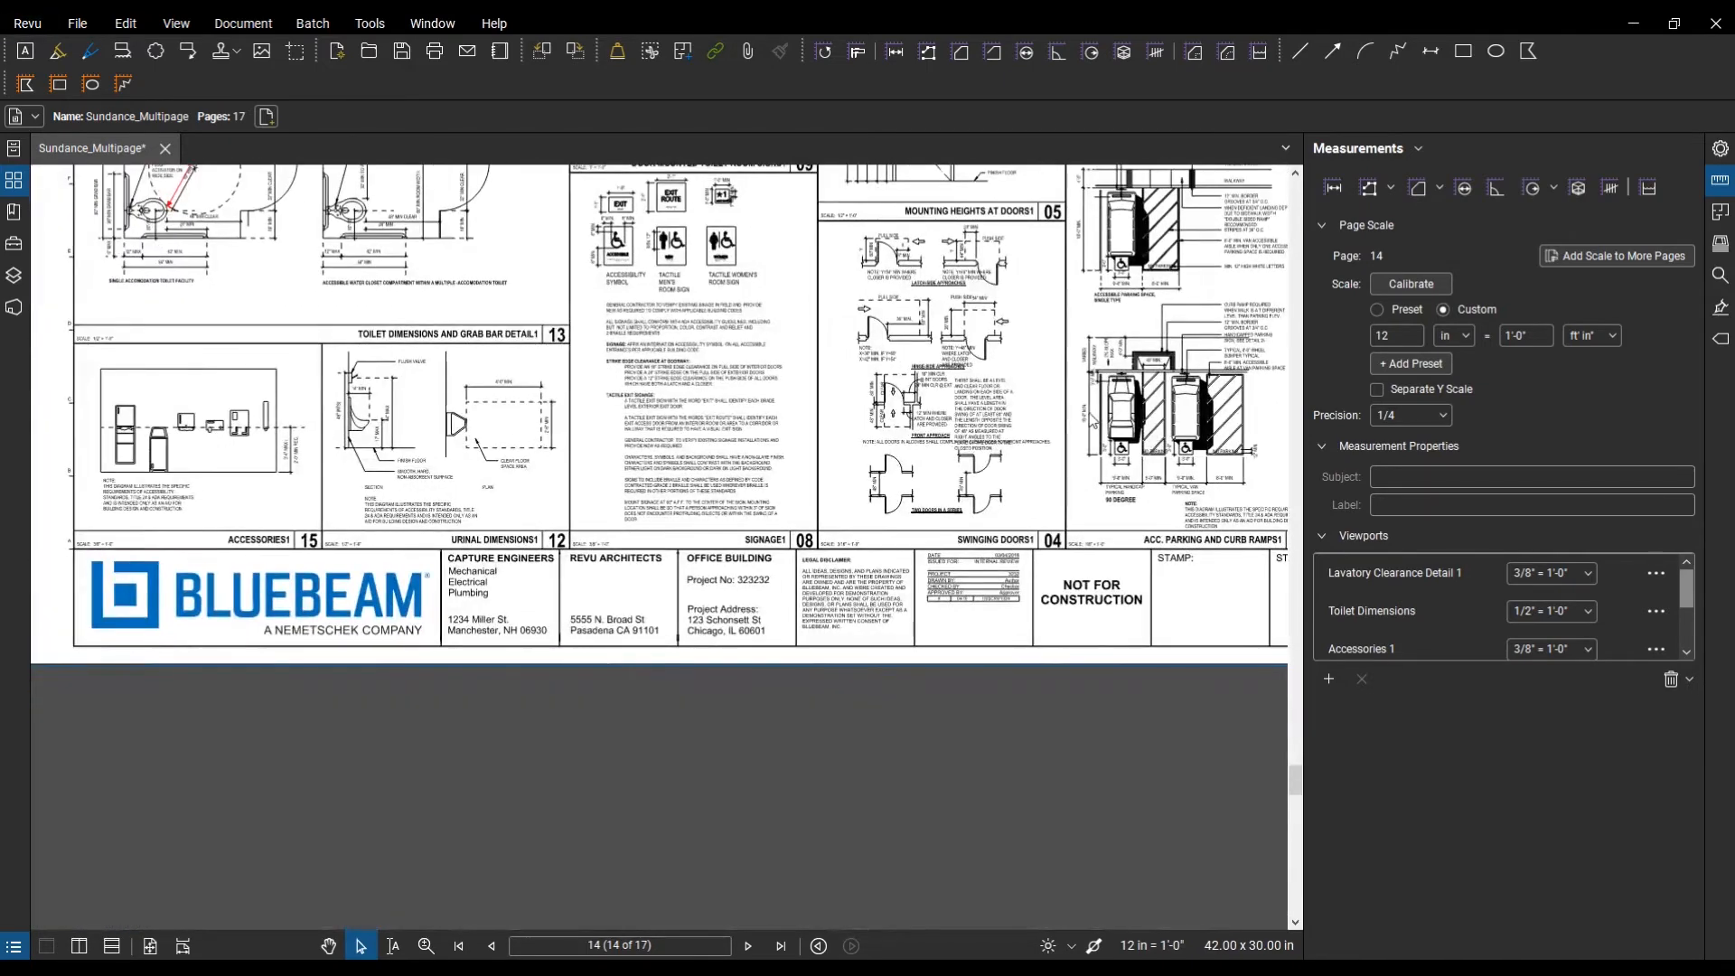
scroll(1068, 409, "up", 4)
left_click_drag(988, 491, 842, 666)
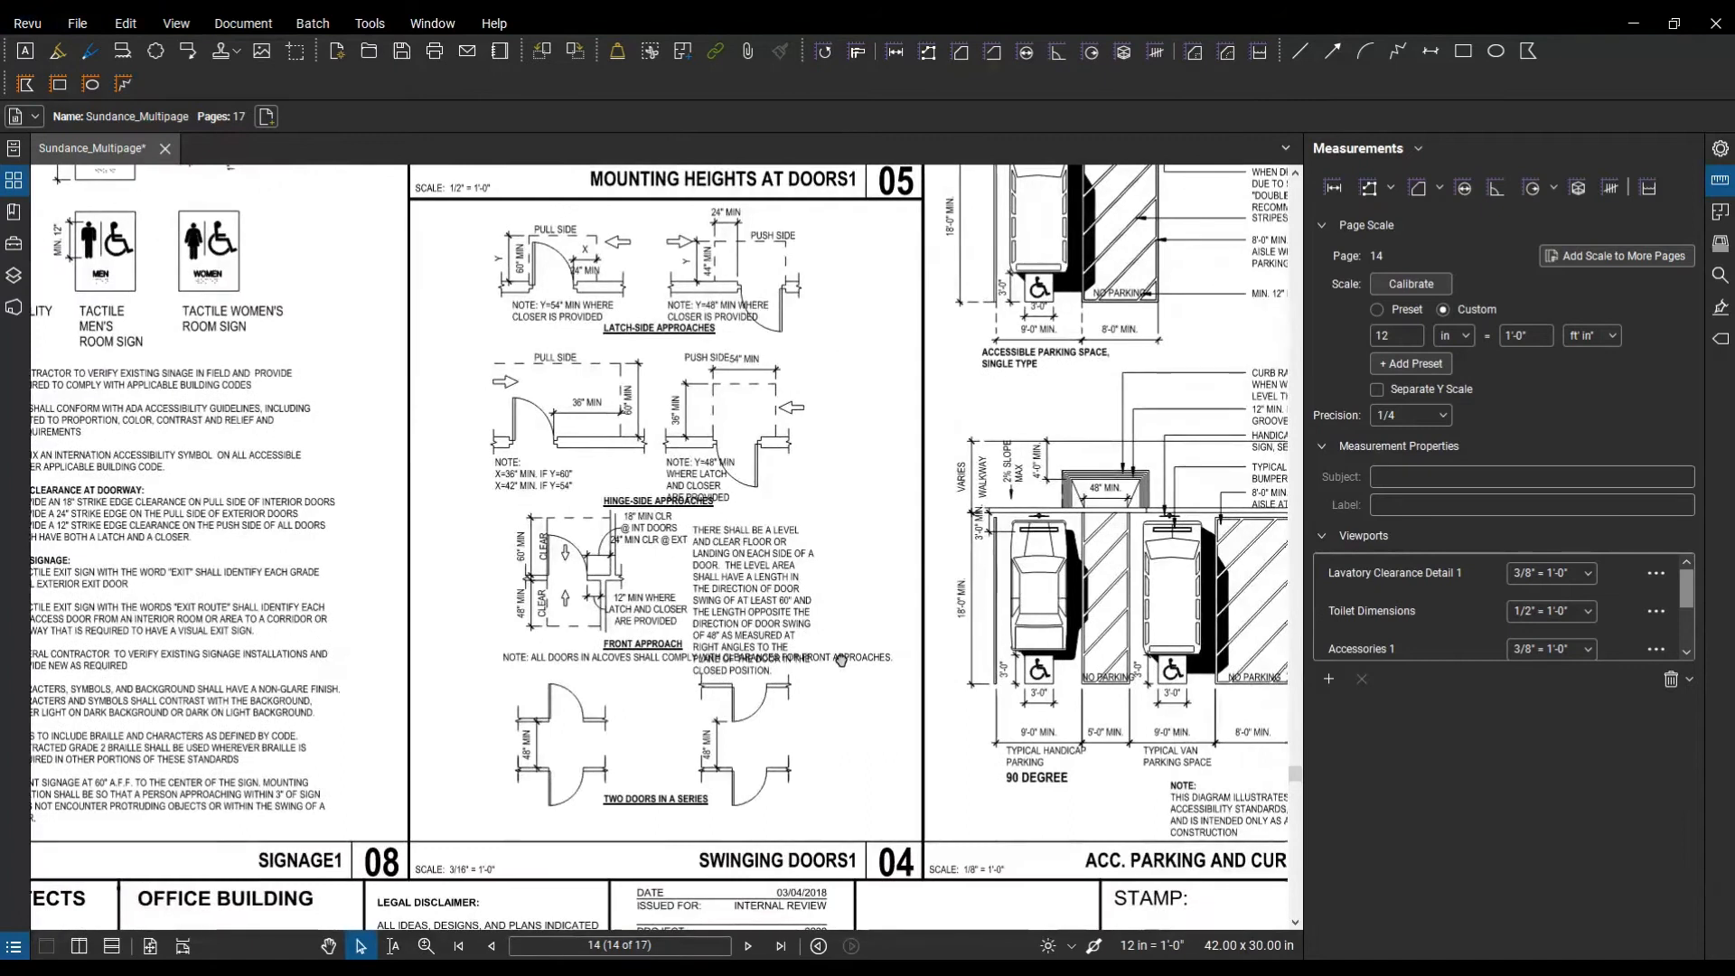
left_click(1334, 188)
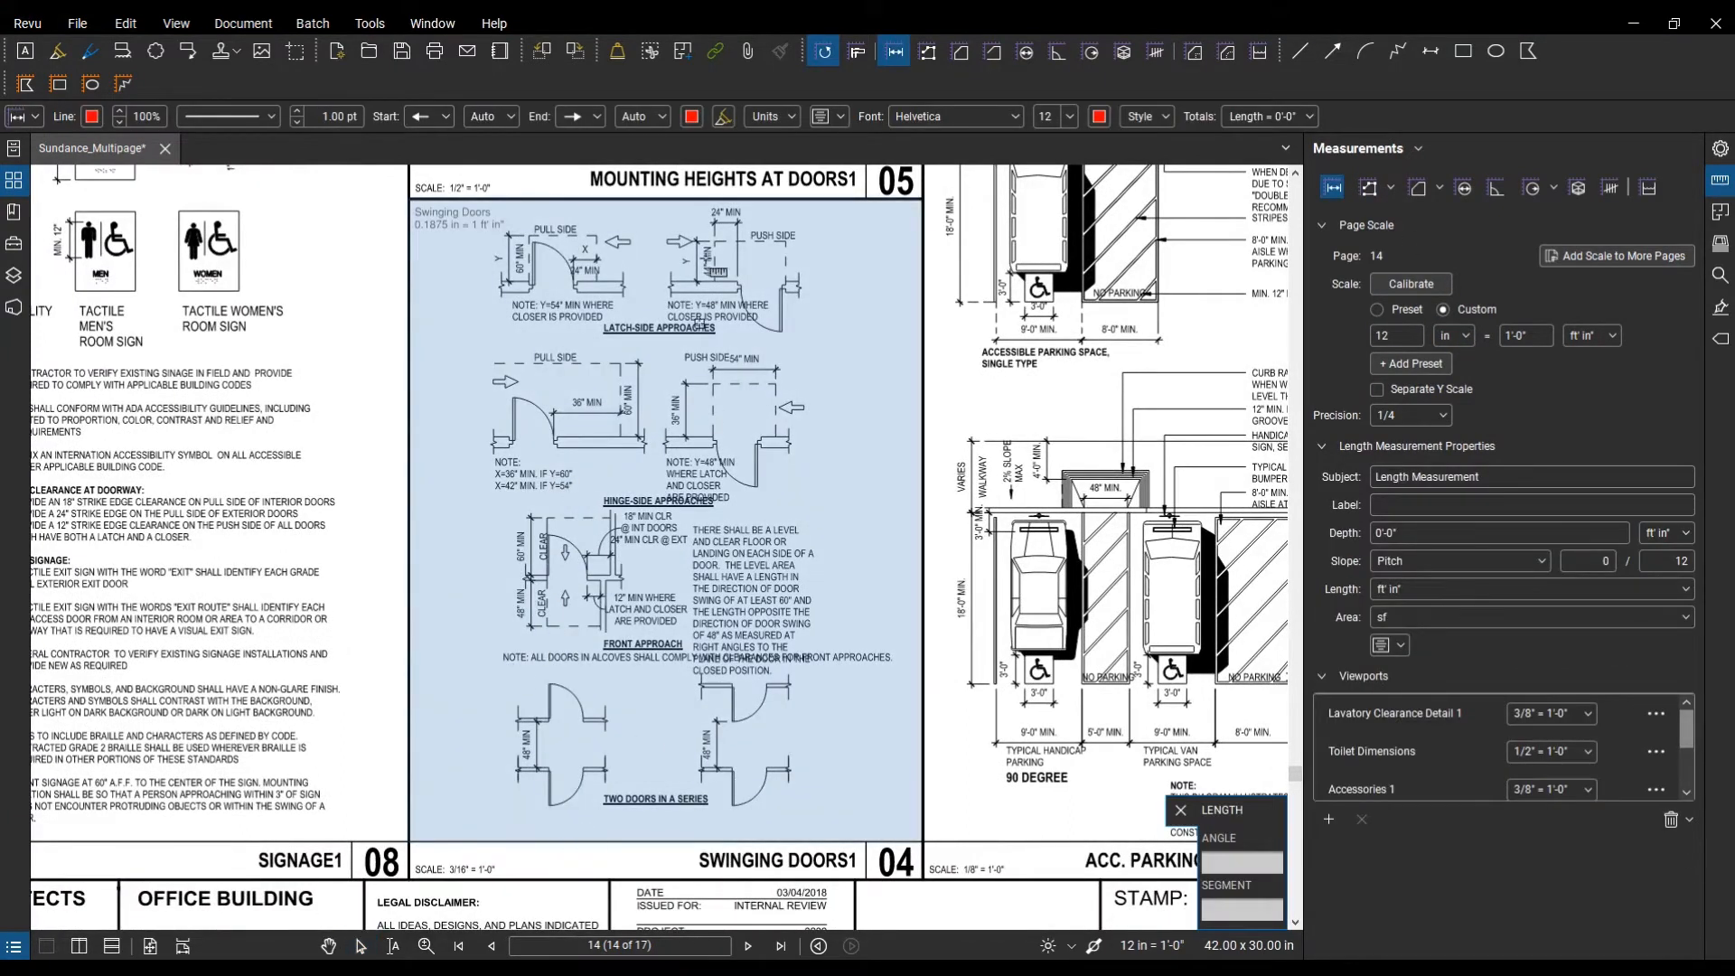
left_click(1068, 117)
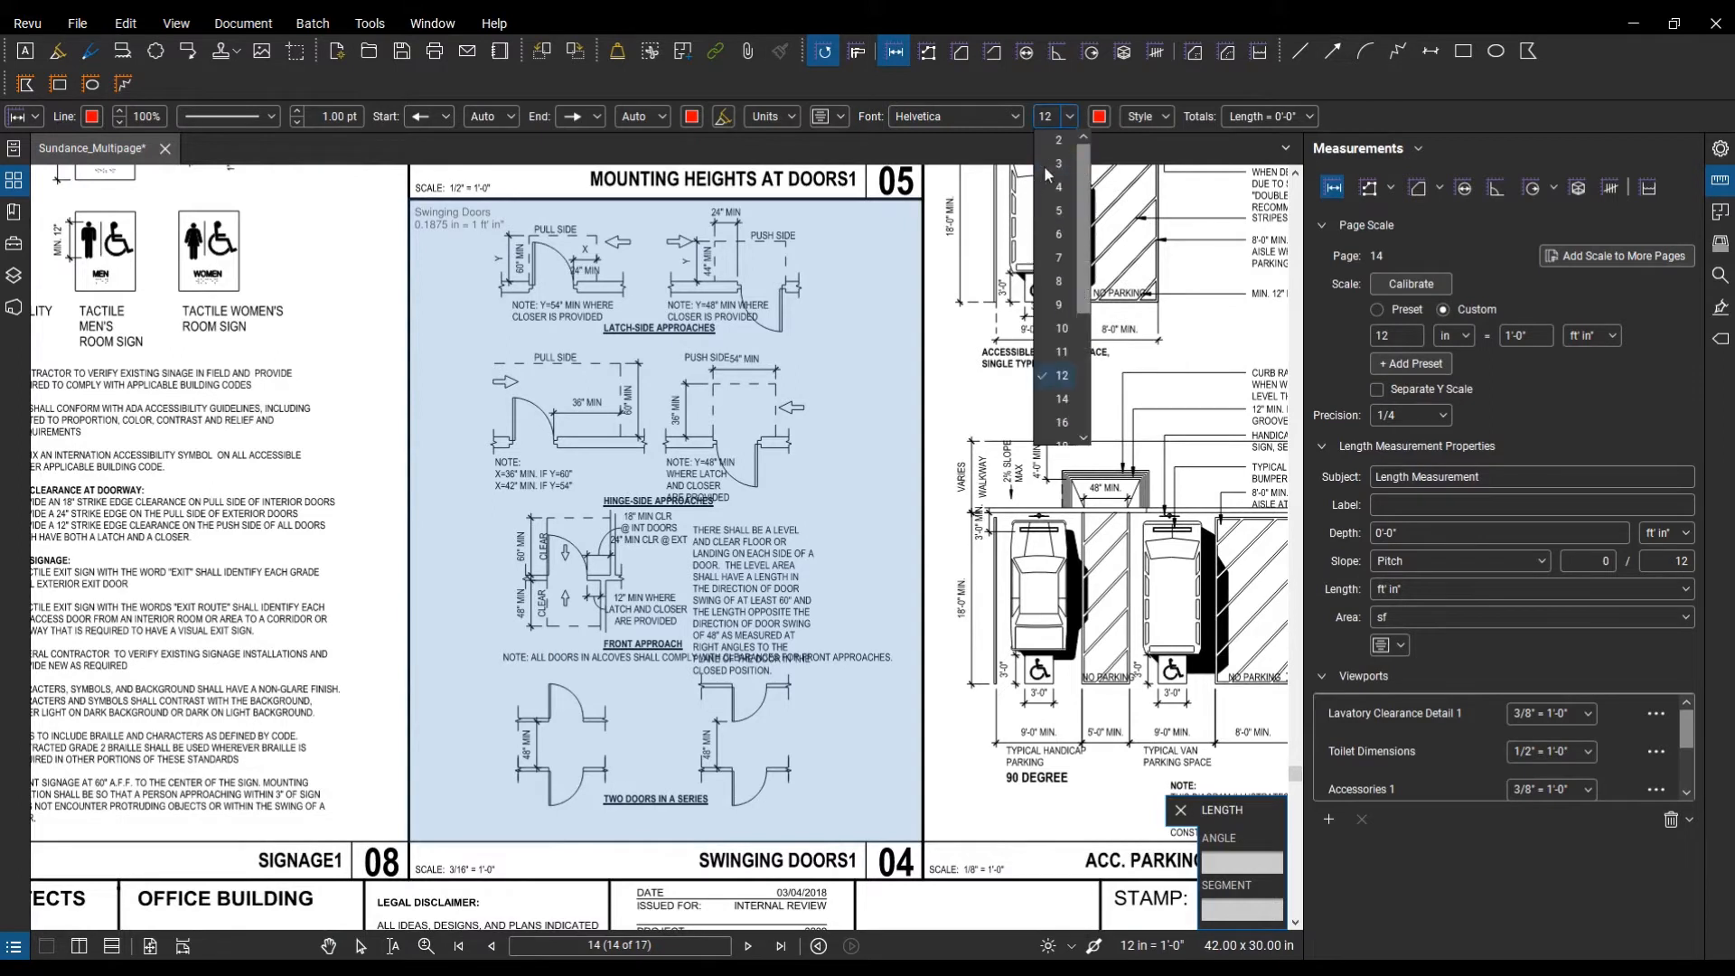
left_click(1063, 281)
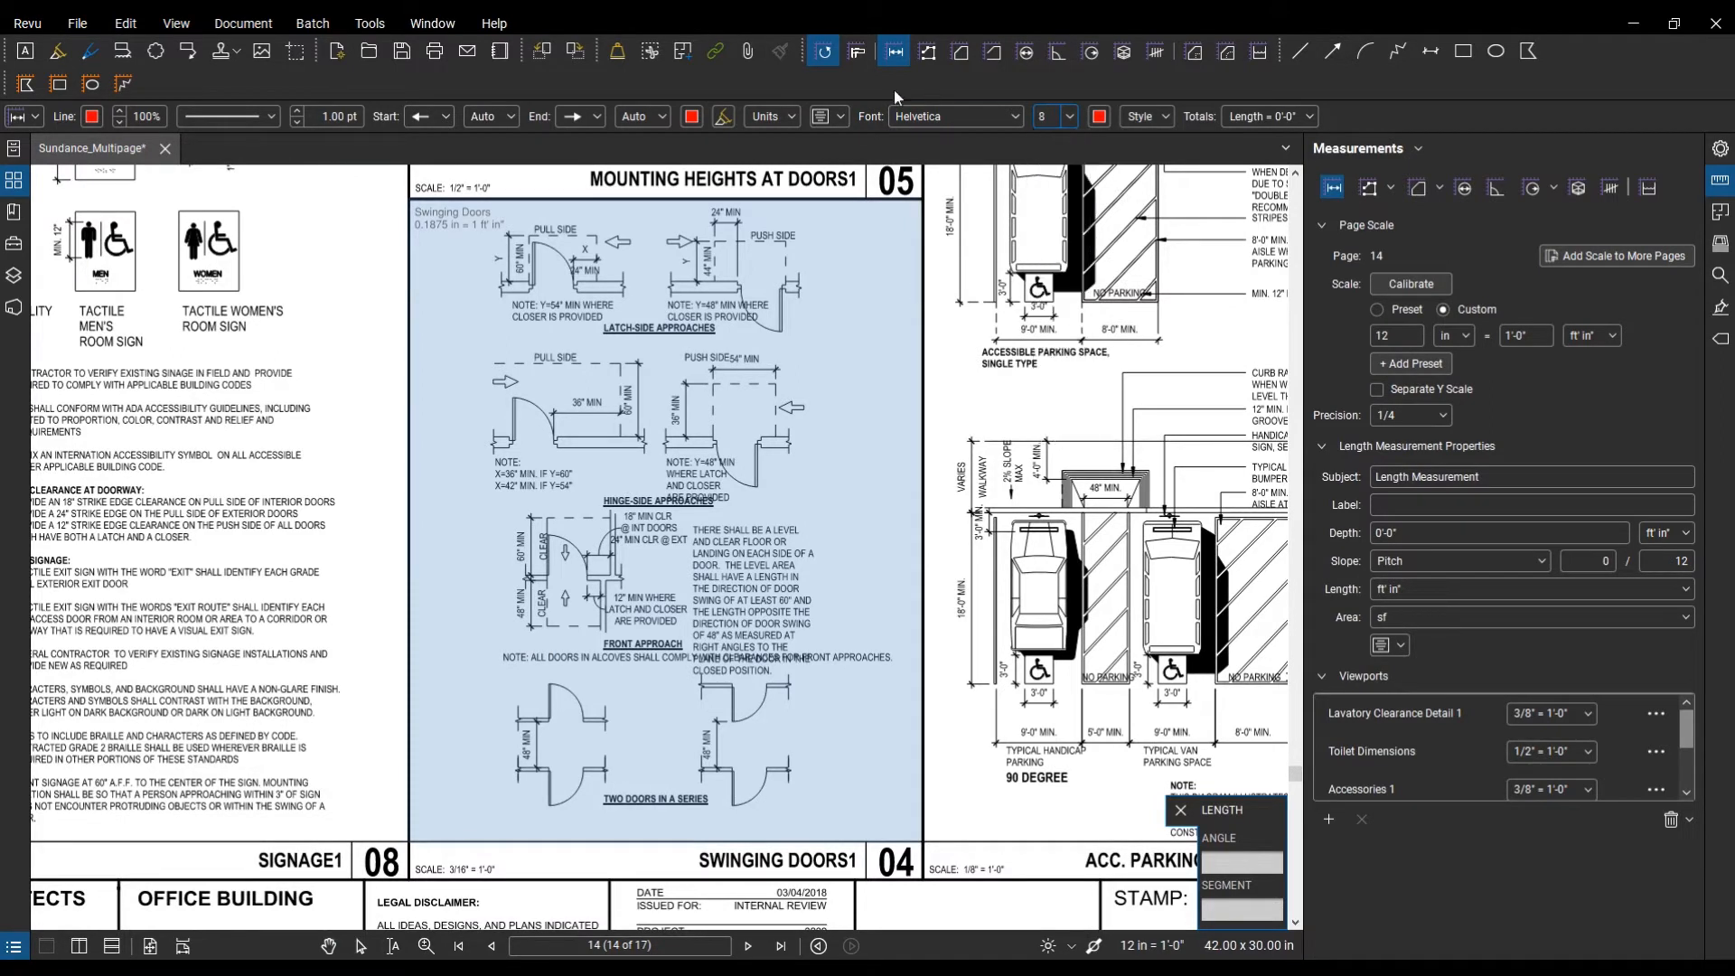
left_click(751, 118)
left_click(821, 145)
left_click(827, 176)
Step: Try a length measurement across the 18" MIN CLR dimension in the Front Approach drawing, then delete it
scroll(449, 568, "up", 5)
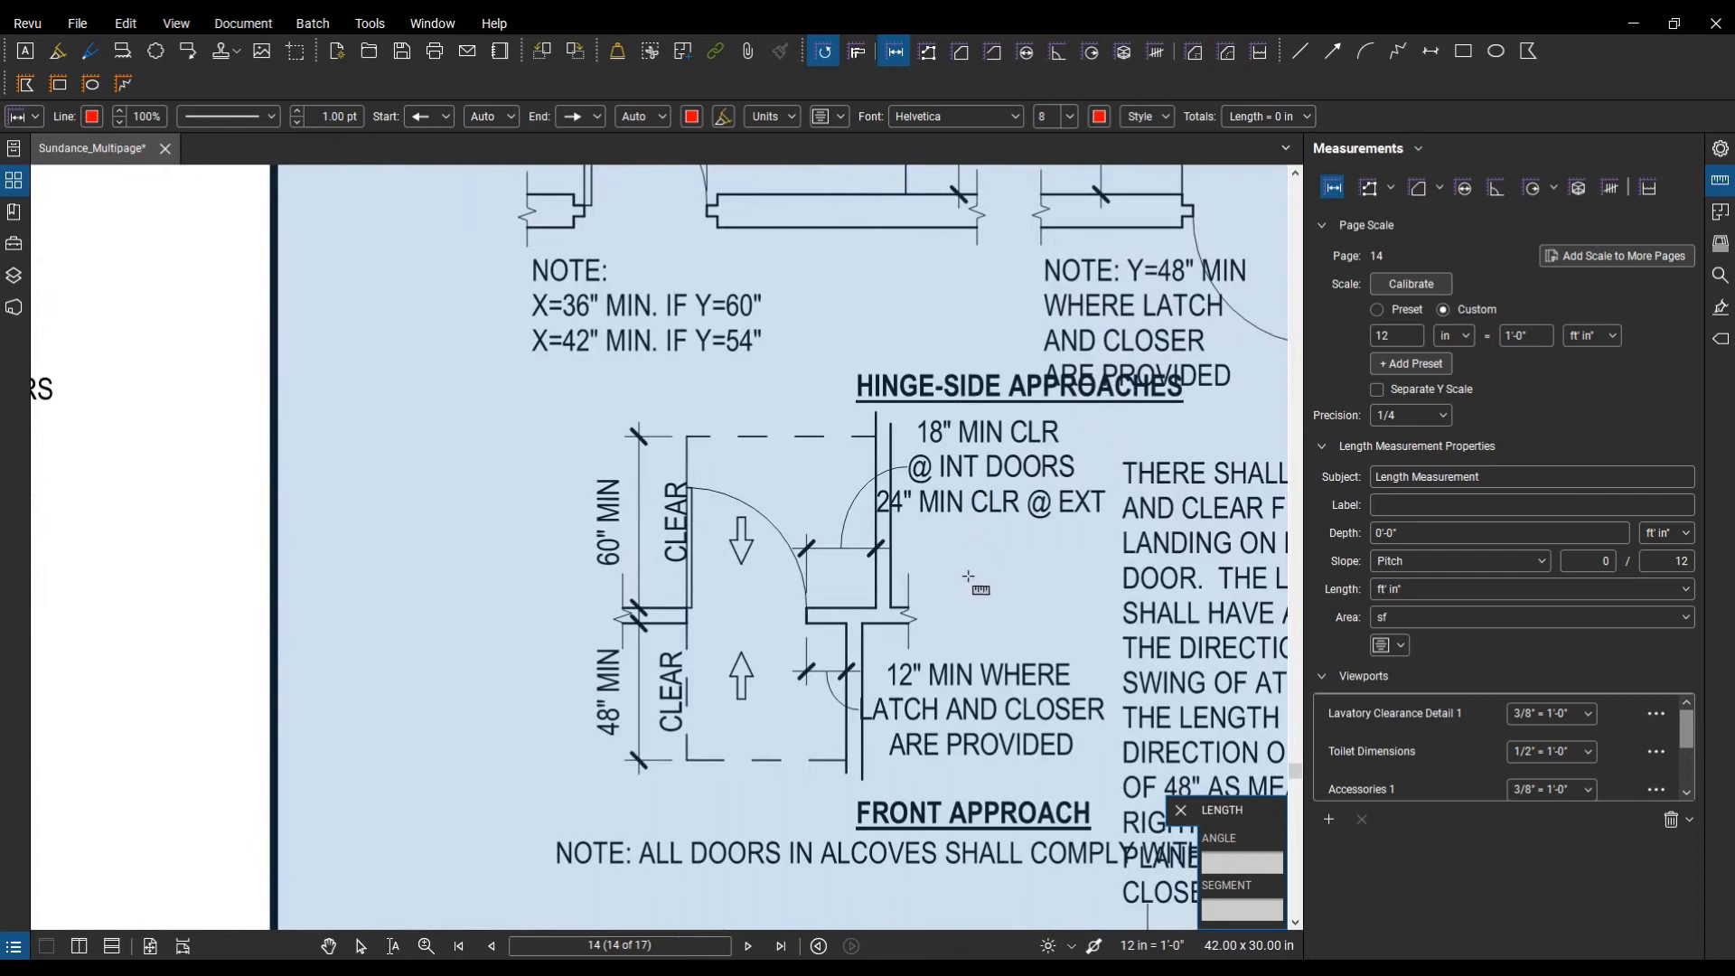
scroll(827, 548, "up", 2)
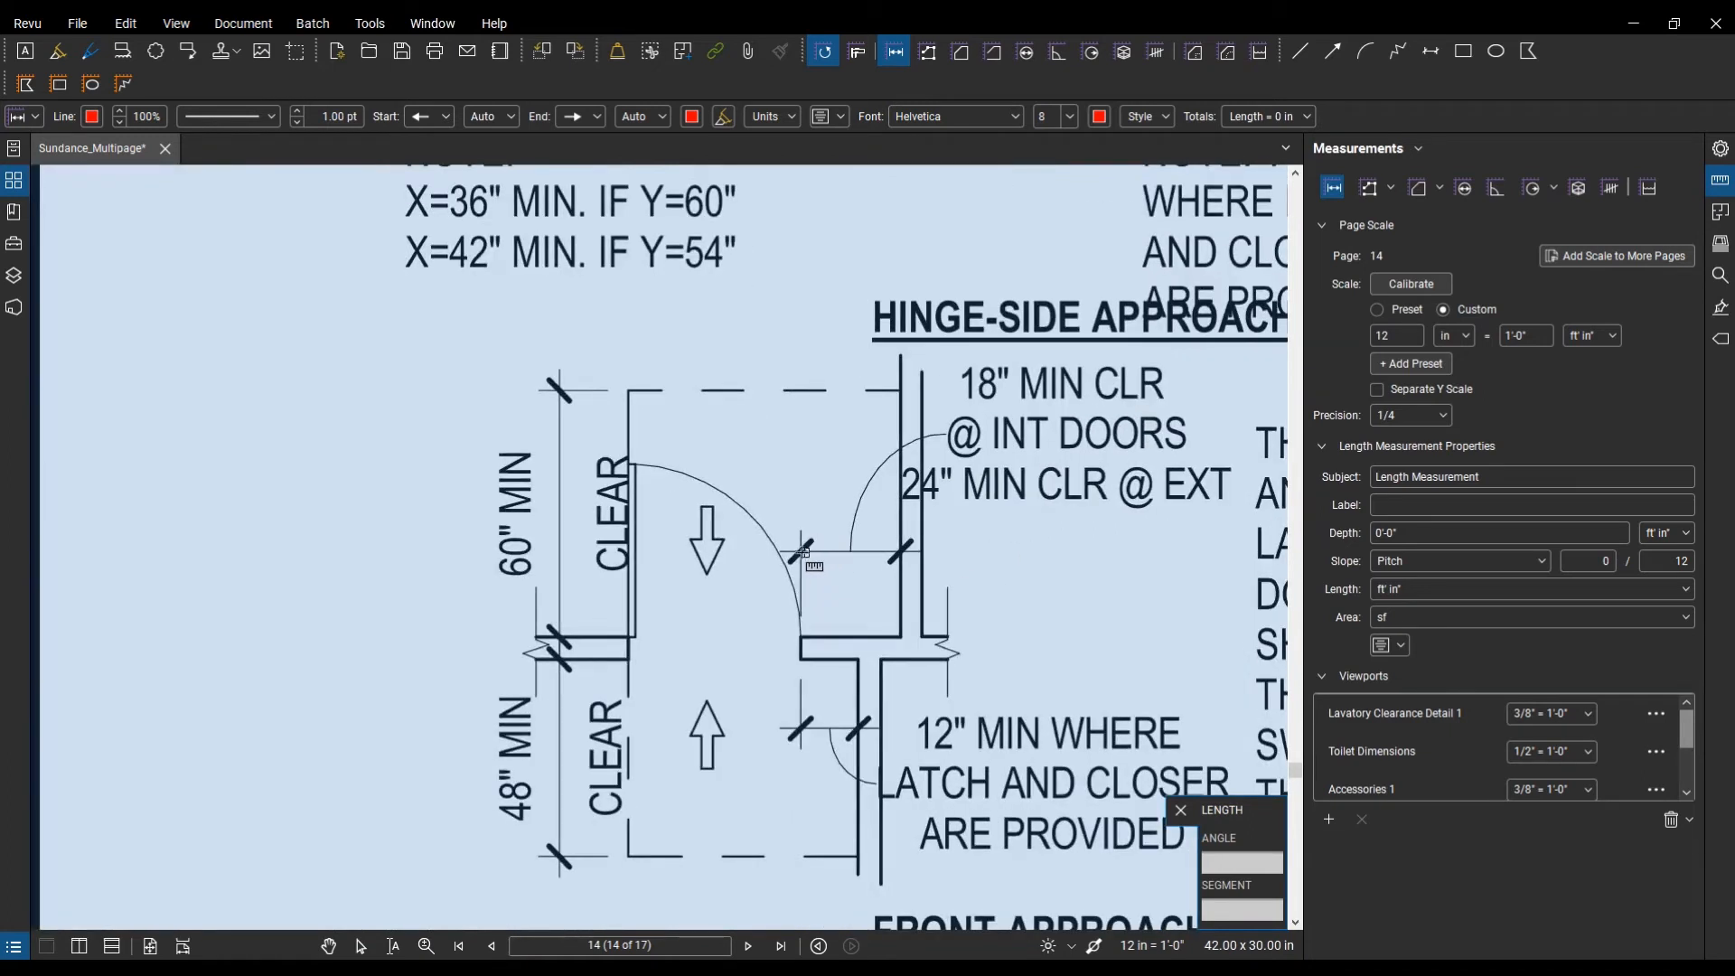
left_click(802, 584)
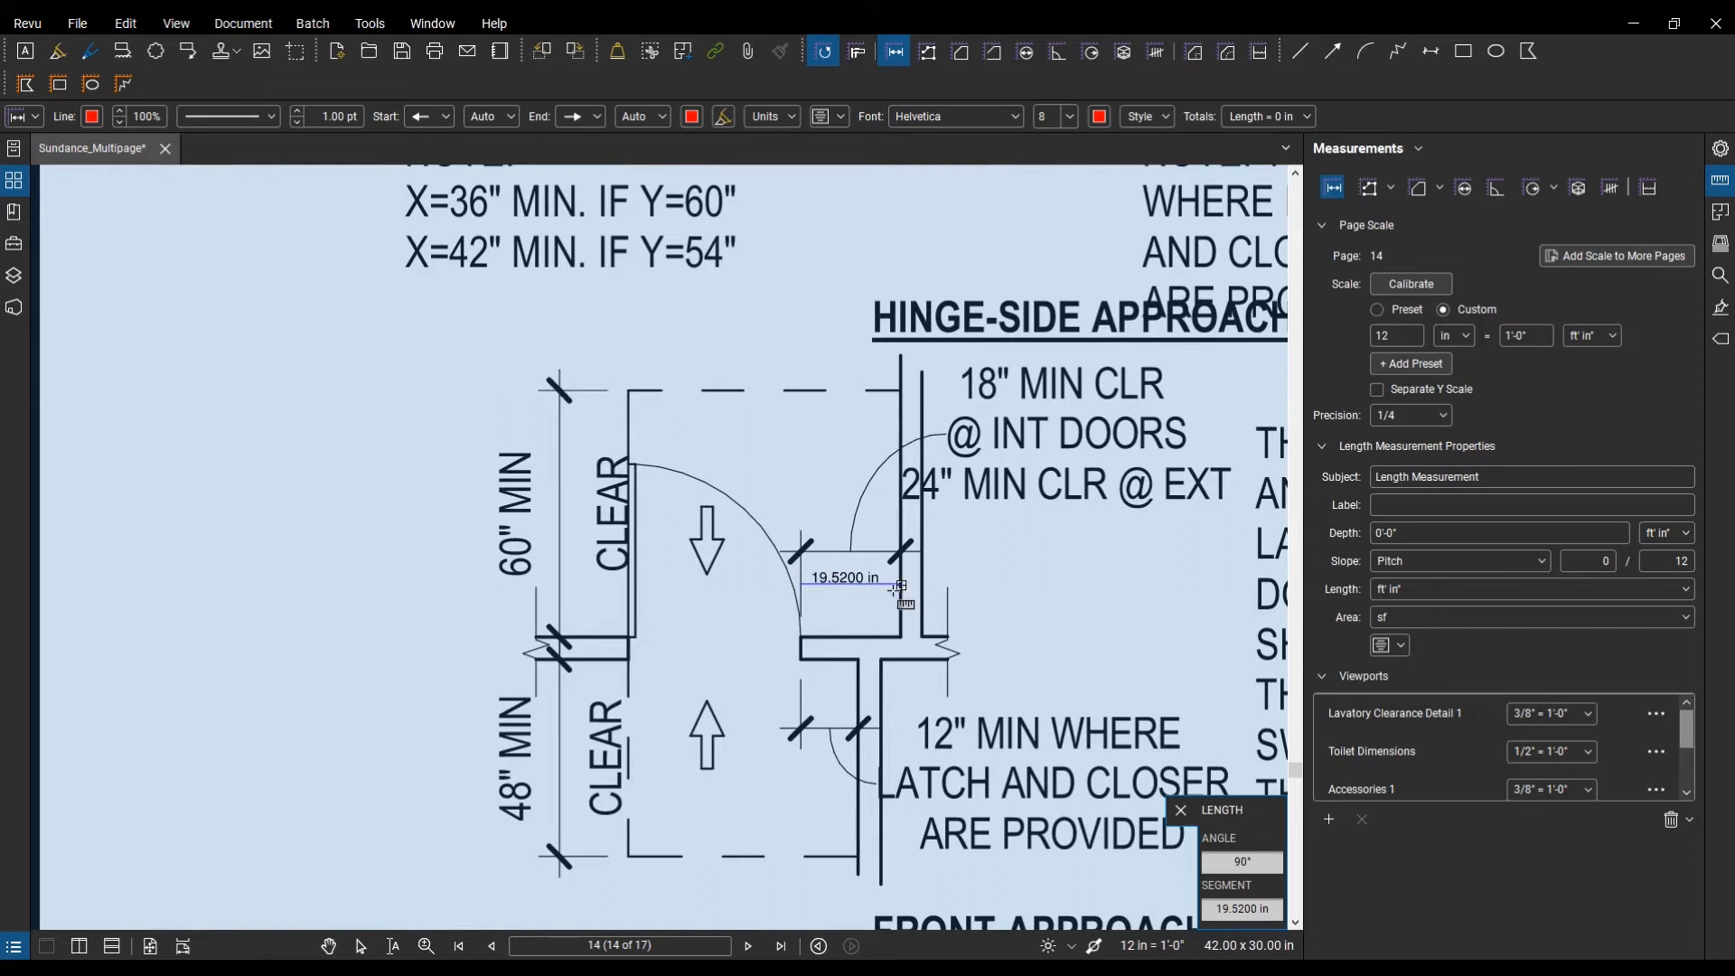
scroll(895, 589, "up", 2)
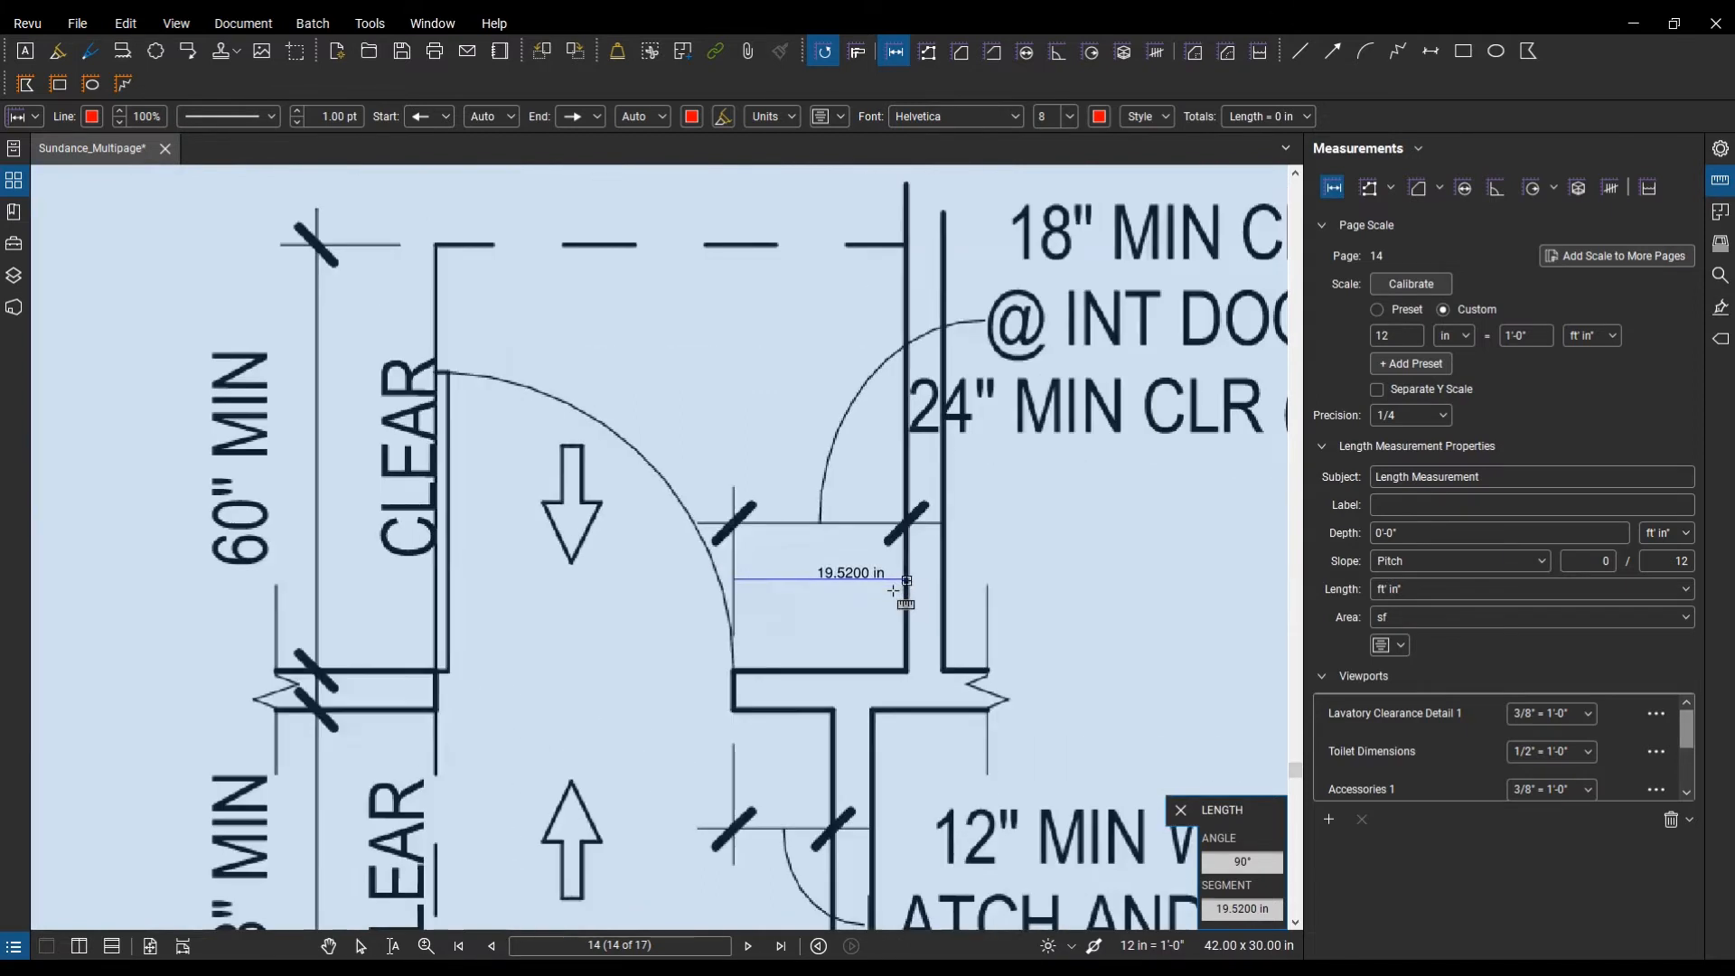
left_click(808, 598)
scroll(941, 532, "down", 5)
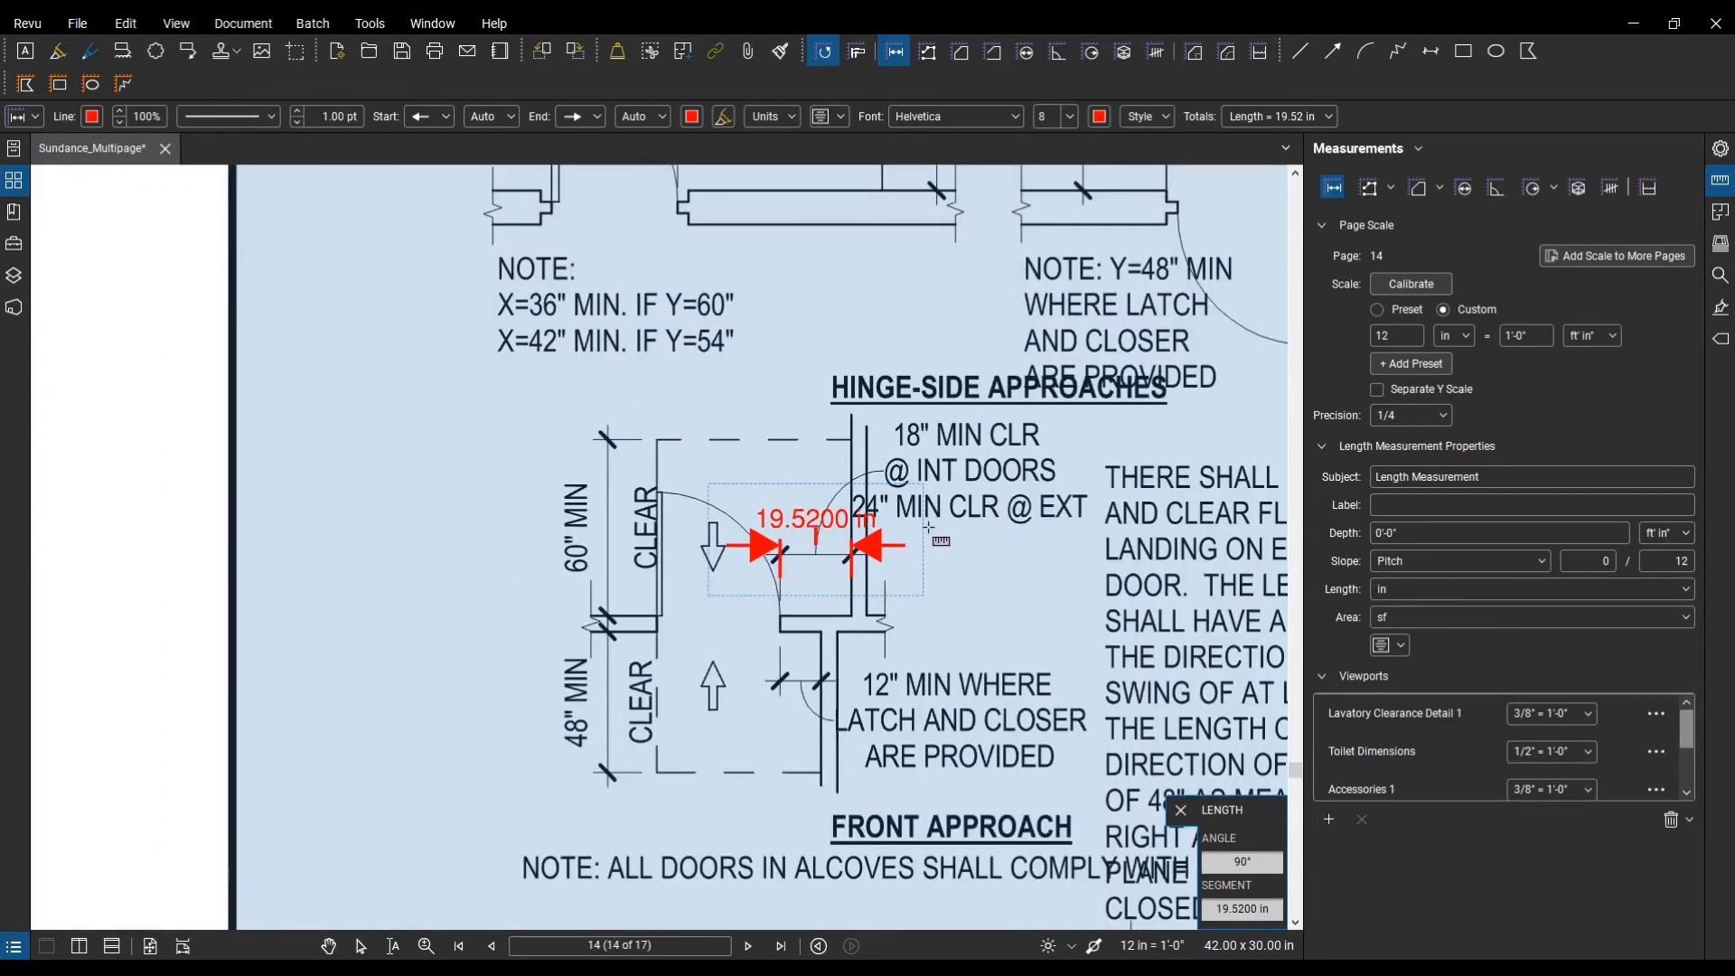
key("Delete")
Step: Add a length measurement across the 12" MIN latch and closer dimension in the Front Approach drawing and end measuring
scroll(813, 577, "up", 5)
scroll(689, 512, "down", 3)
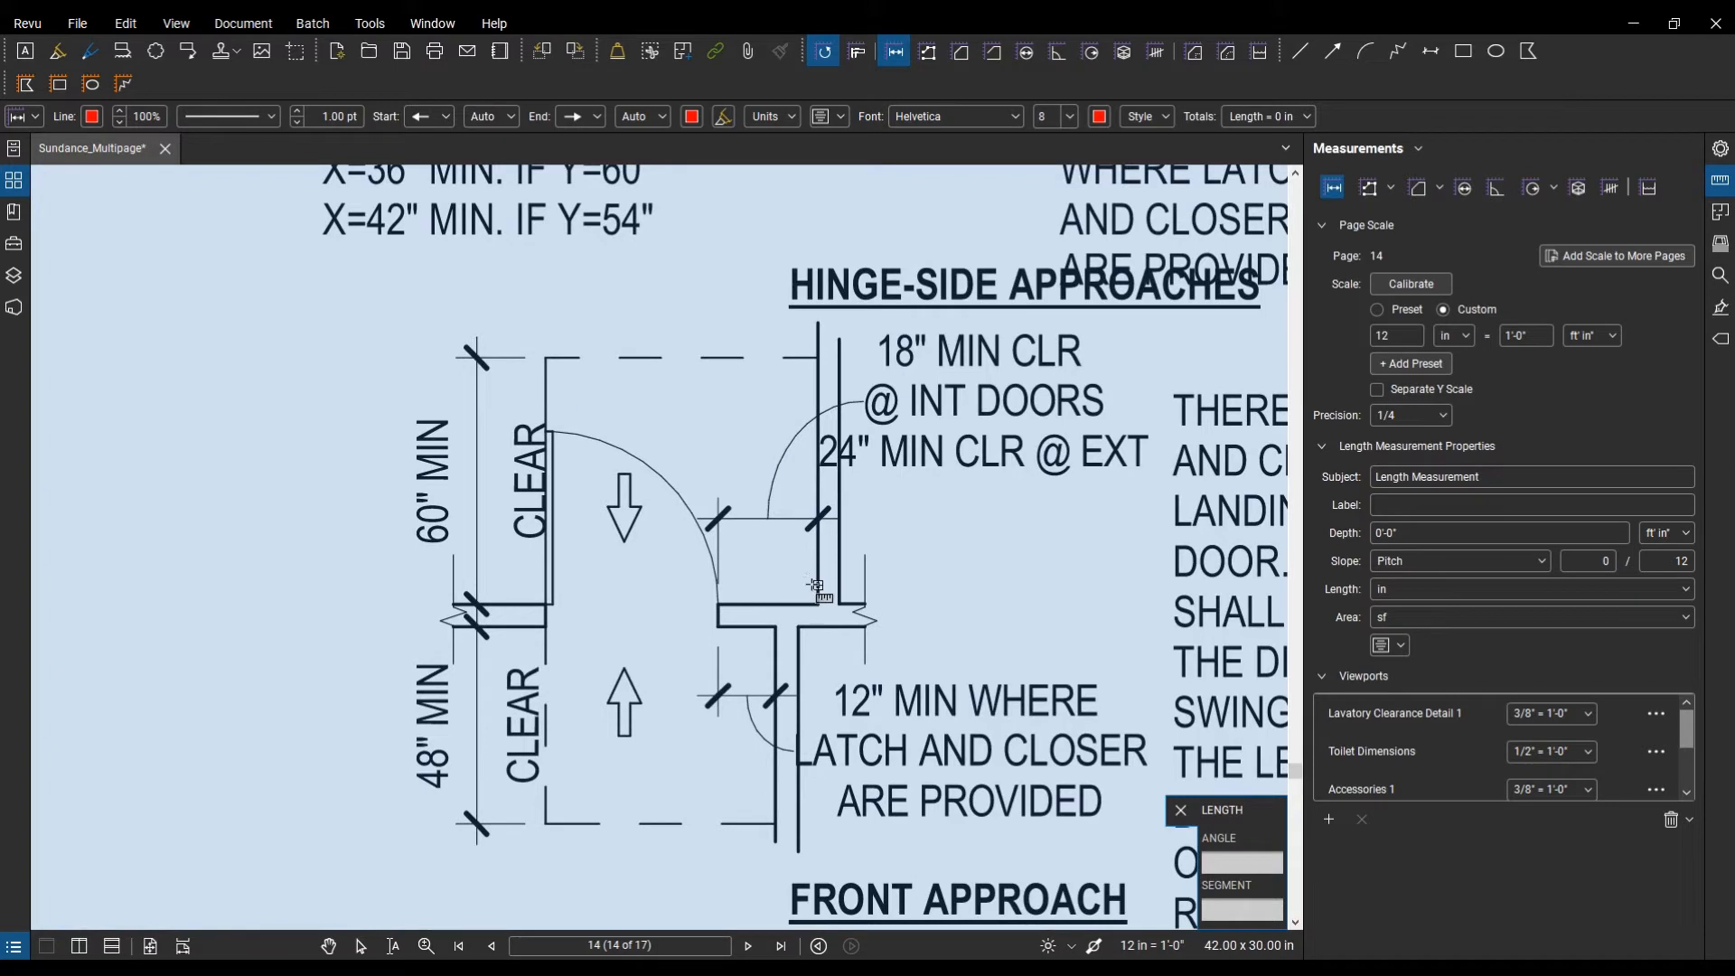
left_click(719, 663)
left_click(729, 717)
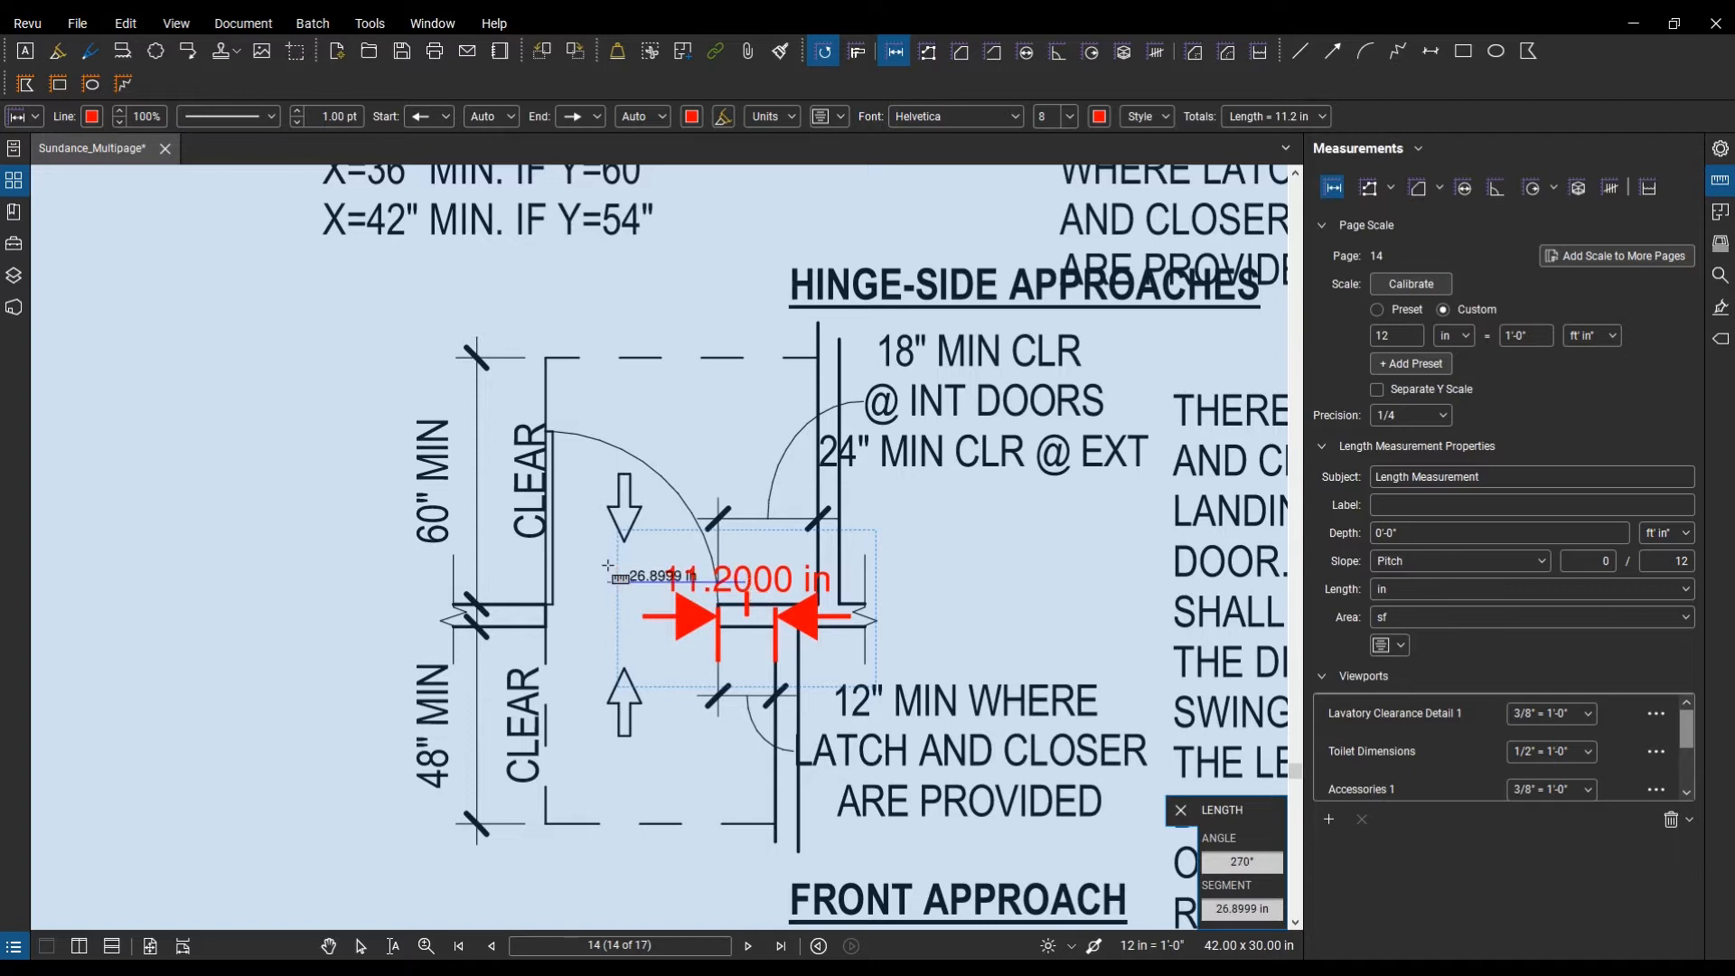
left_click(752, 559)
key("Escape")
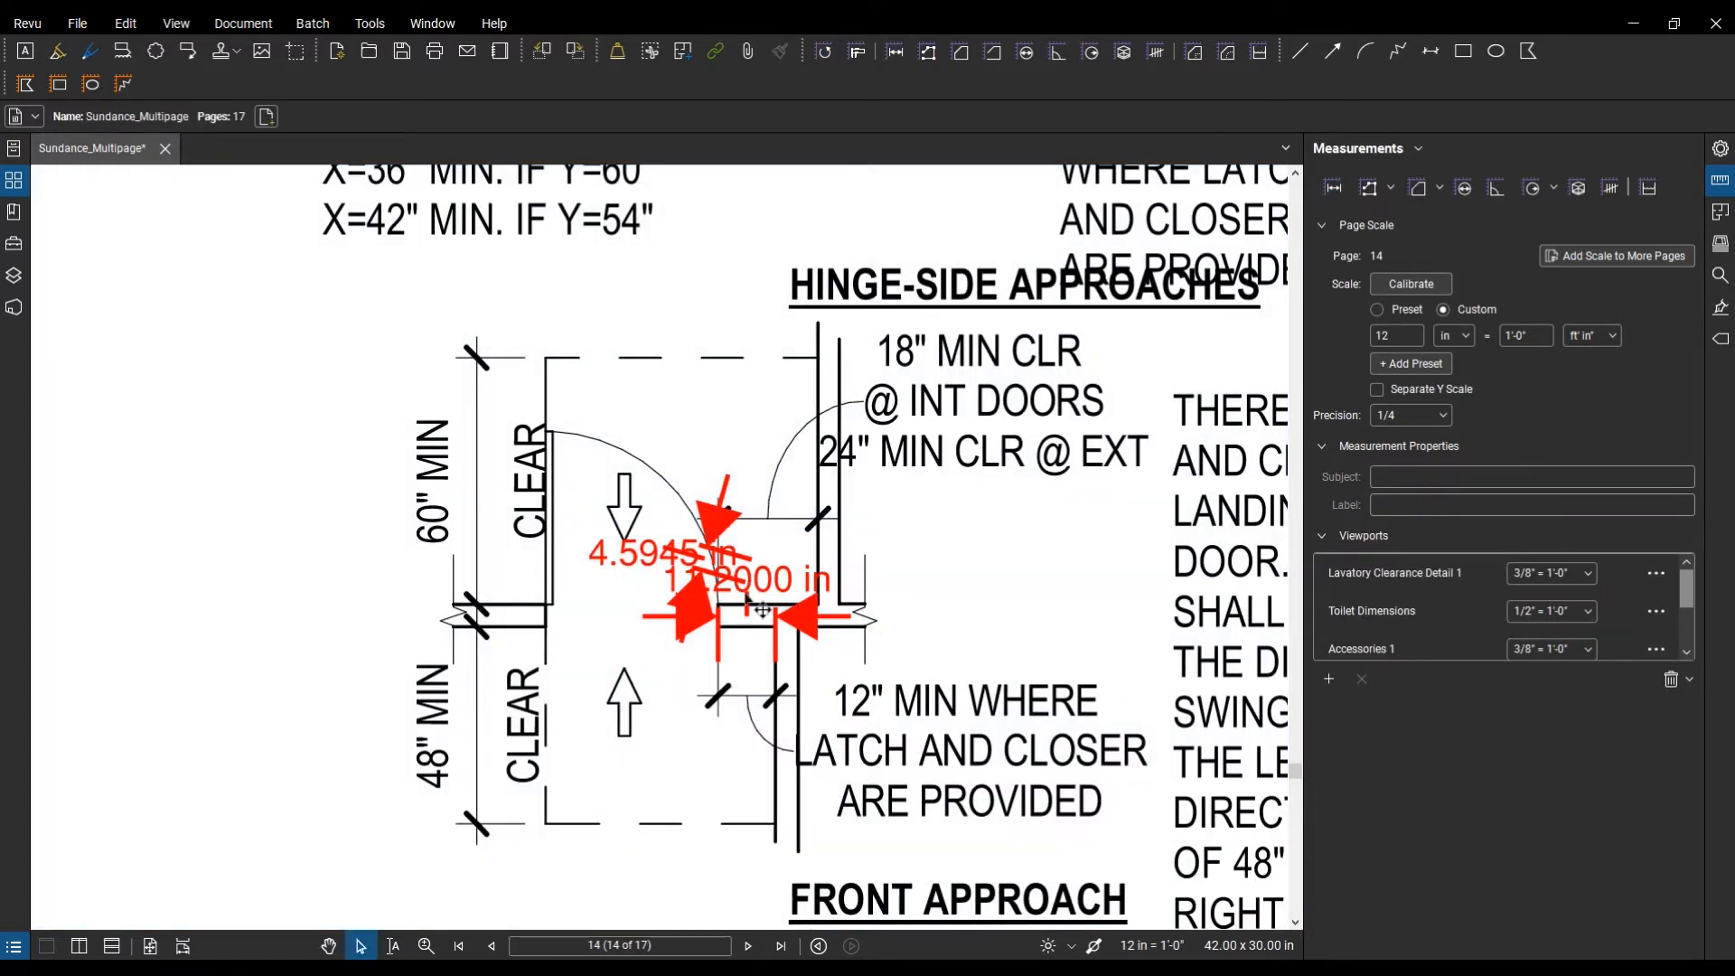
Step: Undo the stray length measurement and move the text of the 12" MIN latch and closer measurement off the line on a leader
key("ctrl+z")
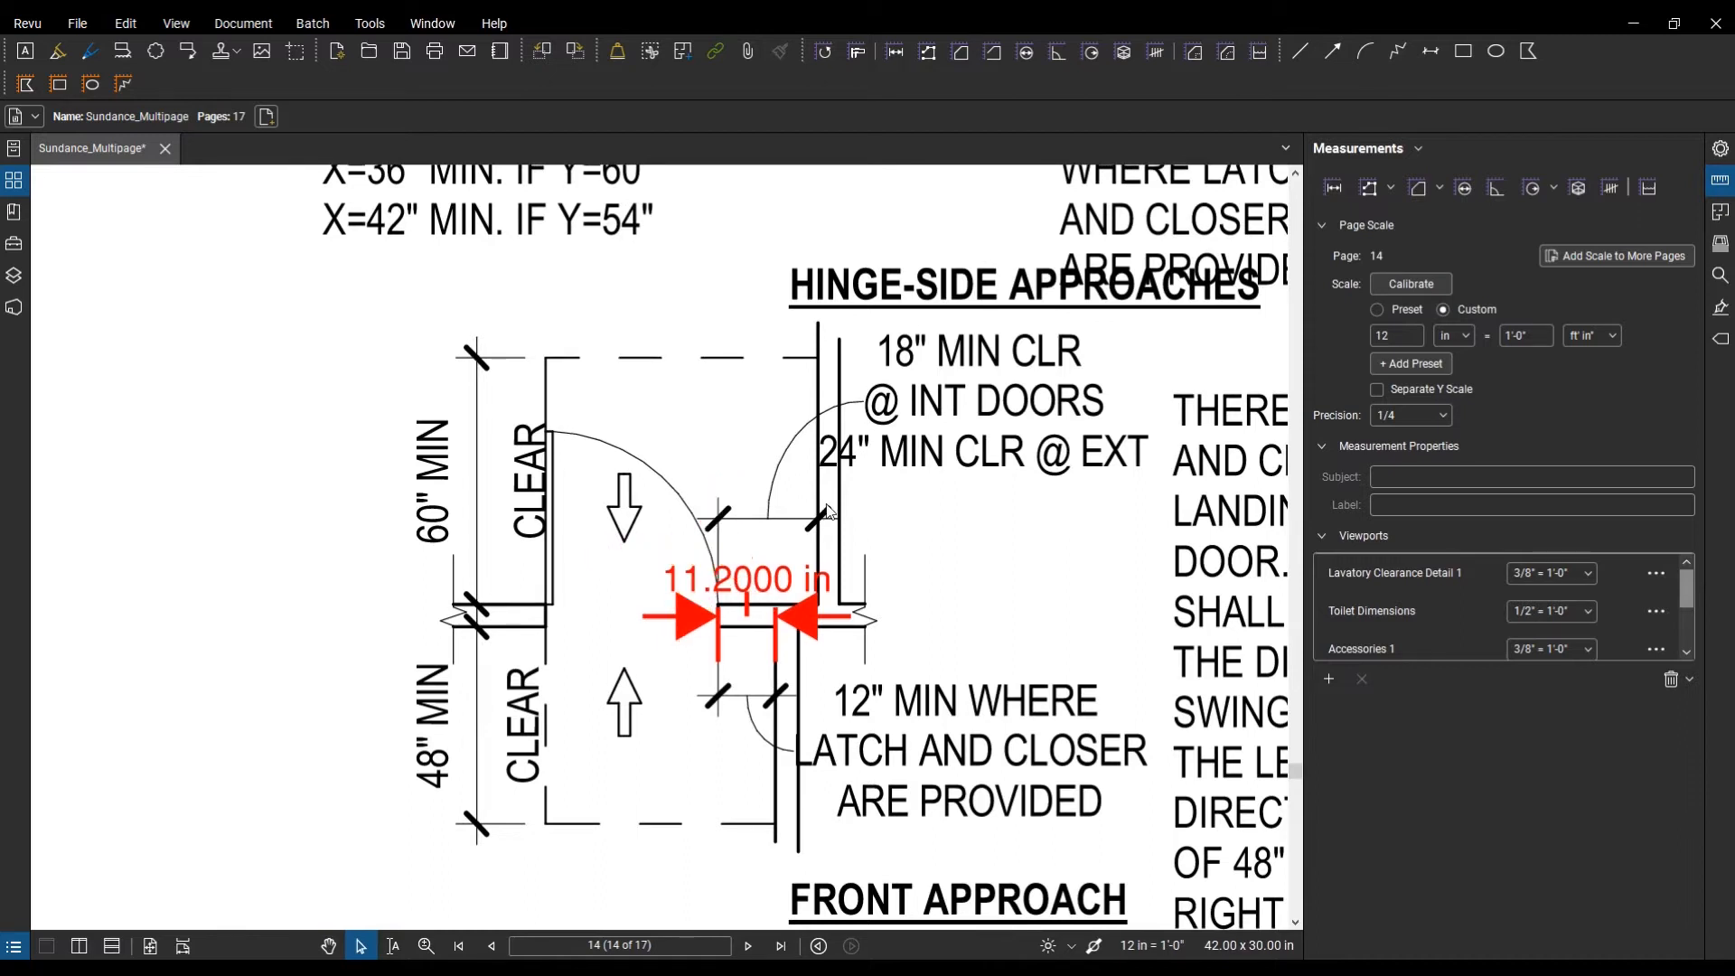
left_click(762, 607)
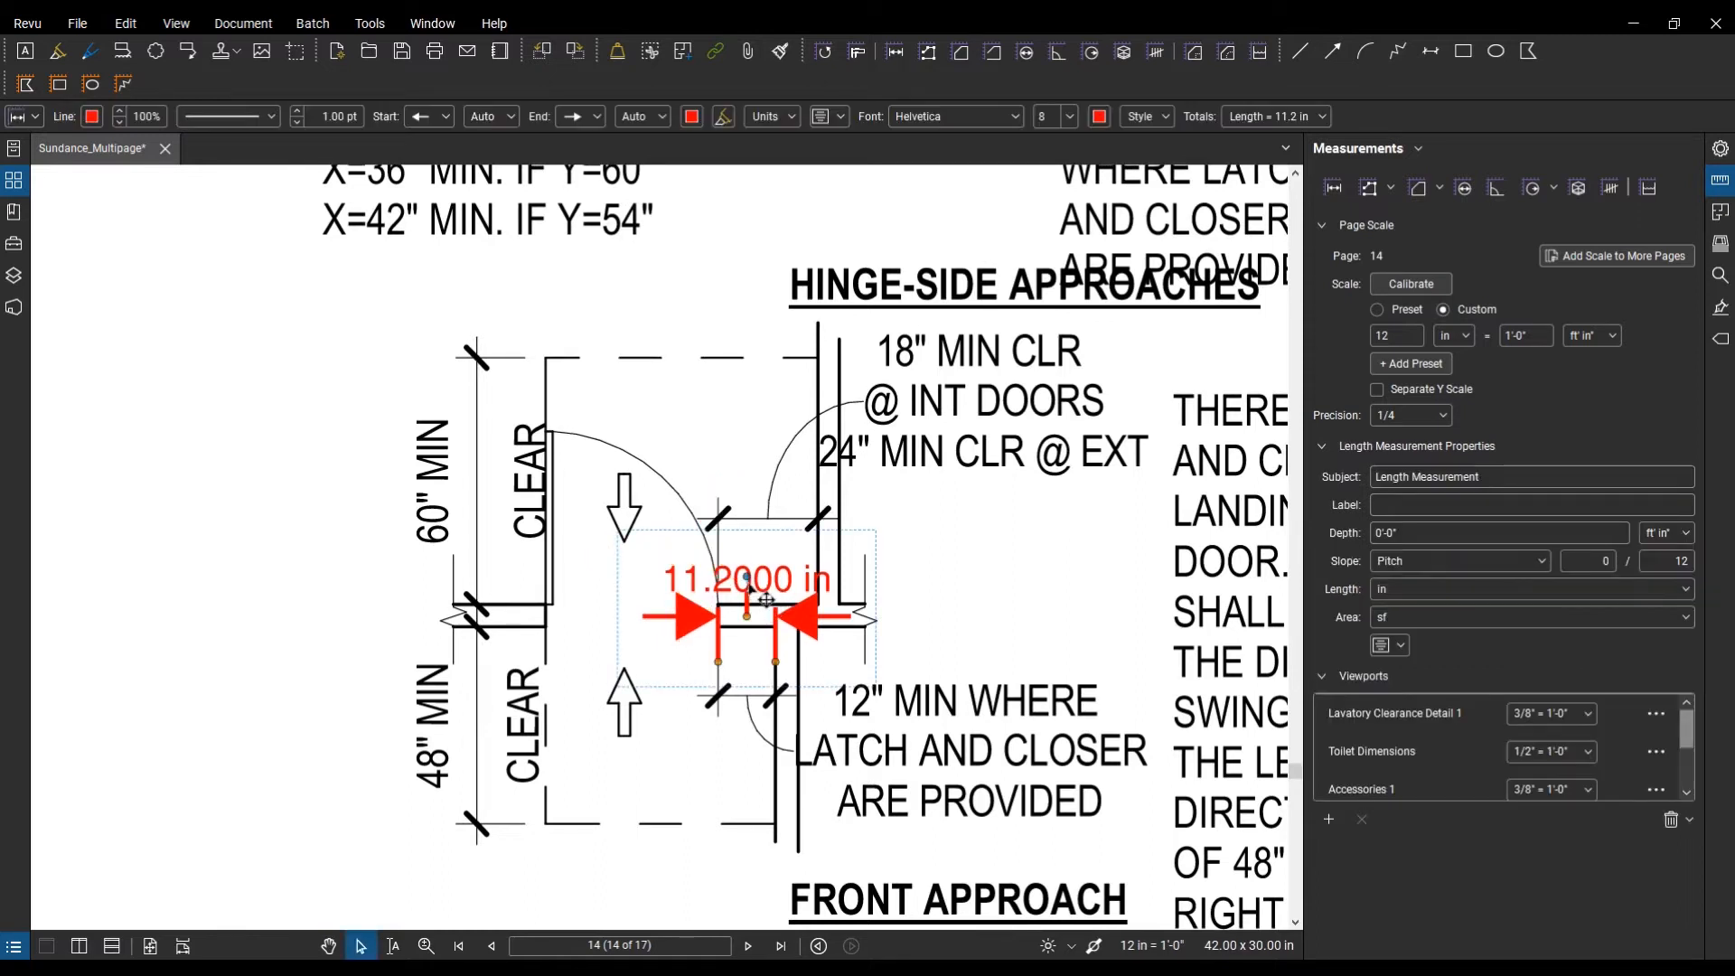
mouse_move(765, 591)
left_mouse_down()
mouse_move(515, 592)
mouse_move(561, 592)
mouse_move(689, 717)
mouse_move(685, 702)
left_mouse_up()
left_click(946, 653)
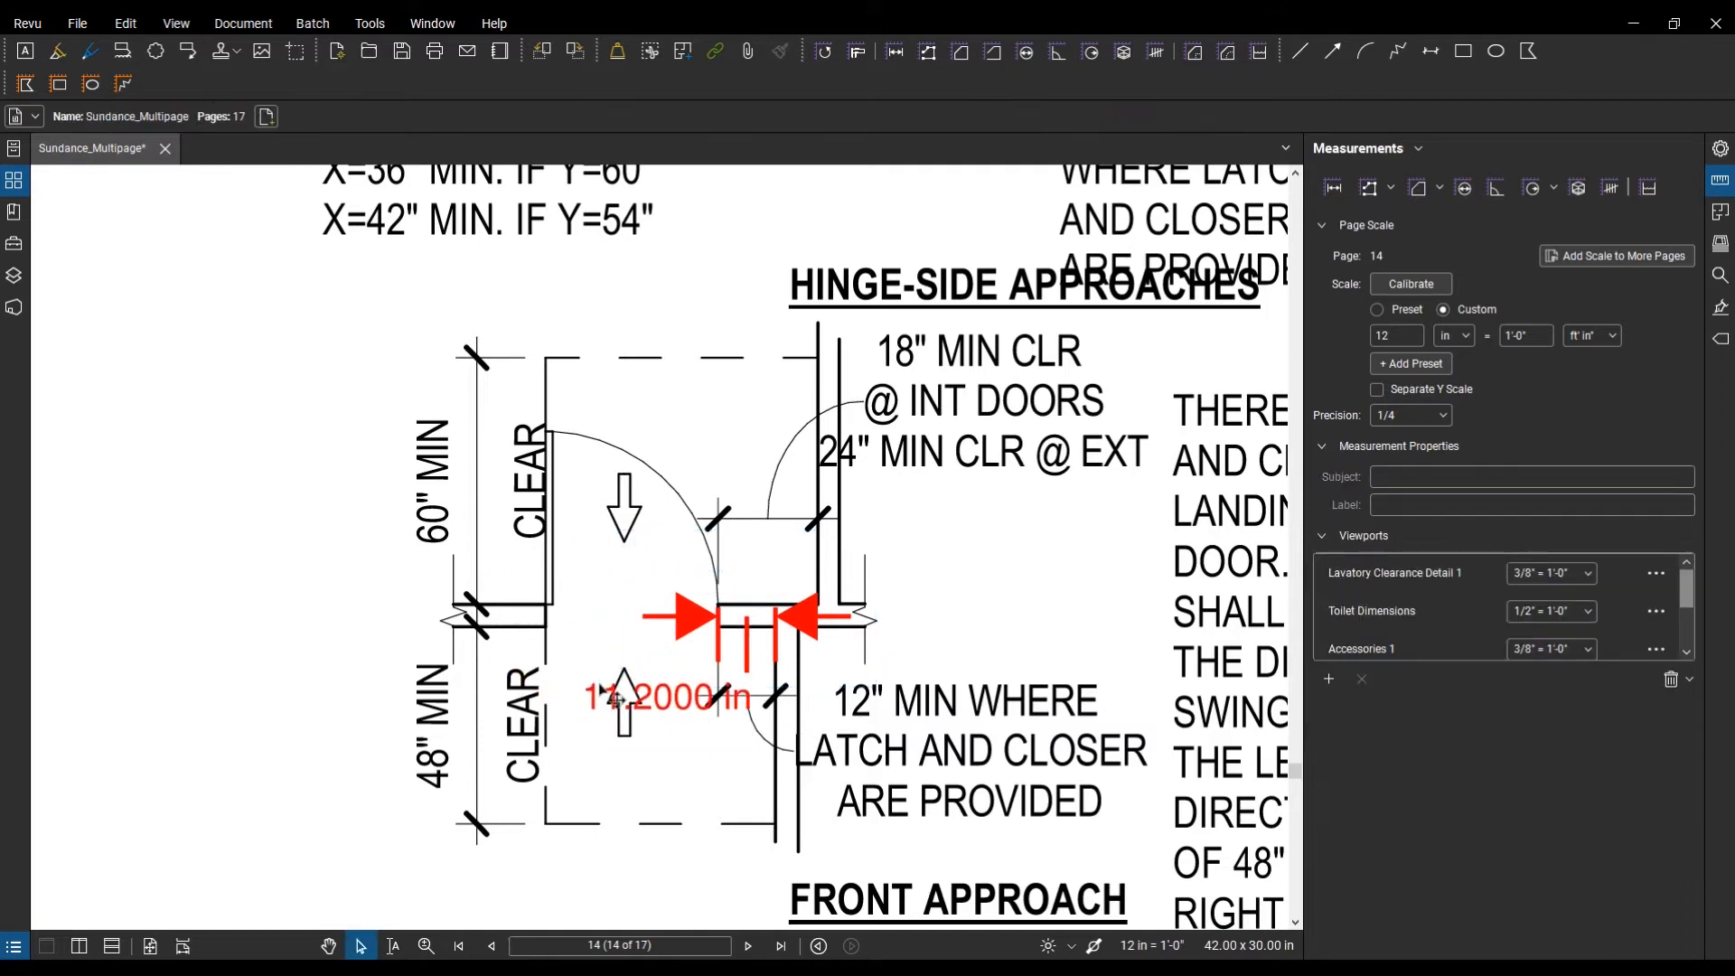
scroll(600, 696, "up", 3)
scroll(706, 720, "up", 1)
left_click_drag(743, 700, 649, 369)
scroll(687, 578, "down", 3)
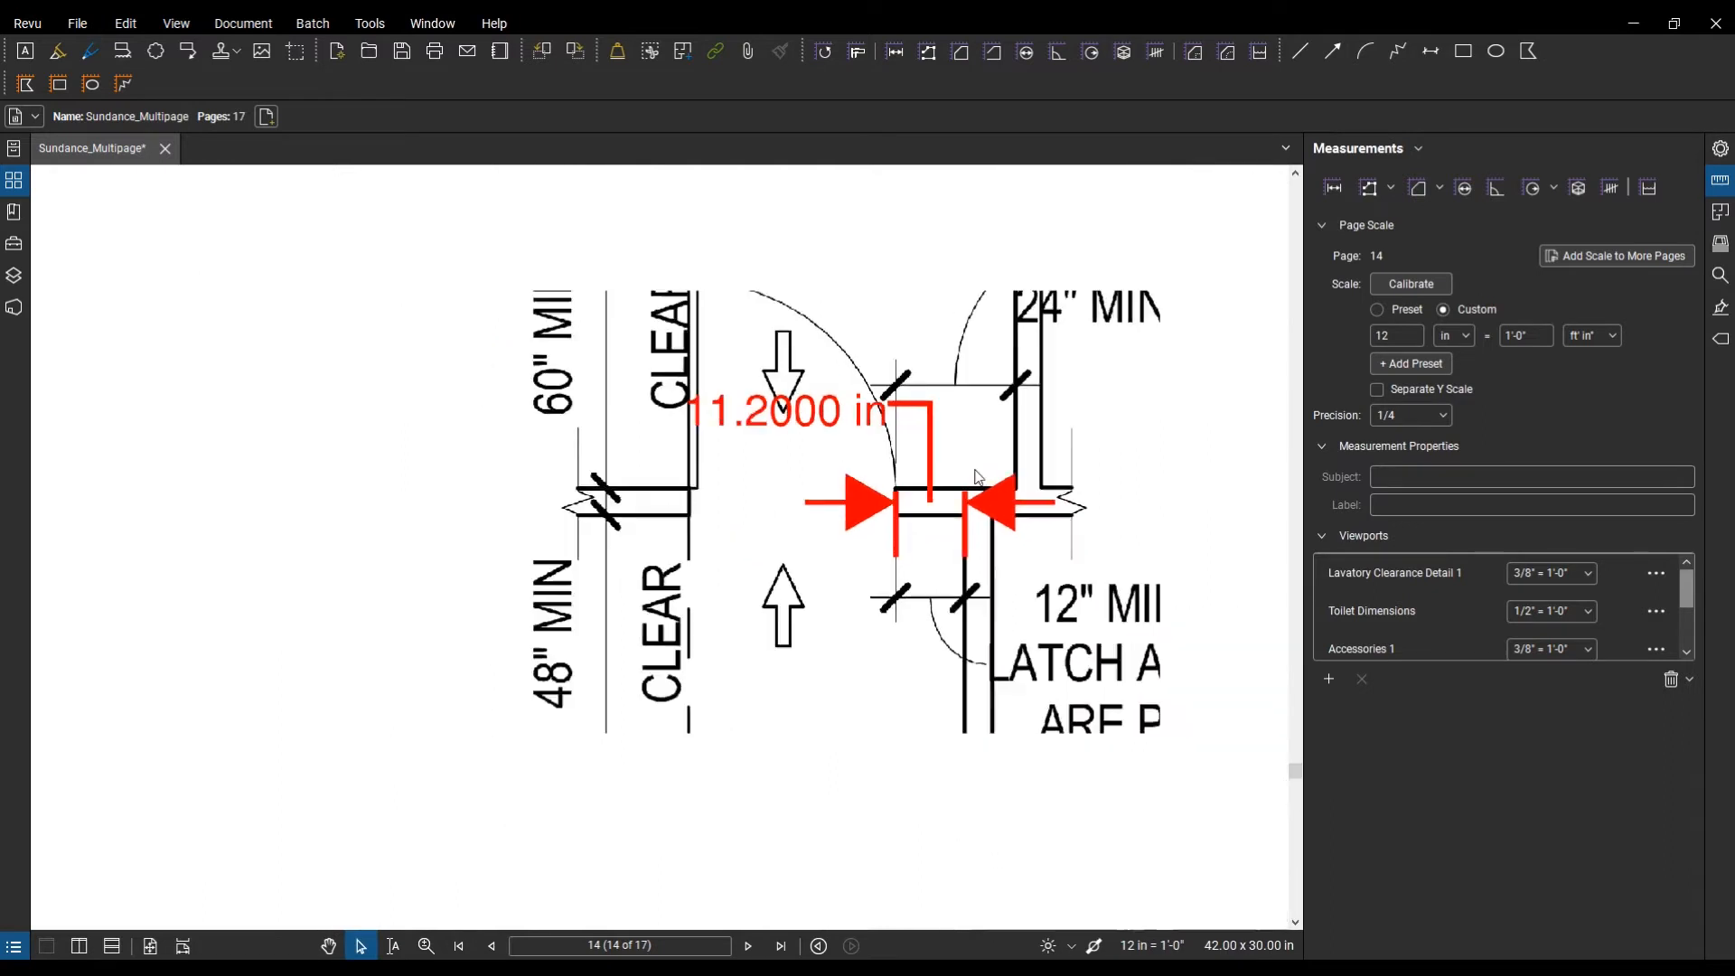
left_click(713, 589)
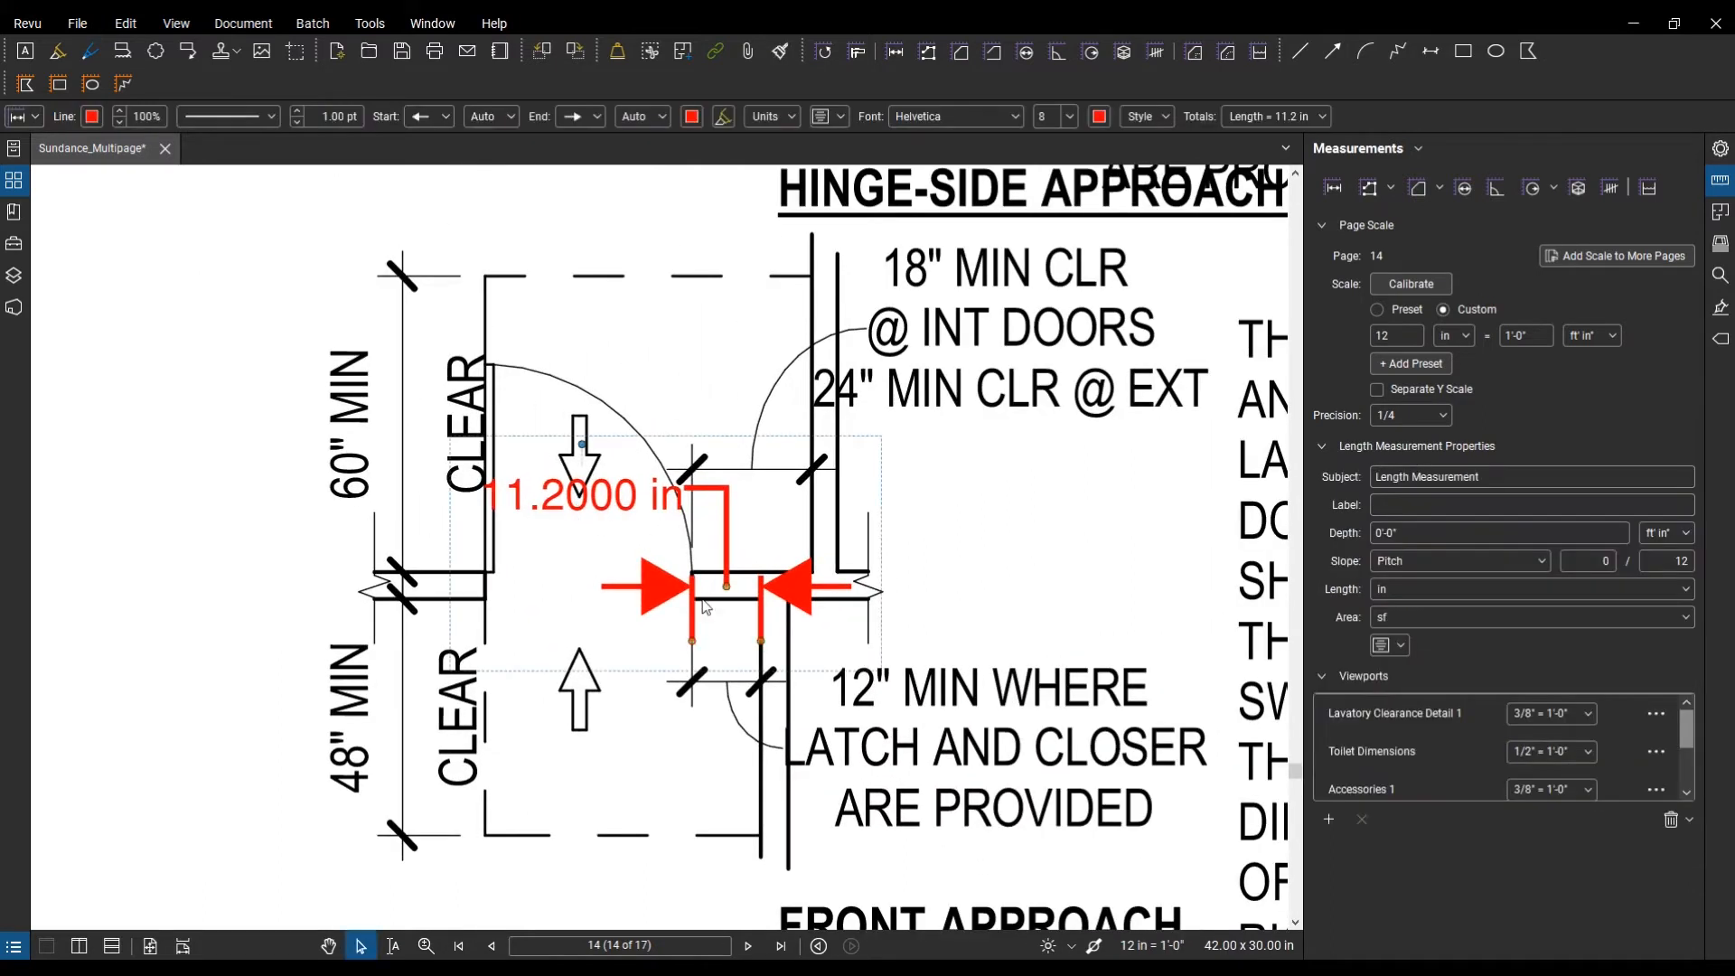
Step: Set the Swinging Doors viewport's precision to 1/2 and check the Front Approach length measurement
scroll(987, 686, "down", 5)
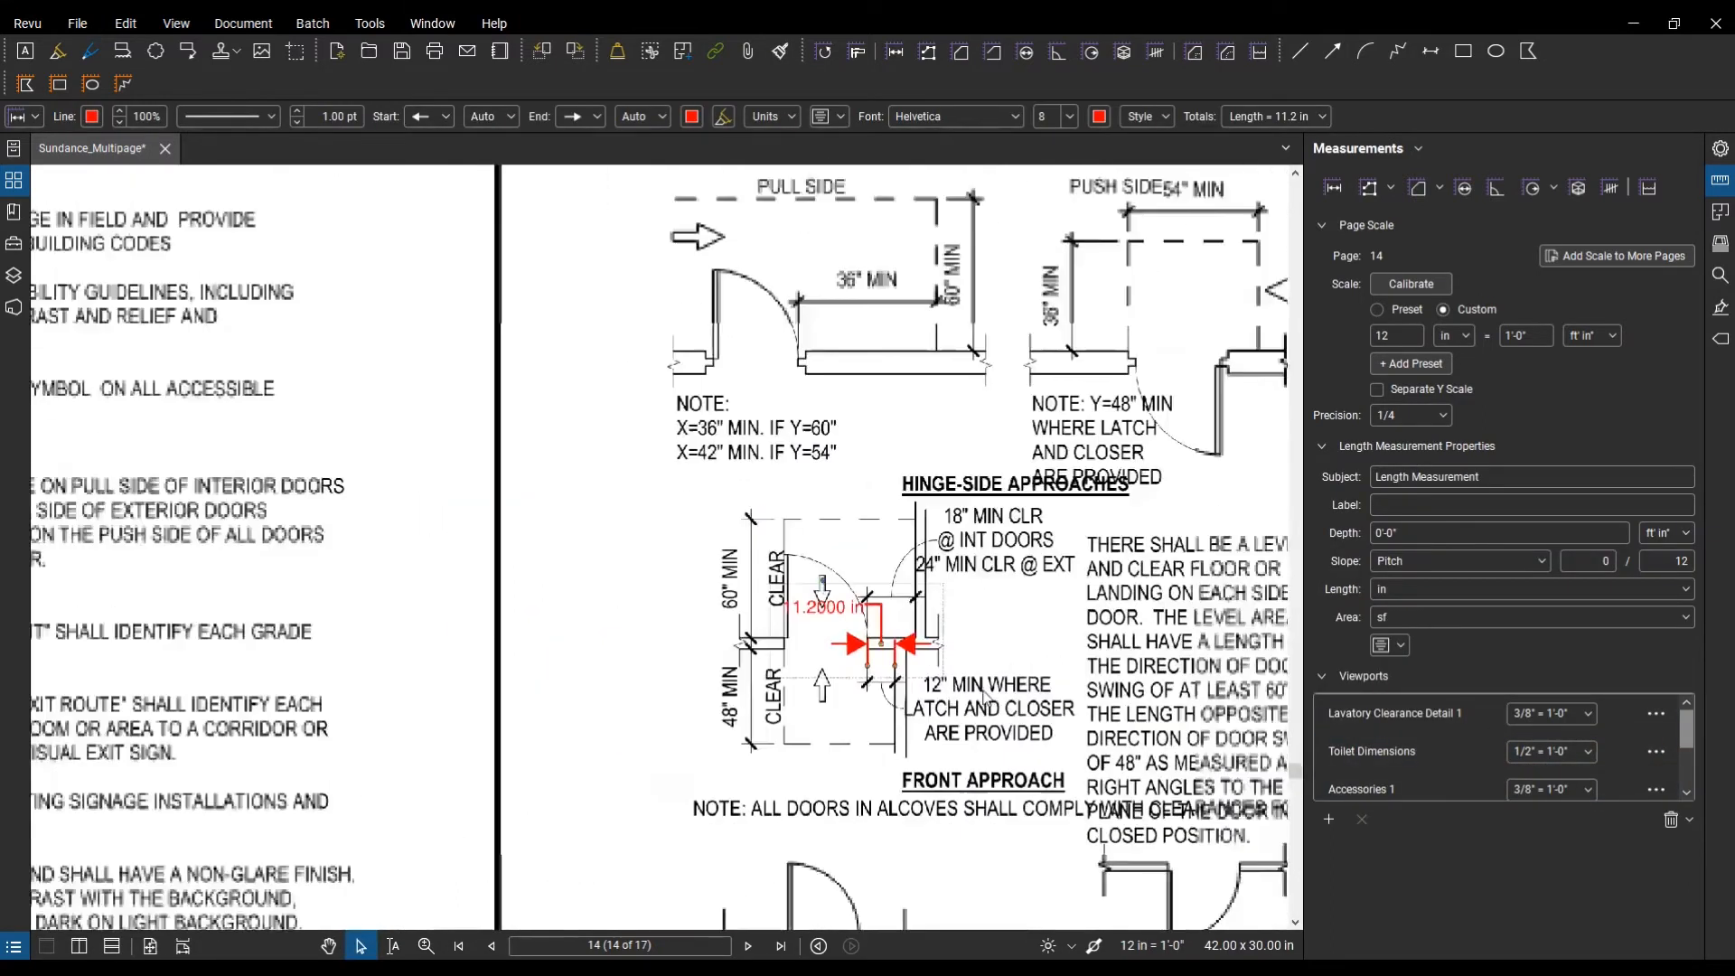
left_click_drag(985, 686, 644, 342)
scroll(980, 673, "down", 2)
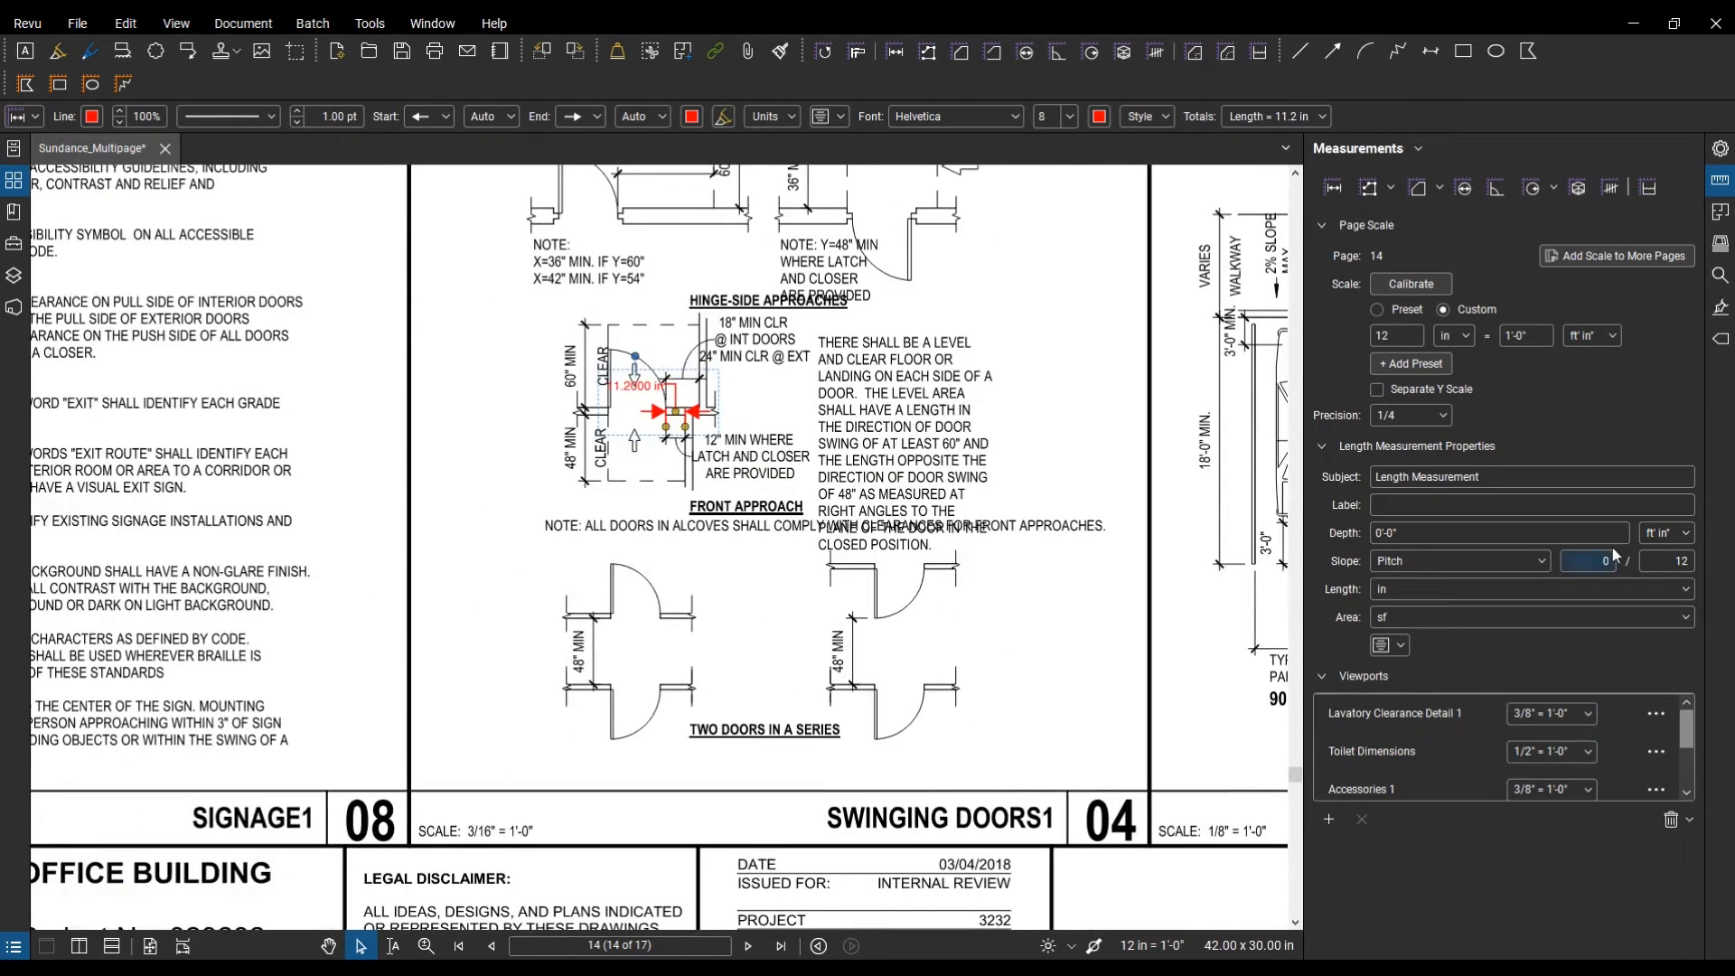
left_click_drag(1684, 736, 1659, 792)
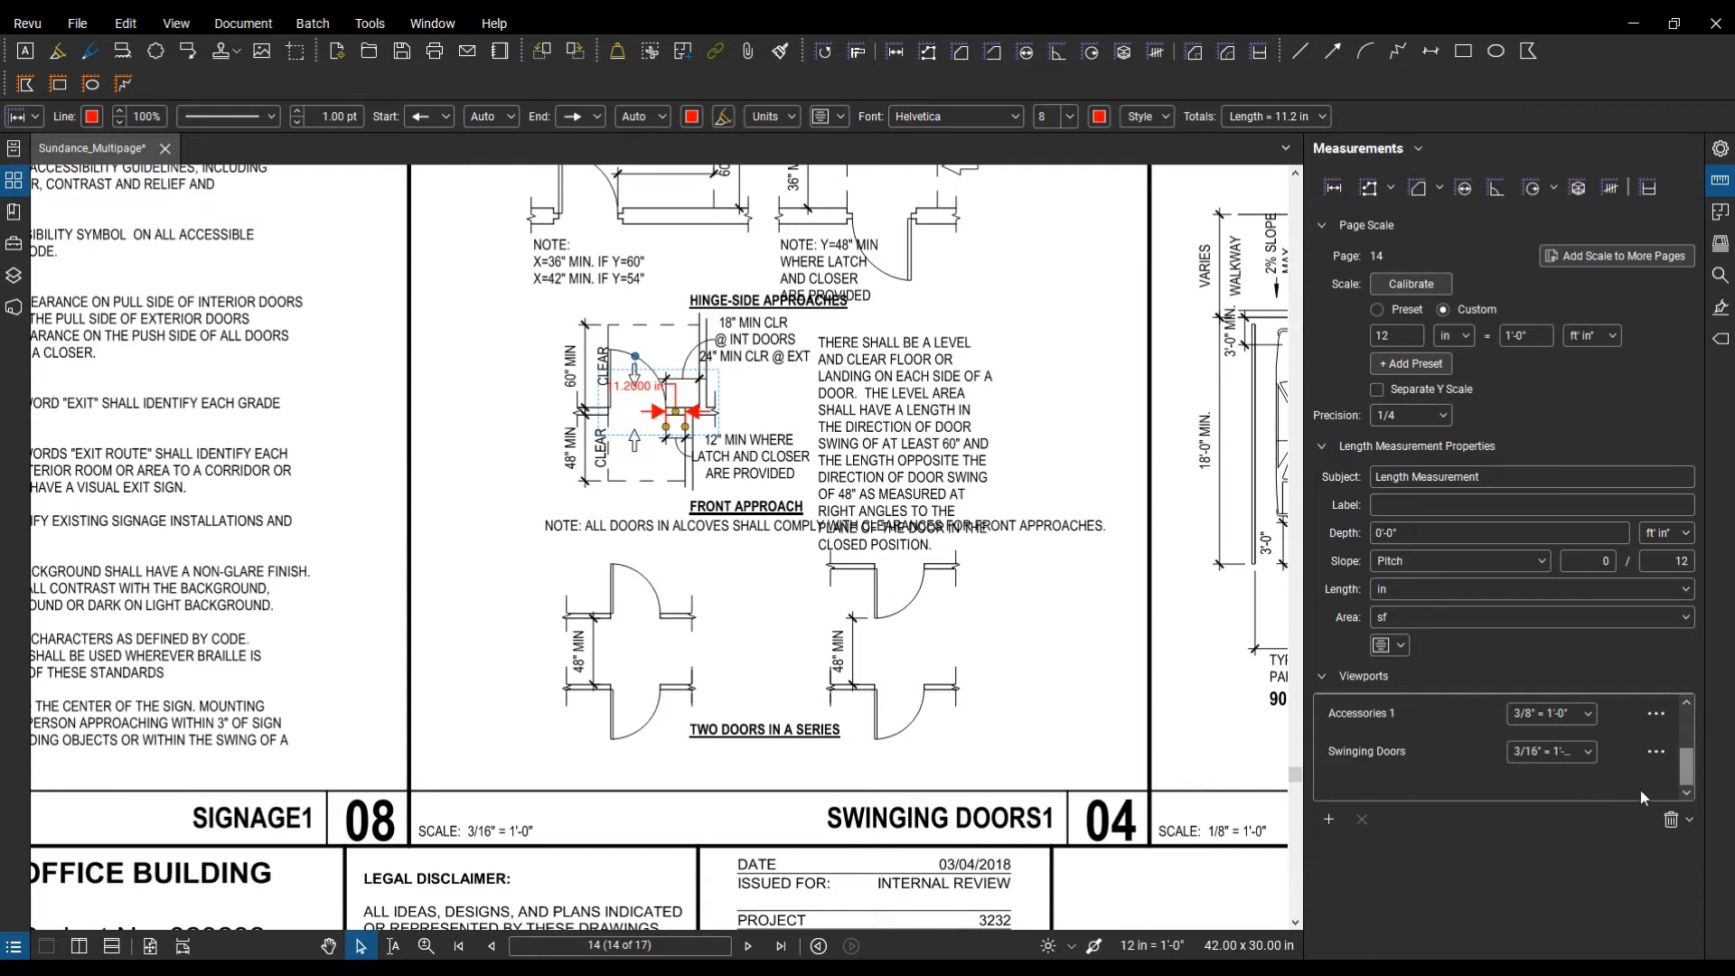
double_click(1461, 743)
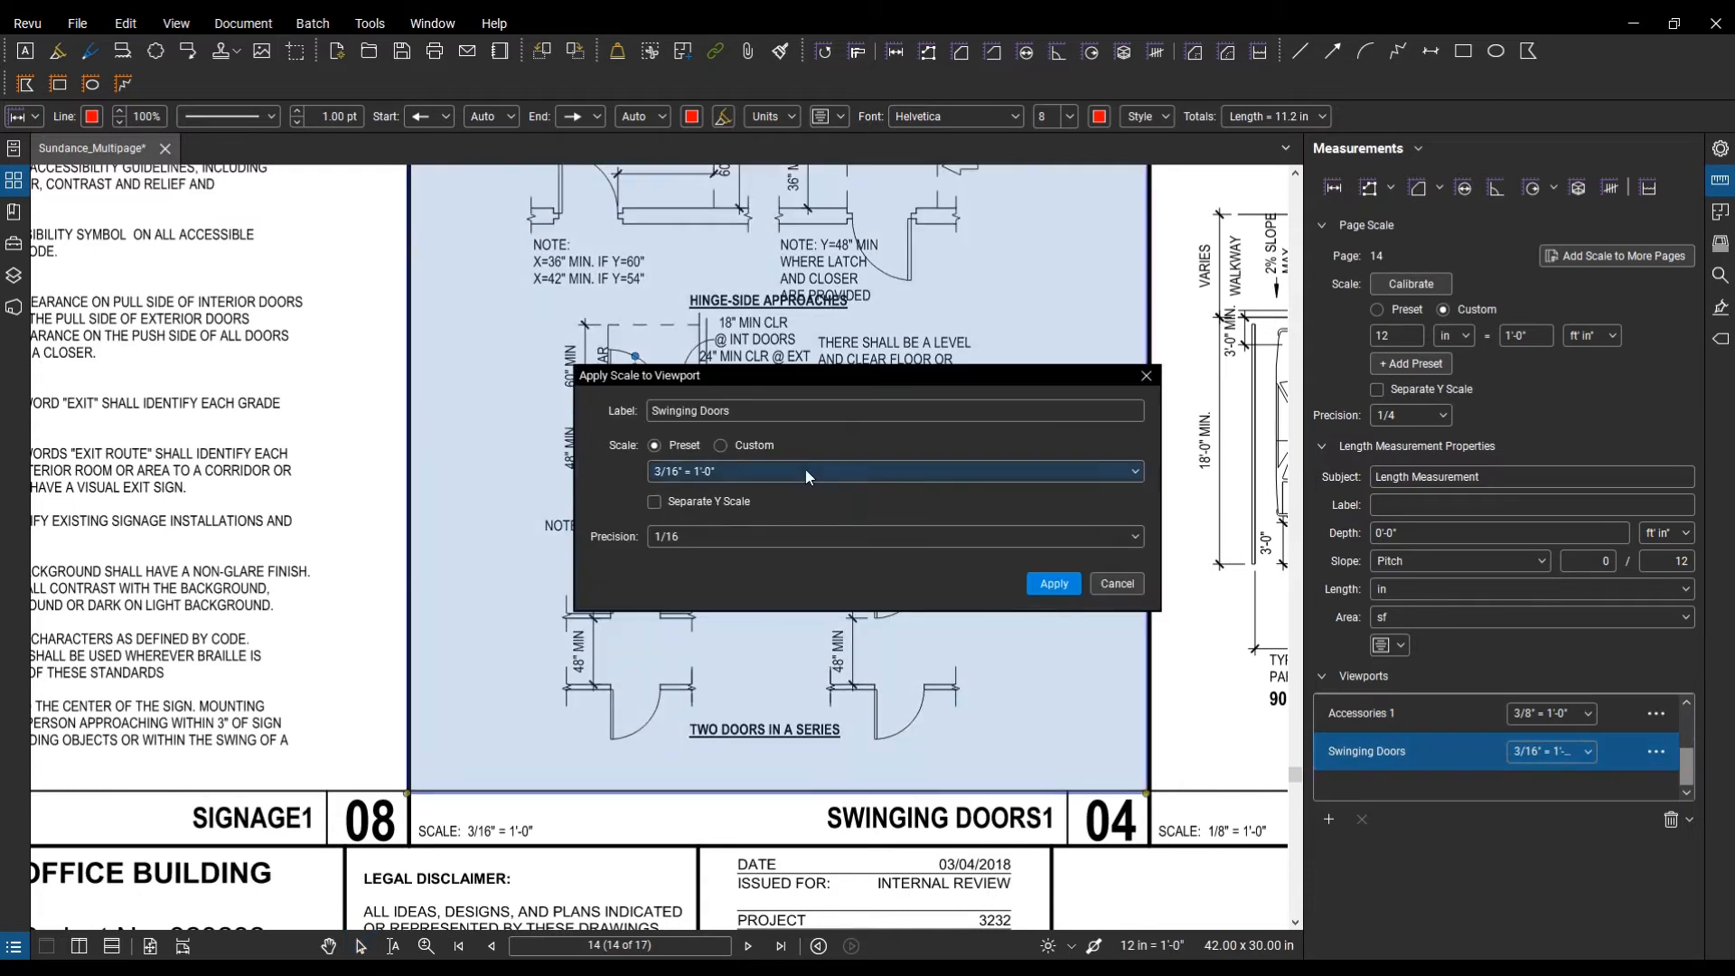
left_click(707, 535)
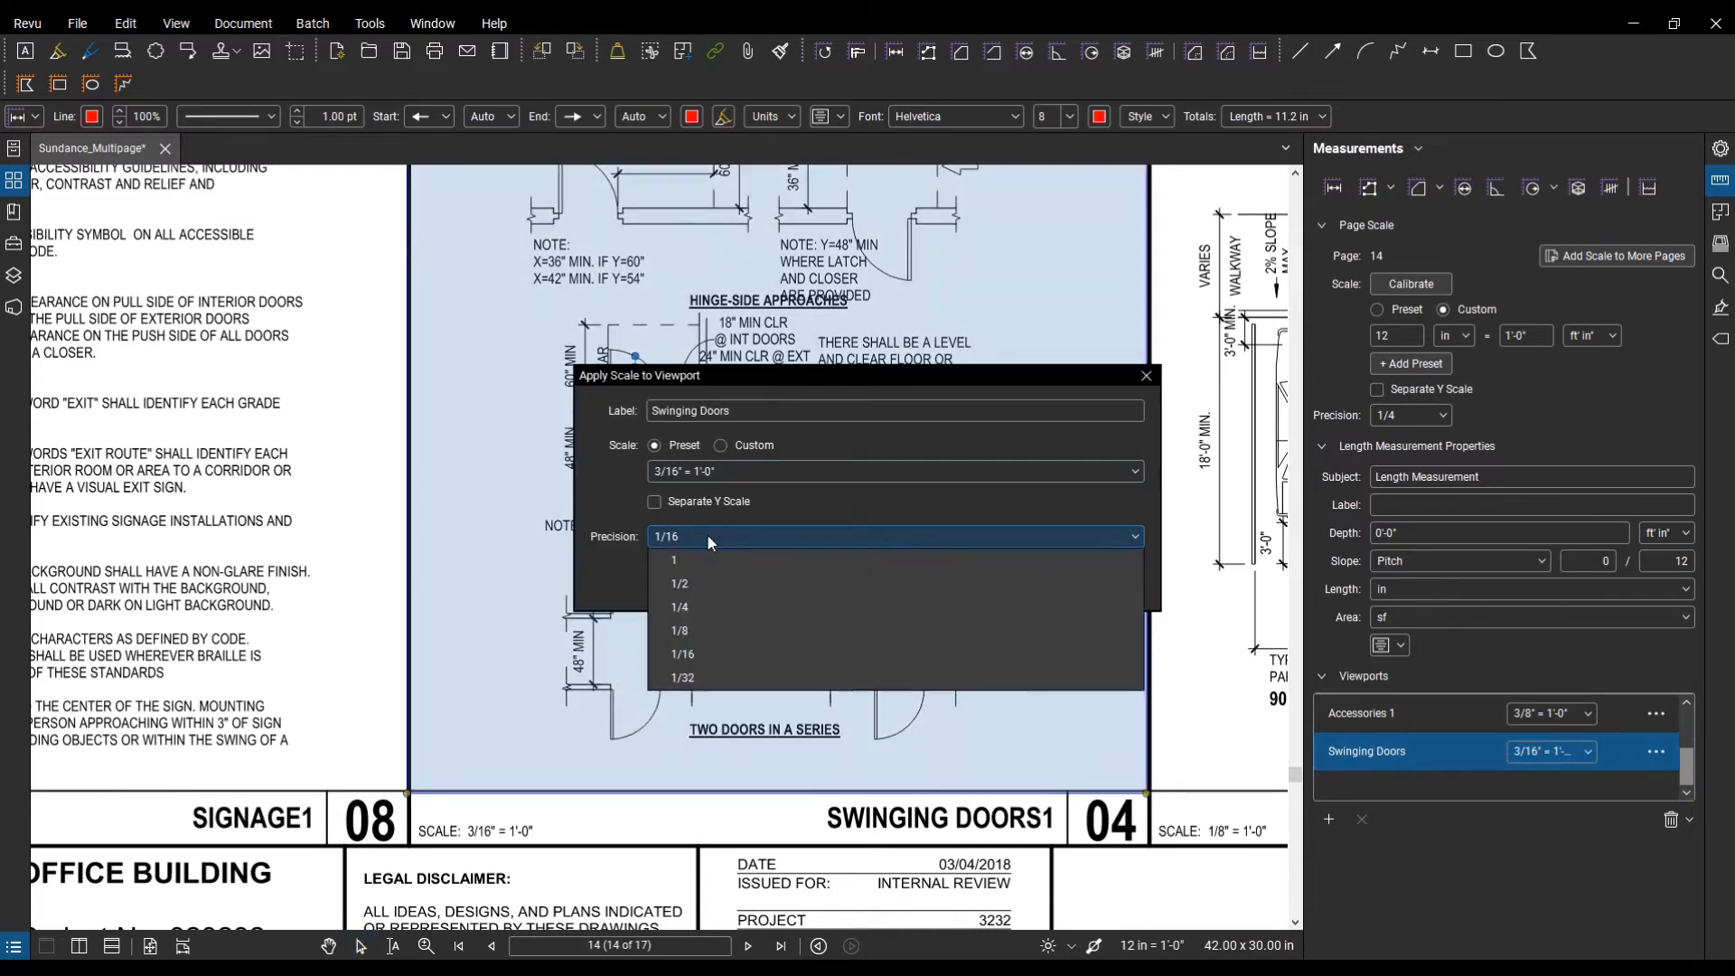
left_click(705, 585)
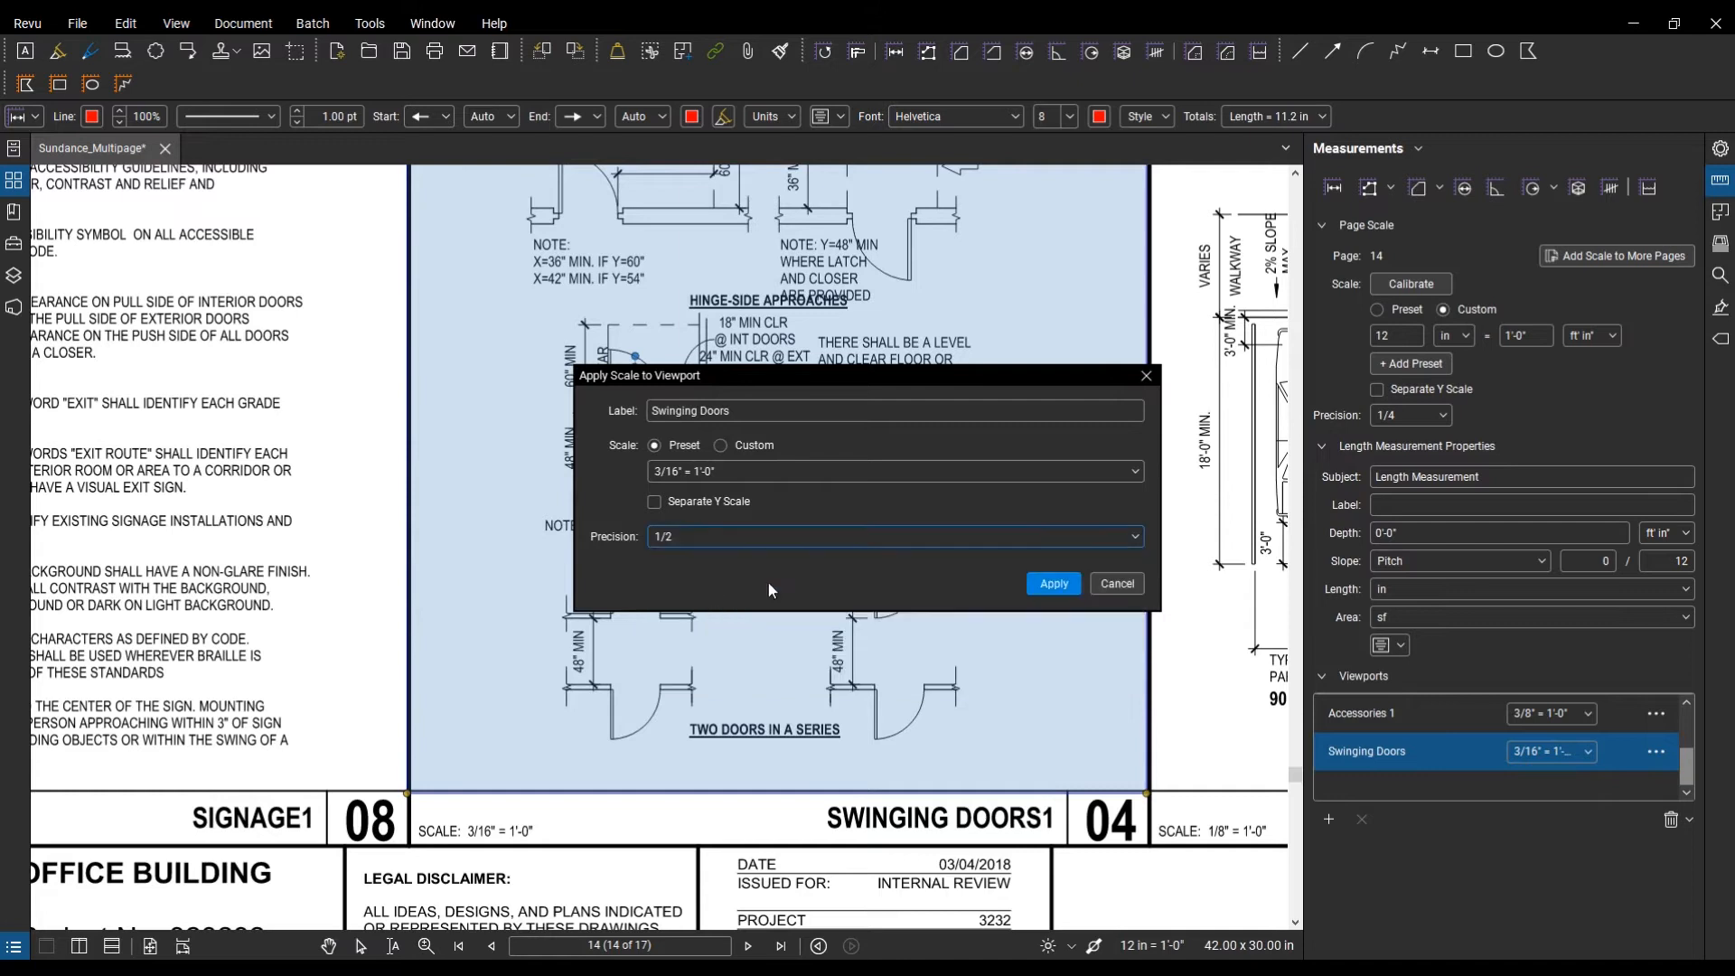
left_click(1076, 589)
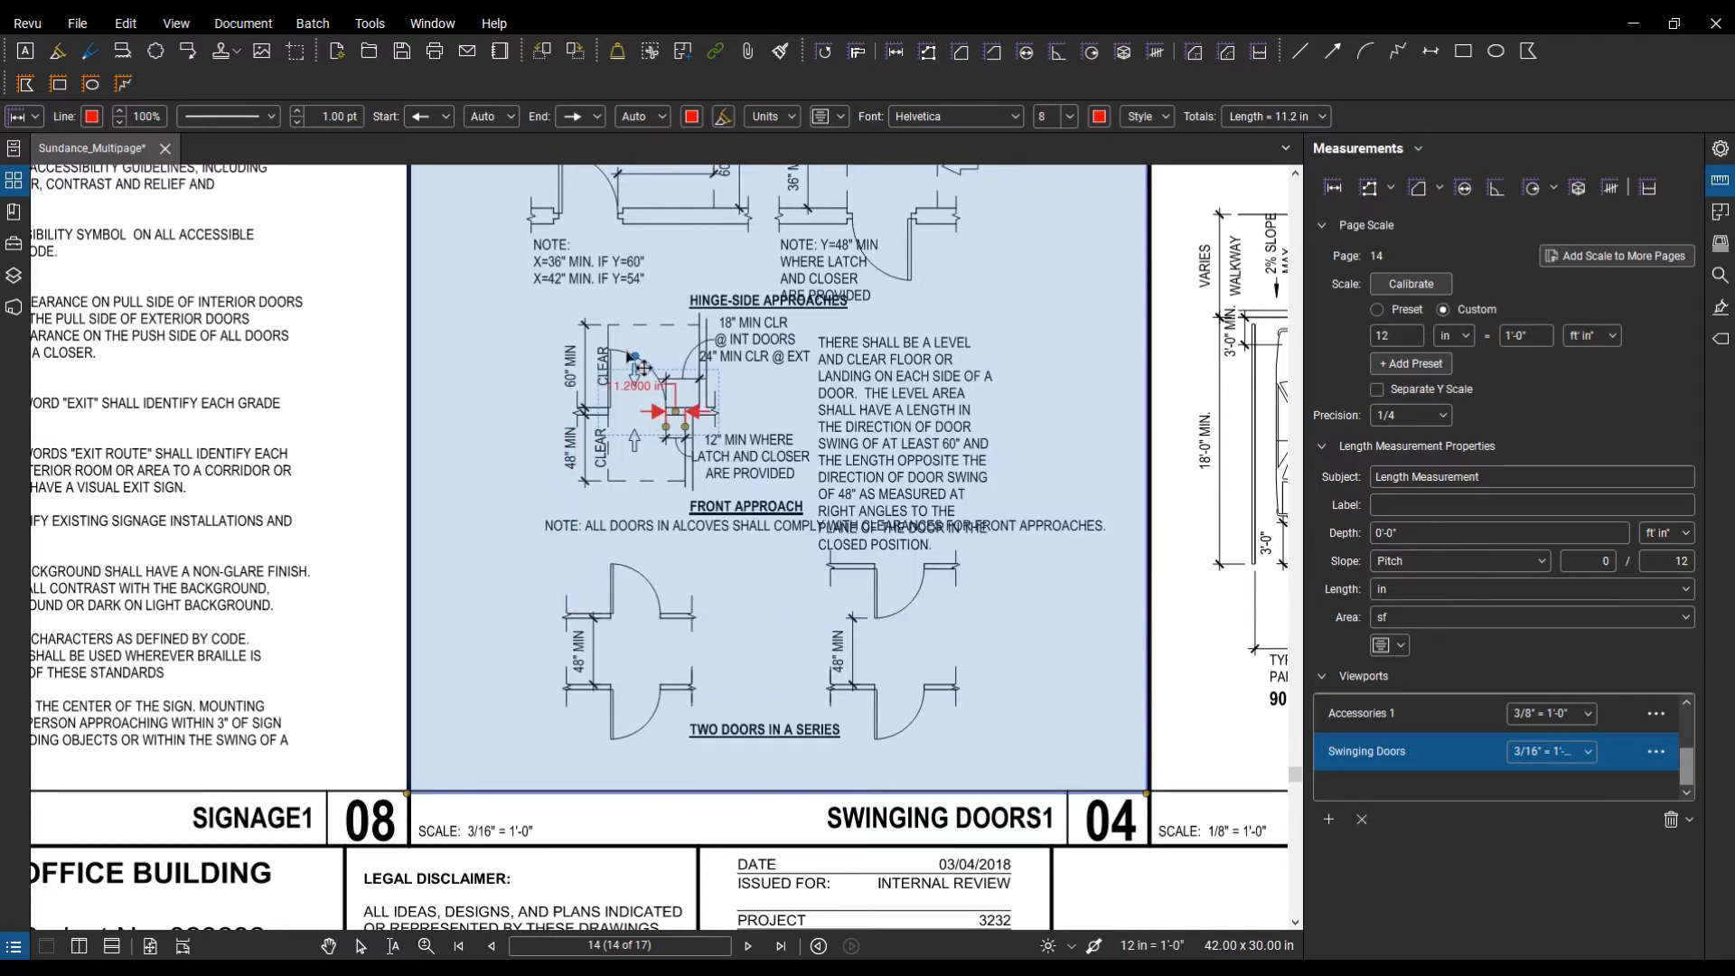
scroll(659, 368, "up", 5)
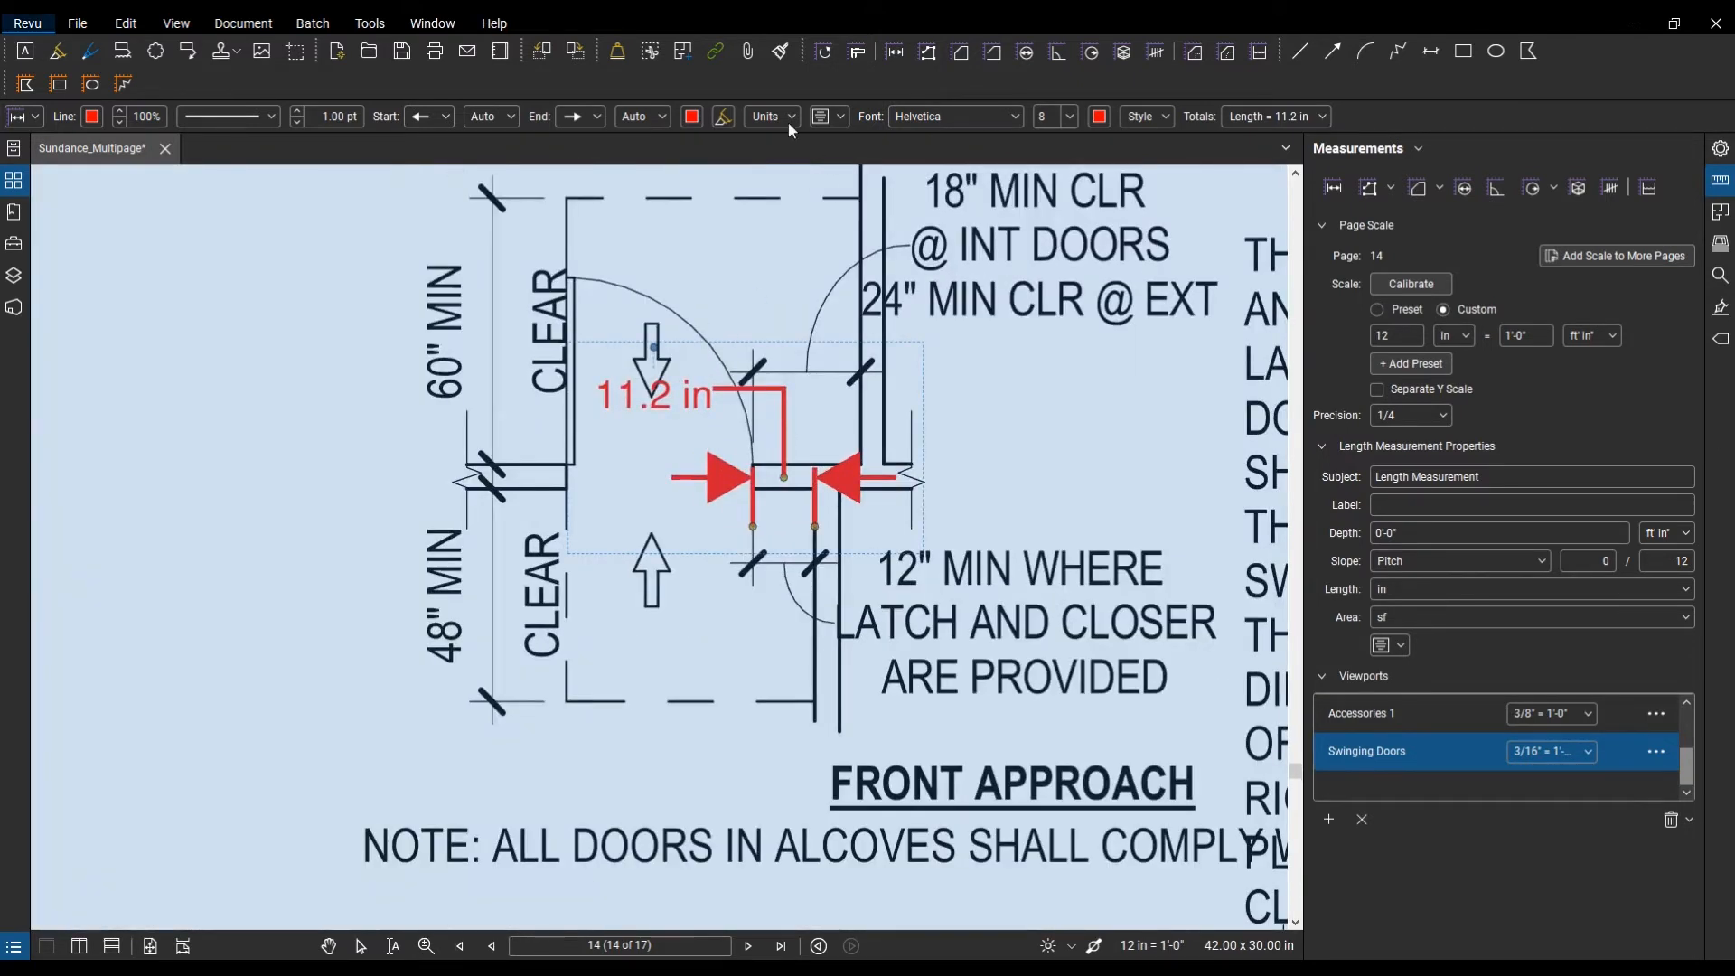
left_click_drag(931, 473, 1019, 619)
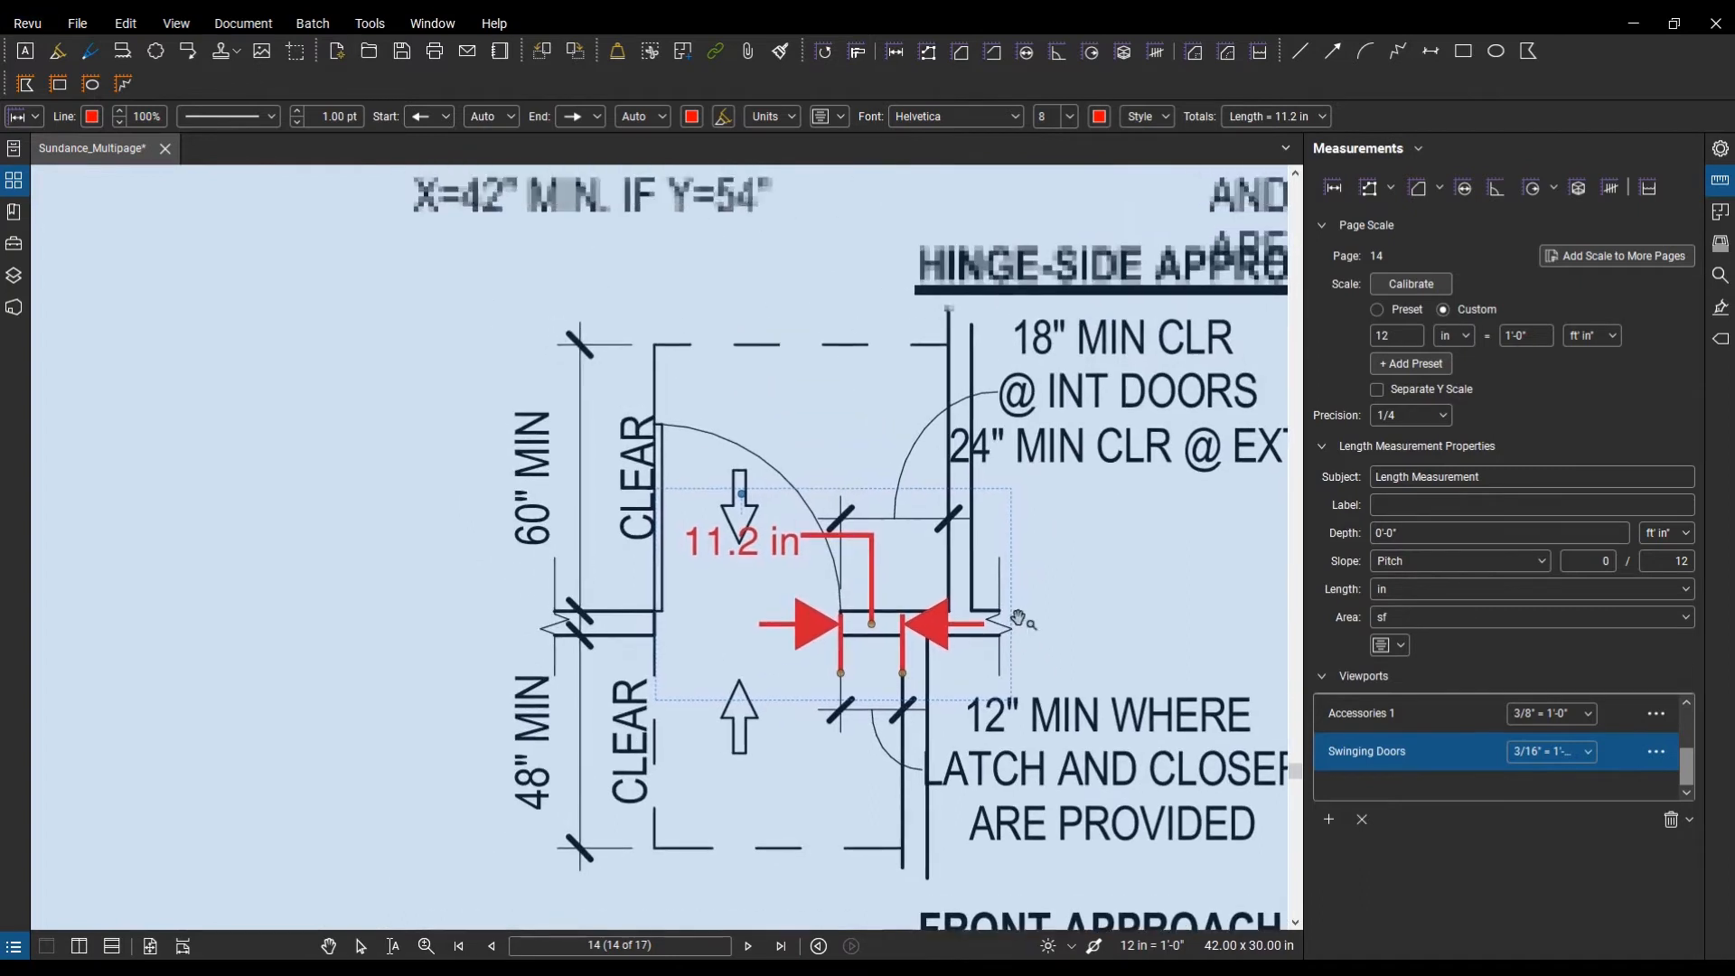
left_click(1099, 626)
Step: Go to page 13 with the OFFICE PROJECT floor plan
scroll(1098, 626, "down", 10)
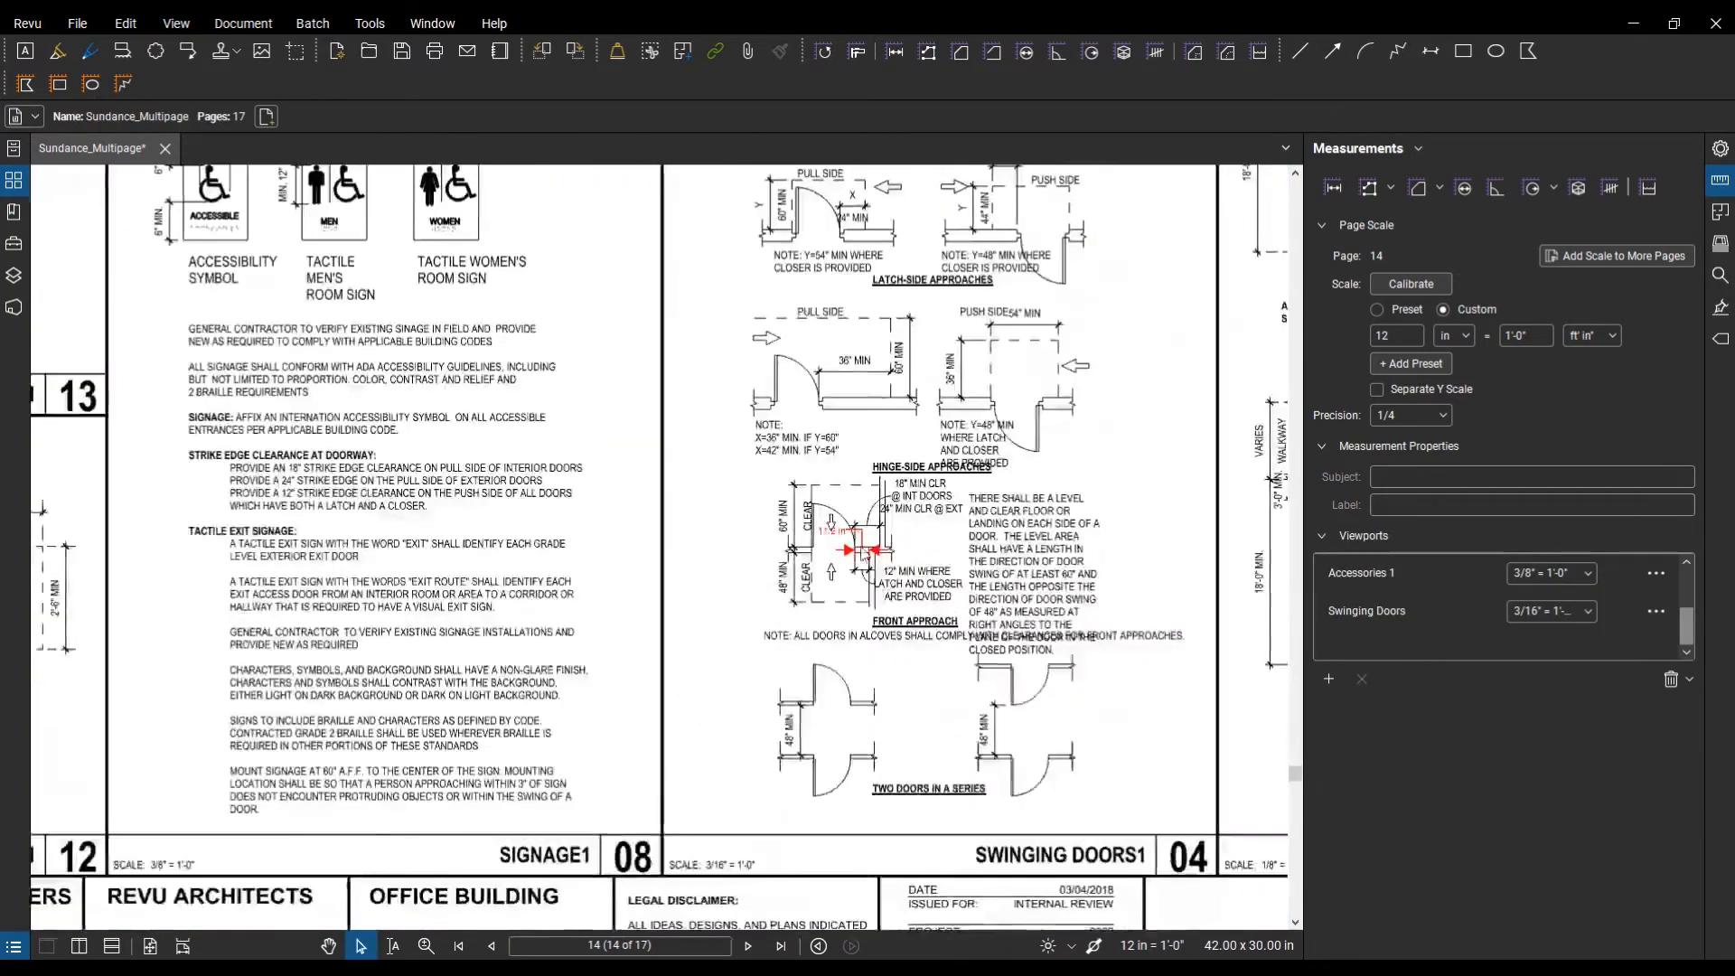
scroll(881, 583, "down", 5)
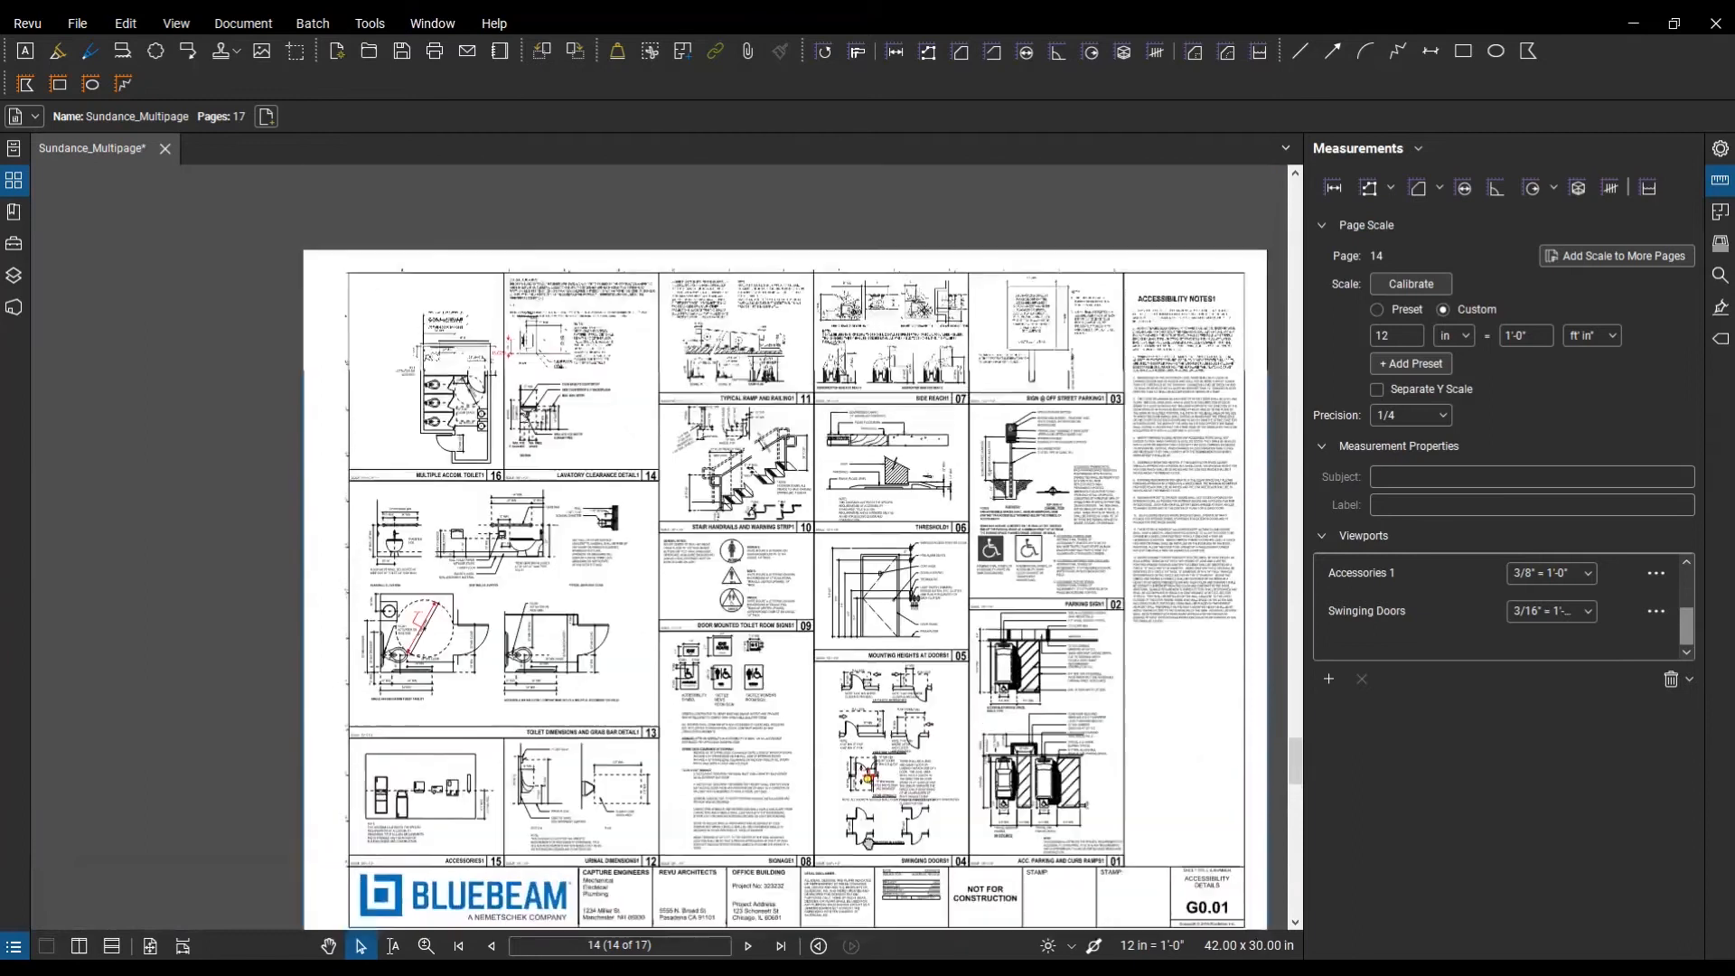
left_click(21, 179)
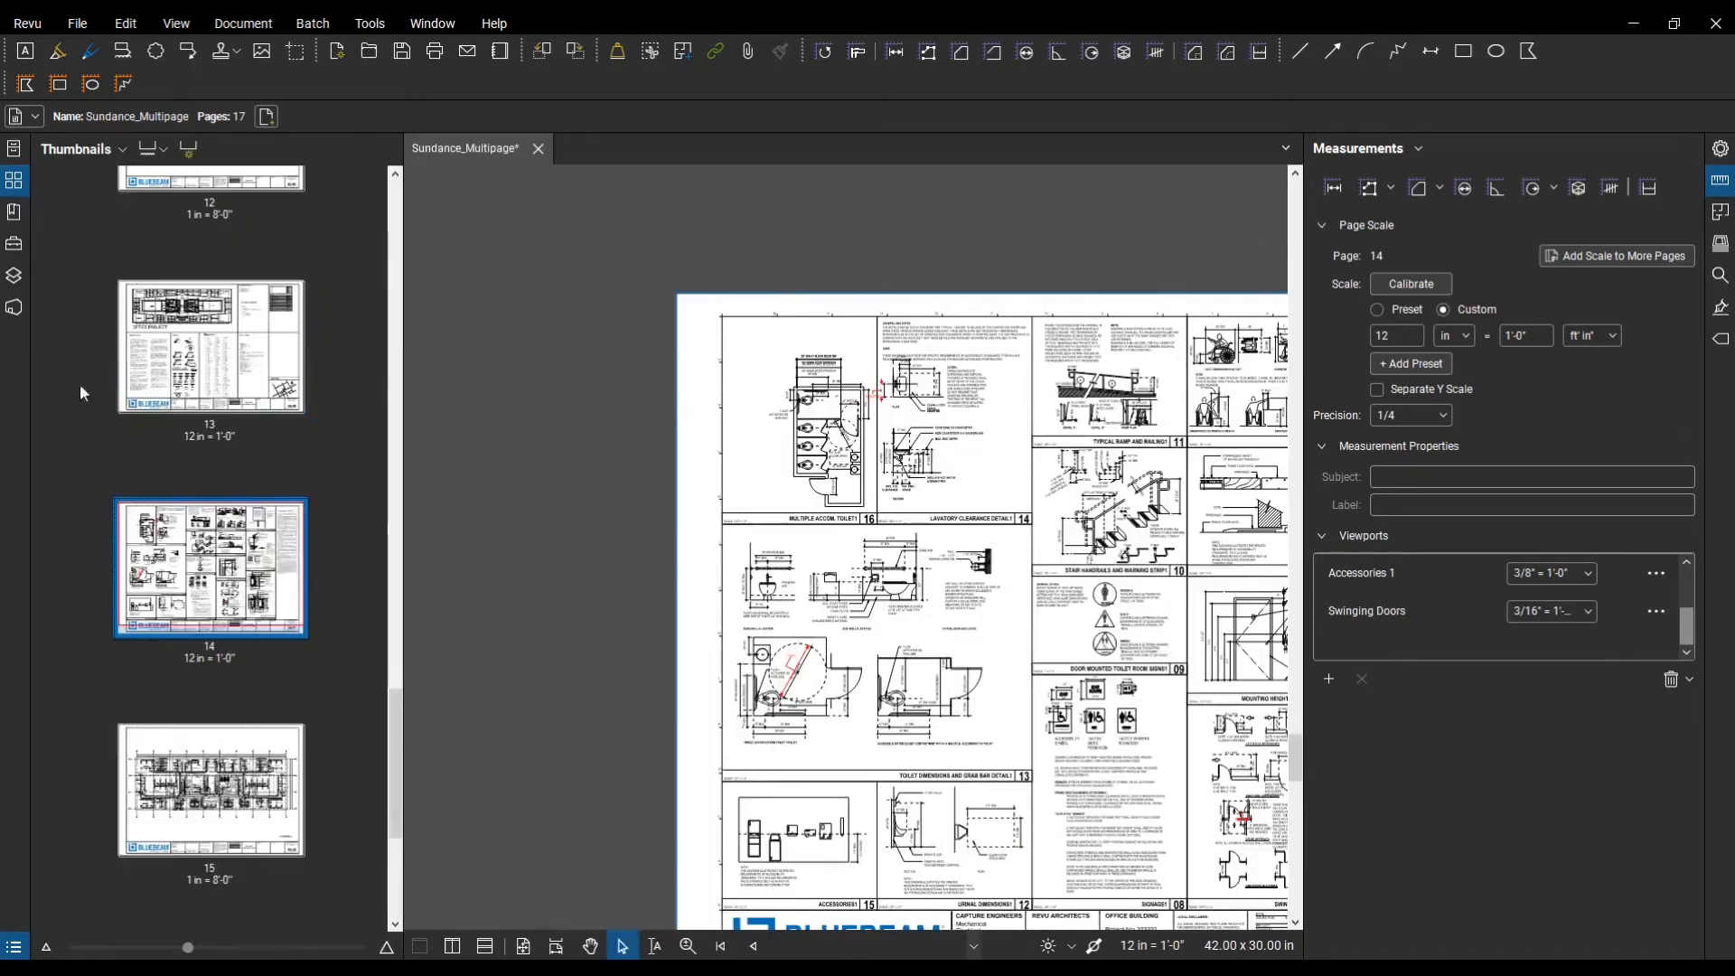
left_click(210, 347)
scroll(1140, 541, "up", 3)
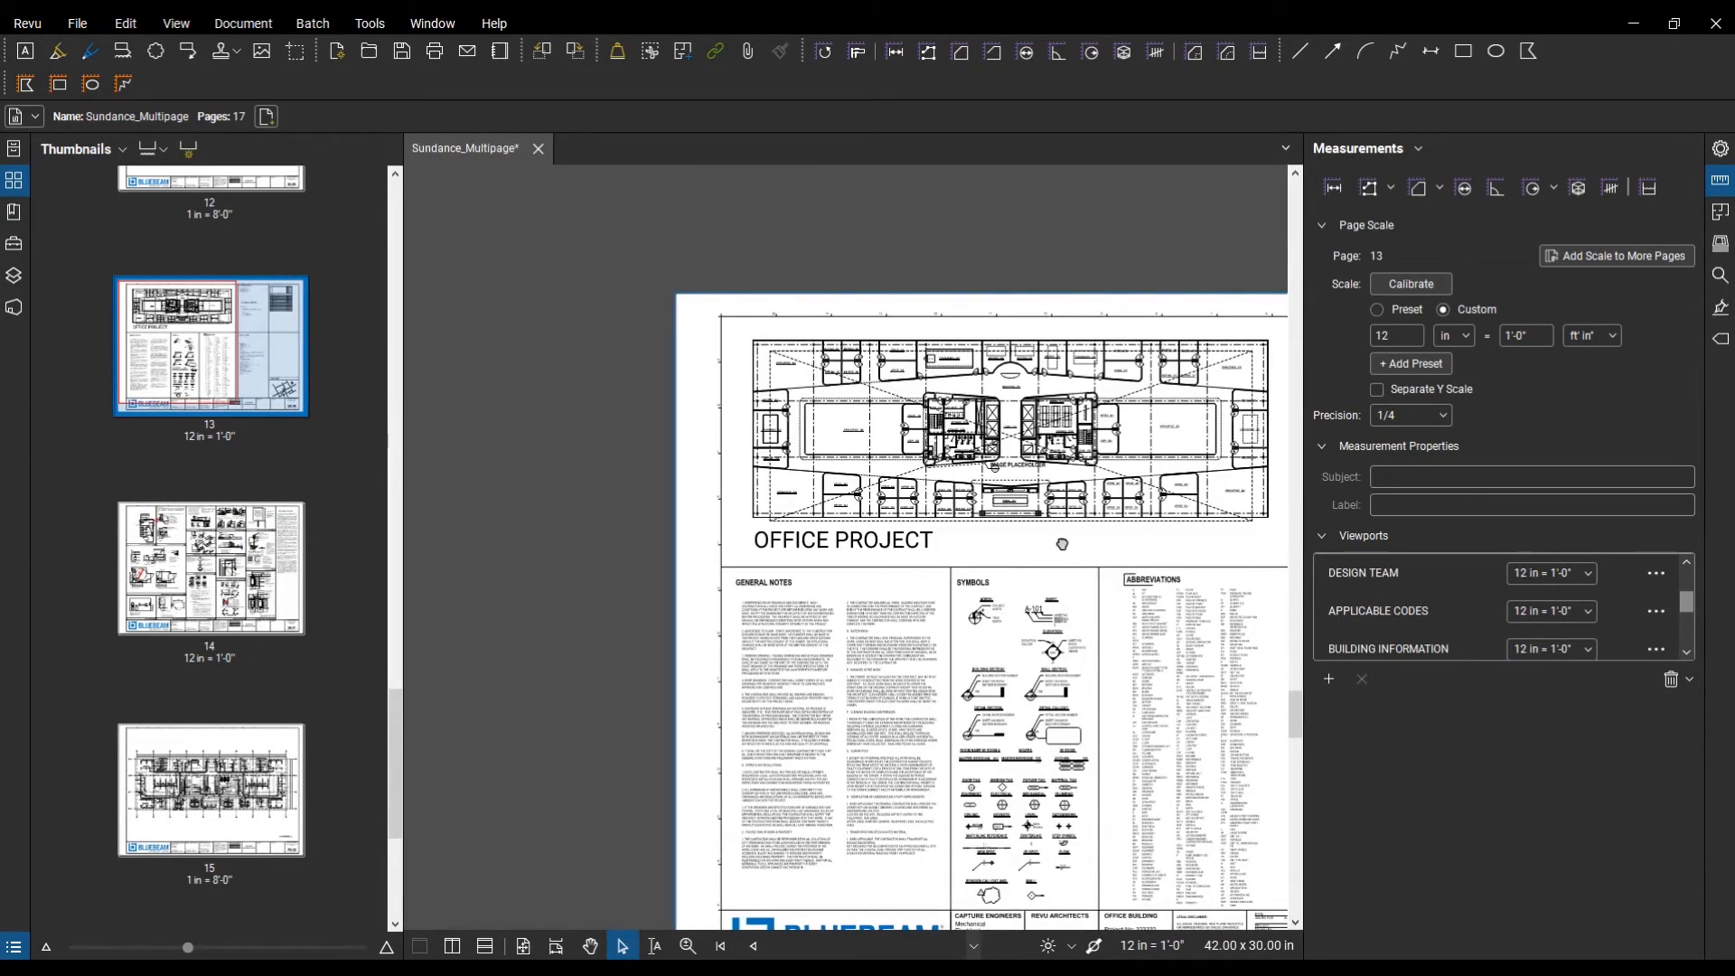
scroll(579, 553, "up", 3)
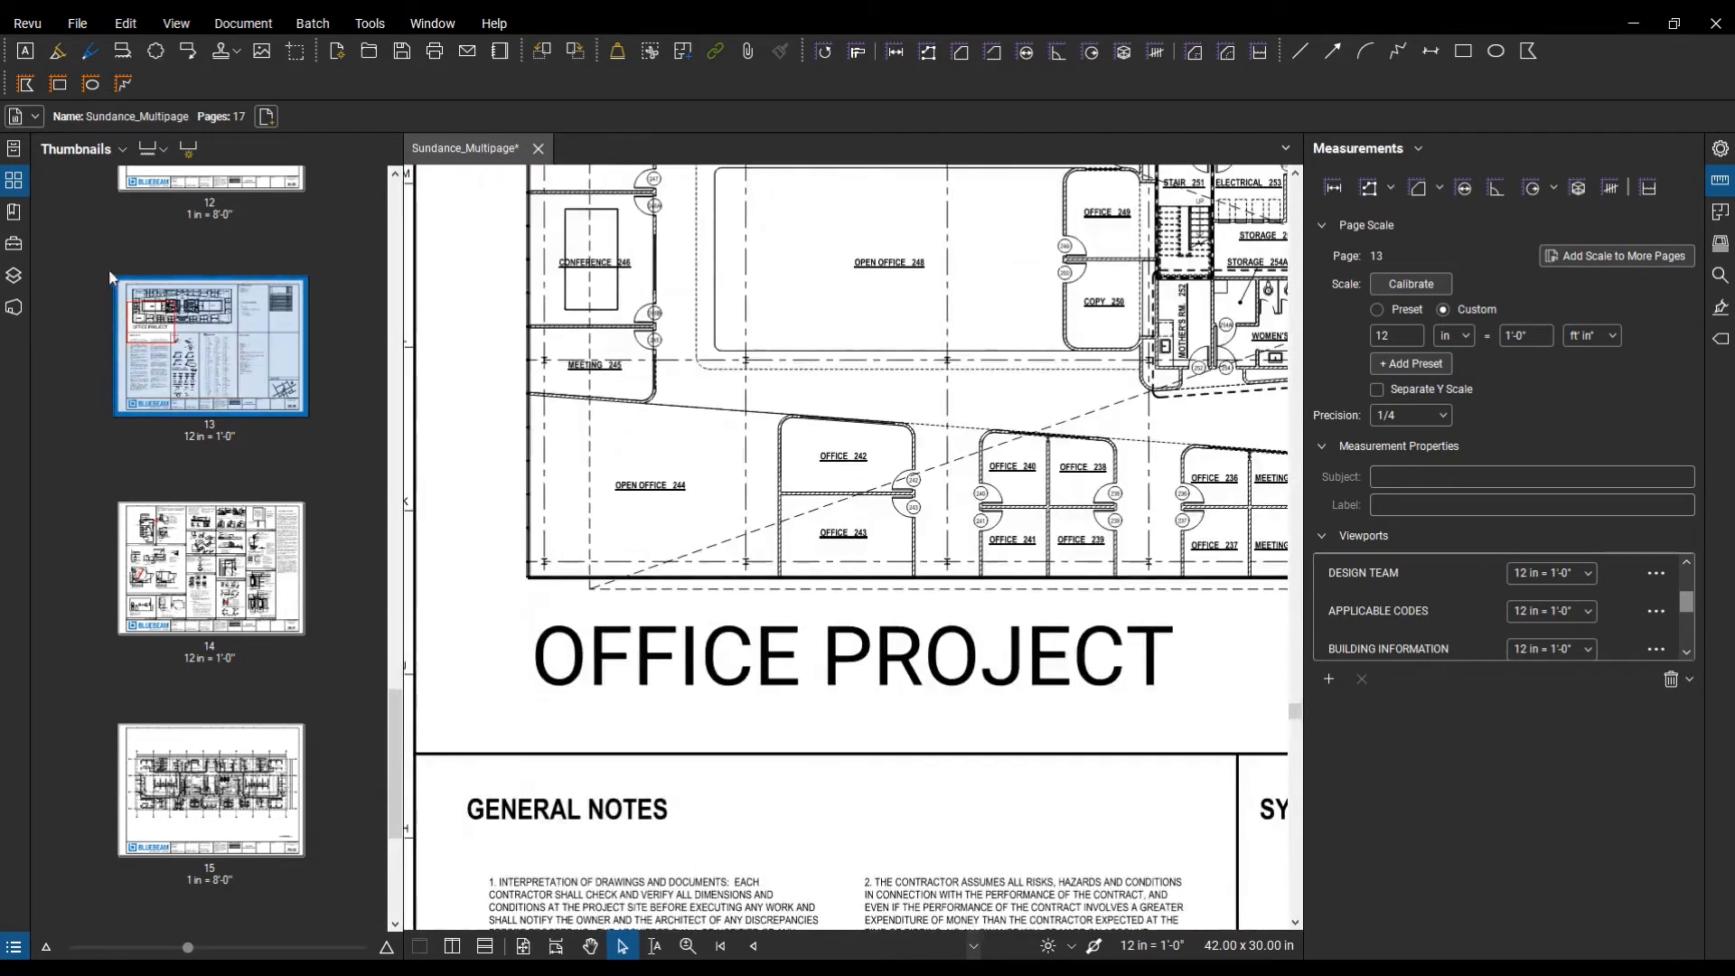
left_click(27, 180)
scroll(893, 611, "down", 3)
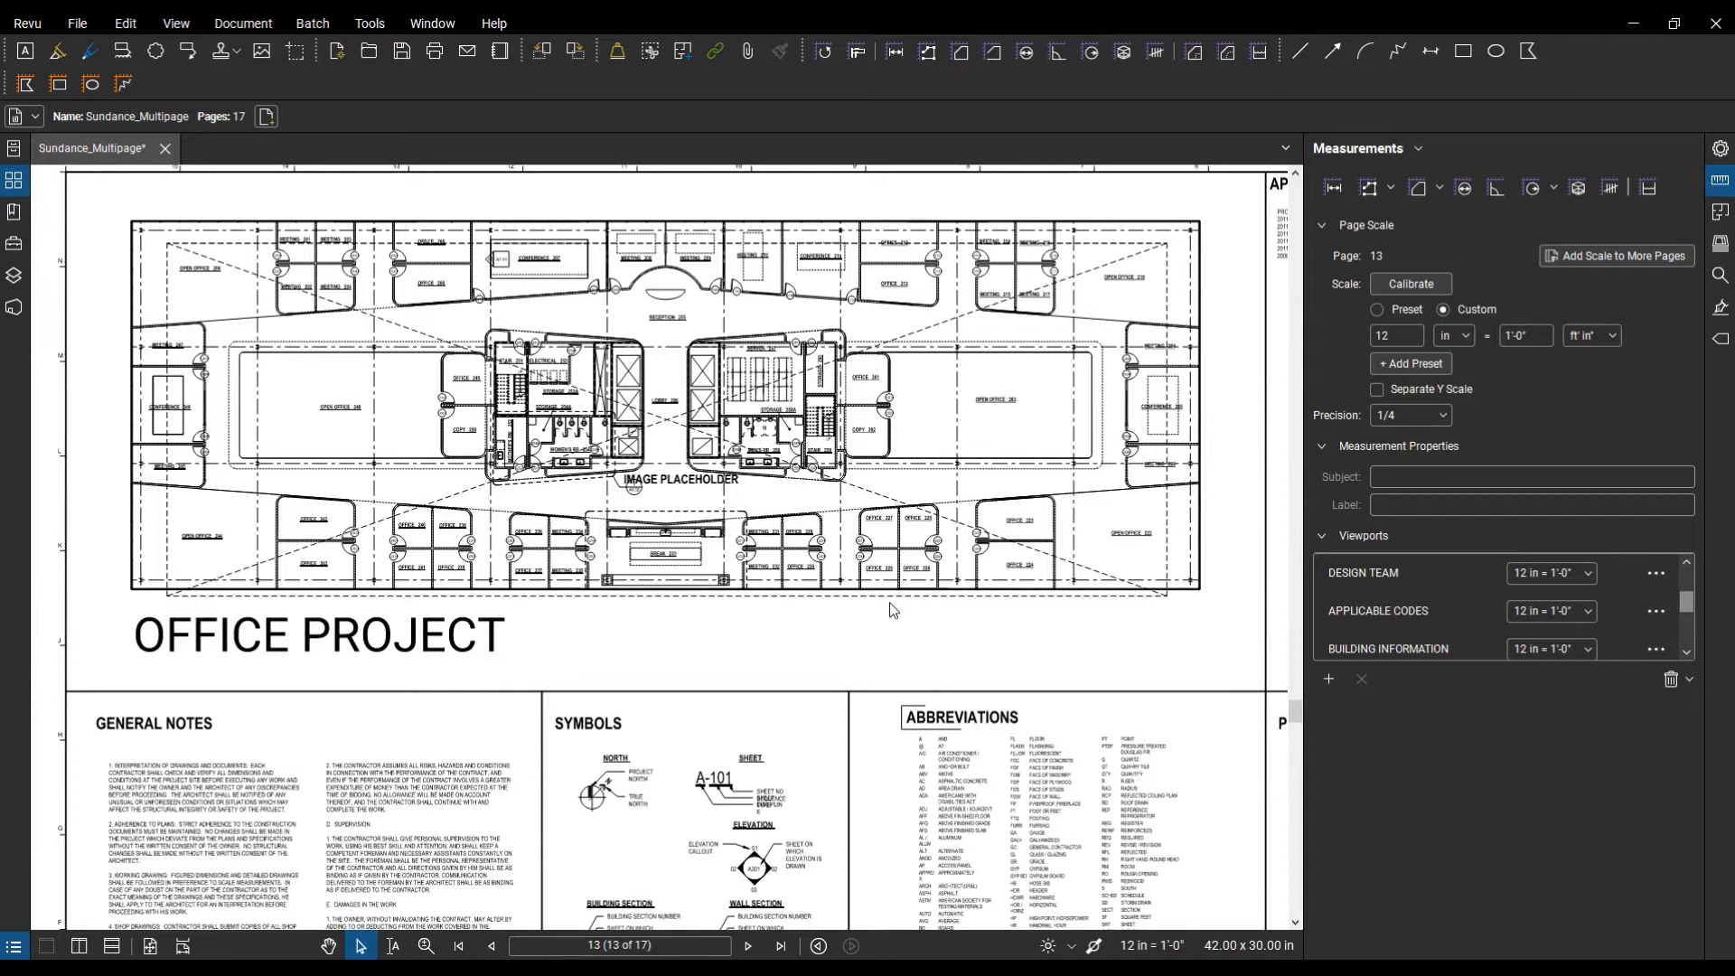
Step: Define a new viewport around the entire OFFICE PROJECT floor plan on page 13
scroll(1008, 389, "up", 5)
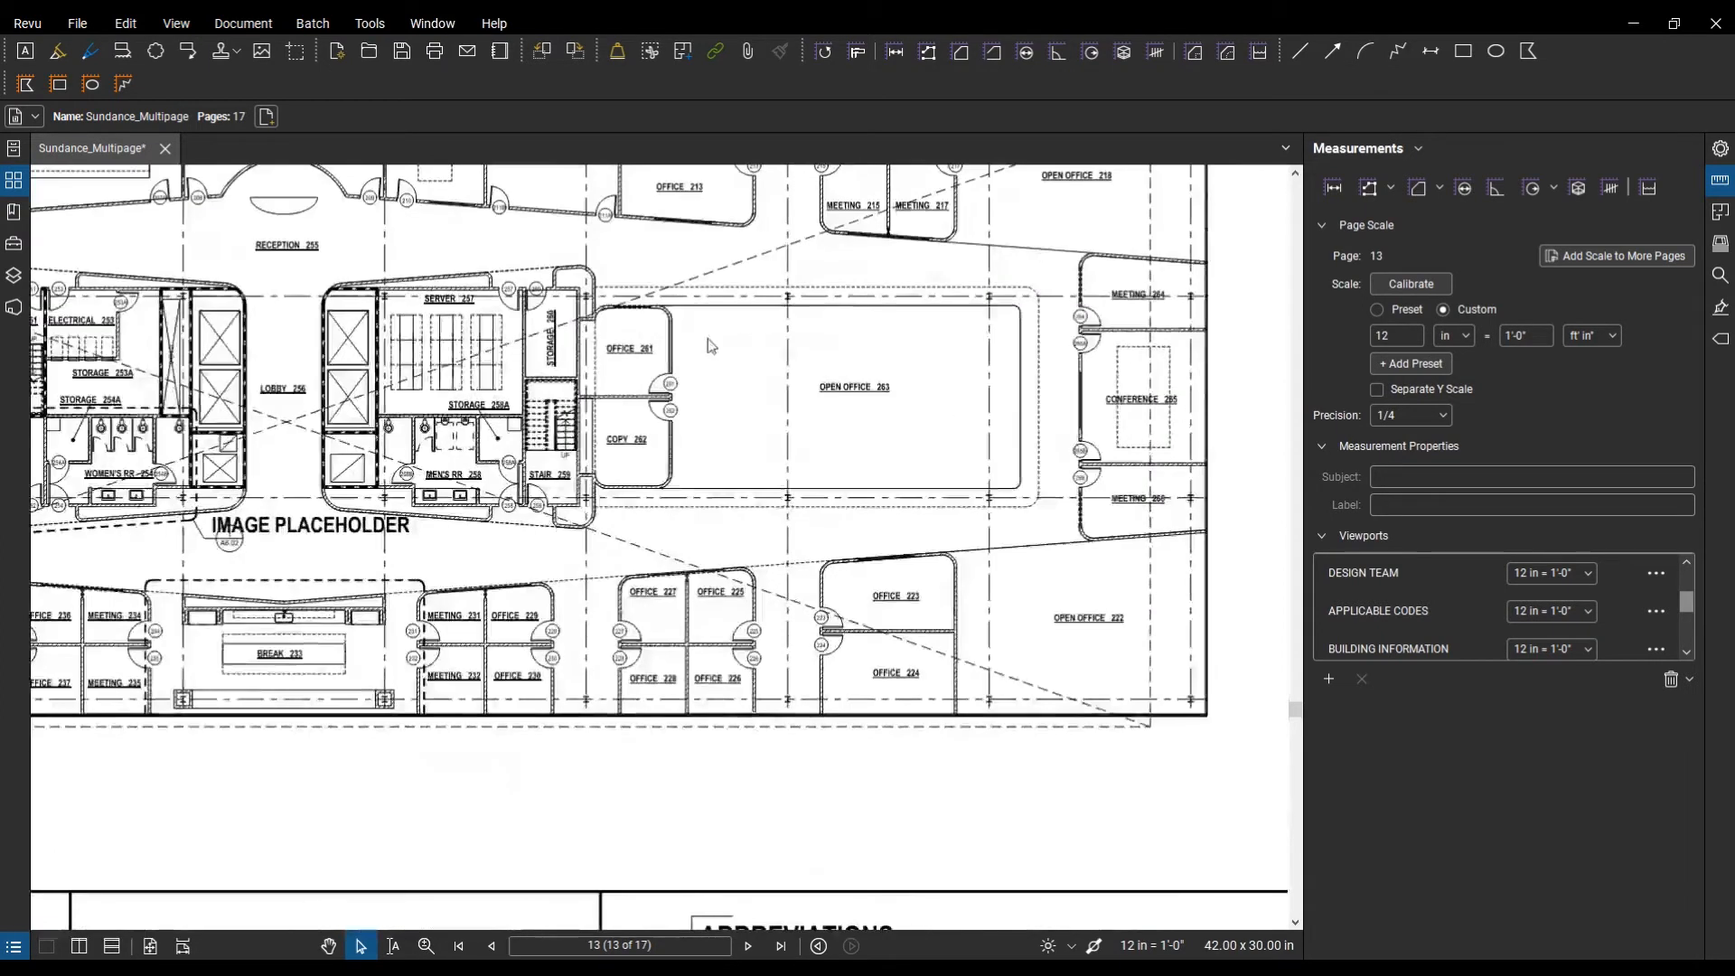
scroll(653, 351, "up", 2)
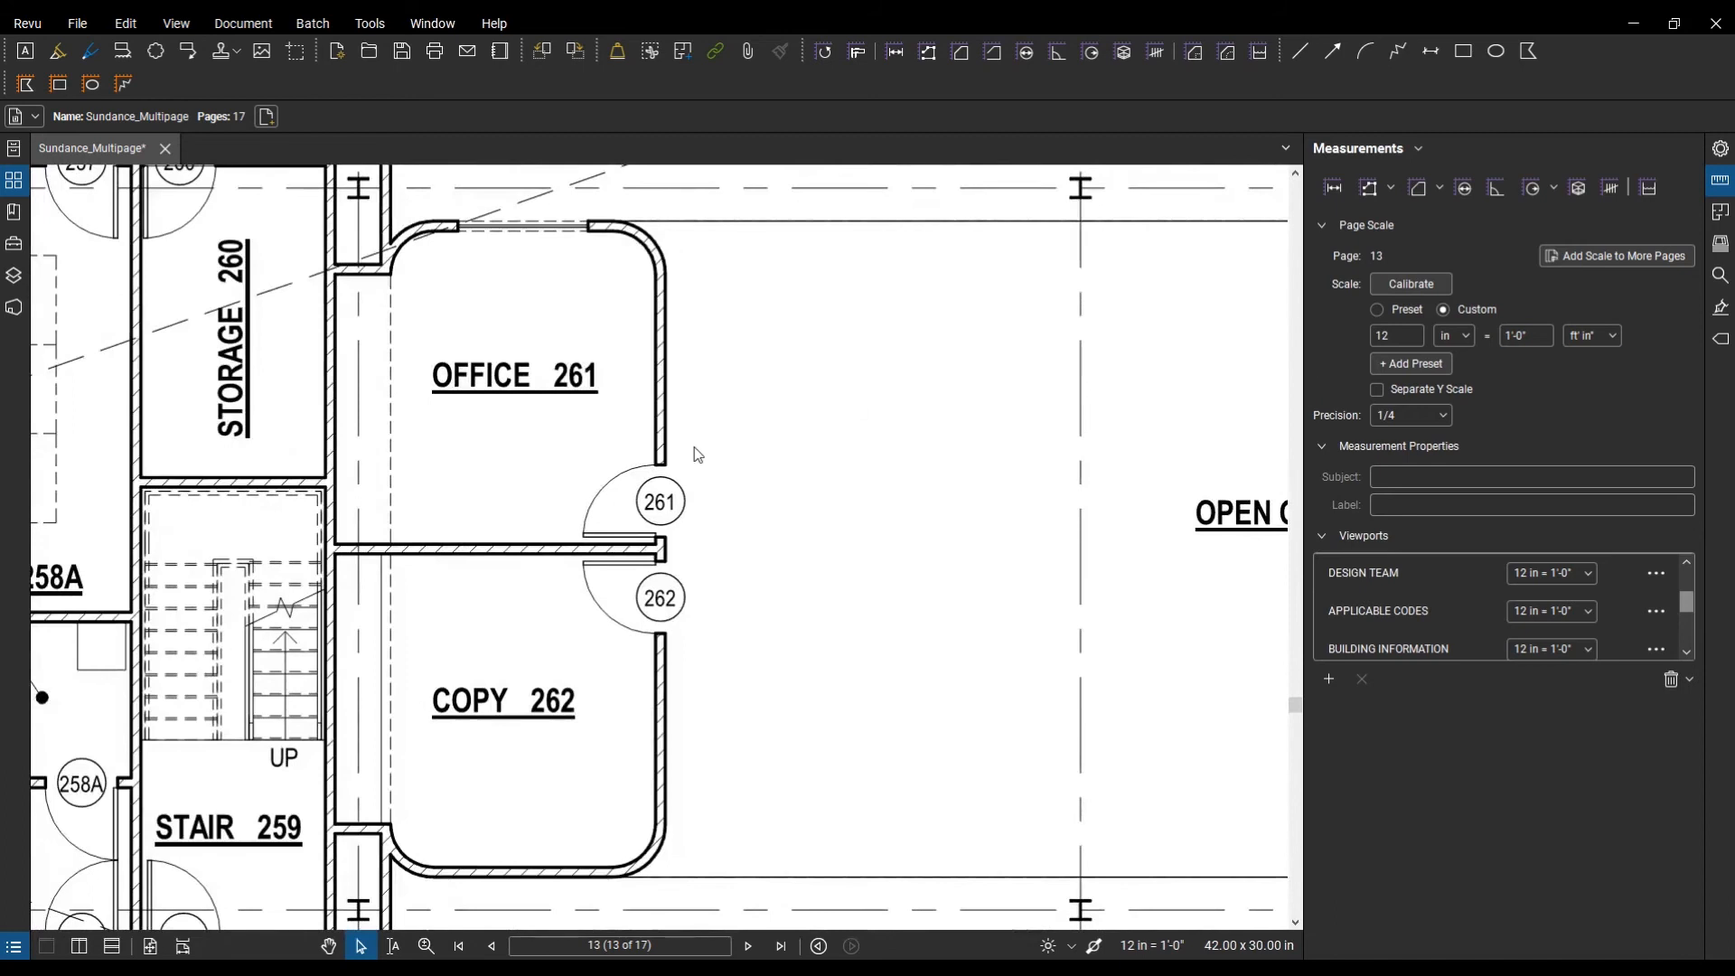
scroll(696, 445, "down", 6)
scroll(696, 445, "down", 4)
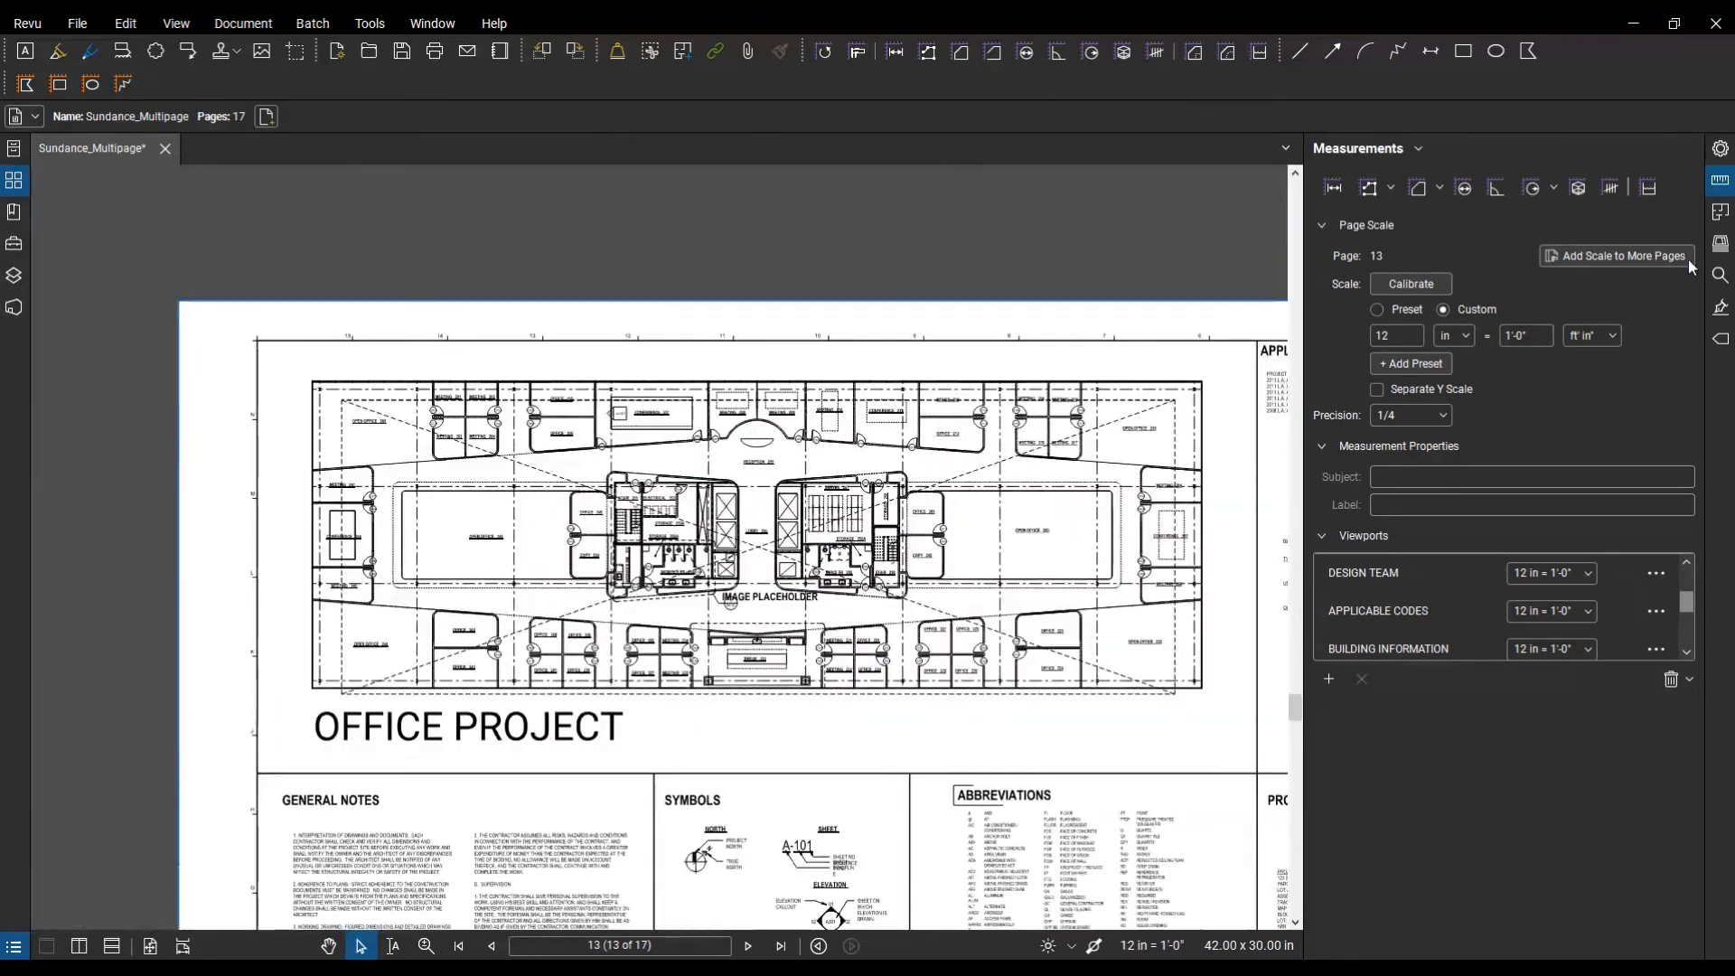
left_click(1328, 679)
left_click(1013, 552)
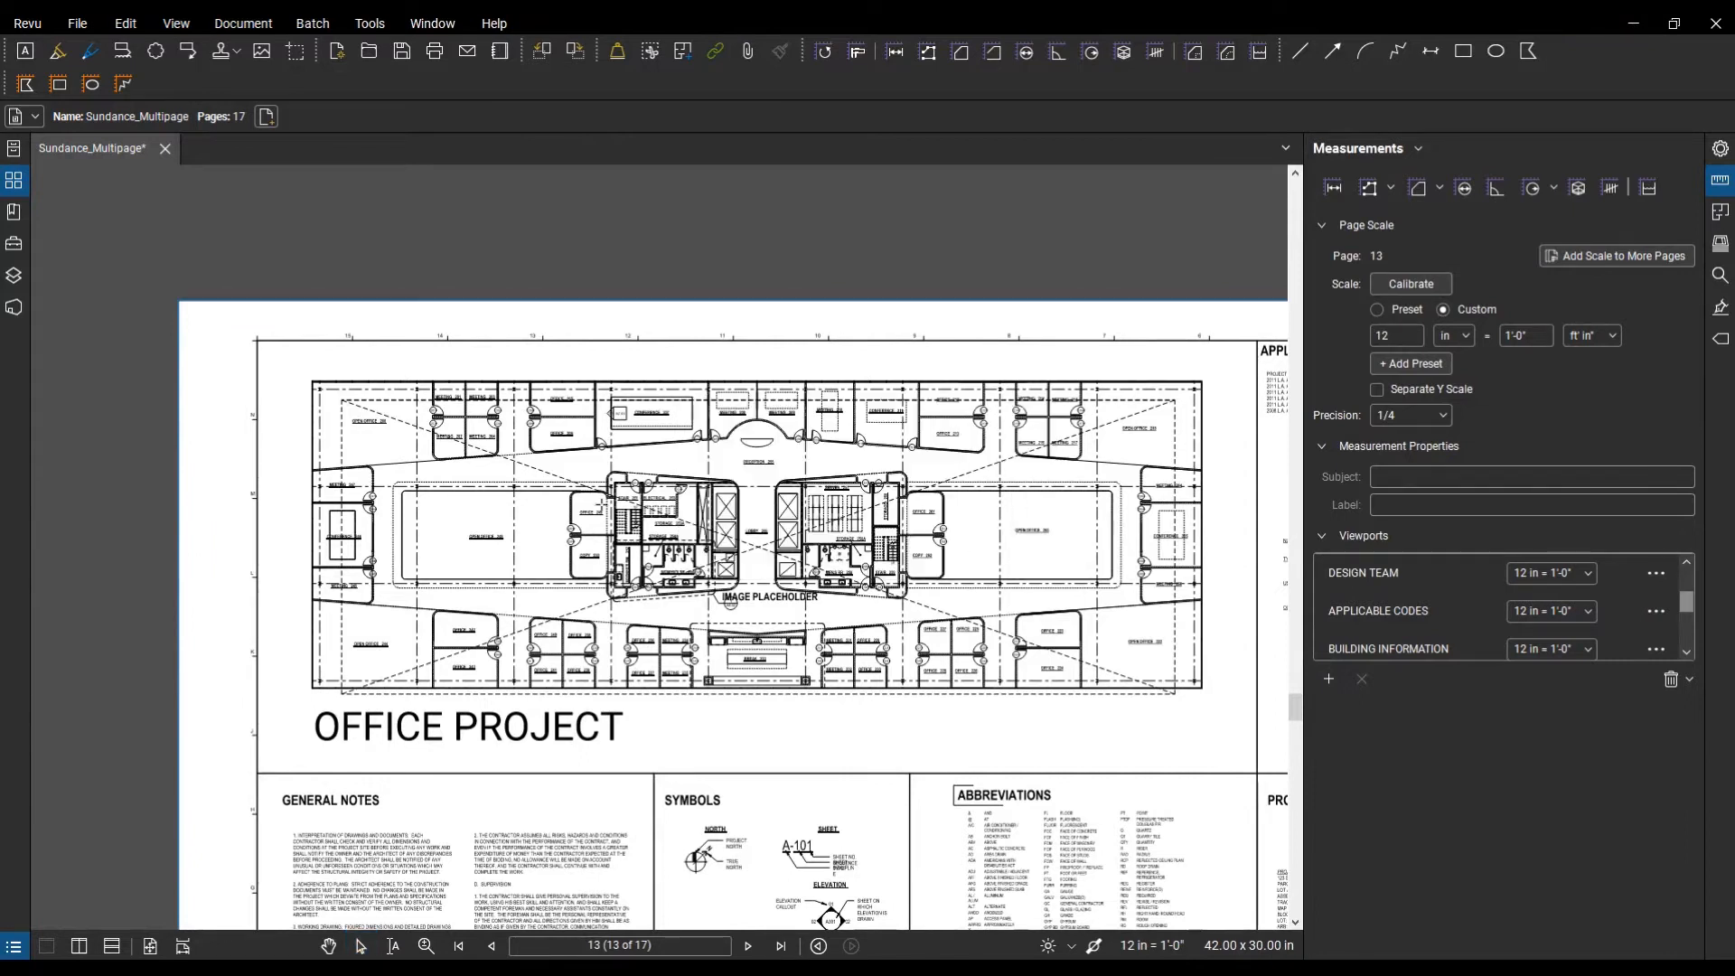
left_click_drag(288, 365, 1215, 709)
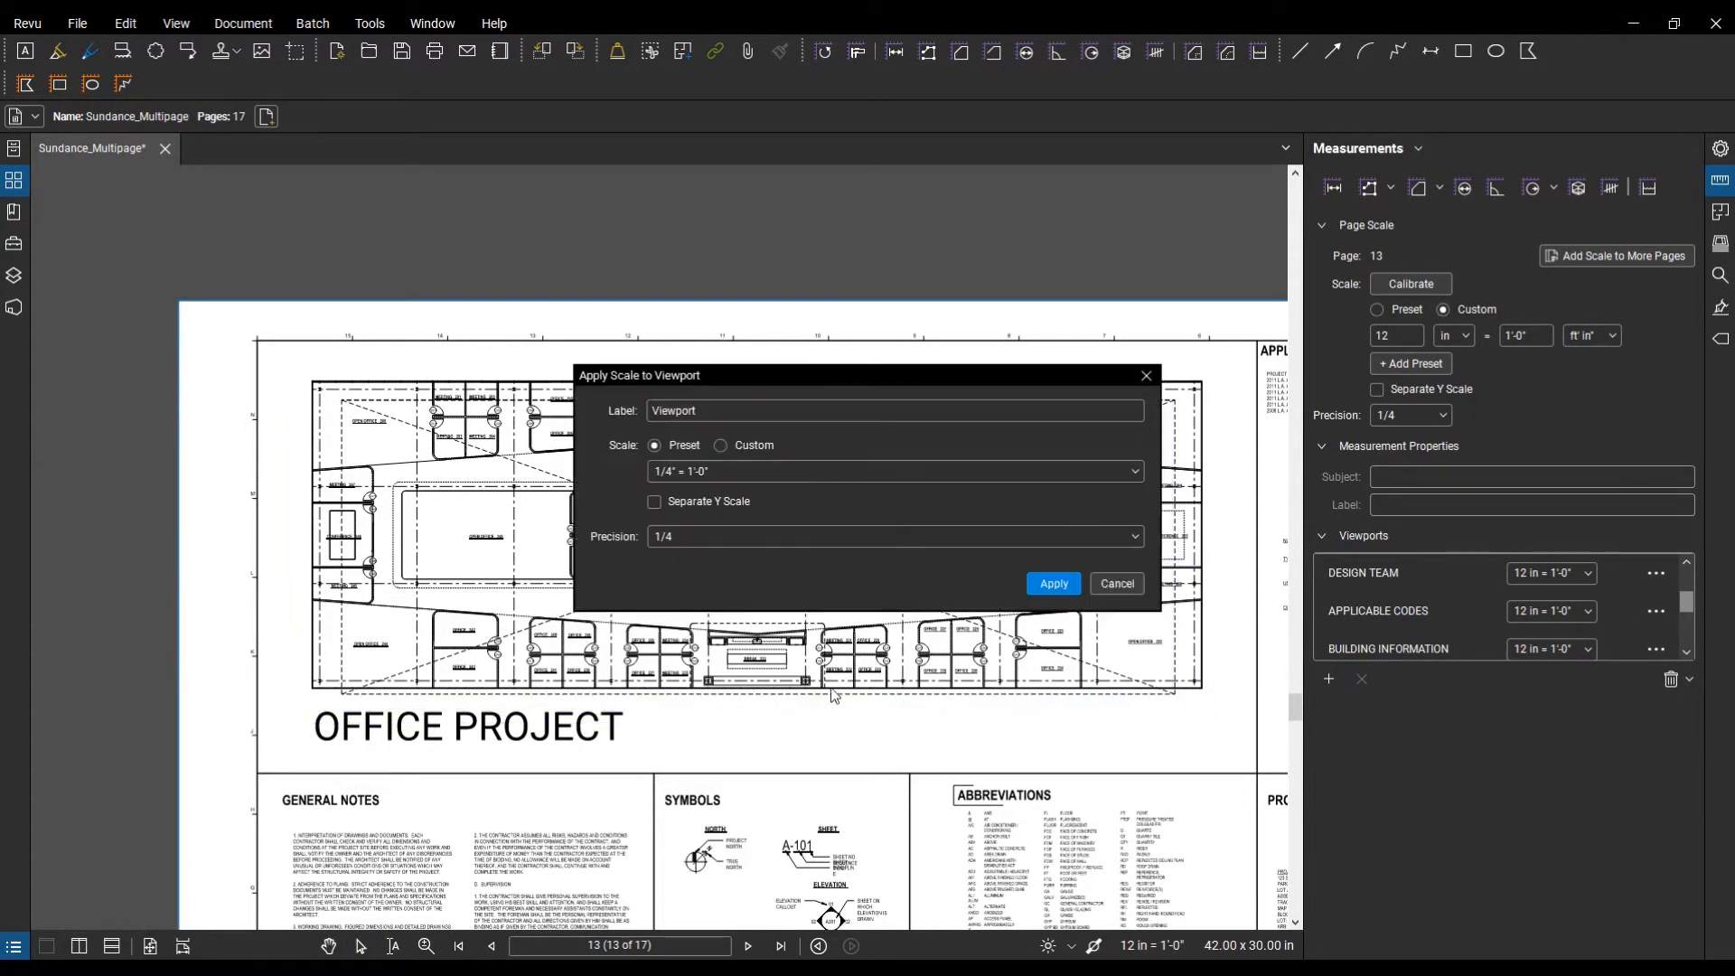
Step: Choose a custom scale for the new viewport and start calibrating it across the door 262 opening of COPY 262
left_click(722, 446)
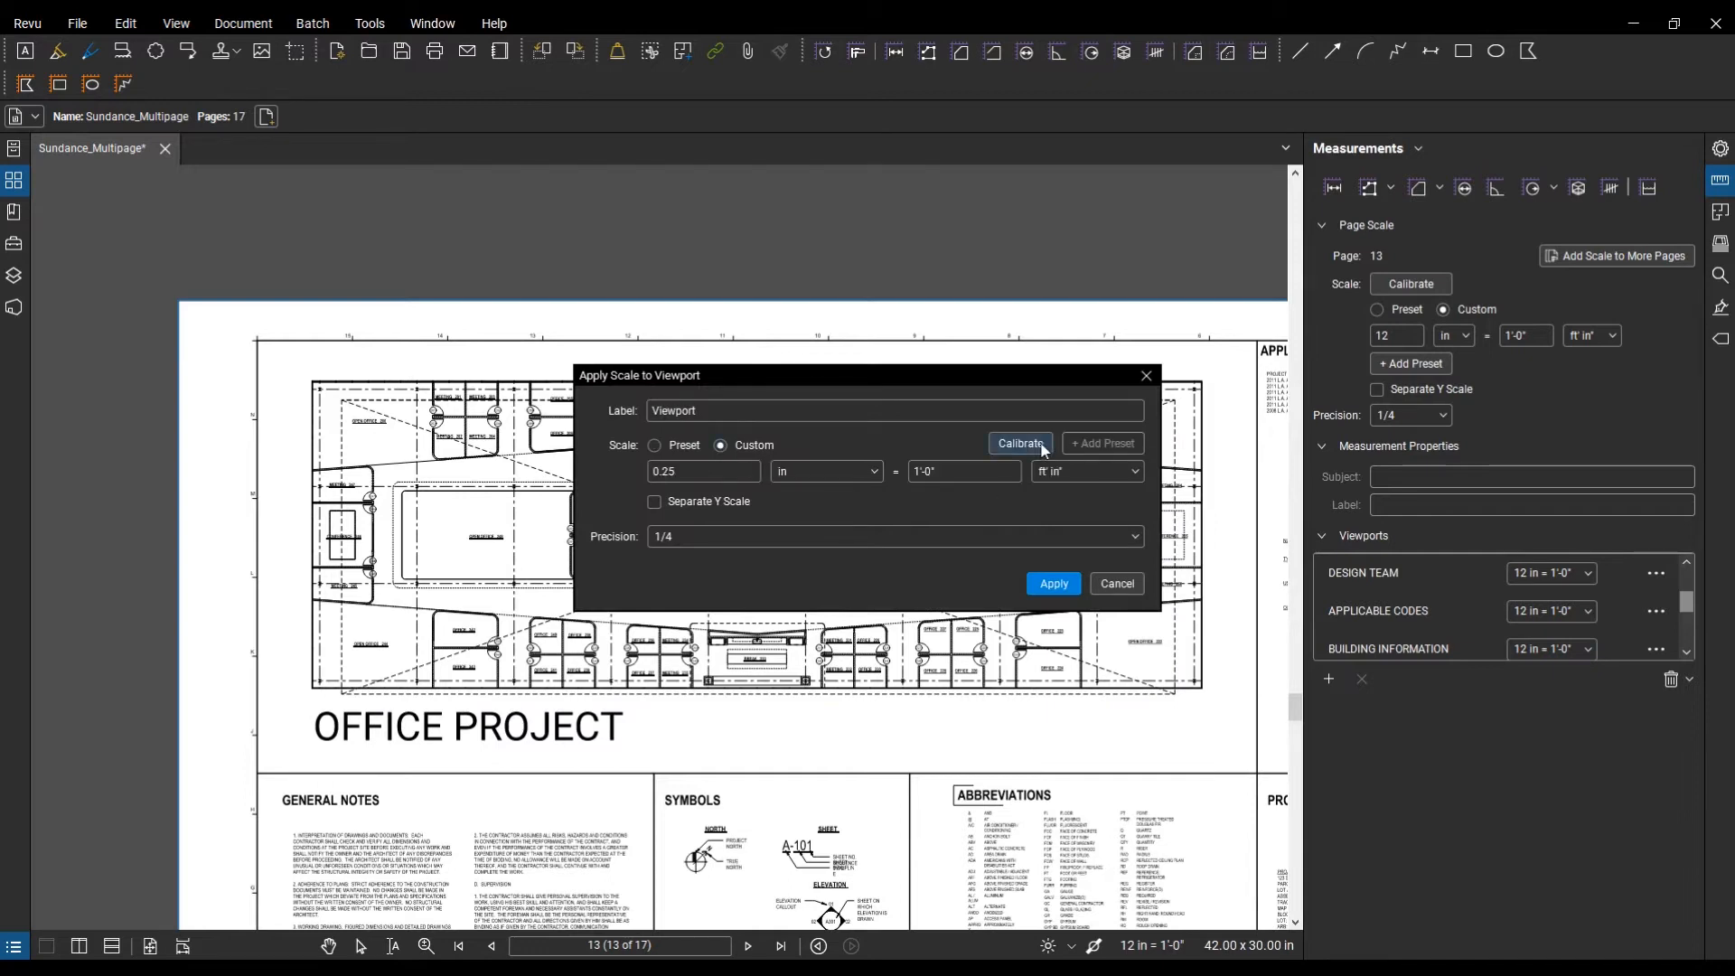
left_click(1021, 444)
left_click(1011, 552)
scroll(858, 532, "up", 6)
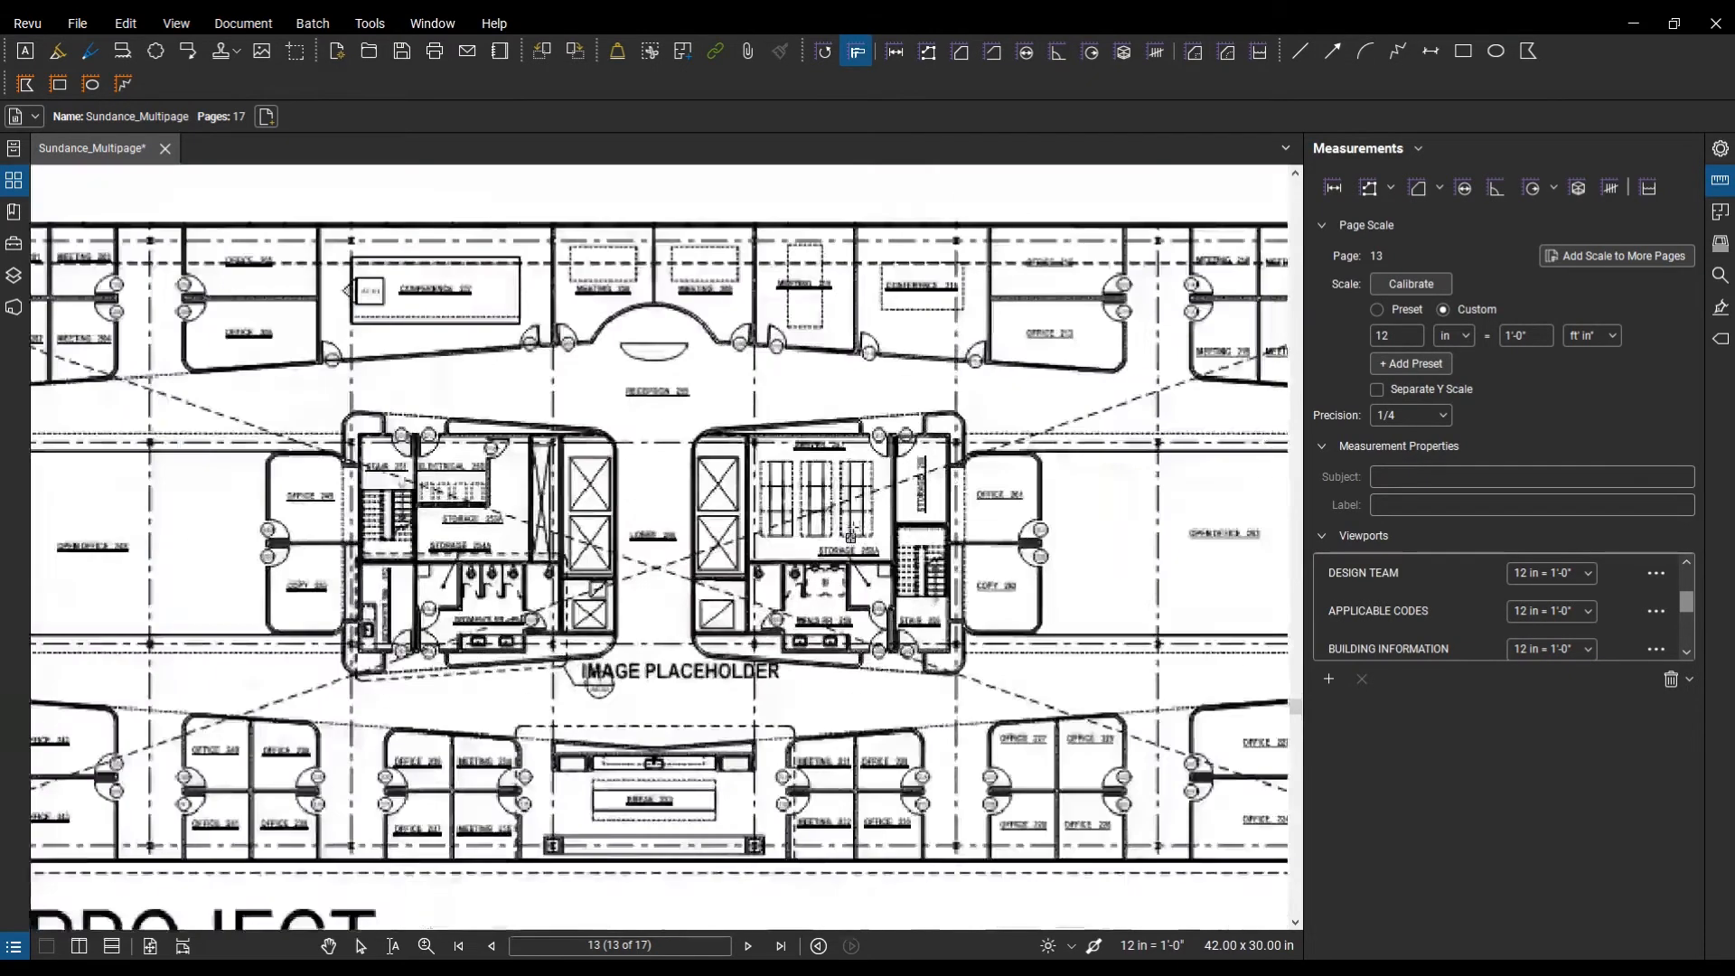
scroll(824, 571, "up", 8)
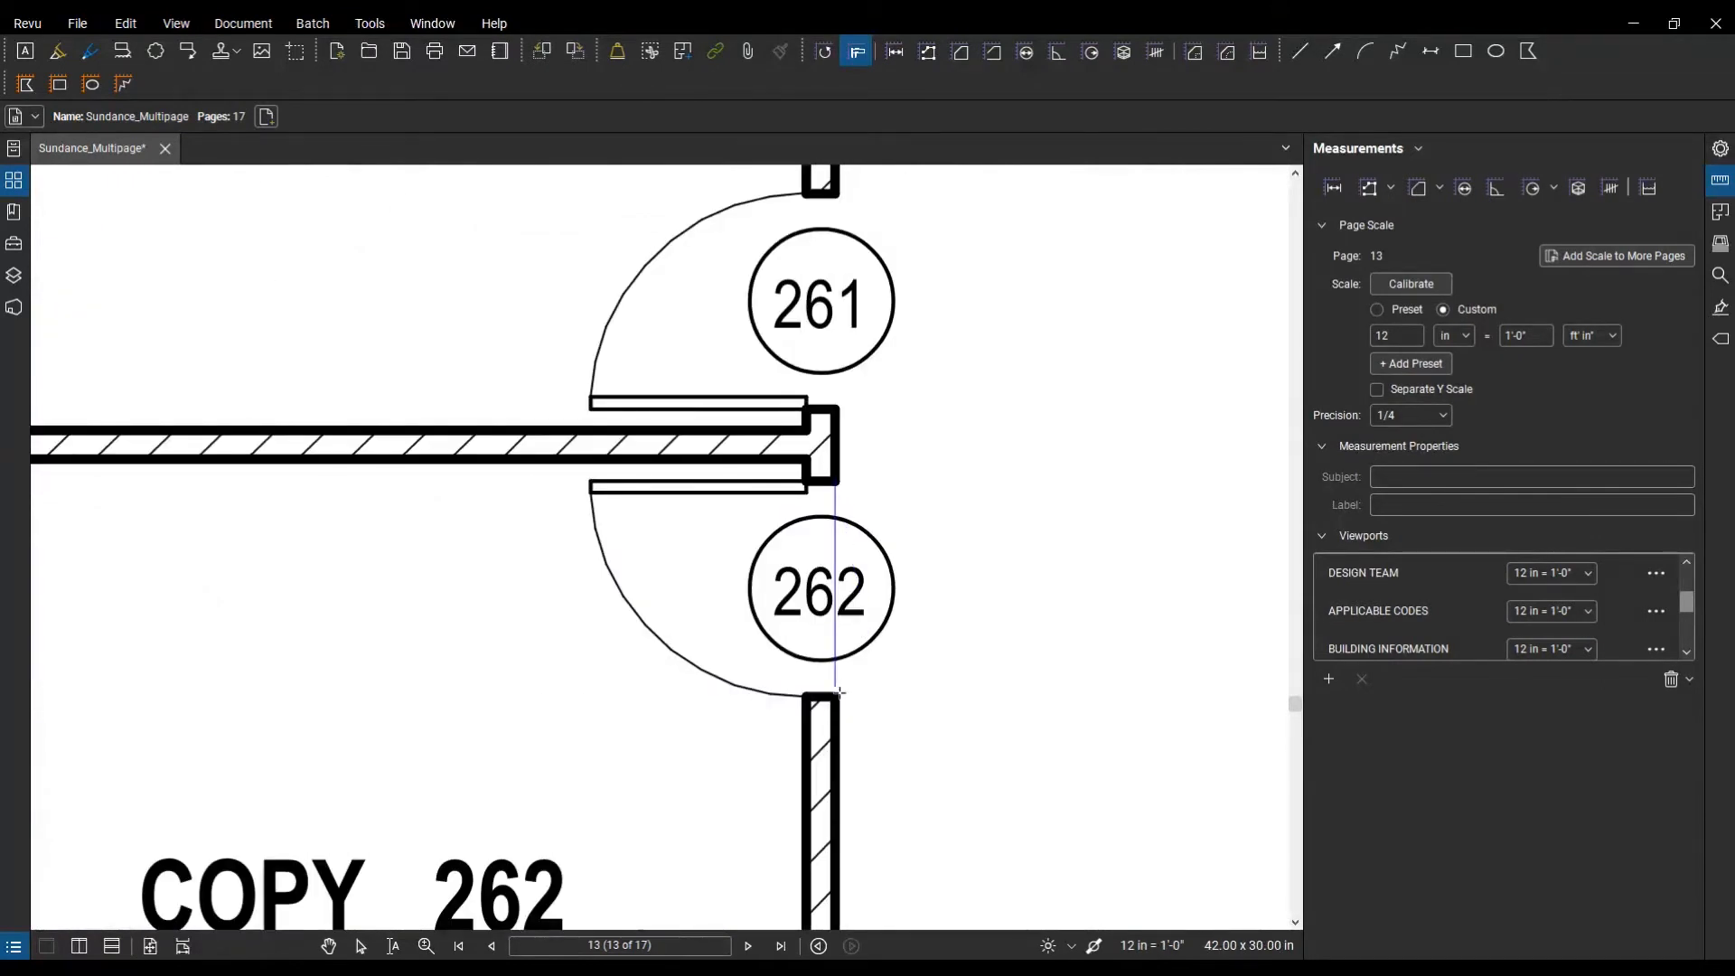
Step: Calibrate the viewport across the door 262 opening to a length of 3 ft and apply the scale
left_click(836, 697)
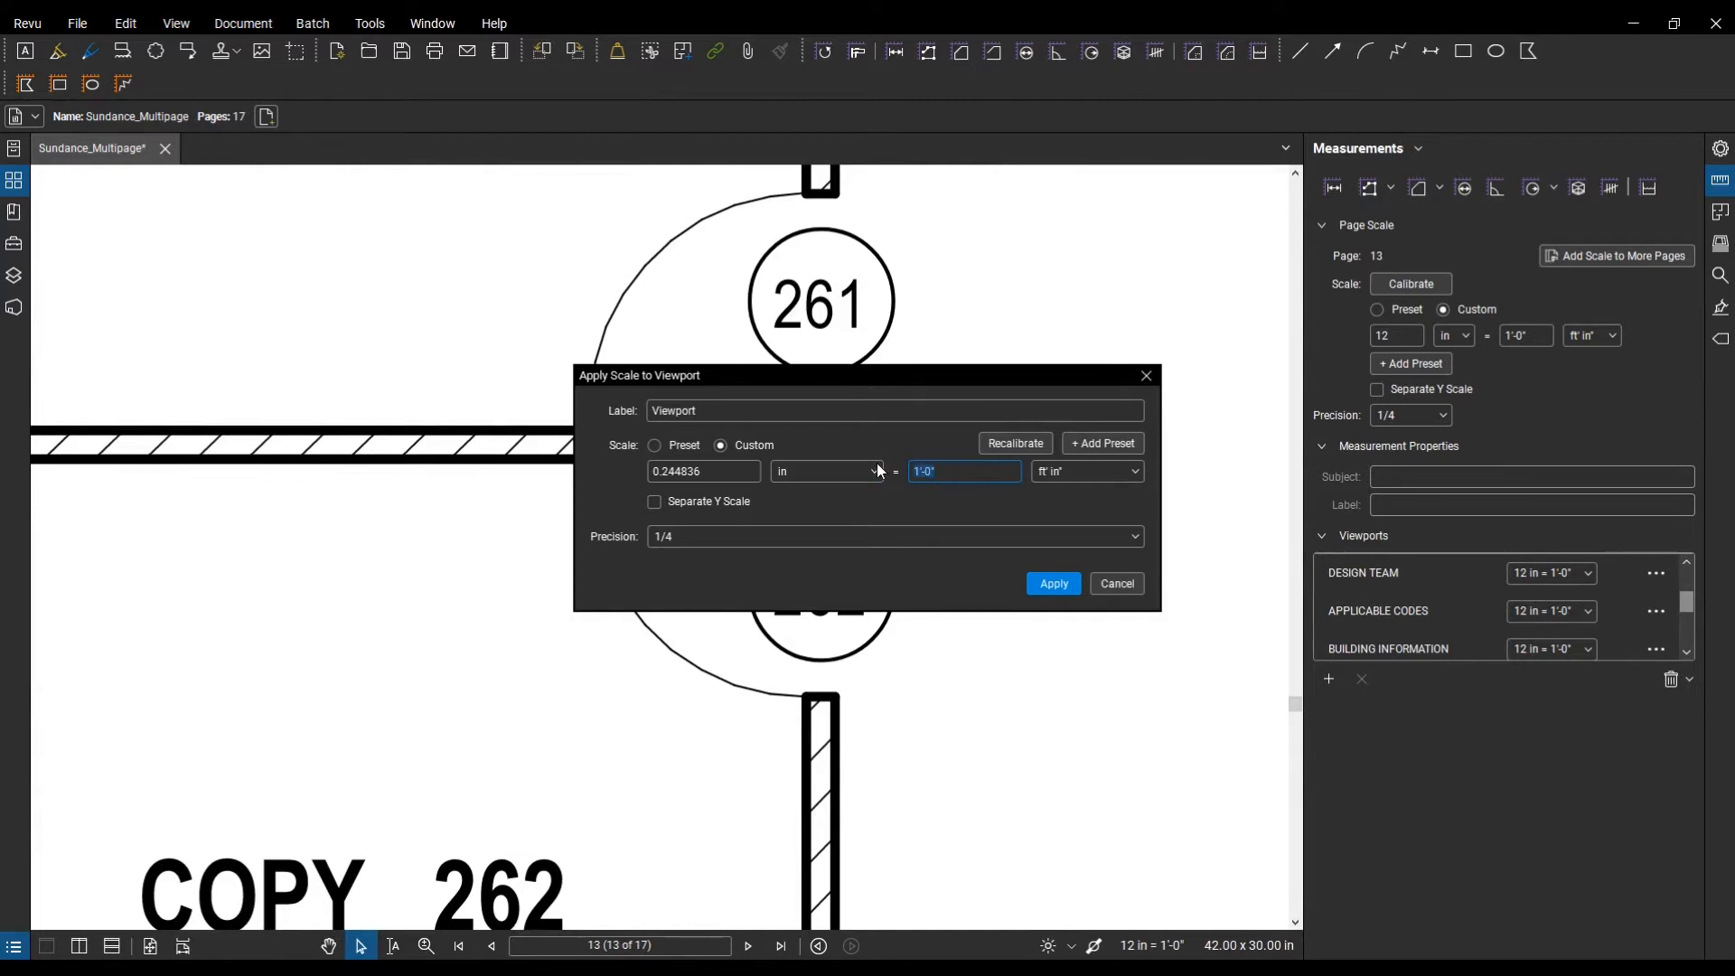
type("3")
key("Return")
Step: Place a length measurement between the two column gridlines above Server 257
scroll(876, 462, "down", 5)
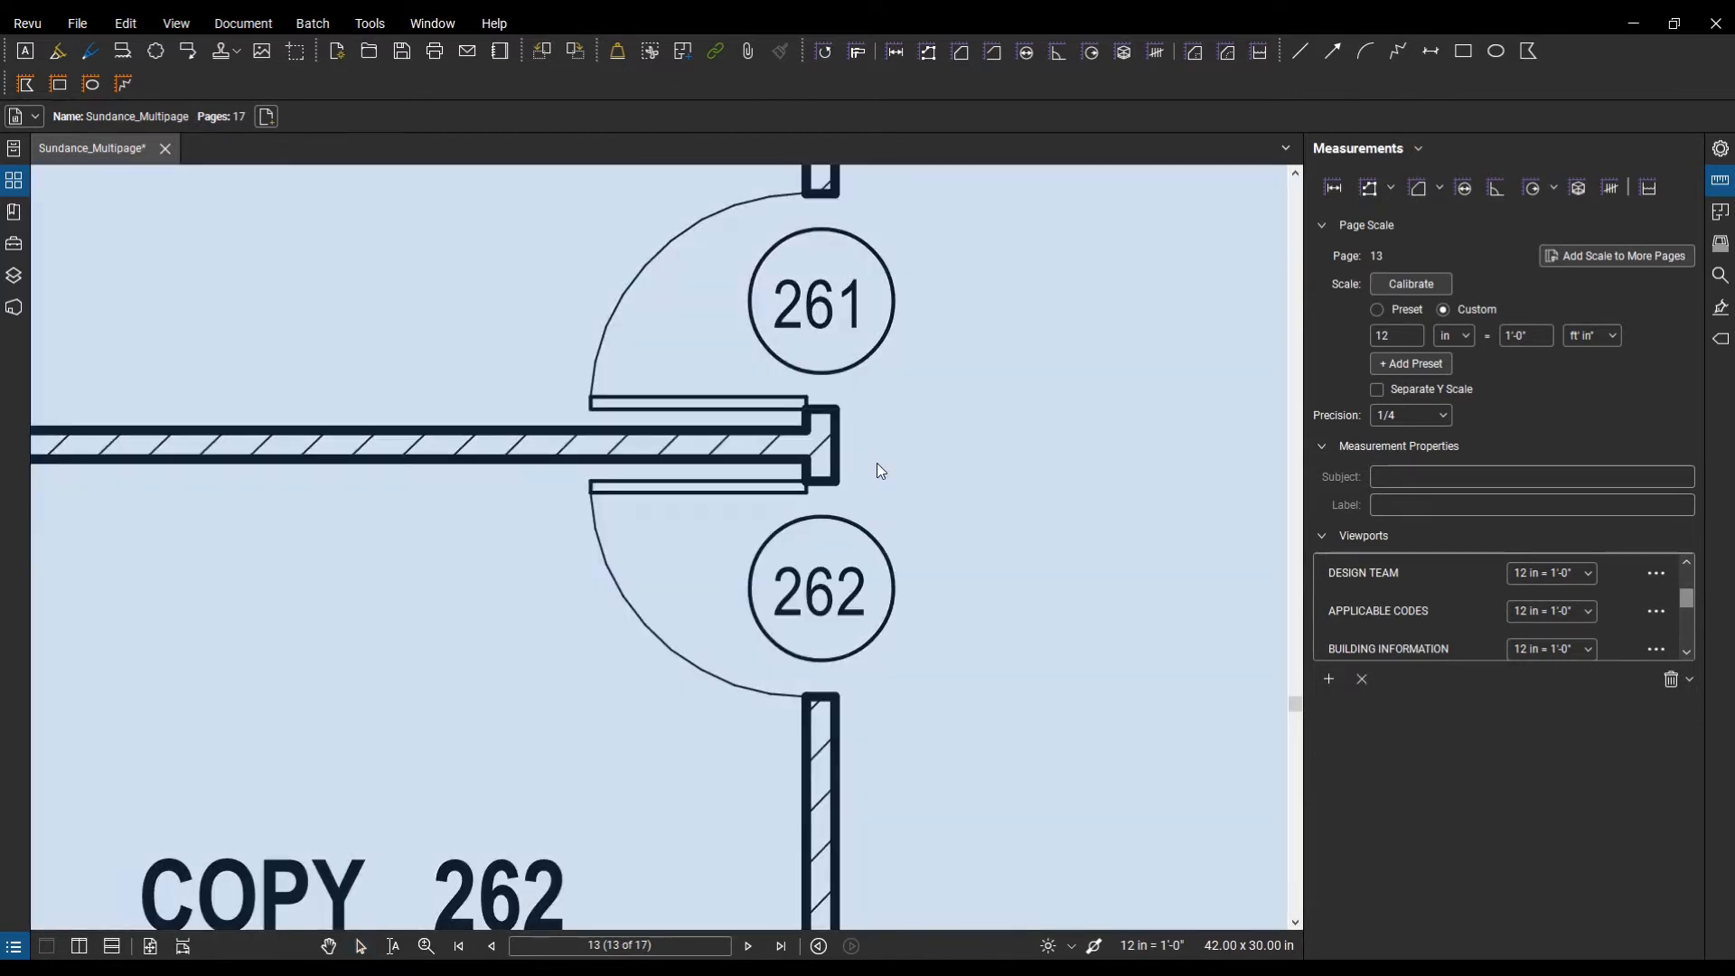
scroll(879, 468, "down", 2)
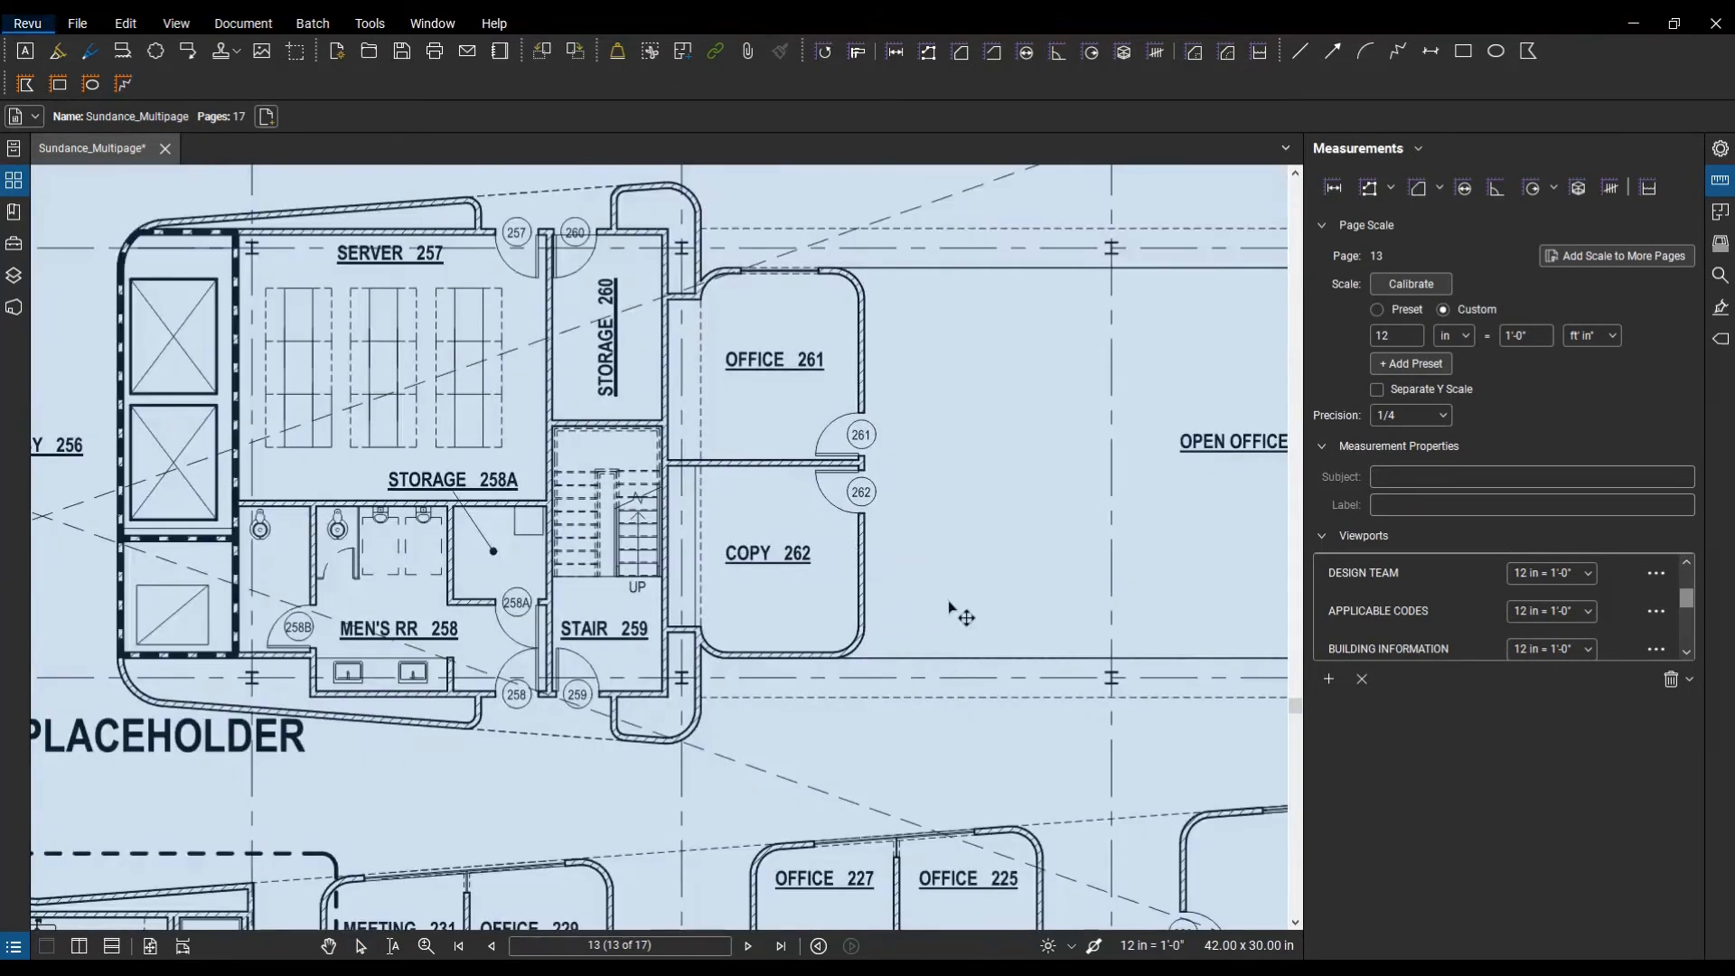
scroll(881, 500, "down", 2)
scroll(936, 409, "down", 2)
mouse_move(789, 487)
left_mouse_down()
mouse_move(852, 635)
mouse_move(857, 705)
left_mouse_up()
left_click(1334, 188)
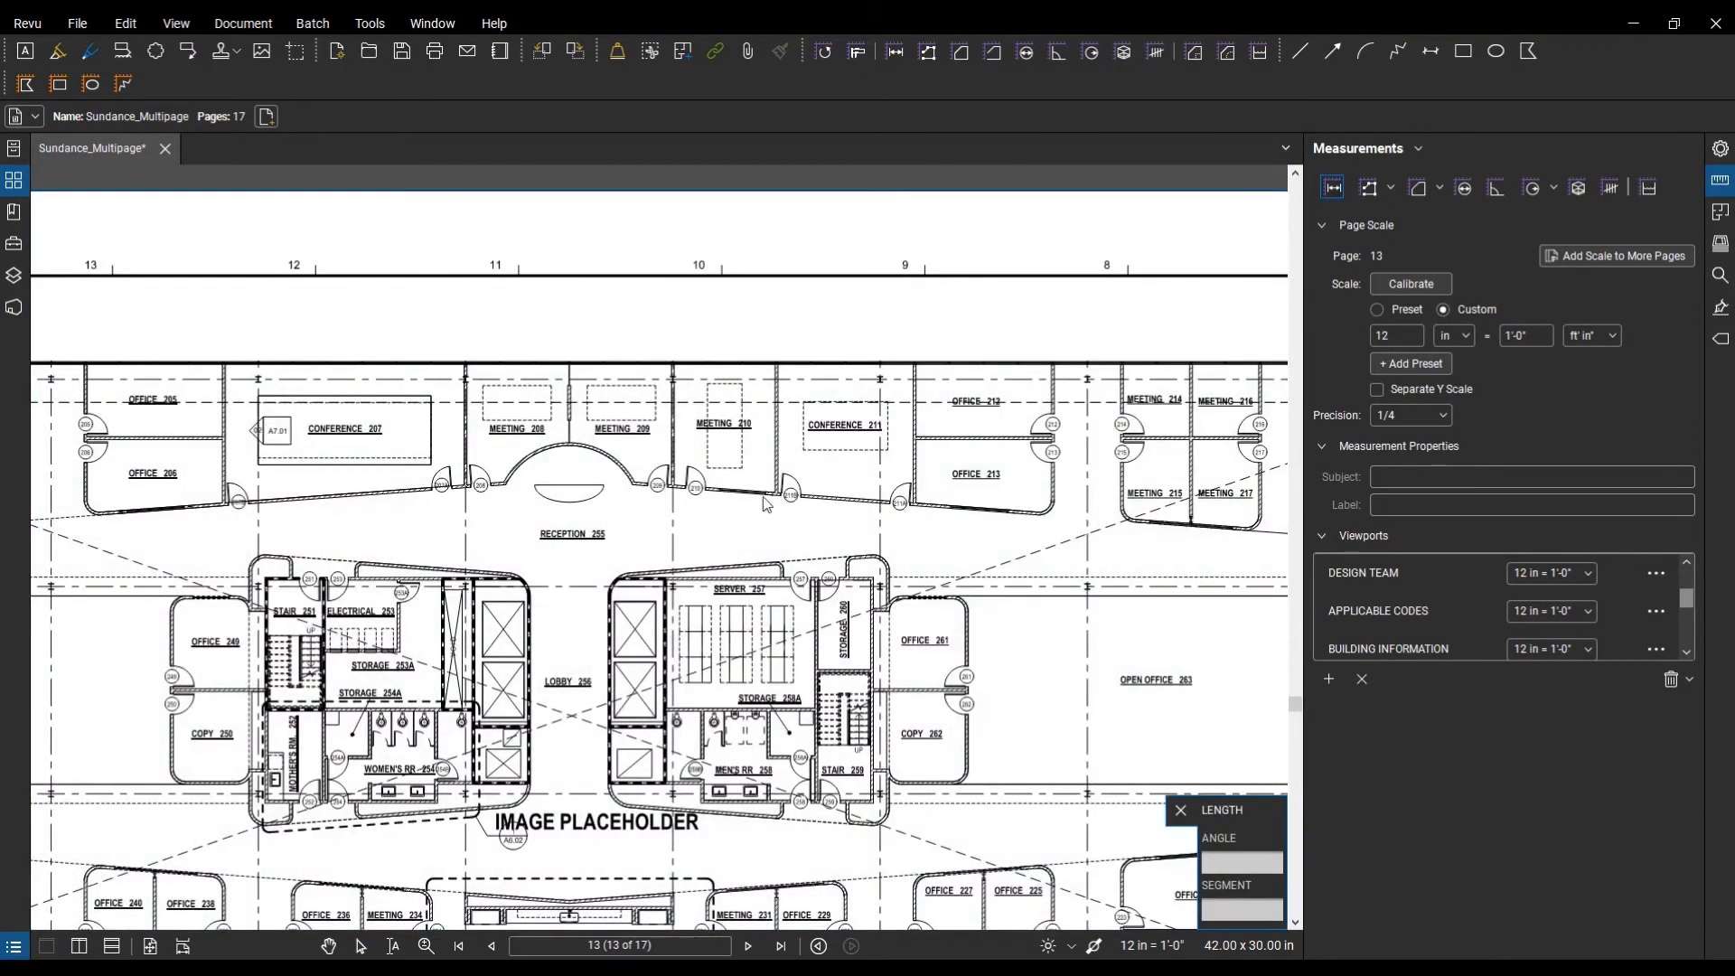
scroll(635, 549, "up", 3)
left_click(646, 547)
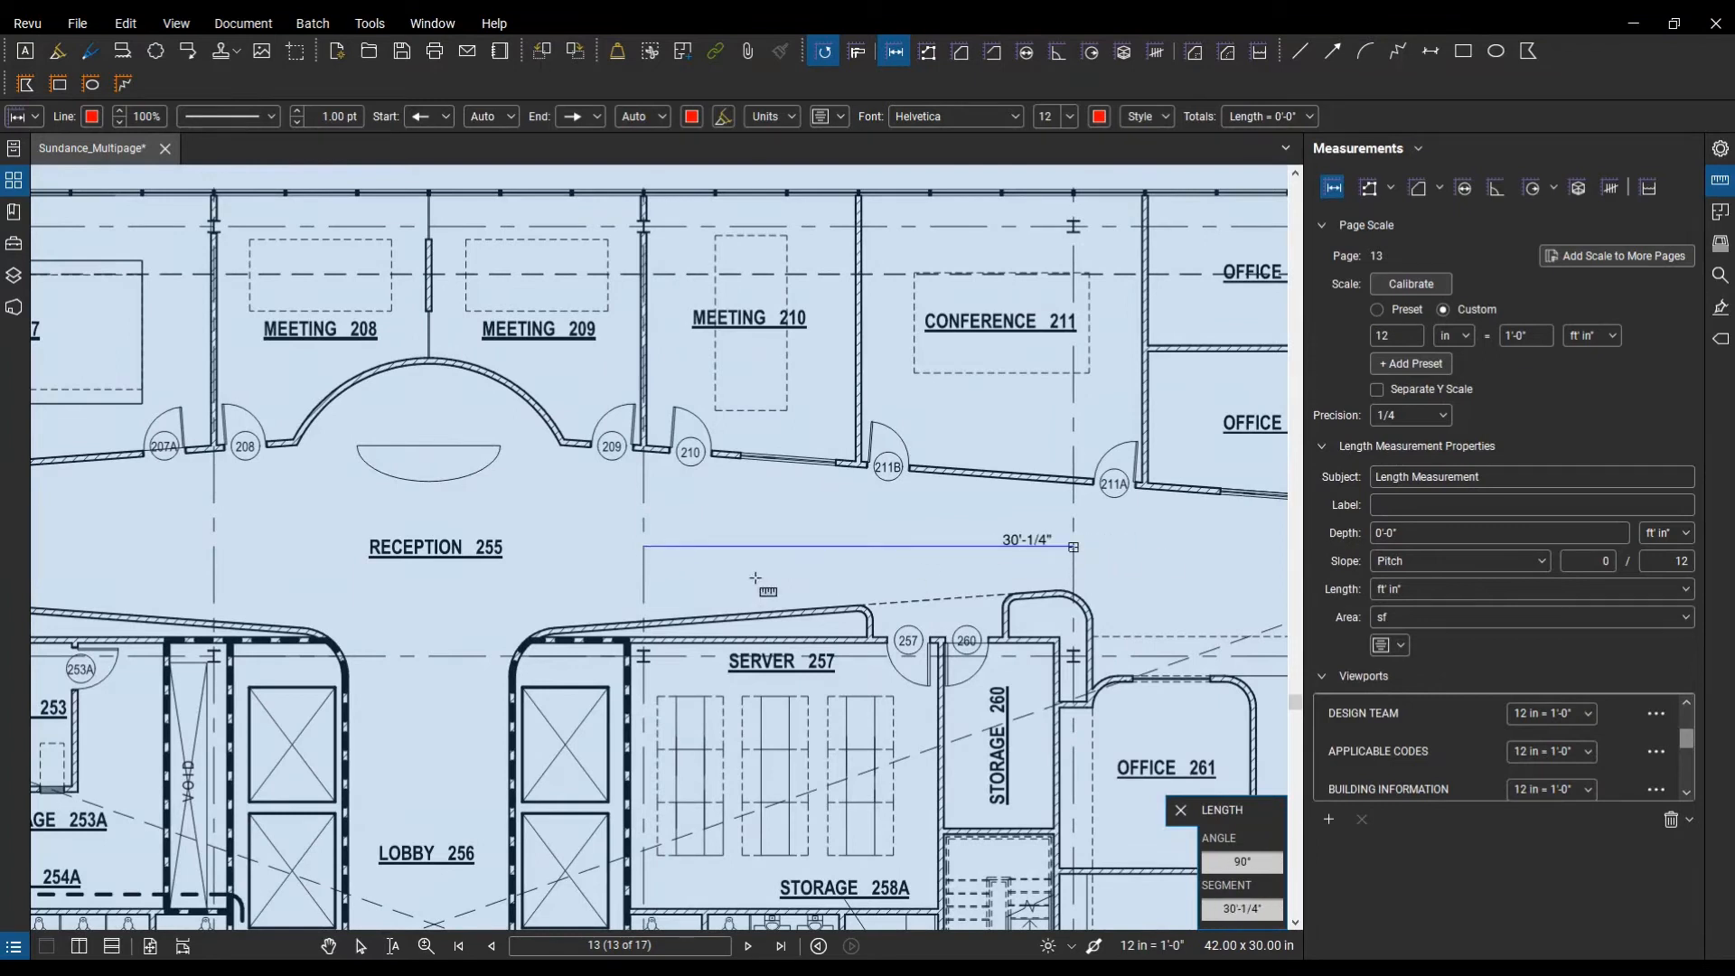
scroll(870, 575, "down", 3)
scroll(1027, 570, "up", 6)
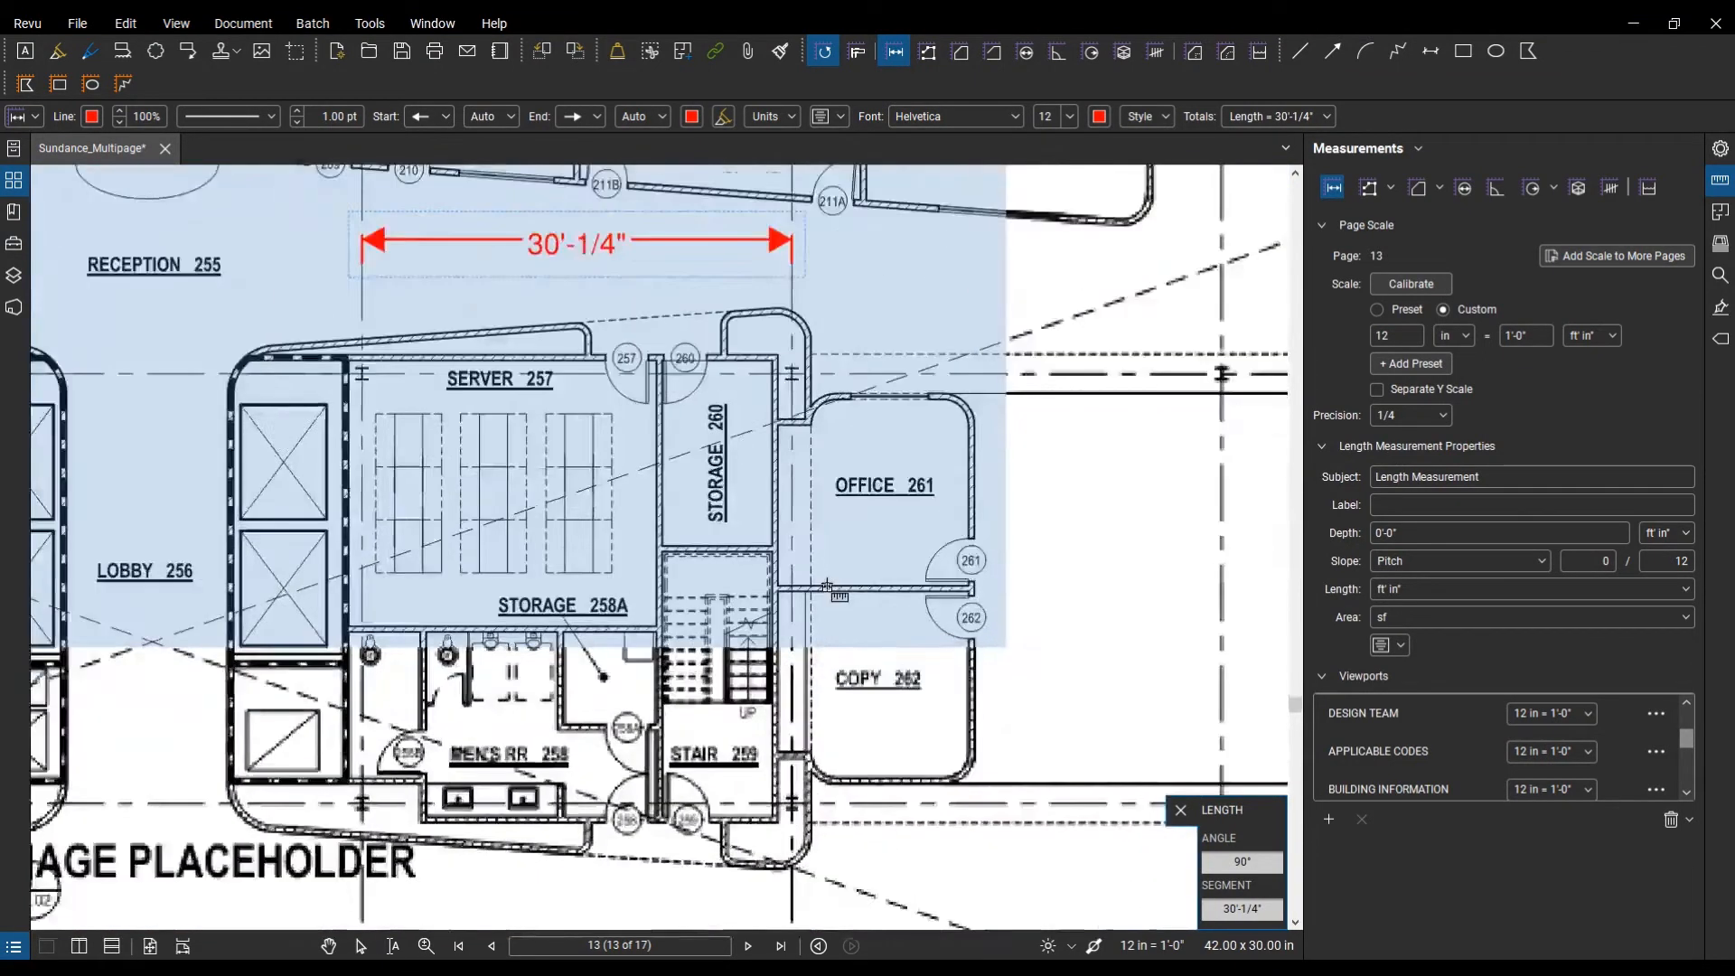
scroll(1027, 570, "up", 2)
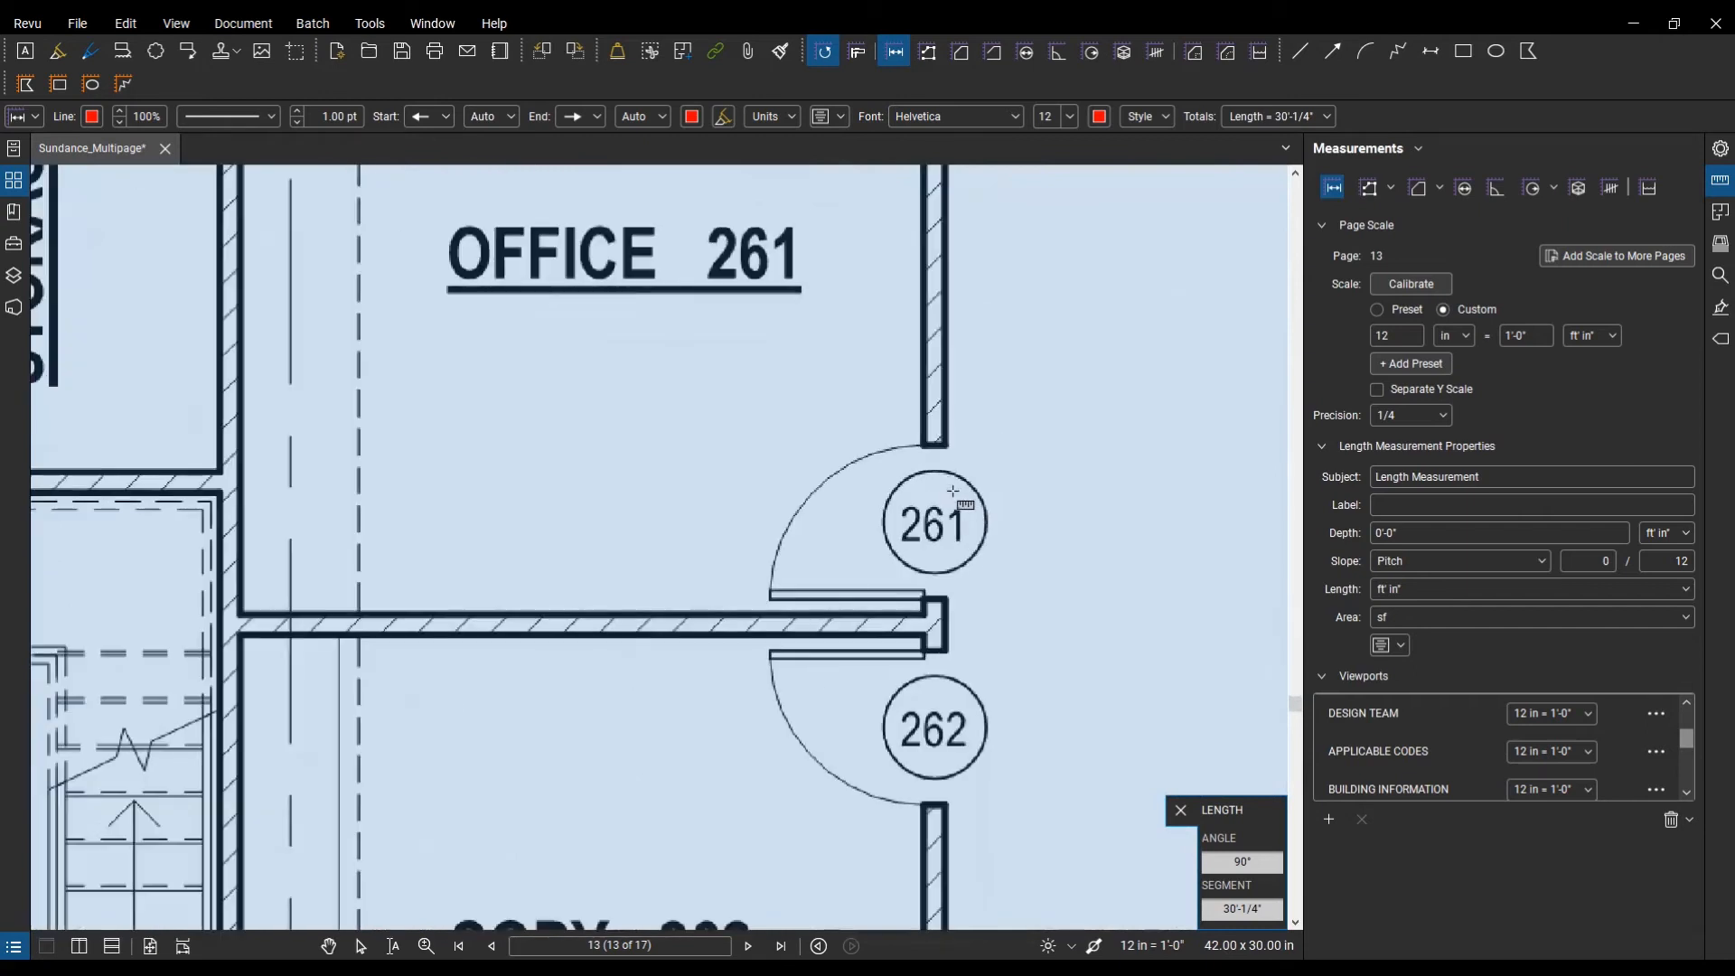
left_click(944, 443)
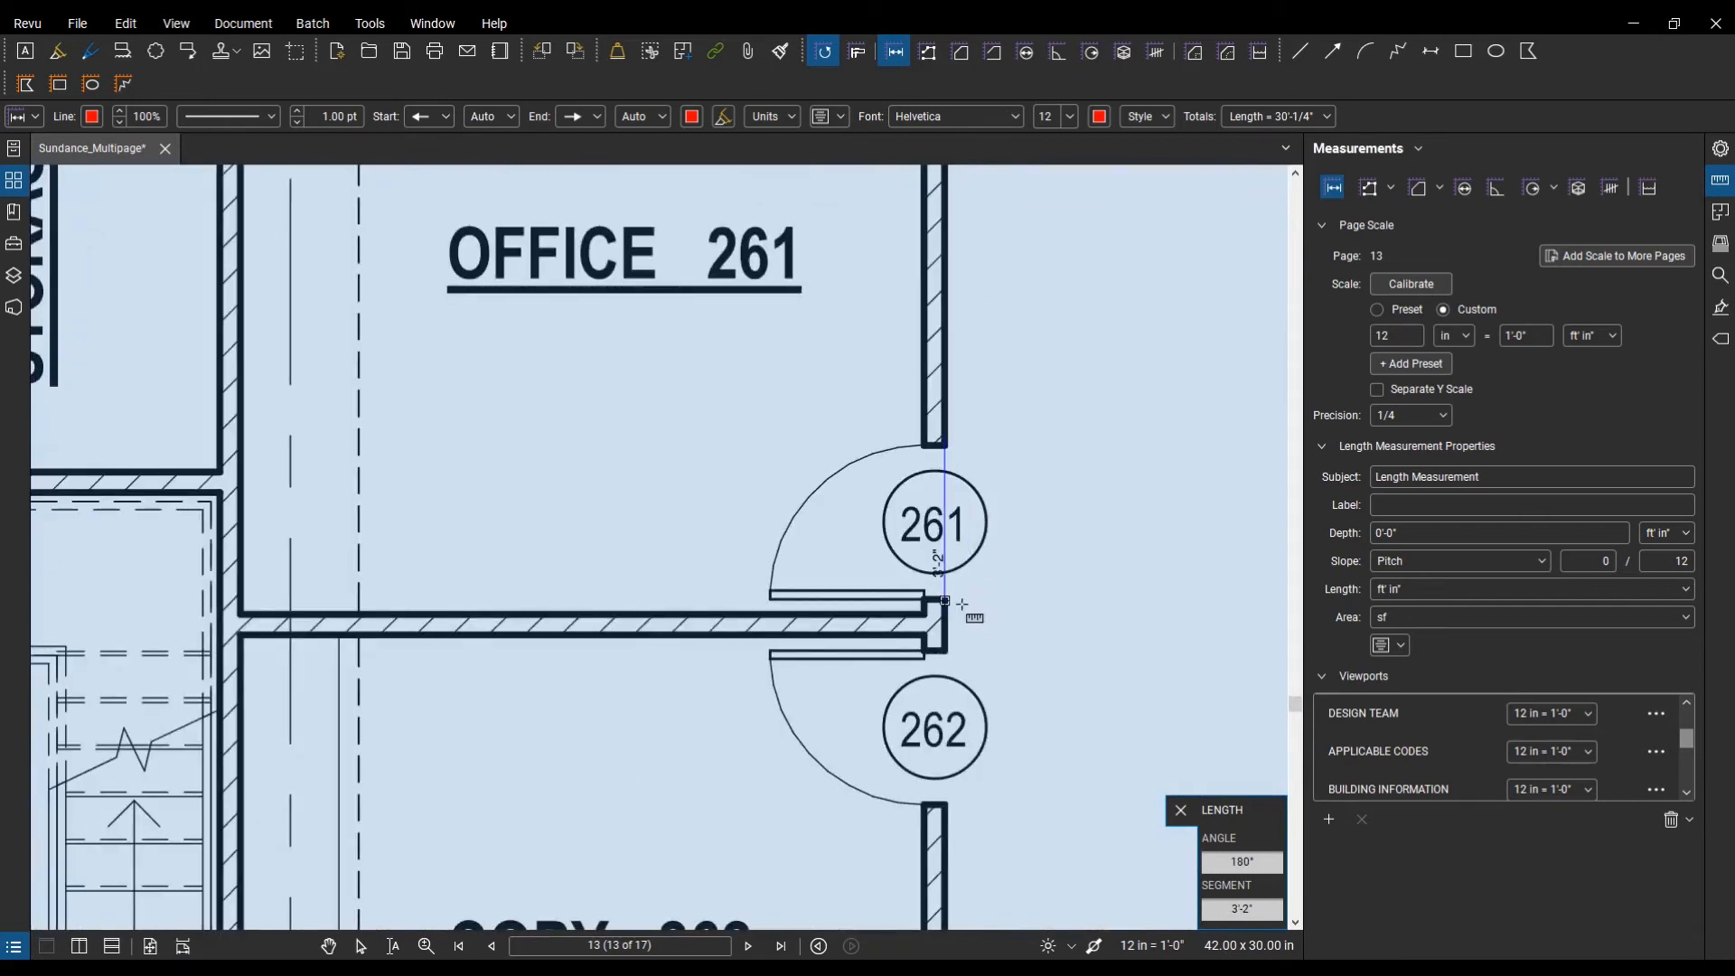
key("Escape")
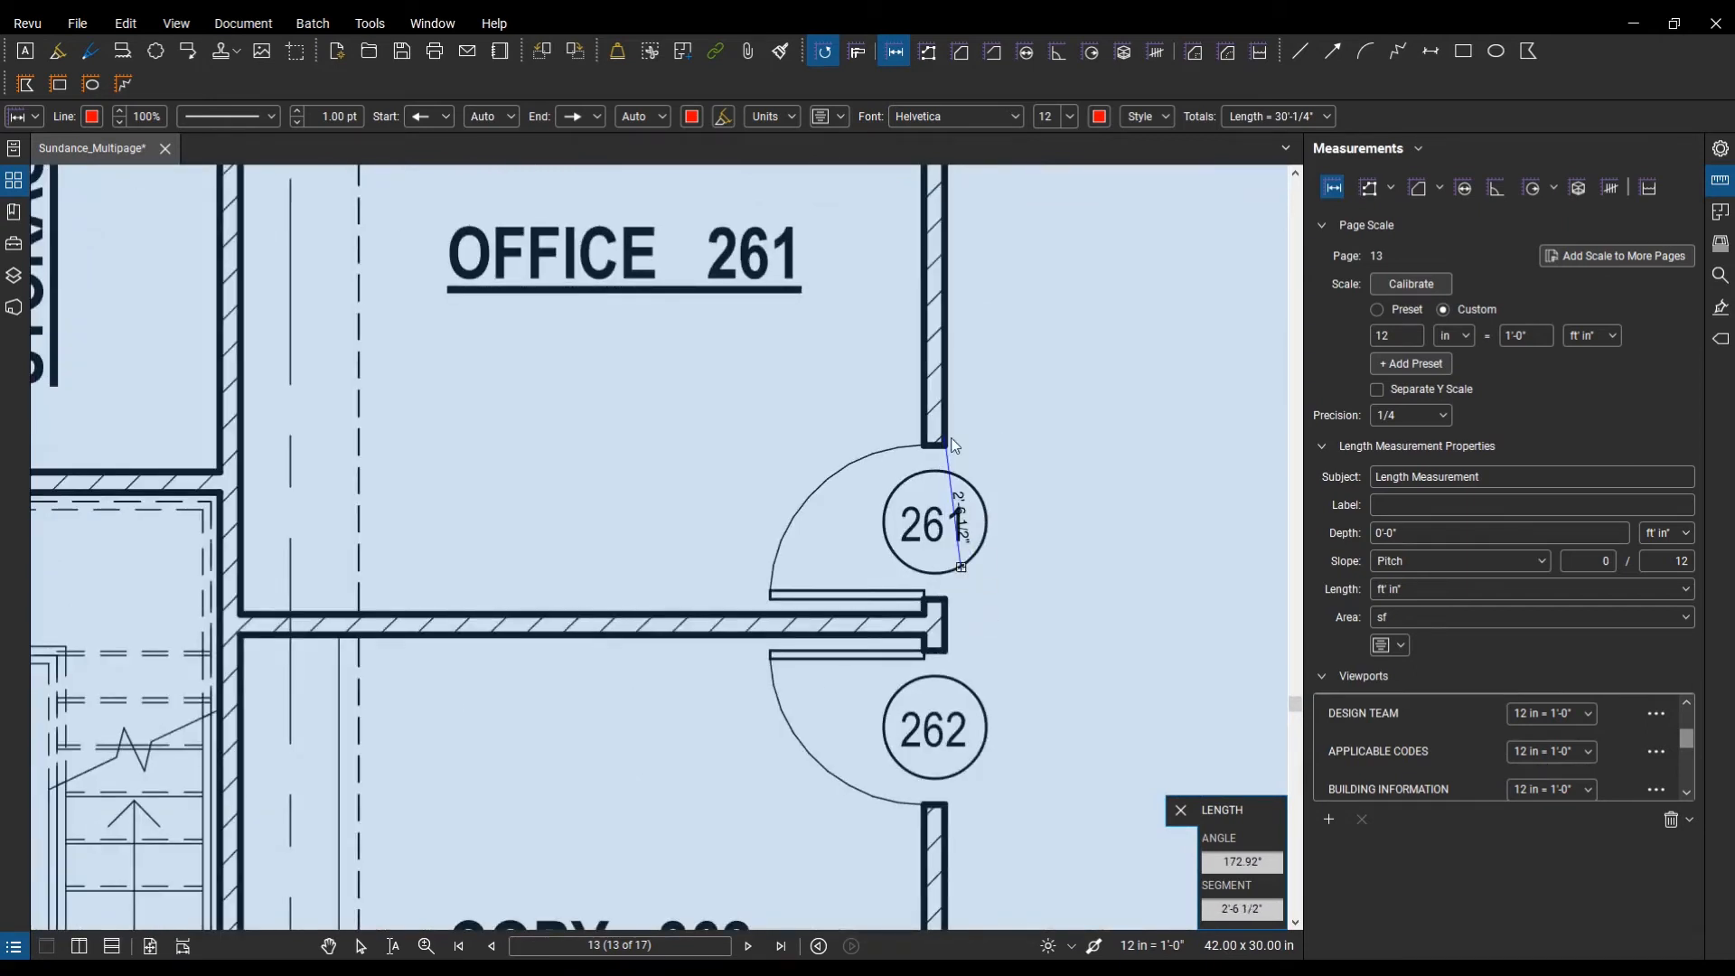
key("Escape")
Step: Place a length measurement across the door 261 opening, from the upper wall end down towards the door leaf
left_click(1335, 189)
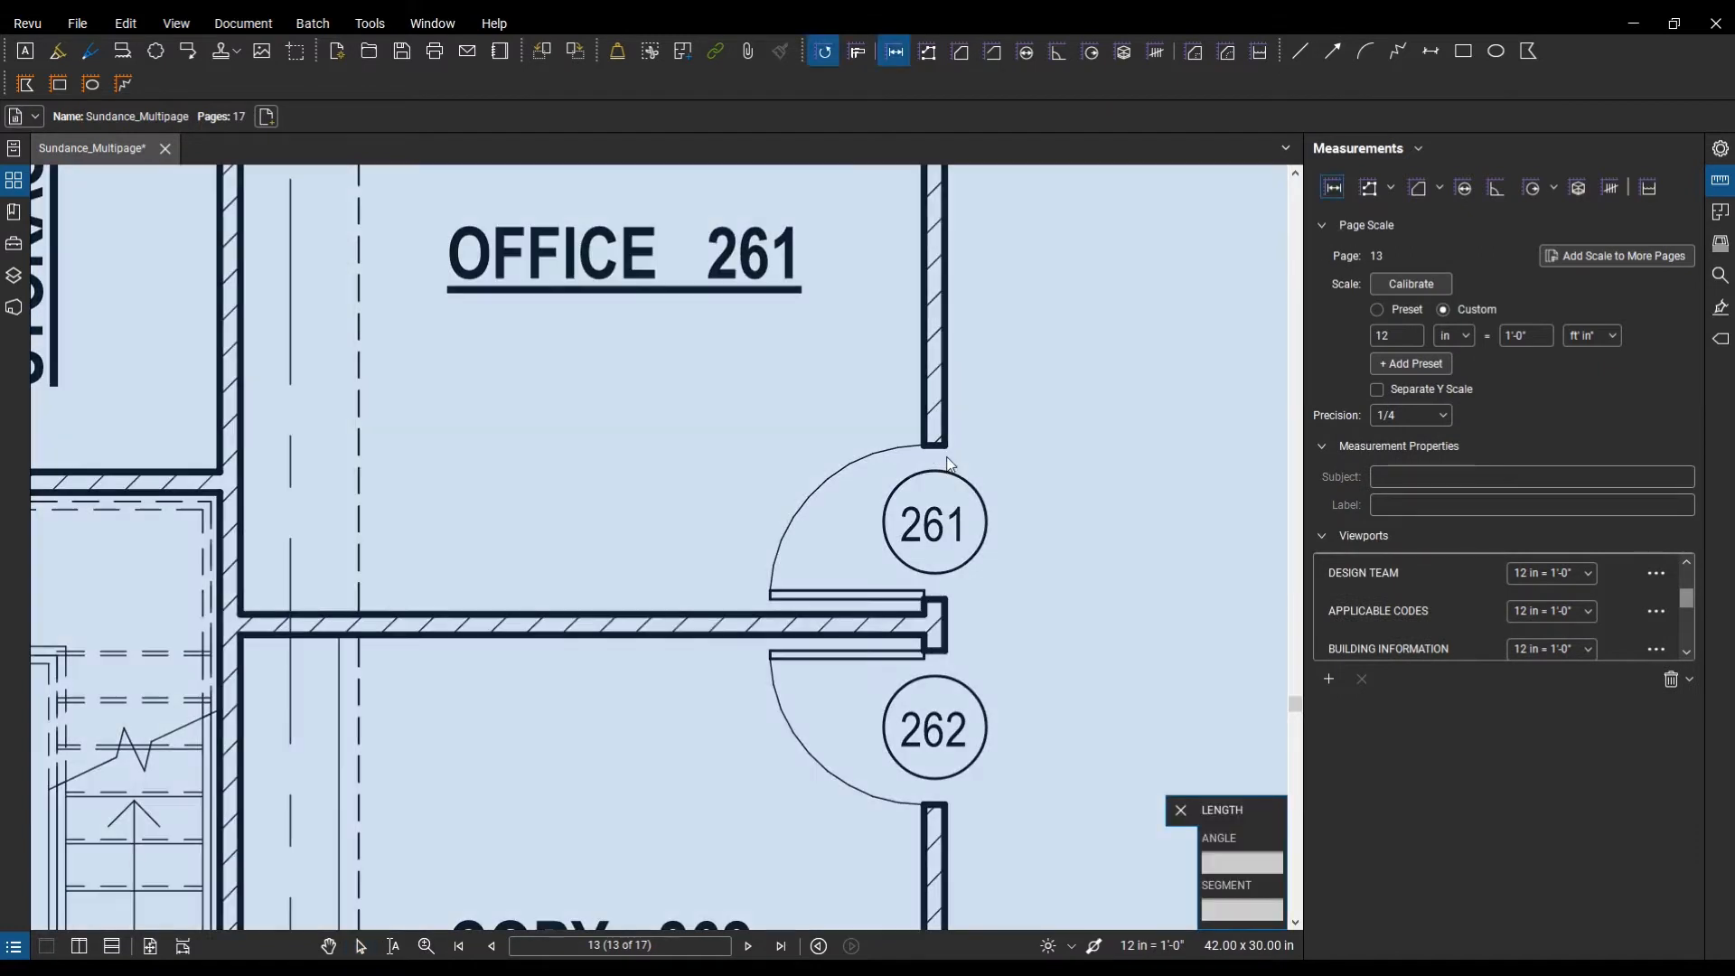
left_click(936, 446)
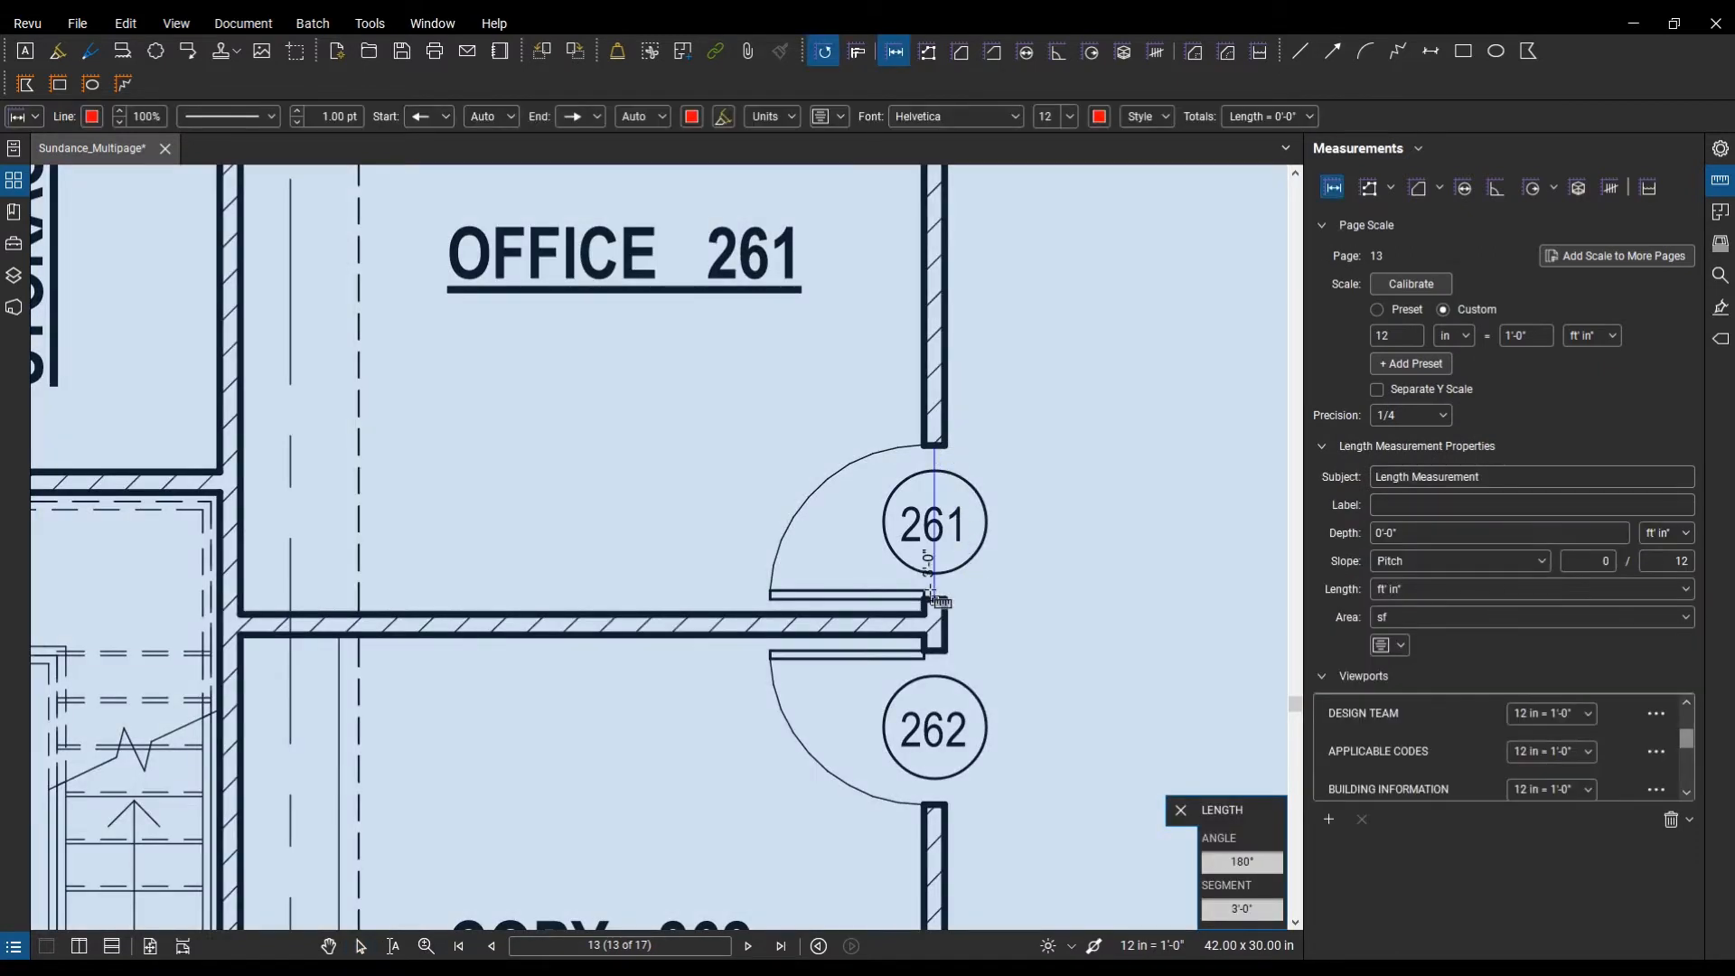
left_click(935, 592)
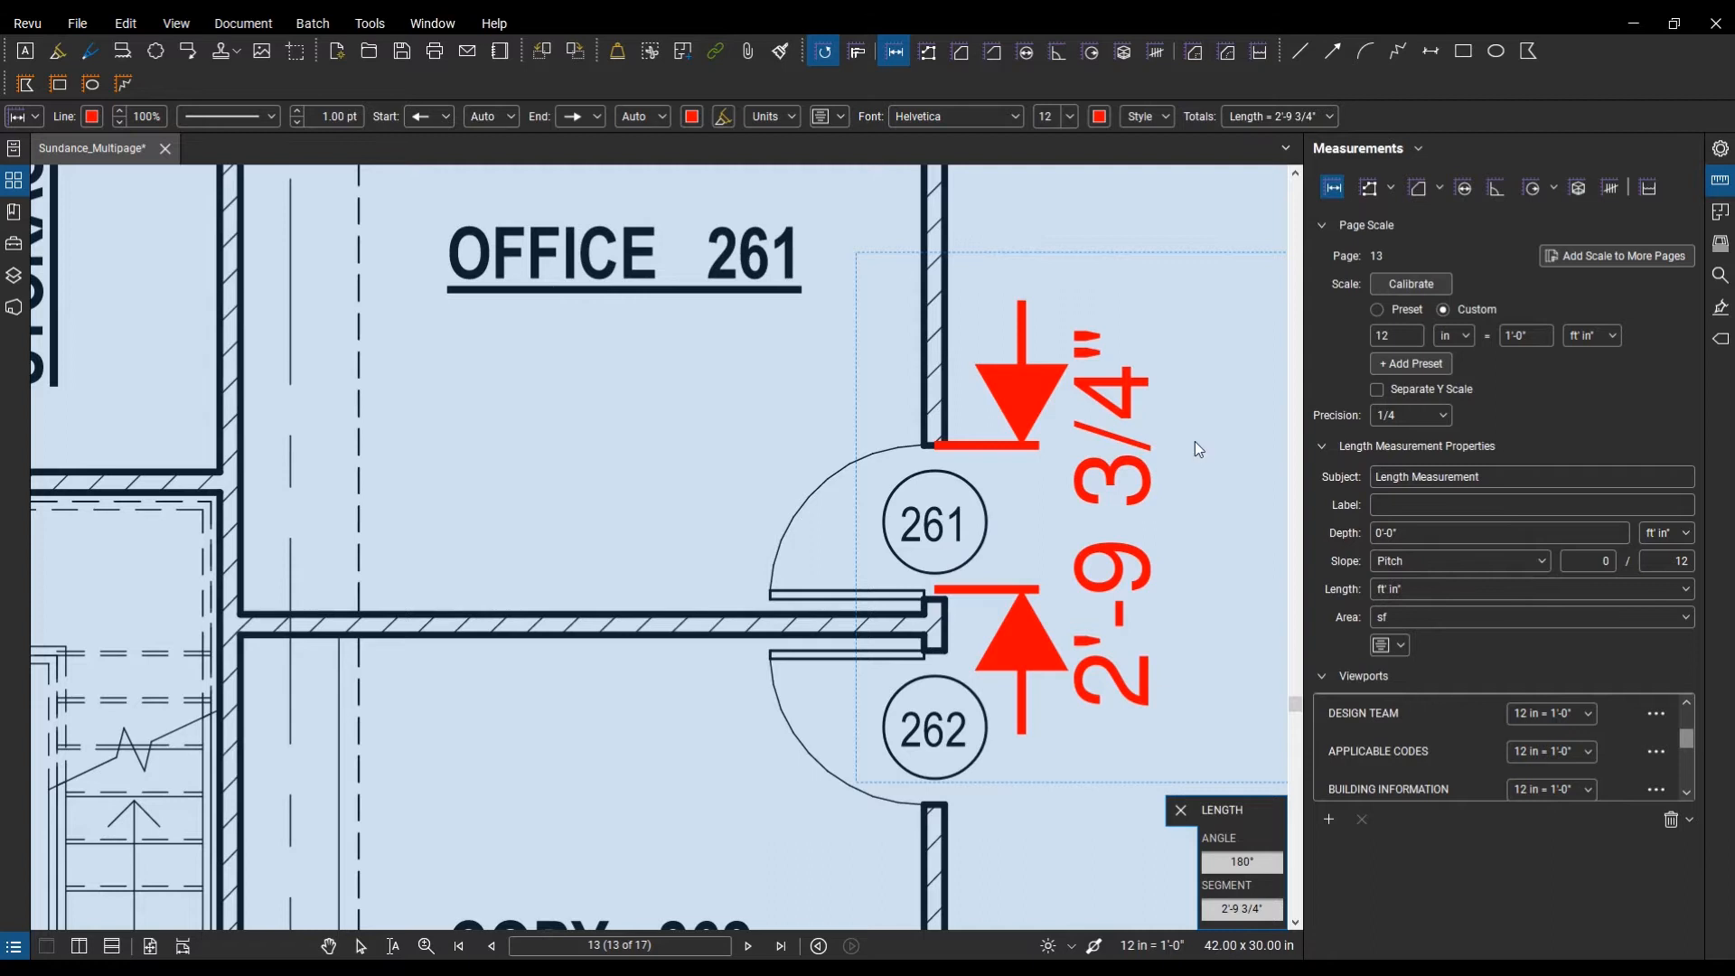
key("Escape")
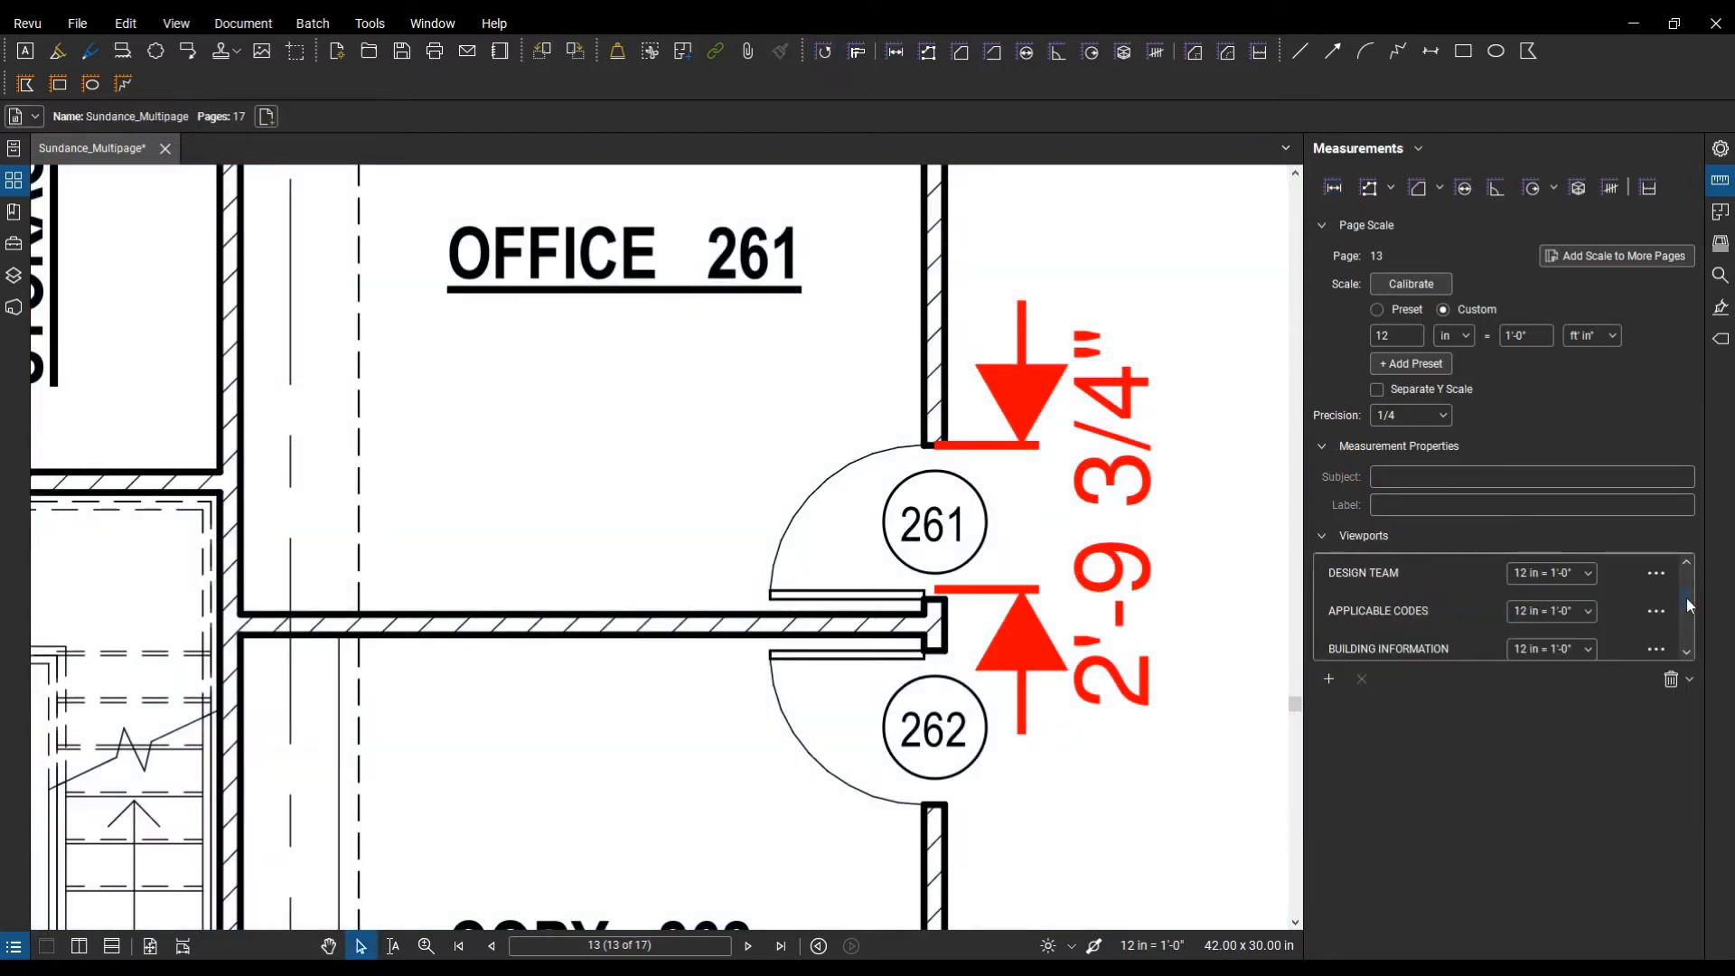
Step: Set the precision of the custom-calibrated viewport to 1 and apply it
left_click_drag(1688, 596, 1688, 669)
left_click(1657, 612)
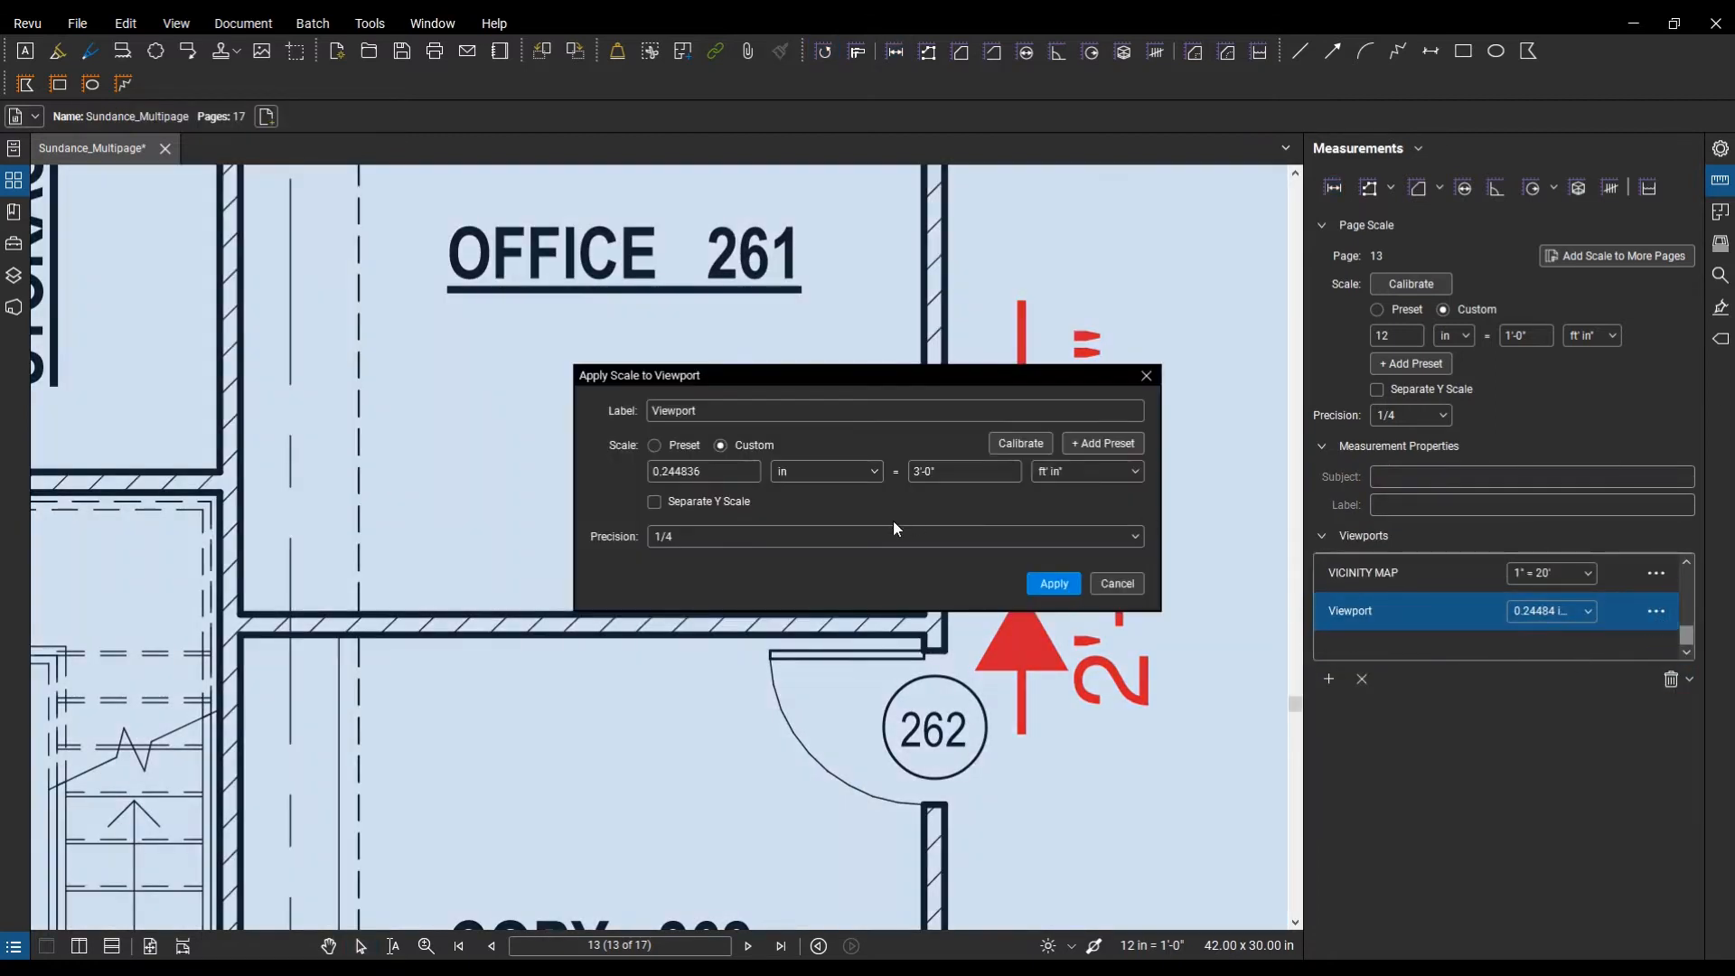
left_click(707, 539)
left_click(707, 555)
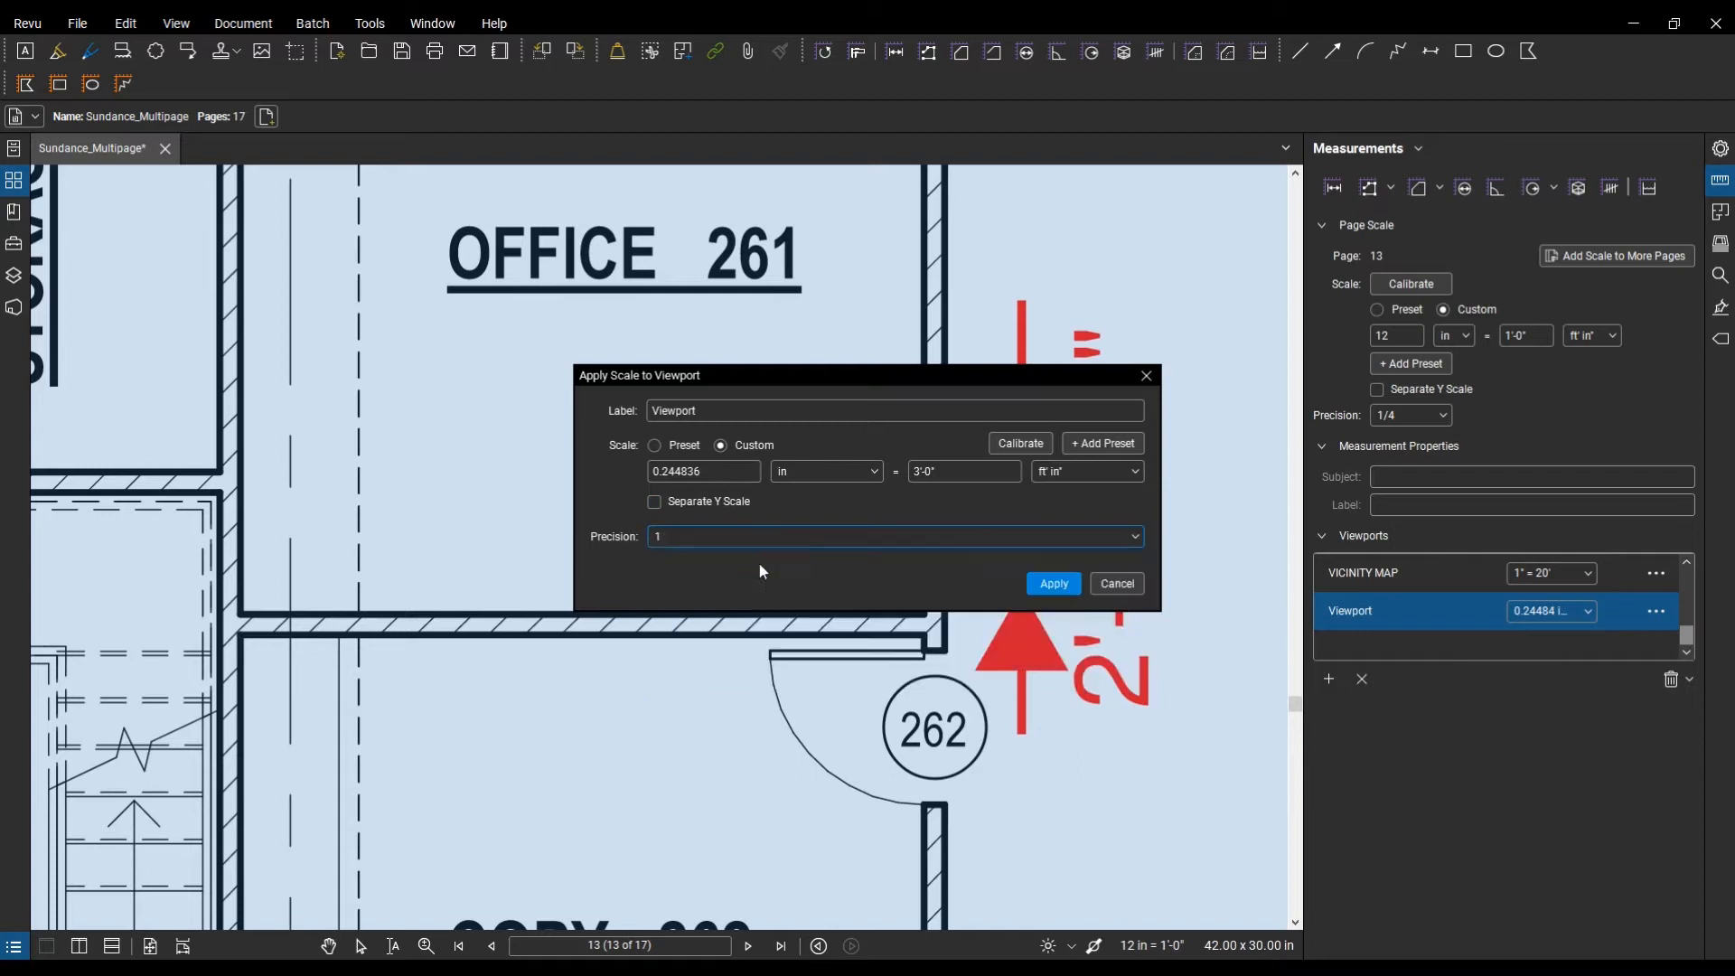
left_click(1054, 583)
scroll(1130, 570, "down", 5)
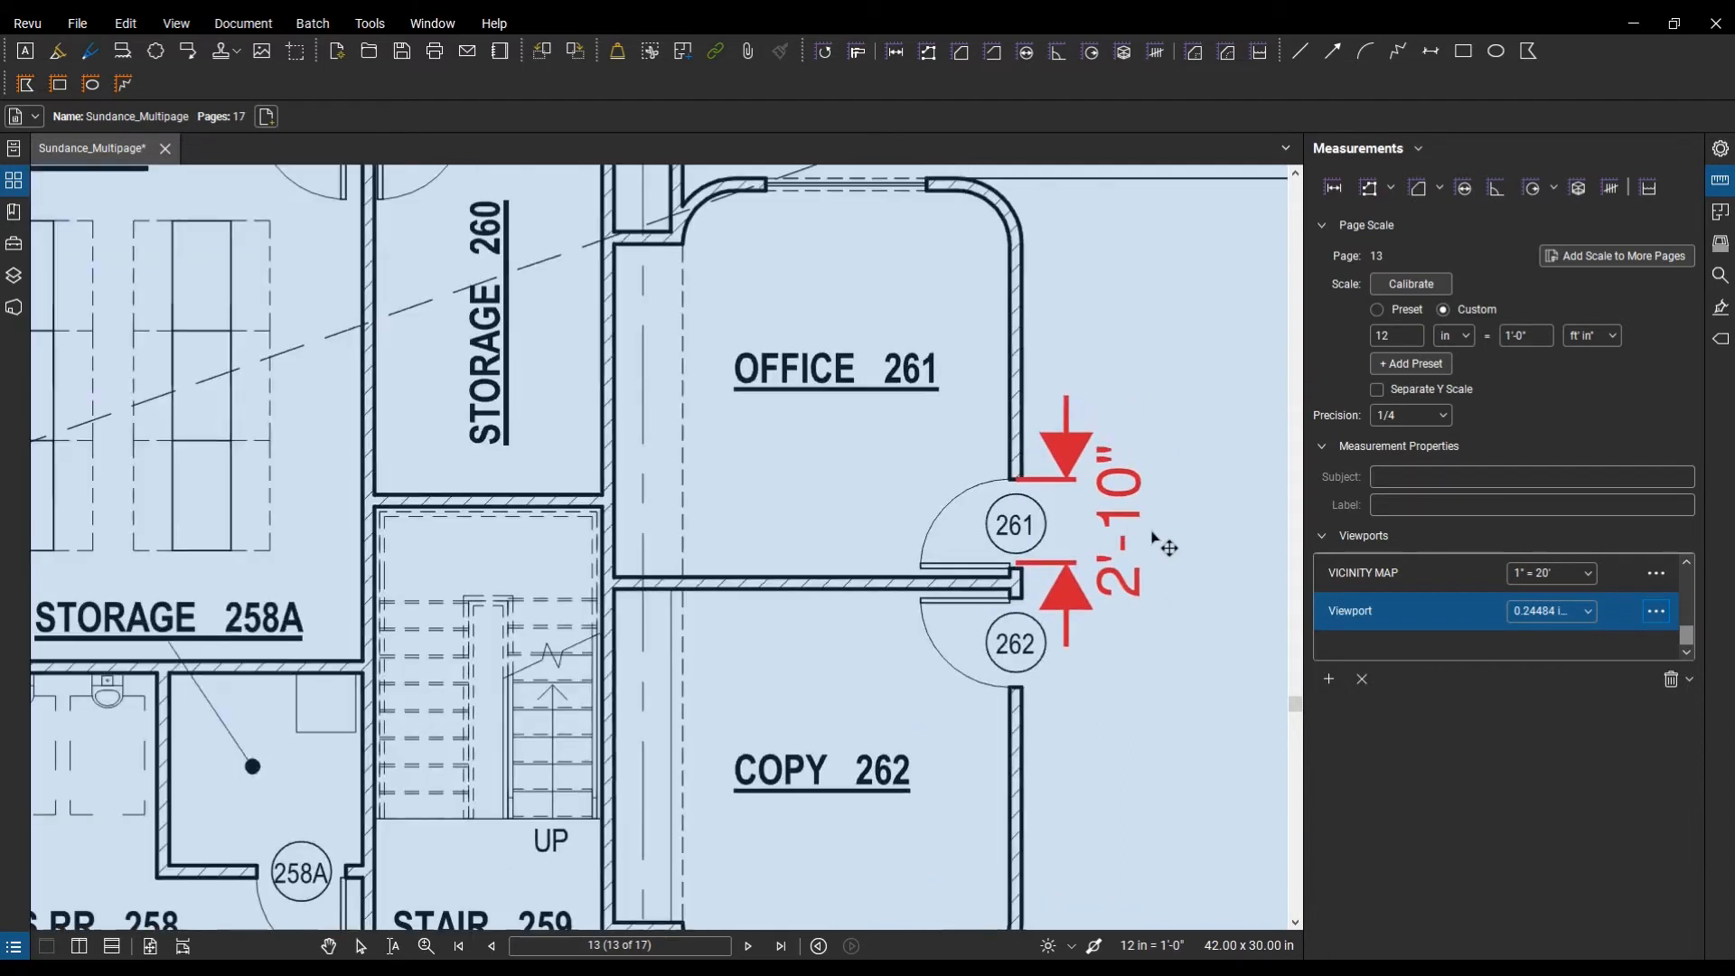
key("Escape")
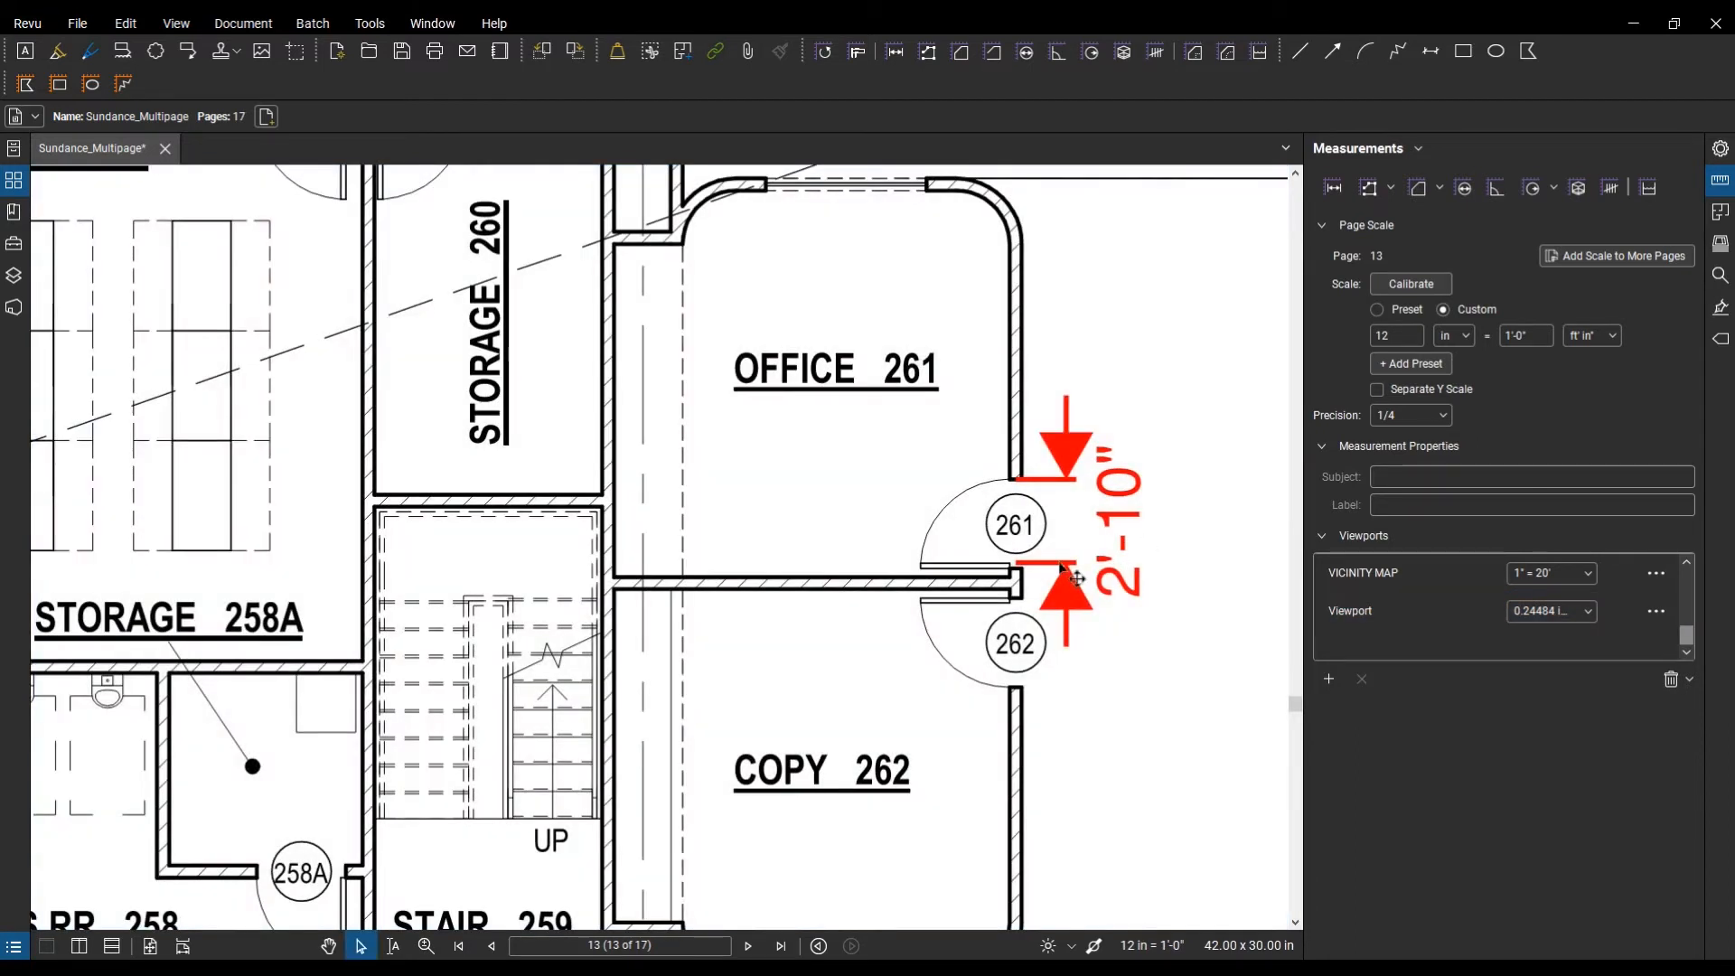
Step: Extend the lower end of the door 261 measurement to the wall end below the opening
key("l")
scroll(1030, 569, "up", 6)
left_click(984, 557)
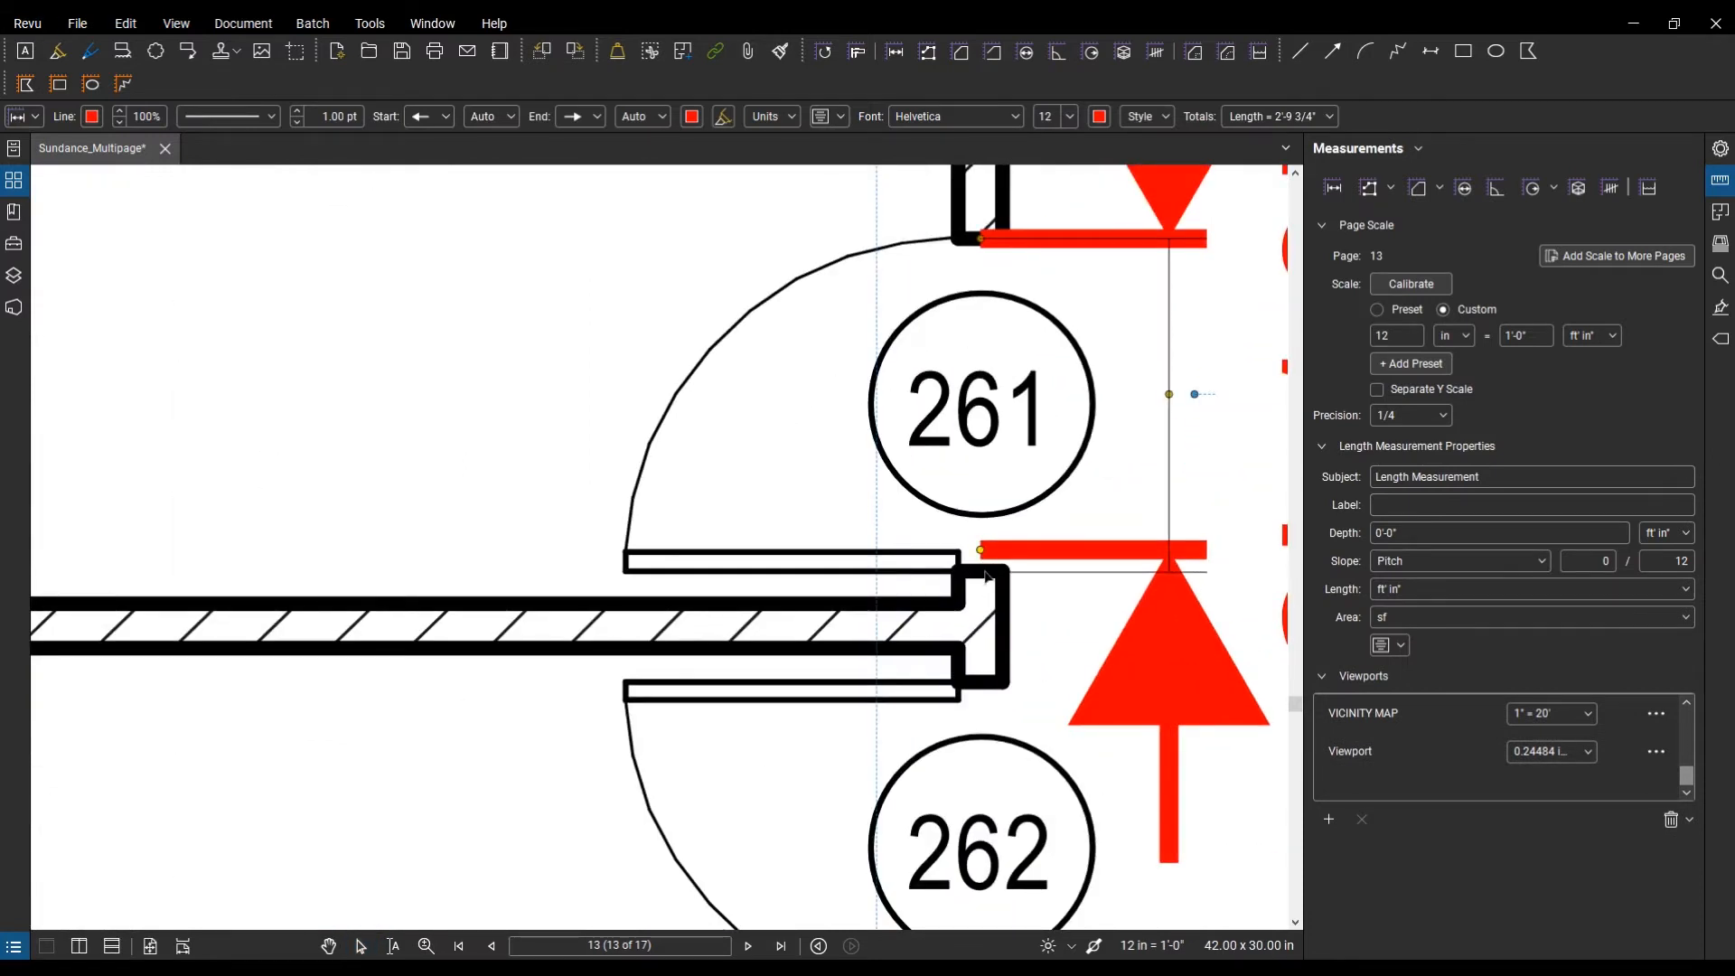
key("Escape")
Step: Go to page 3, the Level 02 floor plan, using the page thumbnails
scroll(987, 576, "down", 6)
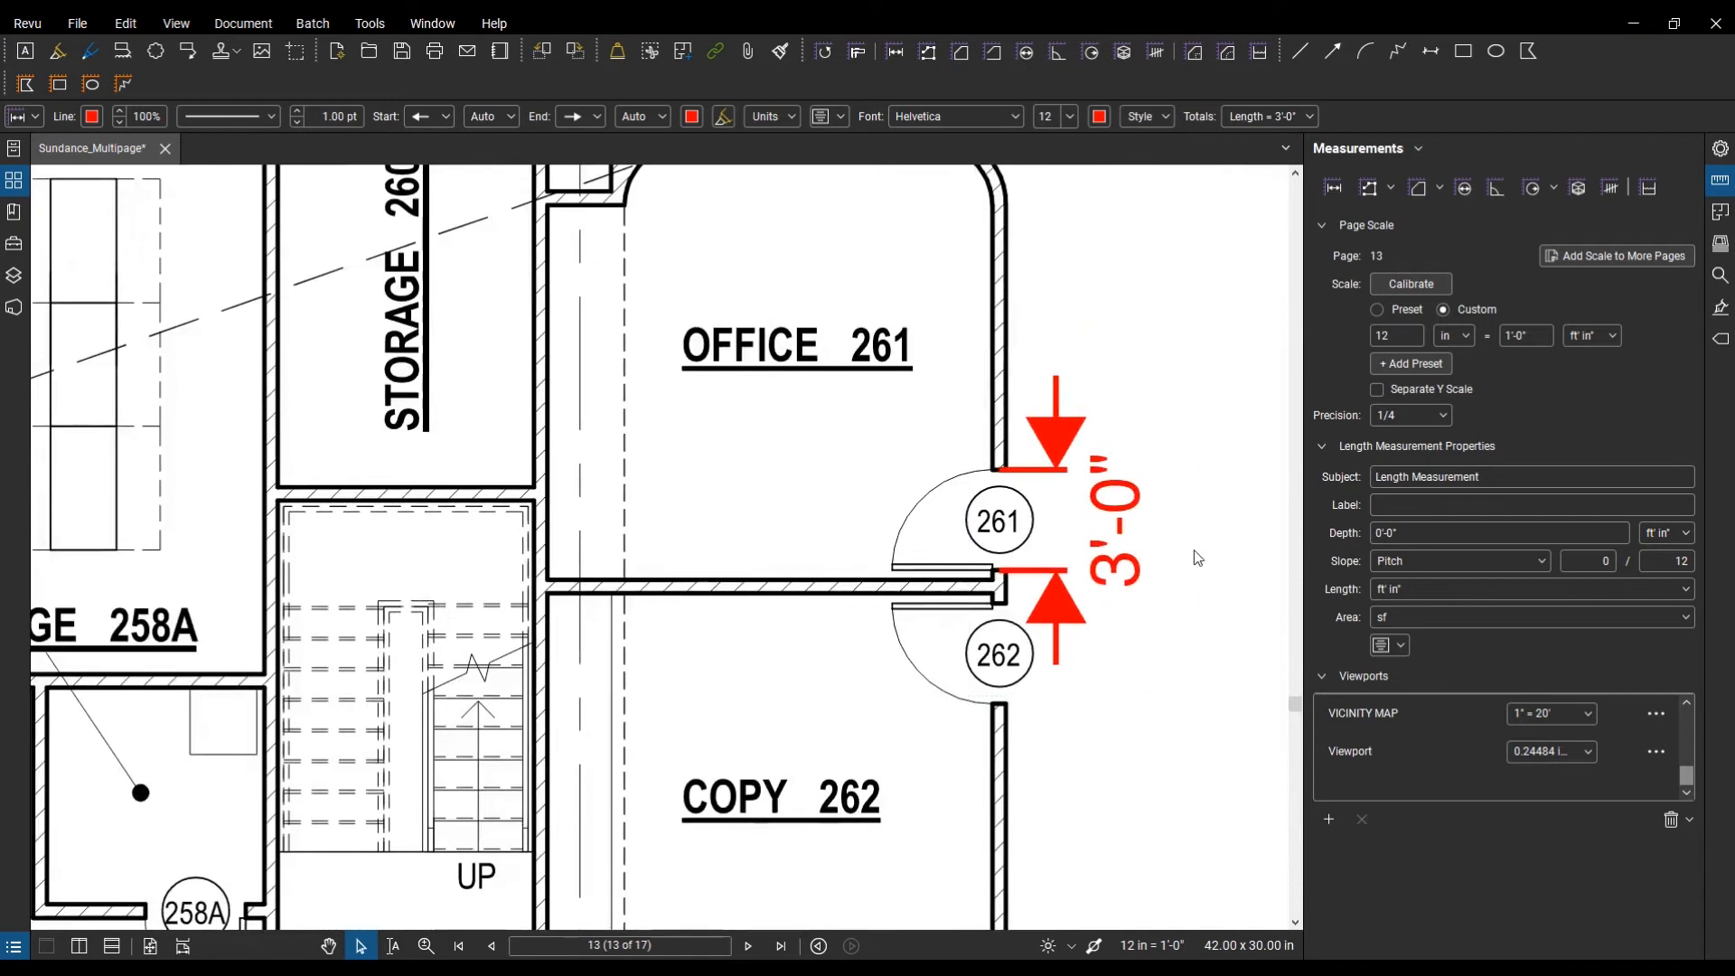
scroll(1198, 557, "down", 2)
left_click_drag(1145, 662, 704, 647)
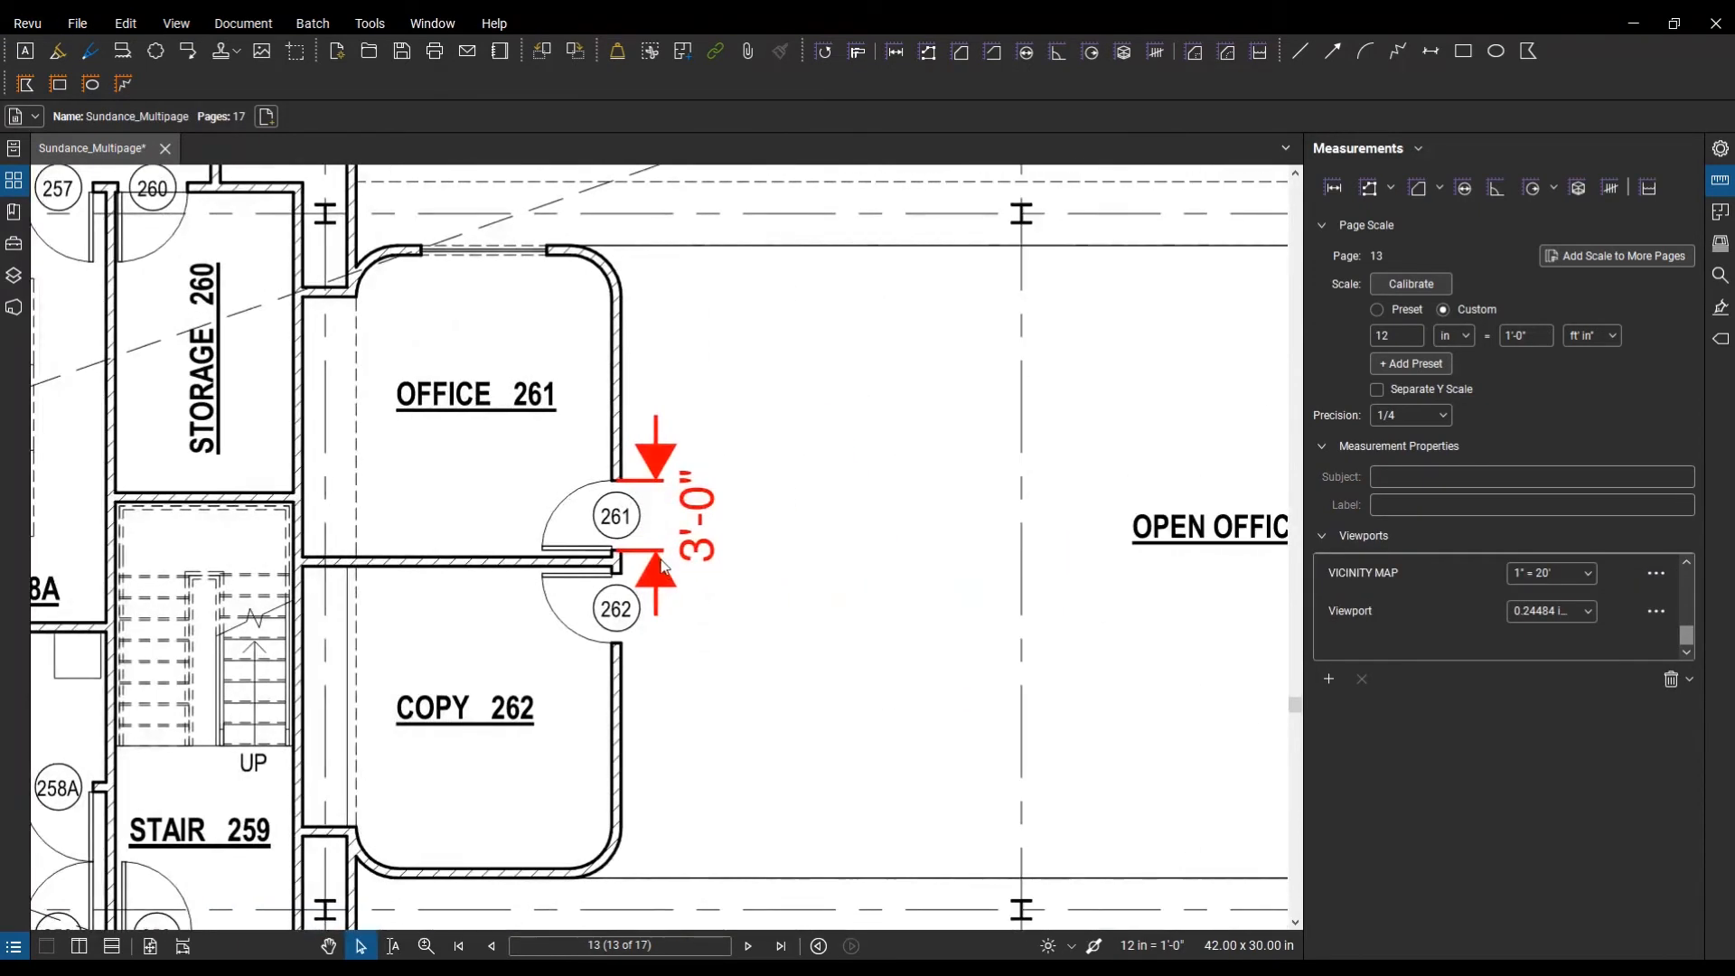
scroll(662, 567, "down", 4)
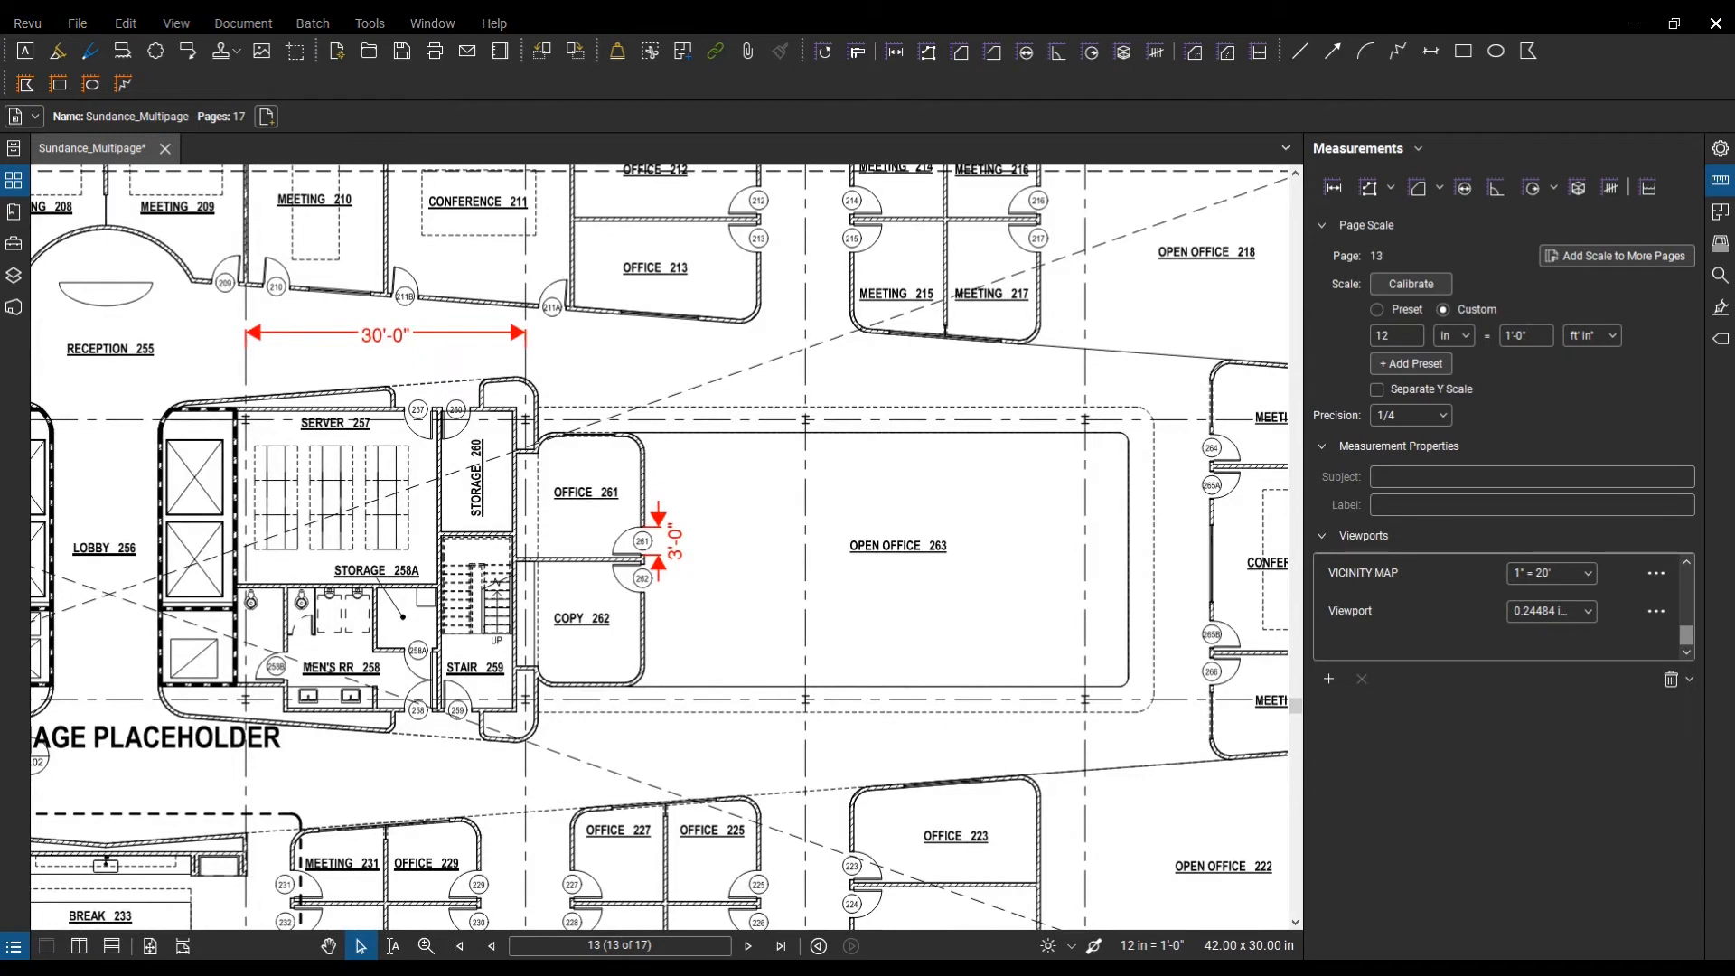
scroll(988, 477, "down", 5)
left_click_drag(988, 476, 831, 245)
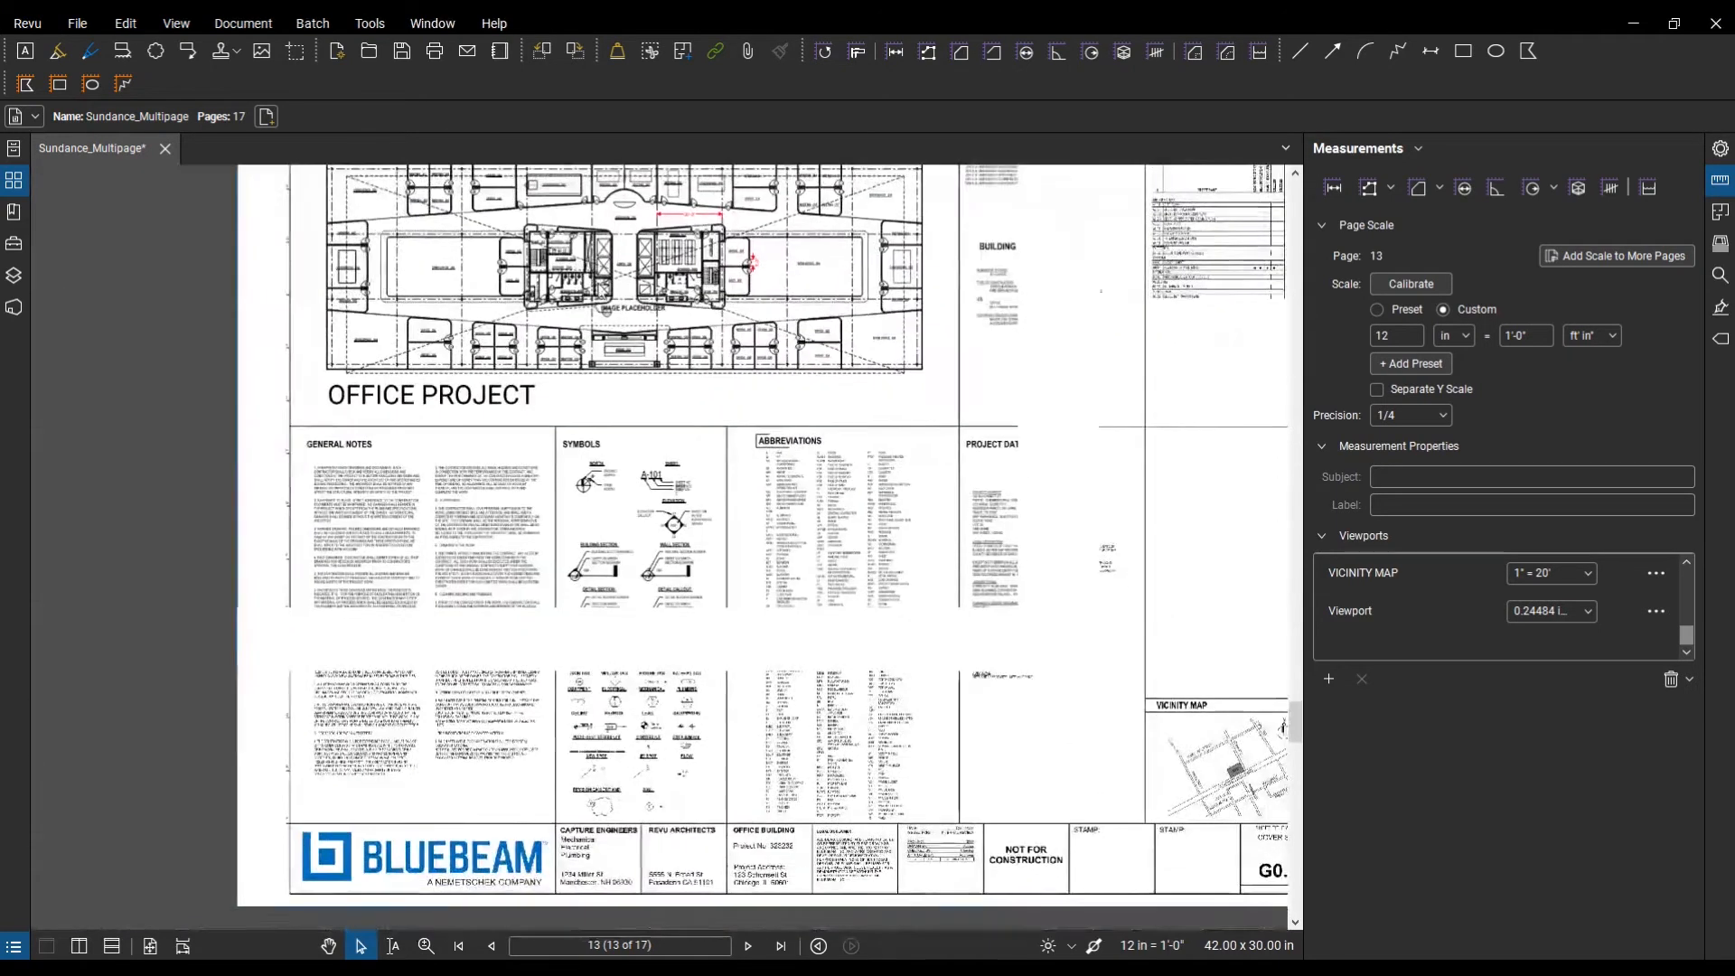
left_click(23, 174)
scroll(249, 364, "up", 10)
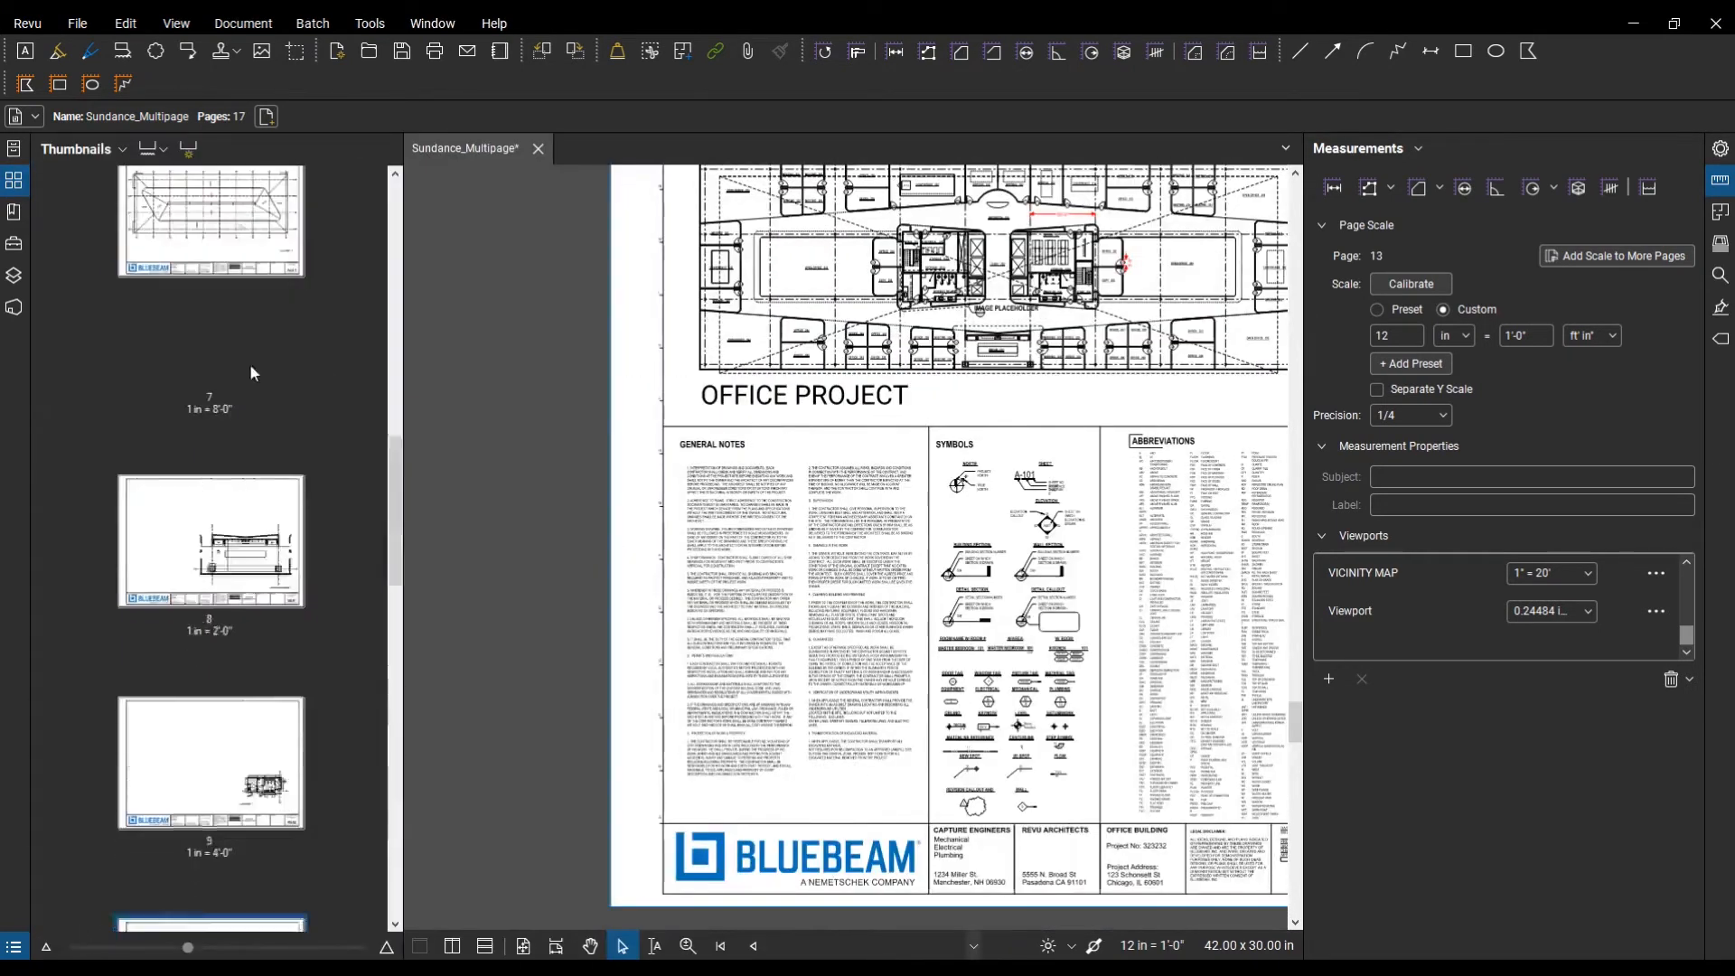
left_click(178, 506)
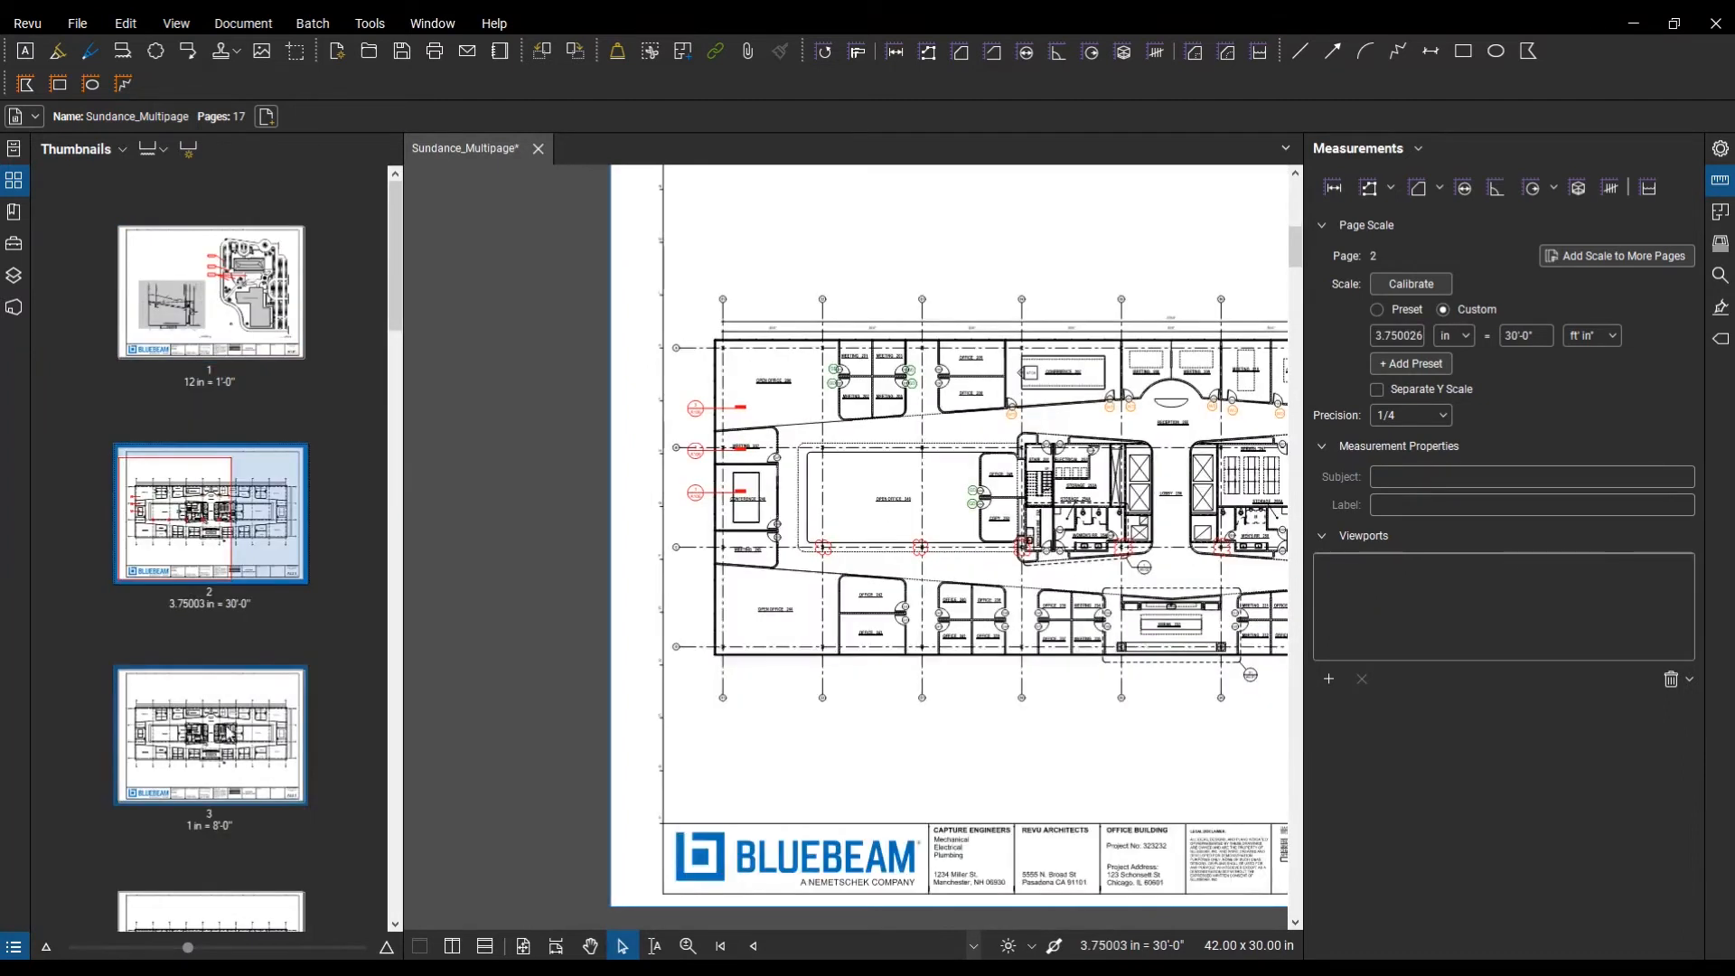
left_click(208, 723)
left_click_drag(894, 545, 603, 477)
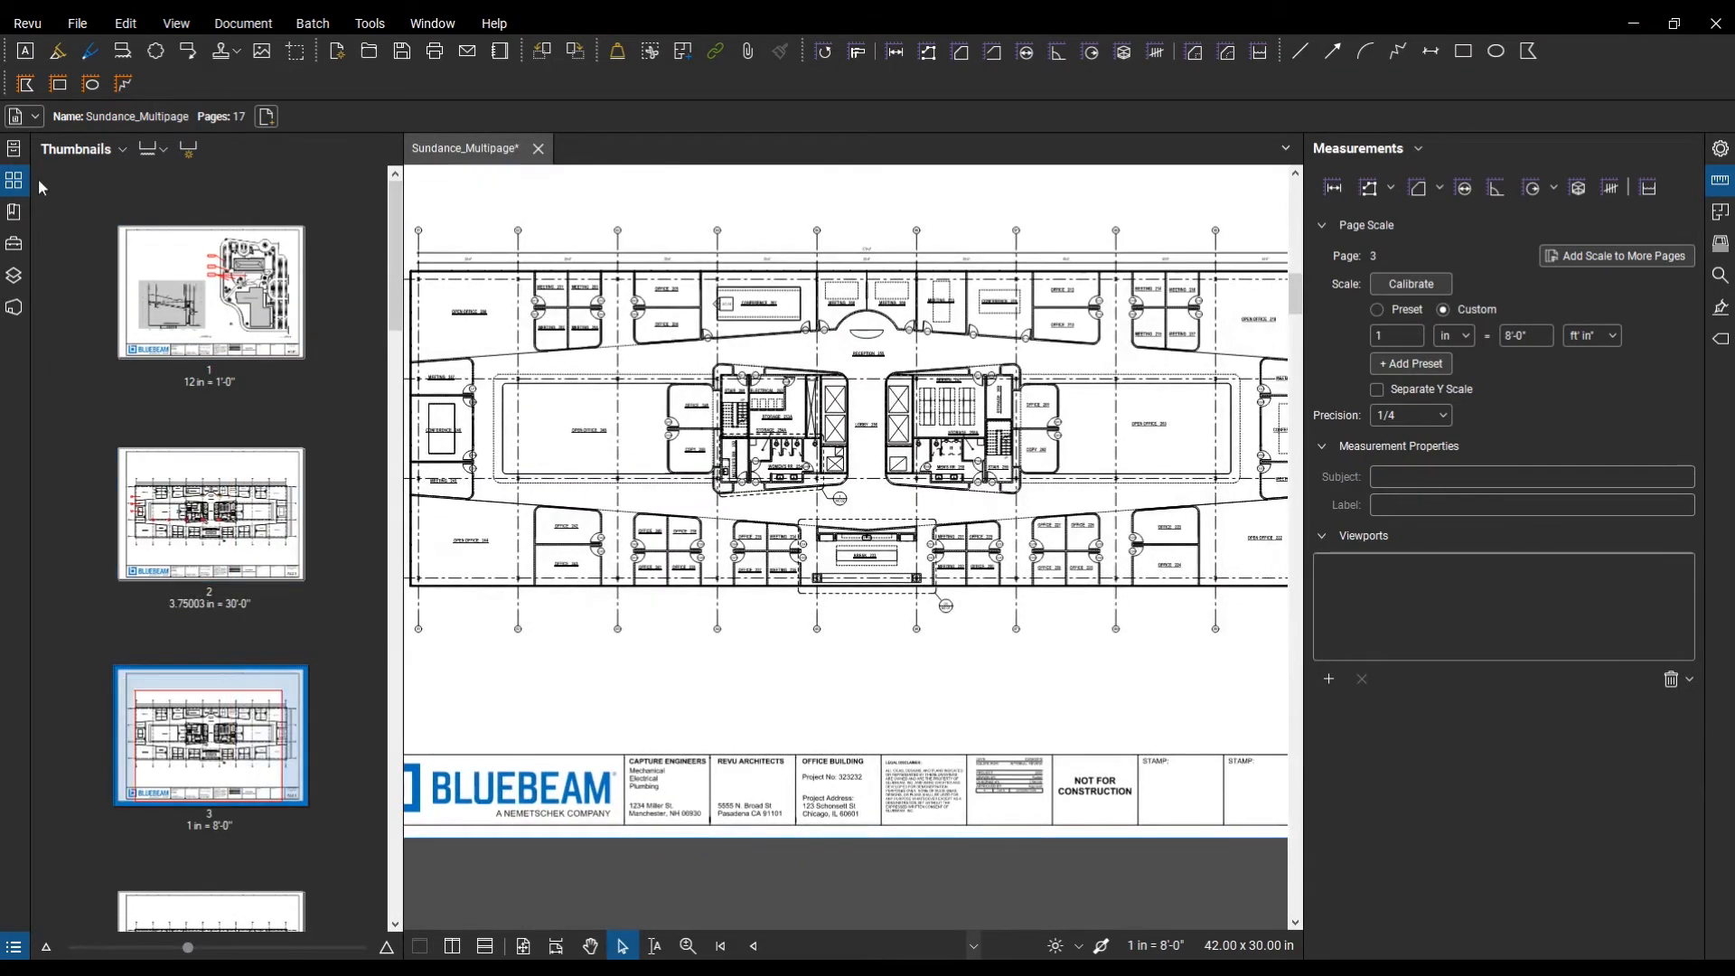
Step: Hide the page thumbnails and measurement settings so the Level 02 floor plan fills the window
left_click(13, 180)
left_click(1720, 179)
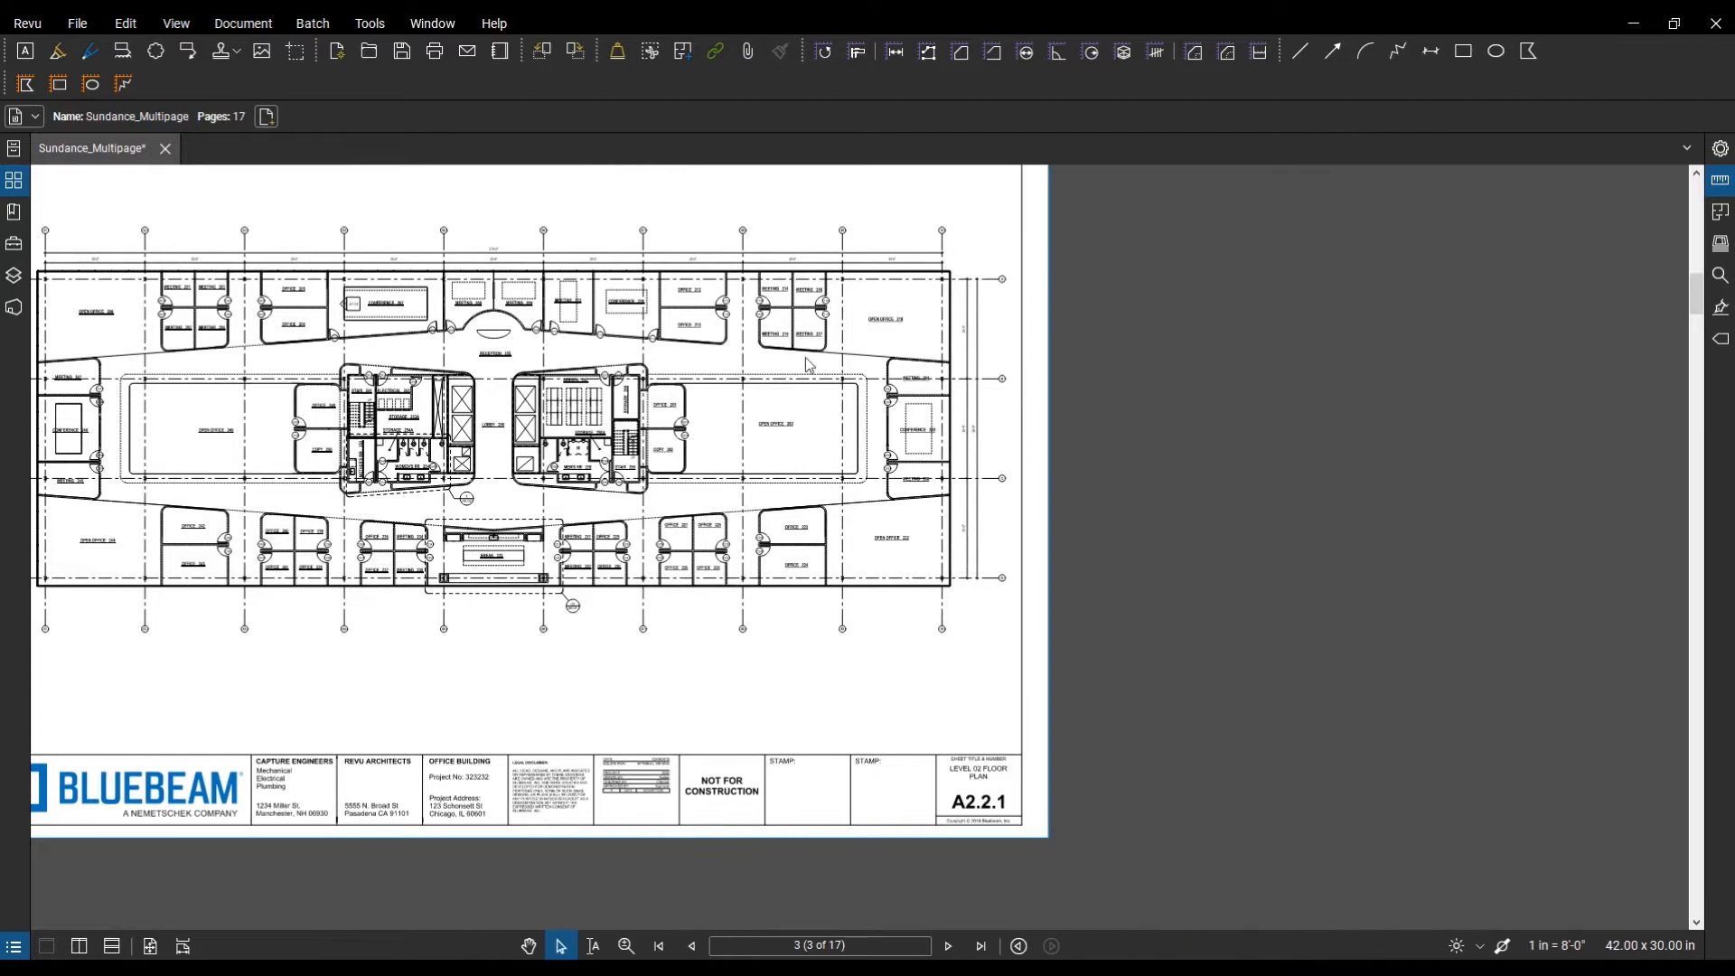
scroll(251, 289, "up", 2)
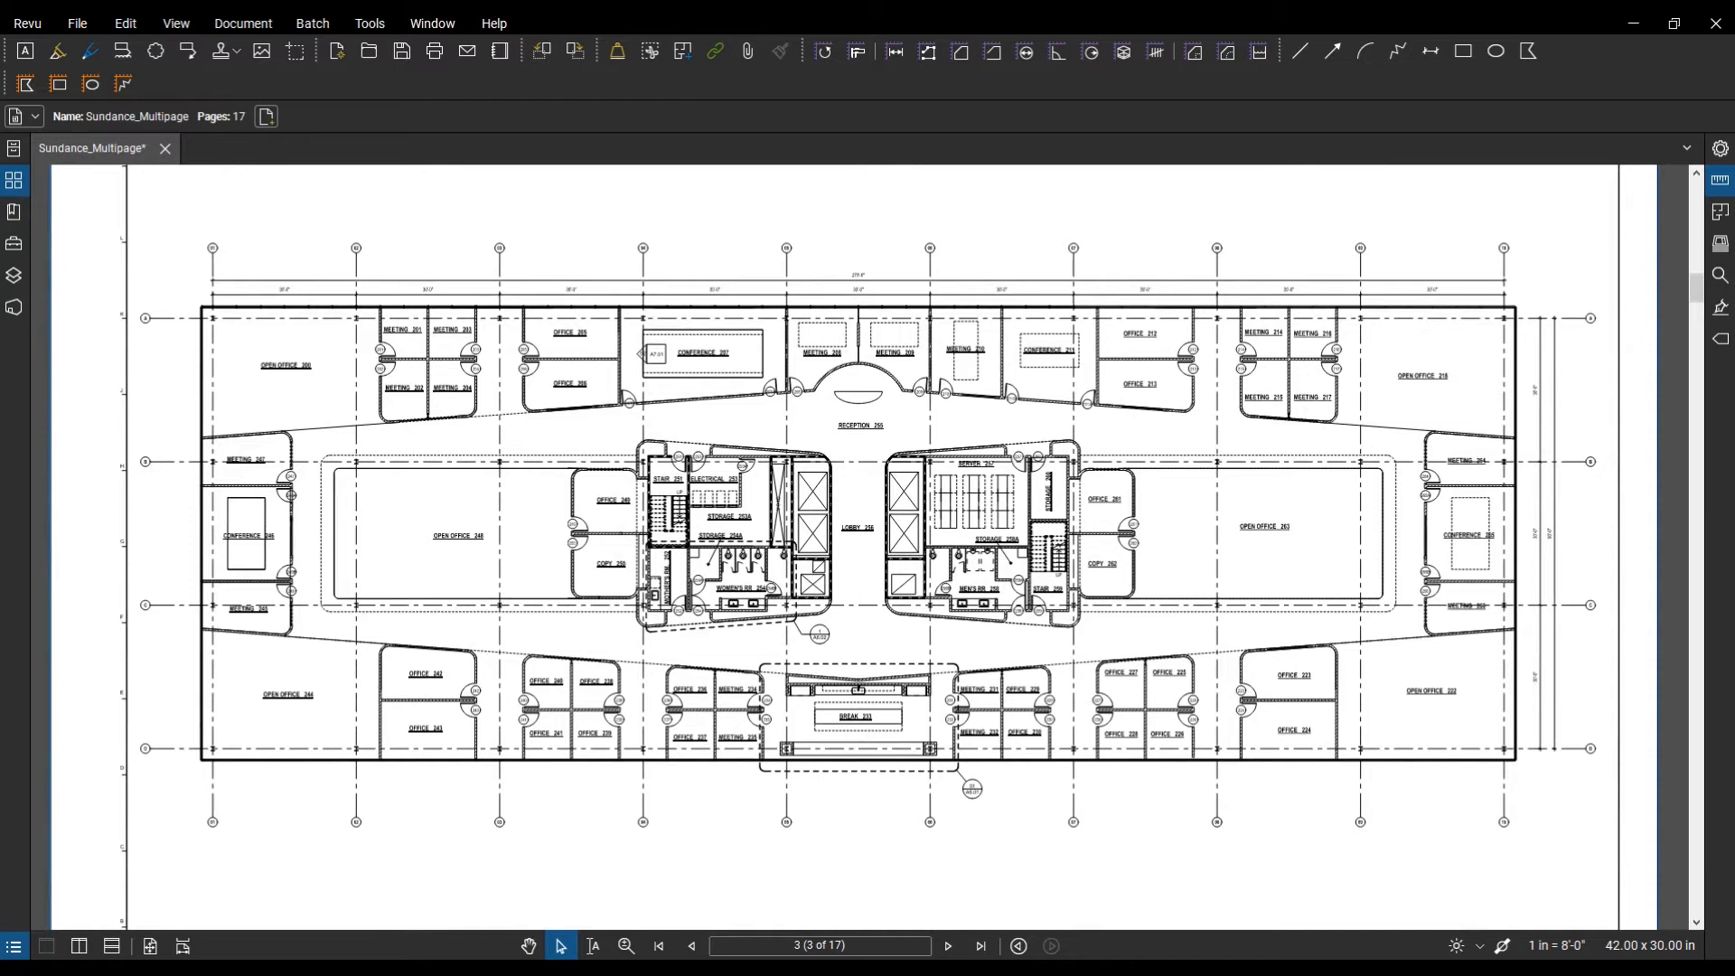
Step: Add a space that traces the inside walls of the Meeting 245 room and name it MEETING 245
left_click(1721, 211)
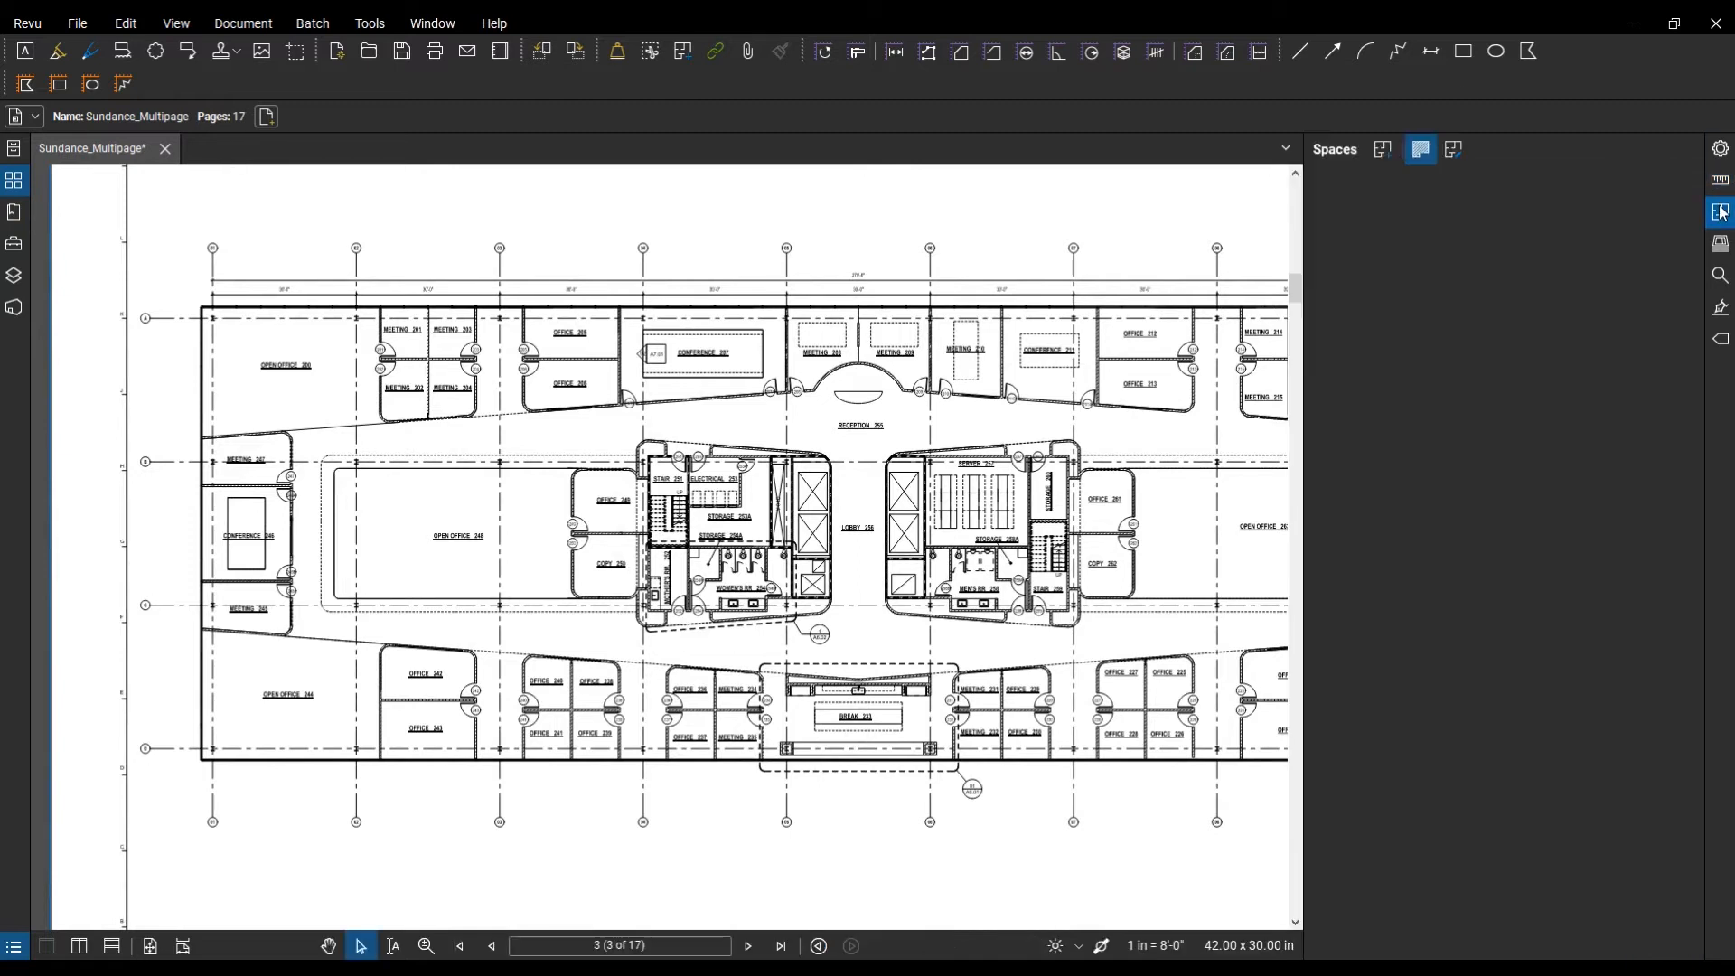
left_click(1397, 156)
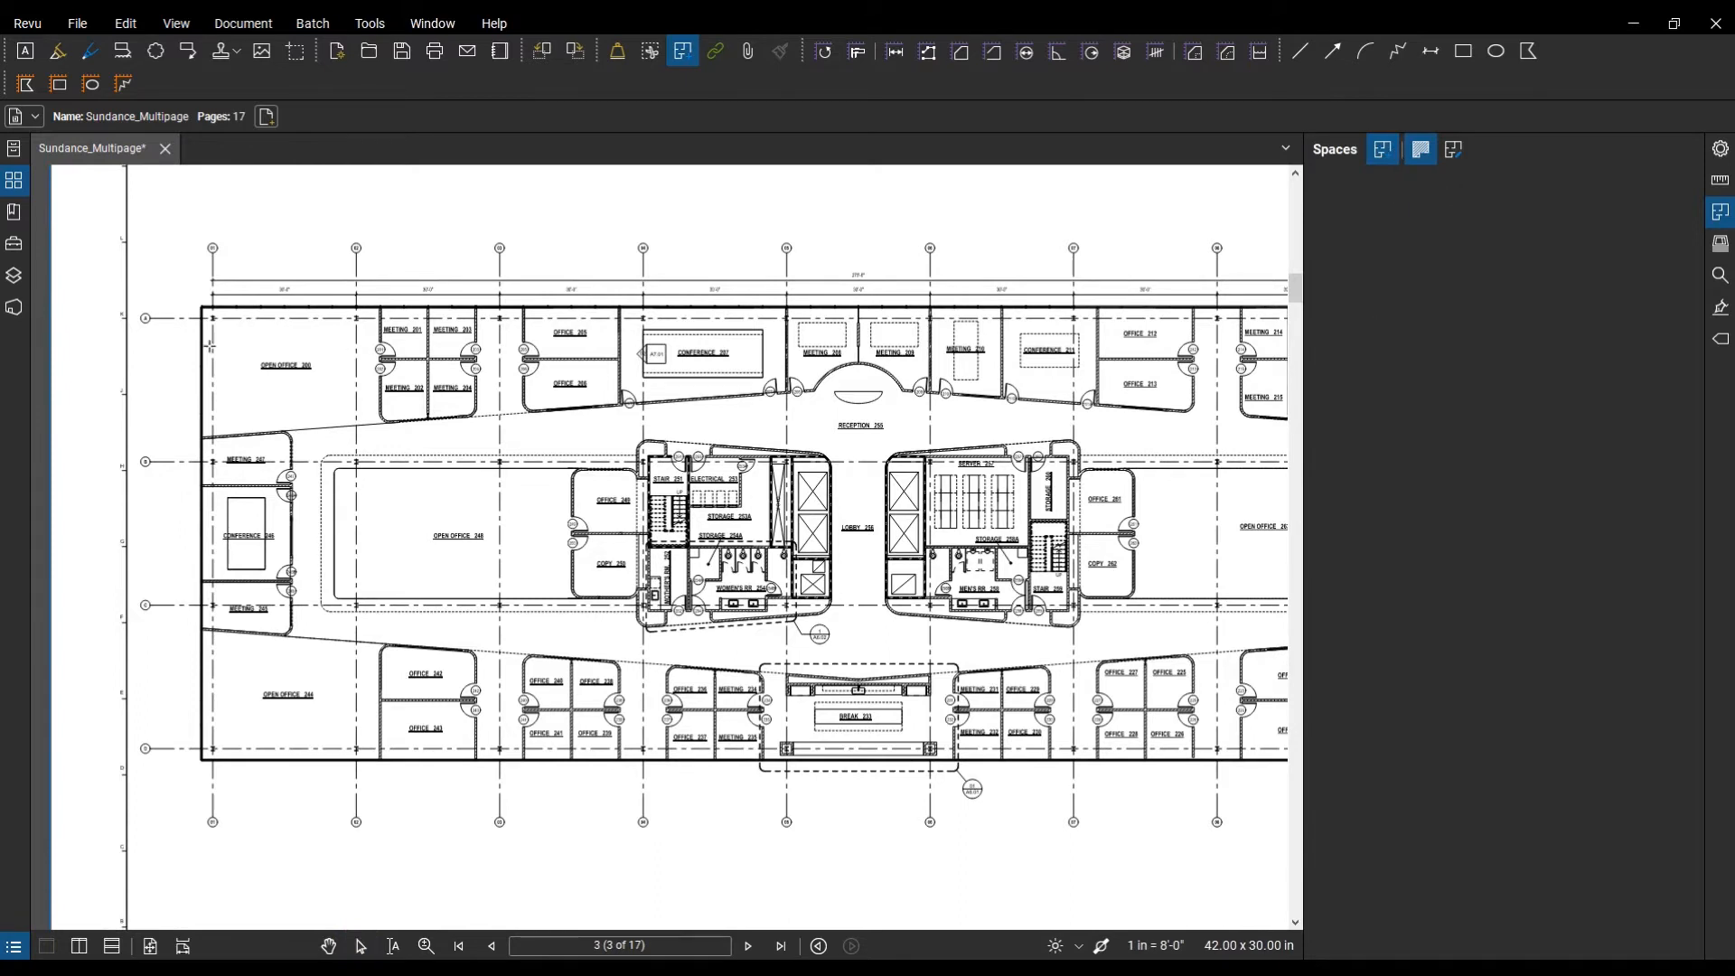
scroll(358, 592, "up", 8)
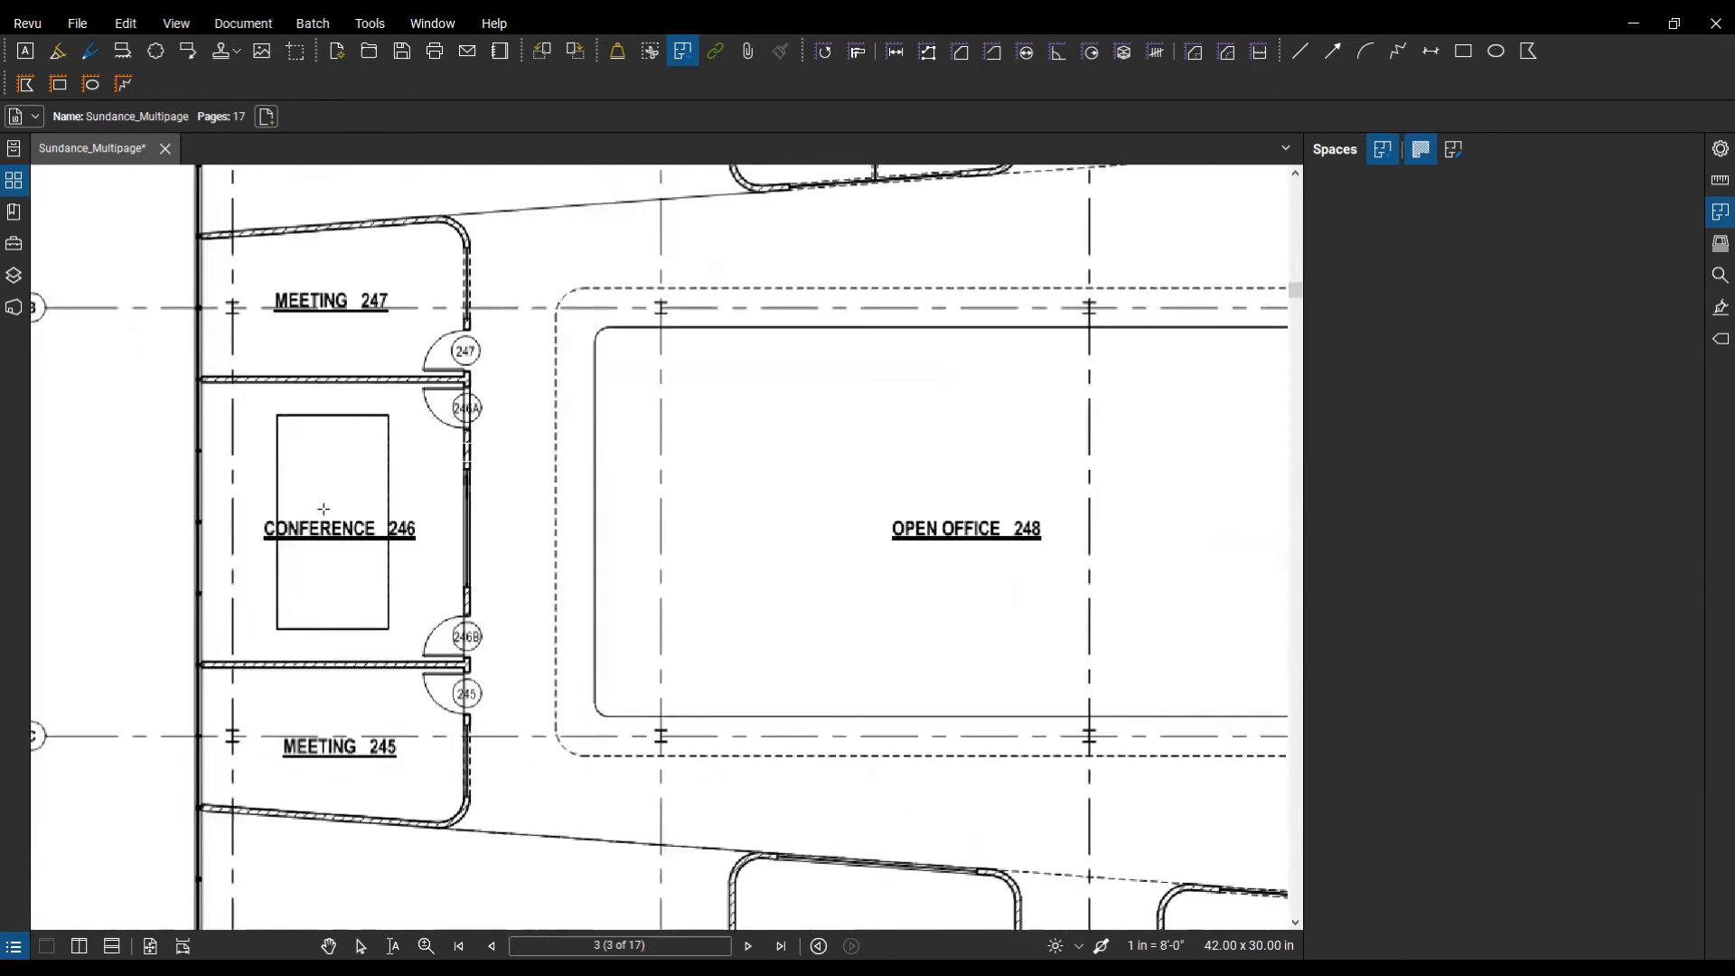
scroll(197, 552, "up", 3)
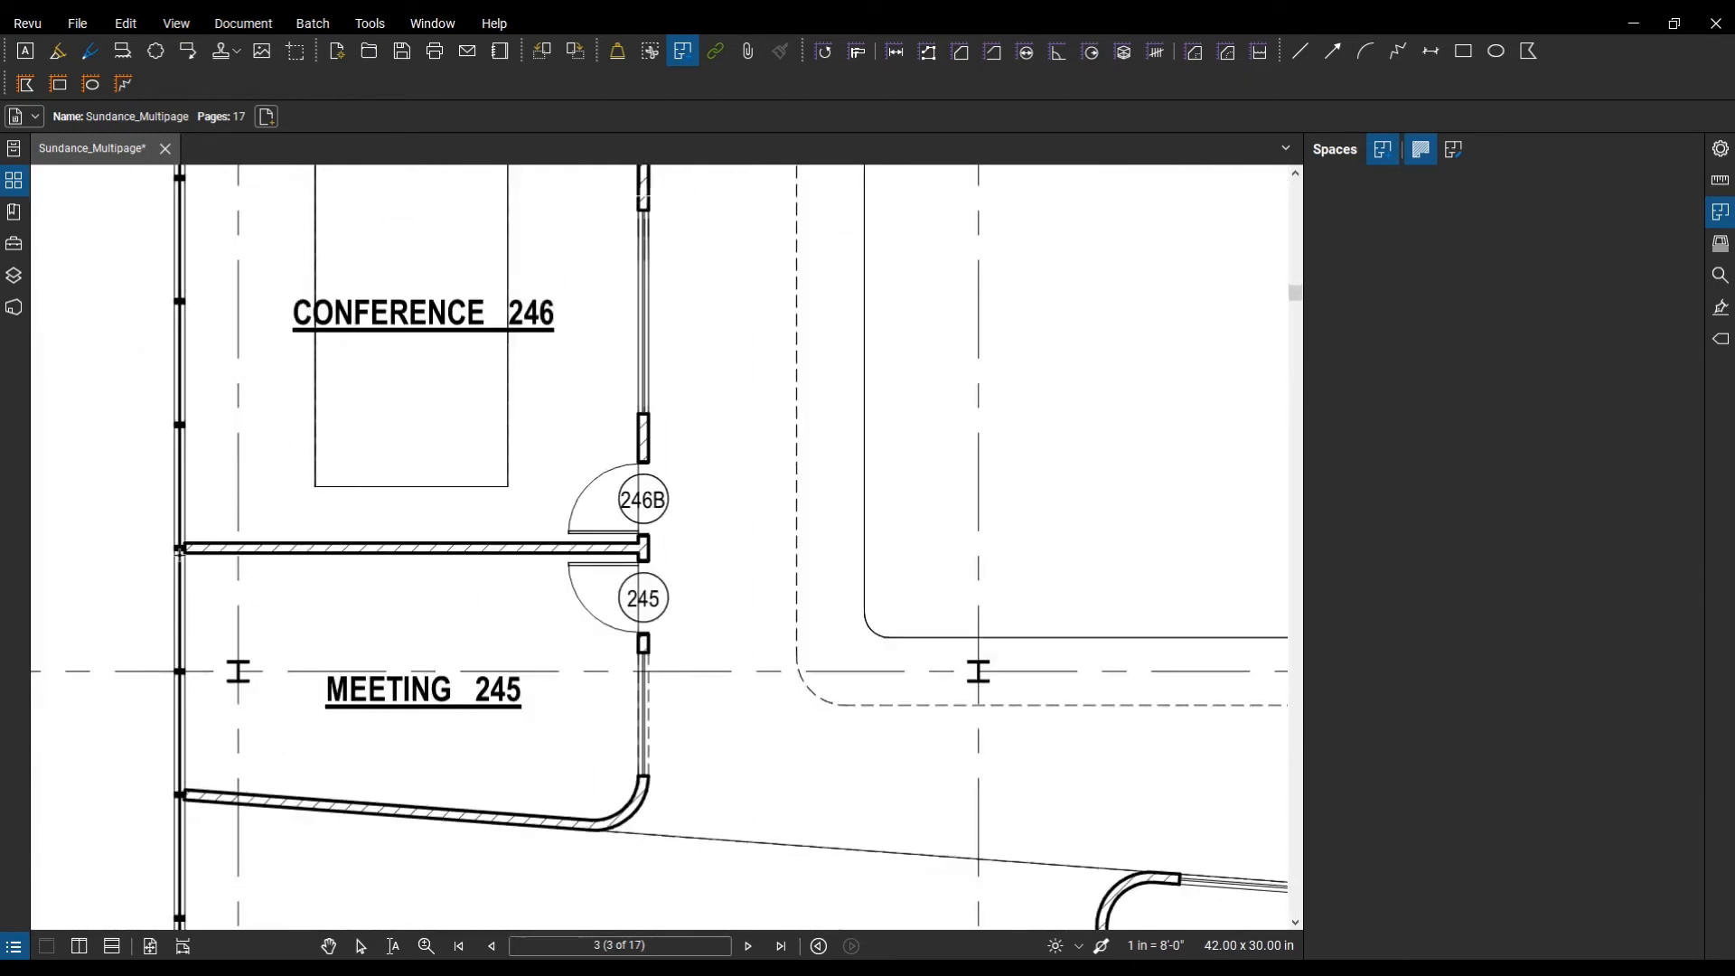
left_click(186, 553)
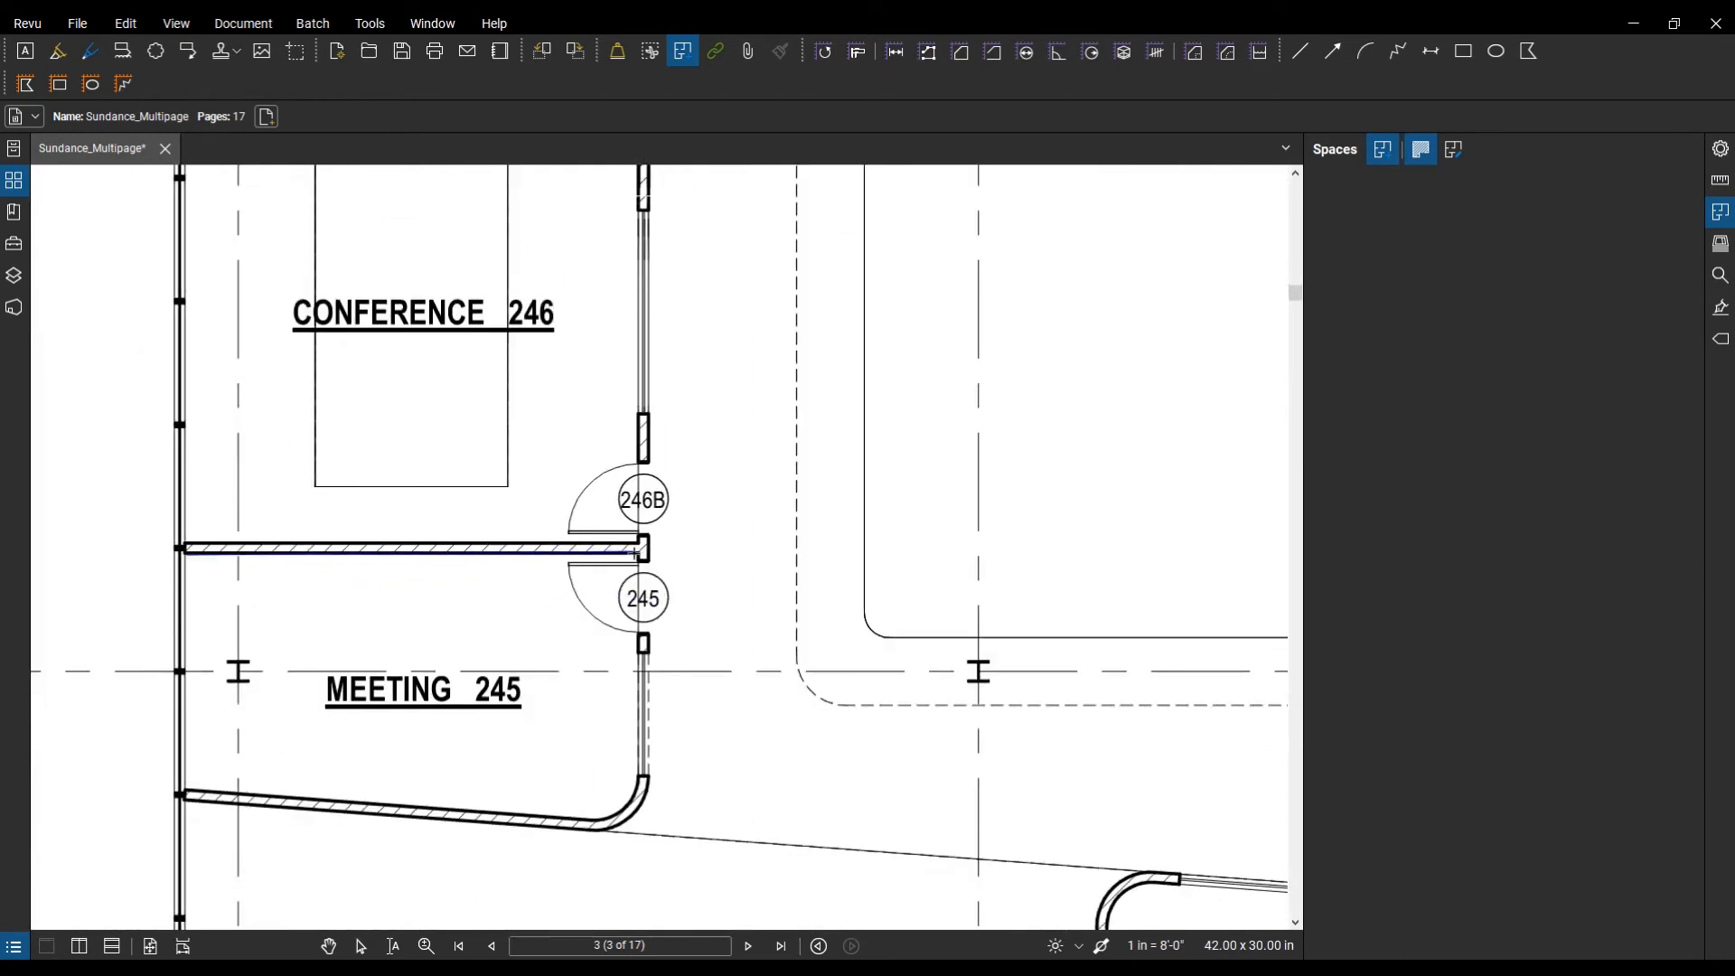
left_click(639, 551)
left_click(594, 818)
left_click(183, 795)
left_click(183, 549)
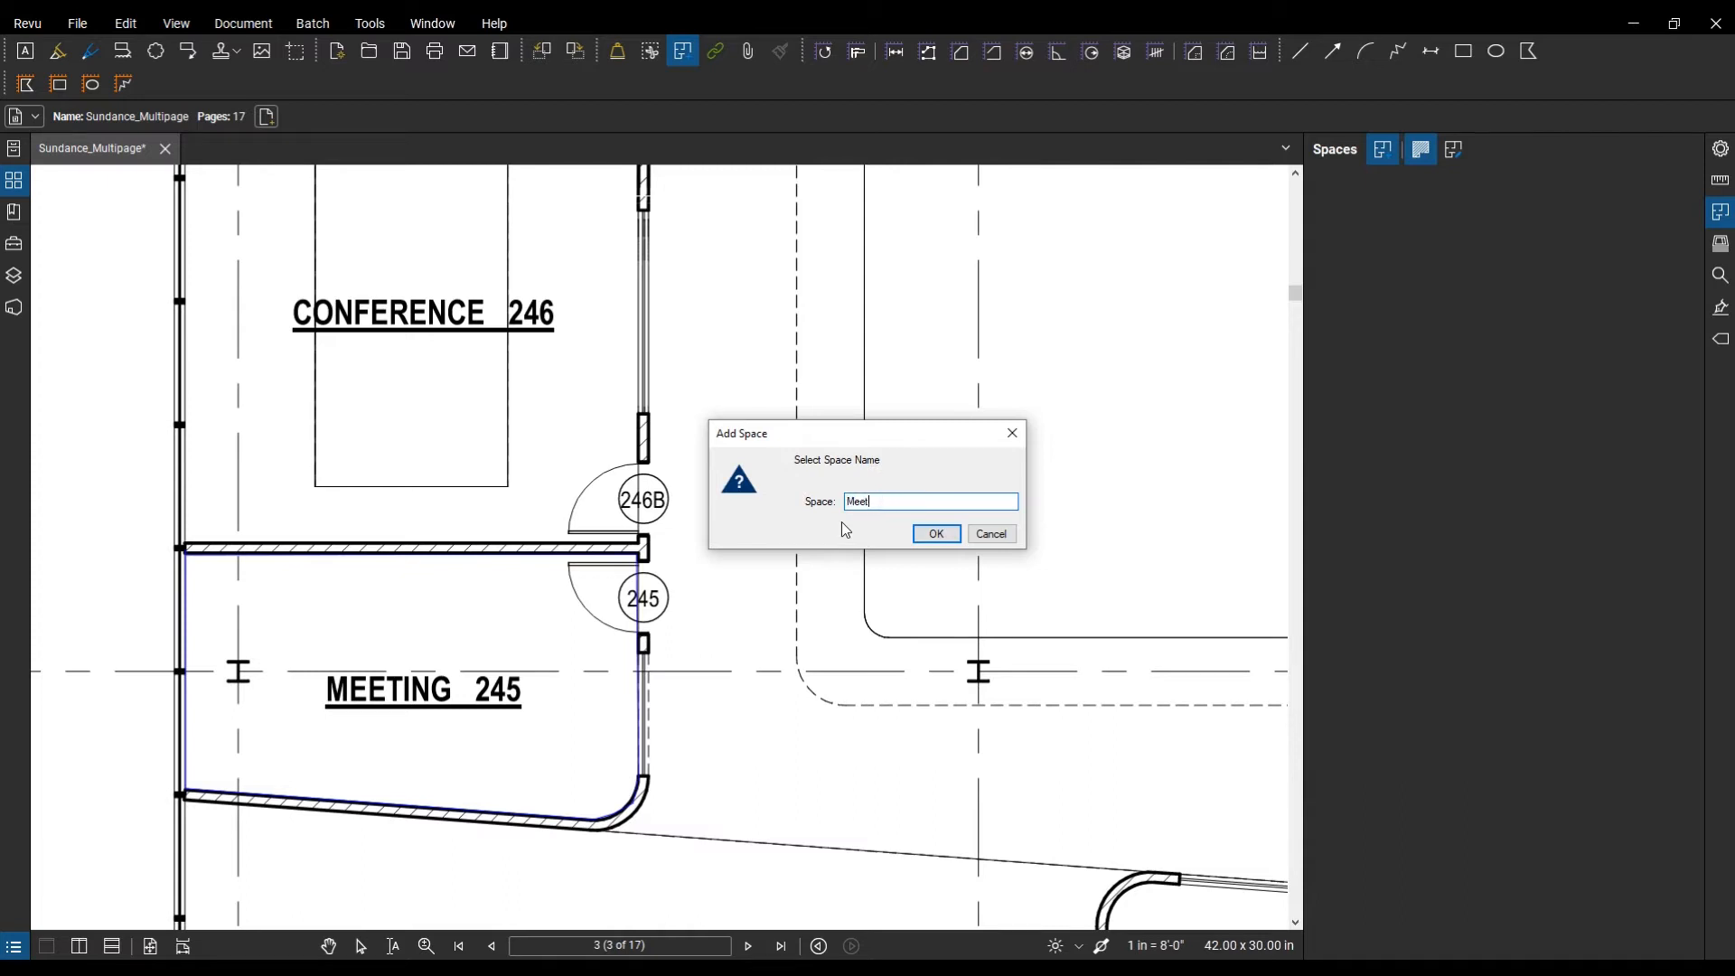
type("MEETING 245")
key("Return")
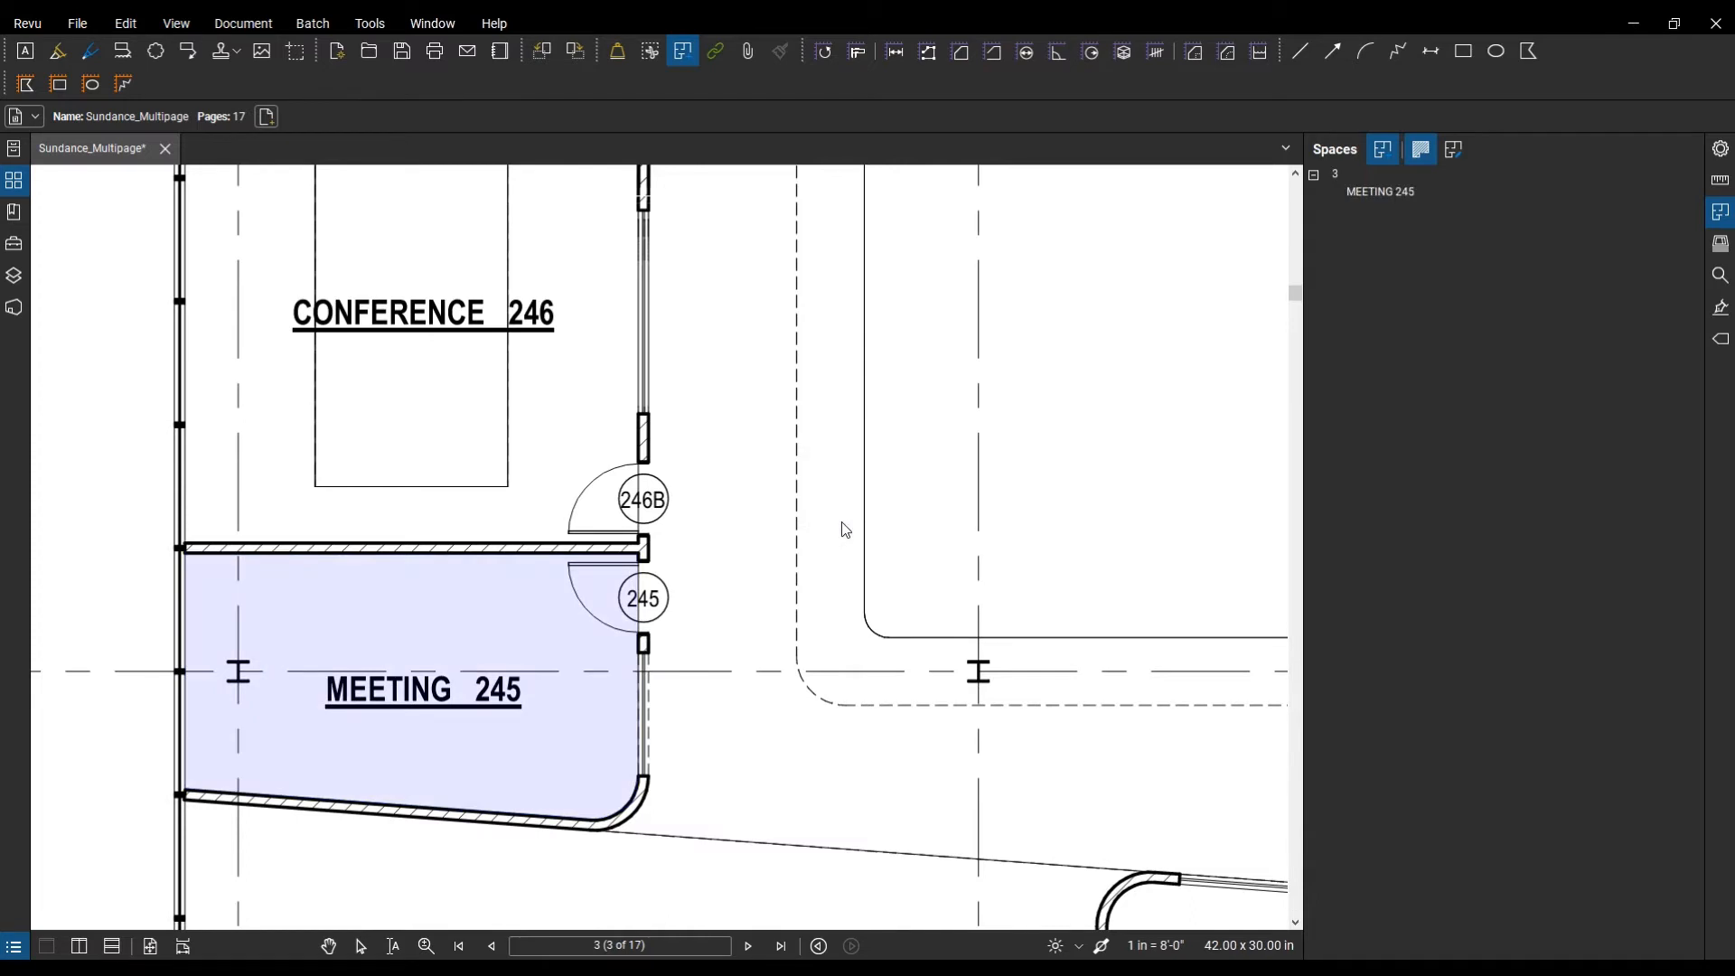
Step: Add a rectangular space along the inside walls of the Conference 246 room and name it CONFERENCE 246
scroll(843, 522, "down", 2)
left_click_drag(877, 577, 950, 658)
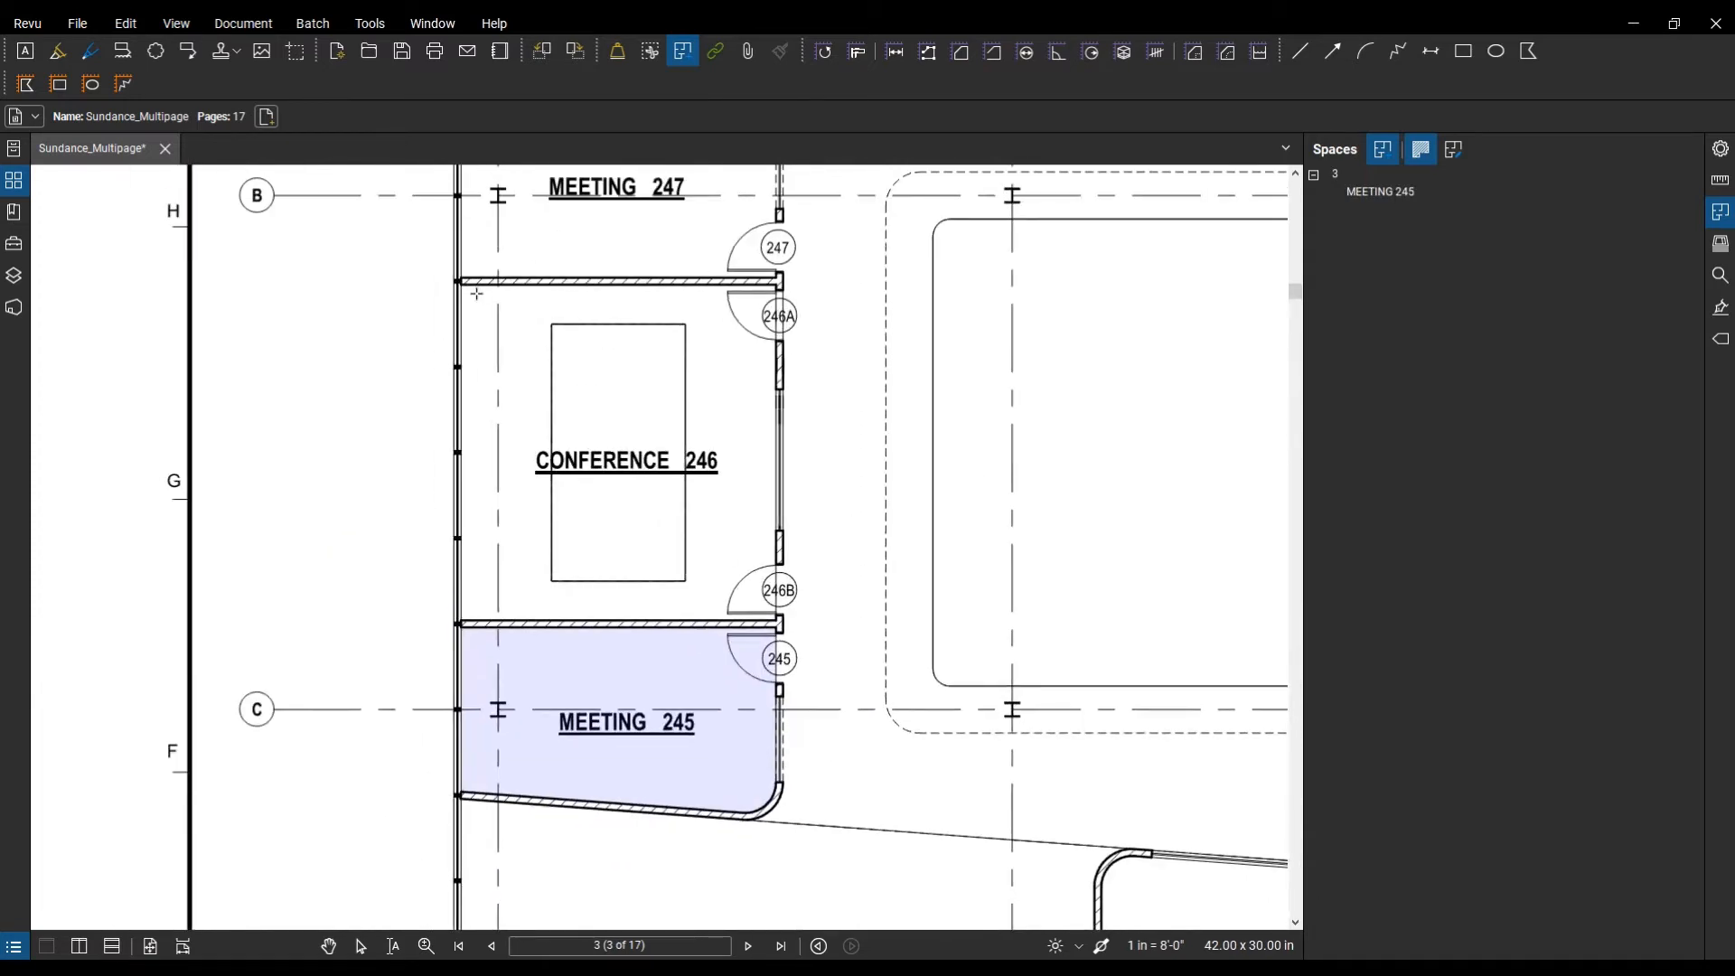
left_click_drag(461, 285, 775, 620)
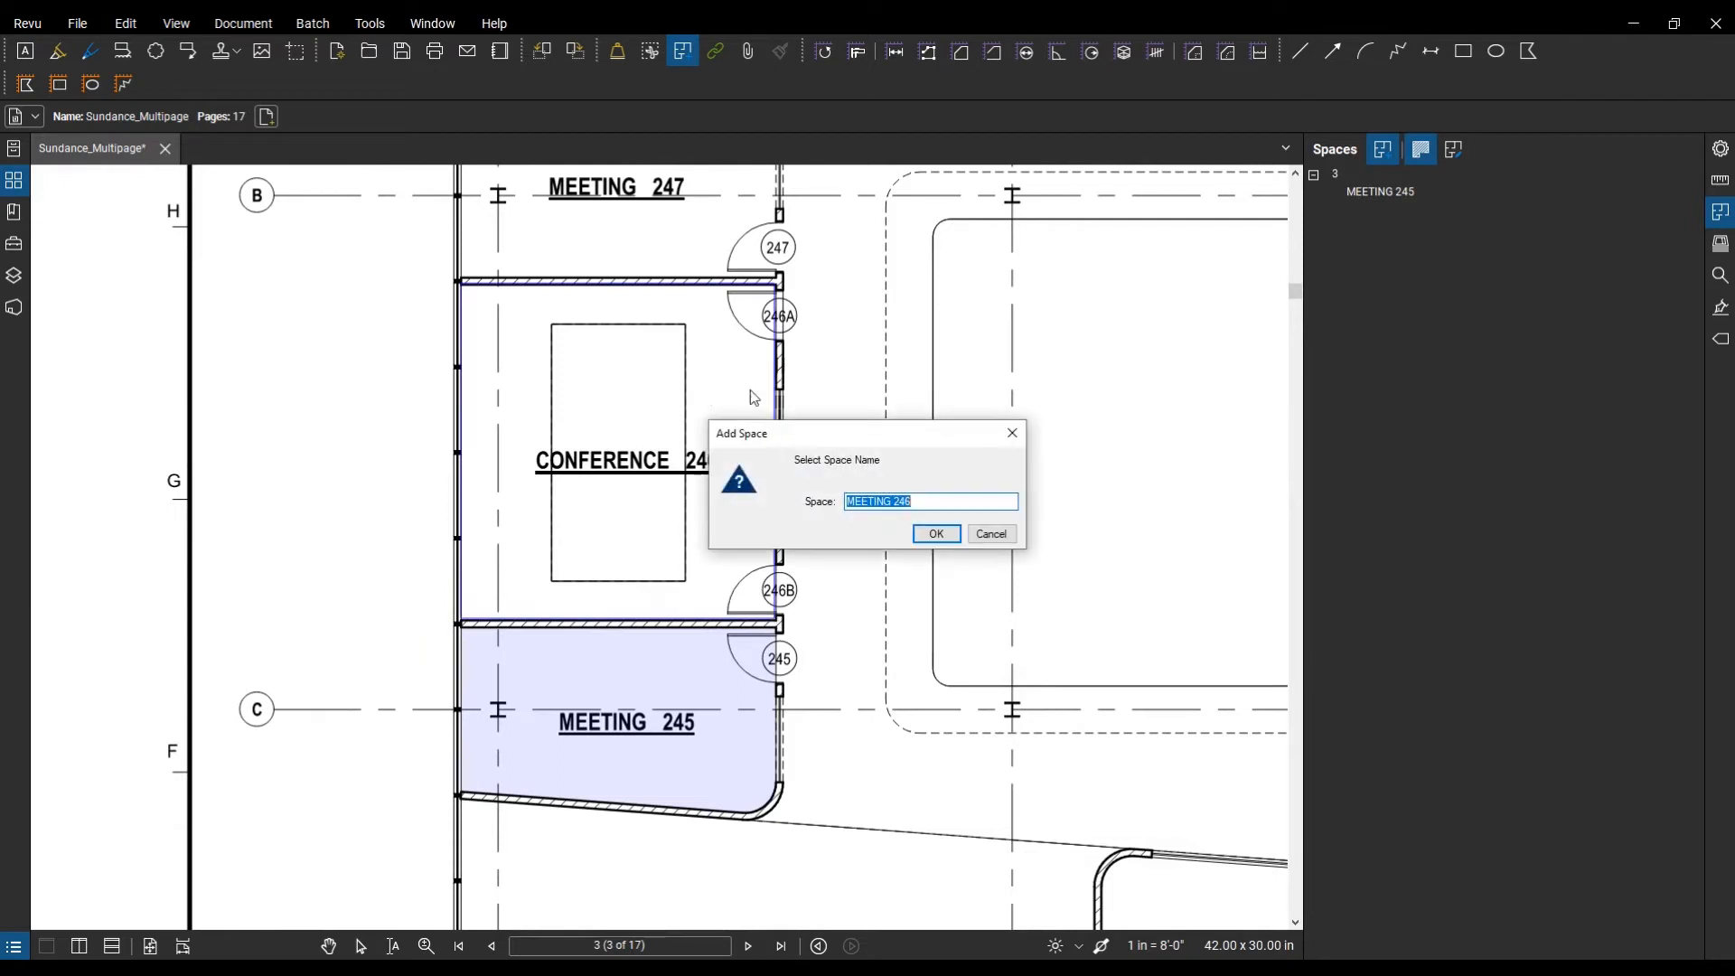
type("CONFERENCE 246")
key("Return")
Step: Add a rectangular space covering the Server 257 room between its inside walls and name it SERVER 257
scroll(937, 560, "down", 5)
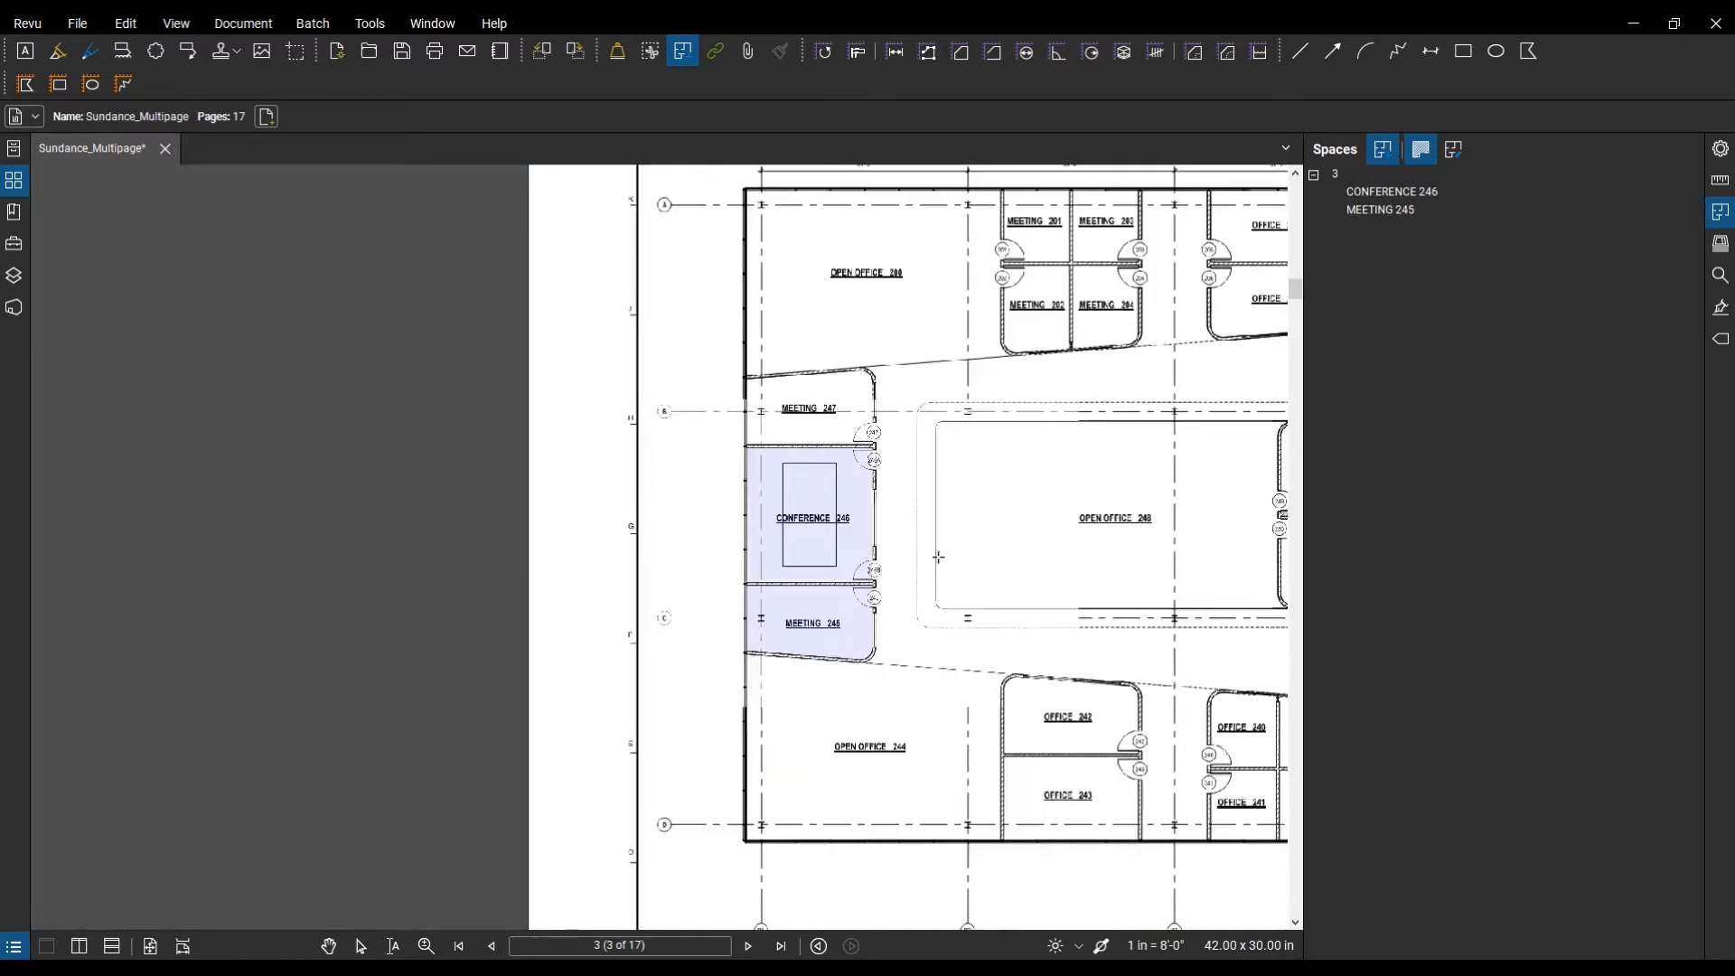
scroll(967, 619, "up", 4)
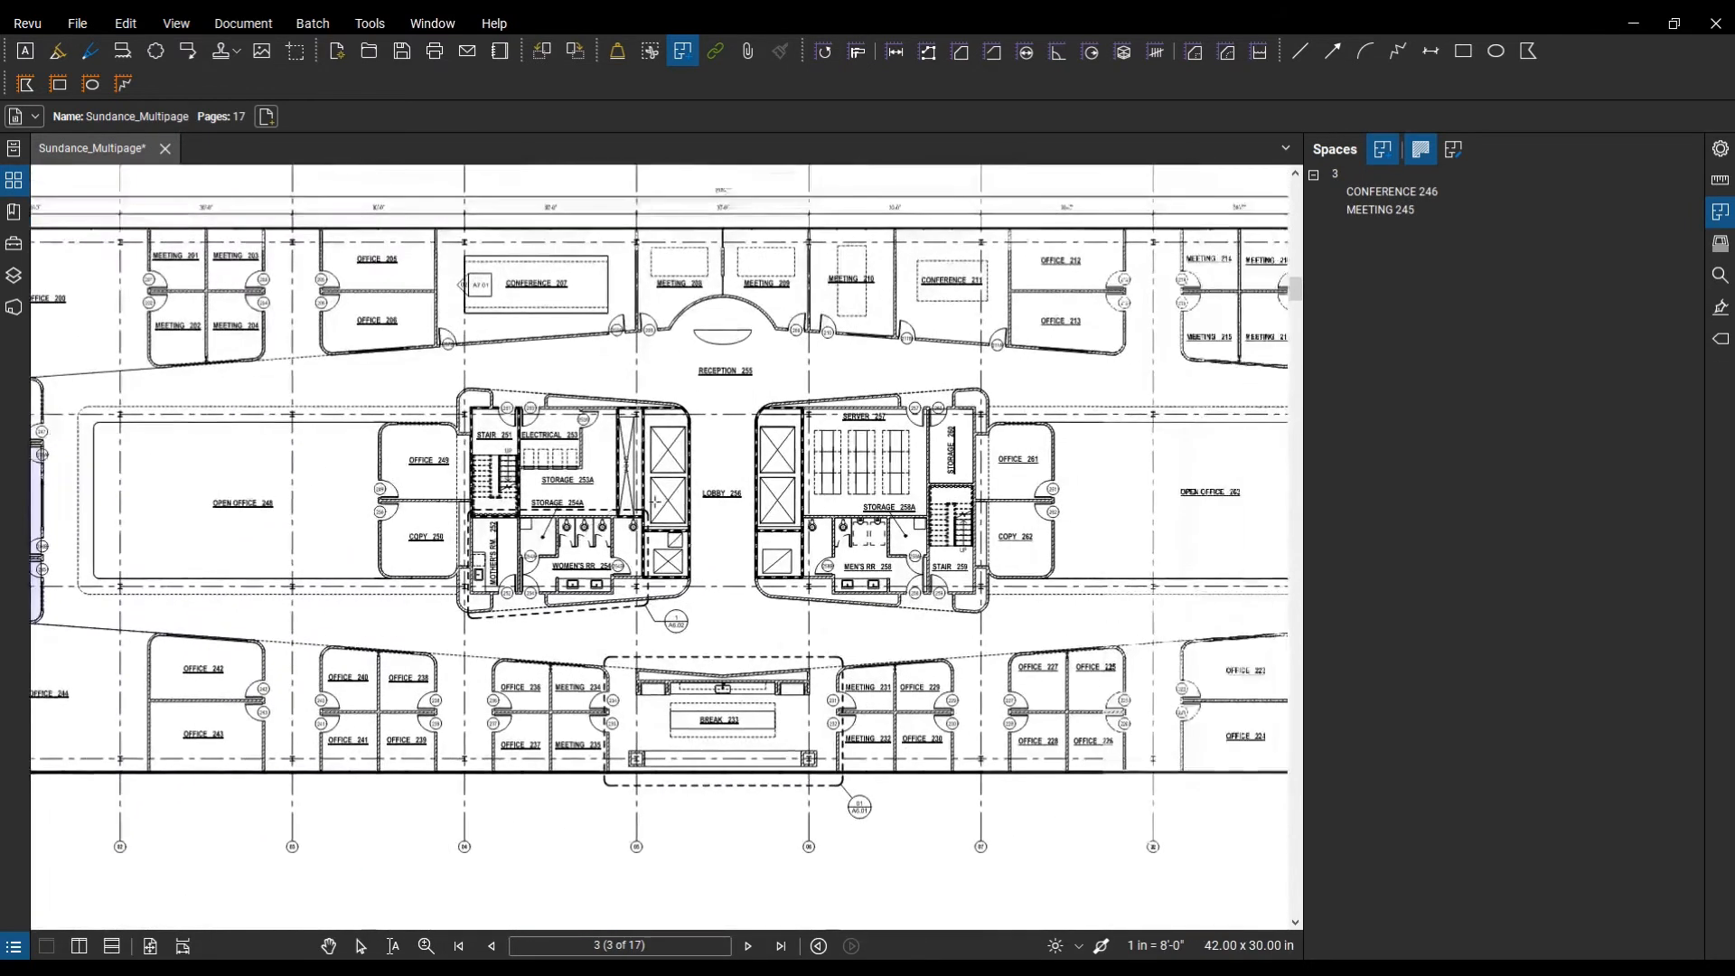
scroll(967, 618, "up", 2)
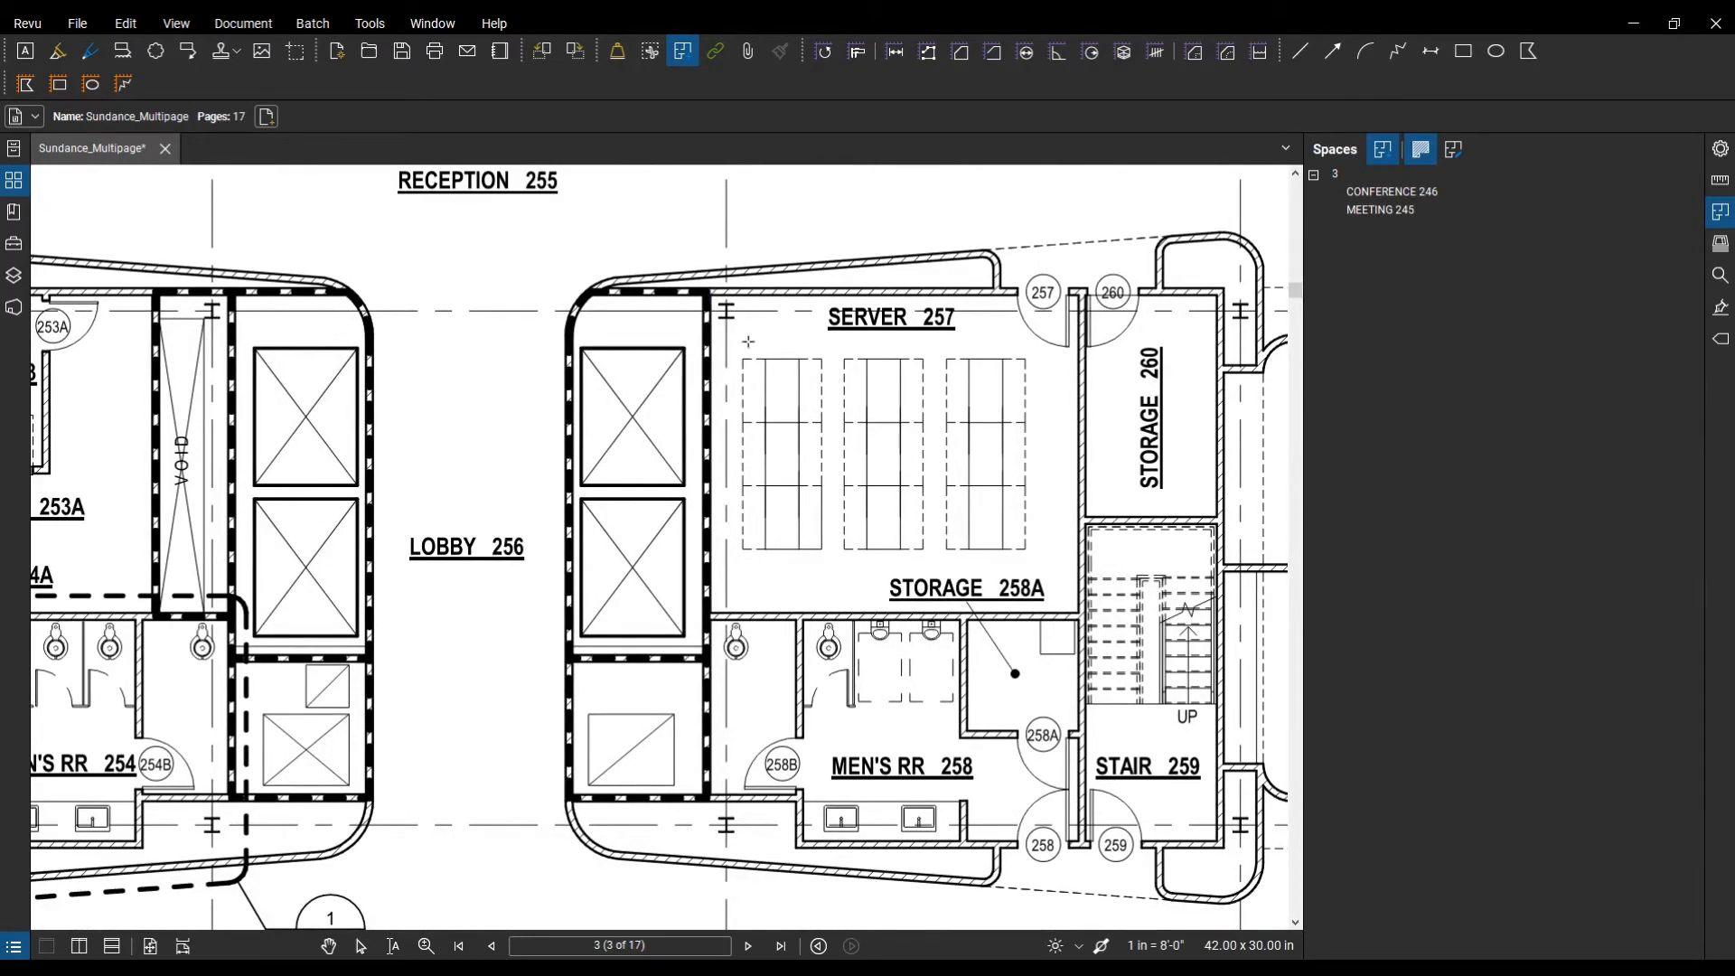
left_click(907, 445)
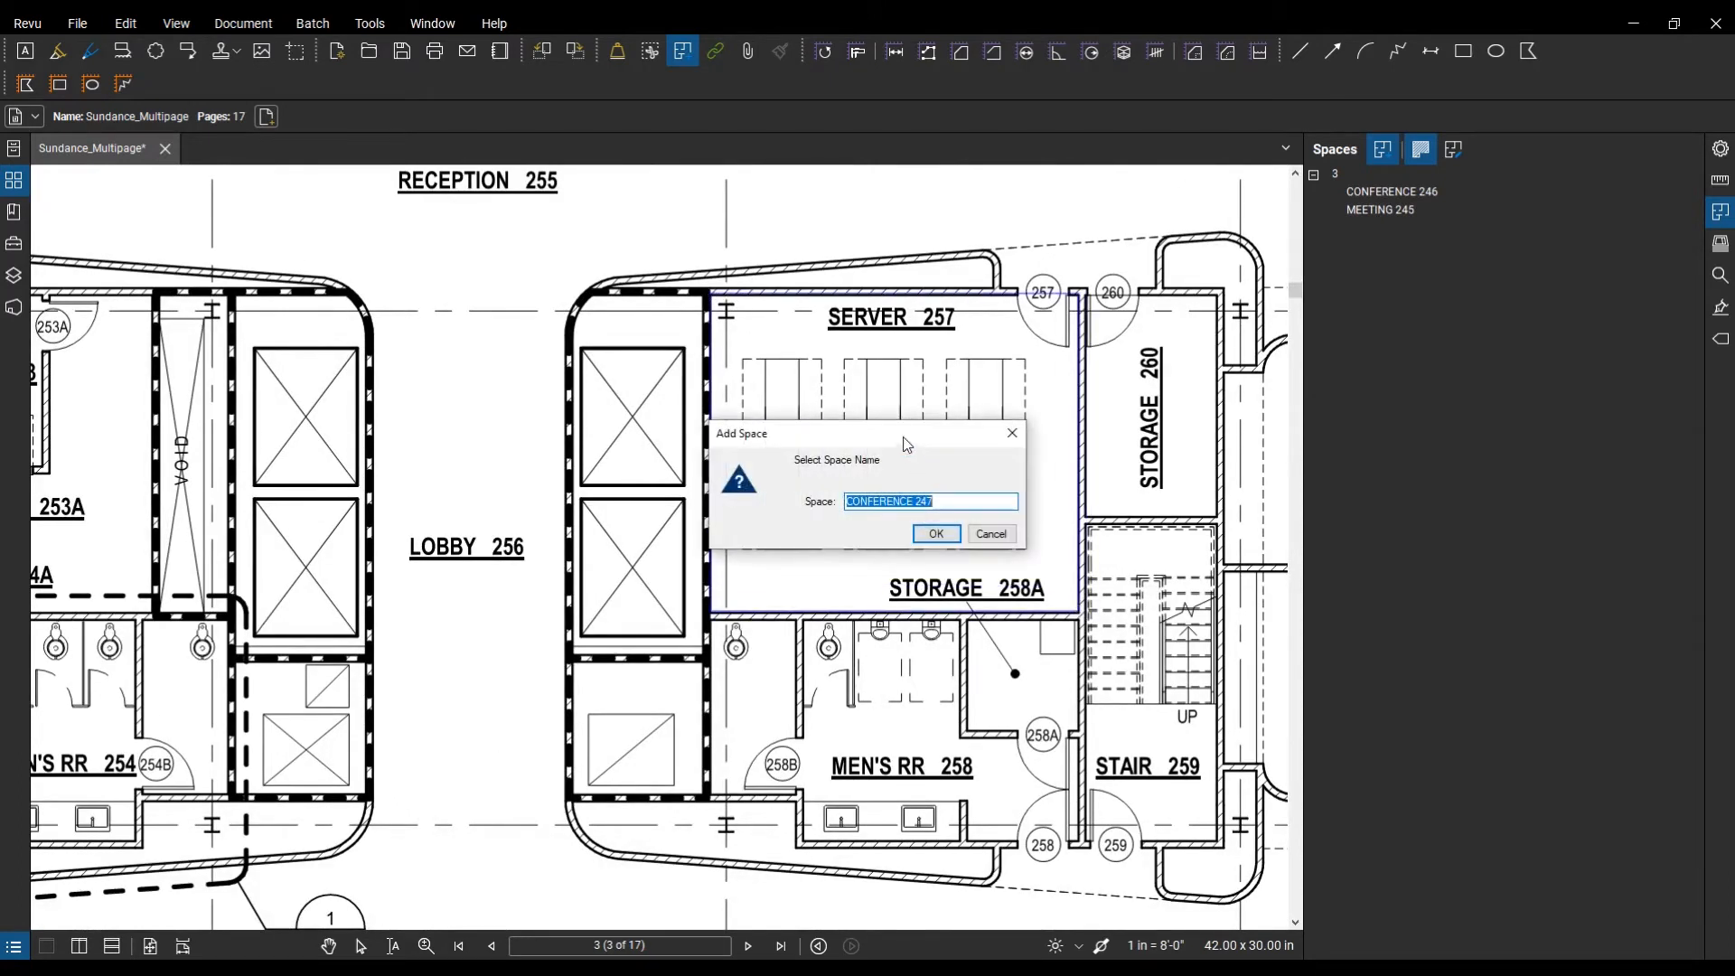
type("SERVER 257")
key("Return")
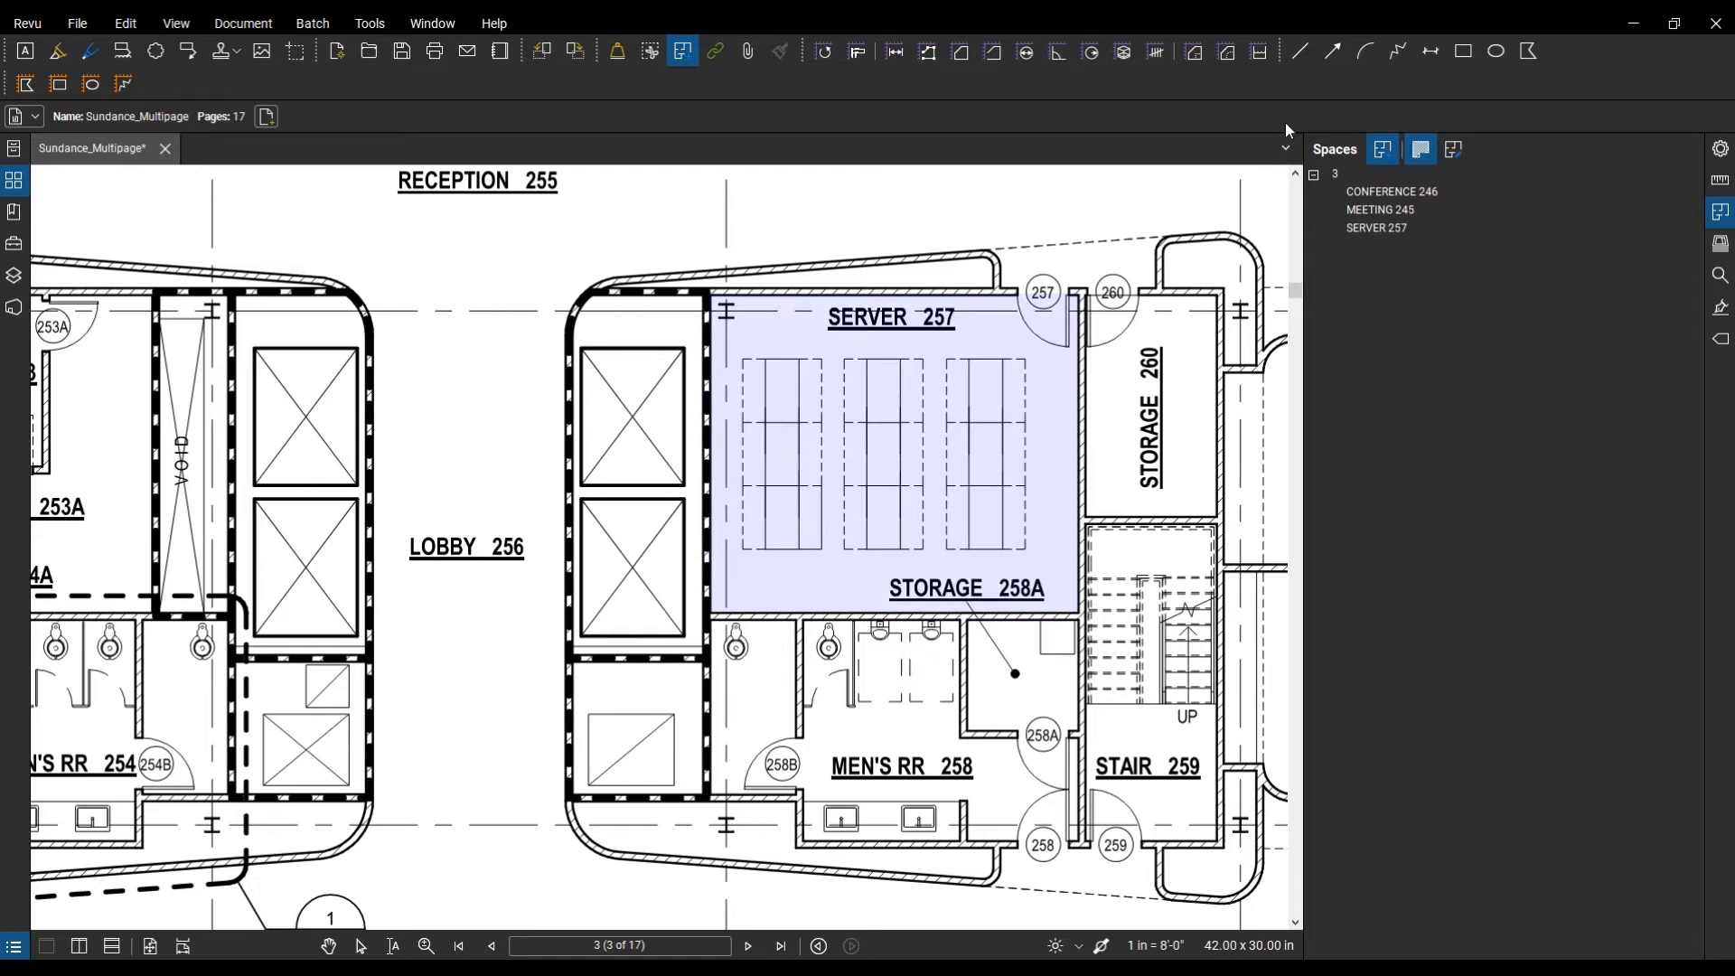
Step: Trace a polygonal space around the Men's RR 258 area, including the 258A and 258B rooms, and name it MEN'S RR 258
left_click_drag(936, 783, 773, 607)
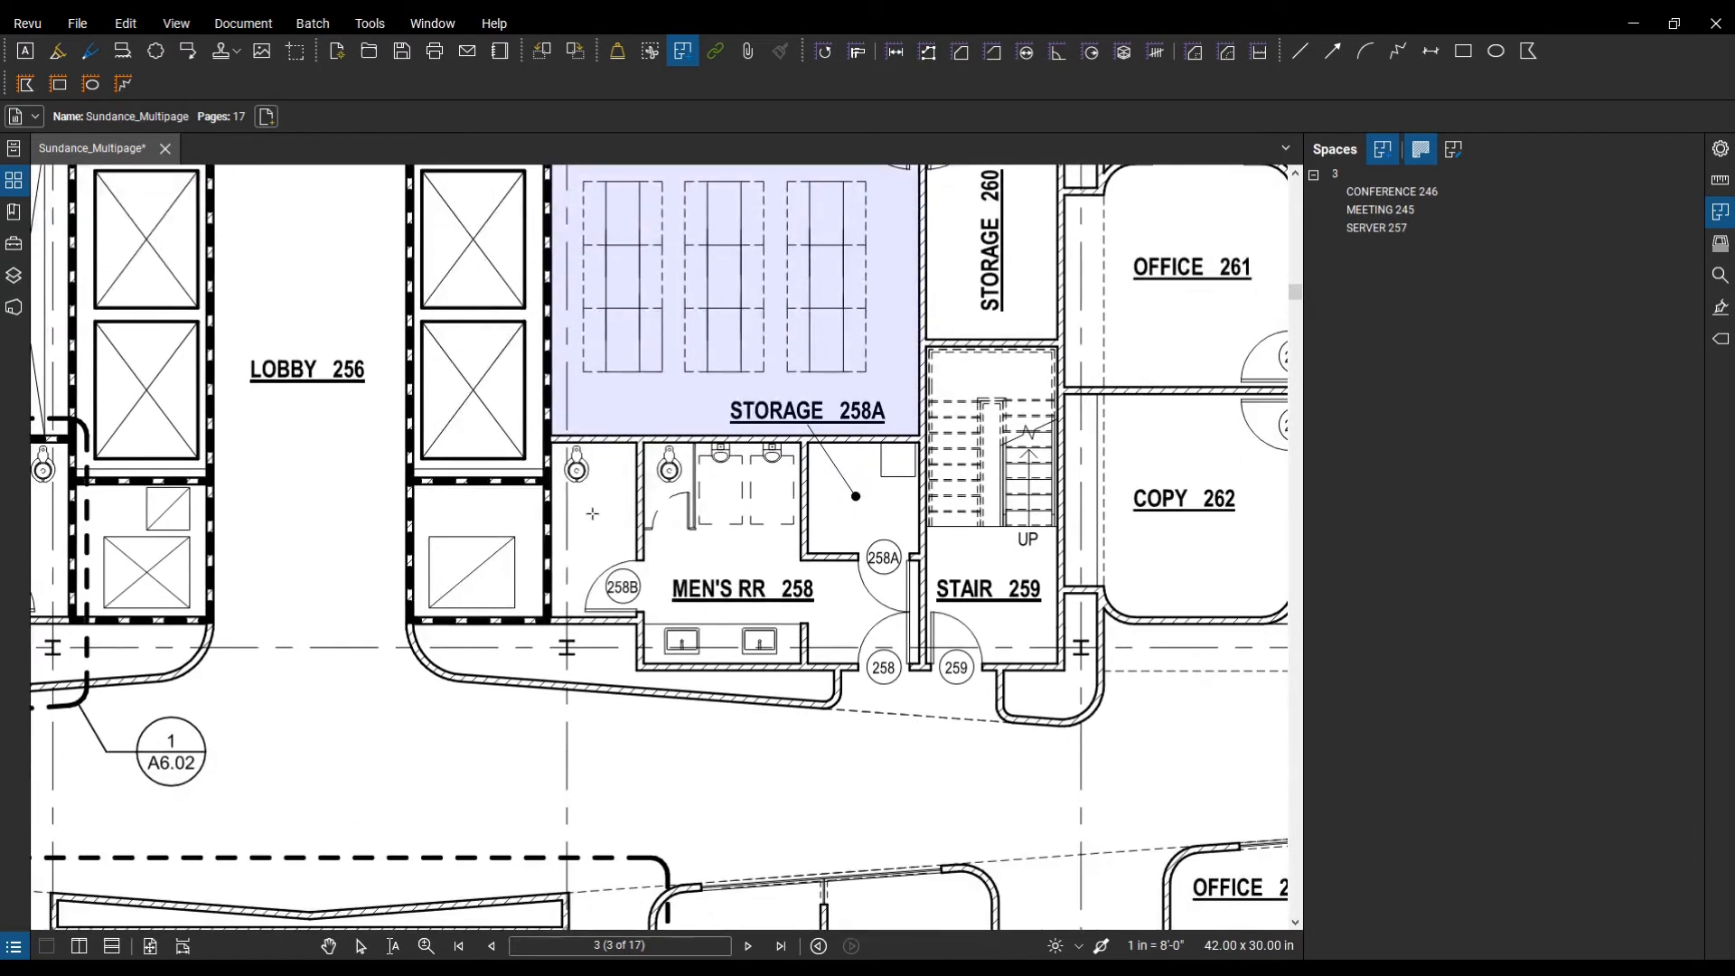
scroll(669, 604, "up", 3)
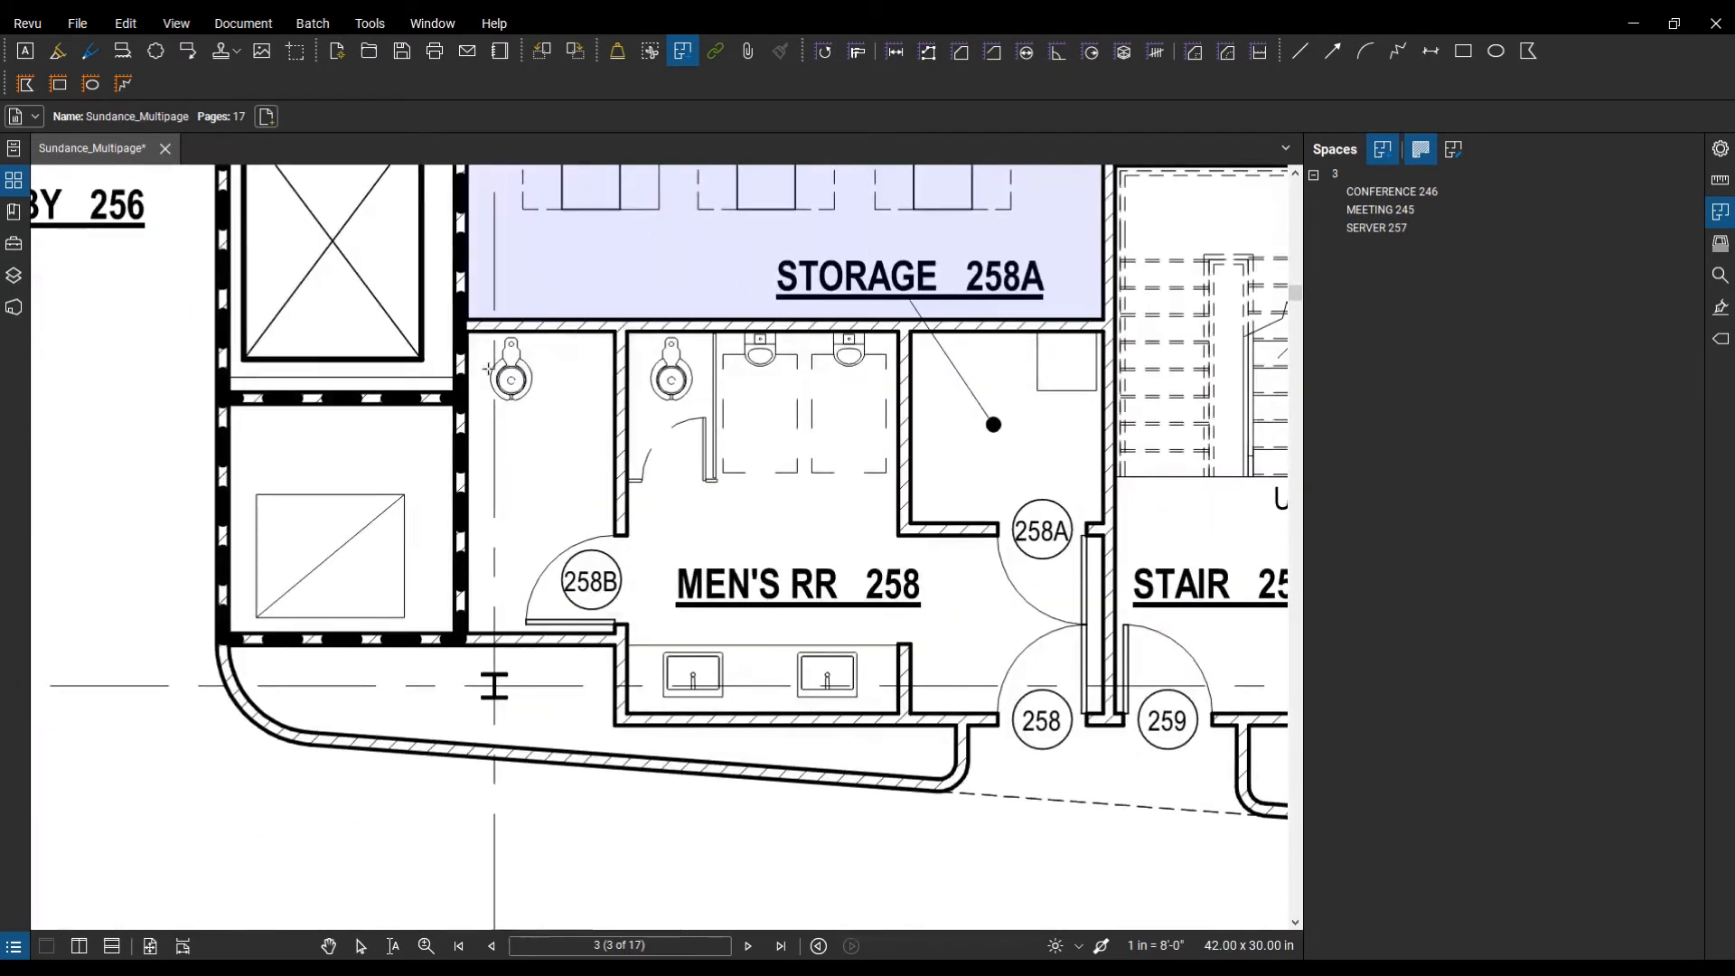
left_click(470, 329)
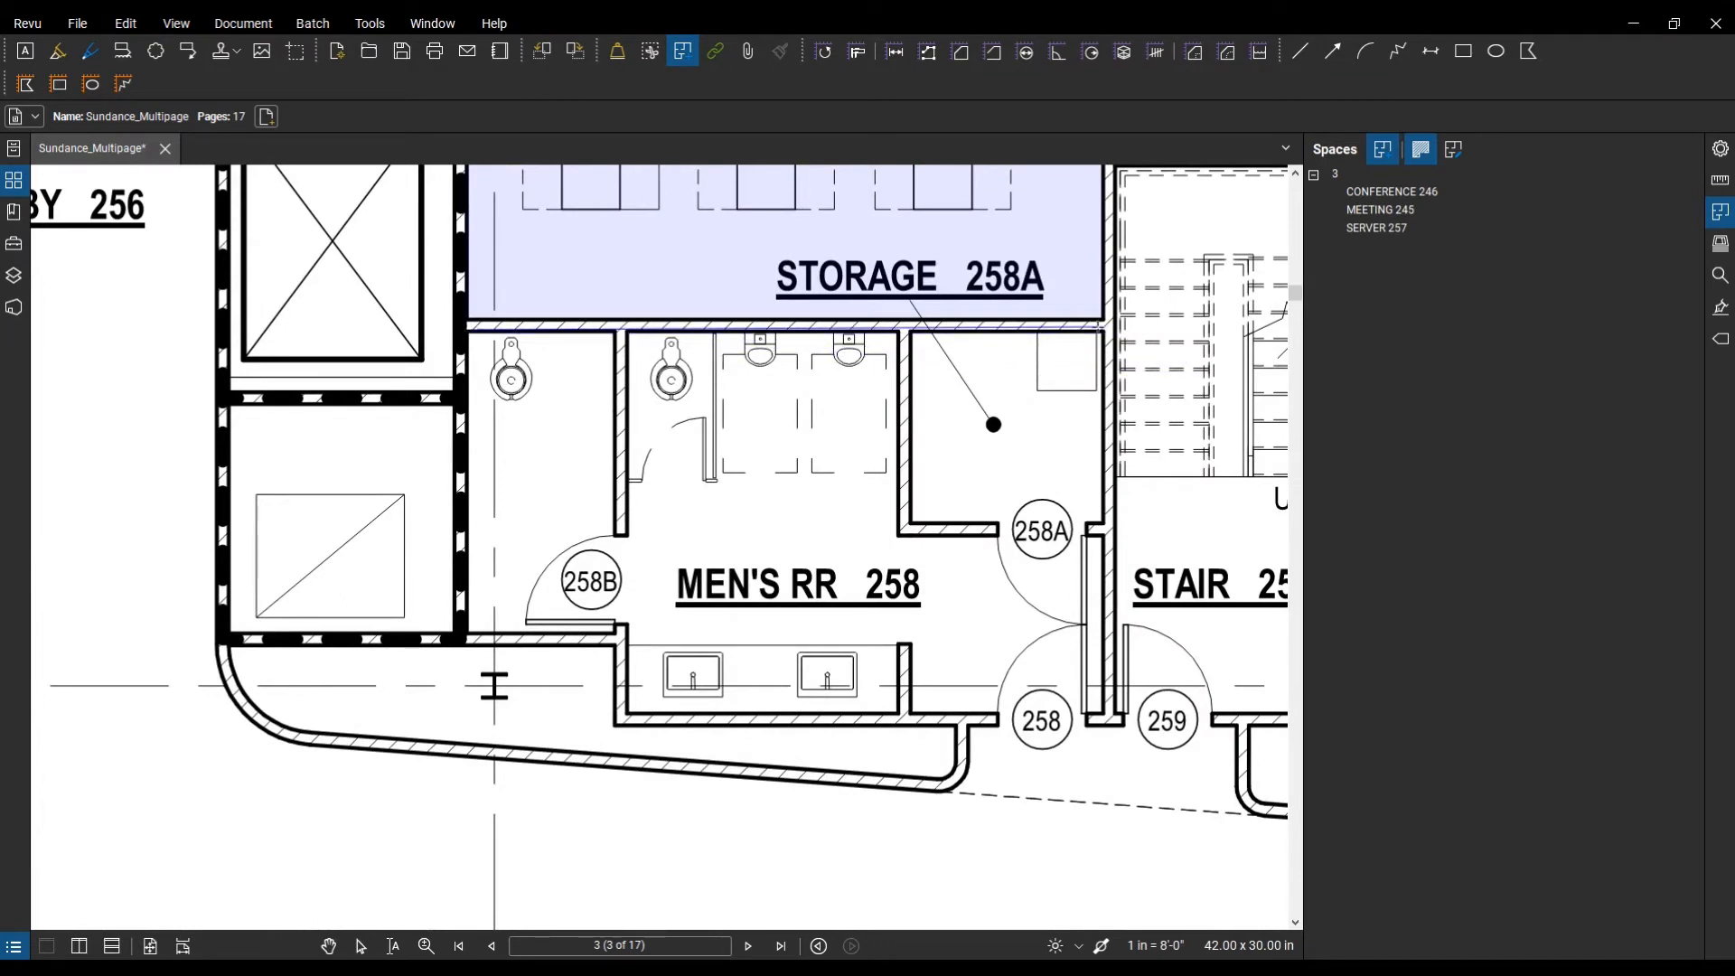
left_click(1102, 329)
left_click(1102, 715)
left_click(628, 713)
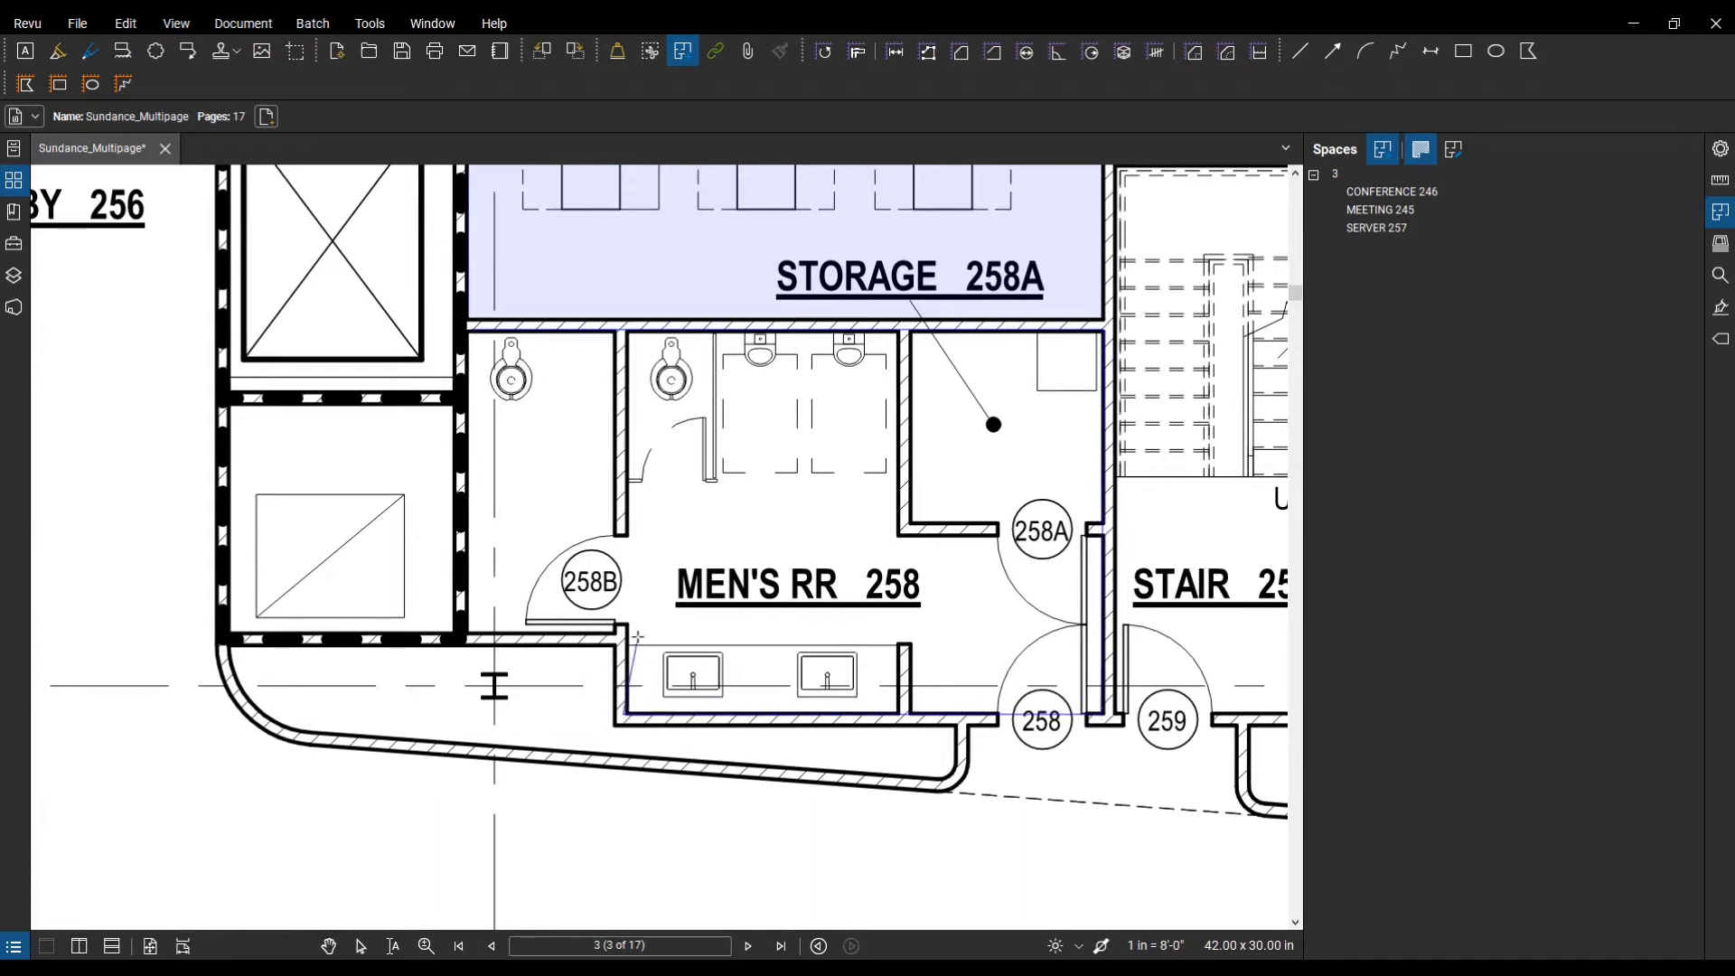
left_click(623, 634)
left_click(467, 334)
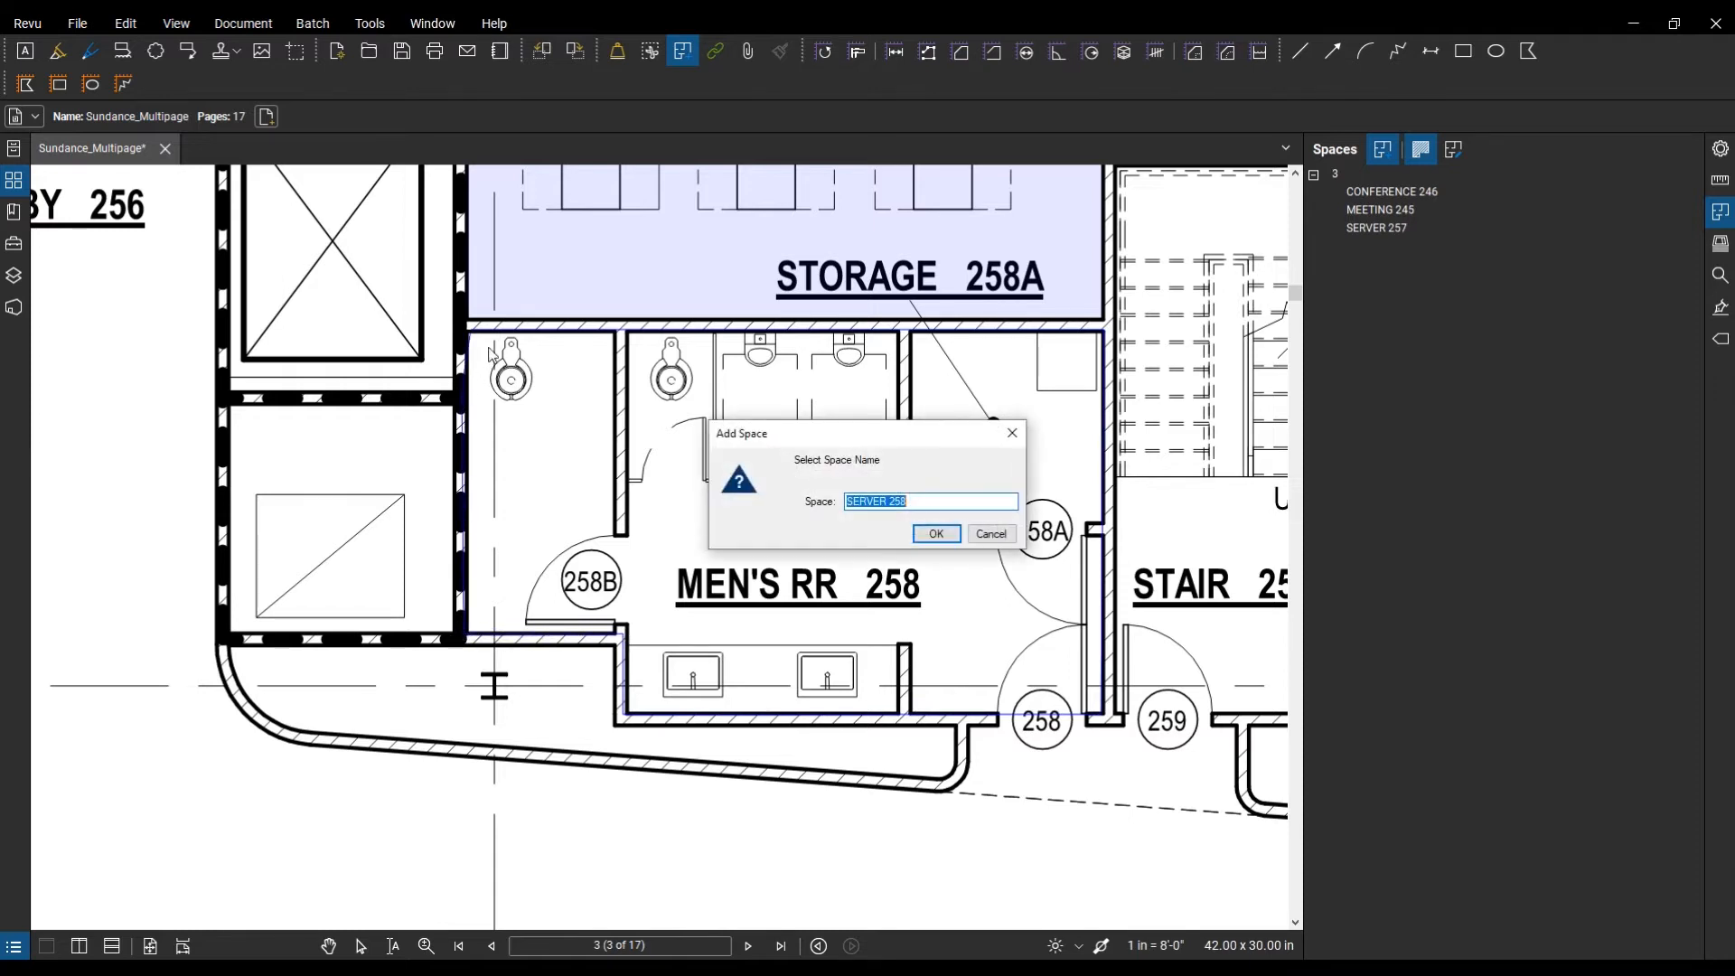
type("m")
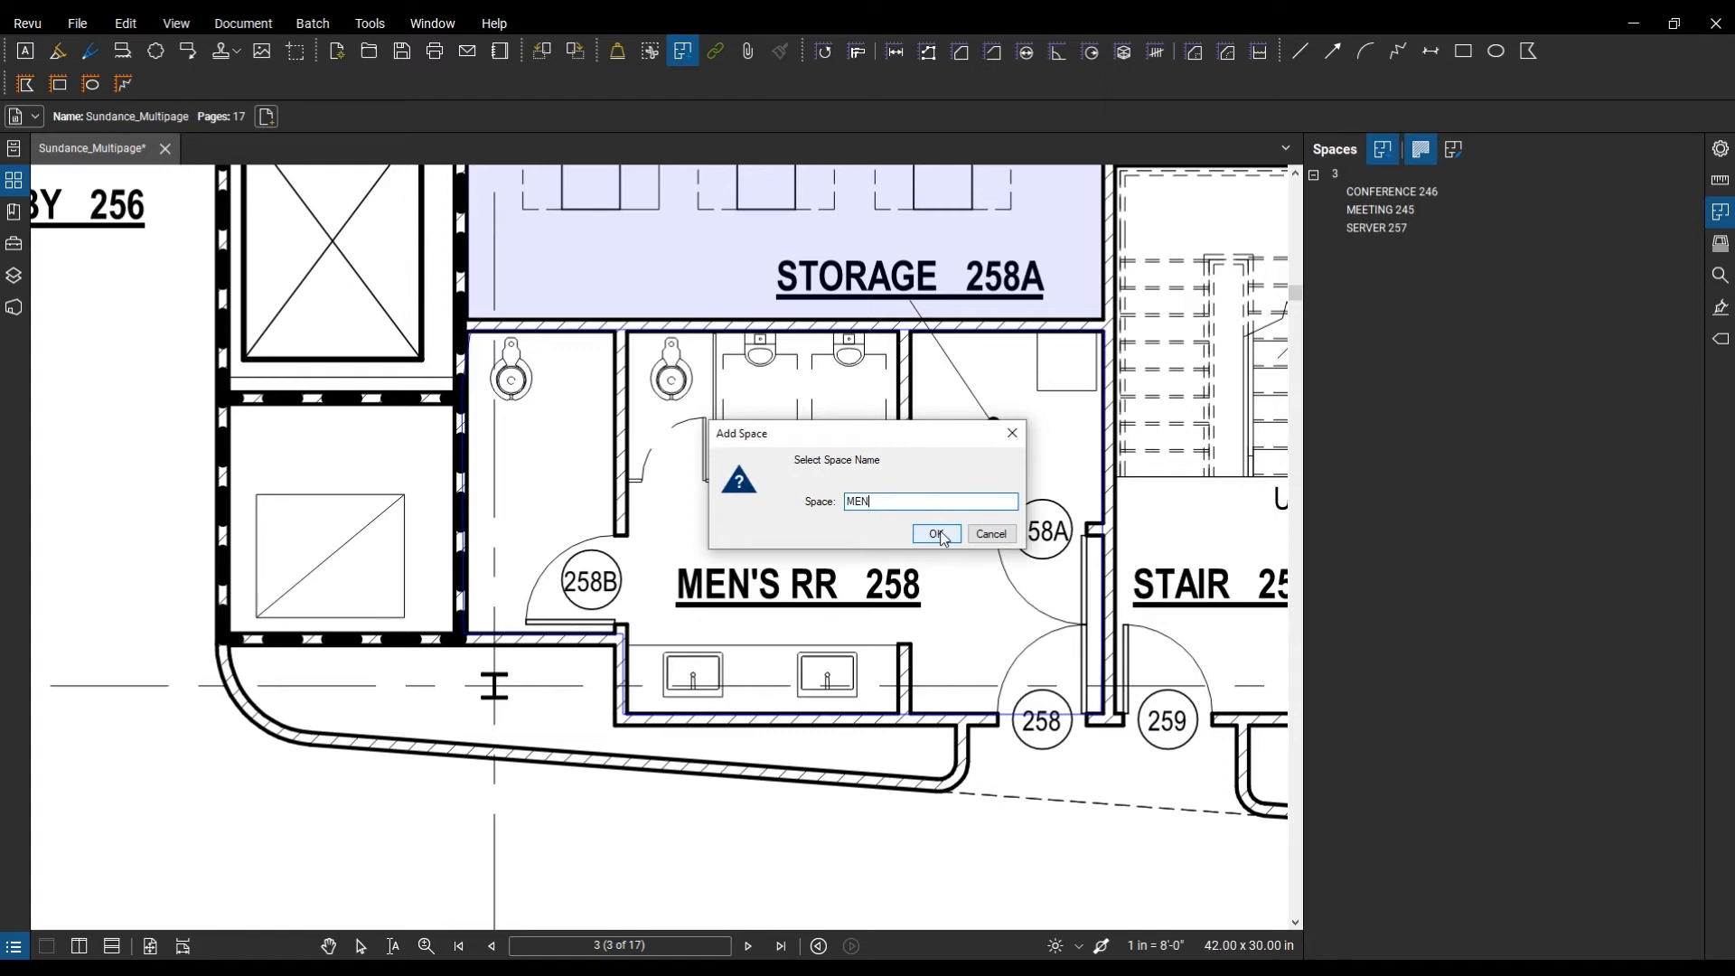
type("EN'S RR 258")
left_click(937, 534)
Step: Add a rectangular space inside the walls of the Stair 251 room and name it STAIR 257
scroll(940, 533, "down", 5)
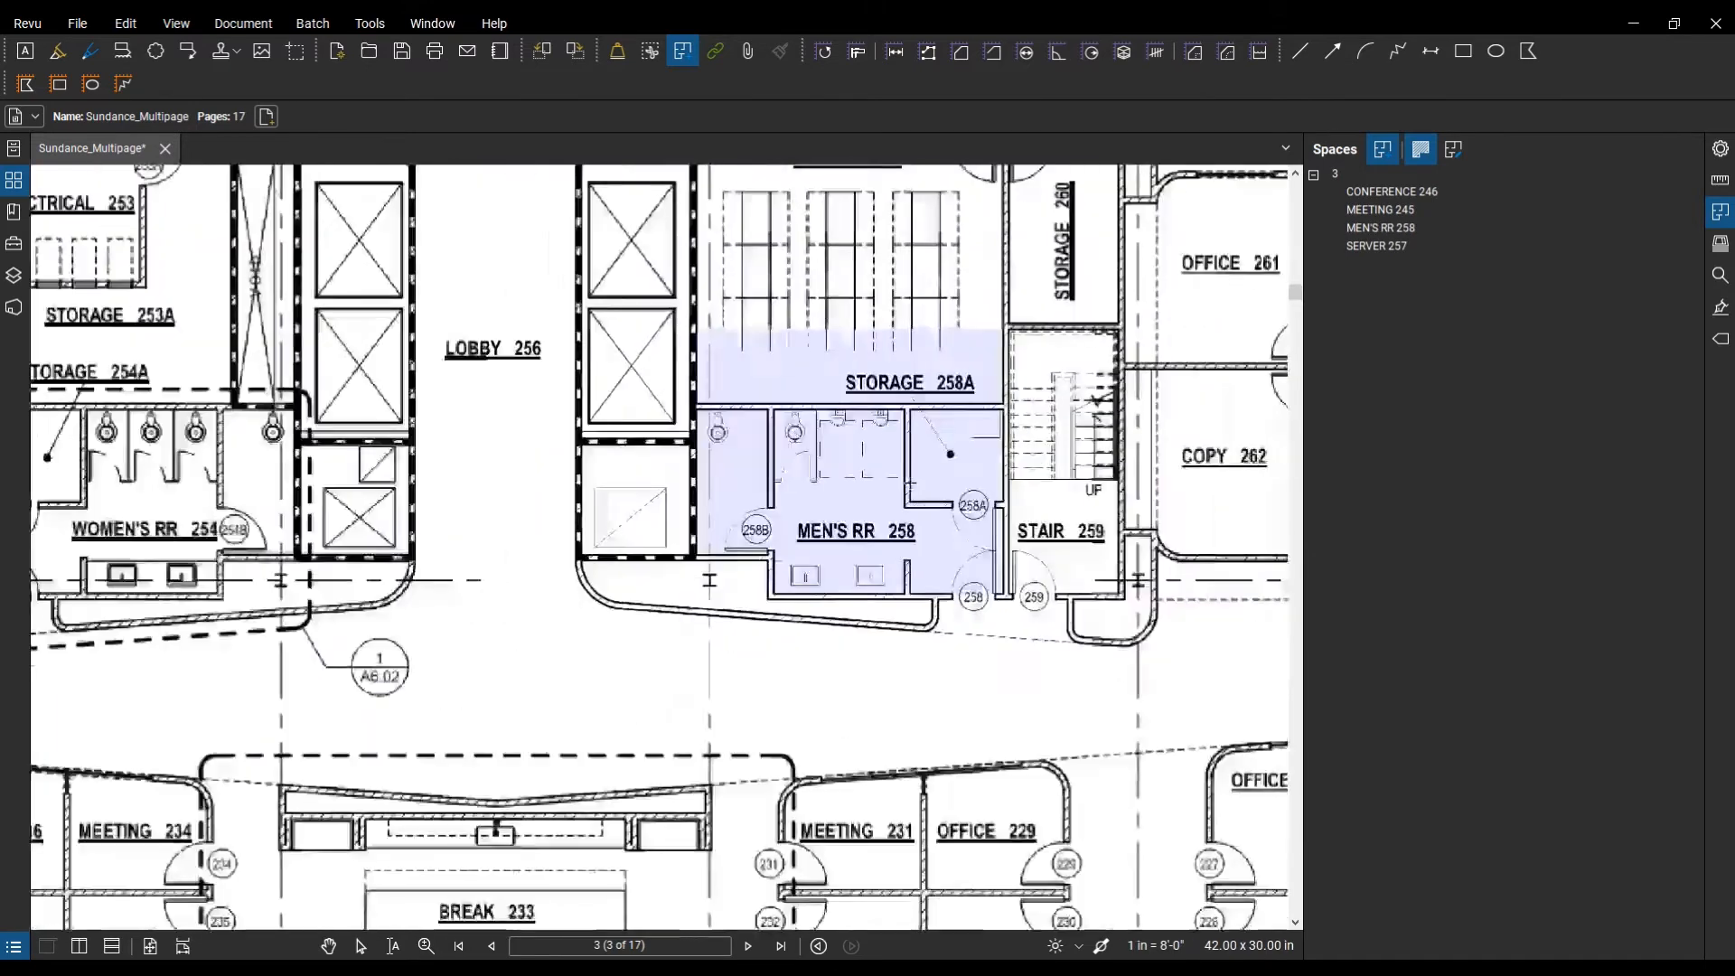
scroll(899, 639, "down", 1)
left_click_drag(900, 639, 816, 642)
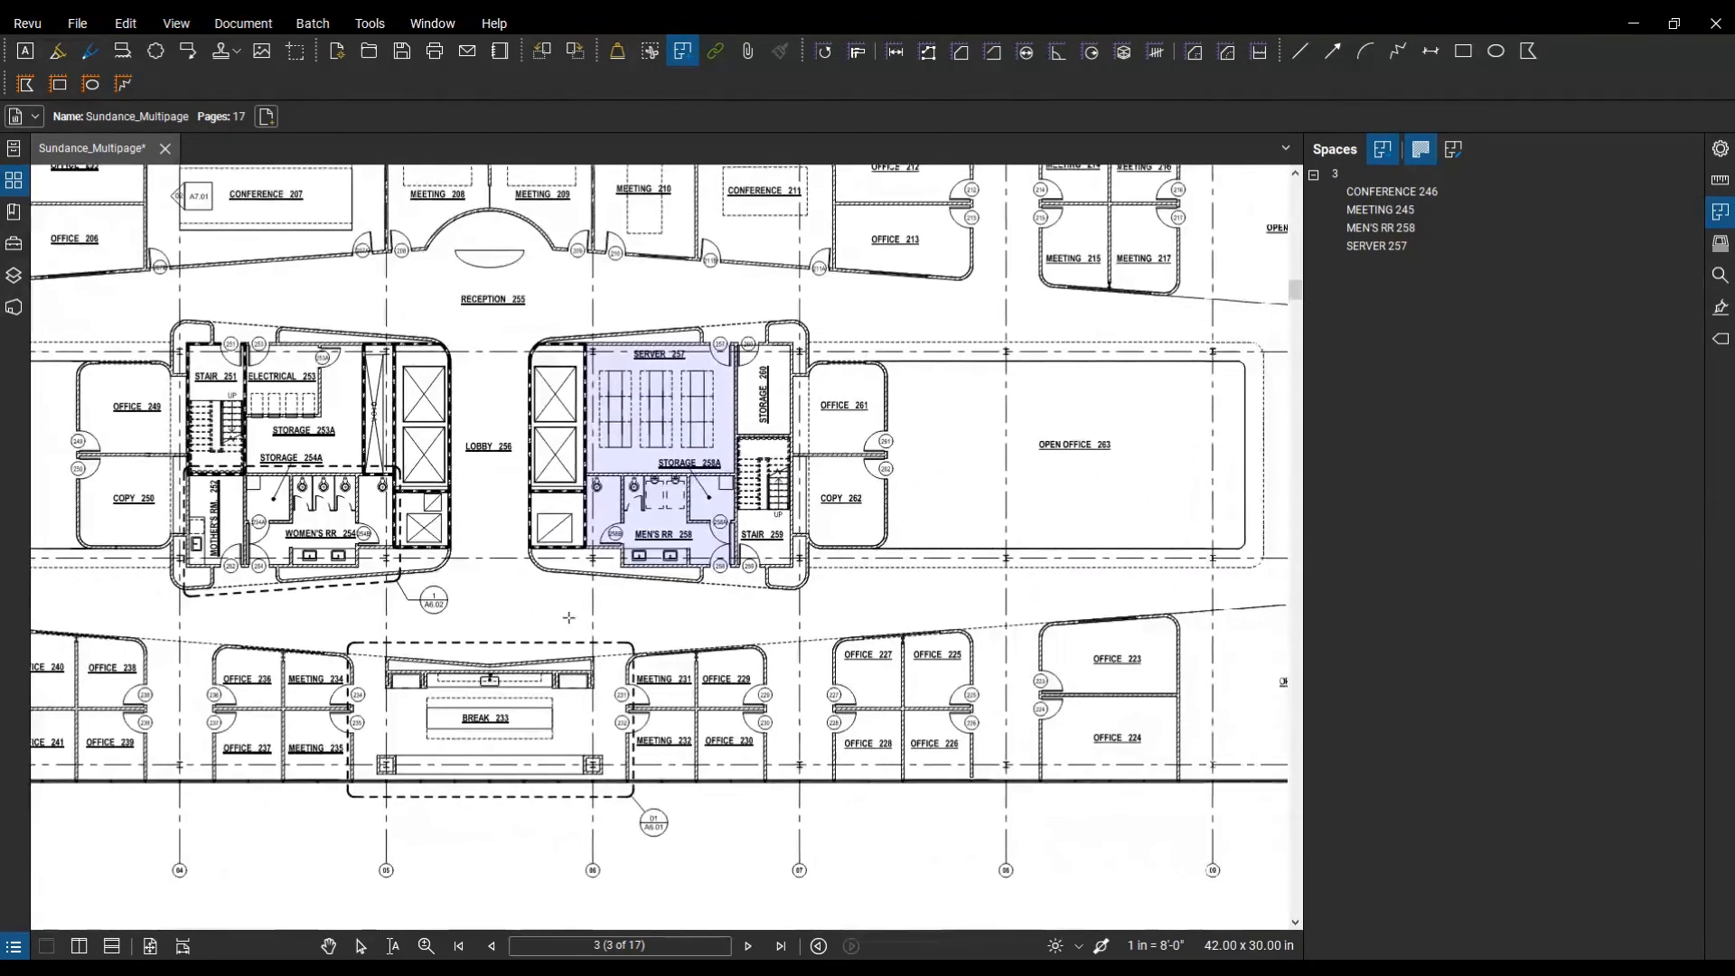
scroll(246, 404, "up", 2)
left_click_drag(246, 404, 574, 542)
scroll(524, 495, "up", 5)
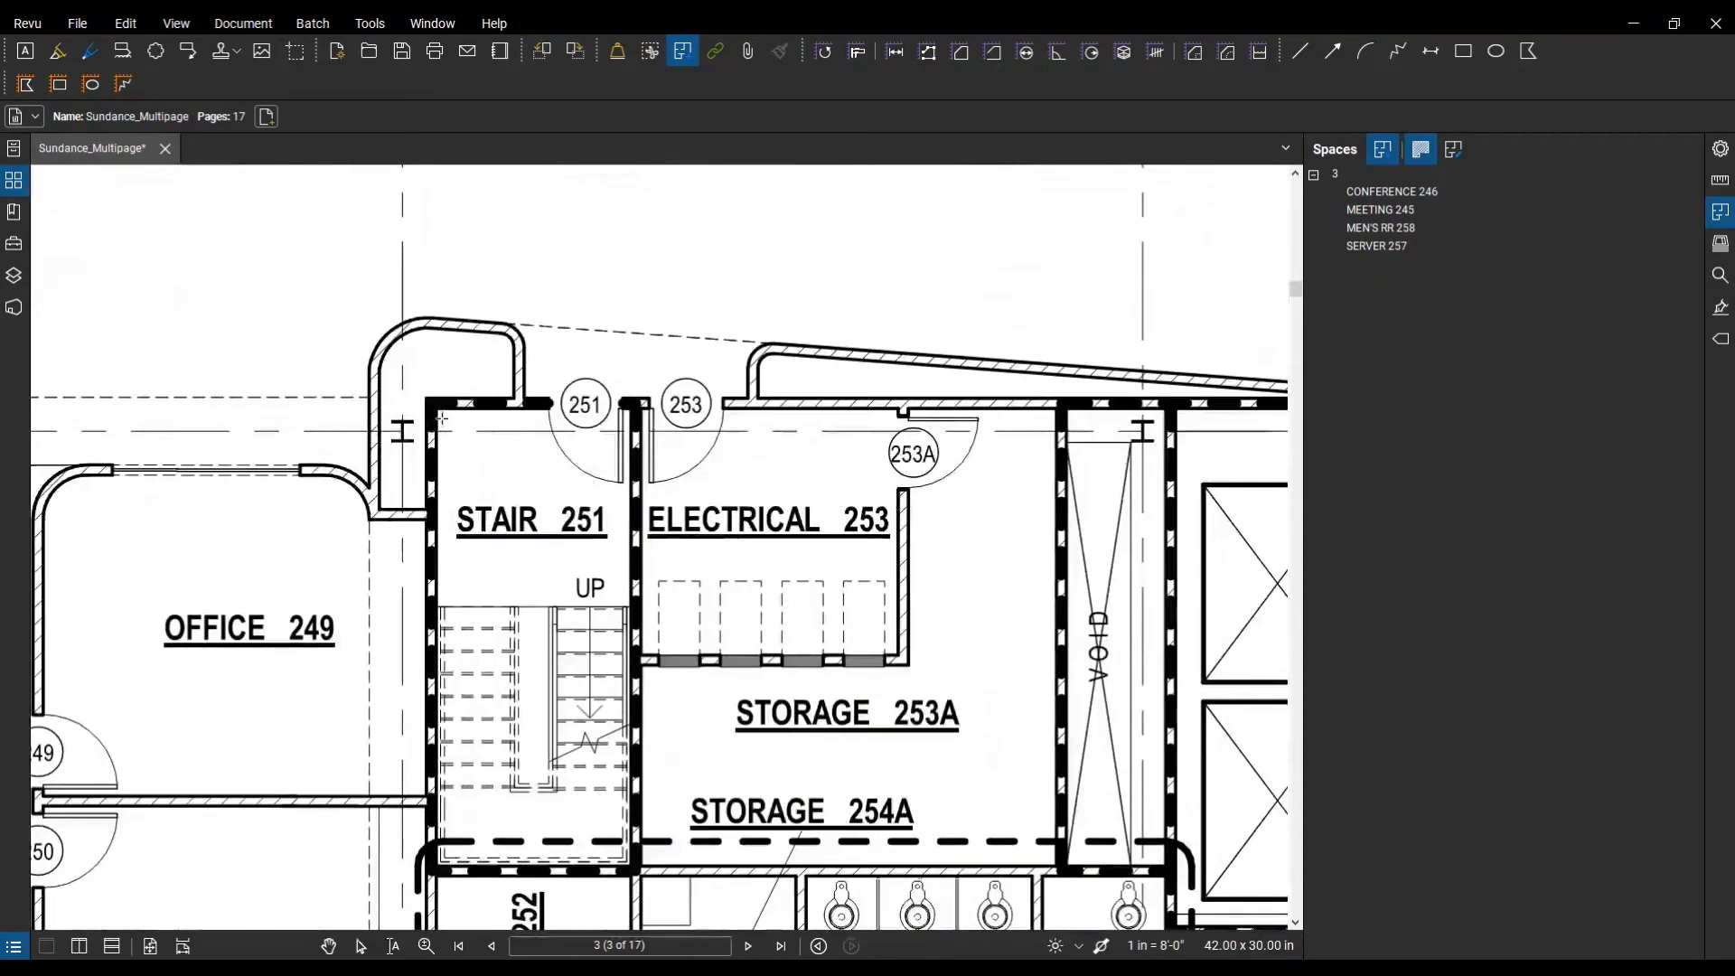
left_click_drag(439, 410, 628, 866)
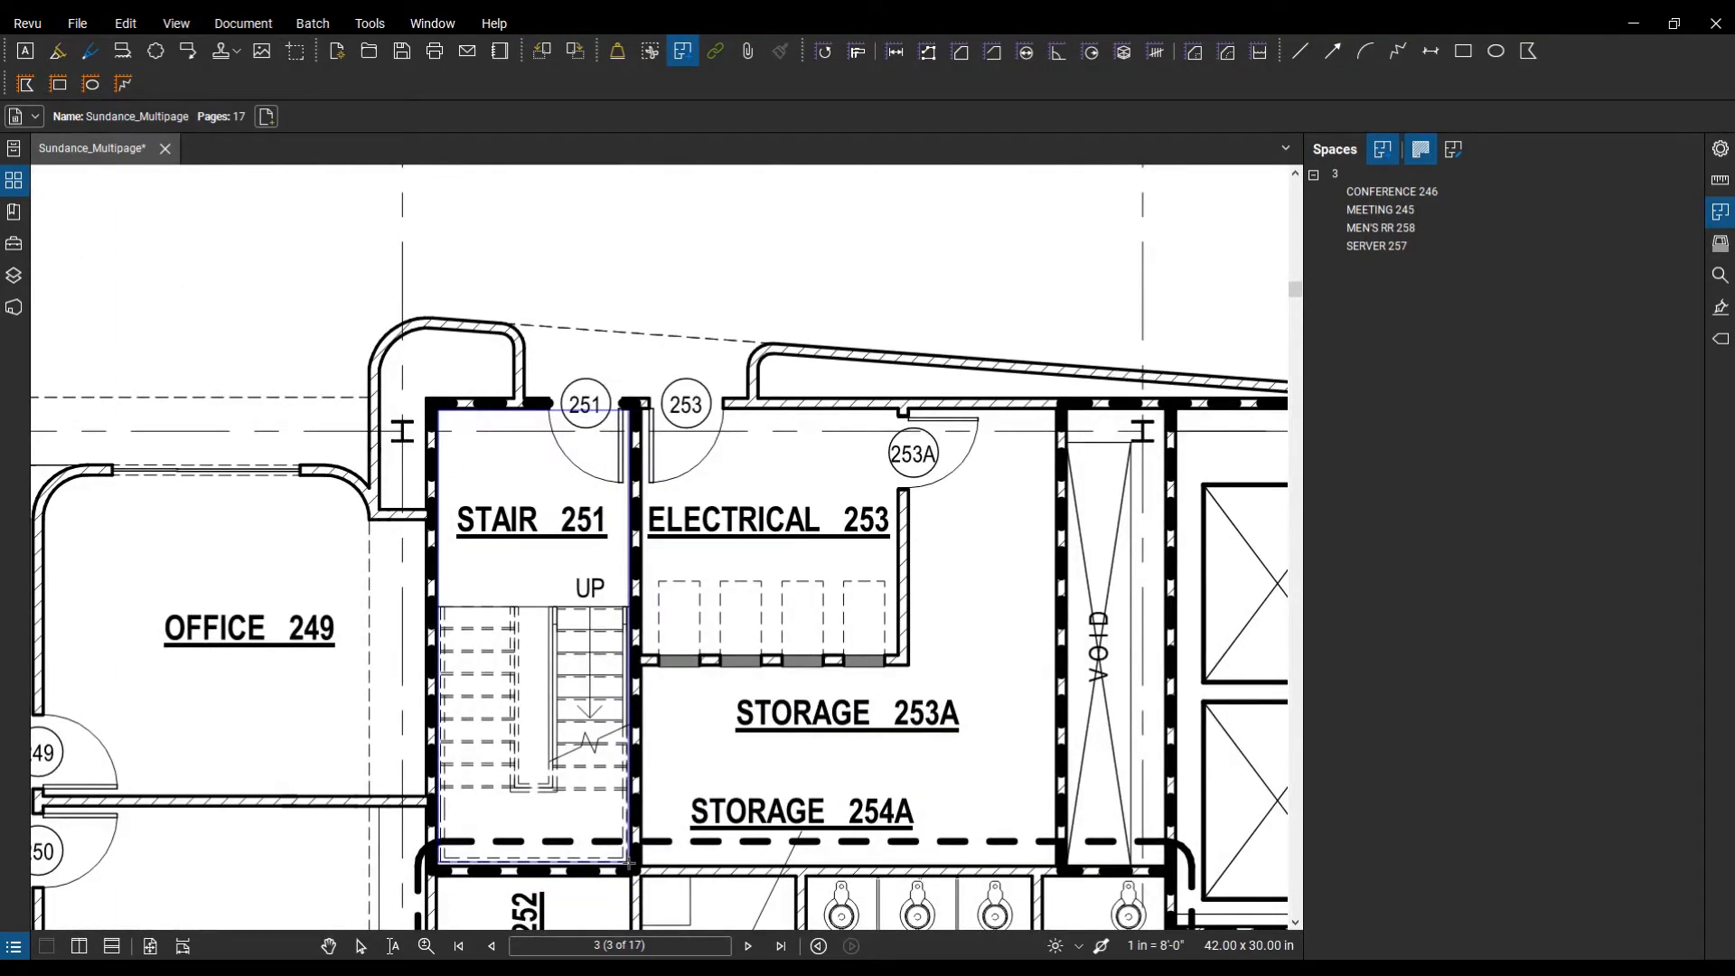
type("STAIR 2")
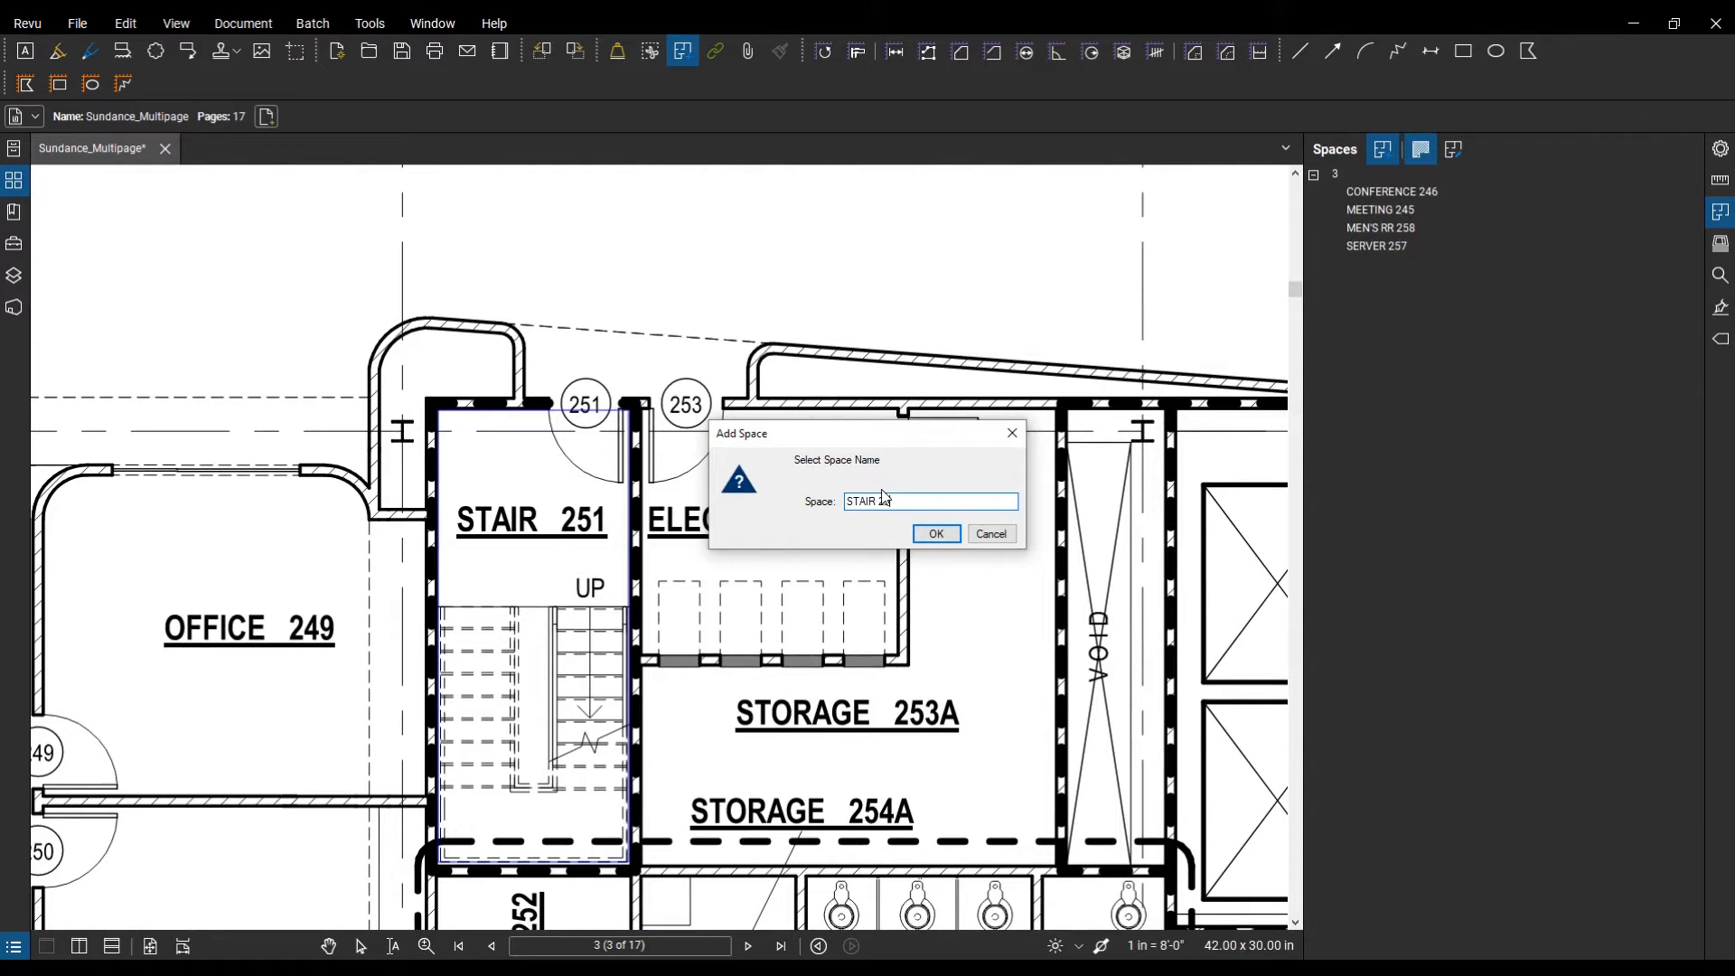
type("51")
key("Return")
Step: Place a callout pointing at the stair flight in Stair 251, with its text box in the open area above Office 249
scroll(884, 496, "down", 6)
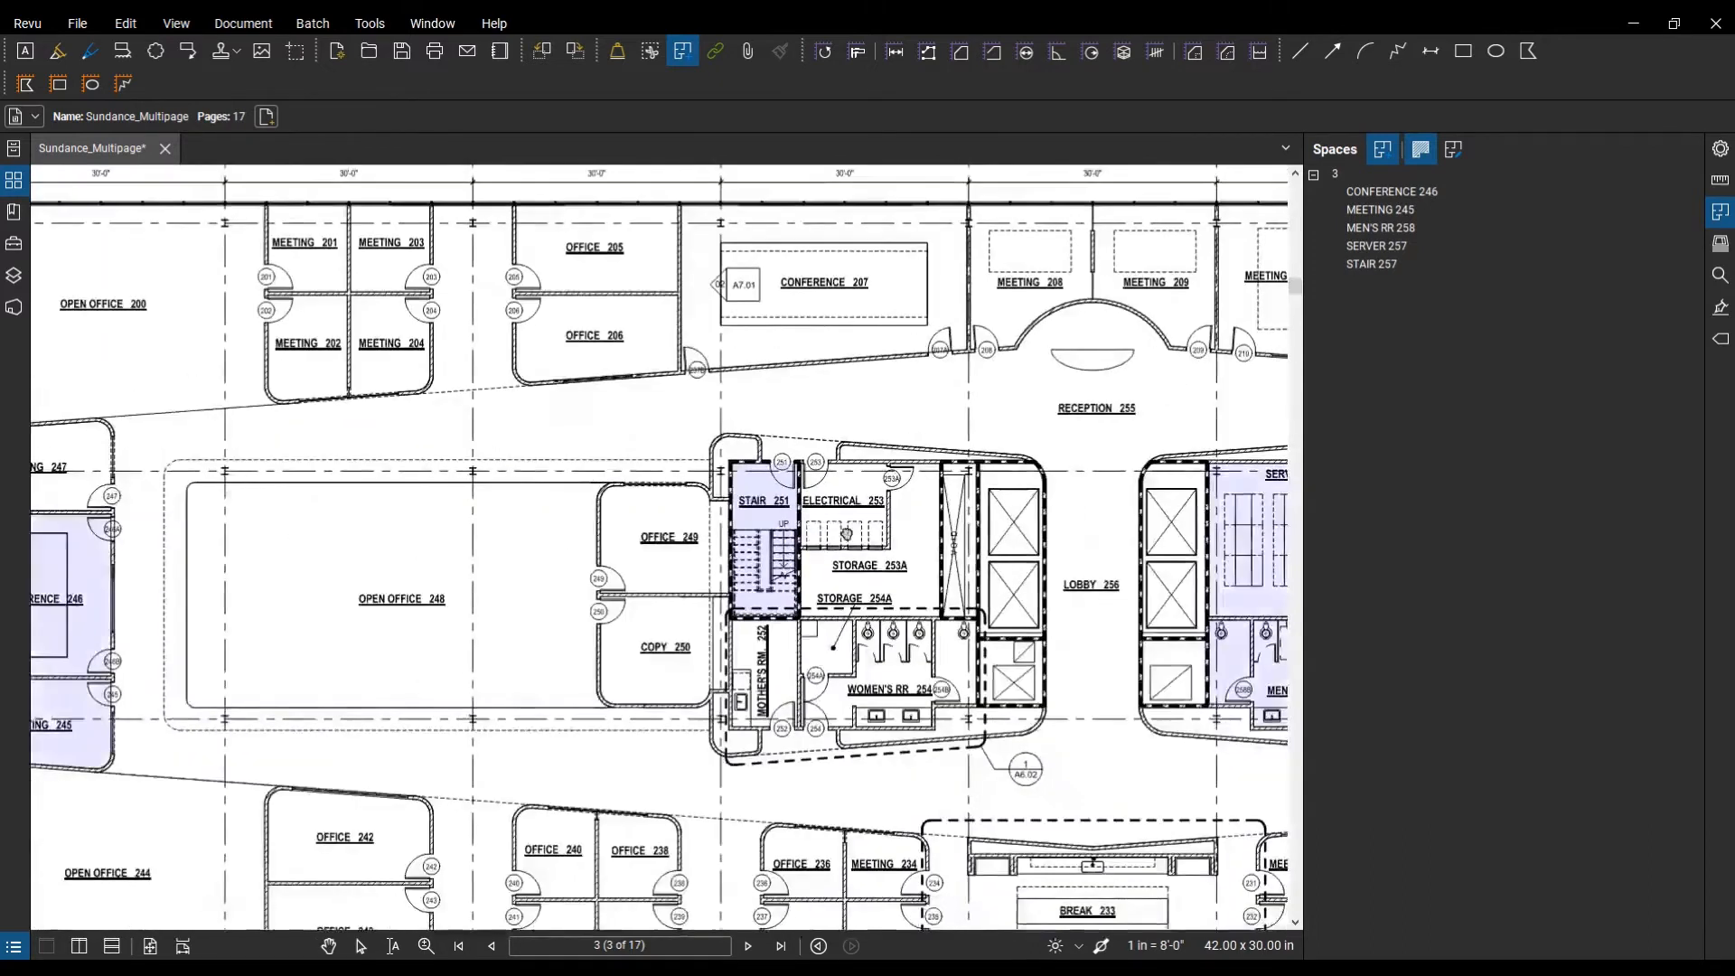
scroll(1138, 778, "down", 3)
left_click_drag(1138, 777, 810, 587)
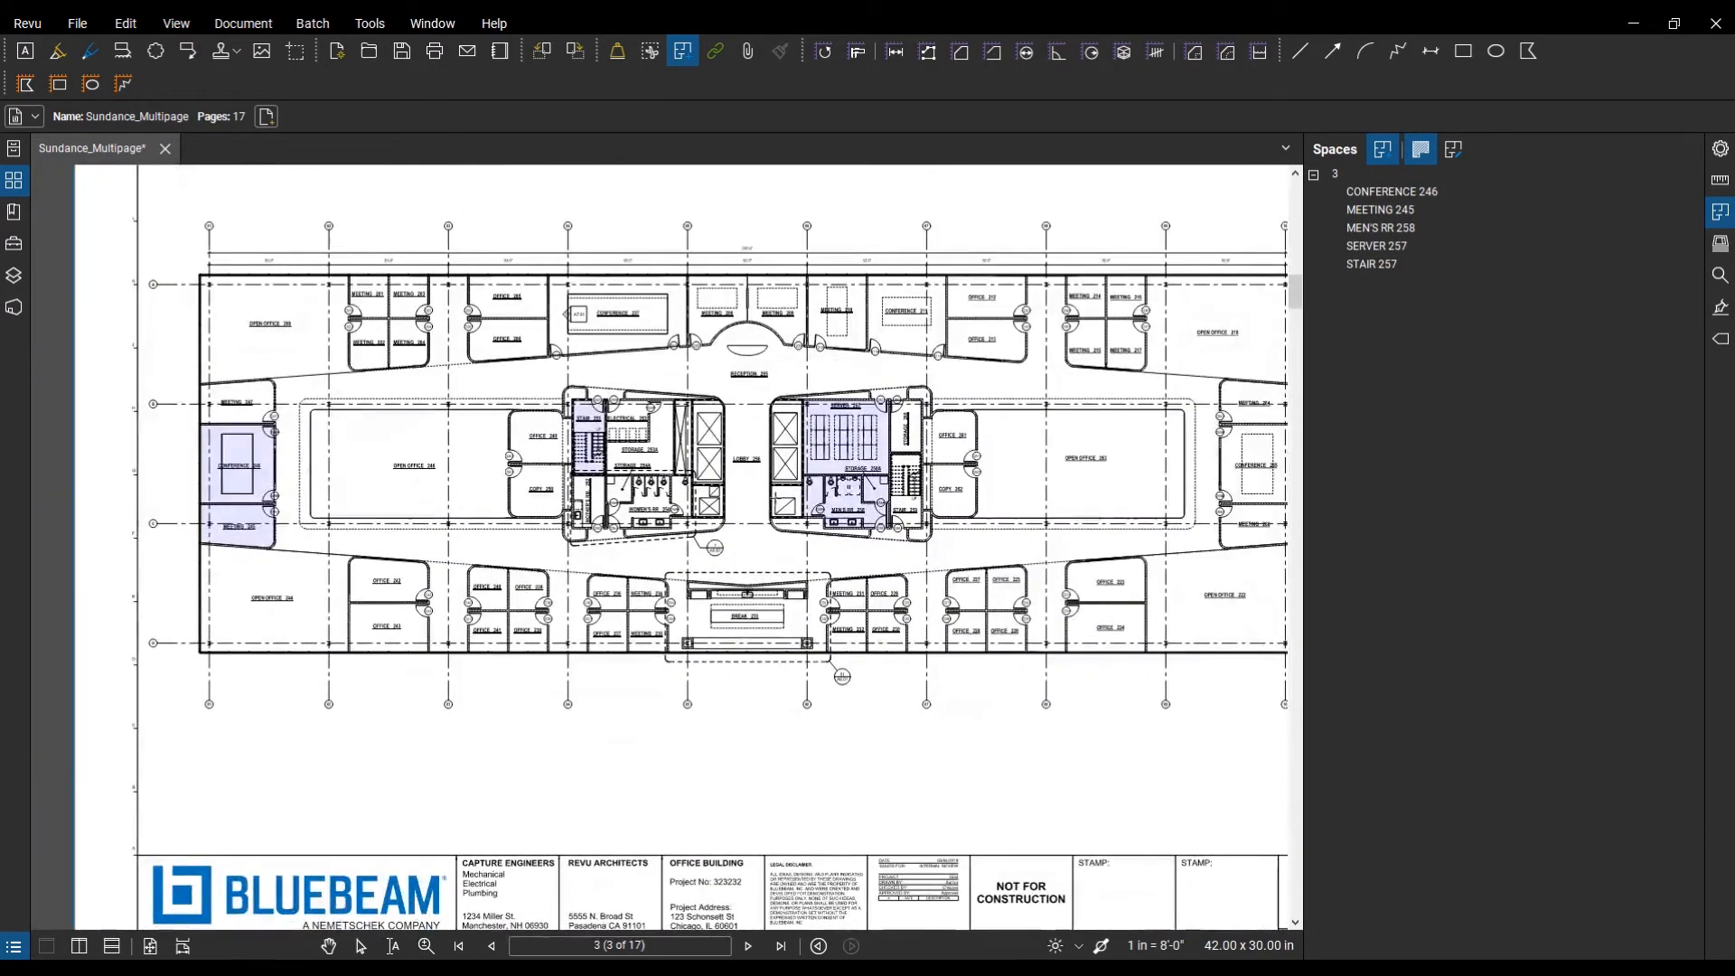
scroll(441, 392, "up", 3)
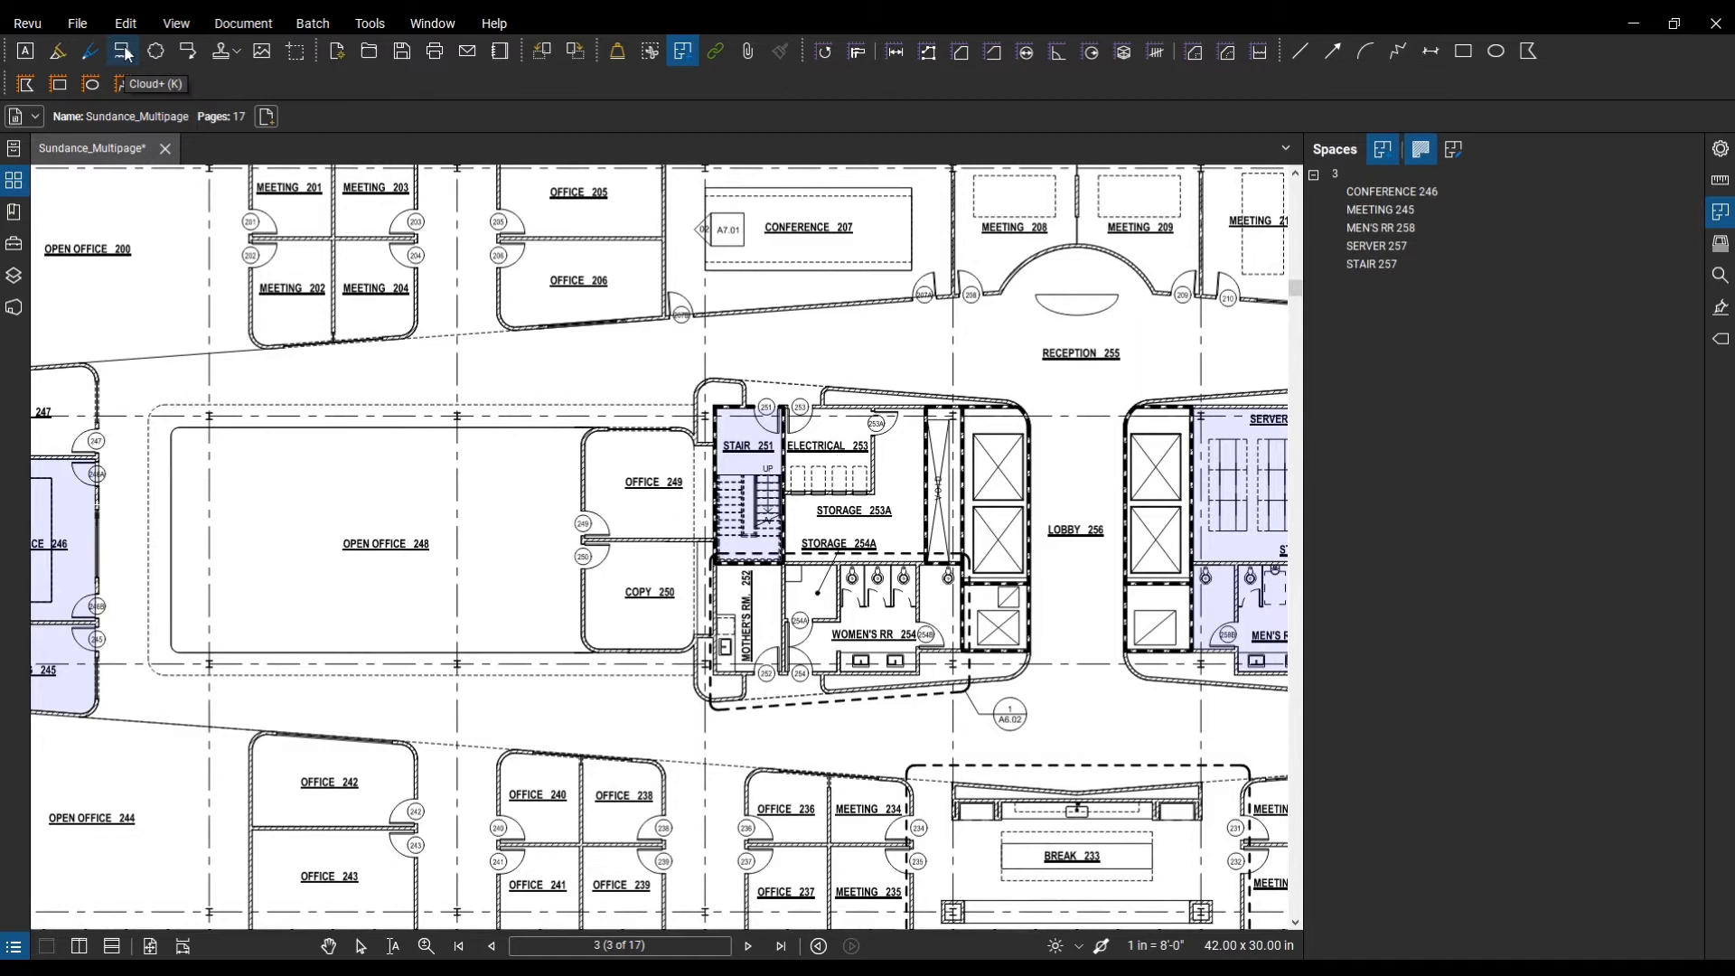
left_click(188, 50)
scroll(715, 395, "up", 3)
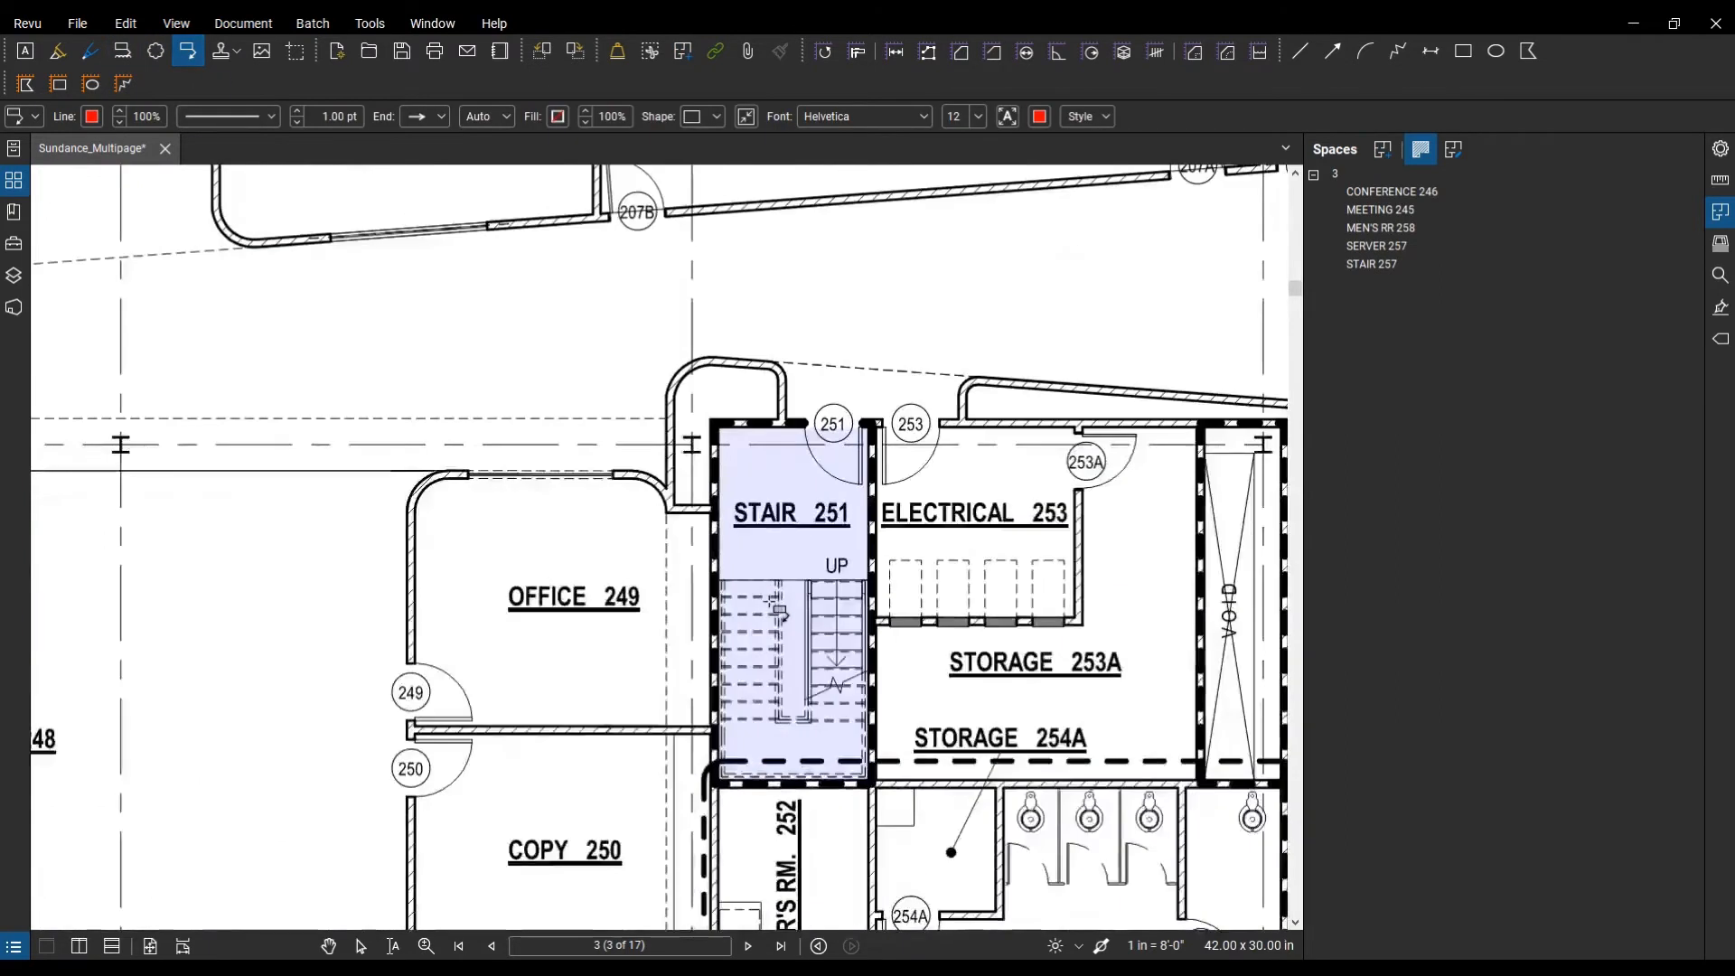
scroll(777, 612, "up", 2)
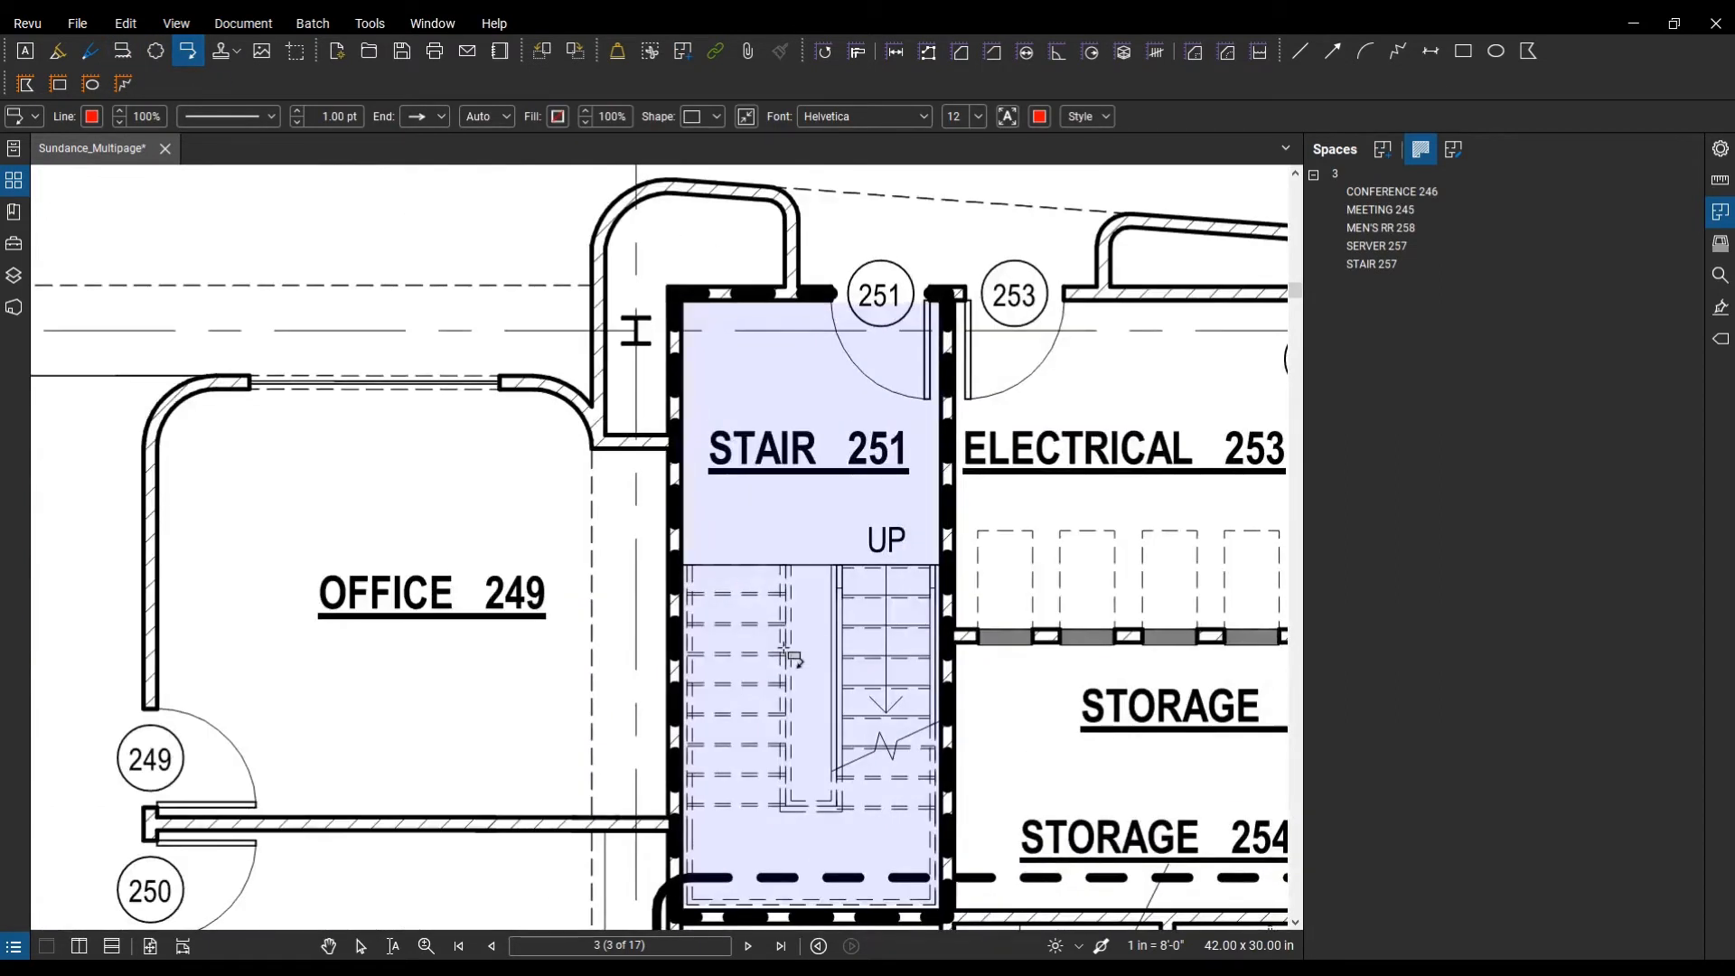
mouse_move(784, 653)
left_mouse_down()
mouse_move(514, 233)
mouse_move(383, 260)
left_mouse_up()
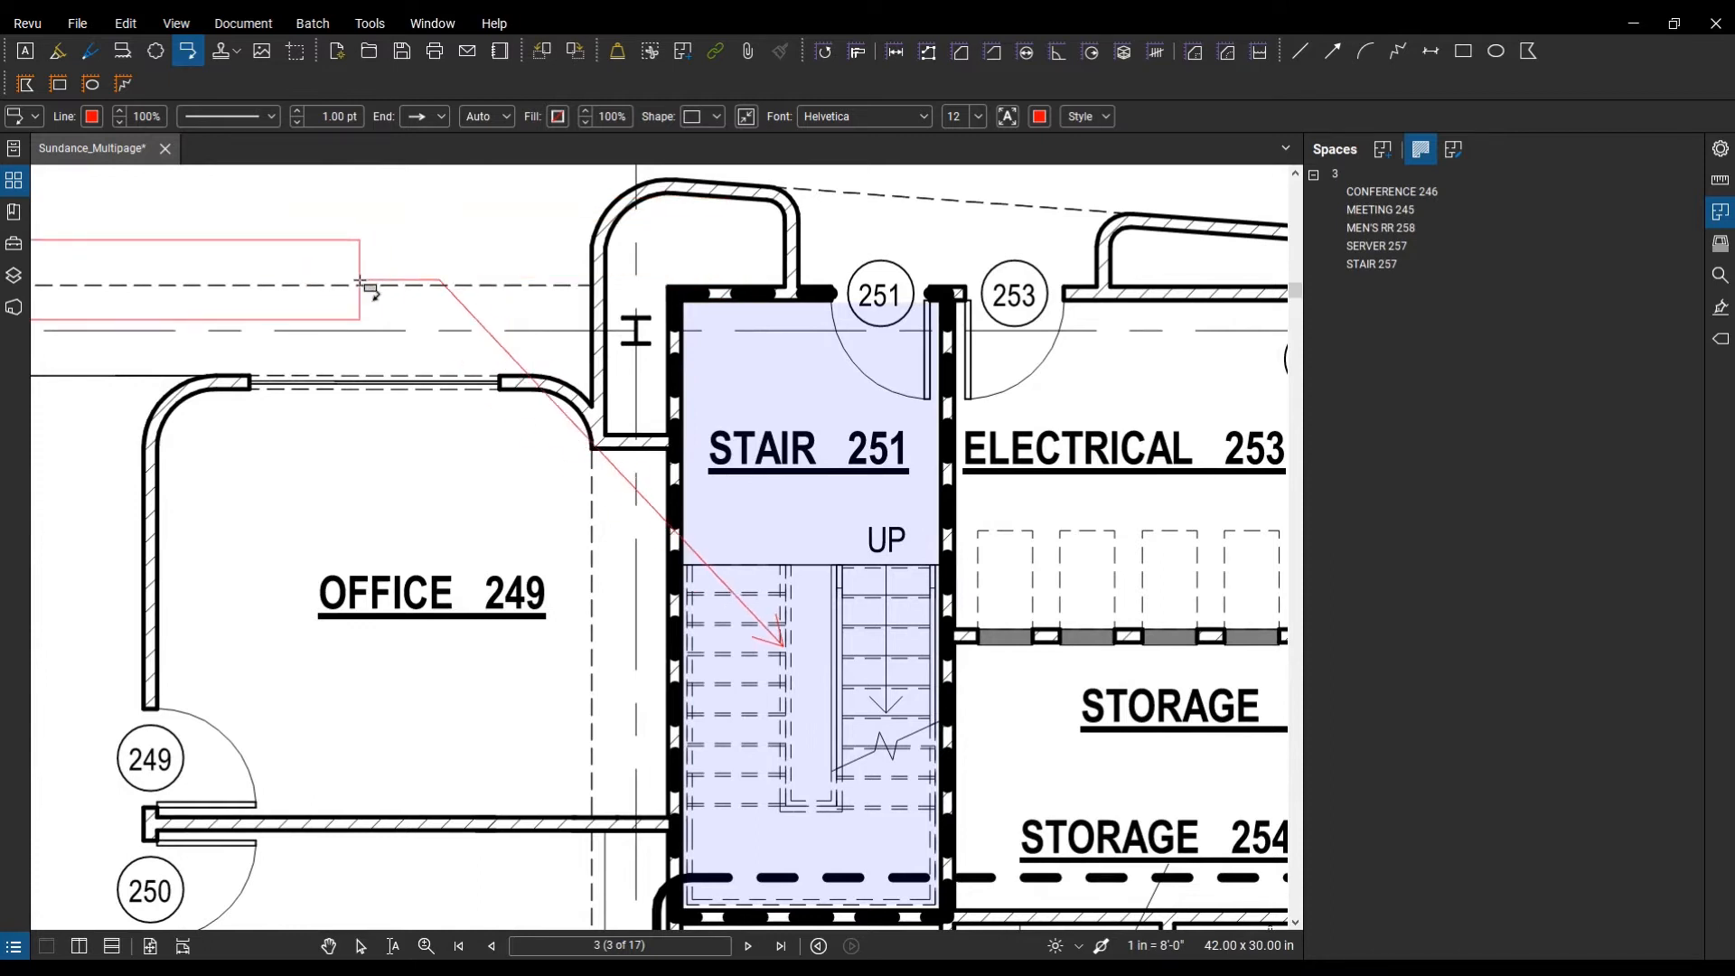
scroll(382, 259, "down", 1)
left_click_drag(629, 491, 547, 420)
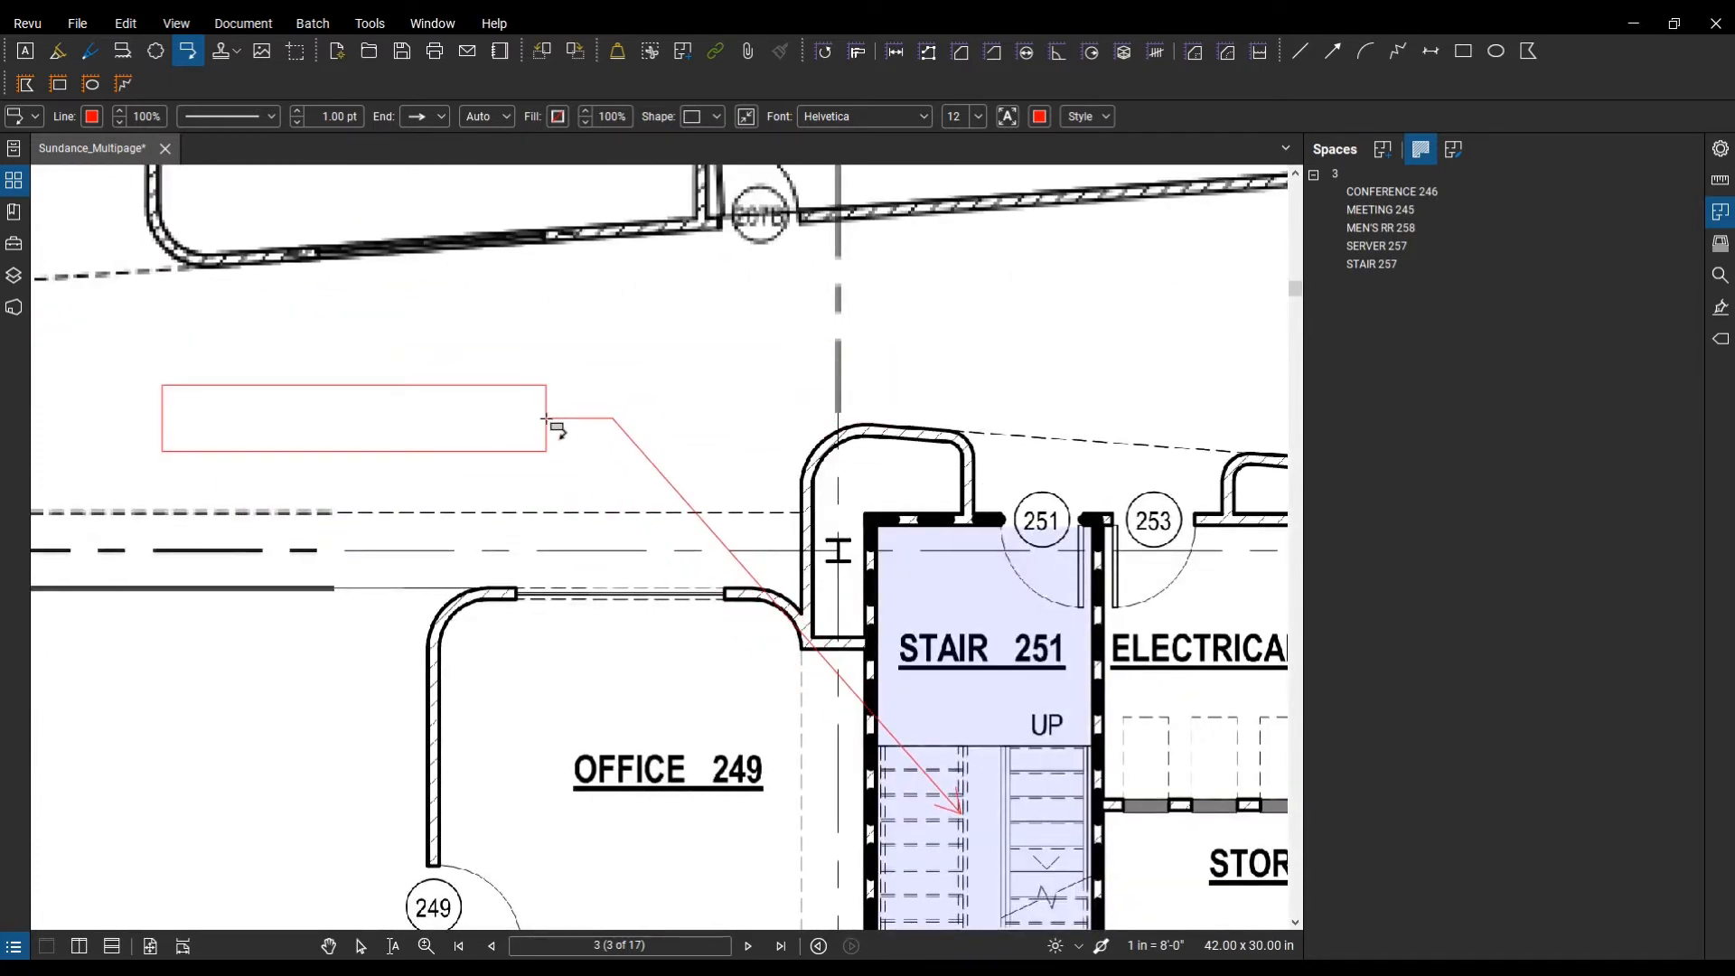
Step: Enter WILL NEED RAILING DETAIL SHEET as the stair callout's text and finish the callout
type("WIL")
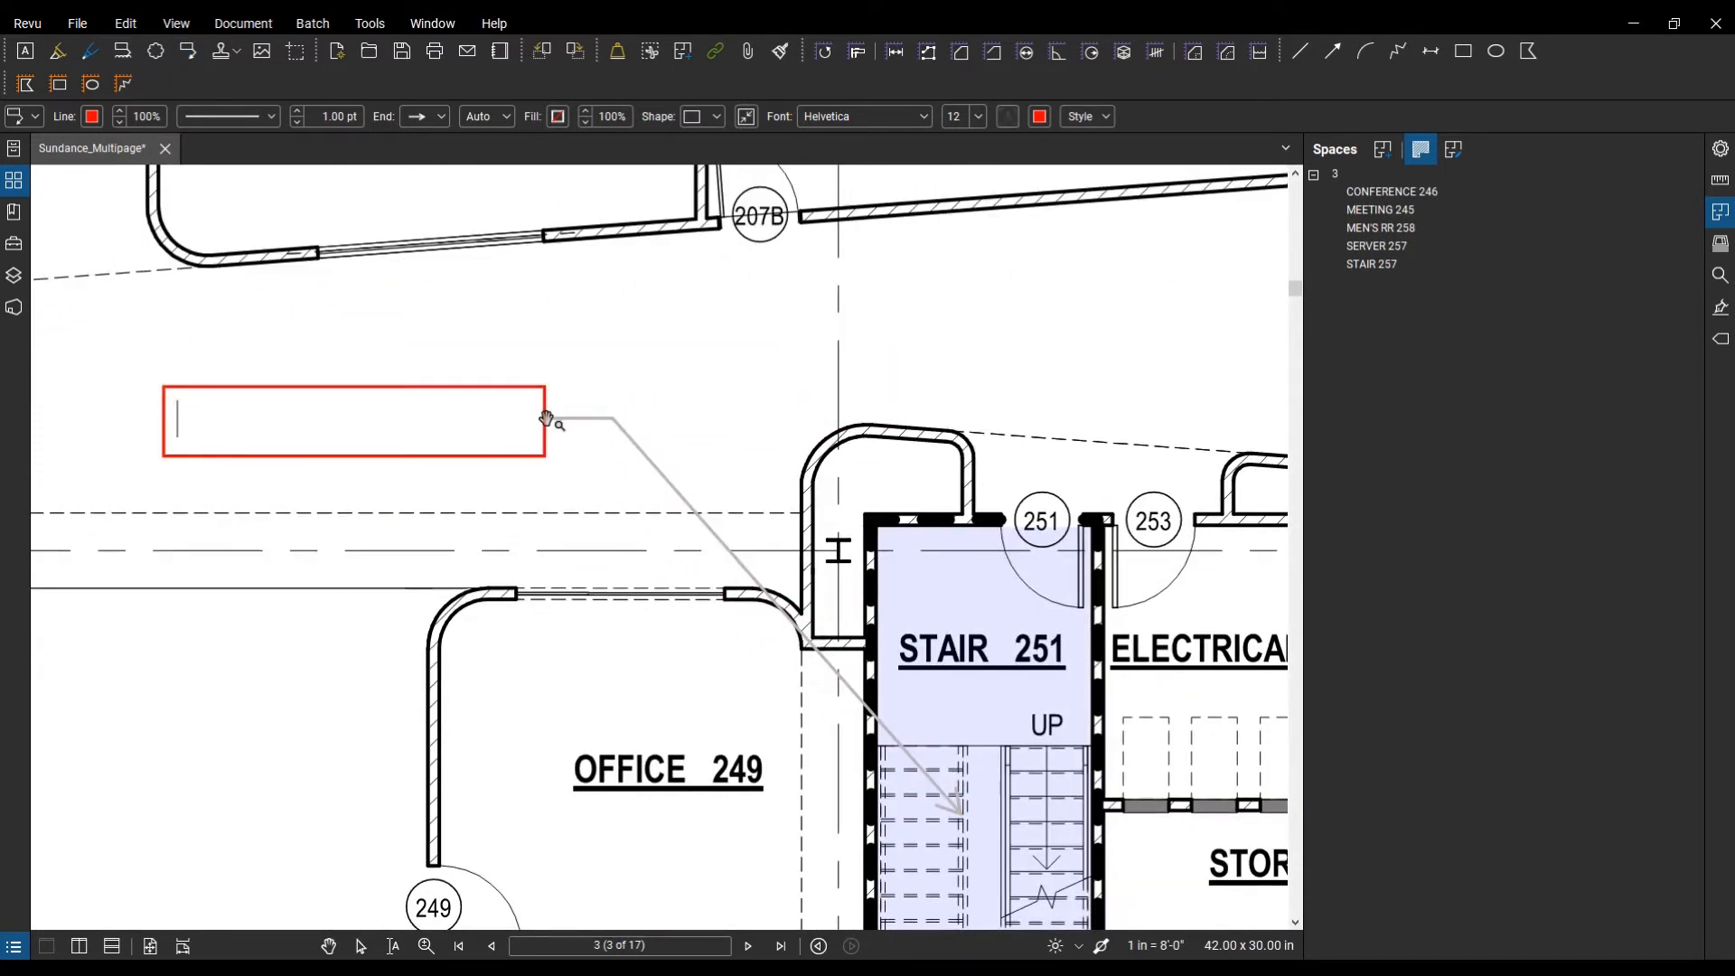
type("L NEED RAI")
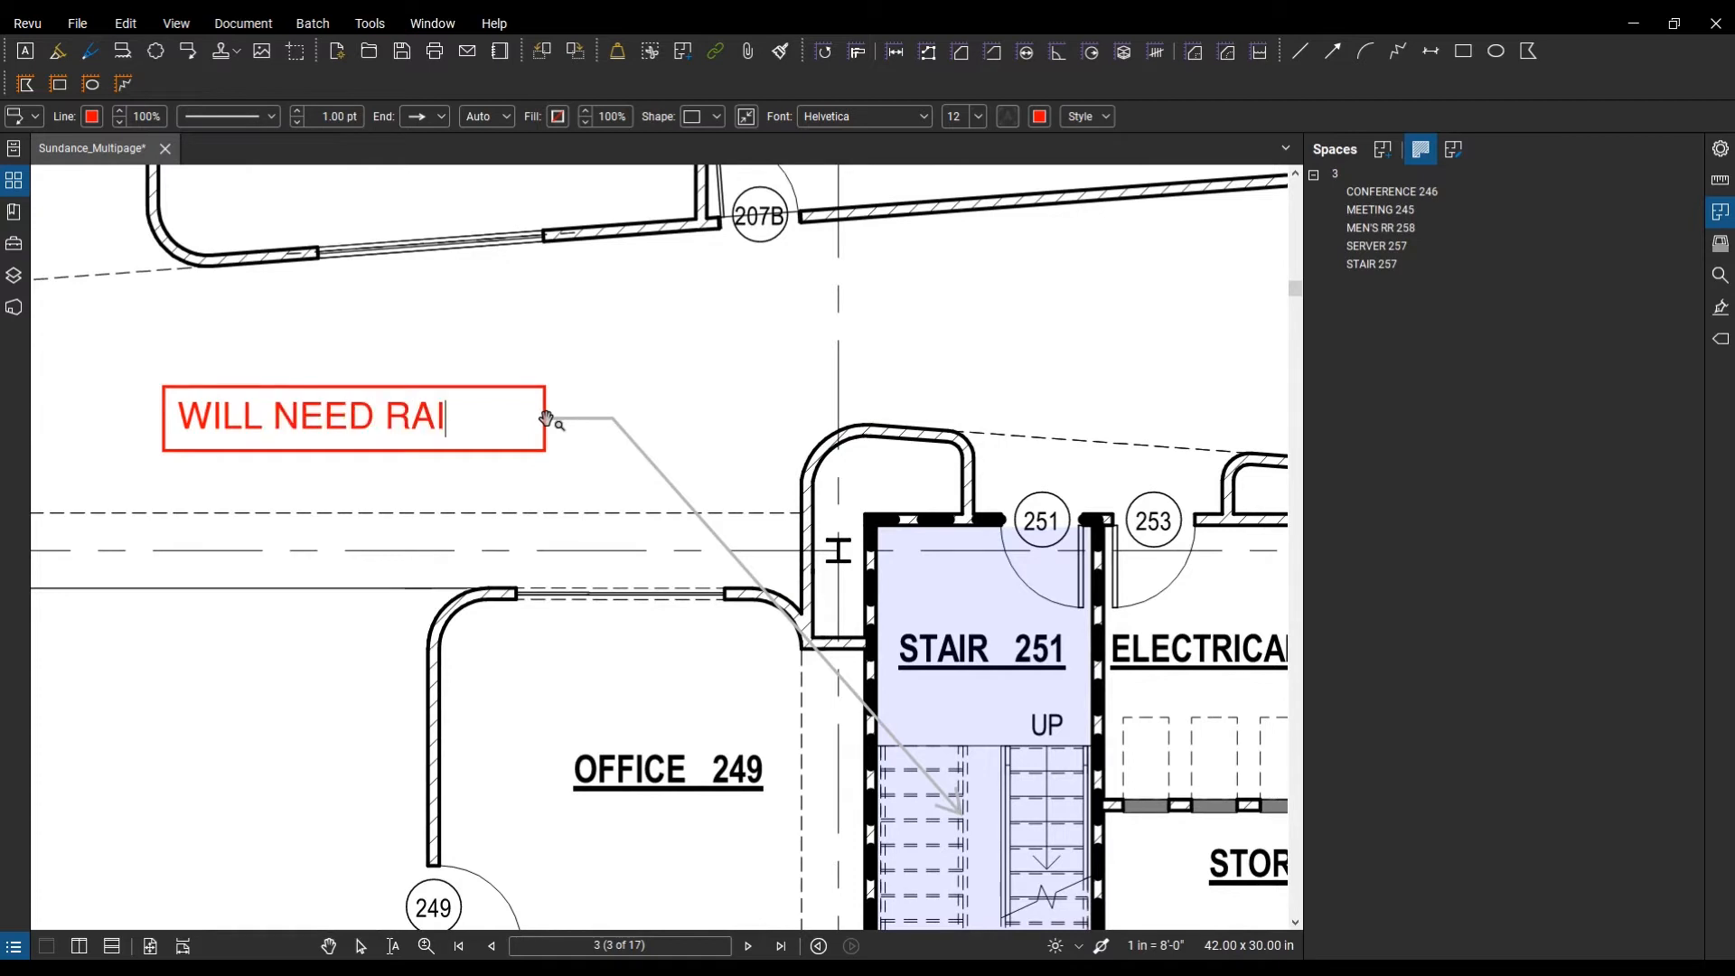
type("LING DETA")
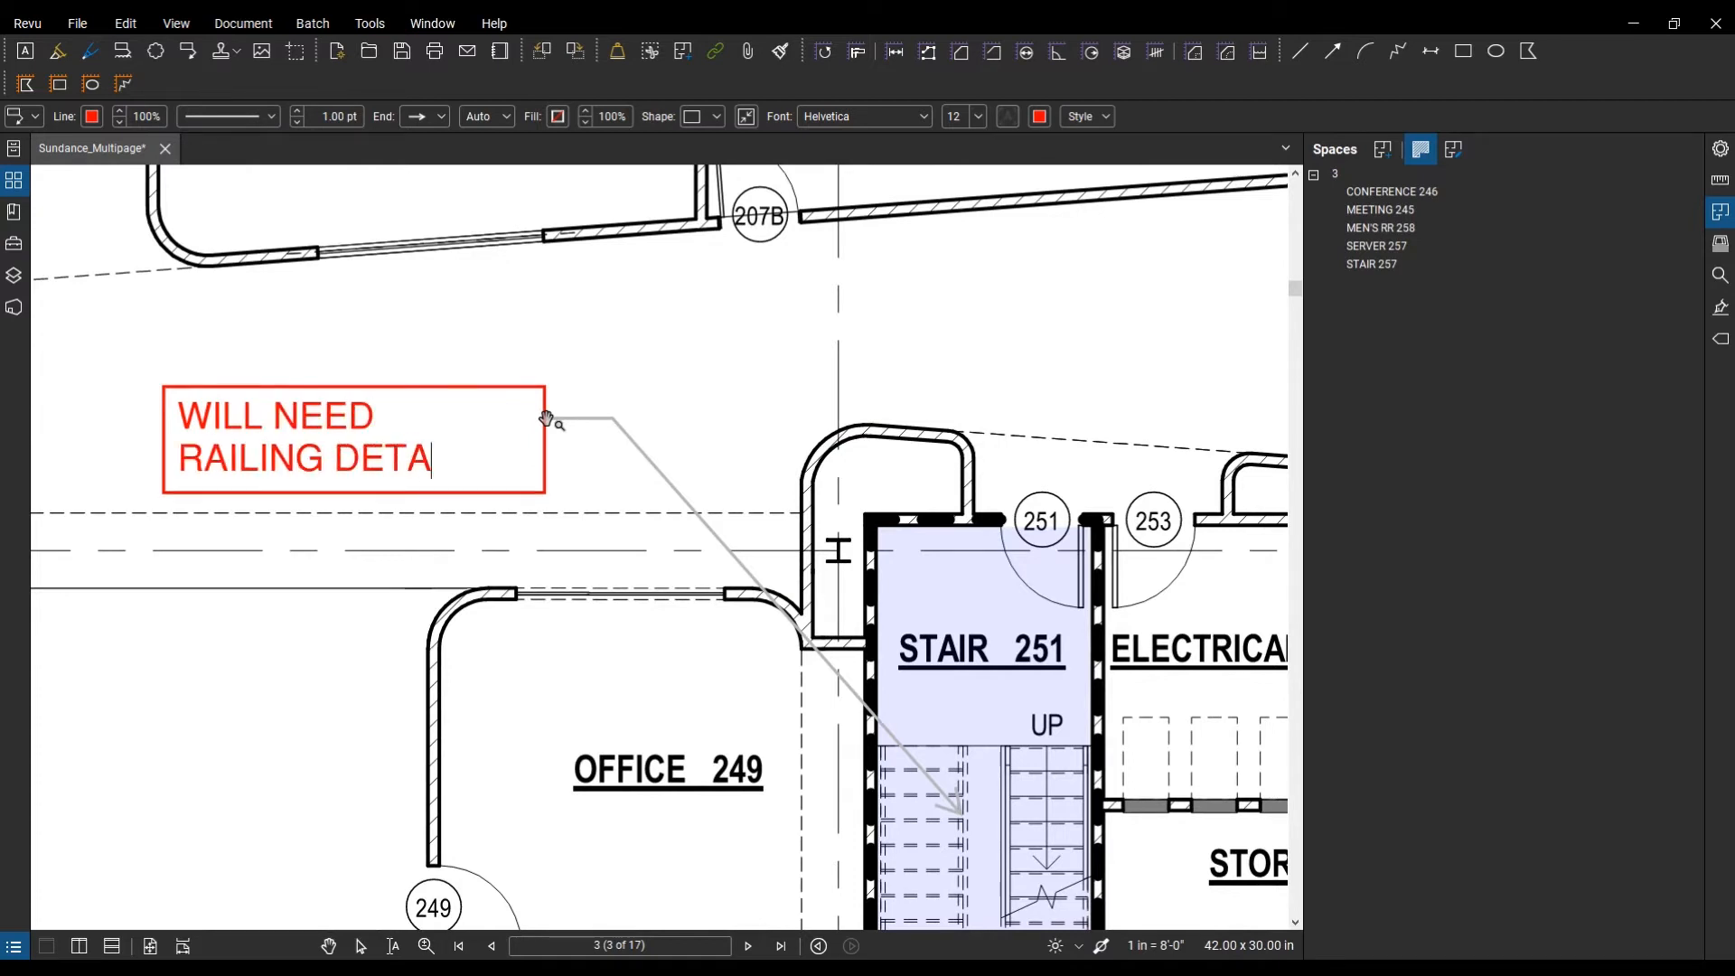
type("IL SHEET")
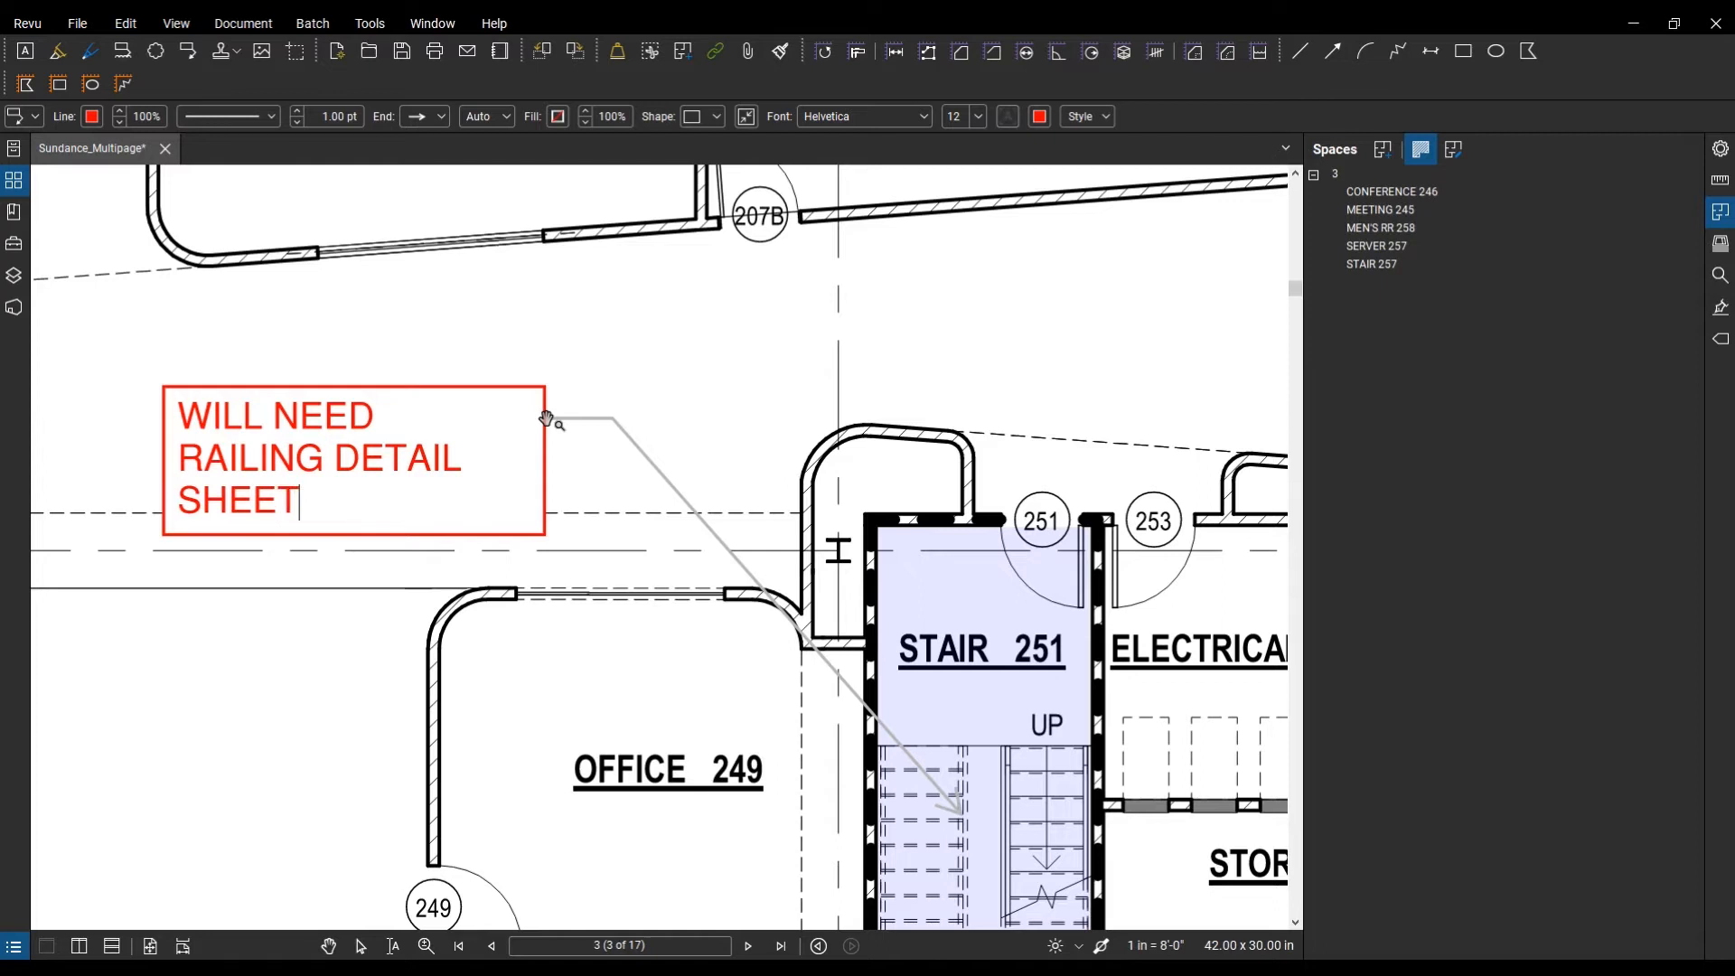
left_click(547, 419)
scroll(548, 407, "down", 3)
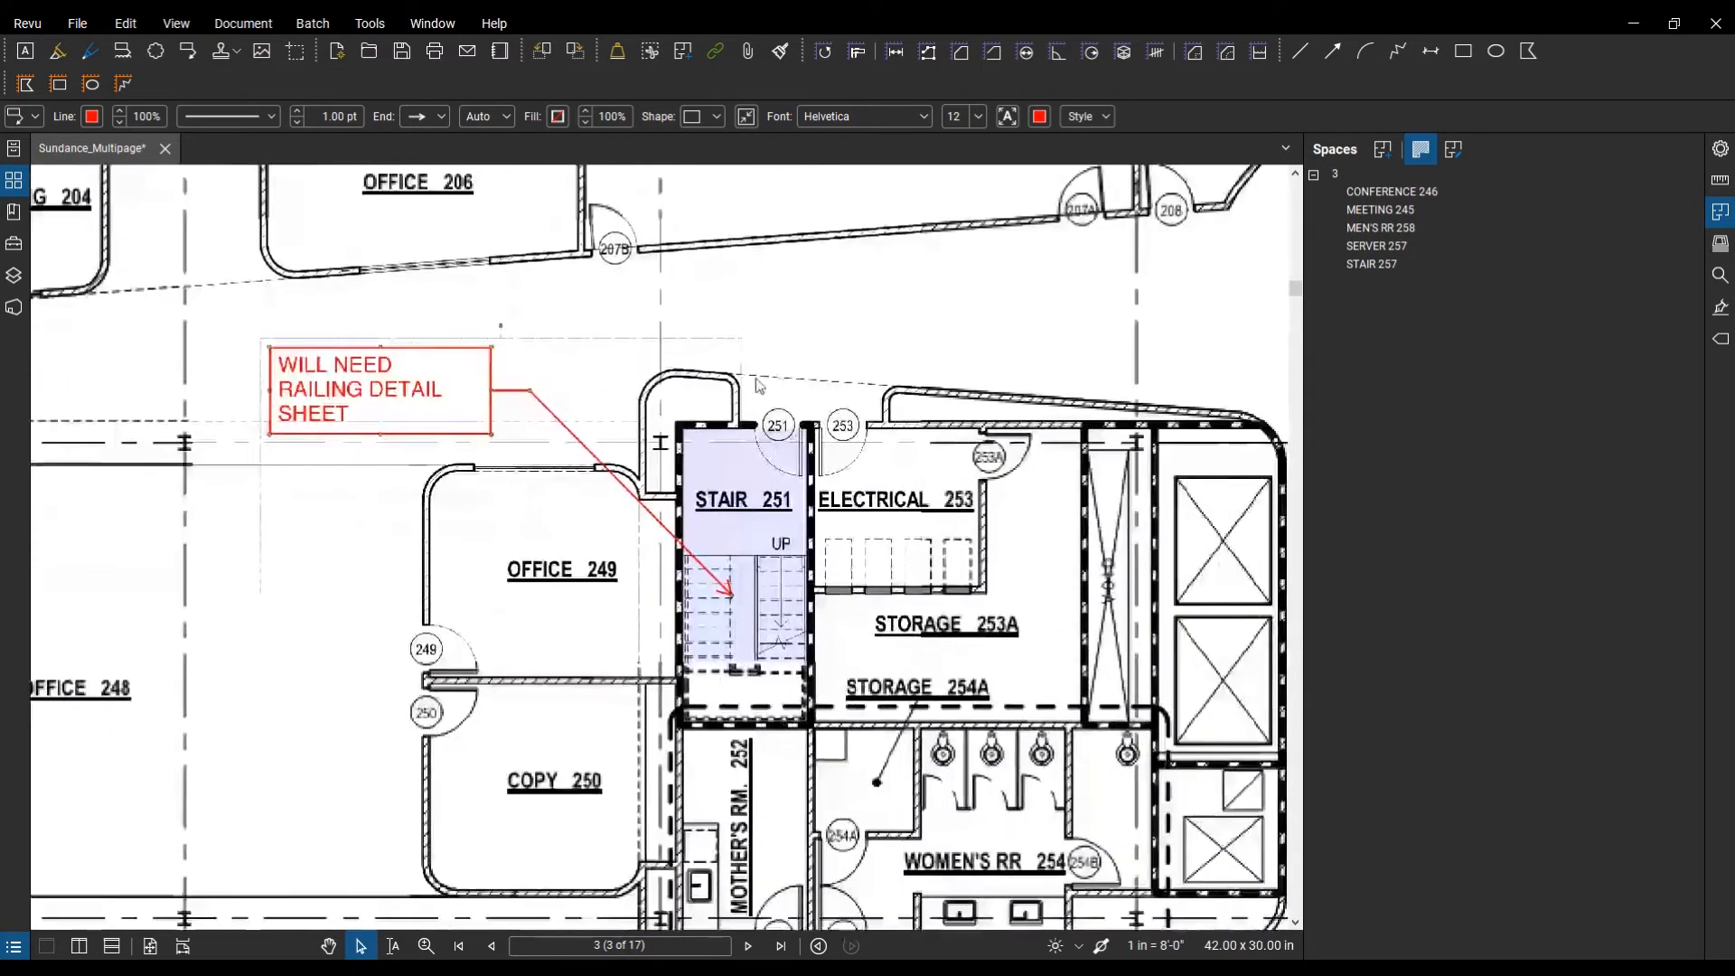
left_click_drag(823, 634, 872, 547)
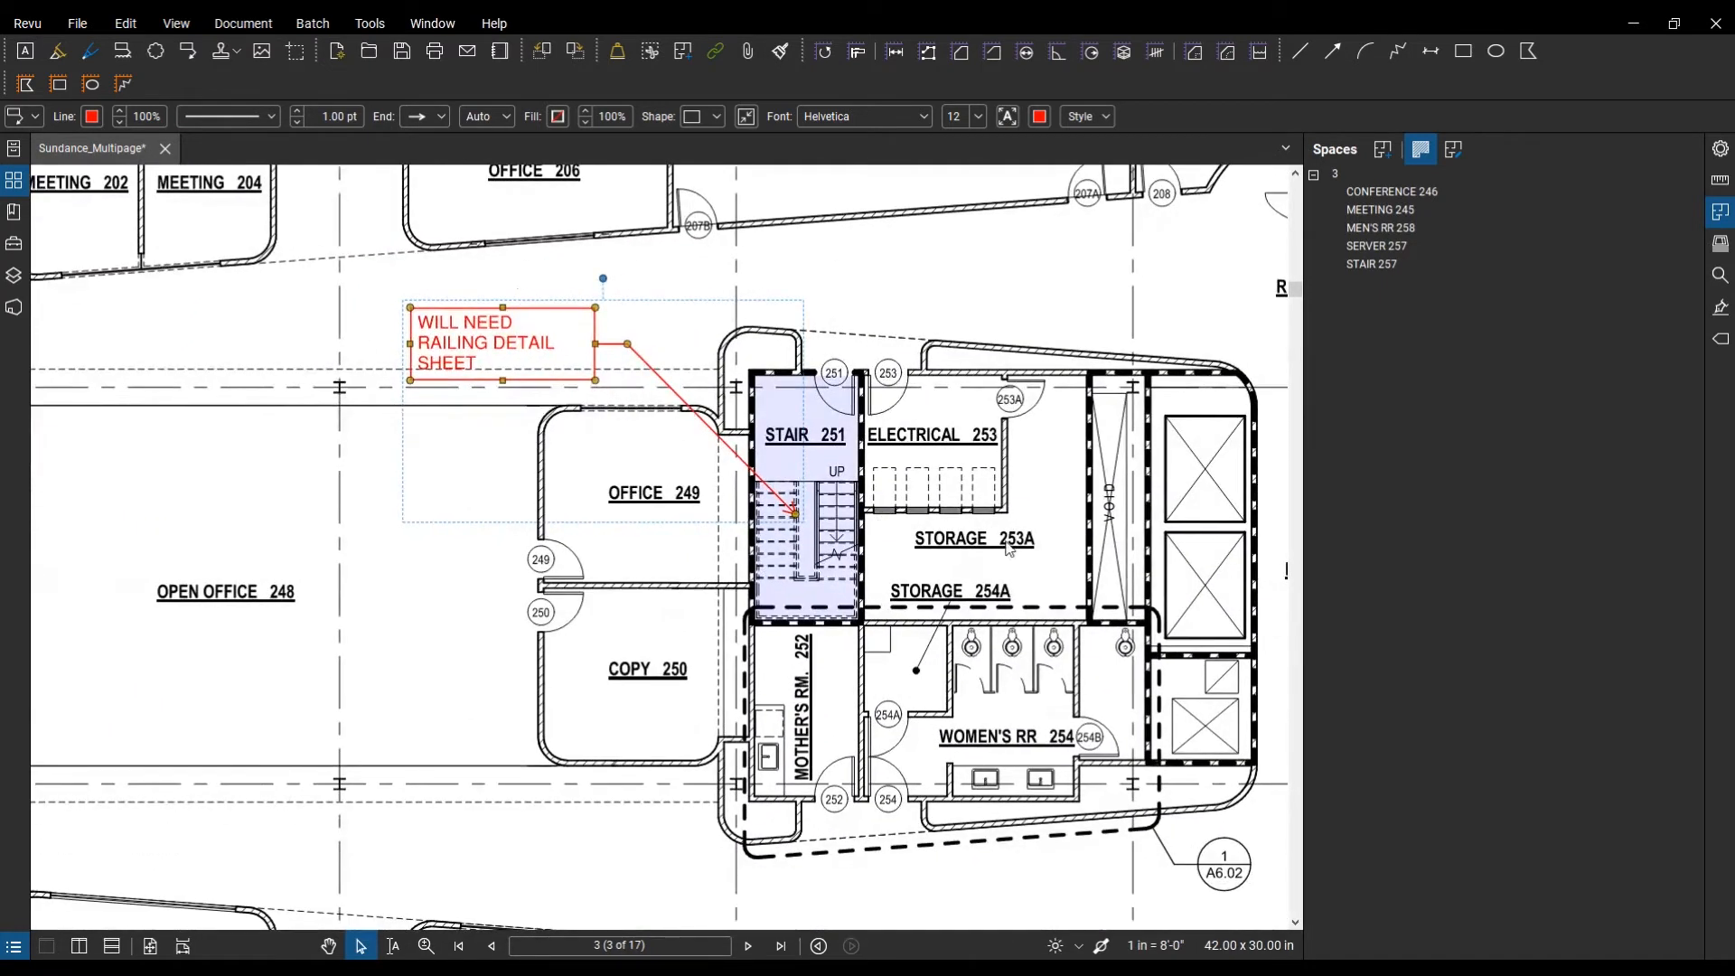
Step: Switch to the profile that contains the trade issue tool sets and expand the Lighting Issues set in the Tool Chest
left_click(29, 23)
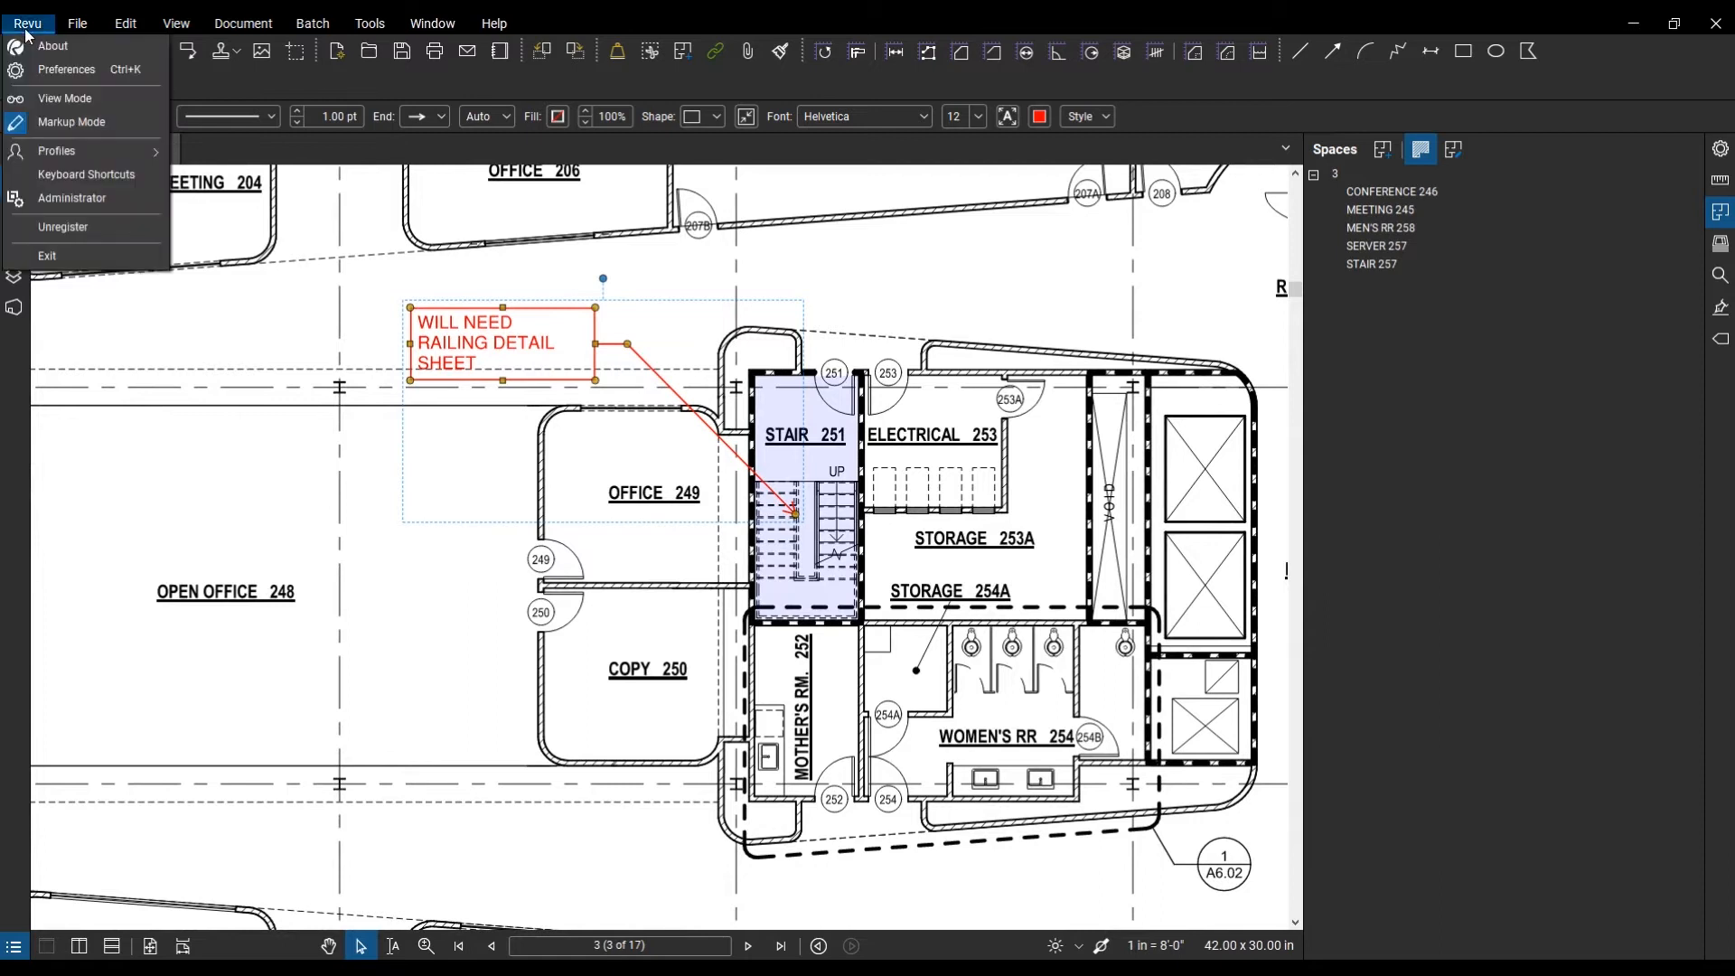
mouse_move(140, 160)
left_click(268, 227)
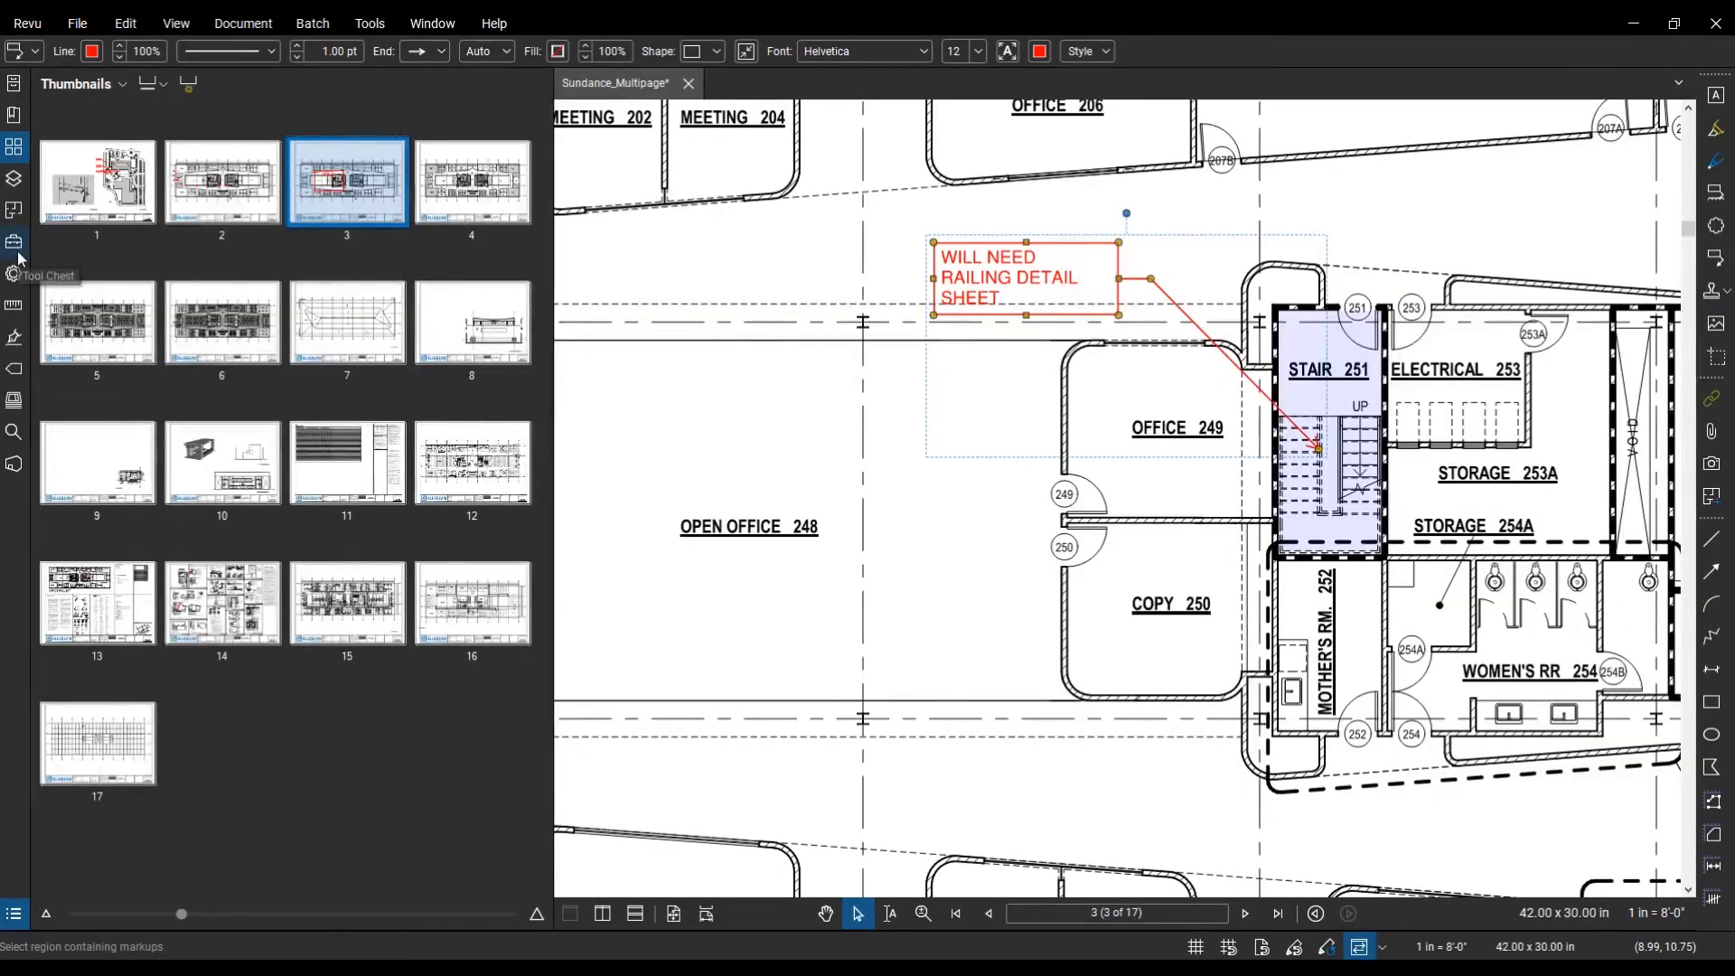
left_click(18, 255)
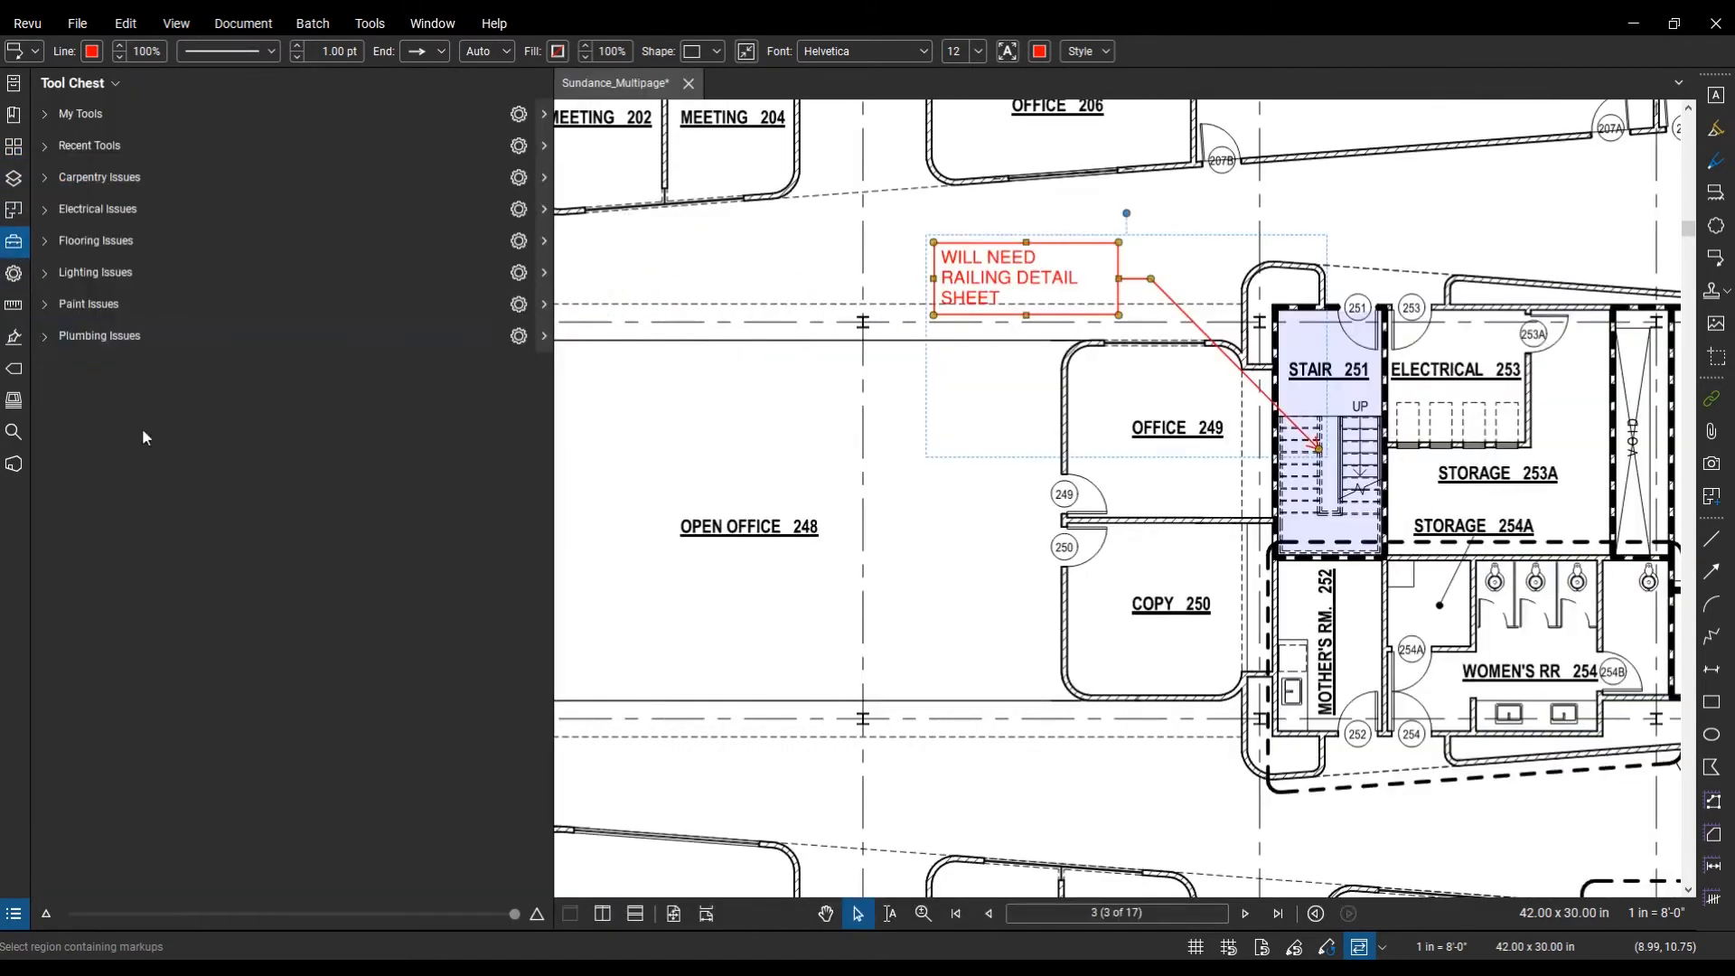
left_click(86, 279)
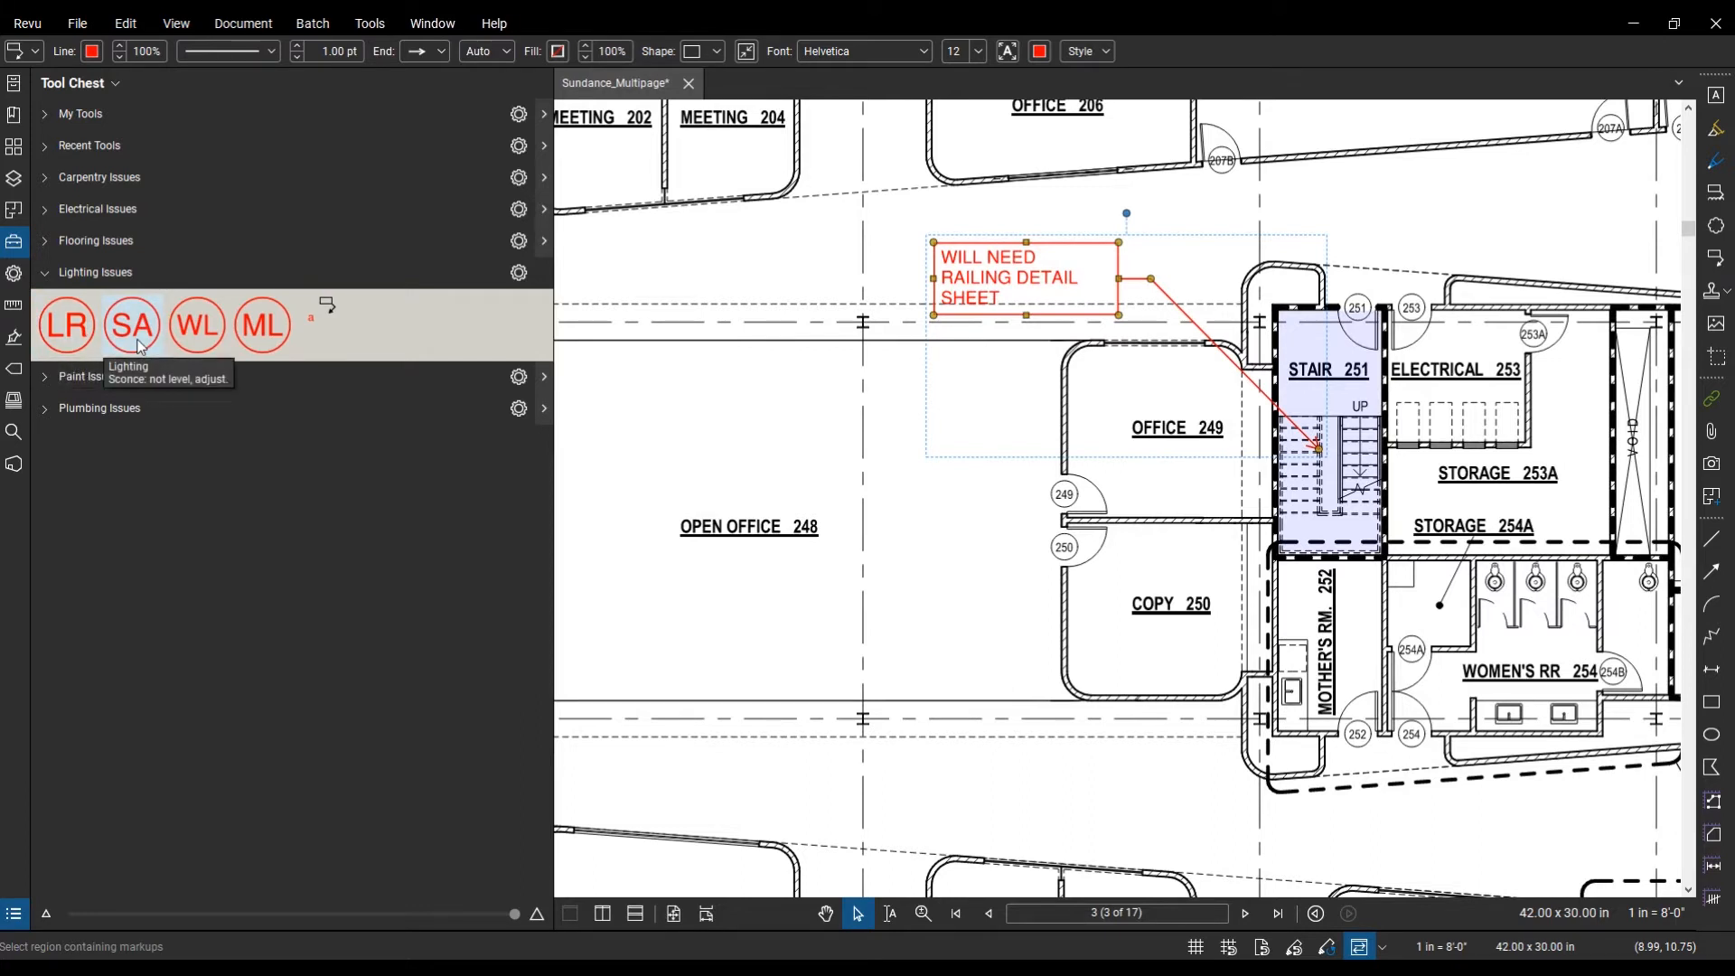
Step: Place the Lighting Issues WL (Wrong Light) marker inside Stair 251, above the room label
left_click(223, 327)
scroll(1270, 361, "up", 4)
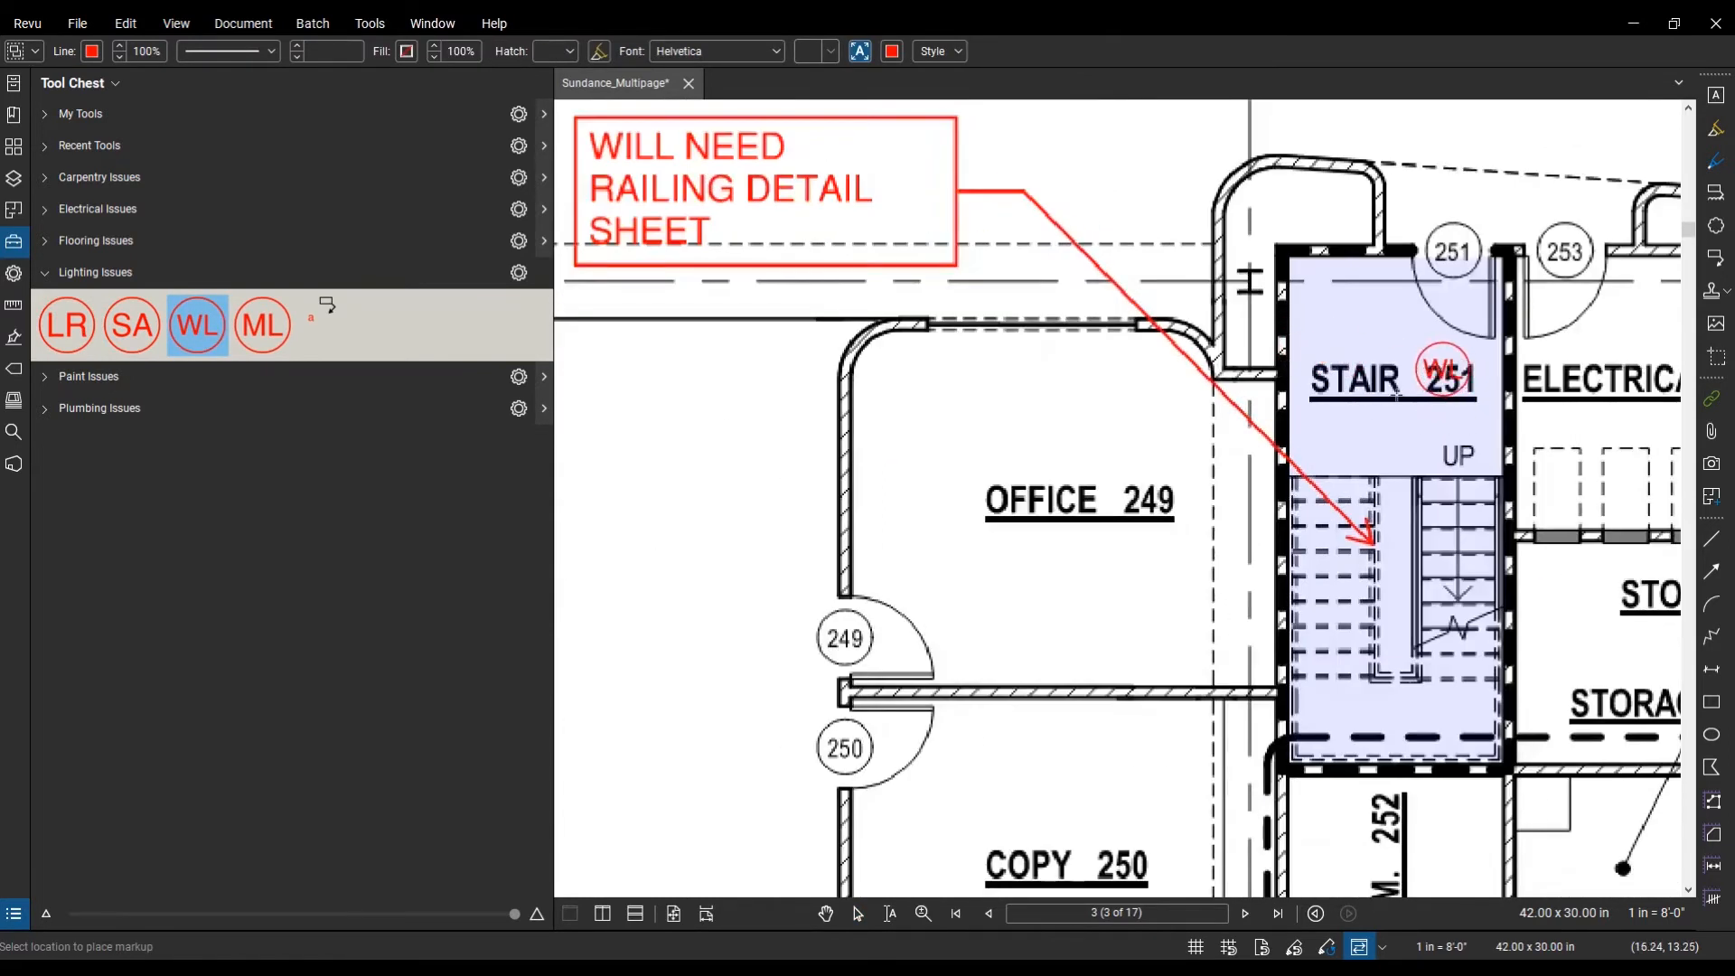
left_click(1321, 351)
scroll(1322, 351, "down", 2)
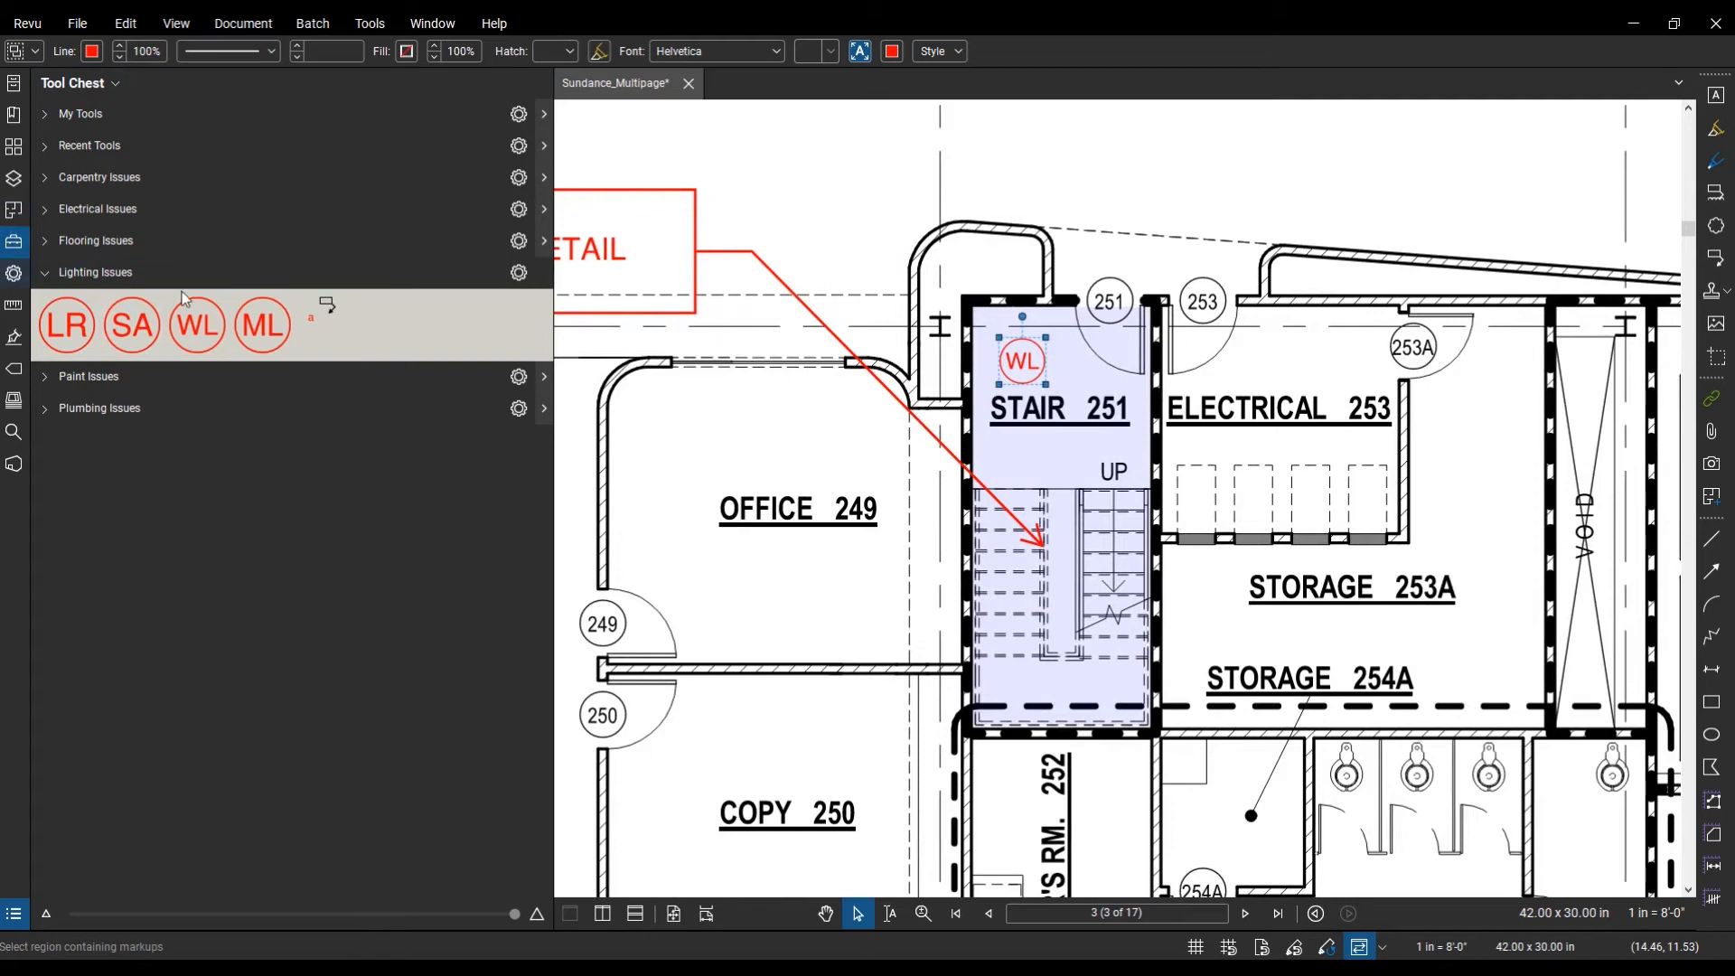
Step: Extend the WL marker's comment to read Wrong Light: NEED ADDITIONAL EMERGENCY LIGHTING FOR POWER LOSS, and put the properties away
left_click(14, 273)
key("Tab")
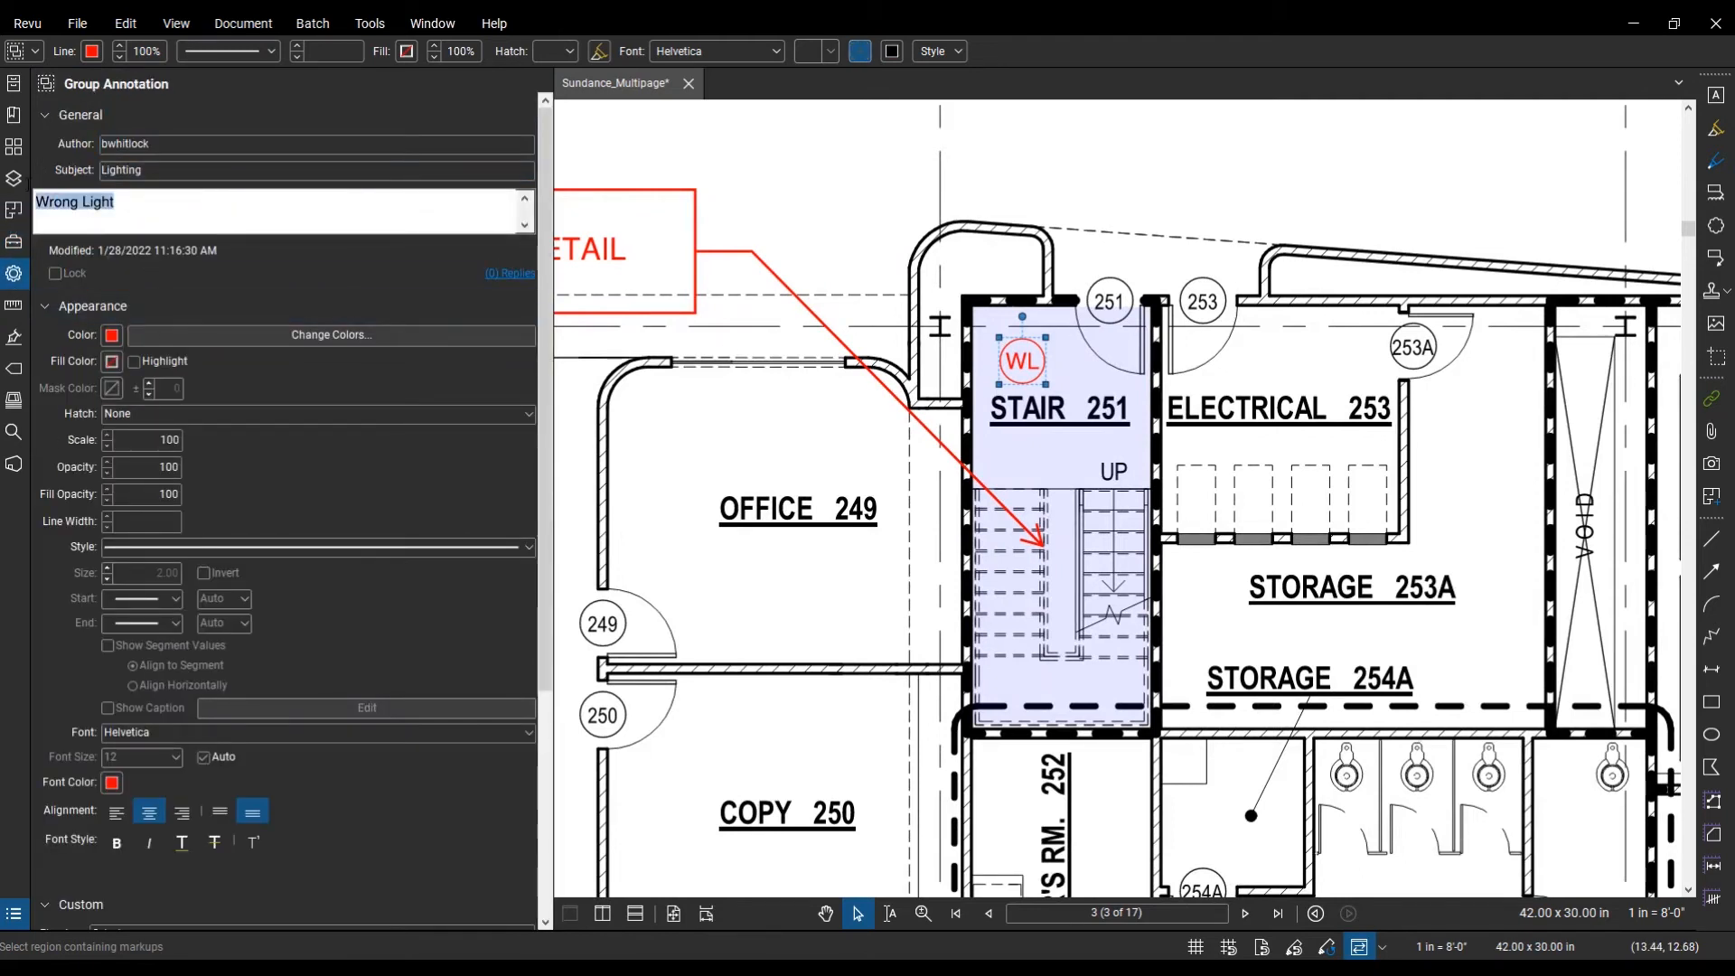
left_click(294, 225)
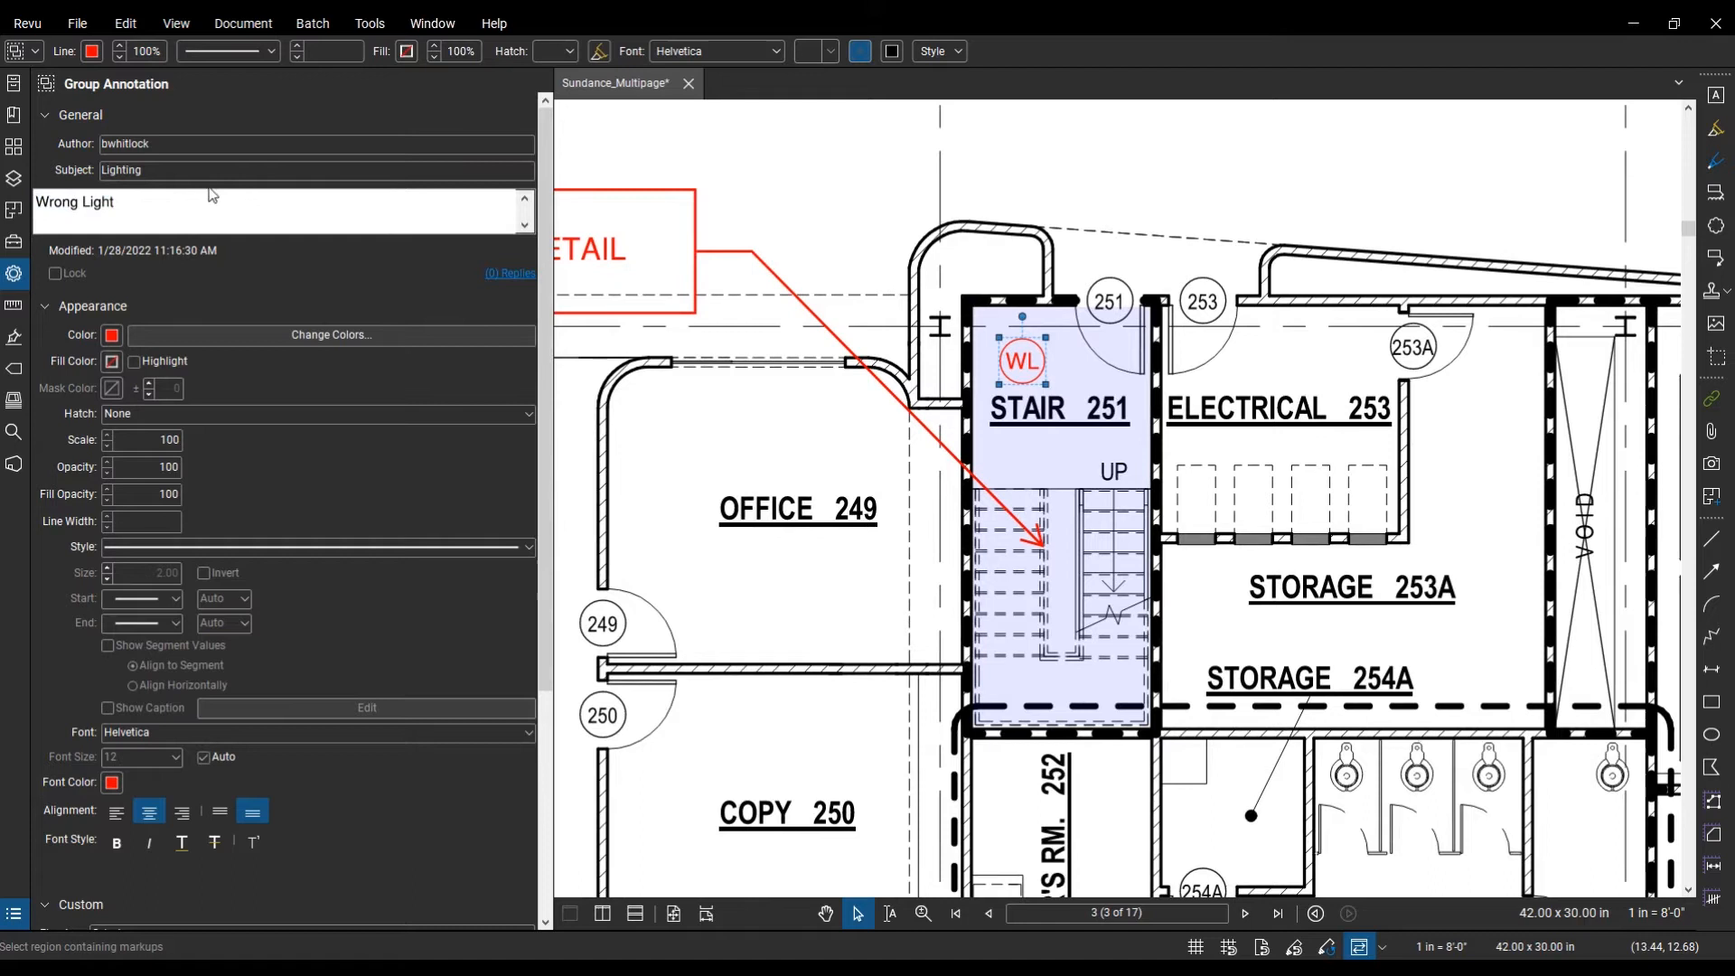
type(": NEED ADDITIONAL EME")
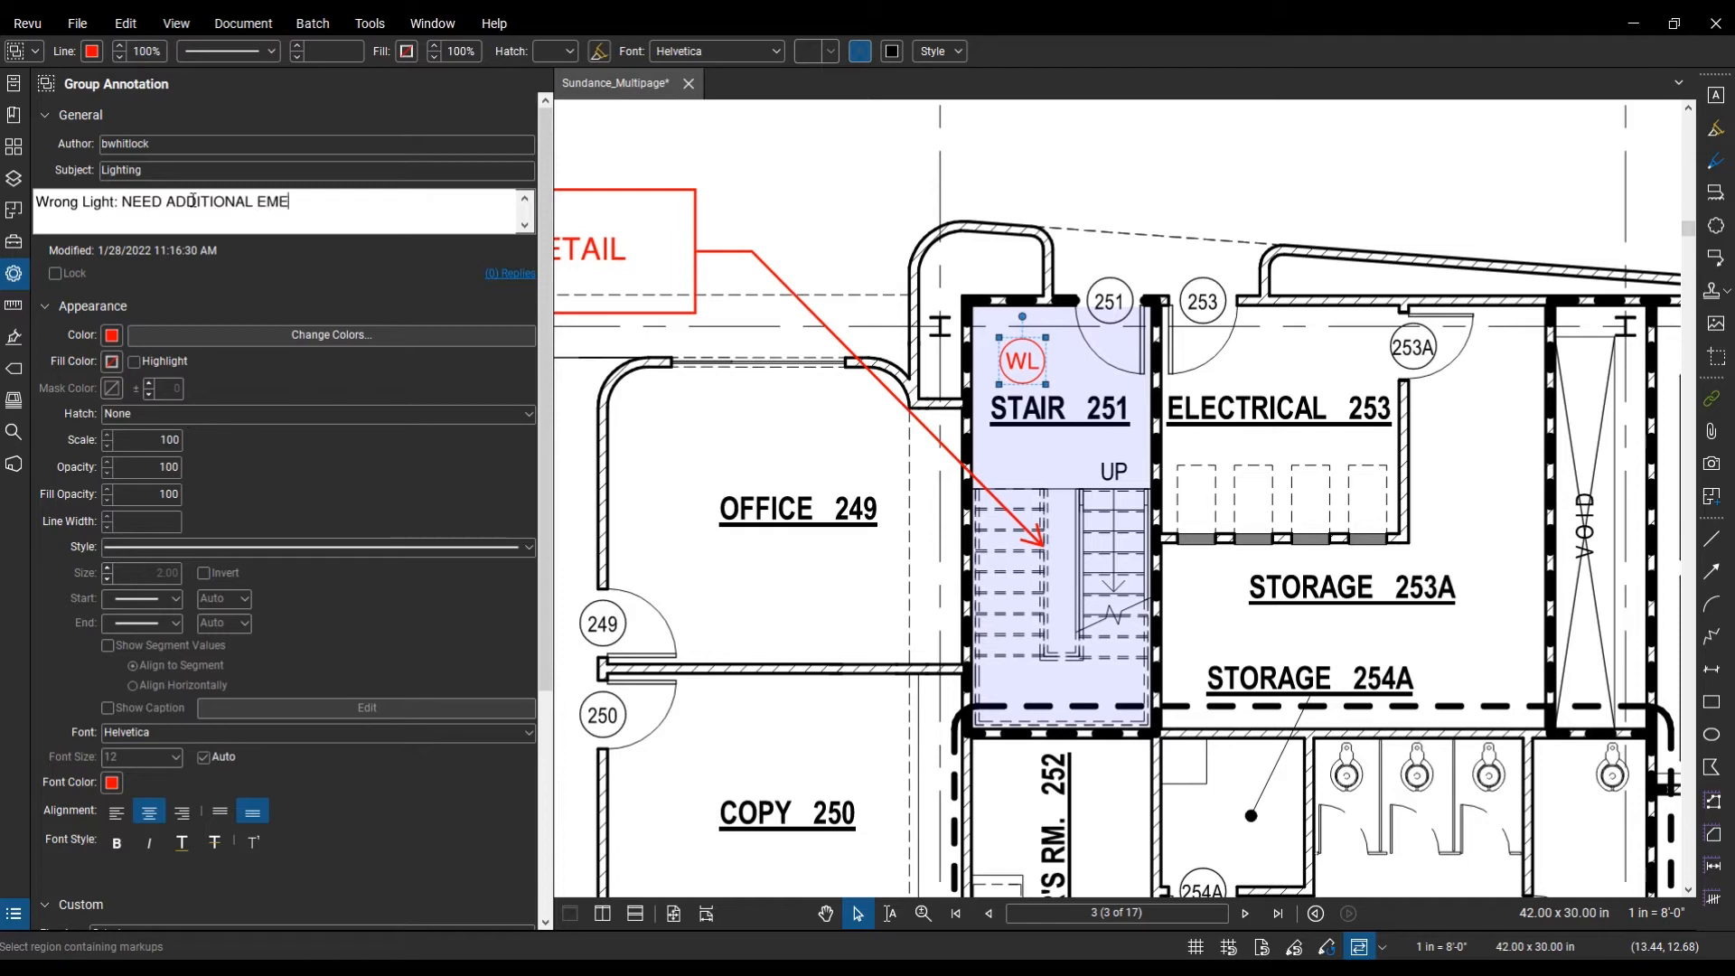
type("RGENCY")
key("BackSpace")
key("BackSpace")
type("CY LIGHTING FOR POWER")
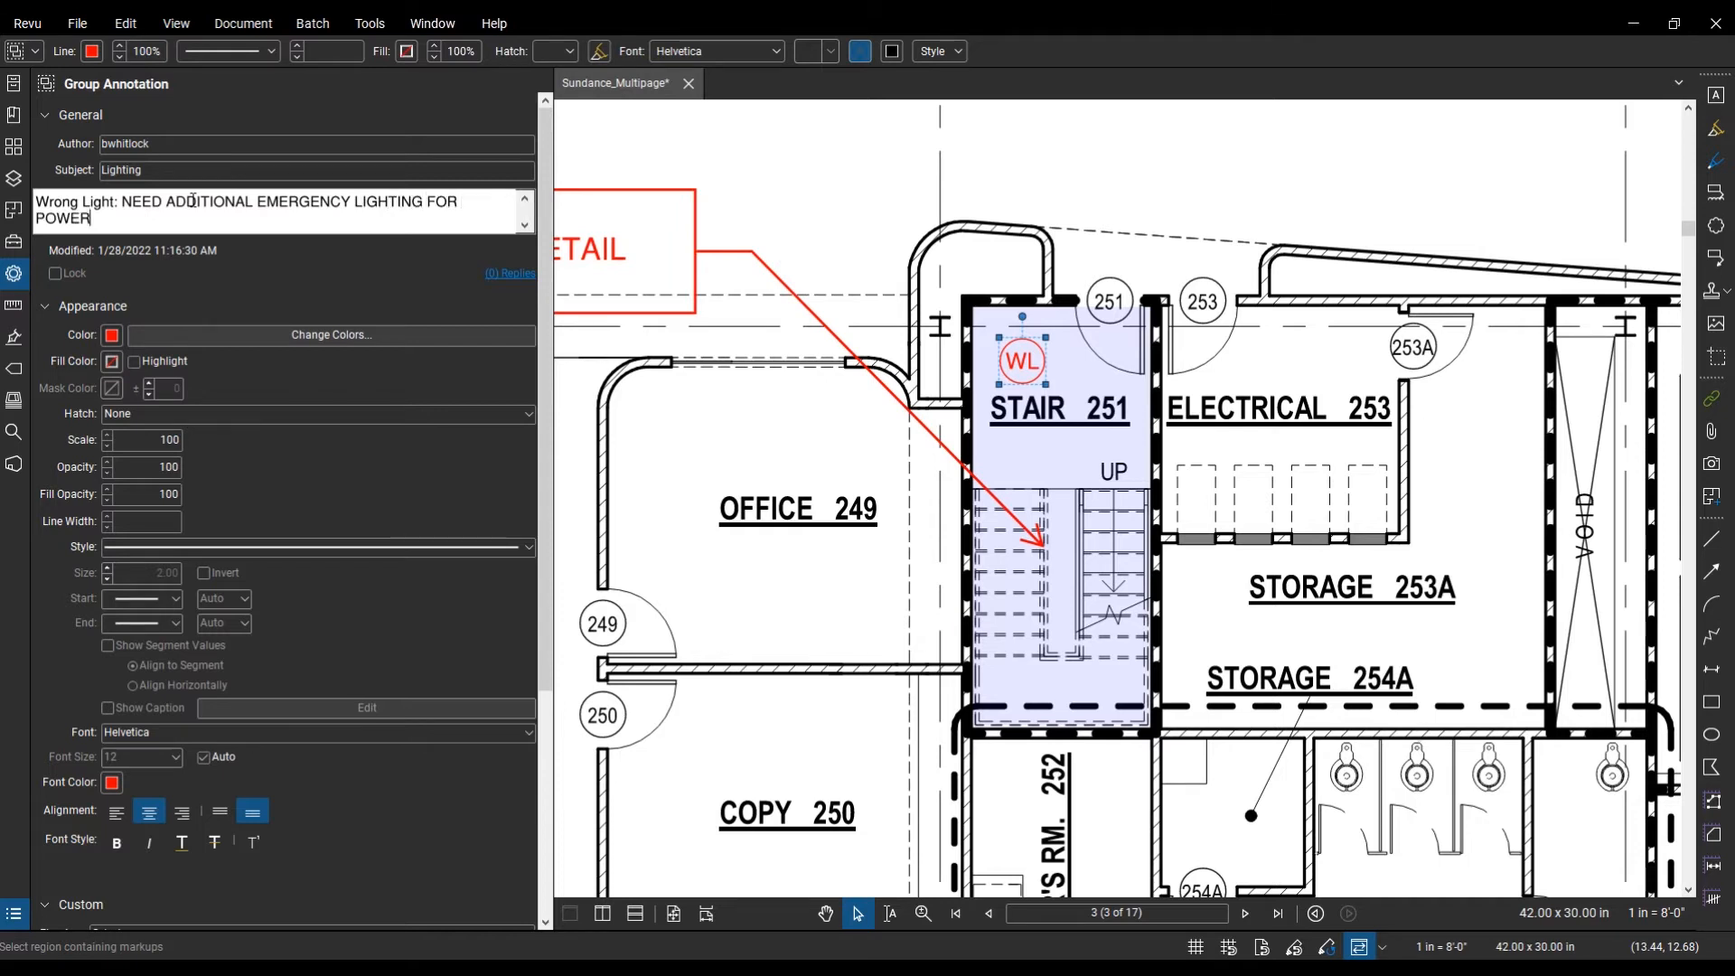
type(" LOSS")
left_click(15, 275)
Step: Bring up Conference 246, expand the Flooring Issues and Lighting Issues tool sets, and show the Lighting Issues set in Detail view
scroll(729, 443, "down", 1)
left_click_drag(309, 450, 781, 524)
scroll(780, 525, "down", 3)
mouse_move(376, 546)
left_mouse_down()
mouse_move(558, 437)
mouse_move(1326, 526)
left_mouse_up()
scroll(982, 618, "up", 4)
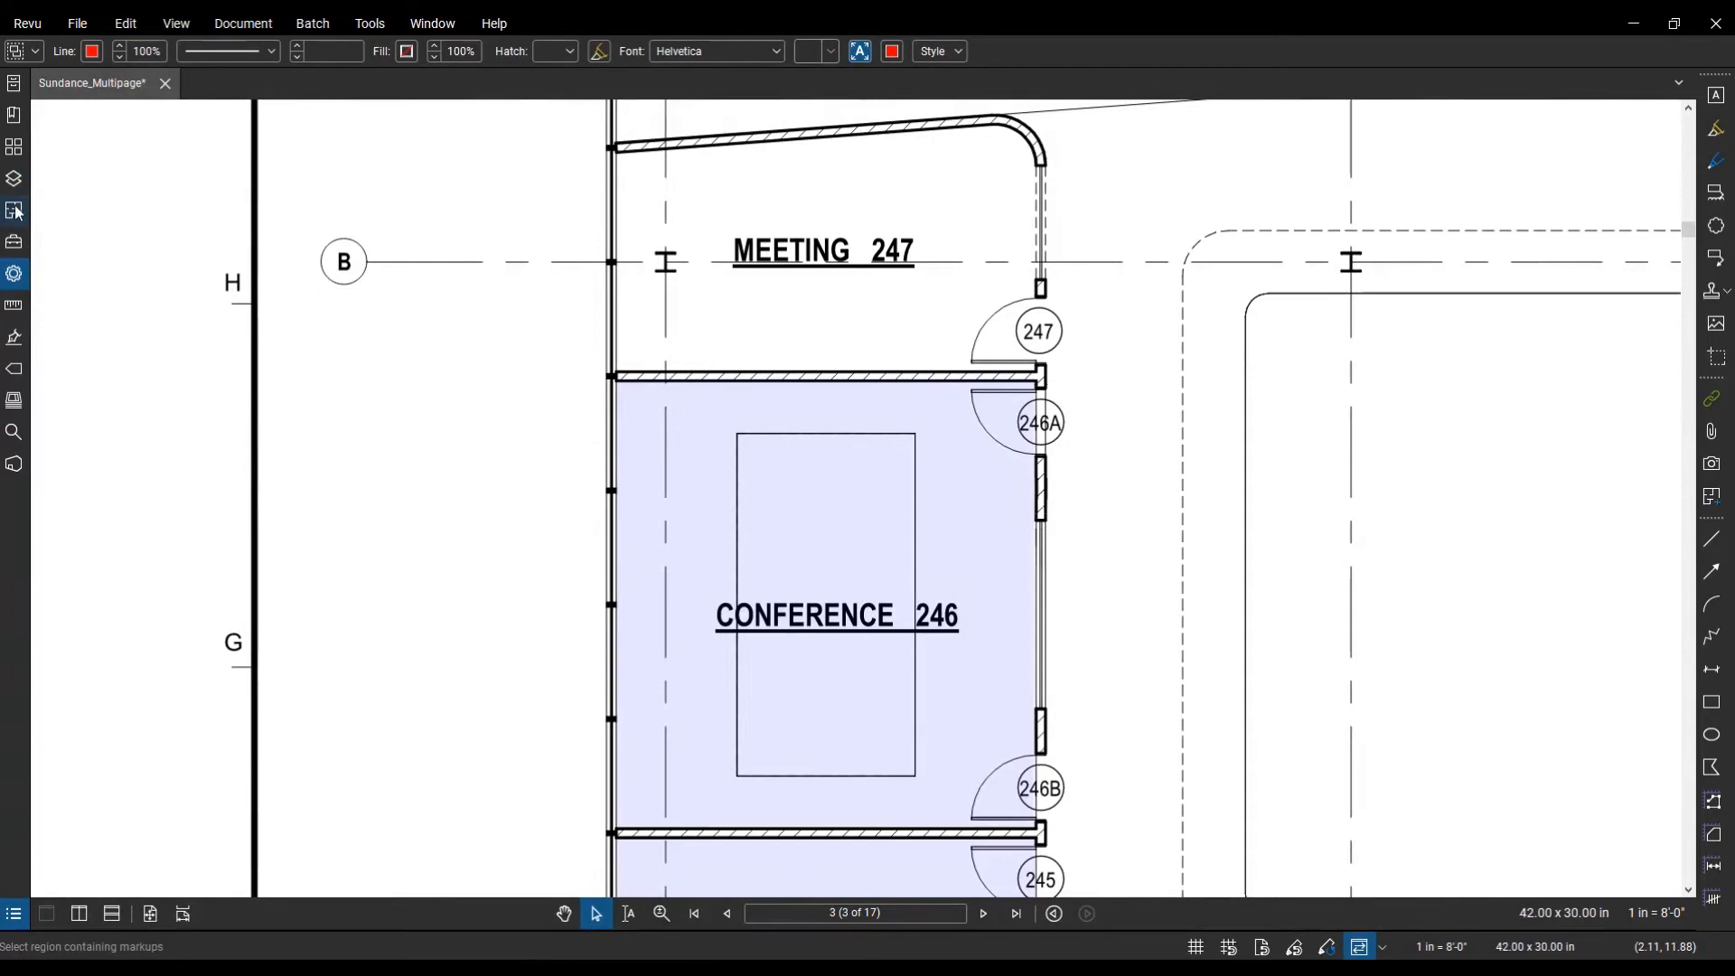
left_click(13, 253)
left_click(92, 264)
left_click(62, 252)
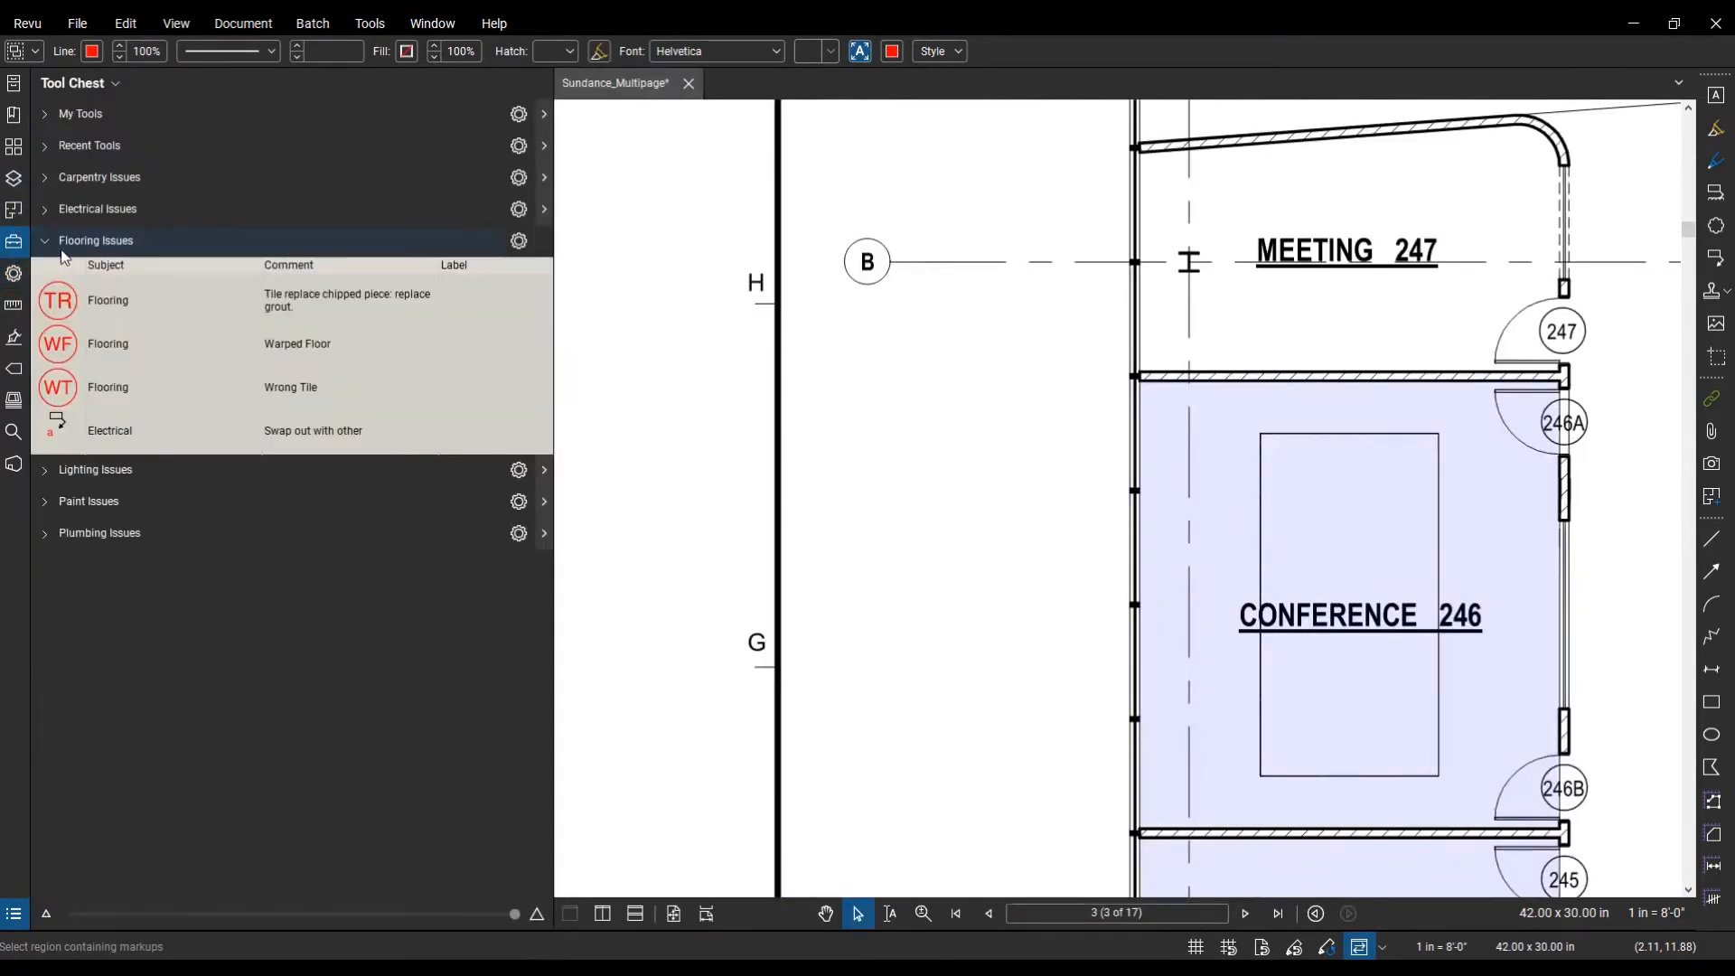
left_click(46, 472)
left_click(519, 470)
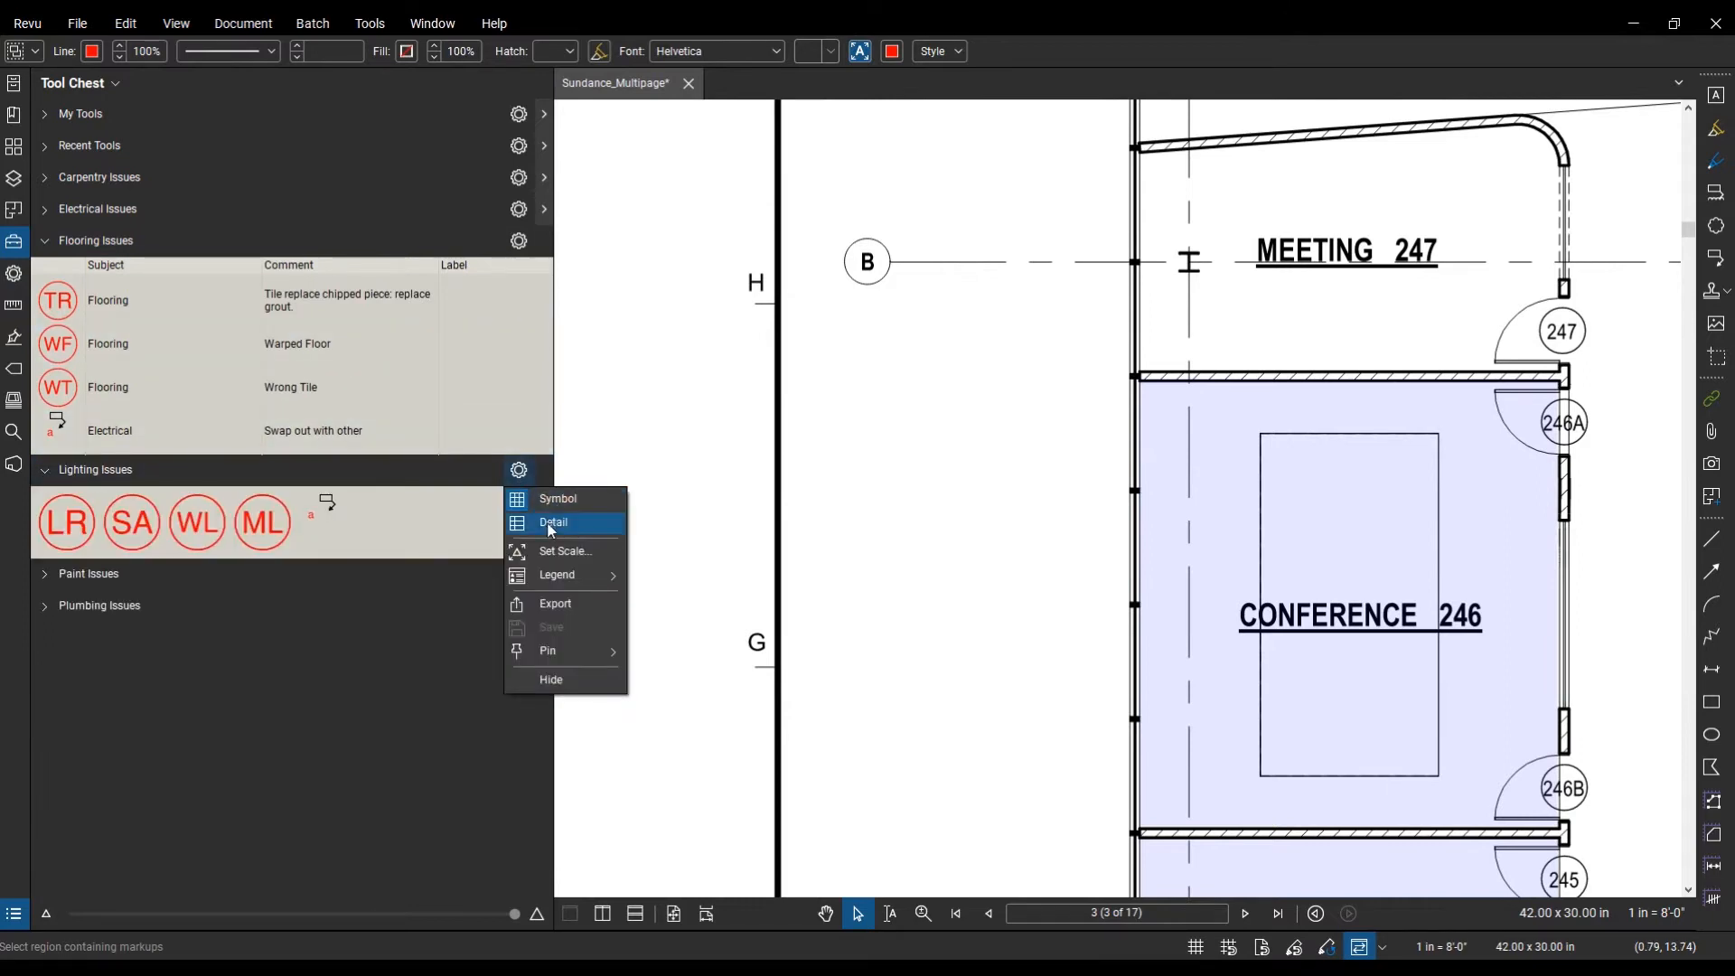
left_click(552, 524)
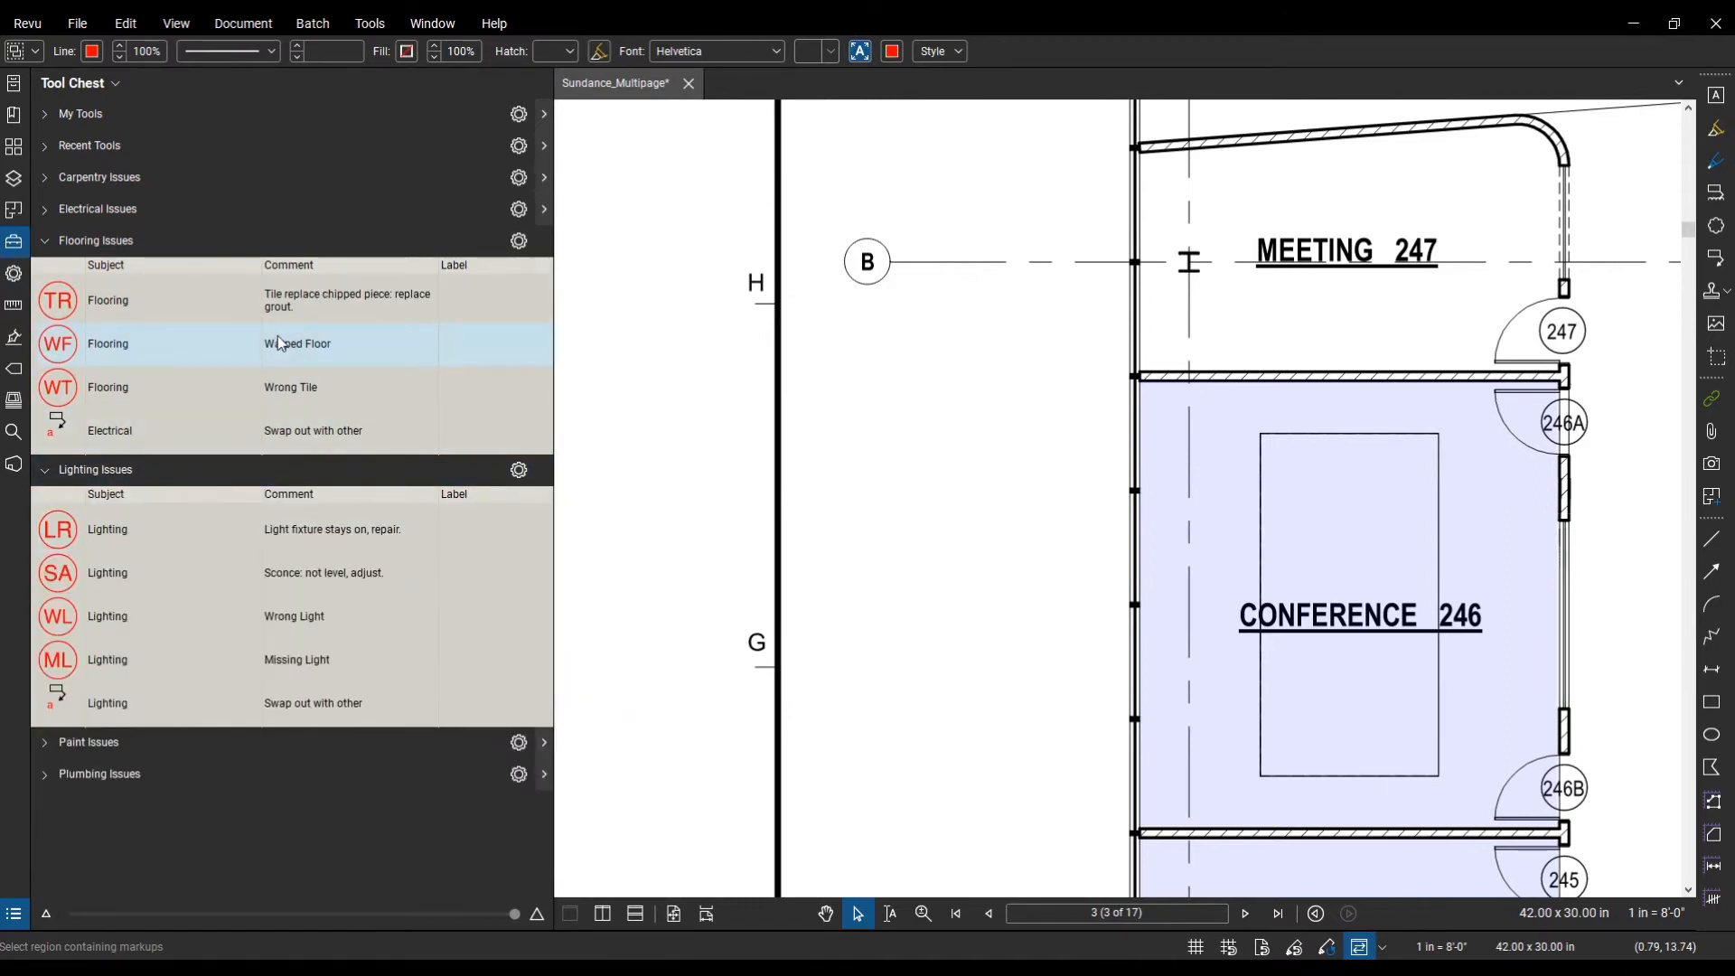
Step: Place the Flooring Issues callout with its arrow inside Conference 246 and its text box outside the exterior wall
left_click(298, 431)
left_click(1221, 485)
left_click(1015, 387)
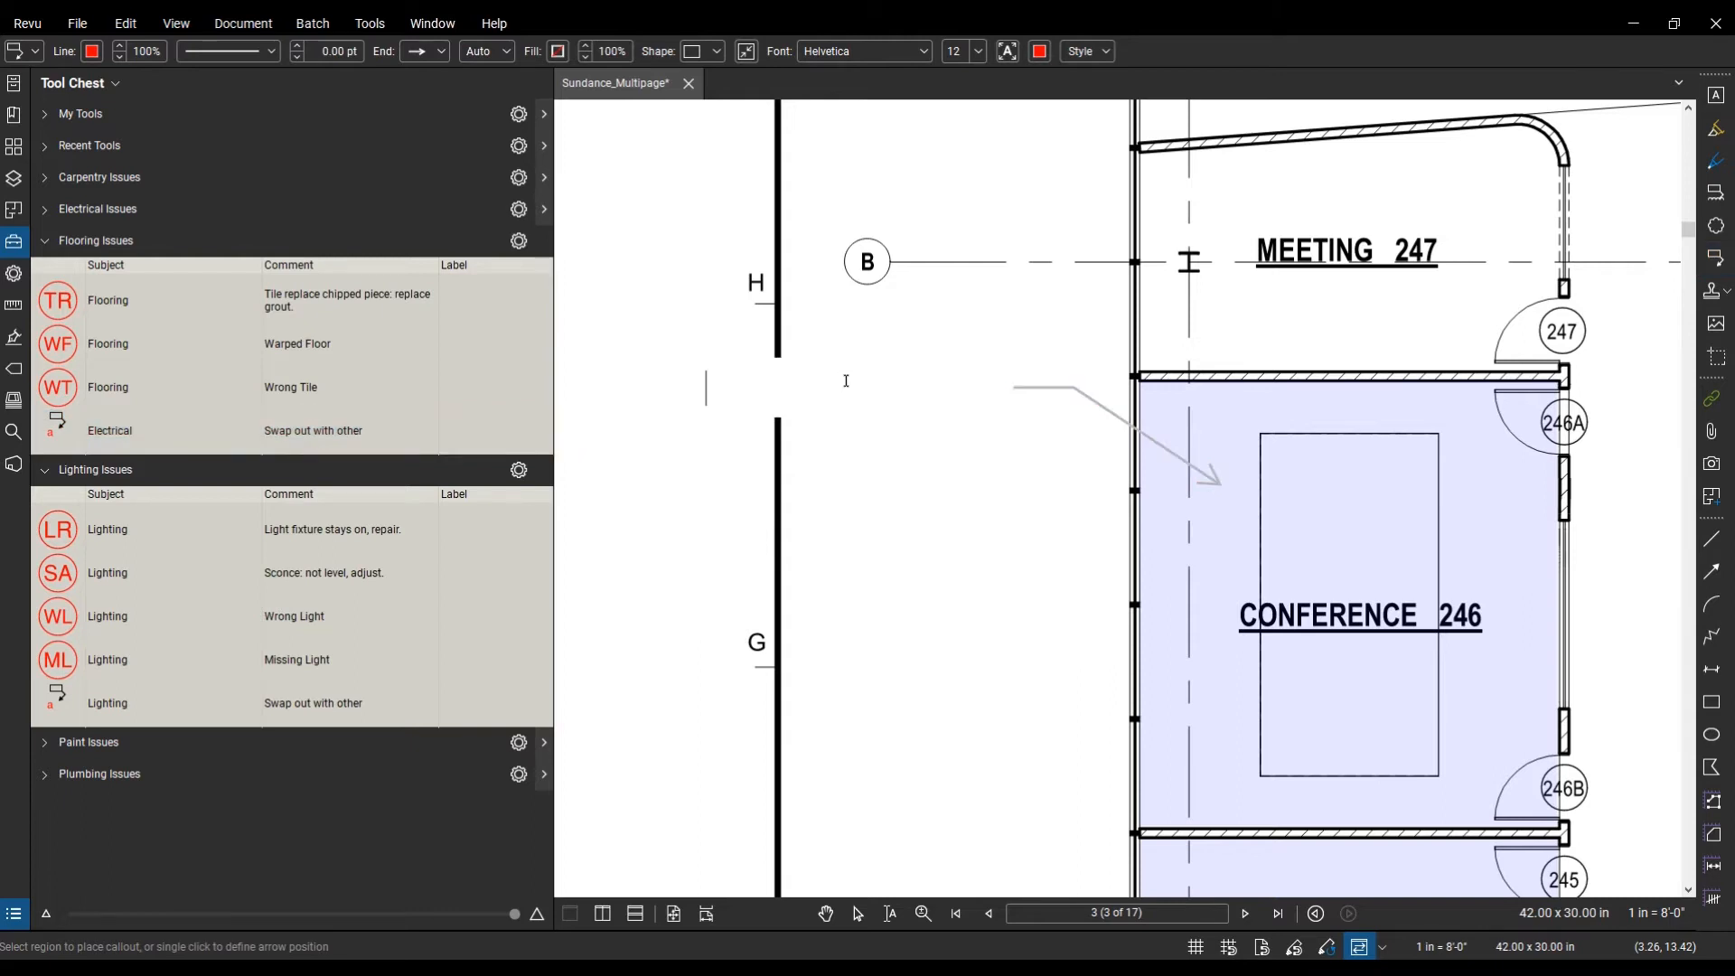
Step: Enter ENSURE PADDING IS RATED FOR NOISE REDUCTION as the Conference 246 callout's text and finish the callout
type("ENSURE ")
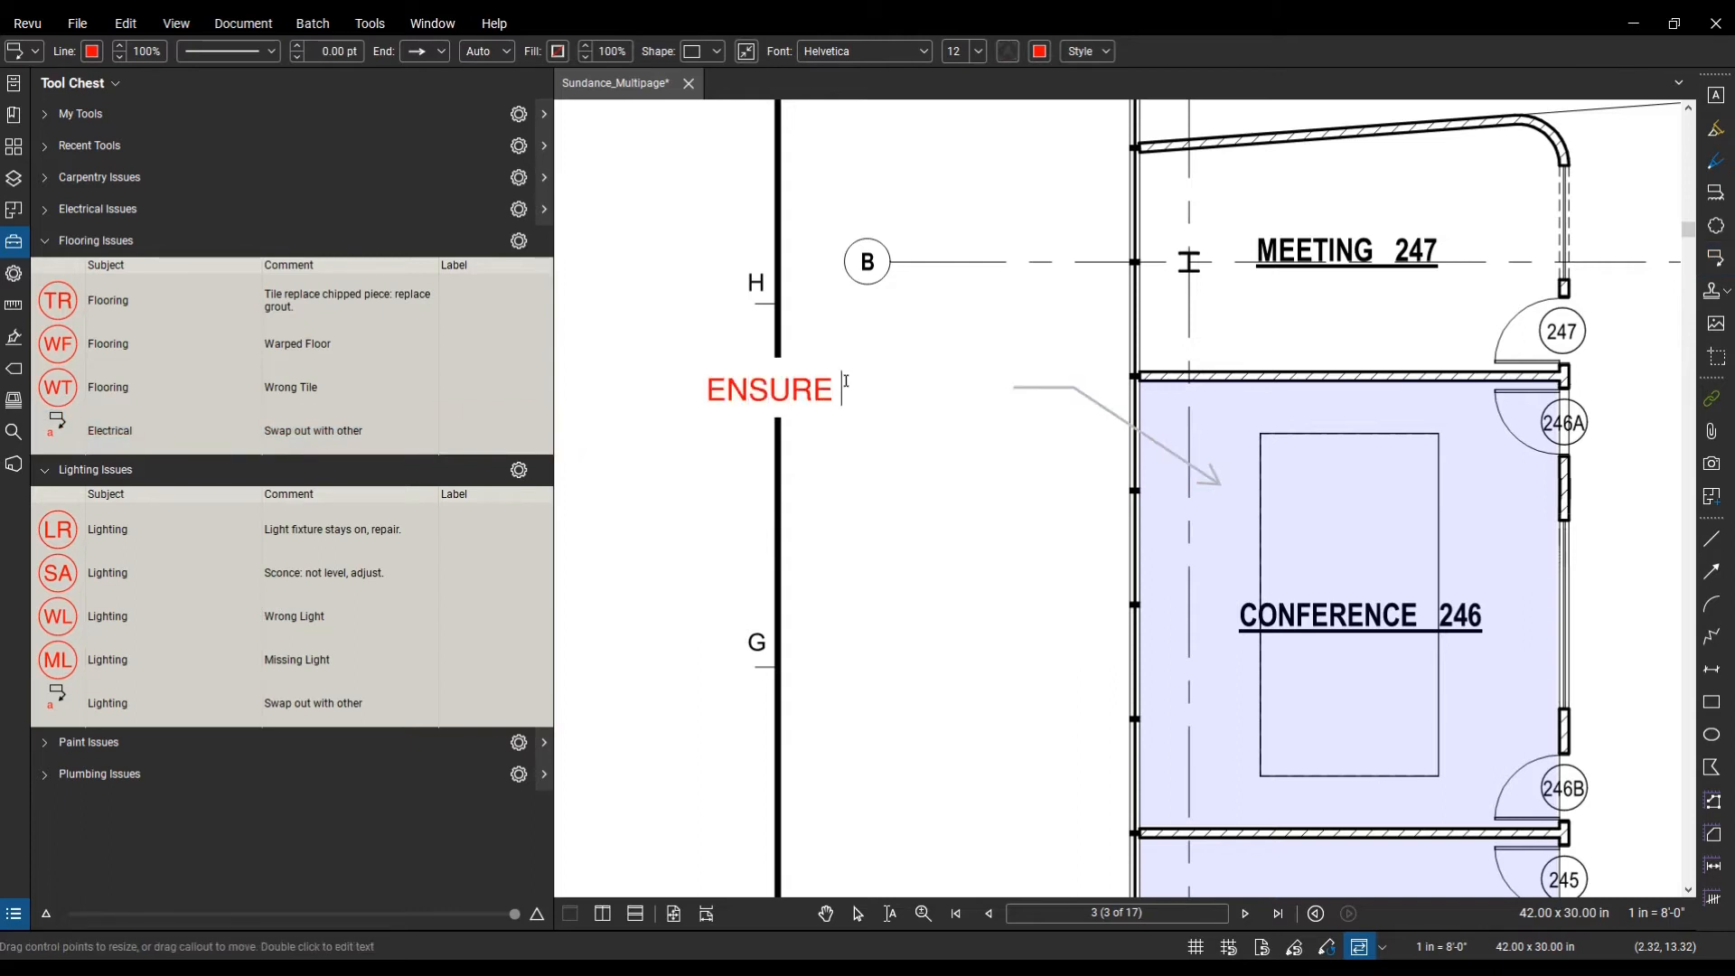
type("CA")
key("BackSpace")
type("PADDING")
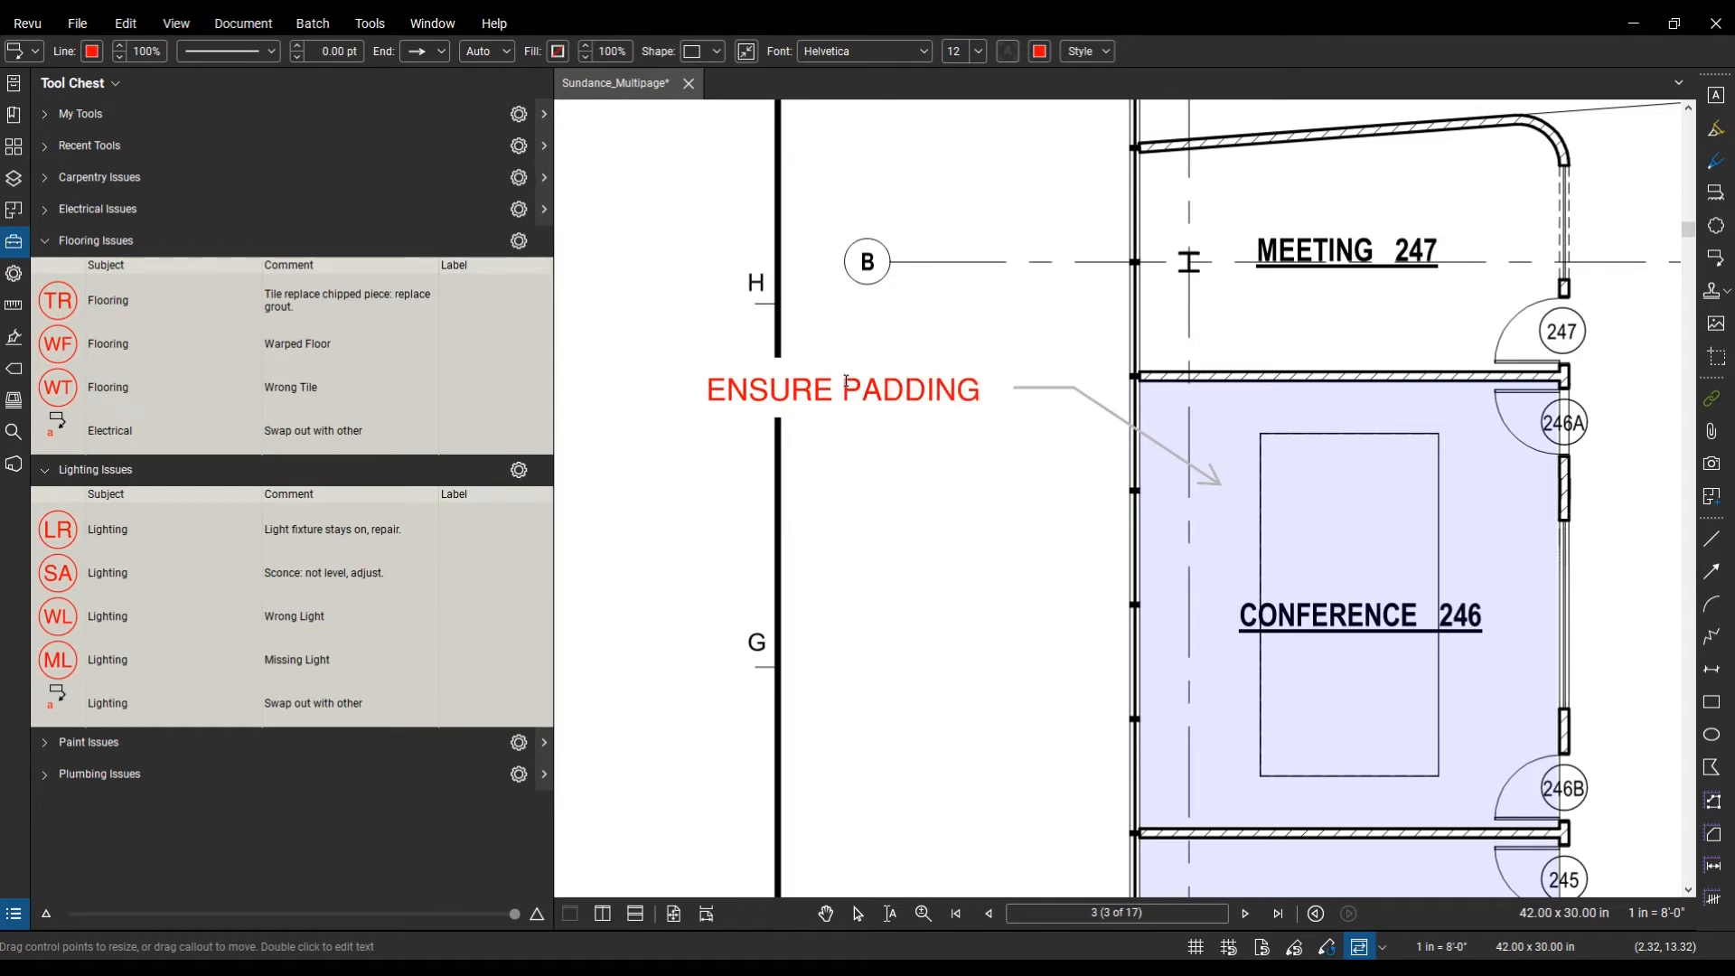
type(" IS R")
key("BackSpace")
type("IS RATED FO")
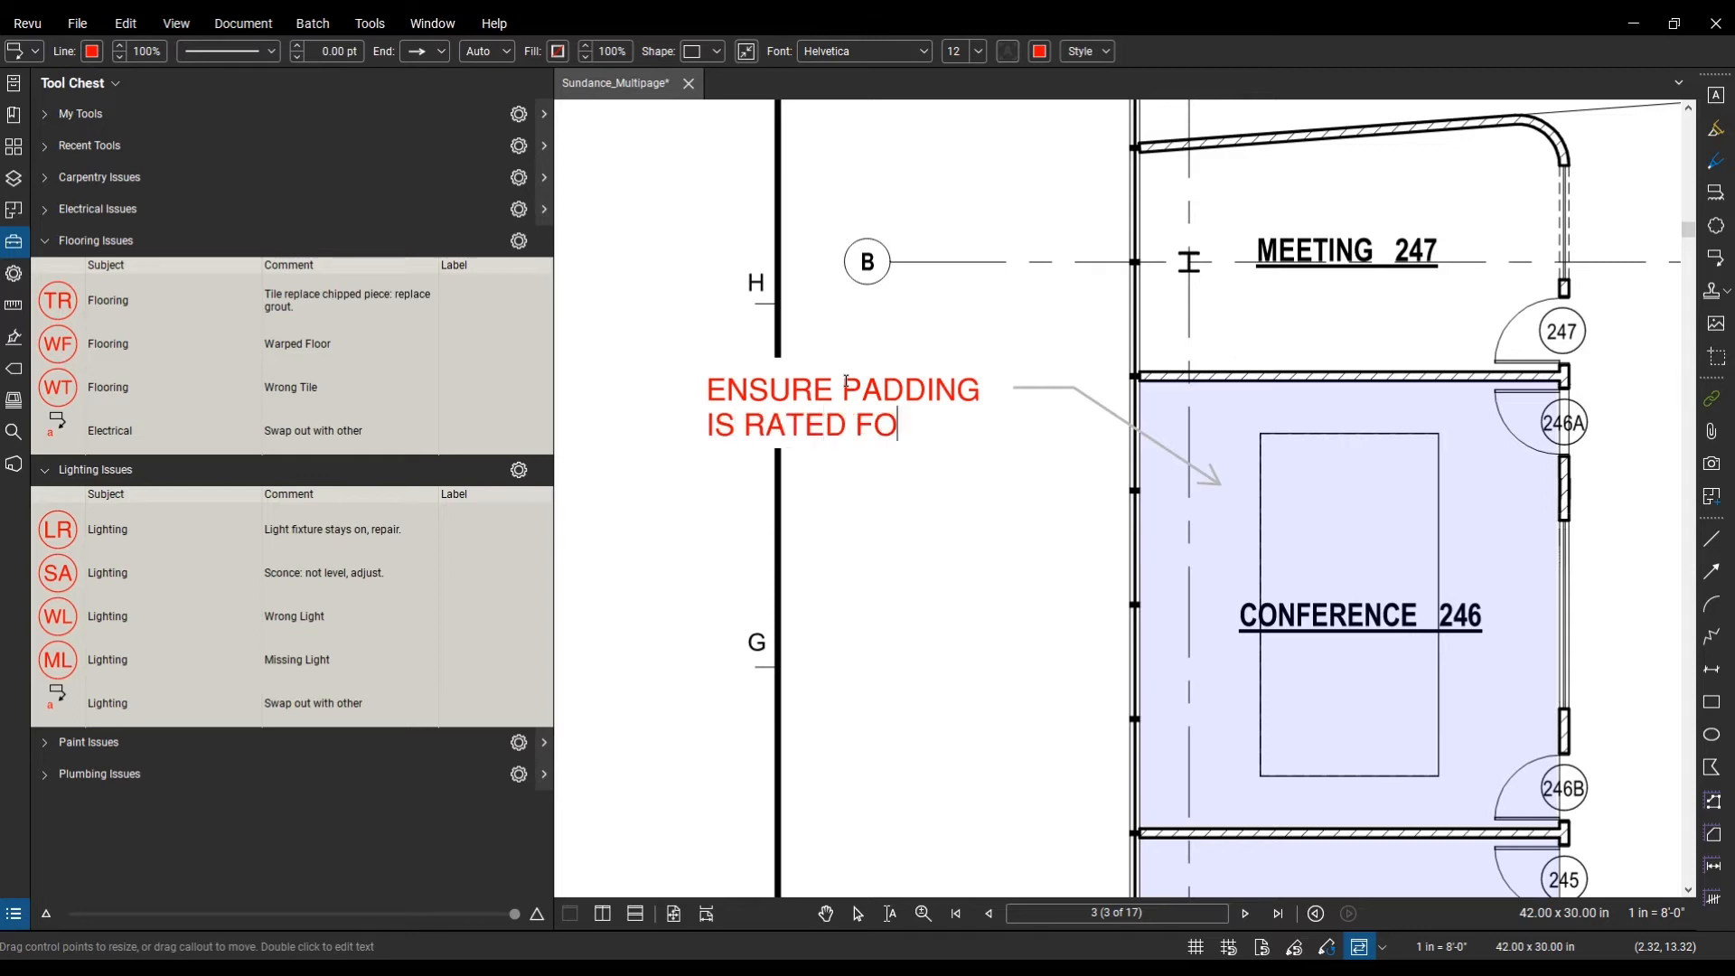
type("R NOISE RE")
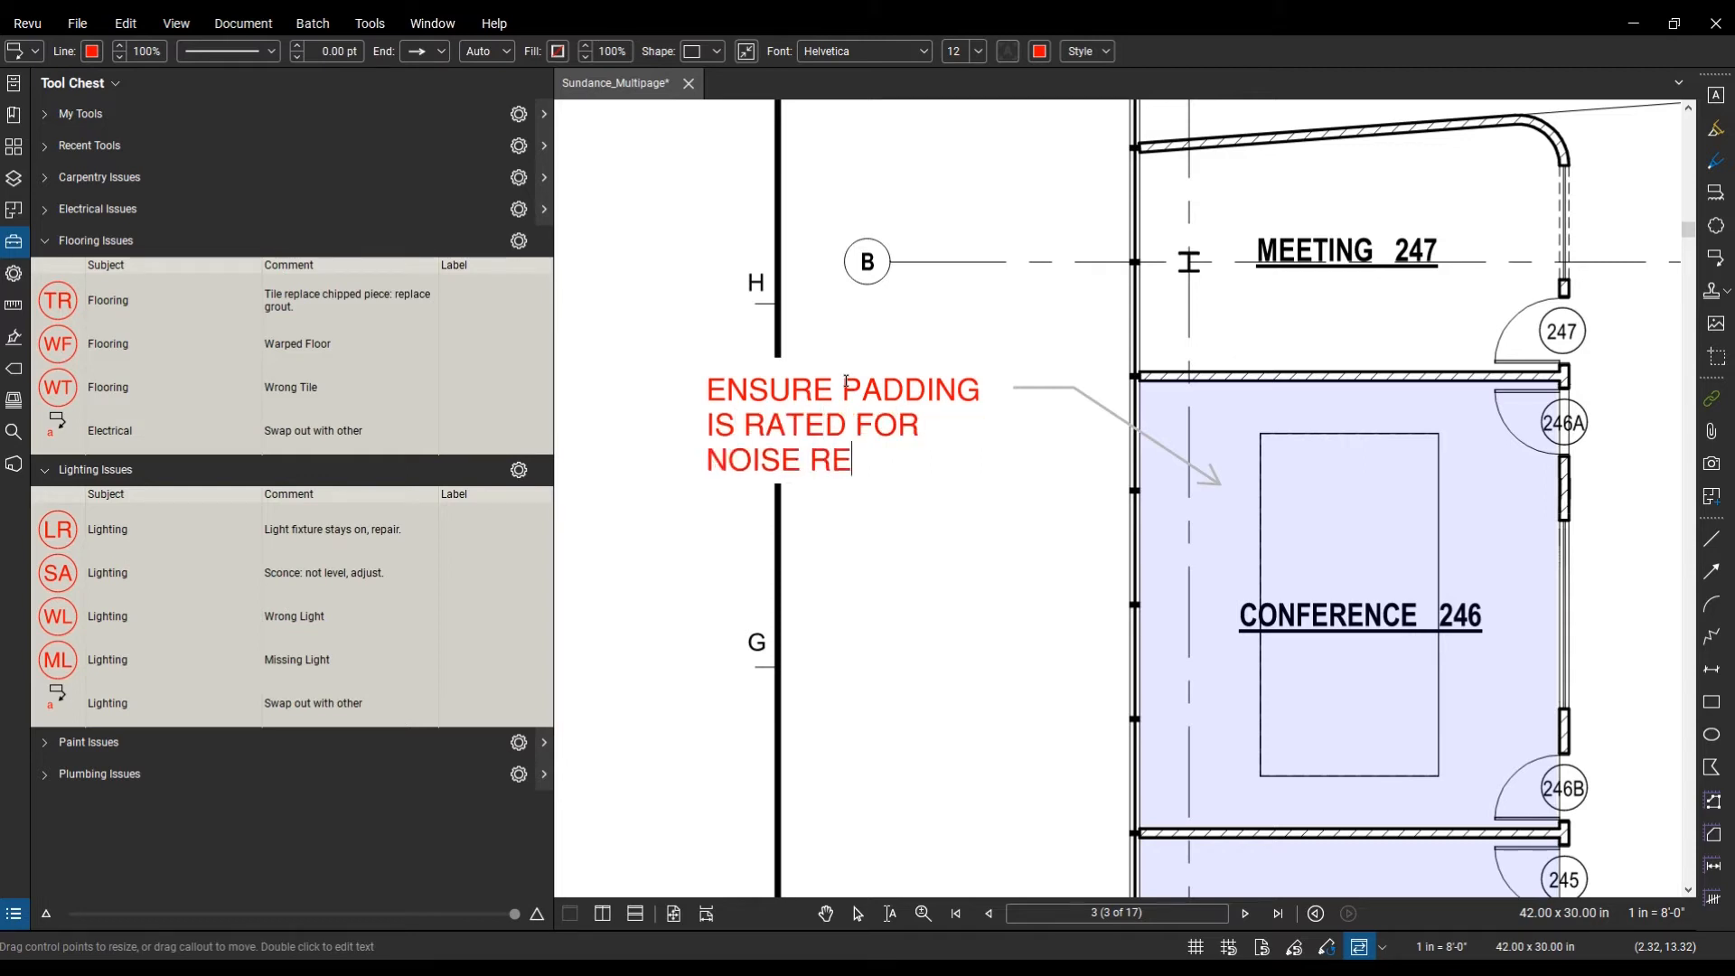
type("DUCTION")
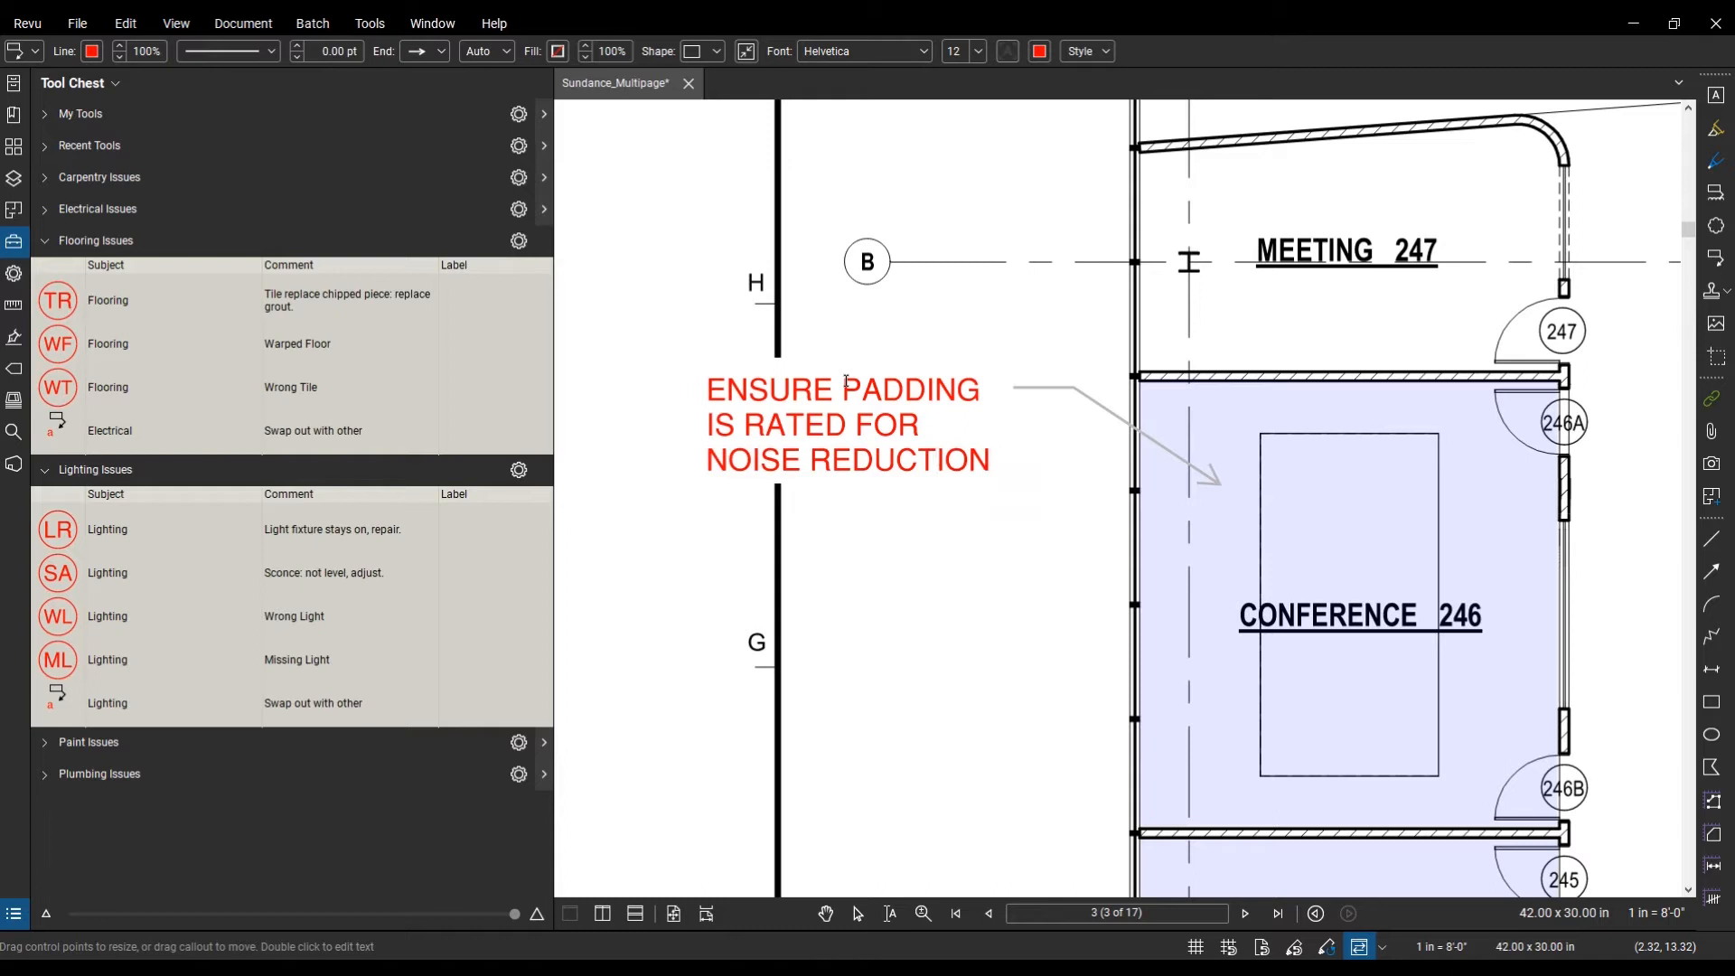
key("Escape")
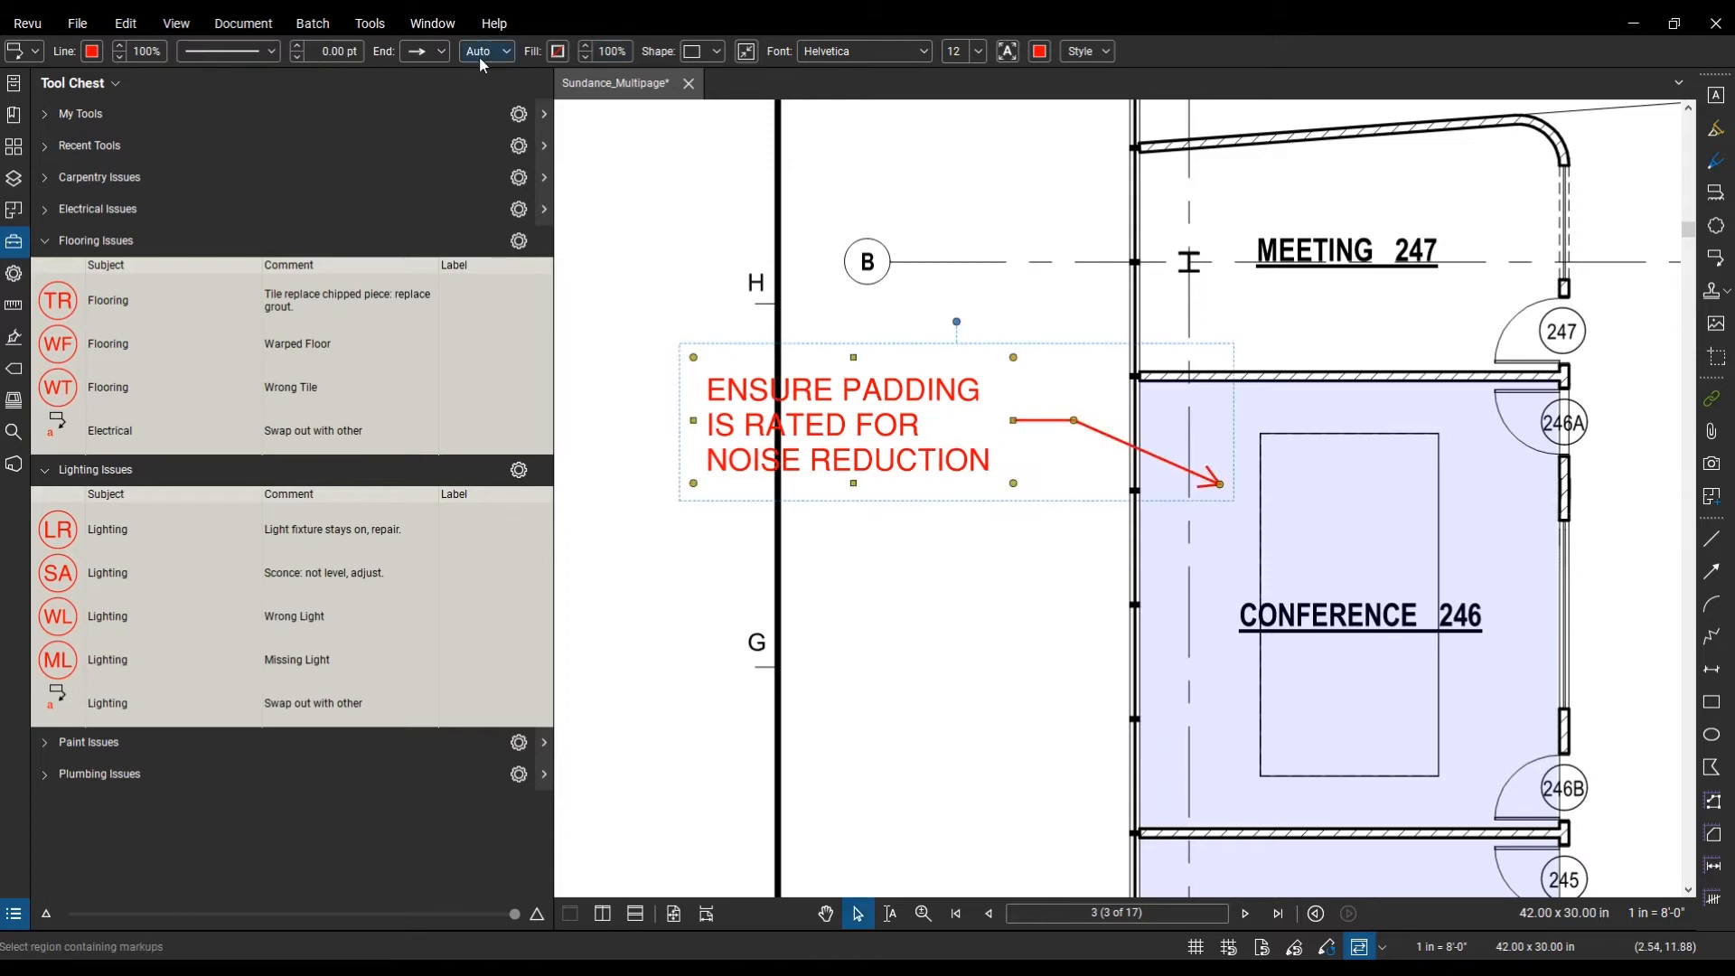
Step: Set the Conference 246 callout's line width to 1 pt
left_click(335, 51)
type("1")
key("Return")
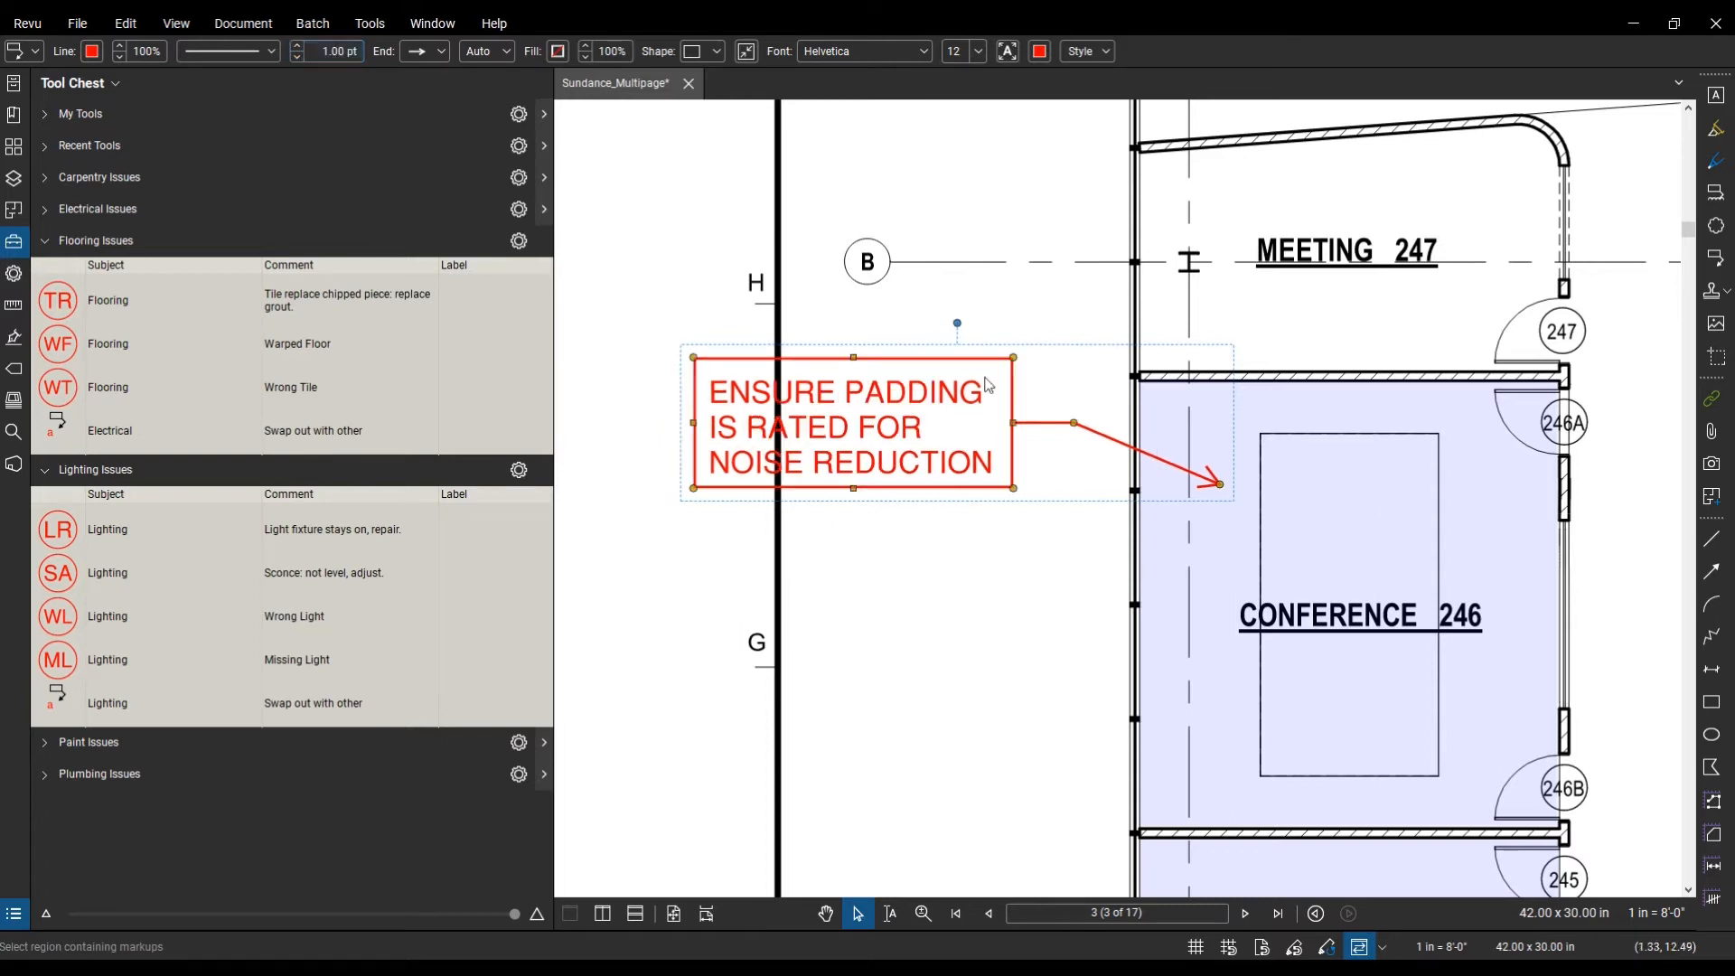
Step: Expand the Carpentry Issues tool set and show it in Detail view
scroll(1166, 649, "down", 1)
left_click_drag(1166, 649, 957, 490)
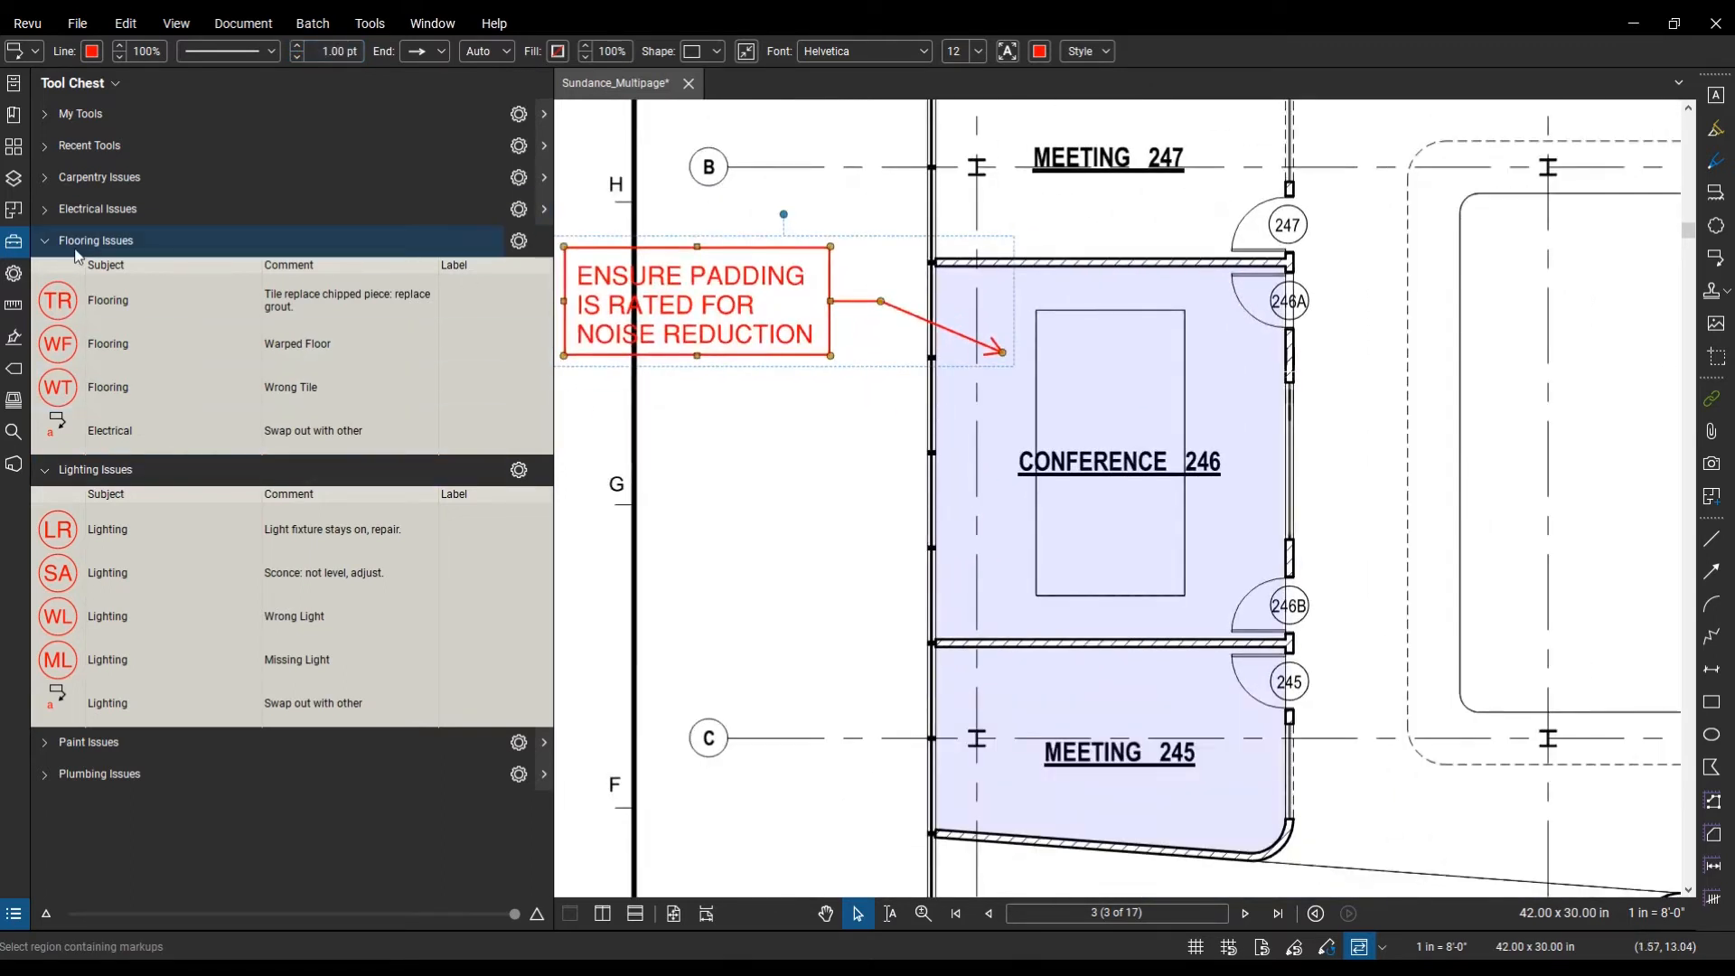
left_click(54, 185)
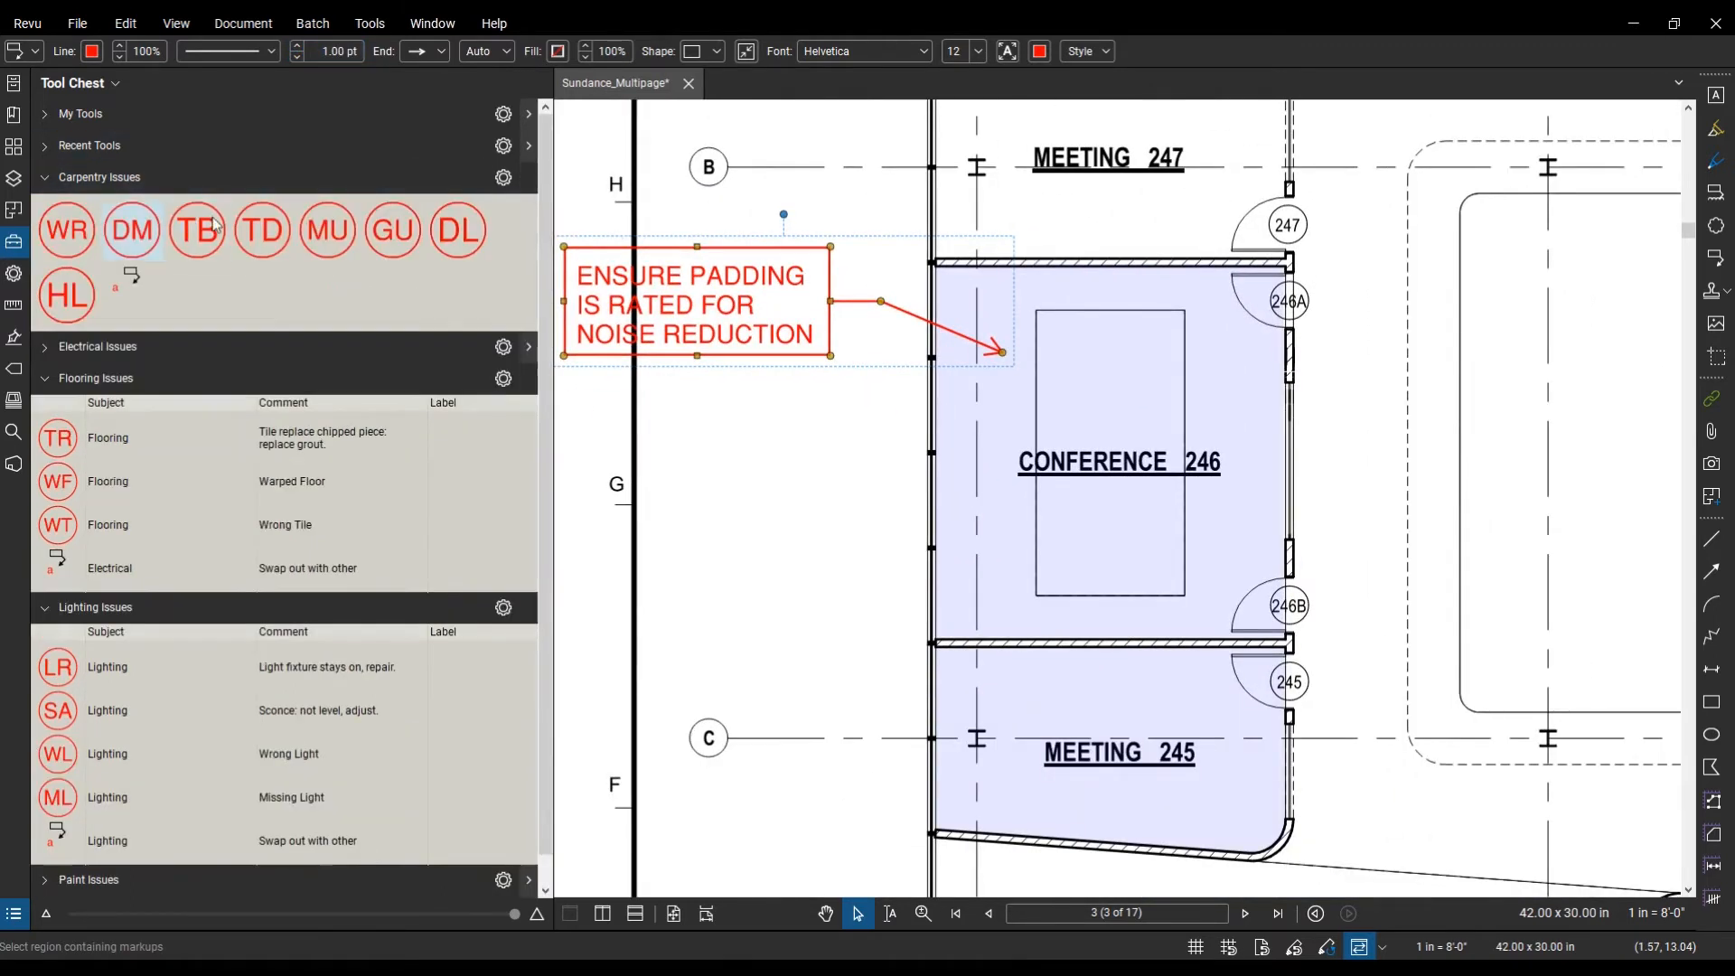
left_click(502, 183)
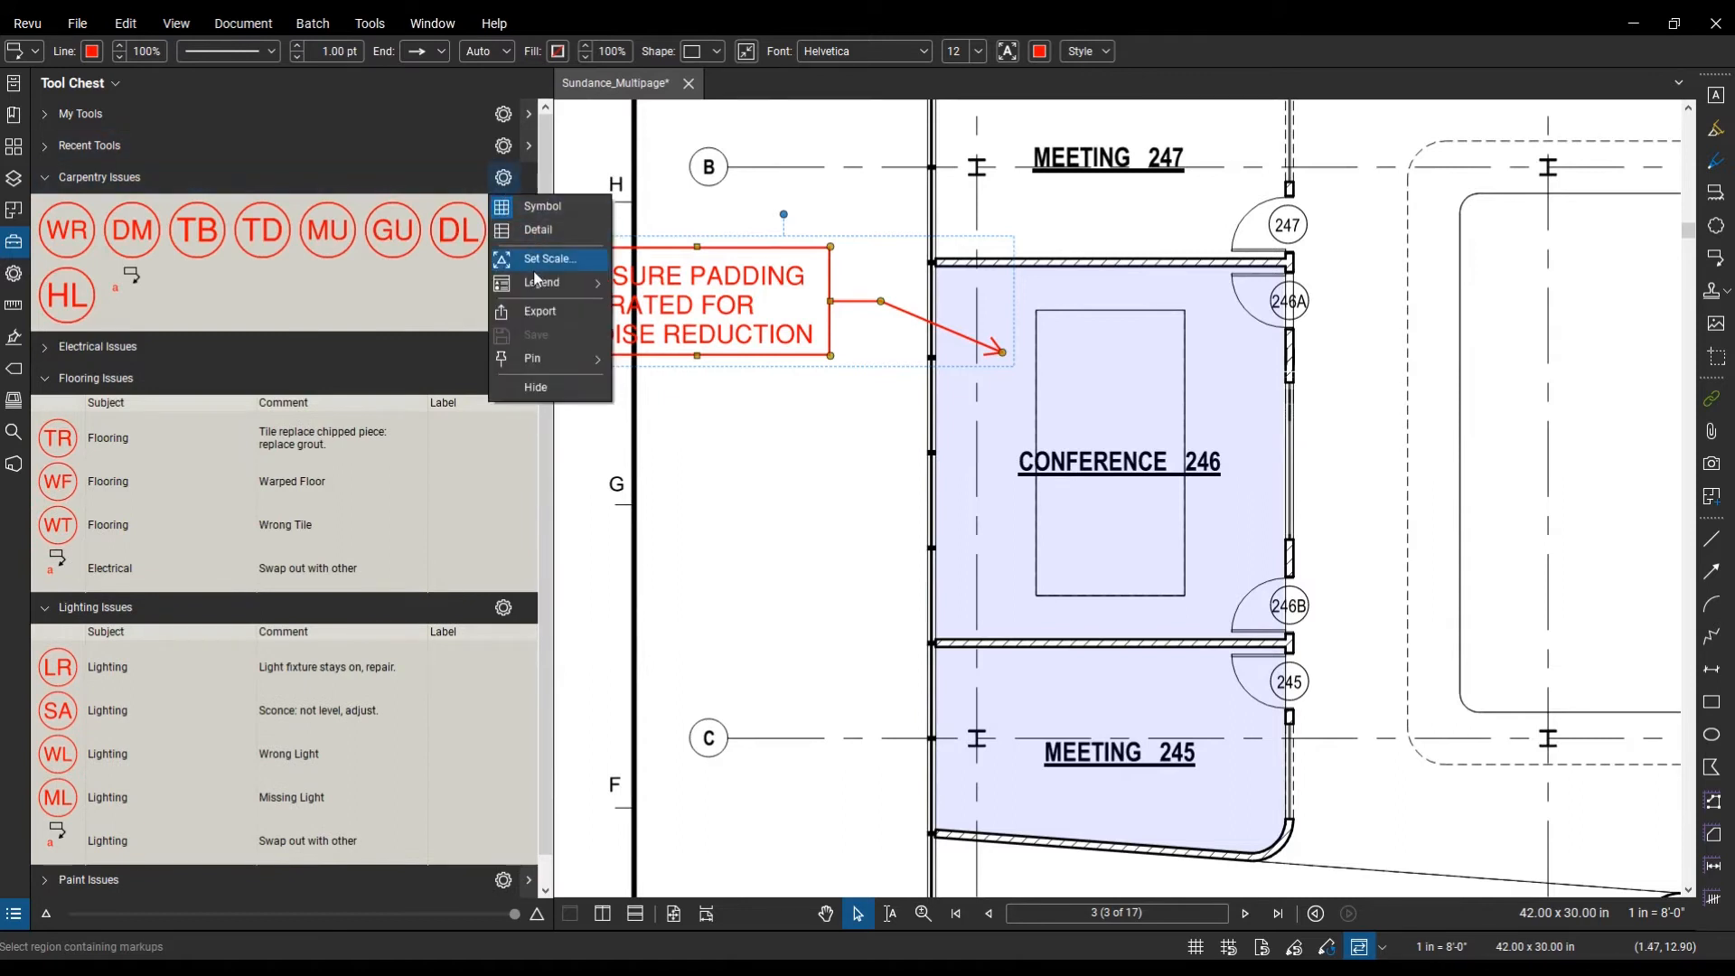
left_click(539, 230)
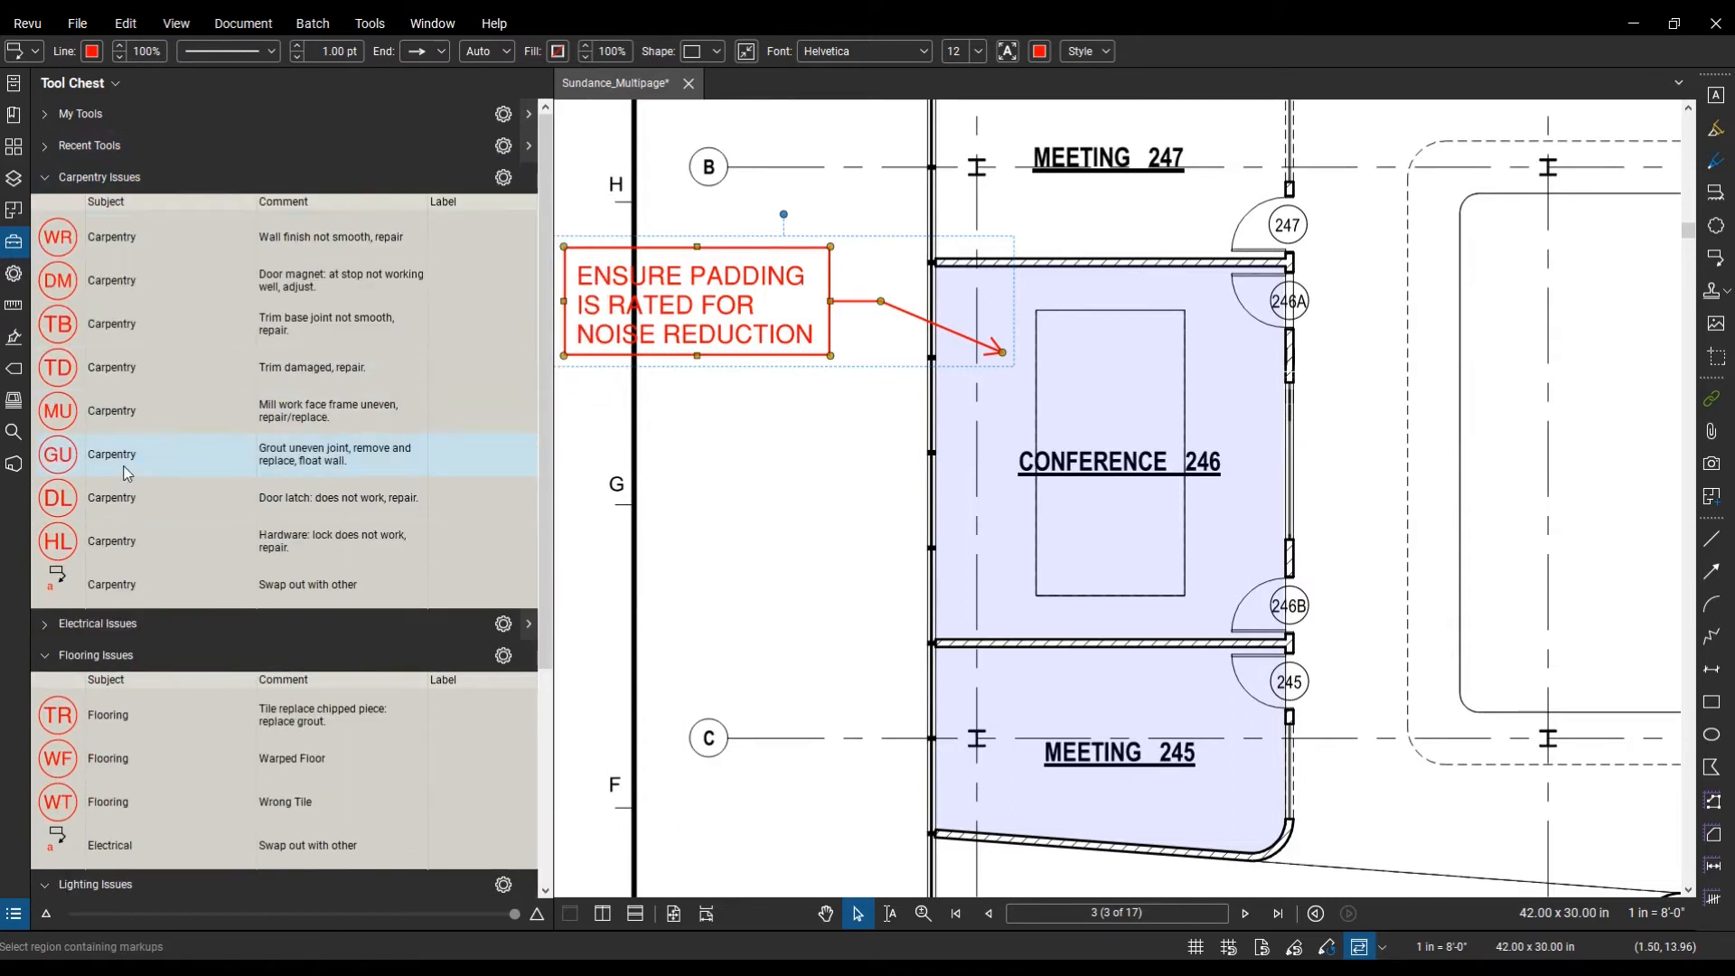
Step: Place the Carpentry MU marker (Mill work face frame uneven, repair/replace) in the lower-left corner of Conference 246
left_click(318, 416)
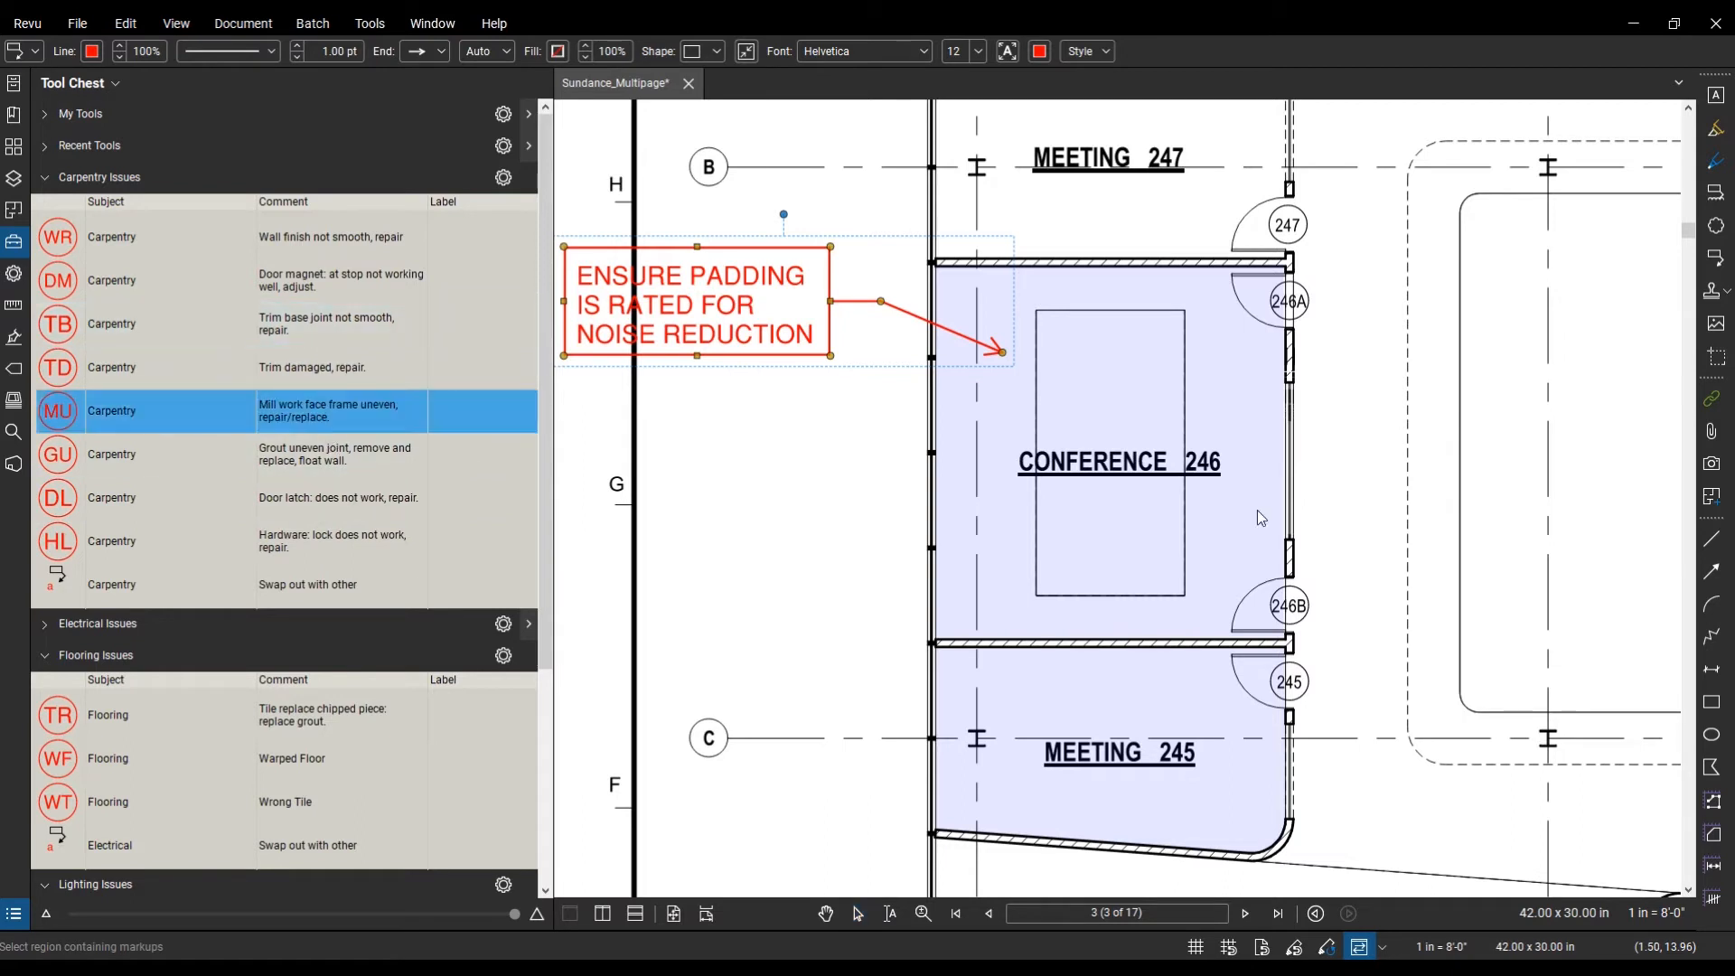
left_click(971, 602)
scroll(1041, 789, "down", 1)
left_click_drag(1041, 789, 725, 505)
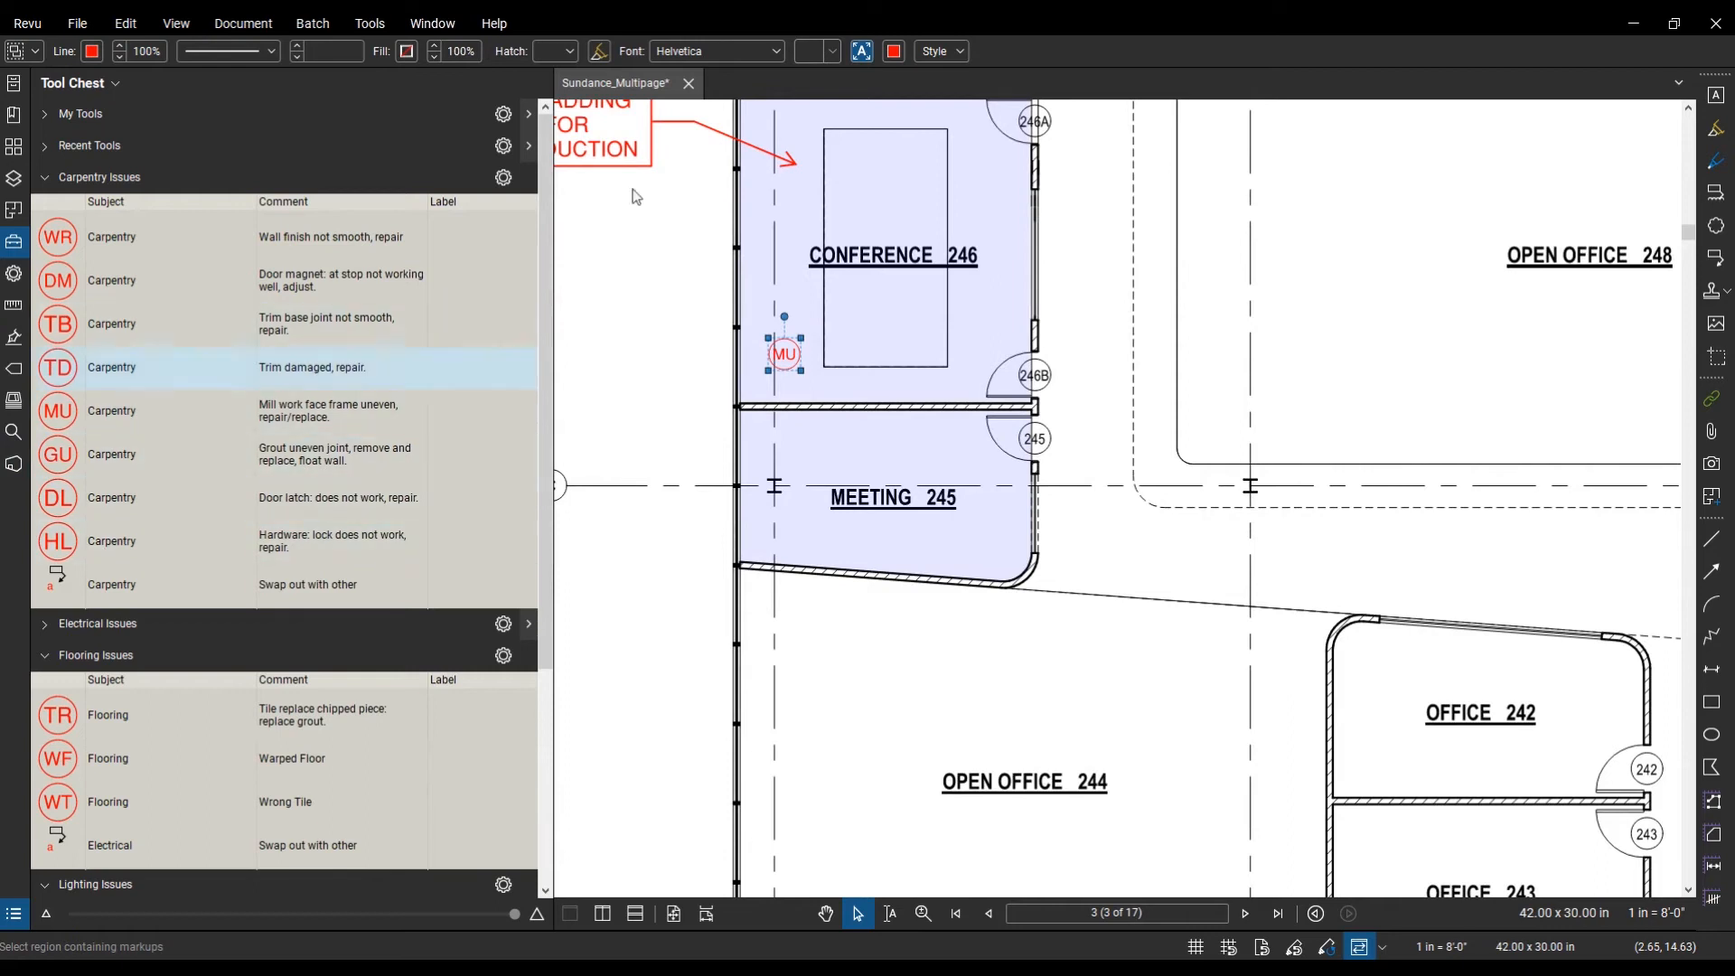
Step: Expand the Electrical Issues set and place its WL marker (Wrong Location for outlet - patch) at the lower wall of Meeting 245
left_click(618, 159)
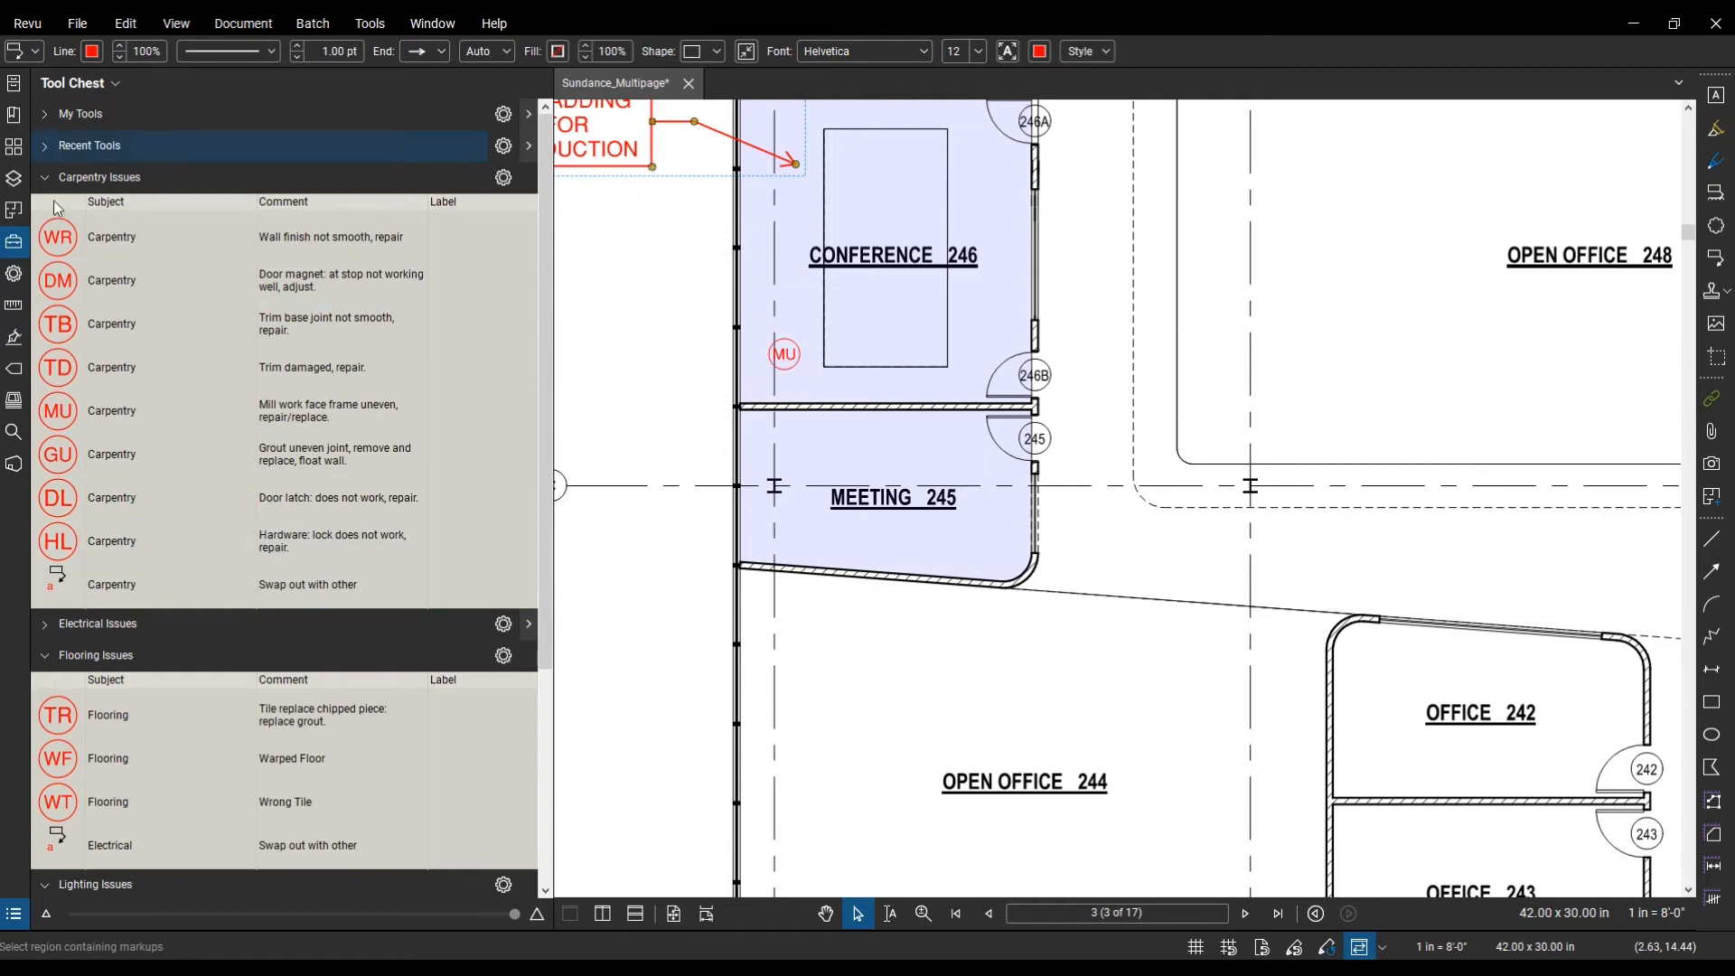
left_click(45, 624)
scroll(214, 633, "down", 2)
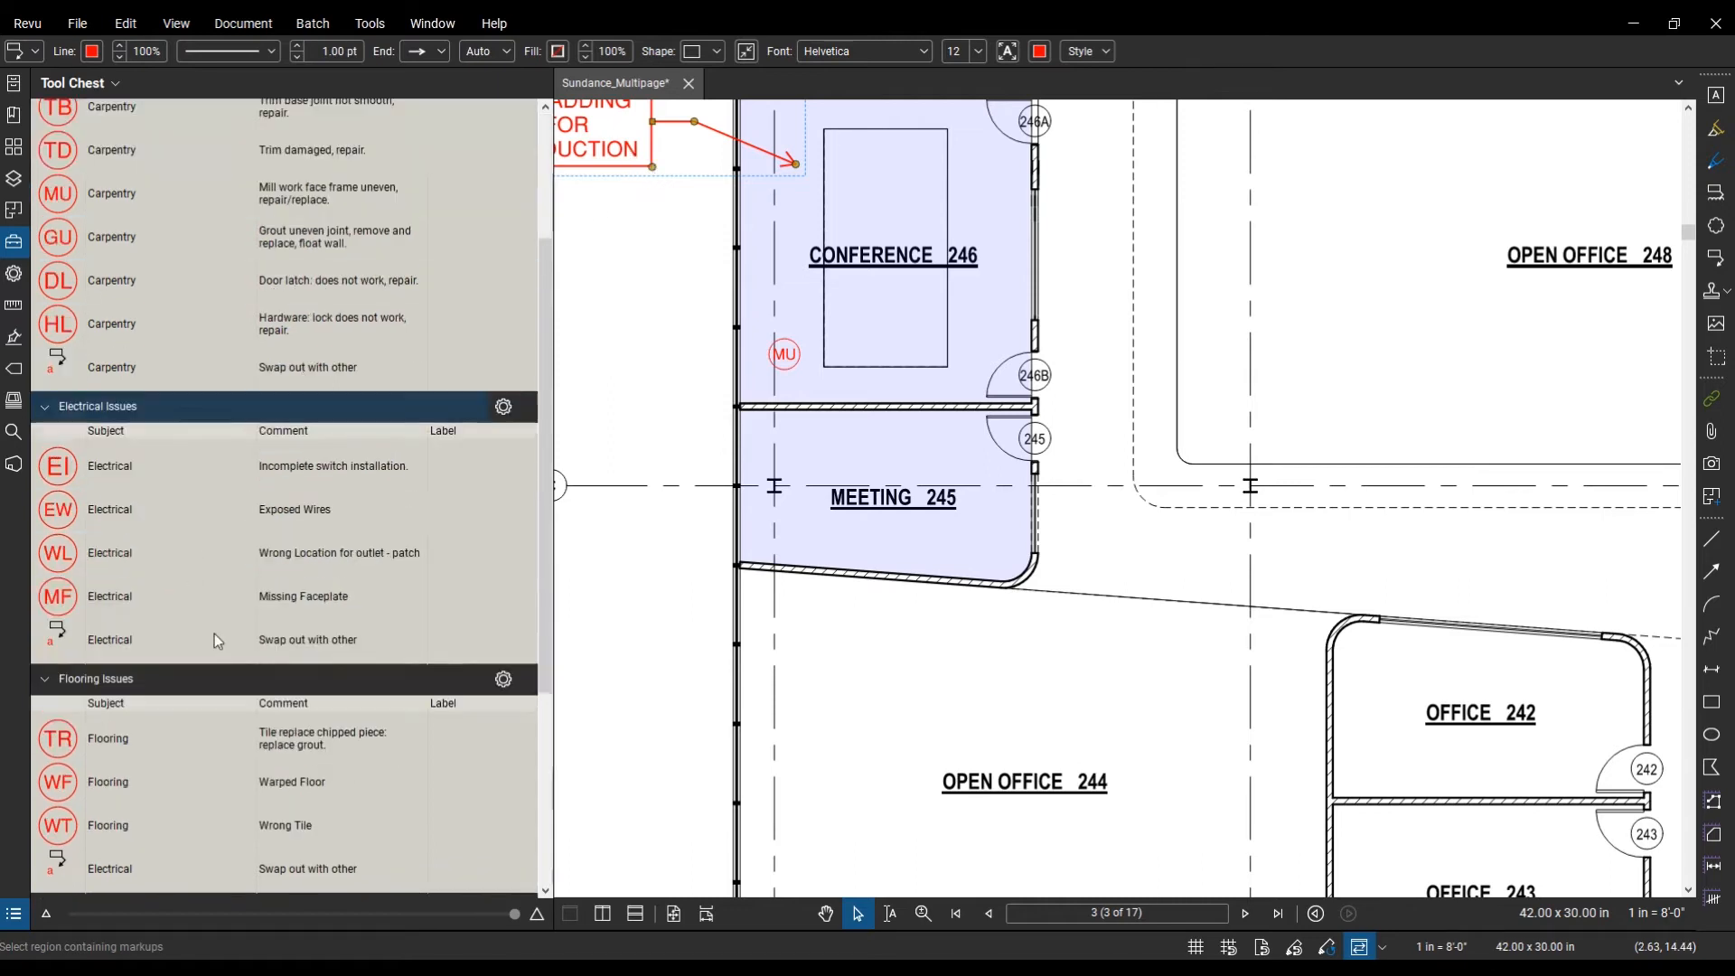
left_click(333, 556)
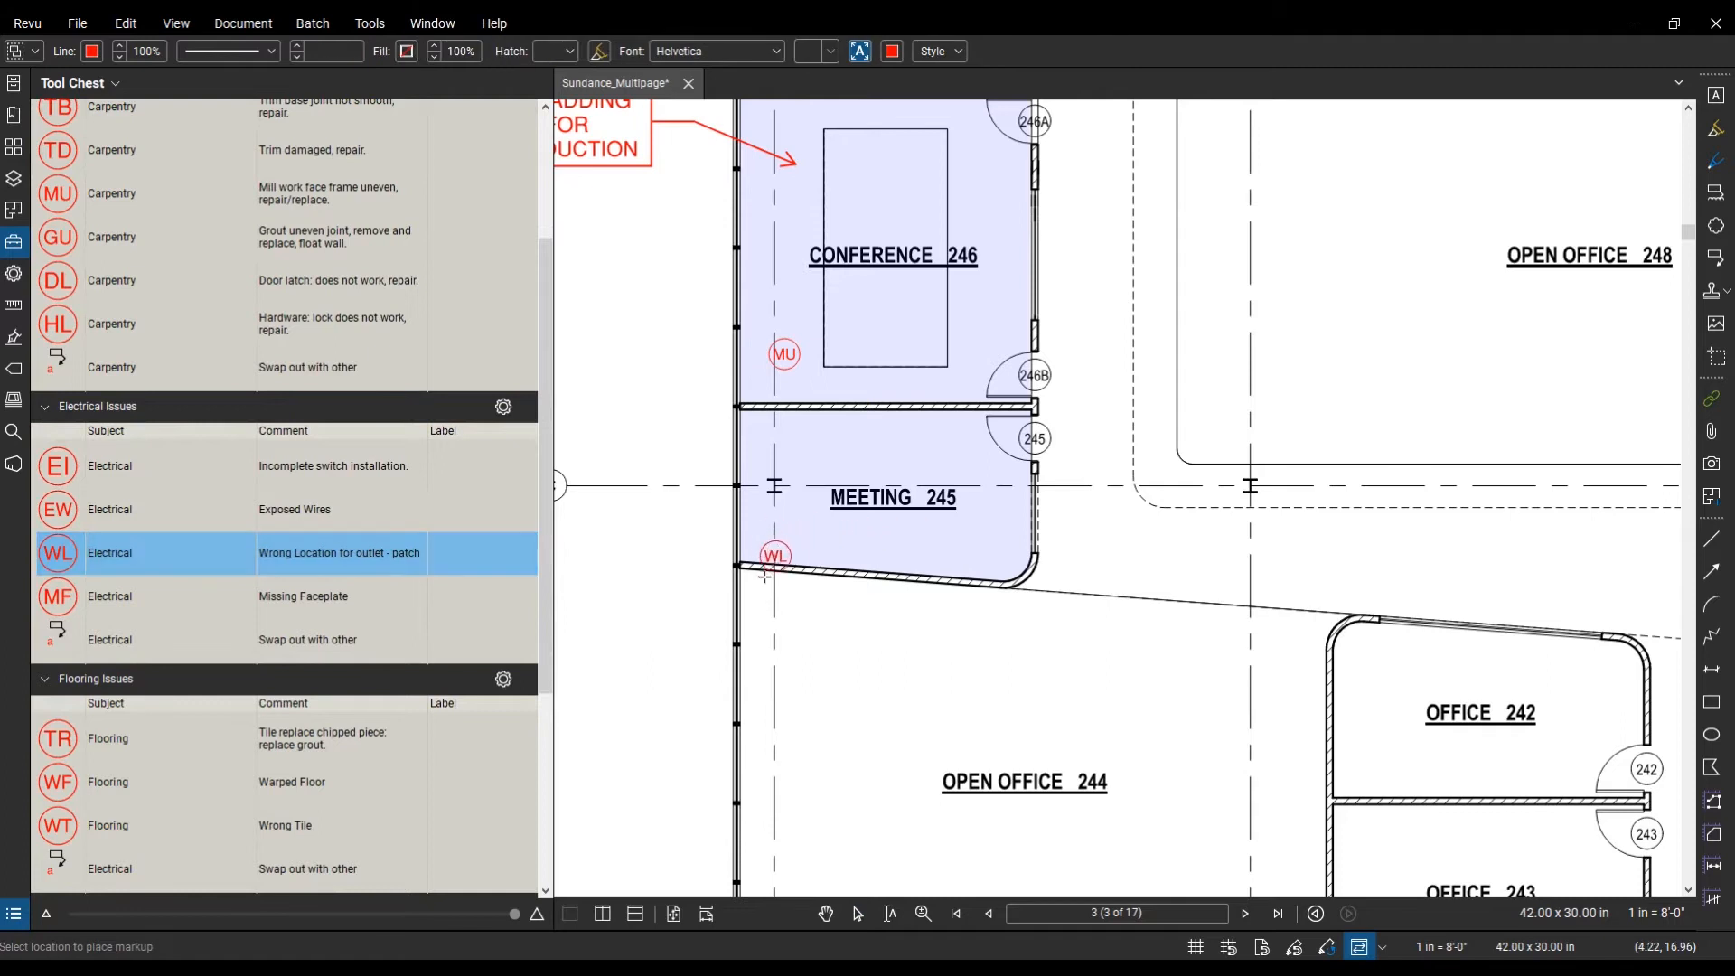
left_click(794, 553)
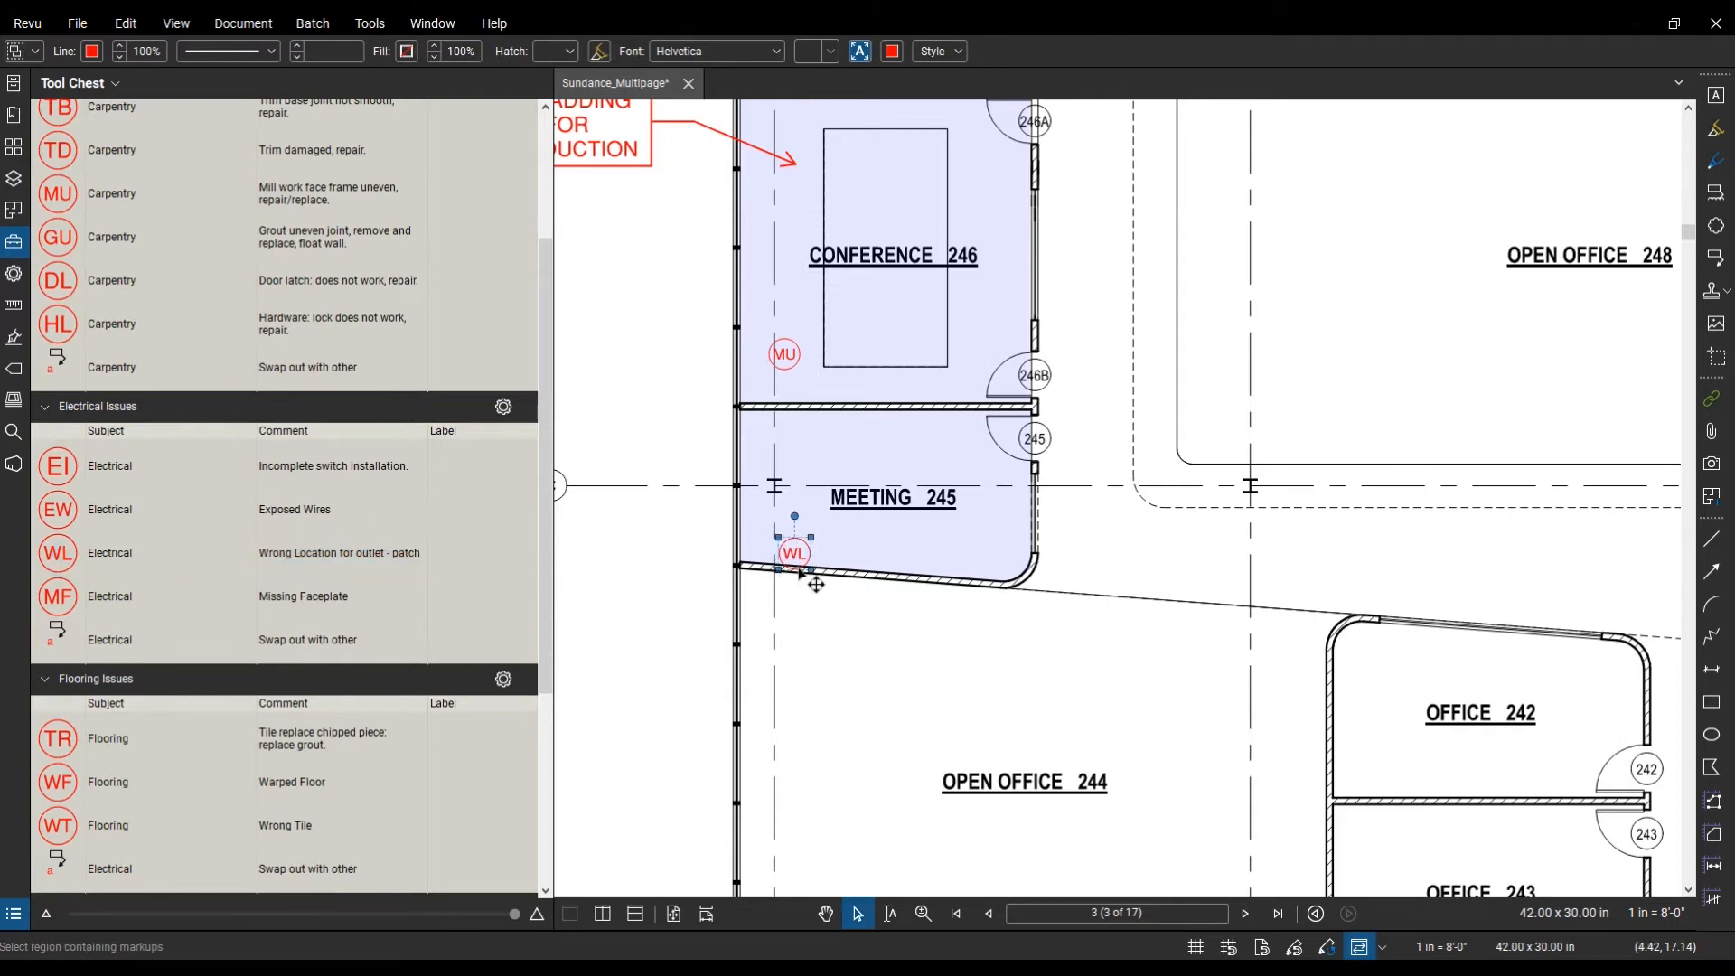
Step: Place the Electrical MF marker (Missing Faceplate) near the upper wall of Meeting 245
left_click(124, 565)
left_click(361, 595)
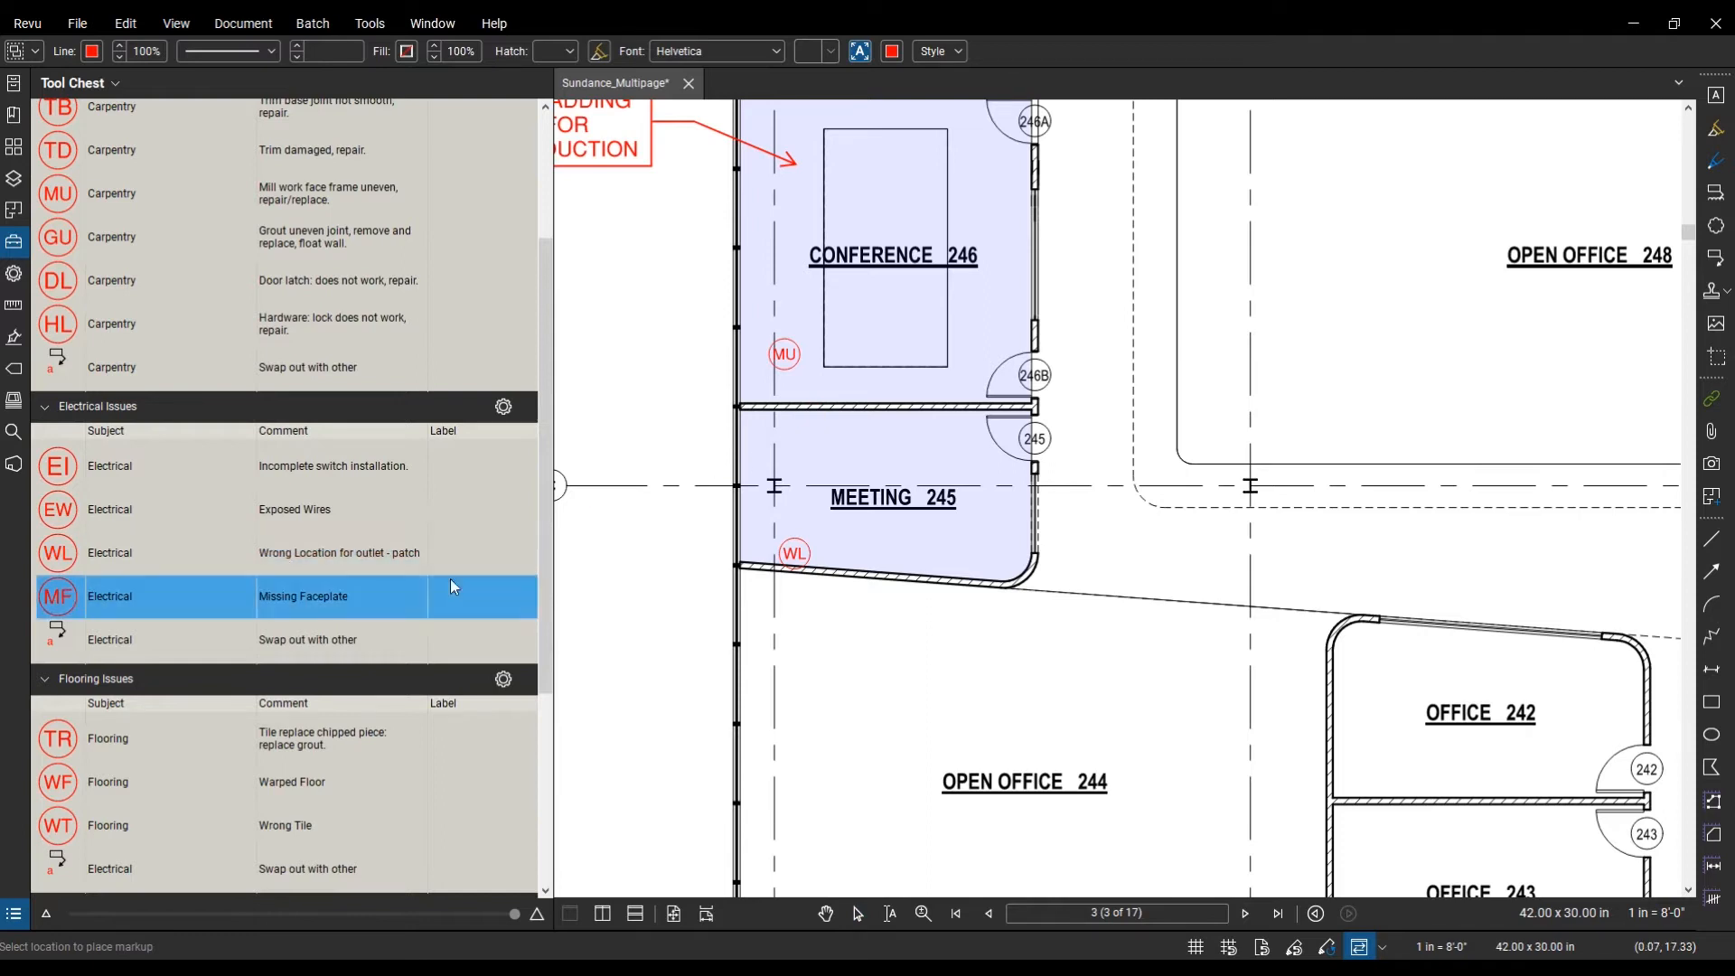
left_click(834, 441)
Step: Place the Flooring WT marker (Wrong Tile) in Men's RR 258, above the room label
scroll(870, 480, "down", 5)
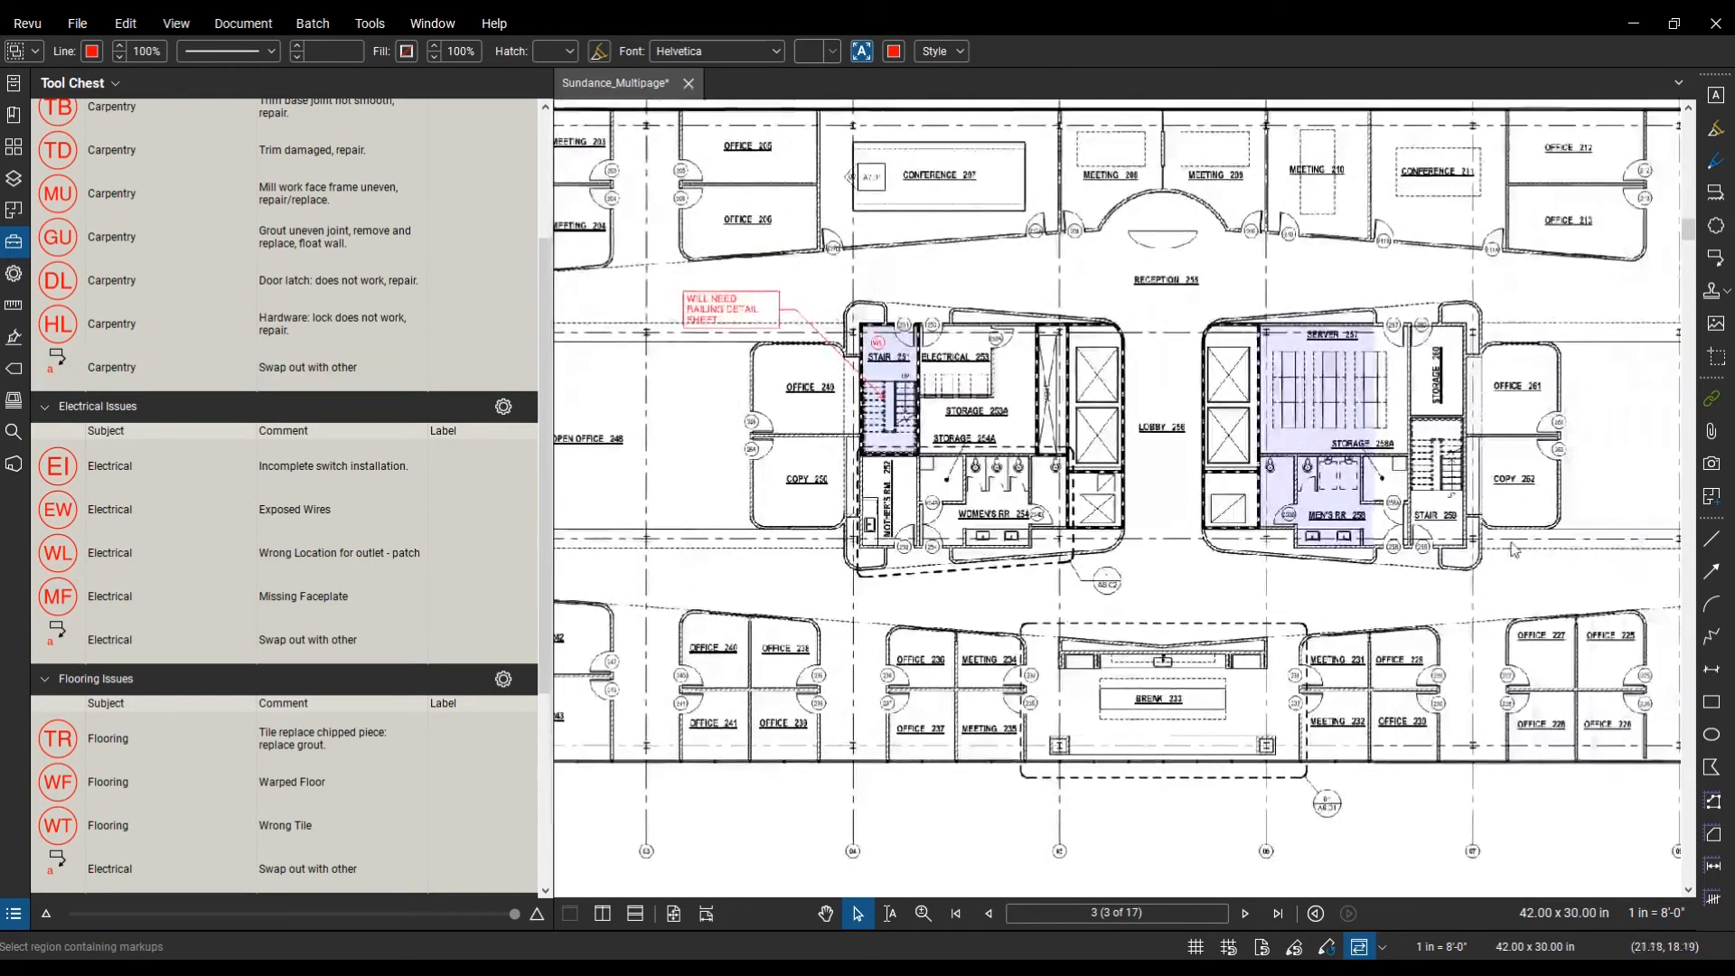
scroll(1453, 580, "up", 5)
scroll(362, 495, "down", 3)
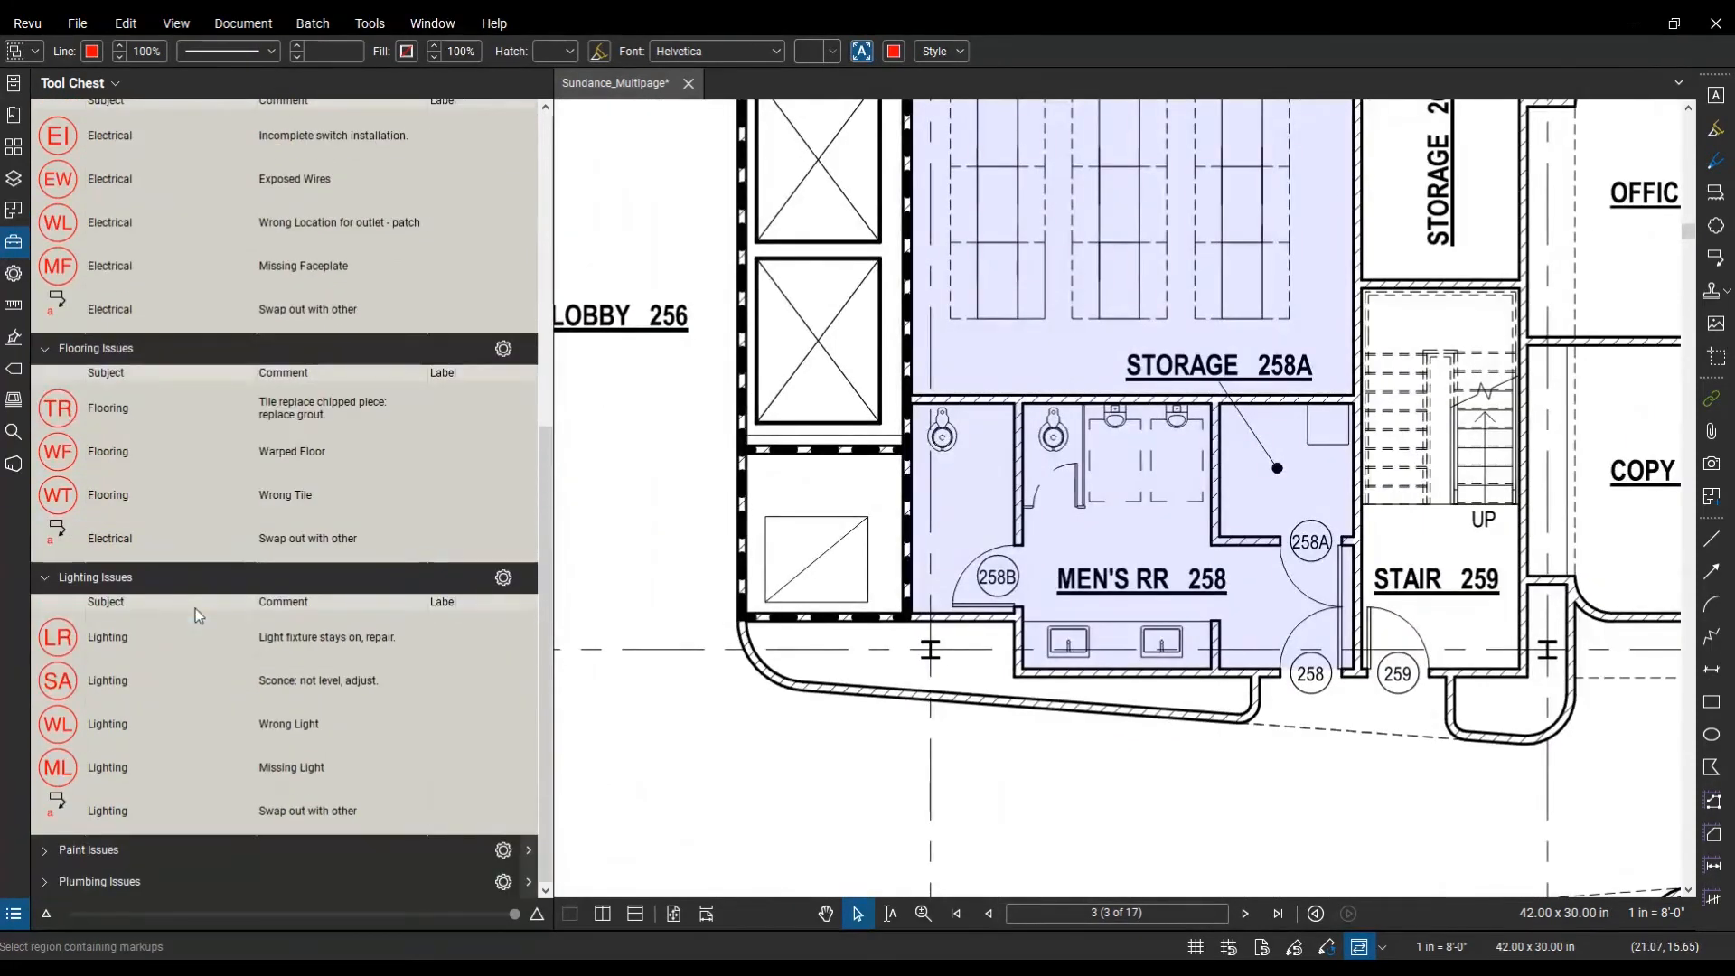
left_click(294, 503)
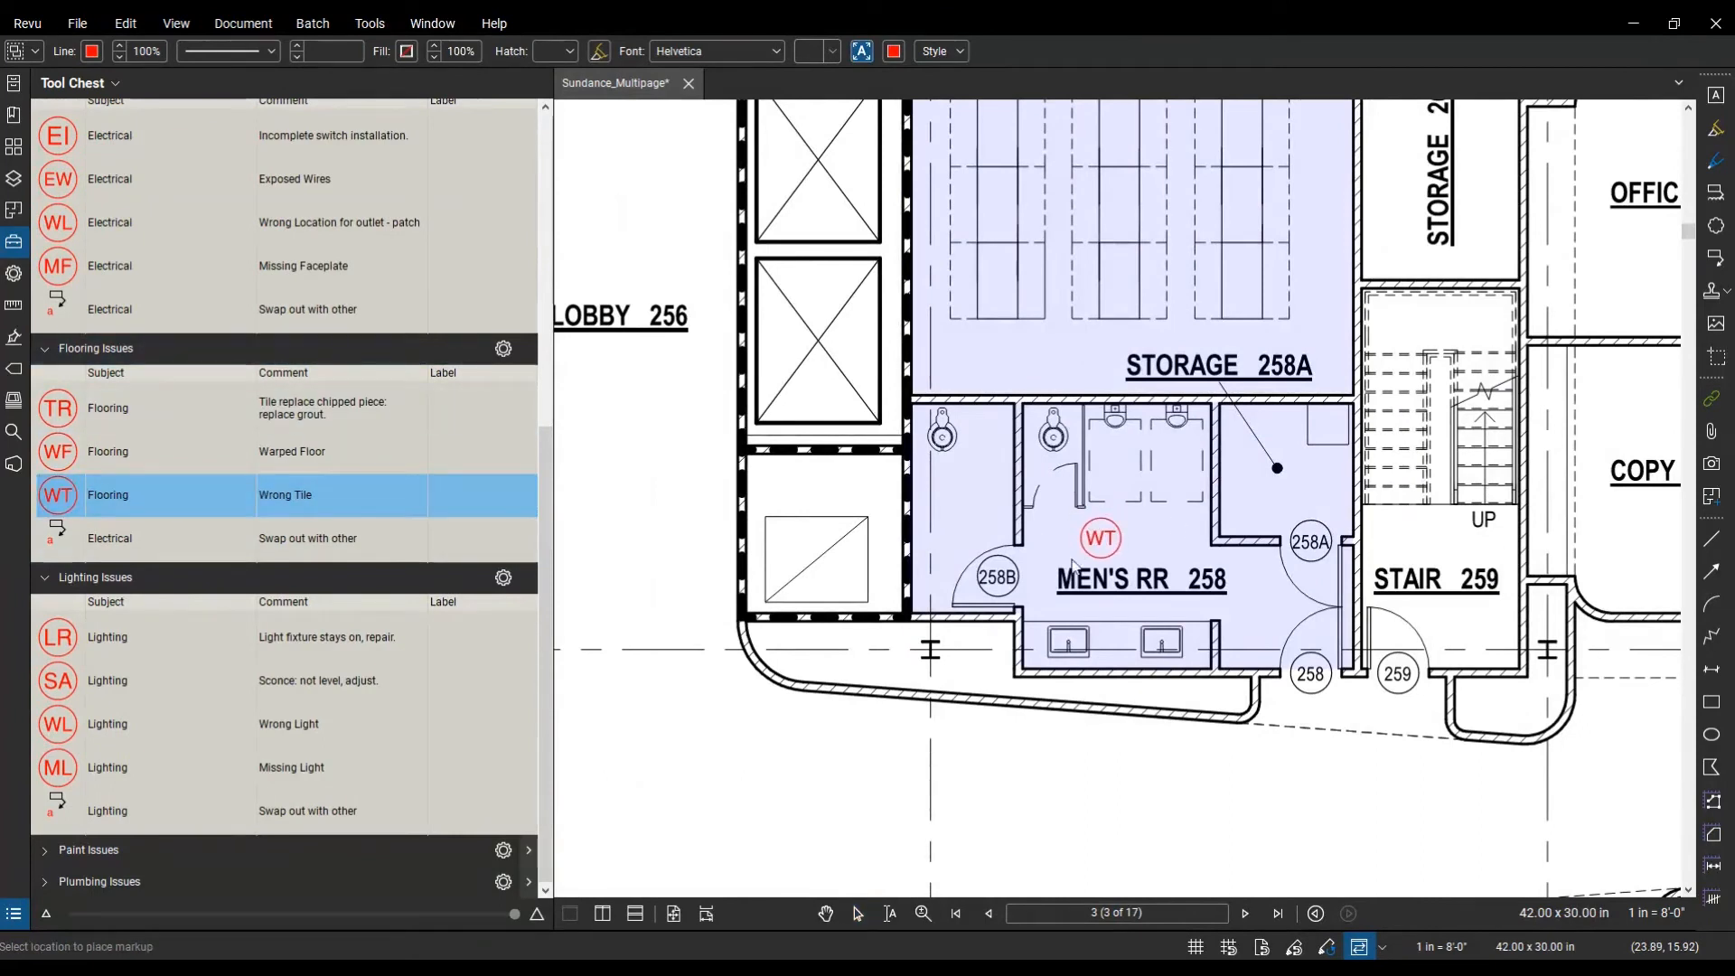
left_click(1081, 559)
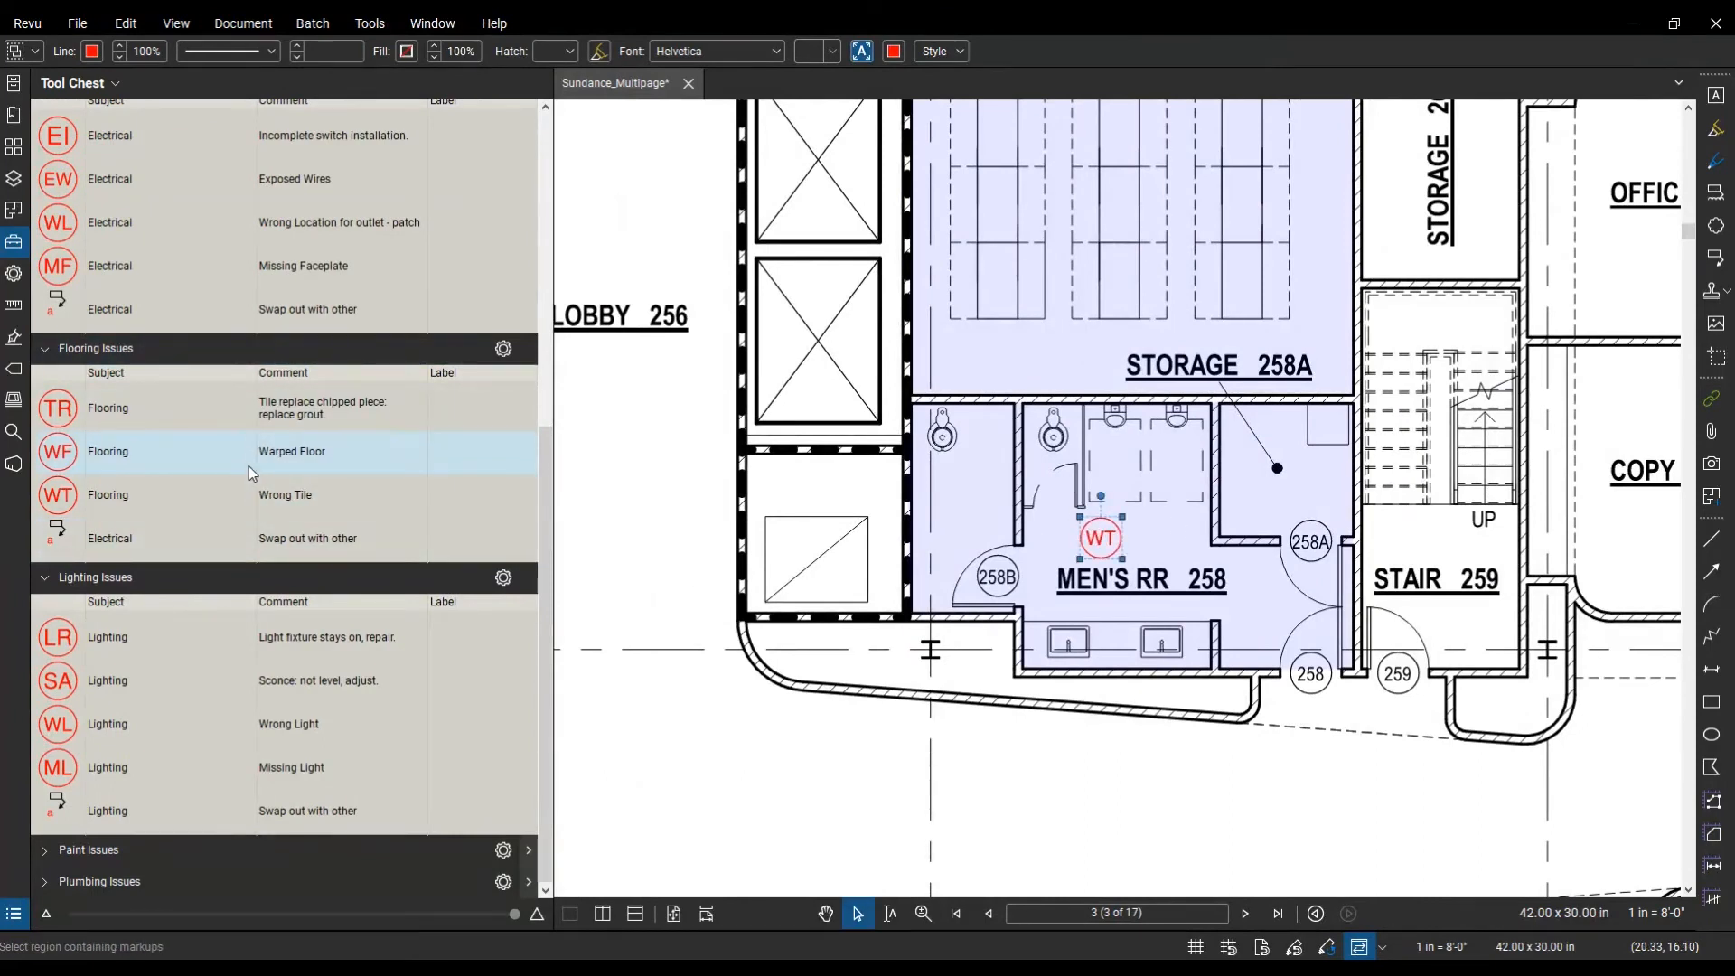
Step: Place the Flooring TR marker (Tile replace chipped piece: replace grout) in the upper-left corner of Server 257
left_click(299, 421)
scroll(1157, 497, "up", 1)
scroll(1149, 421, "down", 3)
scroll(935, 391, "up", 2)
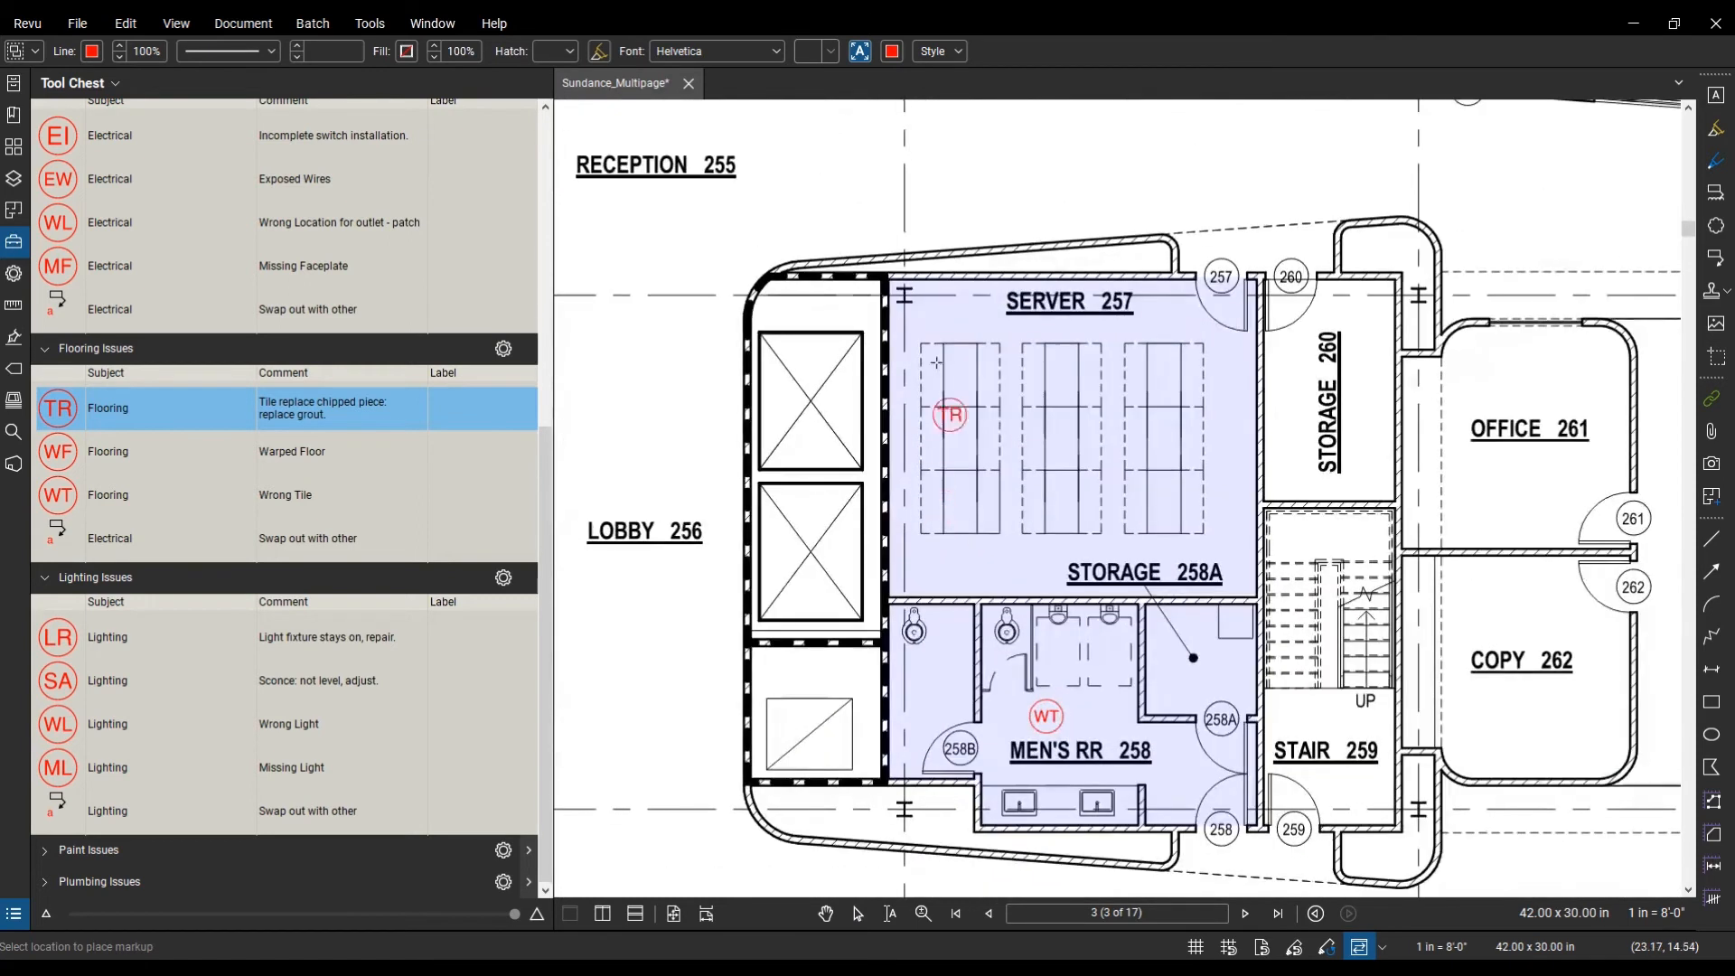
left_click(918, 328)
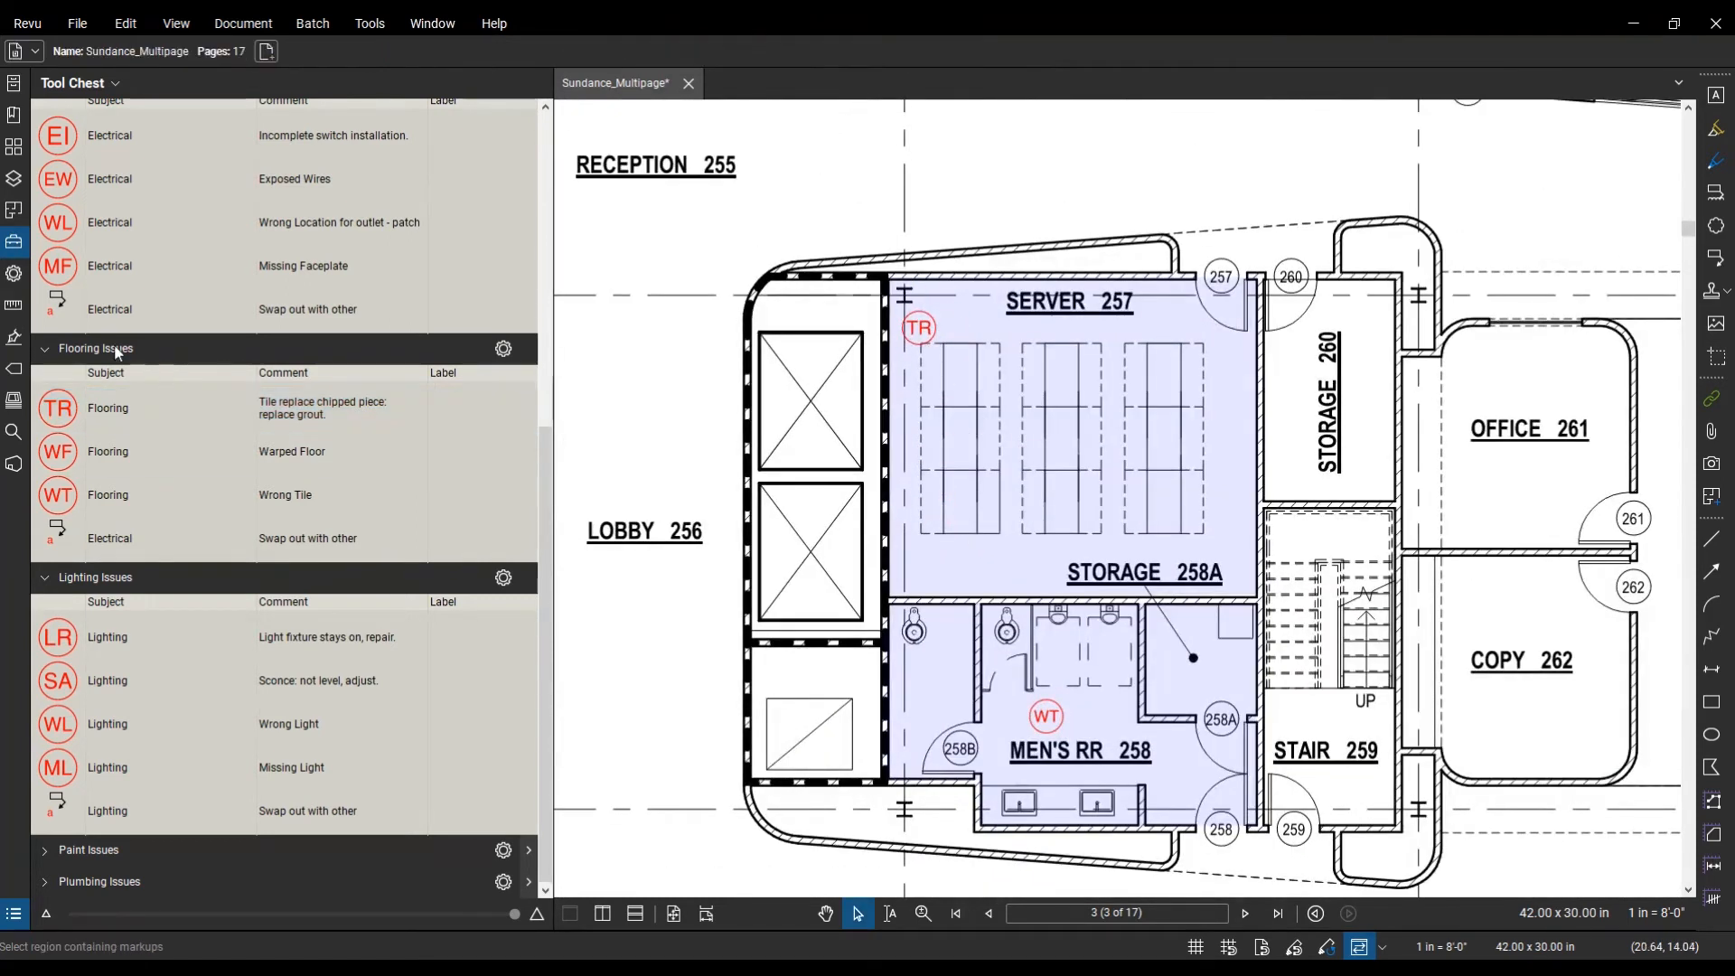
Step: Replace the Tool Chest with the Markups List, enlarge it, and bring the newest page 3 markups into view
left_click(13, 243)
scroll(900, 464, "down", 2)
left_click_drag(900, 464, 1037, 455)
scroll(1037, 455, "down", 1)
left_click(11, 915)
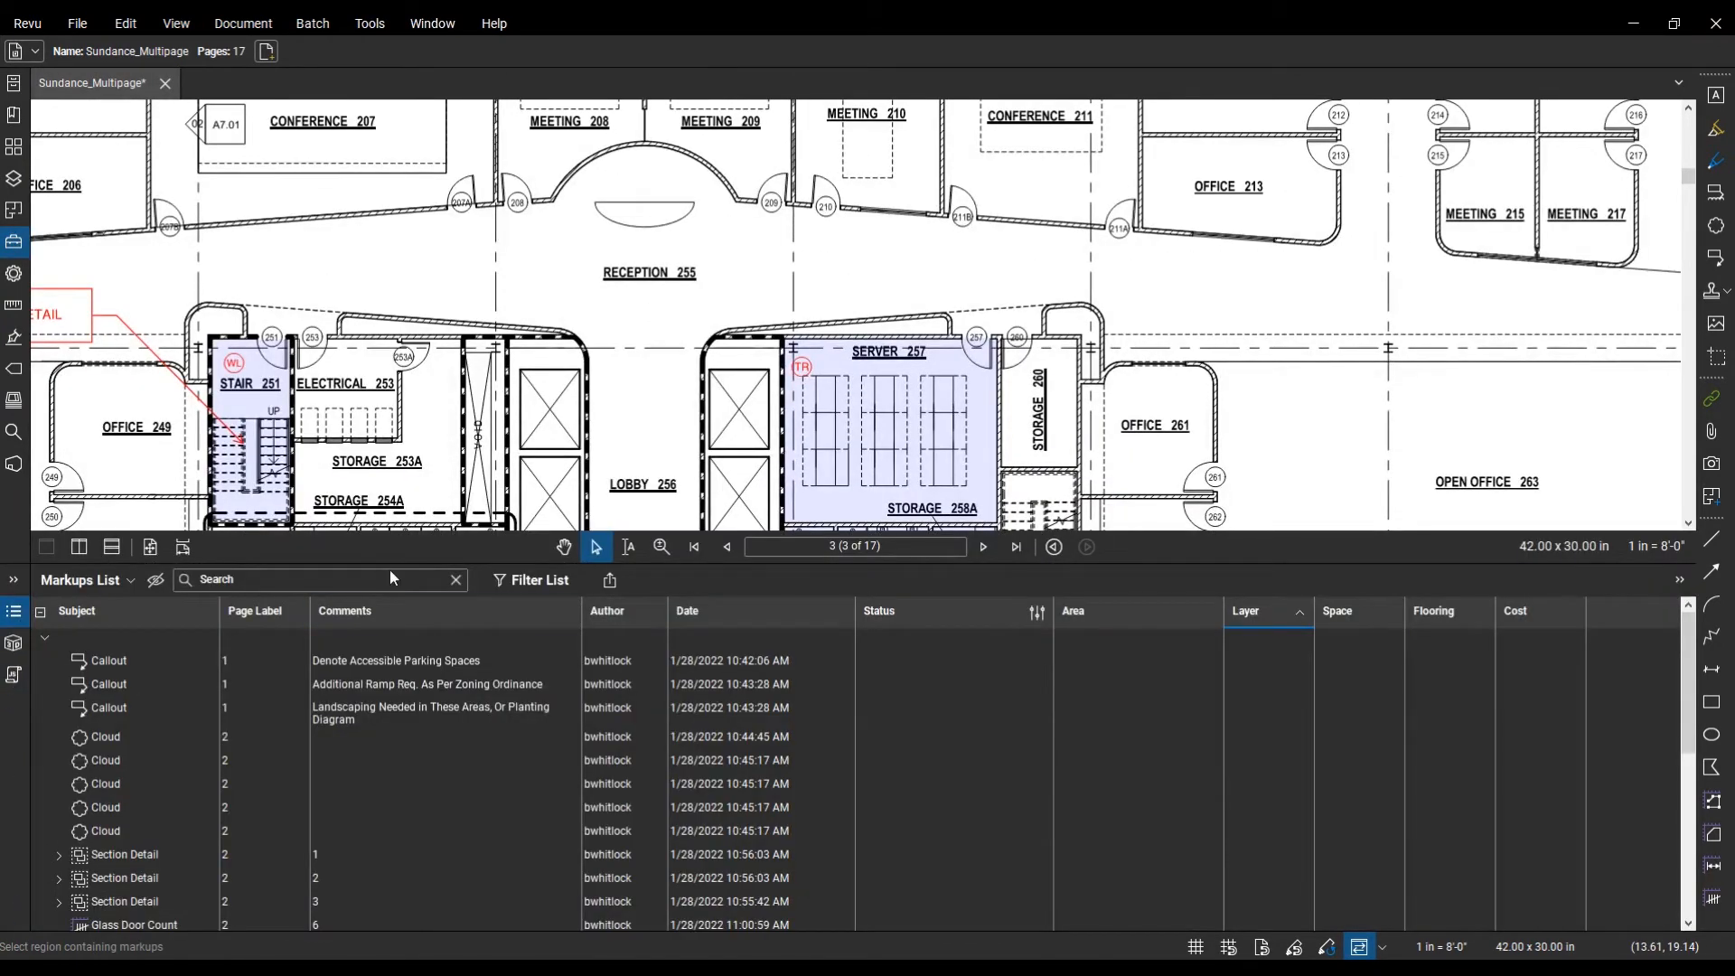
left_click_drag(399, 561, 410, 490)
scroll(1410, 621, "down", 3)
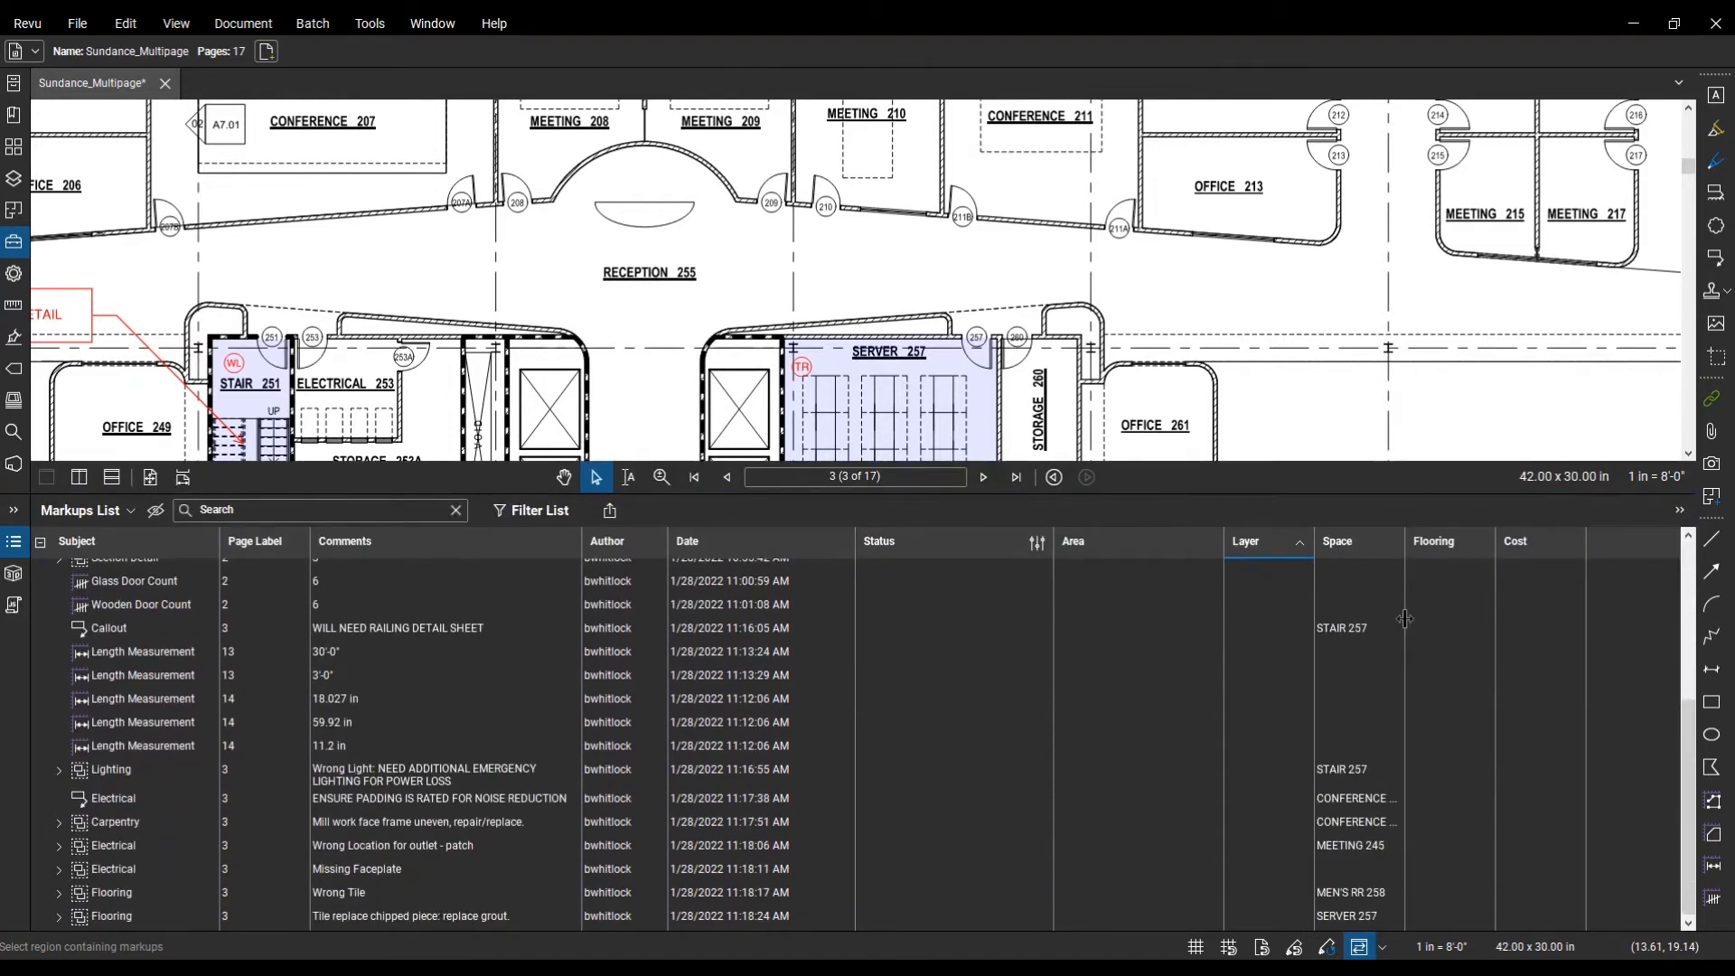
Step: Widen the Space column and sort the markups by space
left_click_drag(1405, 618, 1531, 624)
scroll(1417, 755, "down", 1)
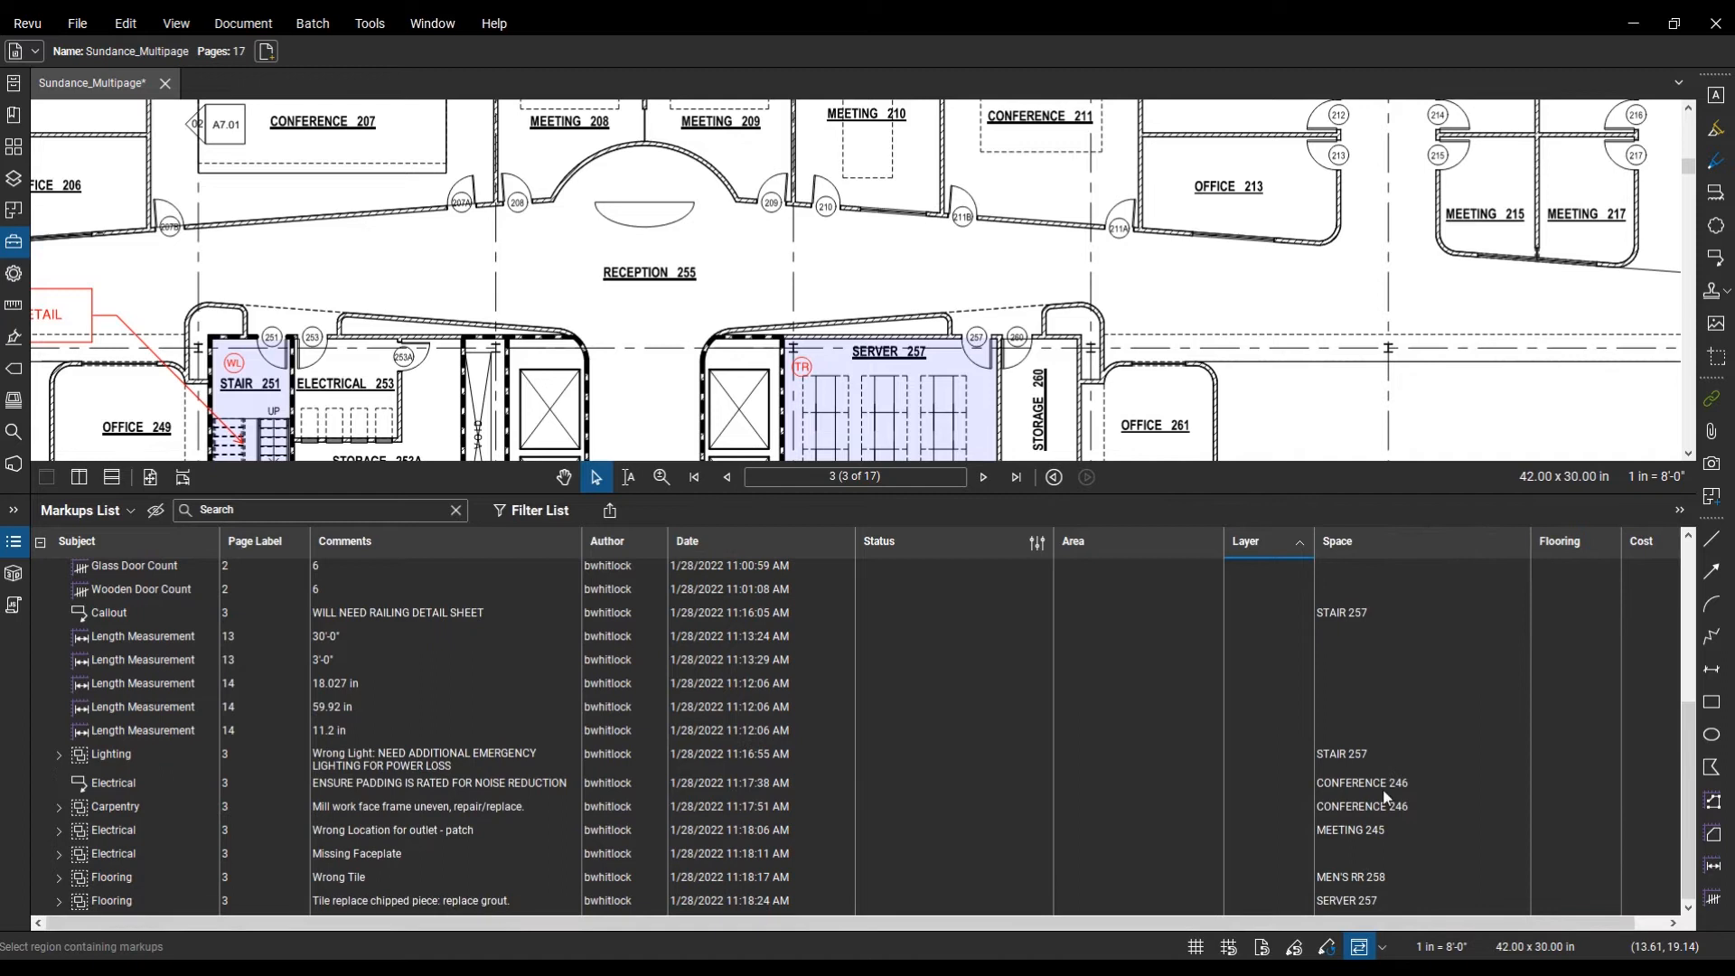
left_click(1360, 542)
scroll(1401, 709, "down", 2)
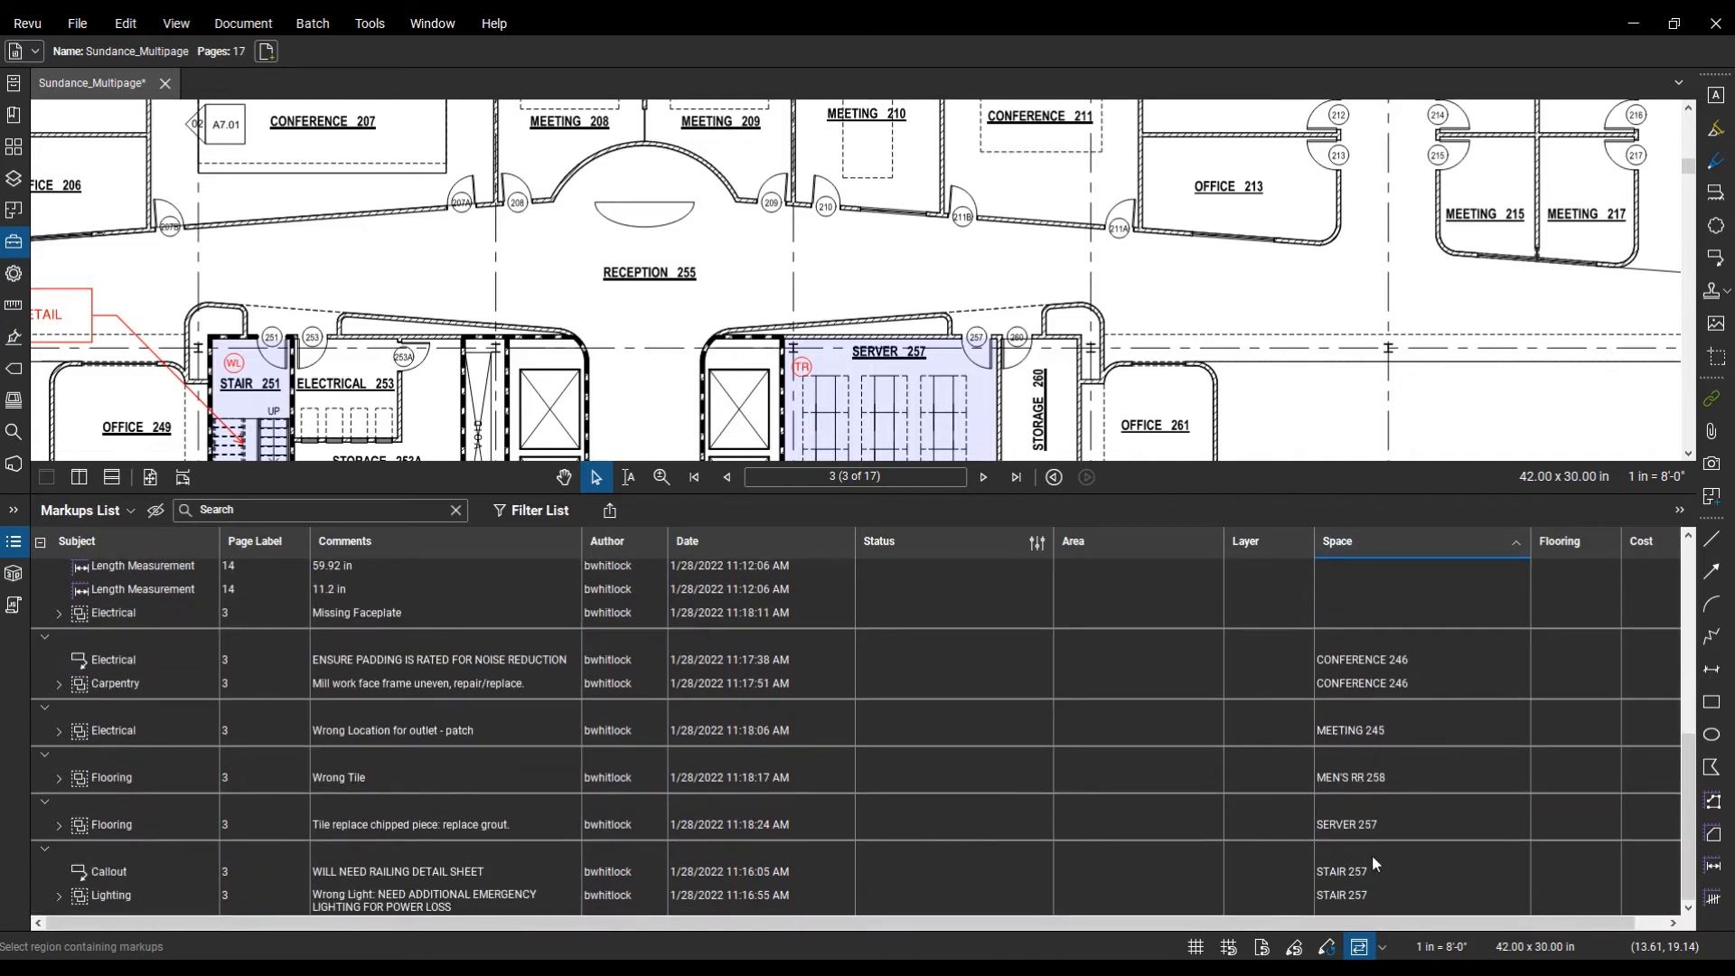
scroll(759, 315, "down", 1)
Step: Check which space the list assigns to the railing detail callout pointing at Stair 251
left_click_drag(761, 317, 774, 175)
left_click_drag(913, 422, 959, 318)
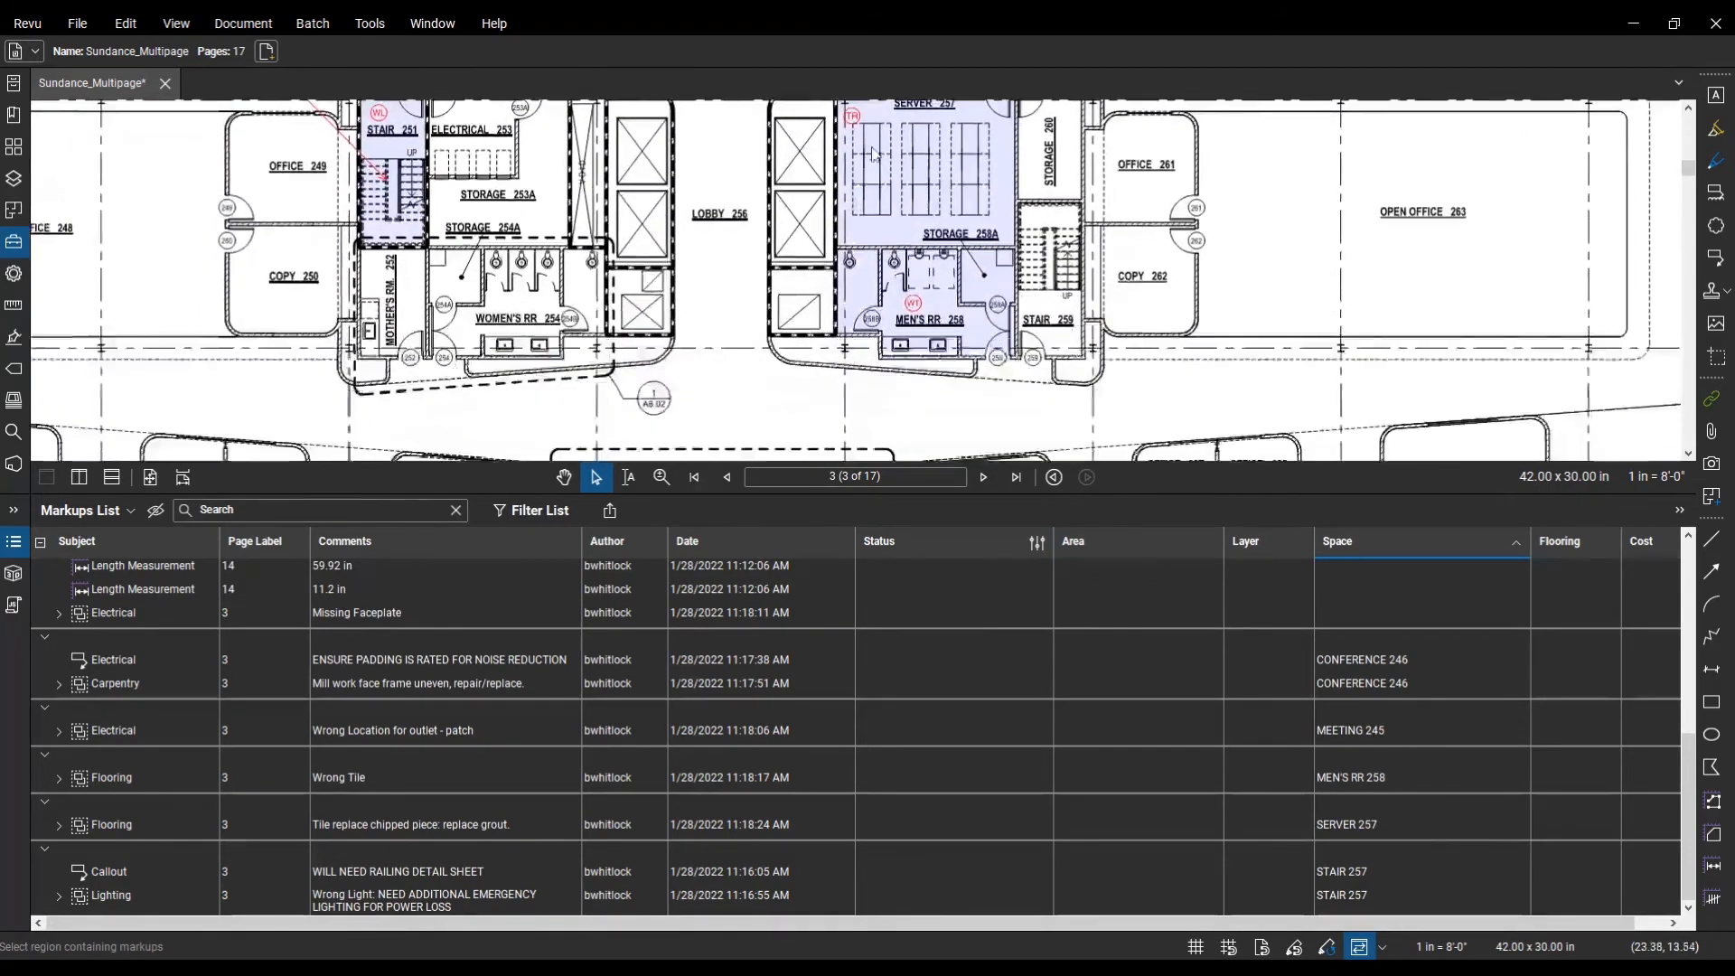
scroll(959, 318, "down", 1)
scroll(651, 194, "up", 1)
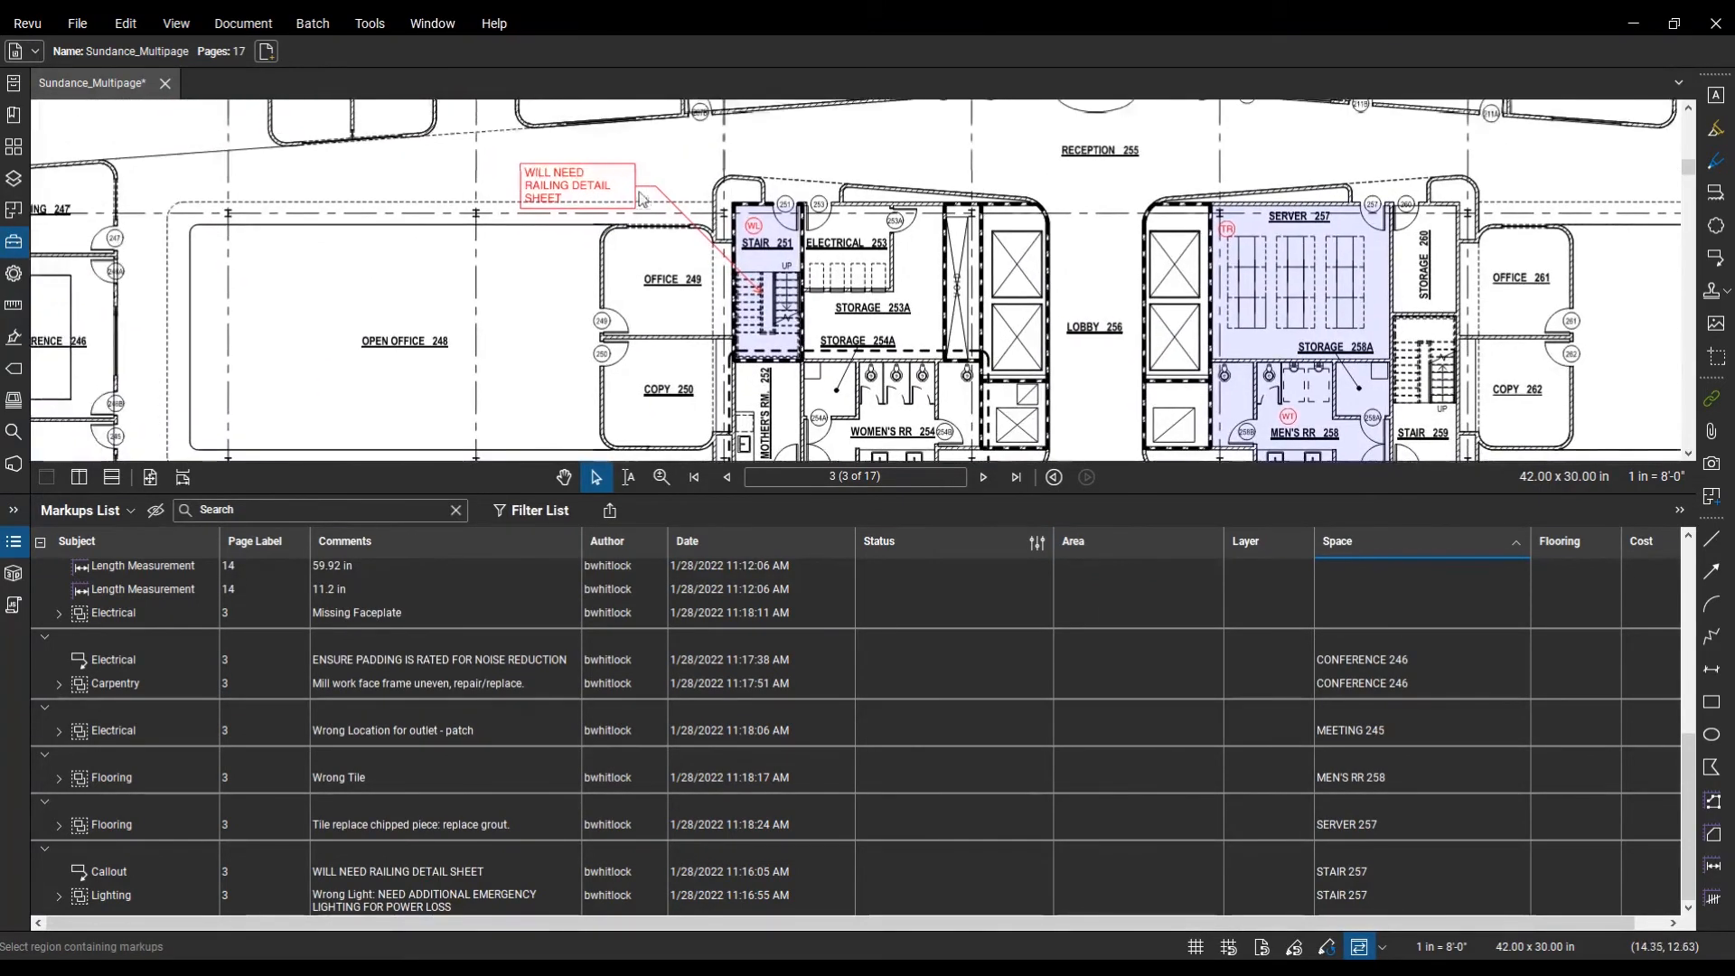
left_click(651, 195)
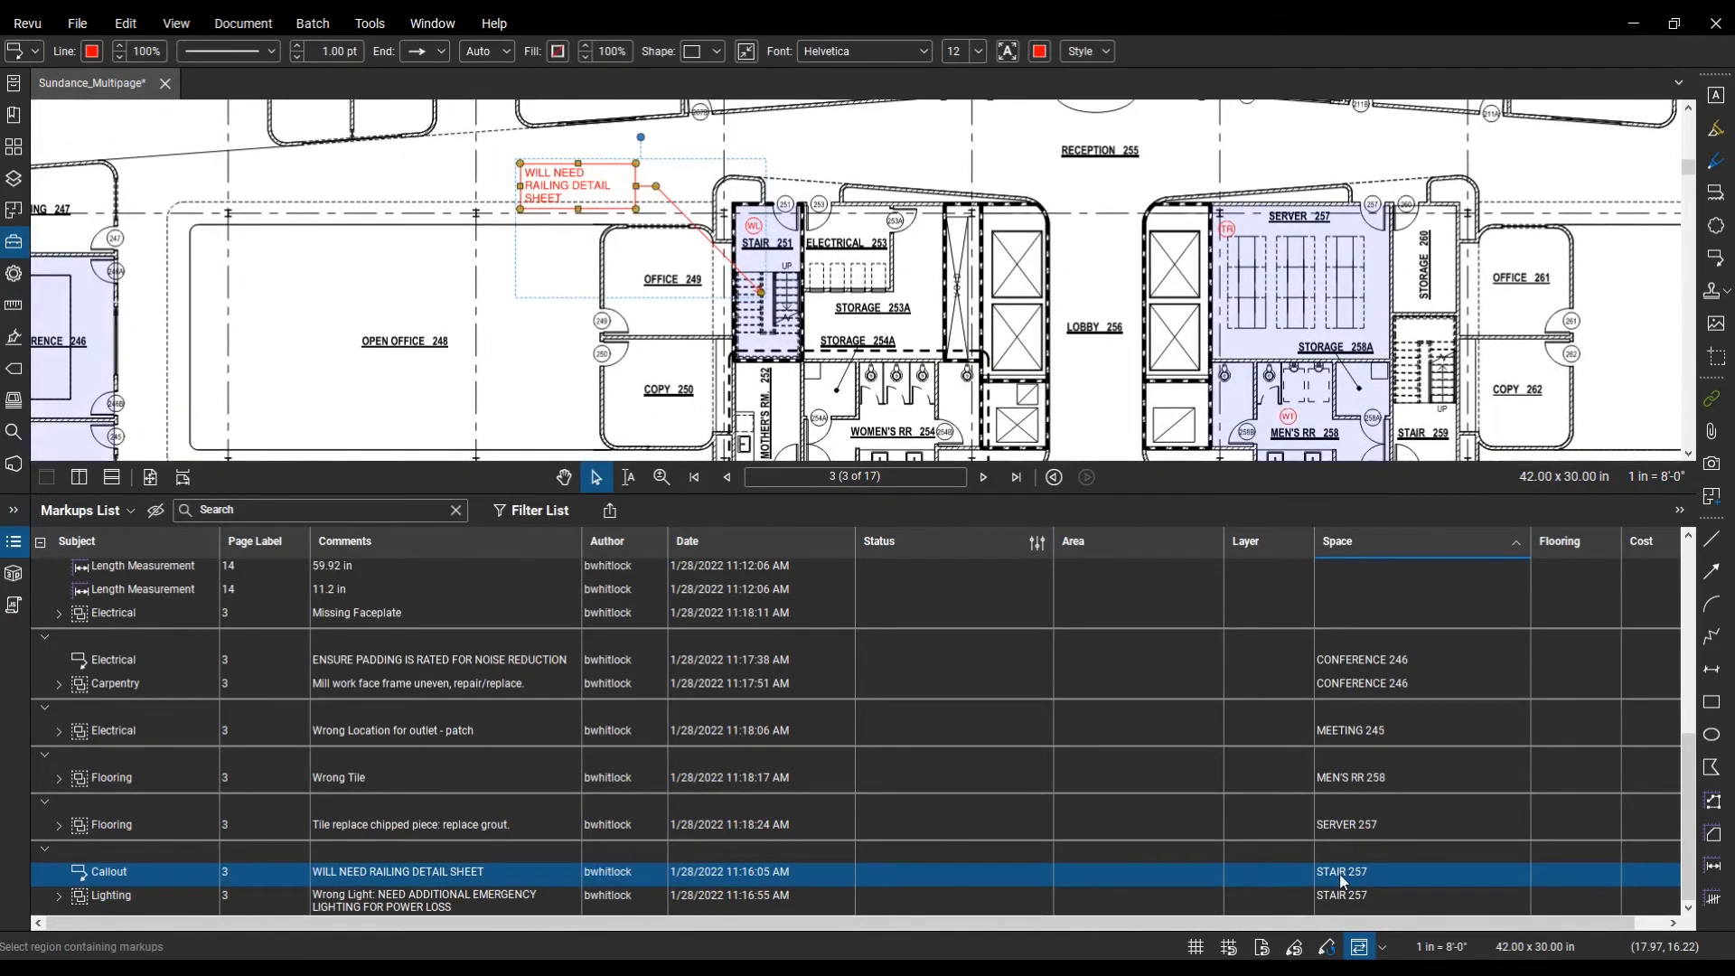
scroll(593, 249, "down", 1)
left_click_drag(593, 249, 734, 222)
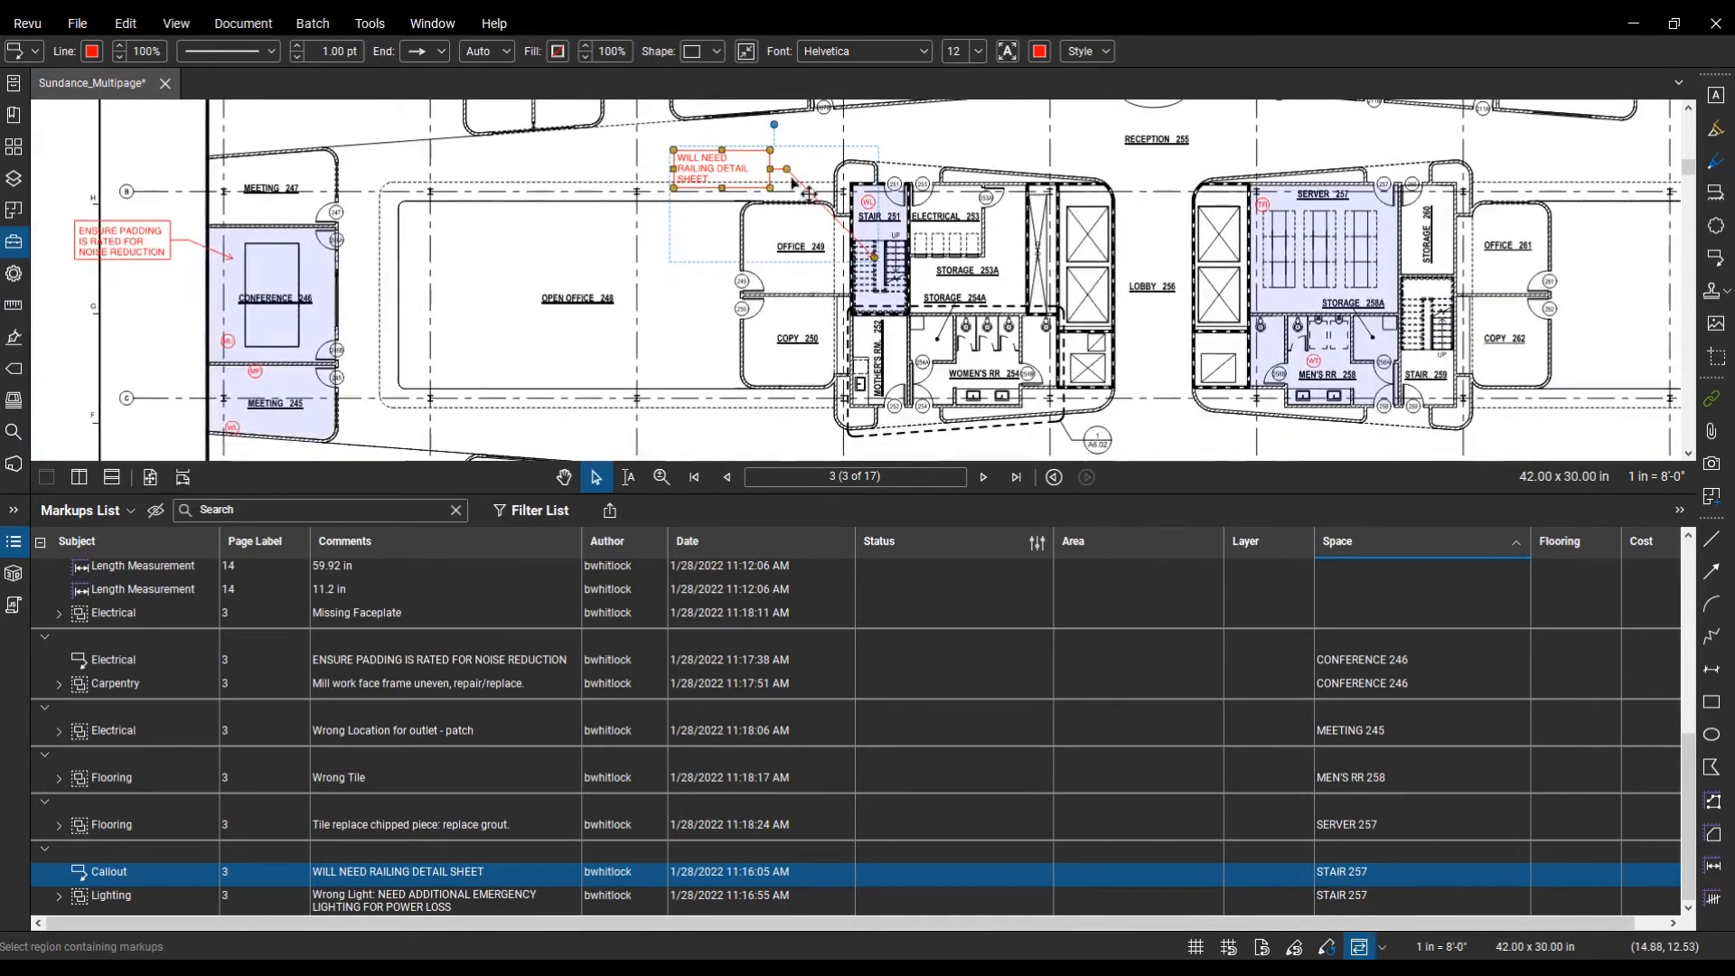
key("Escape")
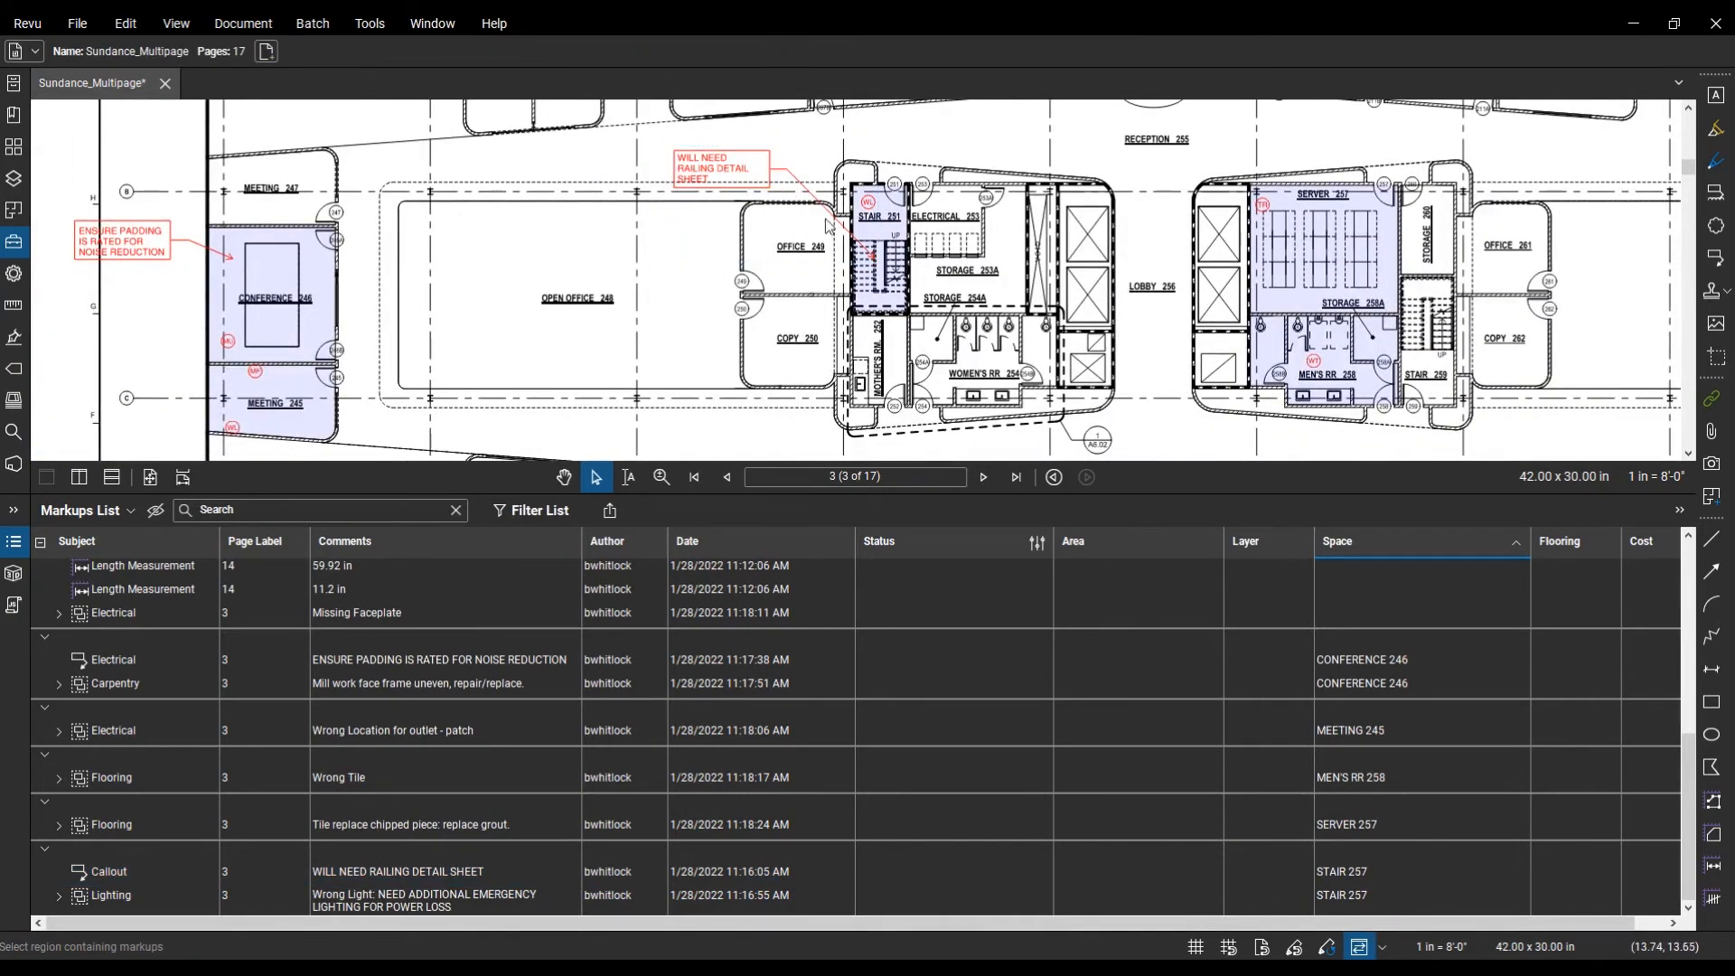
scroll(881, 214, "up", 3)
scroll(980, 245, "down", 1)
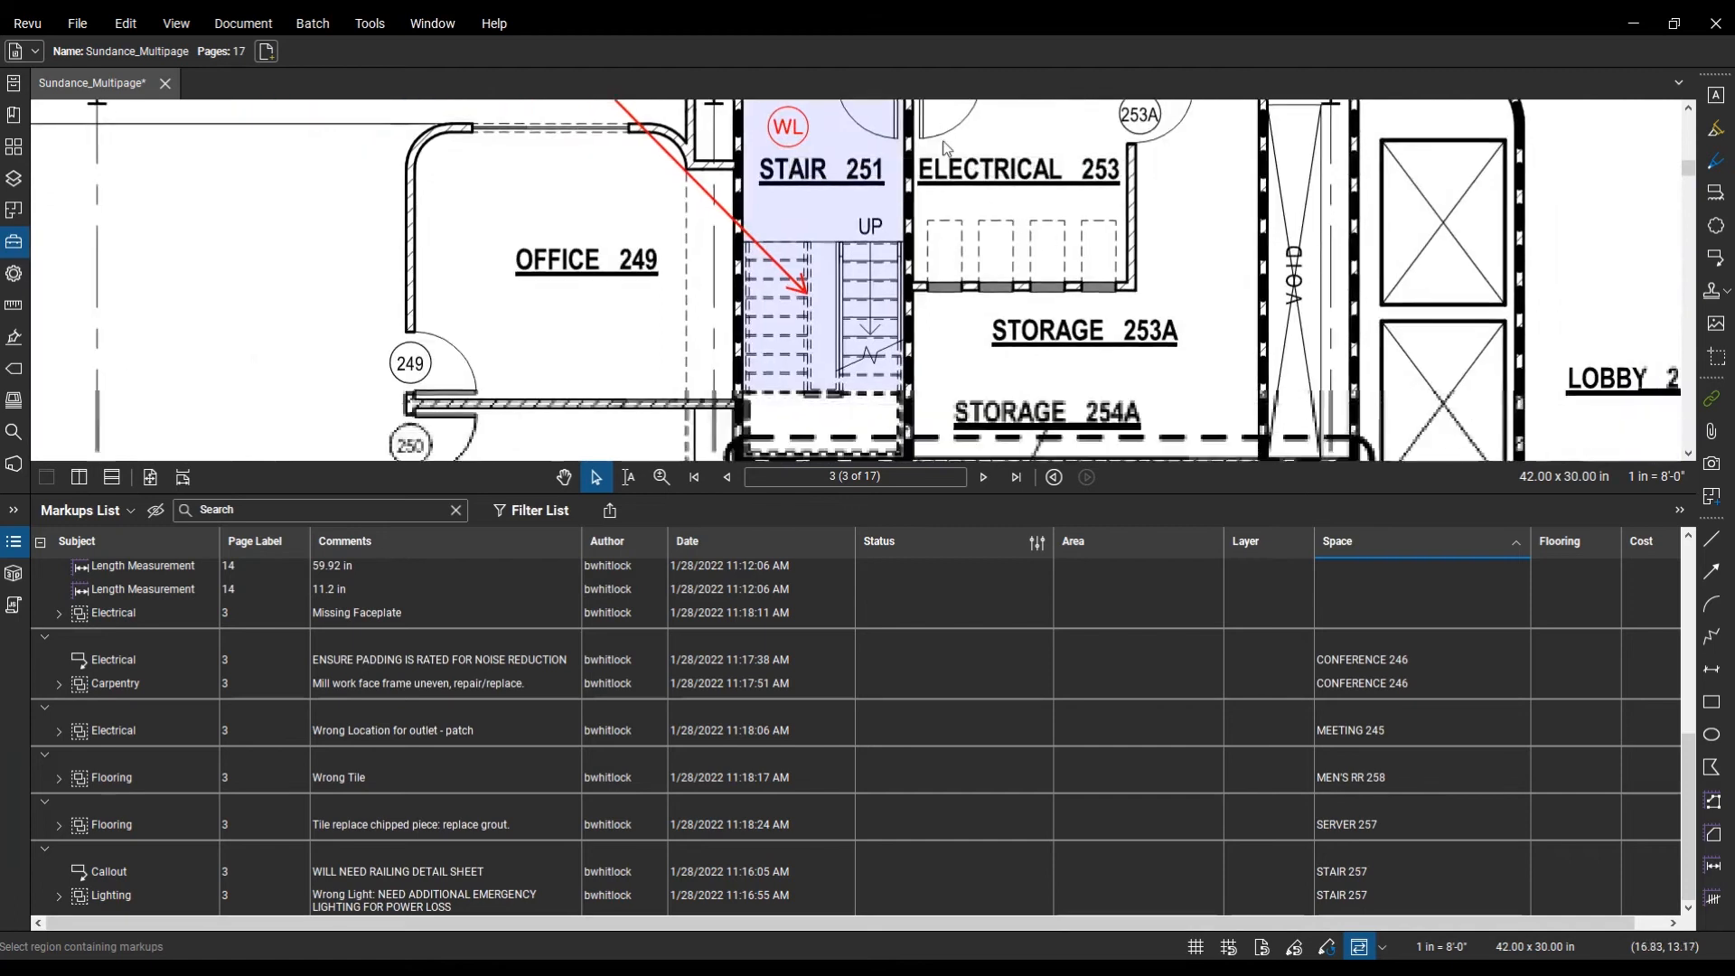
Step: Select the Carpentry MU marker in Conference 246 and check its space in the Markups List
left_click_drag(406, 263, 1321, 240)
left_click_drag(671, 370, 730, 280)
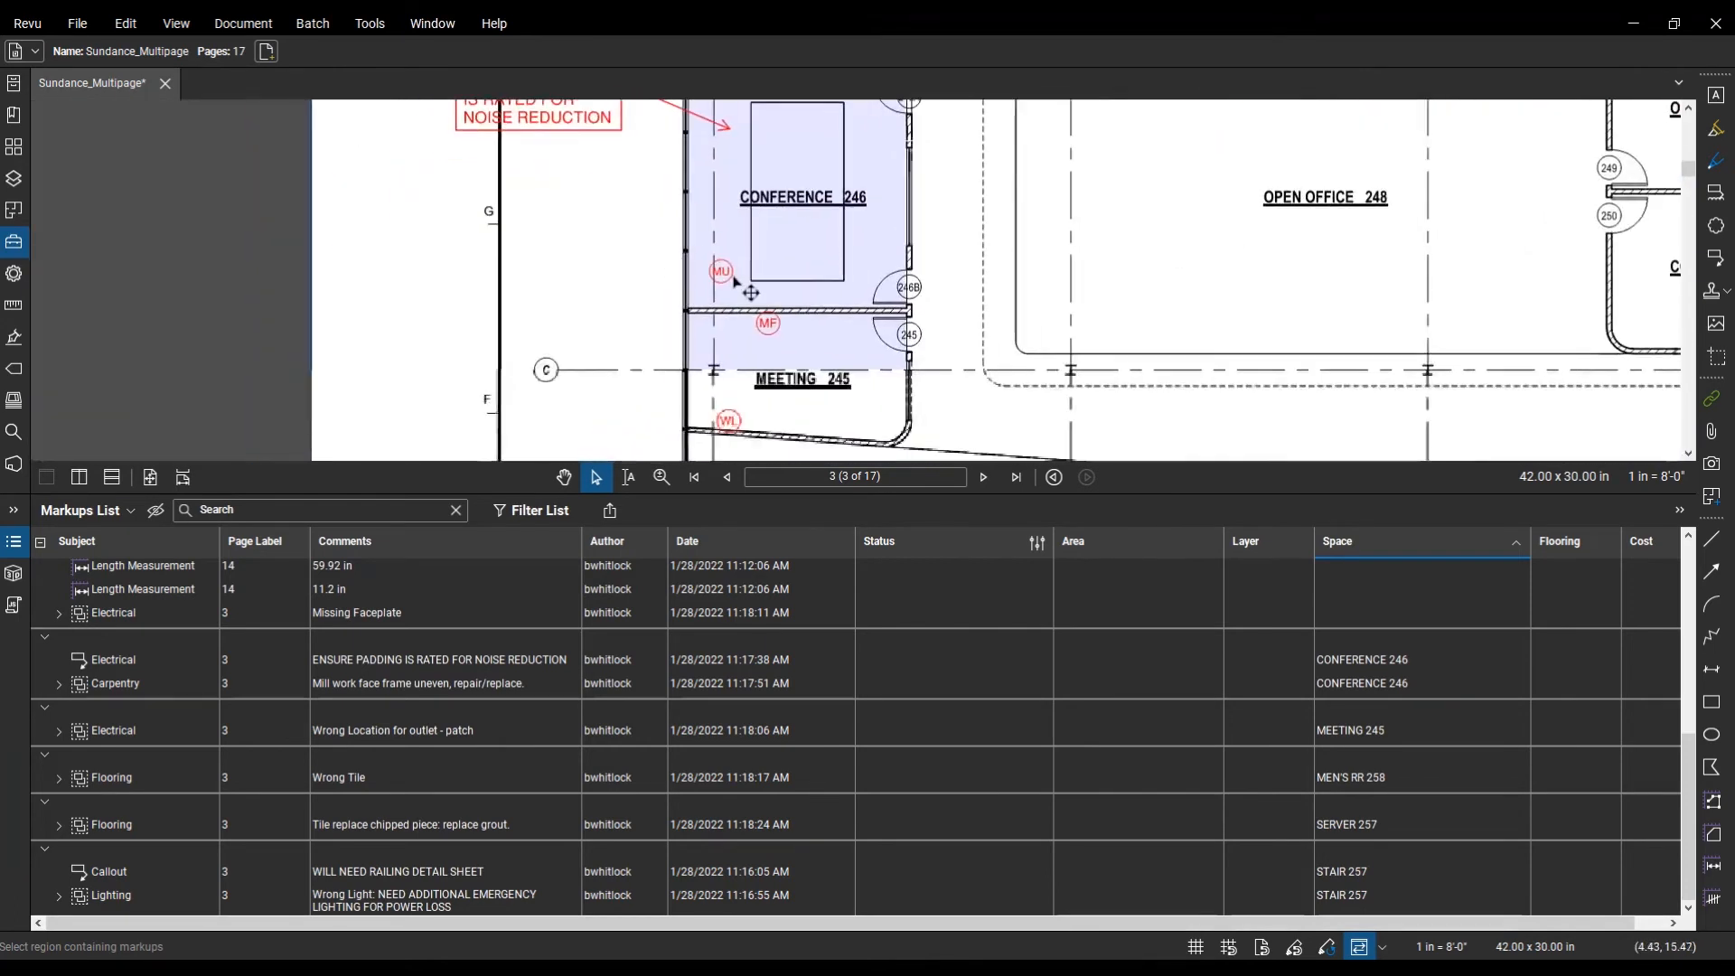
scroll(728, 280, "up", 1)
left_click(726, 277)
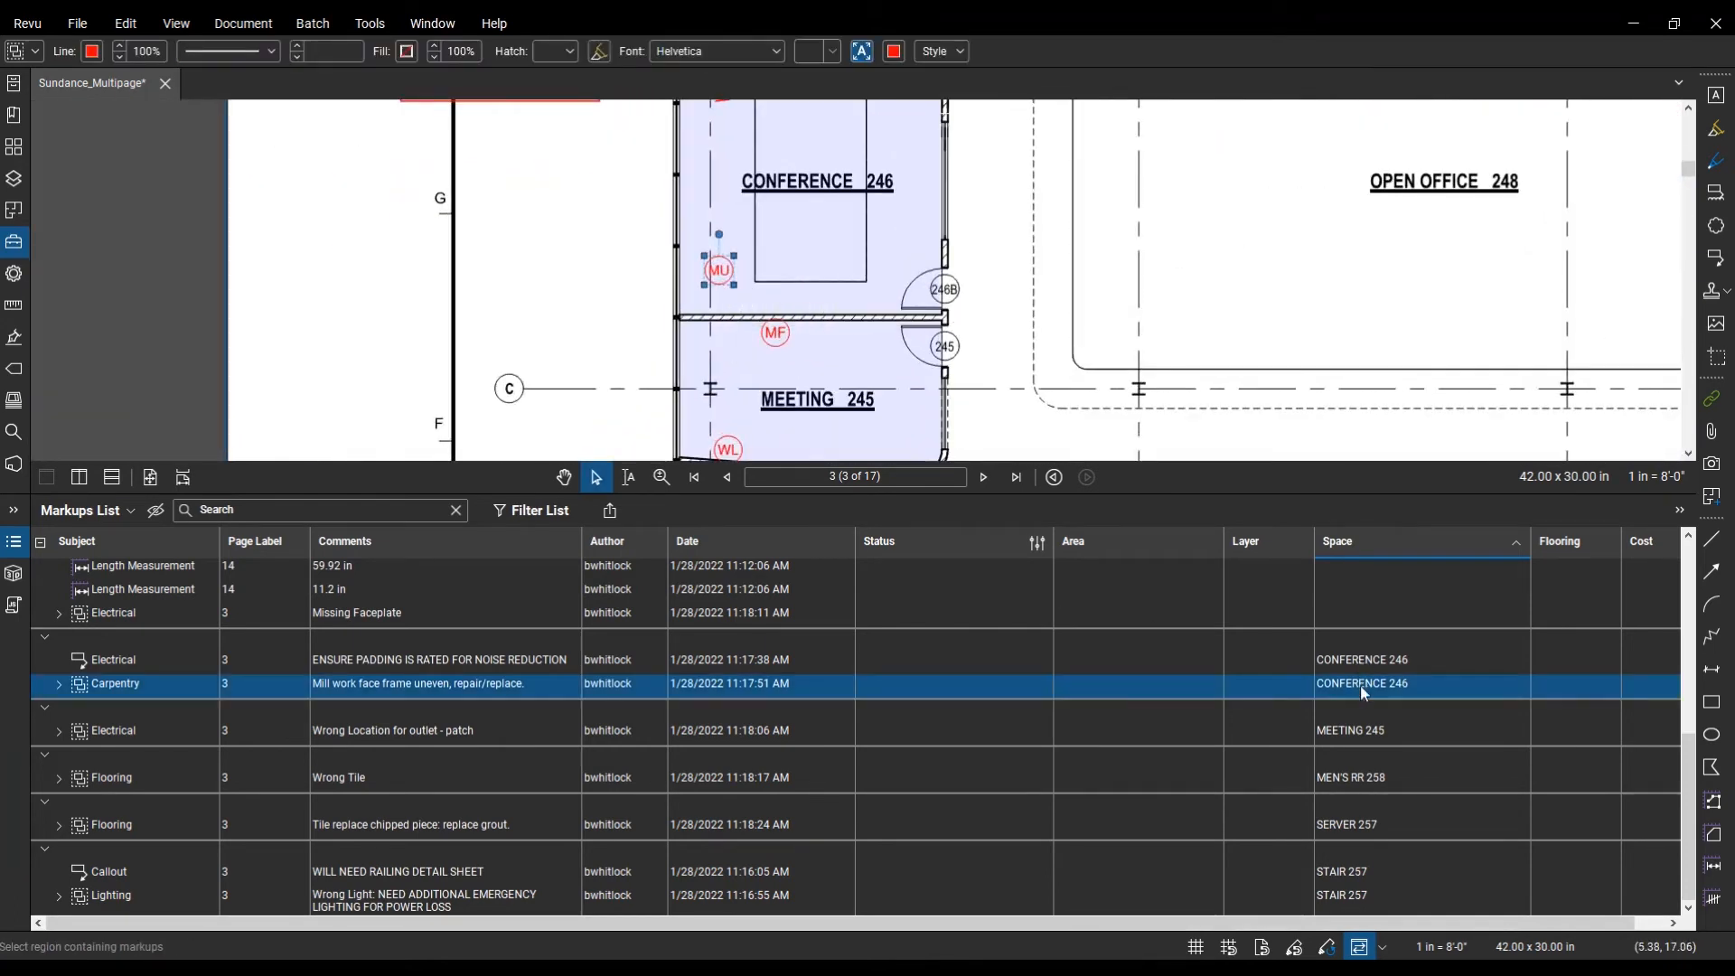
Step: Move the Carpentry MU marker into Meeting 245, check its space in the list, and return it to Conference 246
left_click_drag(735, 272, 742, 361)
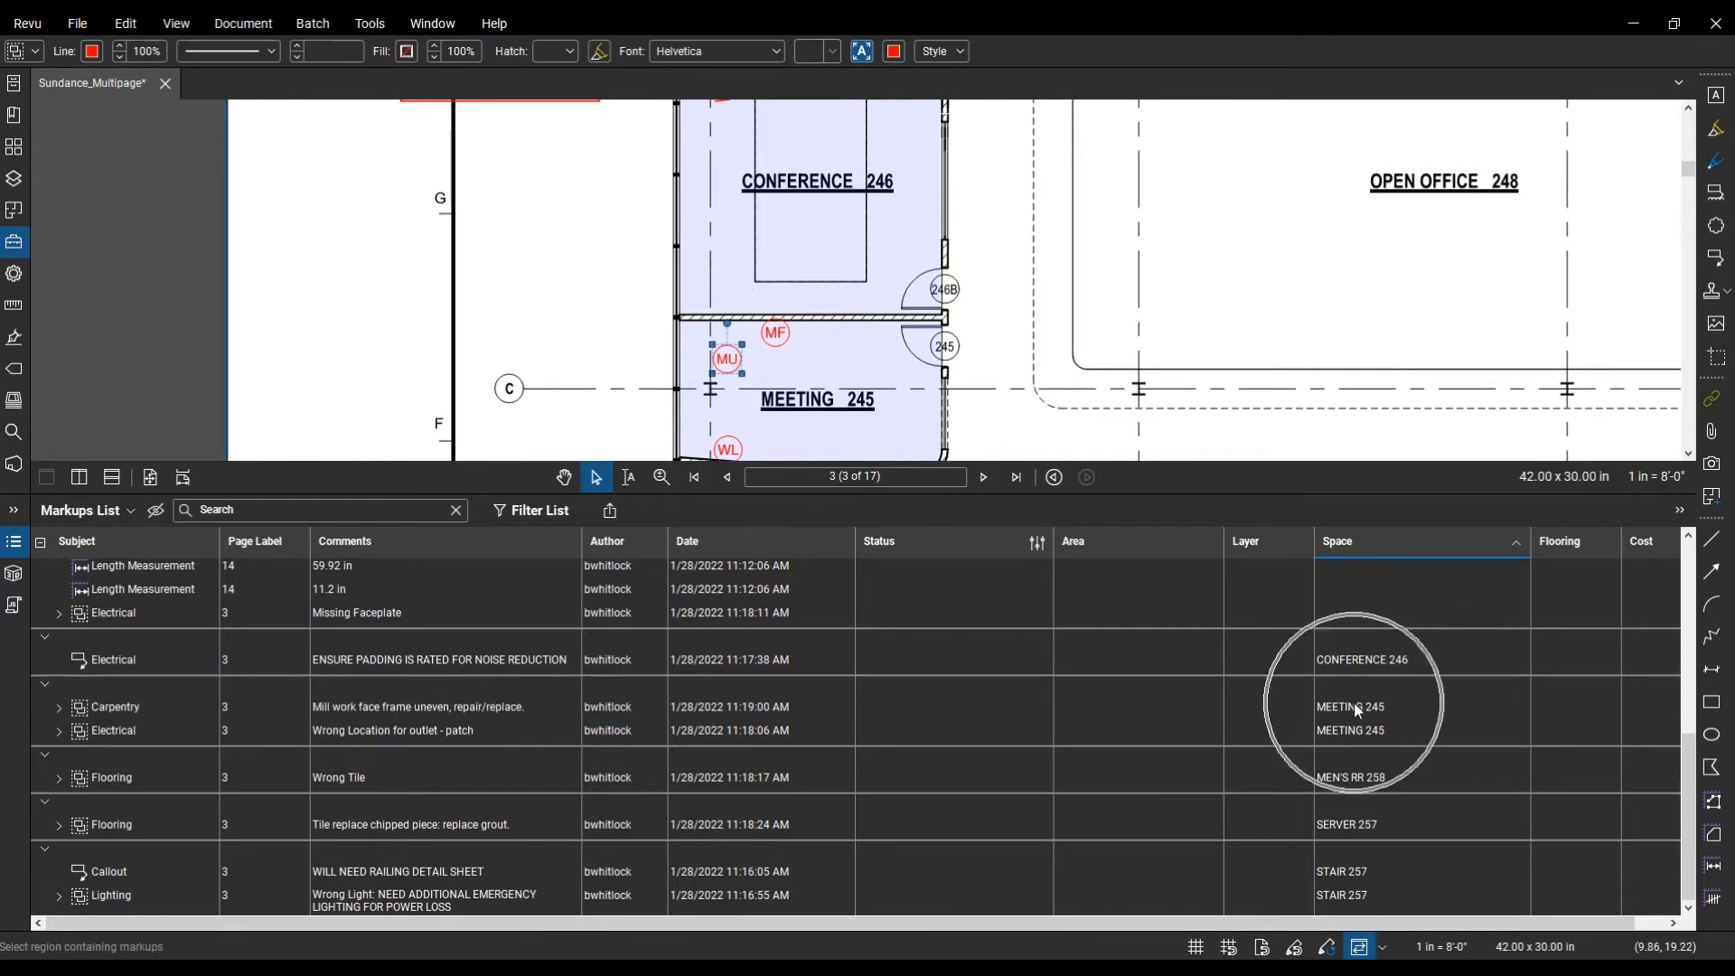
left_click_drag(734, 360, 728, 236)
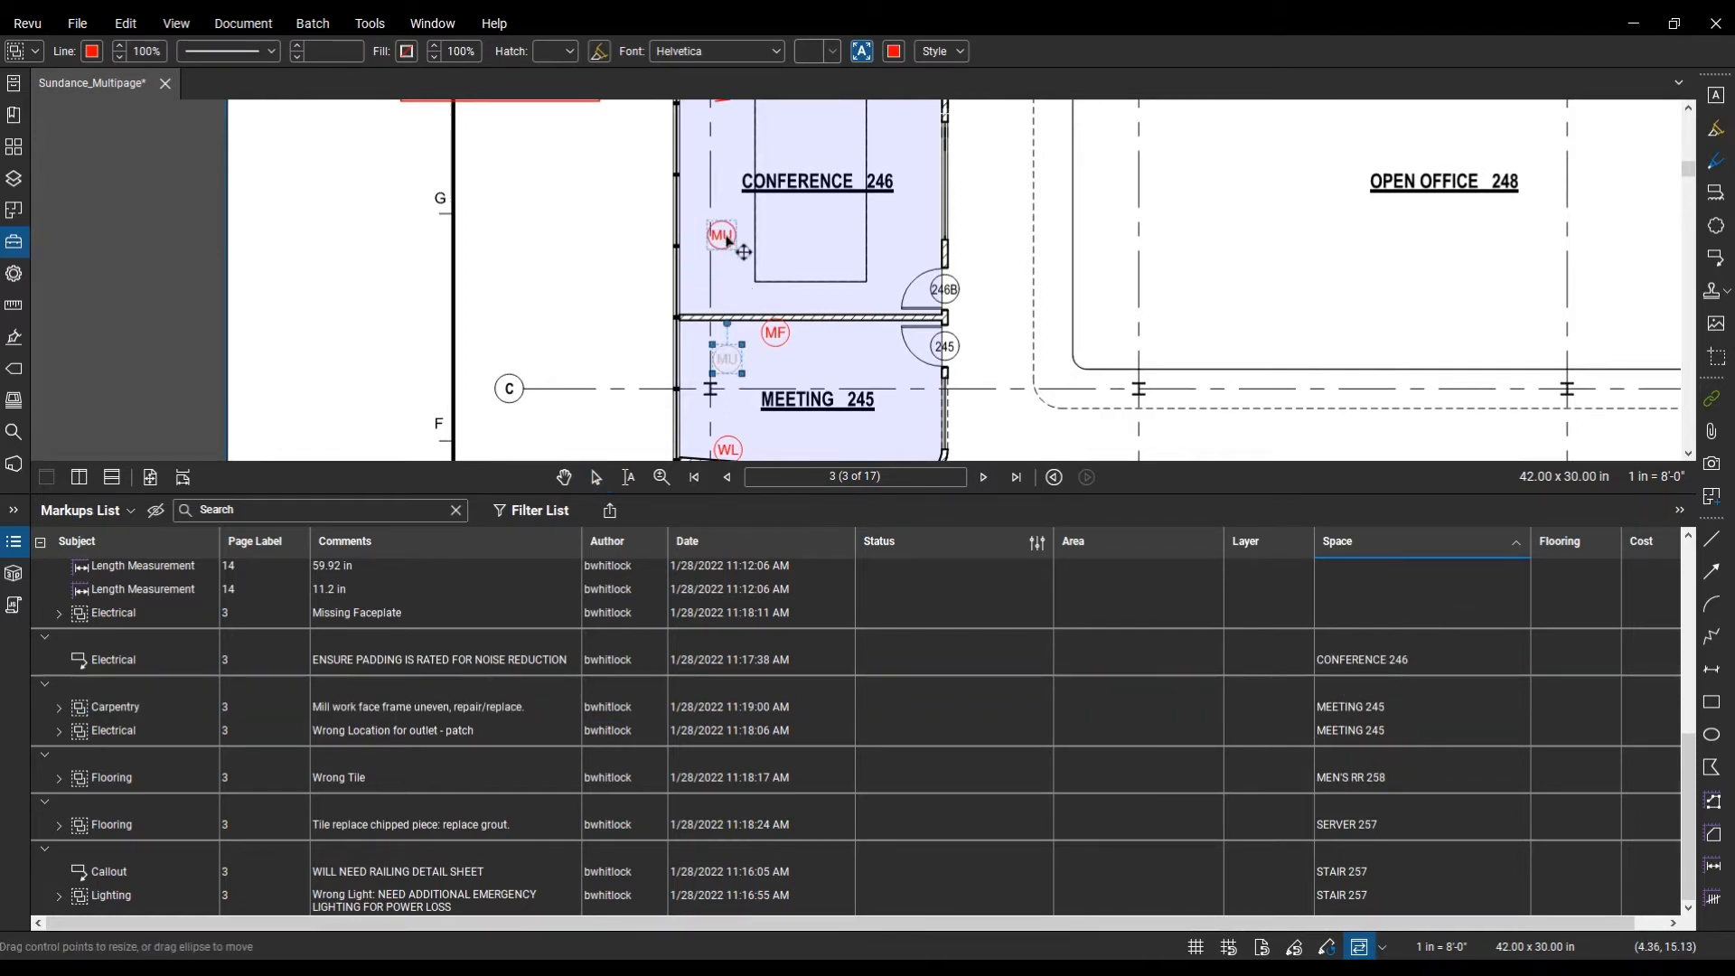
scroll(865, 273, "down", 6)
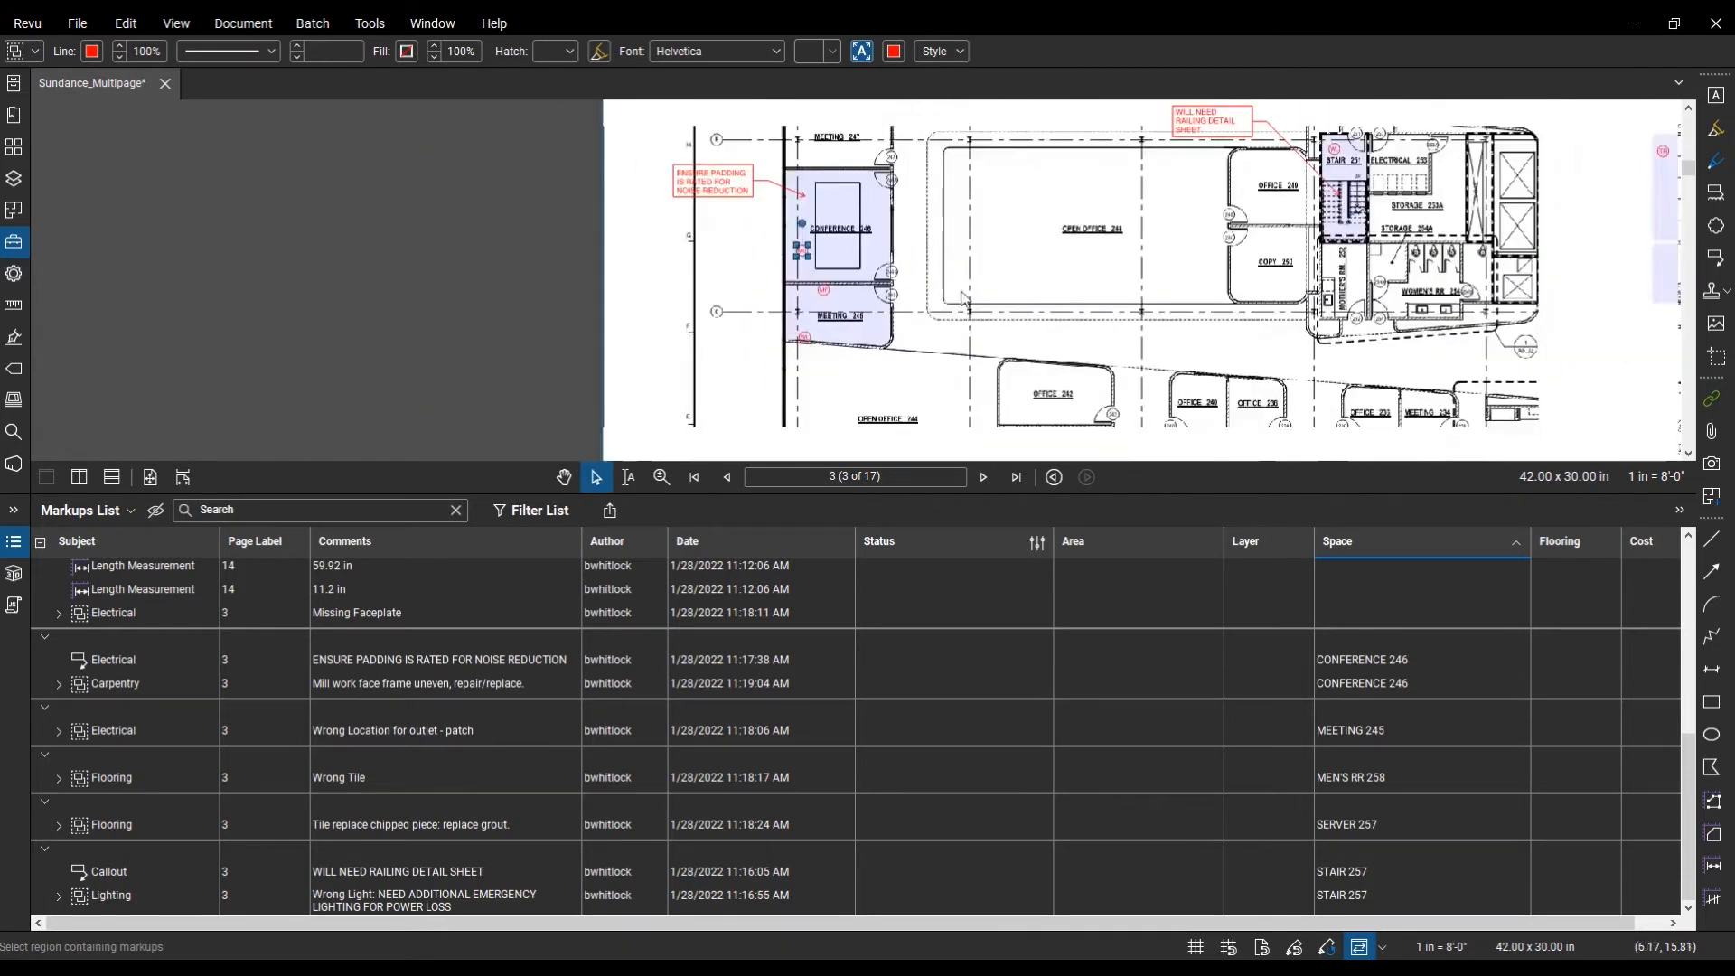
scroll(1038, 232, "up", 2)
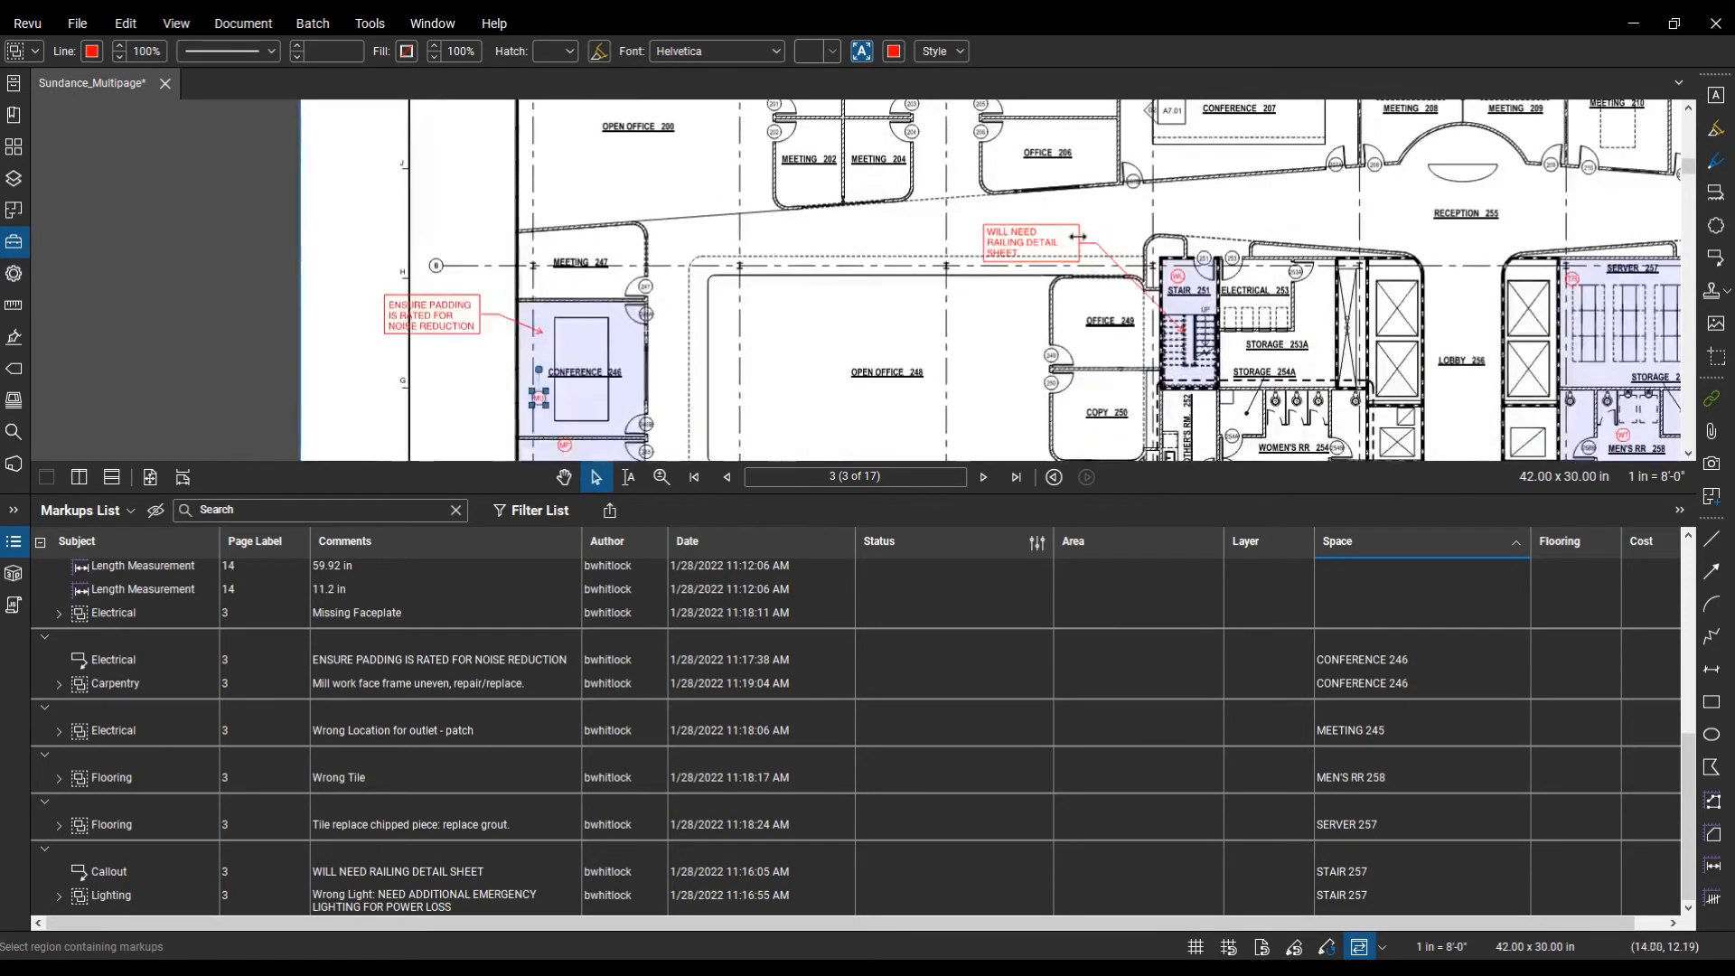
left_click(1108, 260)
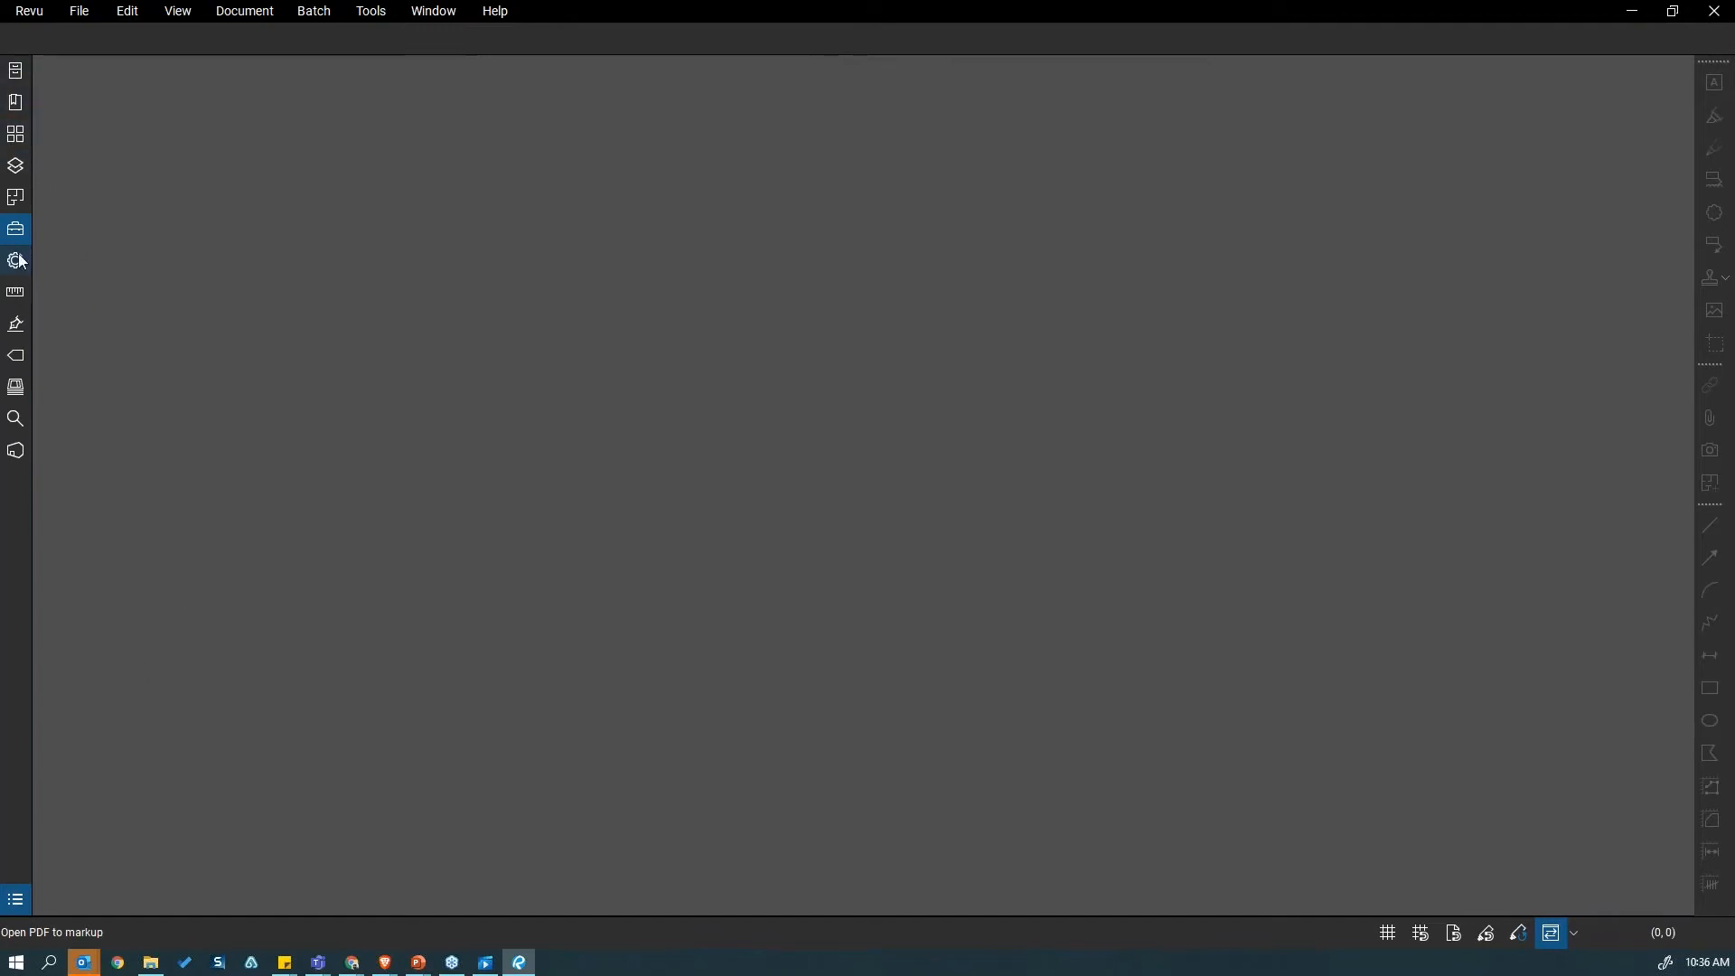
Step: Open A 2.01.2_Rev A.pdf from the recent files and bring the whole floor plan sheet into view
left_click(18, 77)
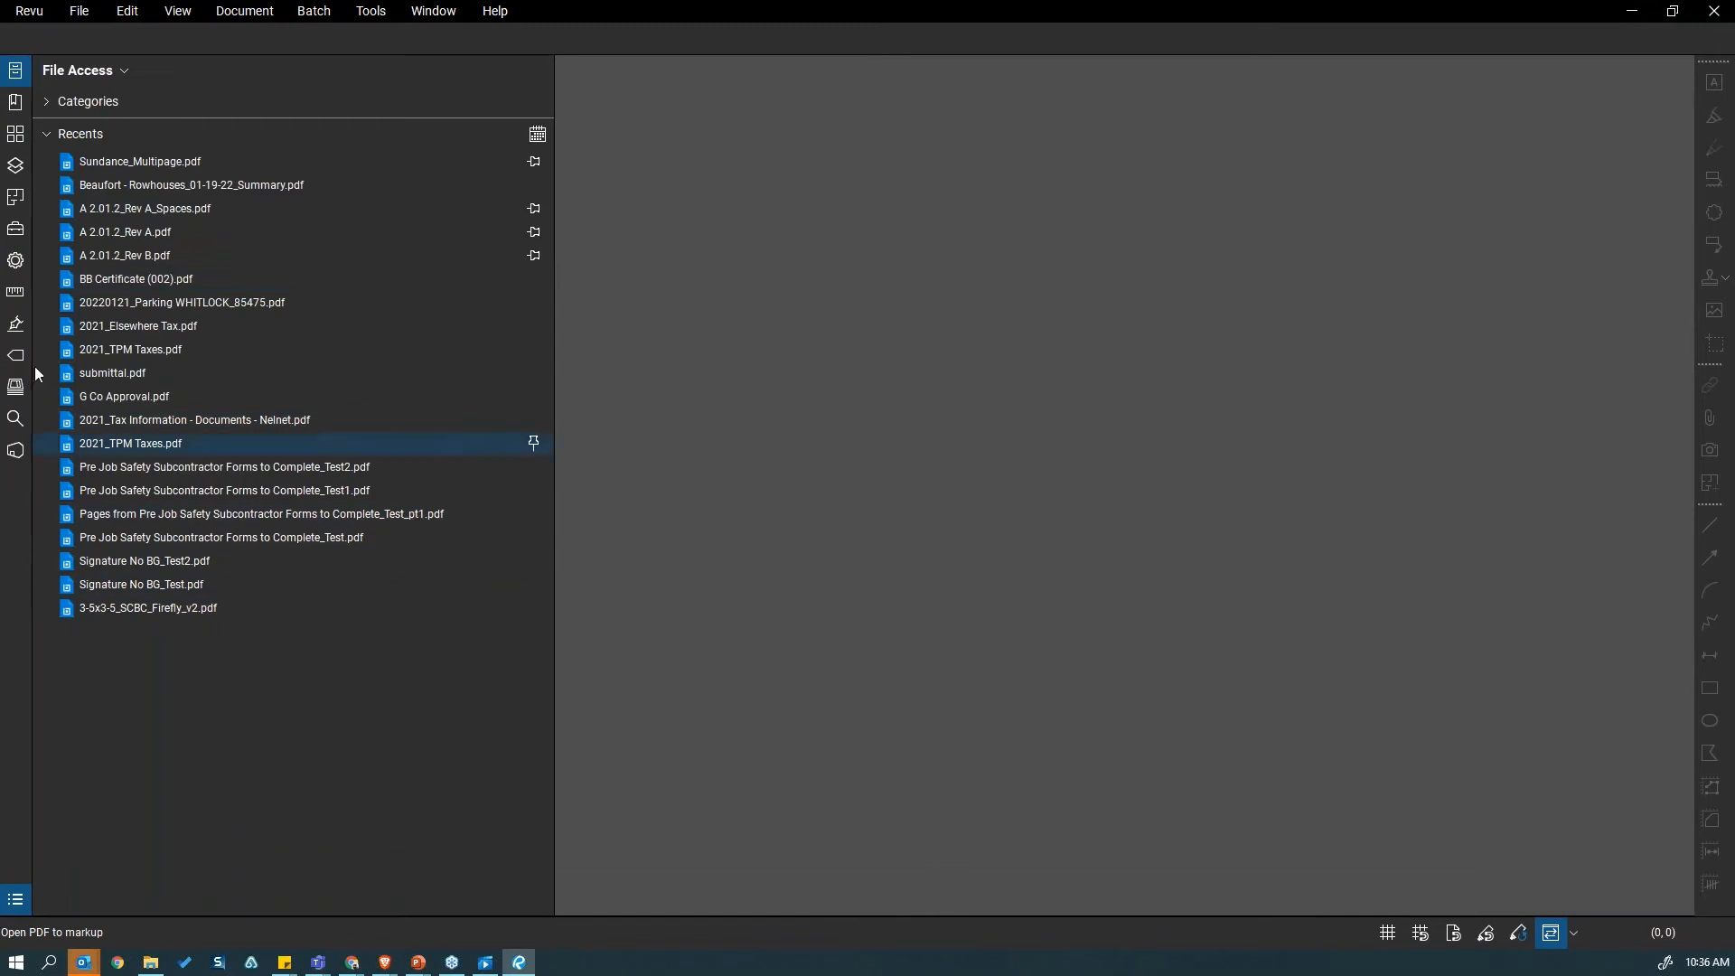
left_click(115, 237)
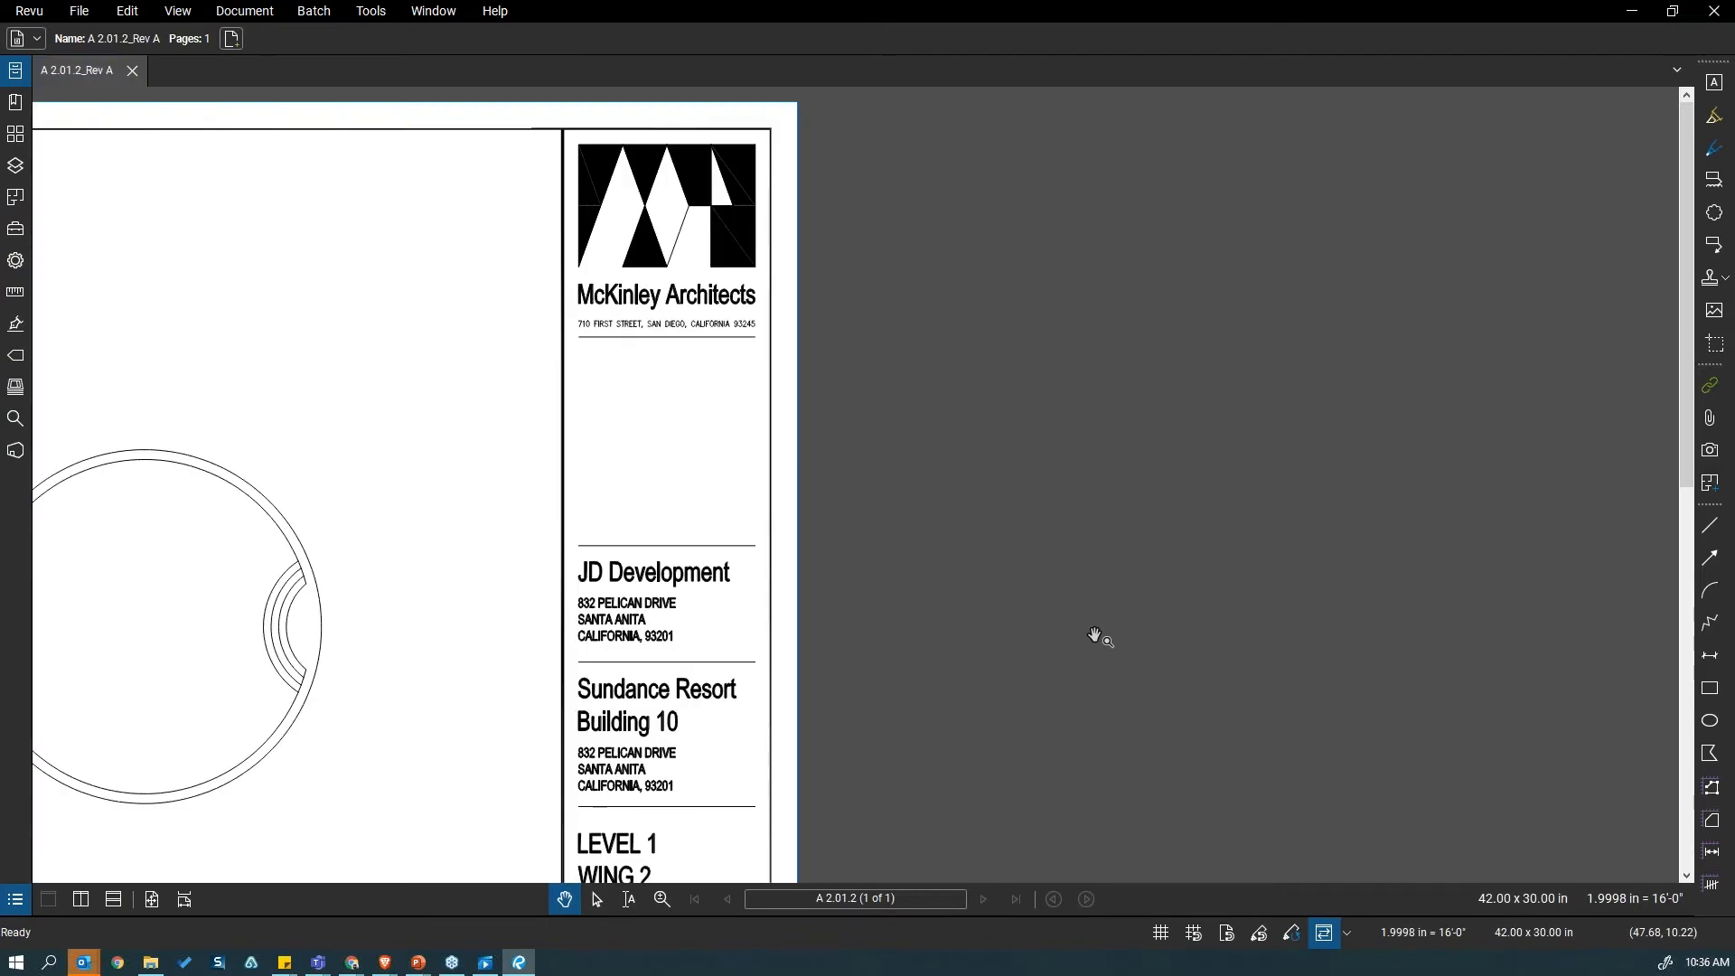
scroll(964, 652, "down", 3)
left_click_drag(266, 674, 696, 378)
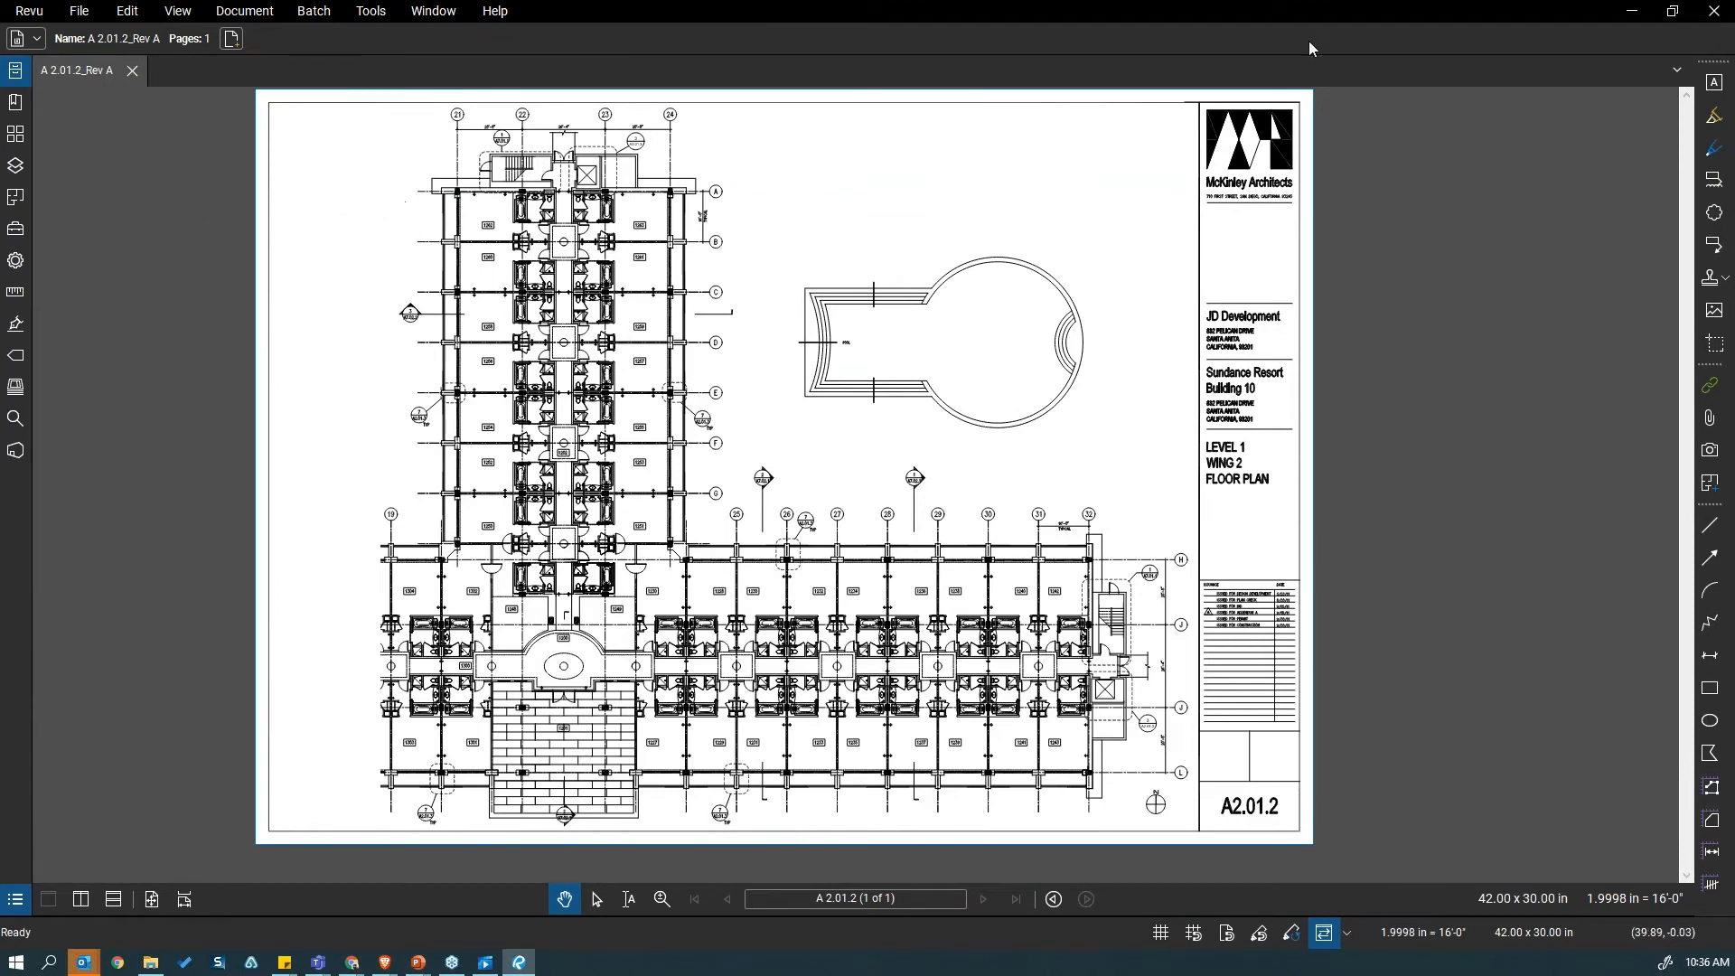
Step: Switch the workspace to the Revu Advanced profile
left_click(30, 11)
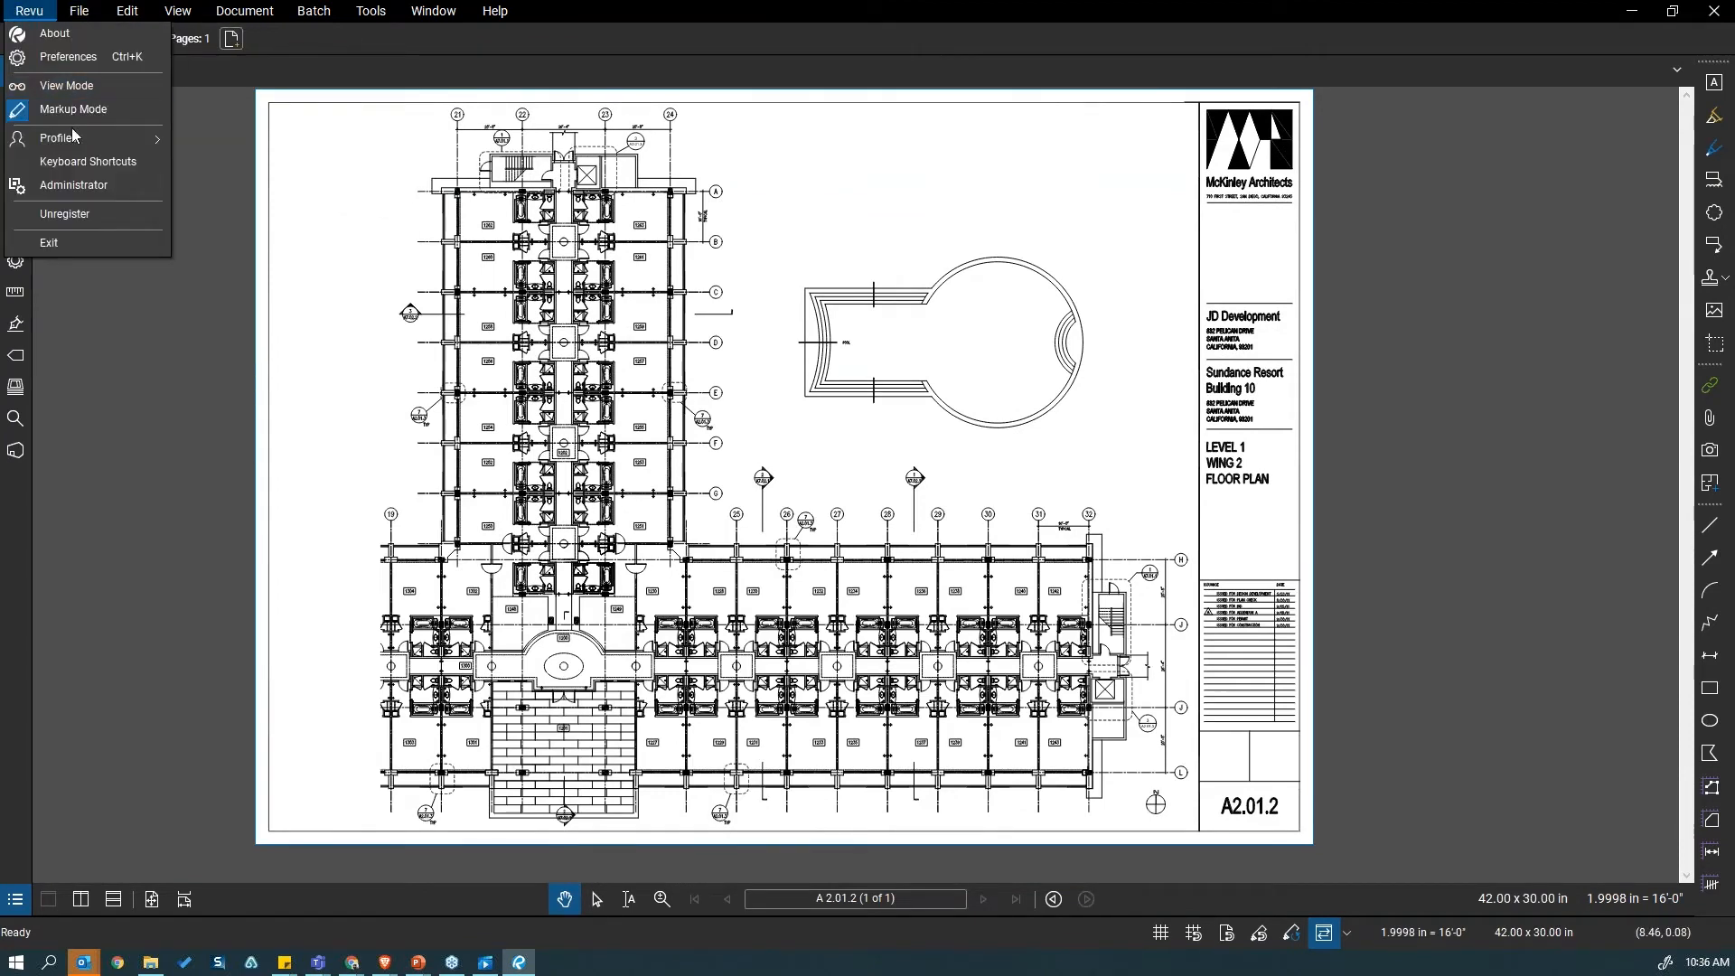
mouse_move(161, 151)
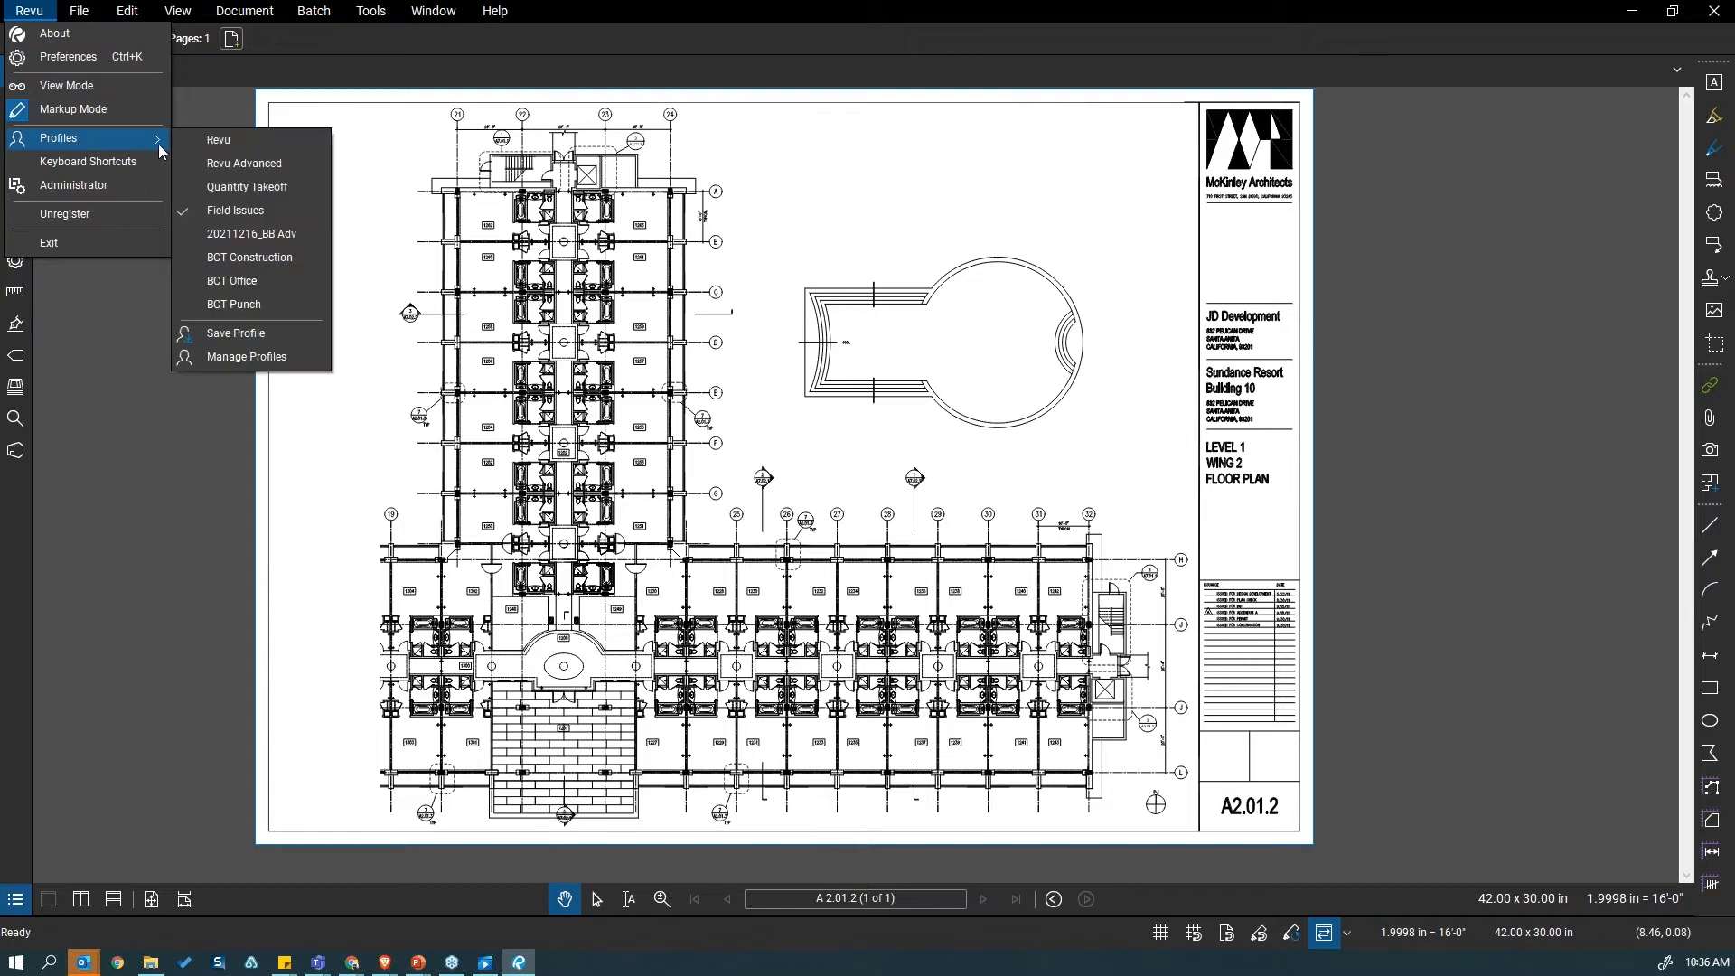
left_click(243, 163)
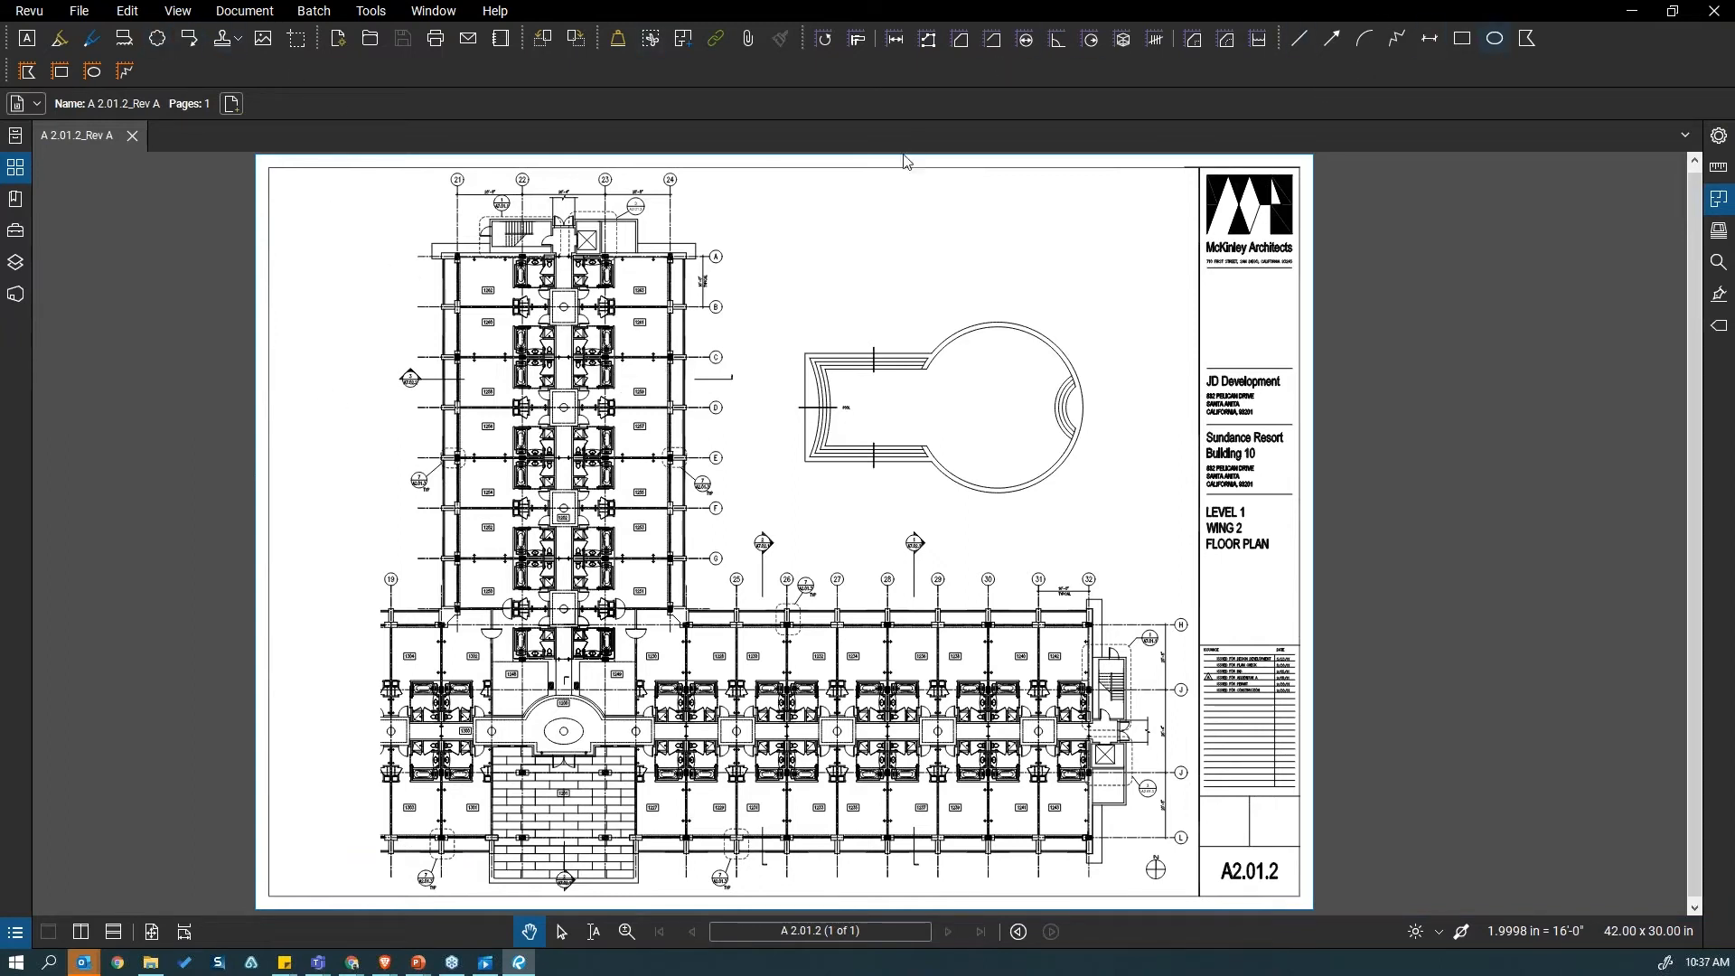
Step: Draw a red circle in the blank area above the pool and set its line width to 2.5 pt
left_click(1495, 38)
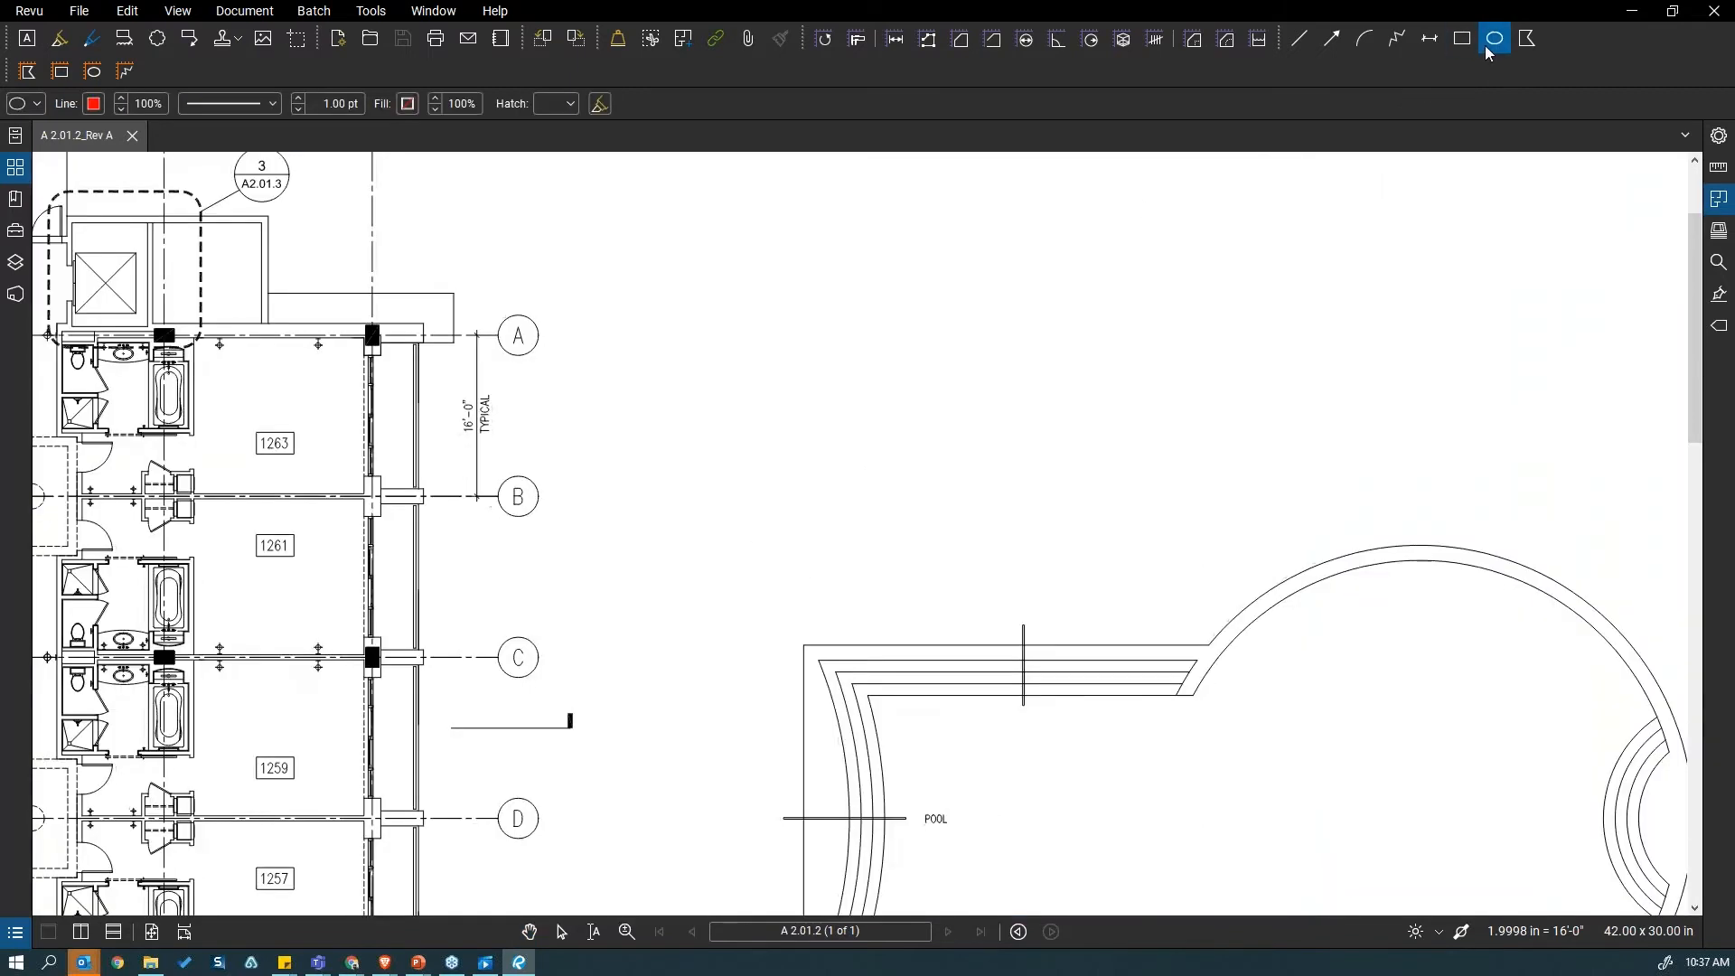
left_click_drag(733, 281, 866, 400)
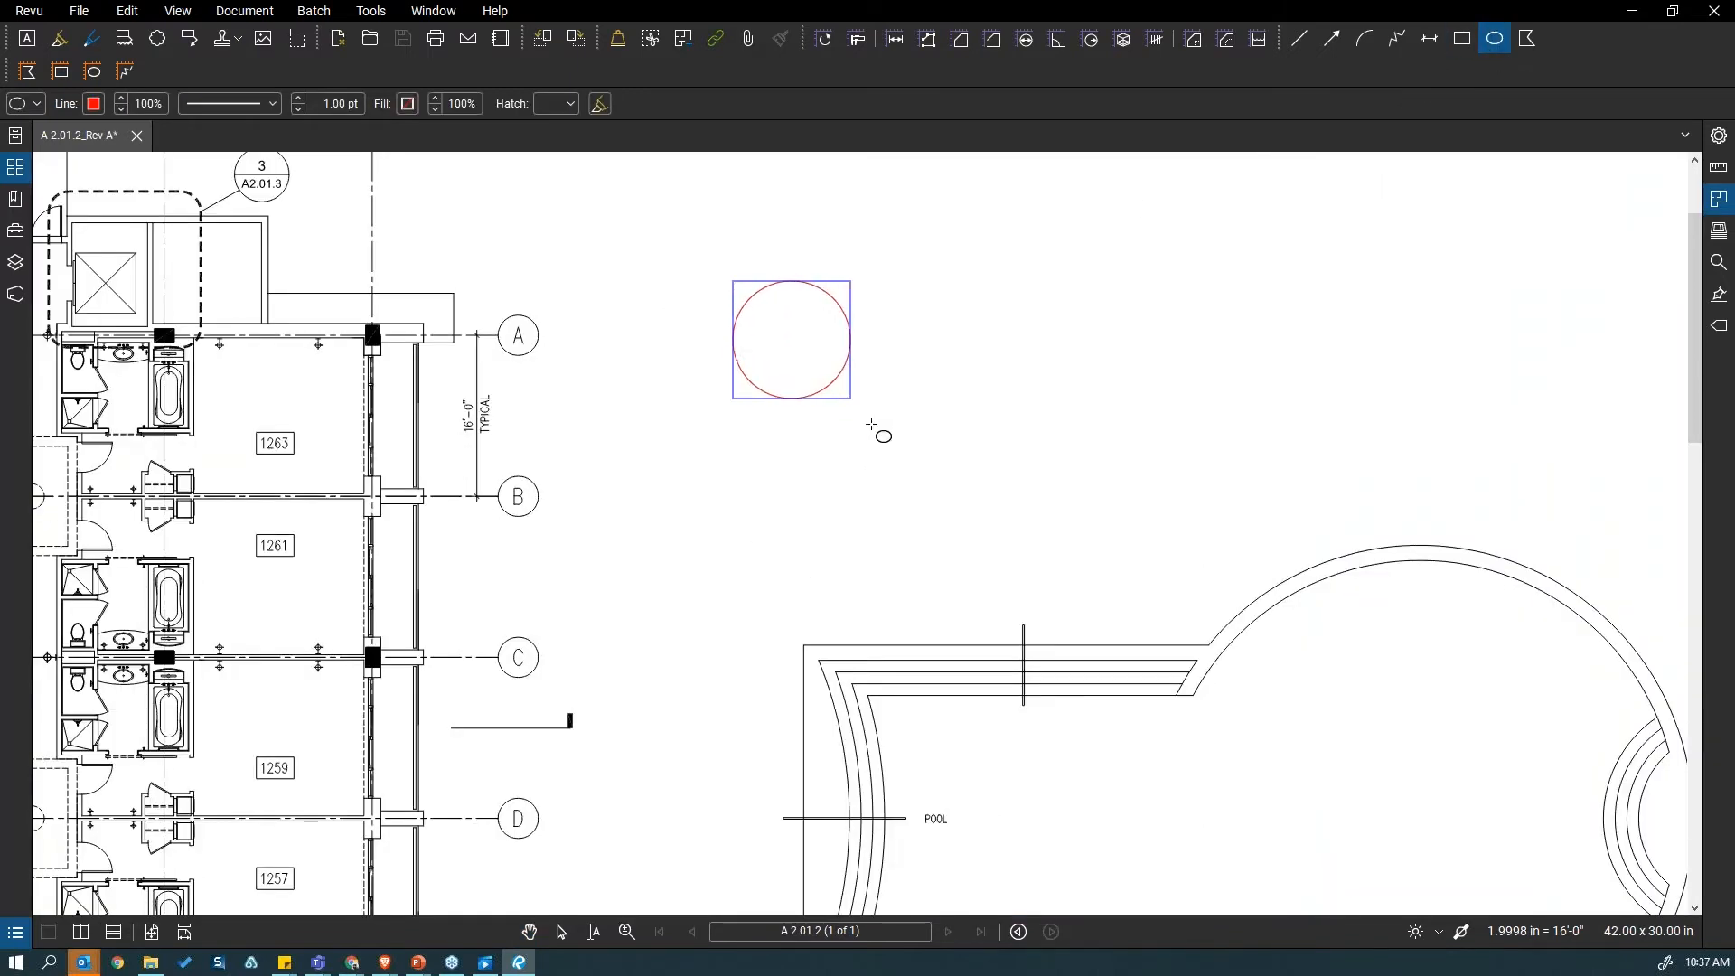
type("2.5")
key("Return")
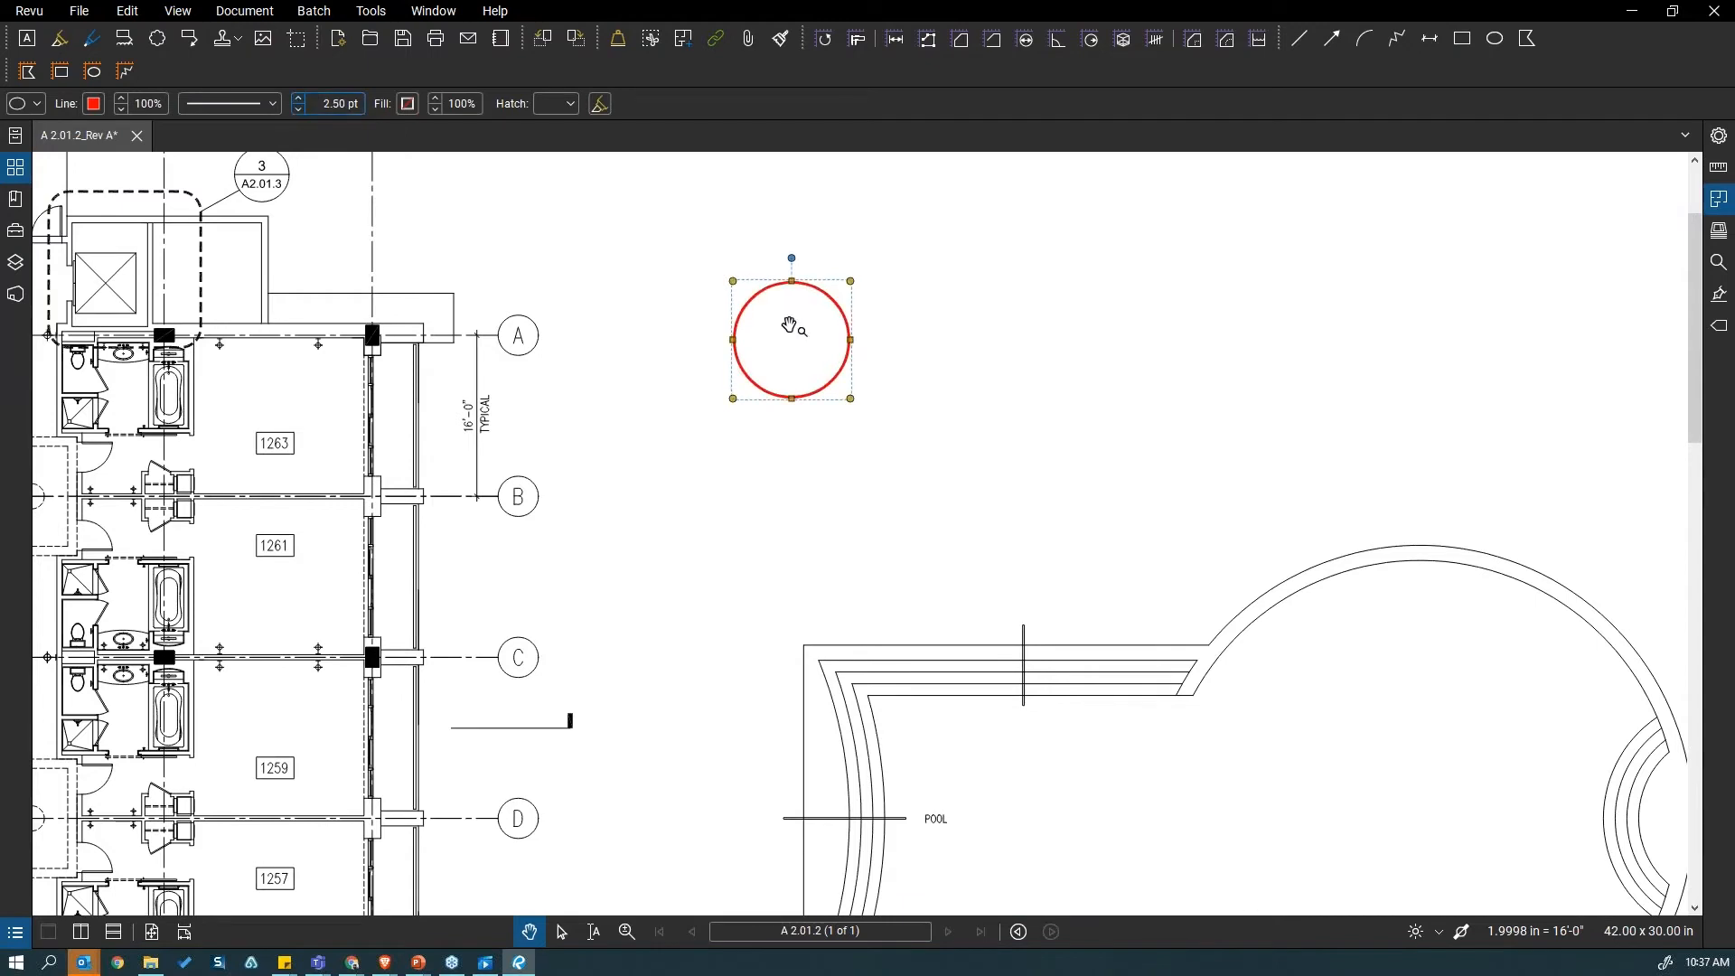
scroll(770, 286, "up", 2)
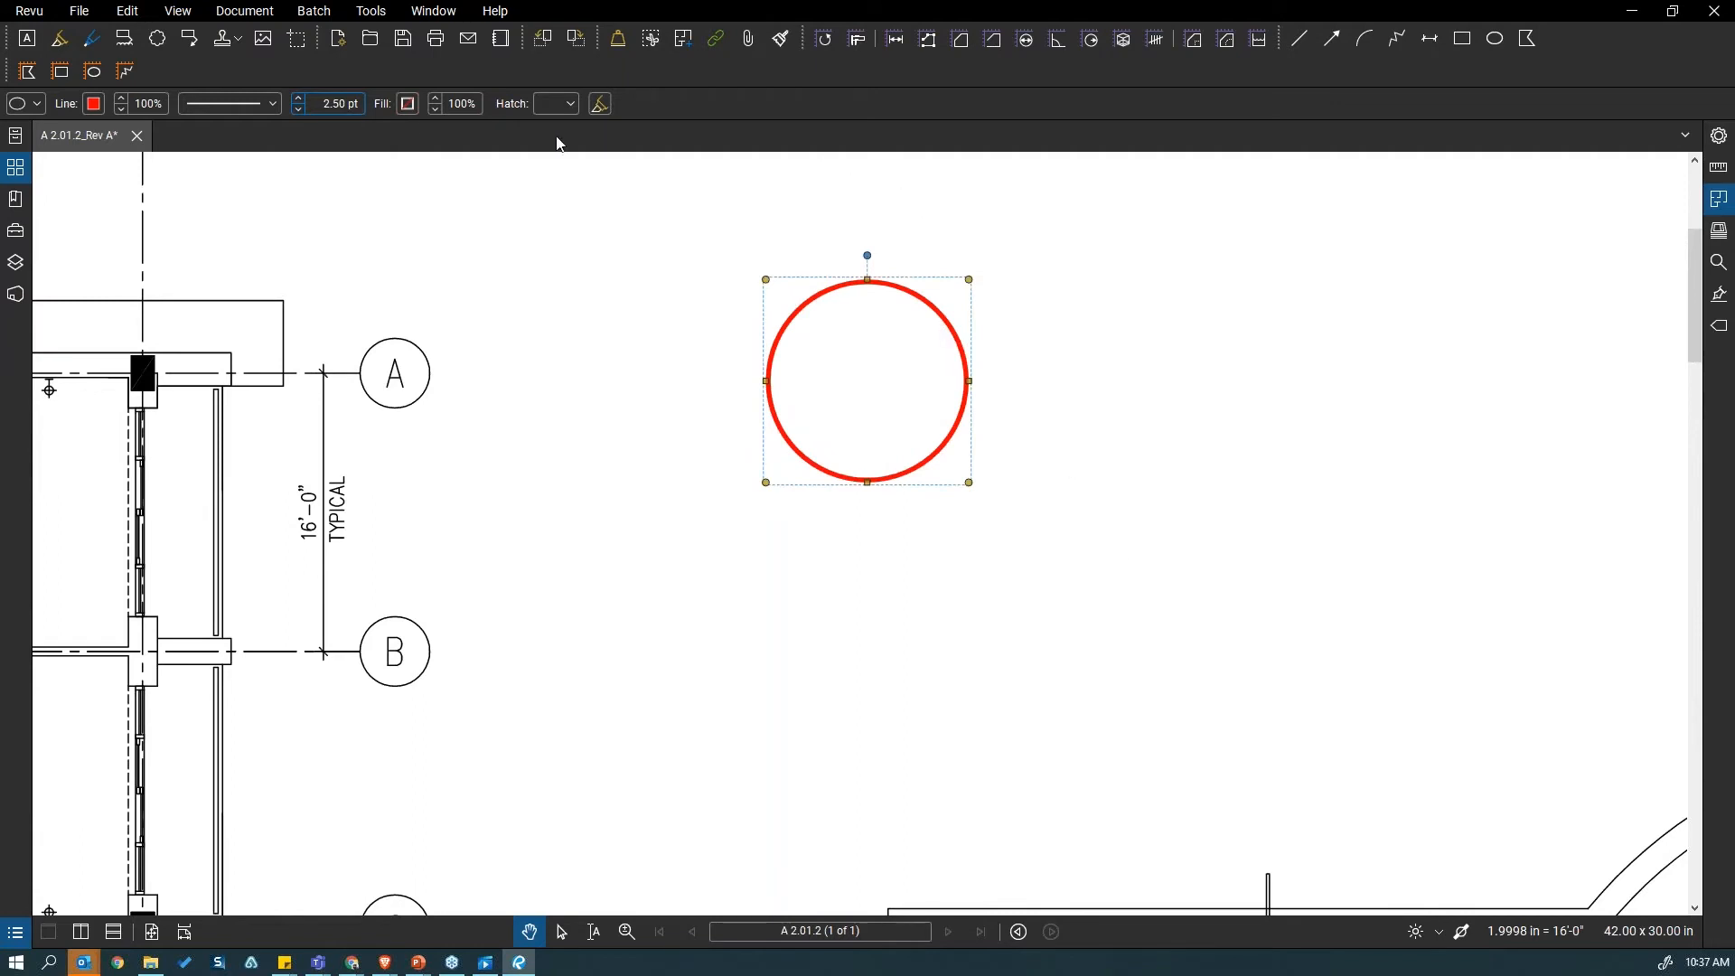
left_click(27, 40)
left_click_drag(832, 380, 1024, 583)
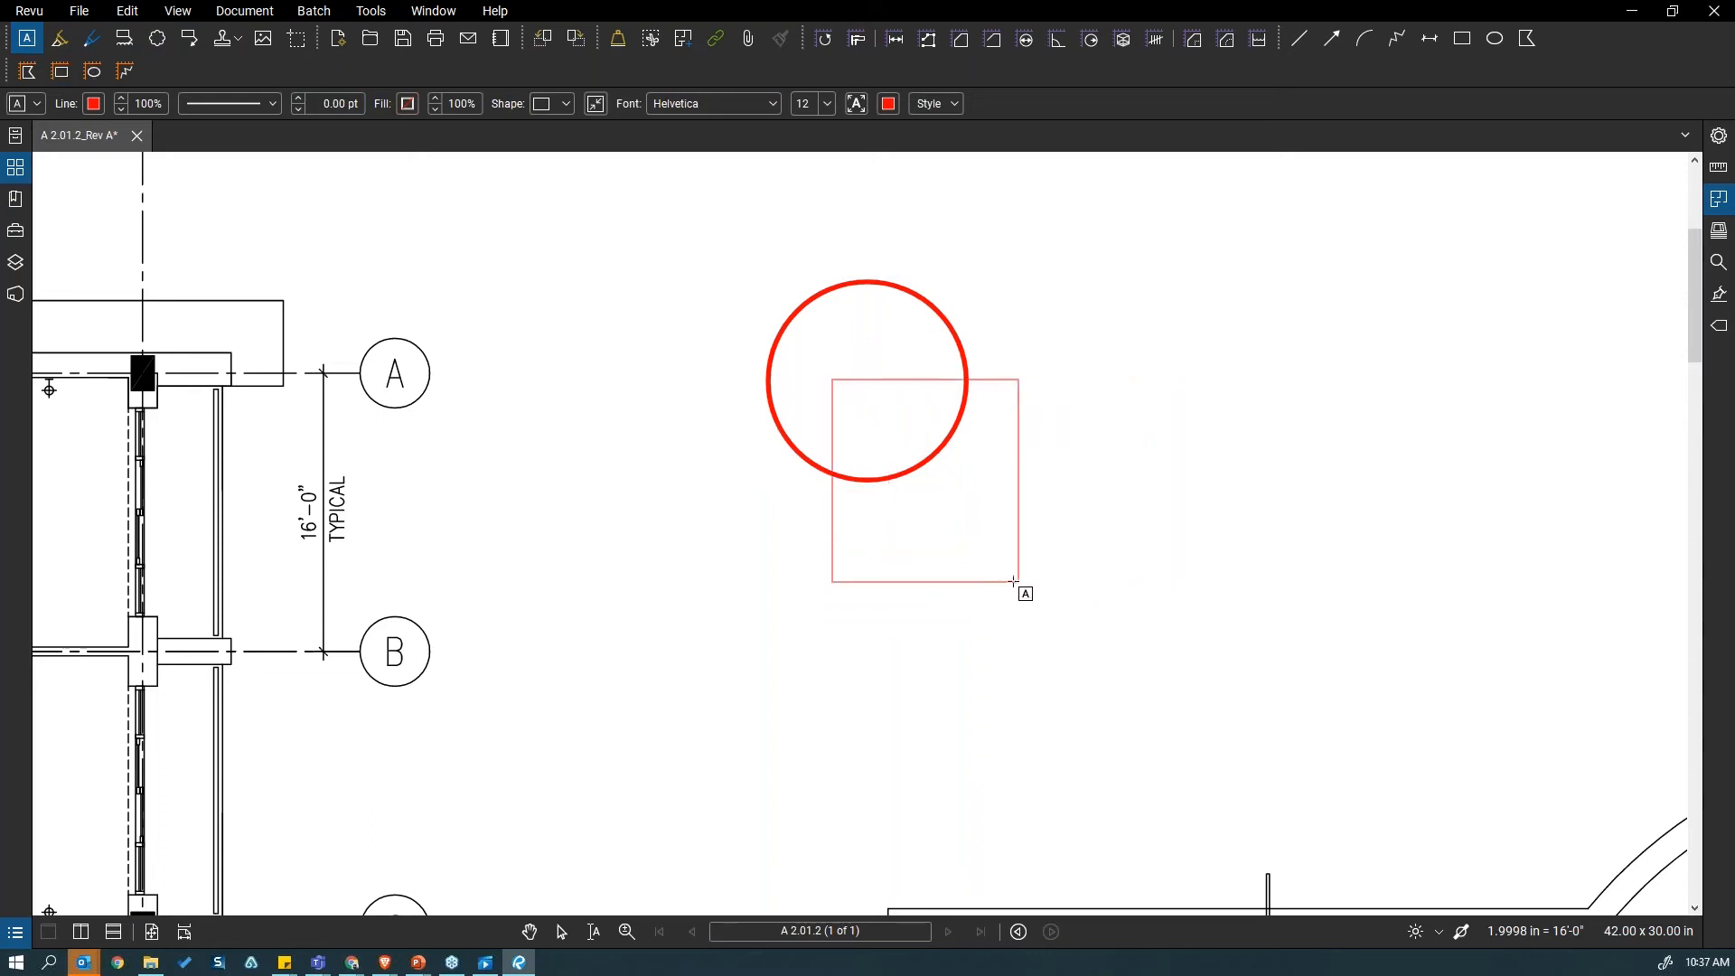
key("Escape")
Step: Add the Typewriter text "BW" inside the red circle
left_click(371, 11)
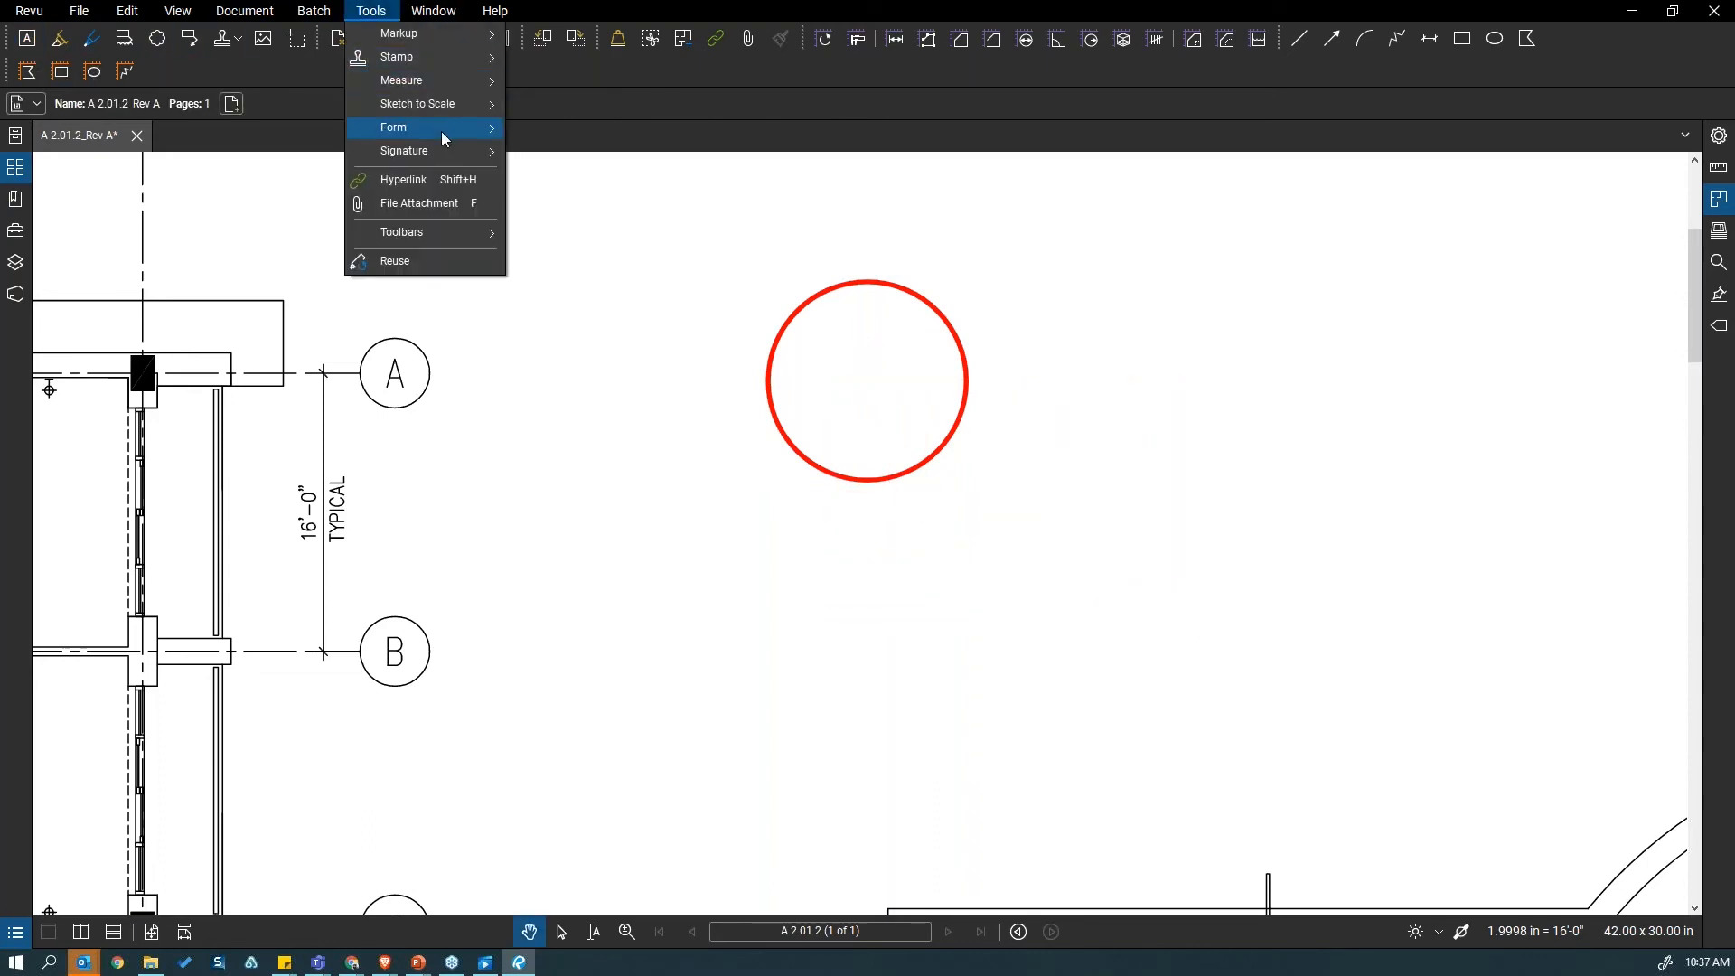
mouse_move(437, 38)
left_click(567, 58)
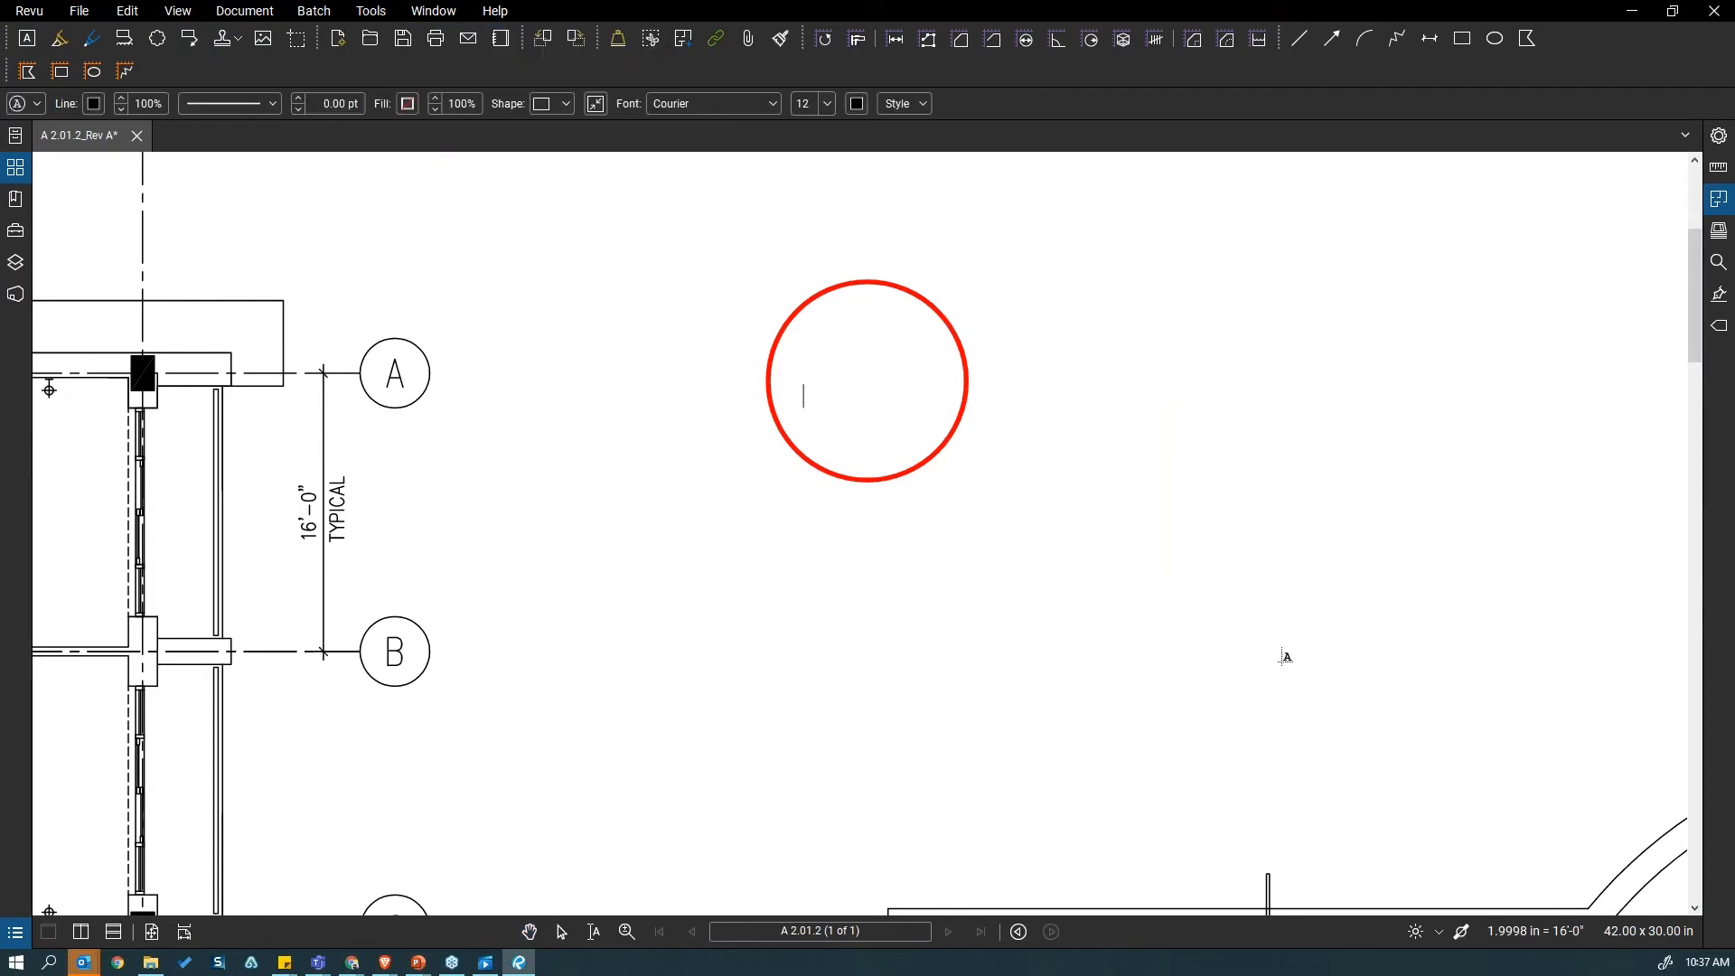
type("BW")
key("Escape")
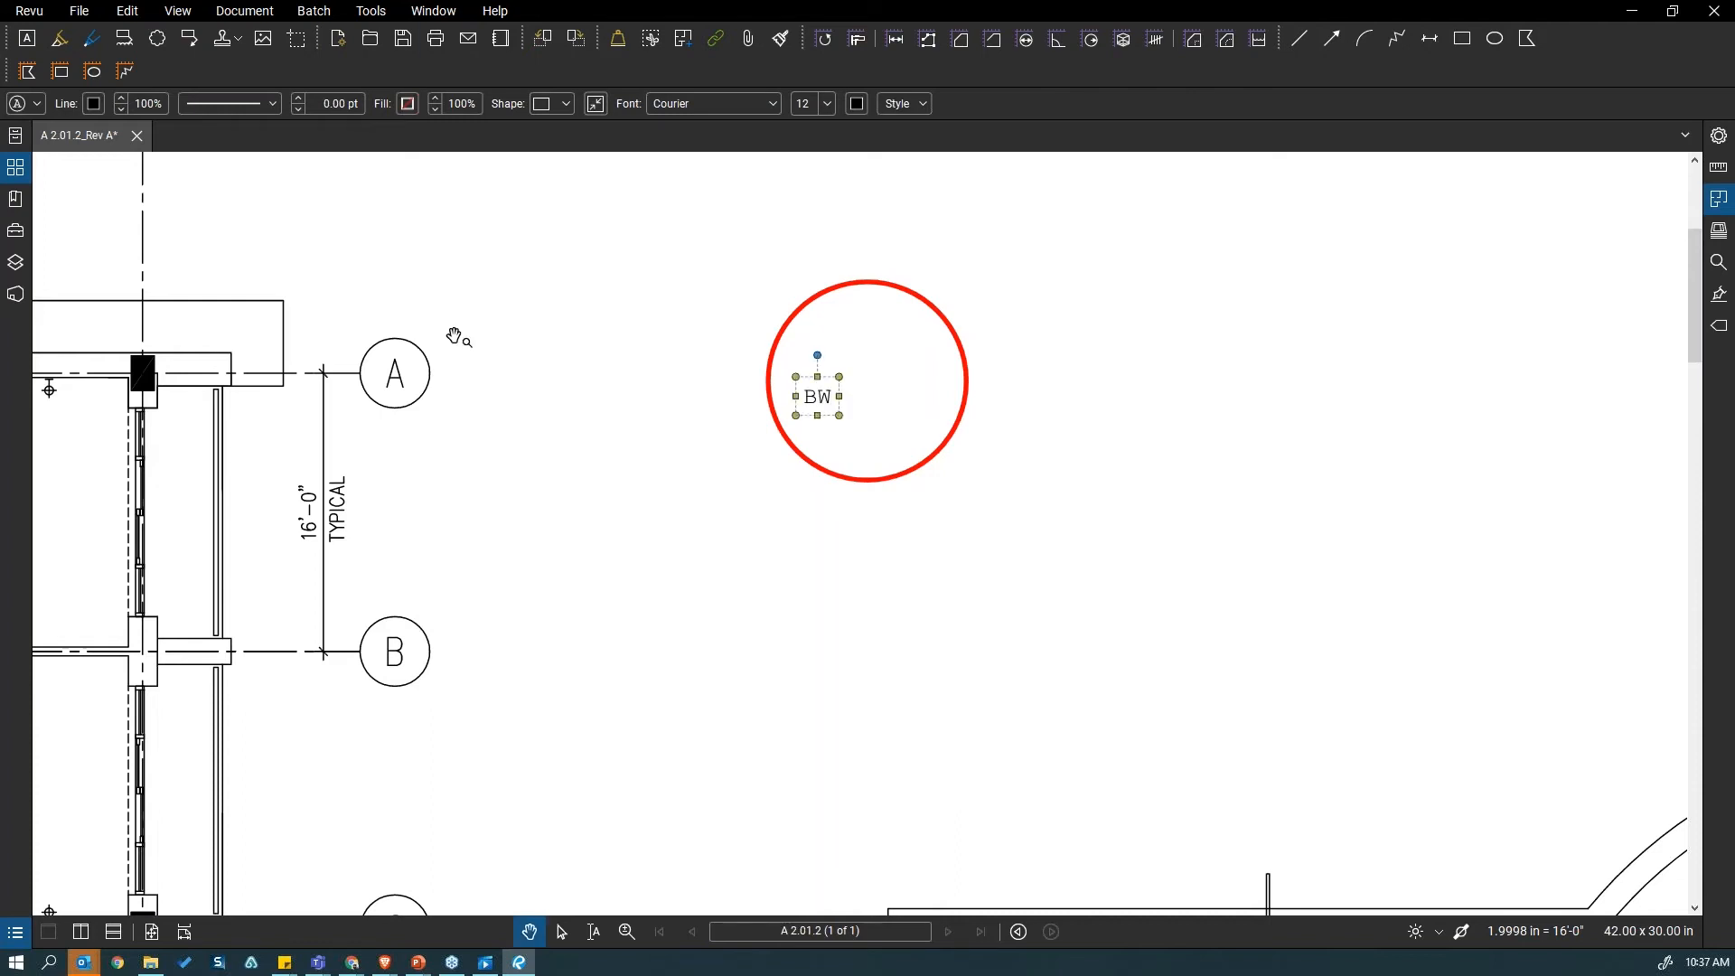
Step: Set the font size of the BW text to 72
left_click_drag(838, 376, 881, 343)
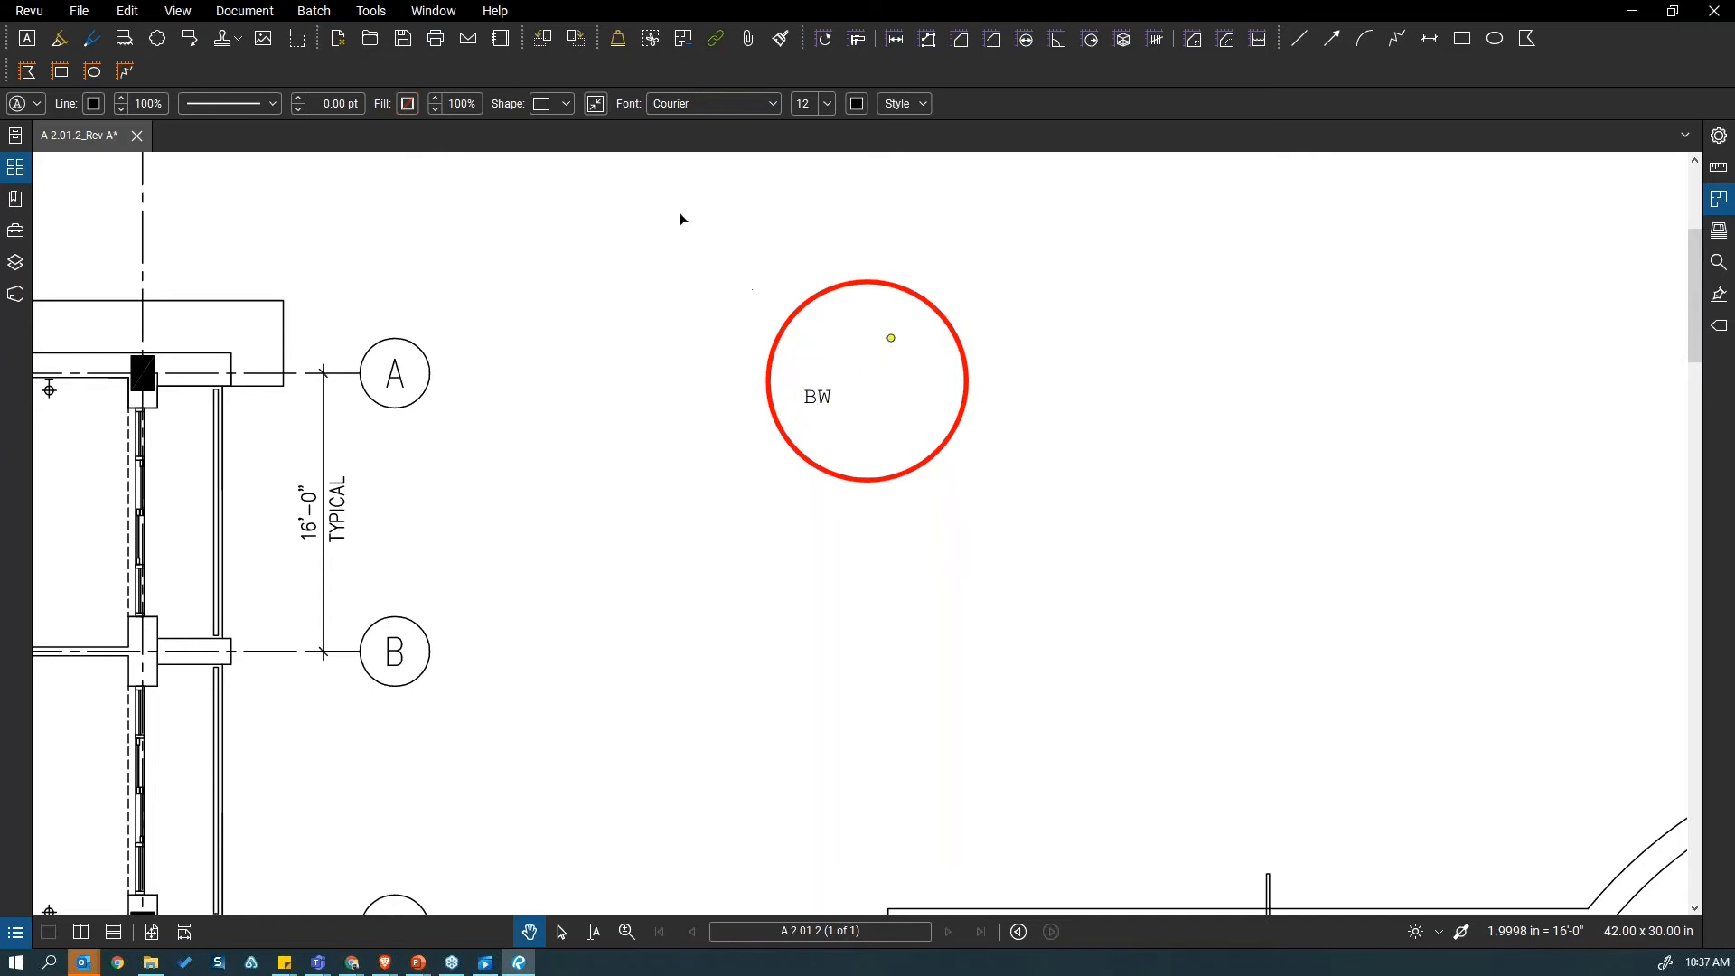
left_click(826, 103)
left_click(827, 412)
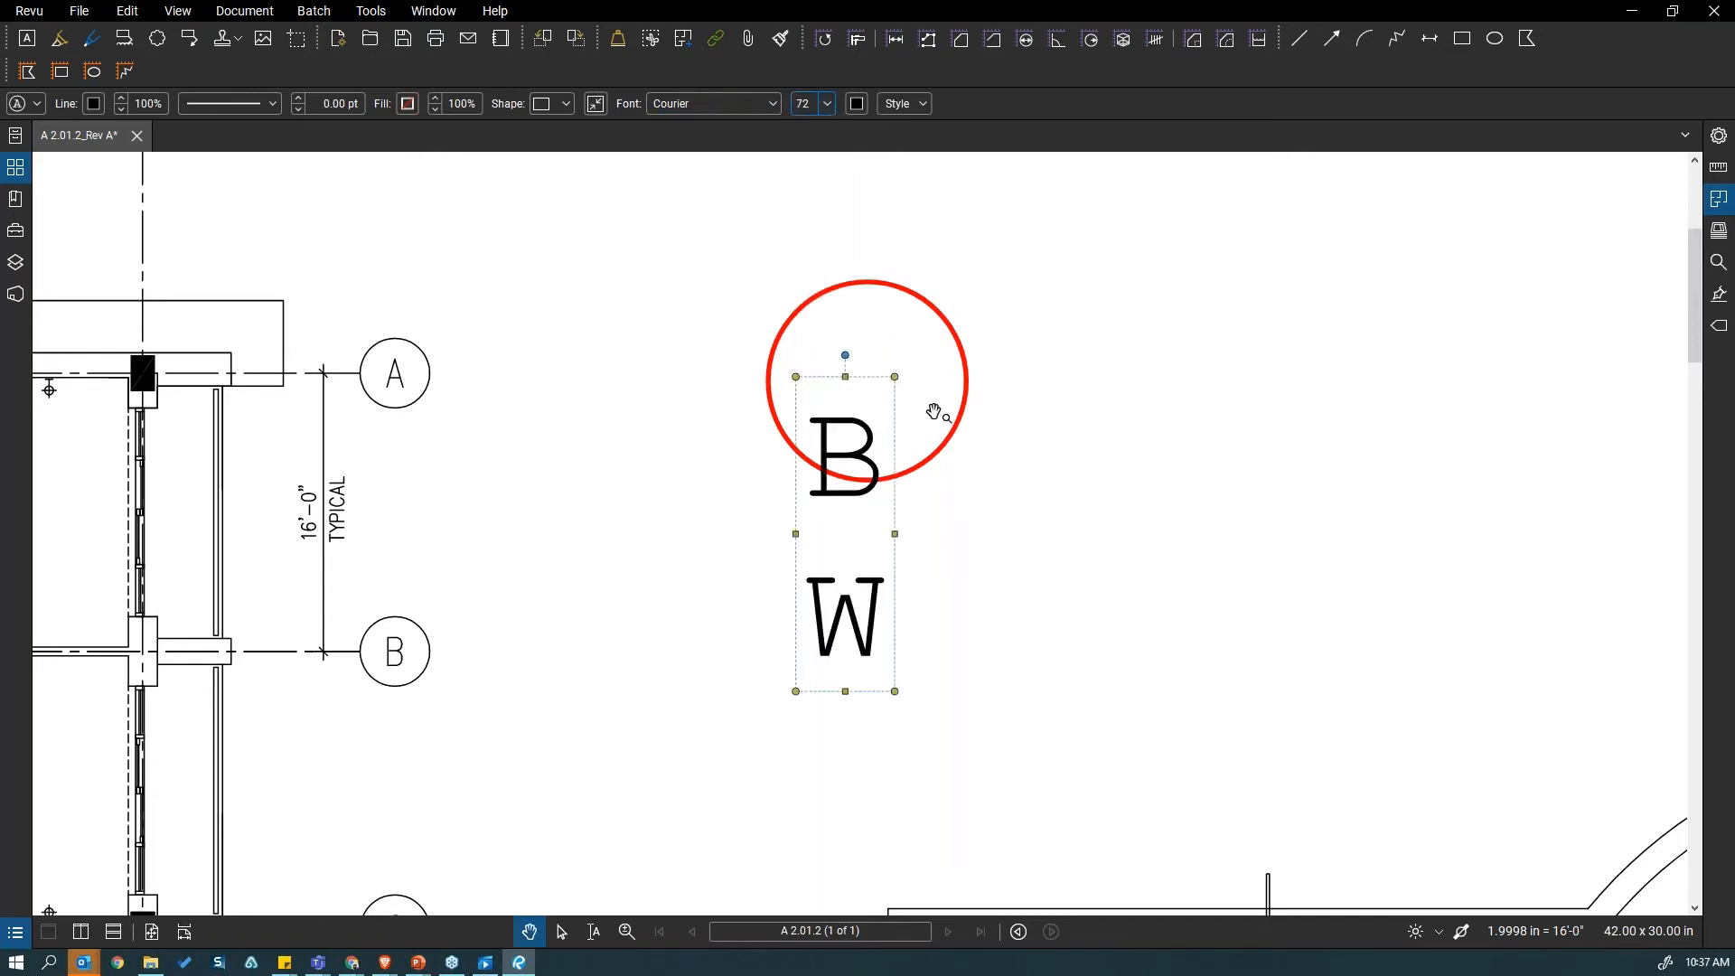
Step: Widen the BW text box to fit both letters on one line, autosize it, and centre it in the circle
left_click_drag(895, 534, 1036, 556)
left_click(597, 104)
left_click_drag(863, 470, 834, 418)
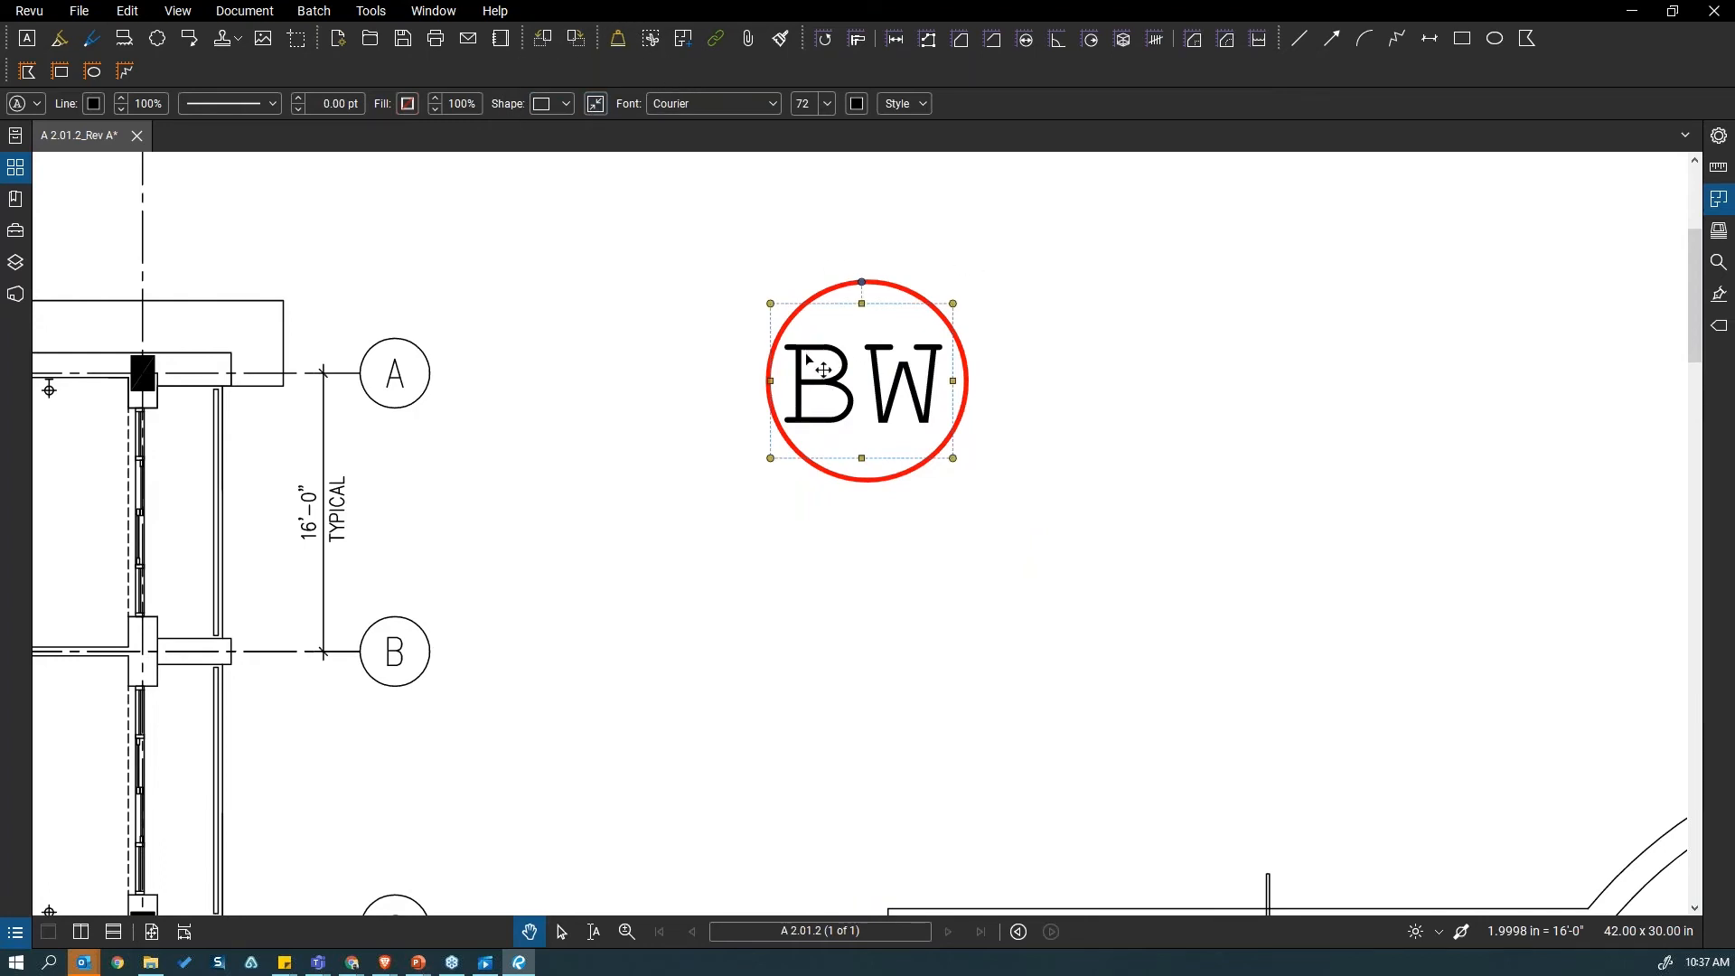
left_click(676, 224)
mouse_move(676, 223)
left_mouse_down()
mouse_move(1151, 668)
mouse_move(696, 333)
left_mouse_up()
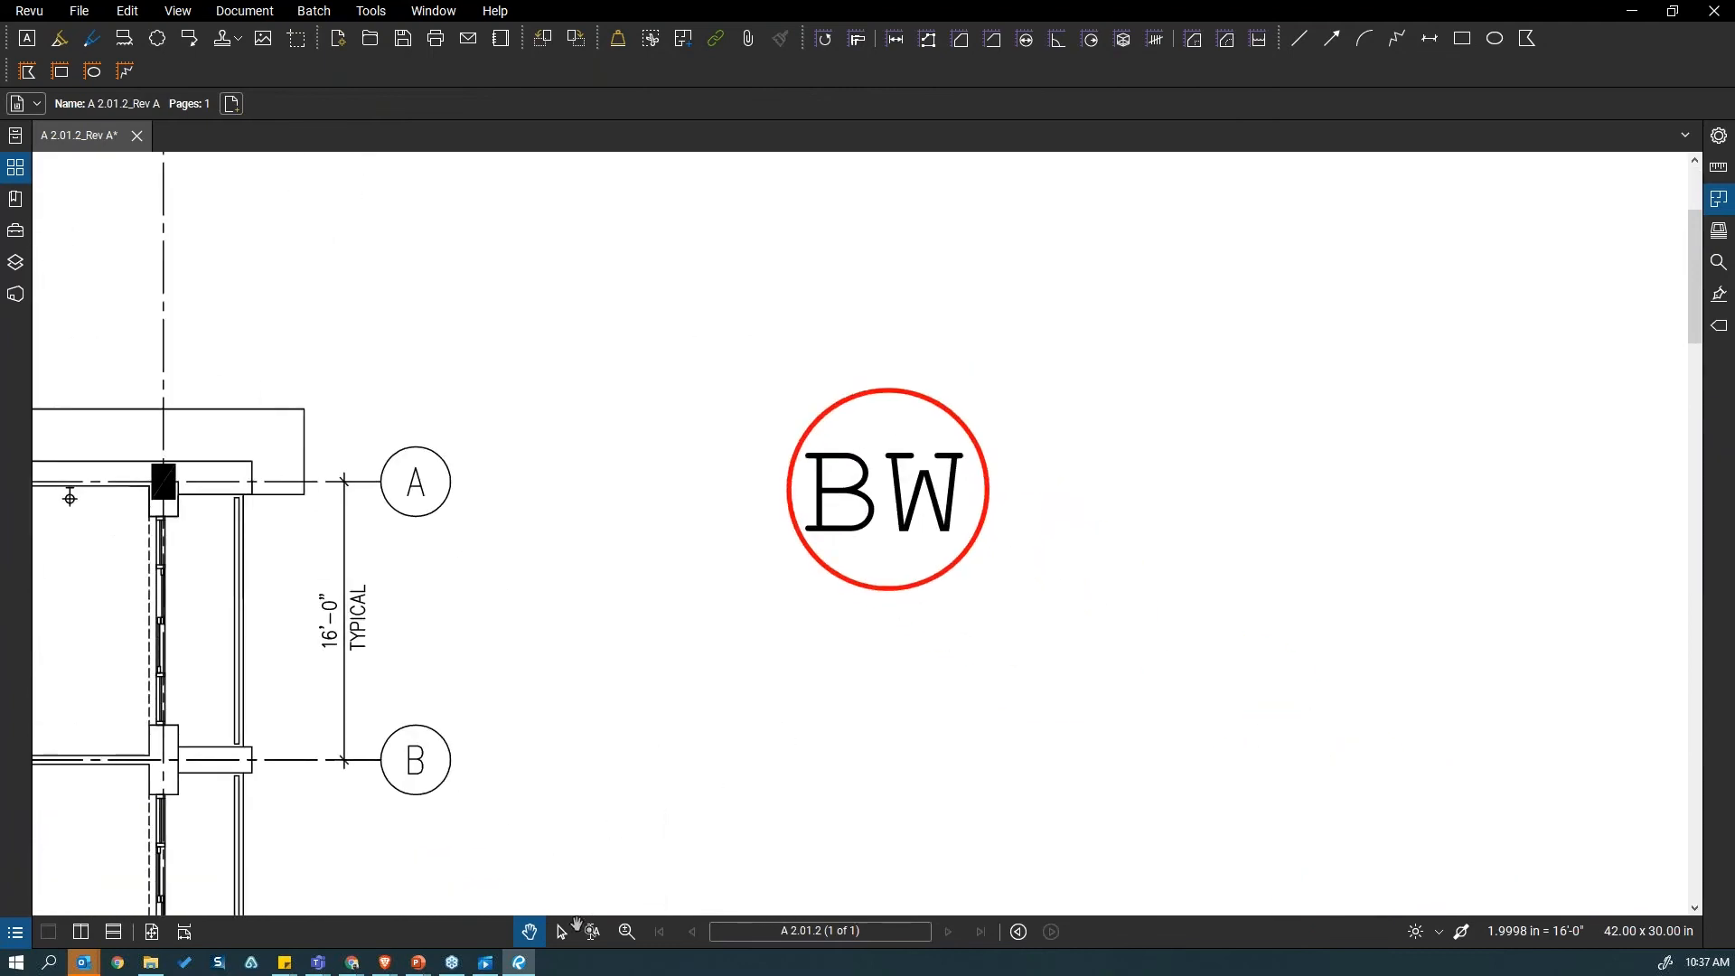
Step: Select the red circle together with the BW text and group them into one marker
left_click(561, 931)
left_click_drag(793, 384, 1041, 611)
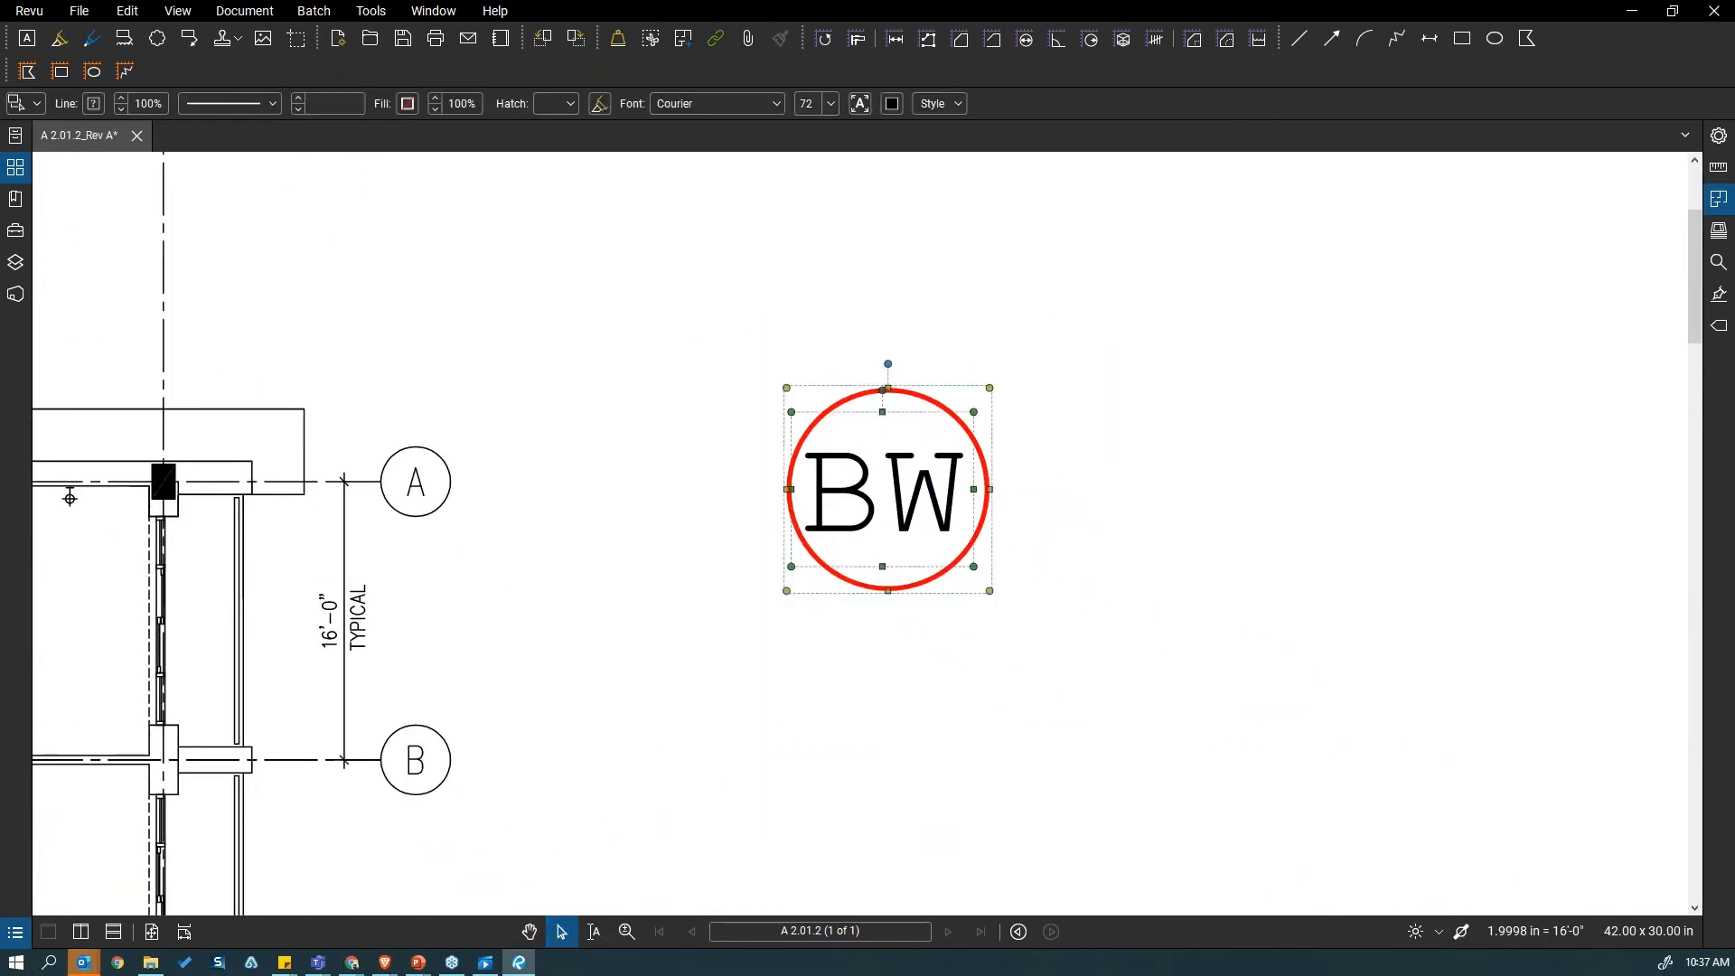
key("ctrl+g")
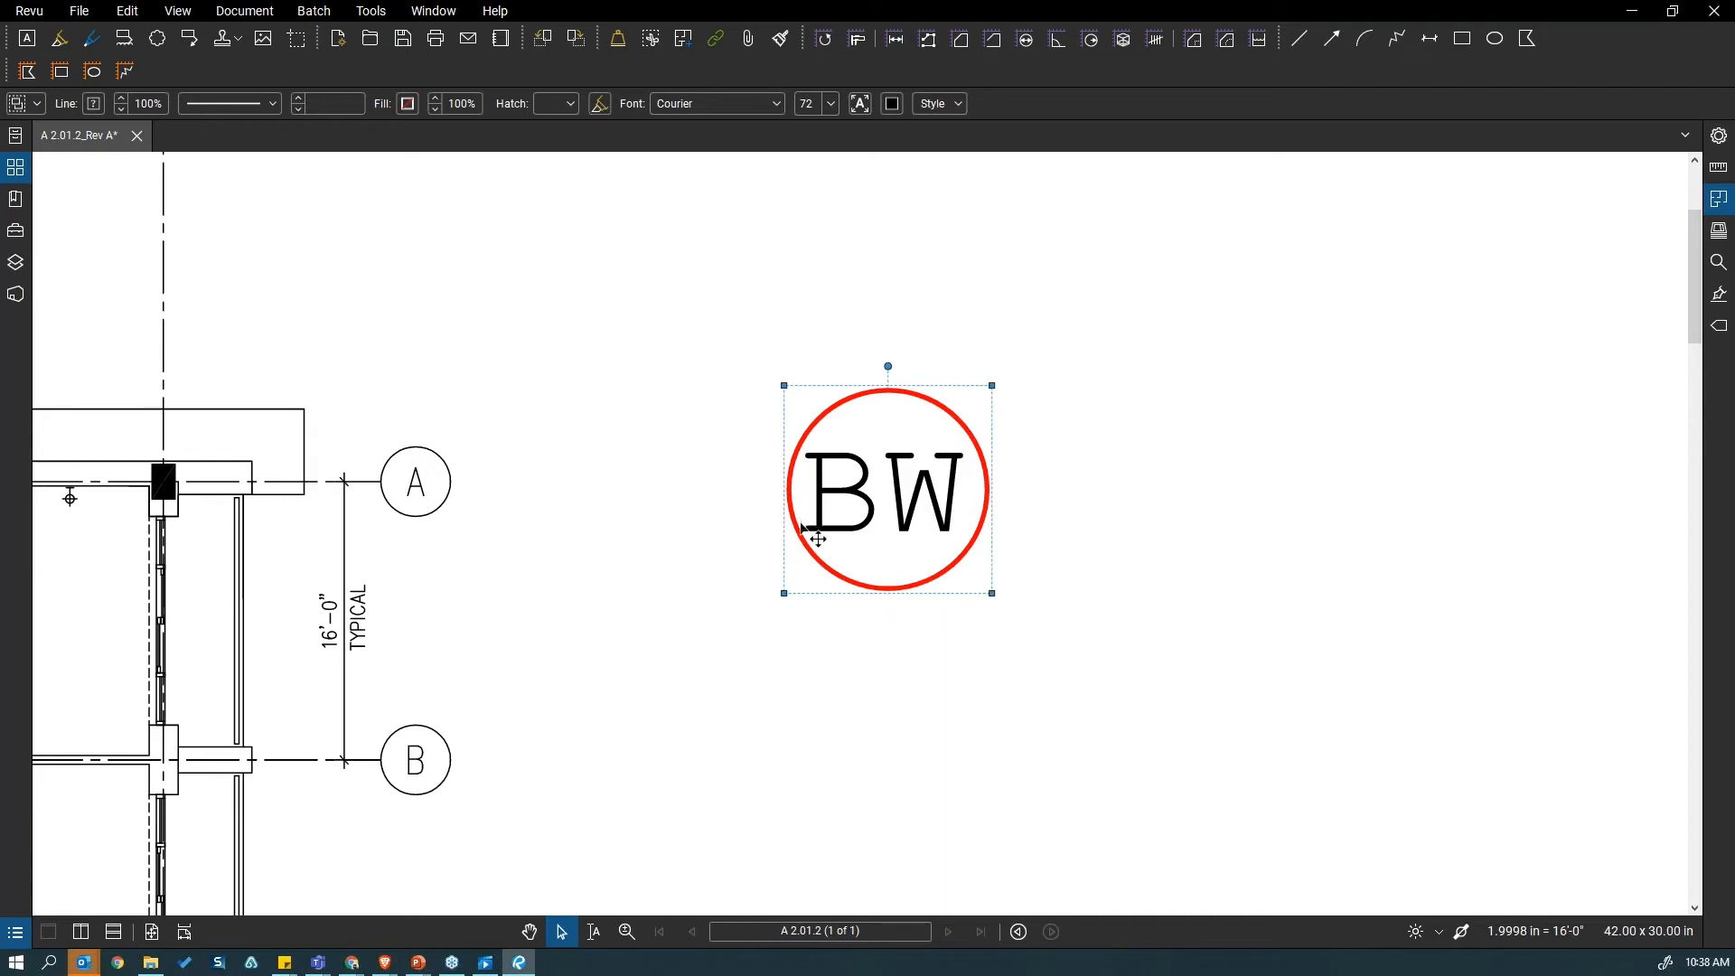
Step: Open the Tool Chest and examine the grouped marker in Recent Tools and the Maximum Recents options
left_click(16, 233)
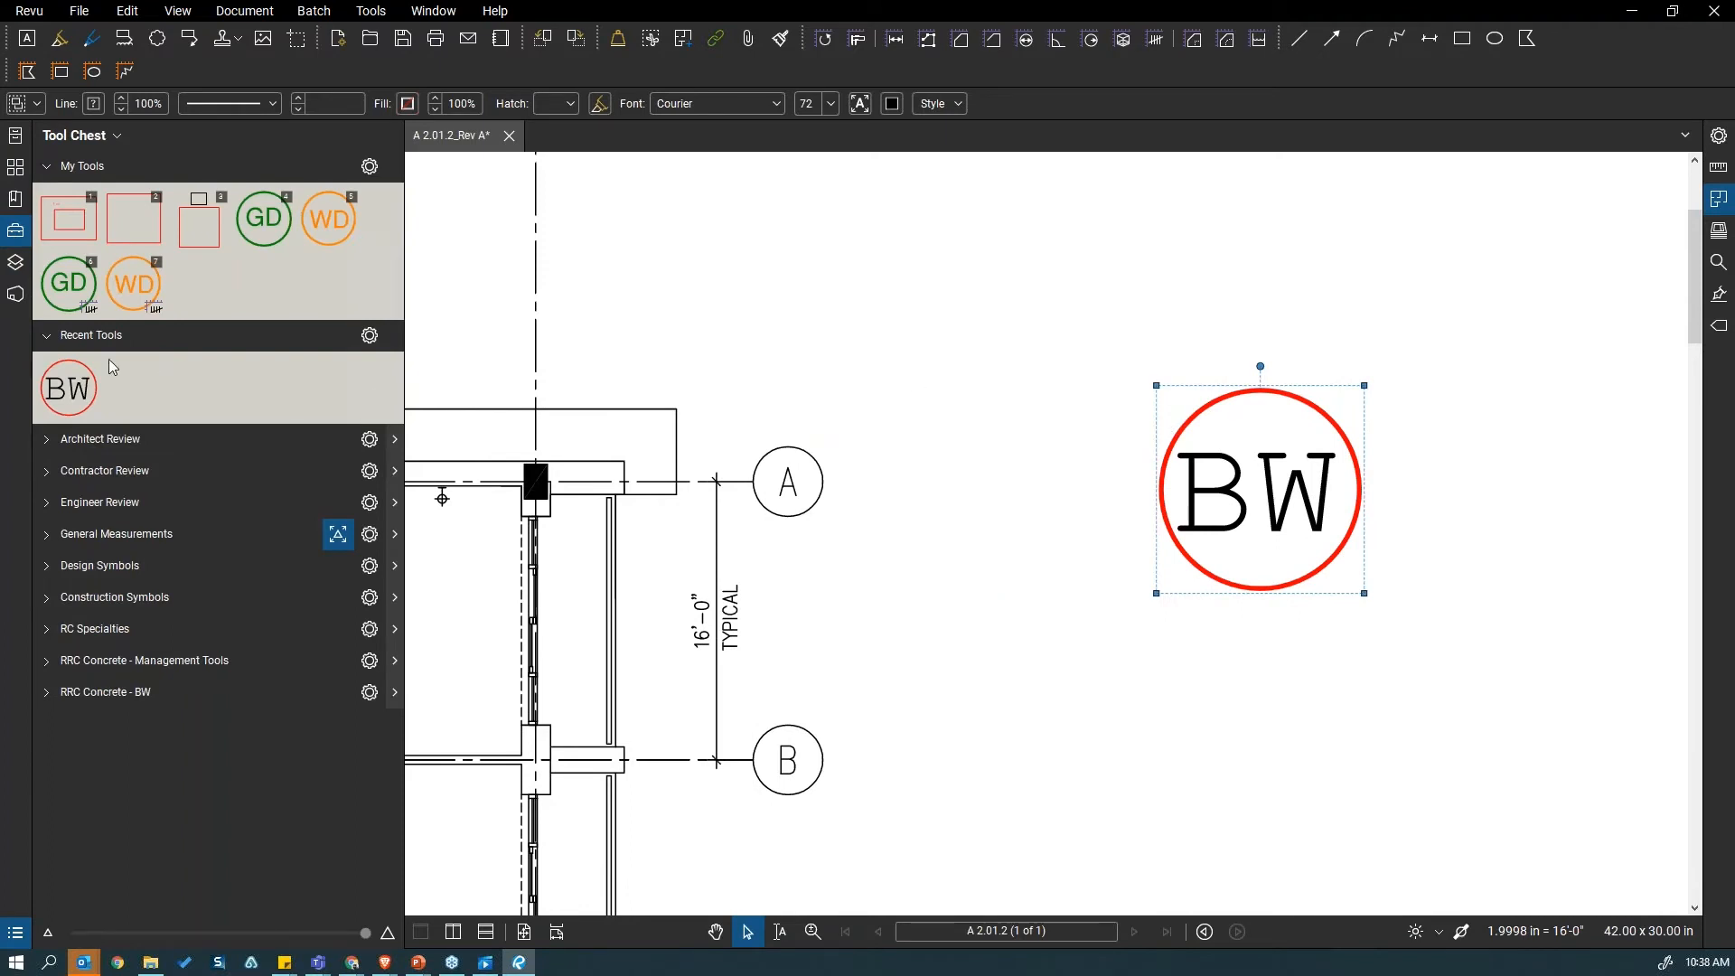
left_click(70, 375)
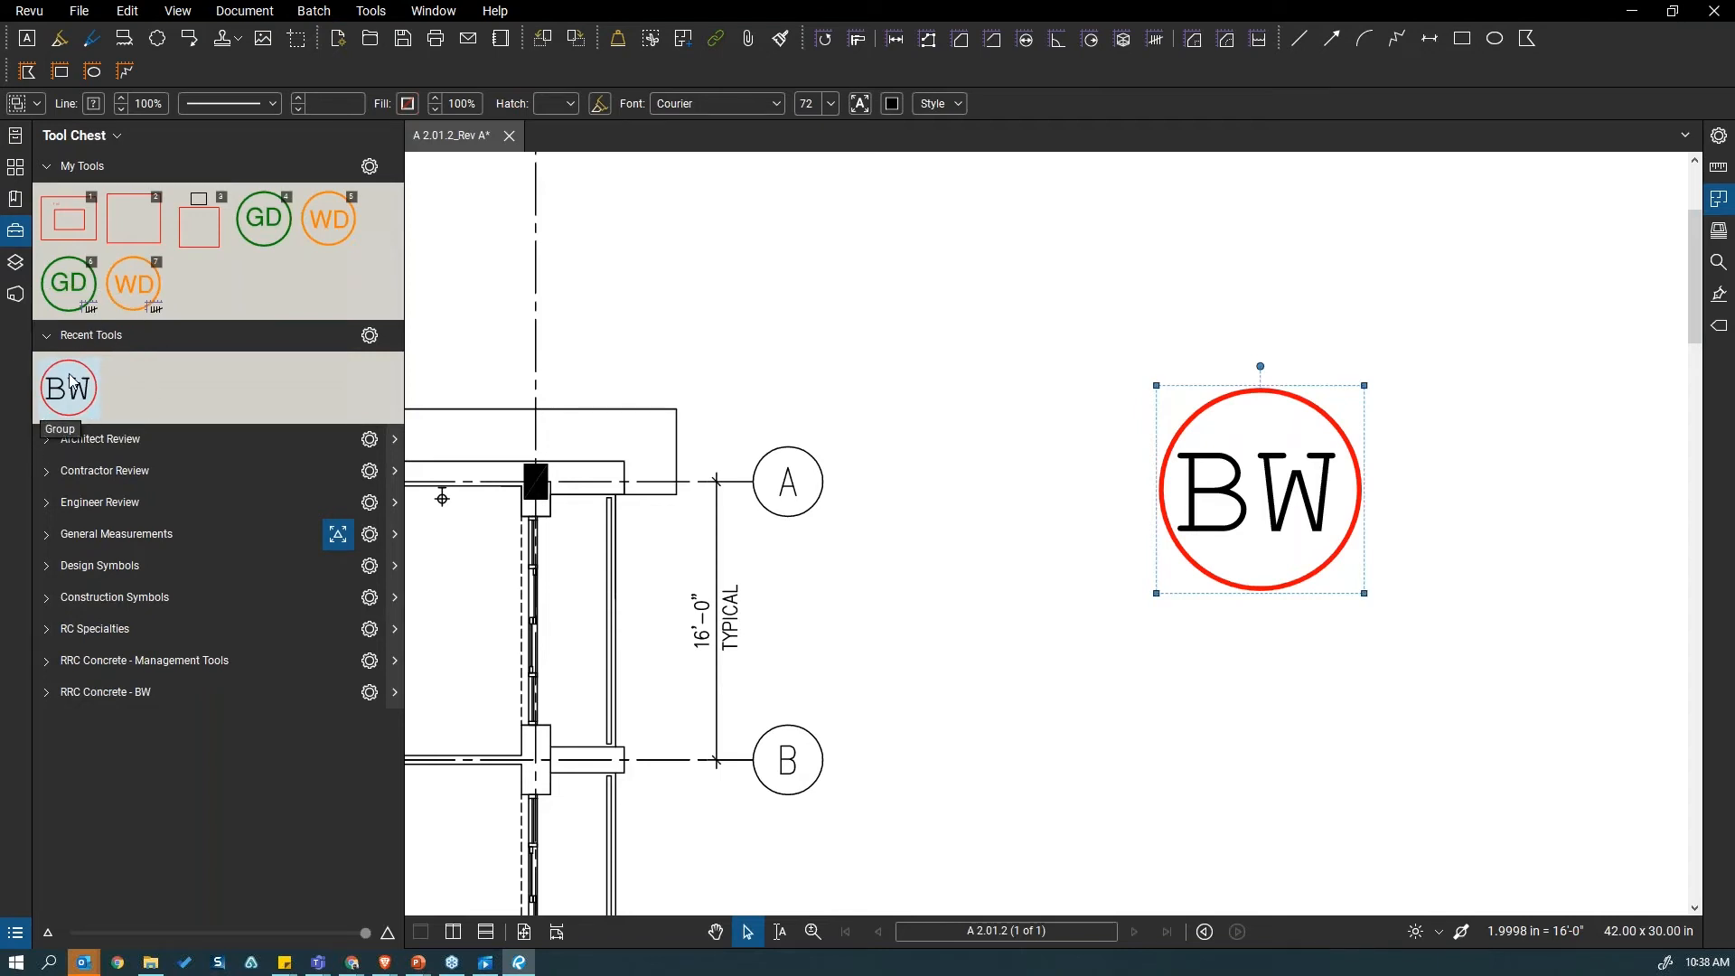
key("ctrl")
key("ctrl")
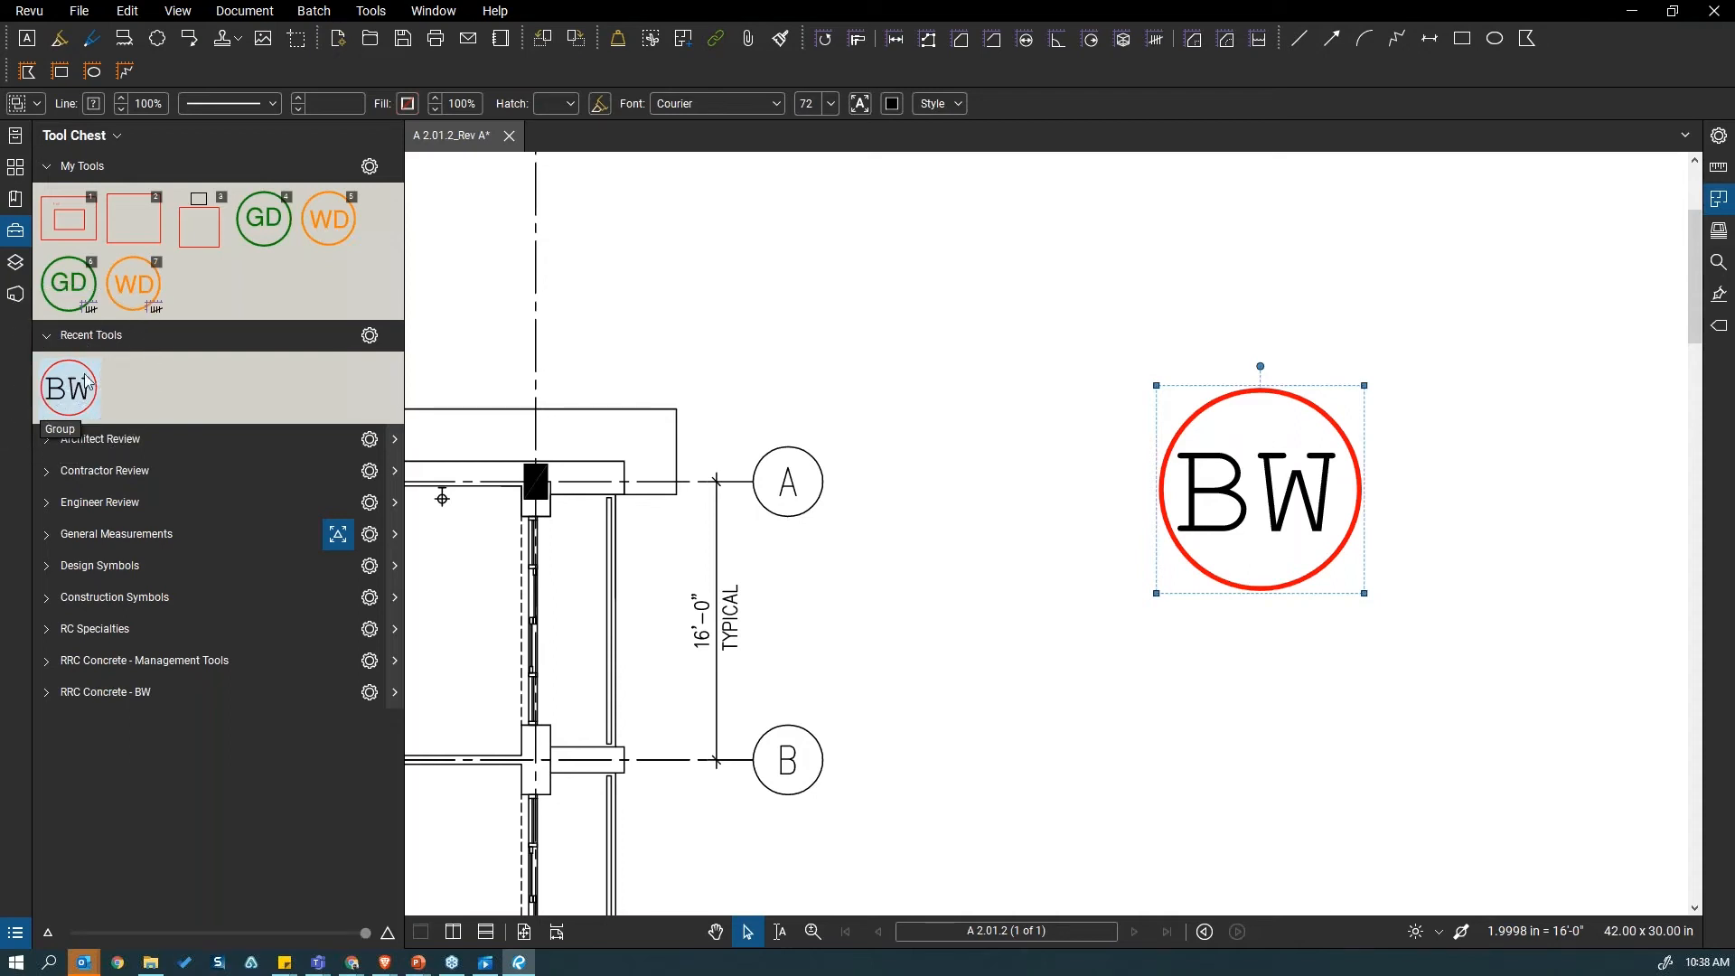
left_click(369, 336)
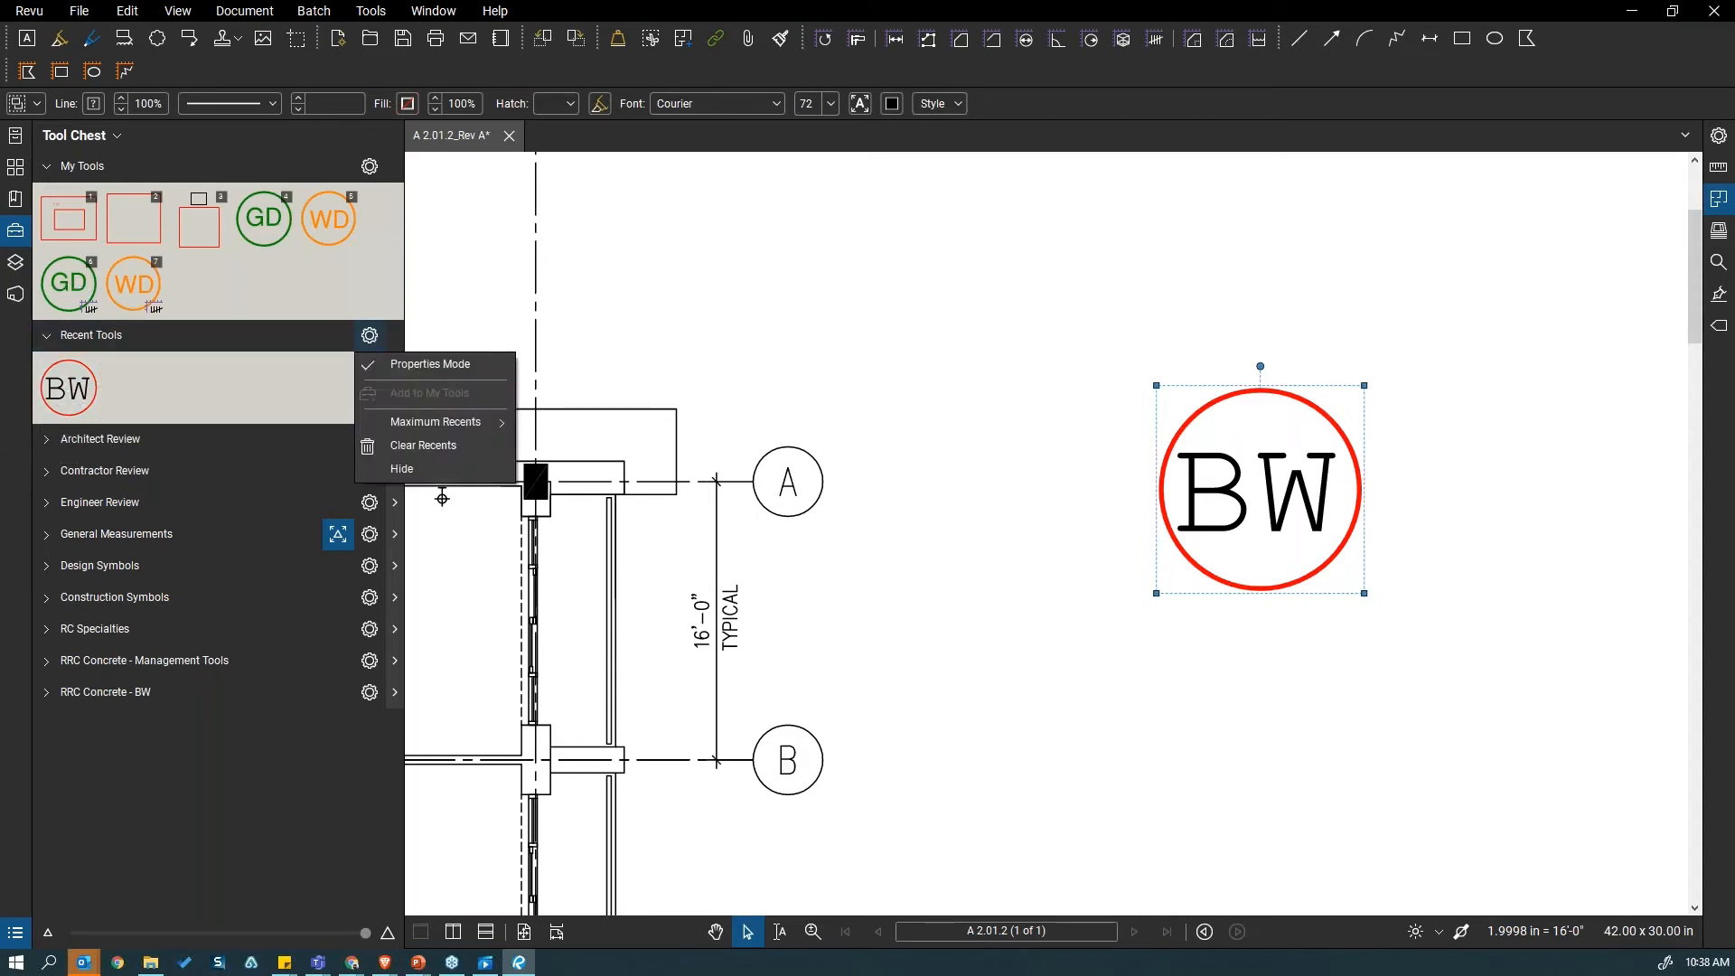
mouse_move(439, 424)
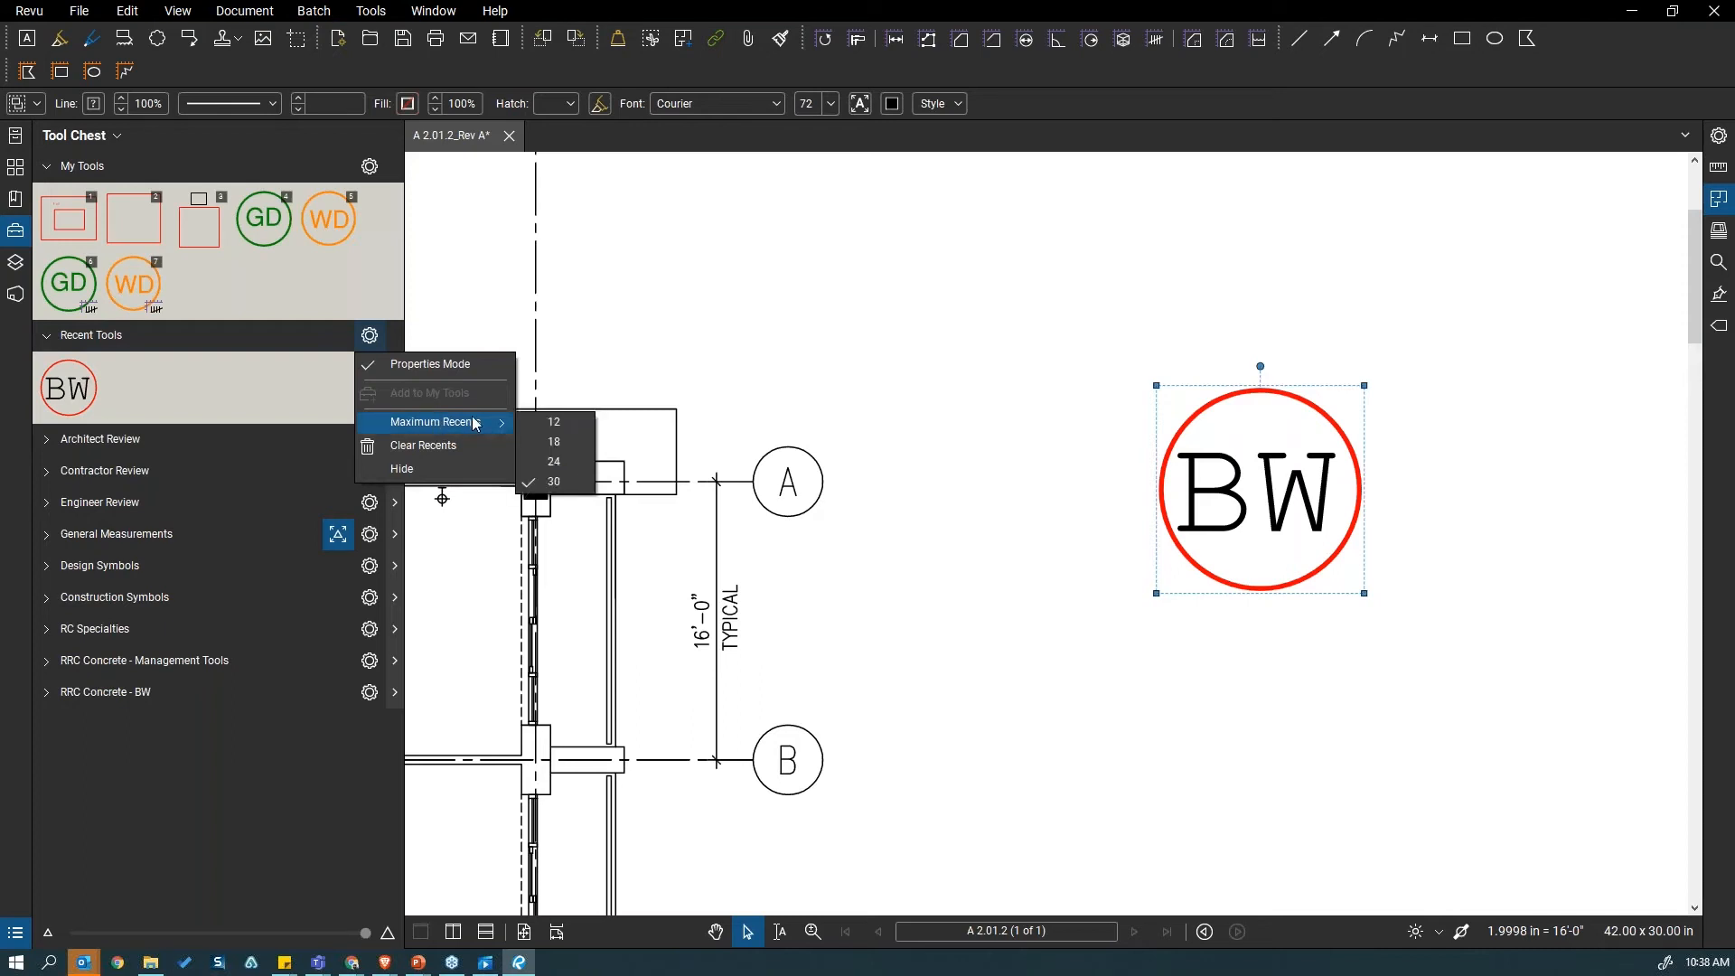
key("ctrl")
key("ctrl")
Step: Add the BW marker from Recent Tools to both My Tools and the Architect Review tool set
left_click(58, 388)
right_click(58, 387)
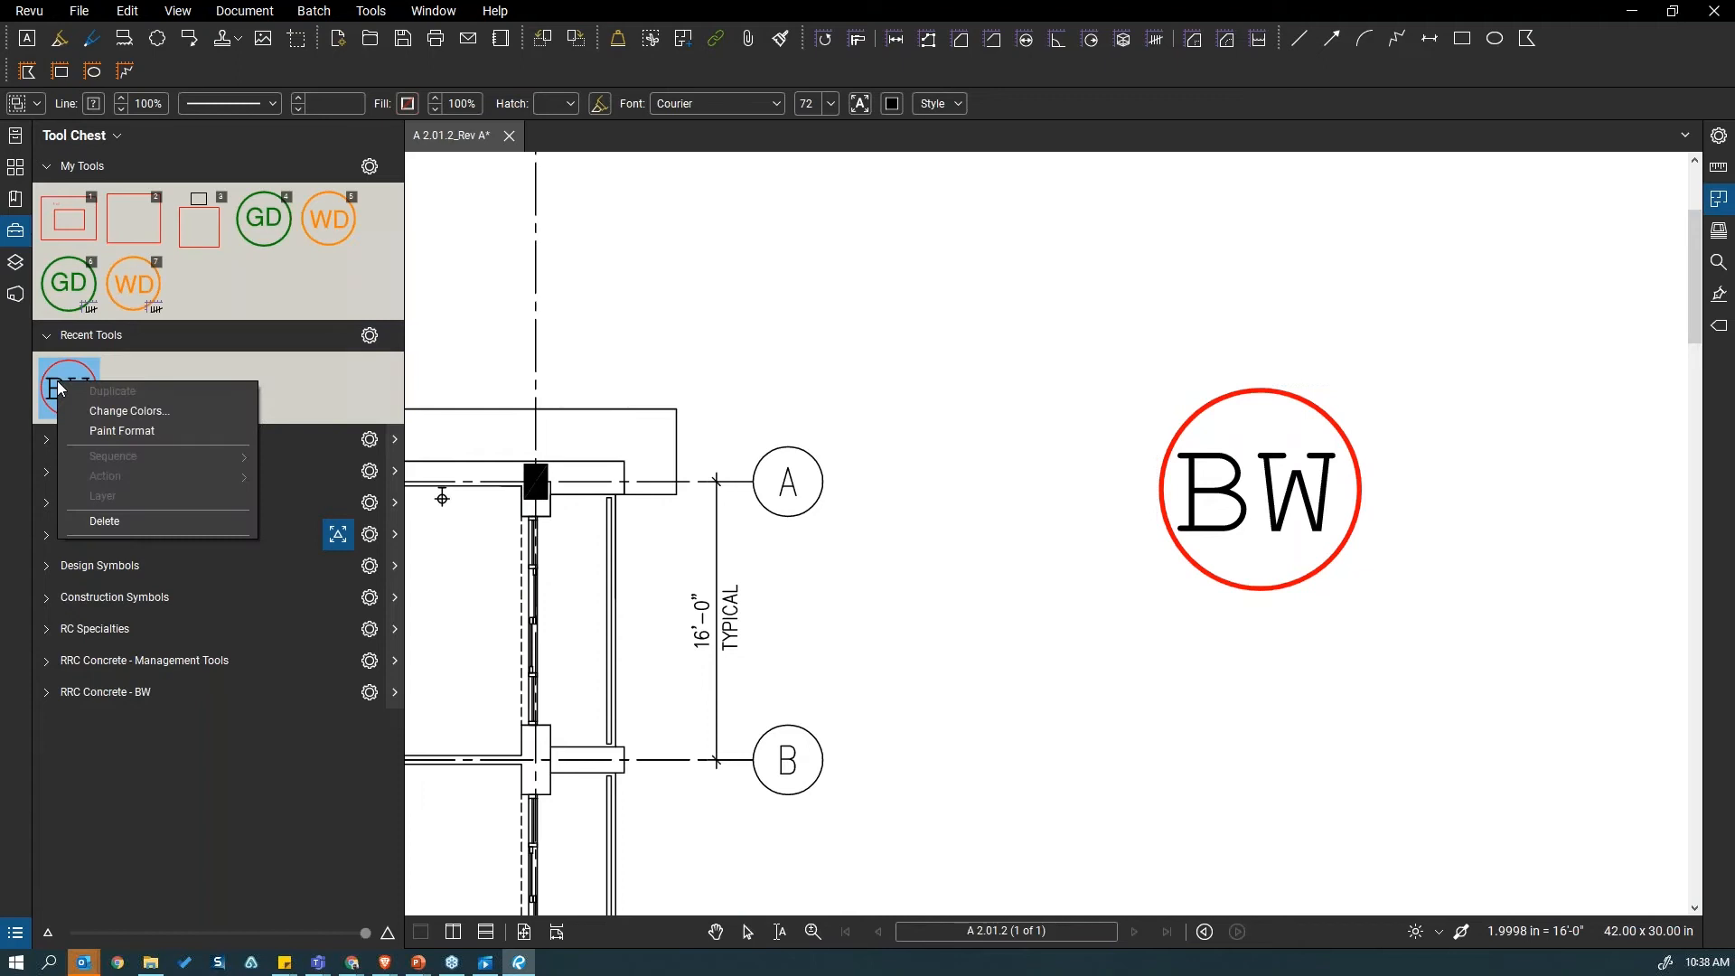
left_click(298, 411)
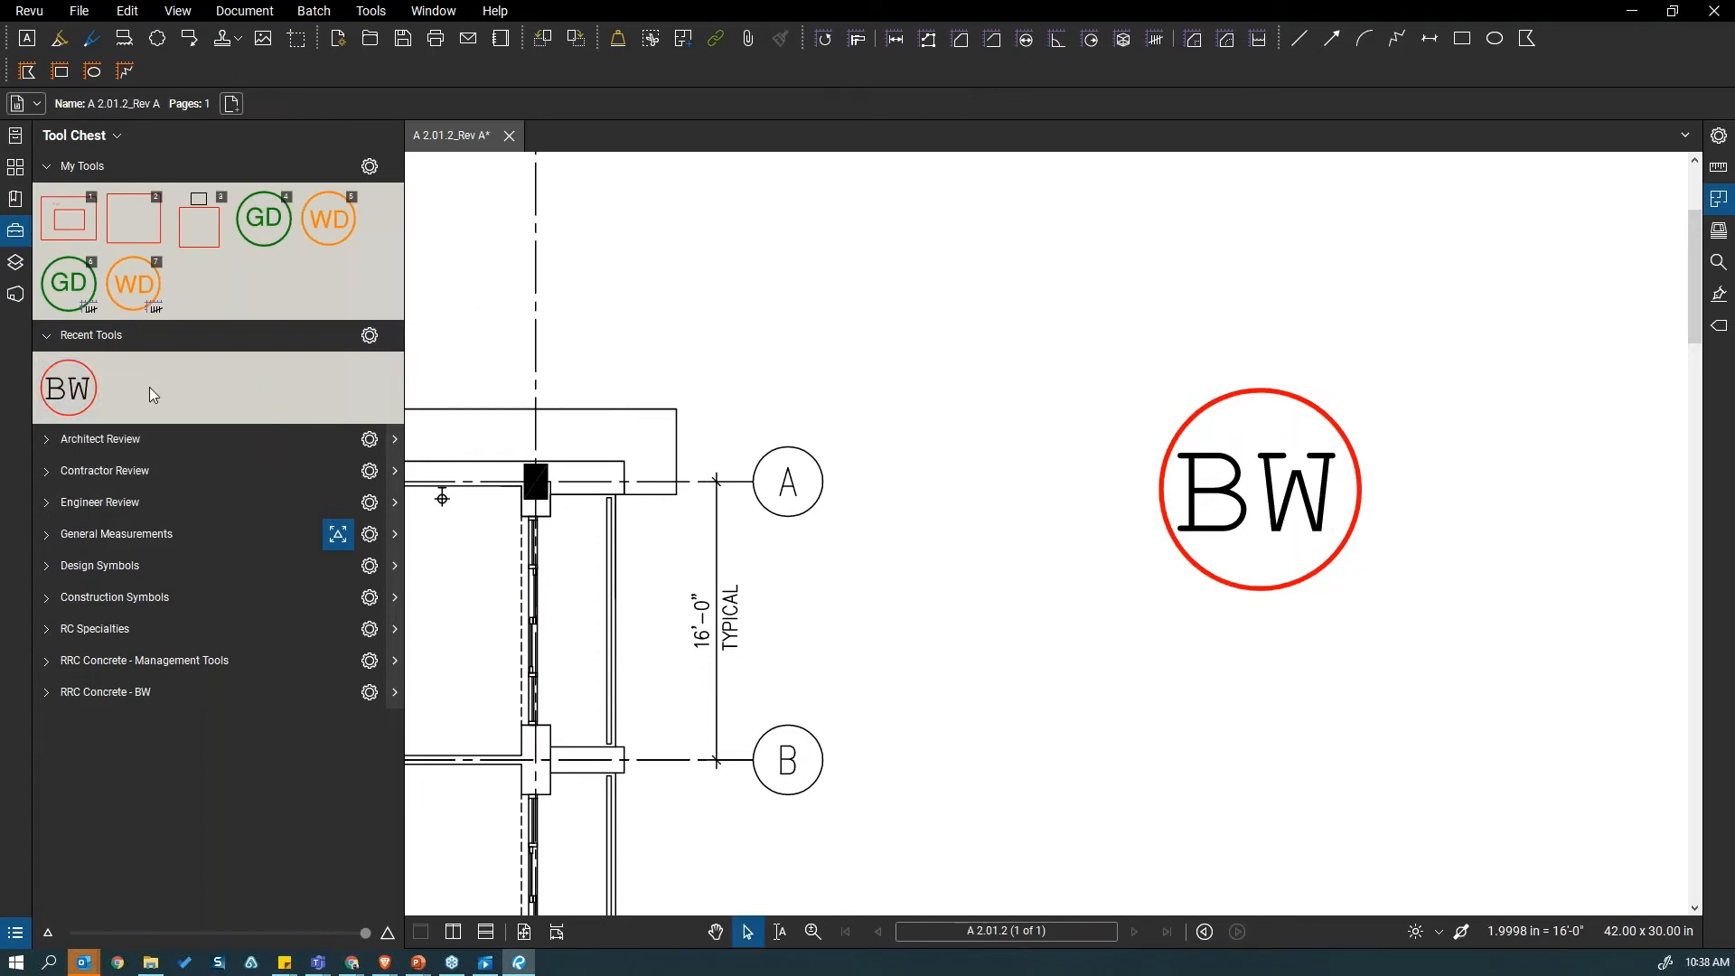
left_click_drag(63, 397, 203, 291)
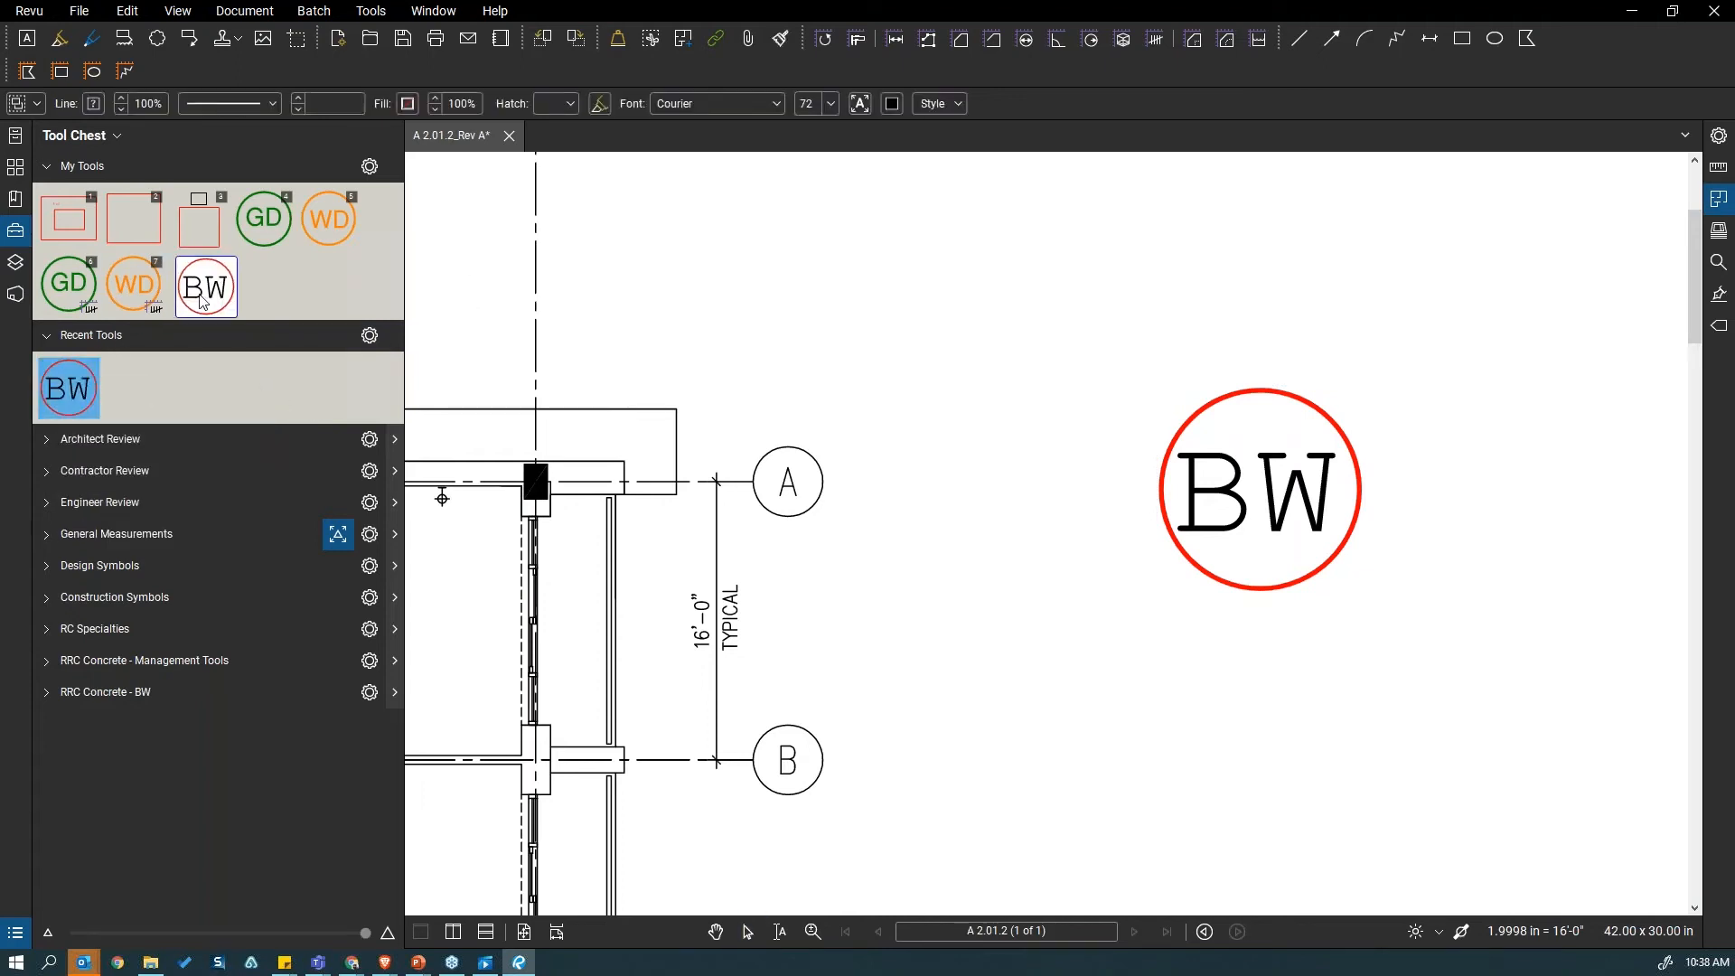
left_click(47, 442)
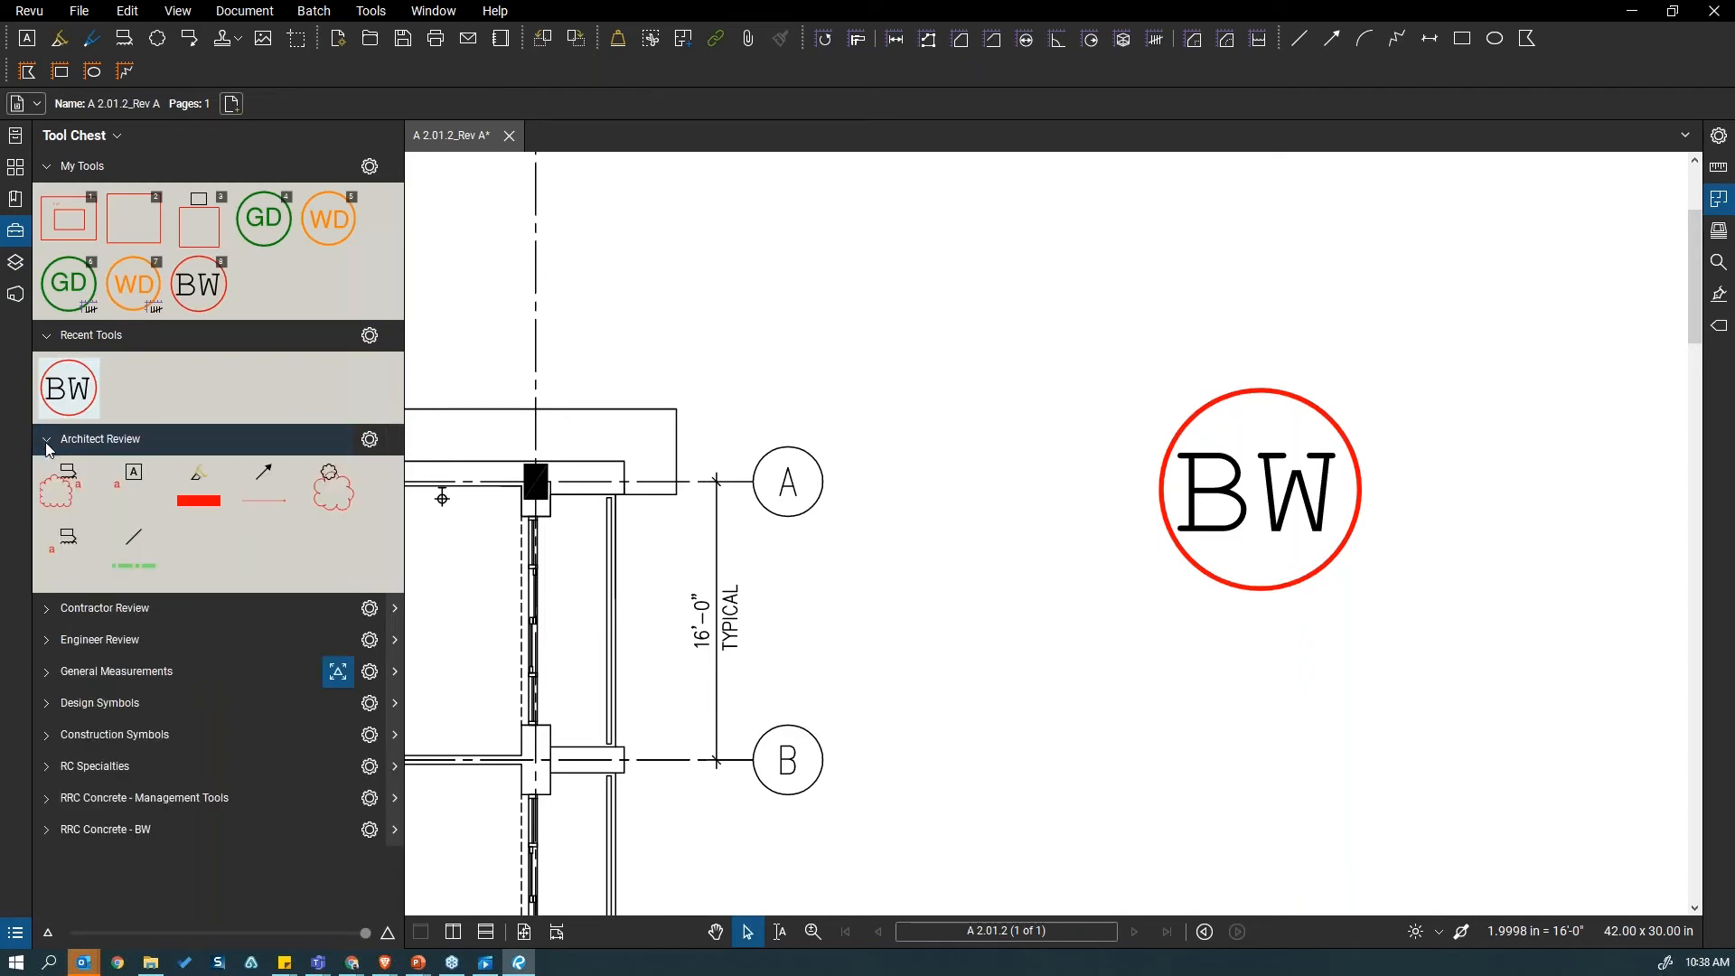
left_click_drag(71, 389, 199, 556)
Step: Look at the Add to Tool Chest command for the BW marker on the sheet
right_click(1175, 529)
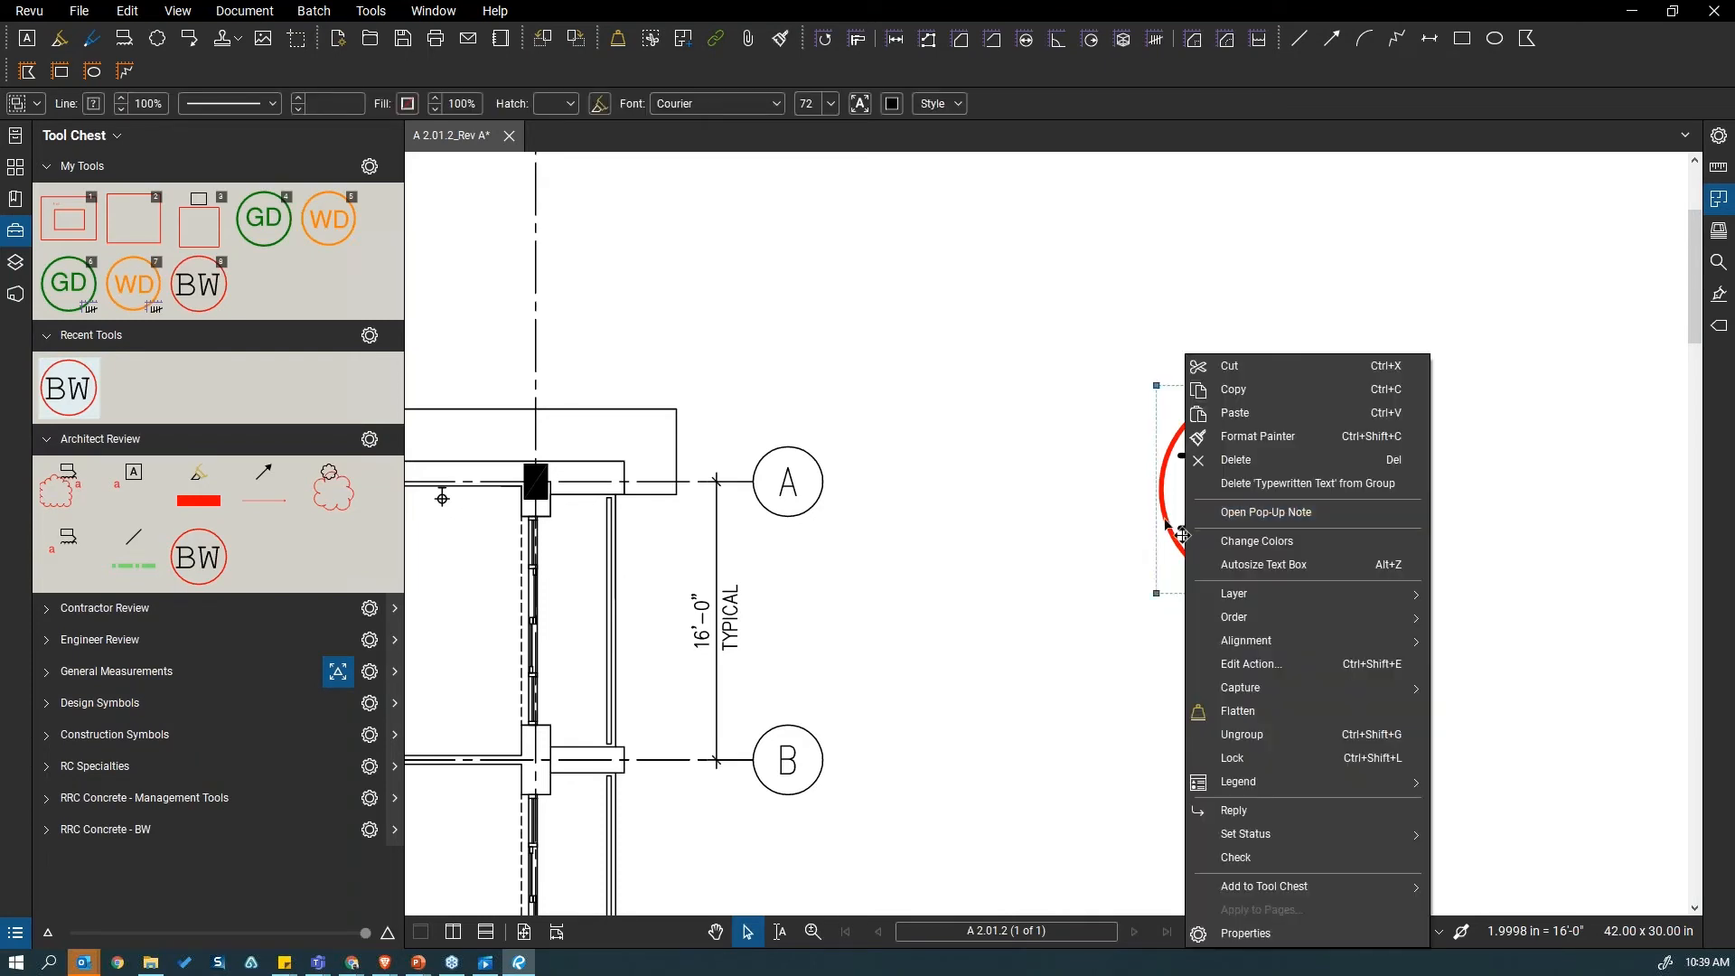
left_click(1311, 887)
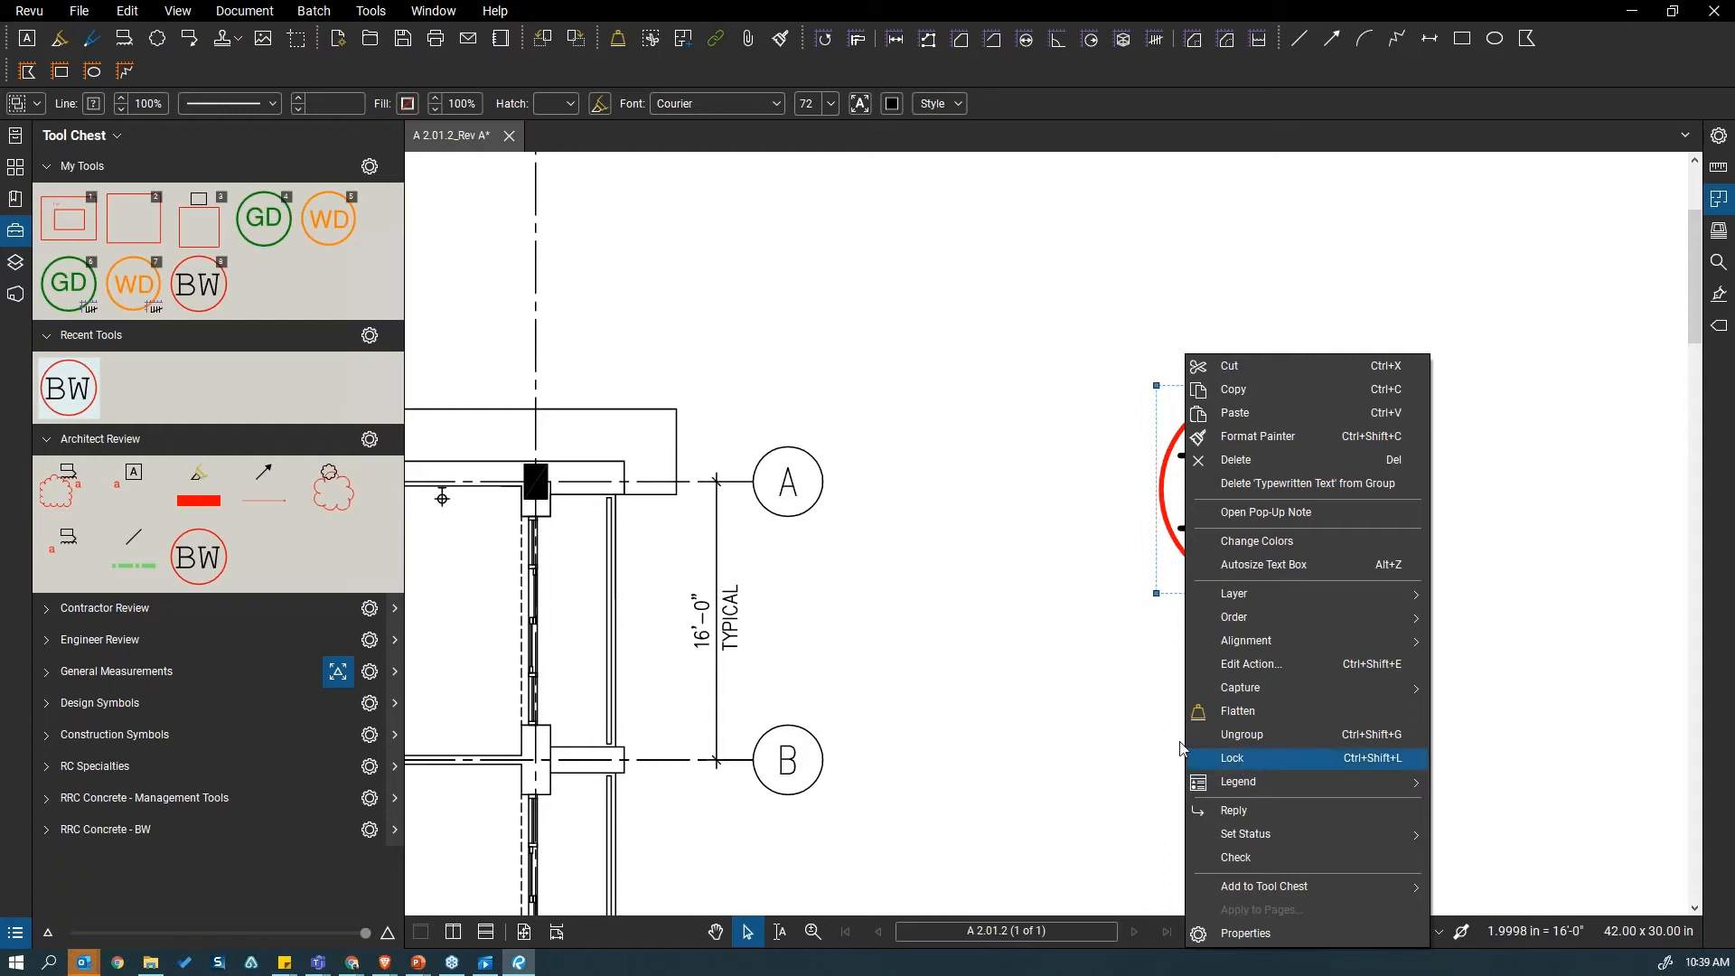
key("ctrl")
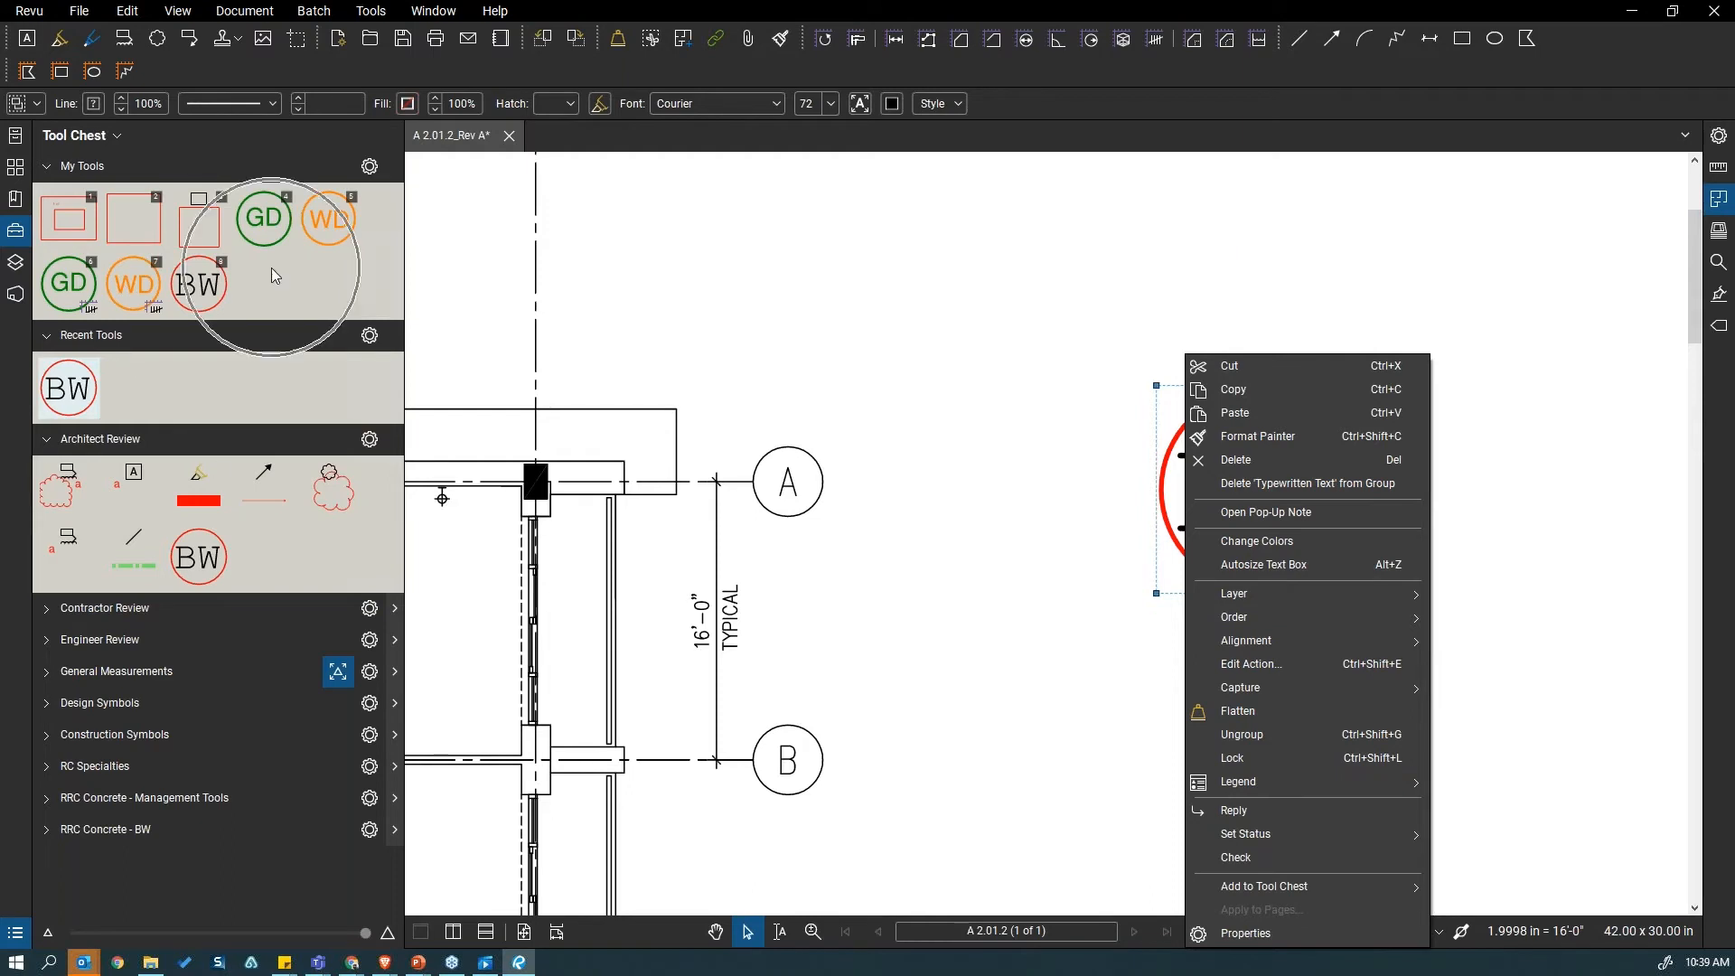
left_click(171, 859)
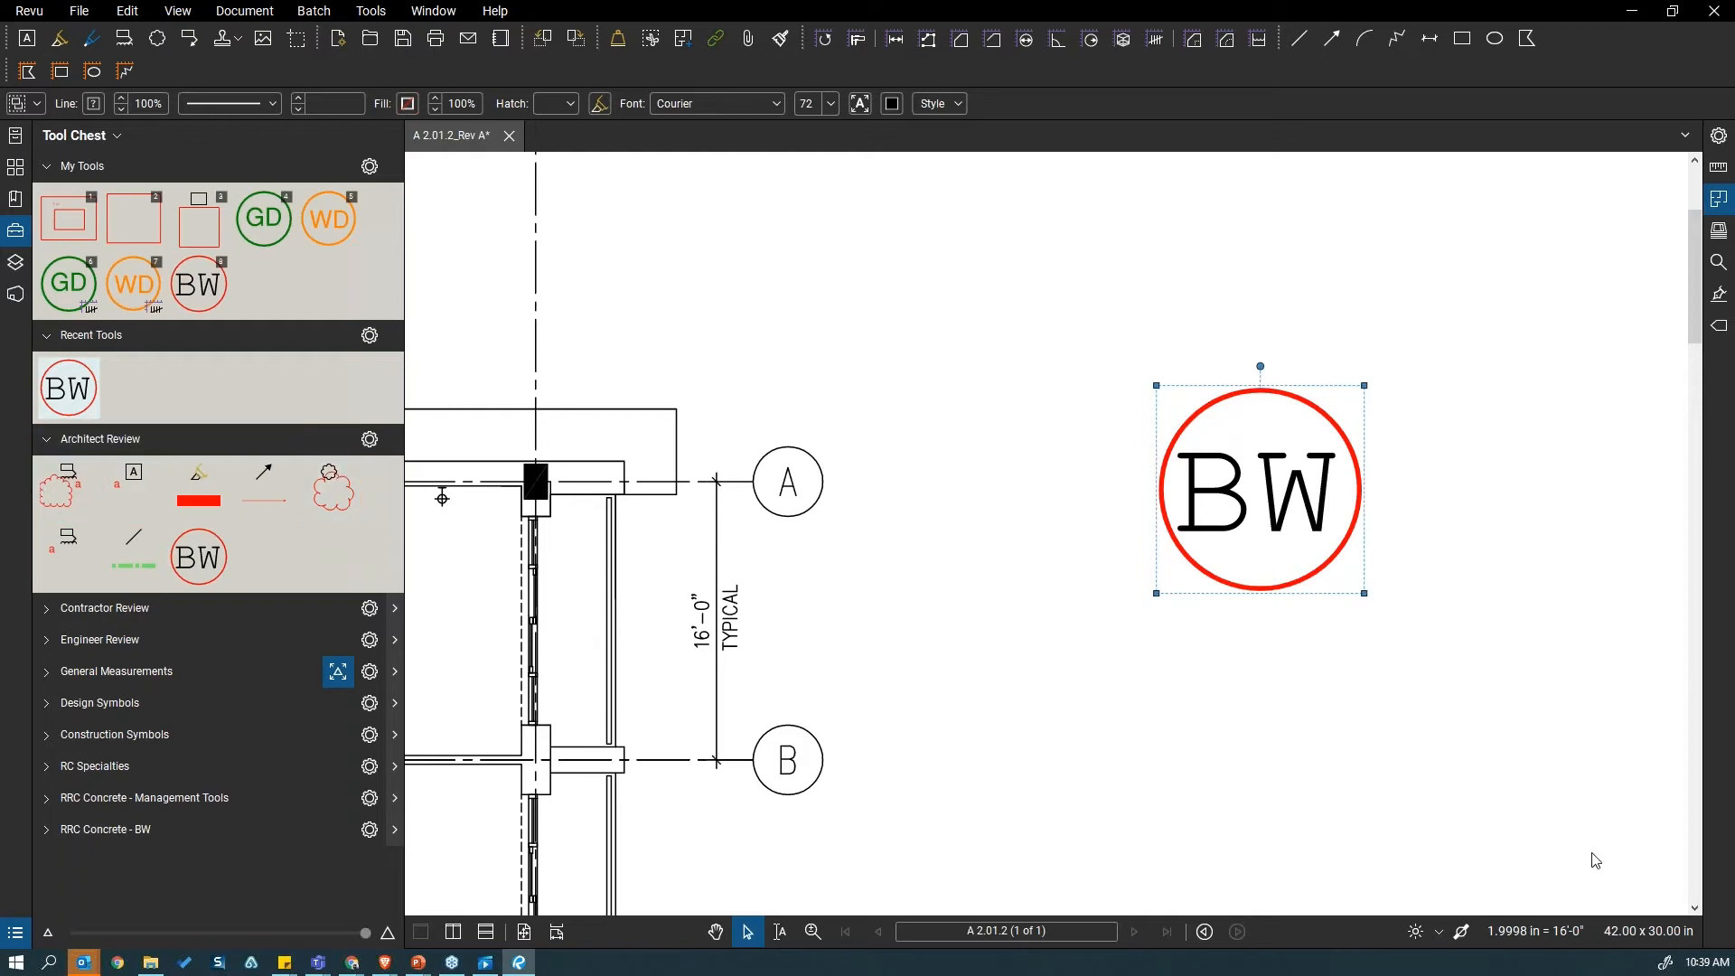
mouse_move(418, 963)
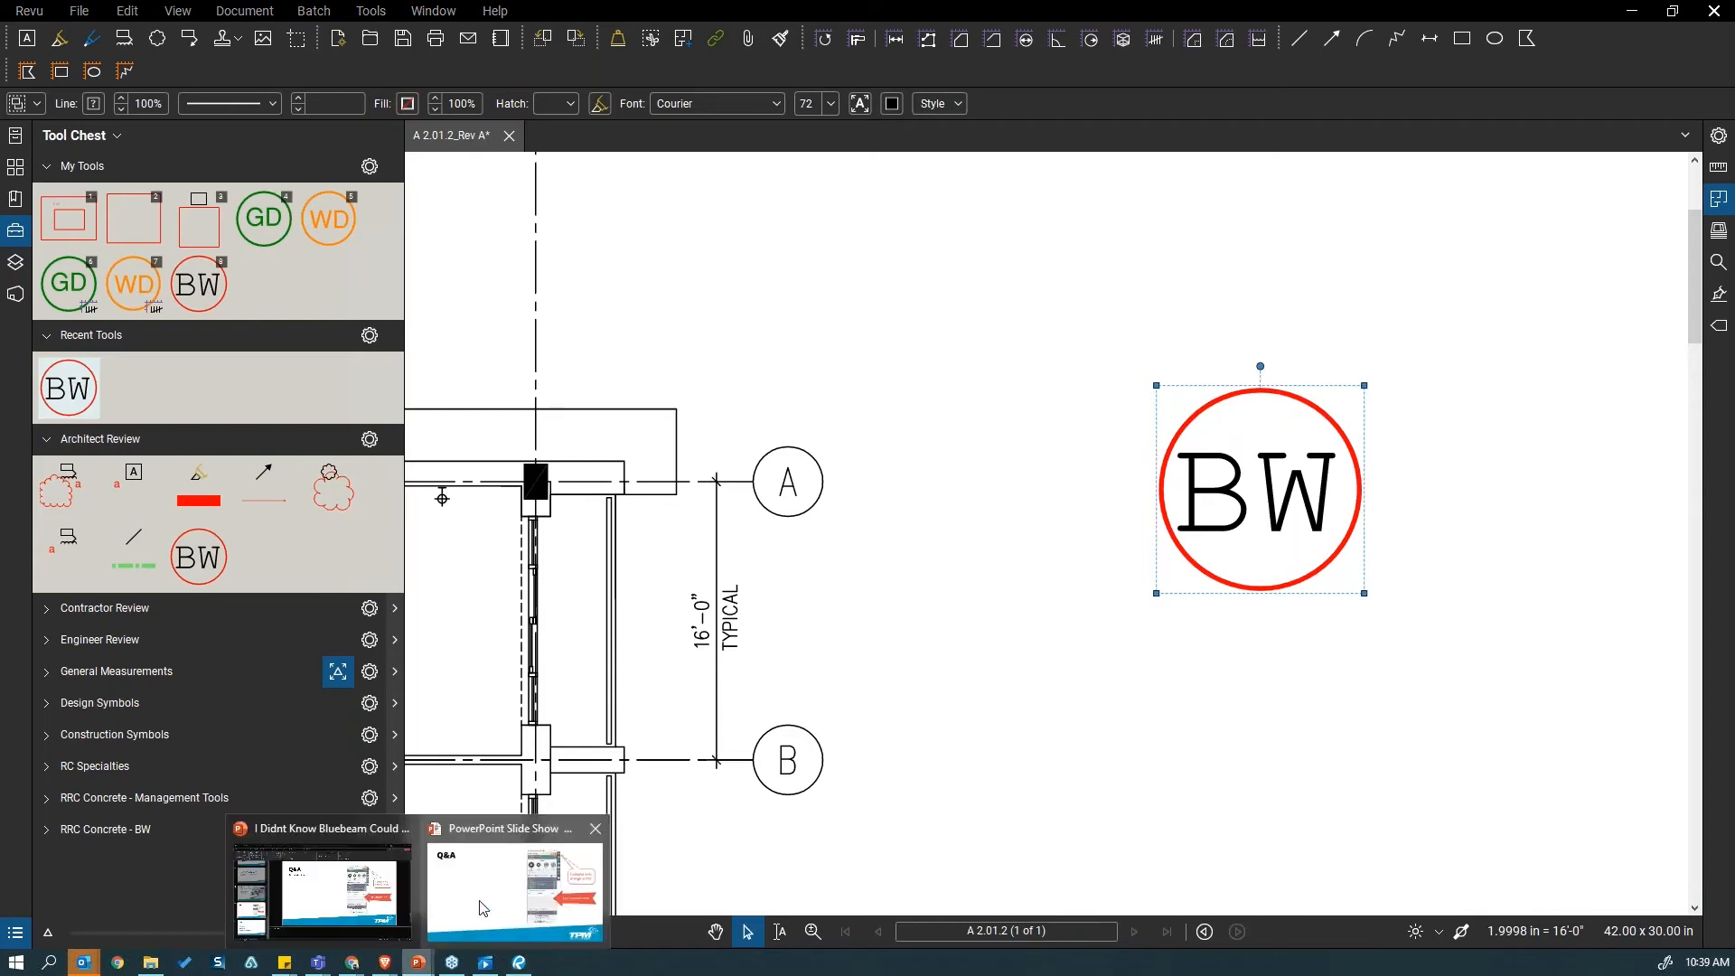
left_click(480, 902)
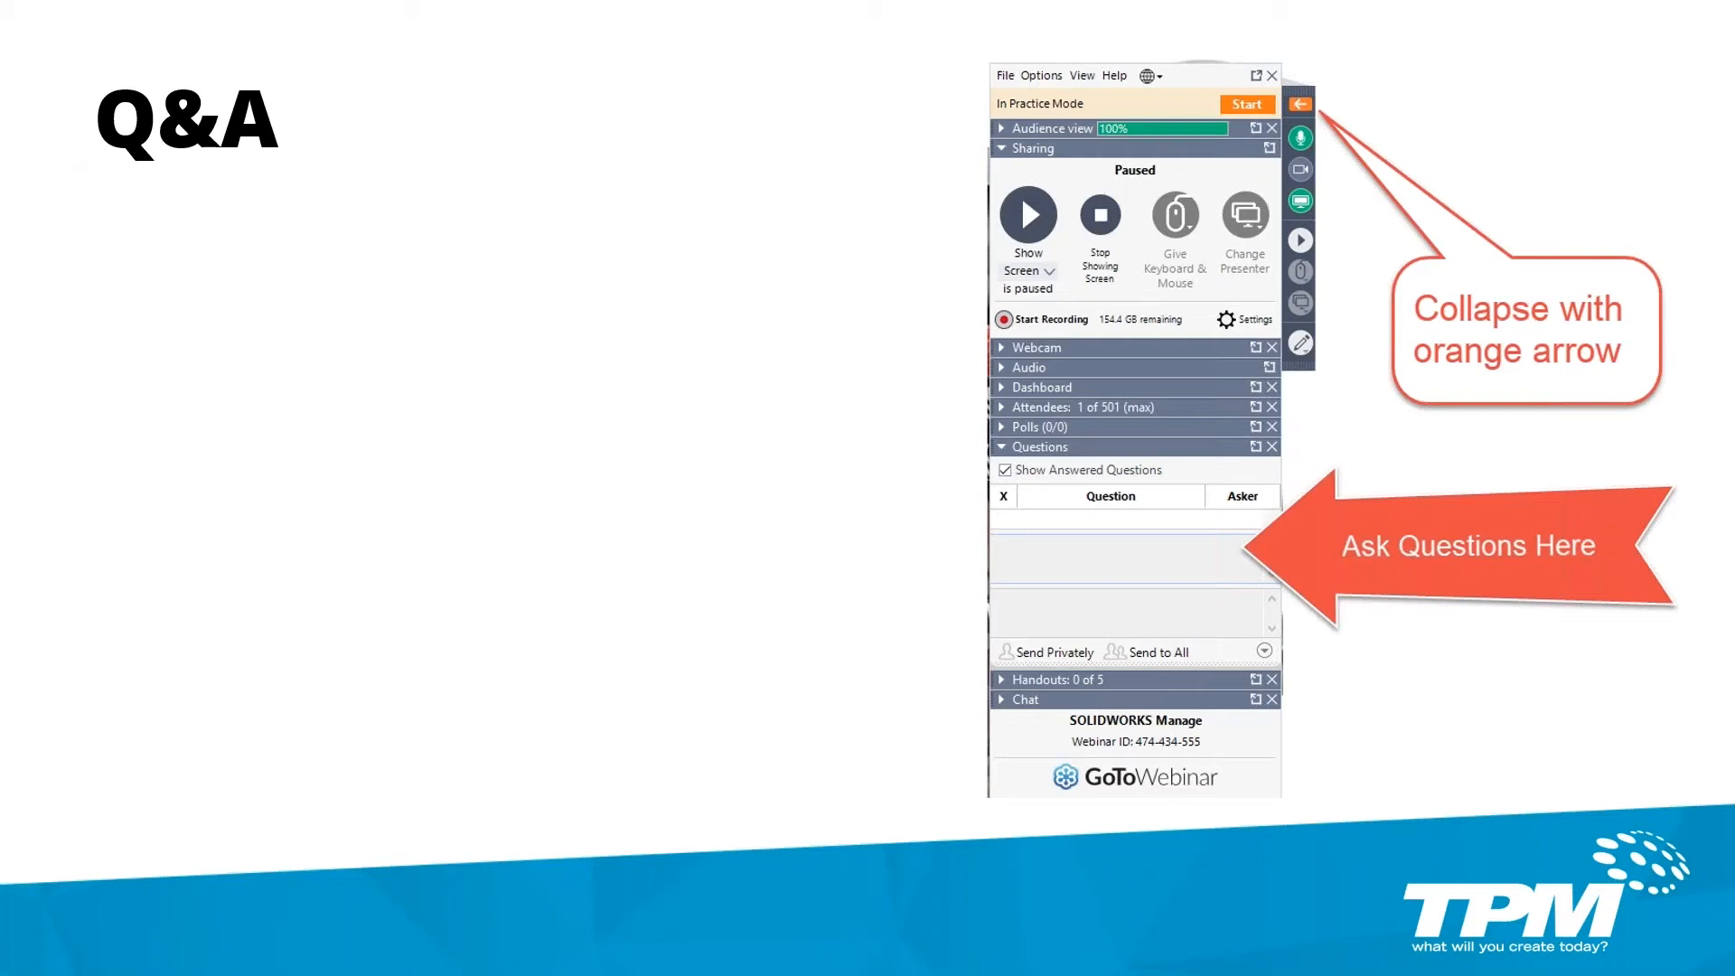
left_click(429, 419)
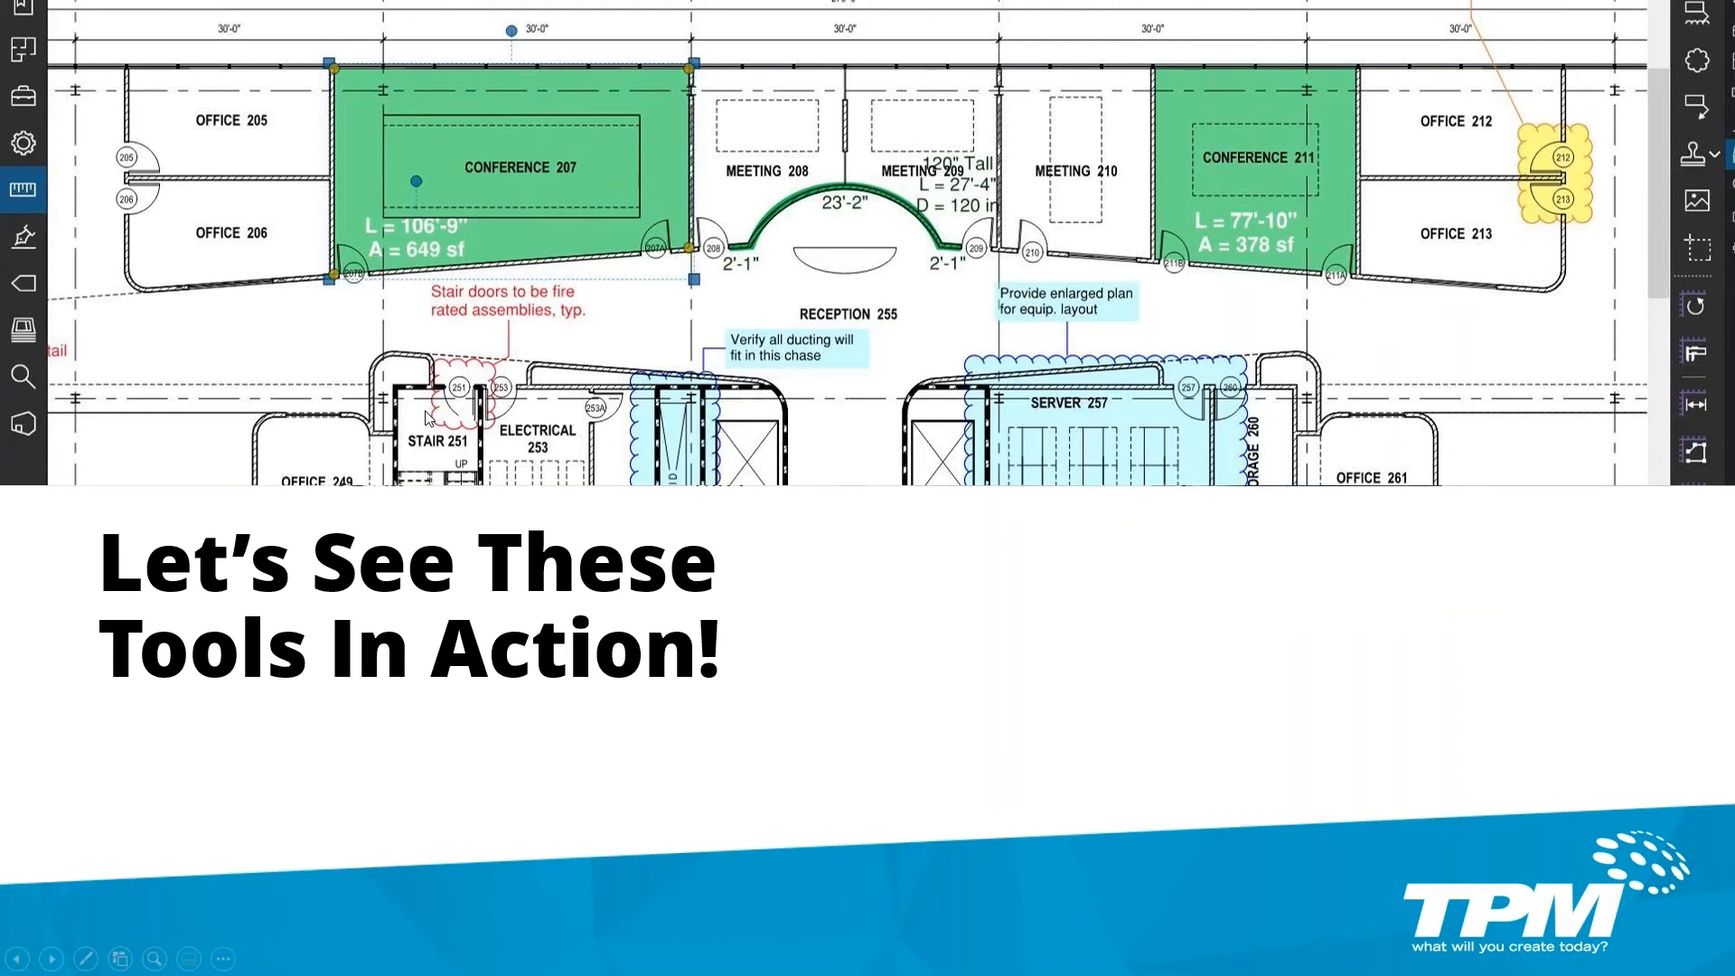
left_click(430, 418)
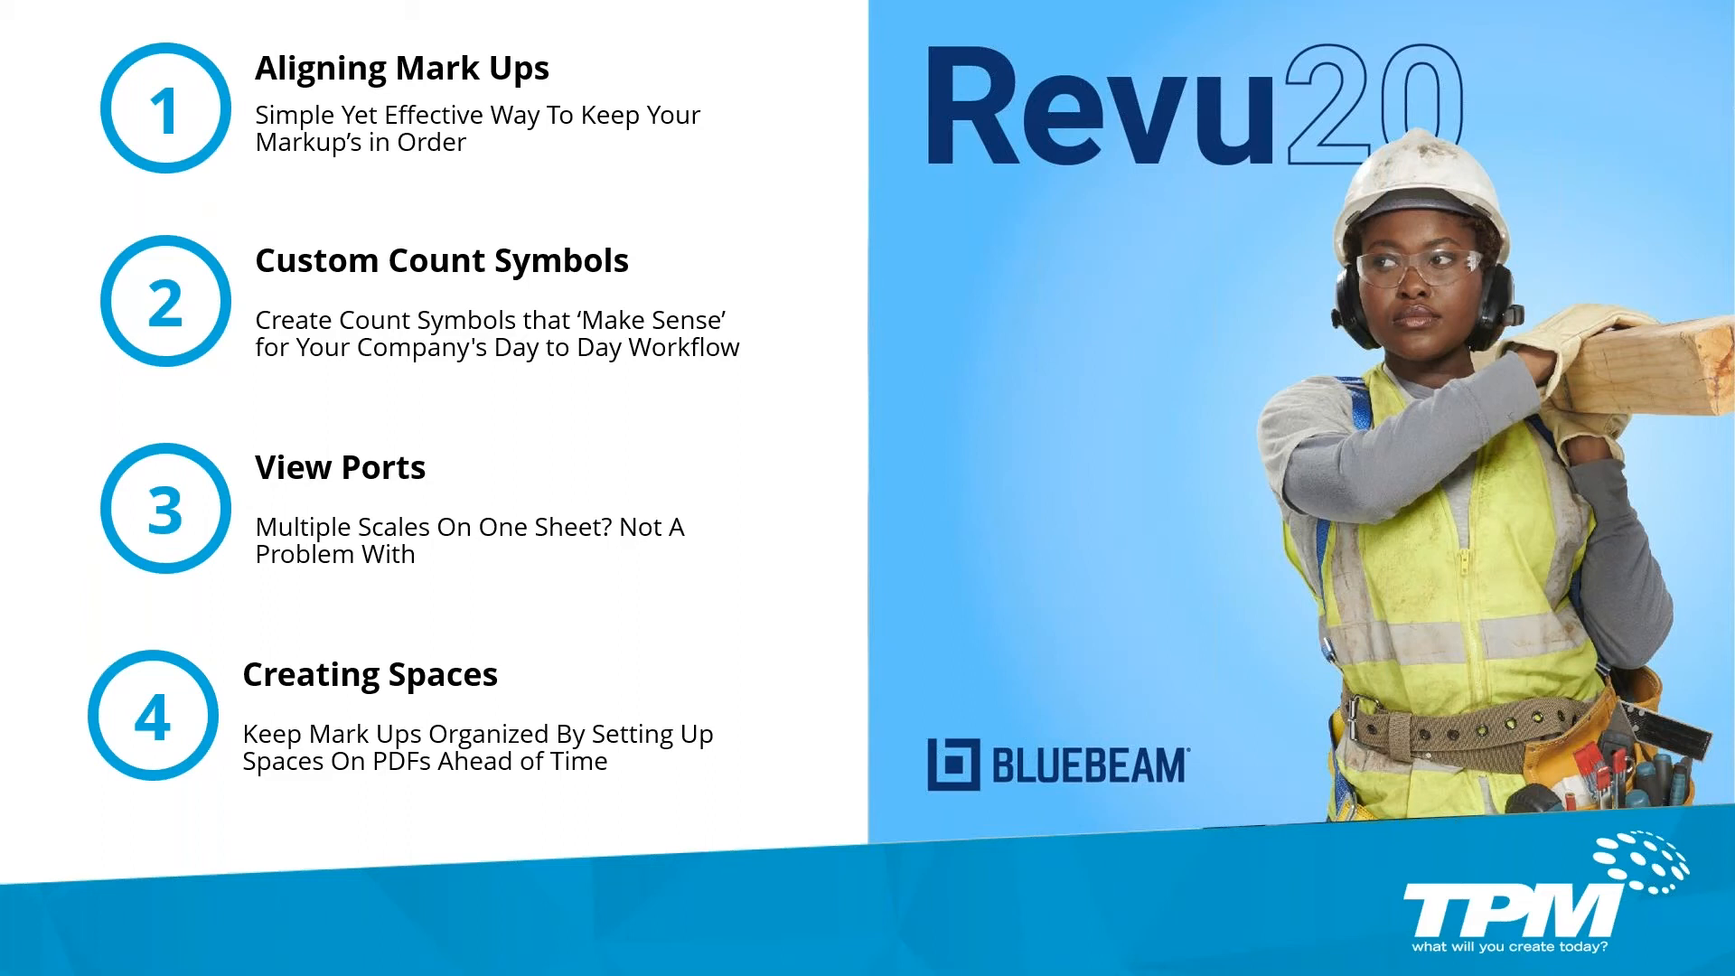
left_click(1136, 404)
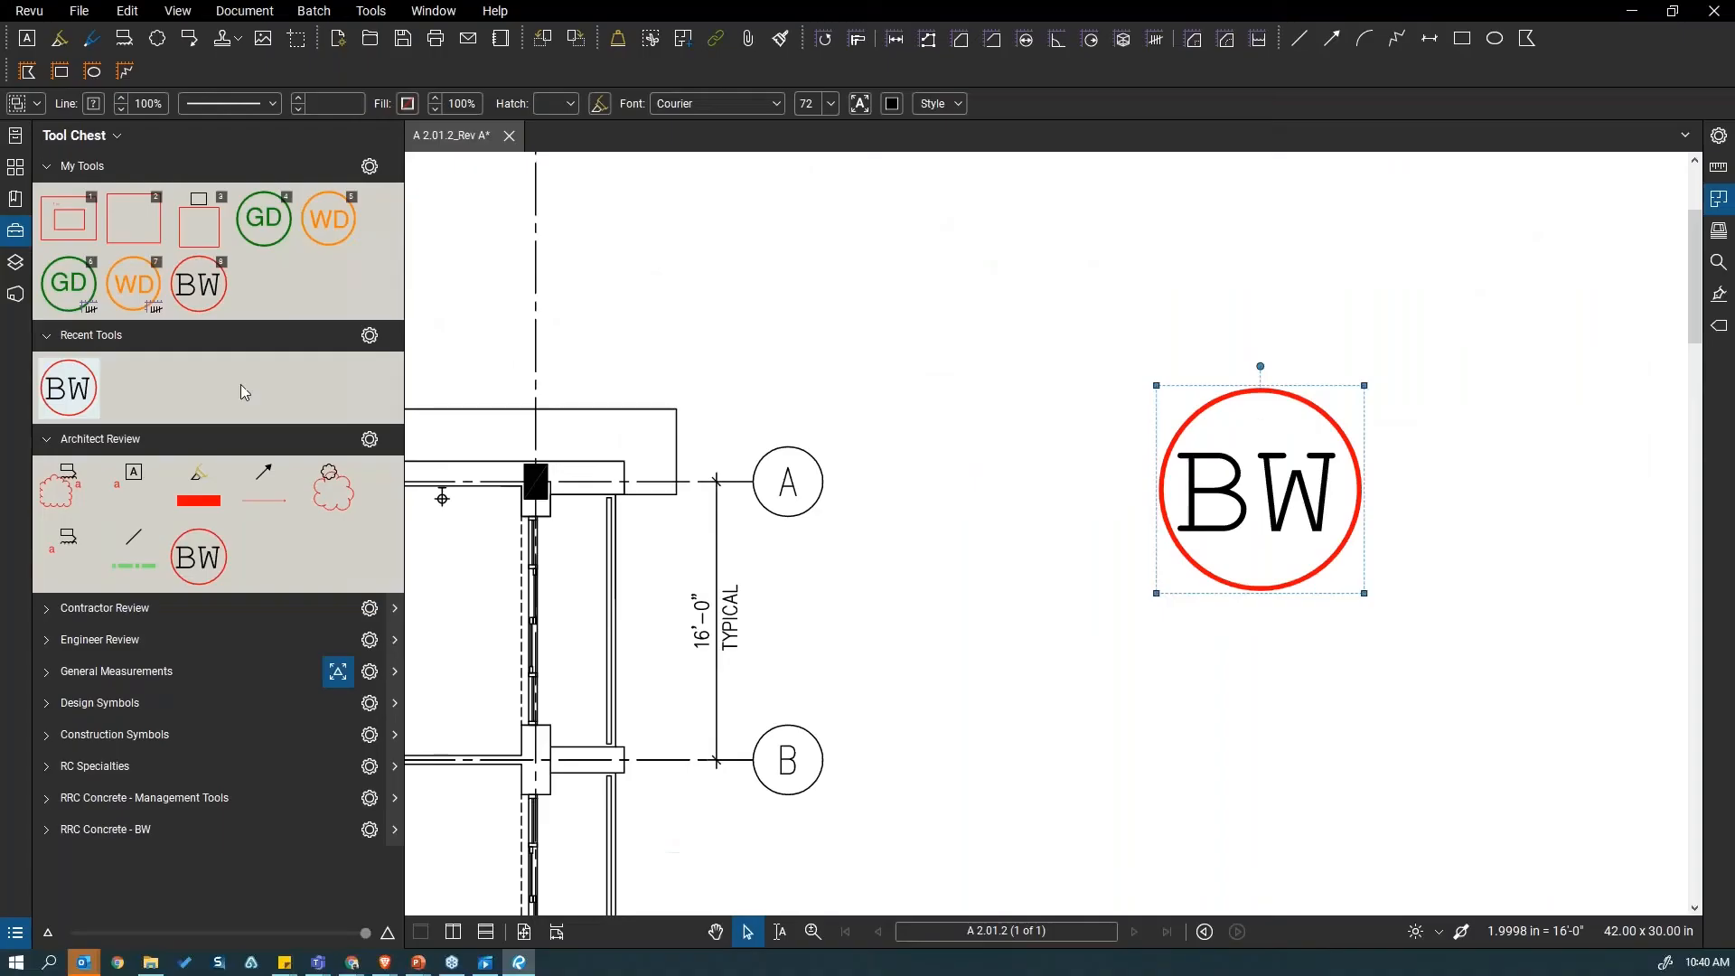
scroll(1085, 523, "down", 3)
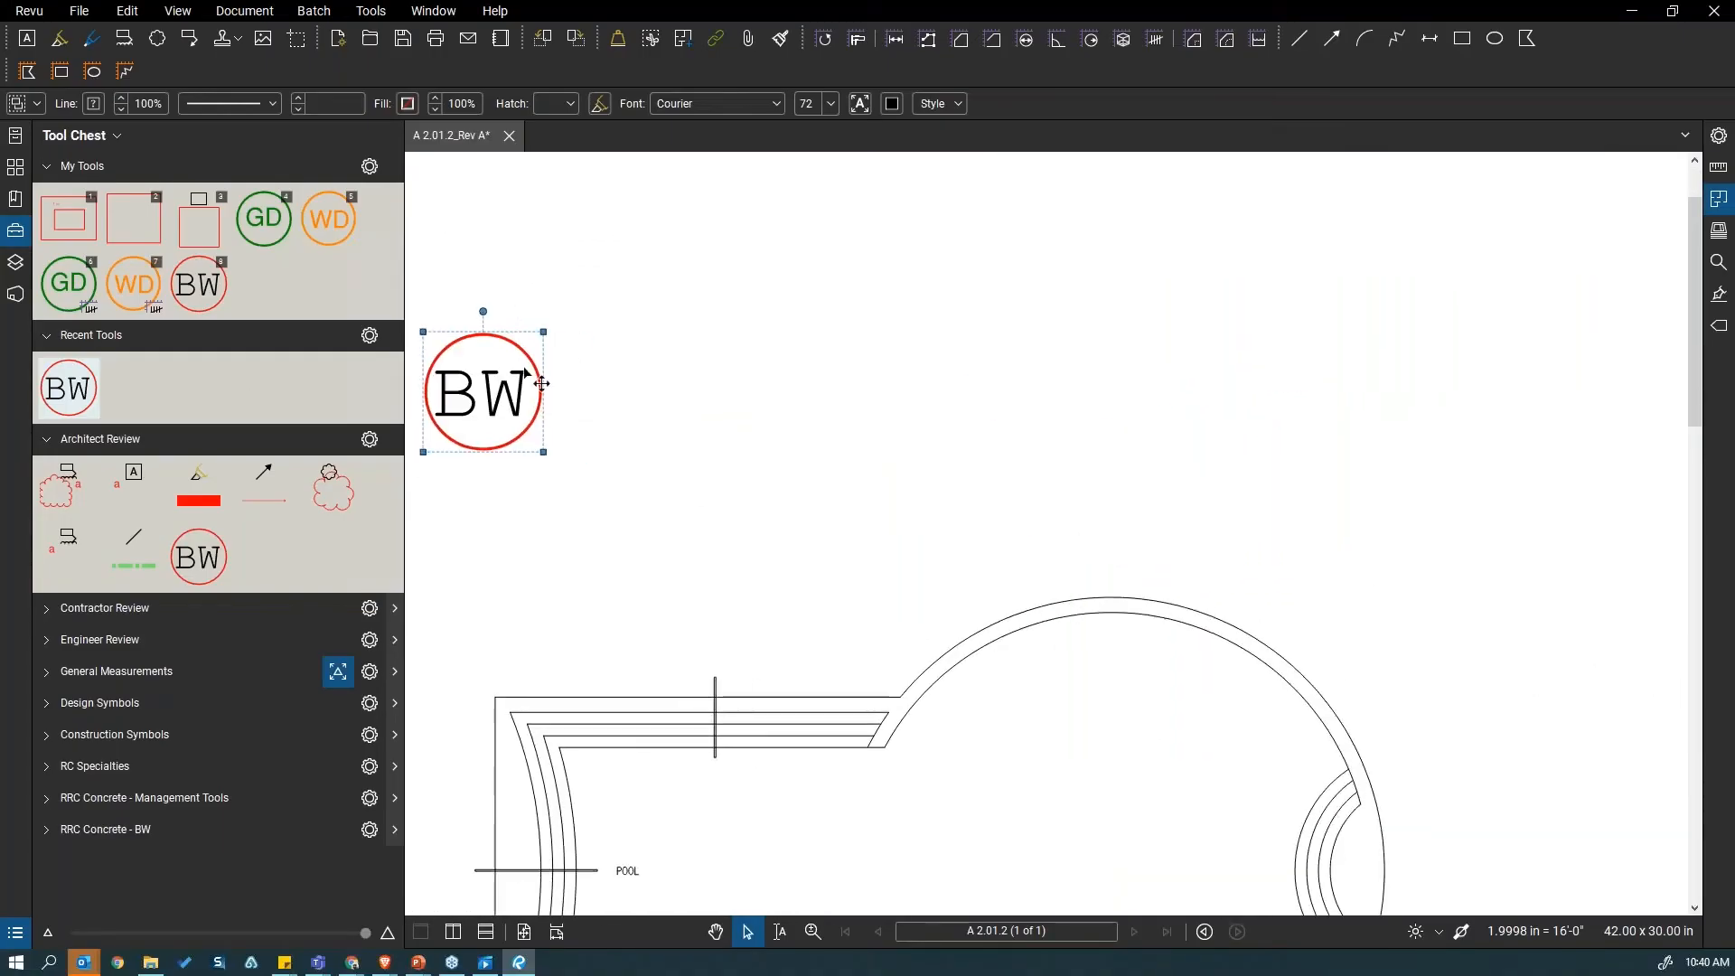
left_click_drag(555, 415, 953, 452)
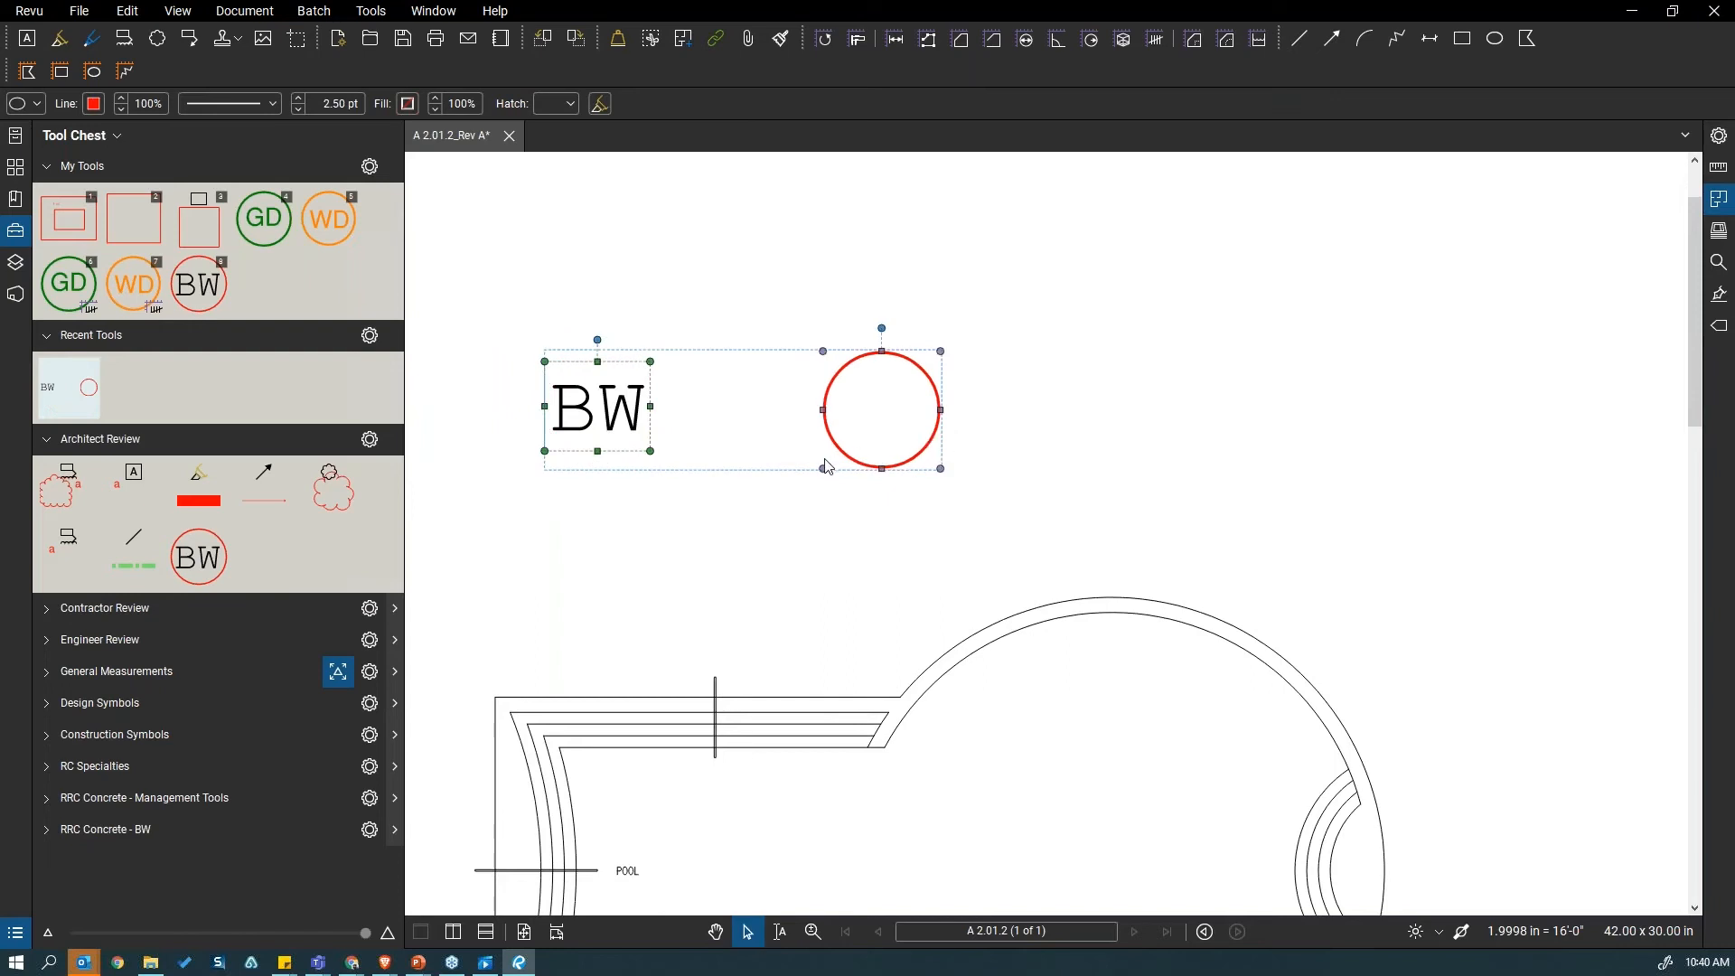
key("ctrl+z")
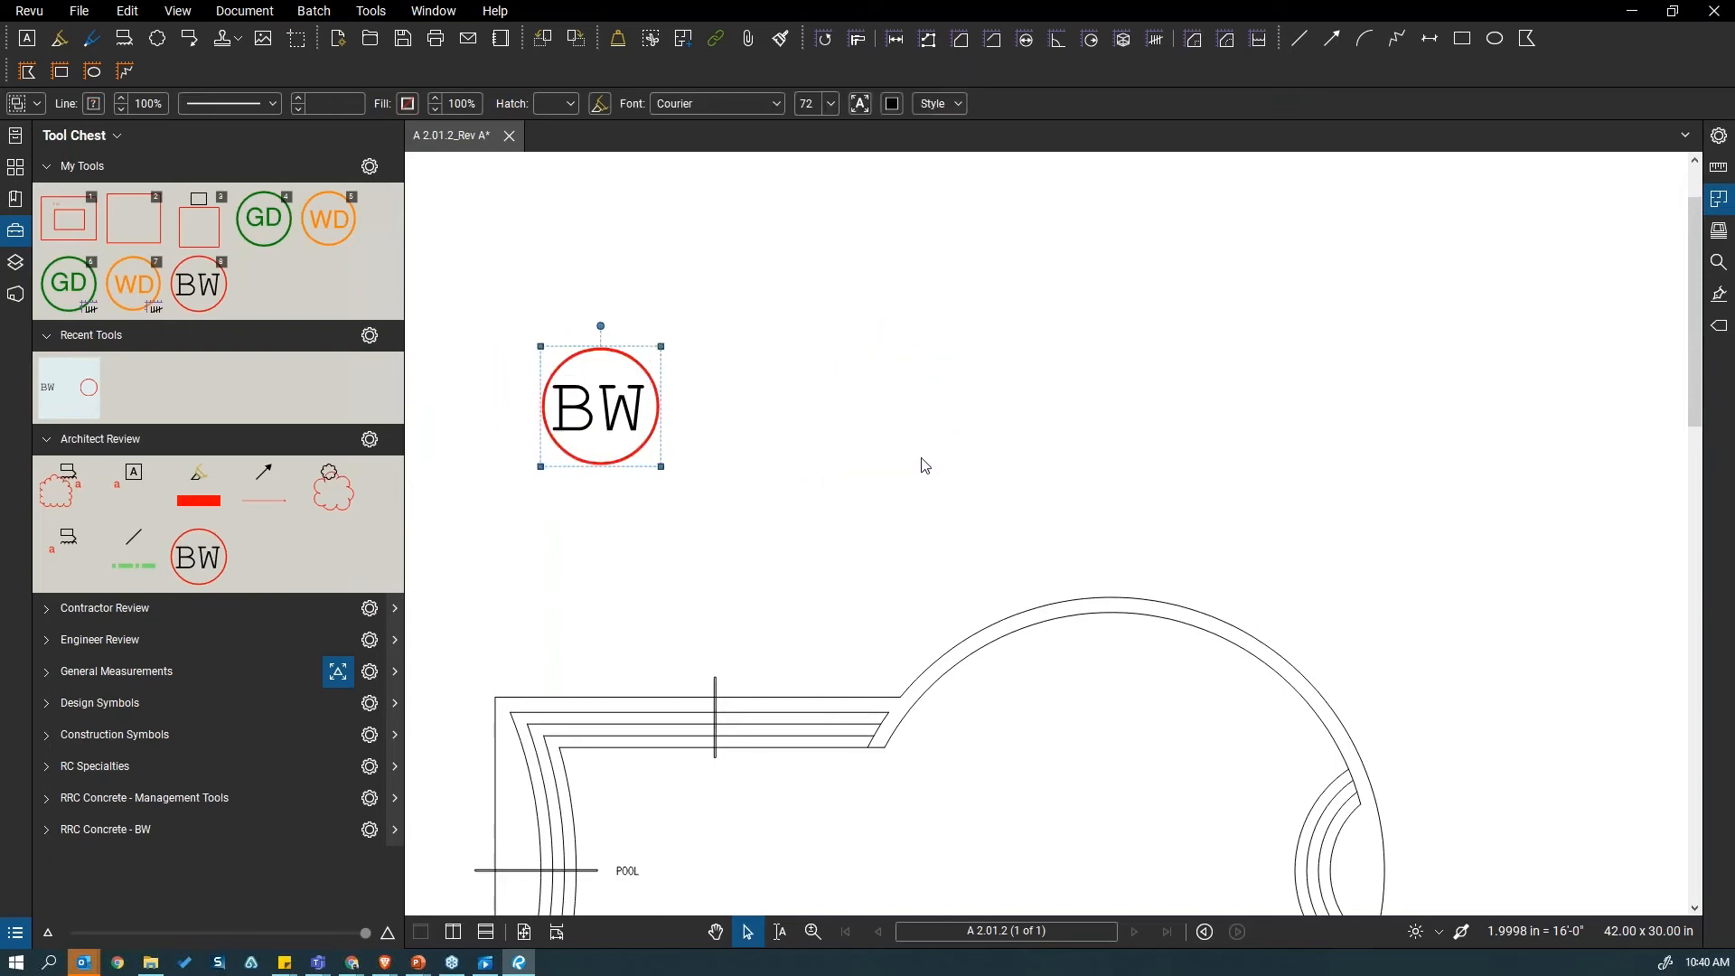
Step: Paste two more copies of the BW marker and spread them out at different heights above the pool
key("ctrl+v")
key("ctrl+v")
mouse_move(906, 424)
left_mouse_down()
mouse_move(1113, 408)
mouse_move(874, 298)
left_mouse_up()
left_click_drag(967, 458, 1064, 530)
Step: Select all three BW markers and align them with Align Middle
left_click_drag(1316, 628, 598, 344)
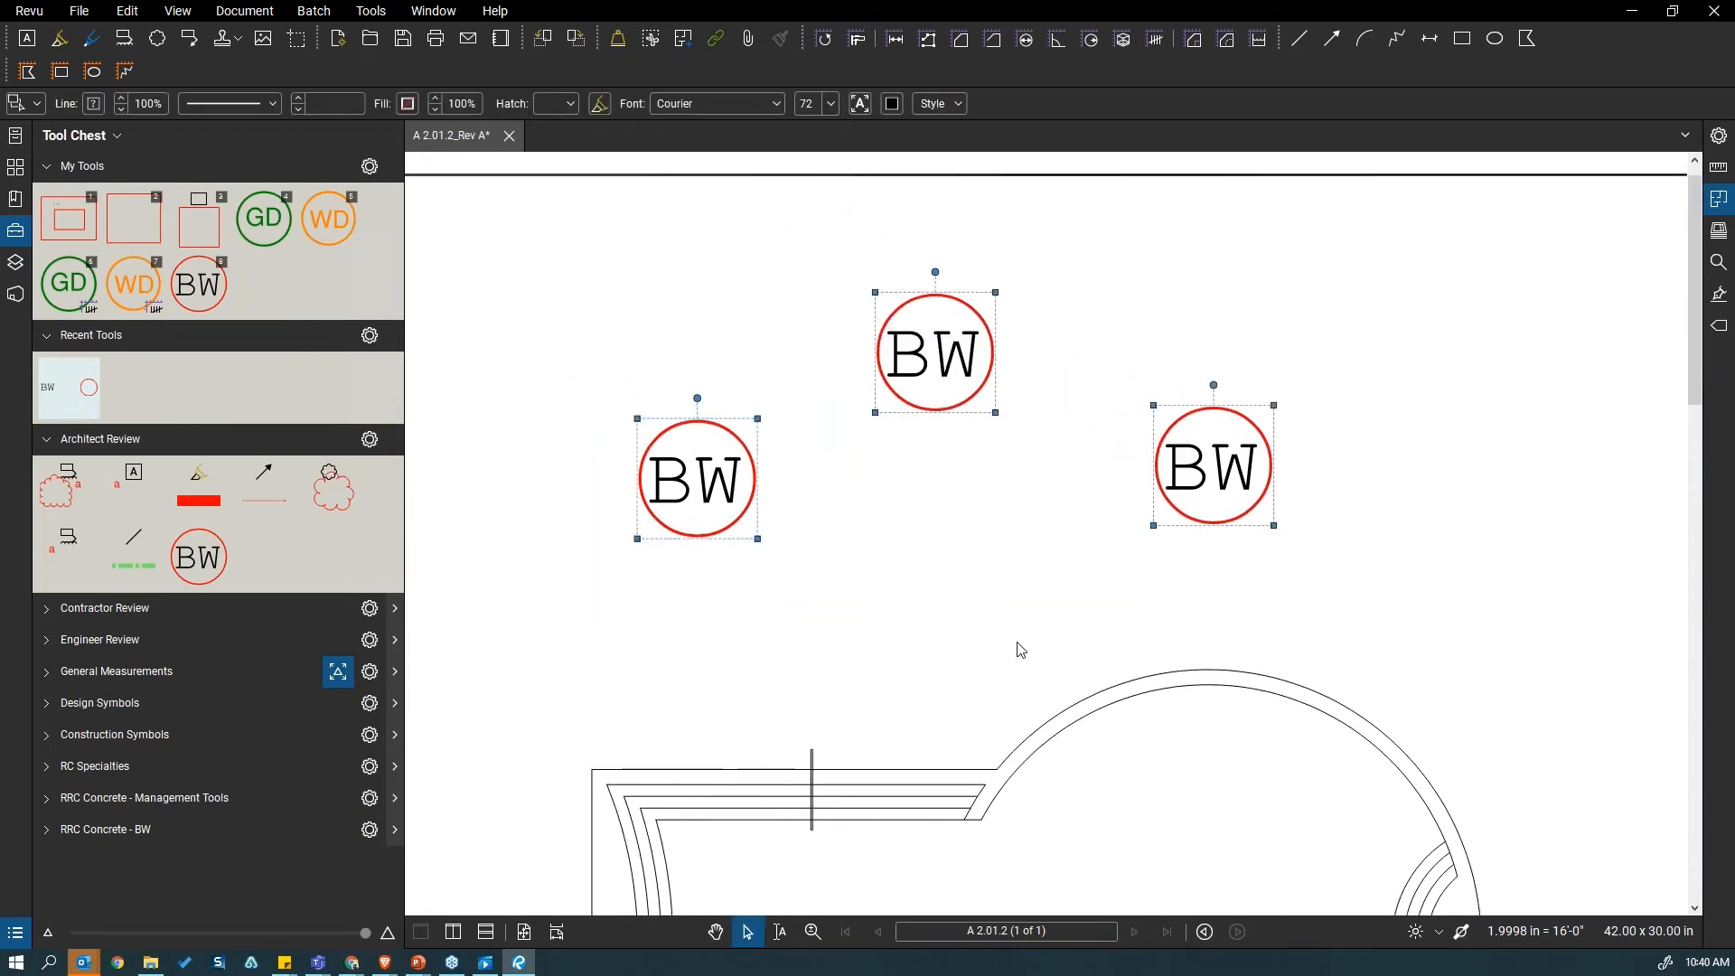
right_click(726, 479)
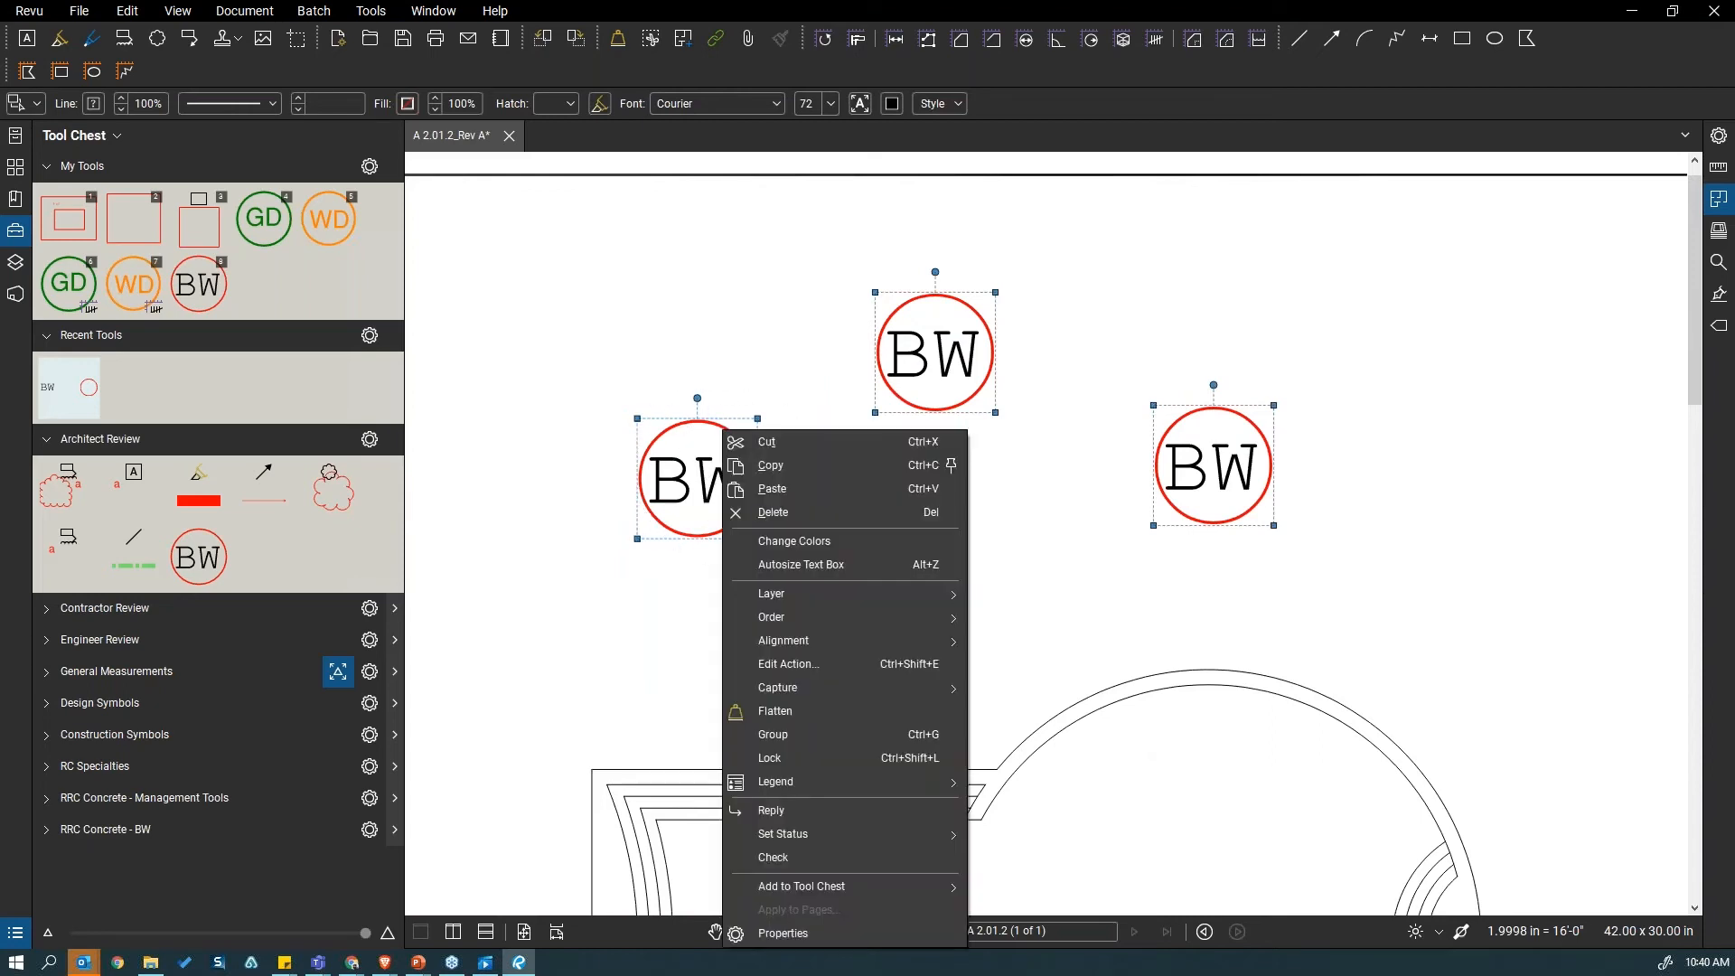
mouse_move(799, 649)
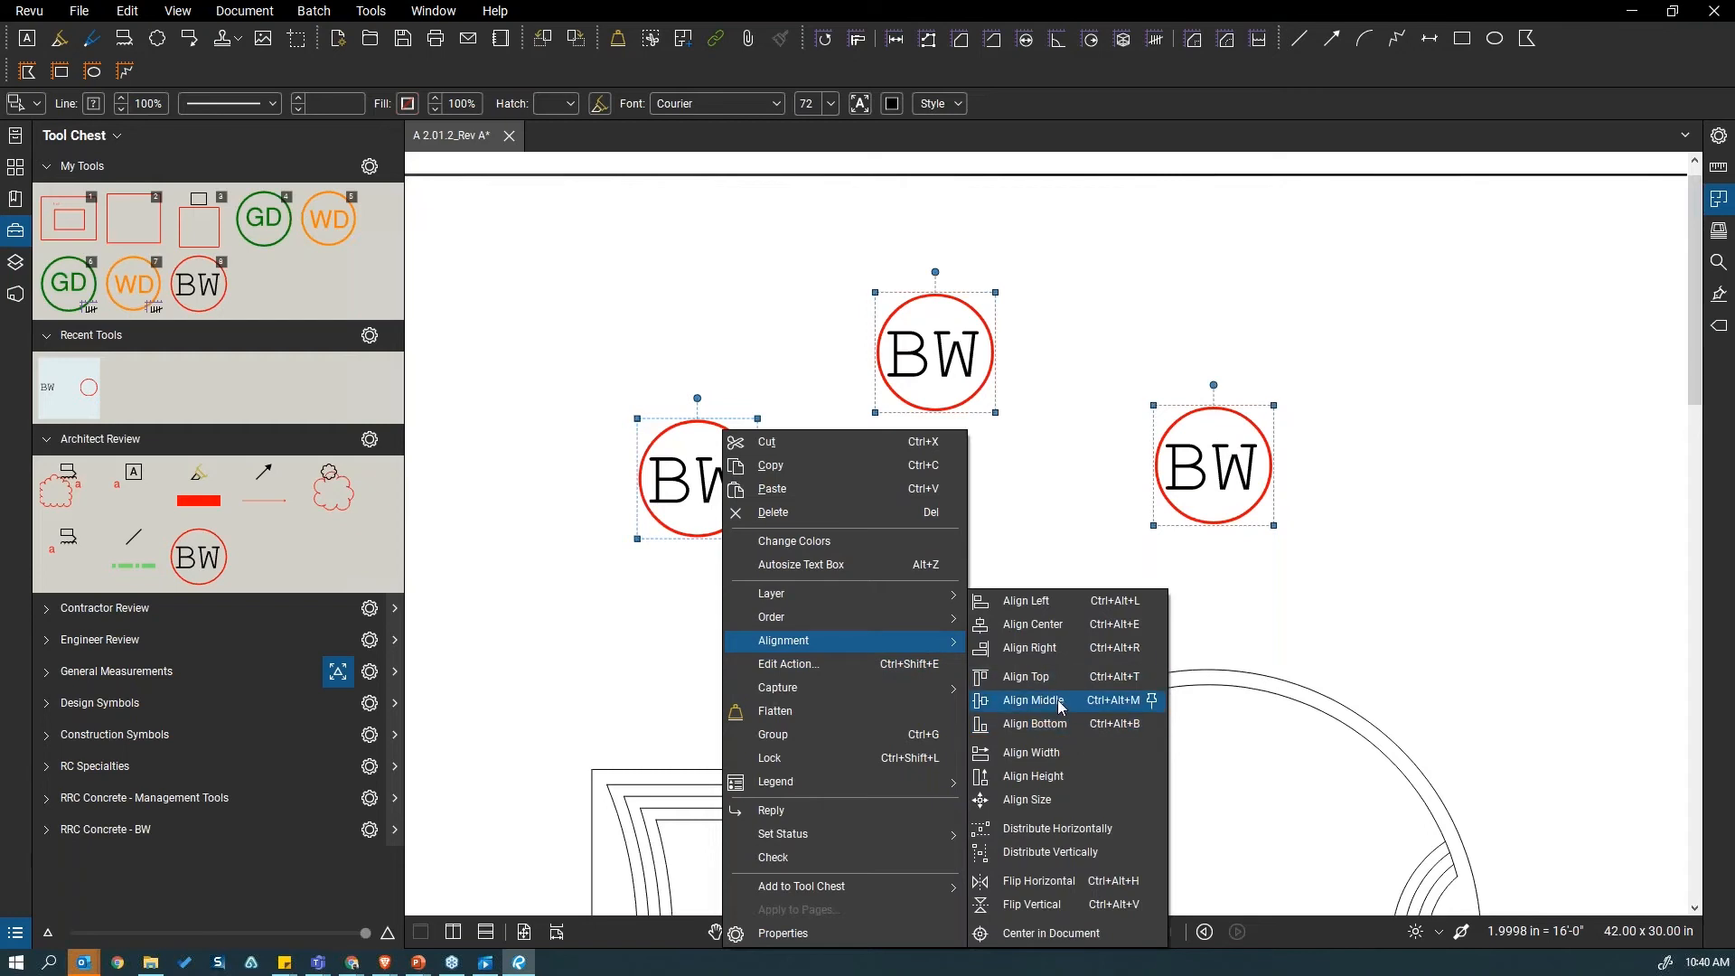
left_click(1049, 701)
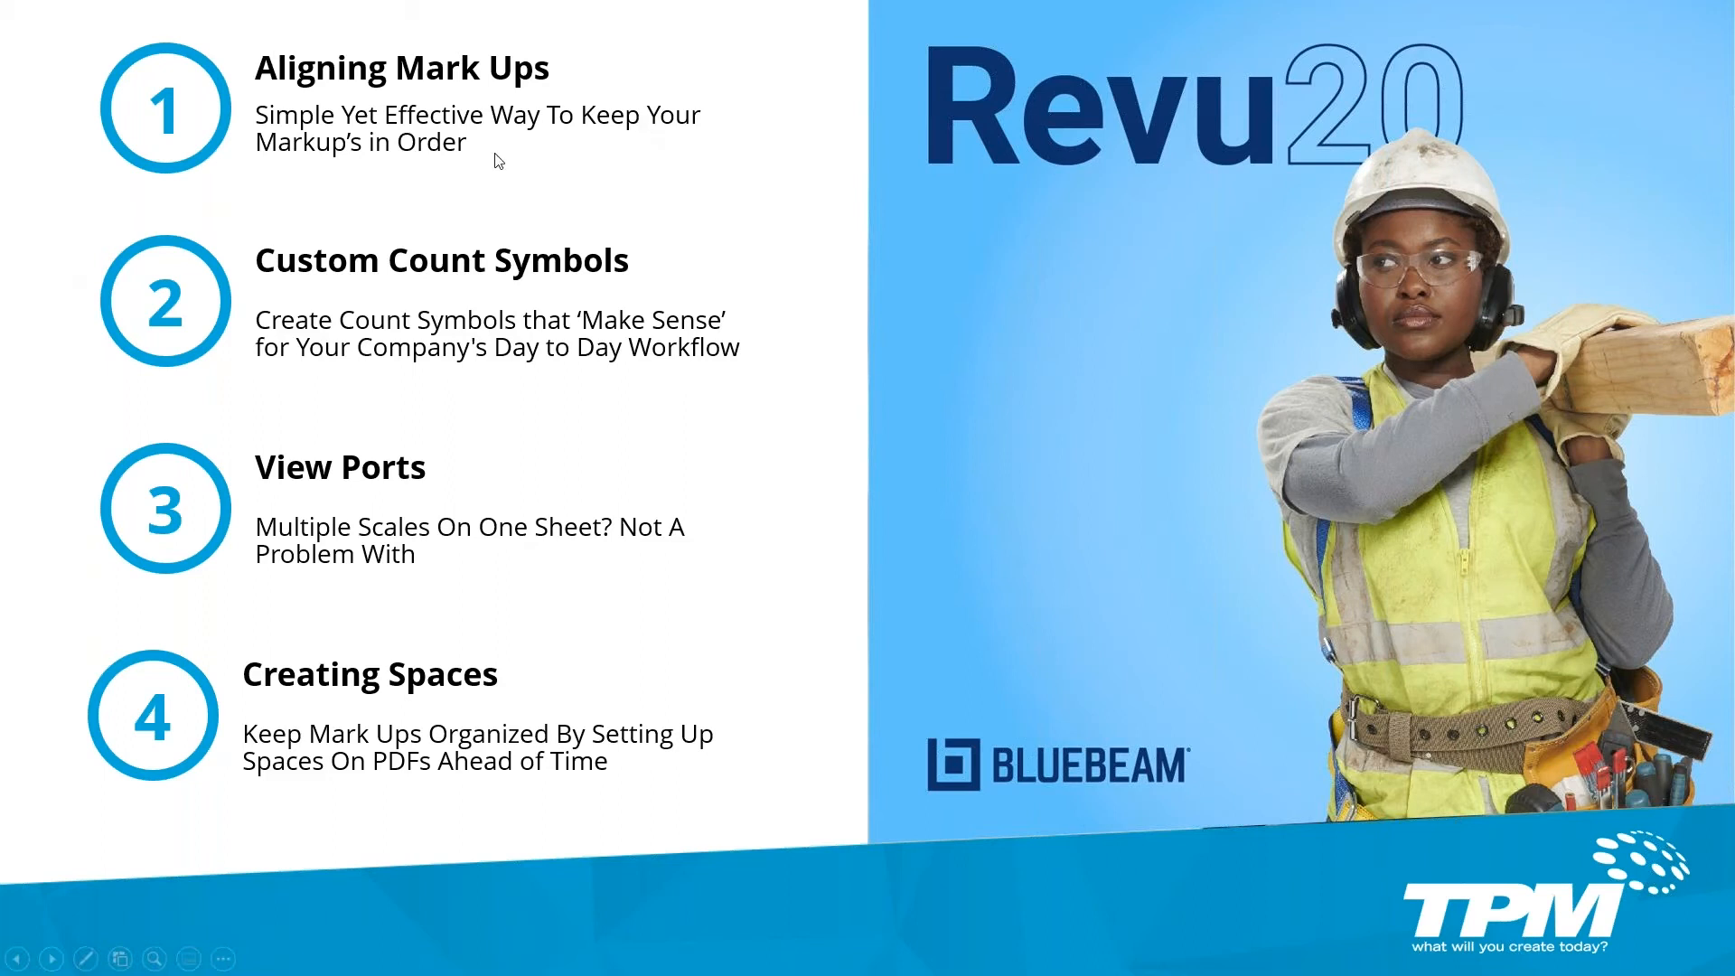
Step: Switch back to Revu and draw a long, nearly horizontal red line between the BW markers and the pool
key("alt+Tab")
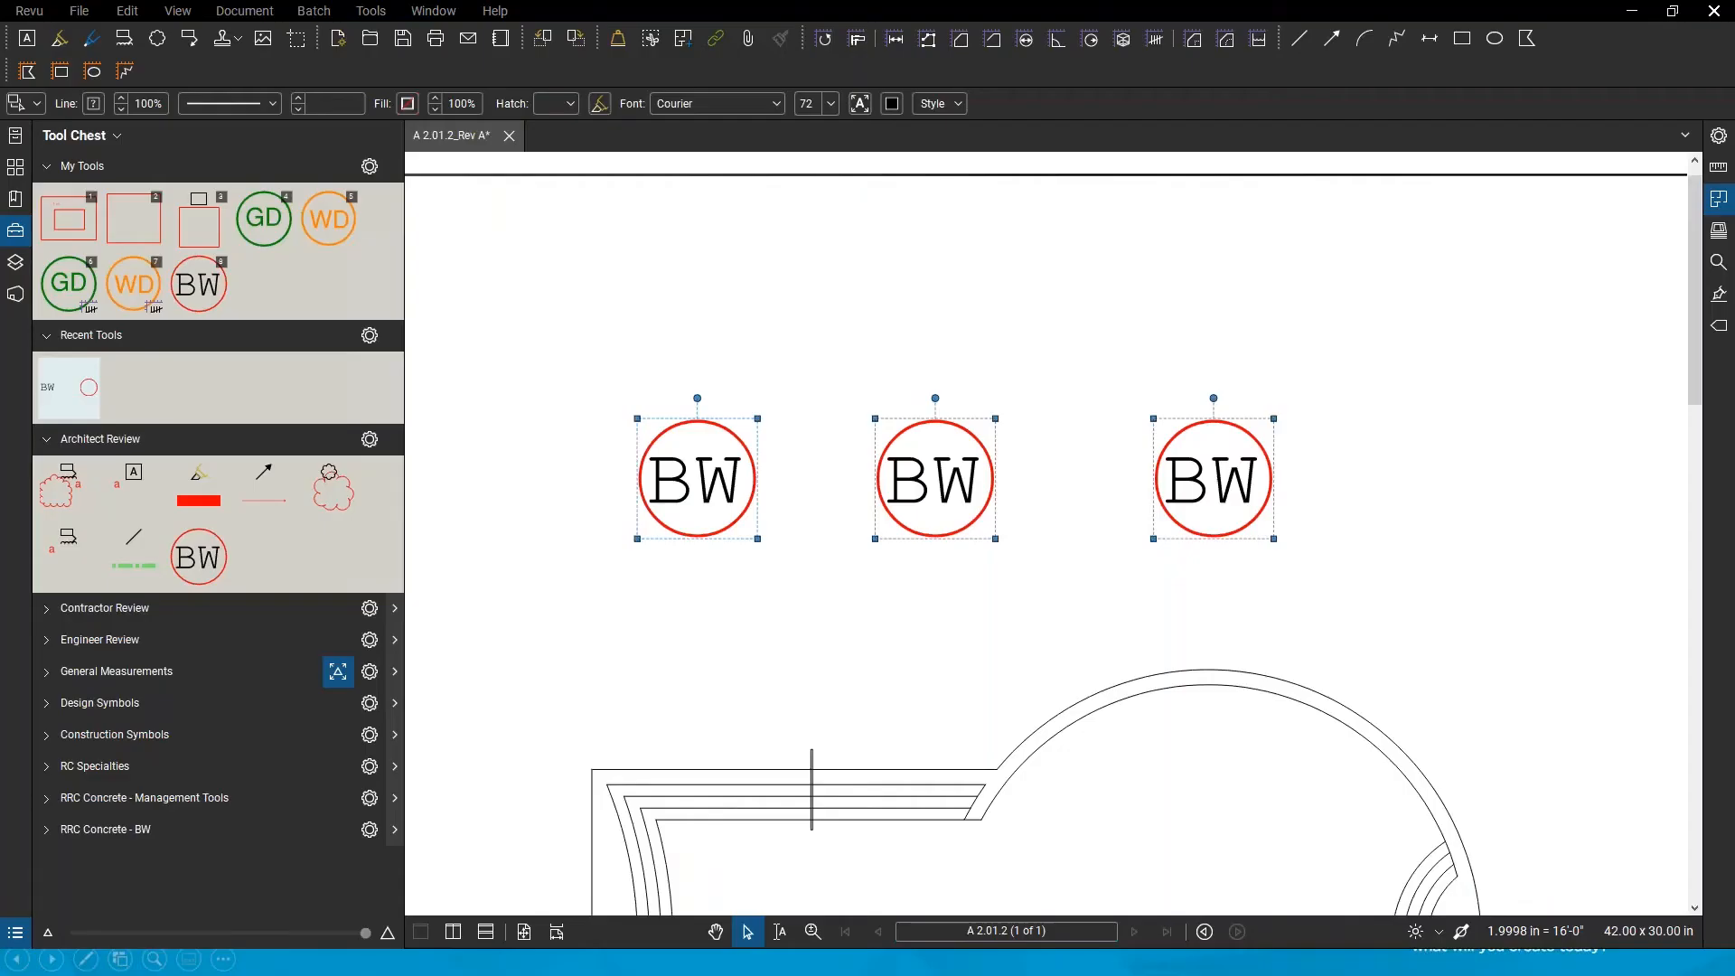
scroll(1073, 596, "down", 1)
key("l")
mouse_move(687, 631)
left_mouse_down()
mouse_move(1171, 633)
mouse_move(1585, 600)
mouse_move(1589, 627)
left_mouse_up()
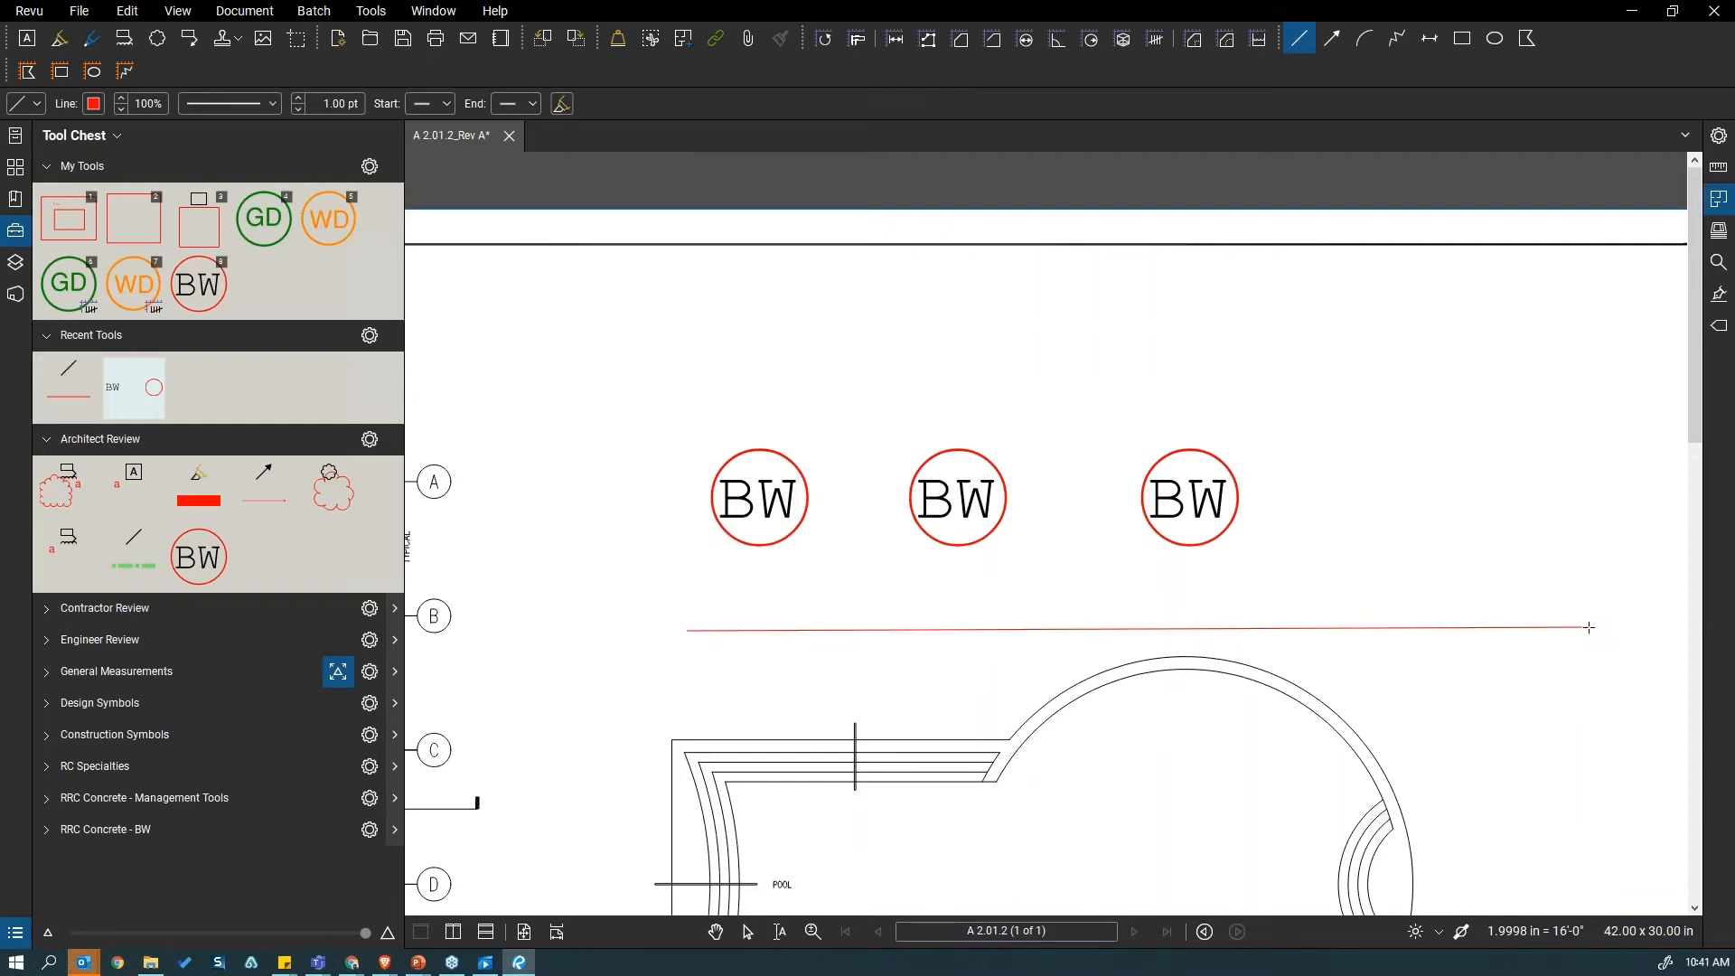
Step: Look at the Order options for the red line below the BW markers
right_click(1106, 631)
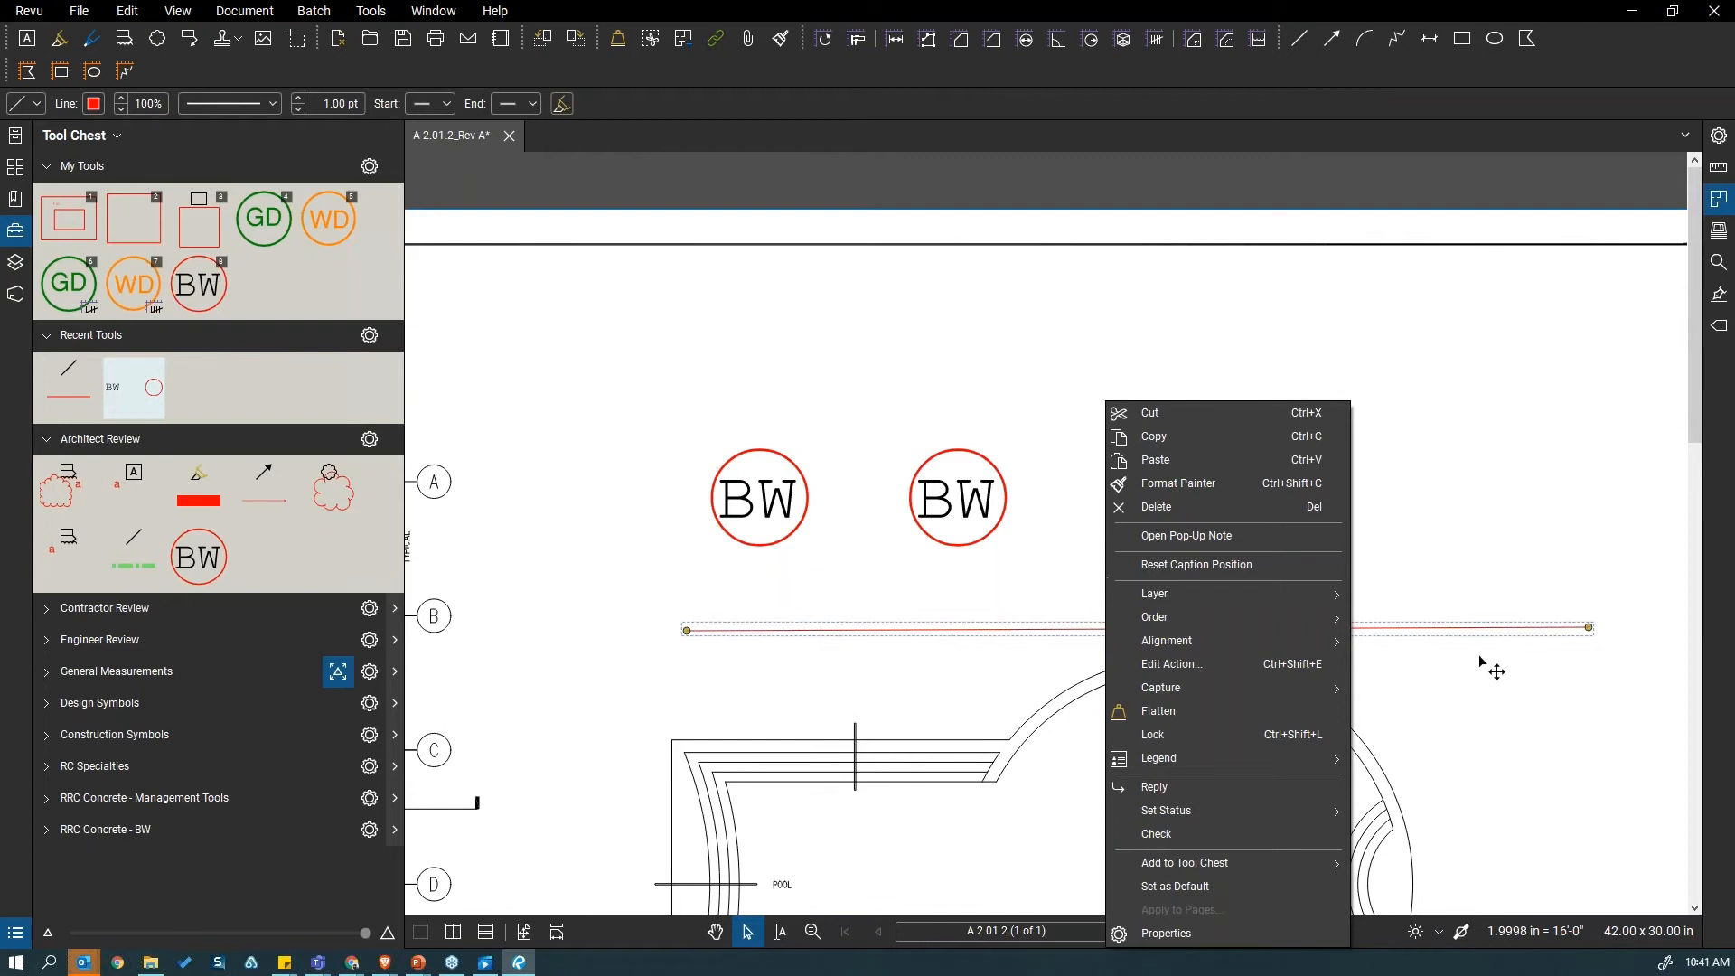
mouse_move(1318, 624)
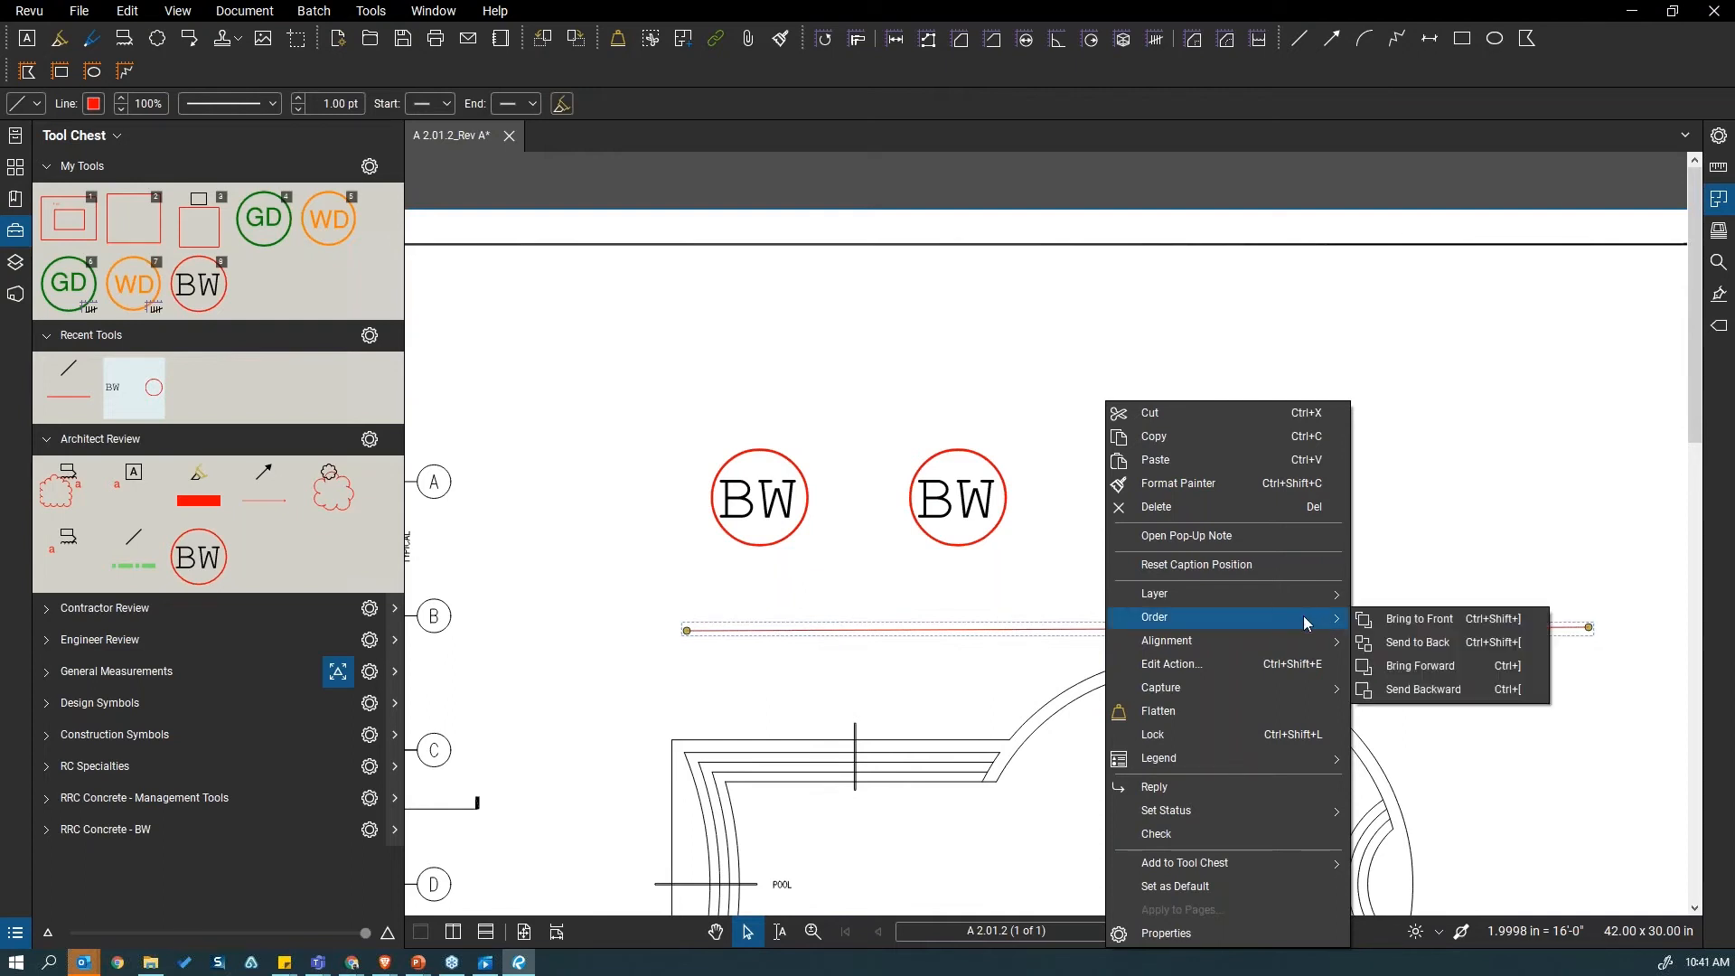
left_click(1392, 583)
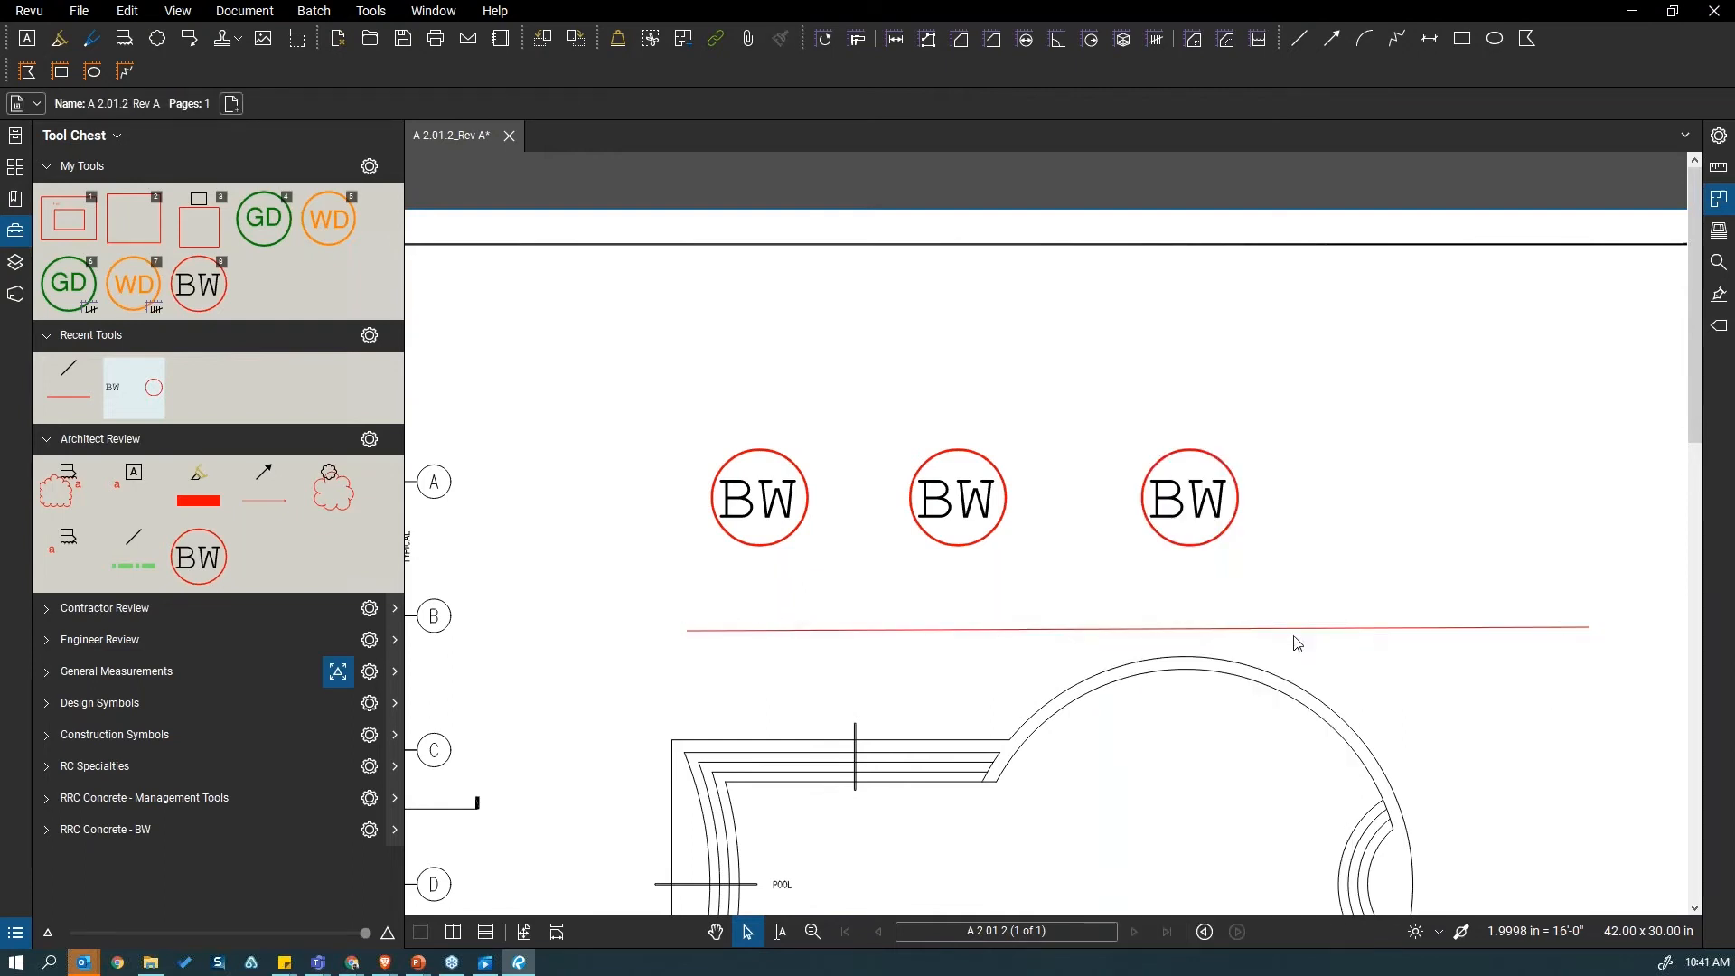
Step: Assign the red line to the Flooring layer
left_click(1267, 630)
right_click(1256, 630)
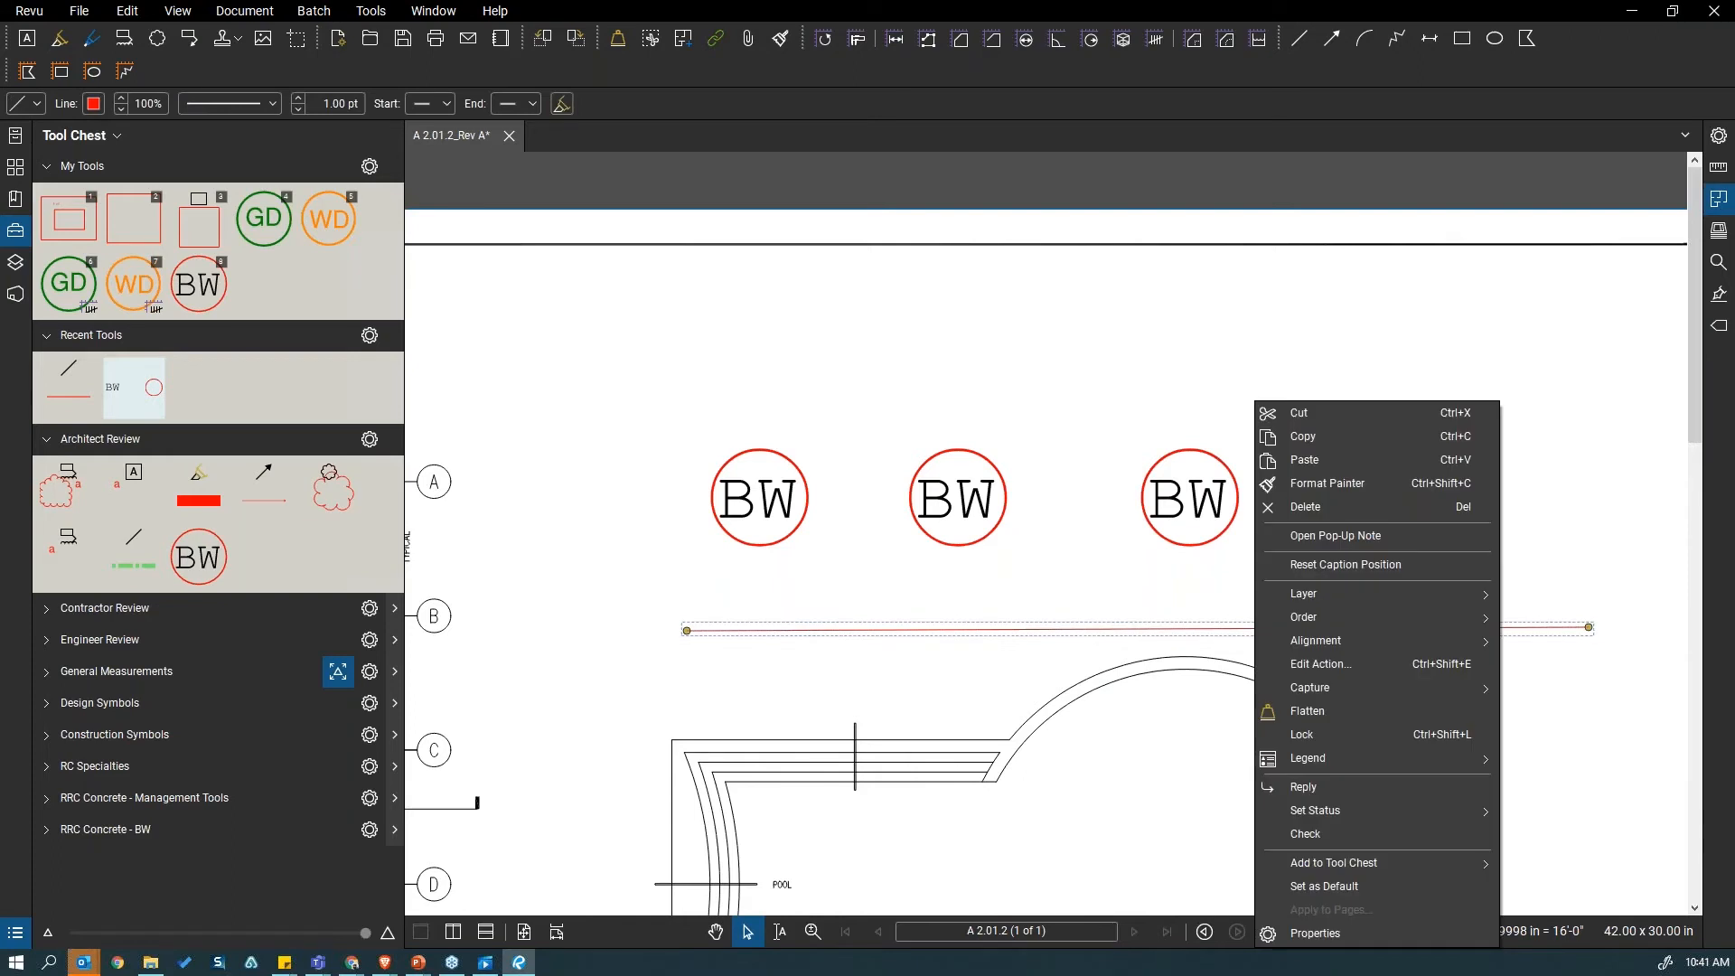
mouse_move(1409, 599)
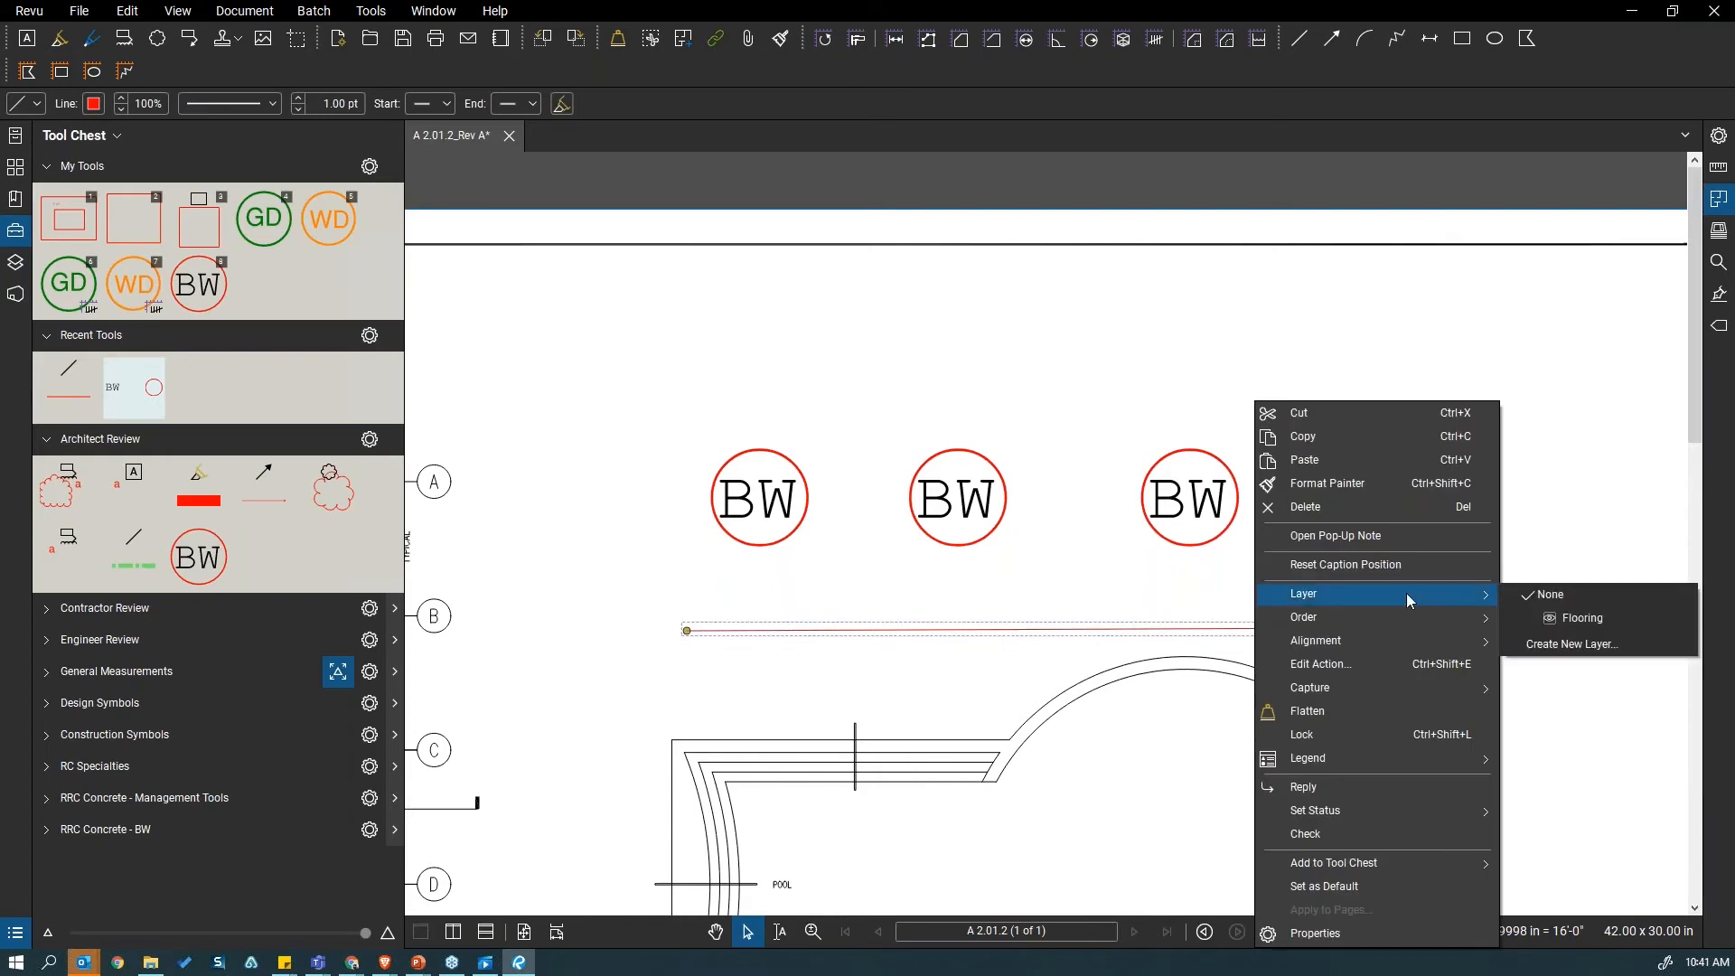
left_click(1672, 626)
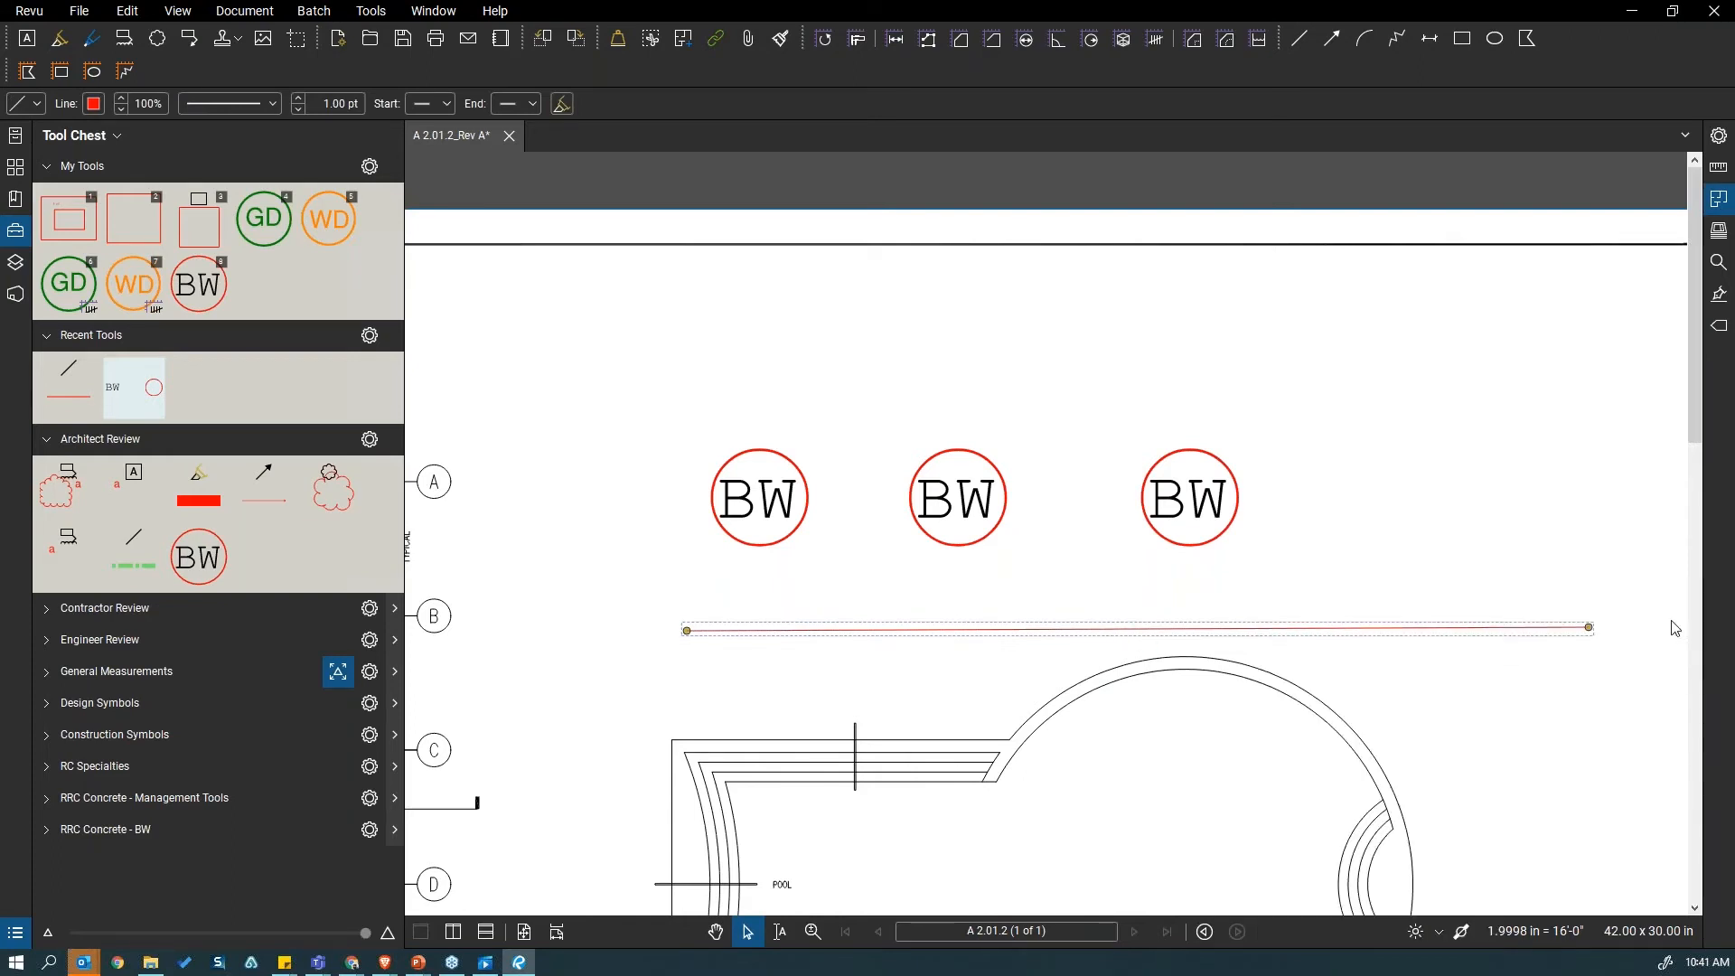
Step: Review the markup options available for the straight red line above the pool, including Order
right_click(1584, 628)
mouse_move(1584, 629)
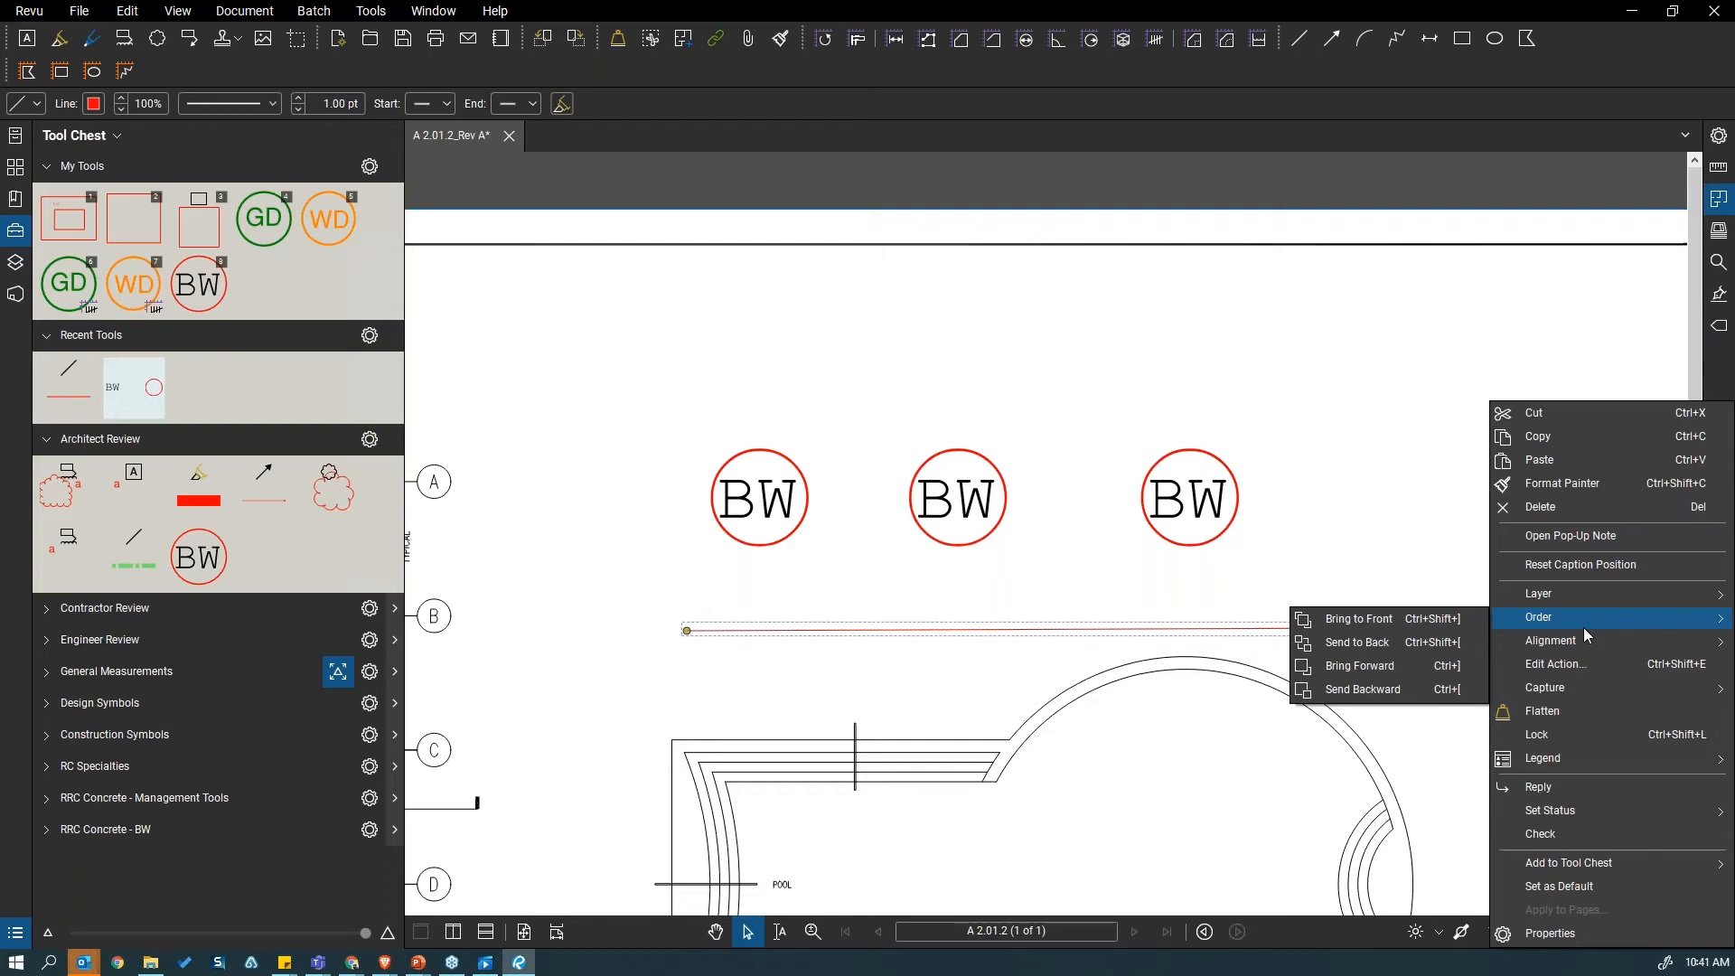
left_click(1199, 392)
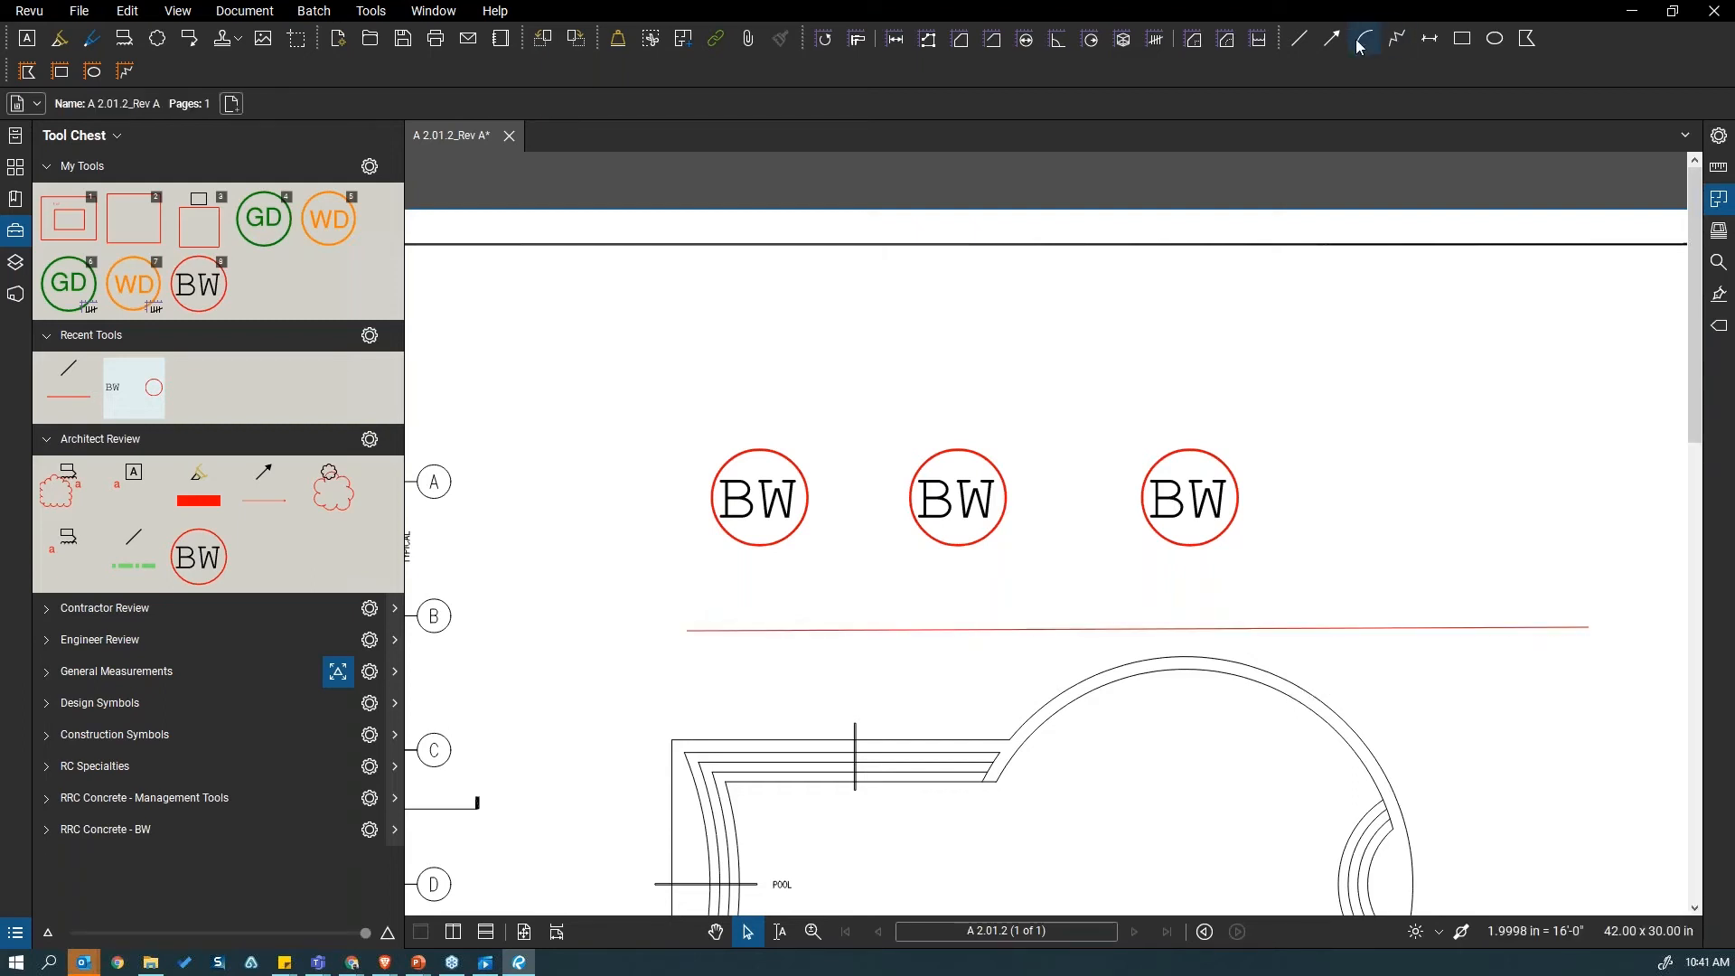
left_click(1398, 39)
left_click(914, 353)
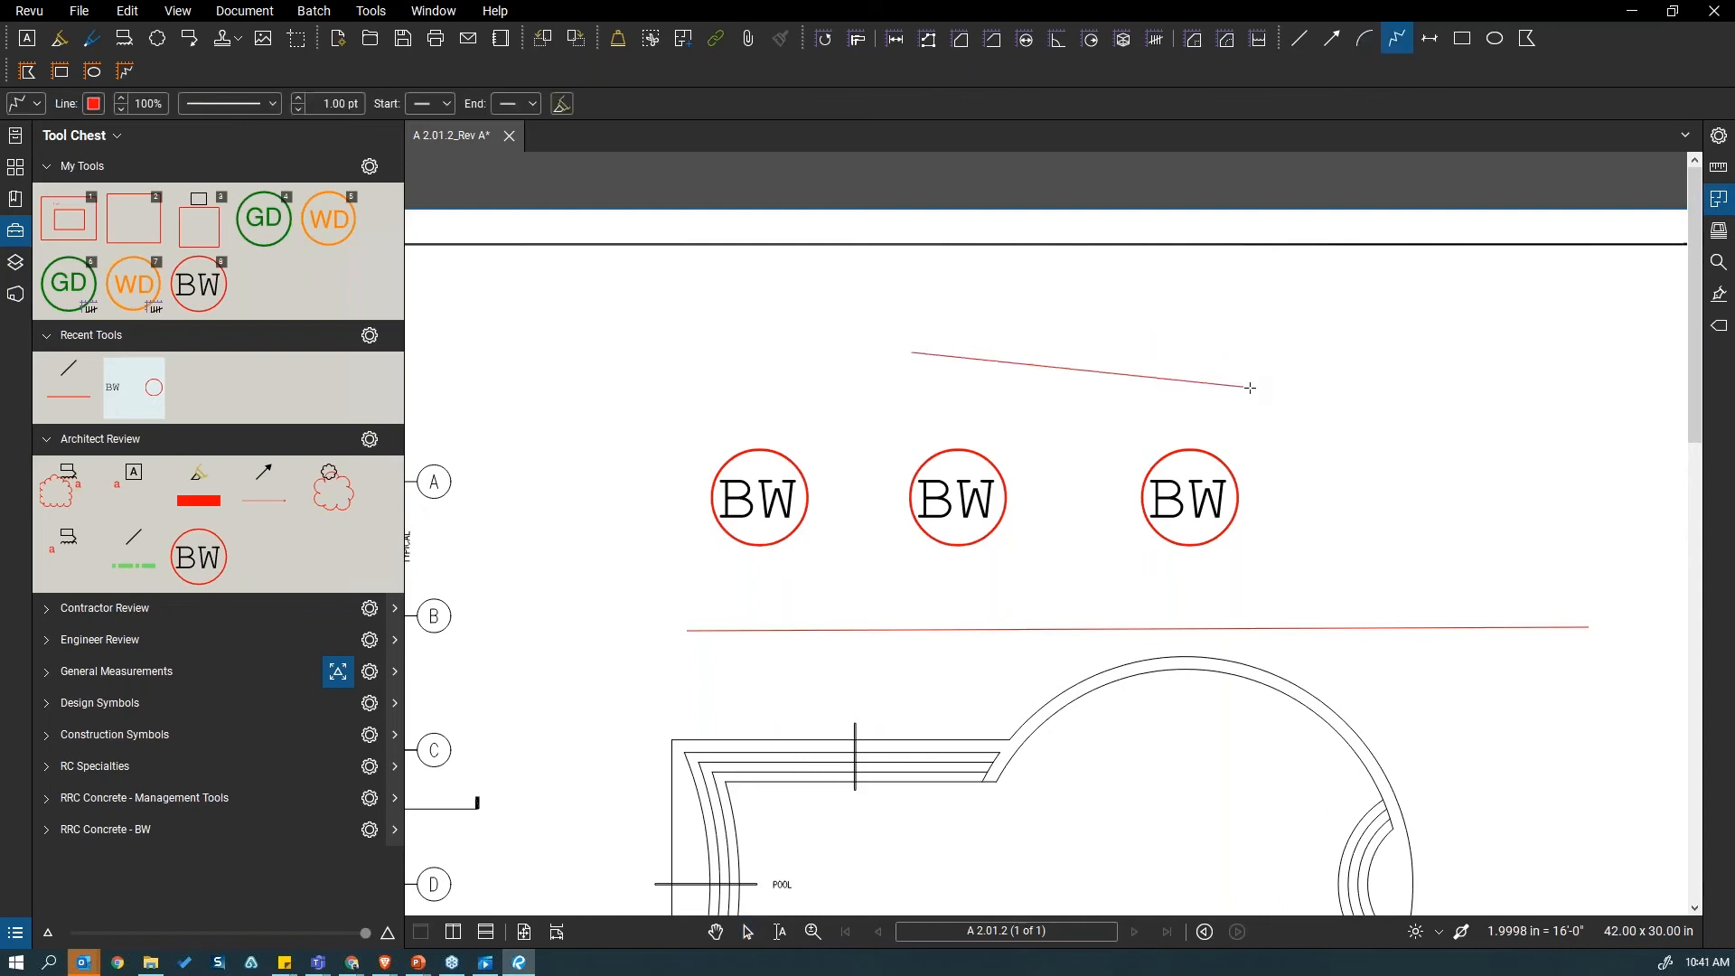
left_click(1303, 363)
key("Escape")
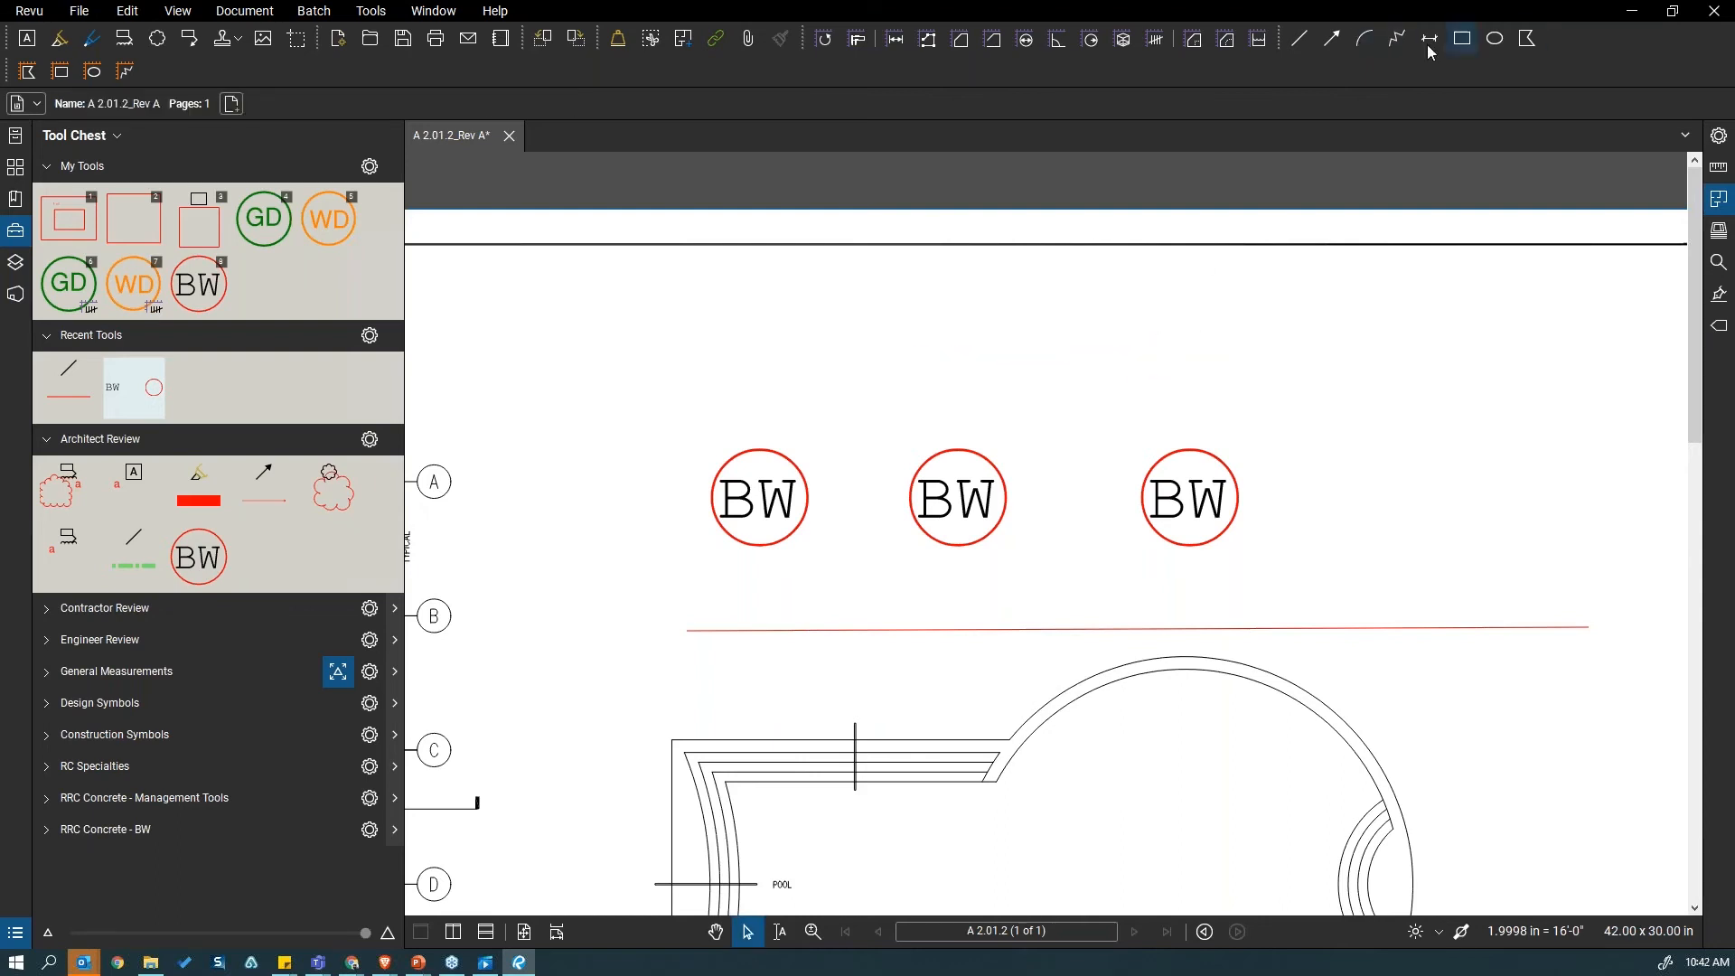
Step: Draw a nearly horizontal two-point red polyline above the row of BW markers
left_click(1397, 39)
left_click(967, 315)
double_click(1405, 308)
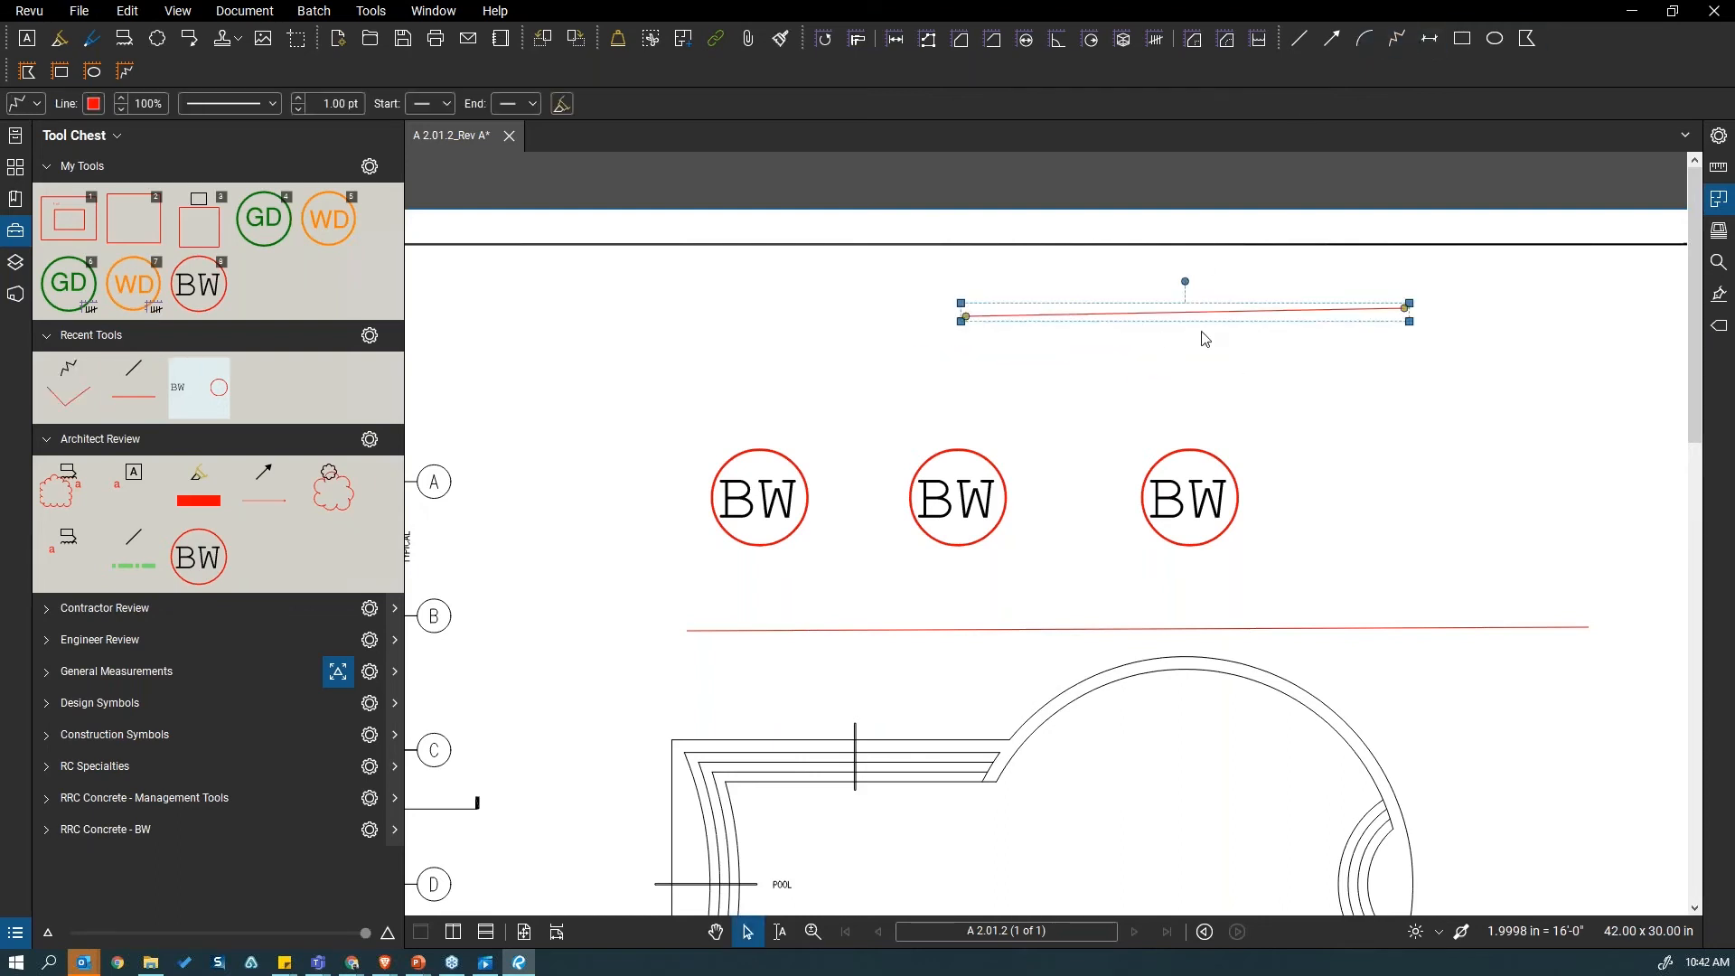
Step: Look at the Control Point options for the polyline above the BW markers
right_click(1192, 311)
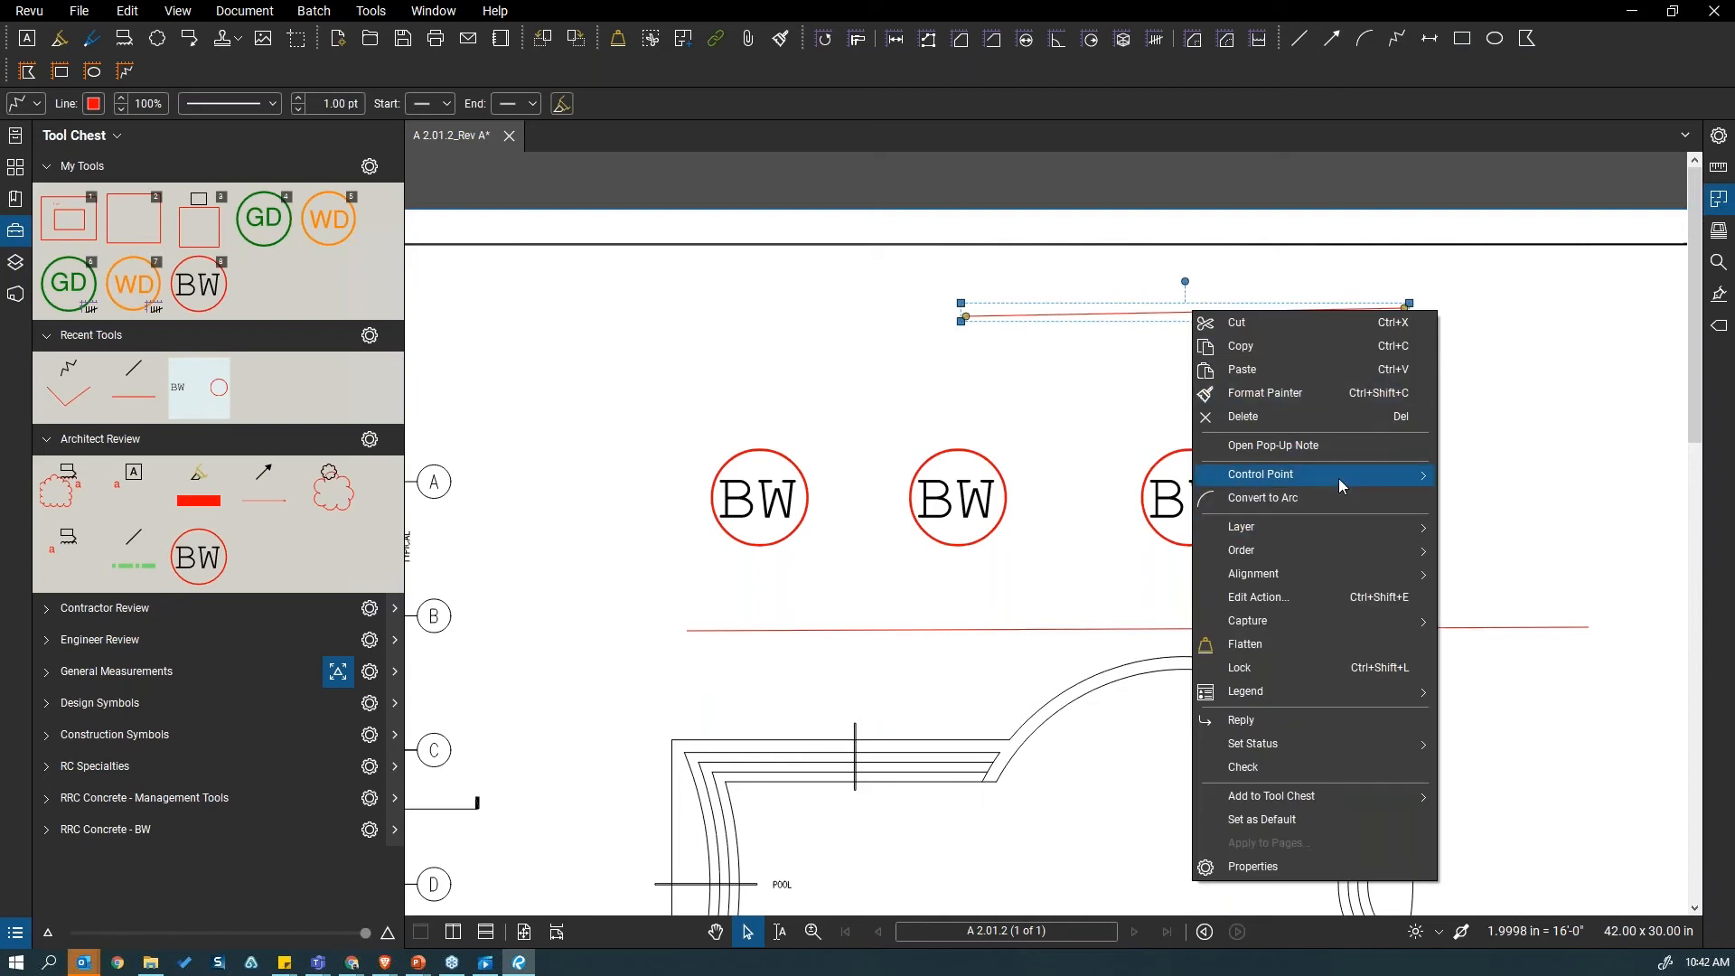
mouse_move(1338, 478)
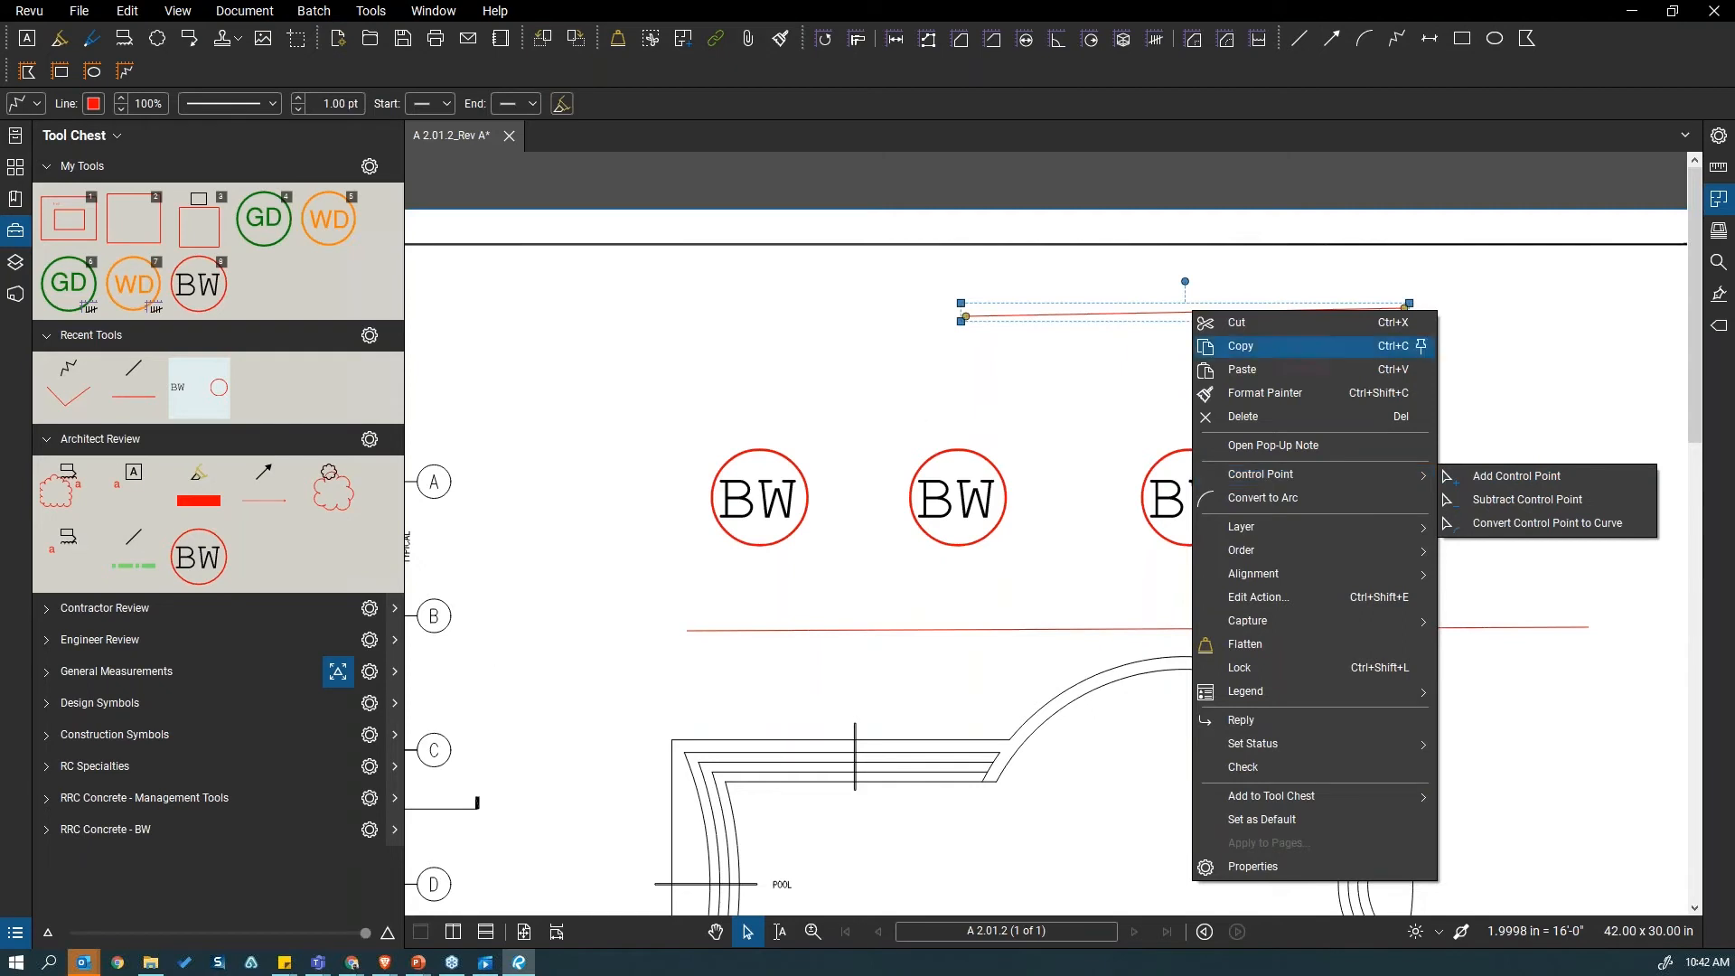
left_click(1041, 369)
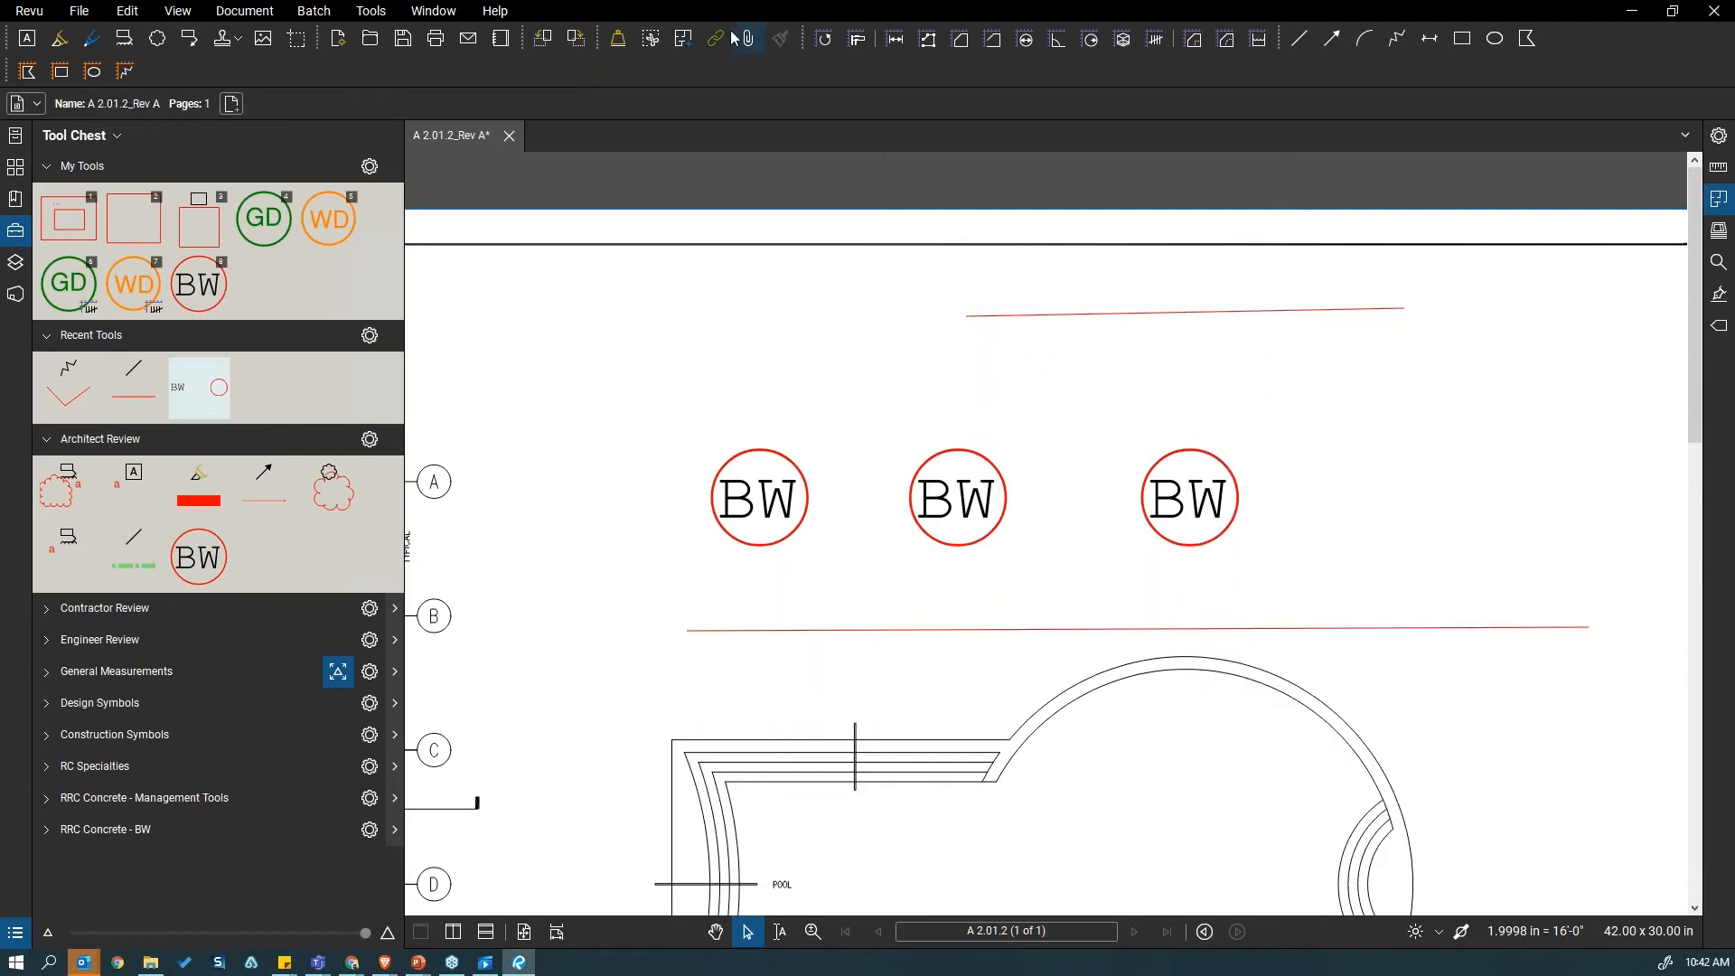
Step: Open Bluebeam's product suggestion form and choose Revu Desktop as the product being used
left_click(495, 11)
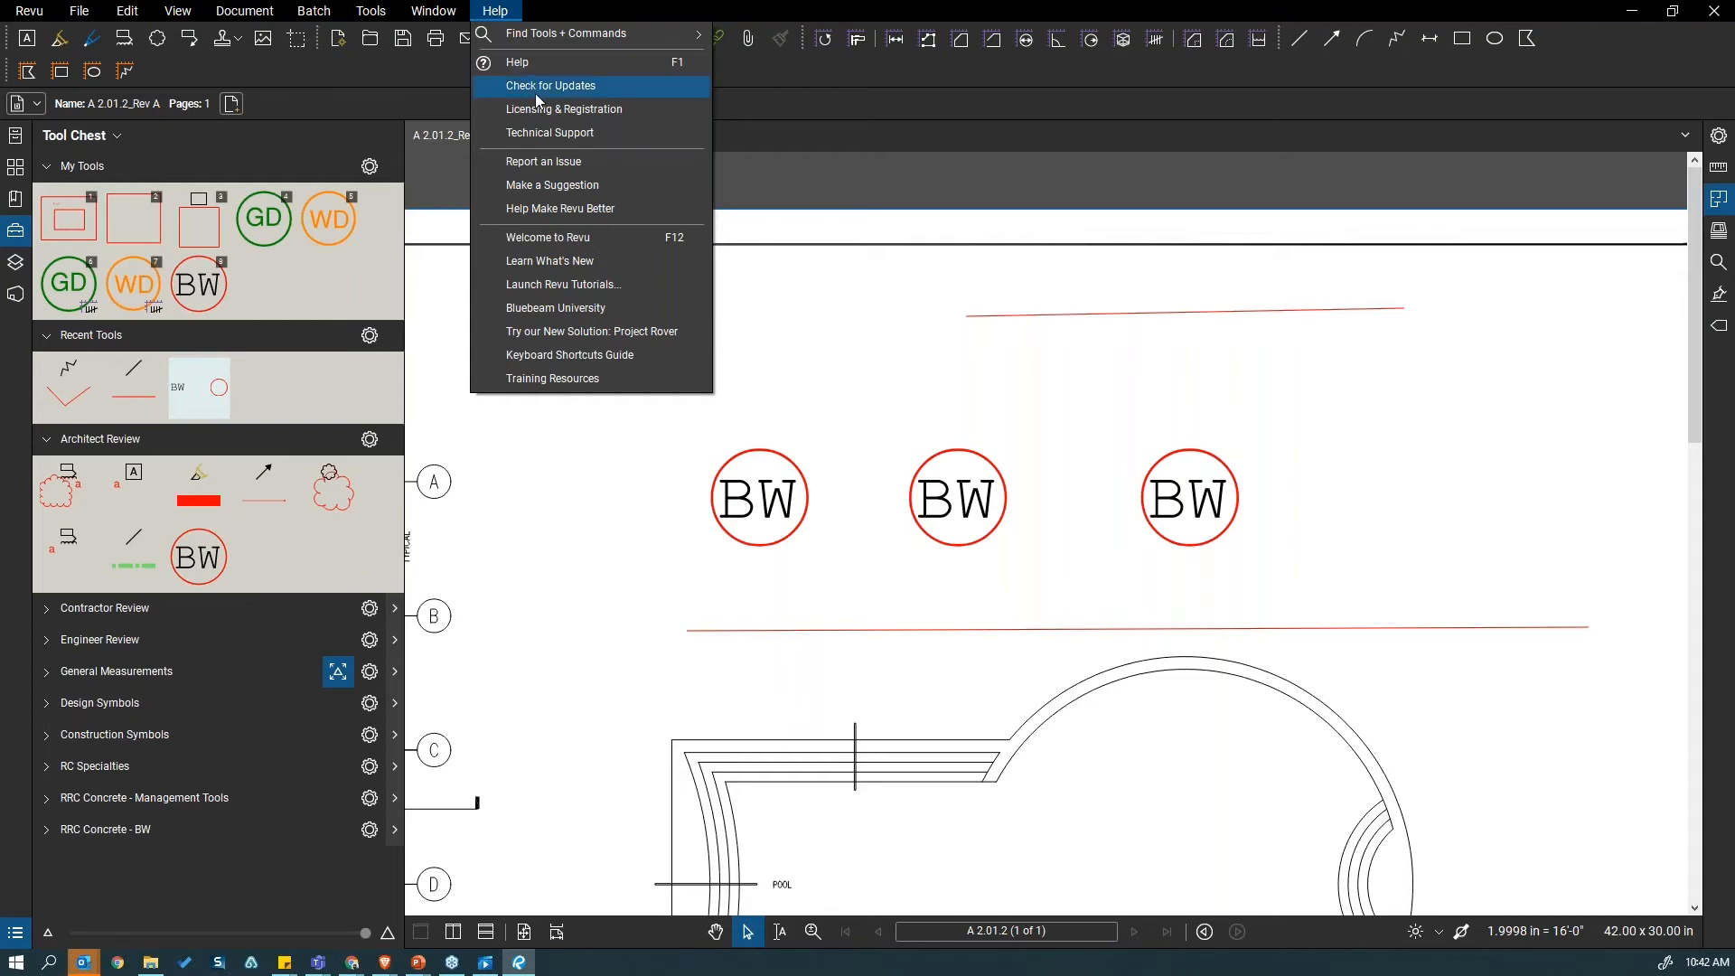
left_click(542, 188)
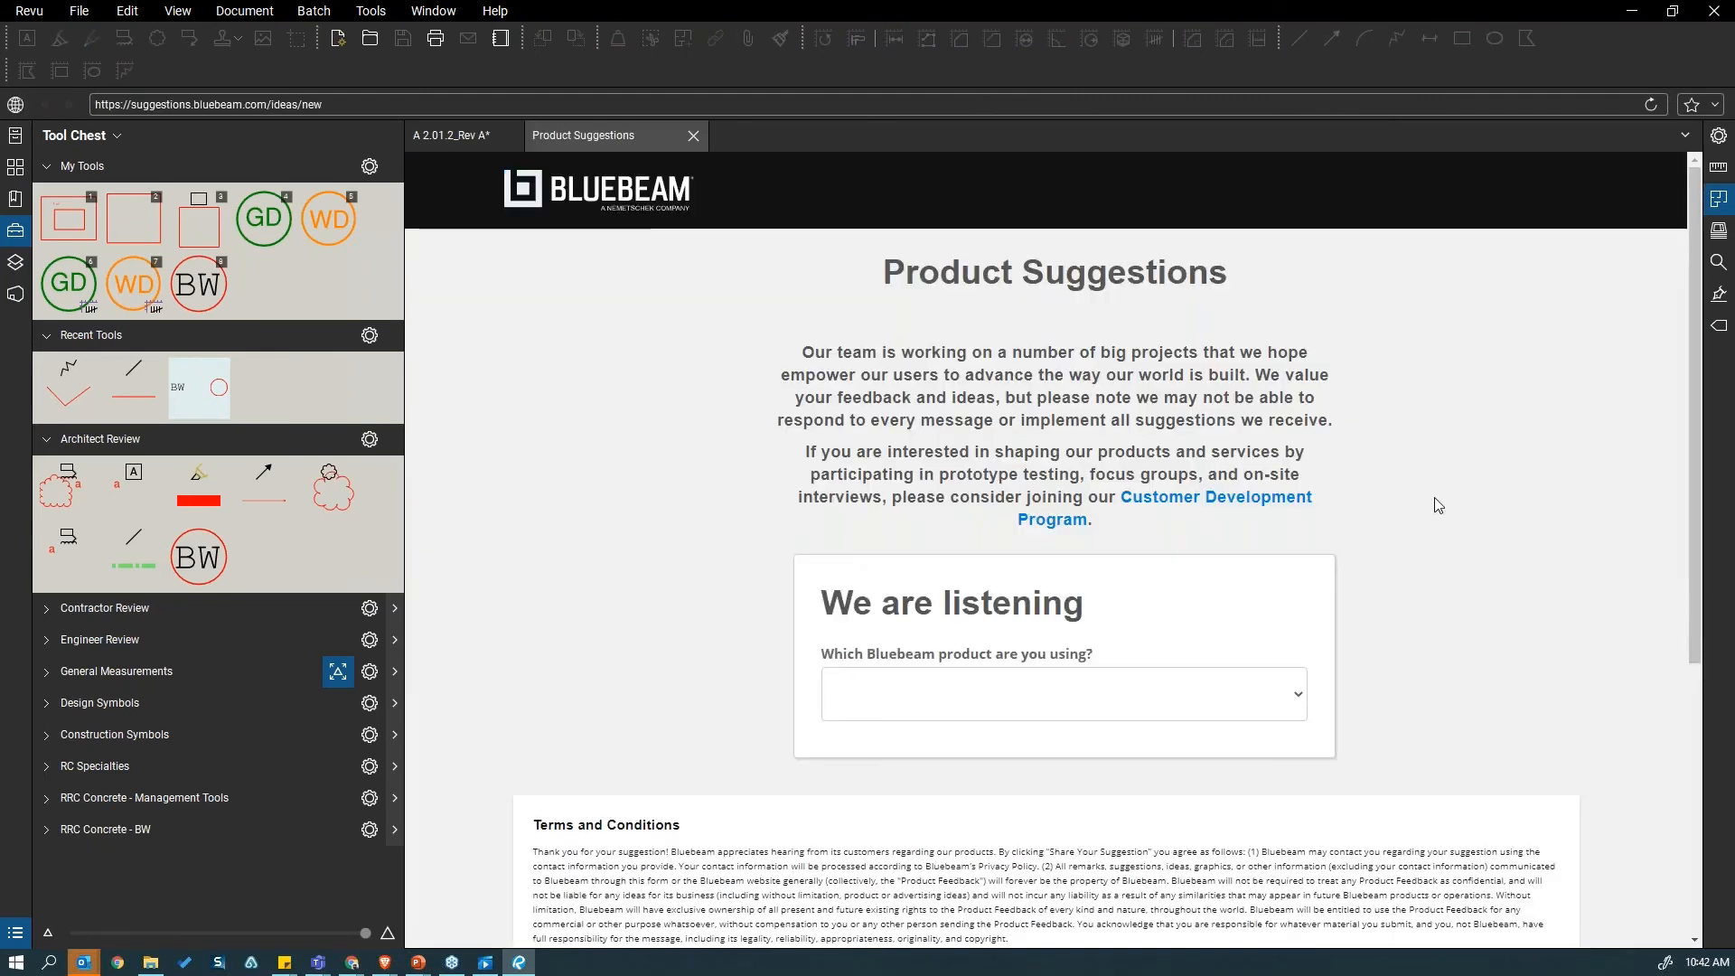
scroll(1437, 503, "down", 4)
left_click(975, 338)
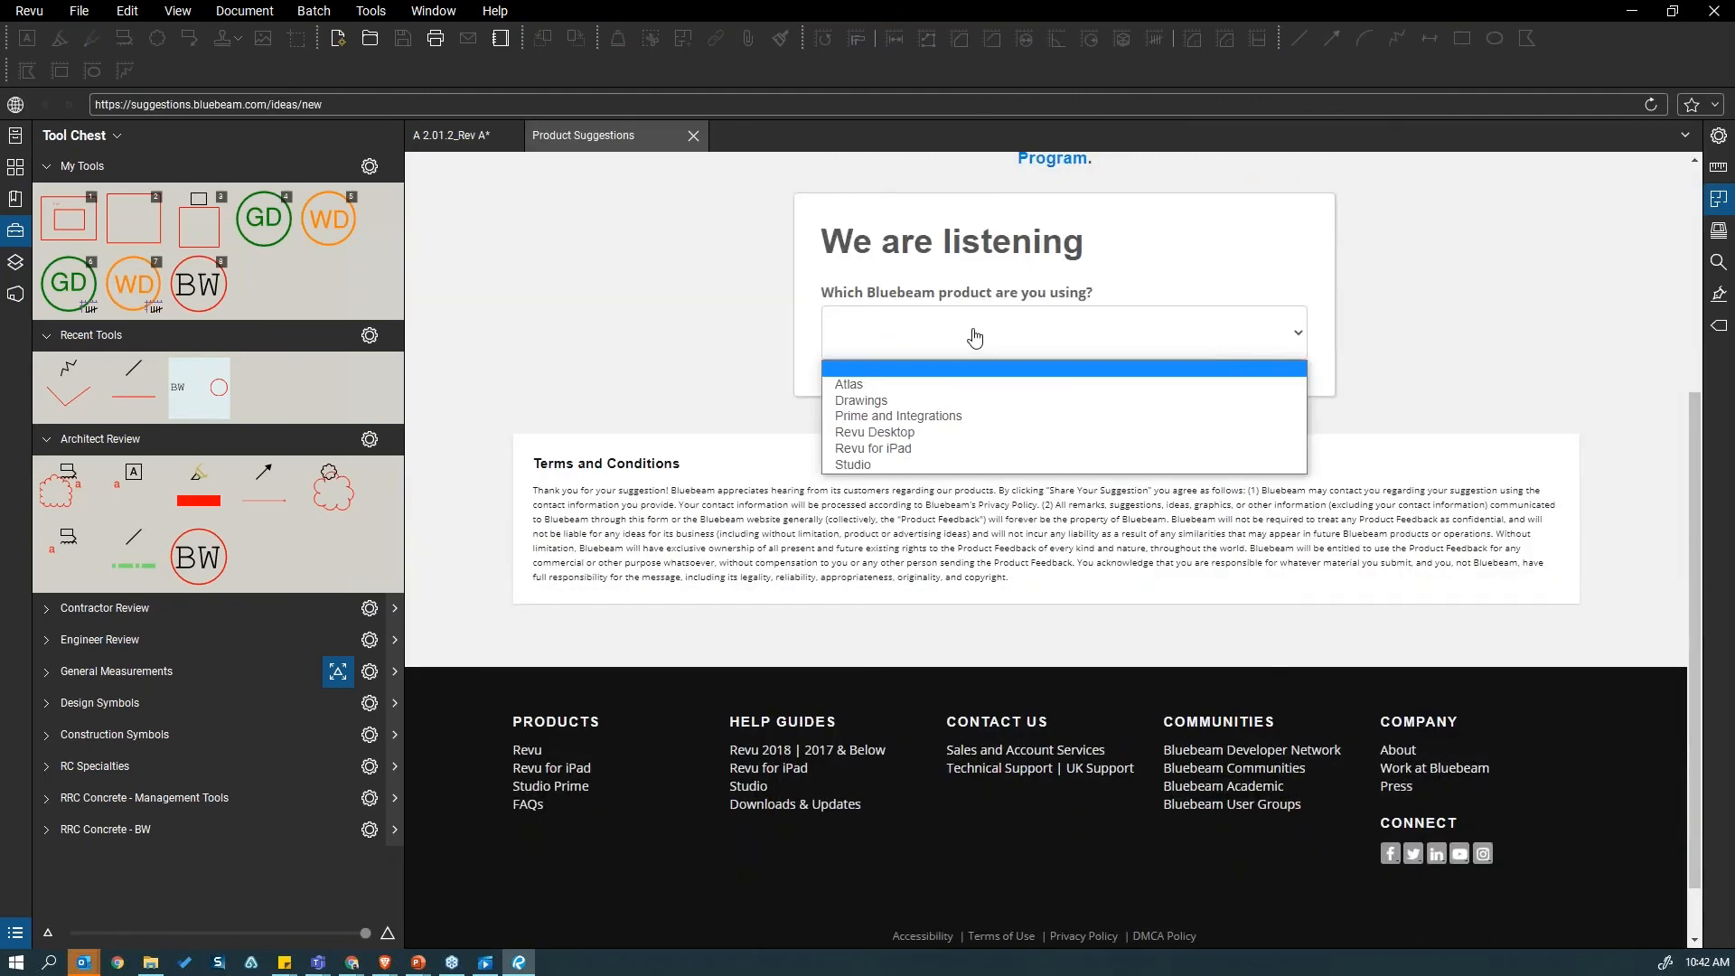
left_click(904, 432)
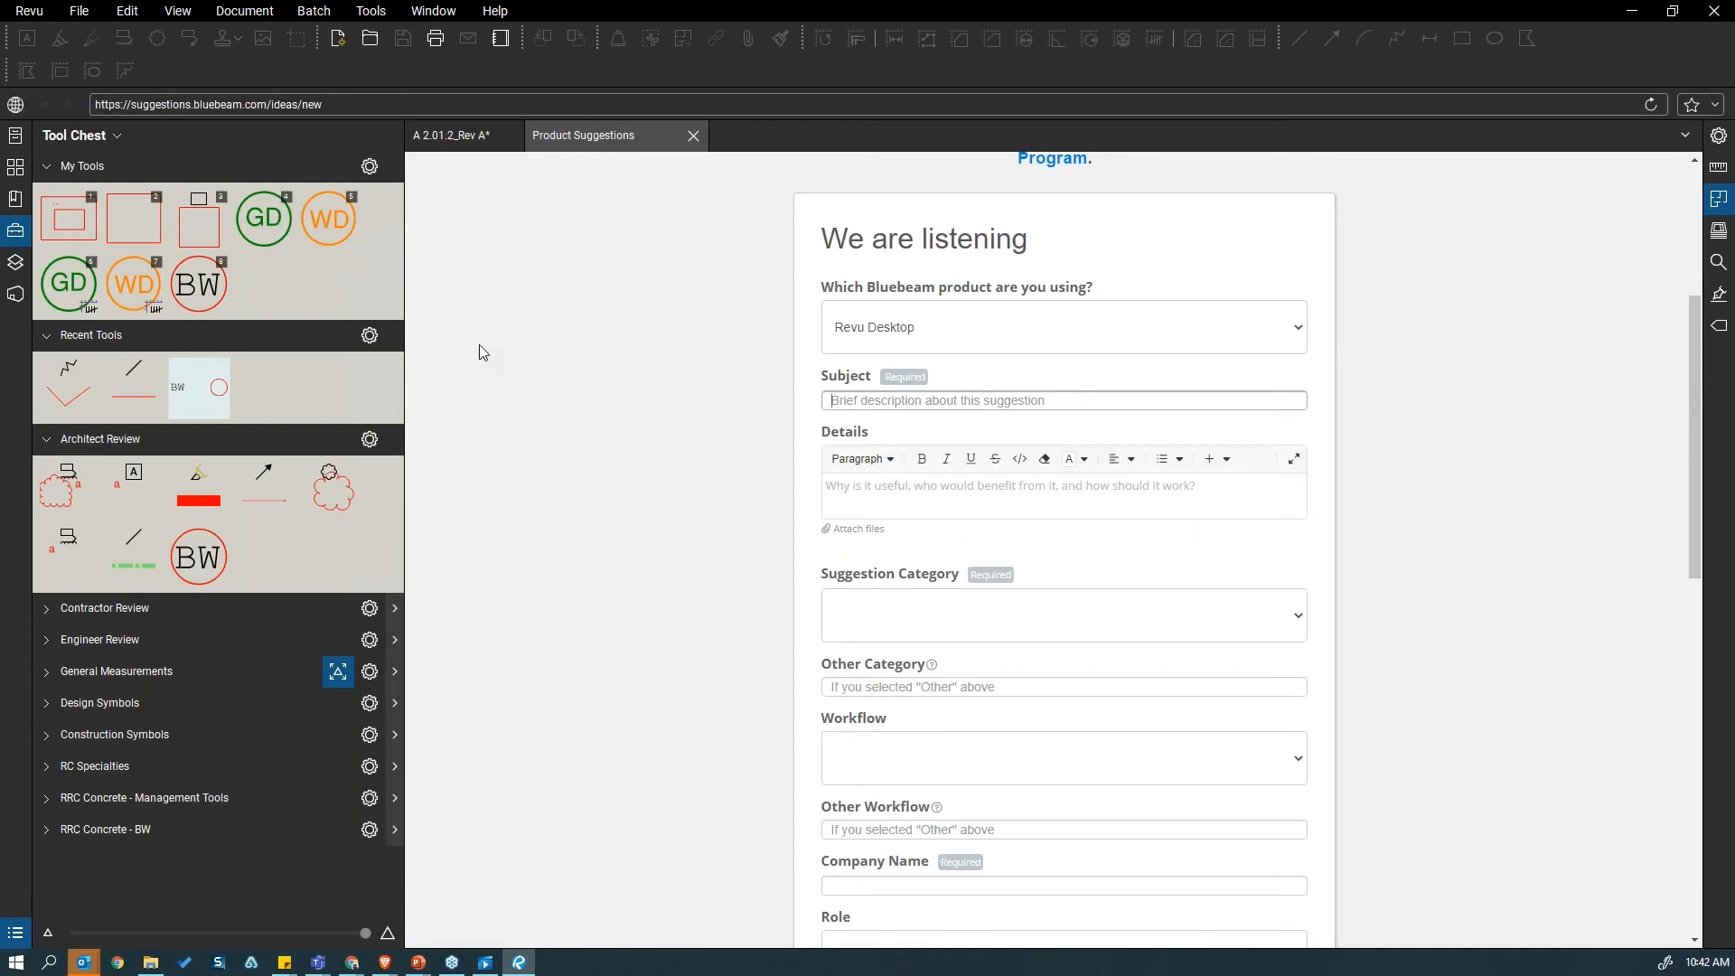
Step: Return to the A 2.01.2_Rev A drawing and create a count tool from the BW marker in the Architect Review tool set
left_click(469, 135)
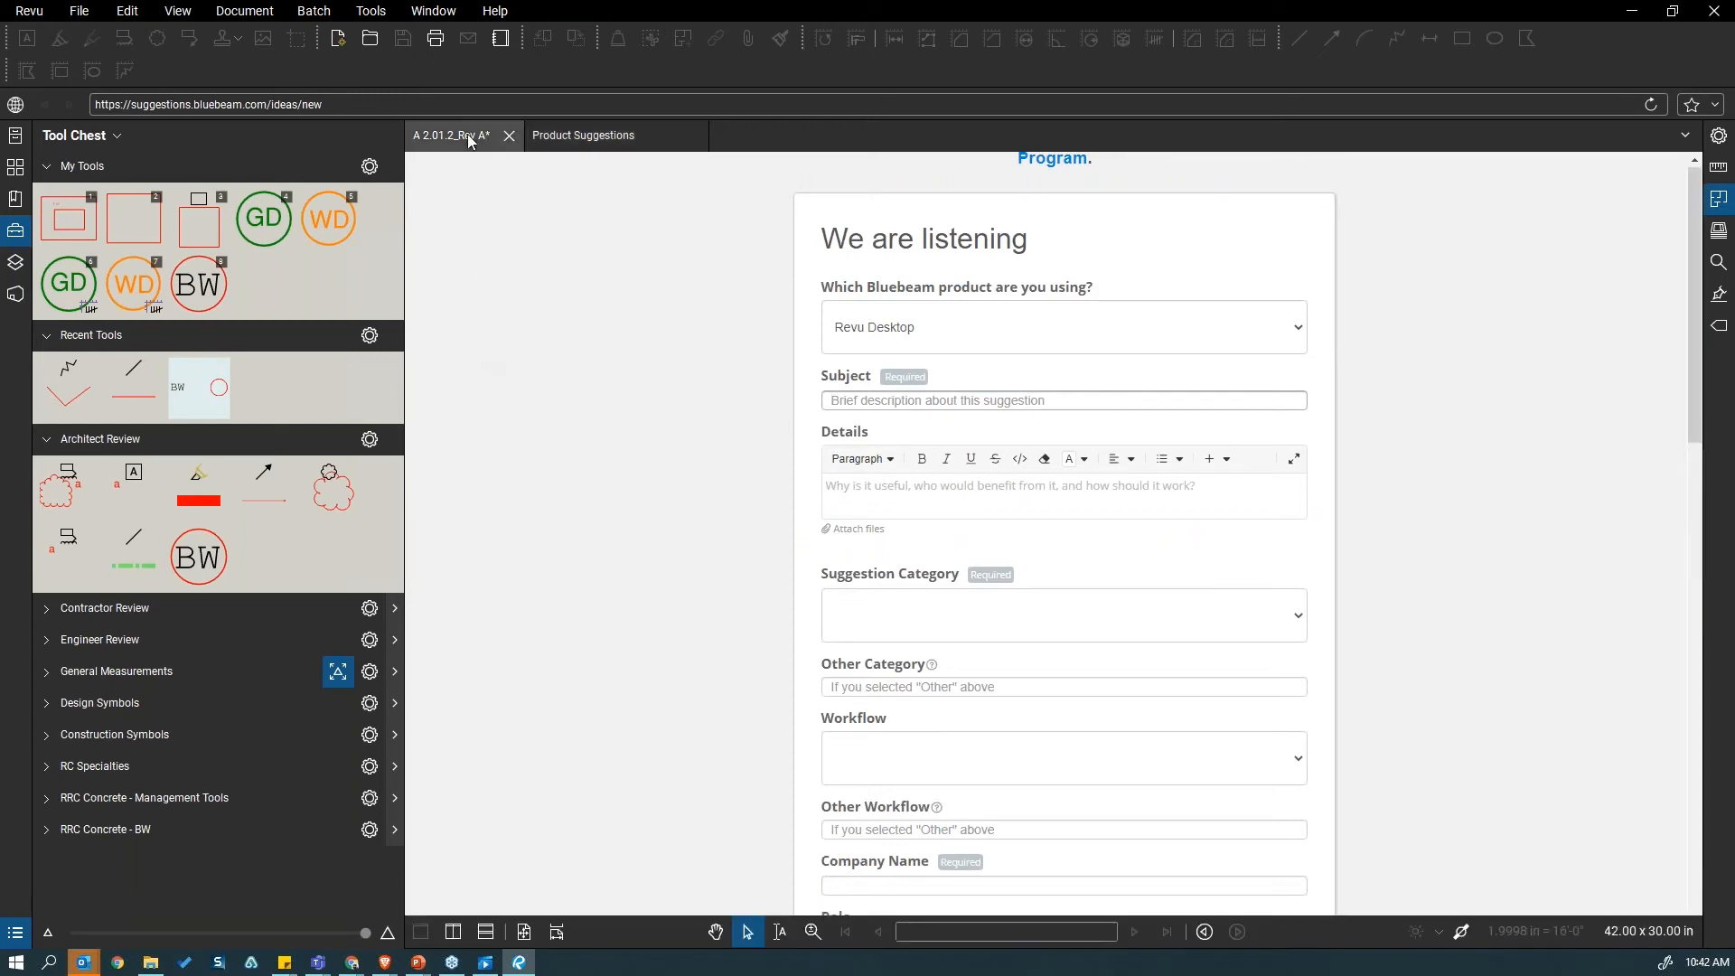
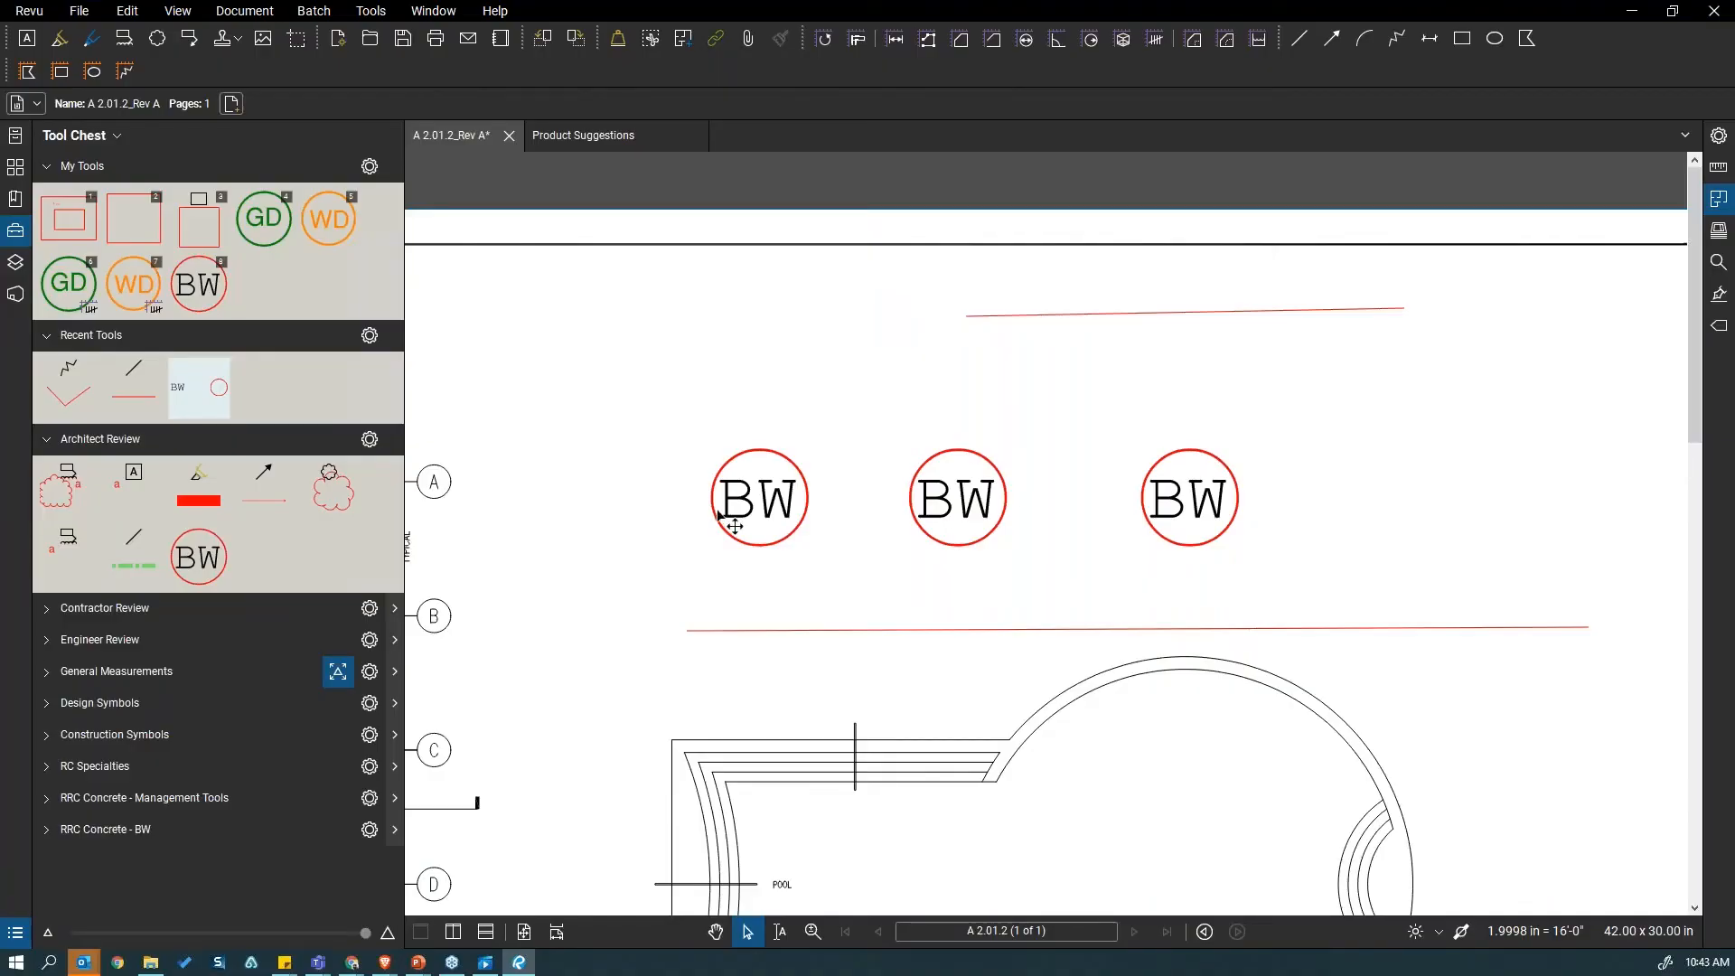
left_click(741, 511)
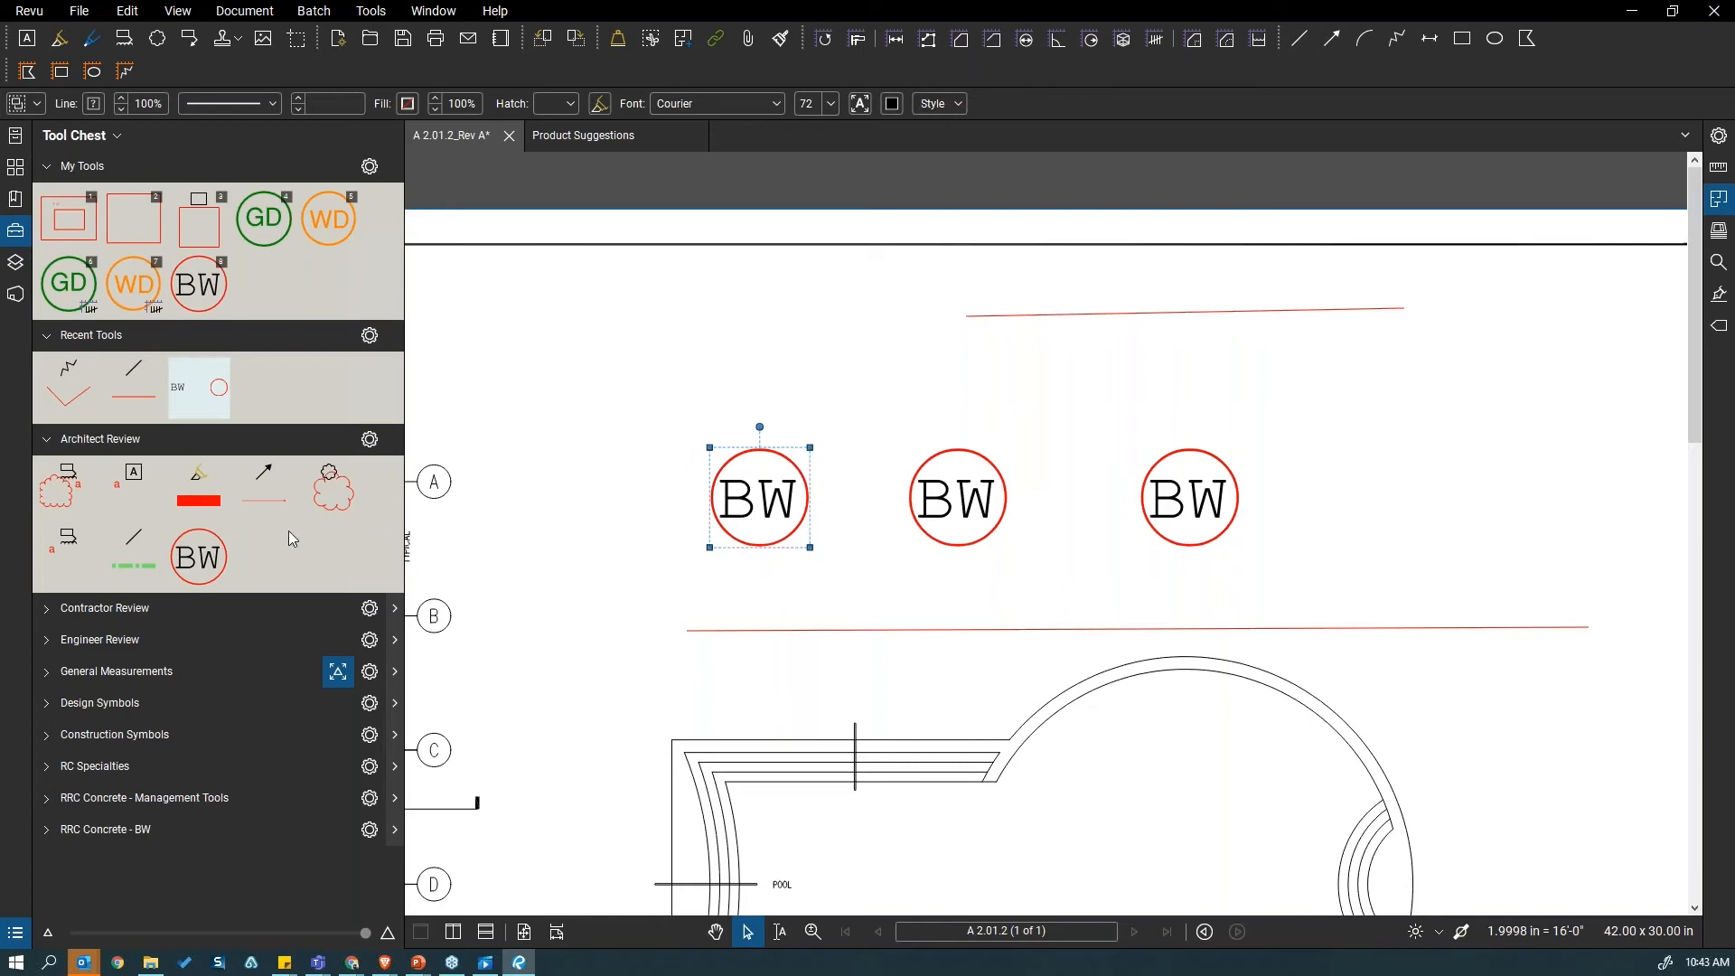
right_click(211, 546)
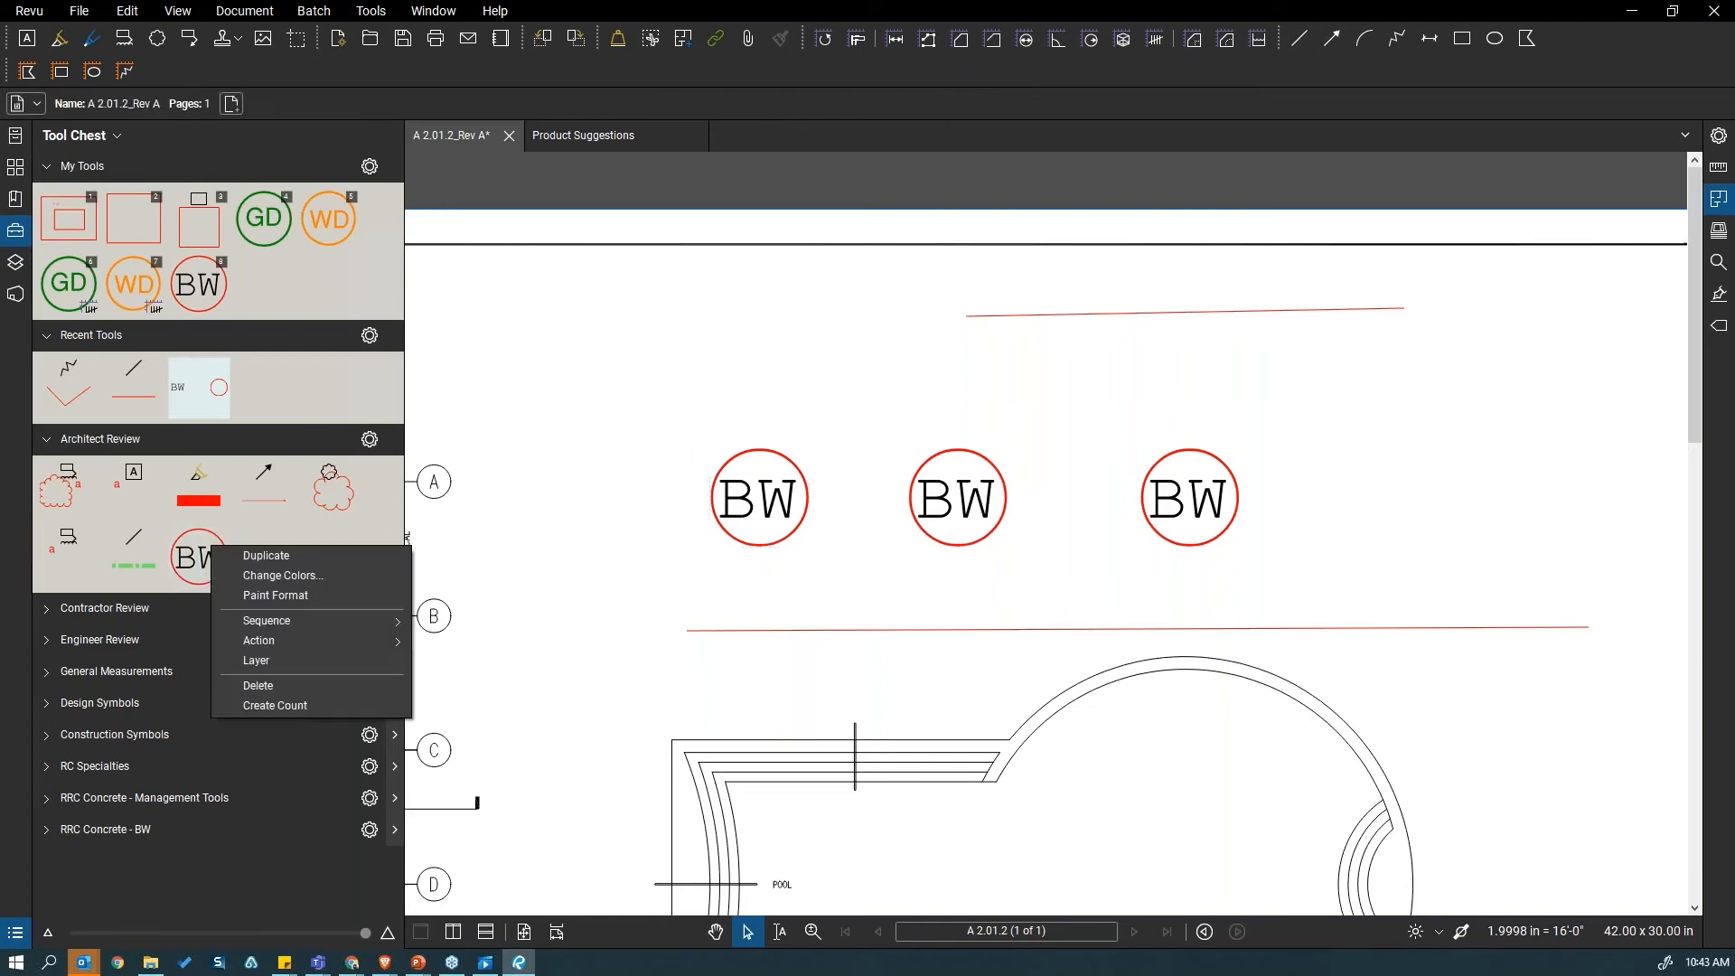
left_click(286, 711)
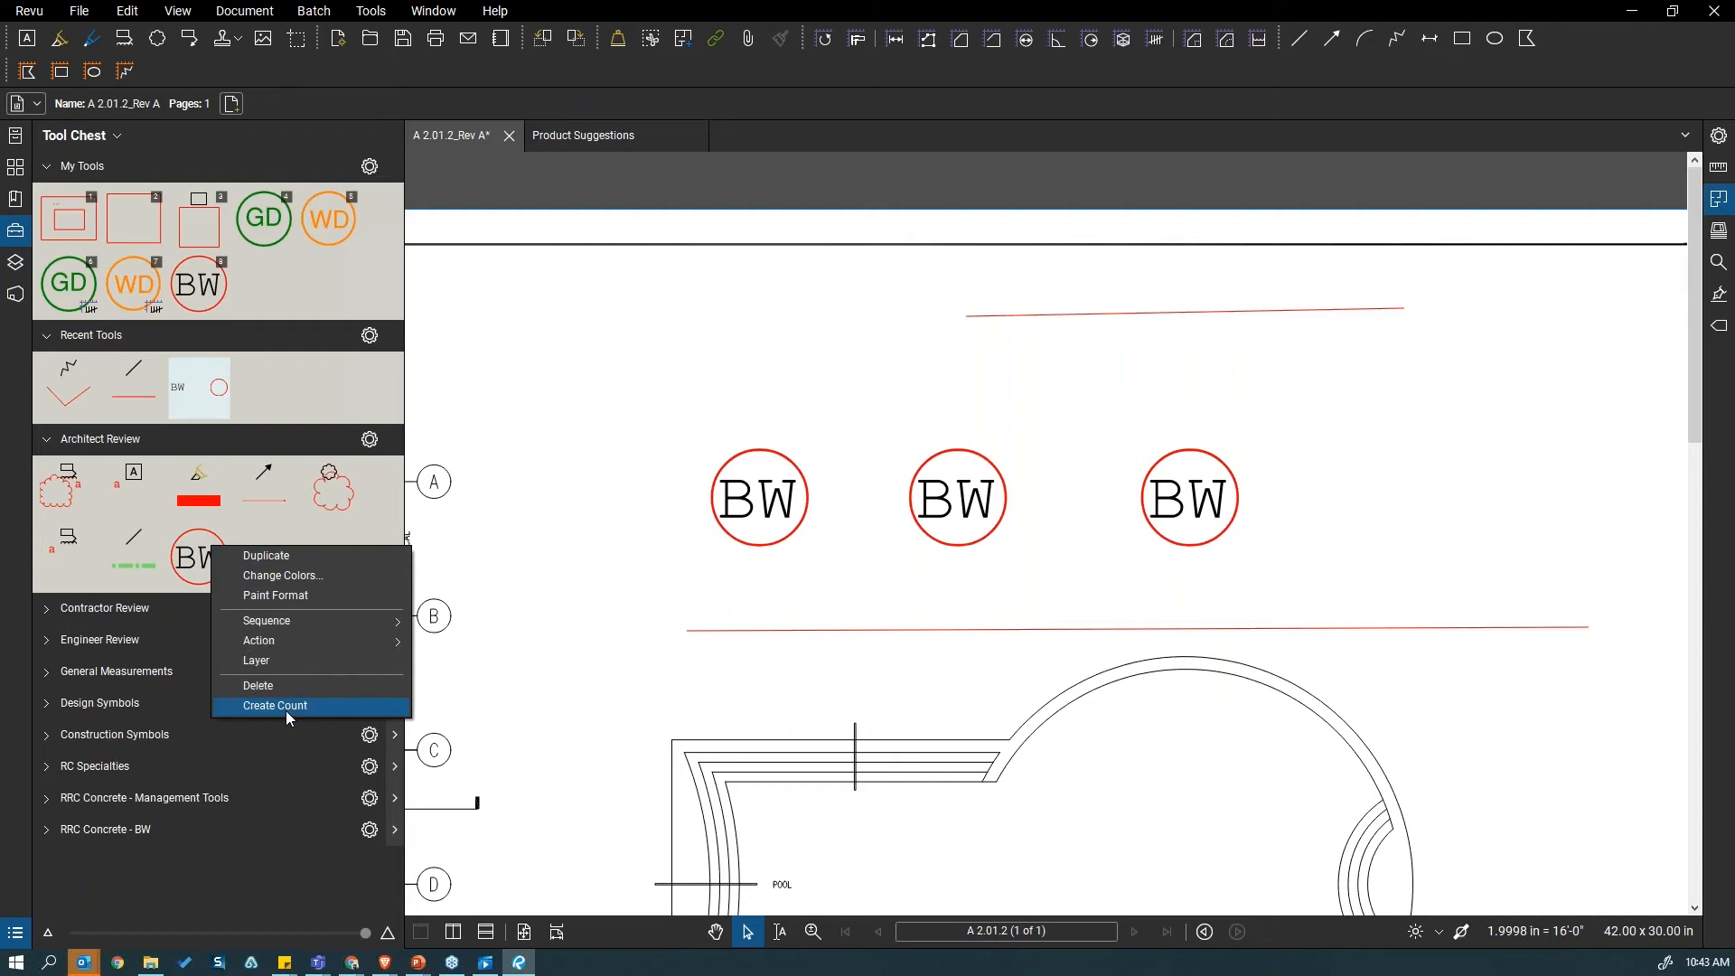
left_click(240, 708)
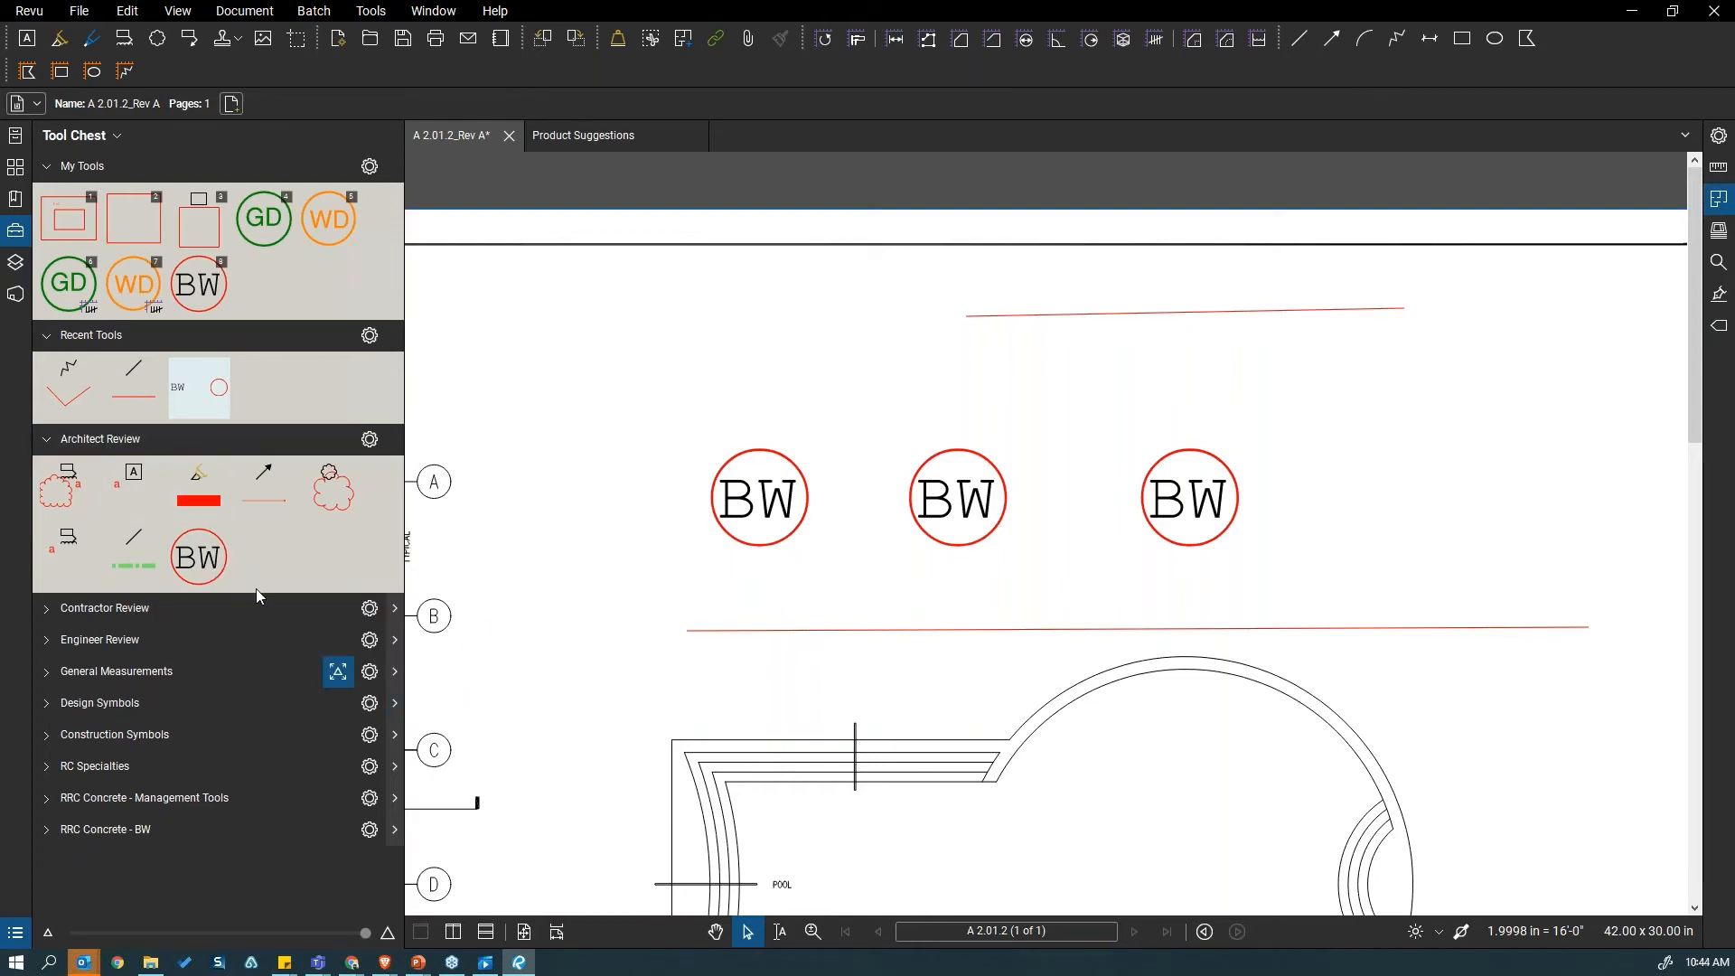
right_click(224, 568)
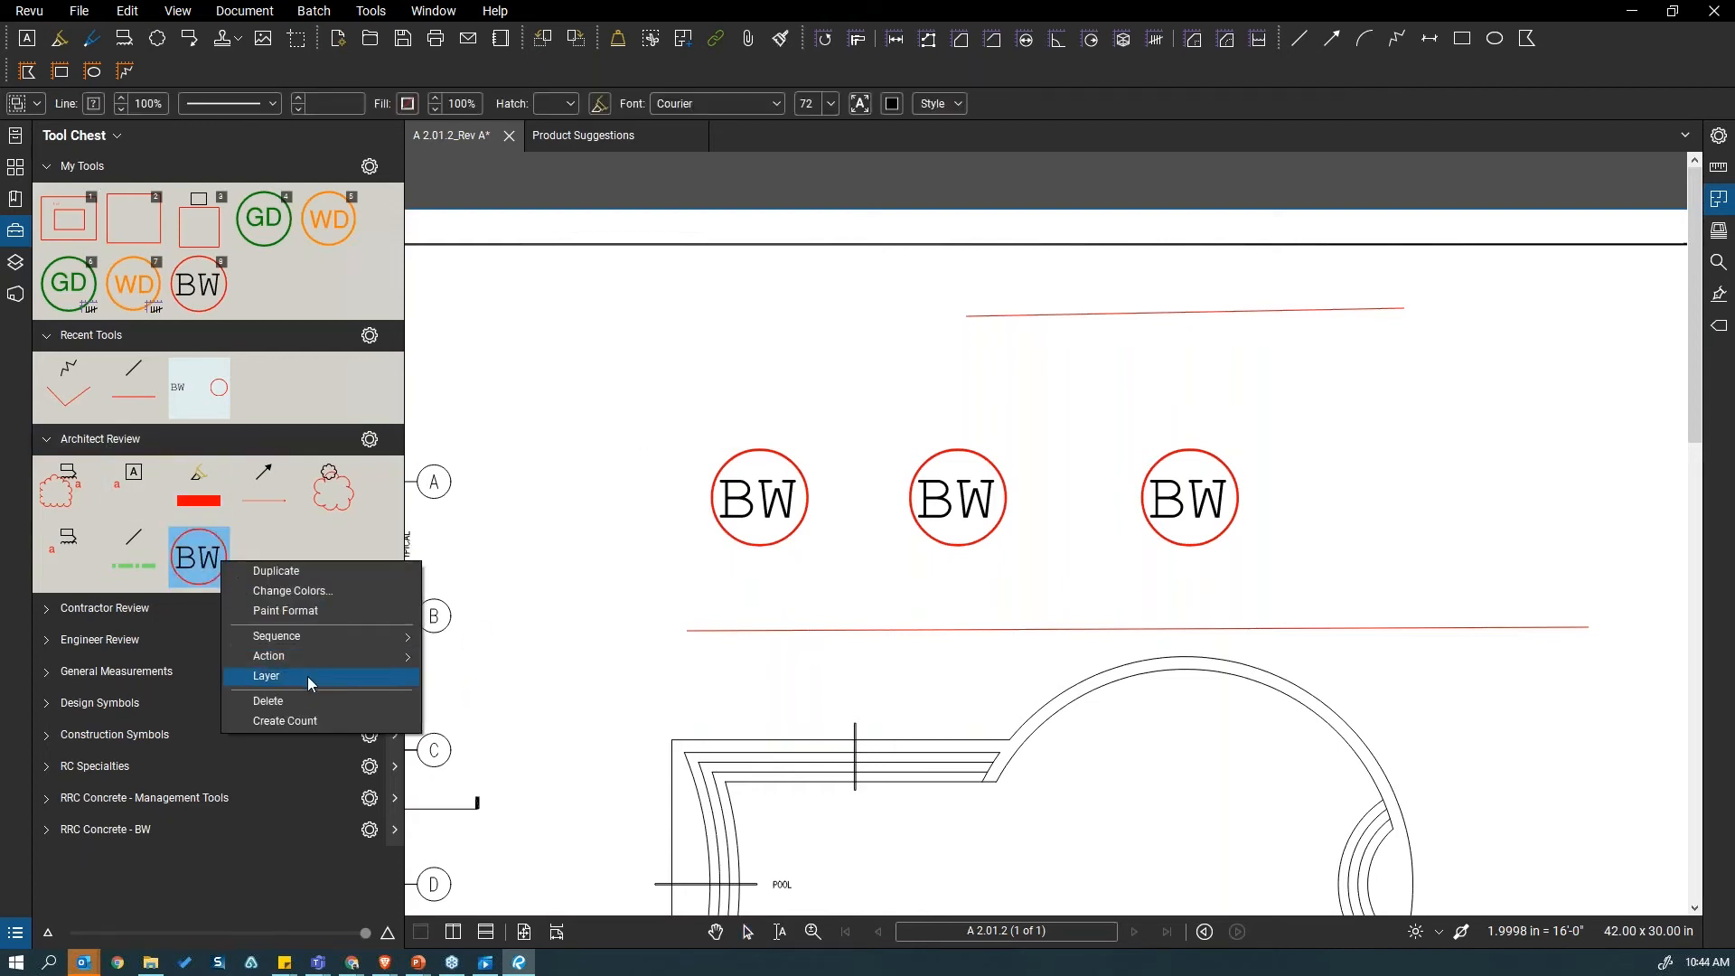
left_click(310, 723)
Step: Place one BW count above and left of the BW marker row, and select the leftmost grouped marker for comparison
left_click(288, 570)
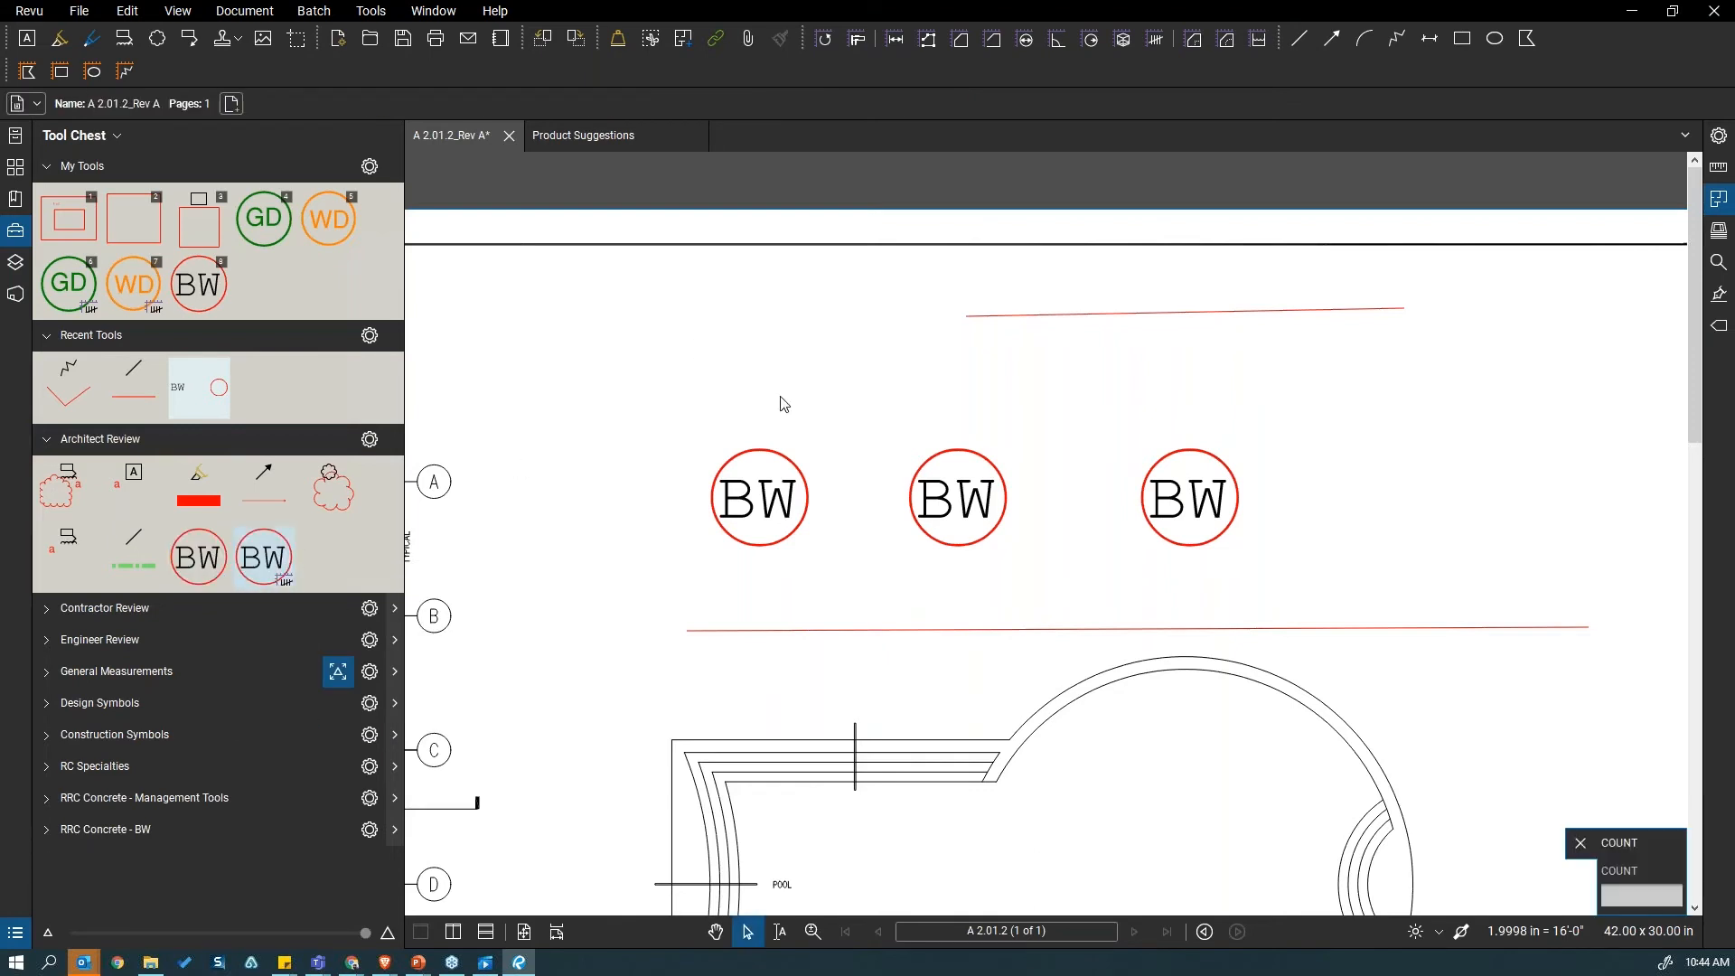
left_click(602, 349)
key("Escape")
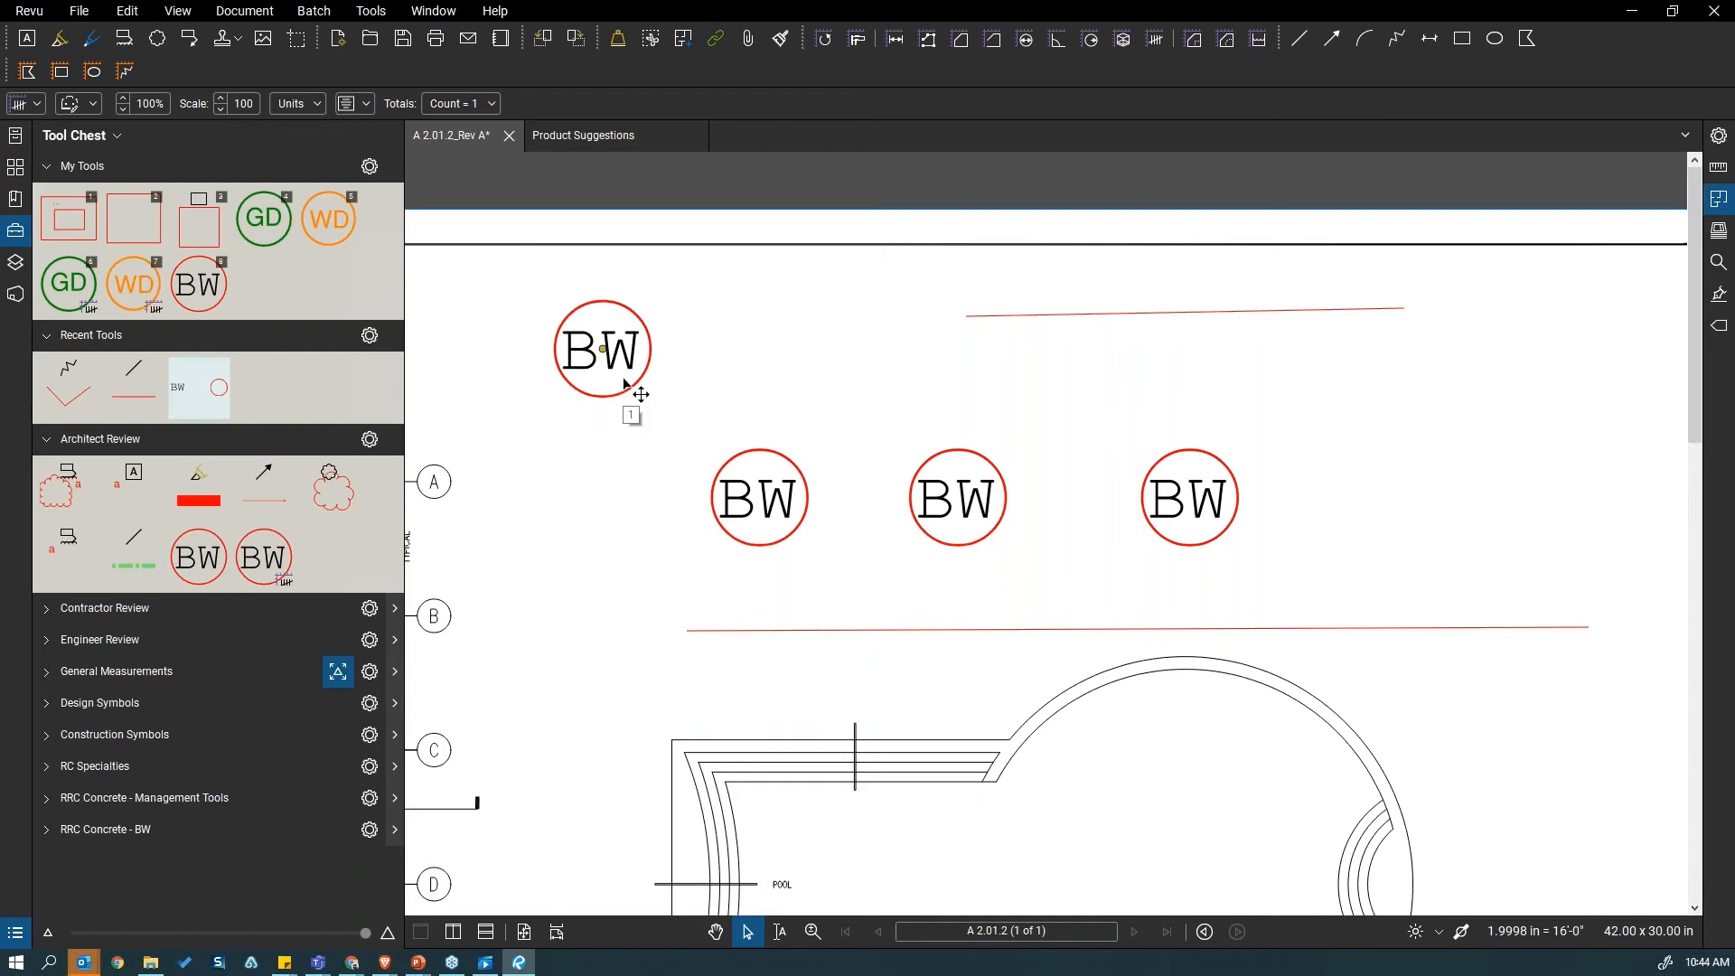
left_click(764, 497)
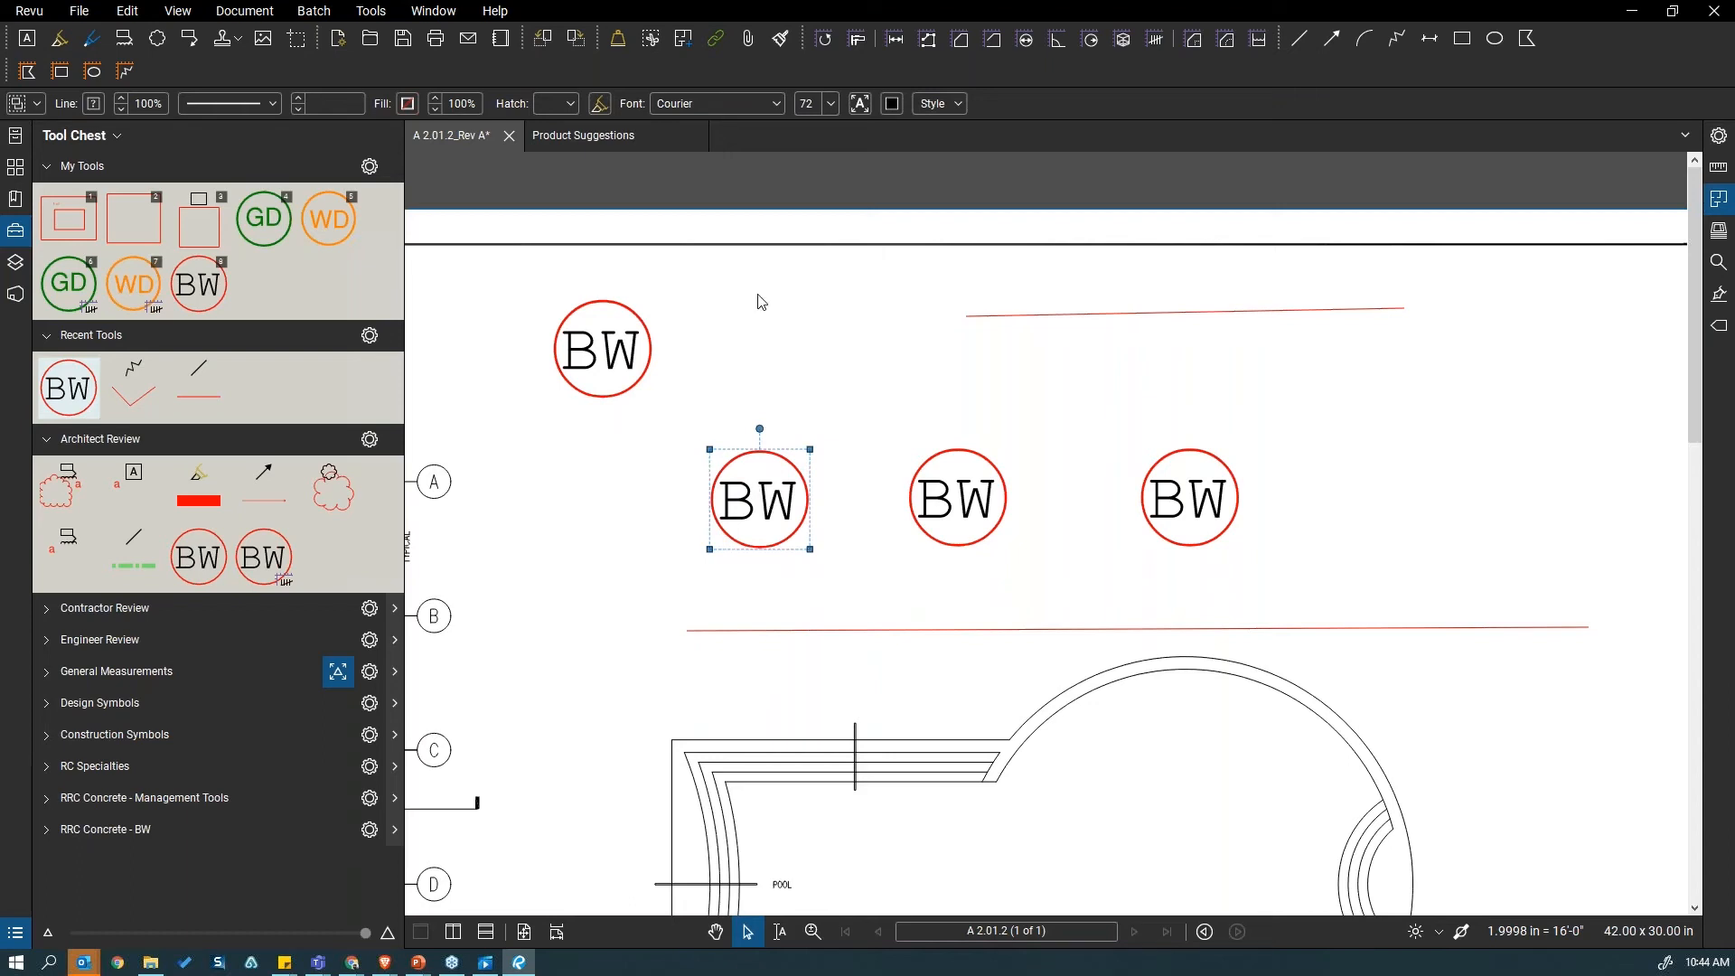
Step: Open the recent file A 2.01.2_Rev A_Spaces.pdf
scroll(648, 622, "down", 7)
left_click_drag(511, 761, 847, 630)
scroll(847, 630, "up", 1)
scroll(845, 624, "up", 3)
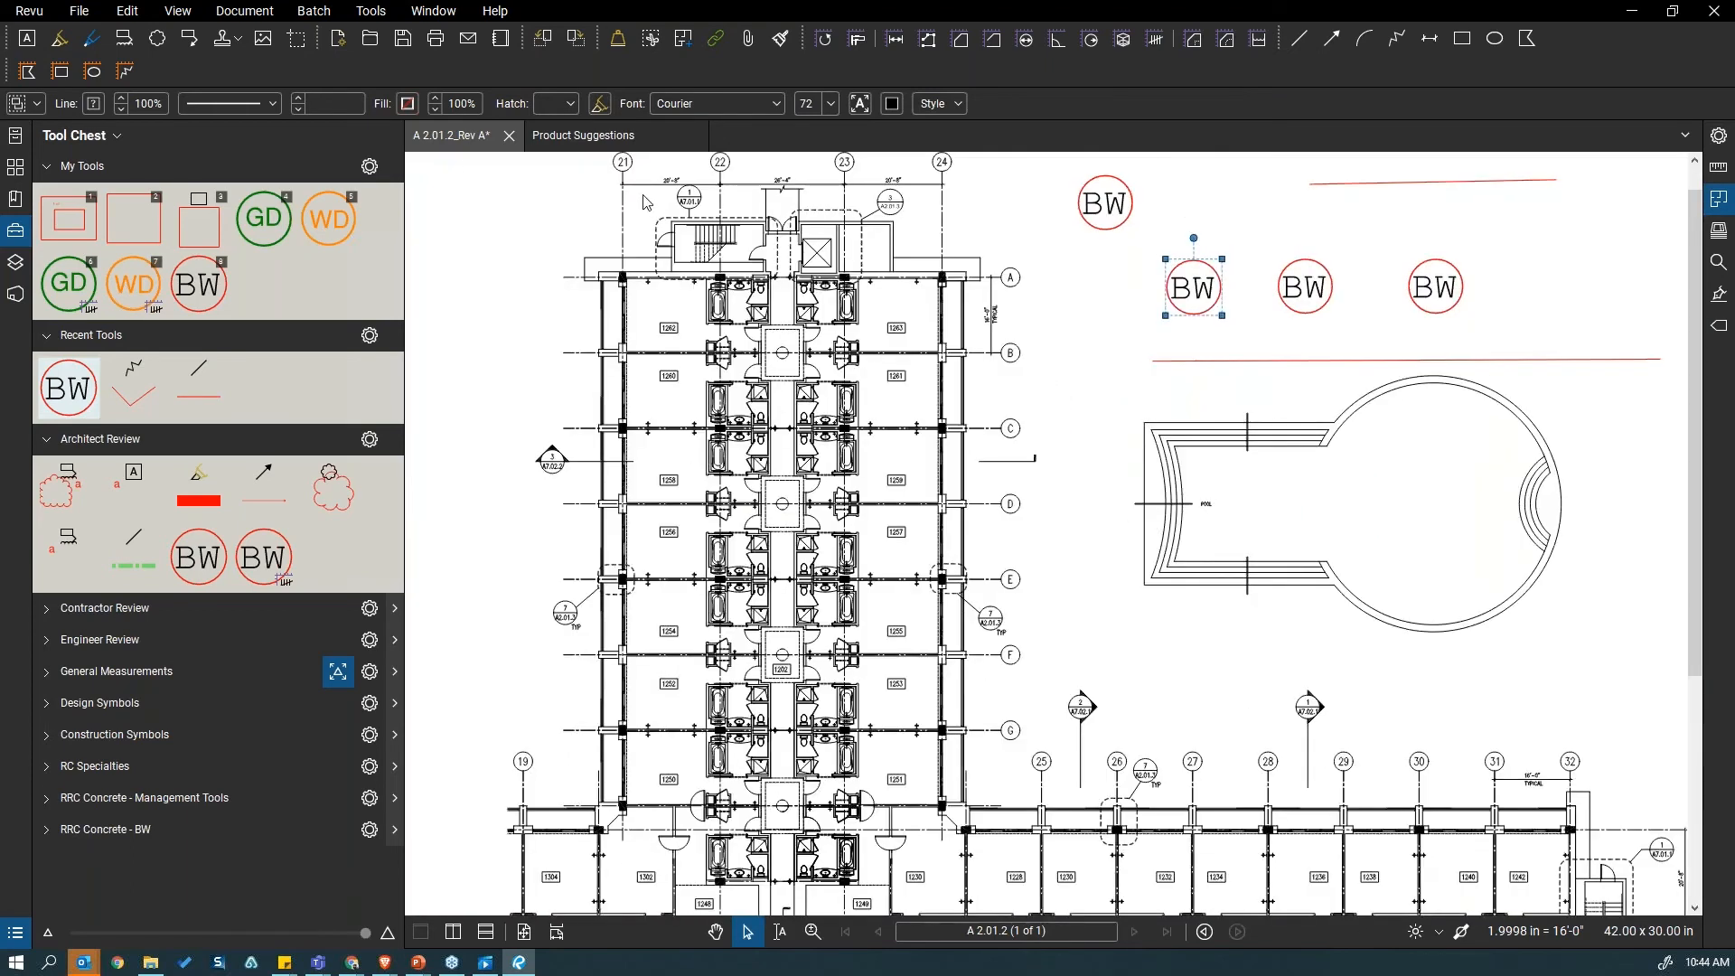
left_click(15, 137)
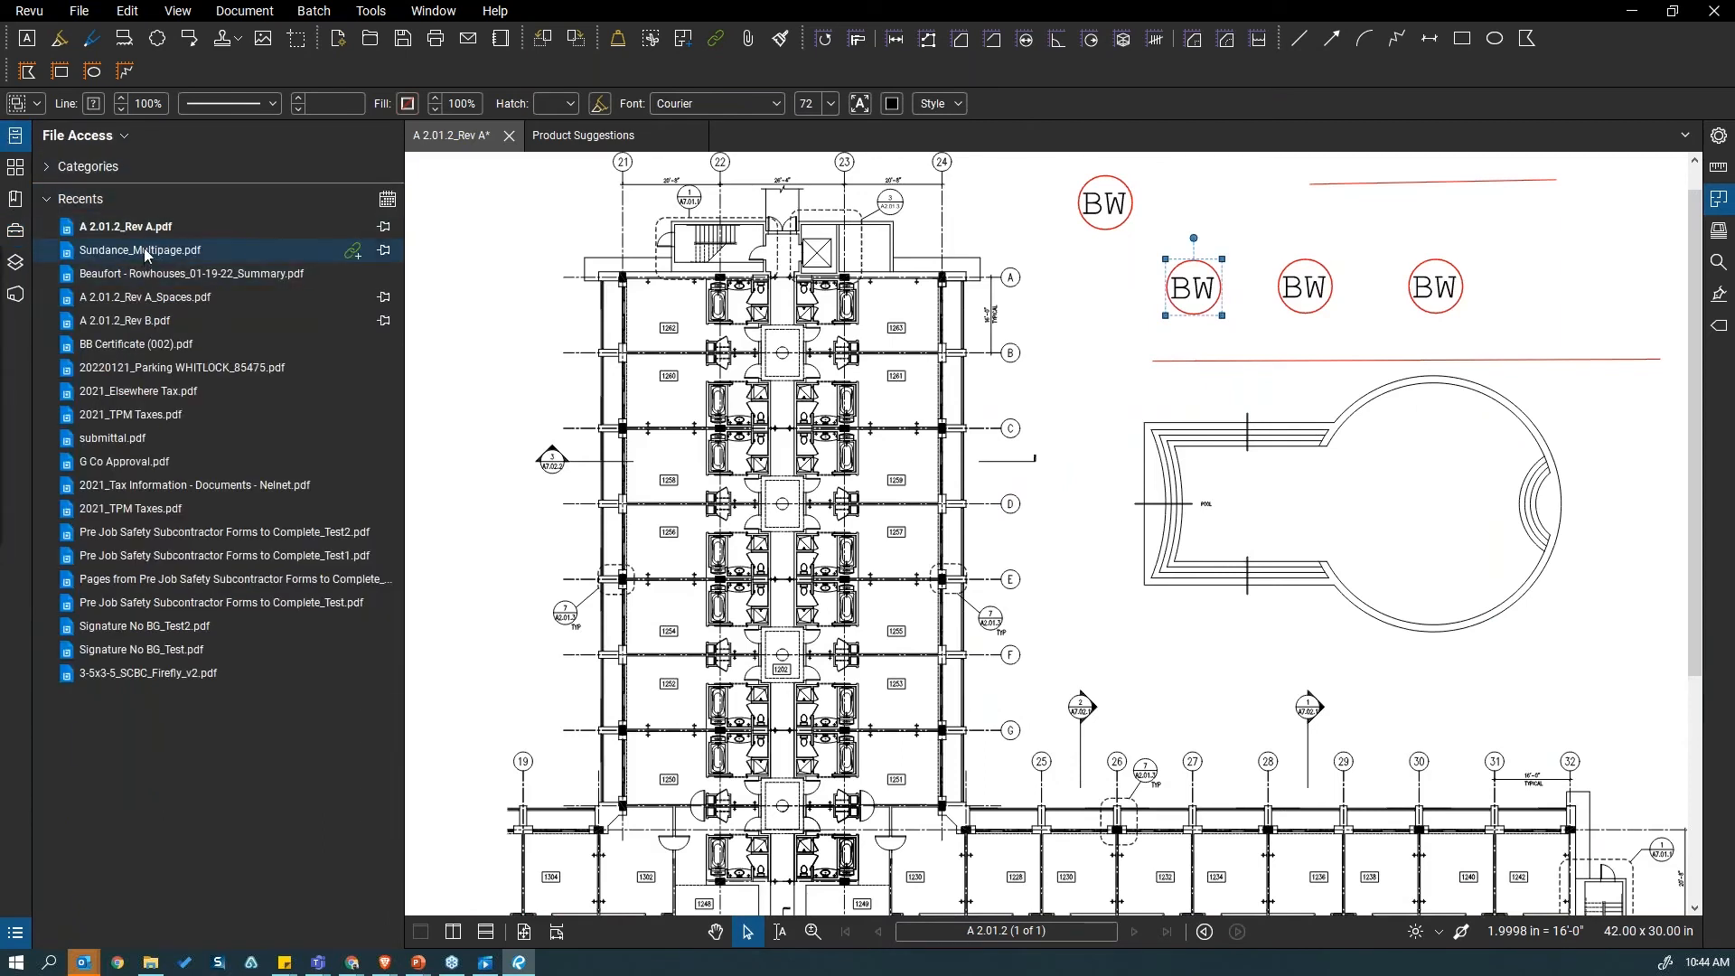
left_click(145, 297)
Step: Show the Spaces list and create an area measurement from the Room 1231 space
scroll(1397, 604, "up", 8)
left_click_drag(1397, 603, 1615, 411)
scroll(1225, 473, "down", 7)
left_click_drag(1225, 475, 1495, 477)
scroll(1107, 689, "up", 8)
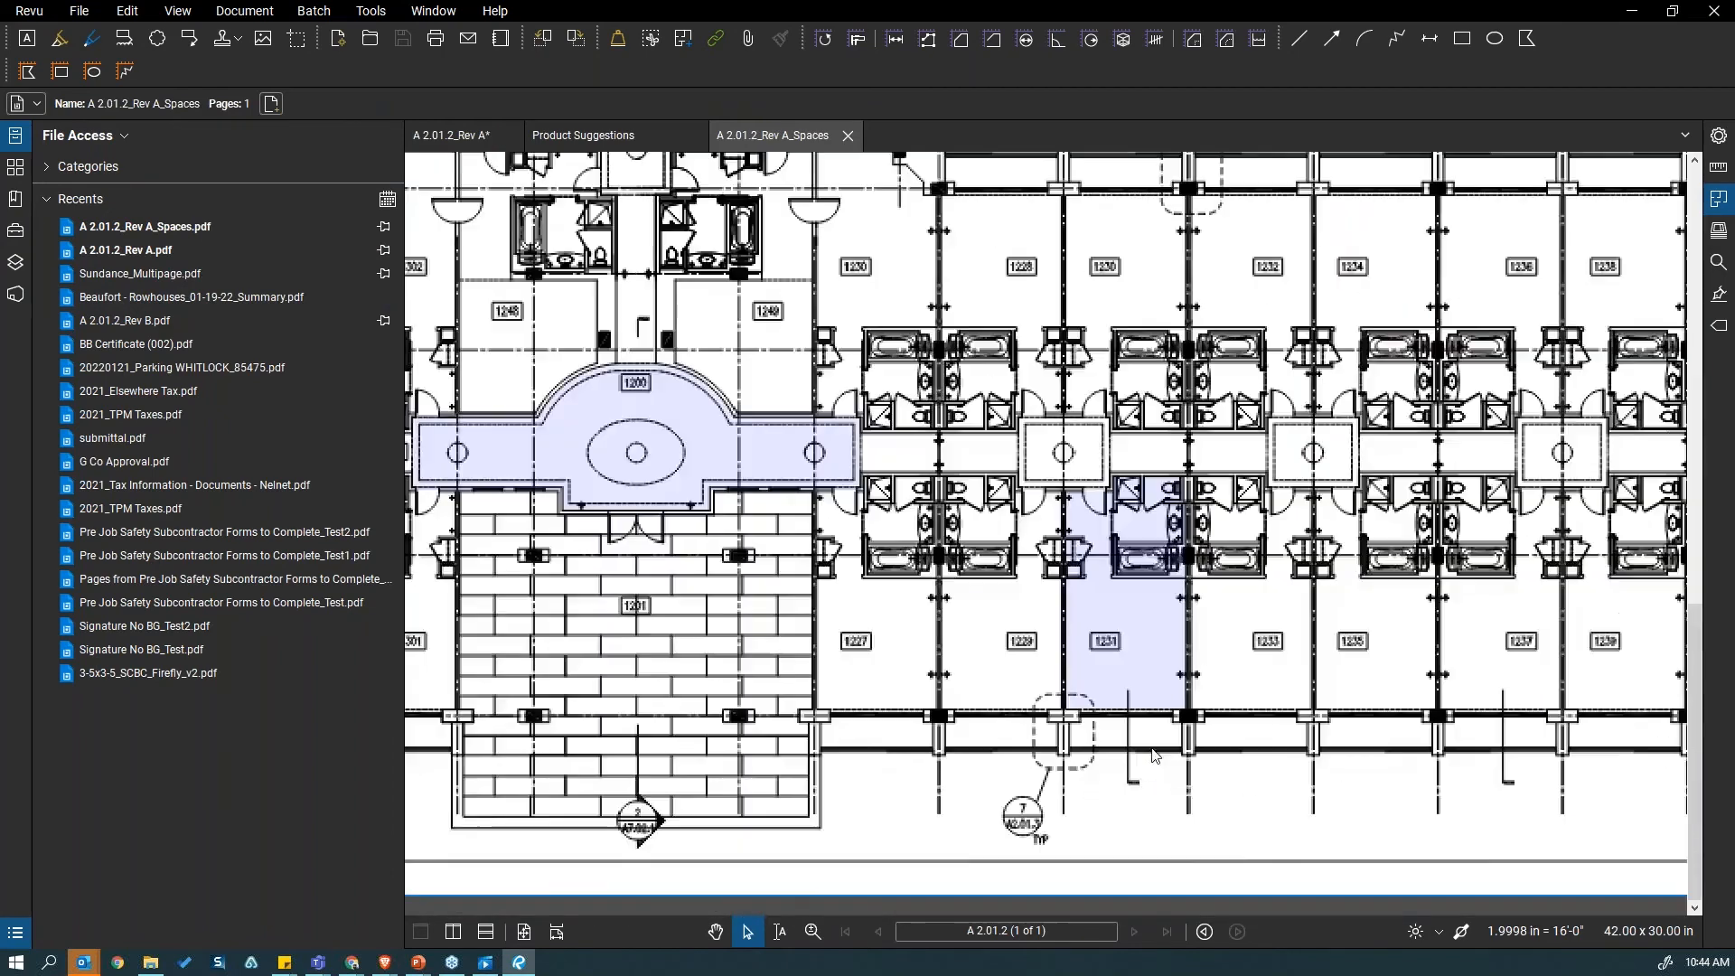
left_click_drag(1232, 584, 968, 539)
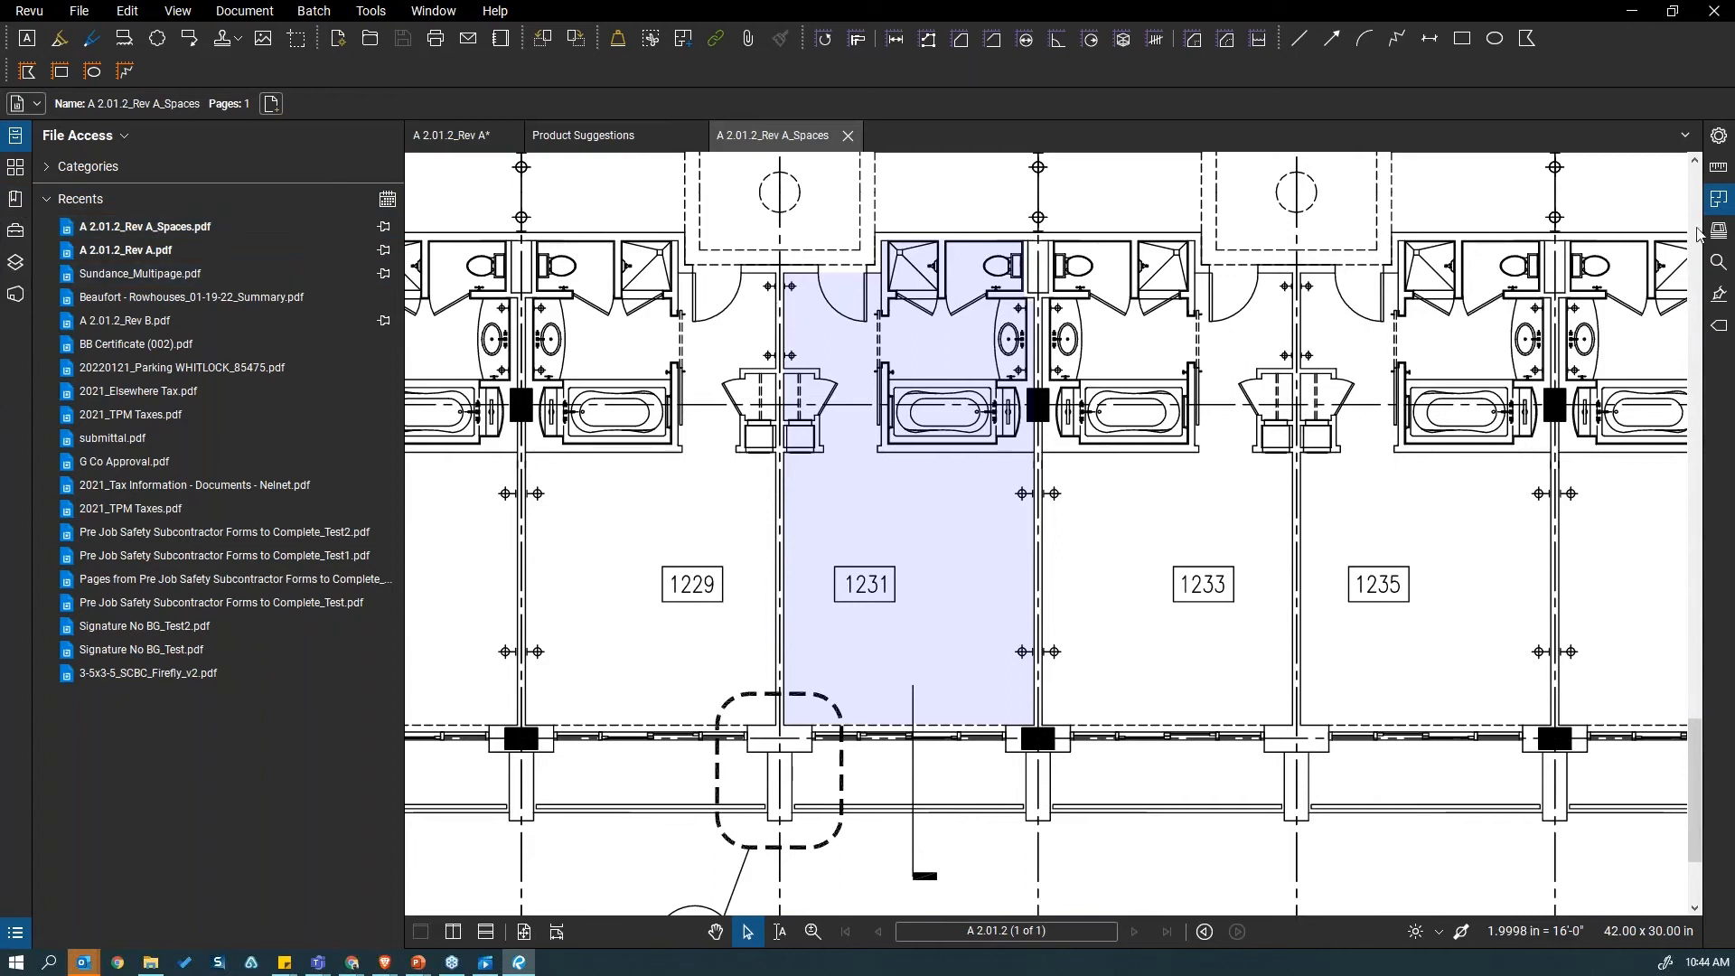
left_click(1717, 204)
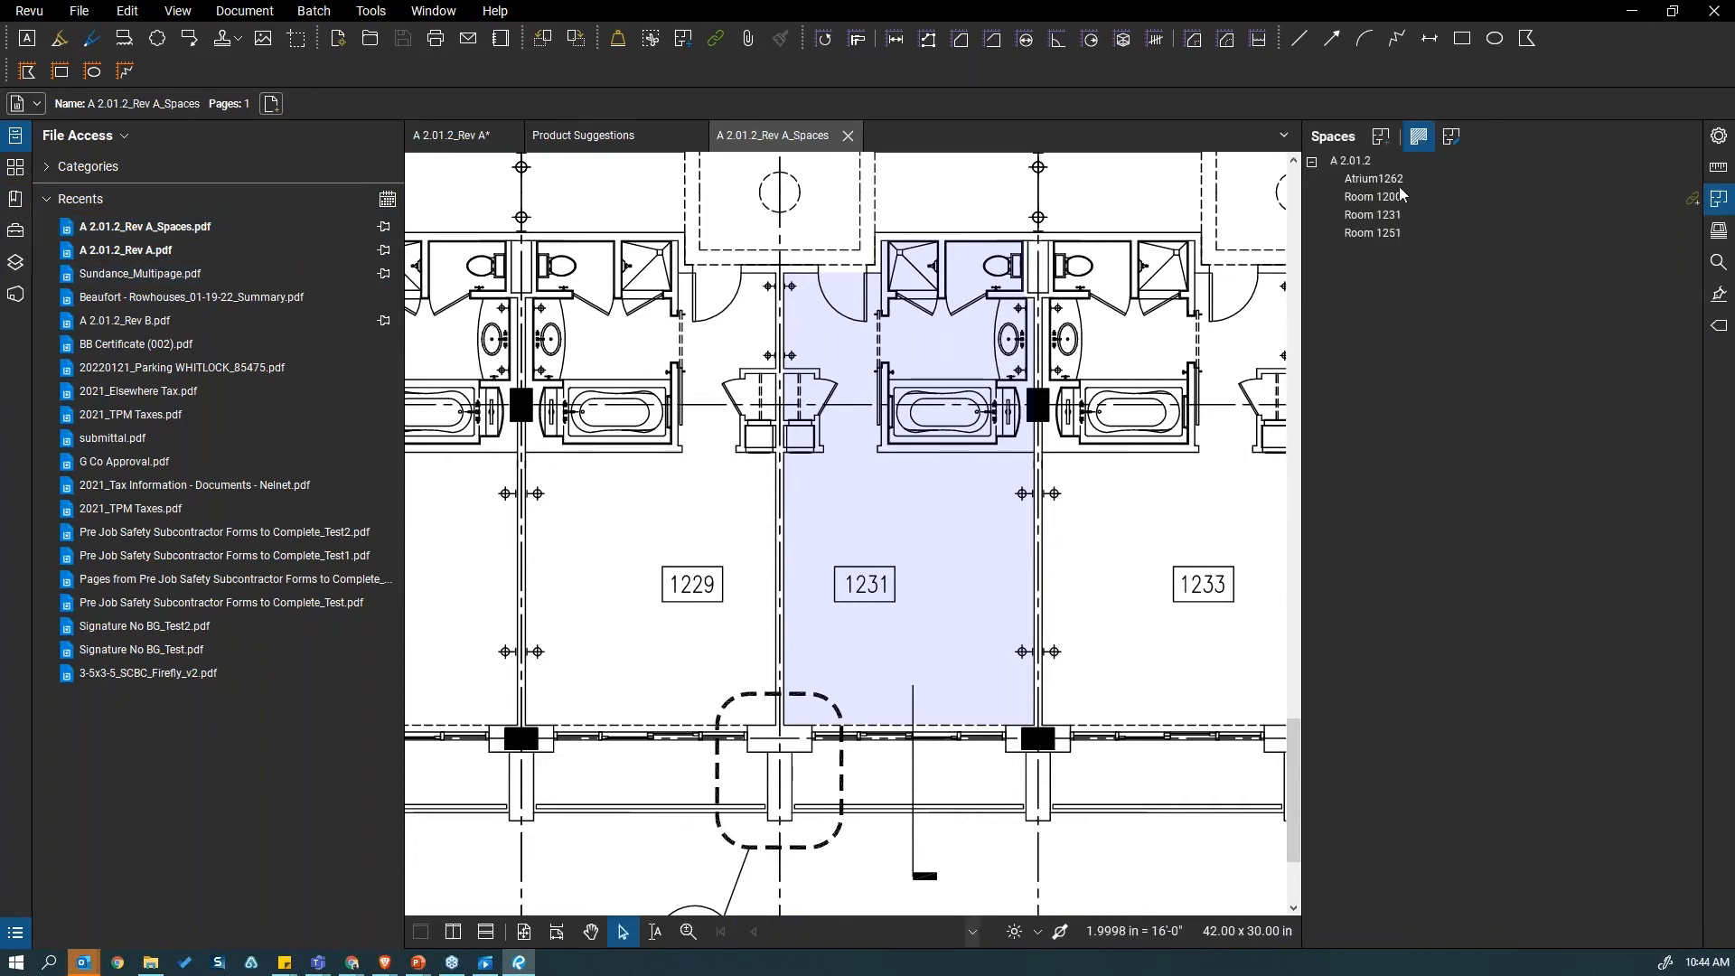
left_click(883, 581)
right_click(918, 524)
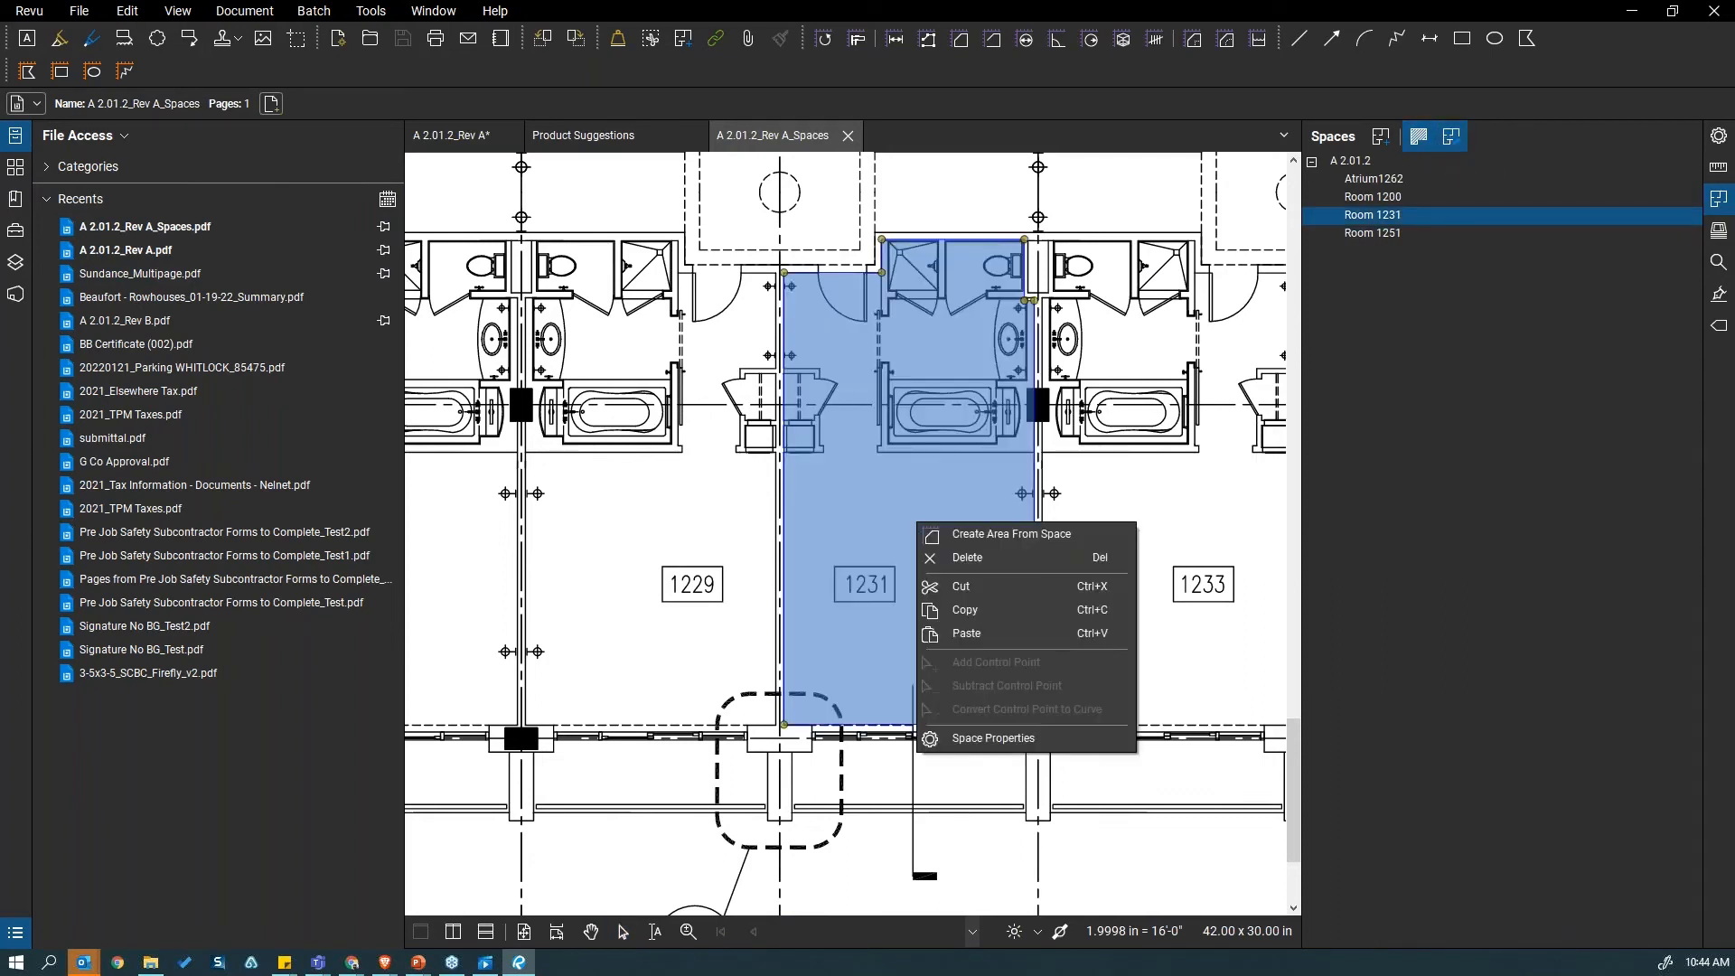
left_click(978, 538)
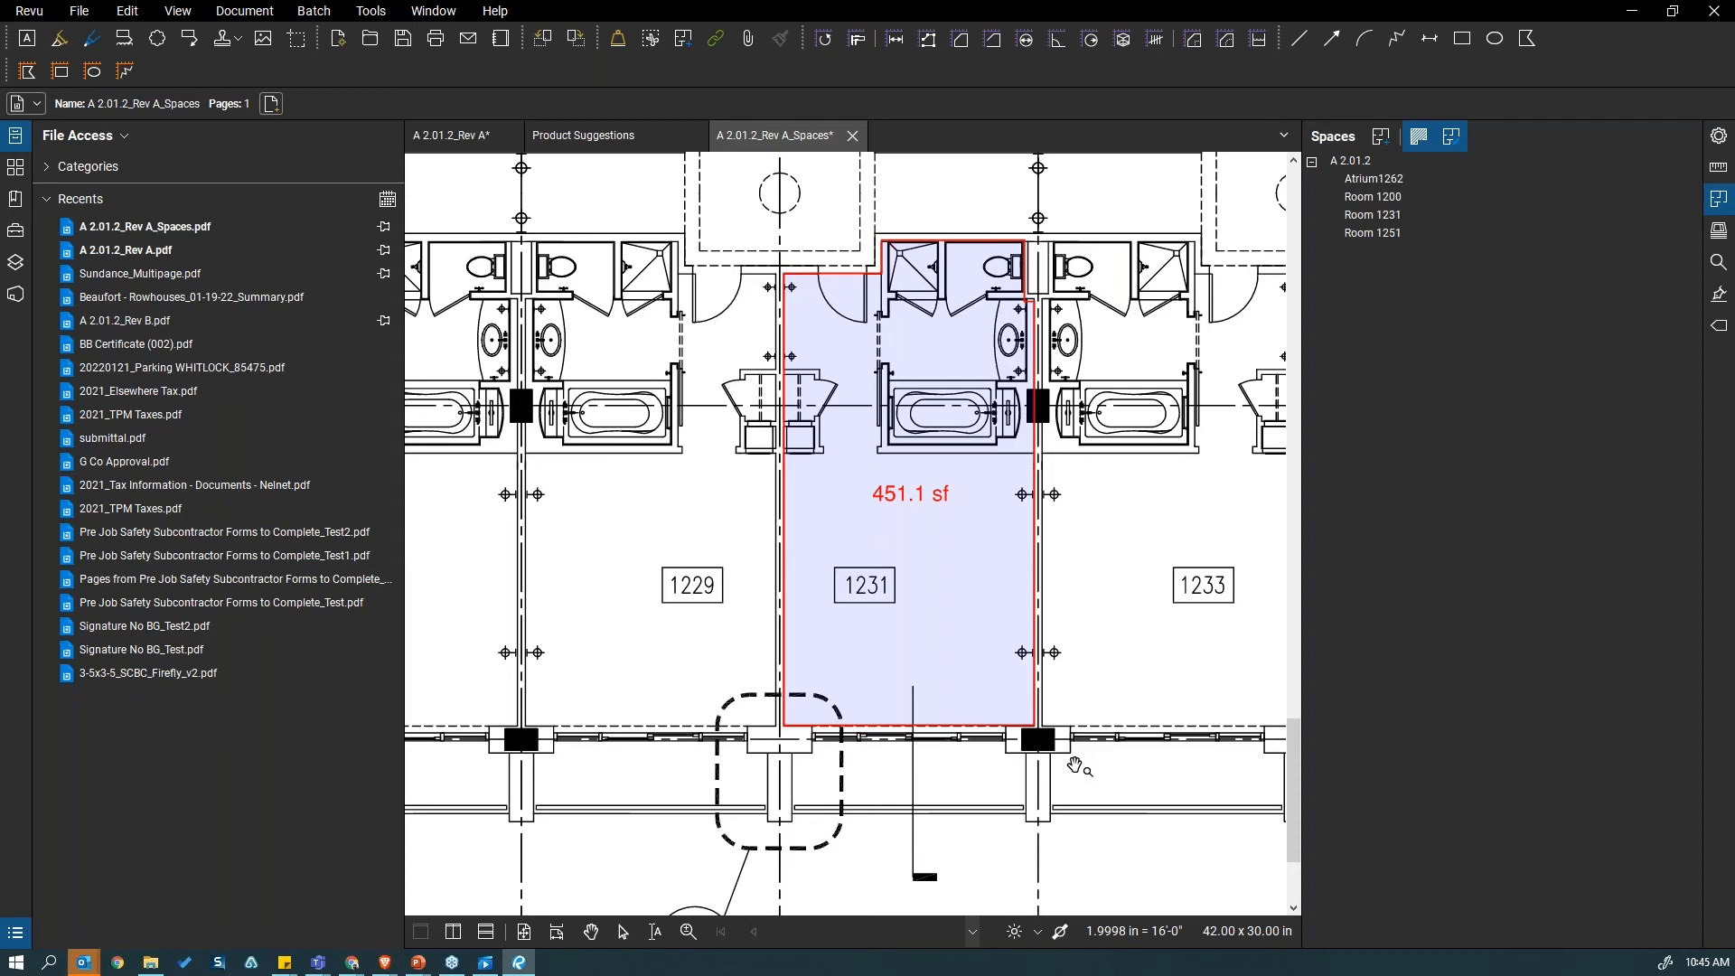
Step: Trace a six-corner area measurement around Room 1233, following the bathroom recess, entry wall and exterior wall
key("ctrl")
key("ctrl")
scroll(960, 596, "down", 3)
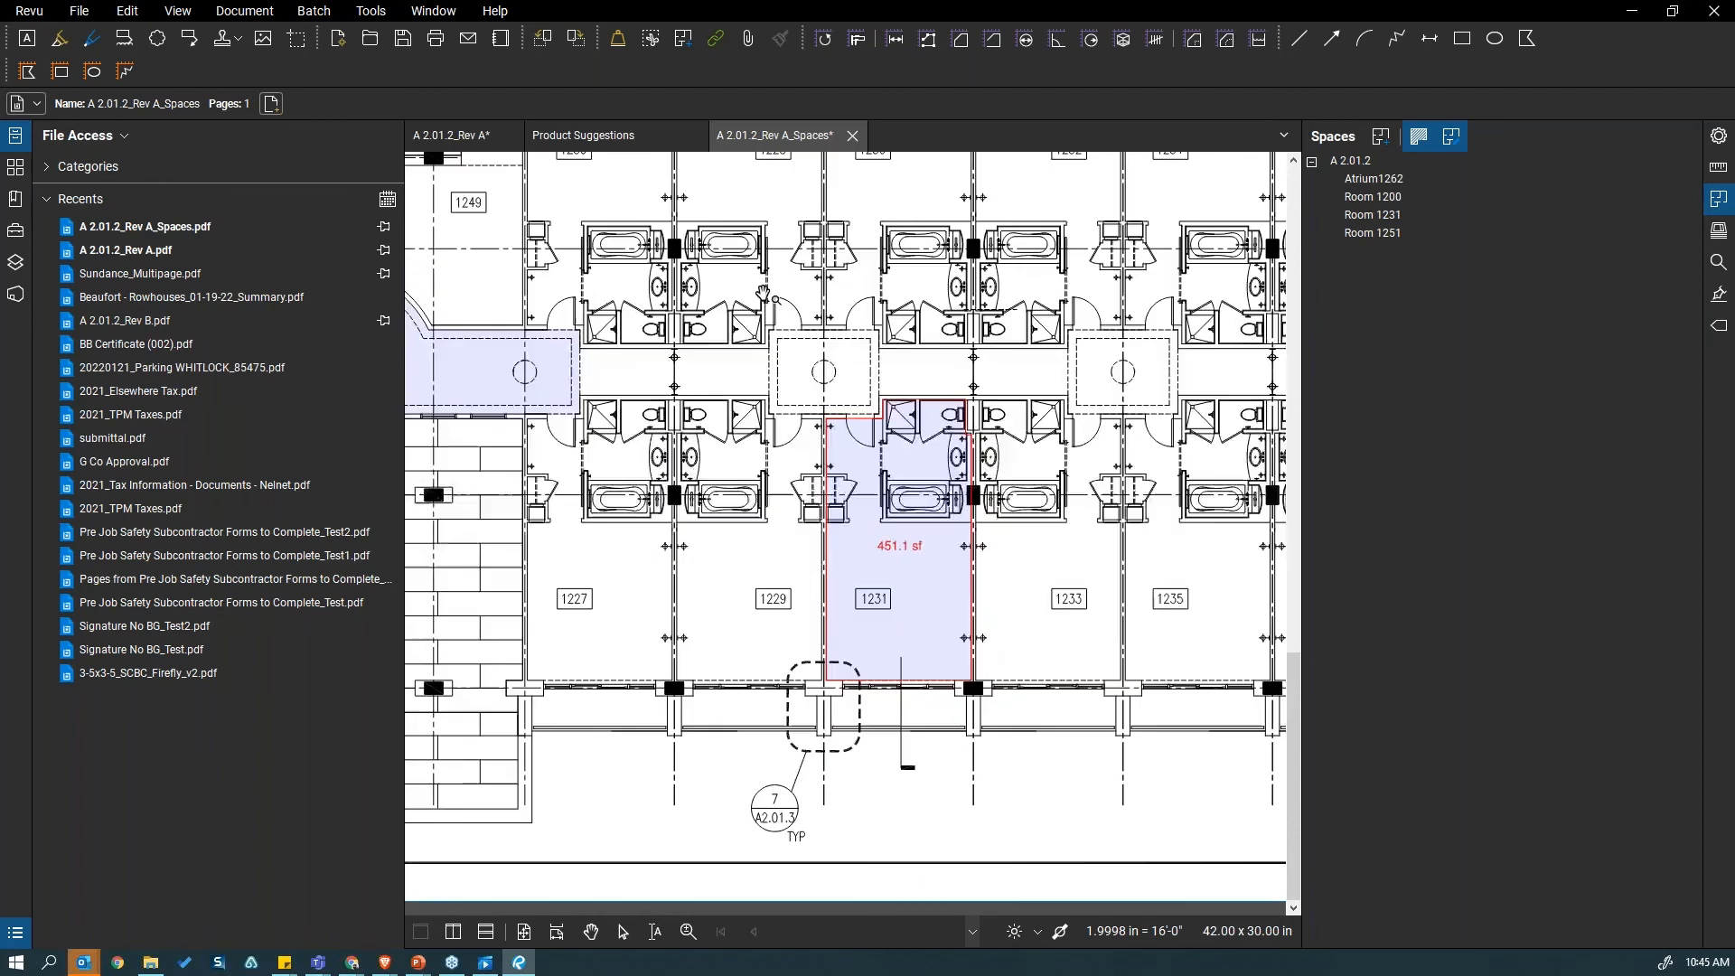
left_click(960, 41)
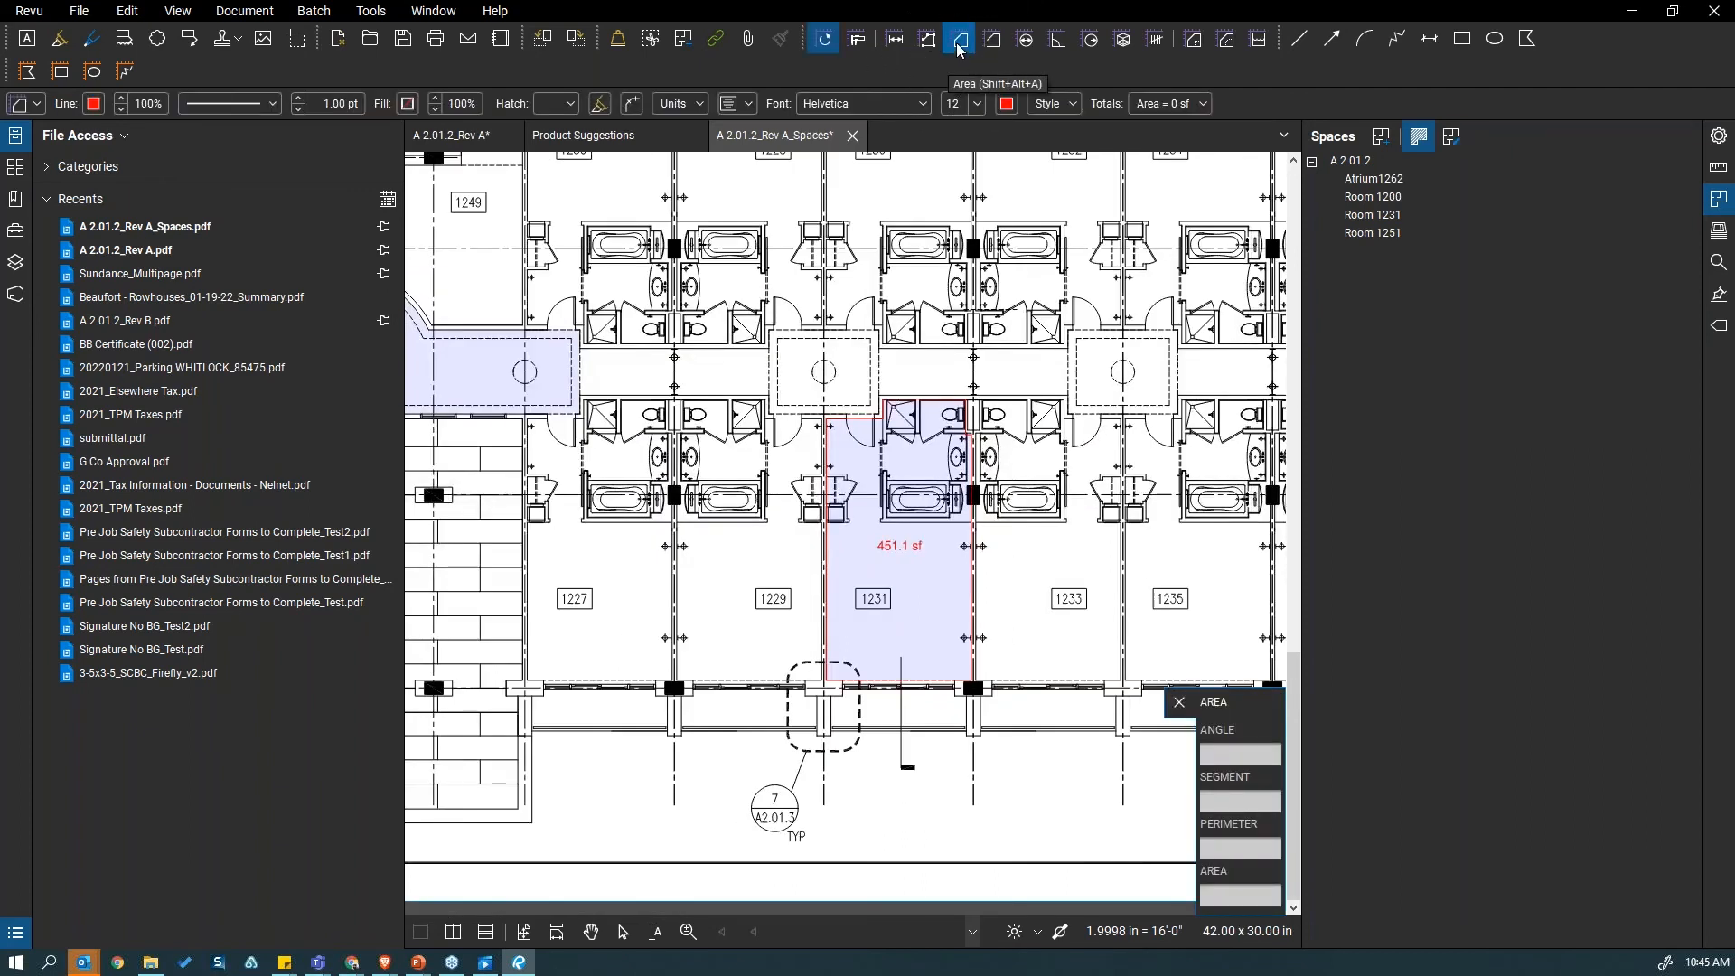
scroll(963, 561, "up", 5)
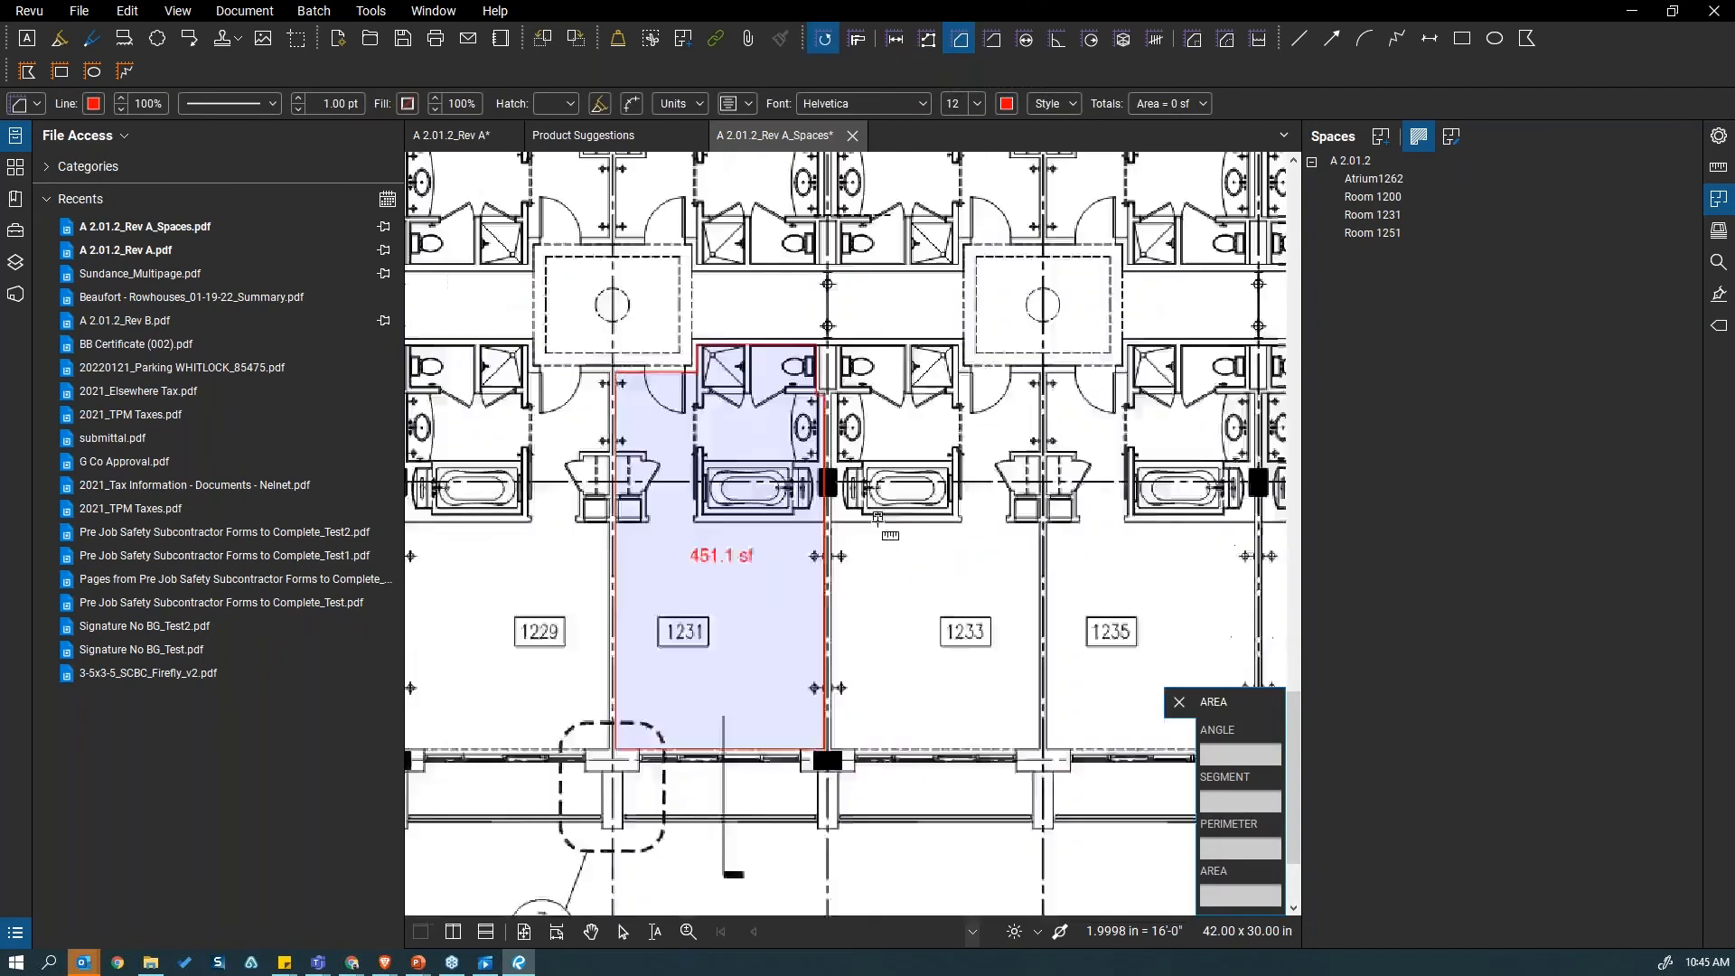
scroll(662, 211, "down", 2)
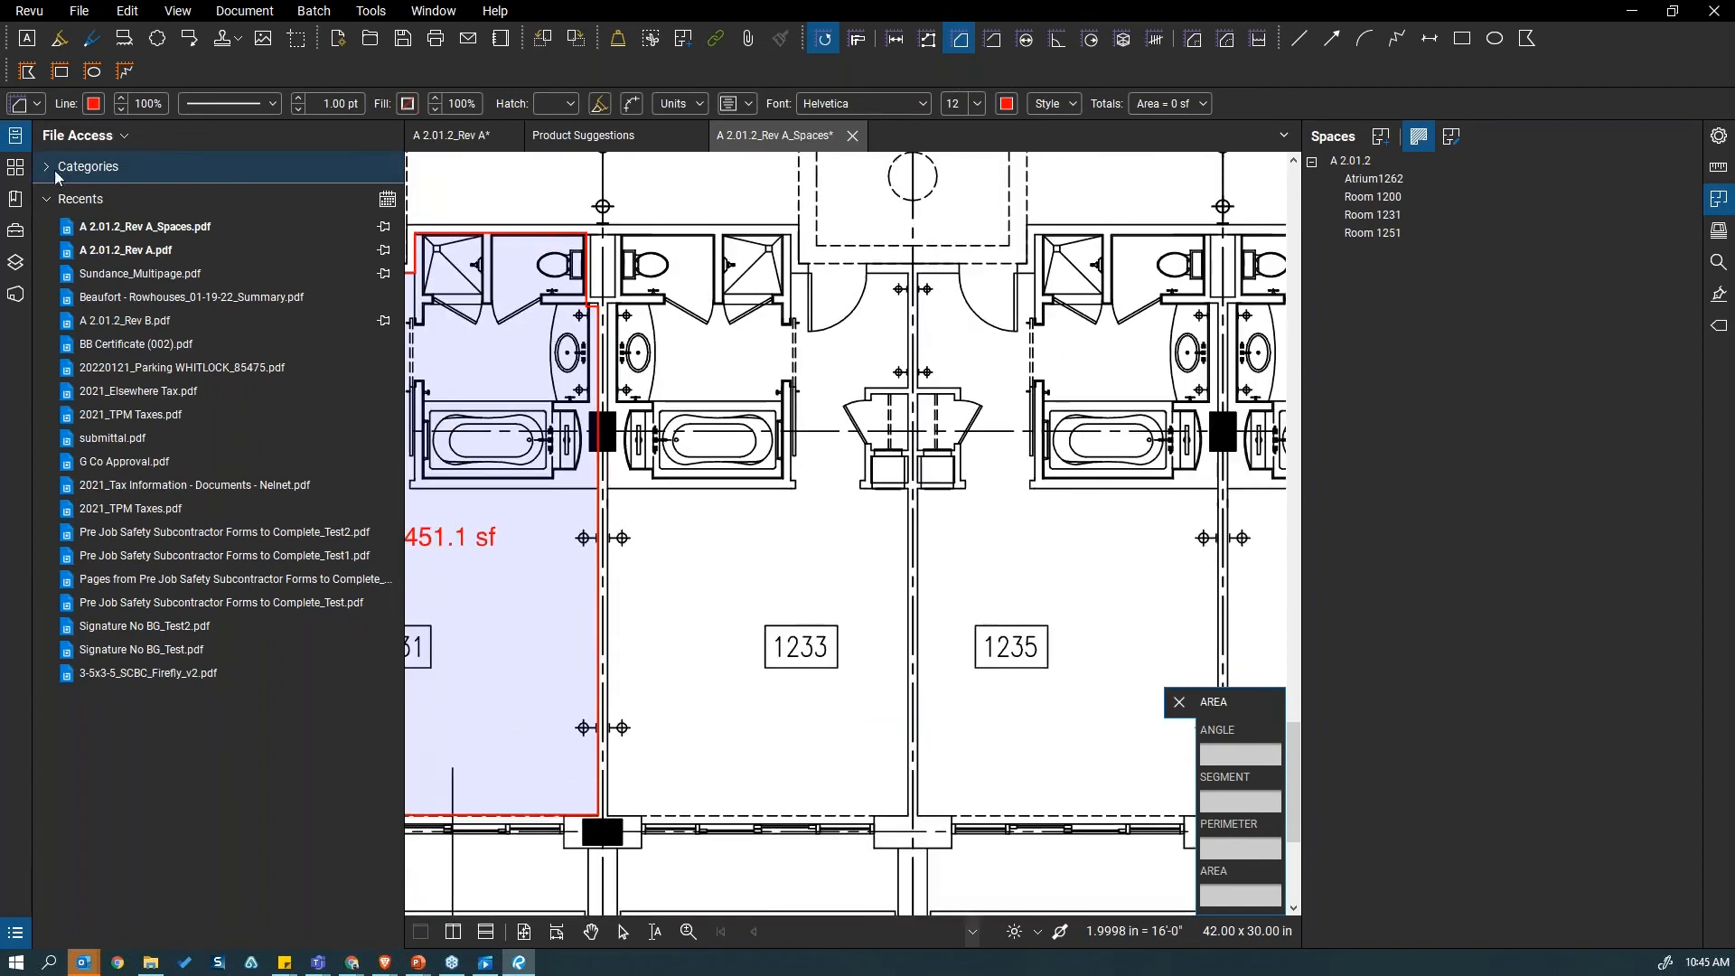
left_click(15, 136)
left_click_drag(262, 229, 452, 272)
scroll(452, 271, "down", 1)
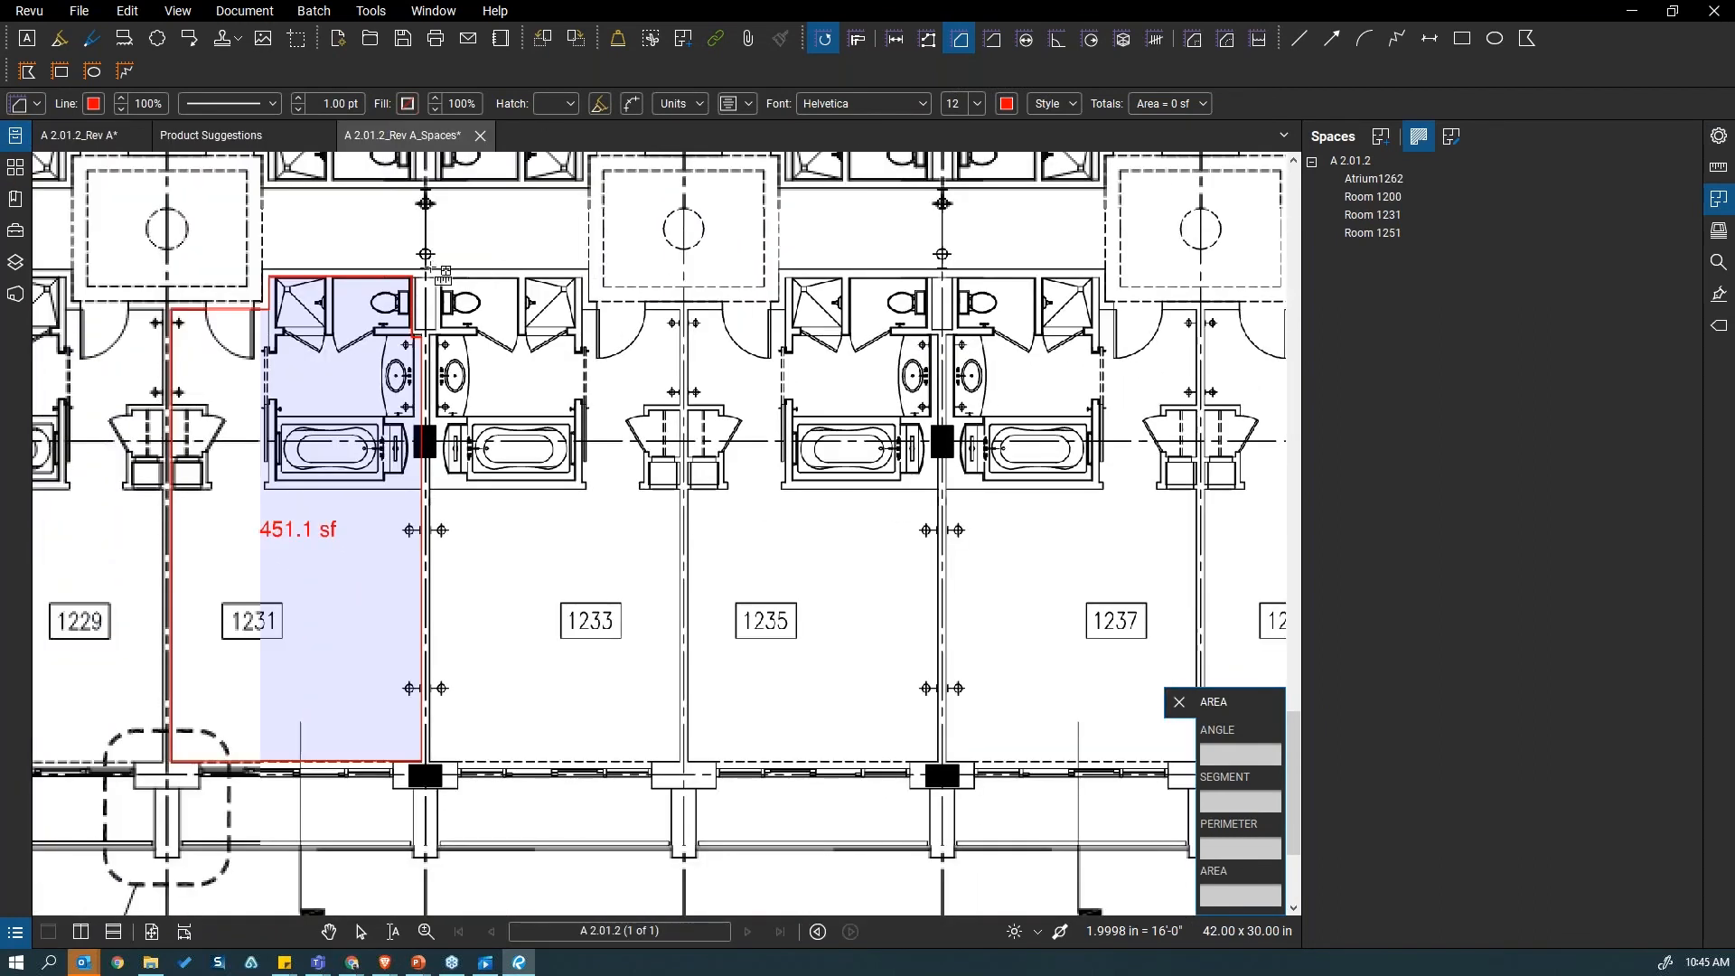
left_click(441, 279)
left_click(581, 279)
left_click(582, 309)
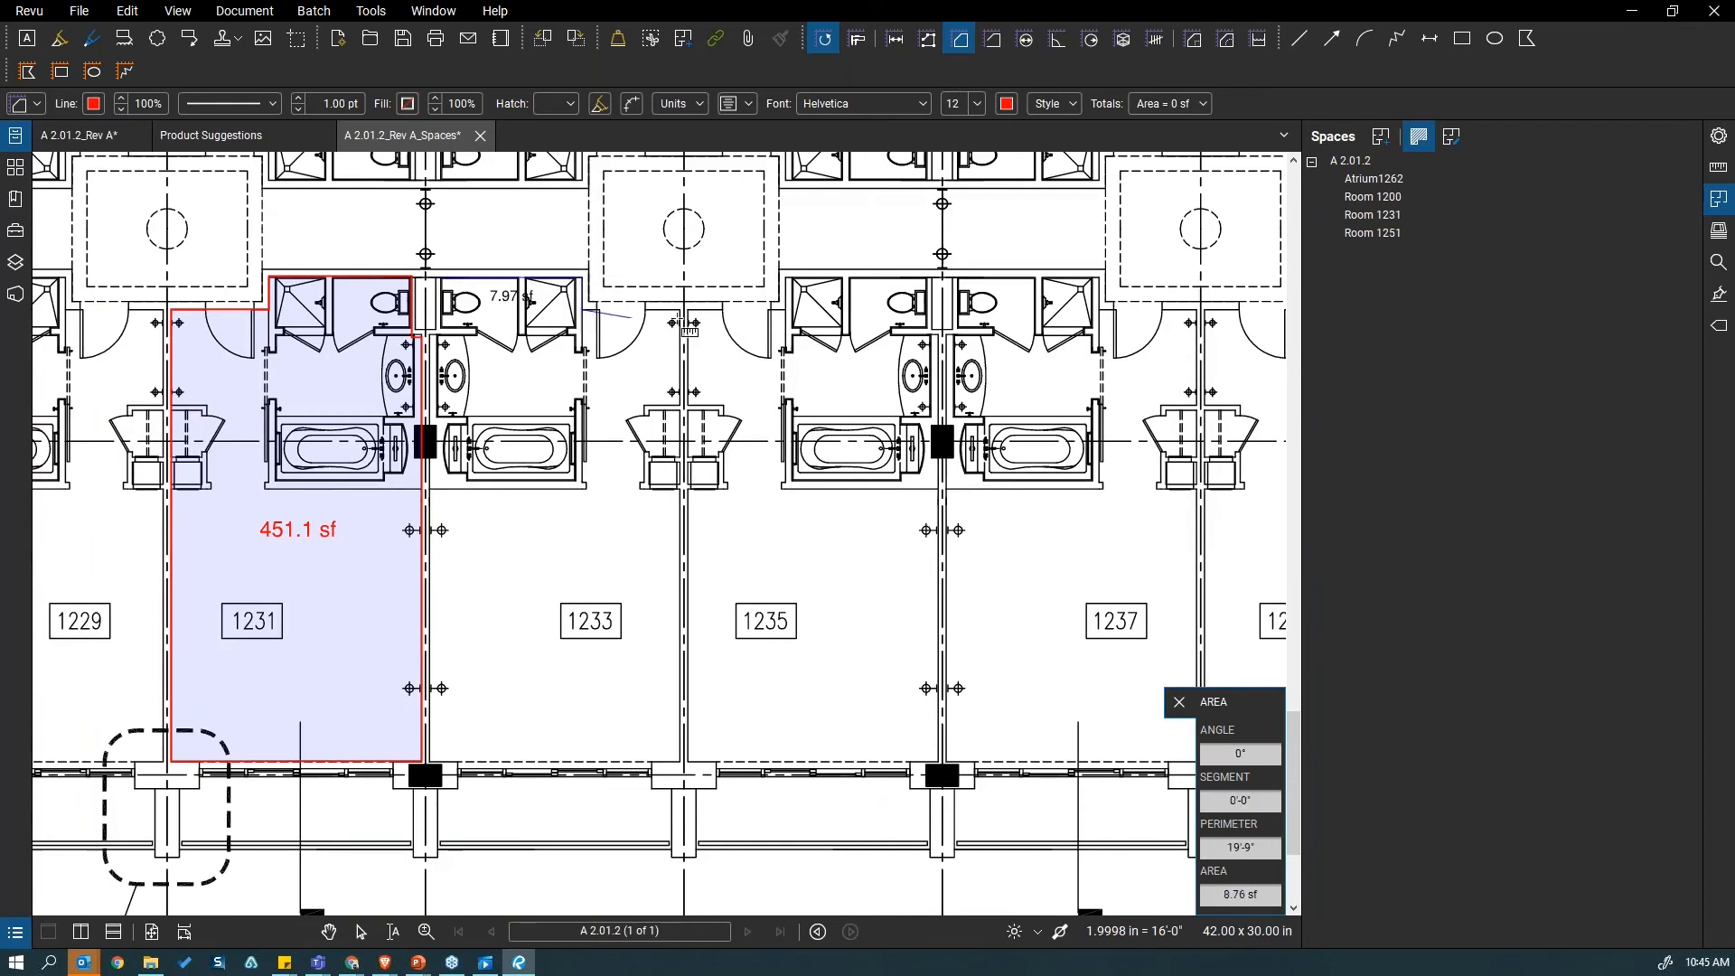
left_click(680, 310)
left_click(680, 762)
left_click(430, 762)
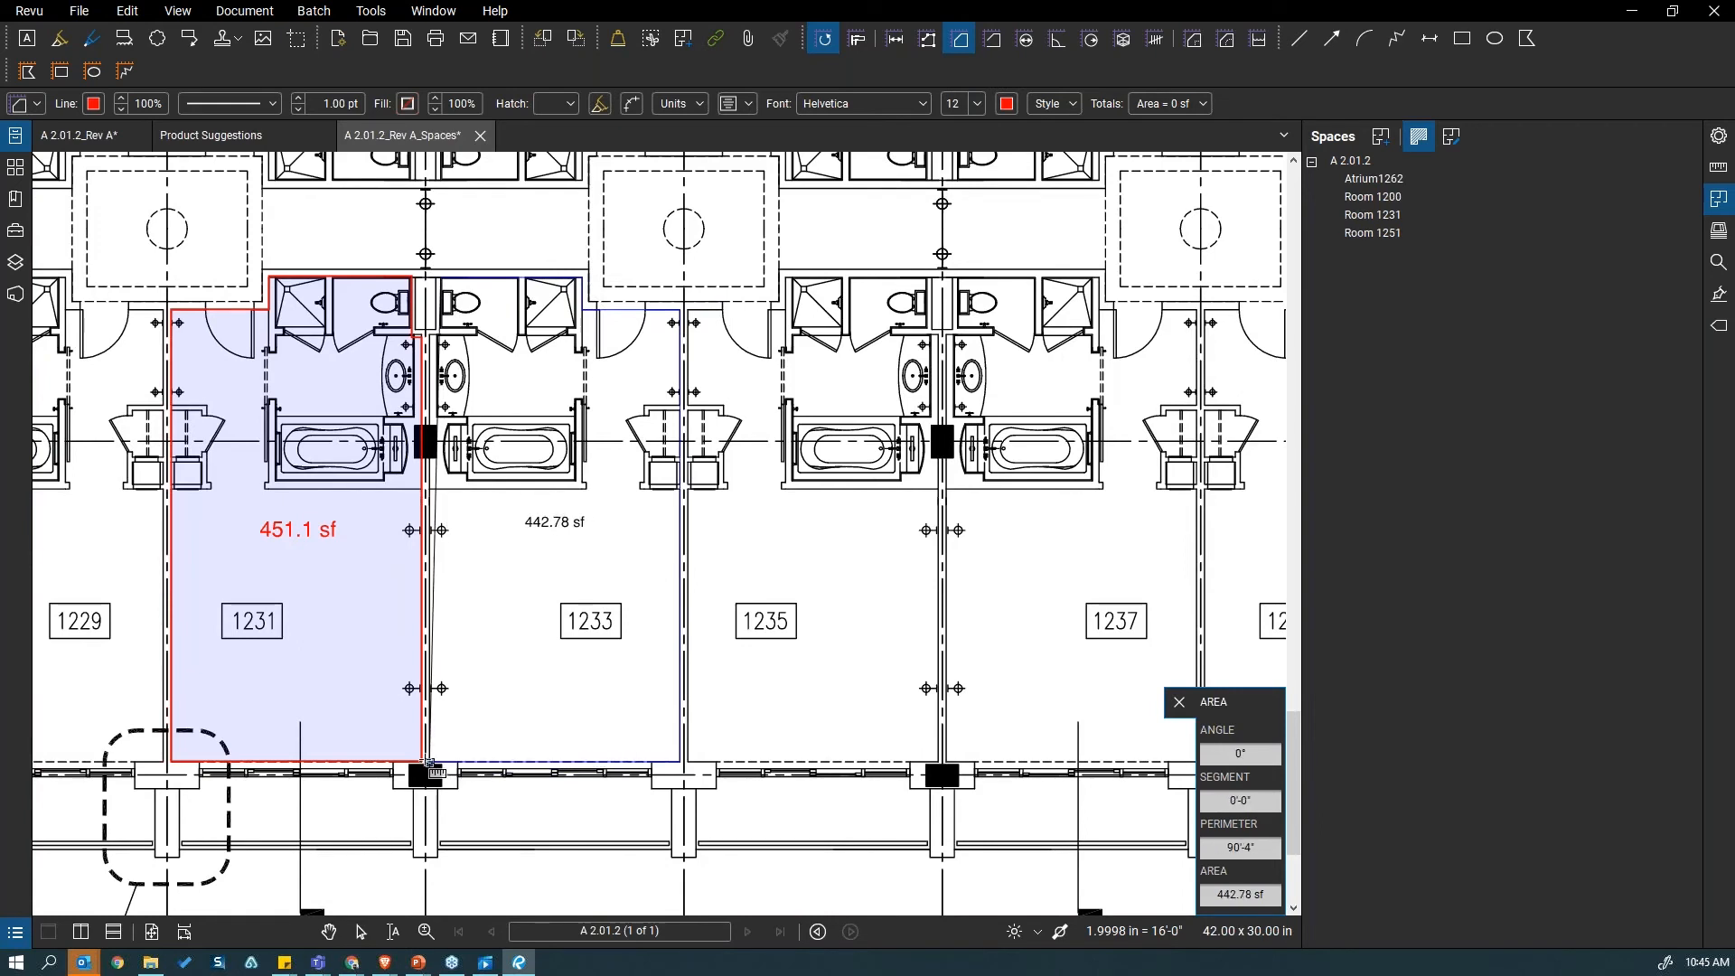
key("Return")
scroll(488, 542, "up", 3)
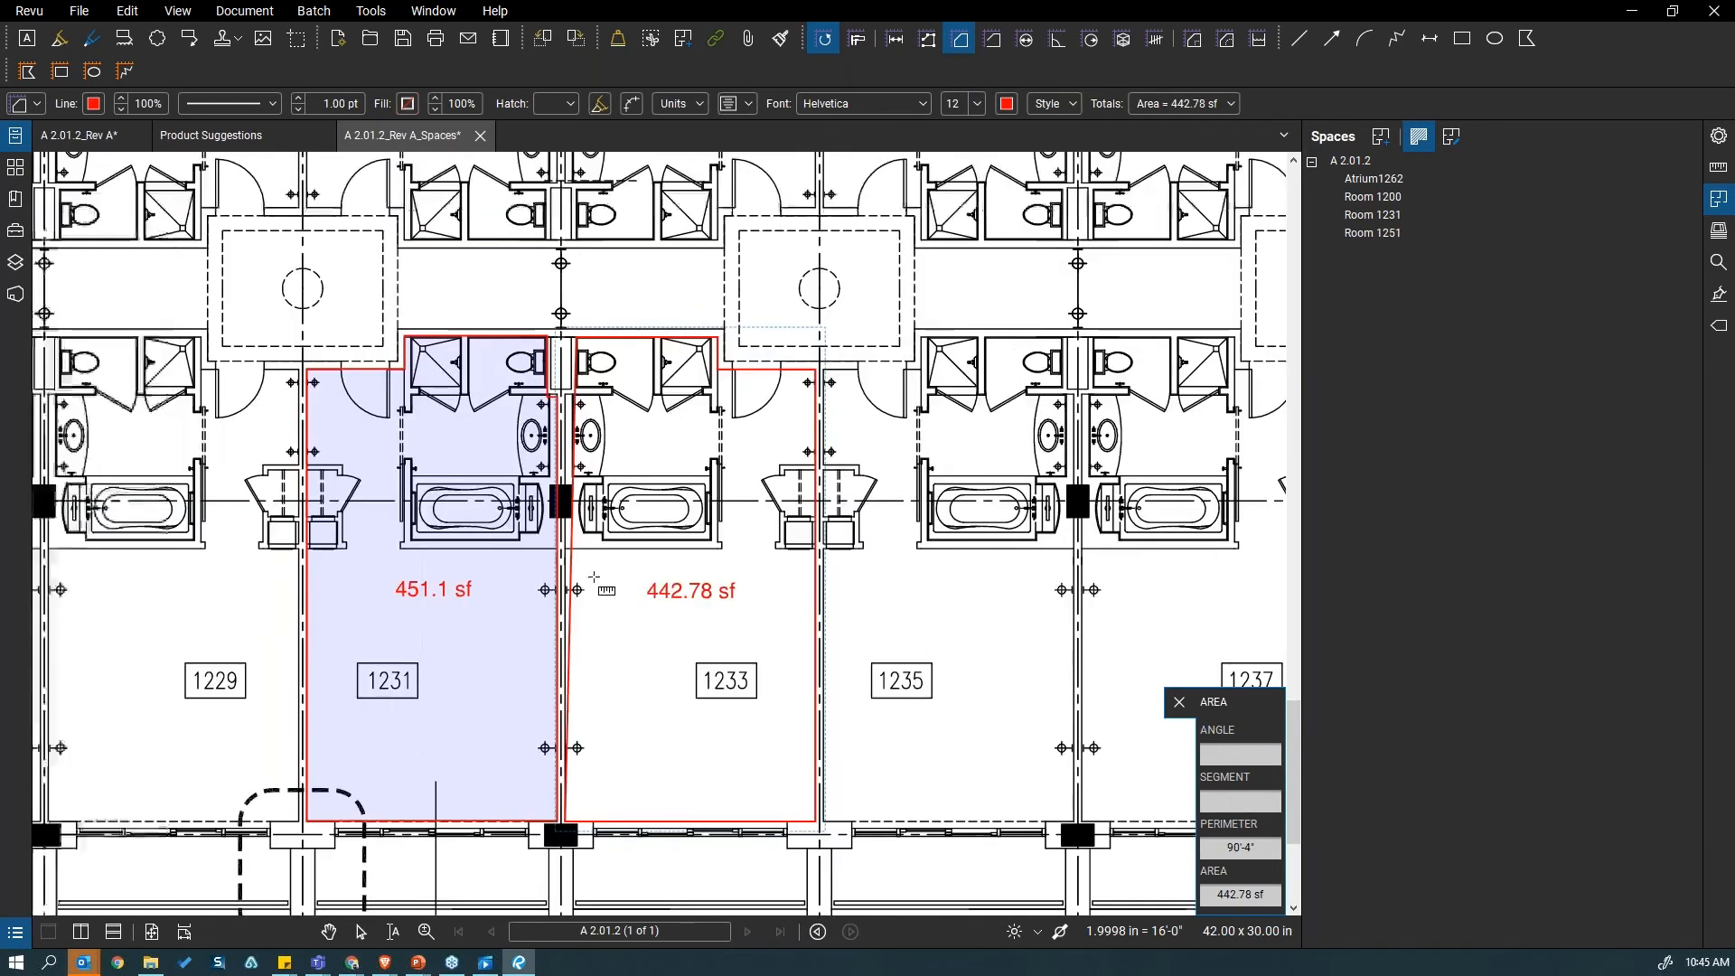
Step: Move the WD count tool to the end of the My Tools set and place the BW marker in Room 1231
scroll(579, 344, "down", 3)
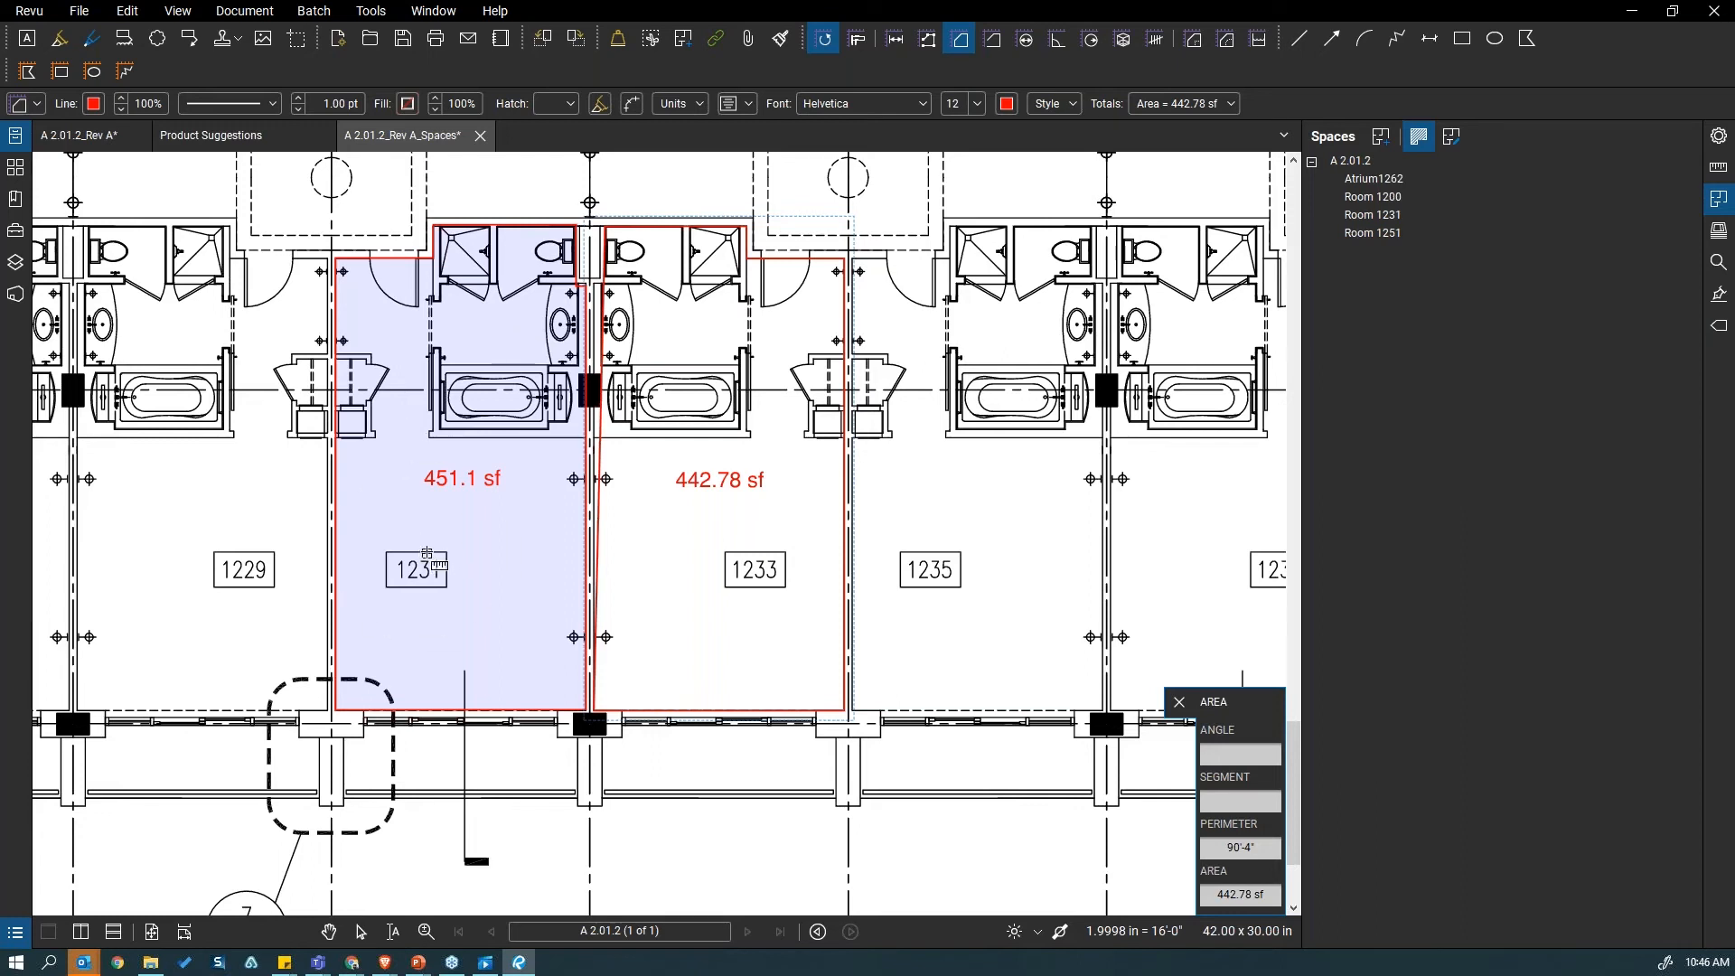
scroll(583, 381, "down", 1)
left_click_drag(584, 382, 707, 415)
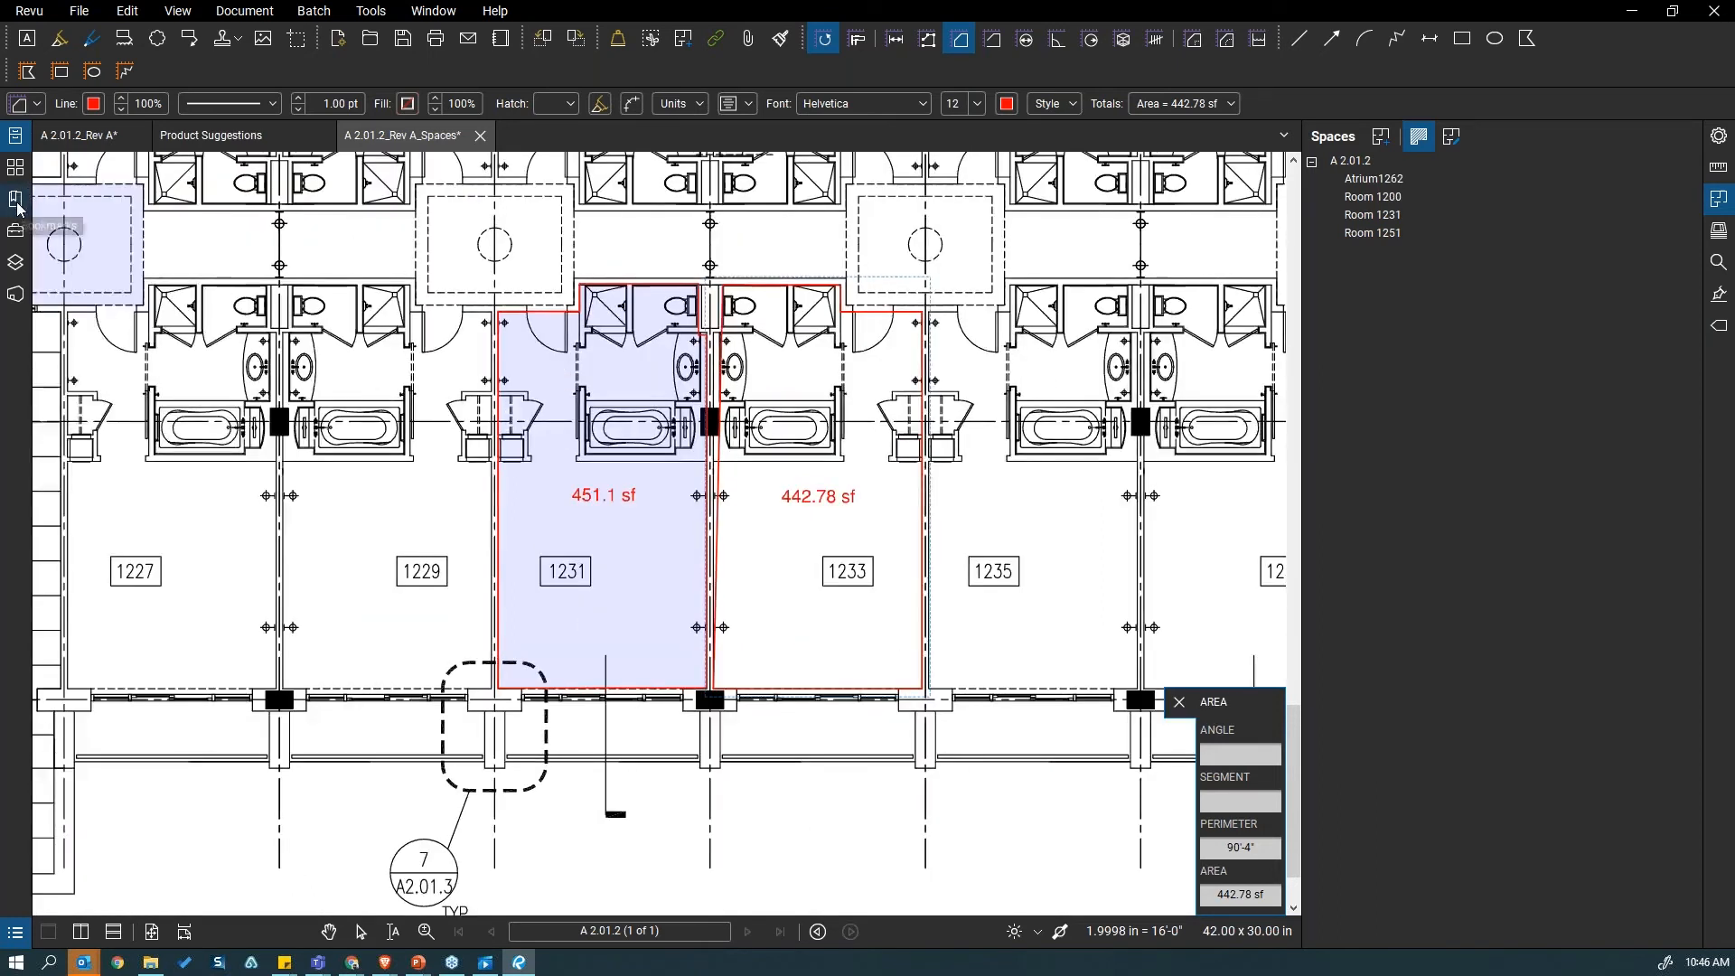
left_click(15, 230)
key("Escape")
scroll(979, 557, "down", 4)
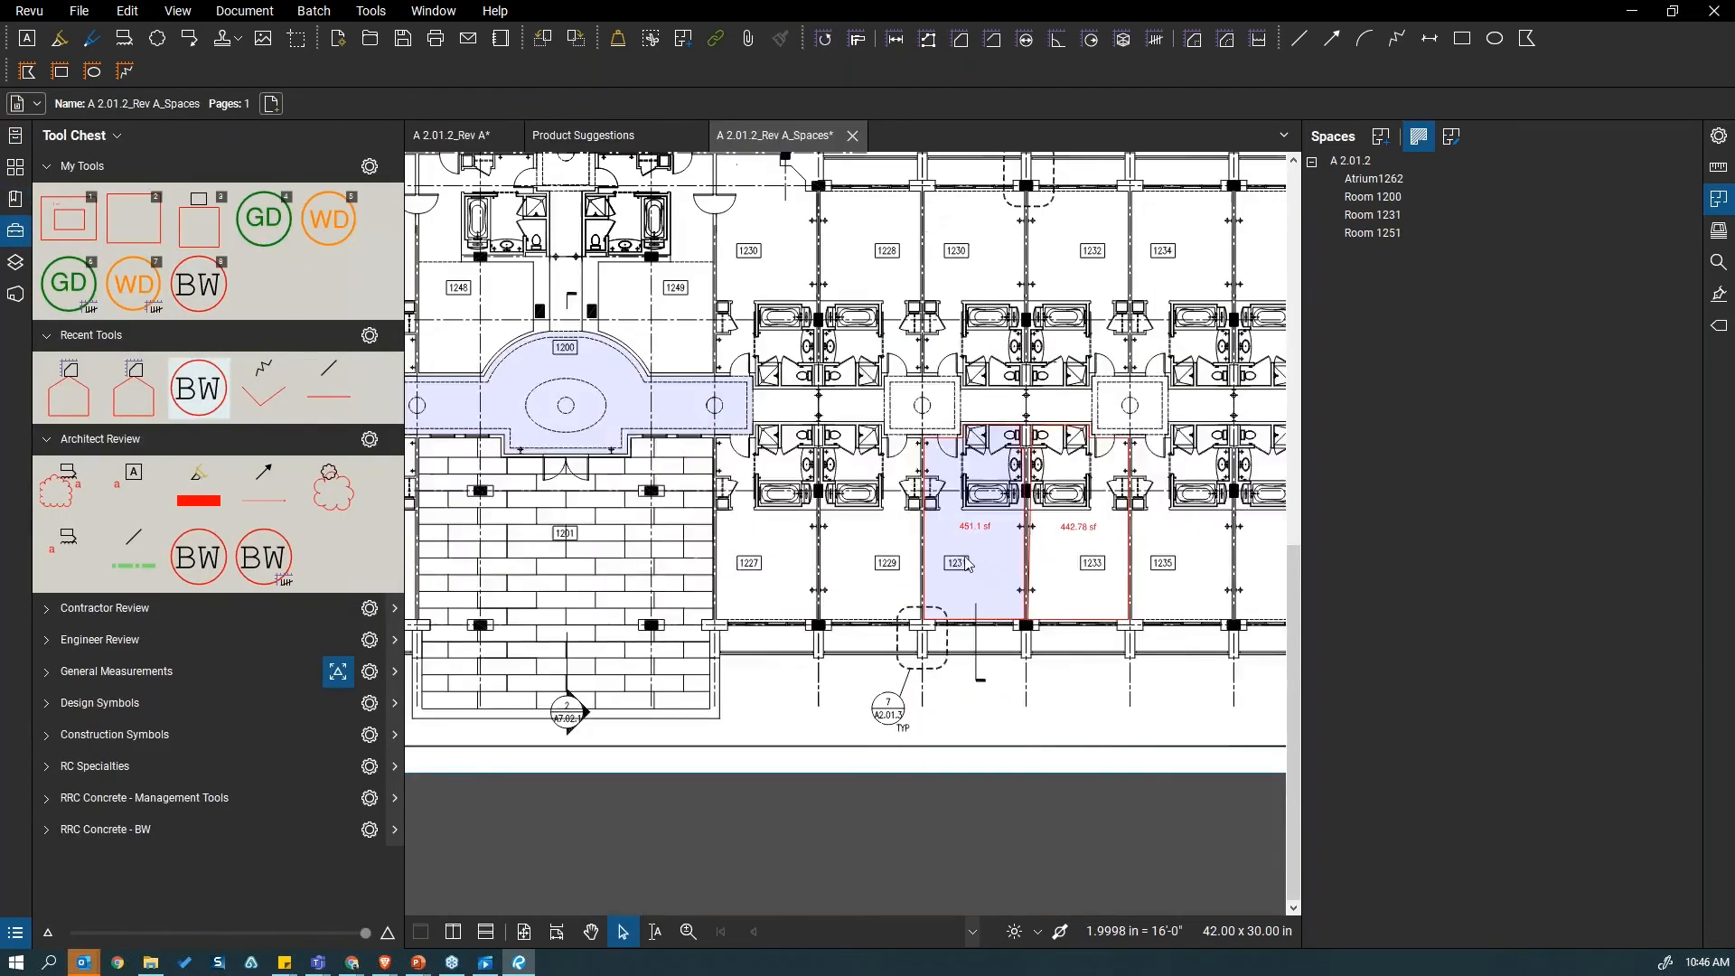
left_click_drag(134, 285, 222, 302)
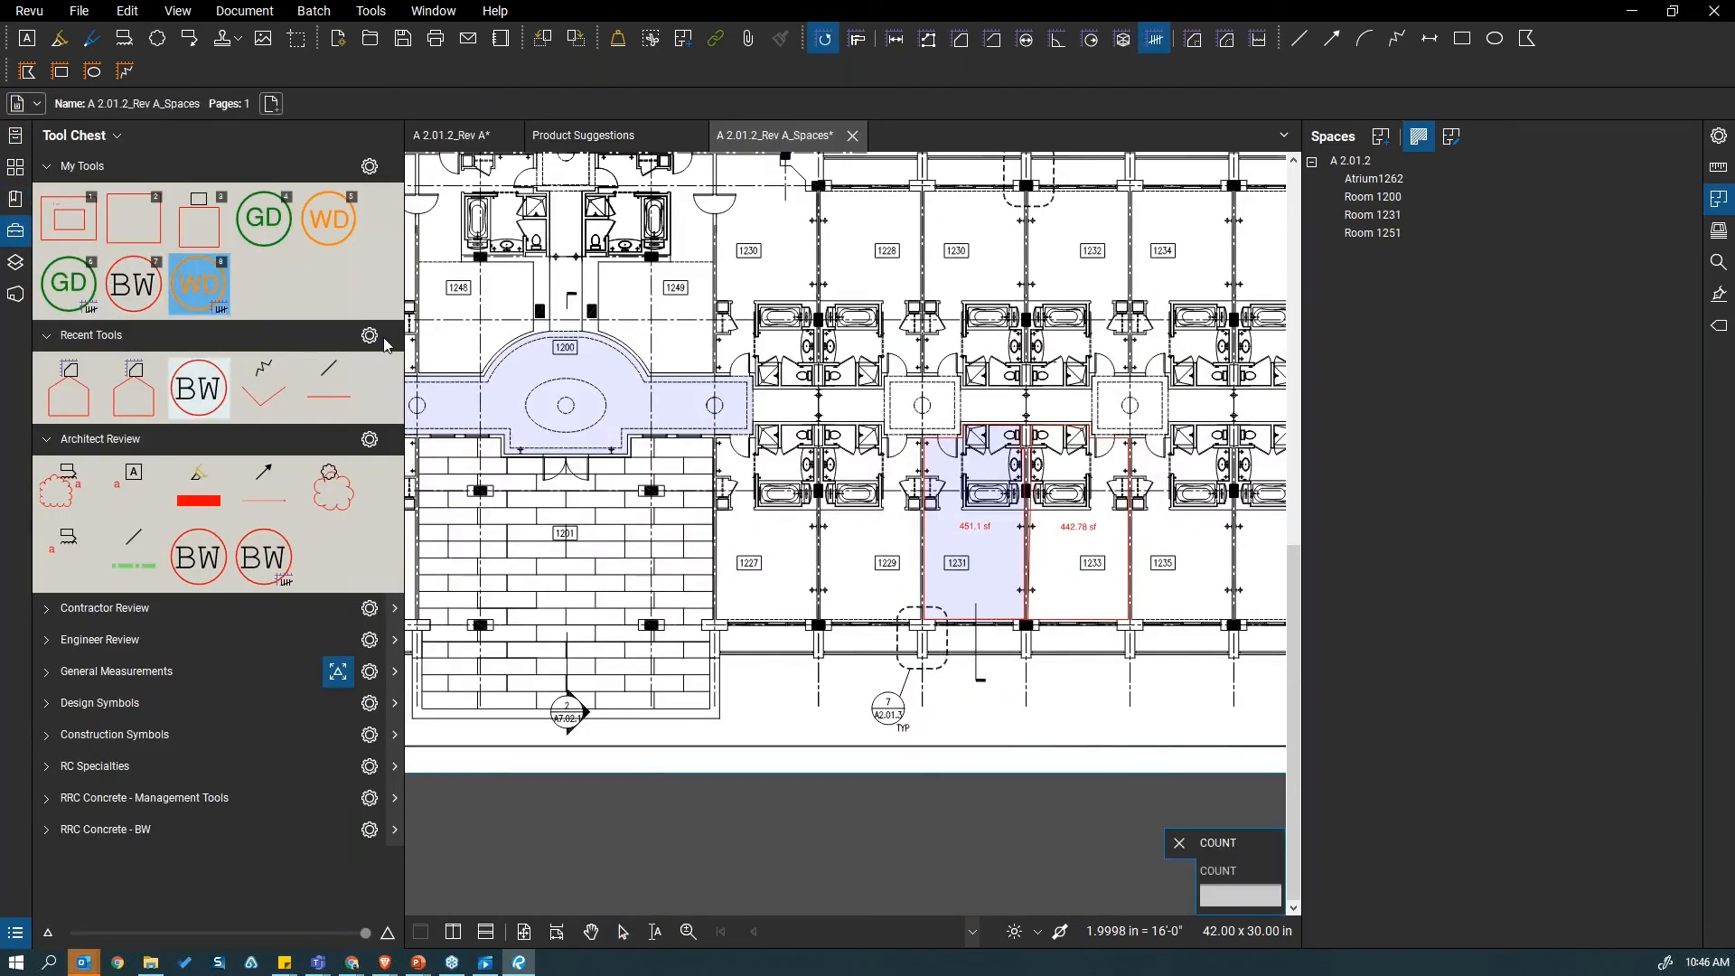
left_click(134, 286)
left_click(949, 593)
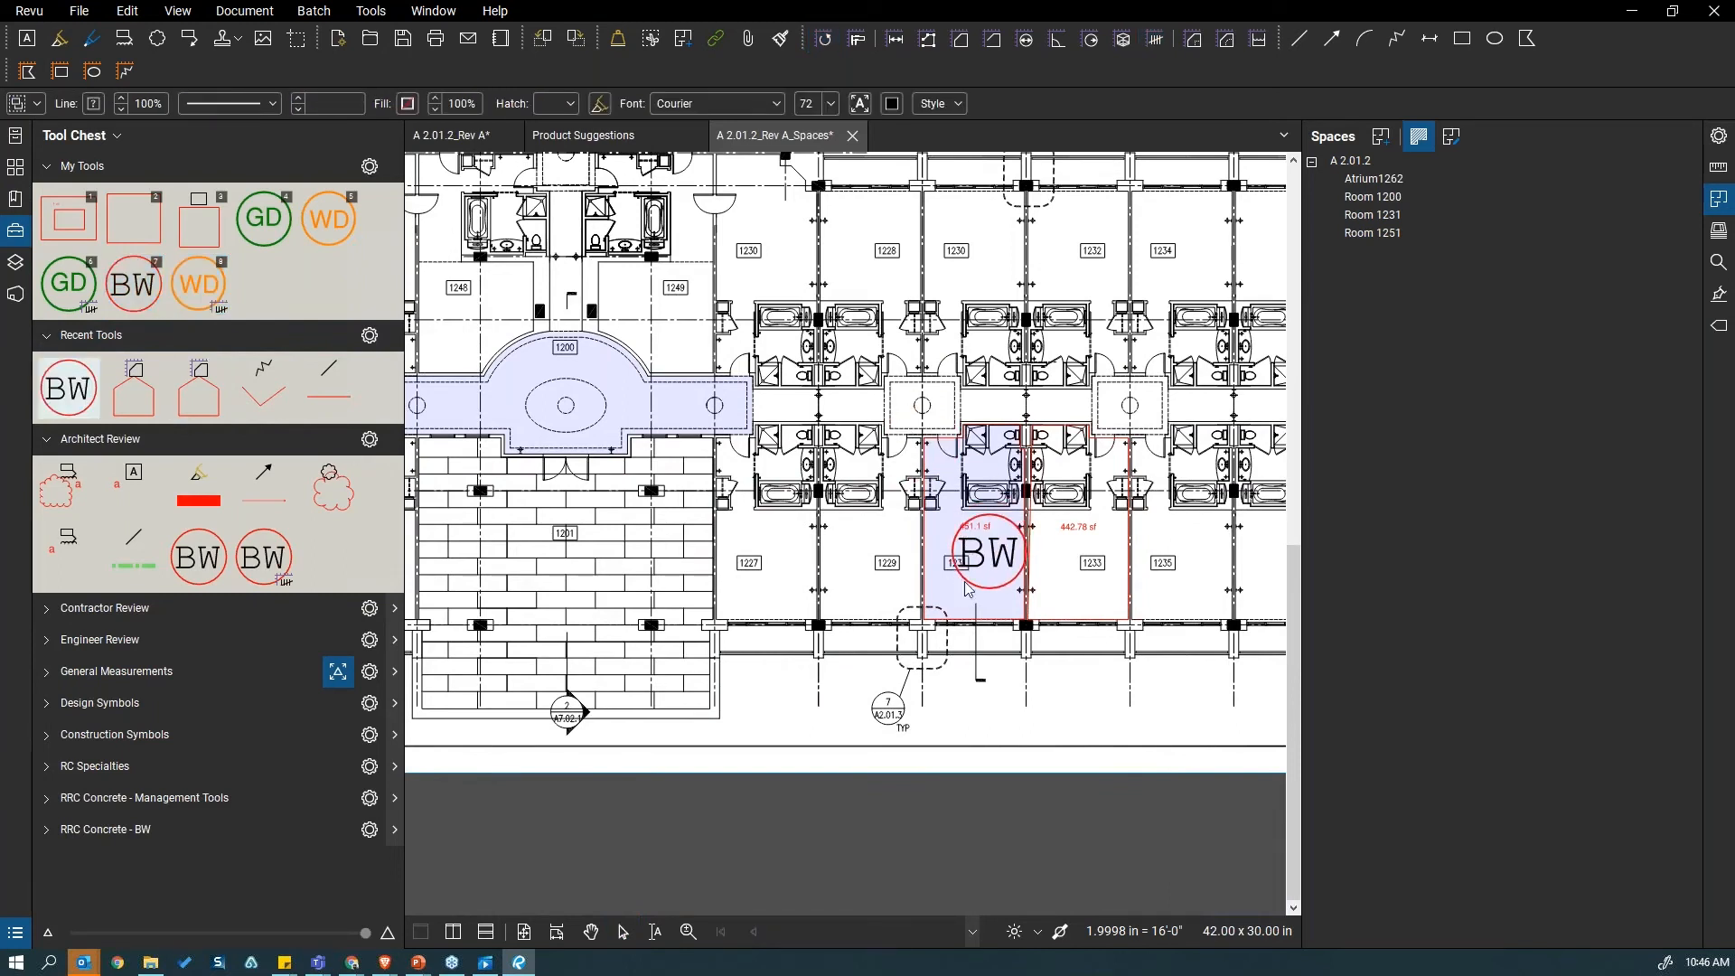
Step: Show the Markups List and add the Space column to it
left_click(15, 932)
left_click(20, 236)
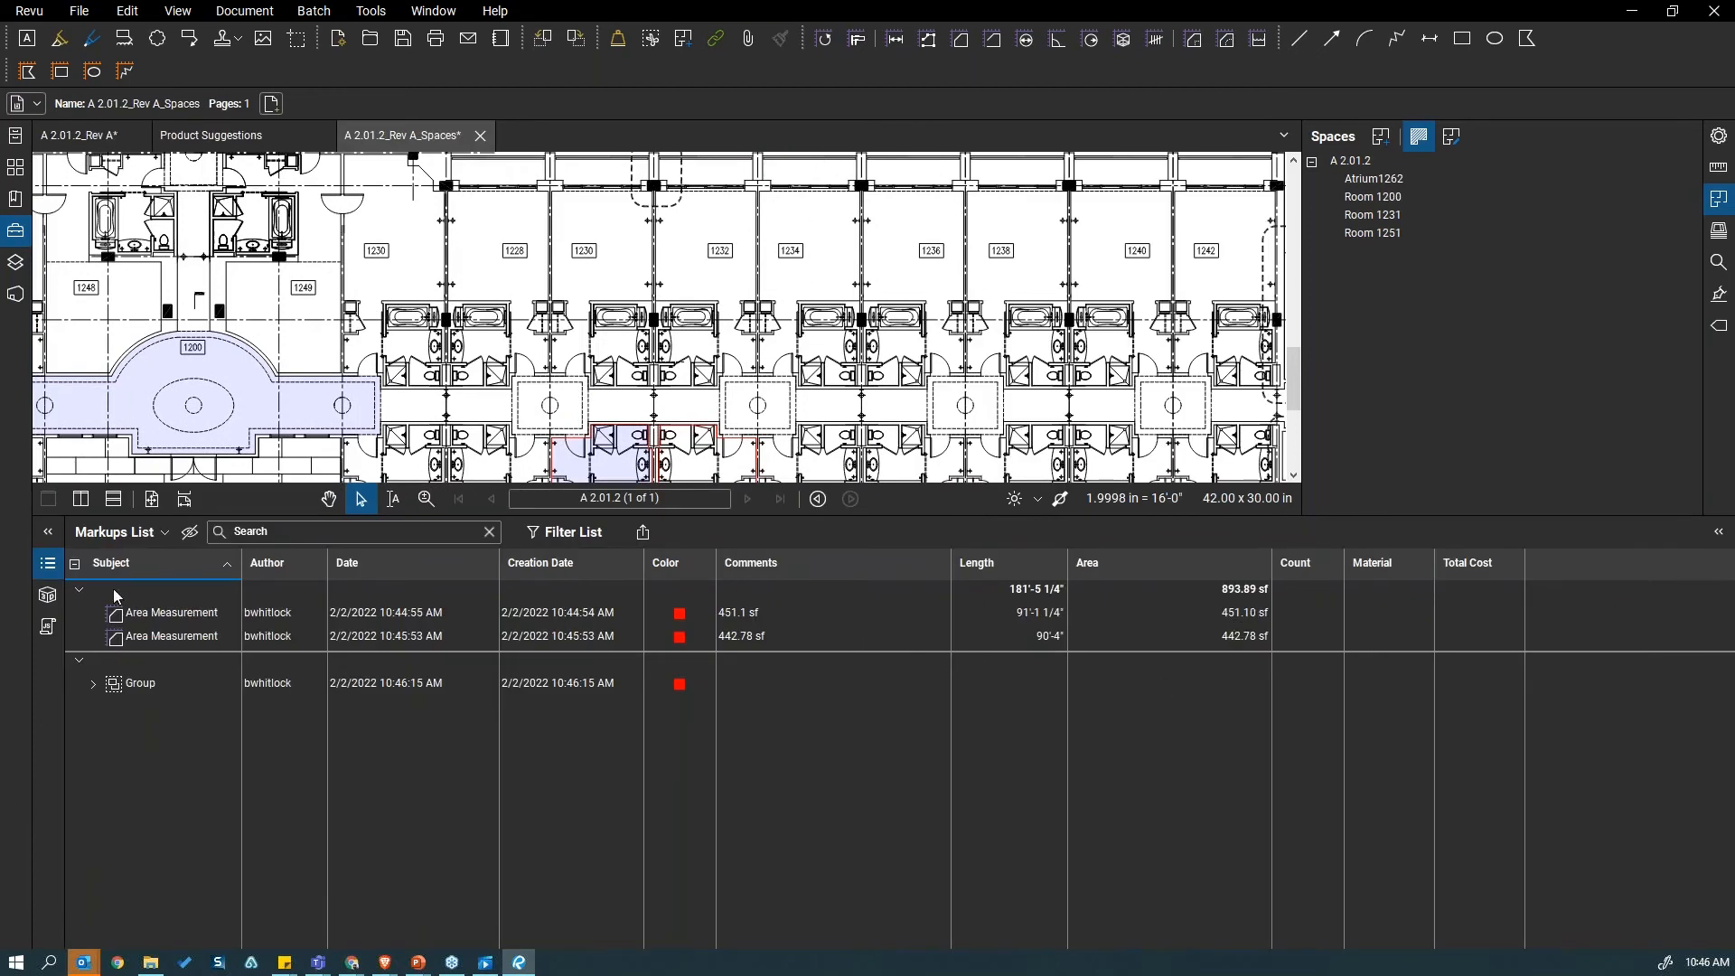
left_click(114, 533)
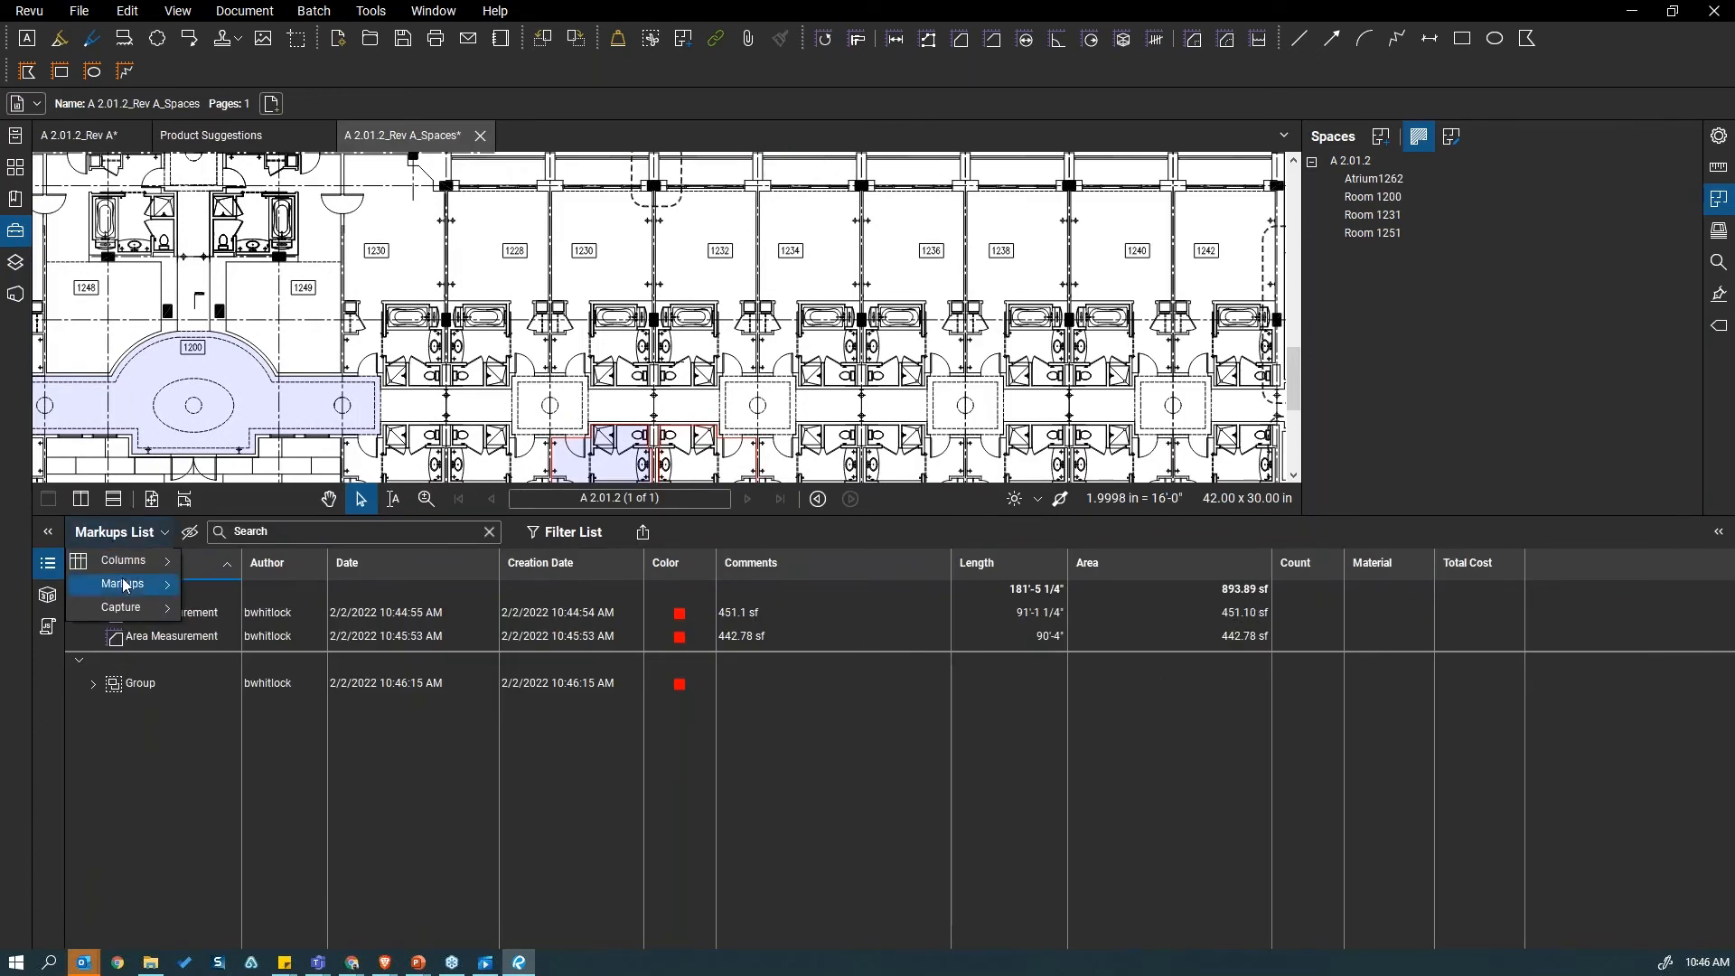
mouse_move(126, 560)
left_click(229, 851)
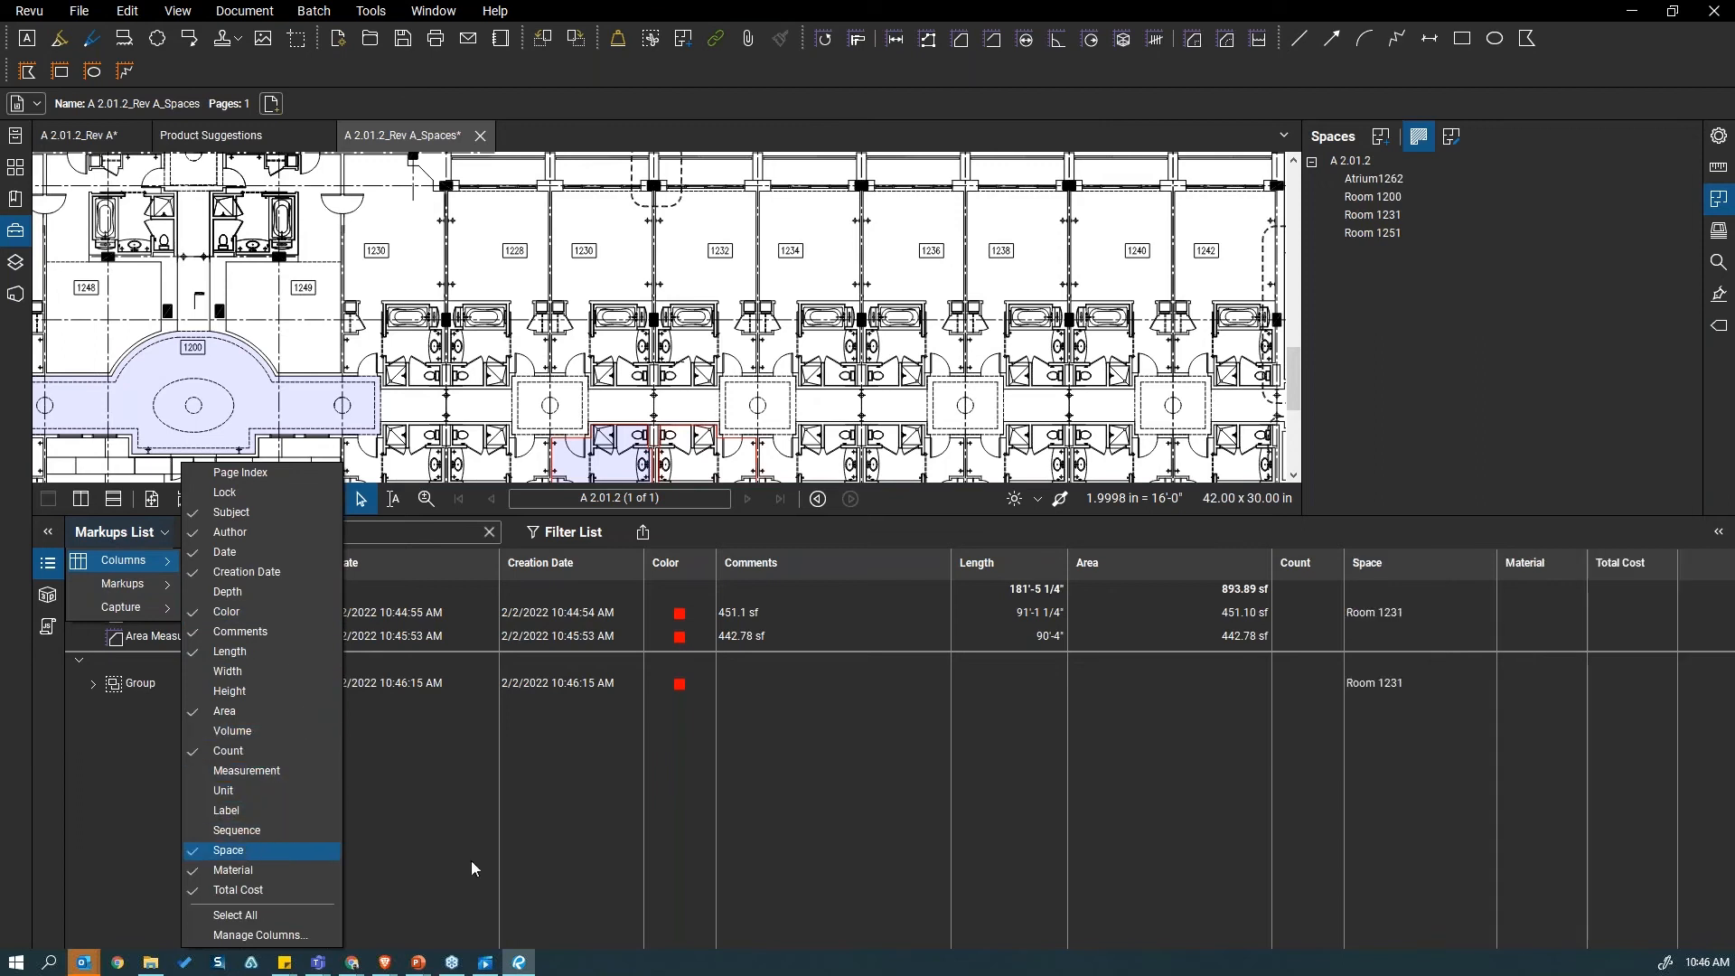
left_click(1419, 668)
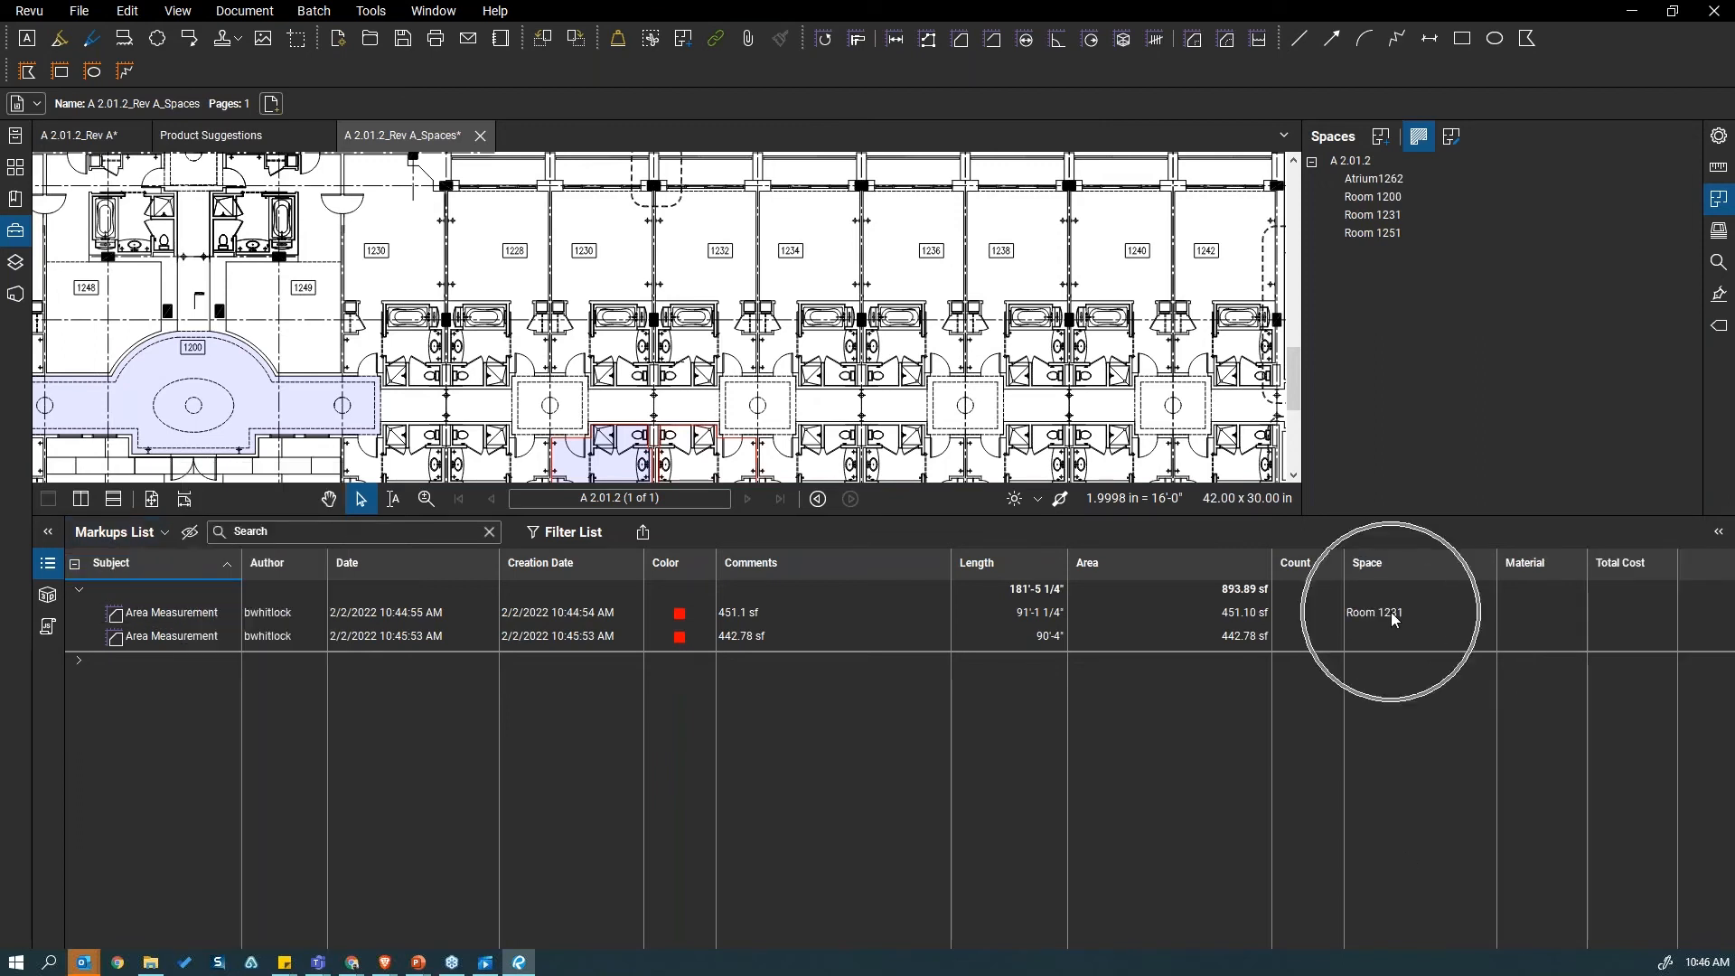
Step: Move the BW marker from Room 1231 into Room 1200 and check its Space entry in the Markups List
left_click(1394, 620)
left_click(79, 660)
scroll(623, 452, "down", 1)
mouse_move(624, 475)
left_mouse_down()
mouse_move(669, 432)
mouse_move(806, 373)
mouse_move(799, 407)
mouse_move(215, 208)
left_mouse_up()
scroll(800, 384, "up", 3)
left_click(1374, 686)
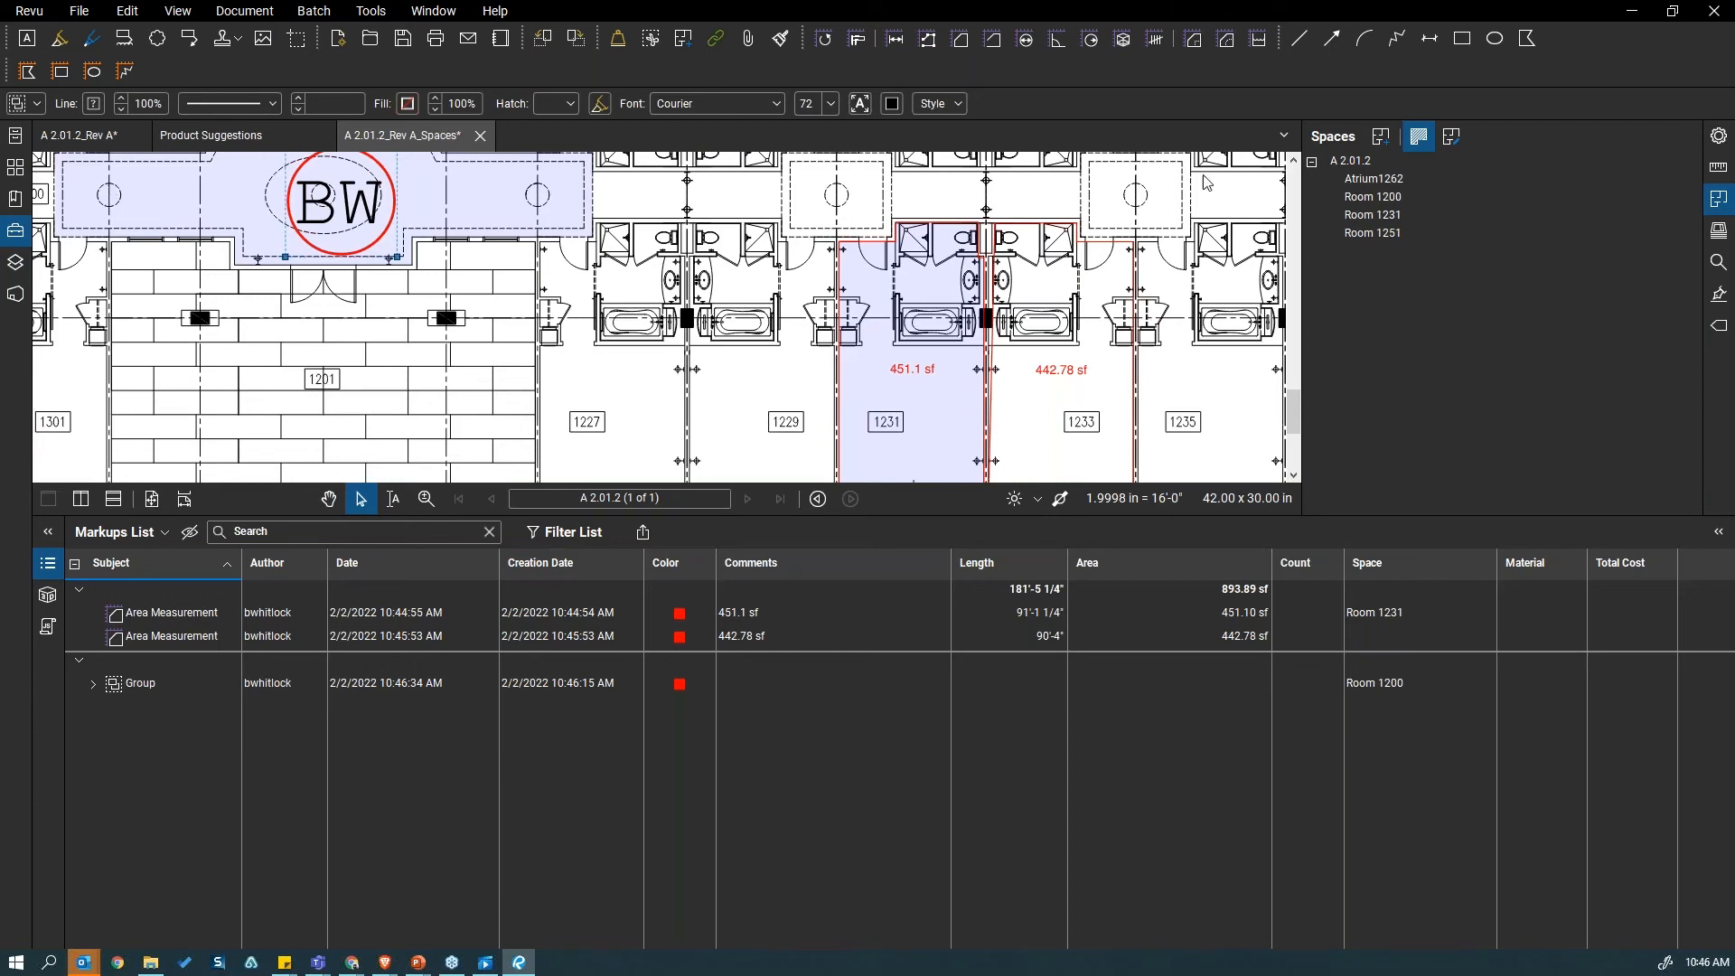
Step: Hide the Markups List and set the Room 1233 area measurement's line colour to green
scroll(1090, 280, "up", 5)
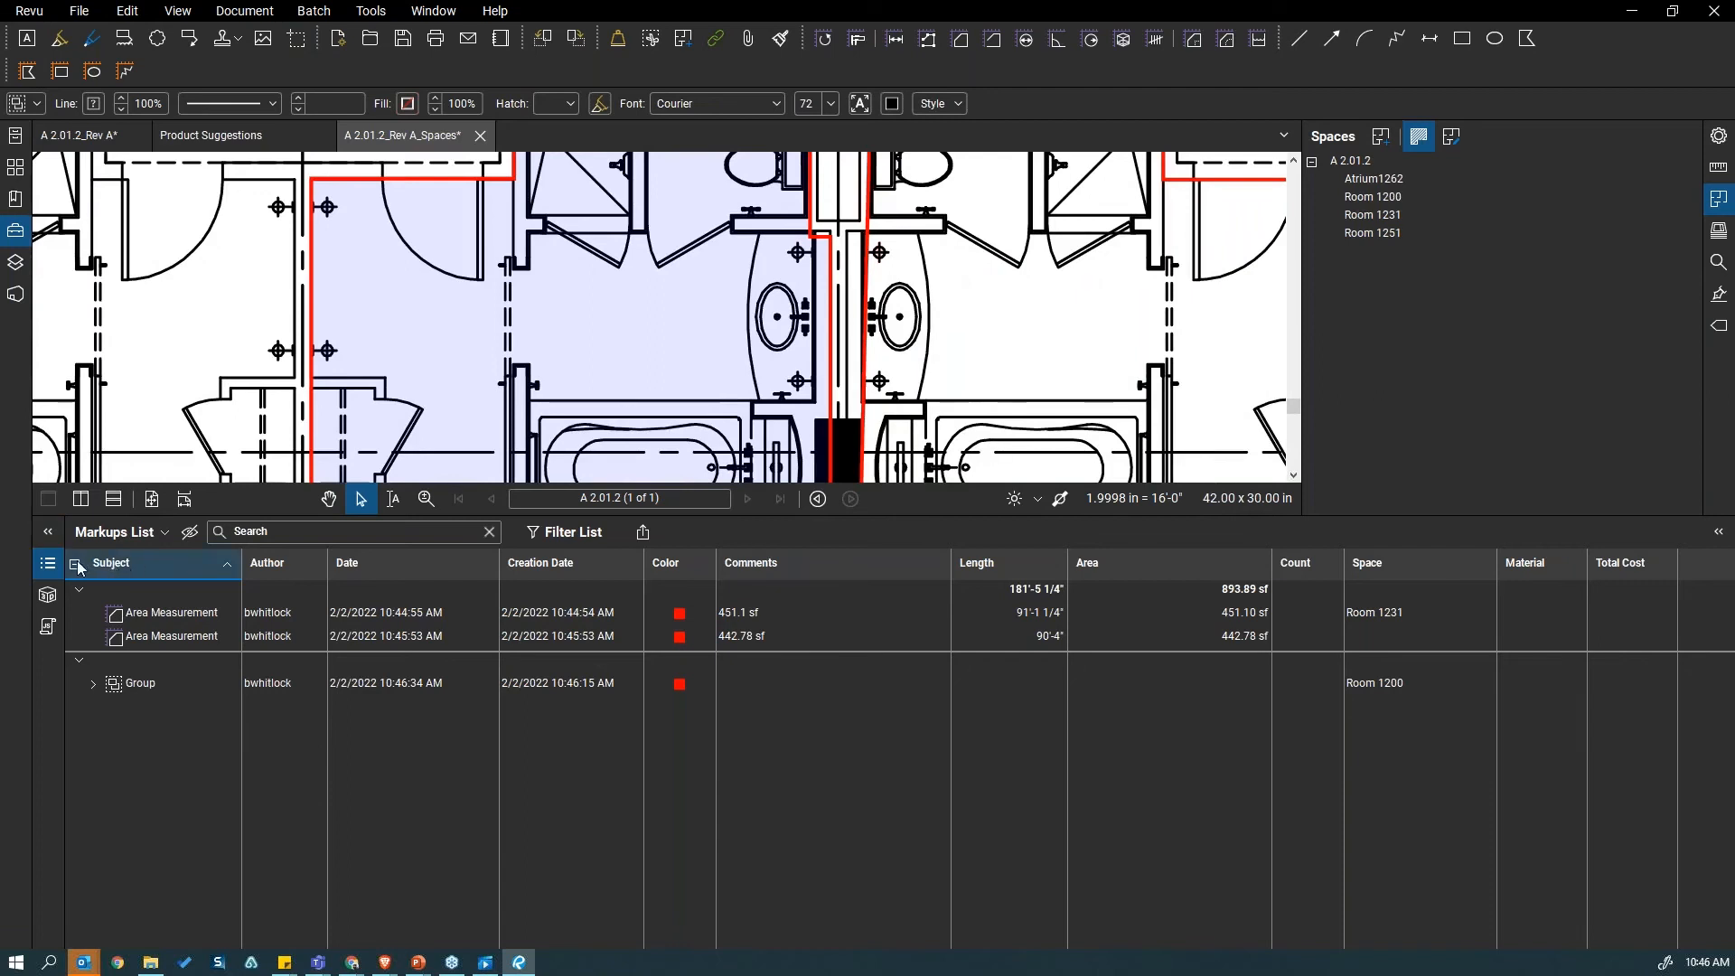
left_click(47, 563)
scroll(974, 482, "down", 3)
scroll(974, 482, "up", 2)
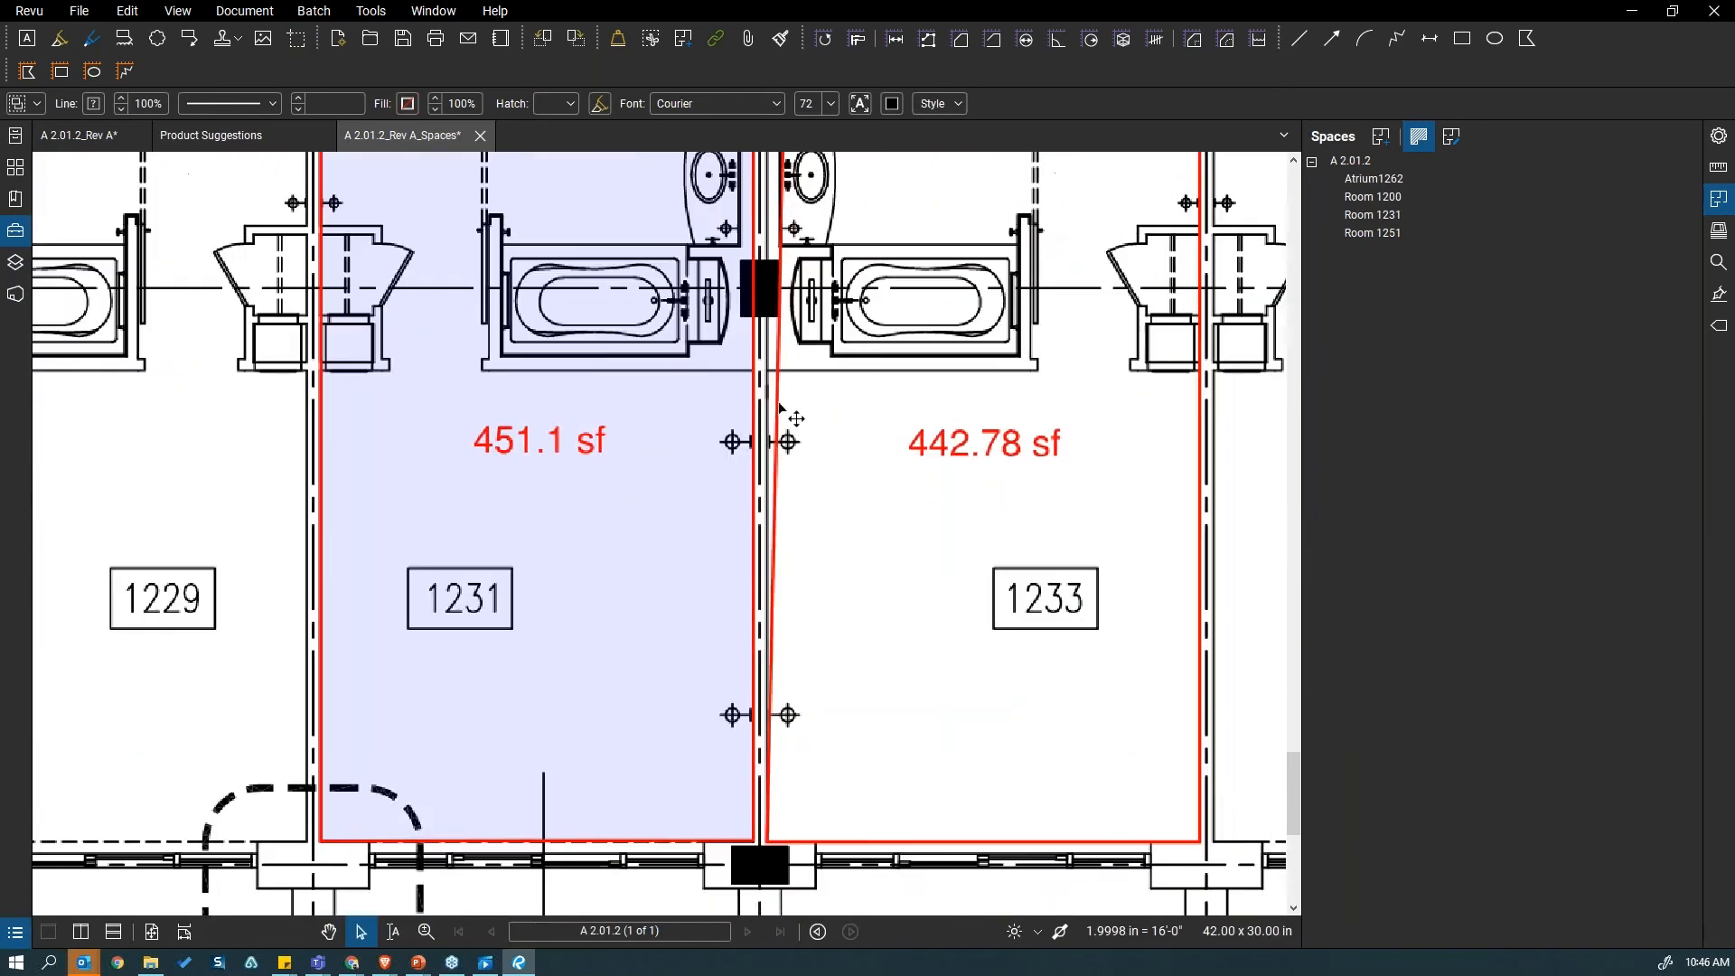
left_click(783, 411)
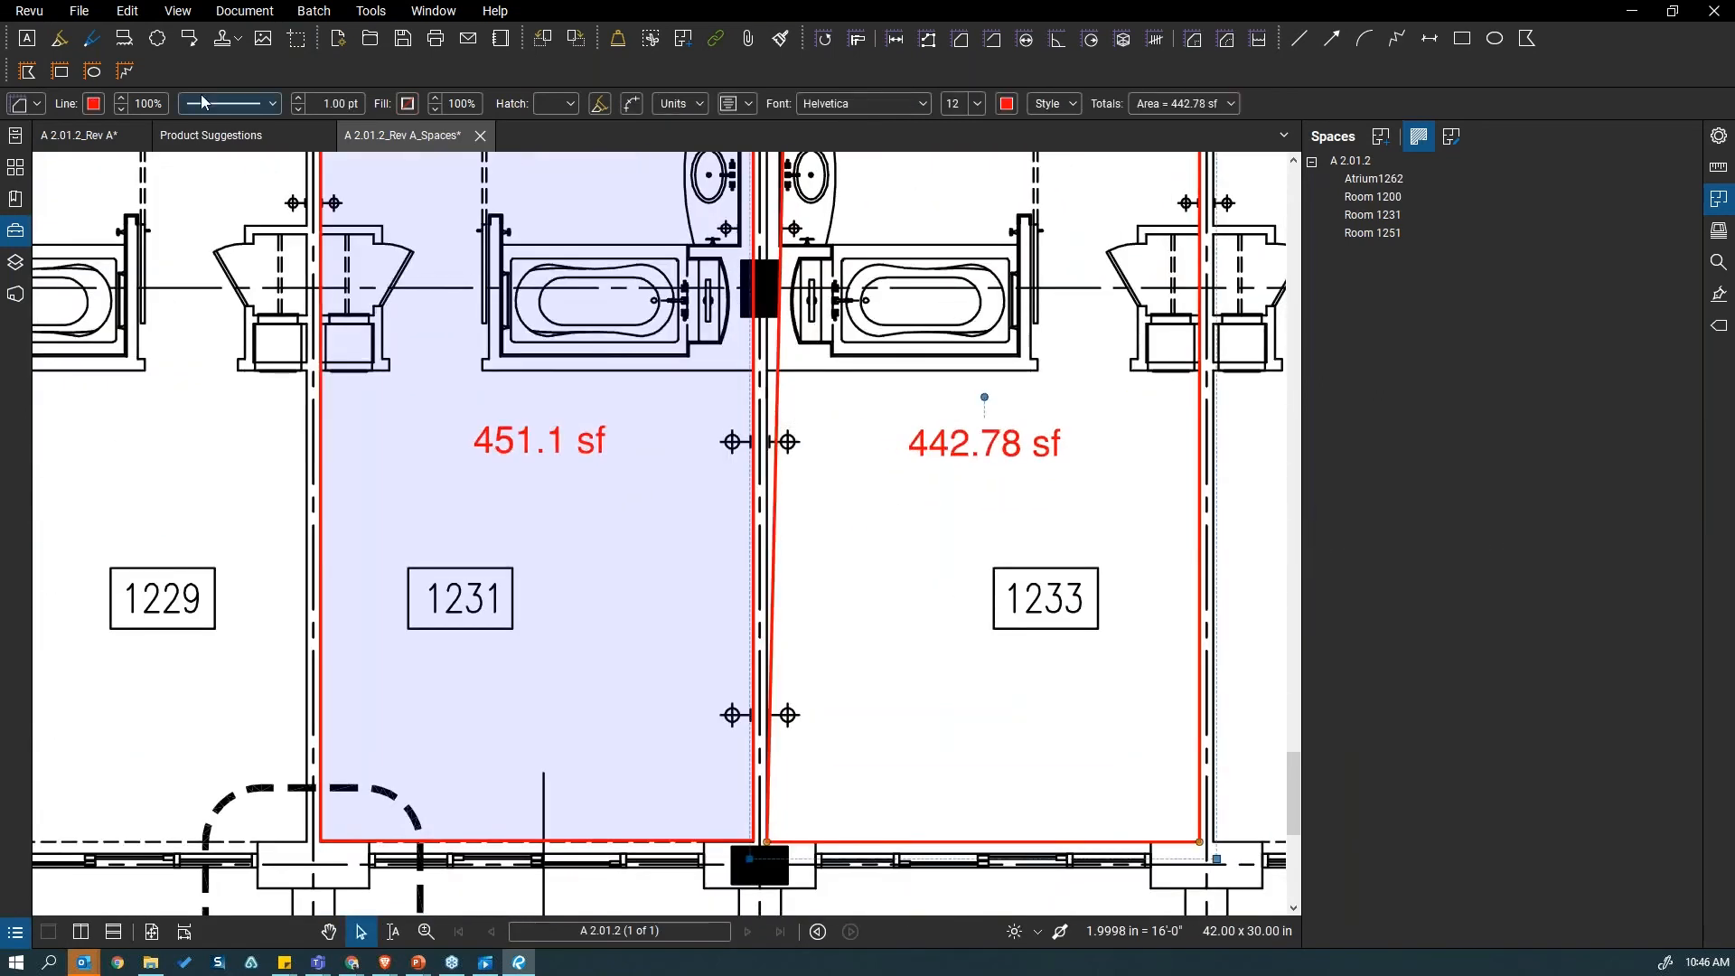
left_click(94, 104)
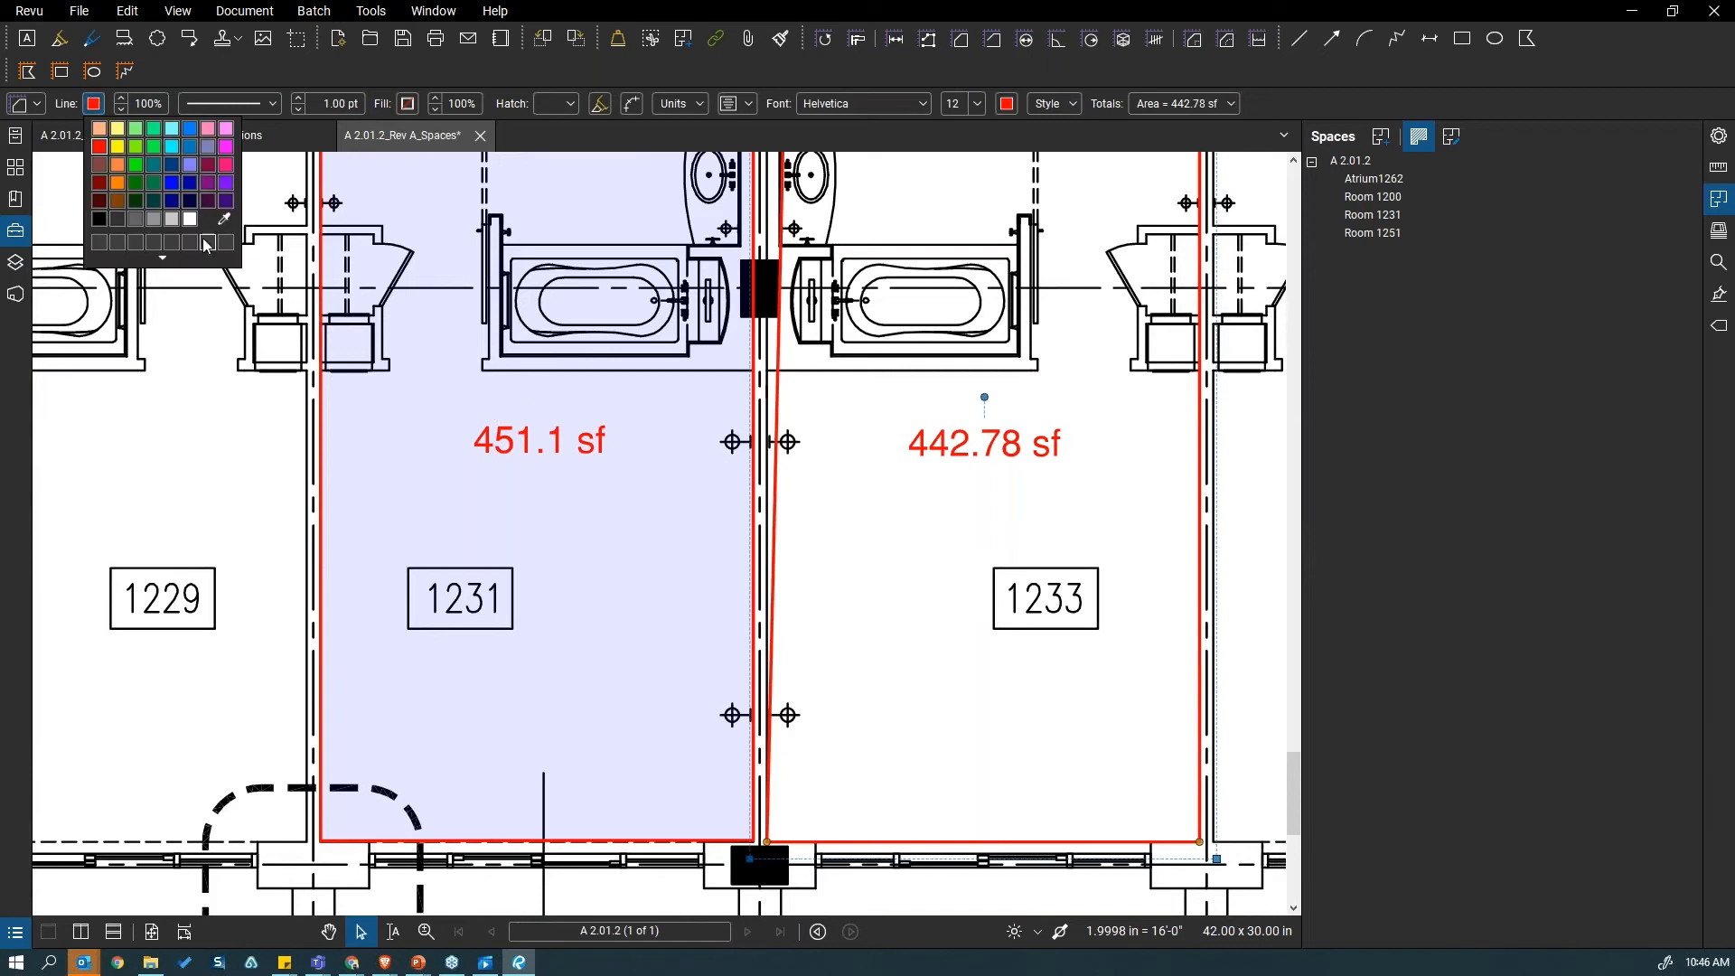
left_click(135, 166)
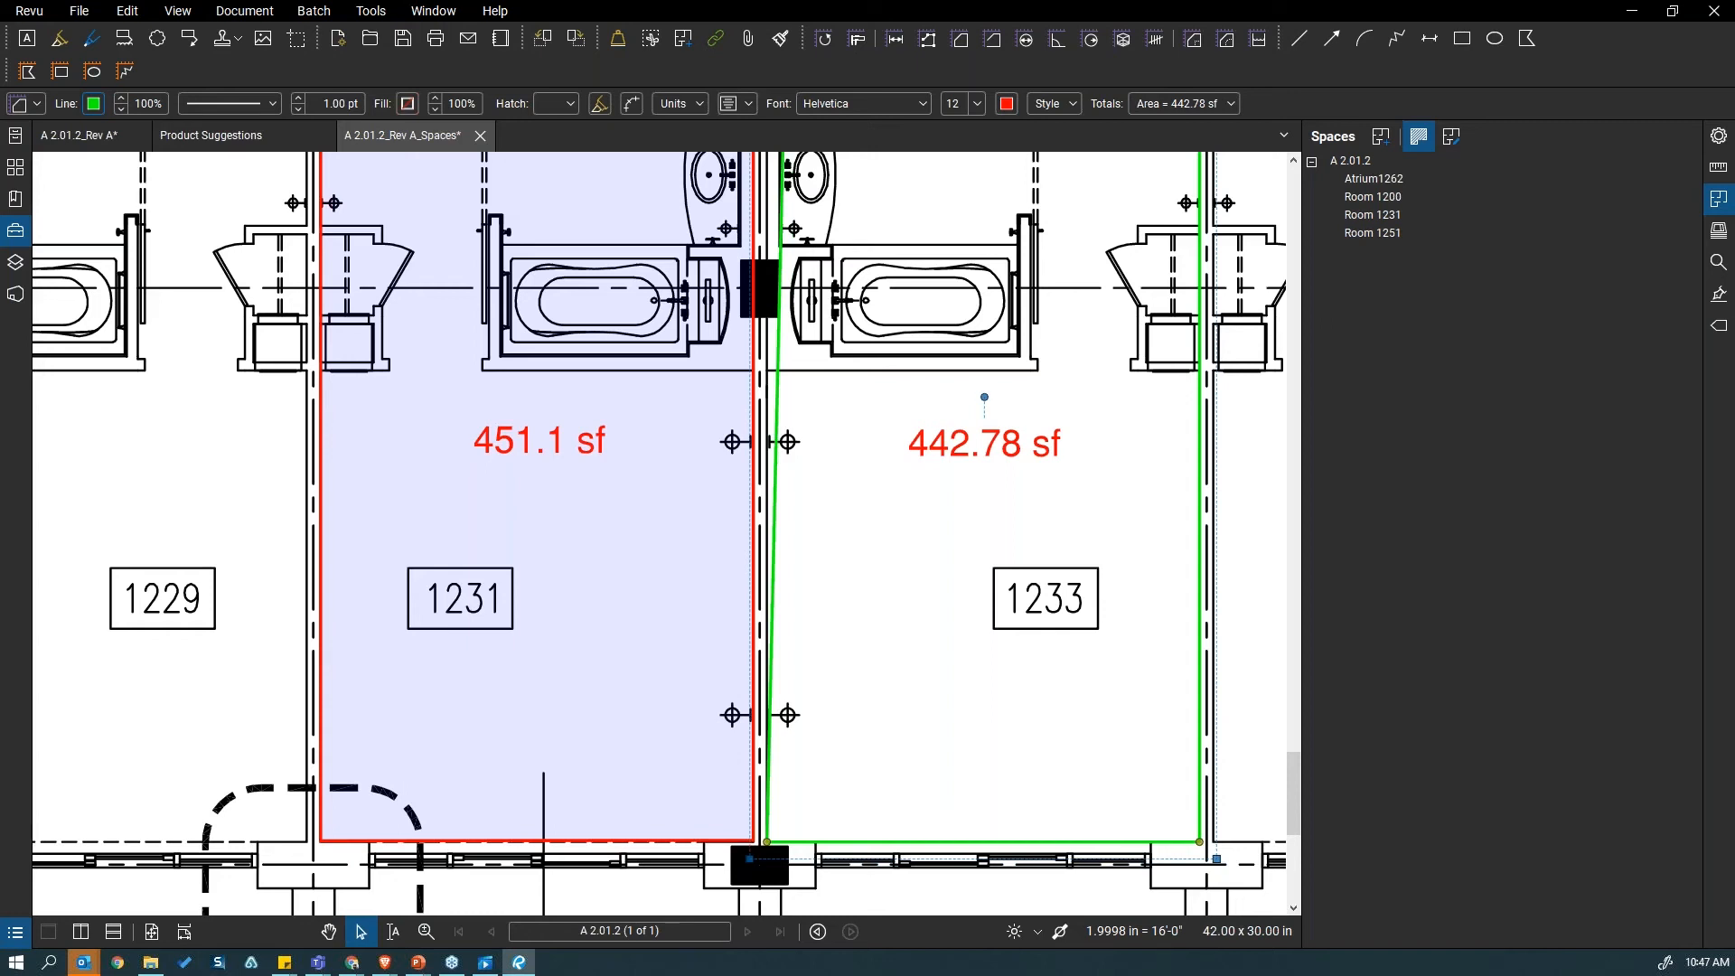
Step: Add two control points close together on the left edge of the Room 1233 area measurement, beside the bathroom sink
scroll(798, 436, "down", 3)
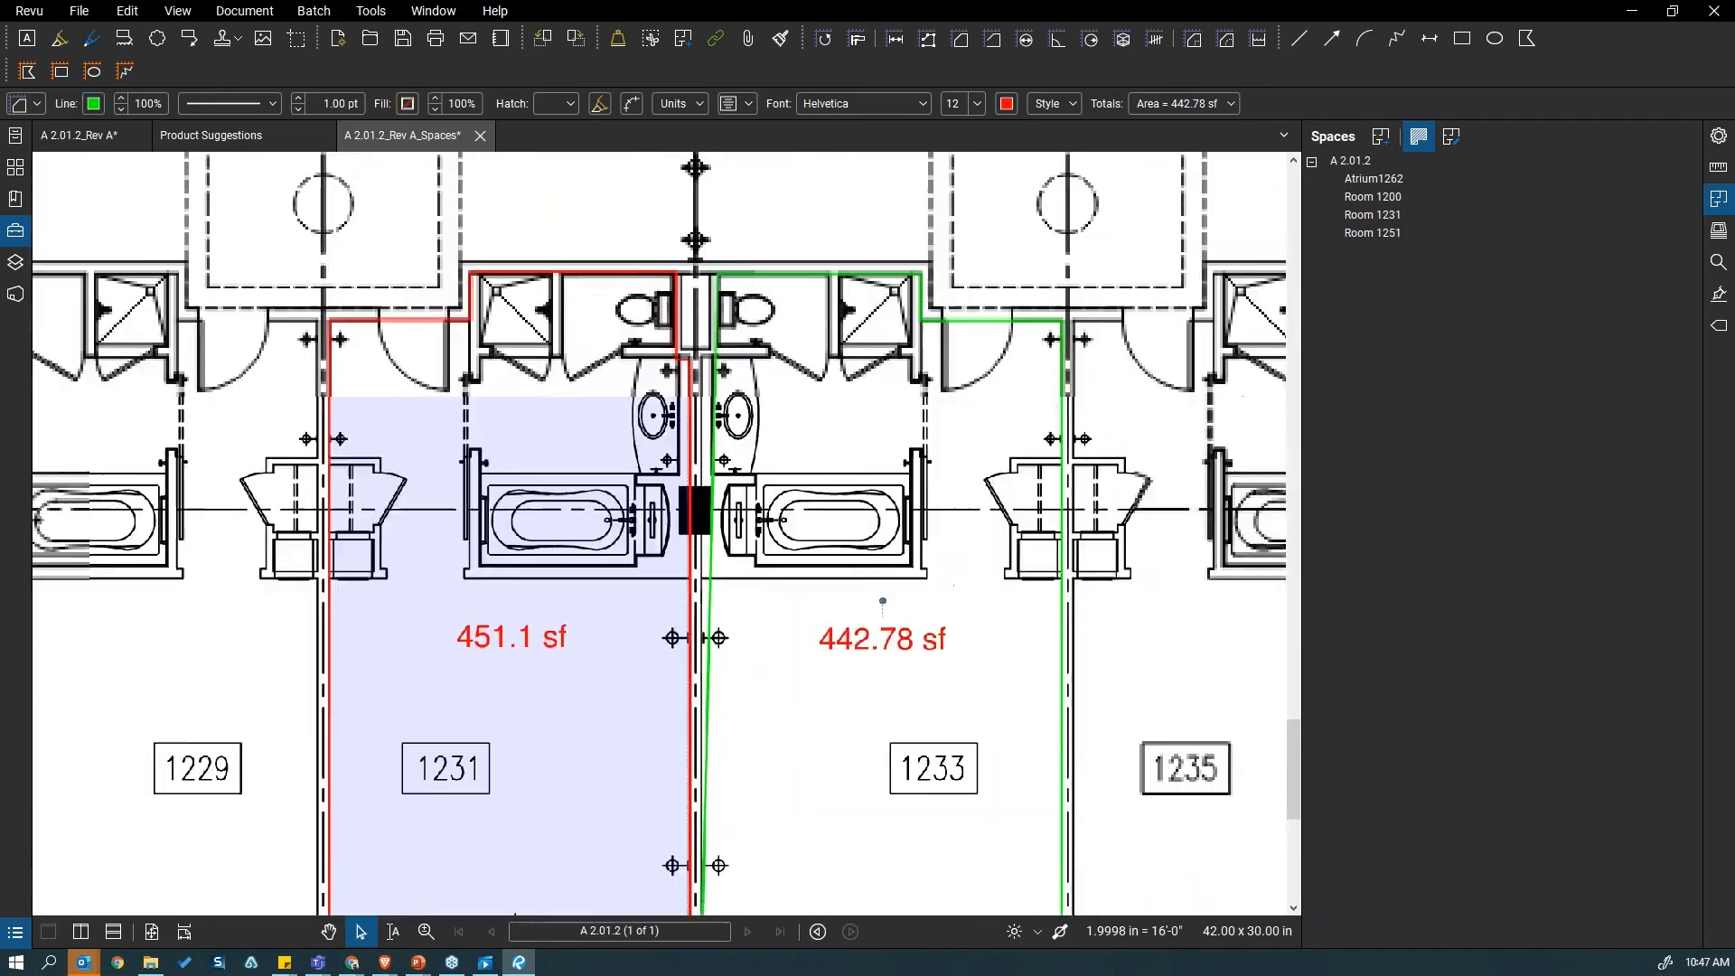
scroll(728, 371, "up", 5)
right_click(706, 365)
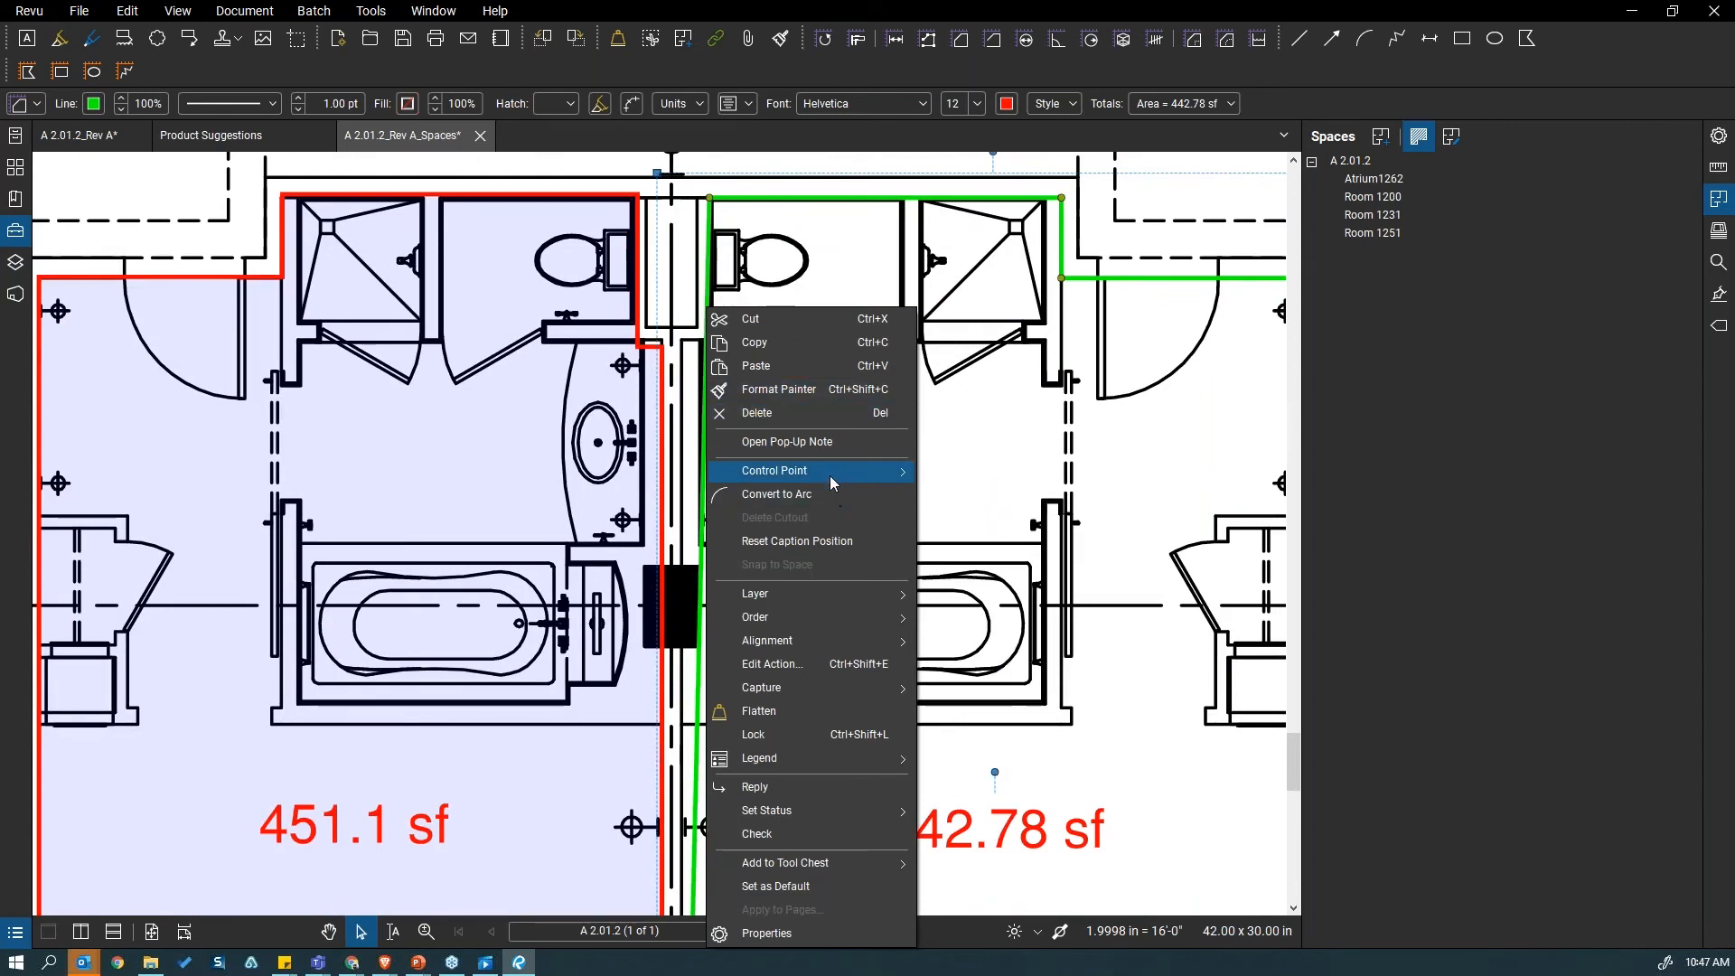
left_click(1005, 474)
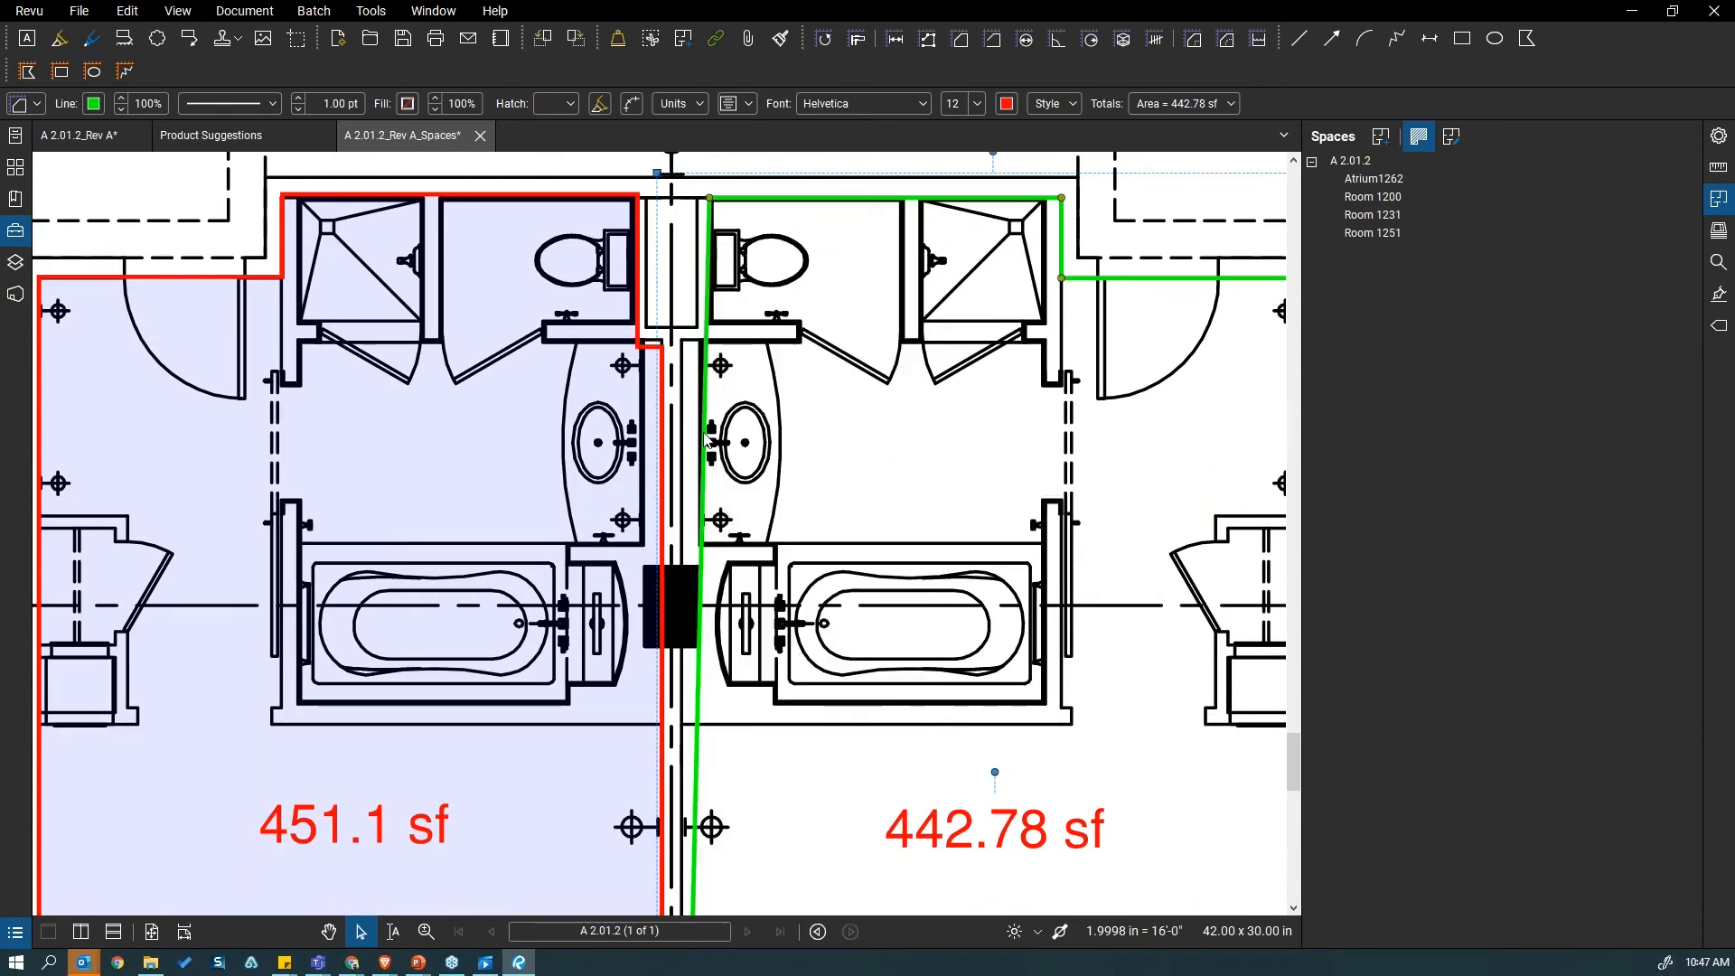
scroll(700, 438, "down", 2)
scroll(693, 387, "up", 2)
scroll(694, 387, "up", 3)
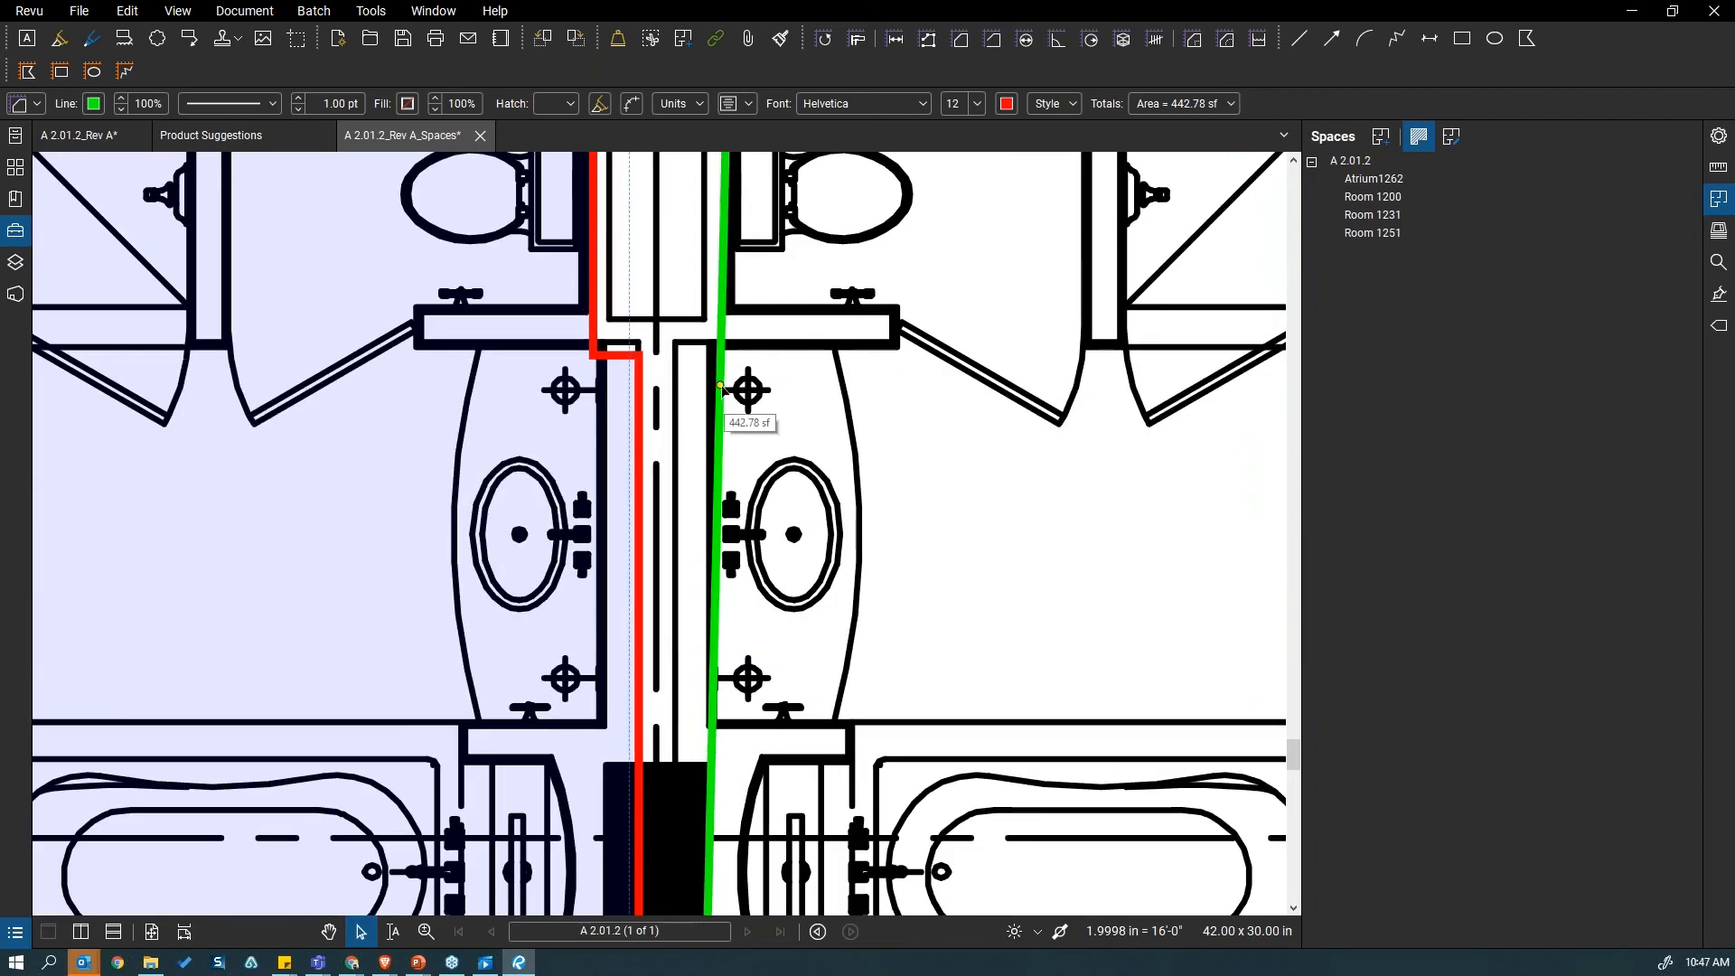
right_click(720, 389)
mouse_move(786, 470)
left_click(995, 471)
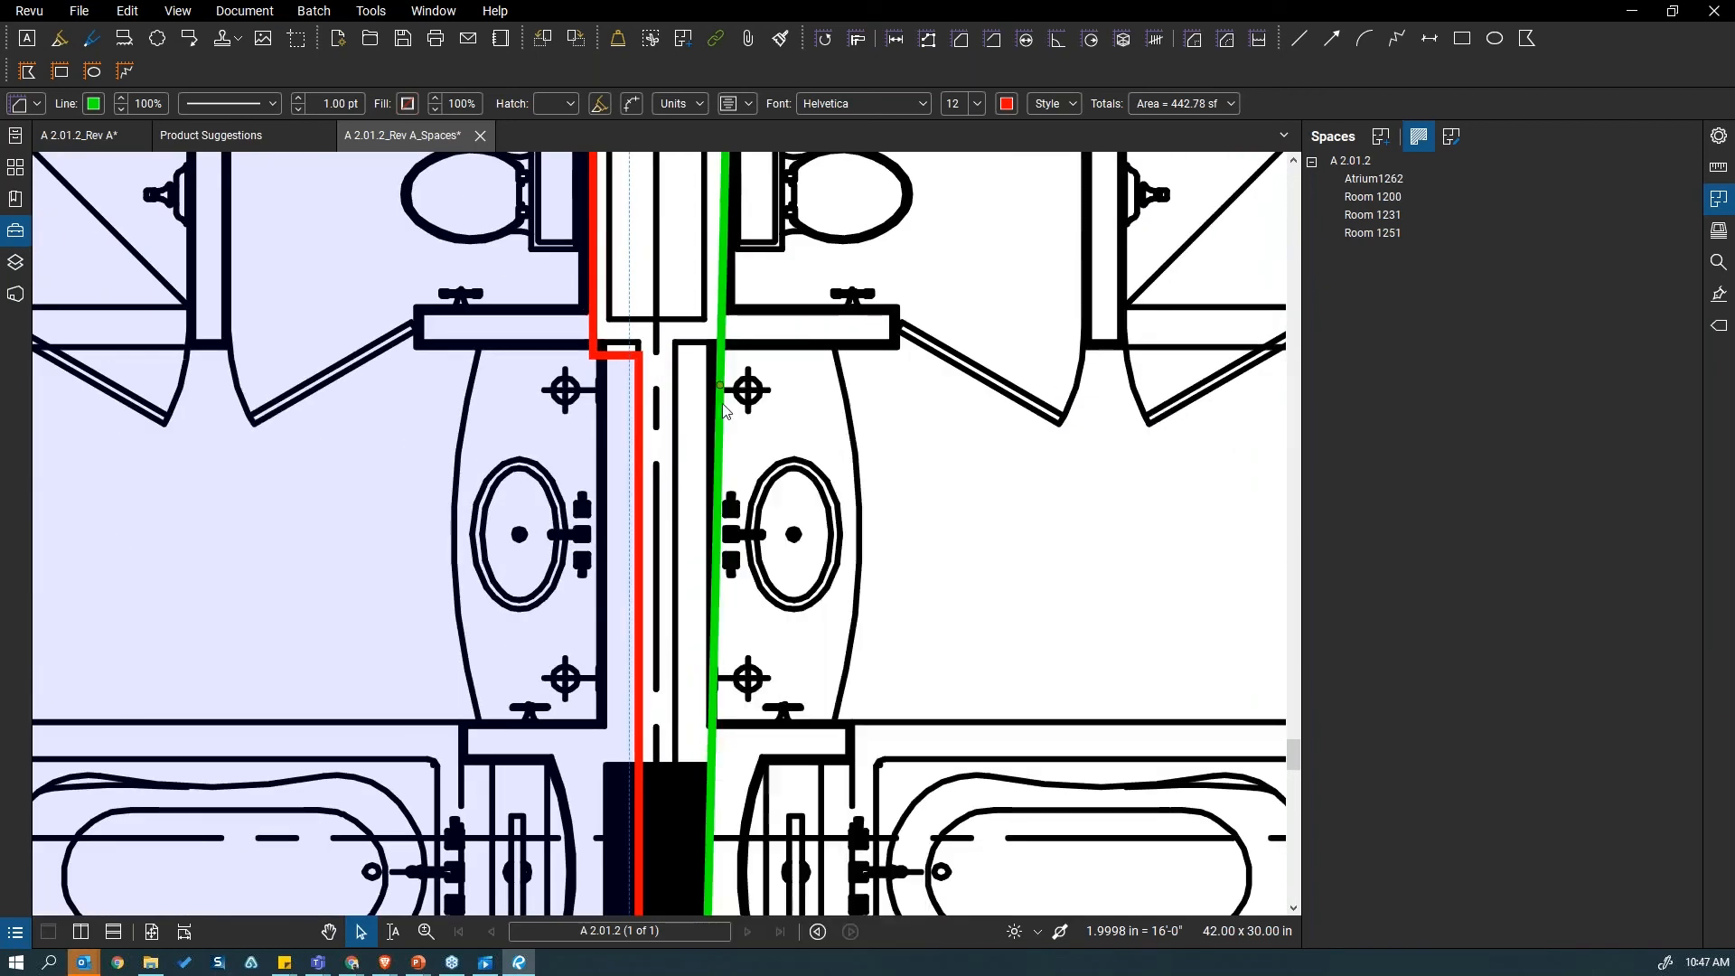
Step: Set the Room 1233 area measurement's line colour to blue
left_click(93, 103)
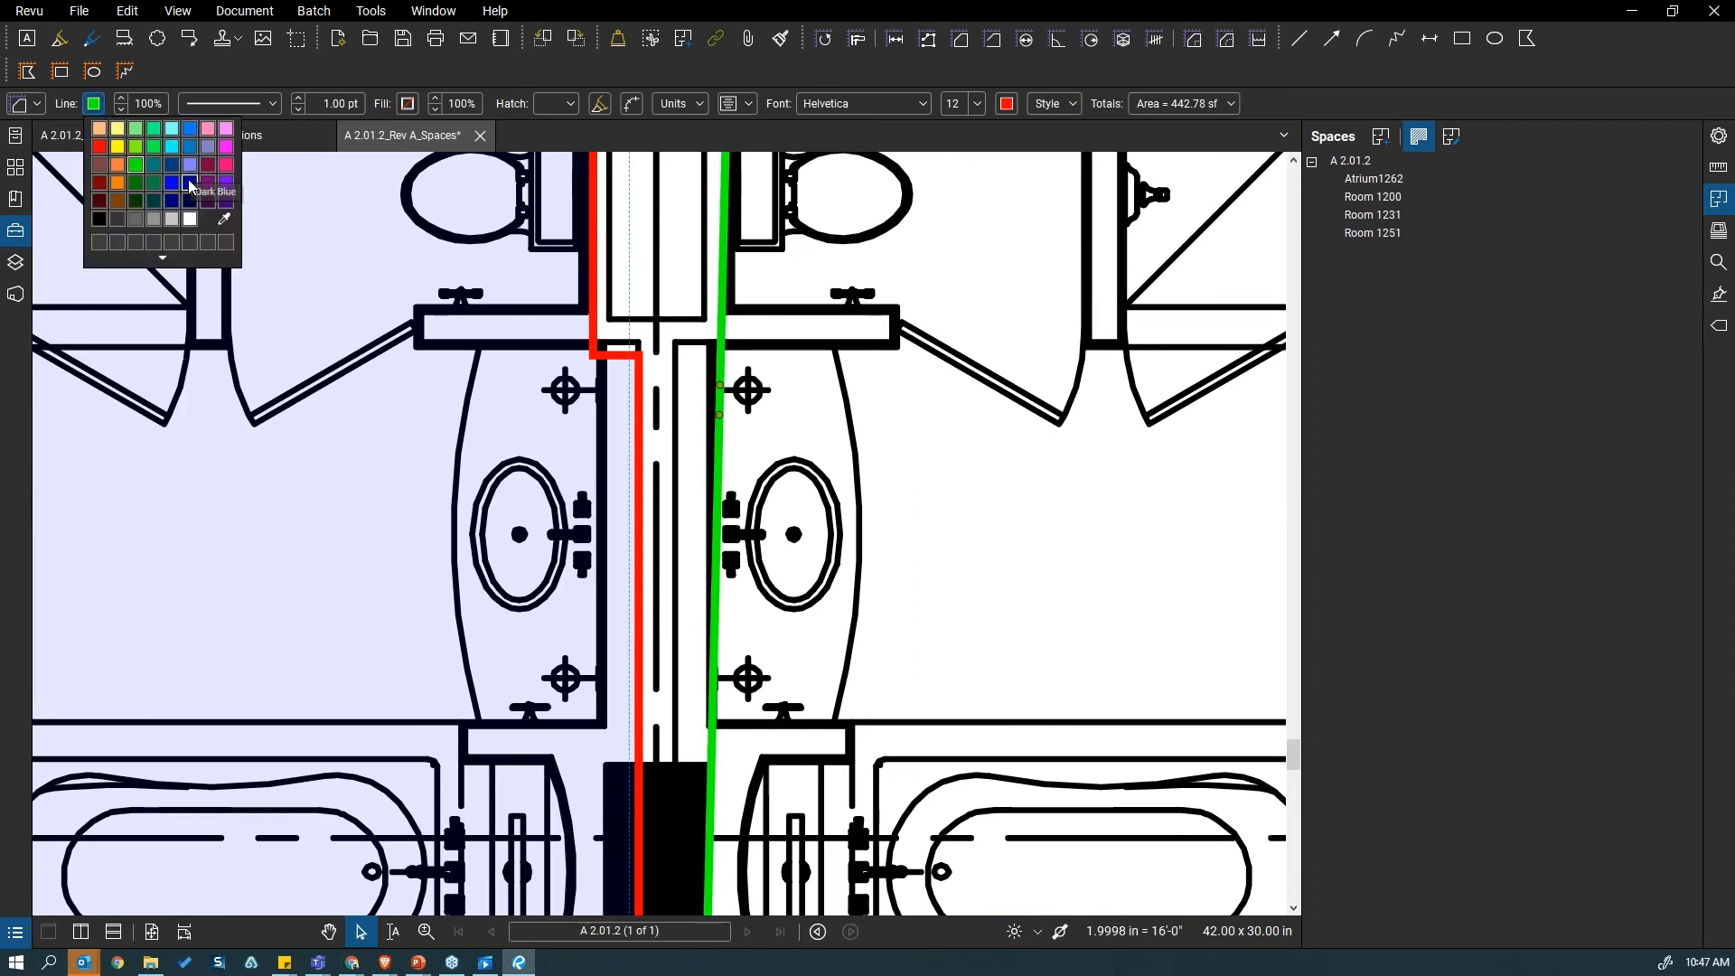
left_click(190, 183)
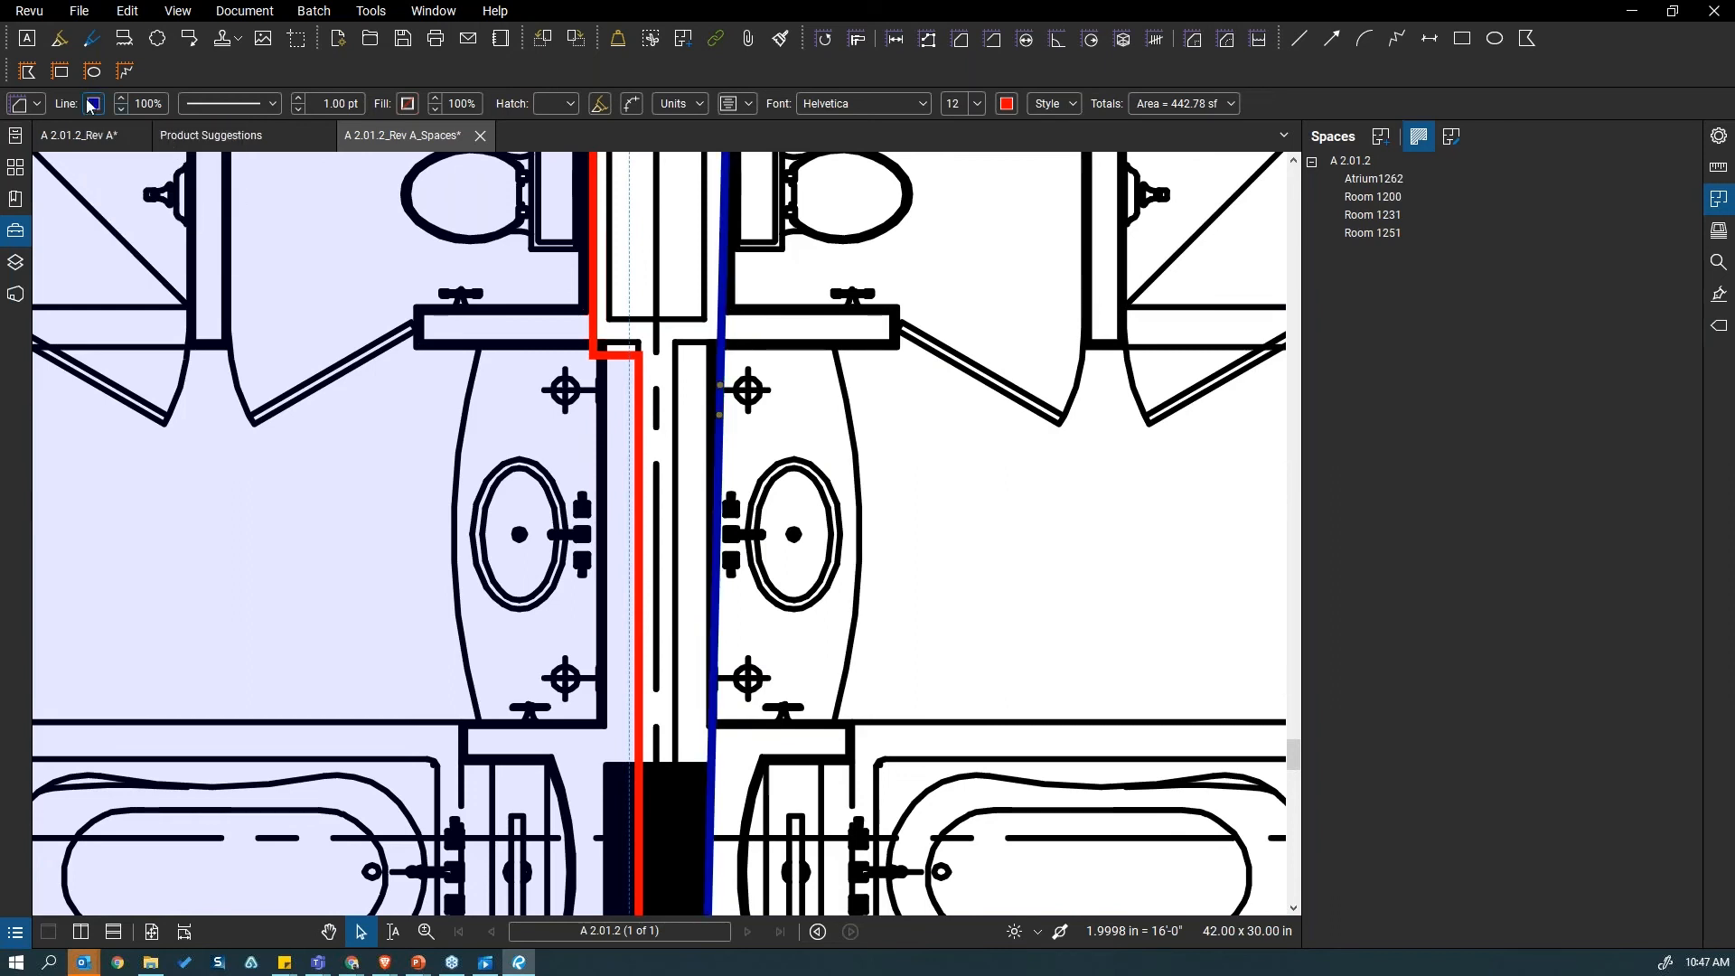
left_click(93, 103)
left_click(171, 184)
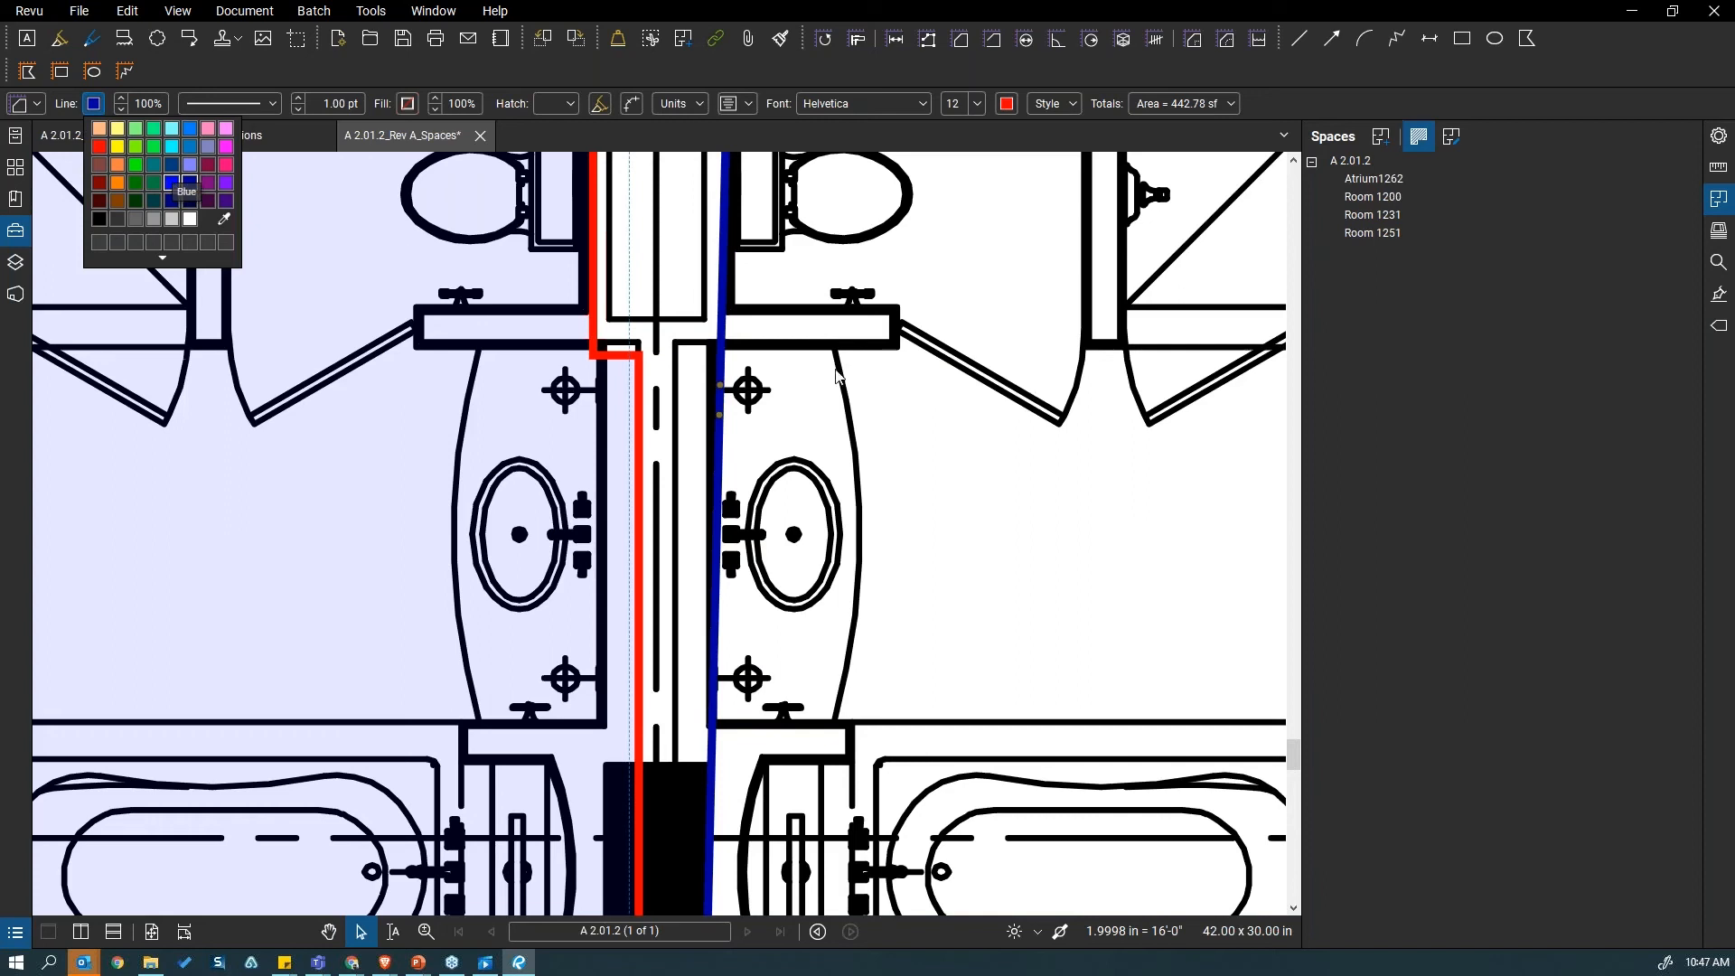
Step: Set the Room 1233 outline's width to 3.00 pt and move its upper added control point up to the wall above the sink
scroll(731, 381, "up", 3)
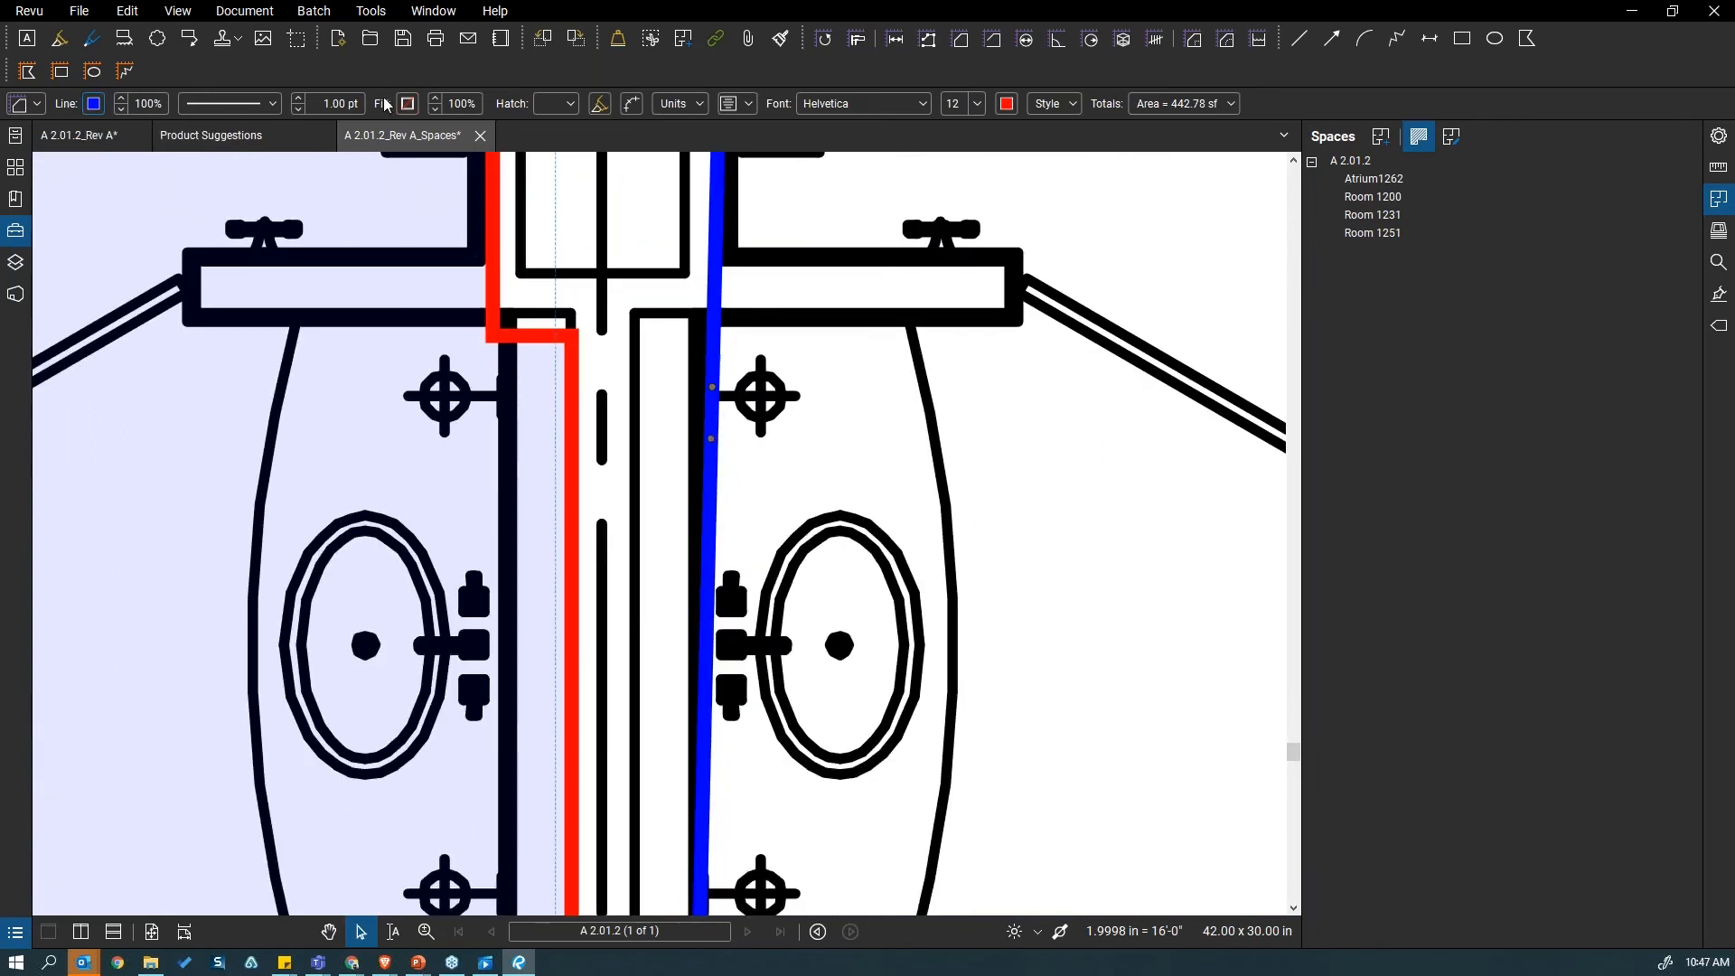
left_click(298, 99)
left_click(299, 99)
left_click(299, 98)
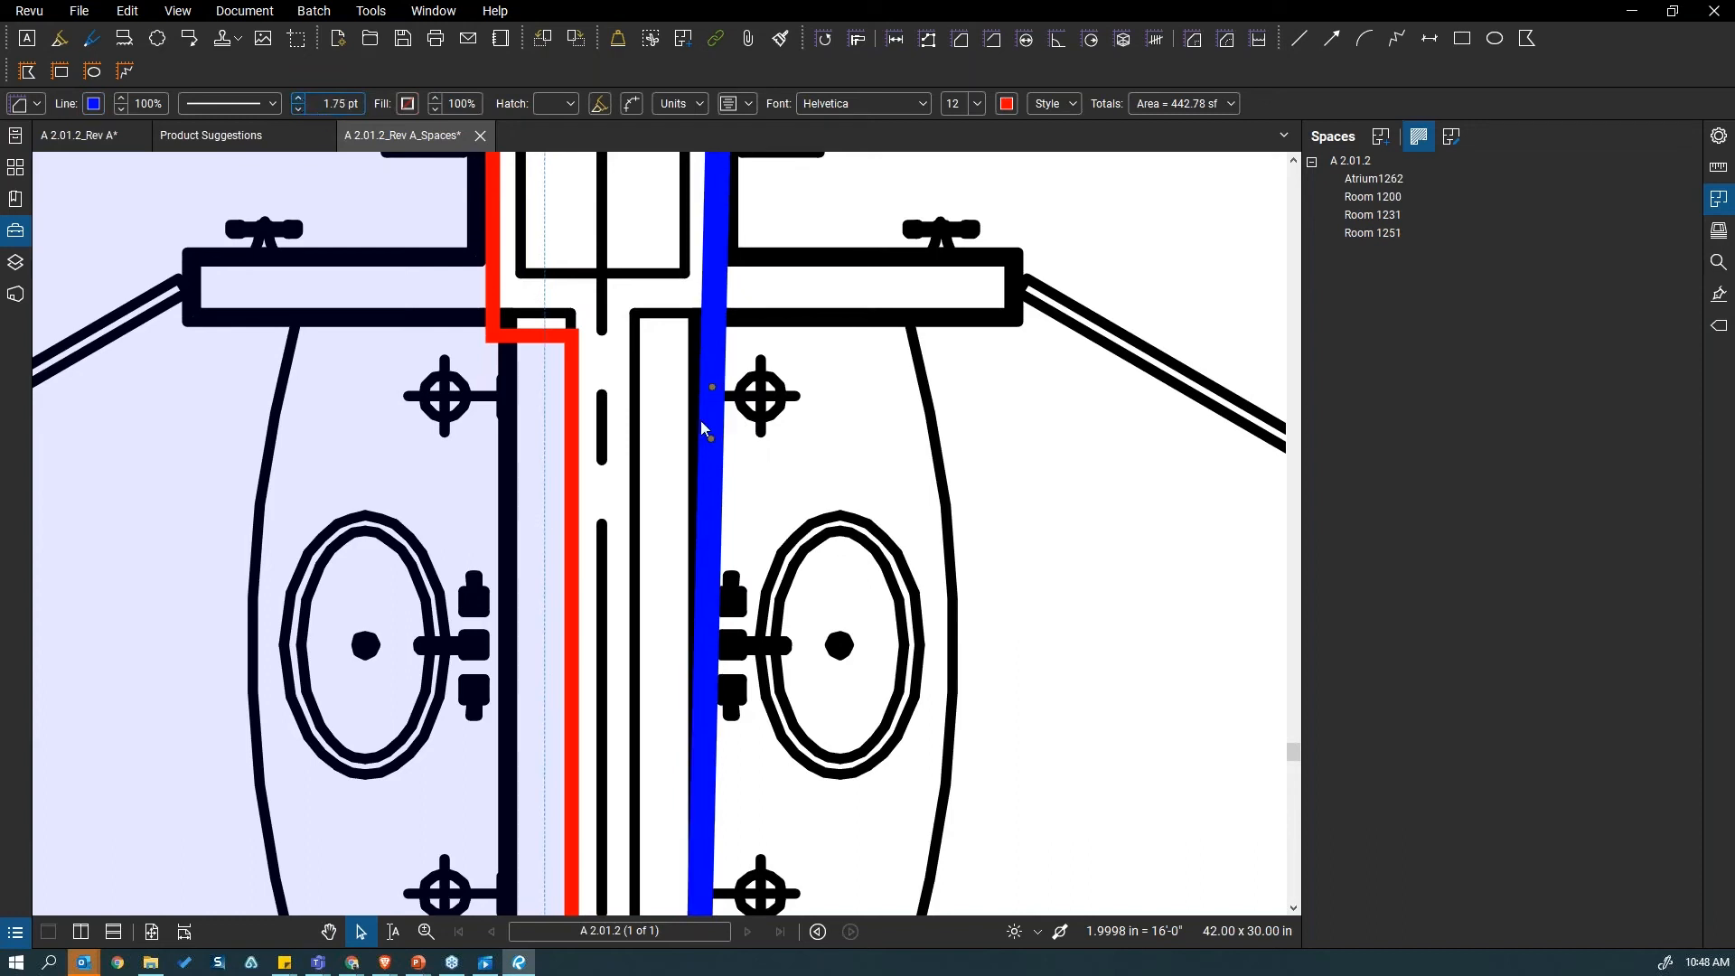
key("Up")
key("Up")
key("Up")
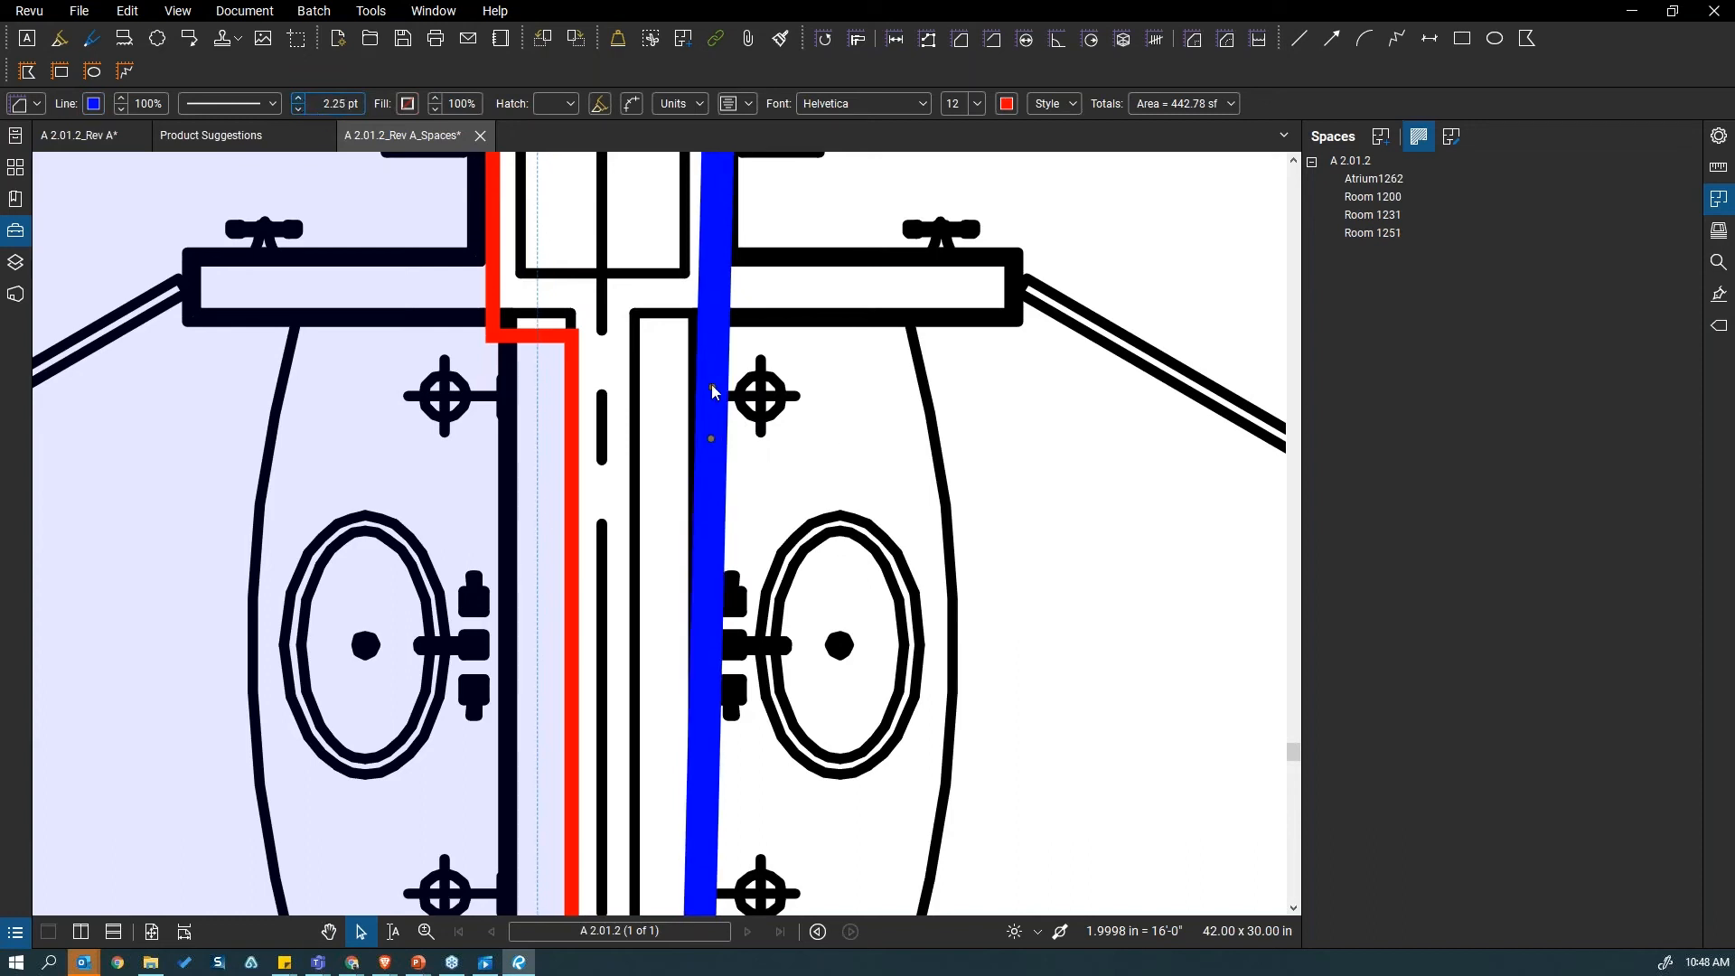
key("Up")
key("Up")
left_click_drag(713, 388, 710, 253)
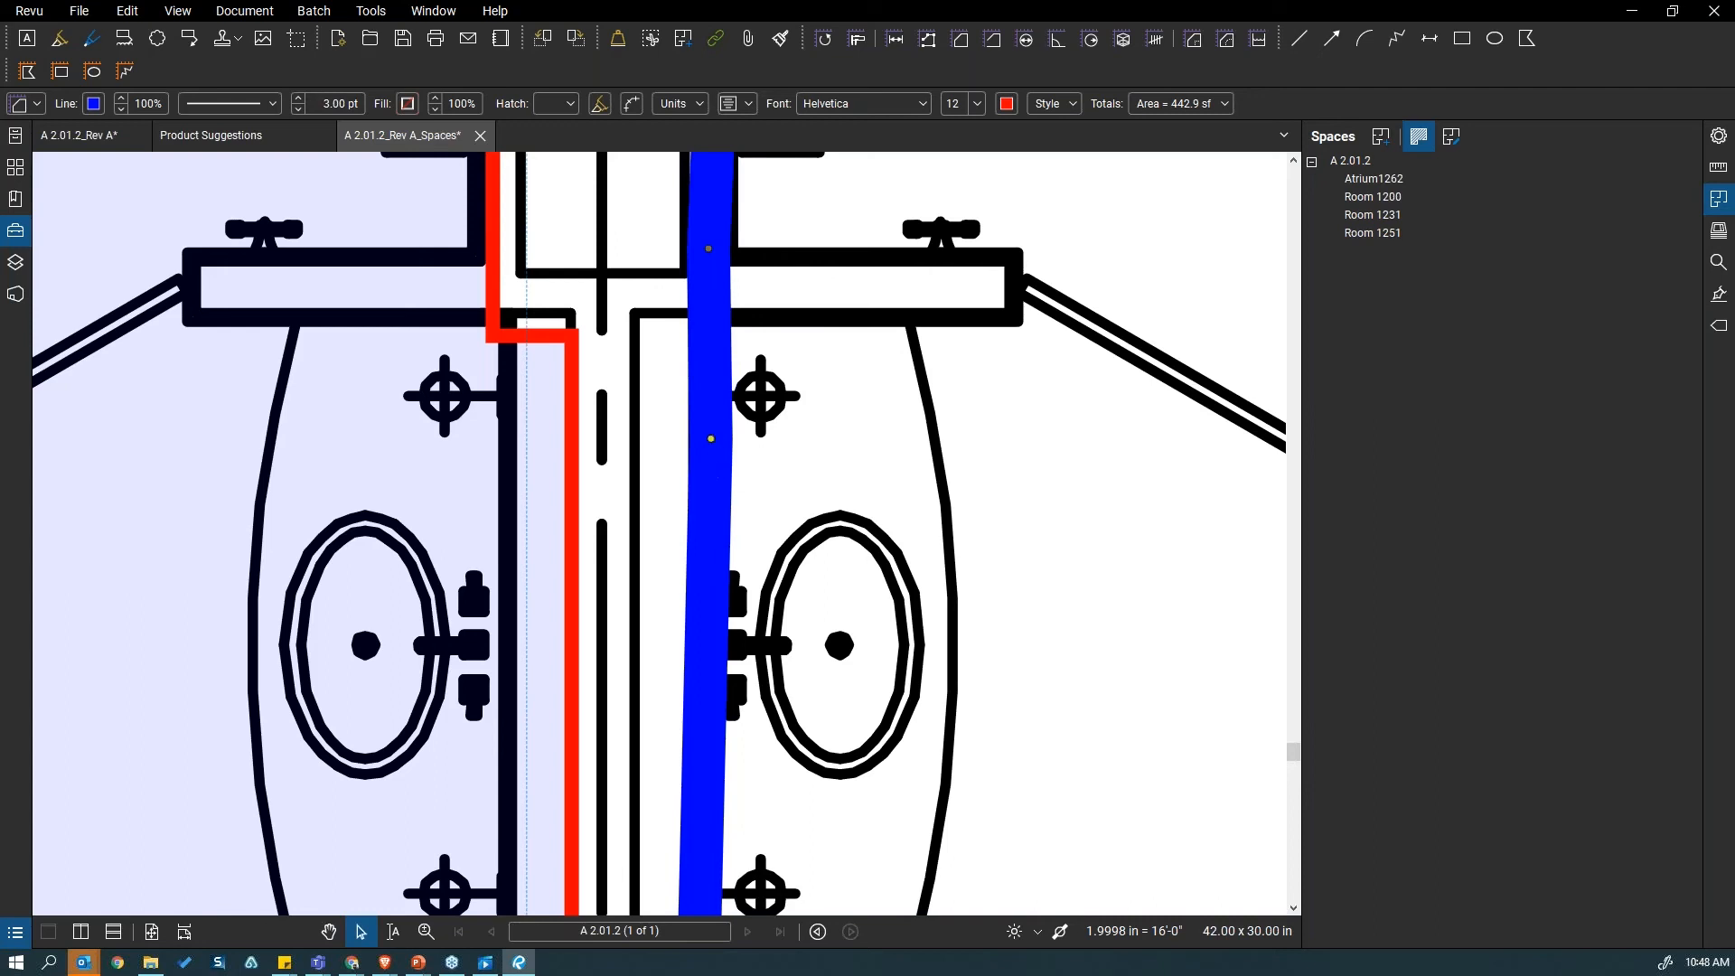
Step: Move the added control points on the Room 1233 outline so its edge follows the wall jog above the bathroom sink
left_click_drag(708, 250, 734, 316)
scroll(750, 352, "down", 6)
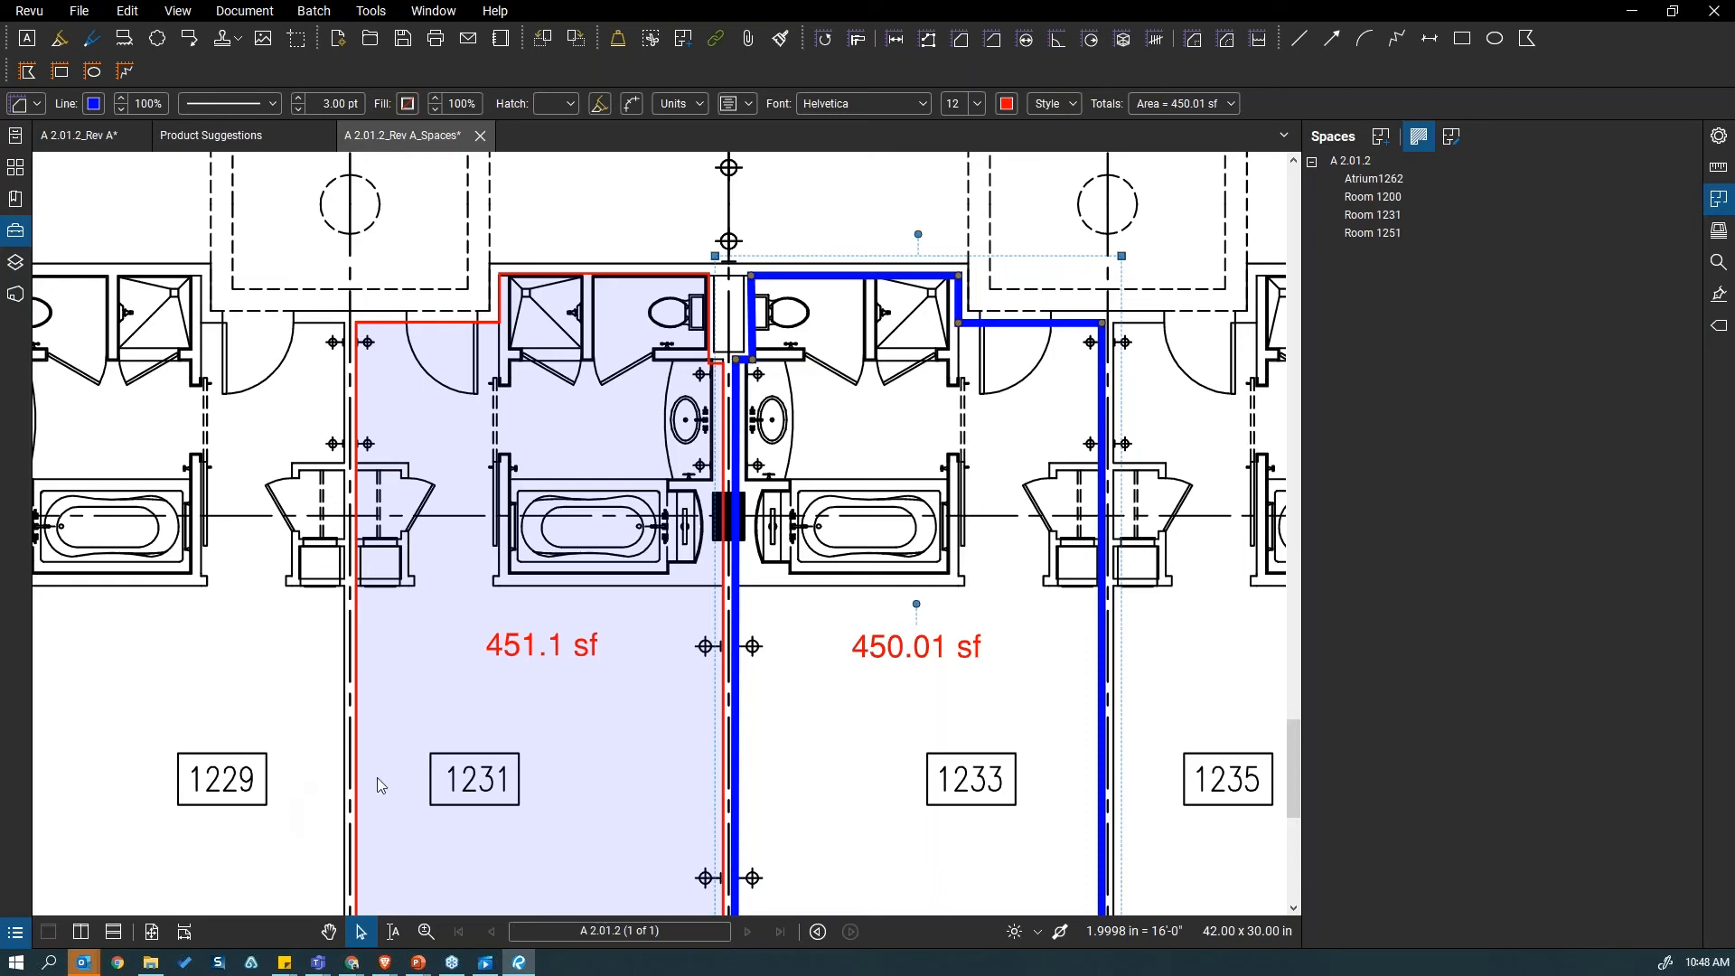
Step: Open the 20211216_BB ADV Studio project, check the not-joined projects, and close the project to return to the sessions list
left_click(16, 295)
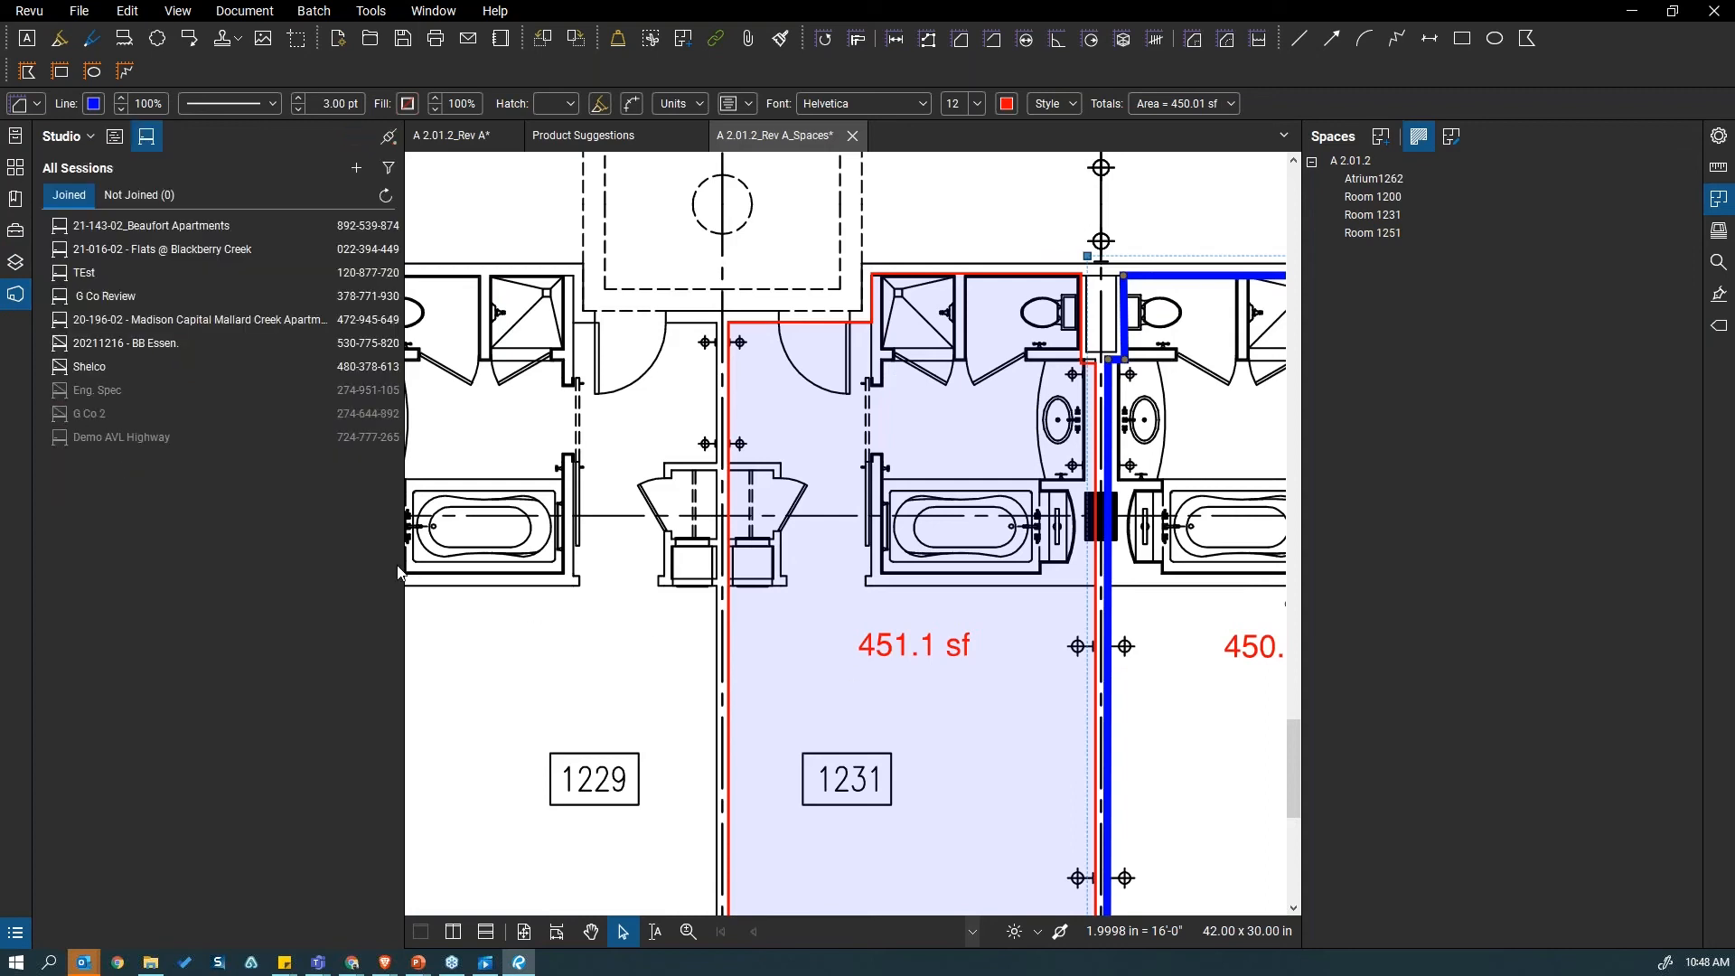
left_click(114, 136)
double_click(145, 225)
left_click(139, 196)
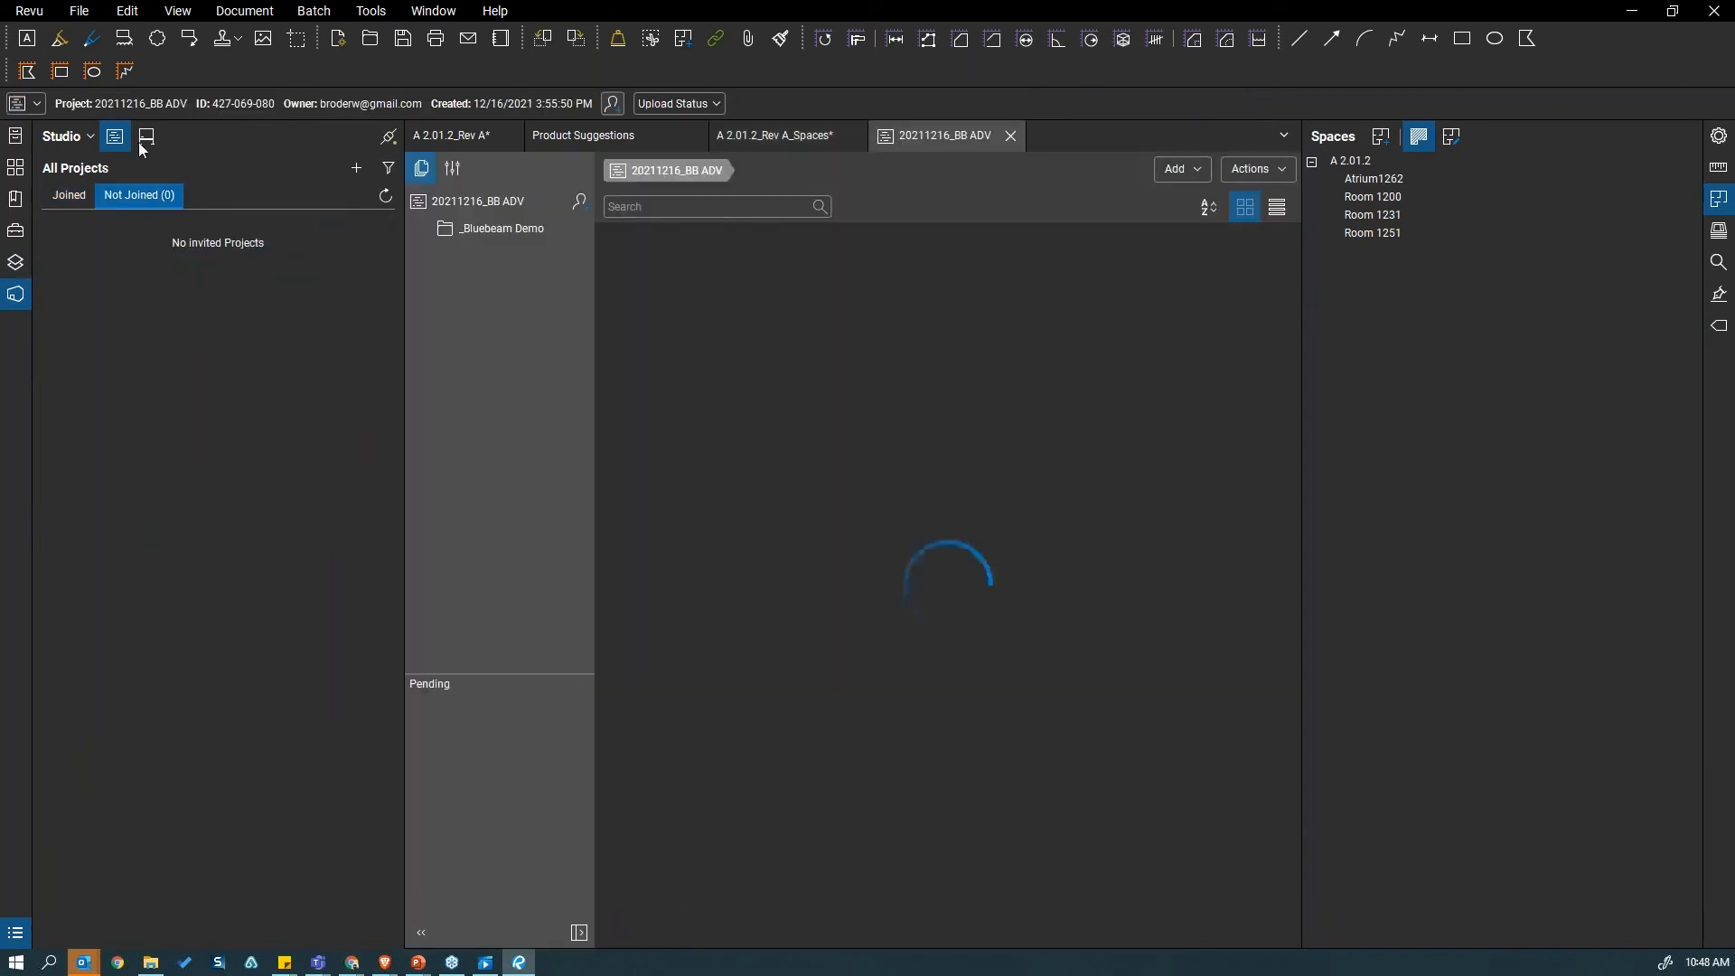
left_click(146, 137)
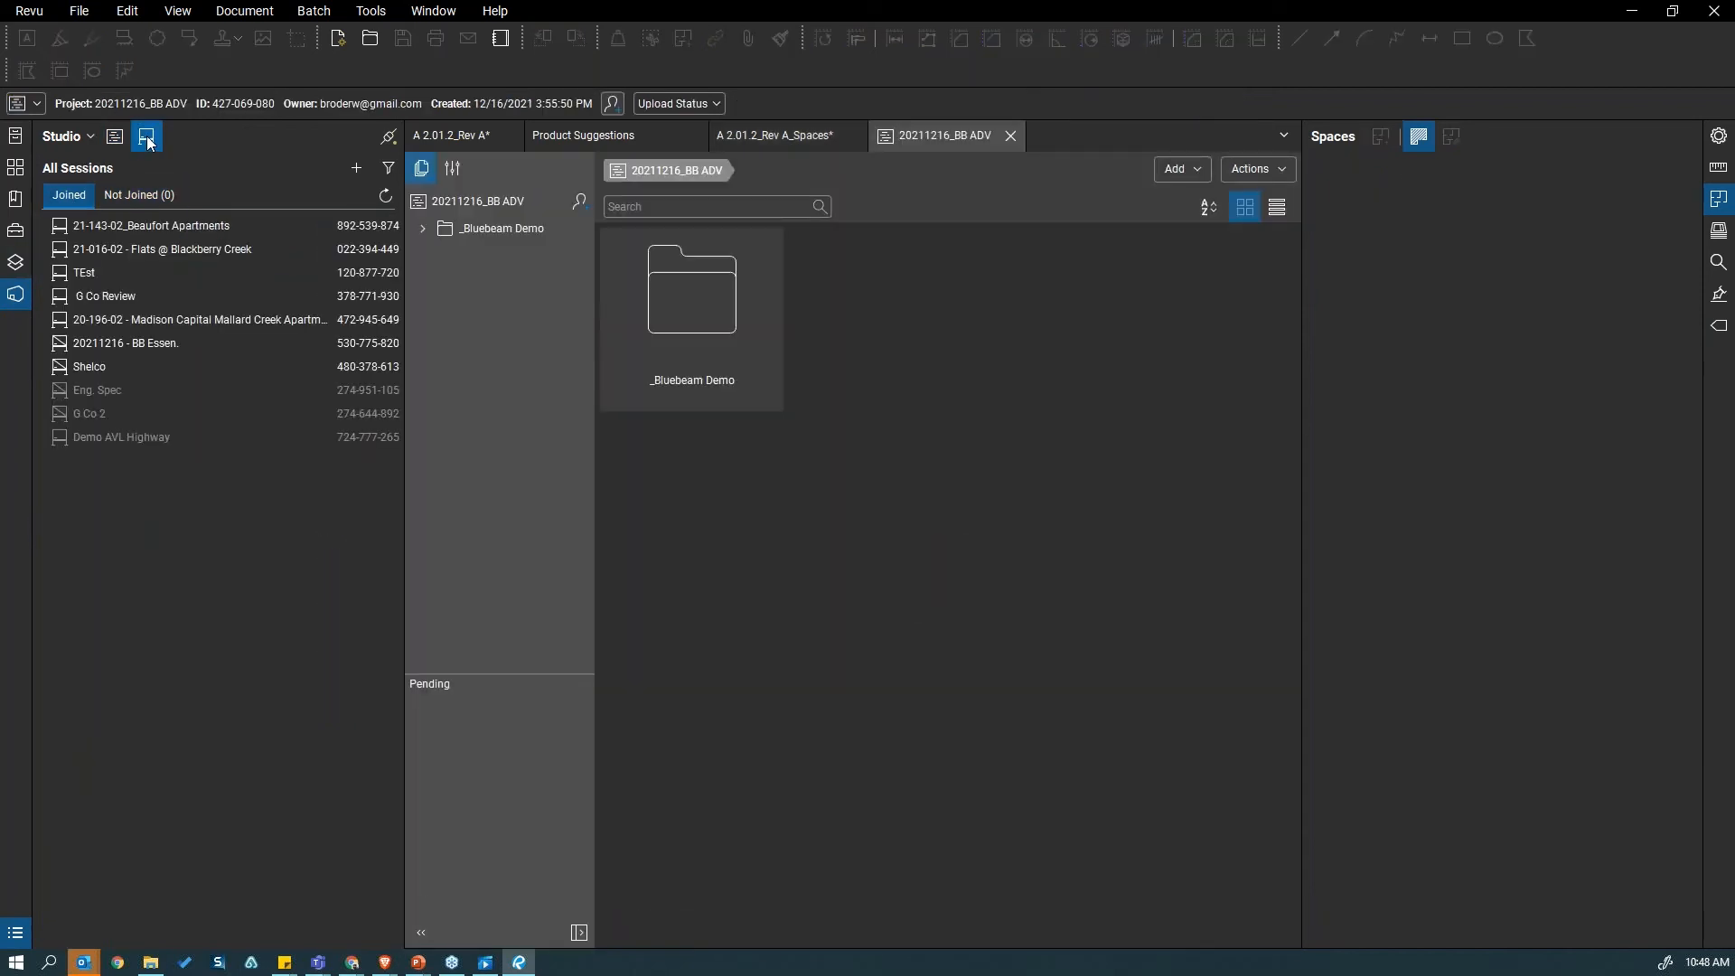
left_click(1011, 136)
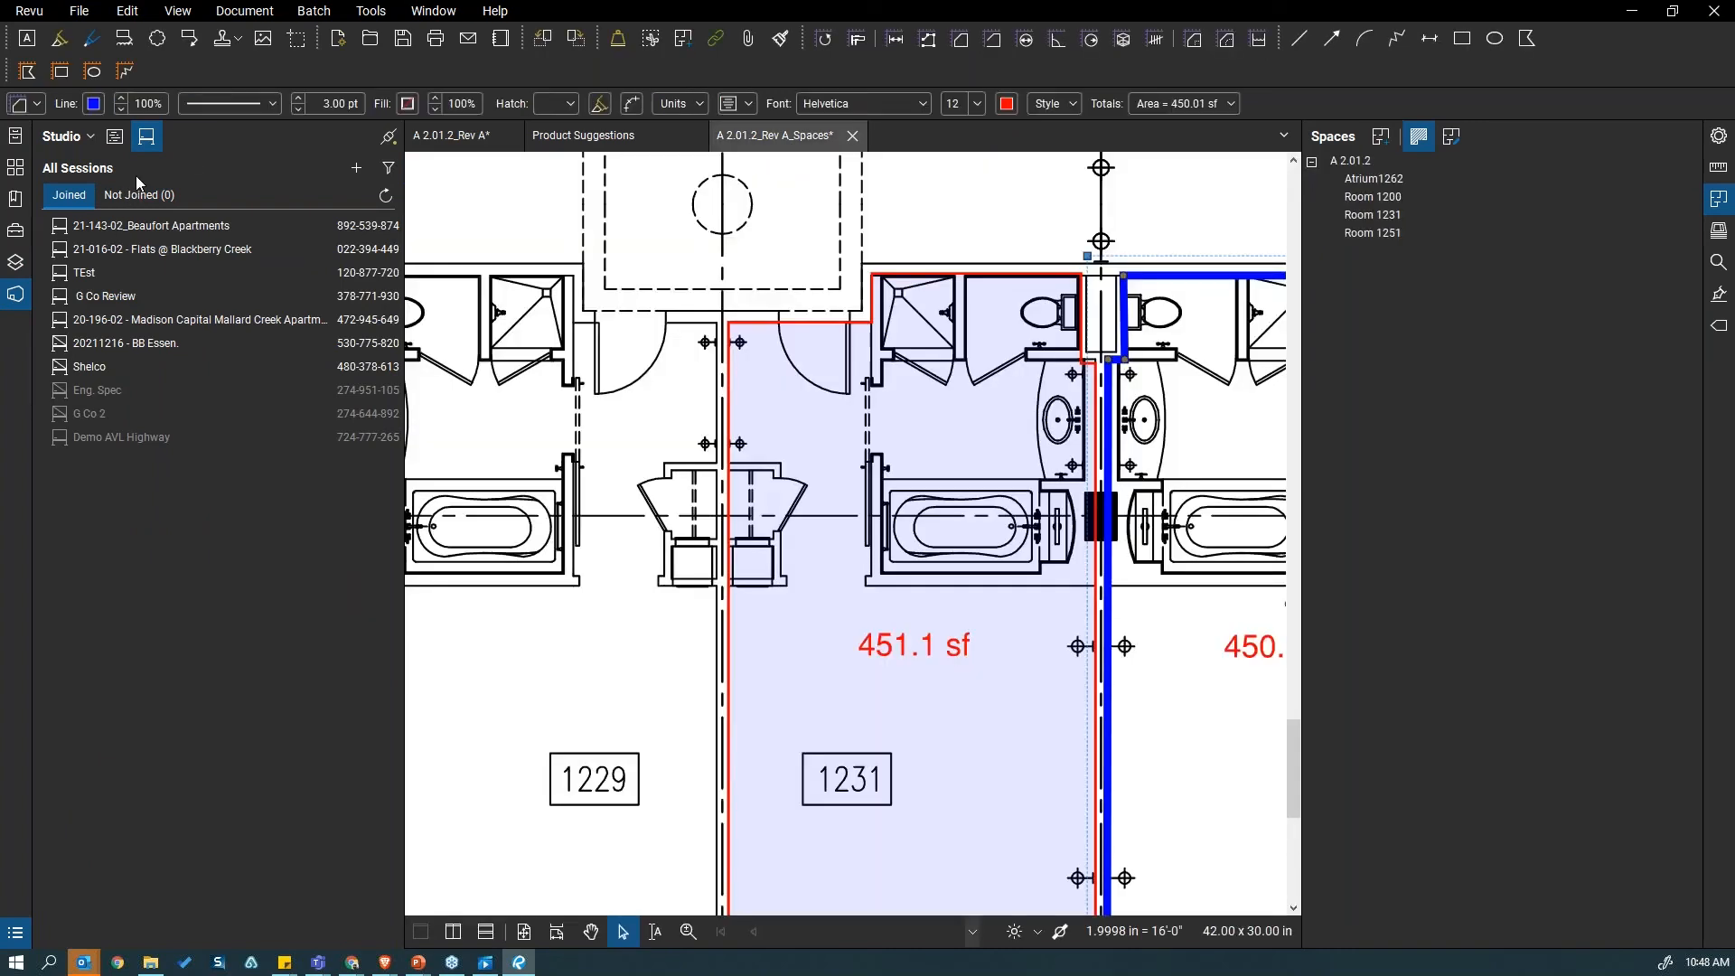
Step: Join the G Co Review Studio session, look through its session settings, and open its notification preferences
double_click(101, 291)
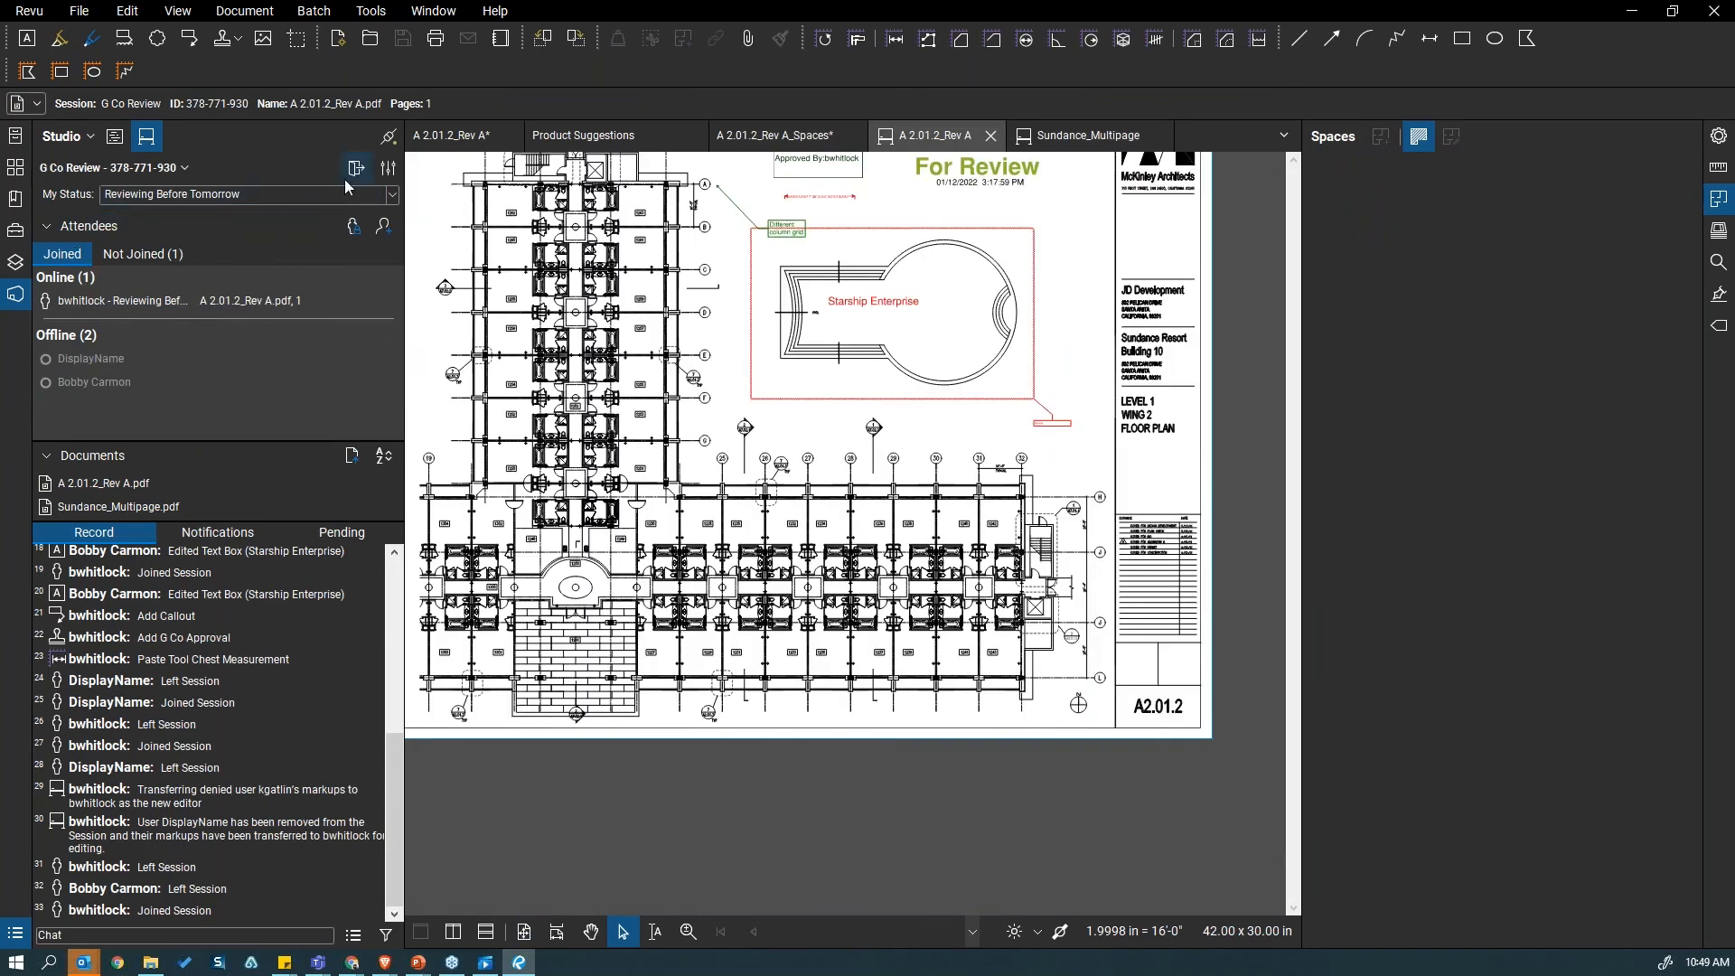
key("ctrl")
left_click(390, 172)
left_click(773, 318)
left_click(641, 320)
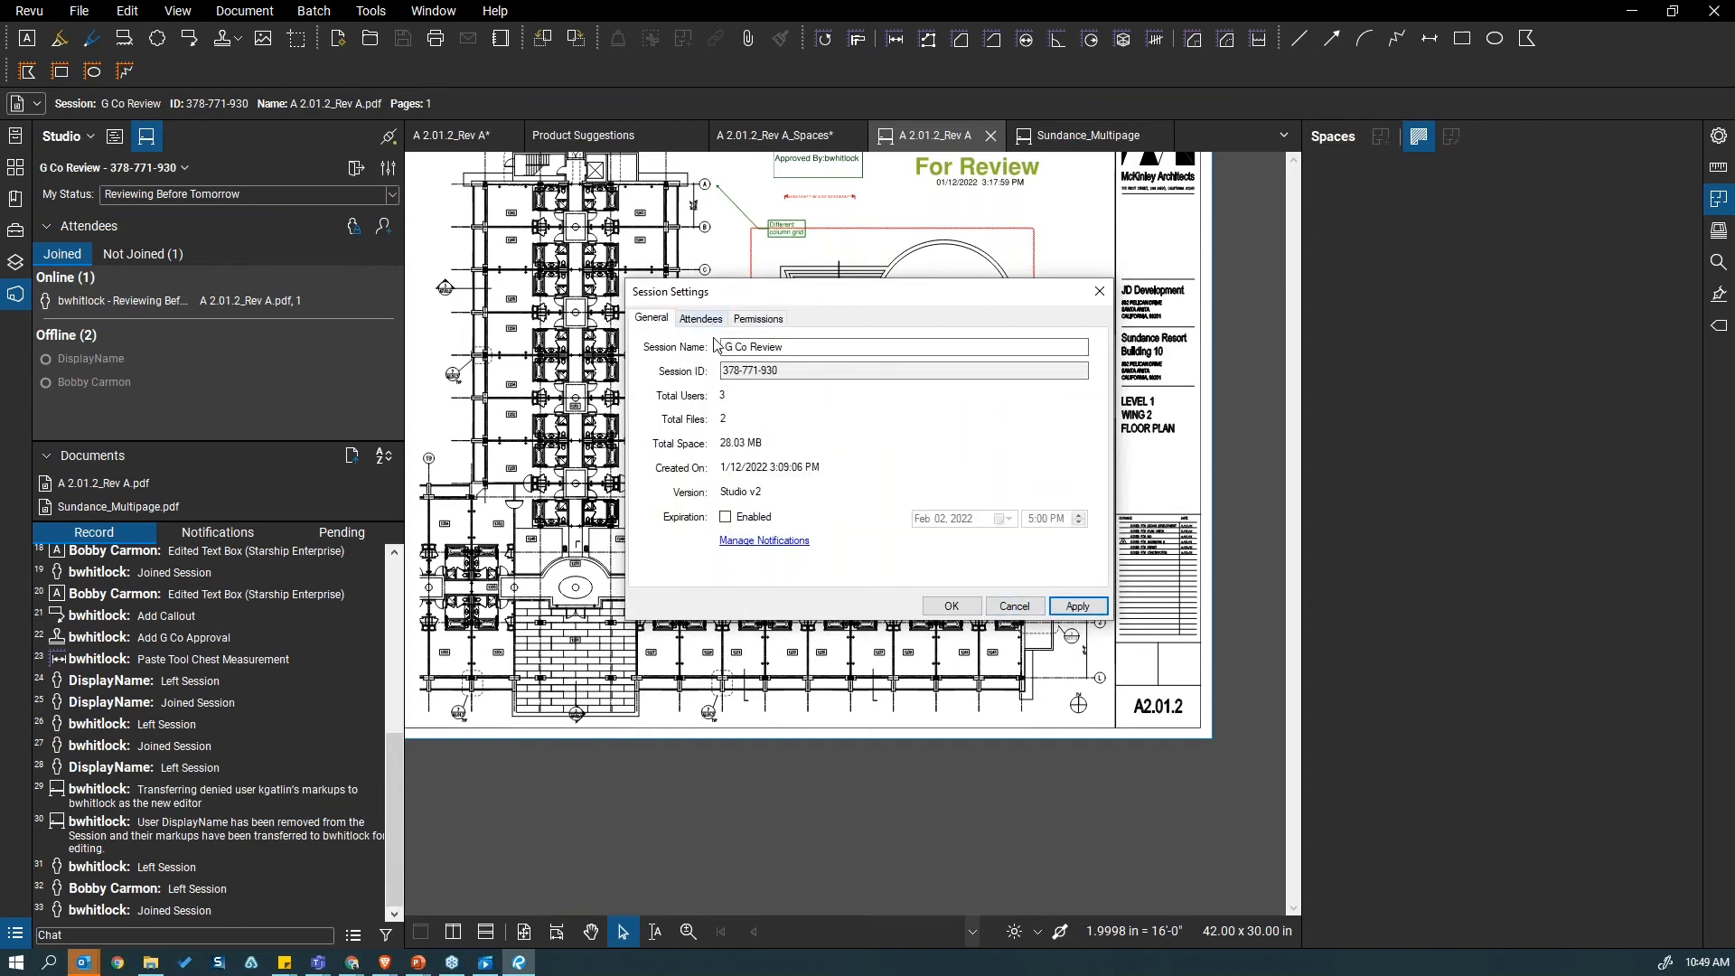
key("ctrl")
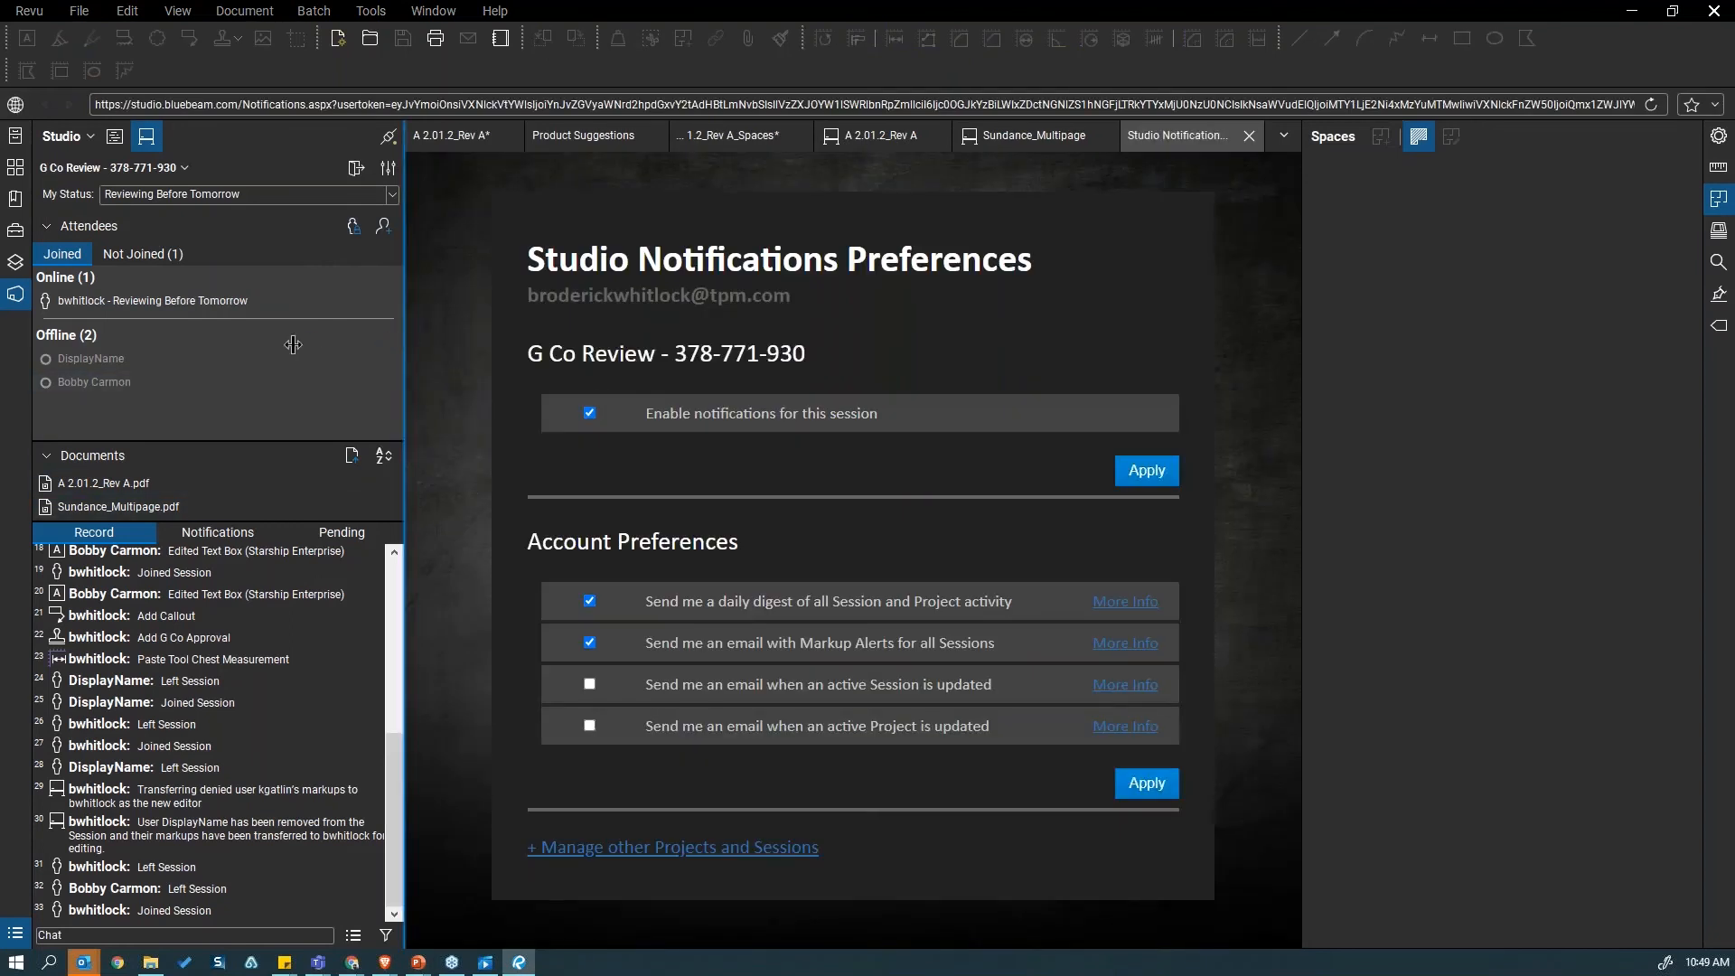
Step: Clear the daily digest, Markup Alerts and session notification options, and expand the daily digest details and the other Projects and Sessions list
left_click_drag(293, 344, 221, 344)
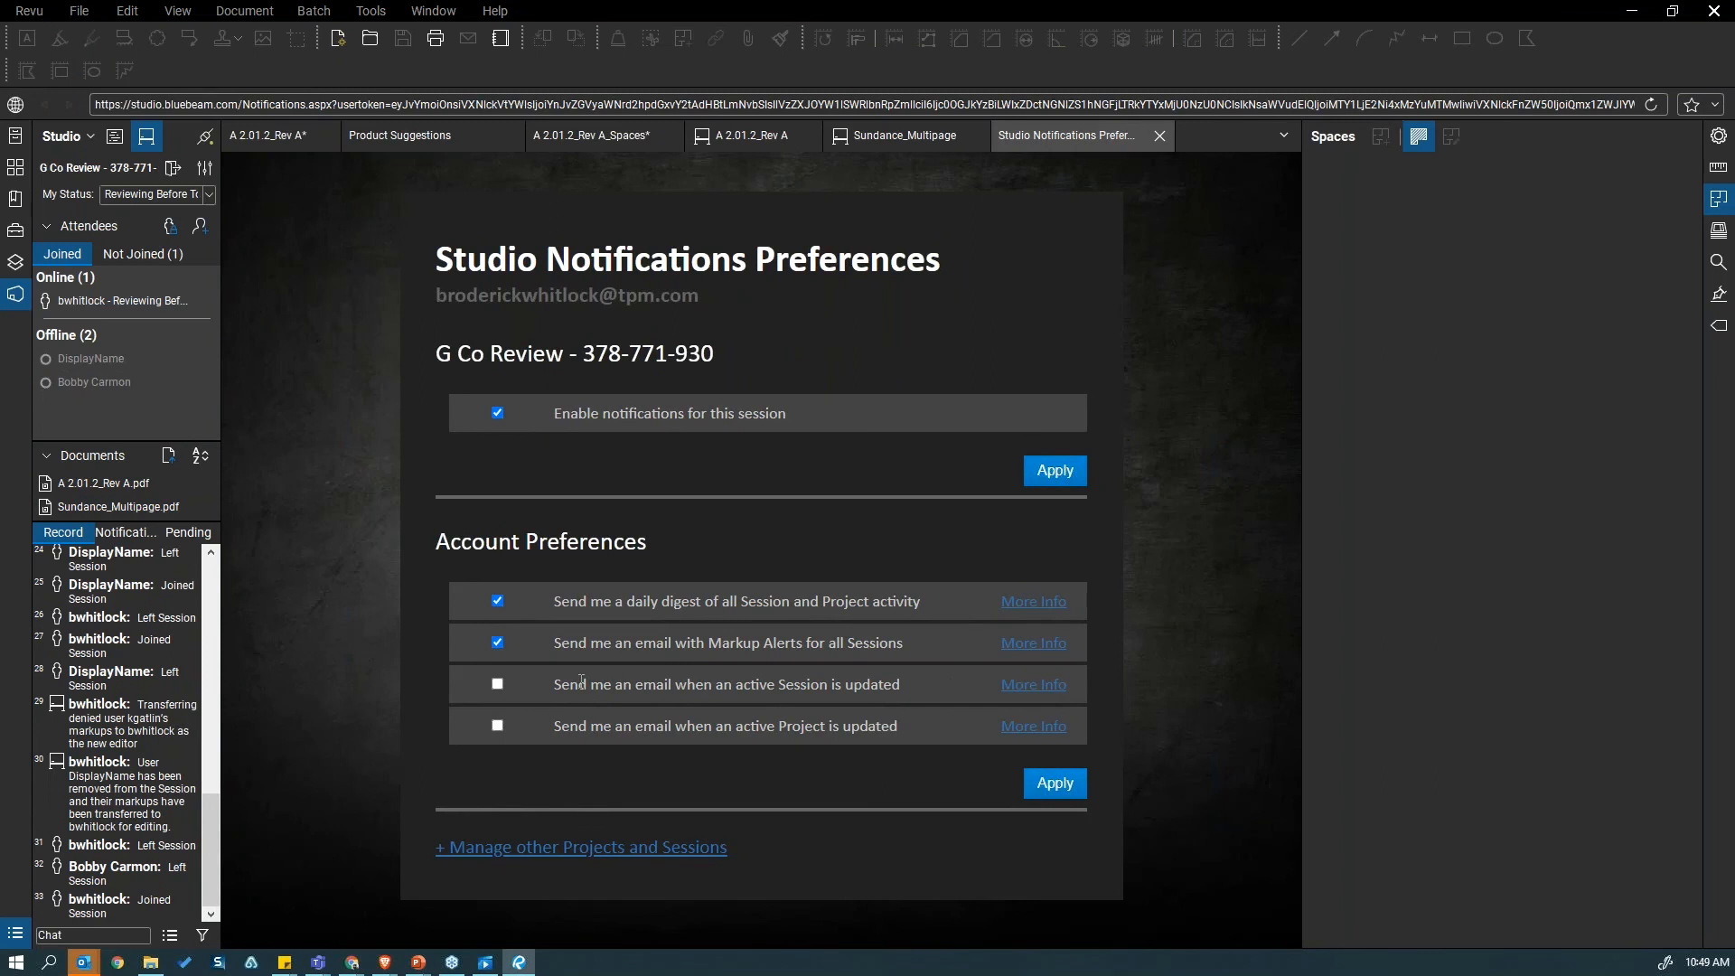
left_click(498, 645)
left_click(1038, 603)
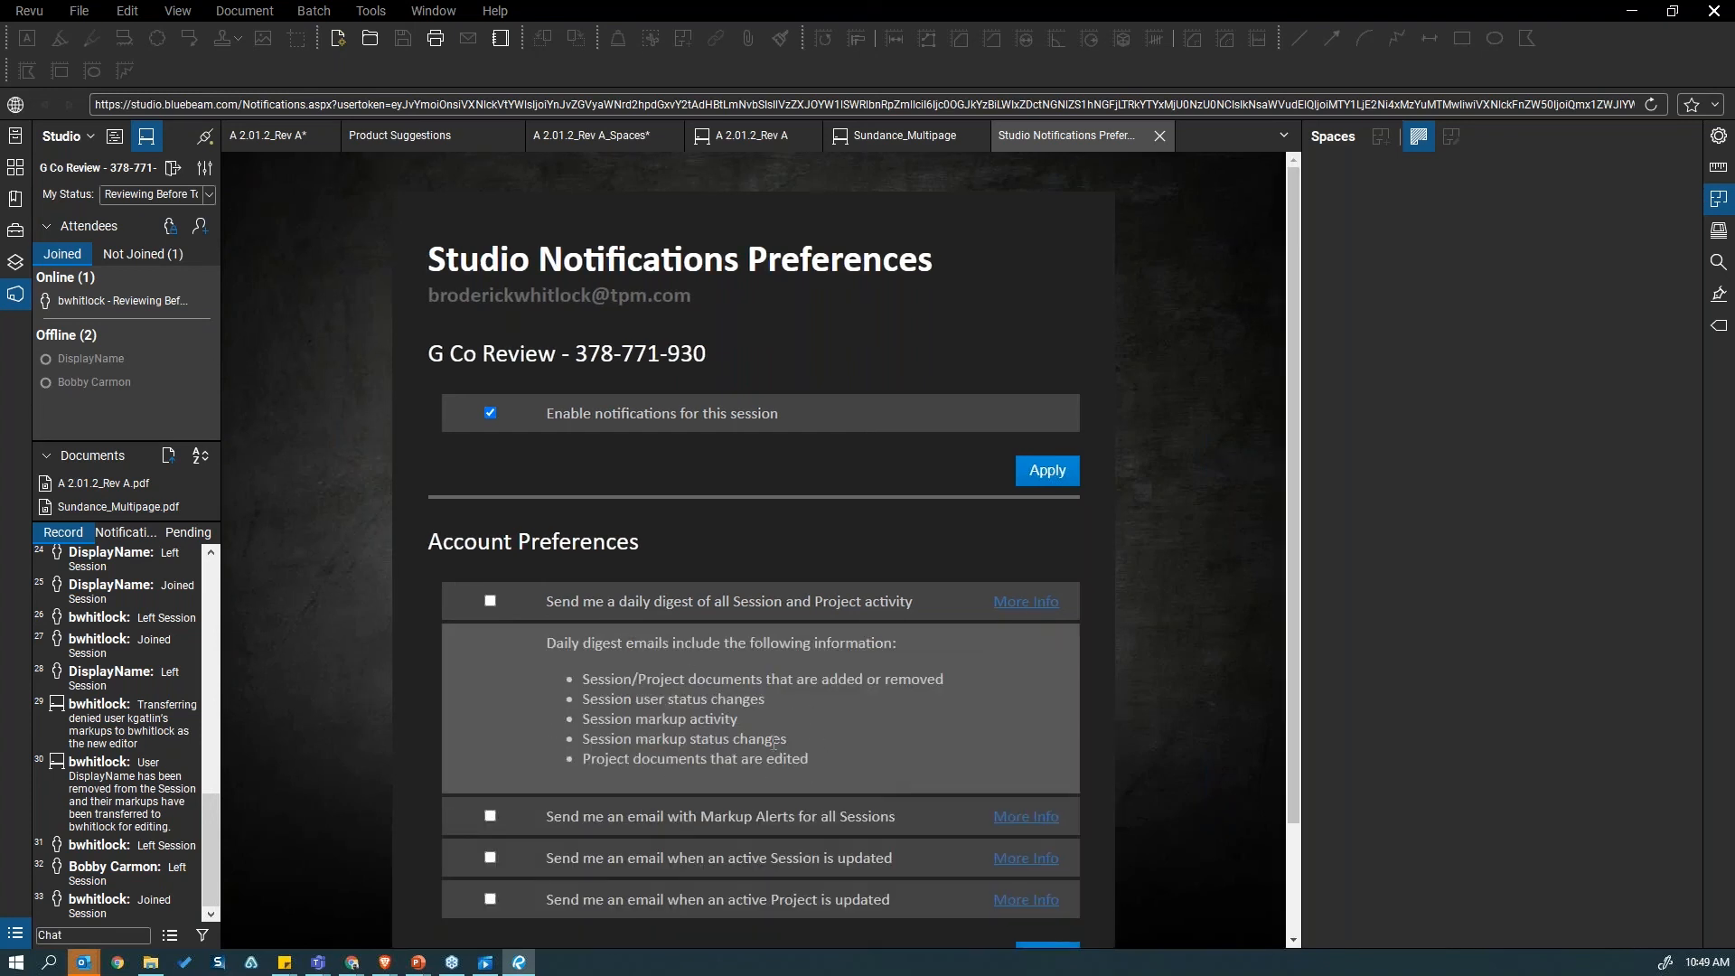
scroll(768, 737, "down", 3)
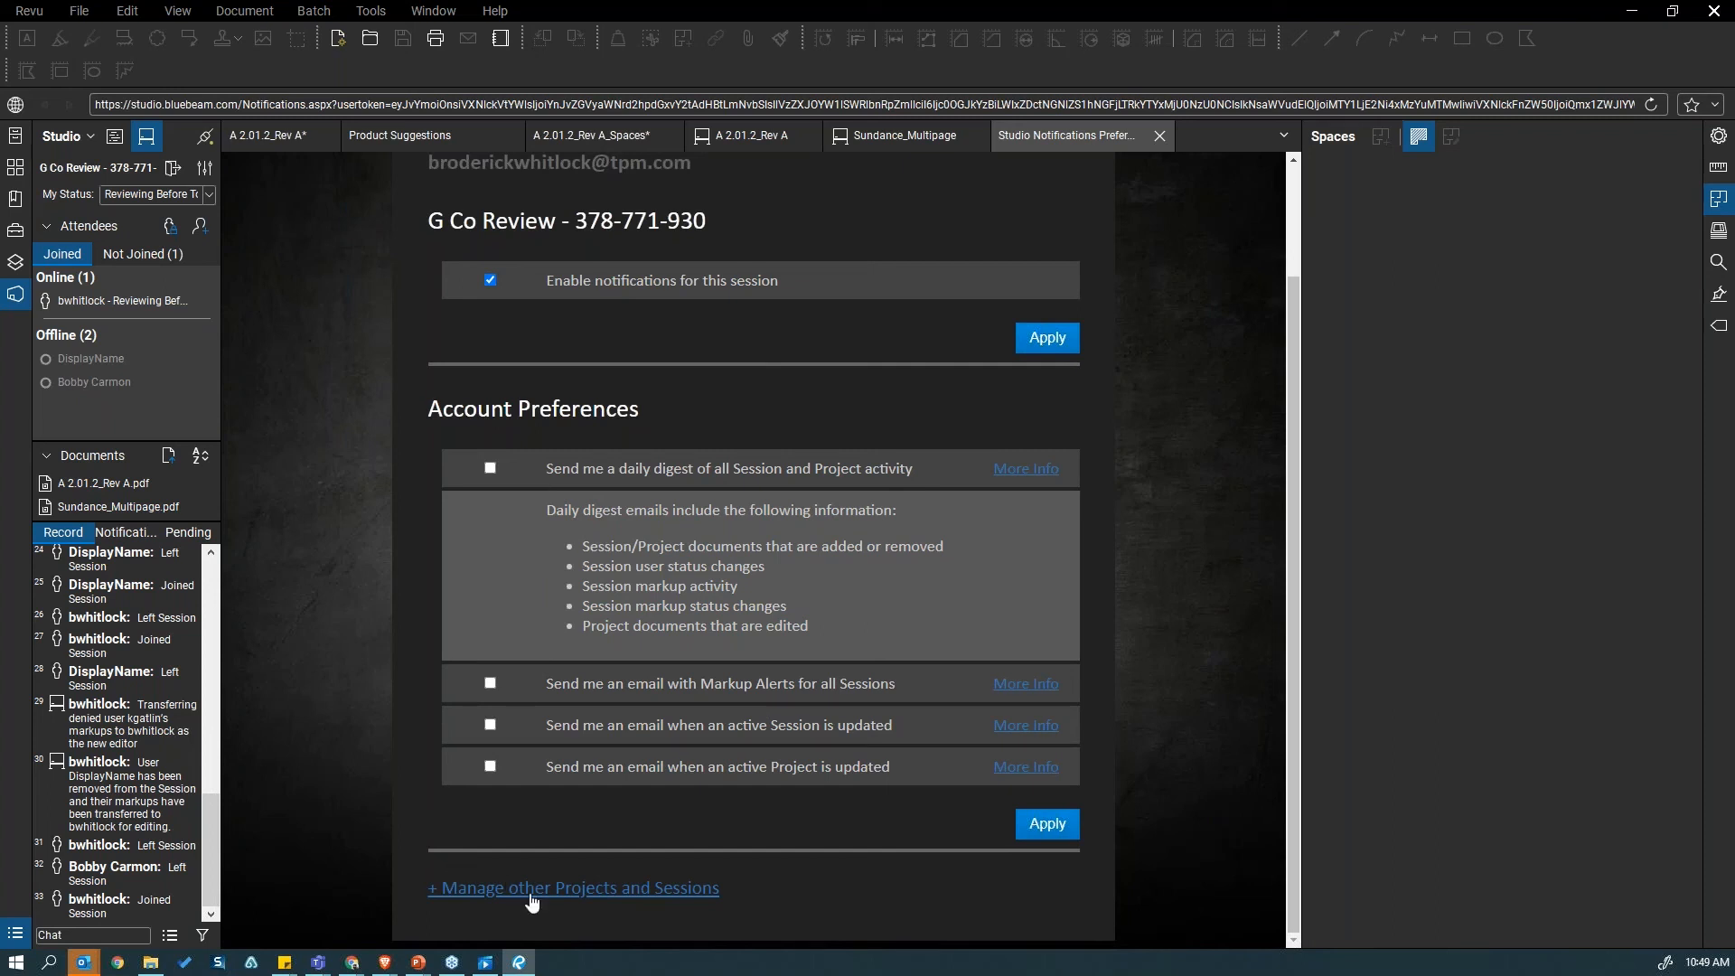
left_click(491, 281)
left_click(483, 884)
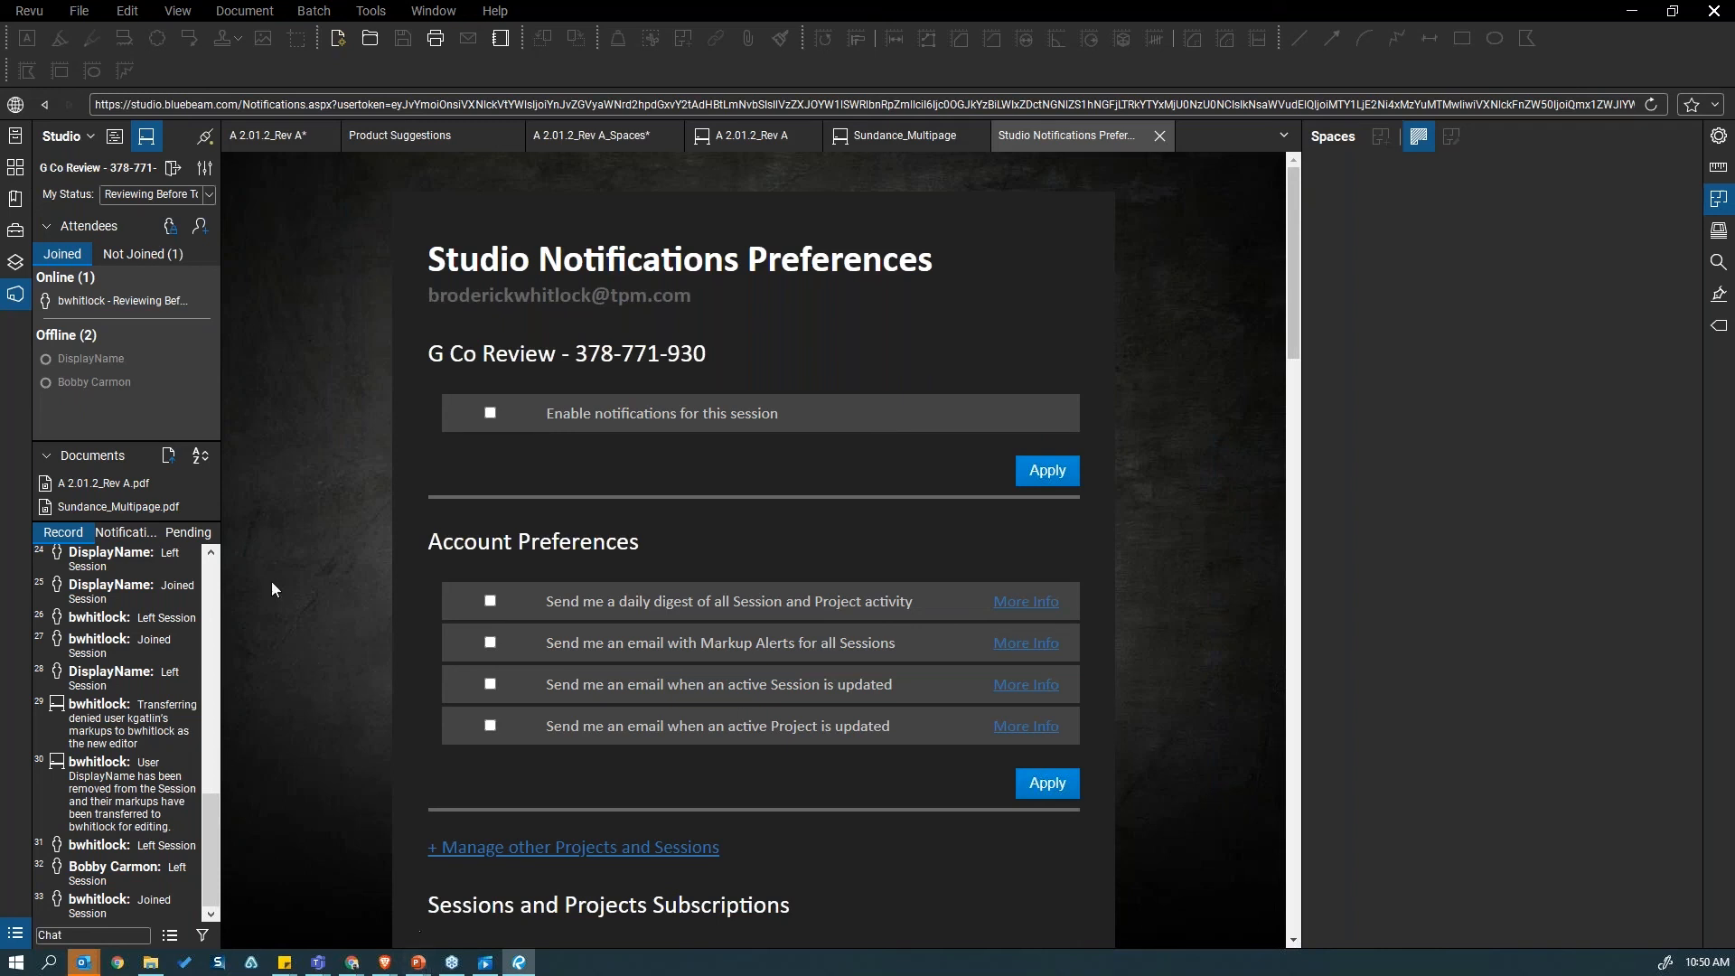
Step: Bring up the A 2.01.2_Rev A drawing and glance at the PowerPoint slide show before returning to the drawing
left_click(566, 141)
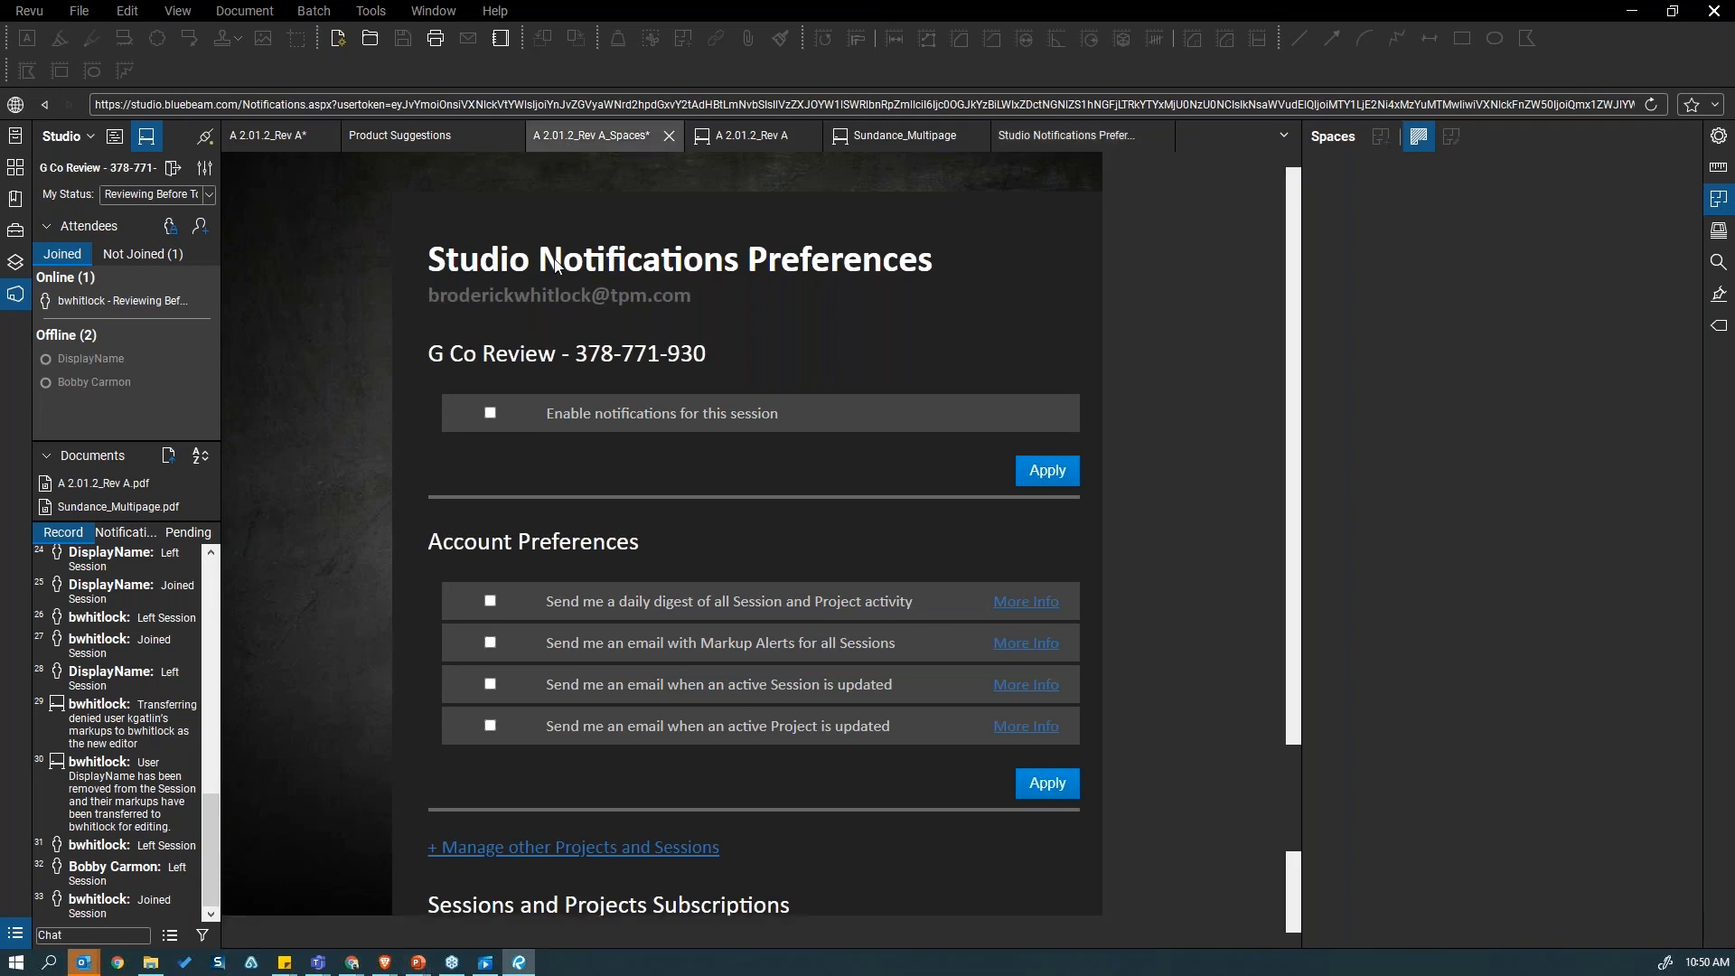
left_click(289, 138)
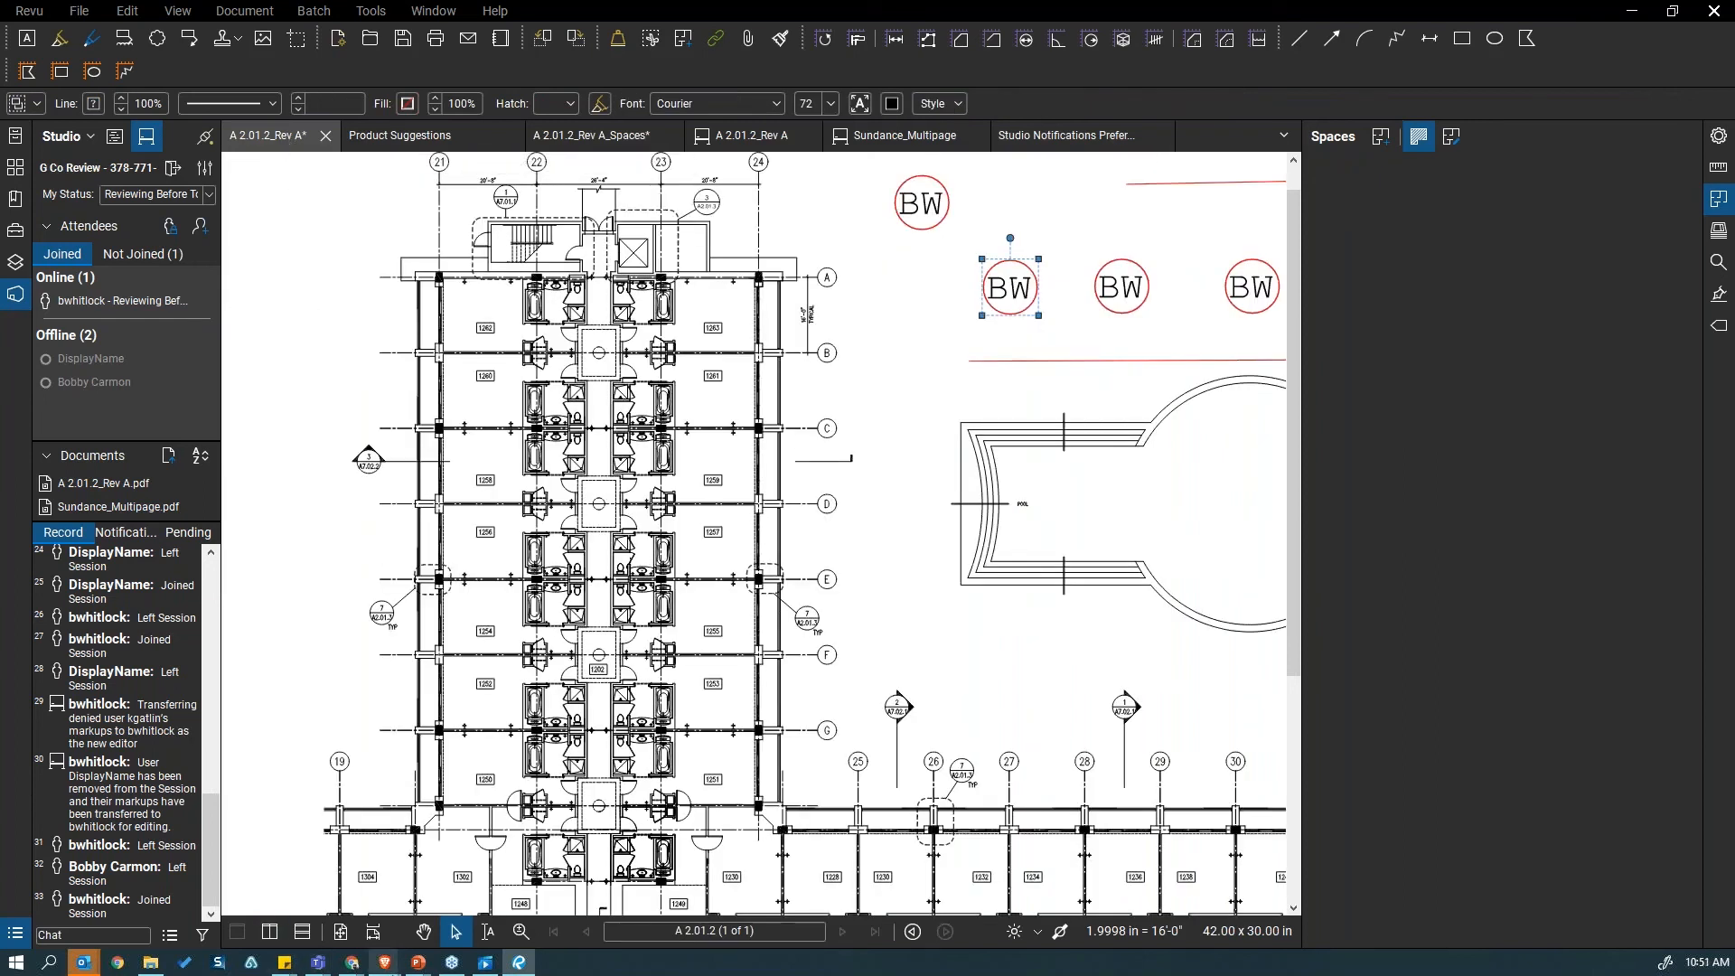
left_click(416, 964)
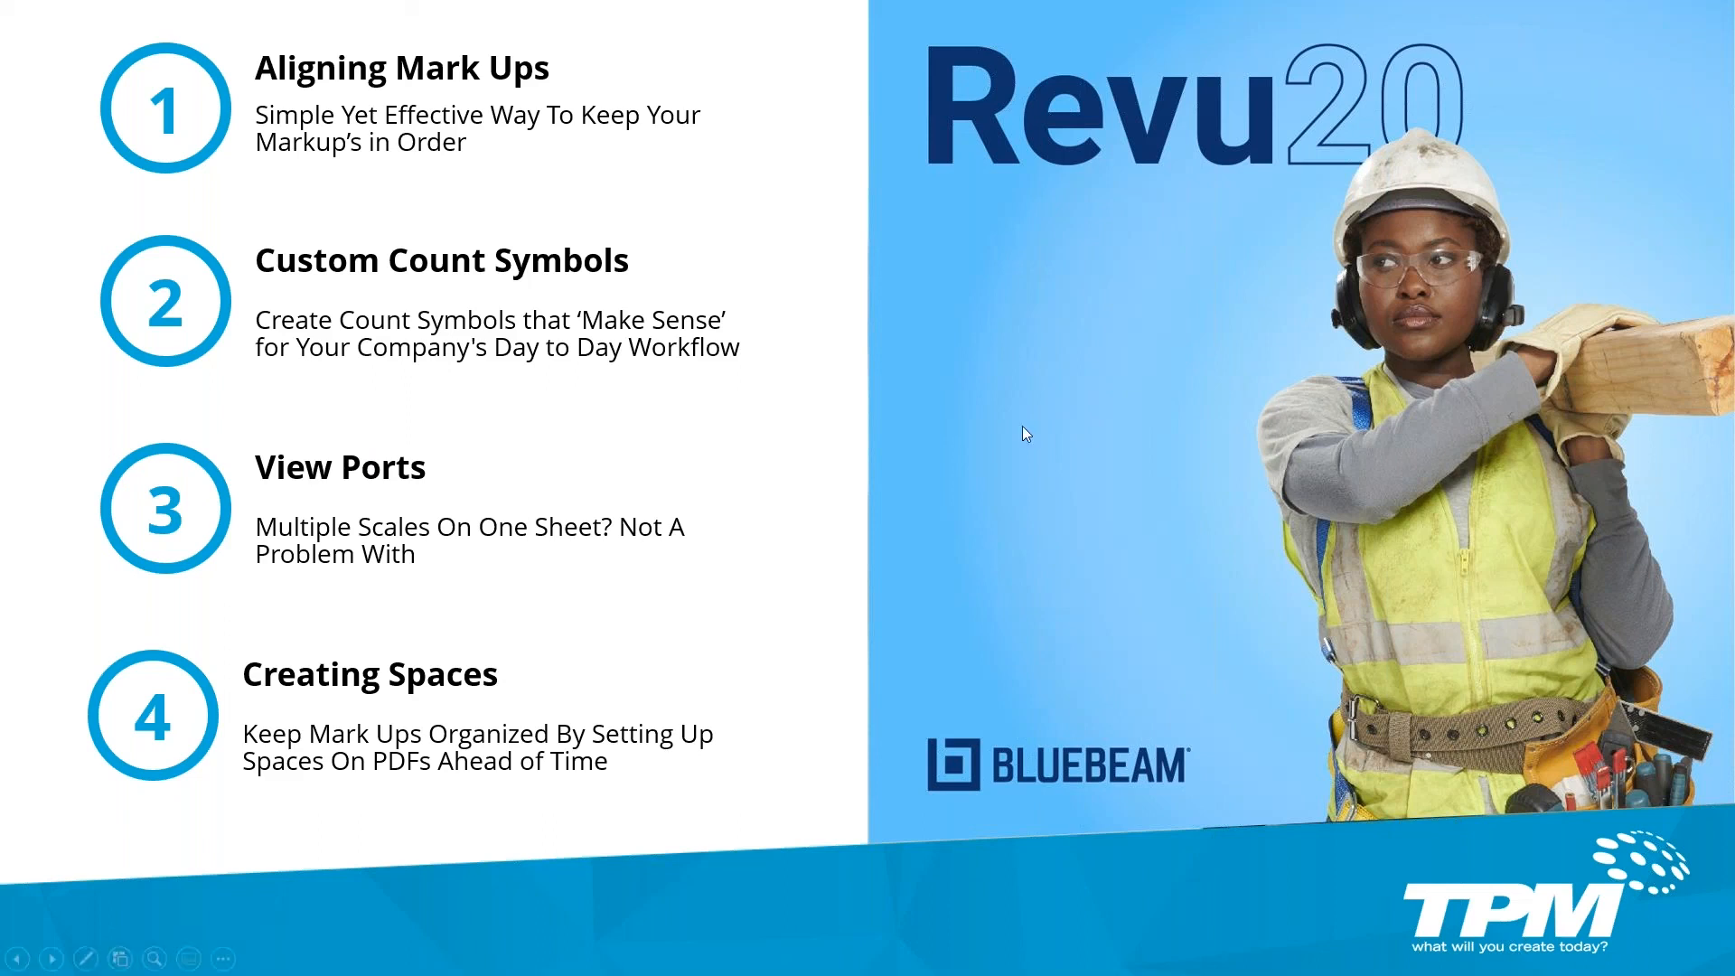
key("alt+Tab")
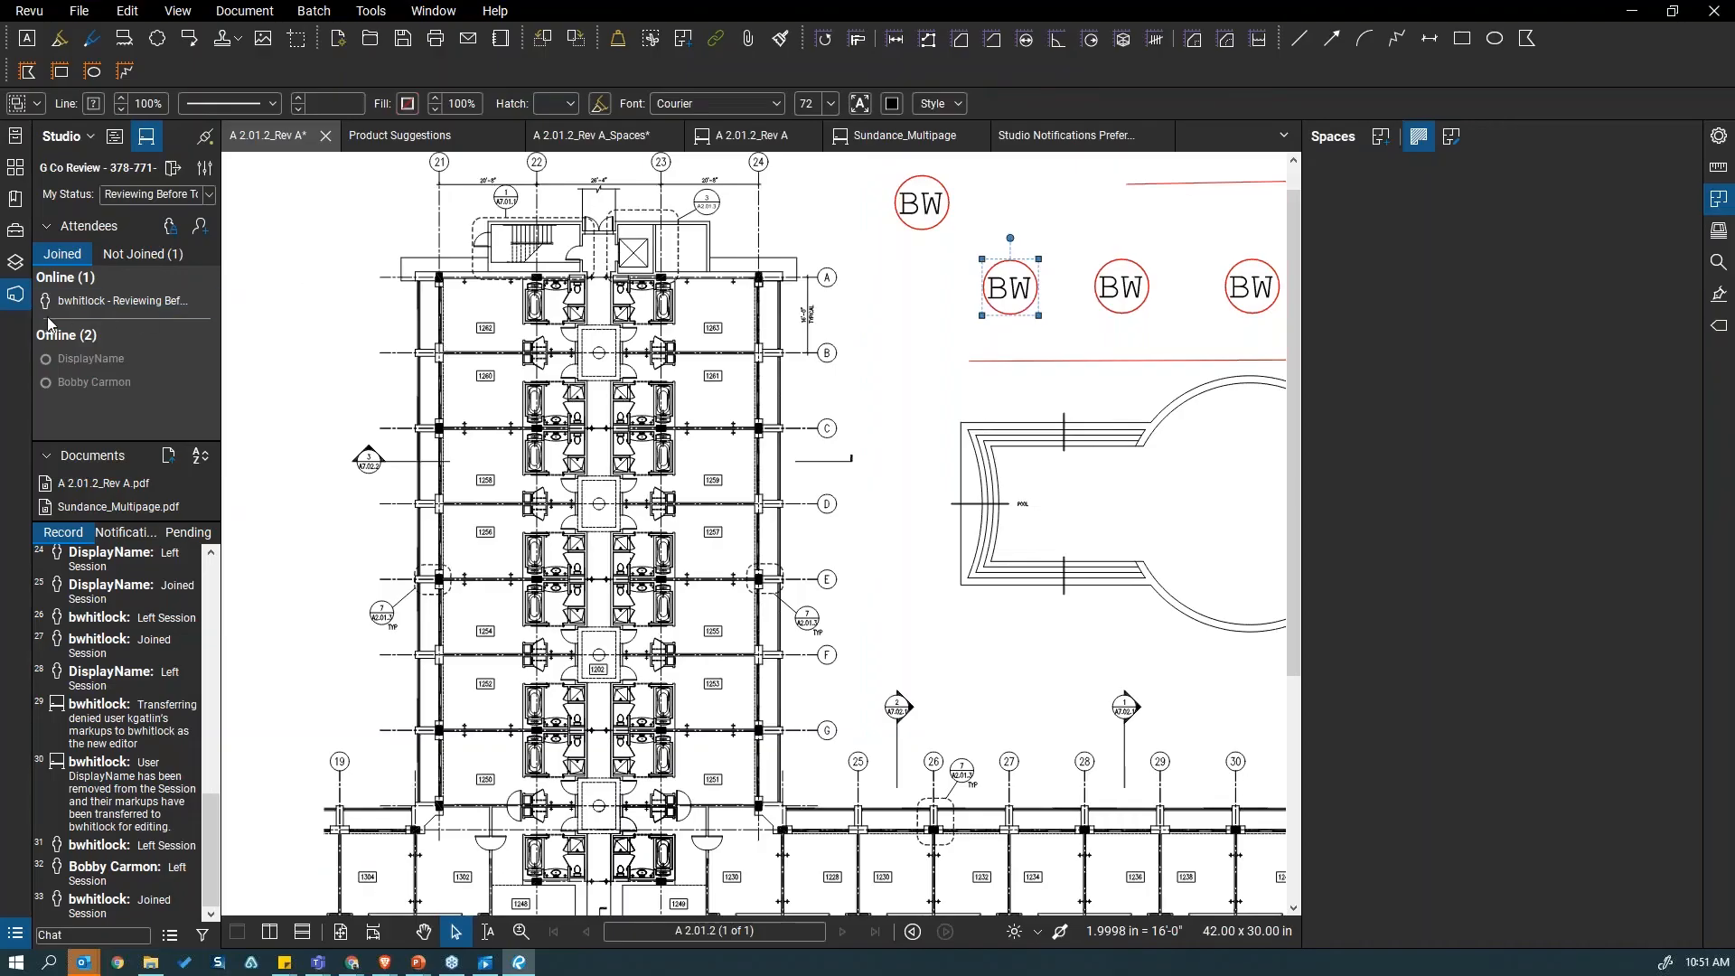
Step: Hide the Studio and Spaces panels to give the A 2.01.2_Rev A drawing the full workspace
left_click(18, 301)
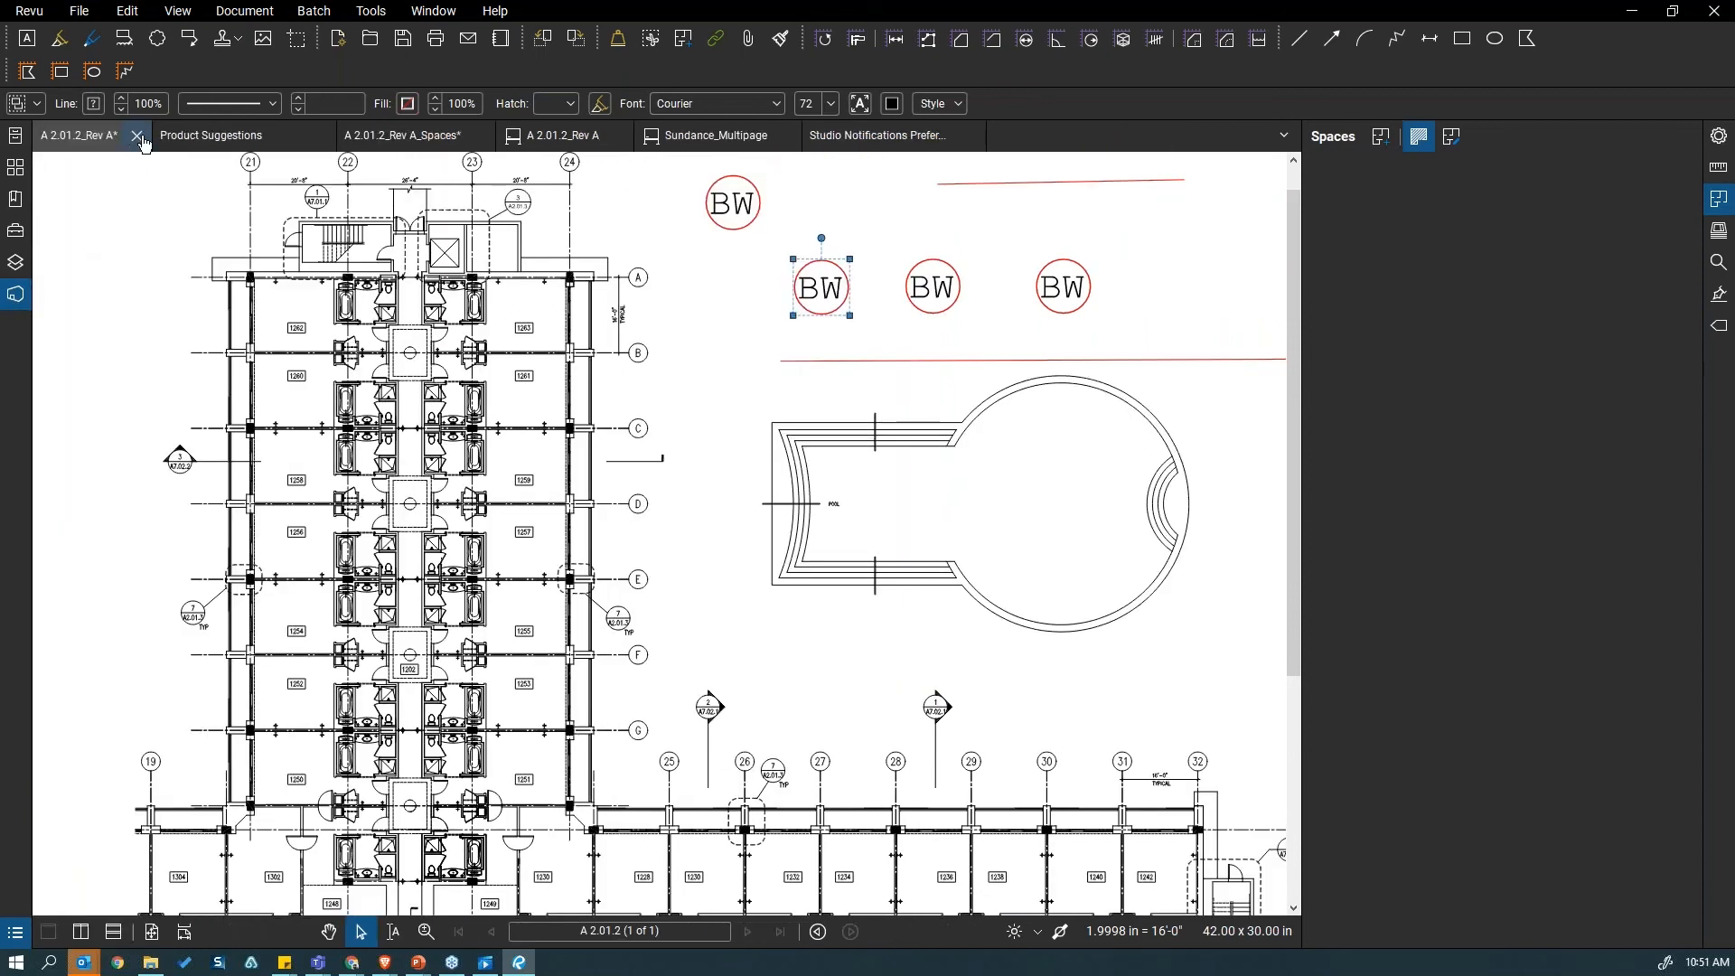
scroll(84, 197, "down", 4)
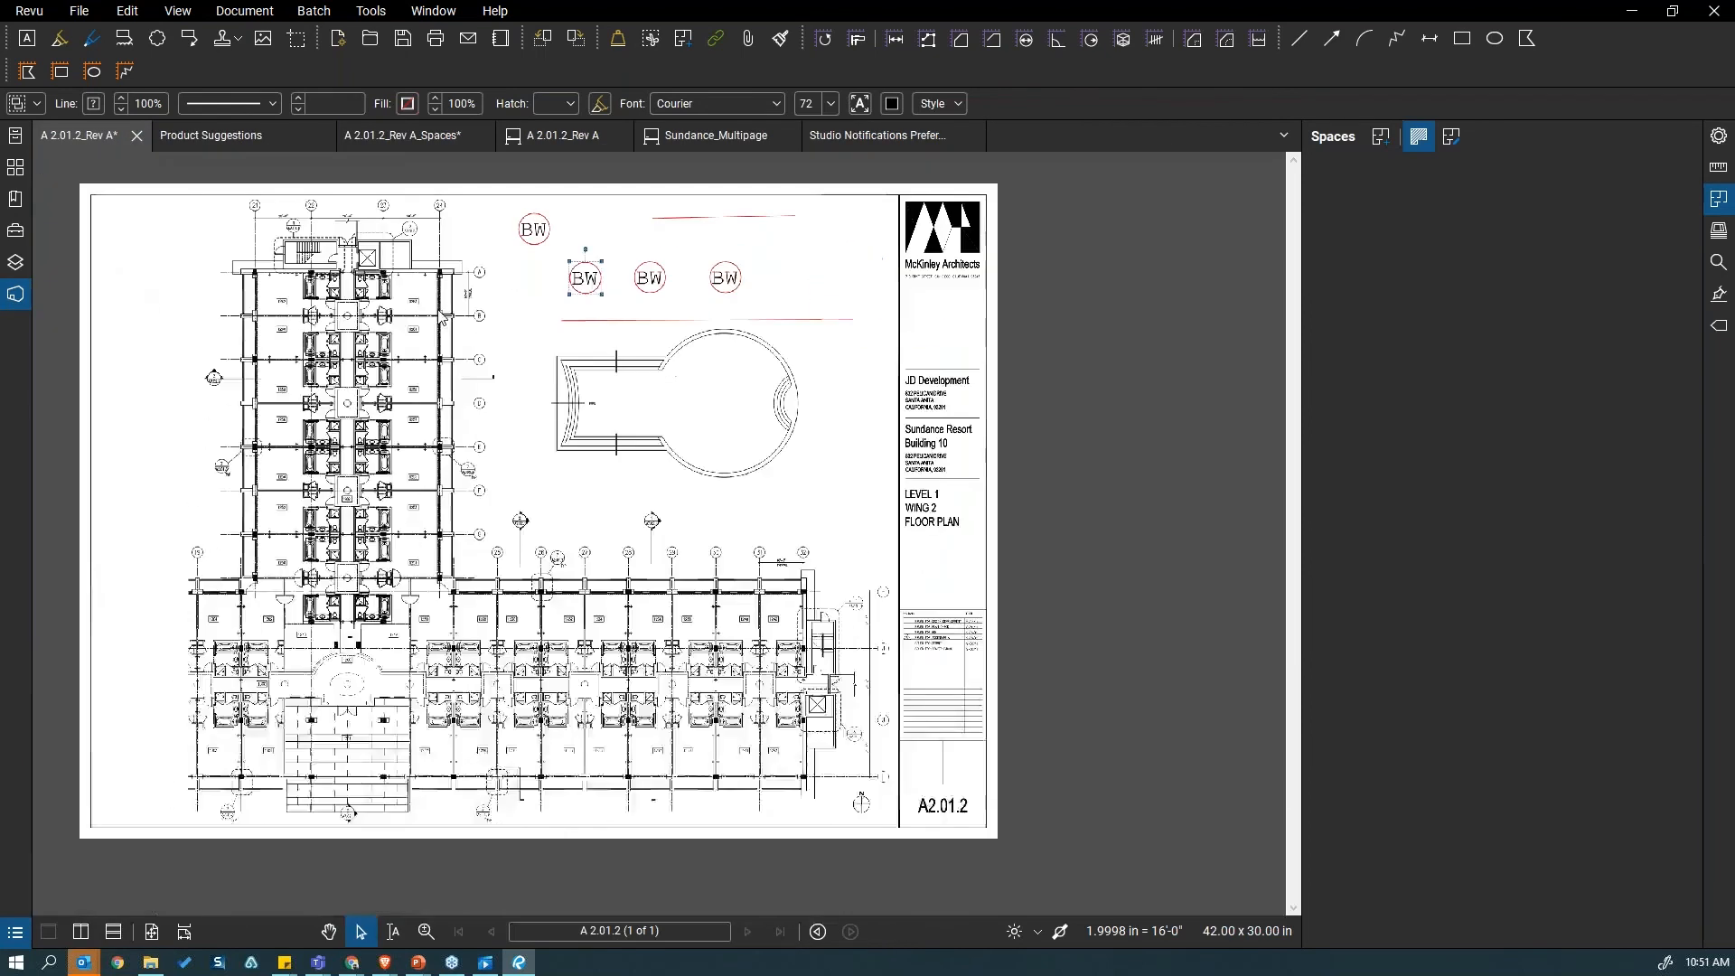
scroll(663, 315, "up", 3)
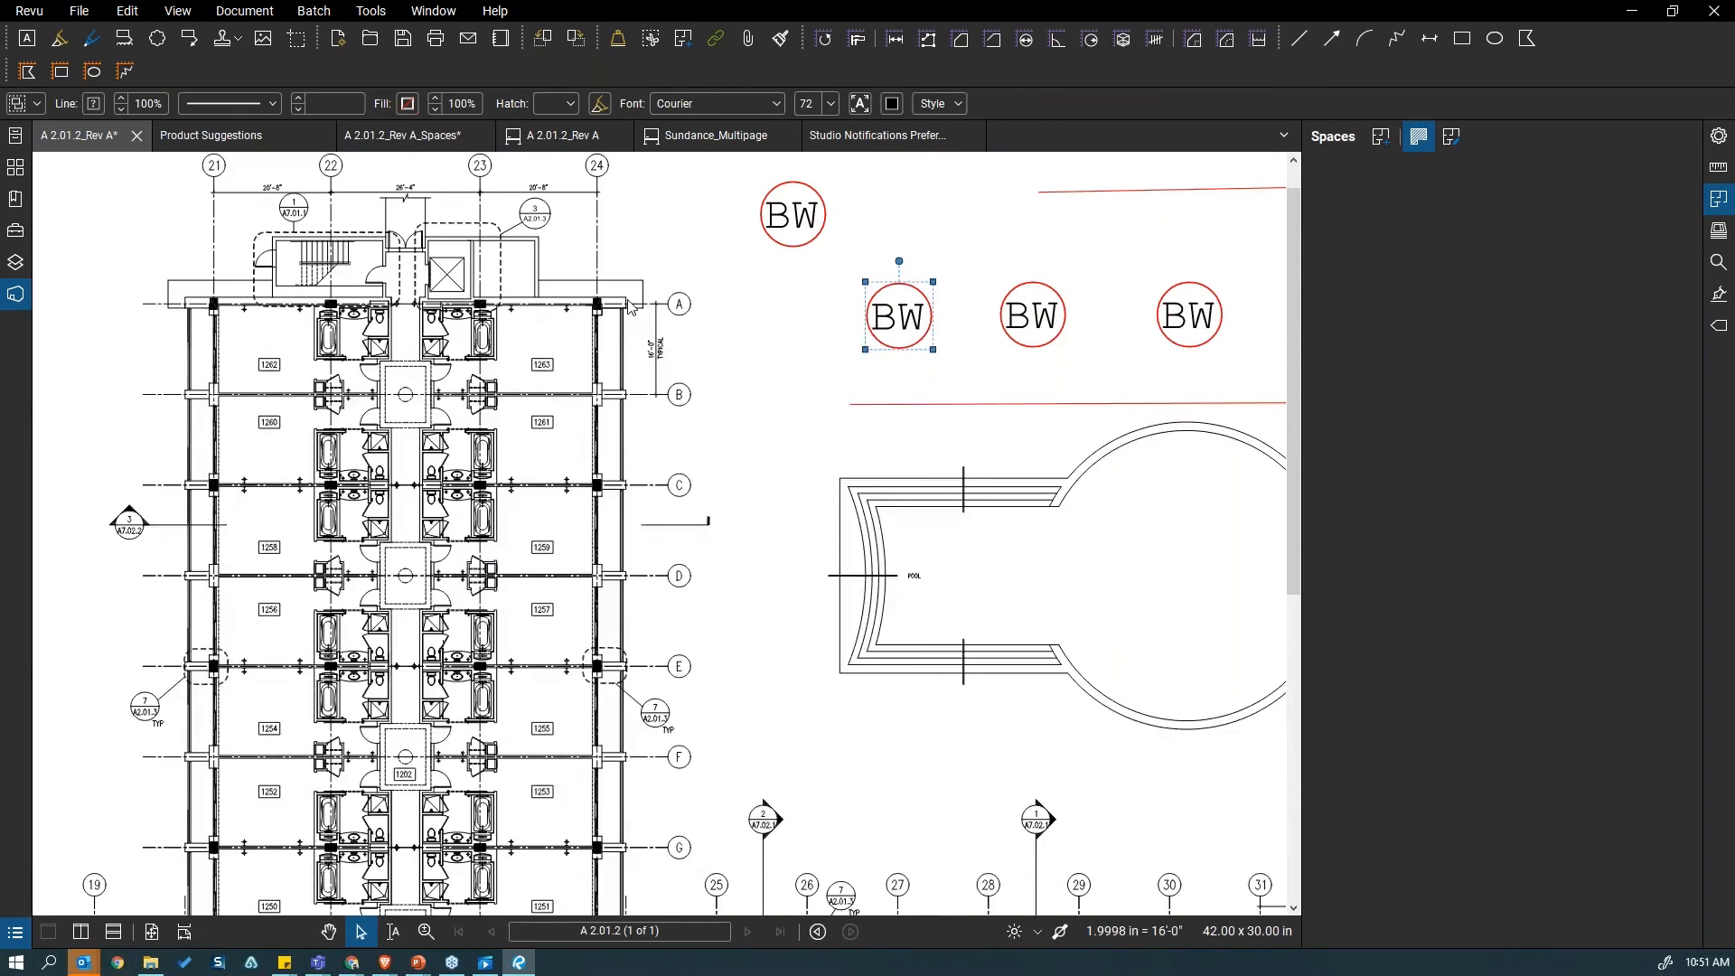
scroll(773, 502, "down", 2)
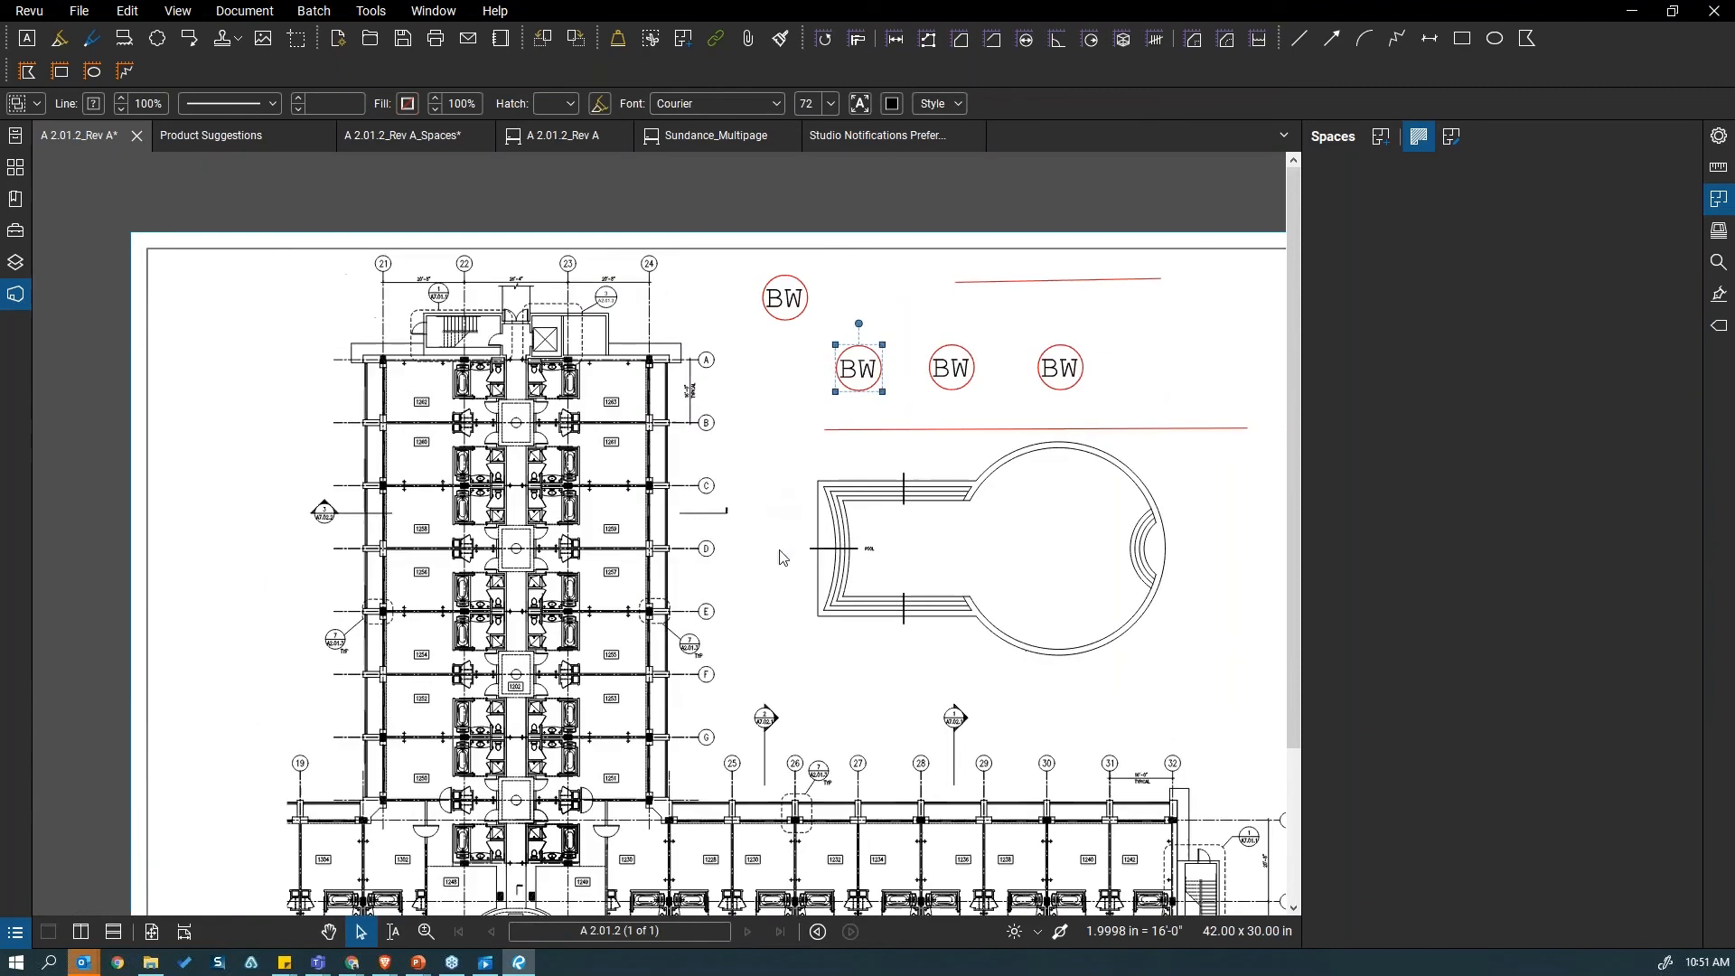
left_click(1720, 203)
scroll(971, 538, "down", 2)
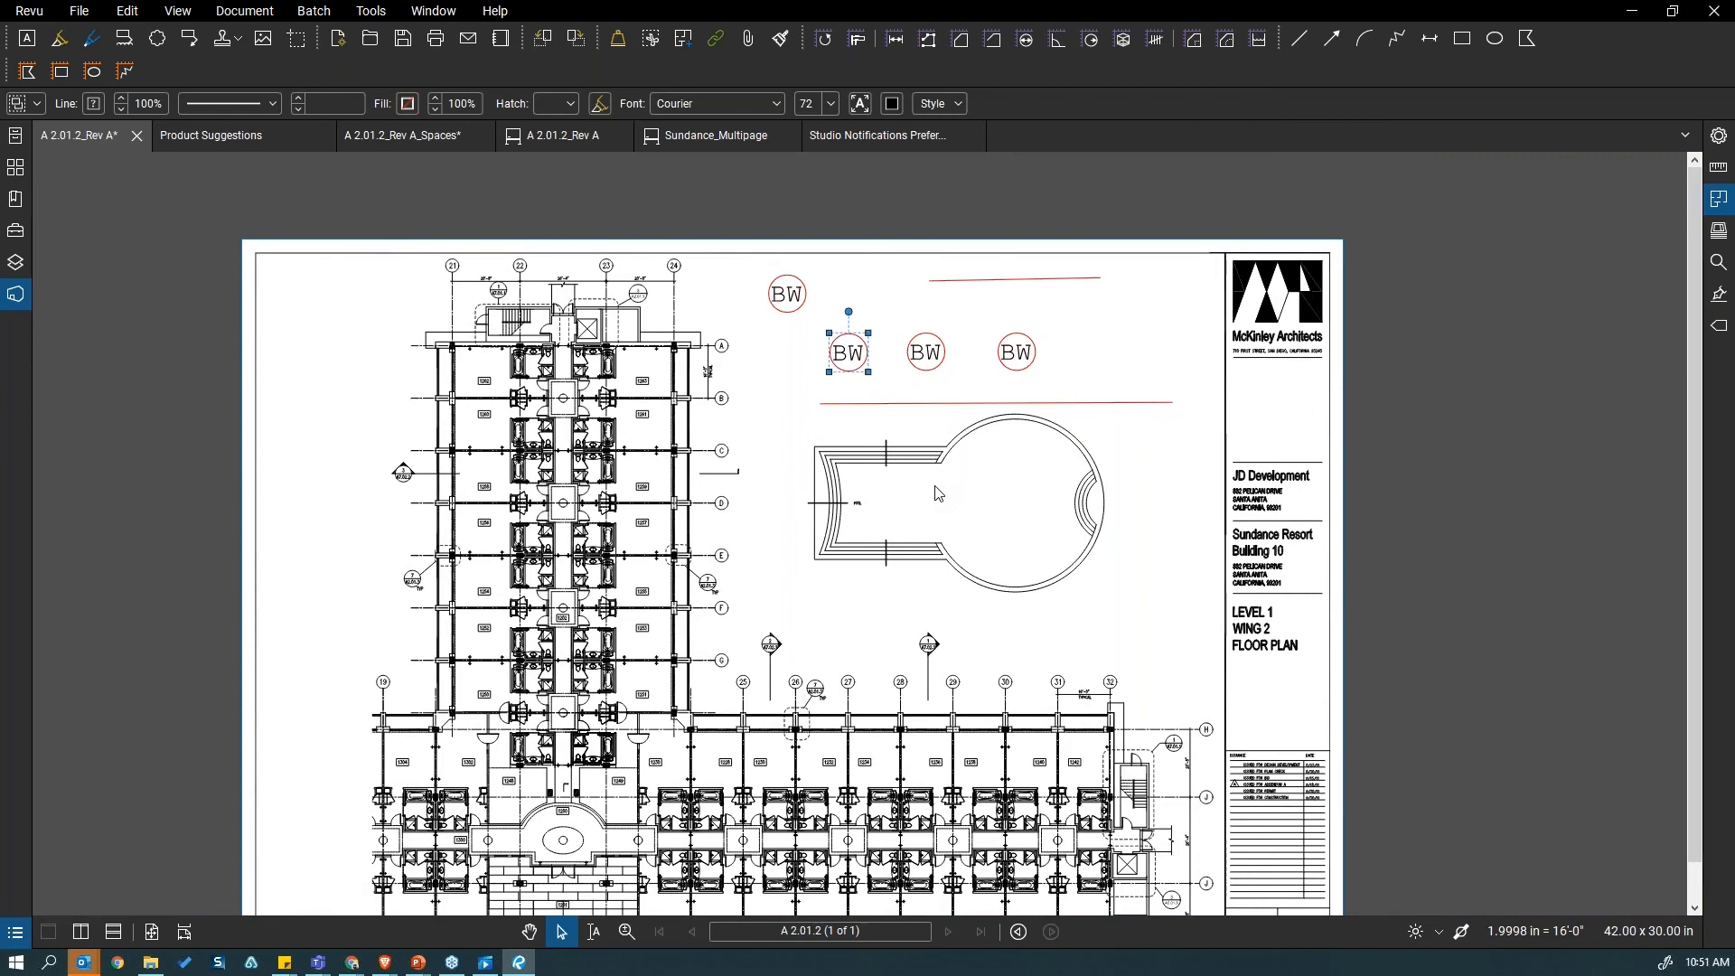
Step: Add a measurement viewport and define its region over Rooms 1263 and 1261, including the gridline A and B bubbles
left_click(1719, 168)
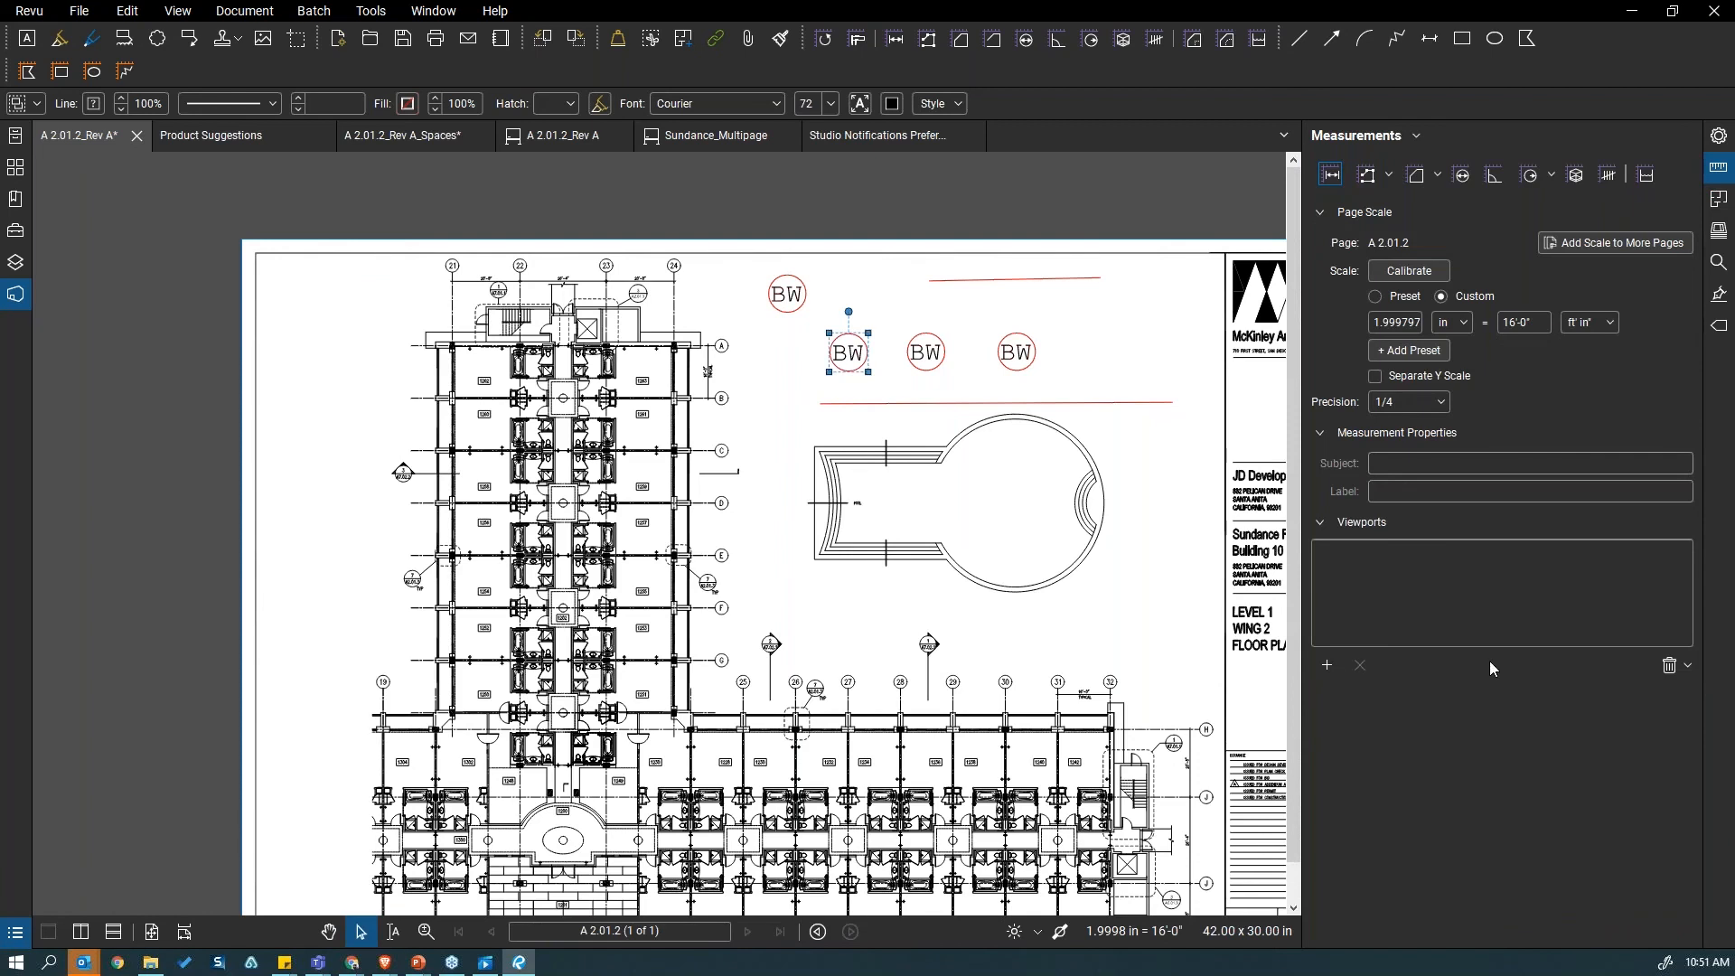
left_click(1327, 666)
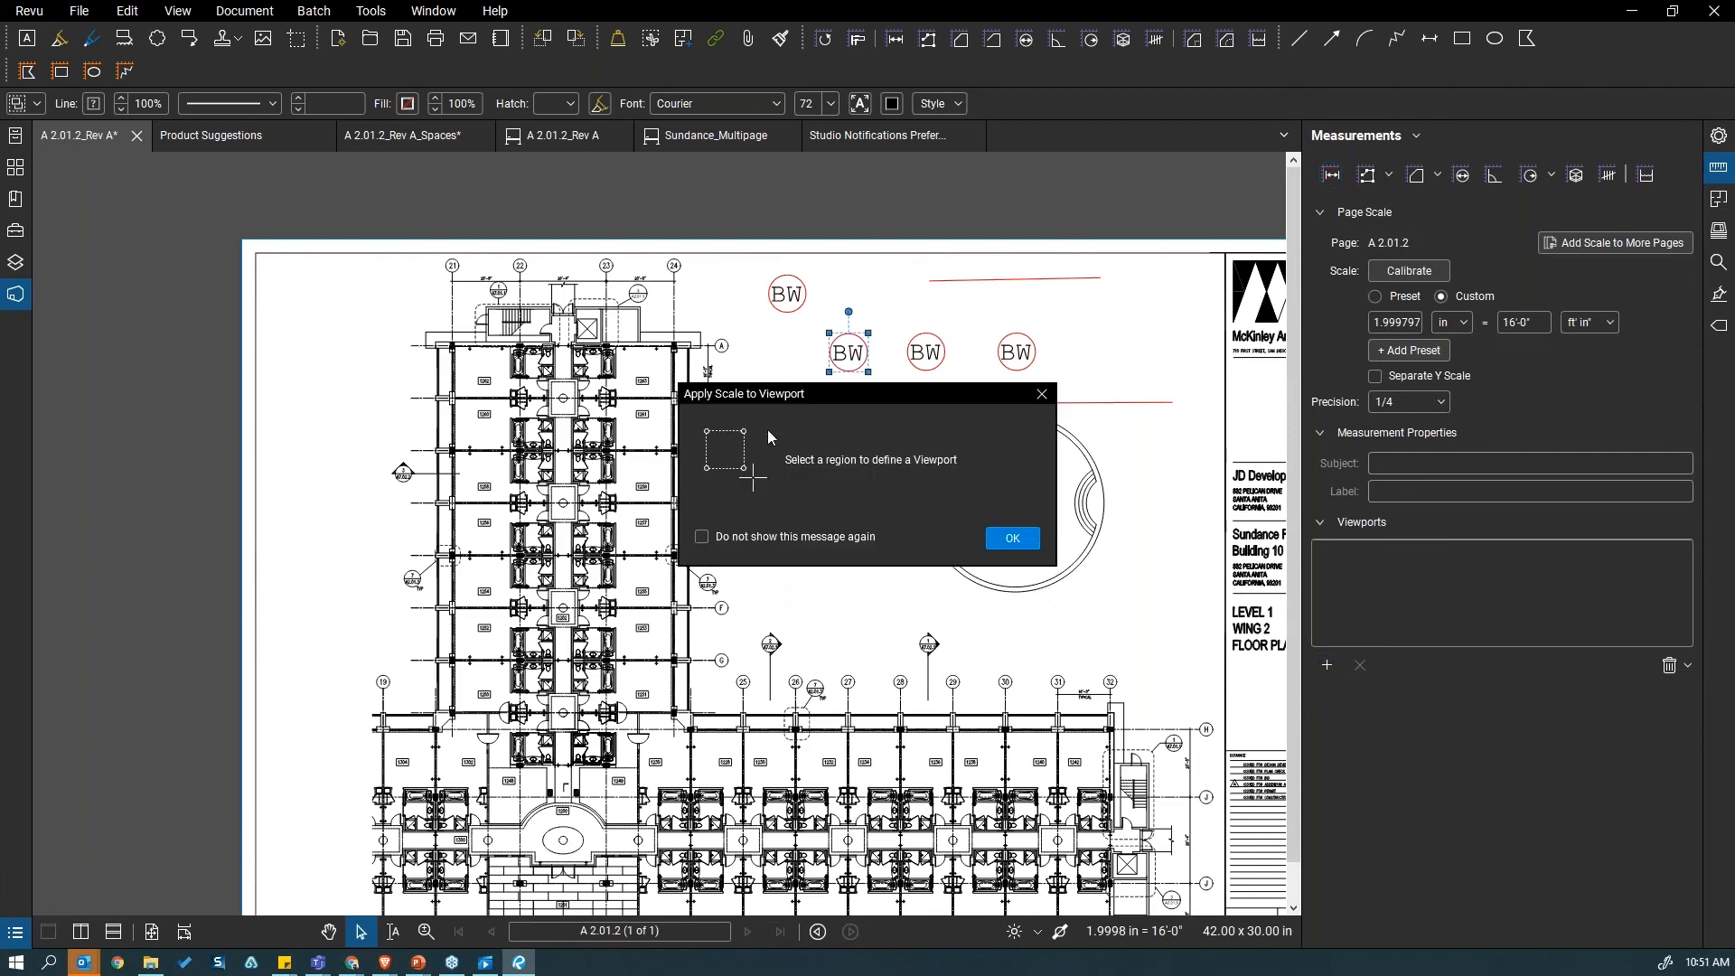
left_click(1001, 540)
scroll(687, 325, "up", 5)
left_click_drag(520, 261, 851, 572)
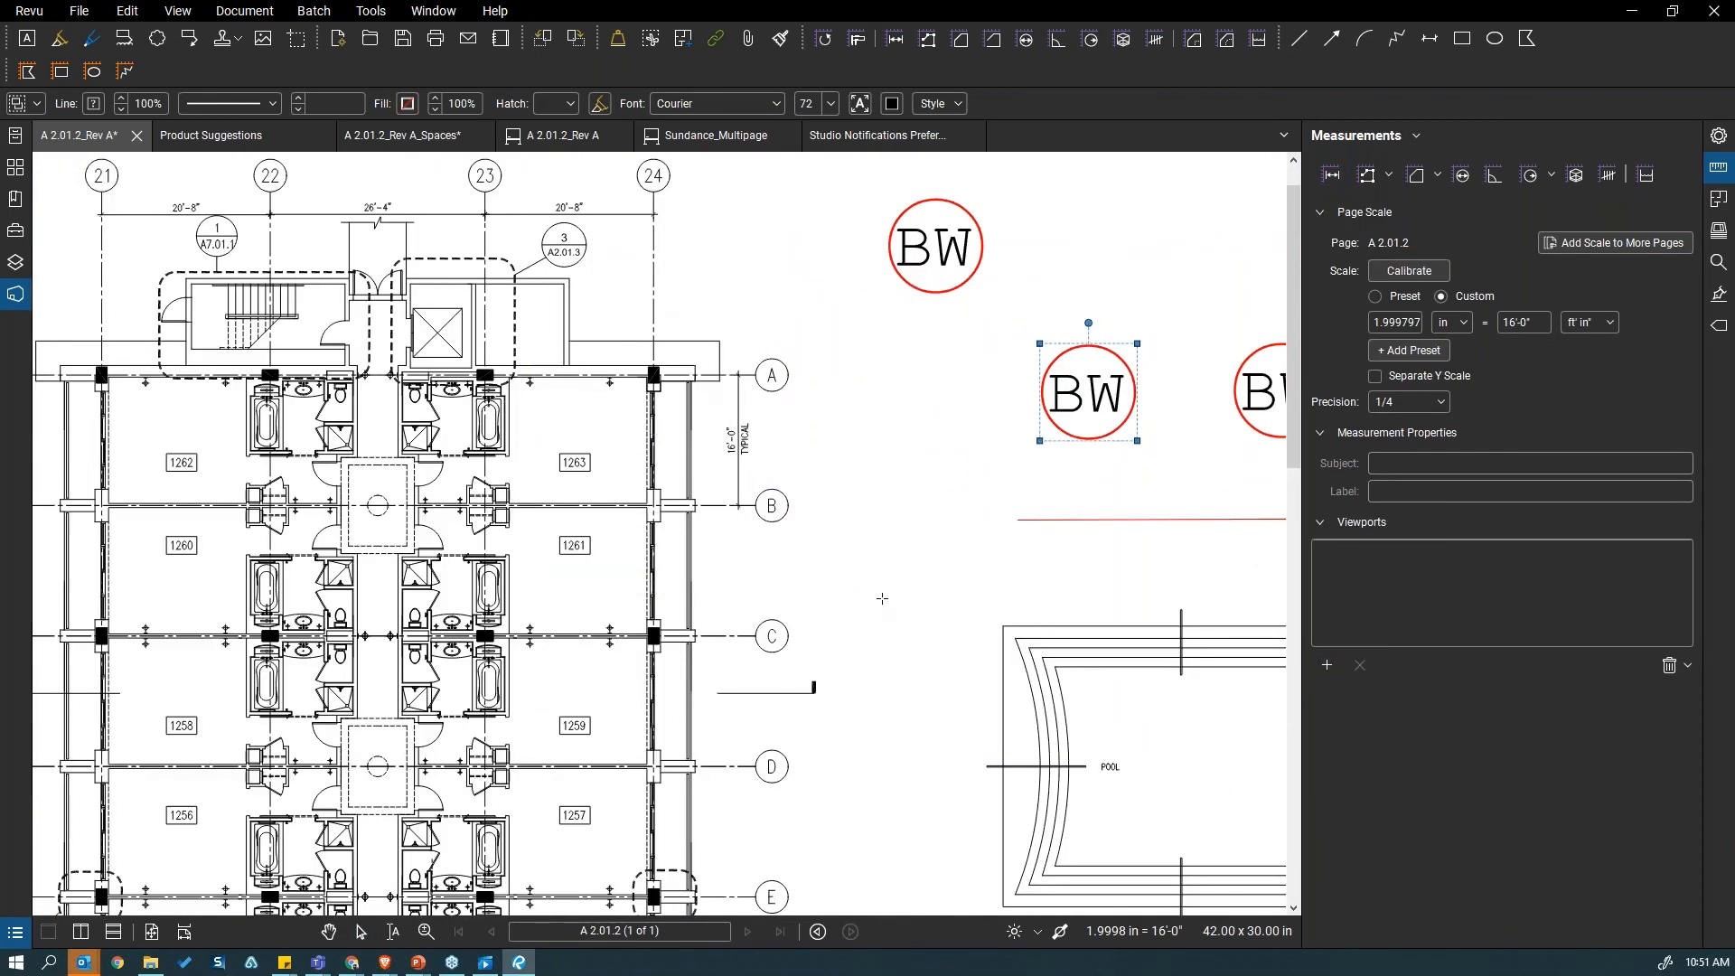
Step: Compare the preset and custom scale options, and apply the preset scale 1/4" = 1'-0" to the viewport
left_click(703, 458)
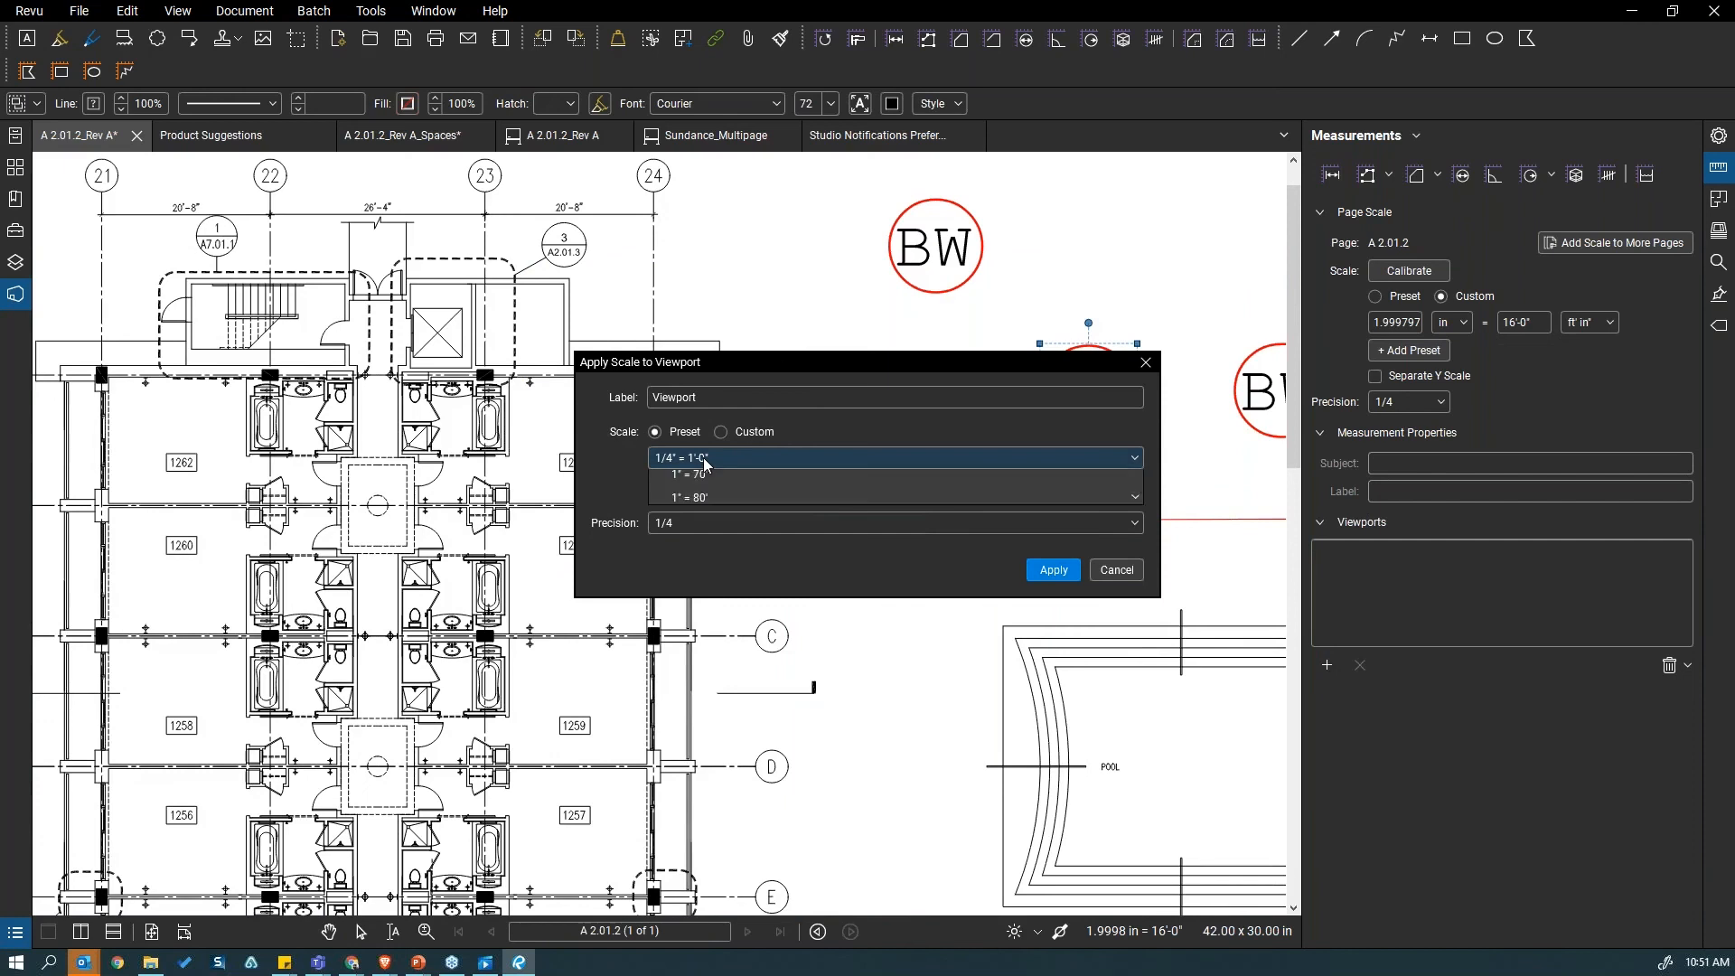
left_click(703, 458)
left_click(746, 430)
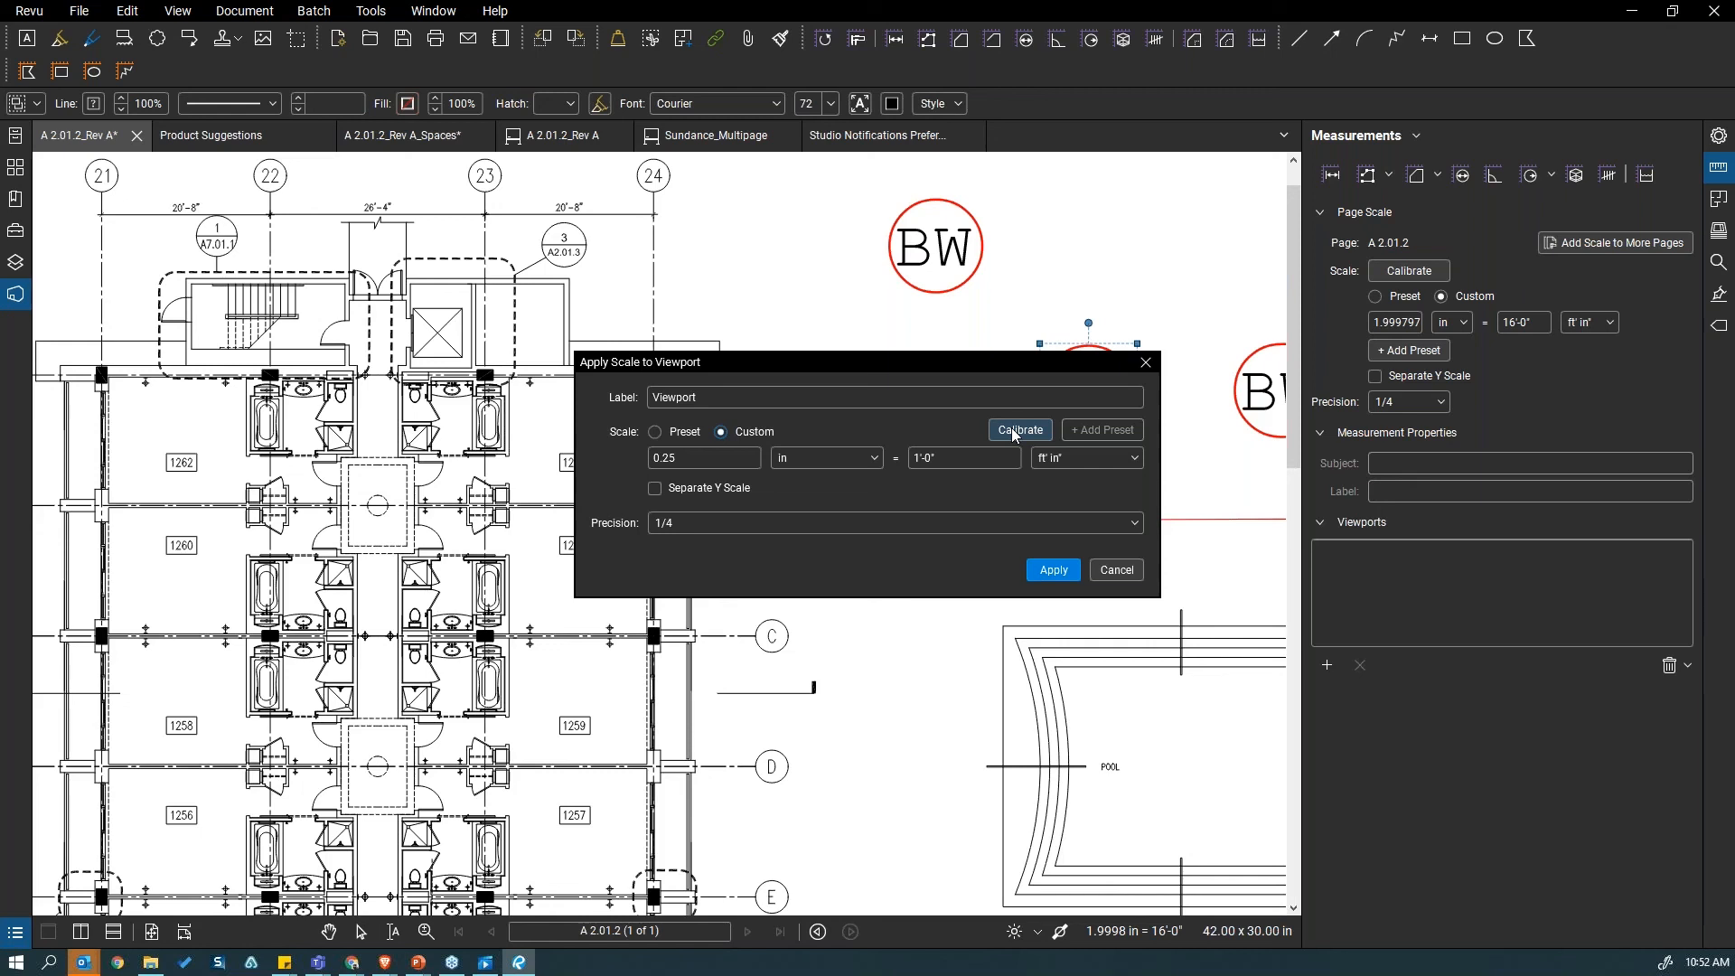
left_click(695, 434)
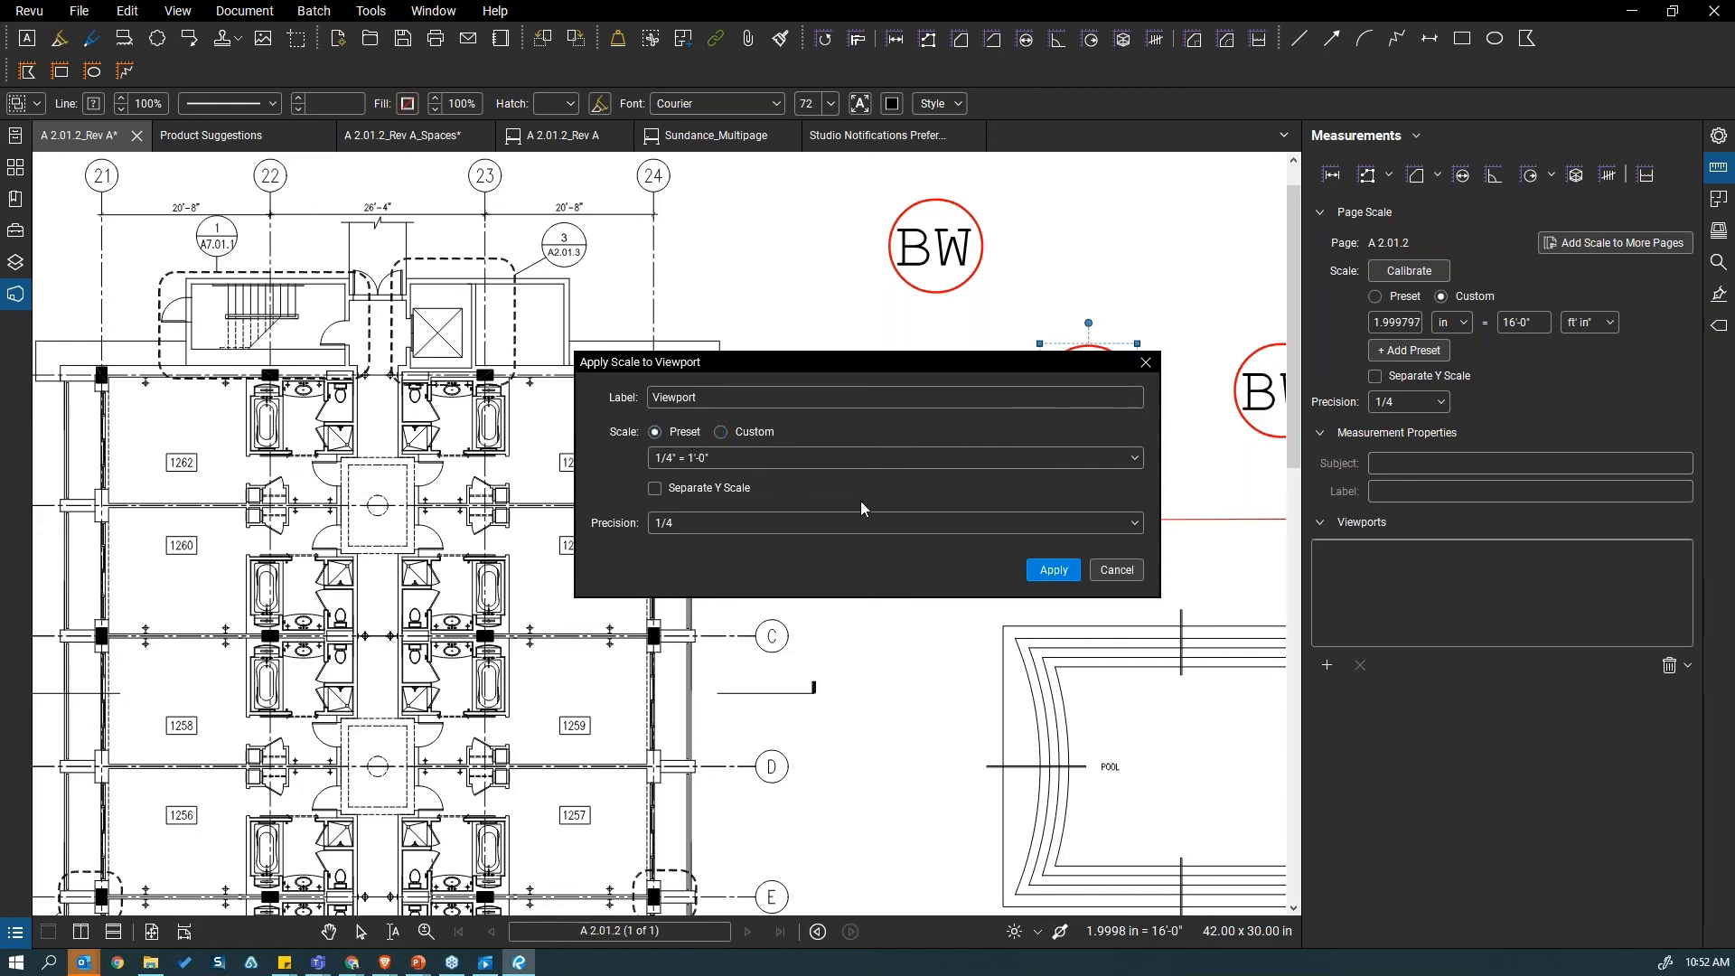
left_click(1054, 570)
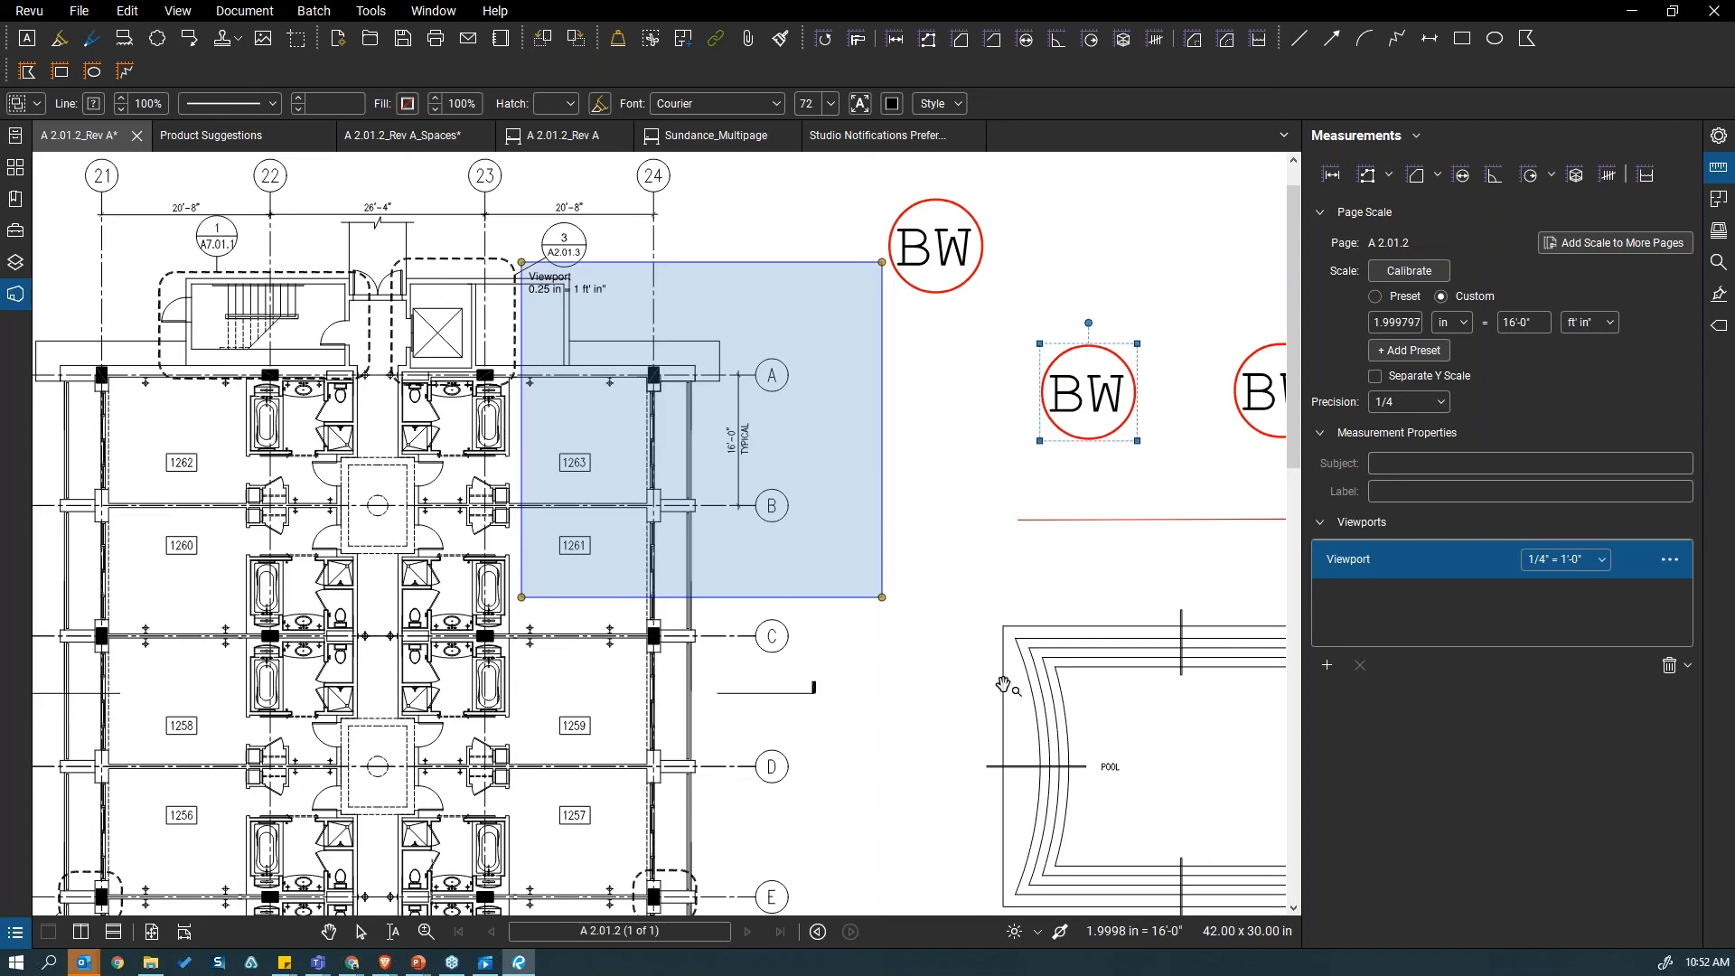
Step: Measure the length between gridlines 28 and 29, outside the viewport
scroll(1003, 678, "down", 3)
left_click_drag(1000, 672, 983, 572)
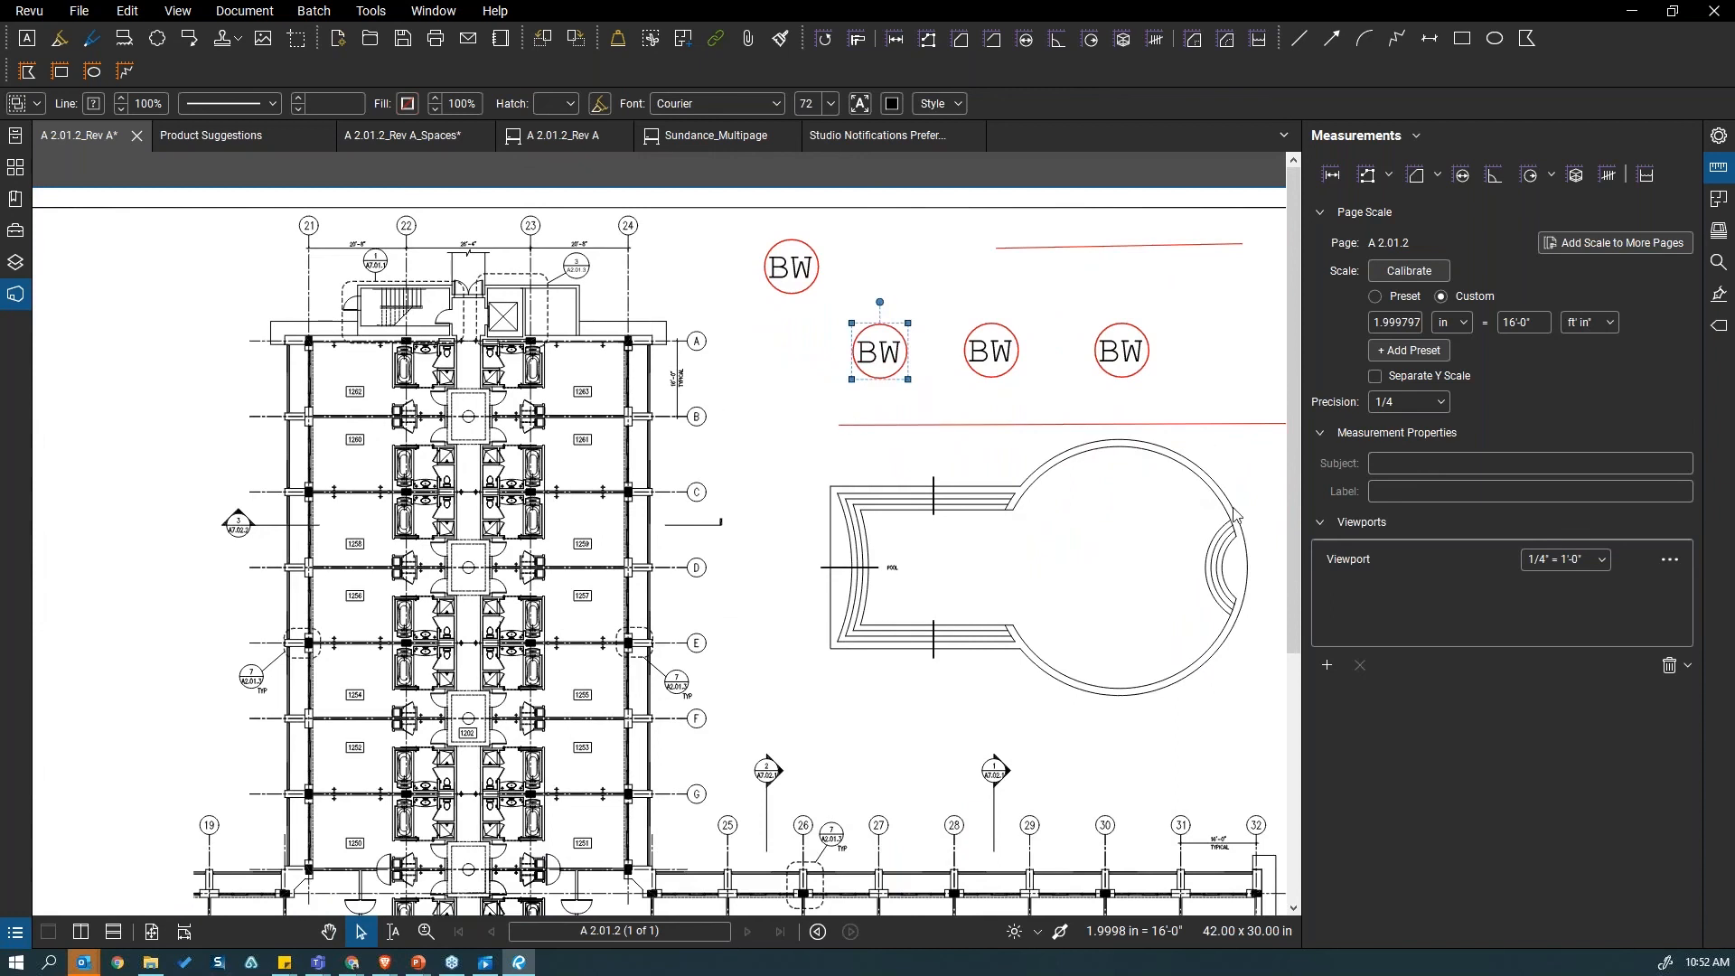
left_click(895, 37)
scroll(909, 725, "up", 2)
scroll(908, 726, "up", 3)
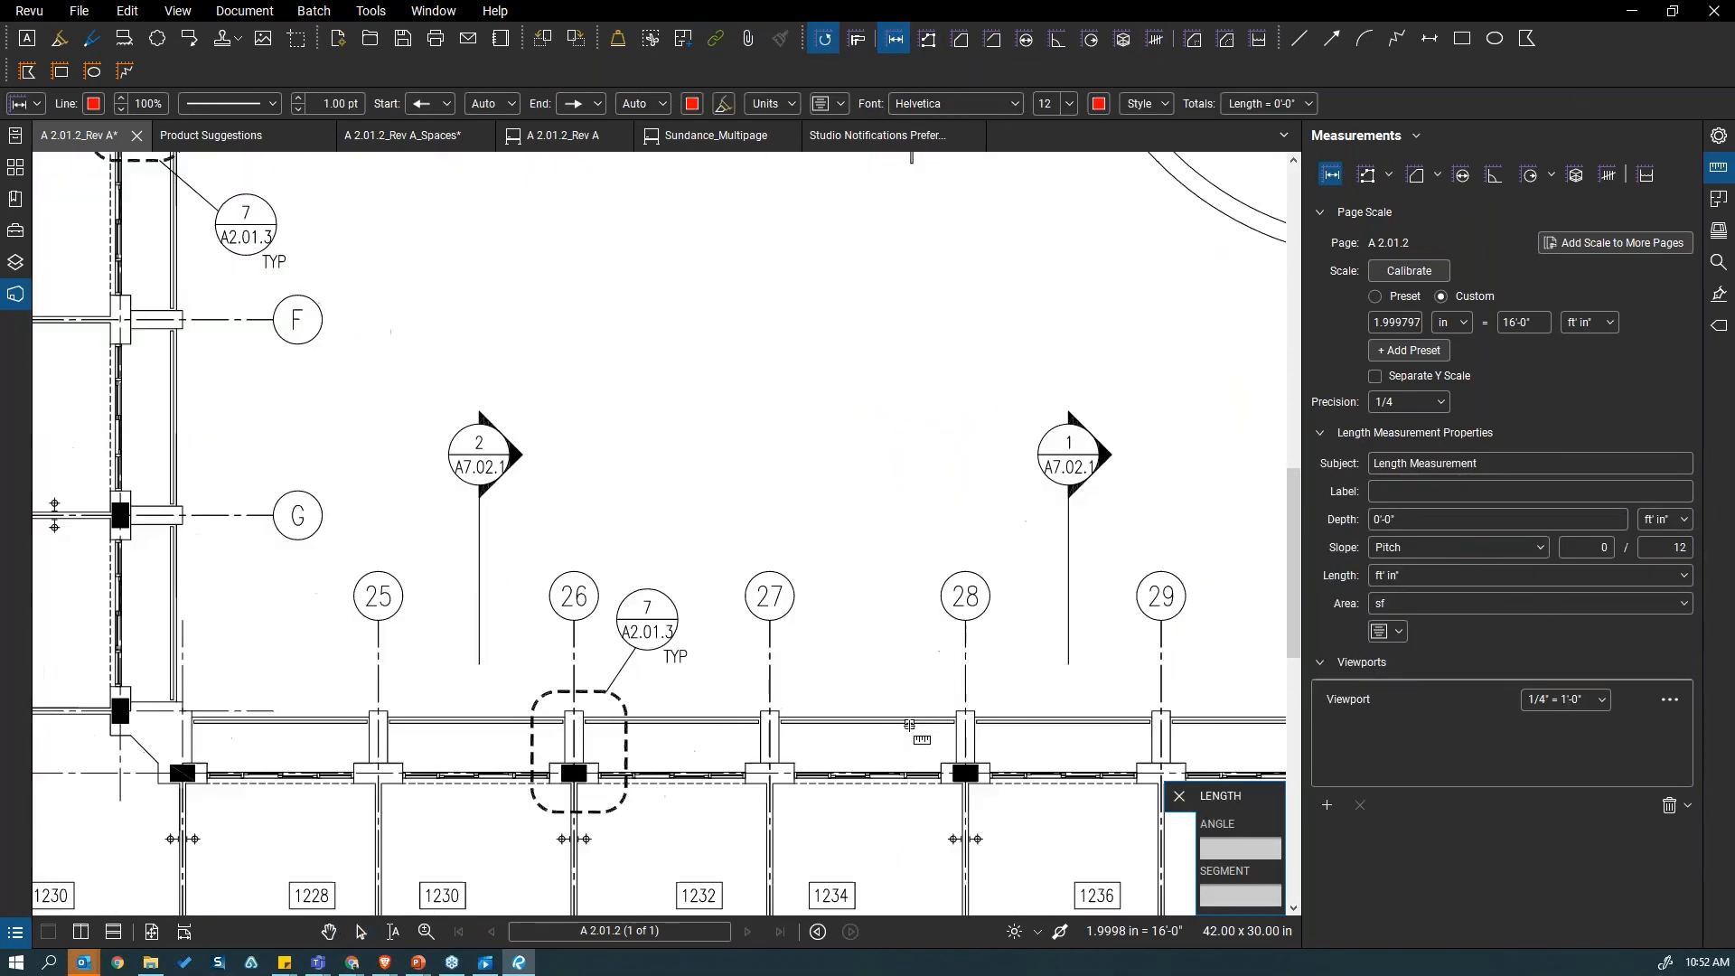
left_click_drag(908, 726, 624, 627)
left_click(689, 551)
left_click(873, 541)
Step: Add a length measurement between gridlines A and B inside the viewport, along the typical bay dimension
scroll(631, 650, "down", 2)
mouse_move(631, 650)
left_mouse_down()
mouse_move(896, 808)
mouse_move(1223, 927)
left_mouse_up()
left_click_drag(802, 452, 757, 766)
scroll(713, 264, "up", 3)
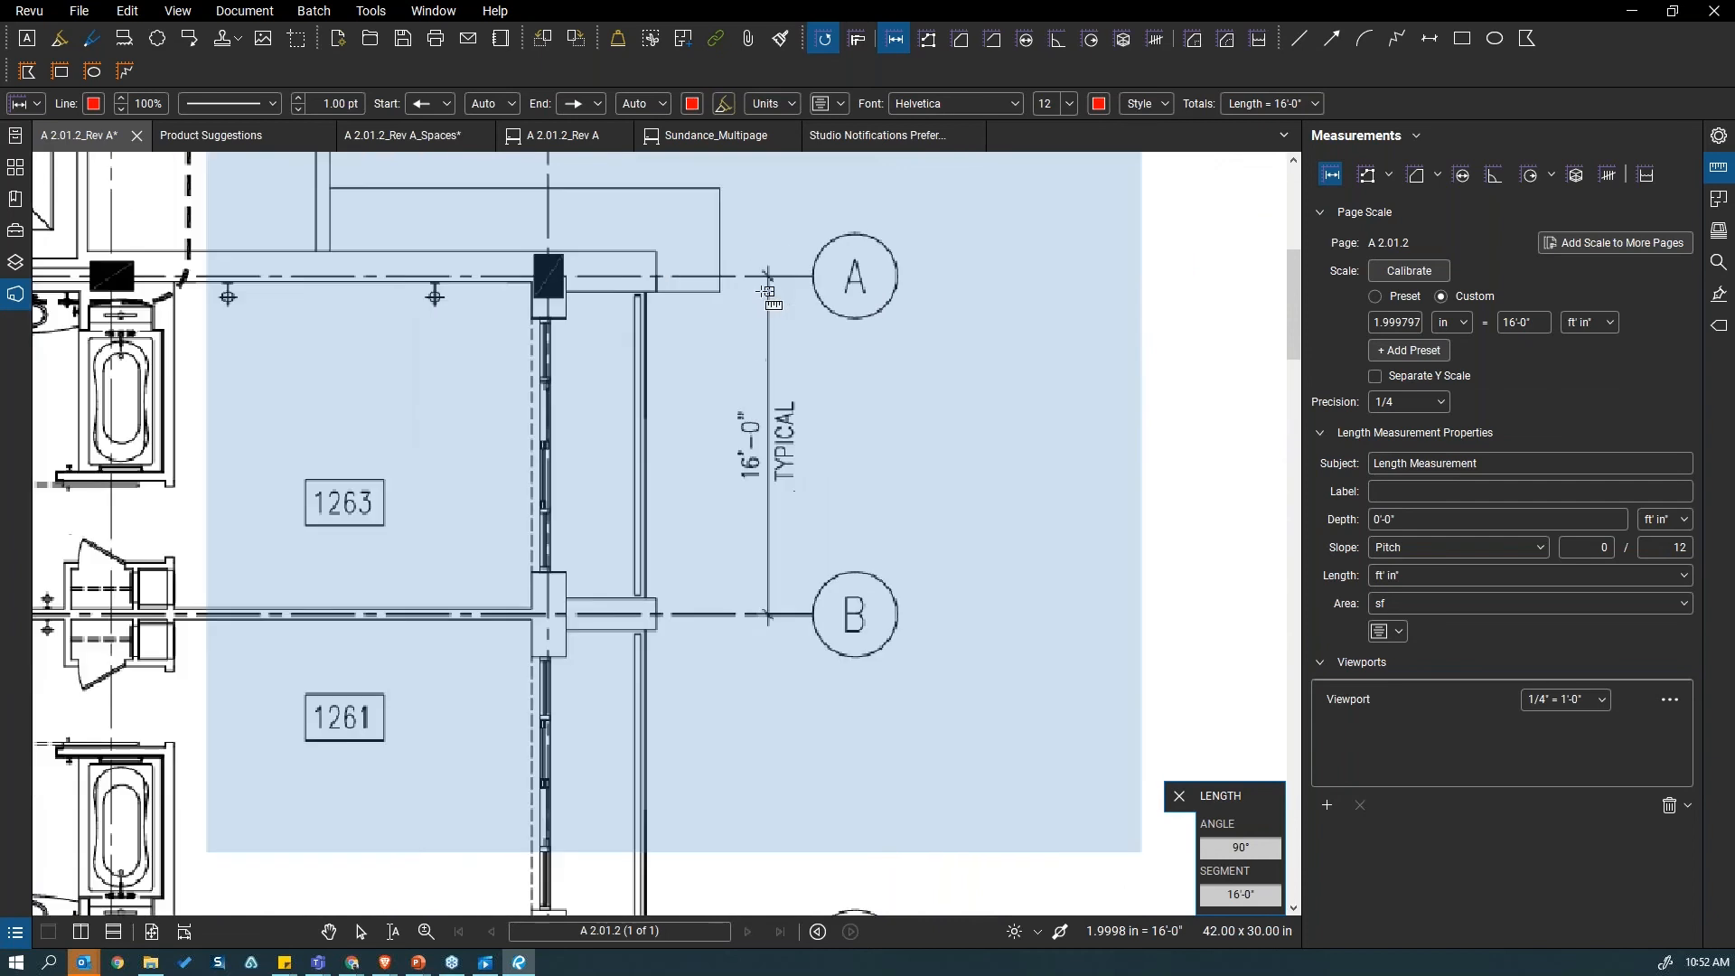
left_click(734, 266)
left_click(746, 612)
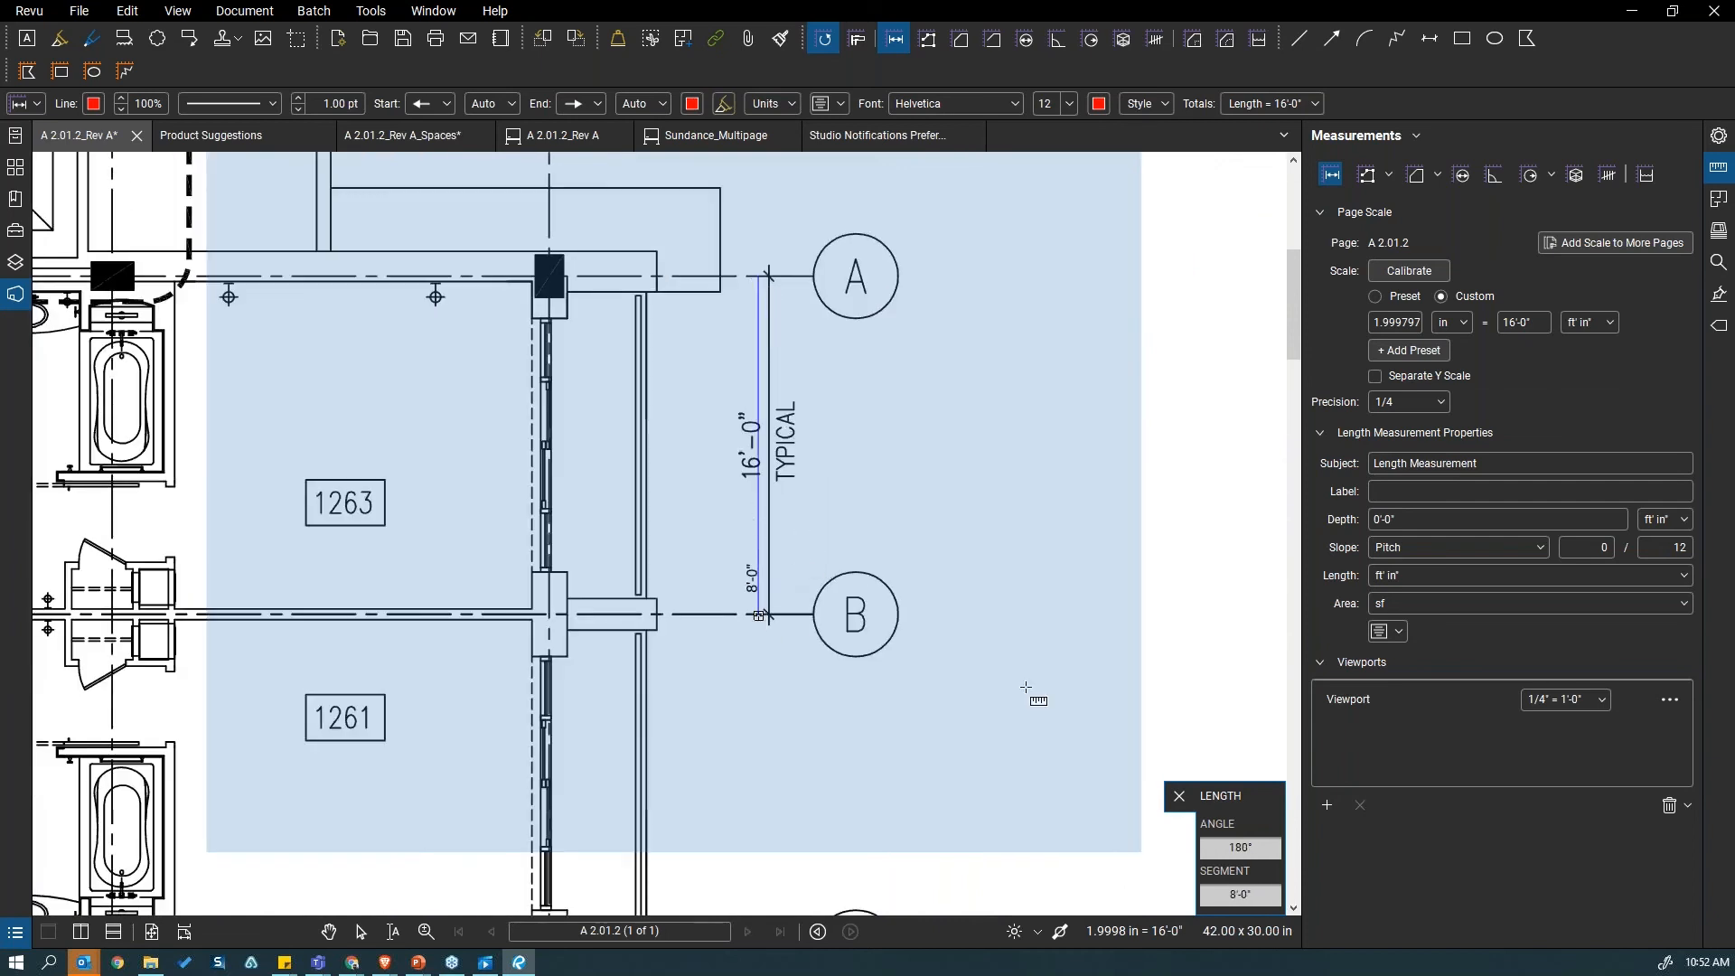
key("Escape")
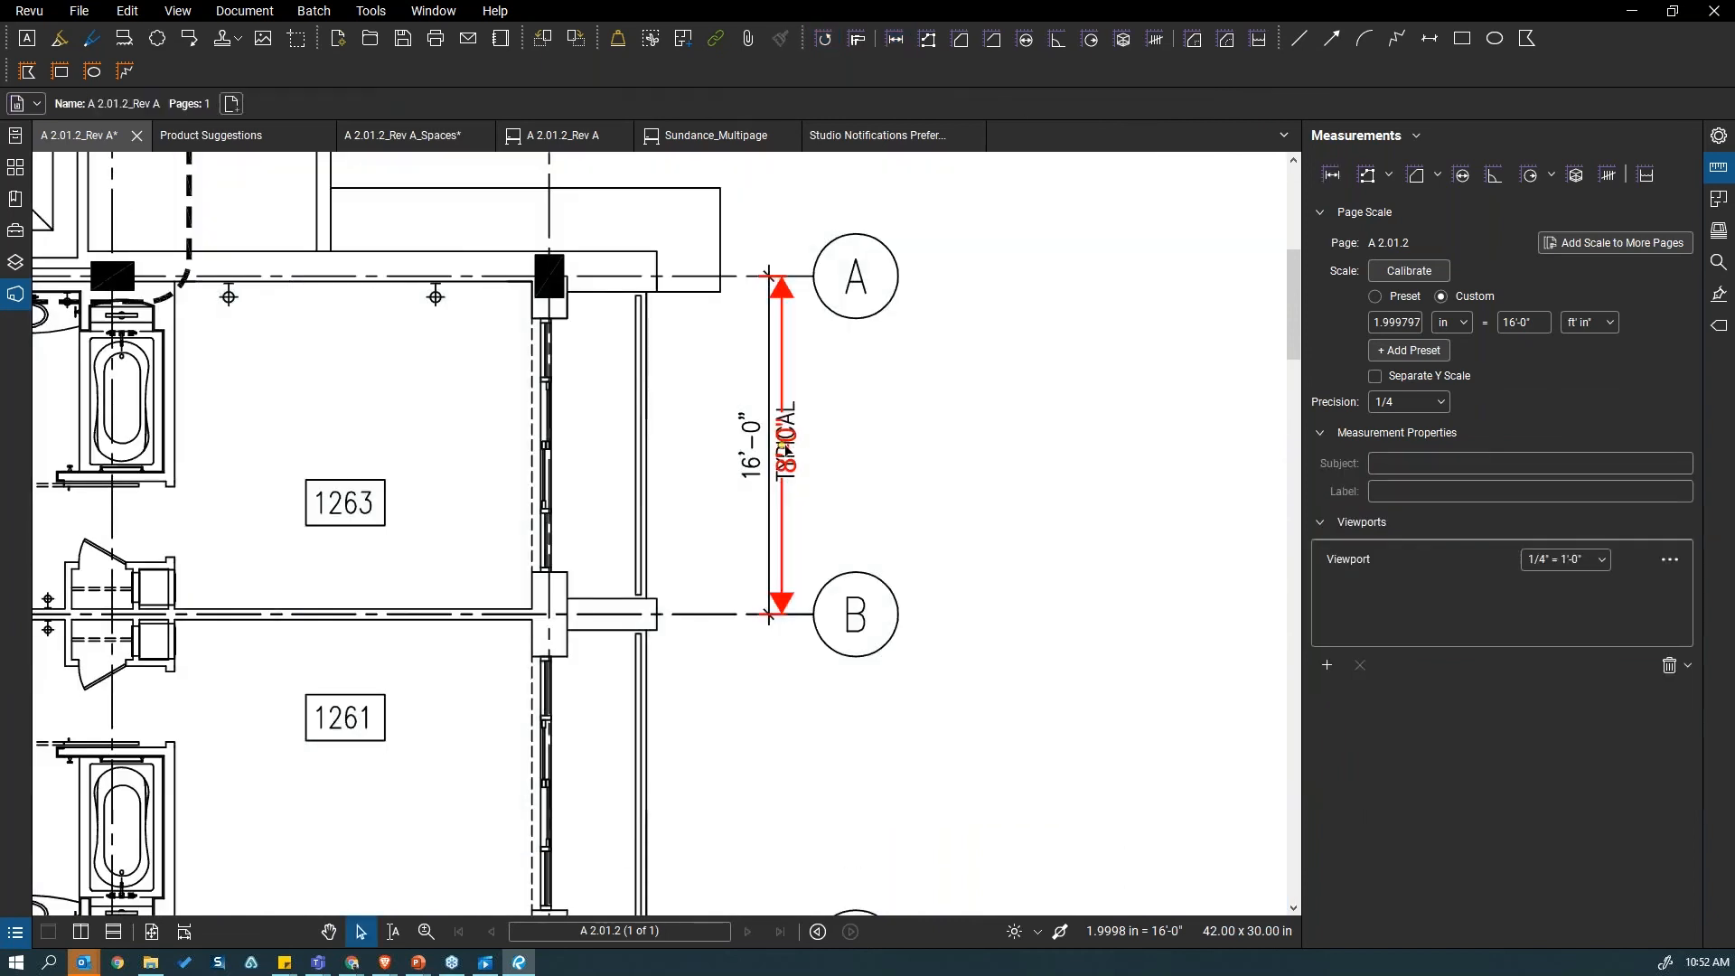
Step: Offset the dimension line of the gridline A to B measurement outward onto the A and B bubbles
left_click(855, 452)
left_click_drag(859, 466, 931, 465)
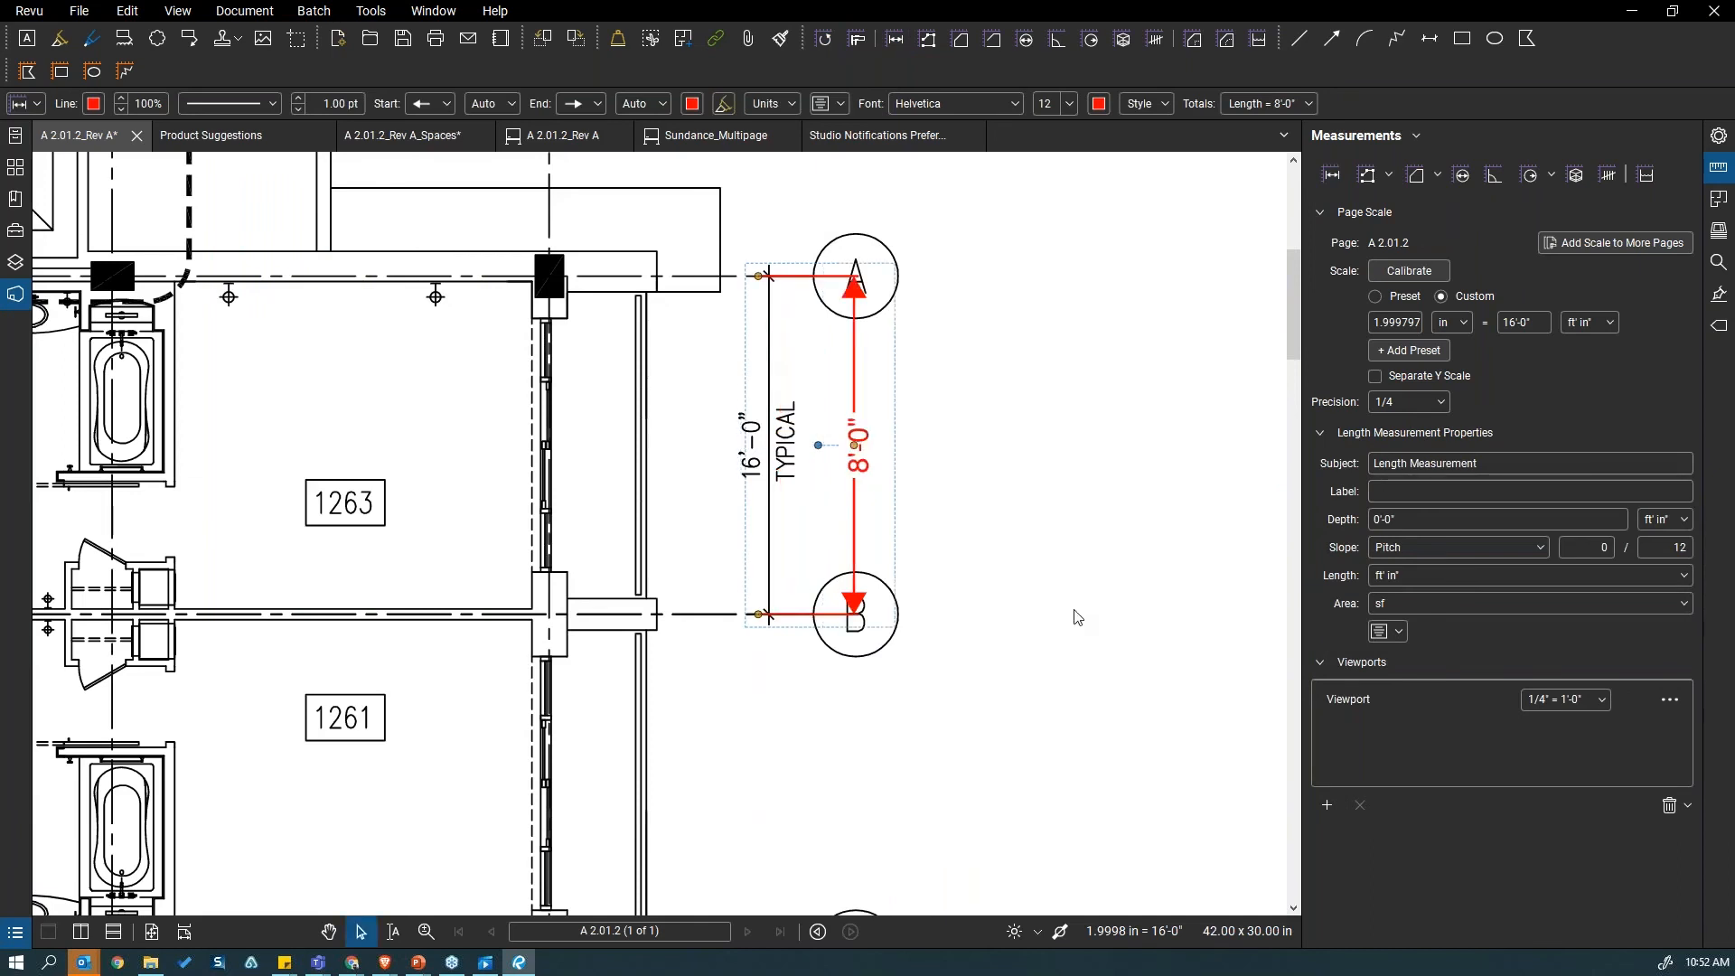
left_click(767, 729)
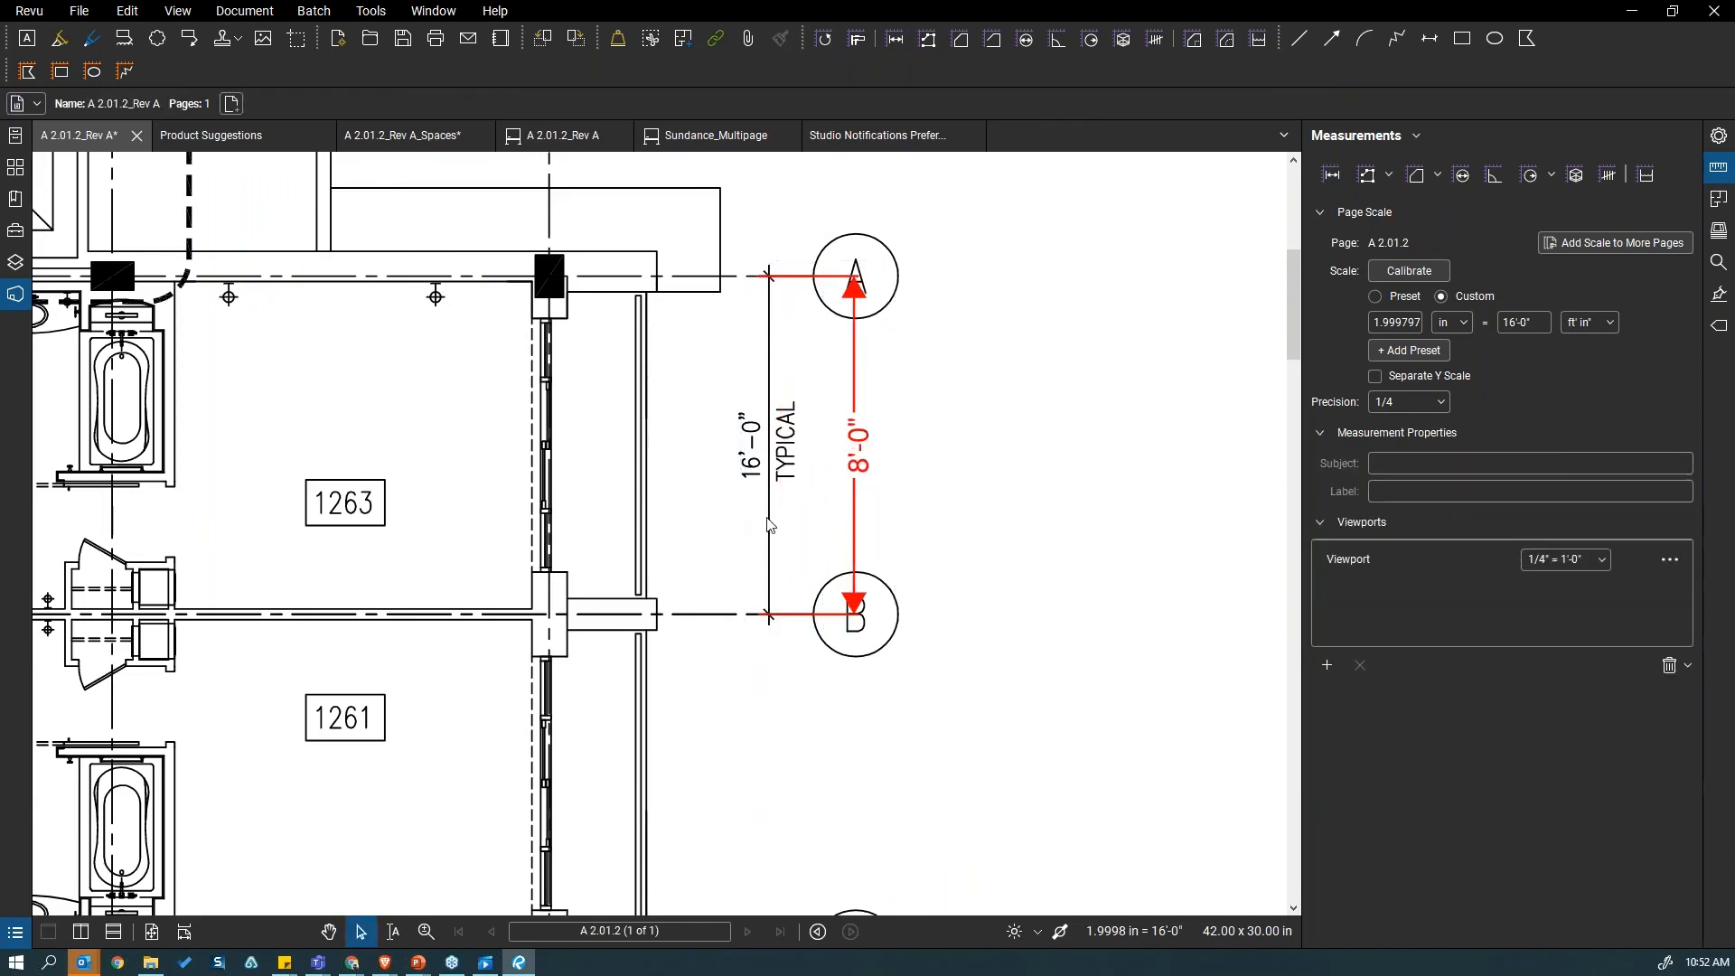
Step: Select the viewport around the gridline A to B dimension and clear all viewports from the document
scroll(773, 529, "down", 1)
left_click(1397, 567)
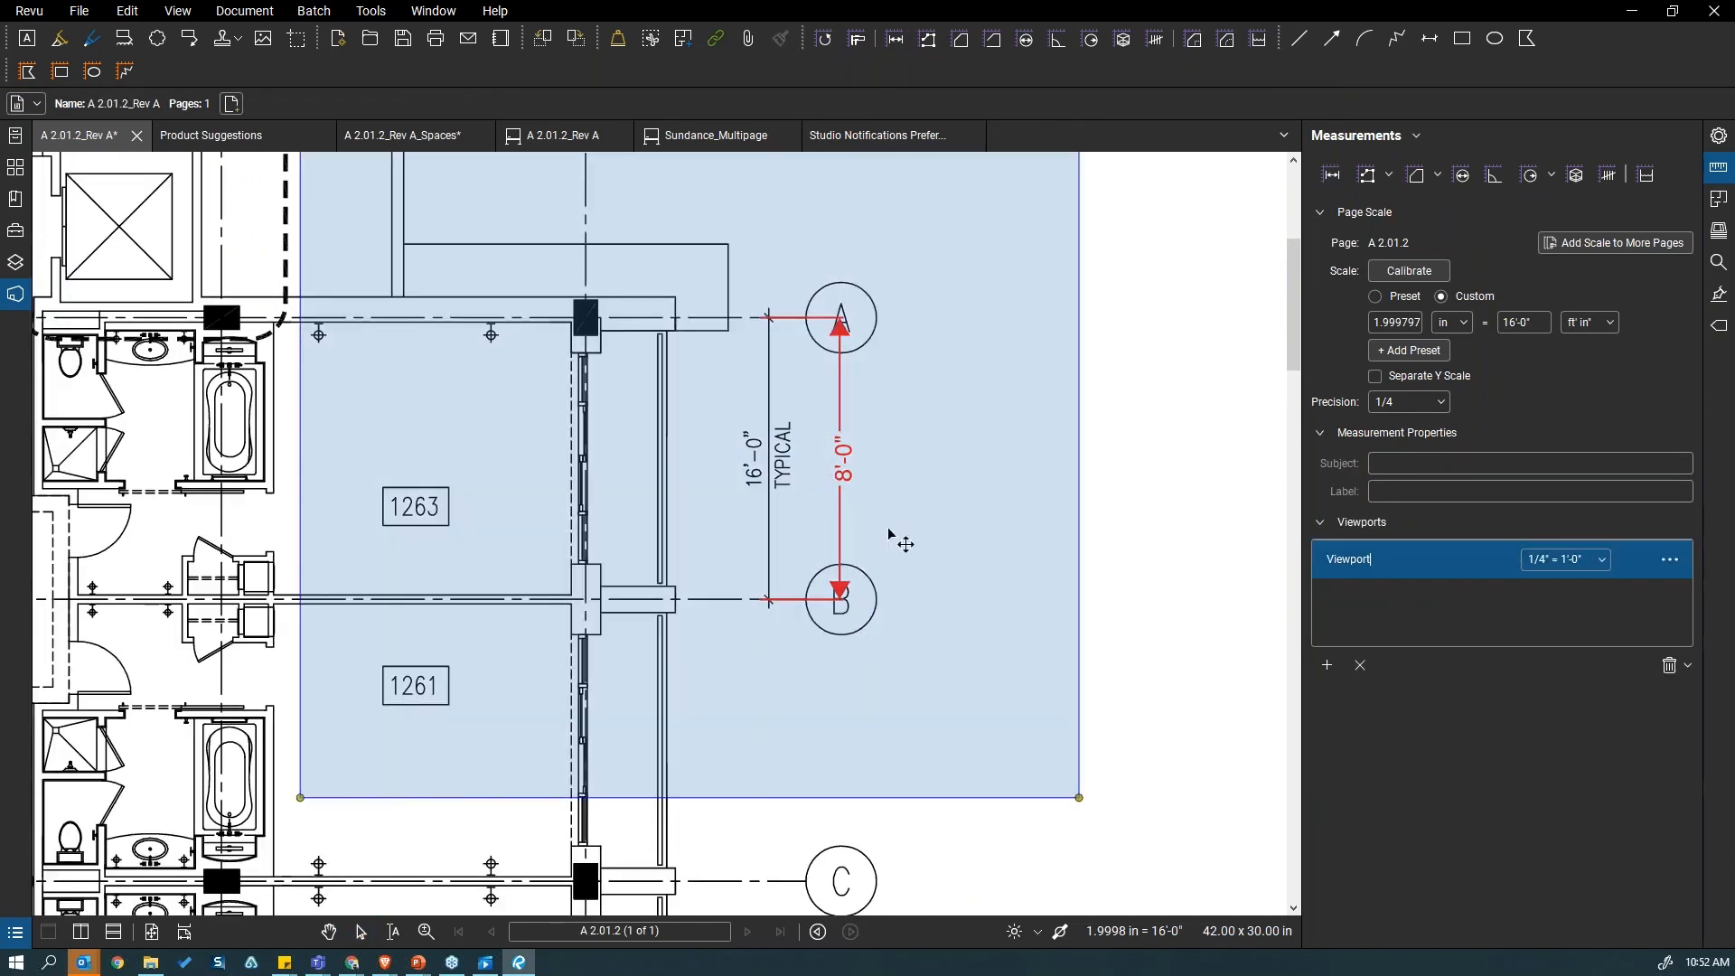
left_click(1668, 667)
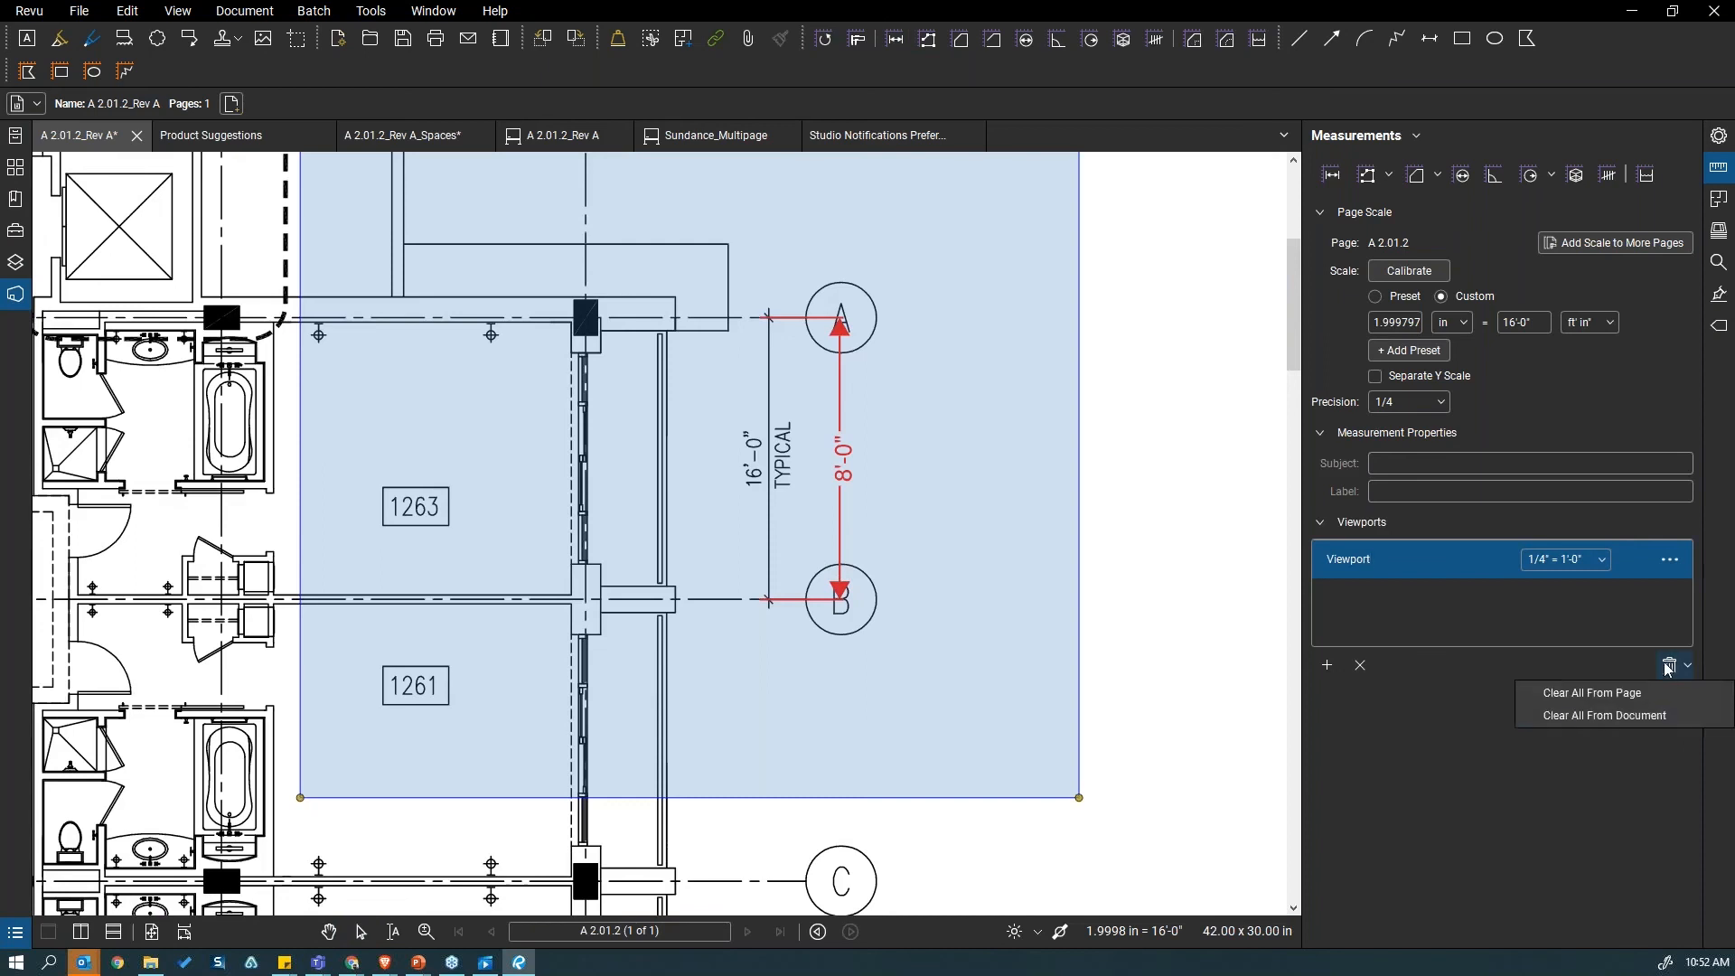
left_click(1562, 716)
left_click(947, 543)
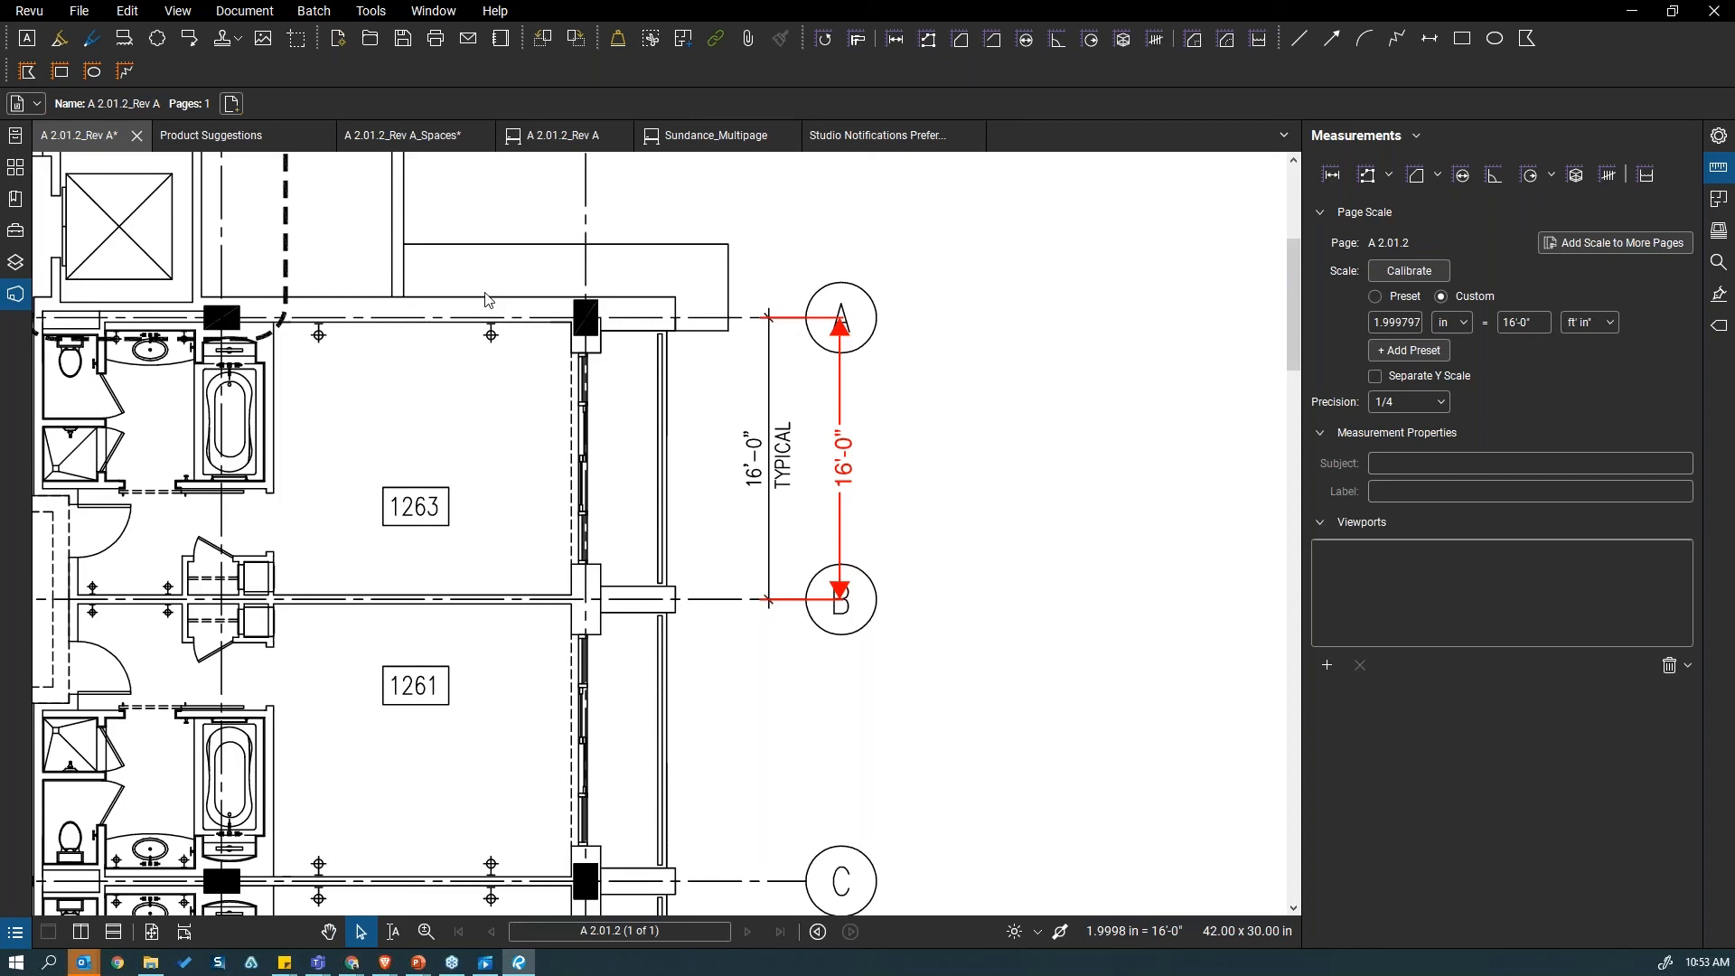
left_click(1722, 176)
left_click(1687, 666)
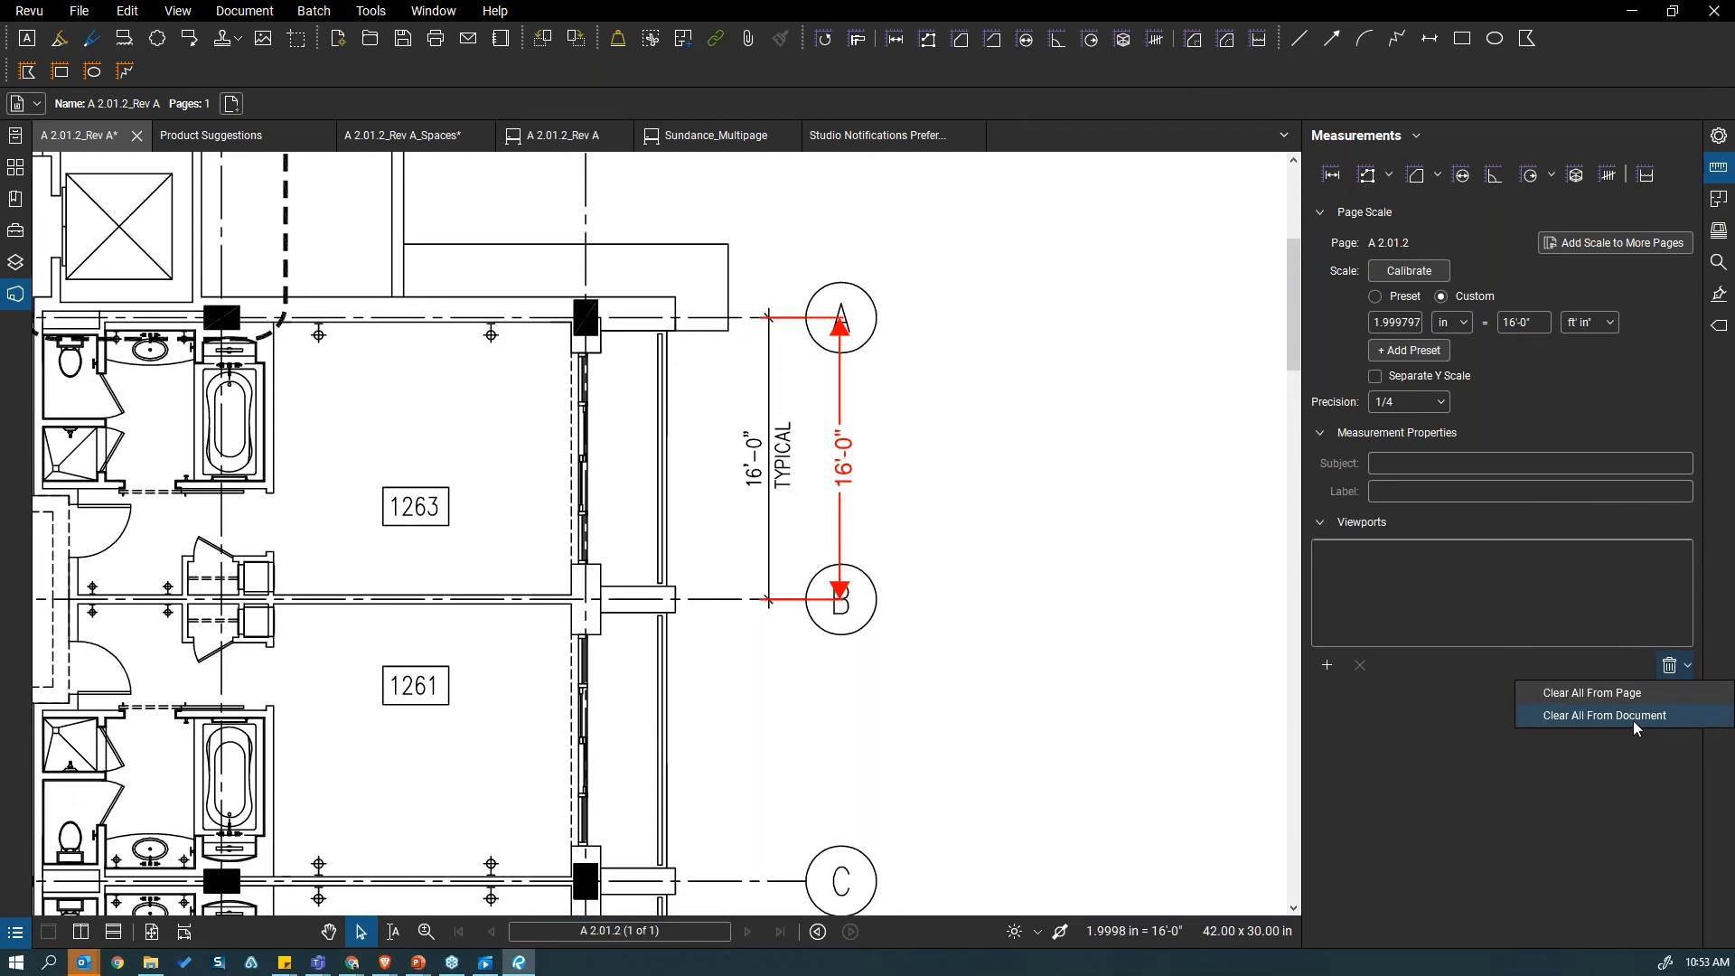
left_click(1605, 716)
Step: Show the document's spaces in place of its measurement settings
scroll(580, 342, "down", 2)
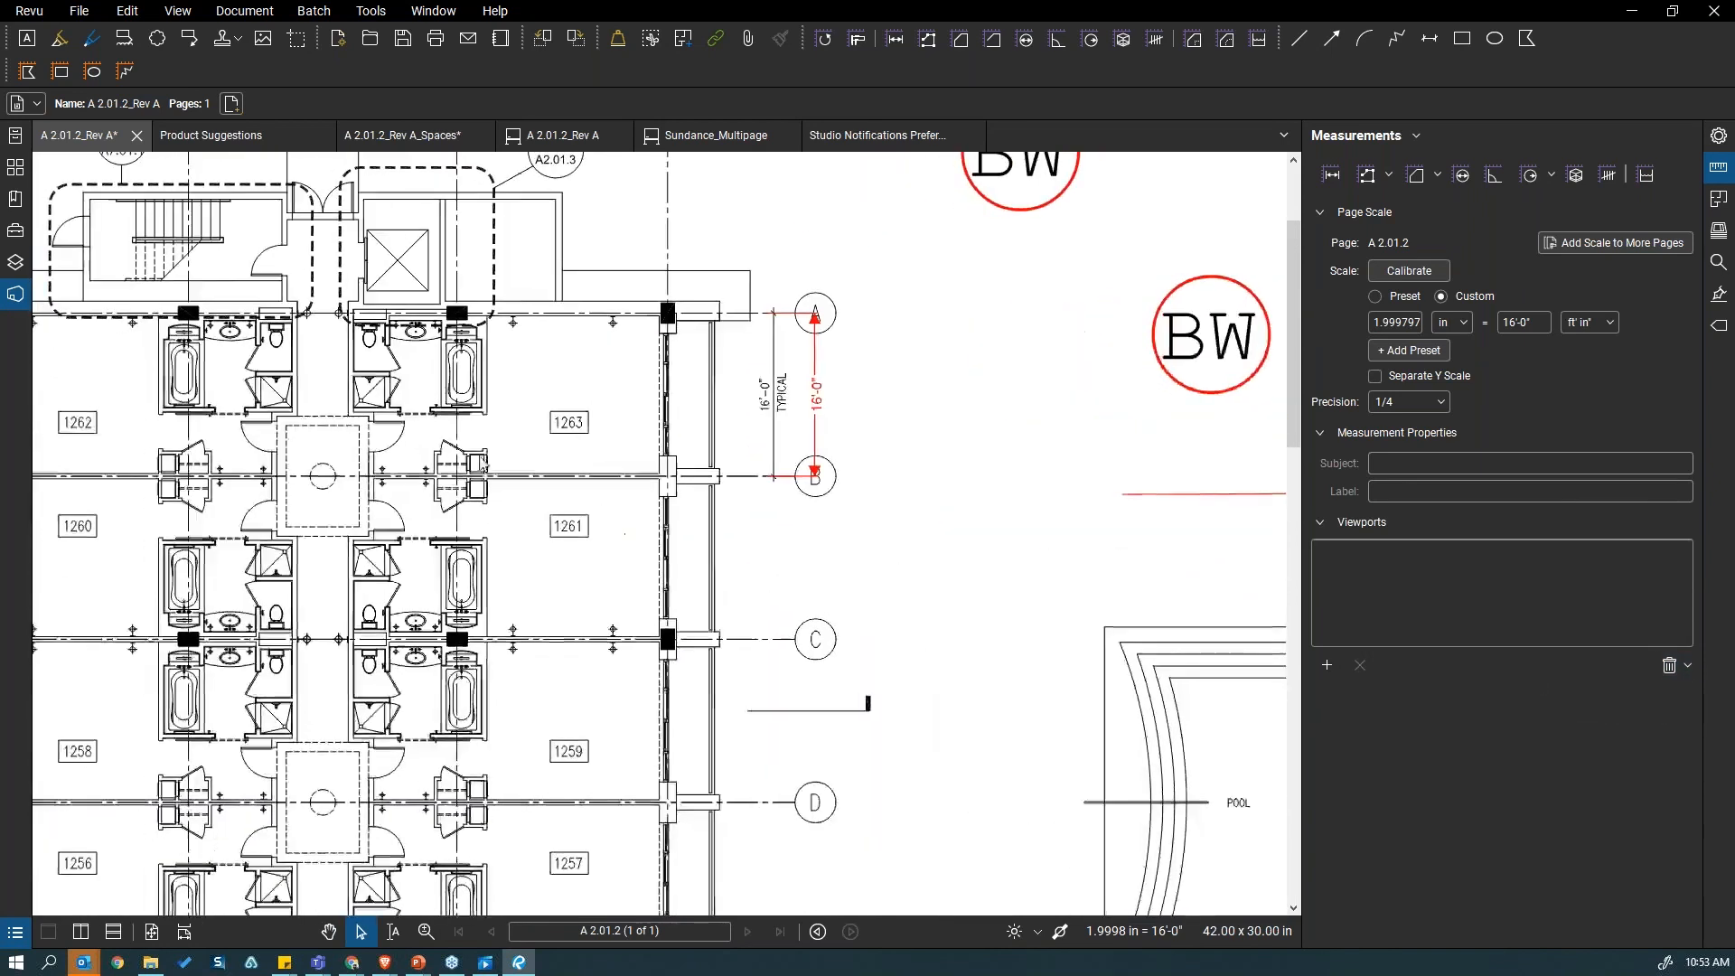
scroll(579, 342, "up", 1)
mouse_move(580, 341)
left_mouse_down()
mouse_move(735, 387)
mouse_move(850, 387)
left_mouse_up()
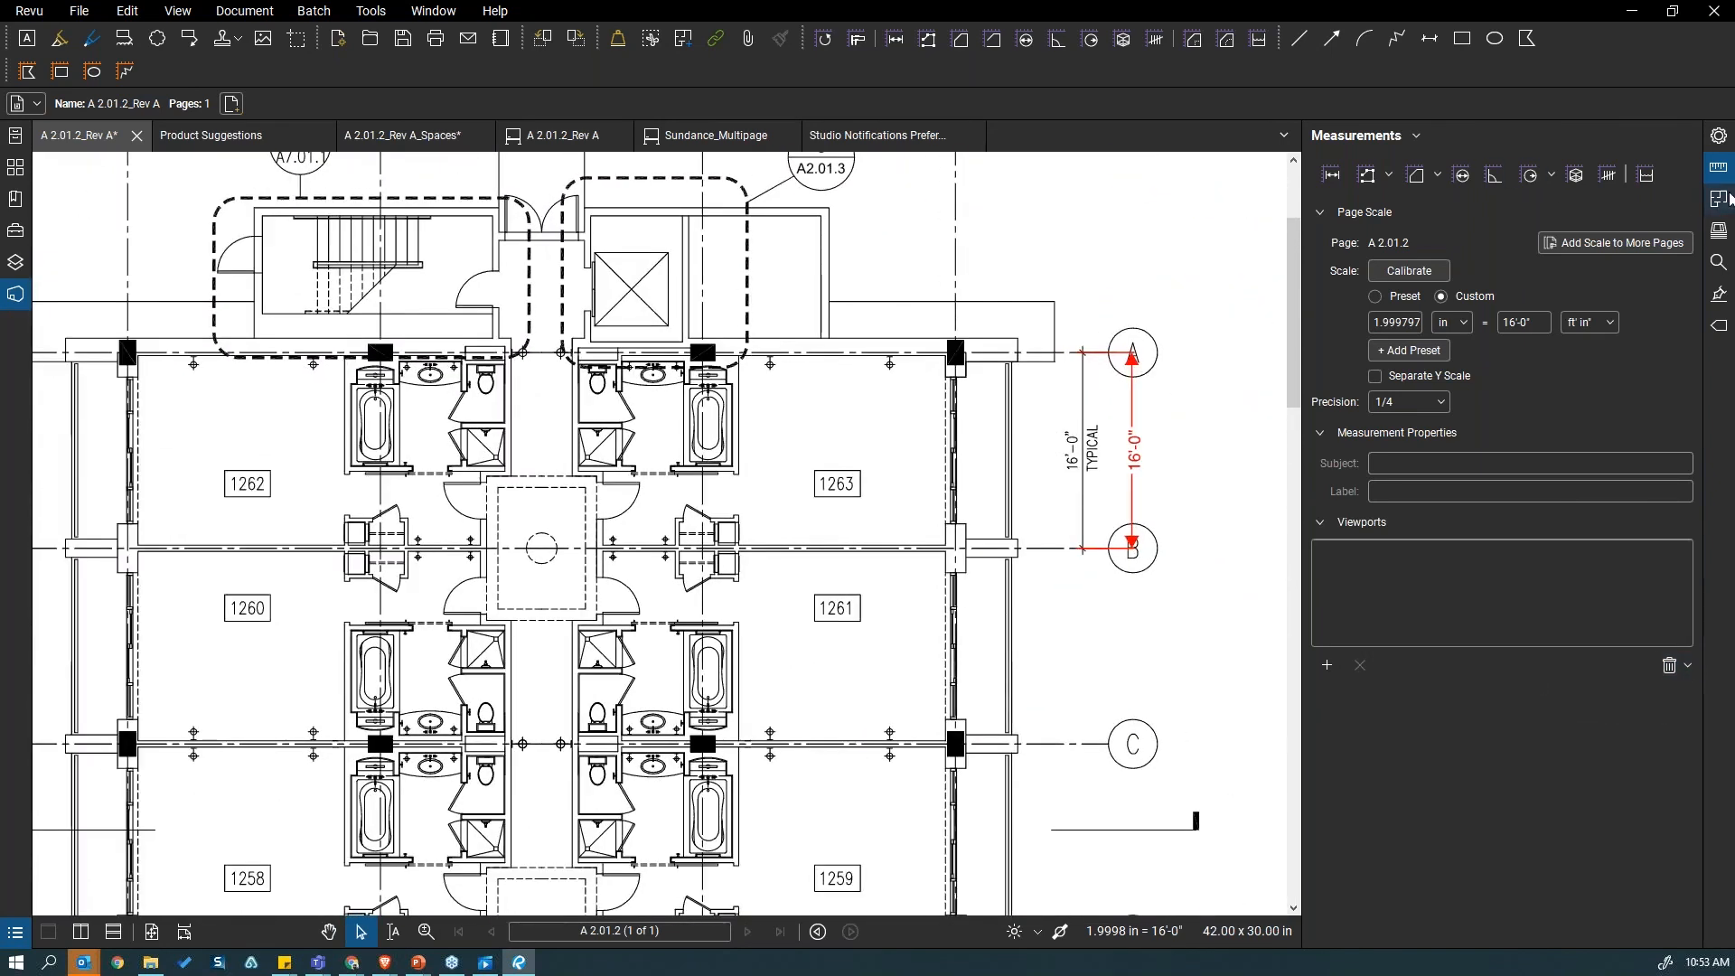
left_click(1720, 199)
left_click(1381, 136)
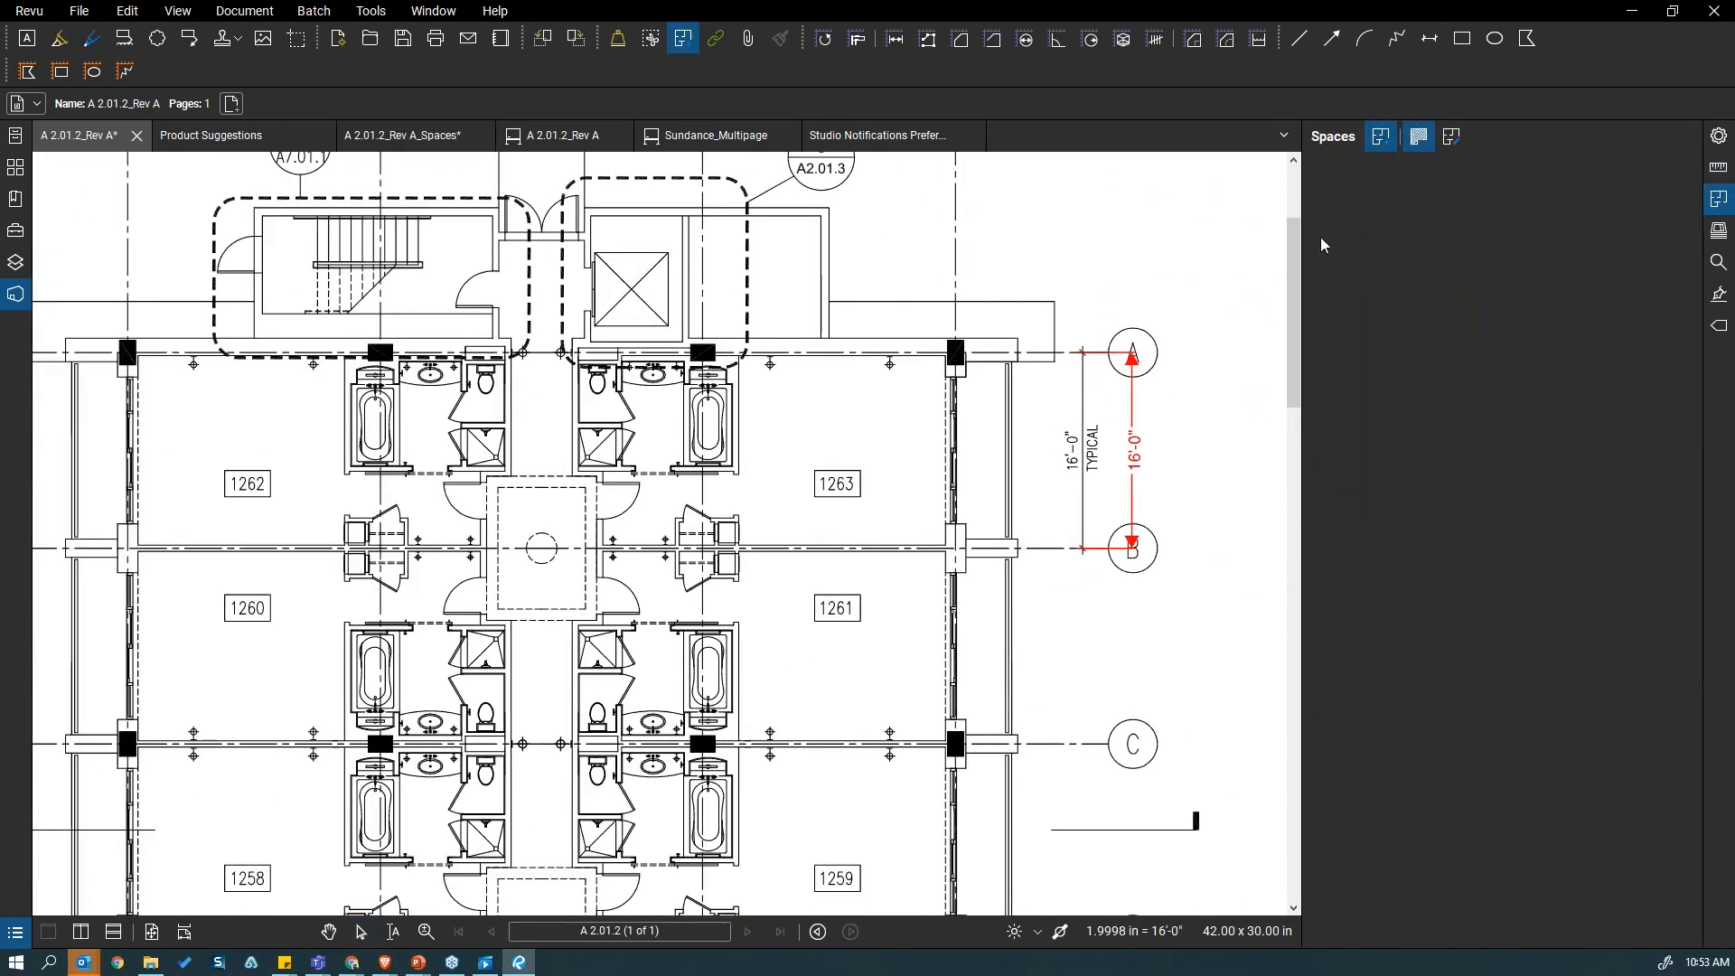
left_click(1383, 149)
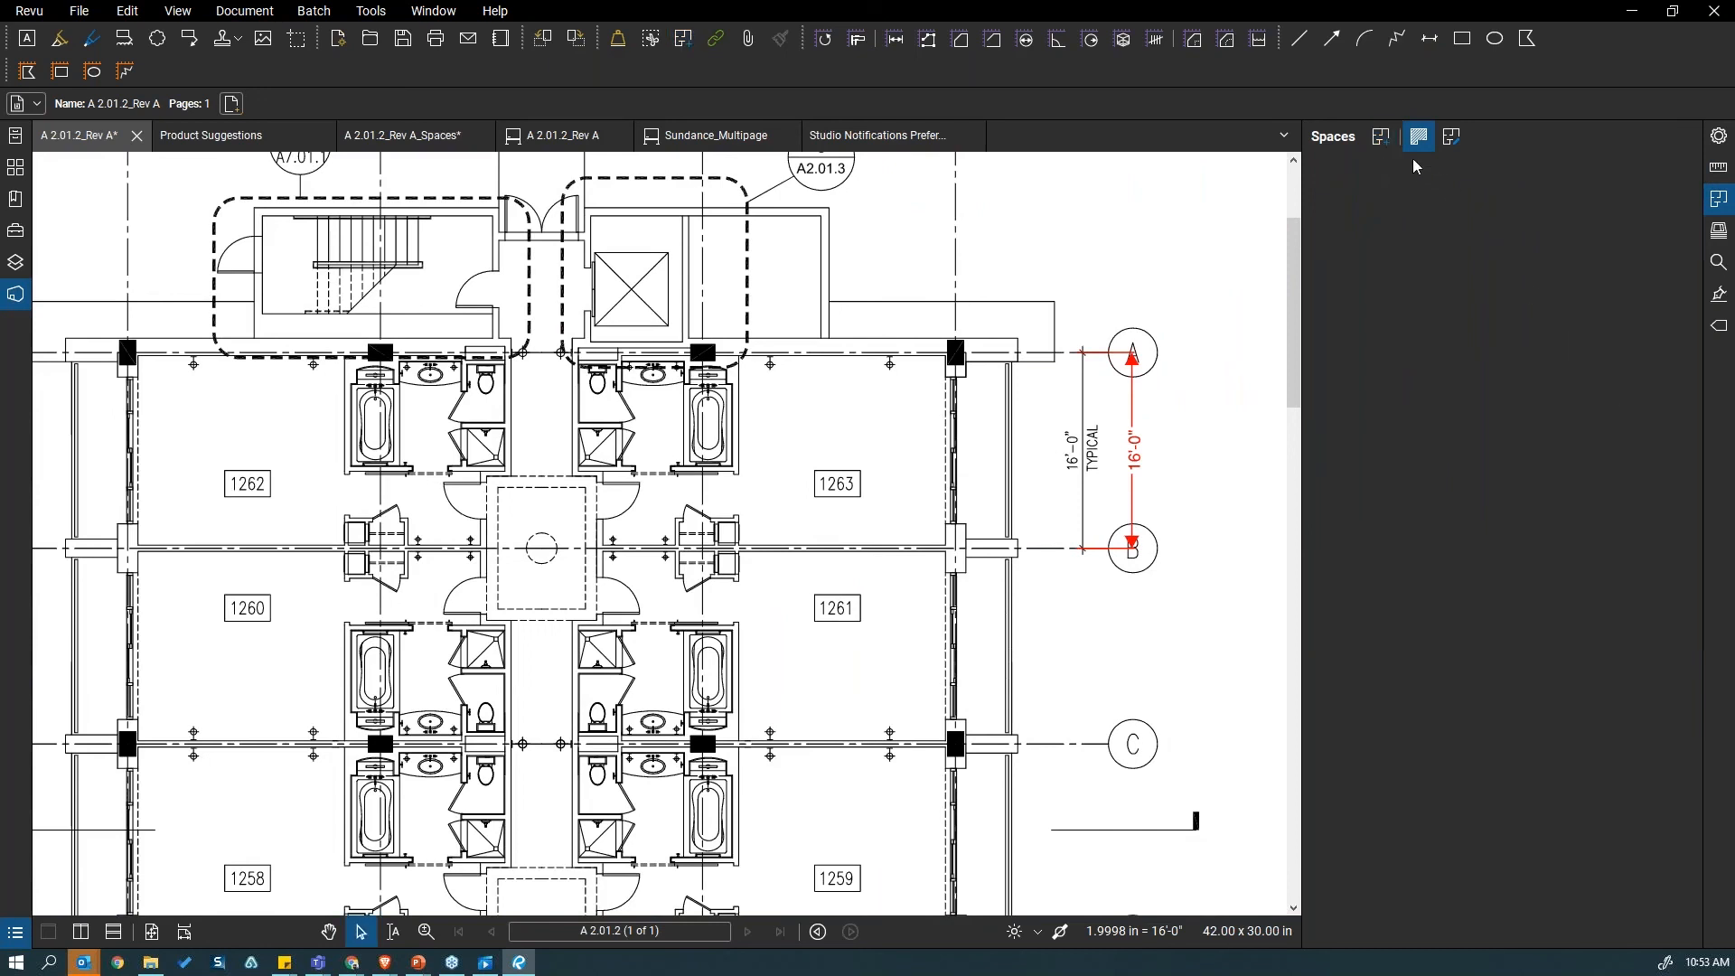
left_click(1382, 137)
scroll(702, 373, "up", 1)
scroll(697, 384, "up", 4)
scroll(653, 487, "down", 1)
left_click_drag(861, 462, 689, 442)
mouse_move(659, 356)
left_mouse_down()
mouse_move(938, 635)
mouse_move(903, 590)
left_mouse_up()
key("Escape")
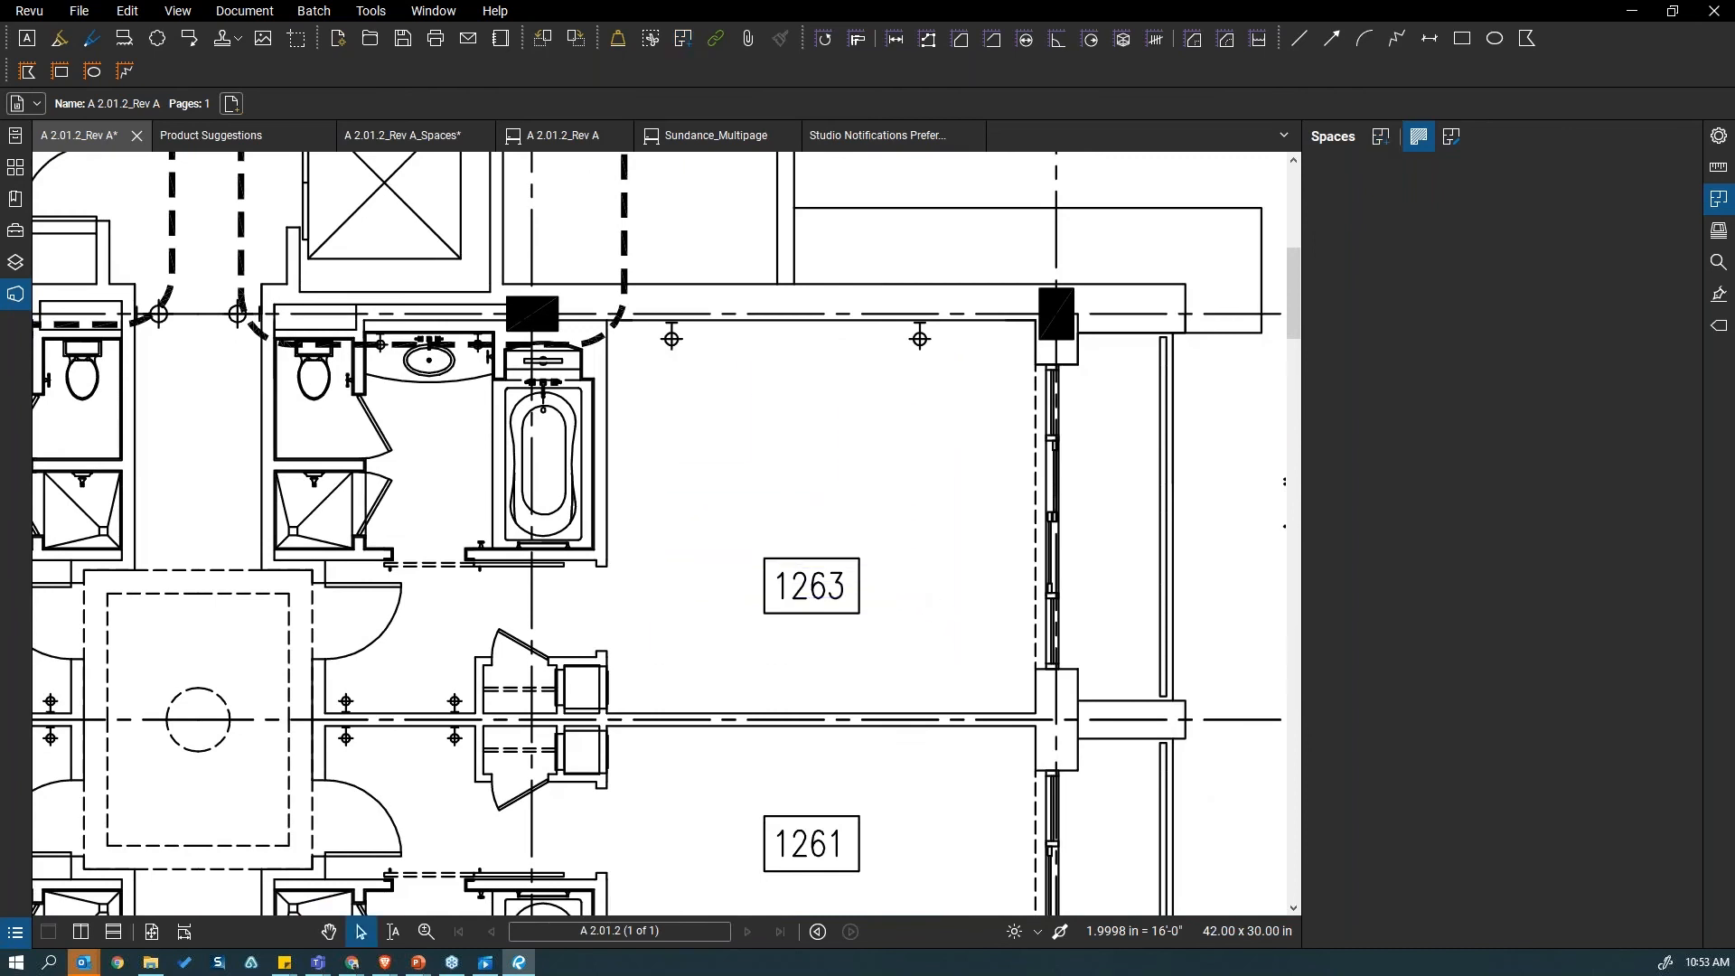
Step: Outline a new space along the walls of room 1263, including its entry corridor but excluding the bathroom
left_click(1381, 137)
left_click(327, 712)
left_click(326, 562)
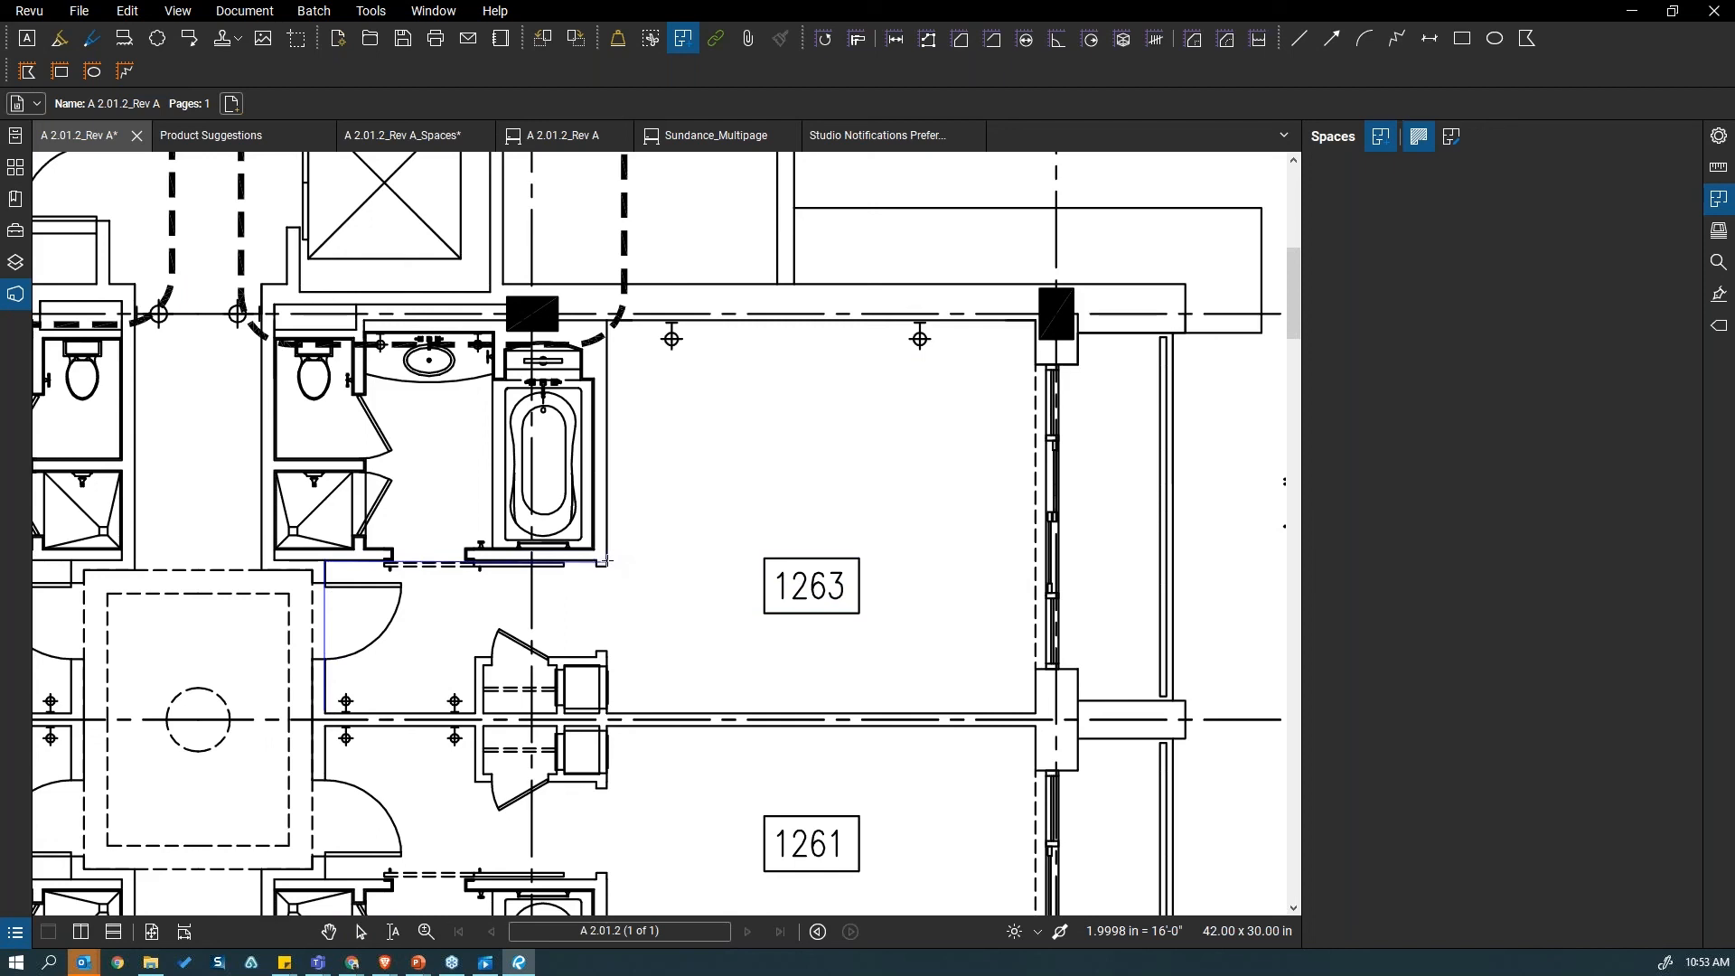
left_click(606, 561)
left_click(609, 315)
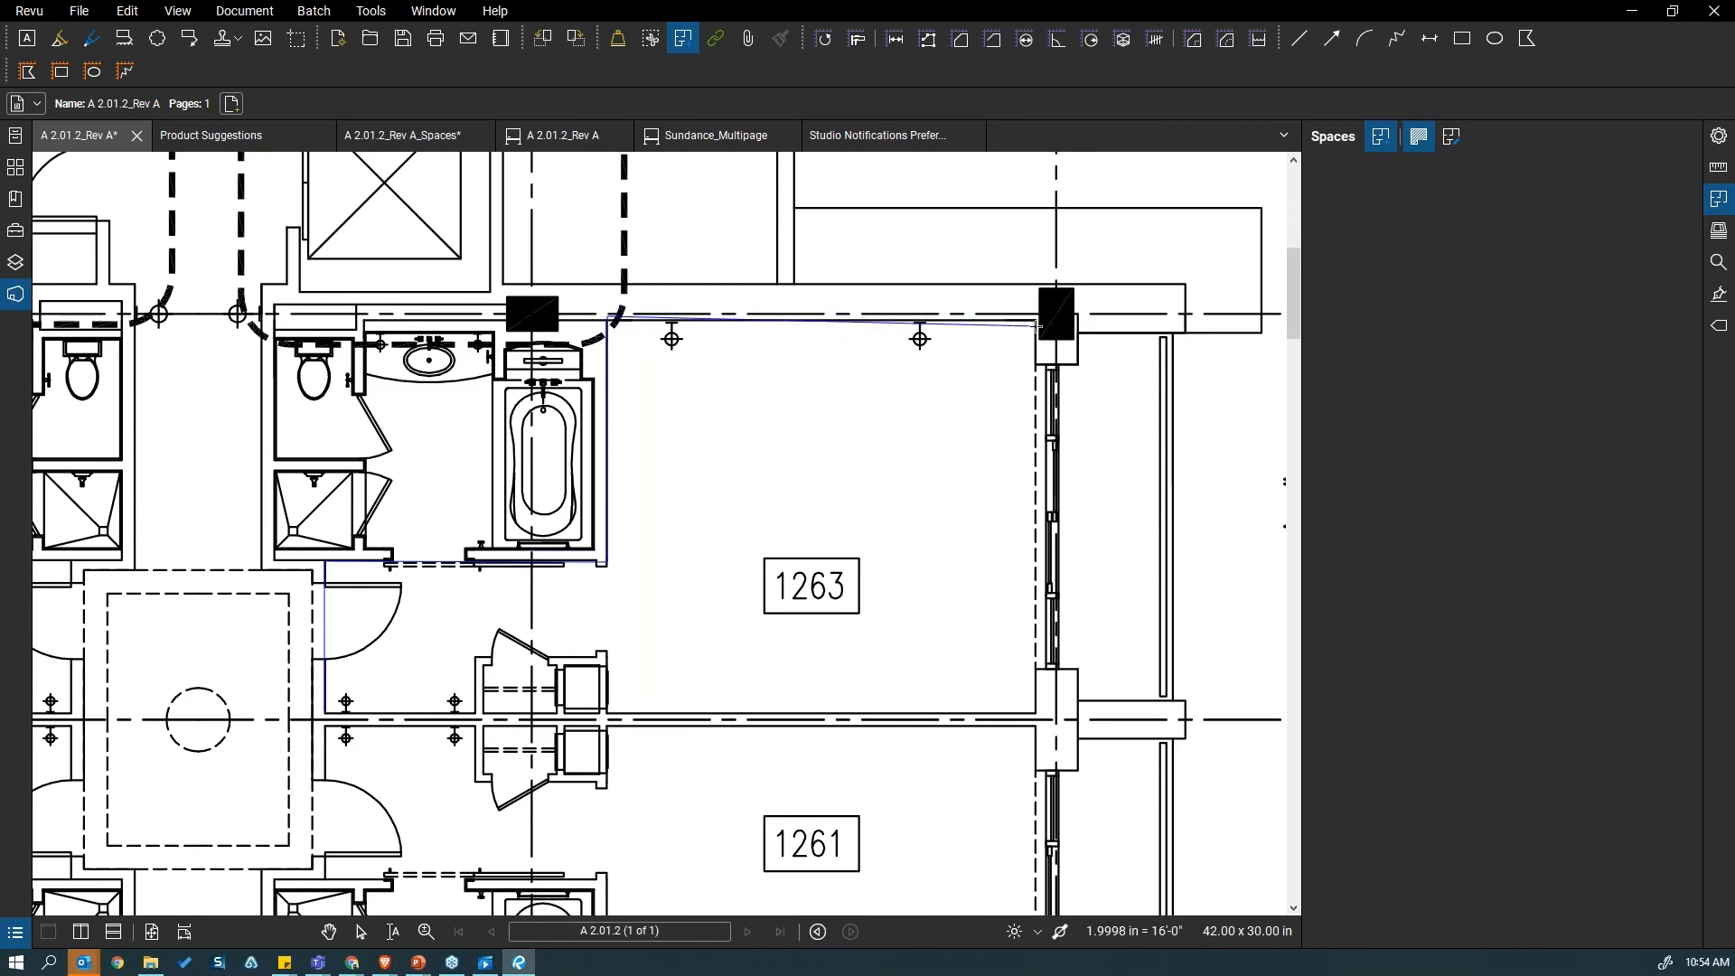
left_click(1037, 322)
left_click(1035, 713)
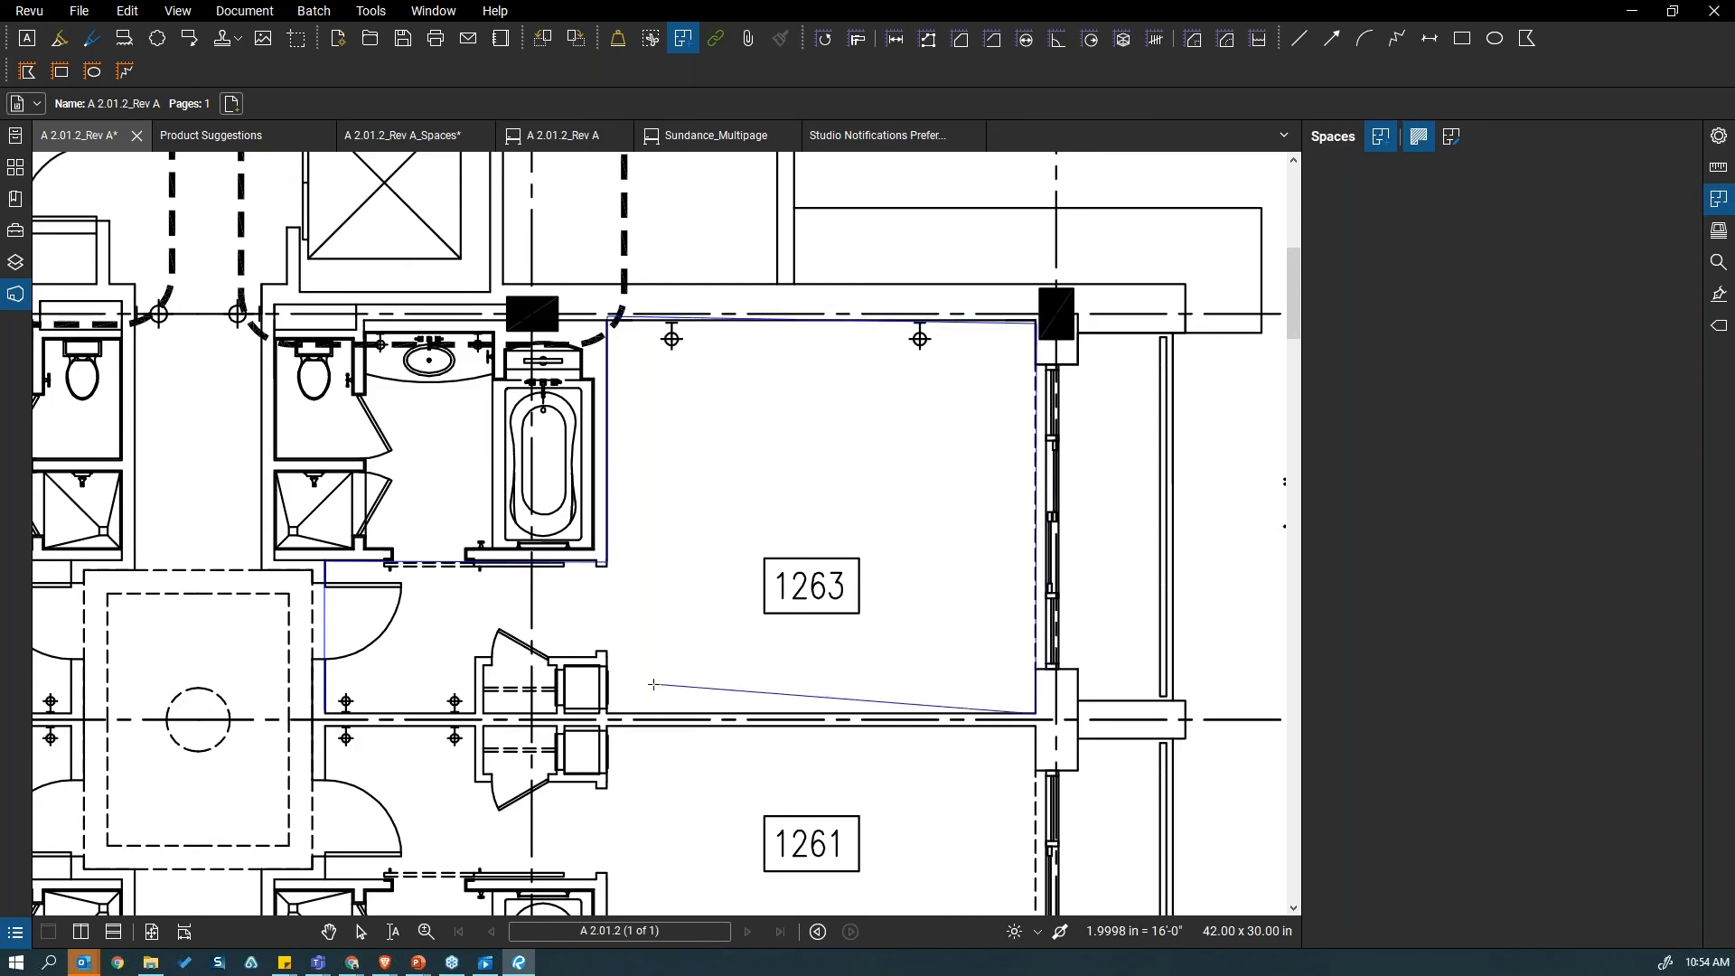
left_click(324, 712)
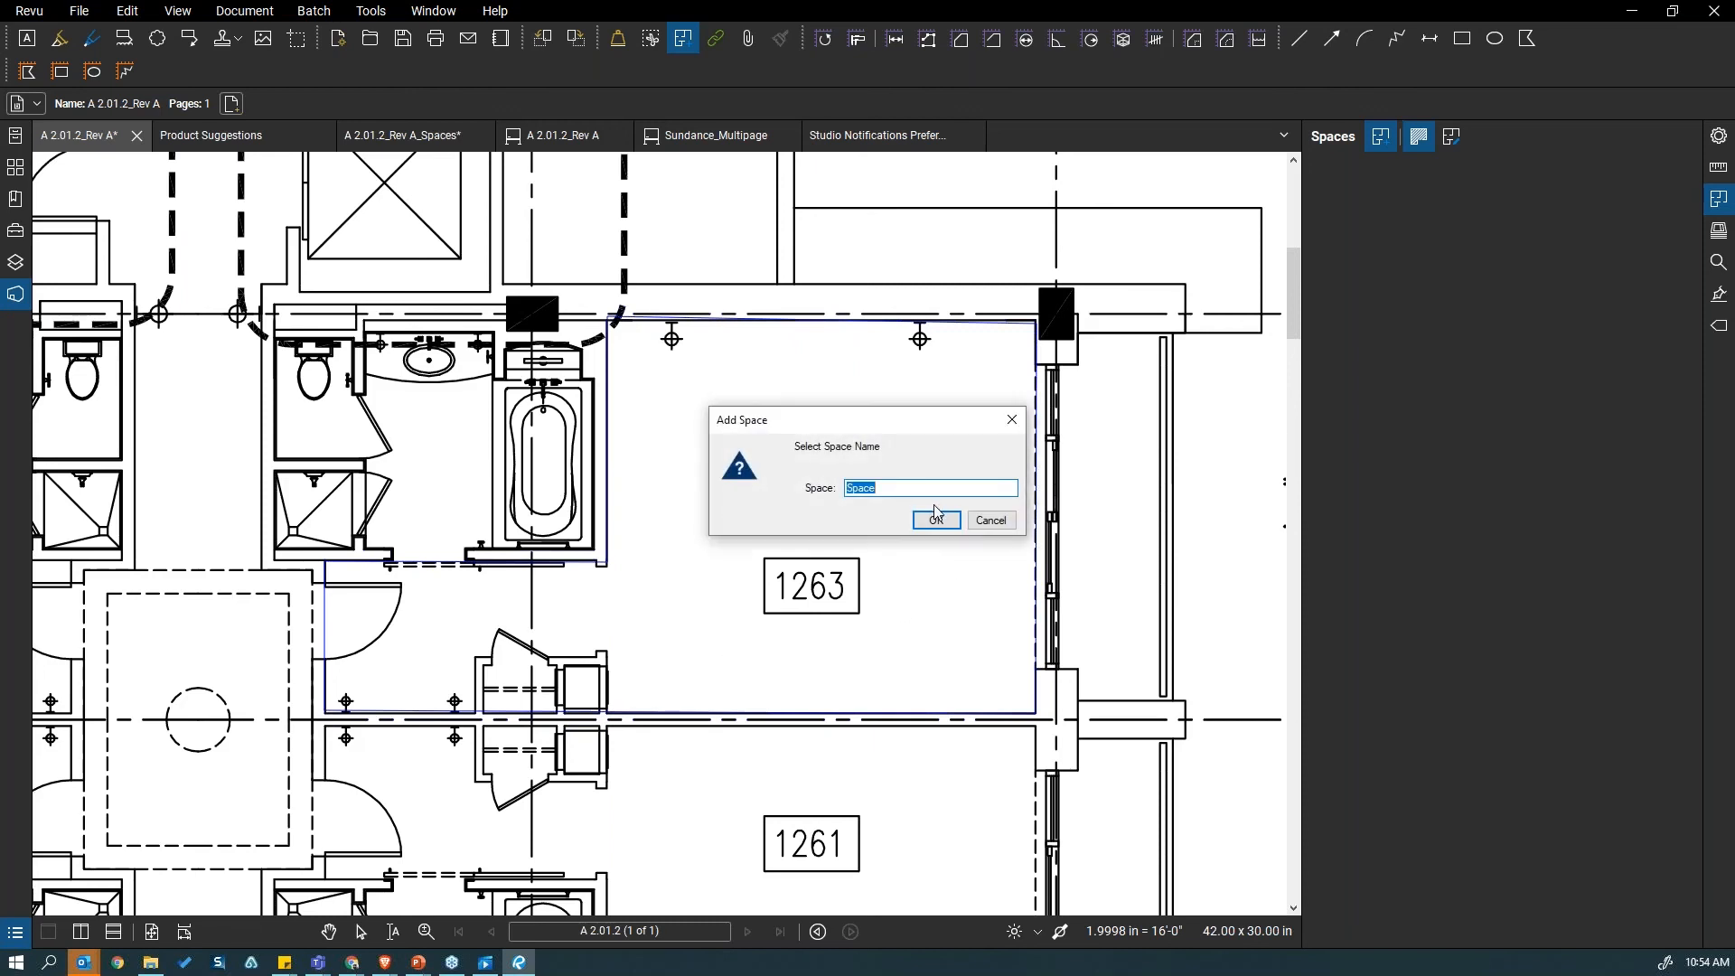
Step: Name the new space "Room 1263" and finish adding spaces
type("Roonm")
key("BackSpace")
key("BackSpace")
type("m 1263")
left_click(882, 493)
key("BackSpace")
left_click(938, 520)
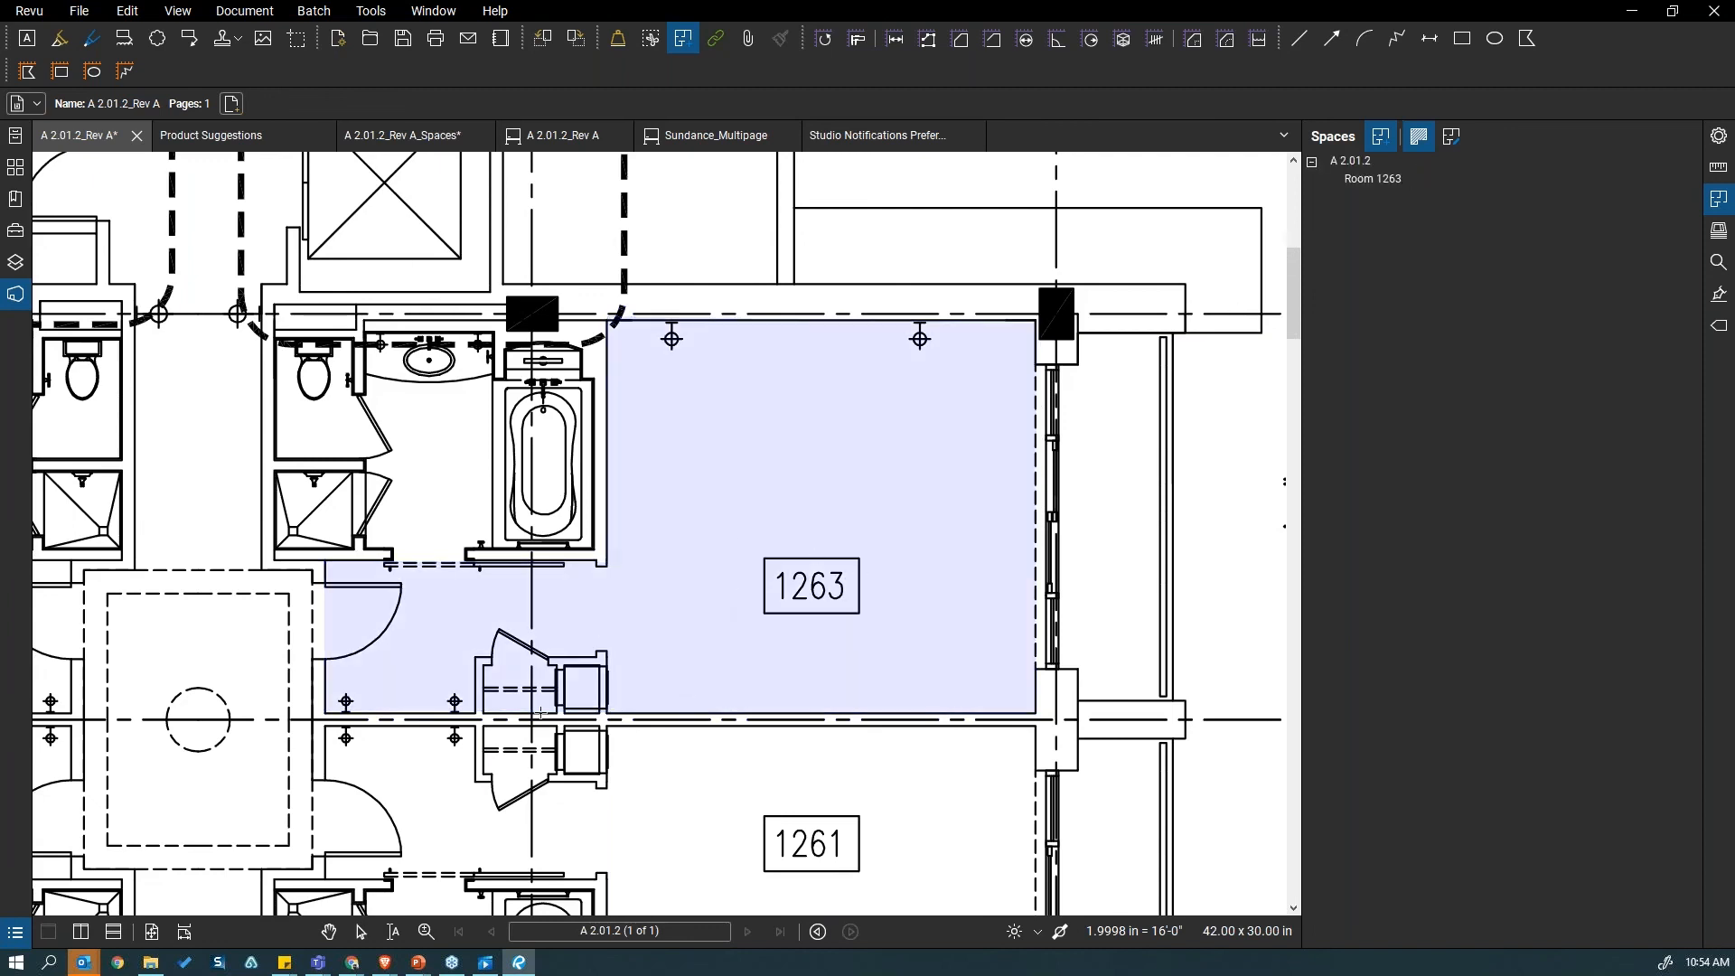
key("Escape")
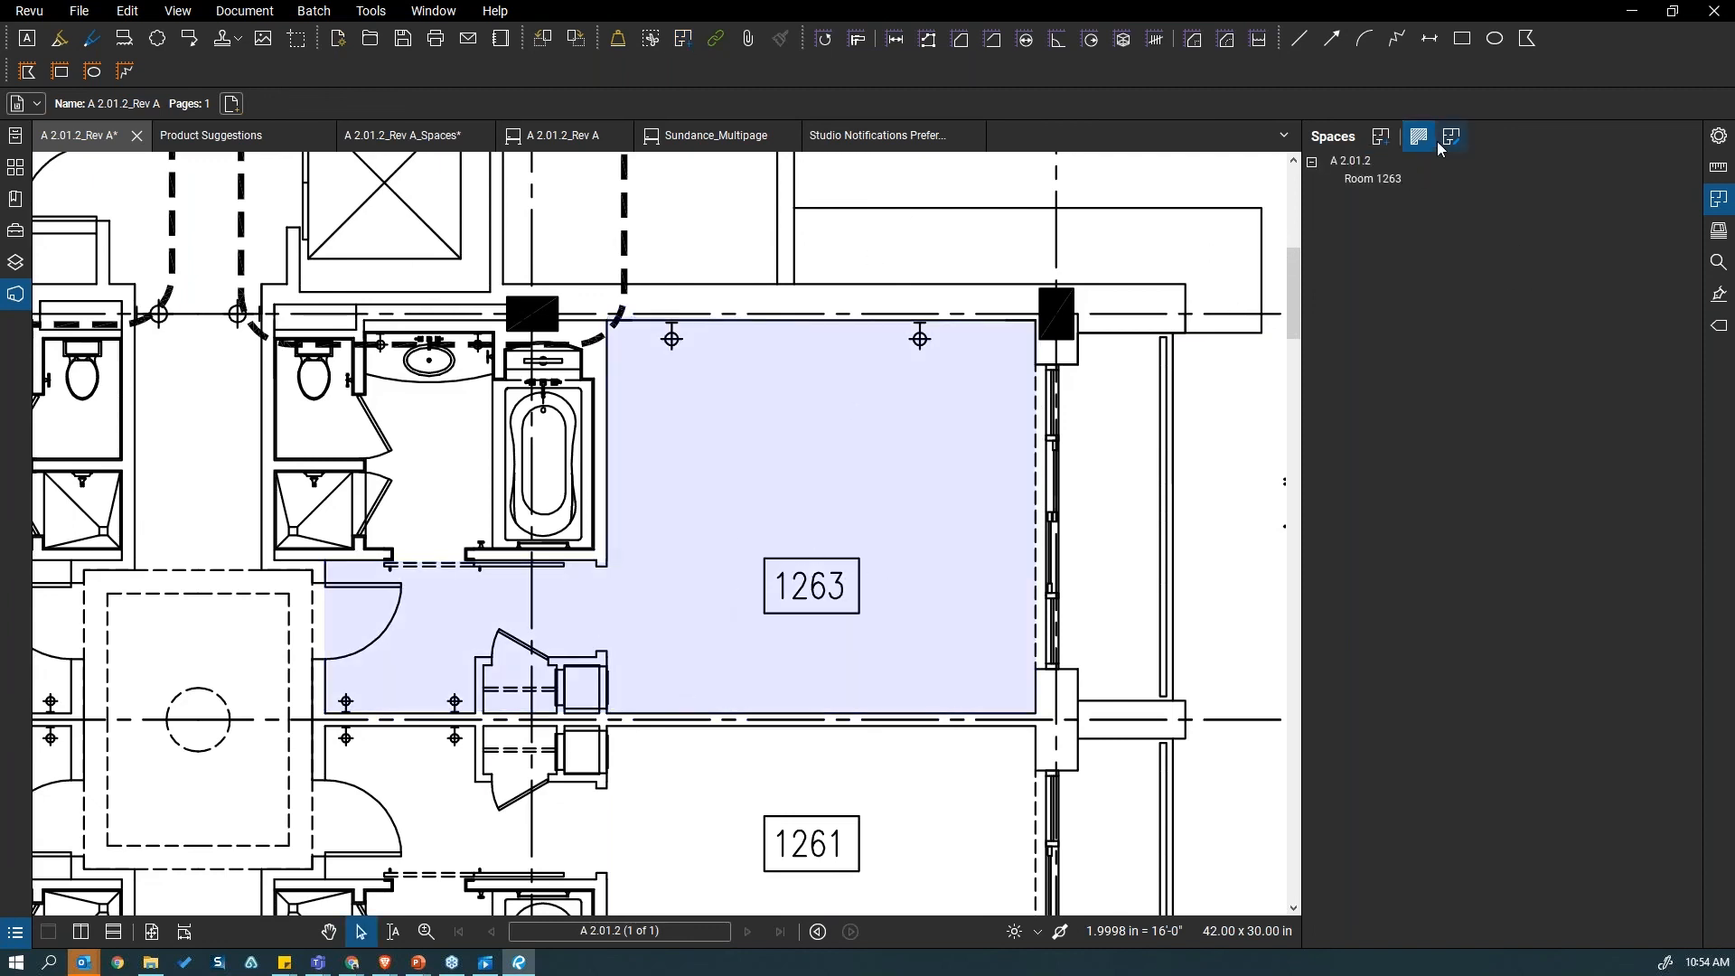
Step: Enable space editing, select the Room 1263 space and copy it
left_click(739, 322)
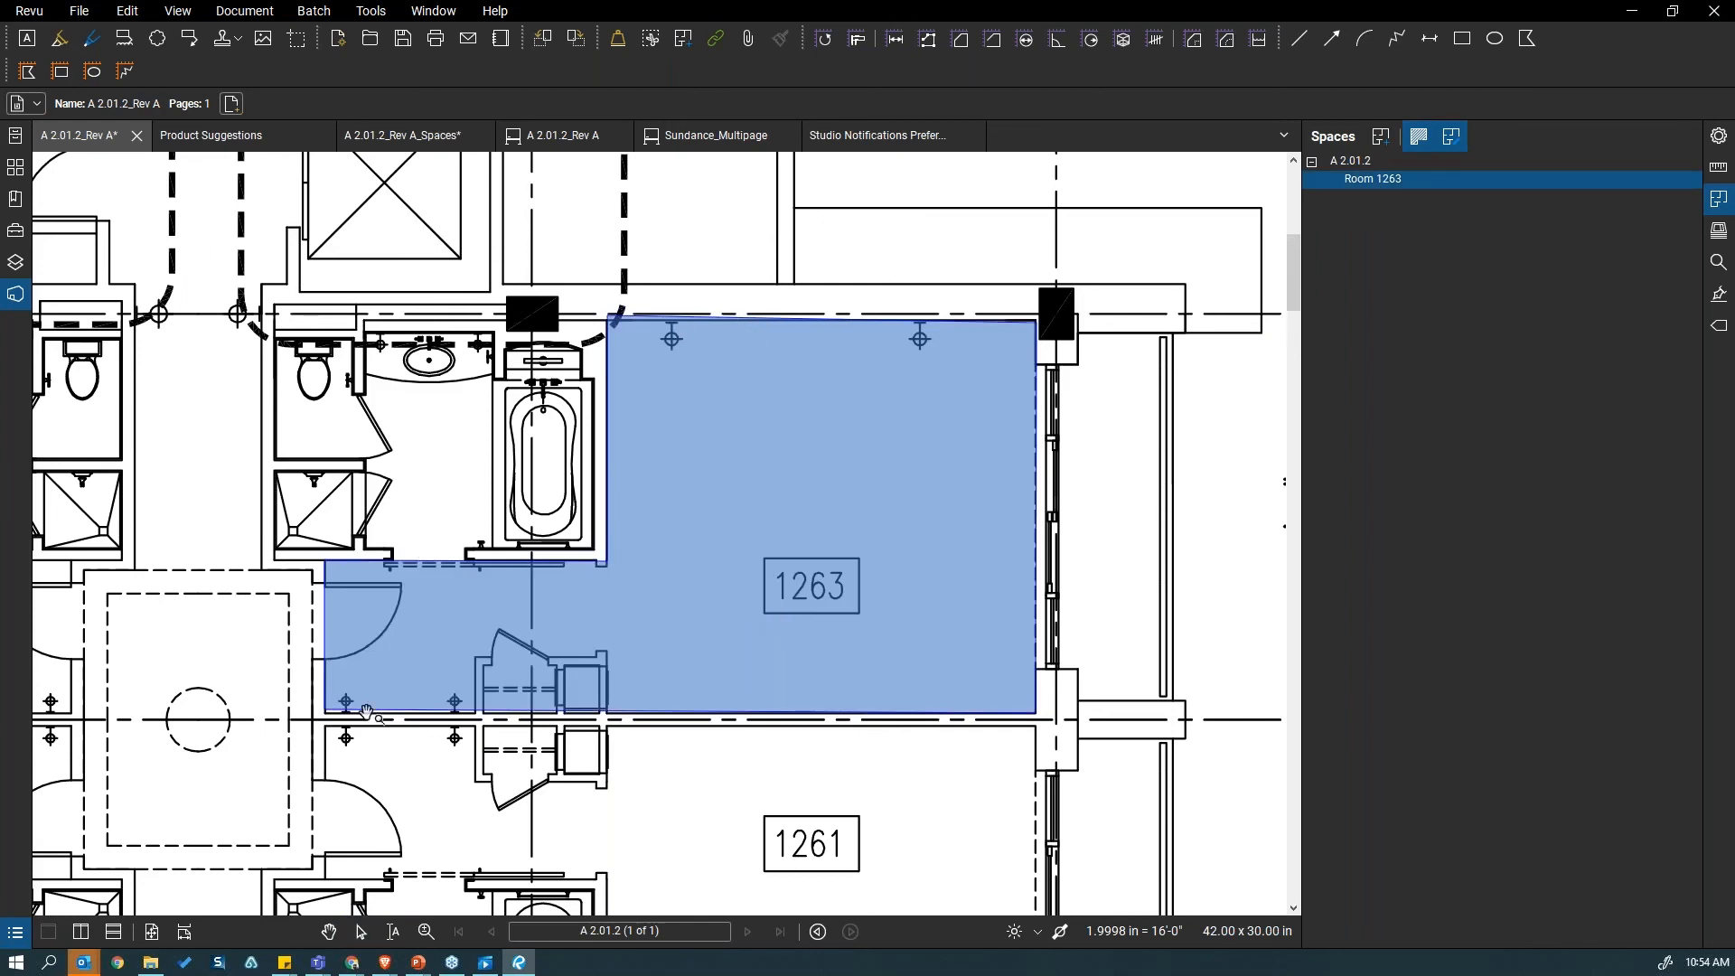
scroll(361, 714, "up", 5)
right_click(354, 732)
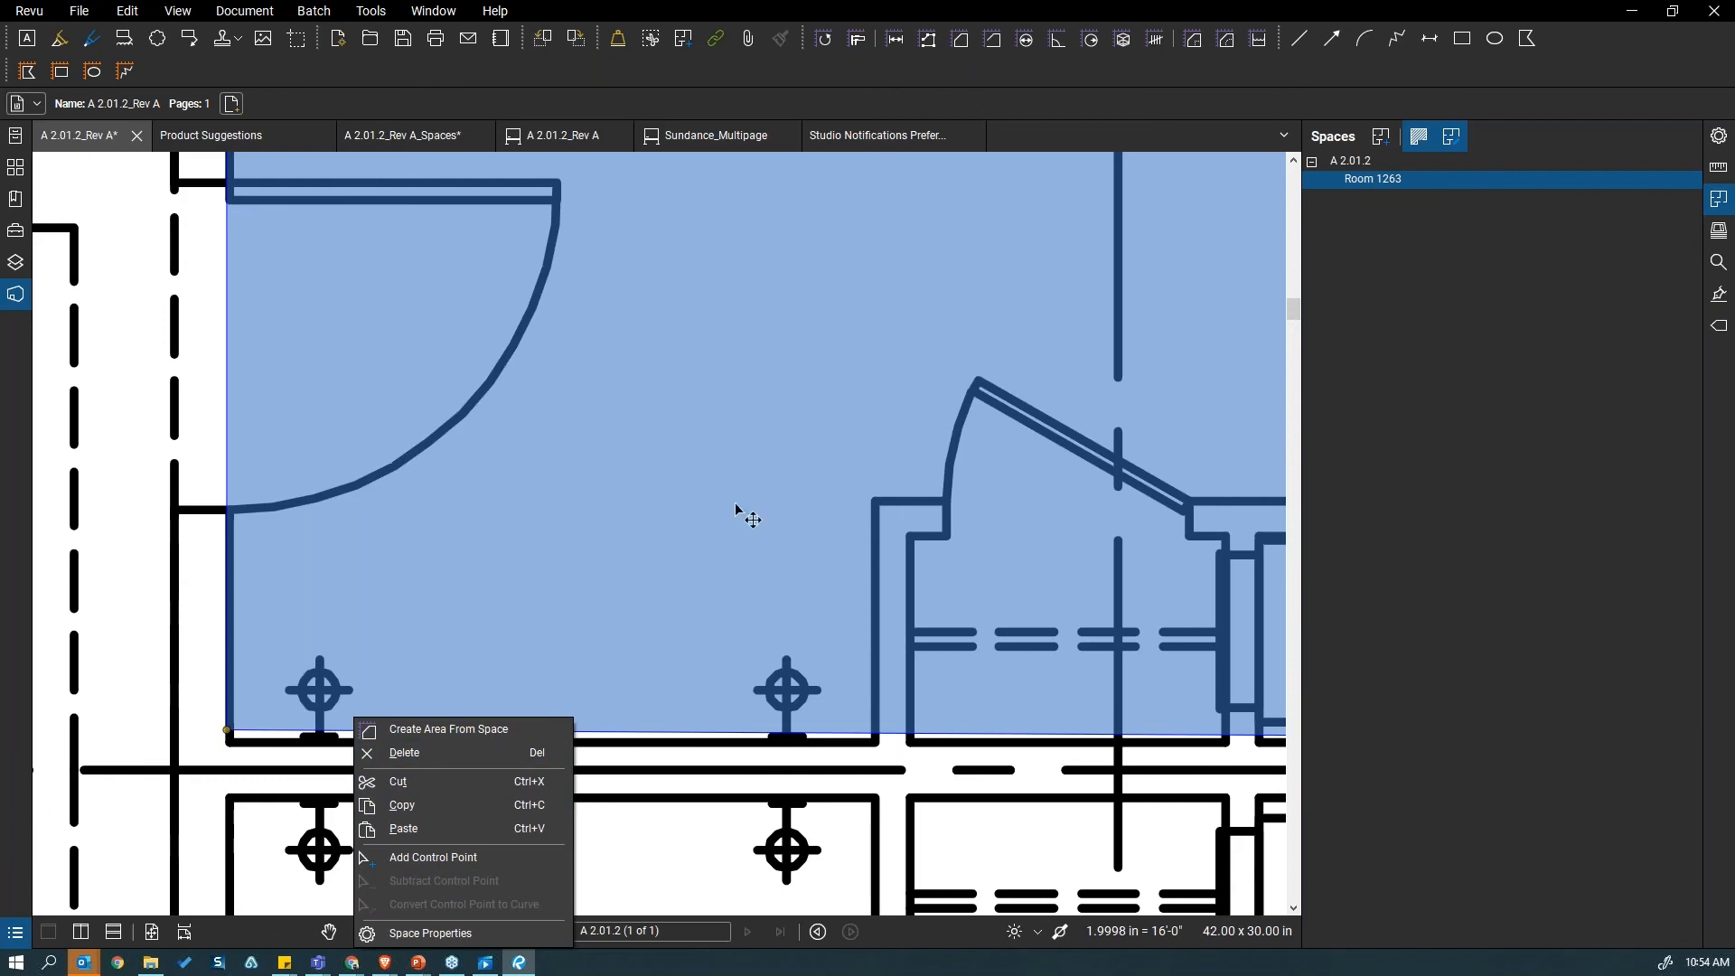
scroll(728, 496, "down", 3)
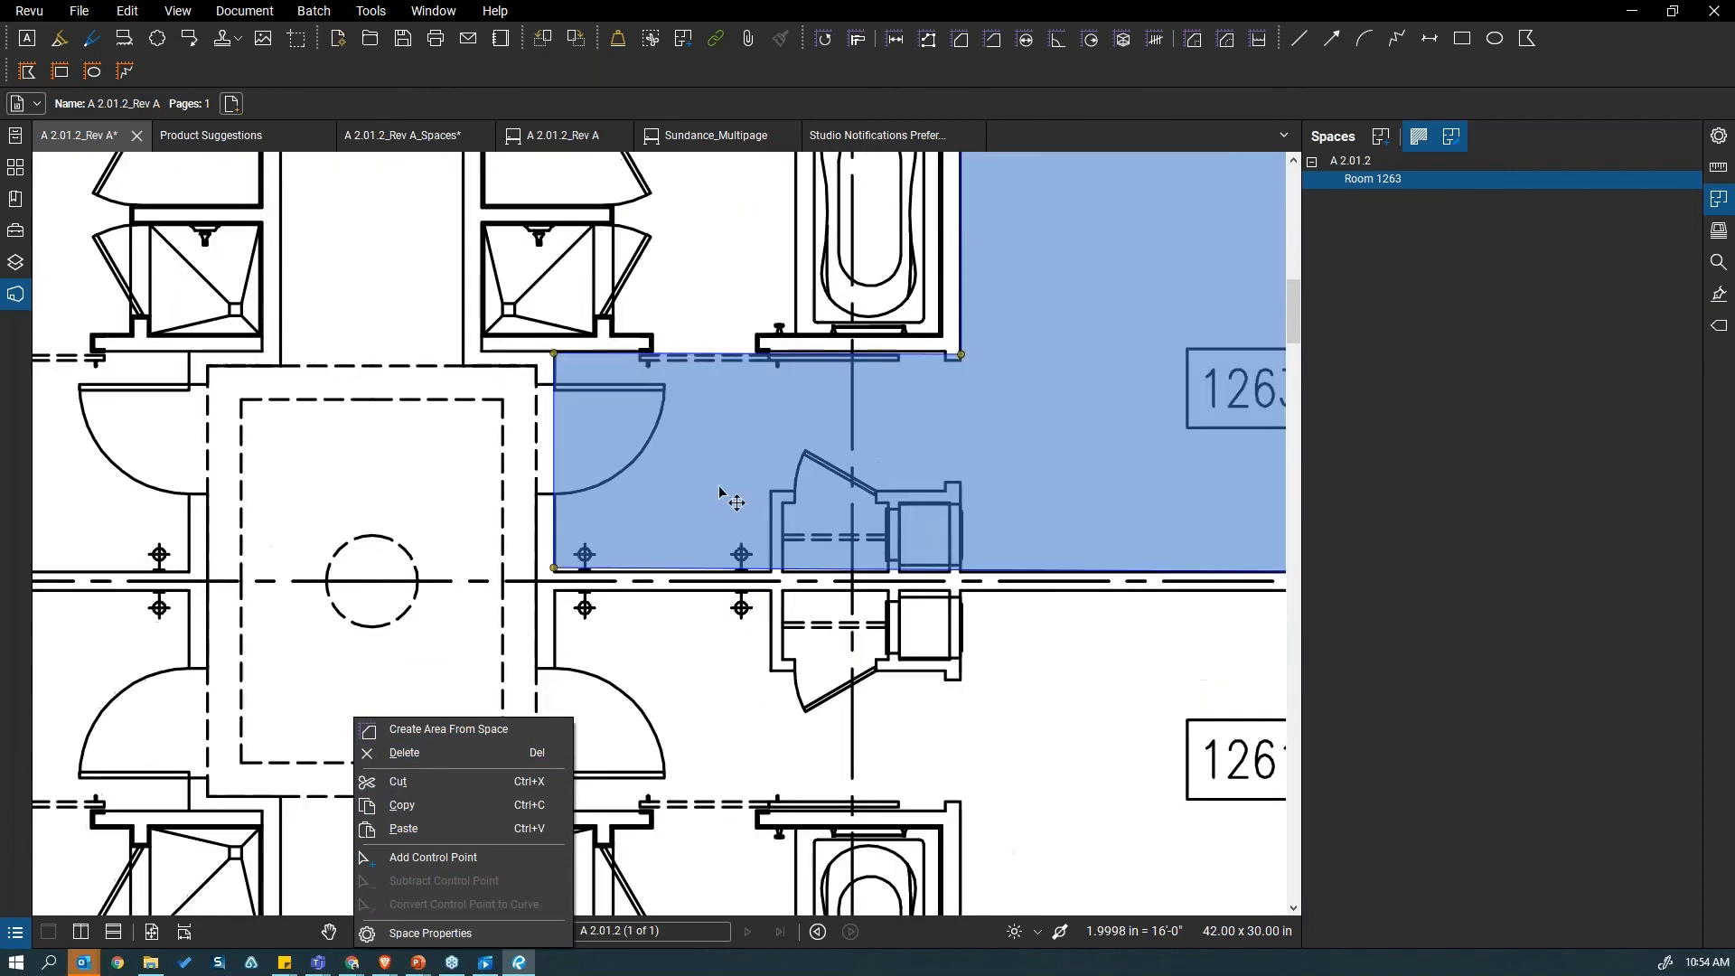
left_click(386, 804)
Step: Paste the copied space by the pool and move it to the upper right of the pool's circular end
scroll(819, 500, "down", 1)
left_click_drag(746, 496, 420, 510)
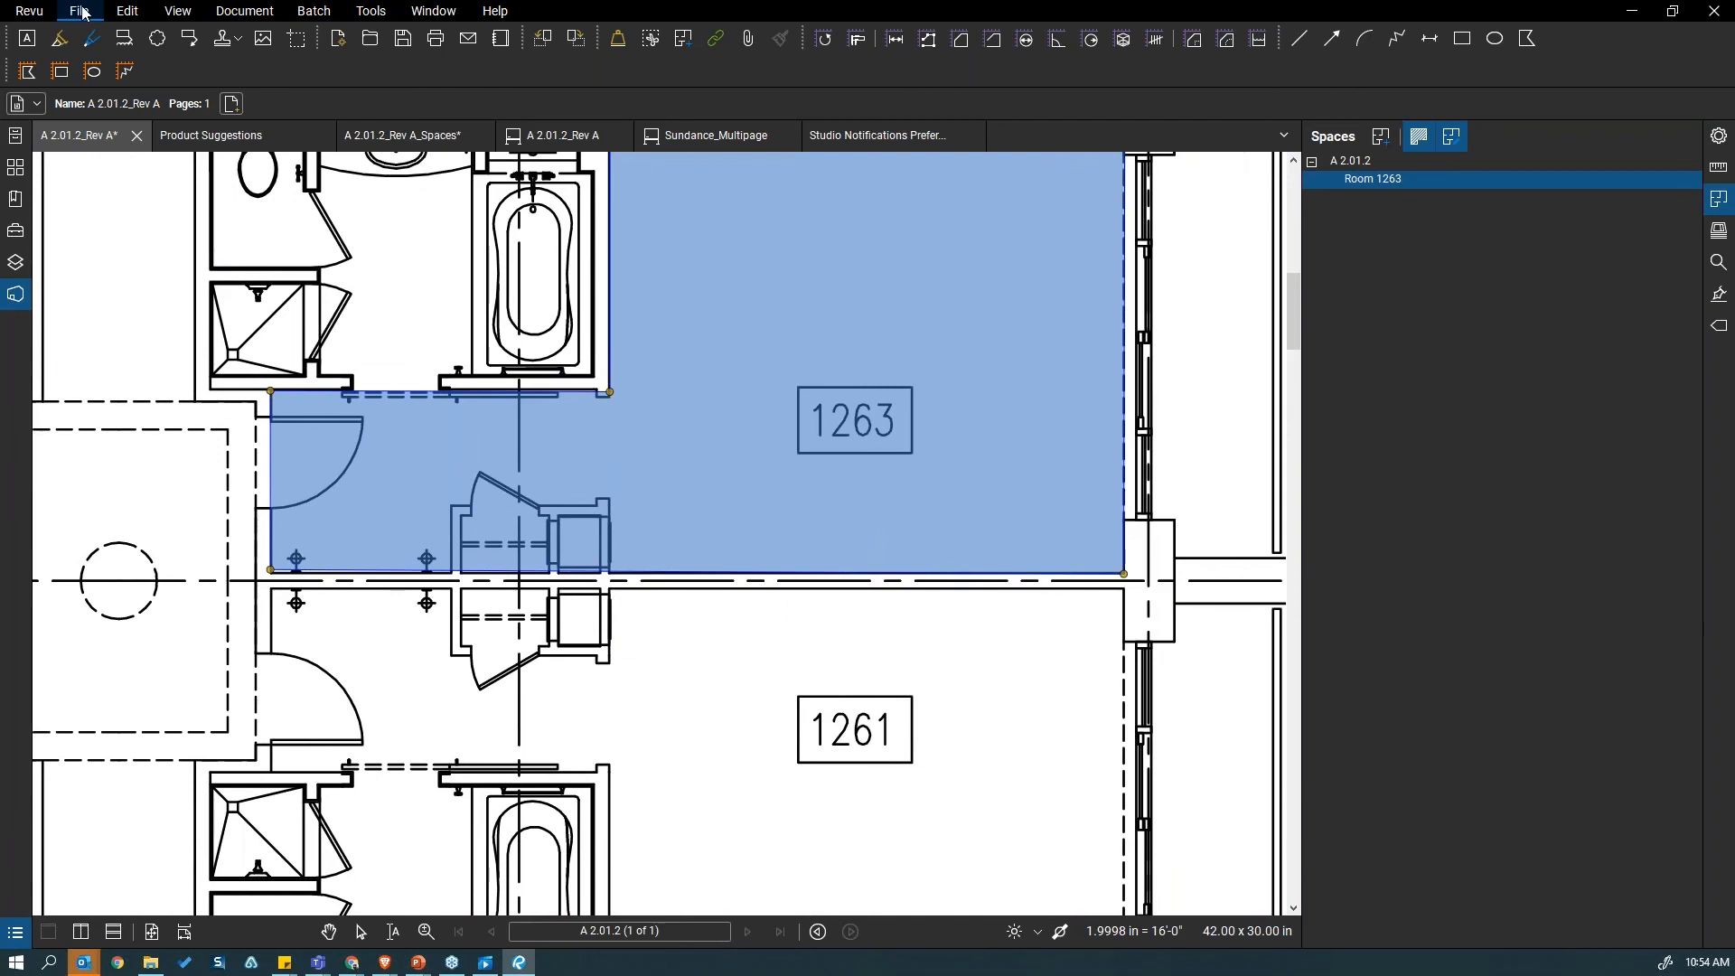
scroll(788, 515, "down", 7)
mouse_move(1173, 603)
left_mouse_down()
mouse_move(756, 527)
mouse_move(491, 561)
left_mouse_up()
scroll(758, 528, "down", 1)
scroll(703, 562, "down", 2)
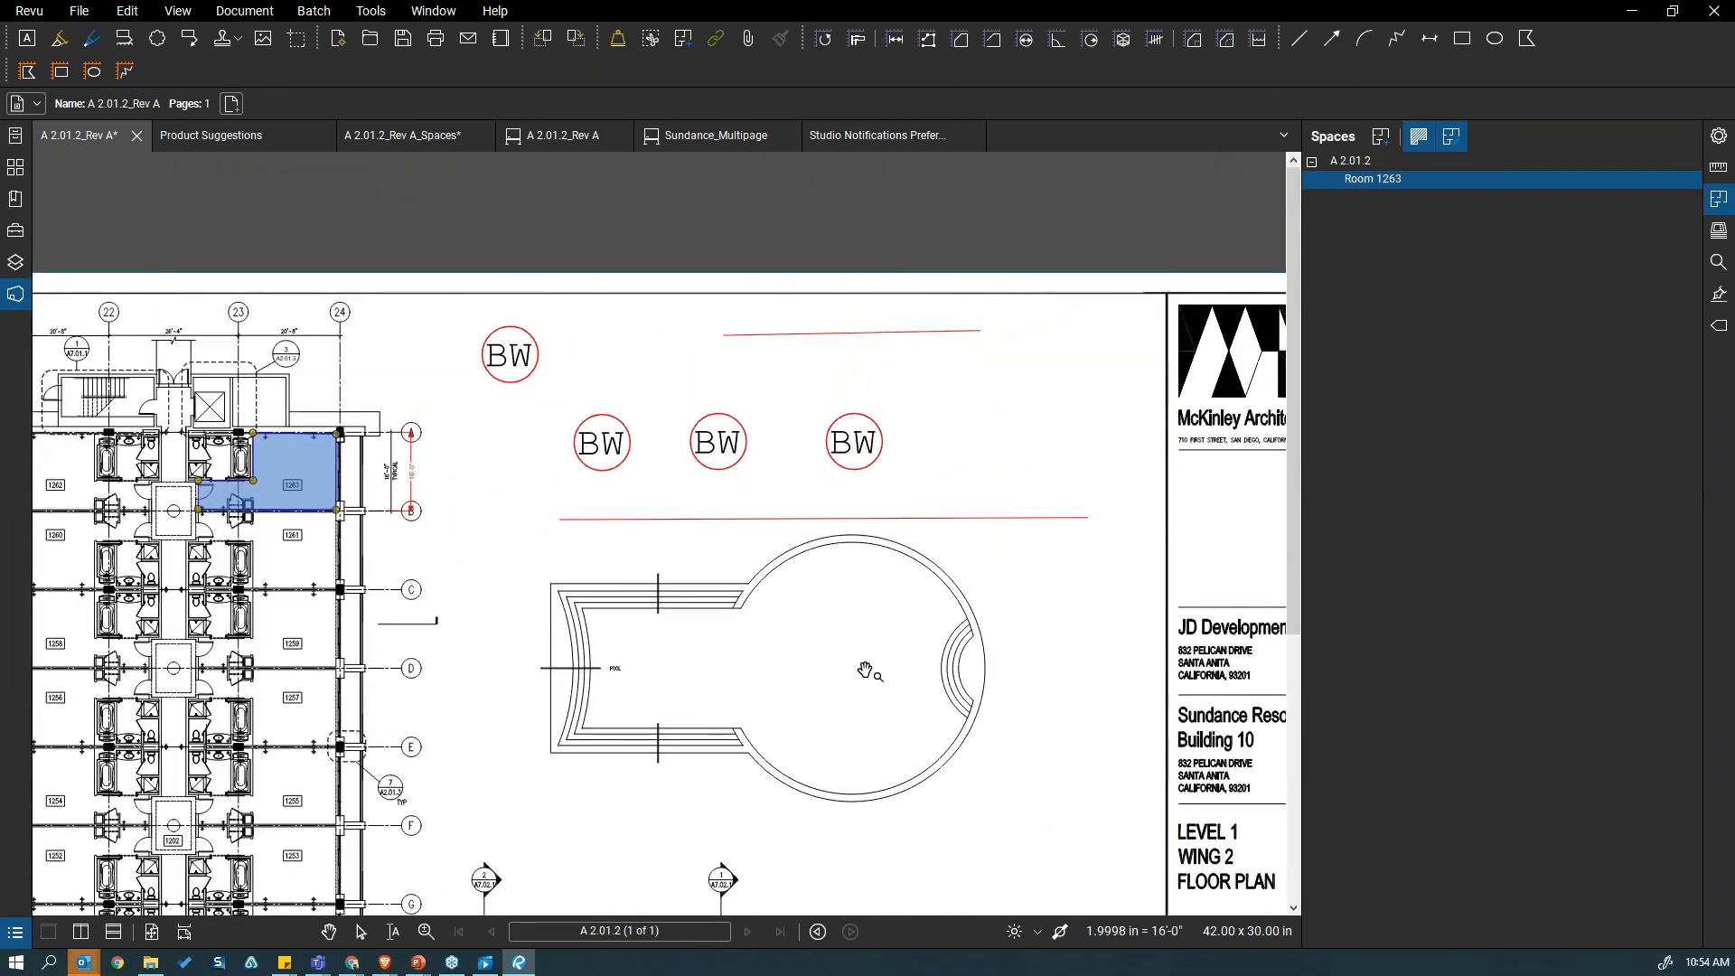
key("ctrl+v")
scroll(961, 666, "up", 4)
left_click_drag(961, 663, 1073, 393)
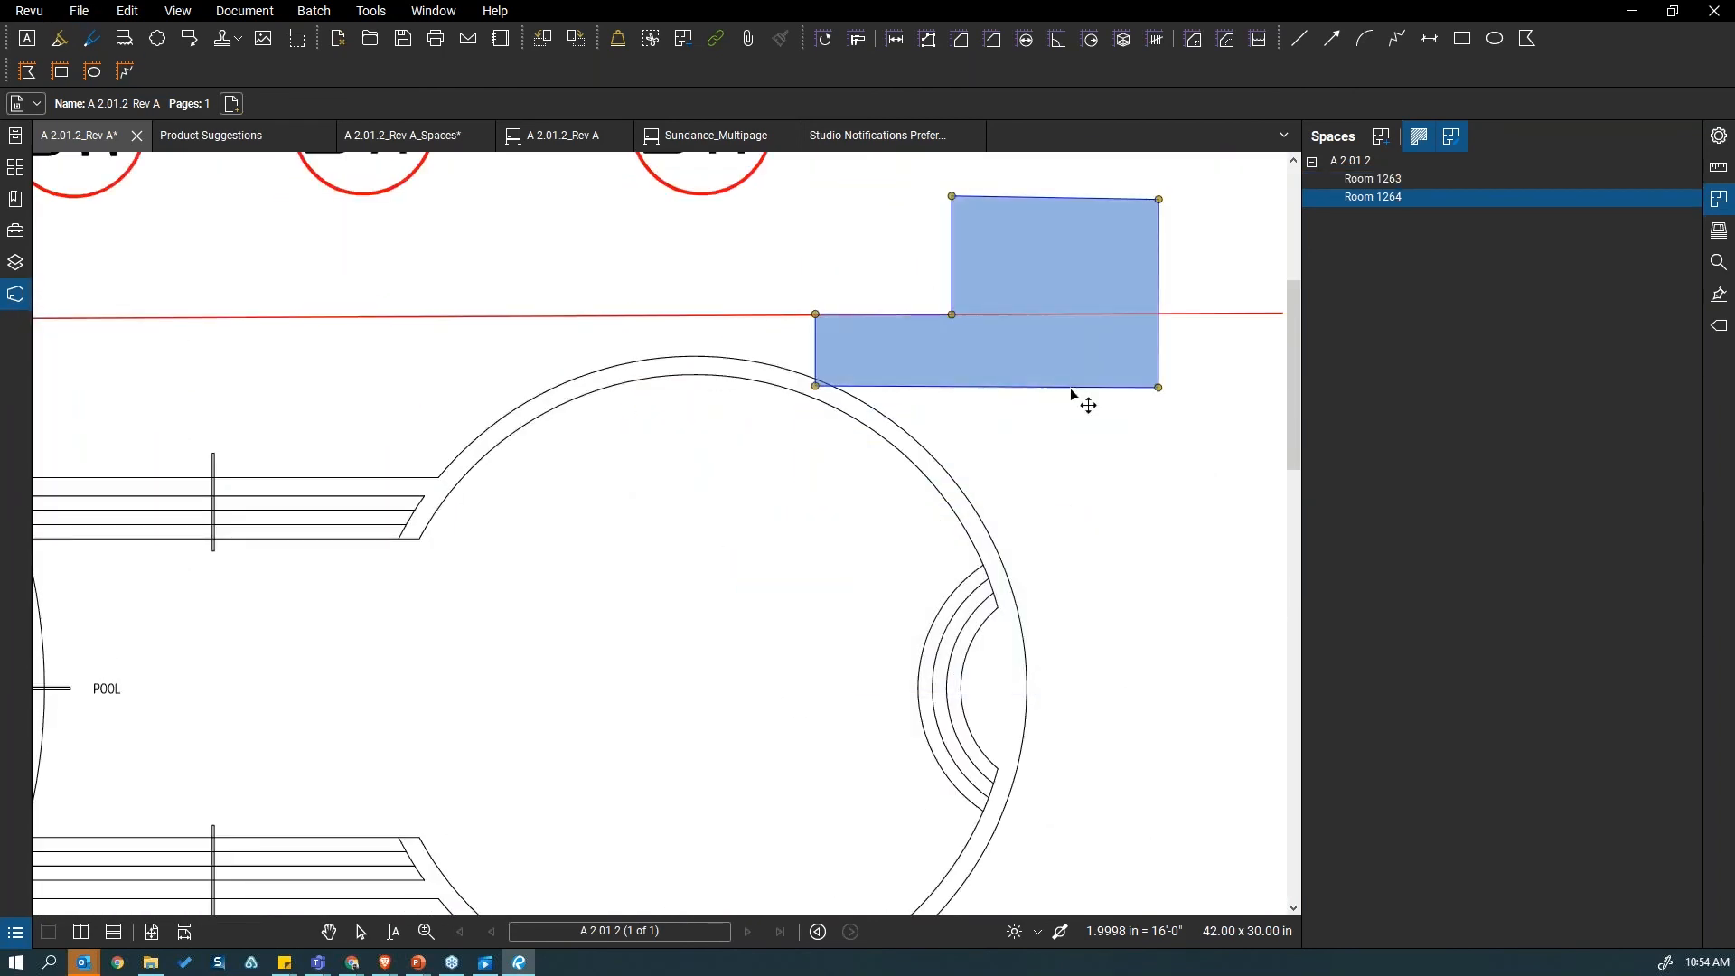
scroll(1013, 461, "down", 1)
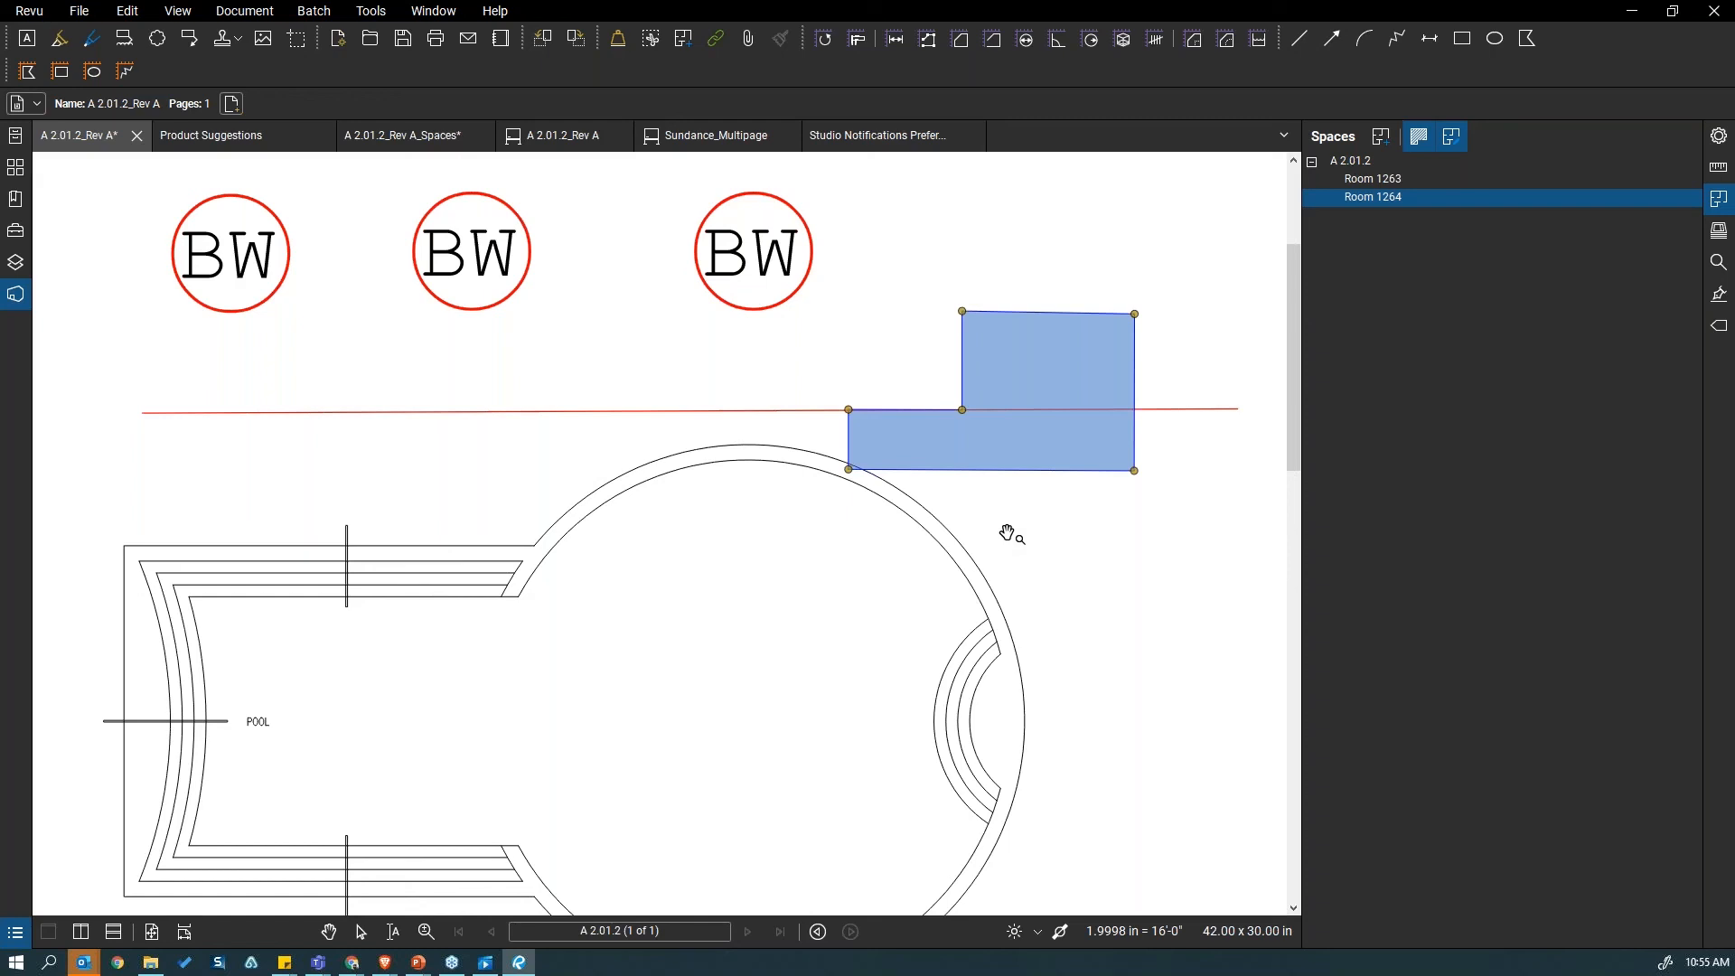
left_click(1375, 201)
left_click(1376, 201)
Step: Select the original Room 1263 space on the floor plan and bring up the operations available for it
scroll(687, 488, "down", 3)
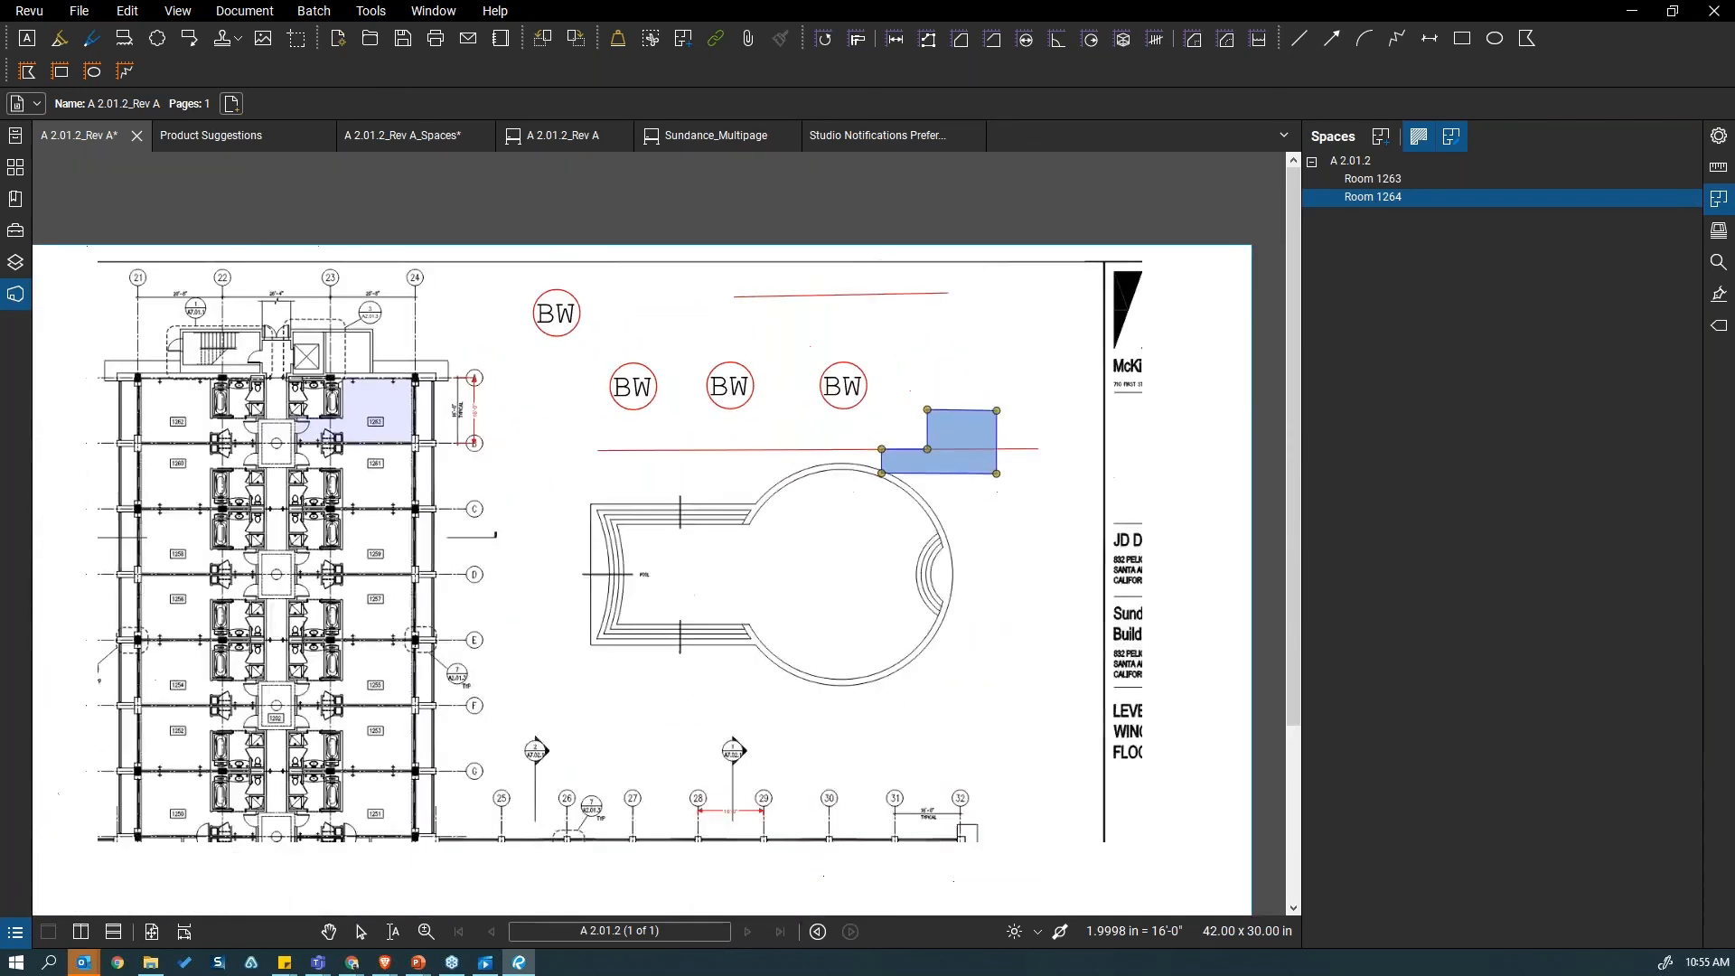
scroll(388, 475, "up", 3)
left_click(457, 470)
right_click(440, 461)
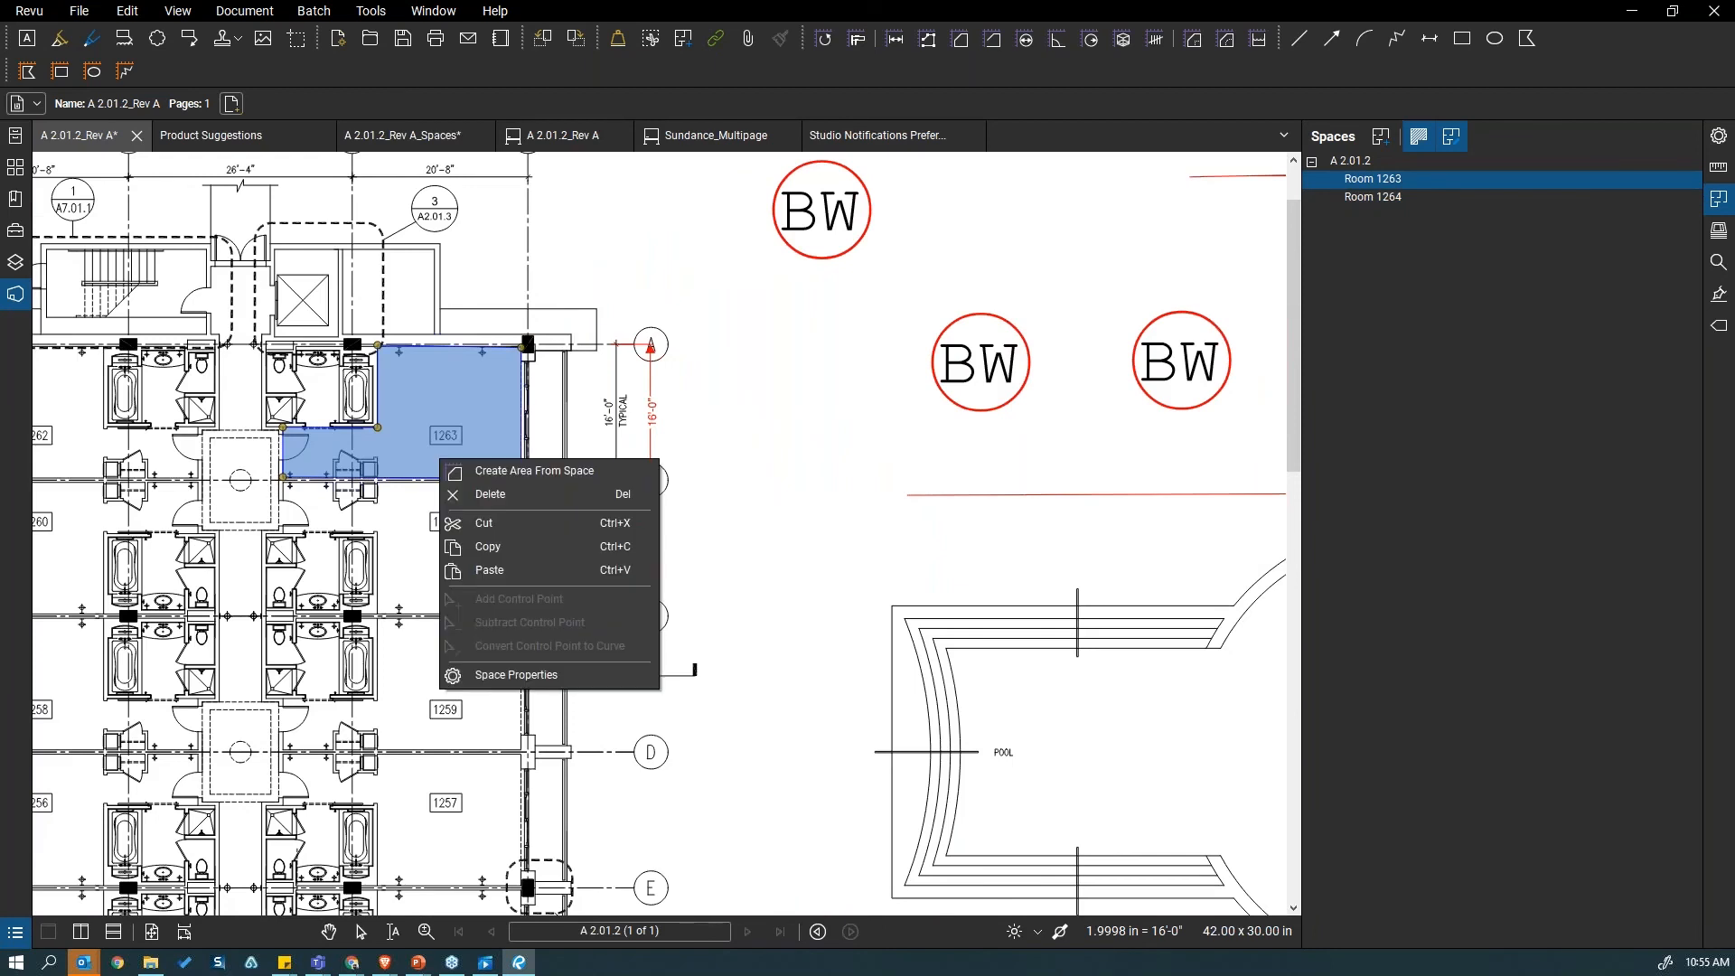